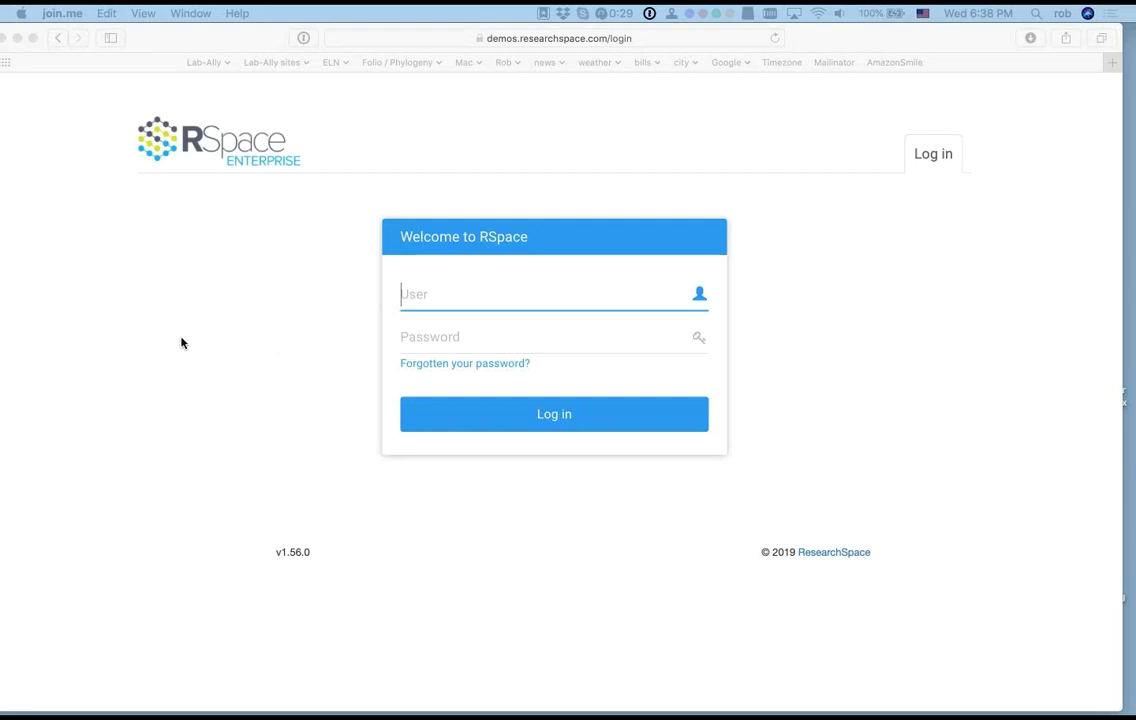
Step: View the RSpace Community login page, then return to the ResearchSpace institutional demo login page
click(203, 36)
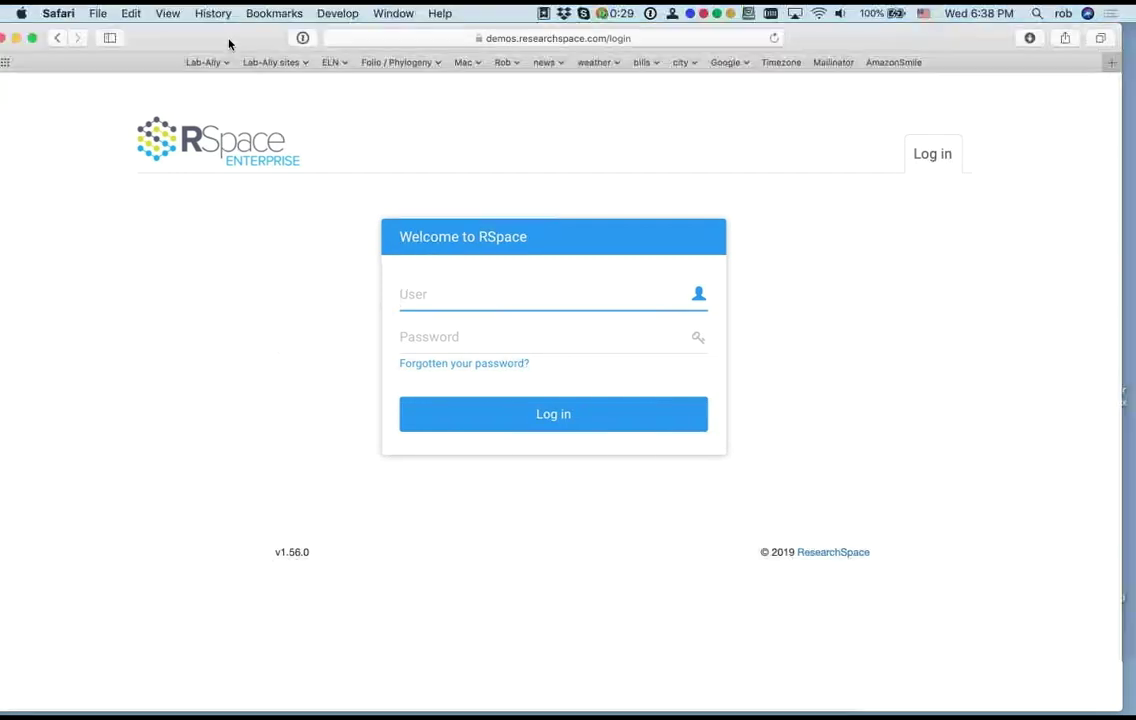
click(330, 62)
click(375, 95)
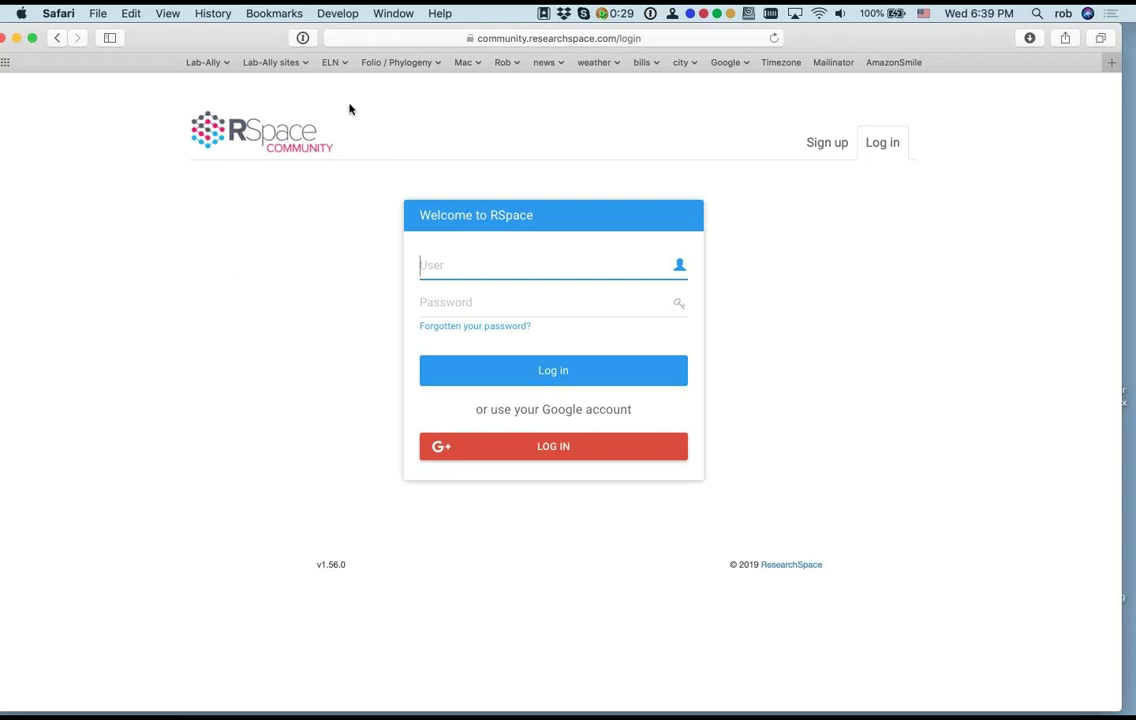
click(330, 62)
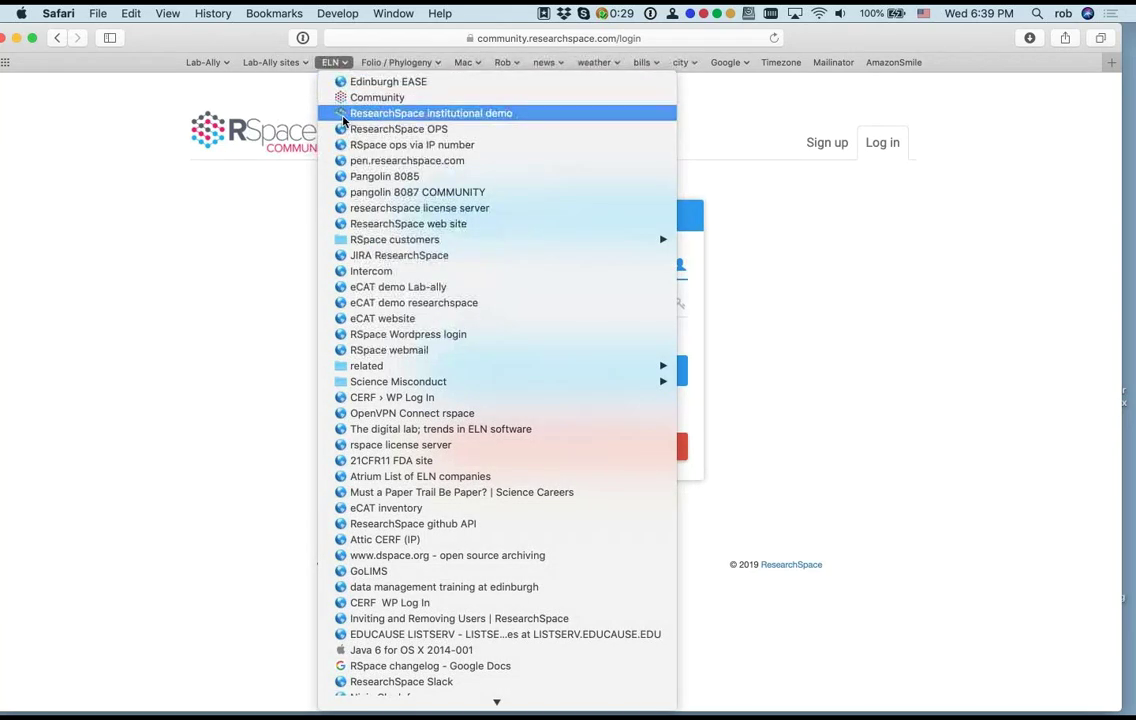
click(343, 116)
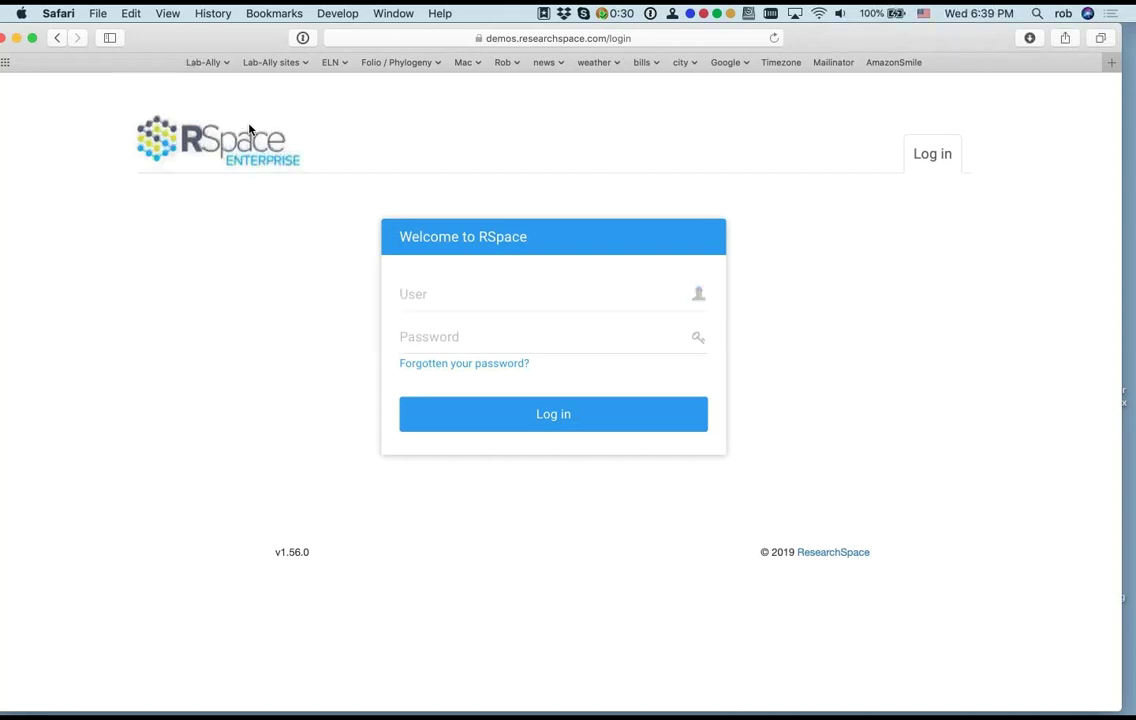
Step: Log in to the RSpace Enterprise demo by filling the user and password fields with the principal account saved in 1Password
drag(236, 46, 247, 38)
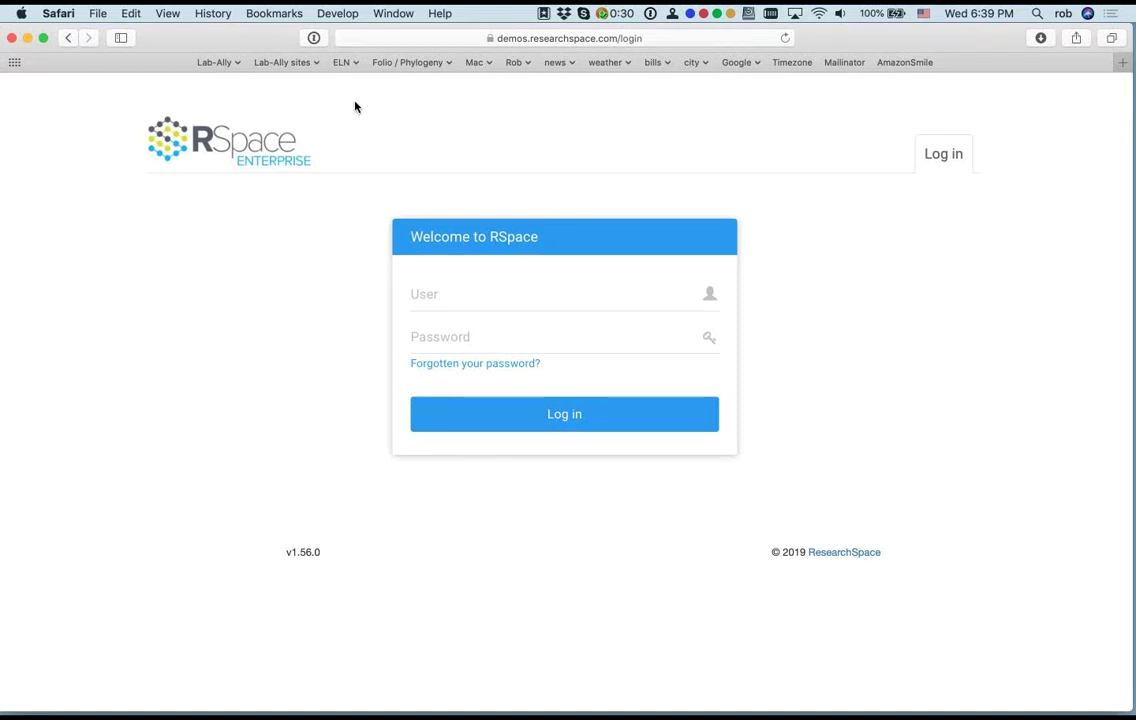
click(345, 64)
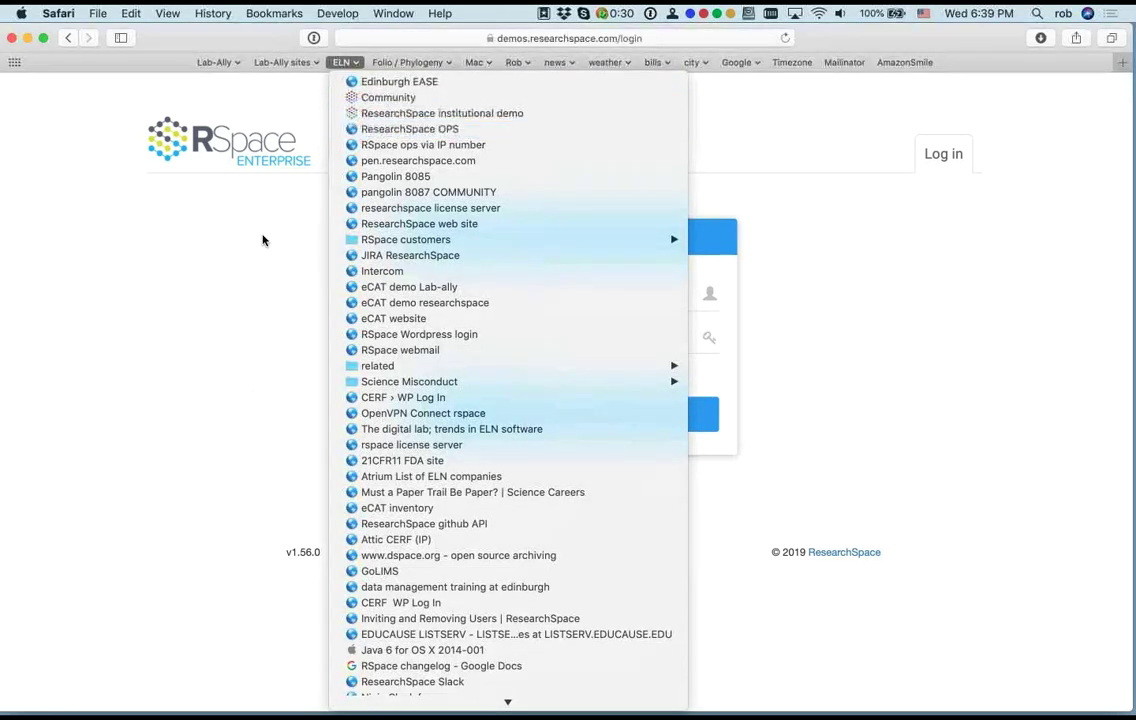
click(261, 241)
click(313, 38)
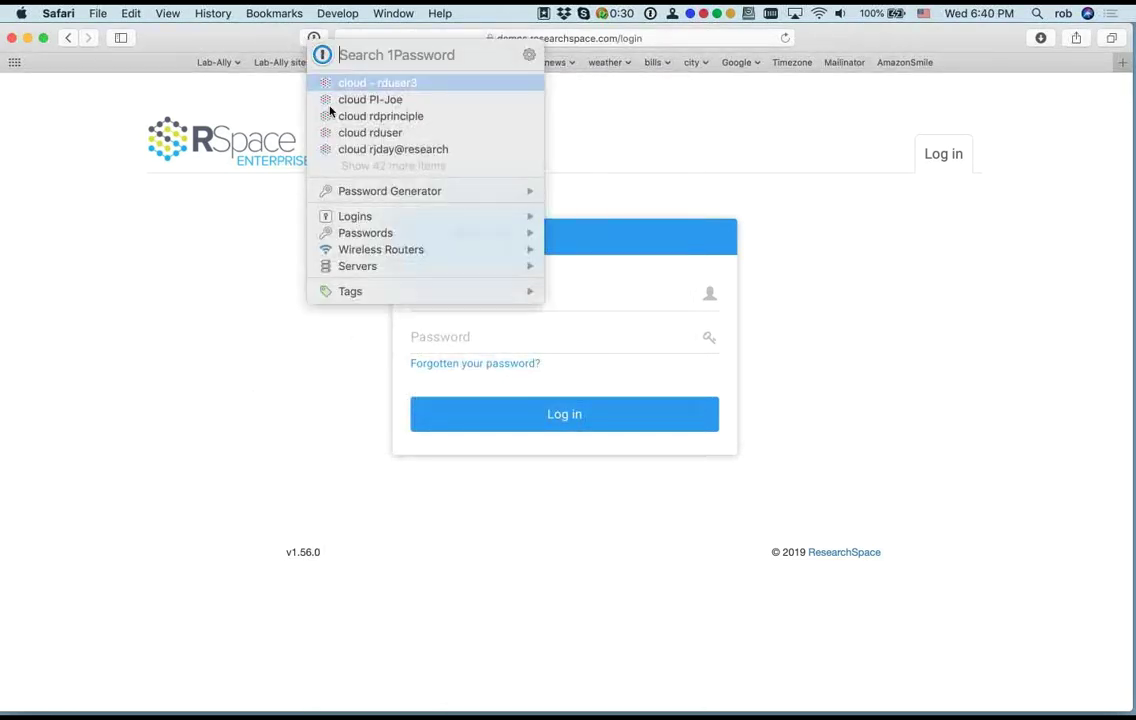
click(346, 169)
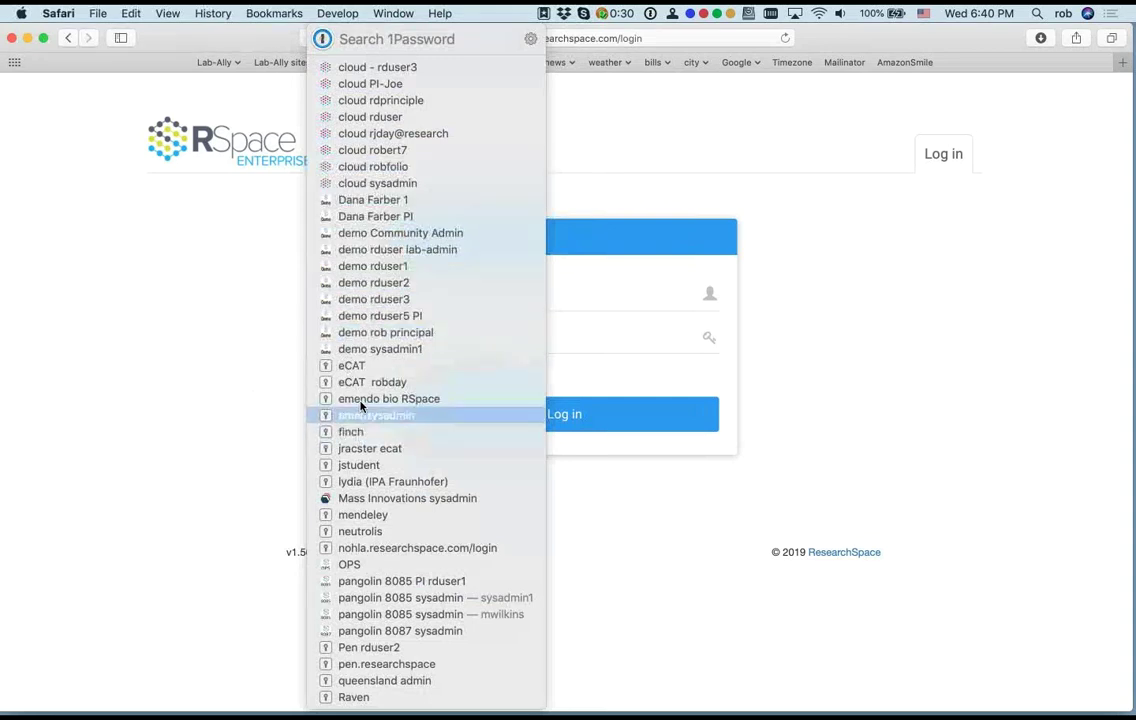
click(366, 333)
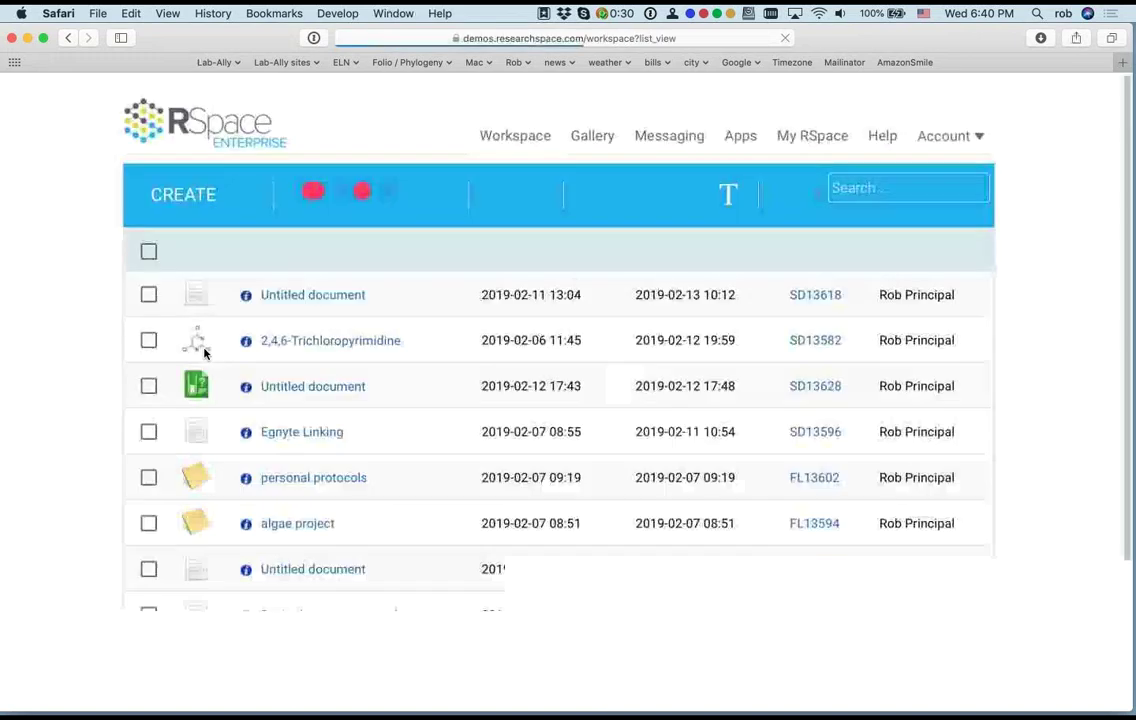
Step: Reduce the page zoom, look through page 2 of the workspace document list, and return to page 1
scroll(150, 359, down, 2)
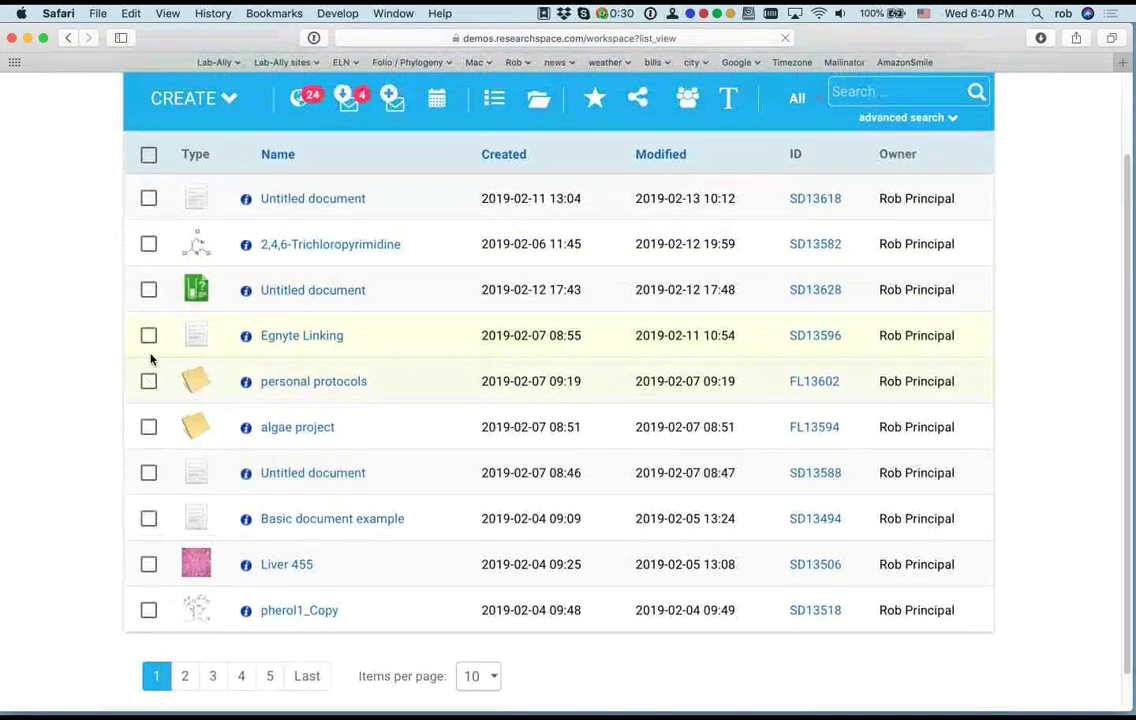
key(super+minus)
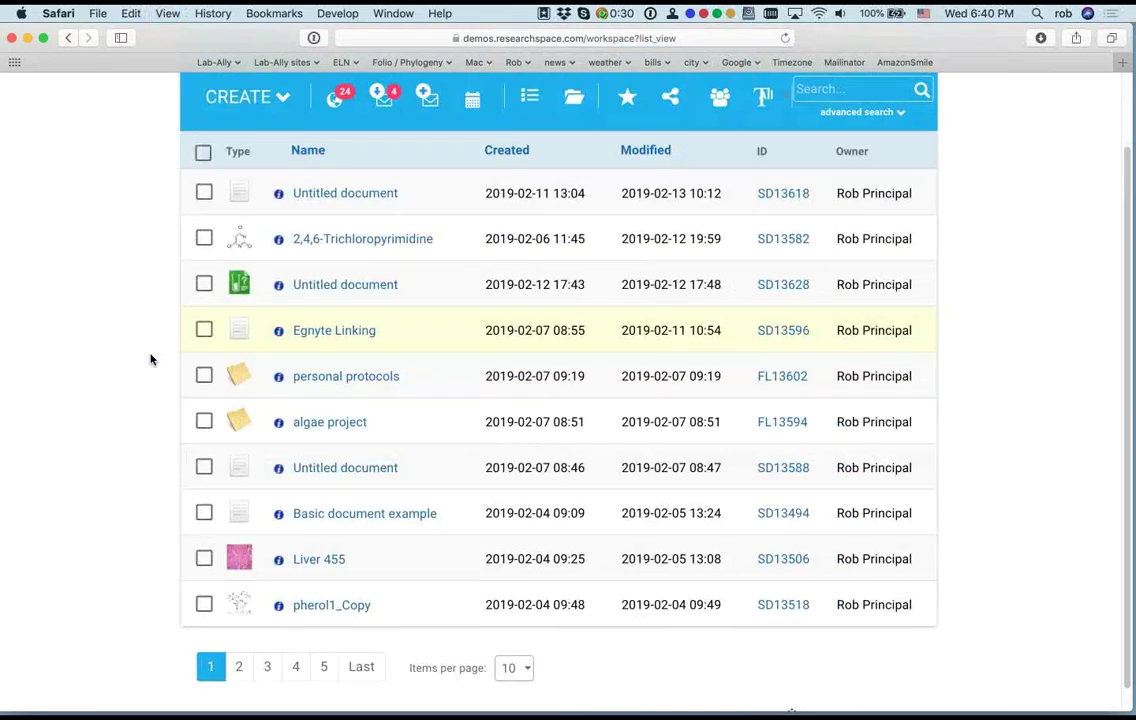
scroll(83, 393, up, 1)
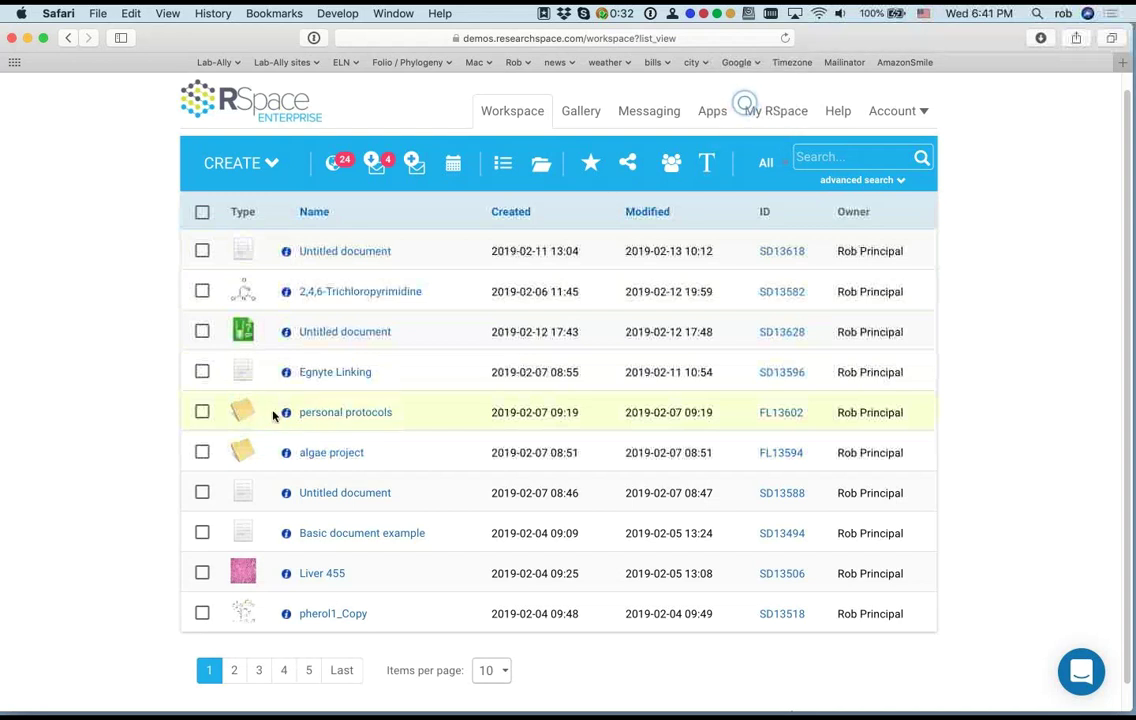
click(234, 673)
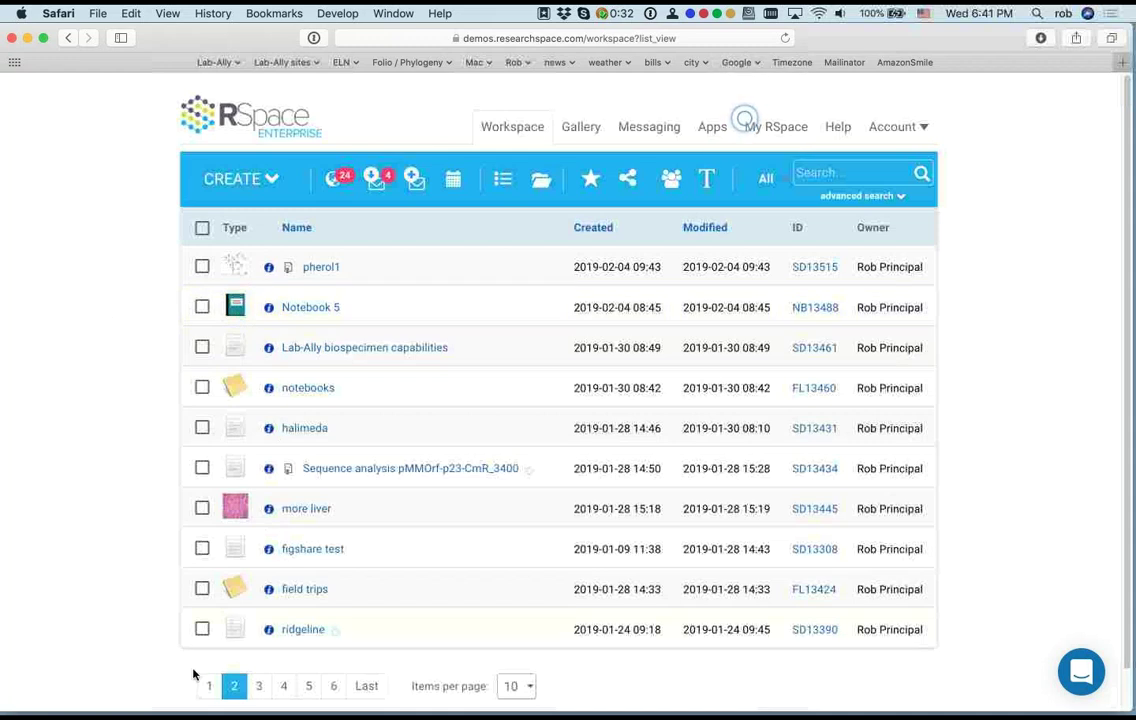
click(209, 686)
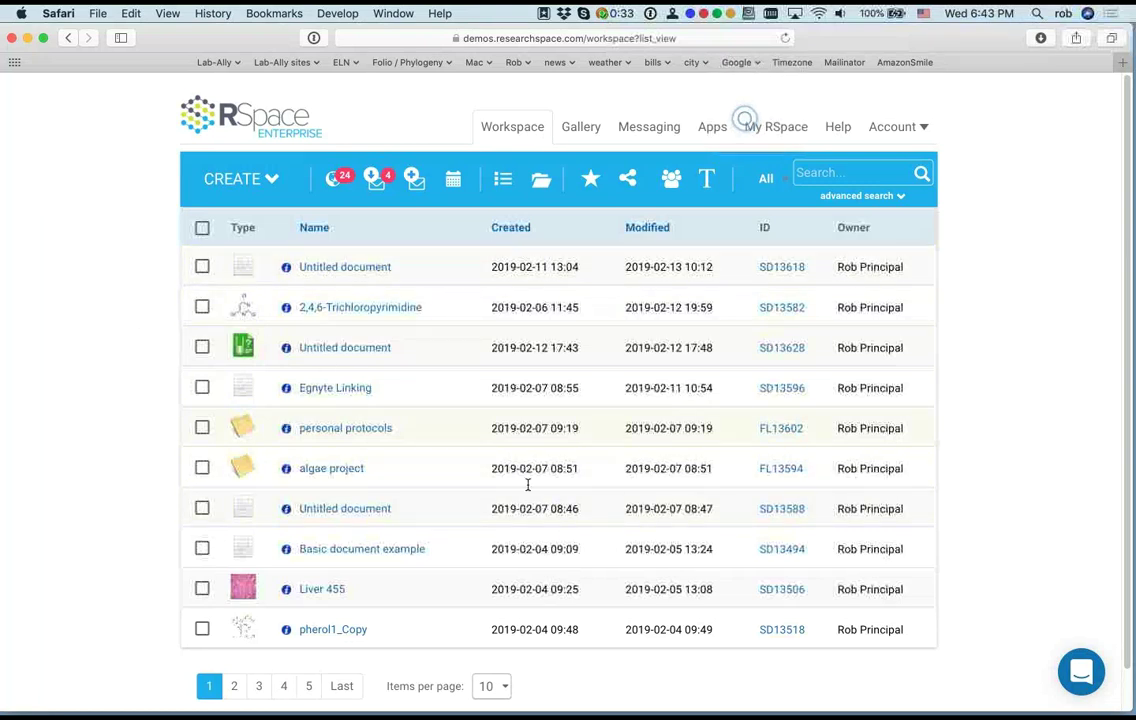
Step: Open the Gallery in a new window and switch to Finder to open the images folder in Server Demo Resources
right_click(580, 135)
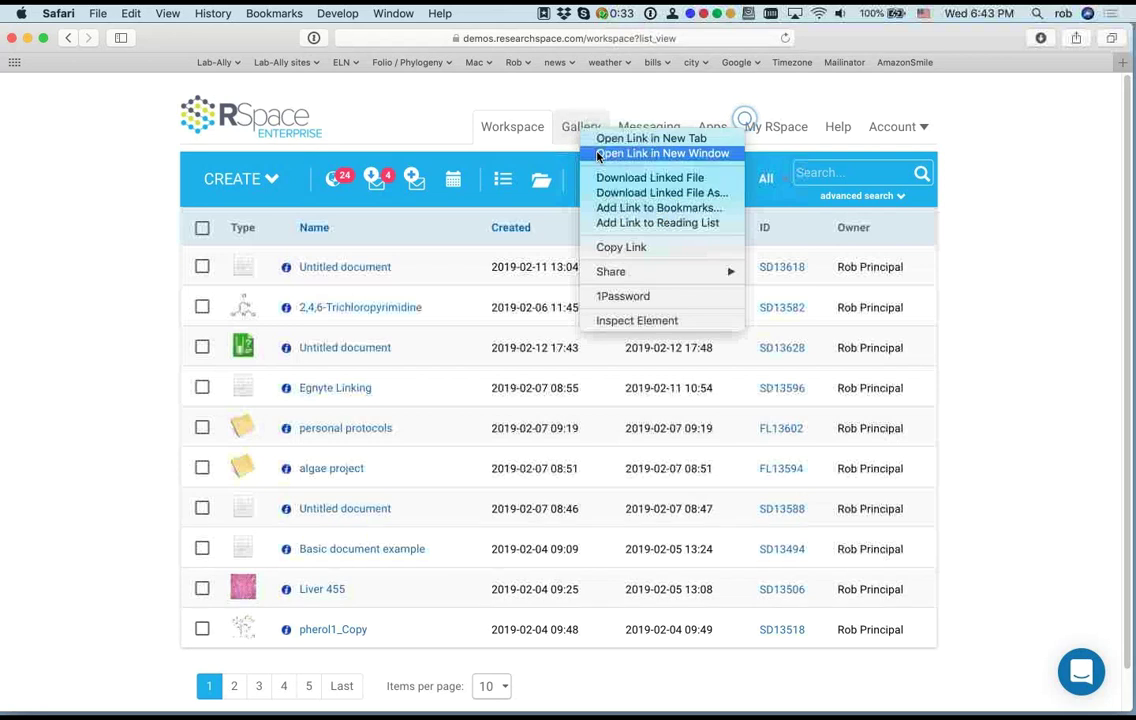
click(617, 156)
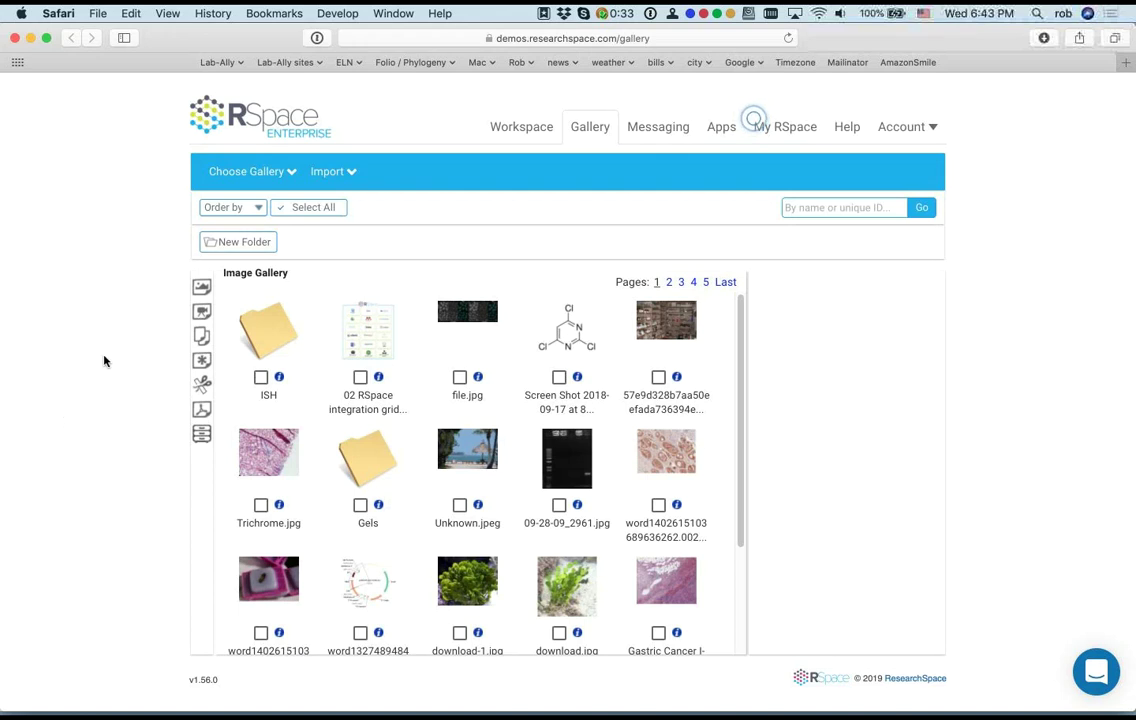
click(1113, 40)
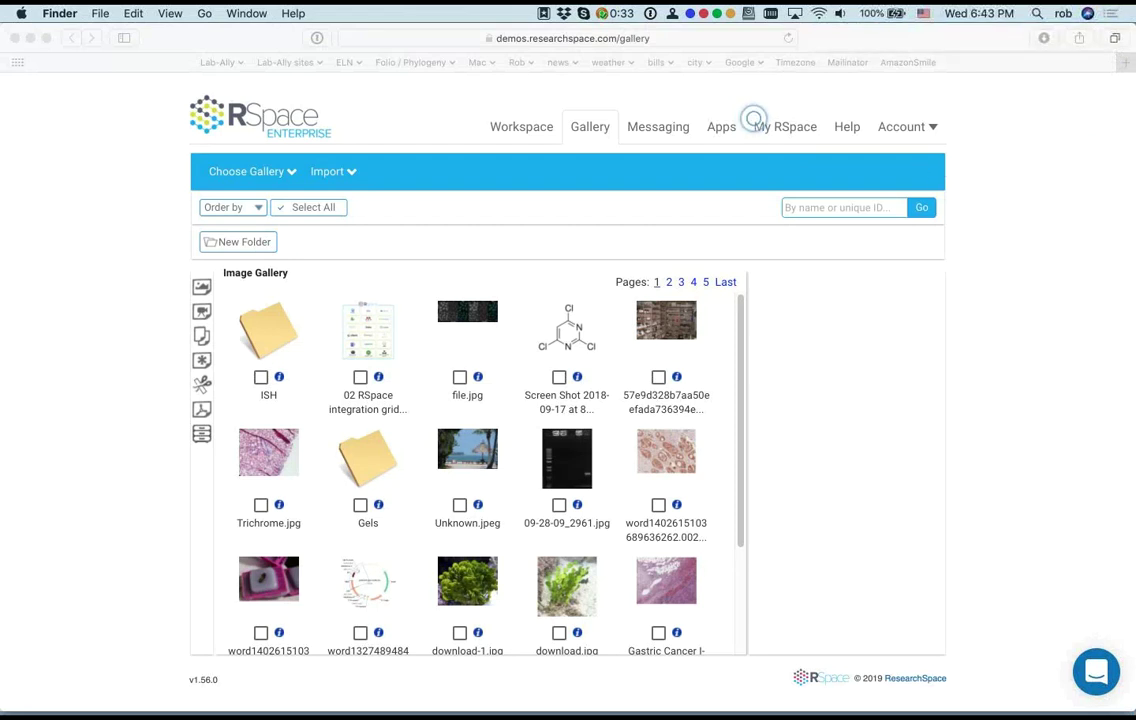
mouse_move(1108, 70)
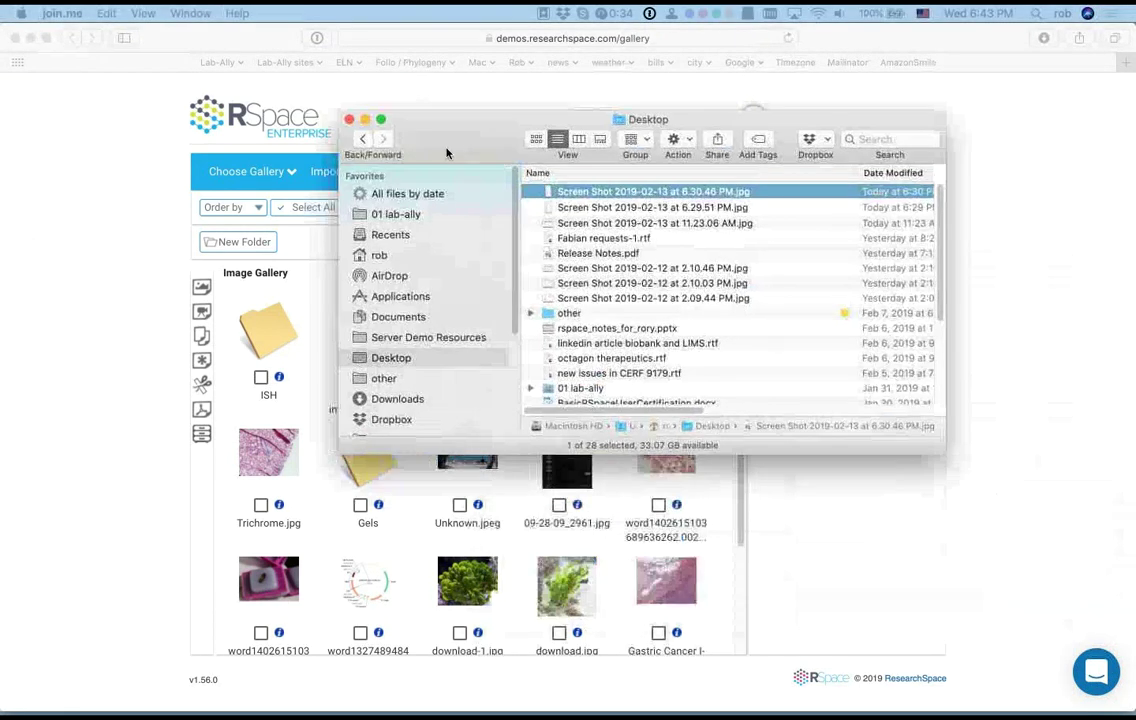
drag(449, 152, 399, 147)
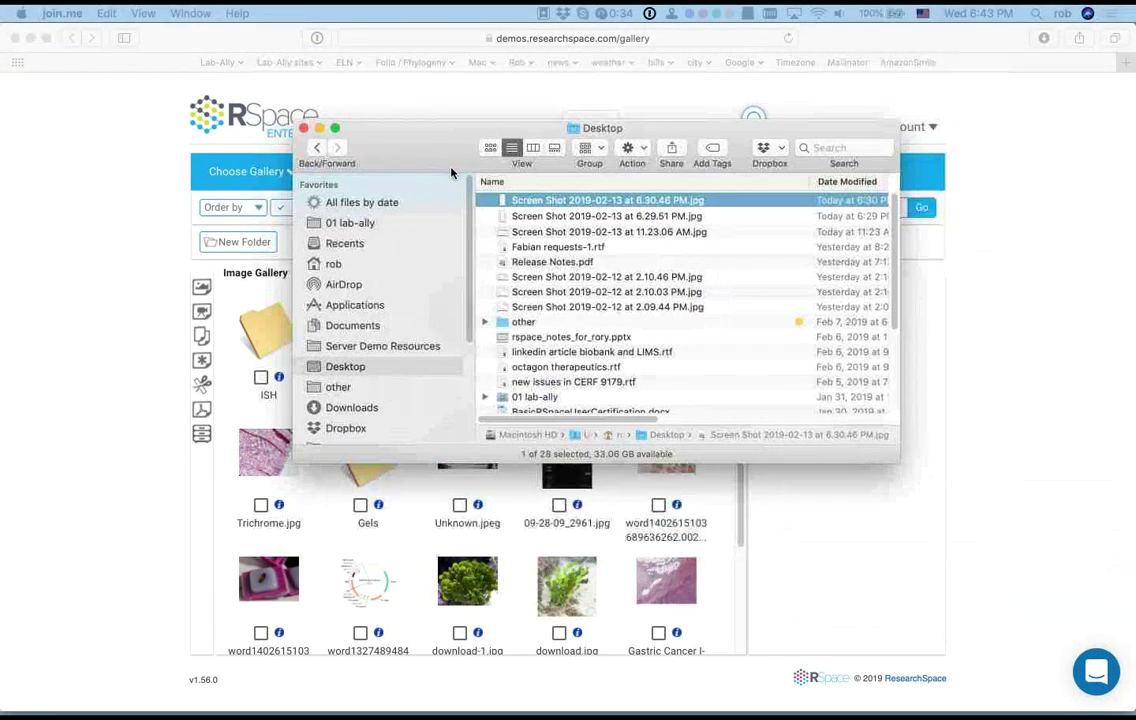
click(383, 346)
click(527, 296)
key(super+Down)
Step: Upload the "Fig3 Methylation suppresses IT..." image from the Finder images folder to the Image Gallery, then close the Finder window
drag(431, 152, 629, 118)
click(756, 256)
drag(850, 95, 1037, 94)
drag(930, 255, 414, 250)
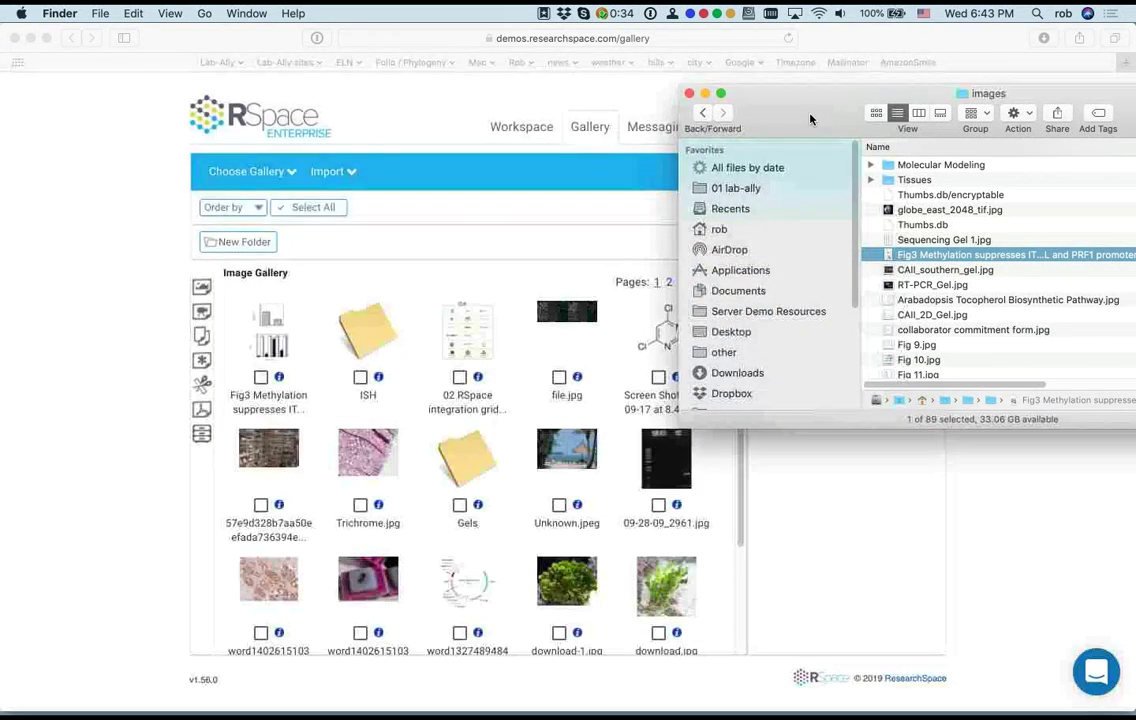
click(689, 93)
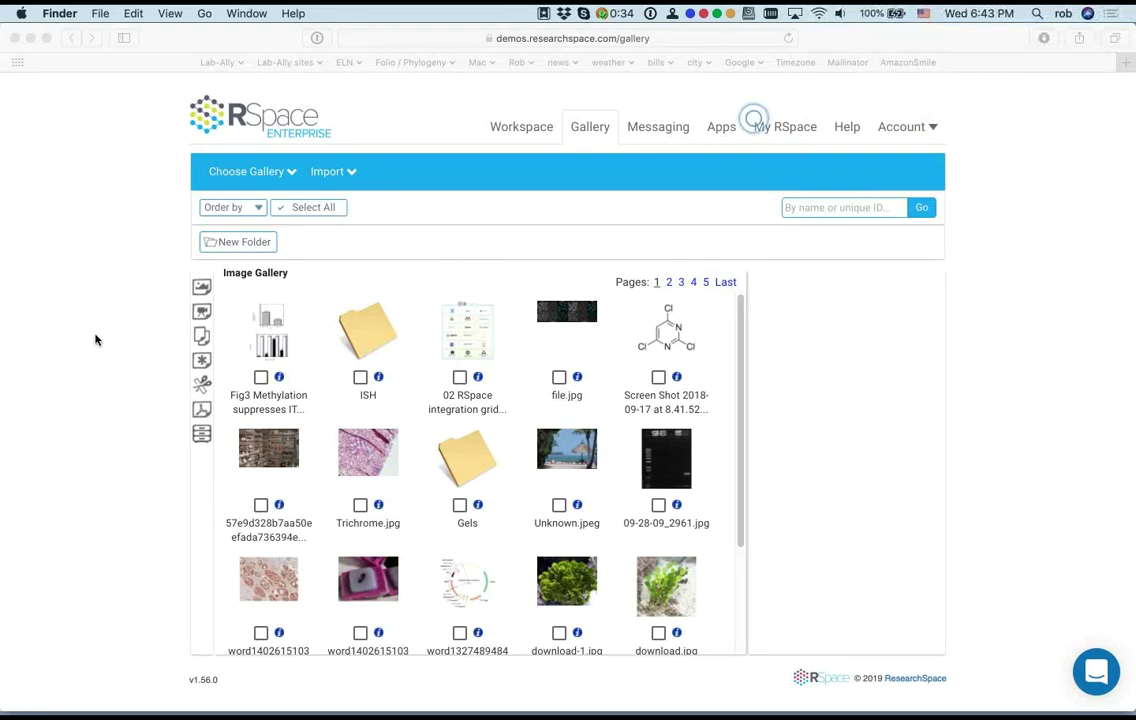
Step: View the Workspace document list, then return to the Gallery
click(522, 127)
click(522, 127)
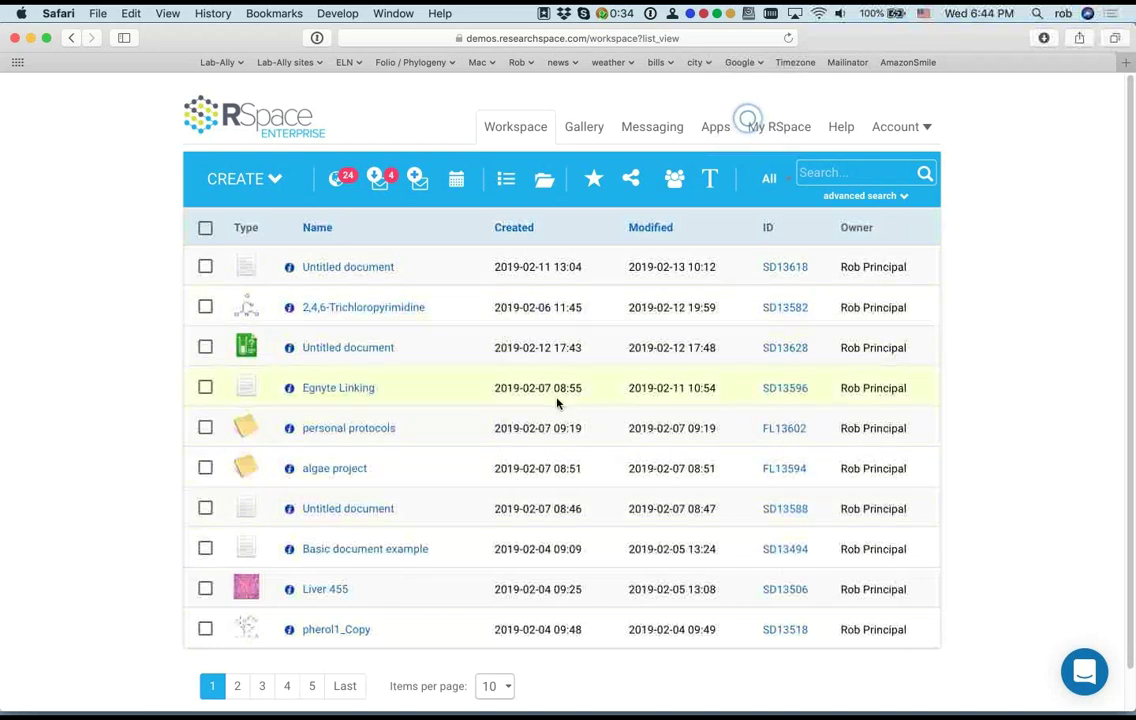
click(587, 136)
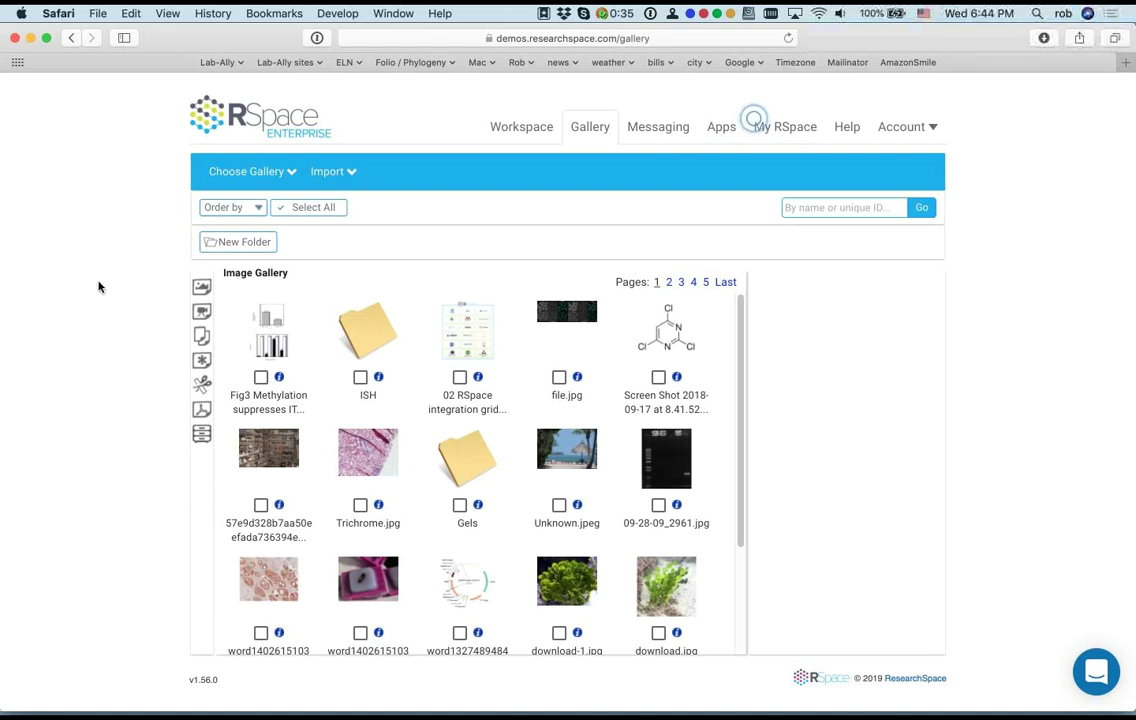
Step: Look through the contents of the Video, Document and Miscellaneous galleries
click(202, 313)
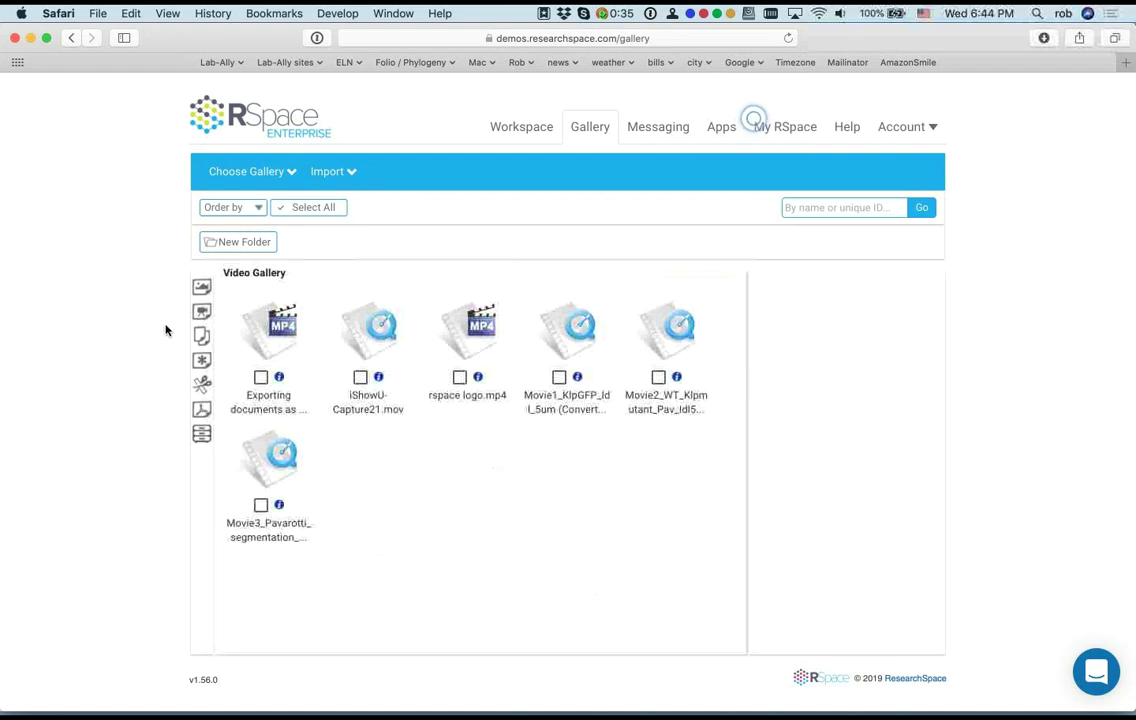
click(202, 336)
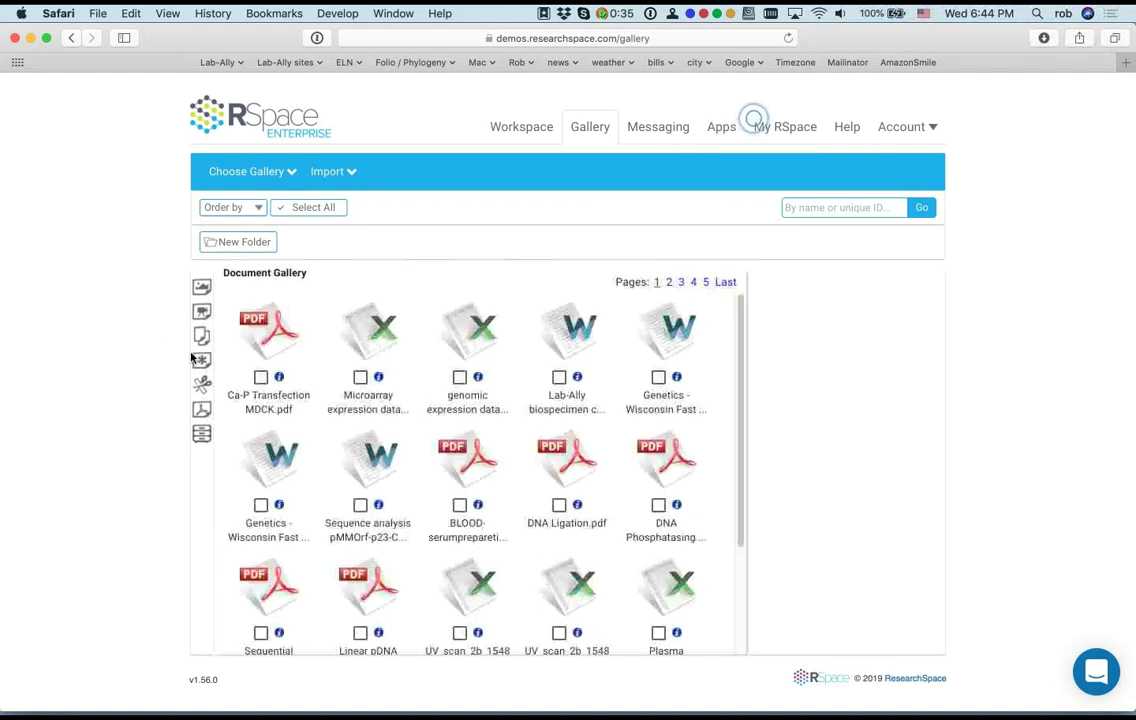
click(196, 359)
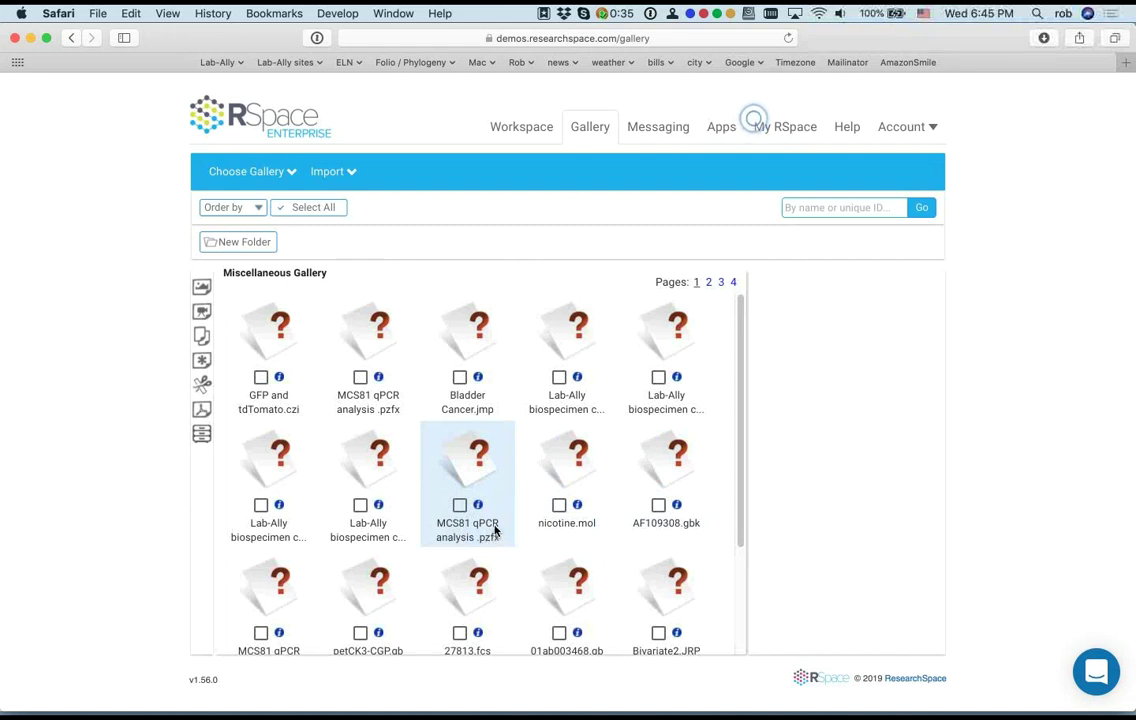
scroll(494, 531, down, 1)
scroll(494, 529, up, 1)
Step: Show the Image Gallery again and switch to Finder to open the MSDS folder in Server Demo Resources
mouse_move(1115, 90)
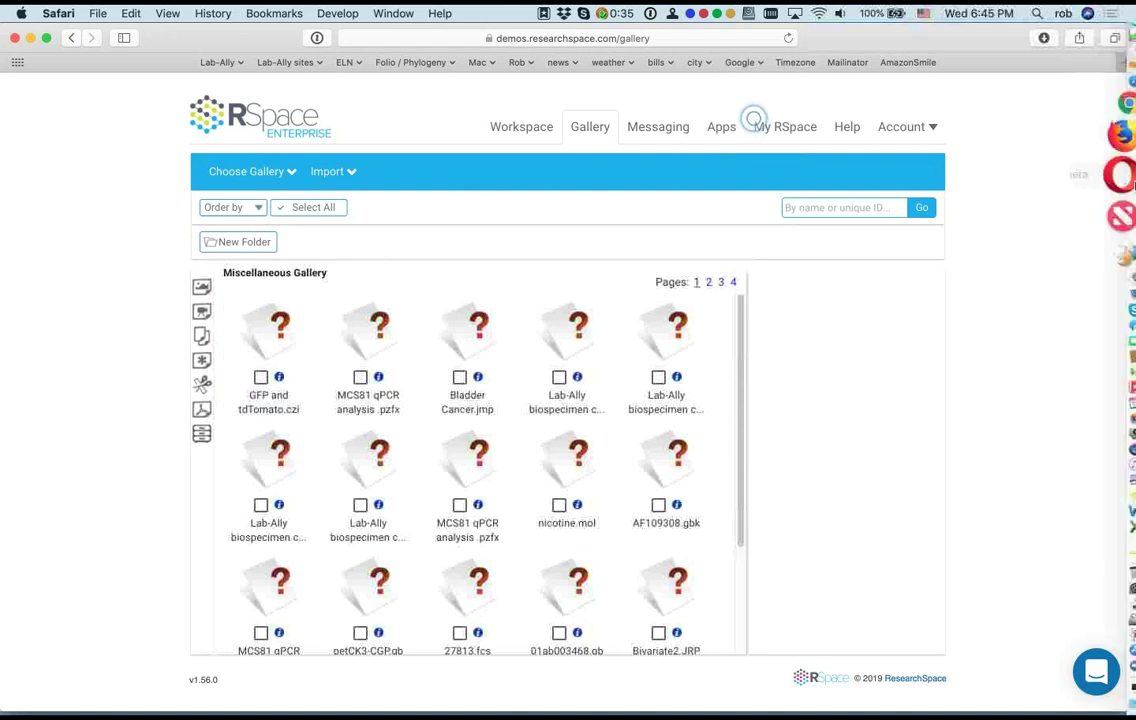
click(1108, 40)
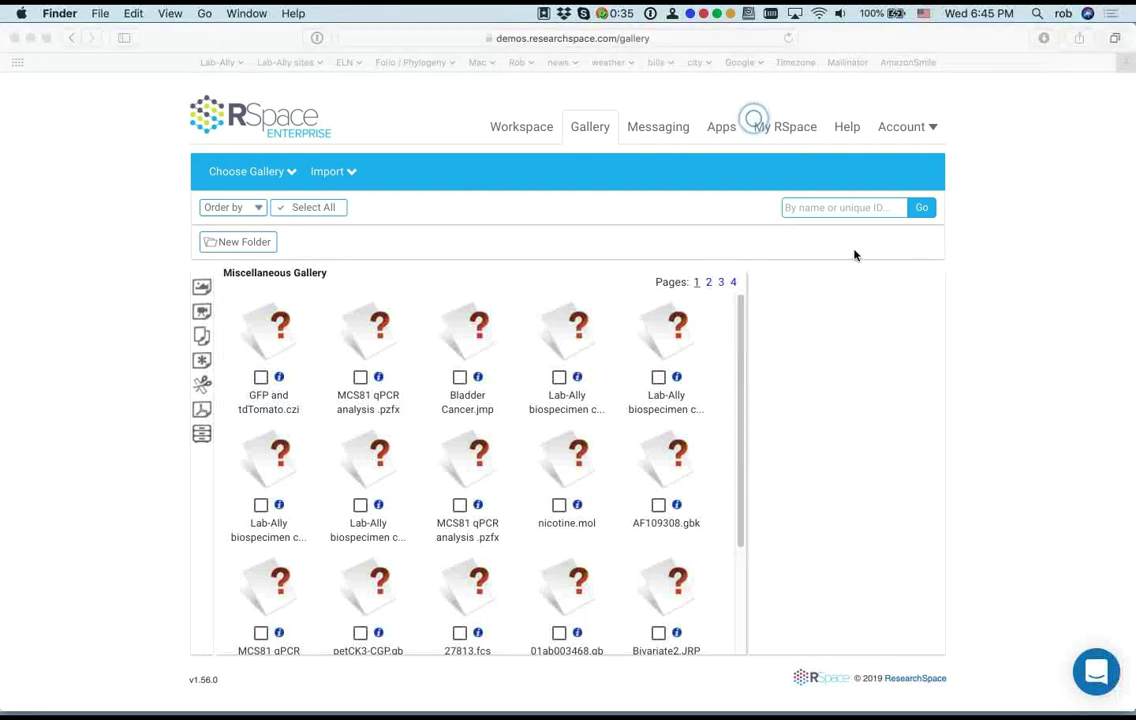
click(199, 288)
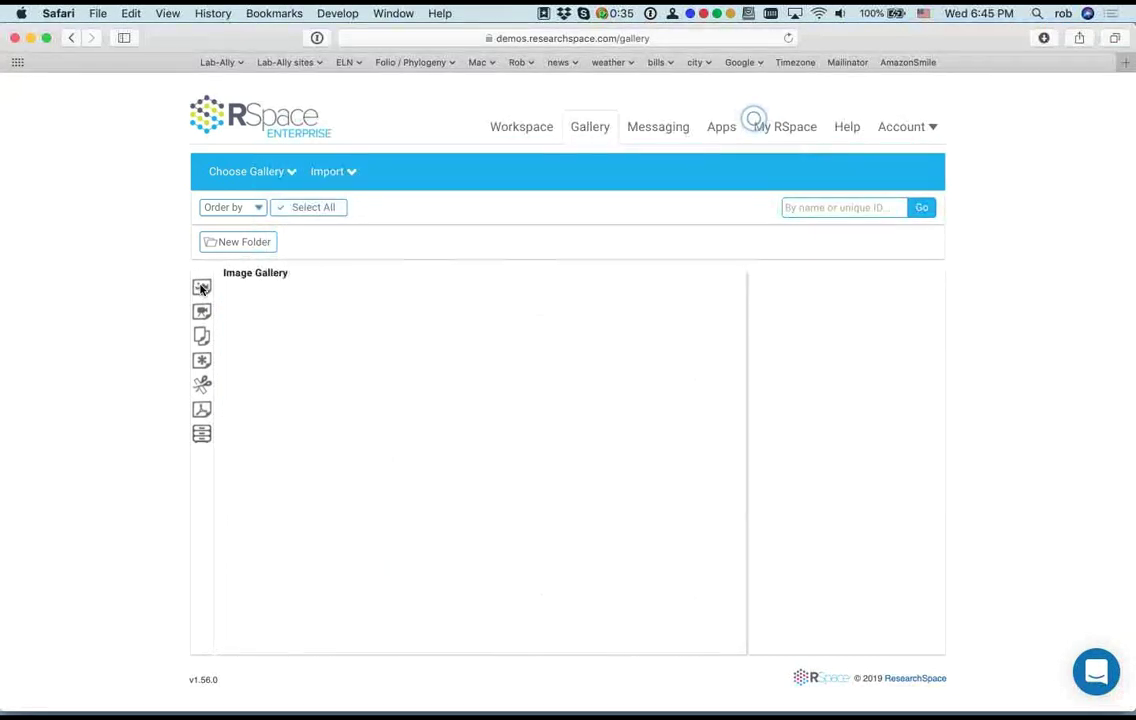
mouse_move(1105, 66)
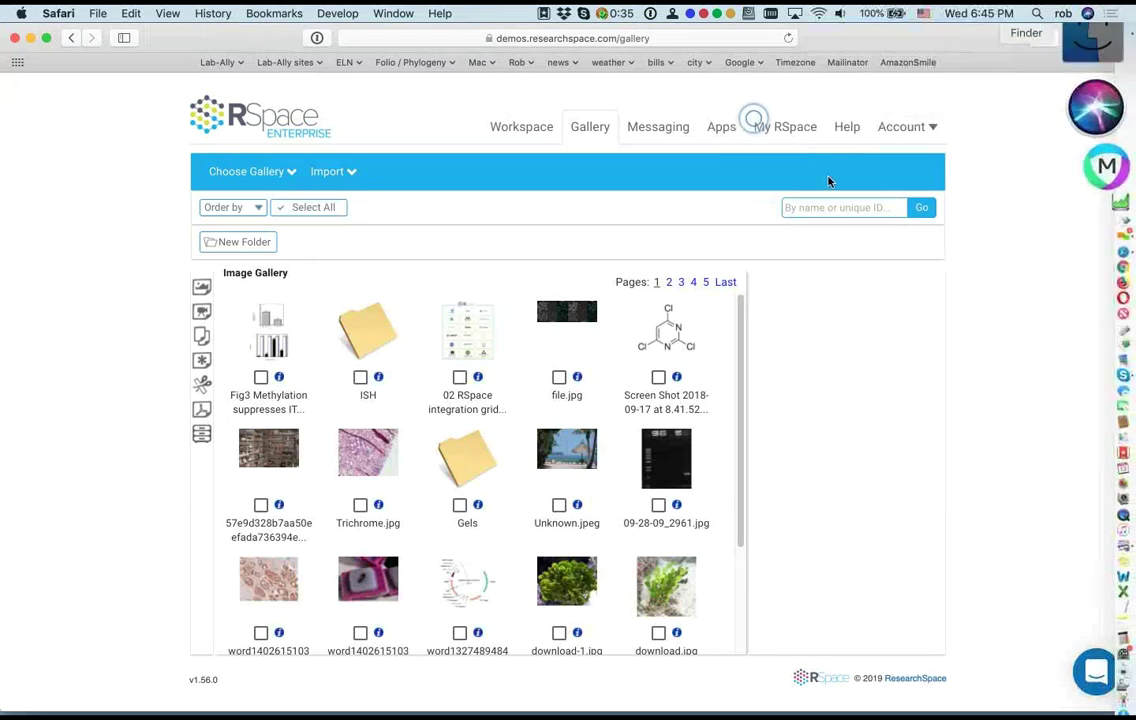
click(1102, 32)
click(415, 344)
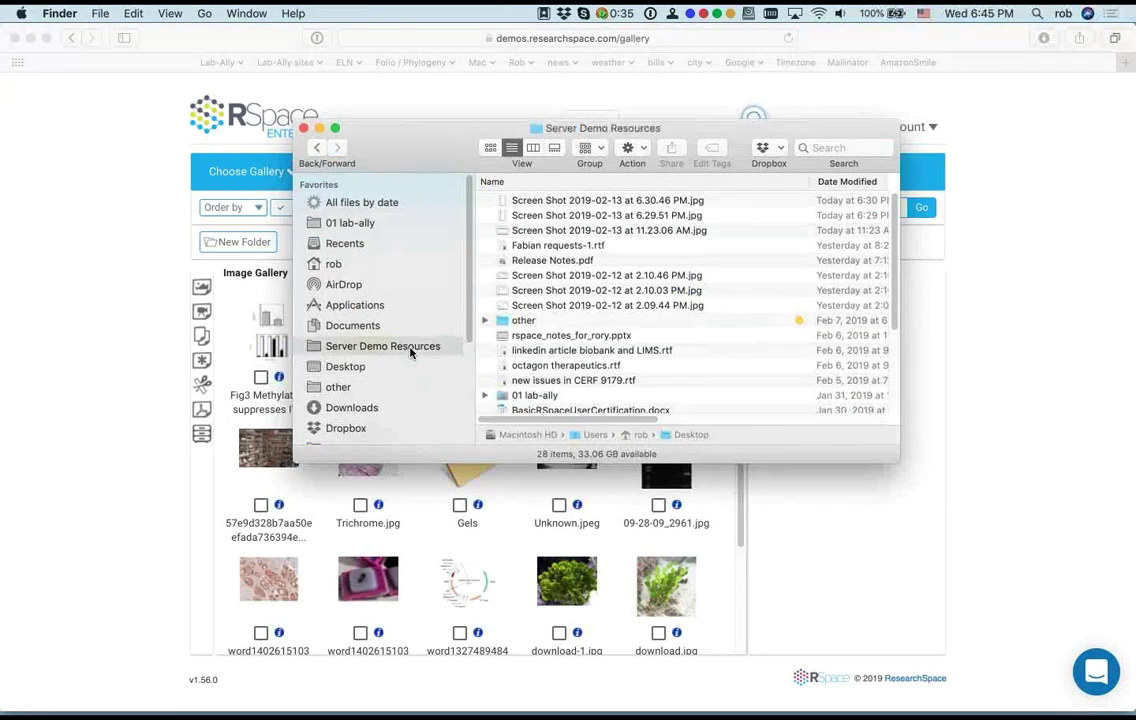
double_click(525, 341)
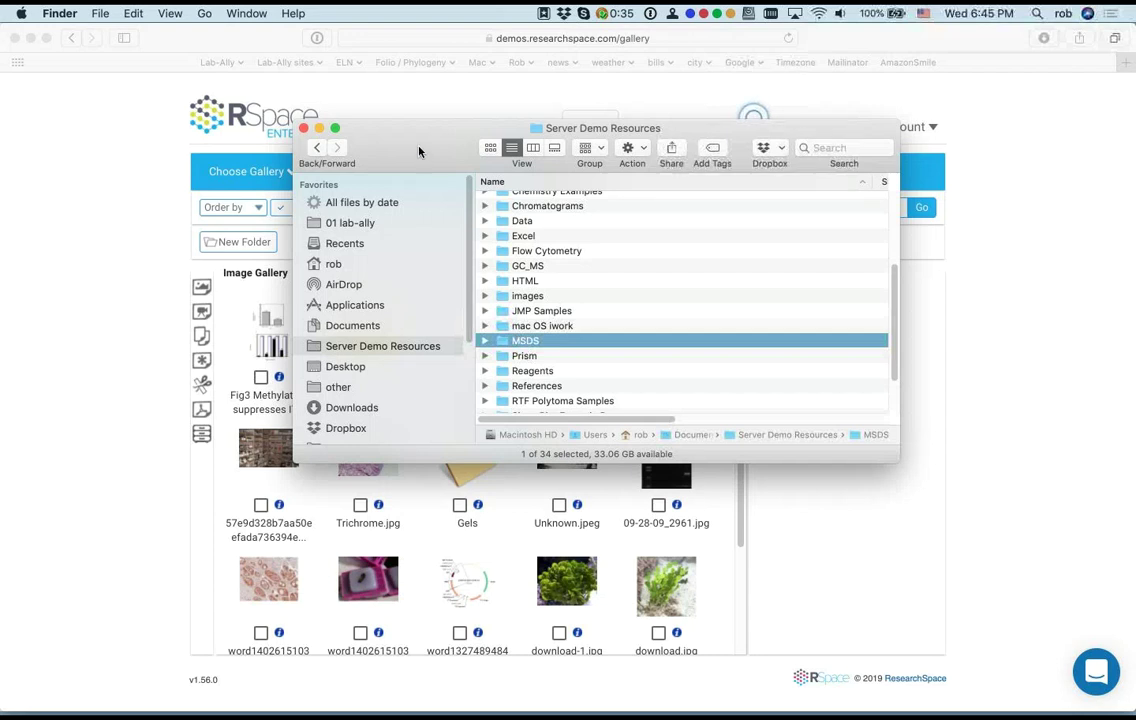
Step: Upload cmaster_rt.pdf from the MSDS folder's C subfolder while the Image Gallery is shown, then close the Finder window and return to Safari
drag(426, 145, 698, 101)
click(672, 282)
drag(835, 253, 515, 282)
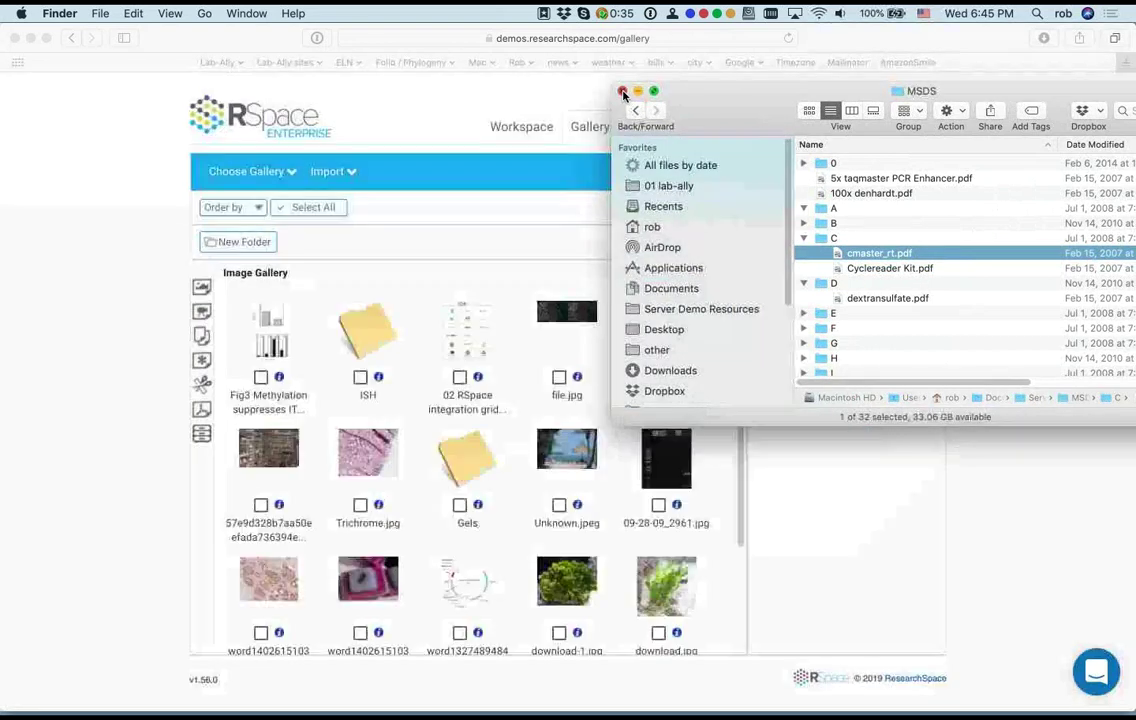
click(622, 91)
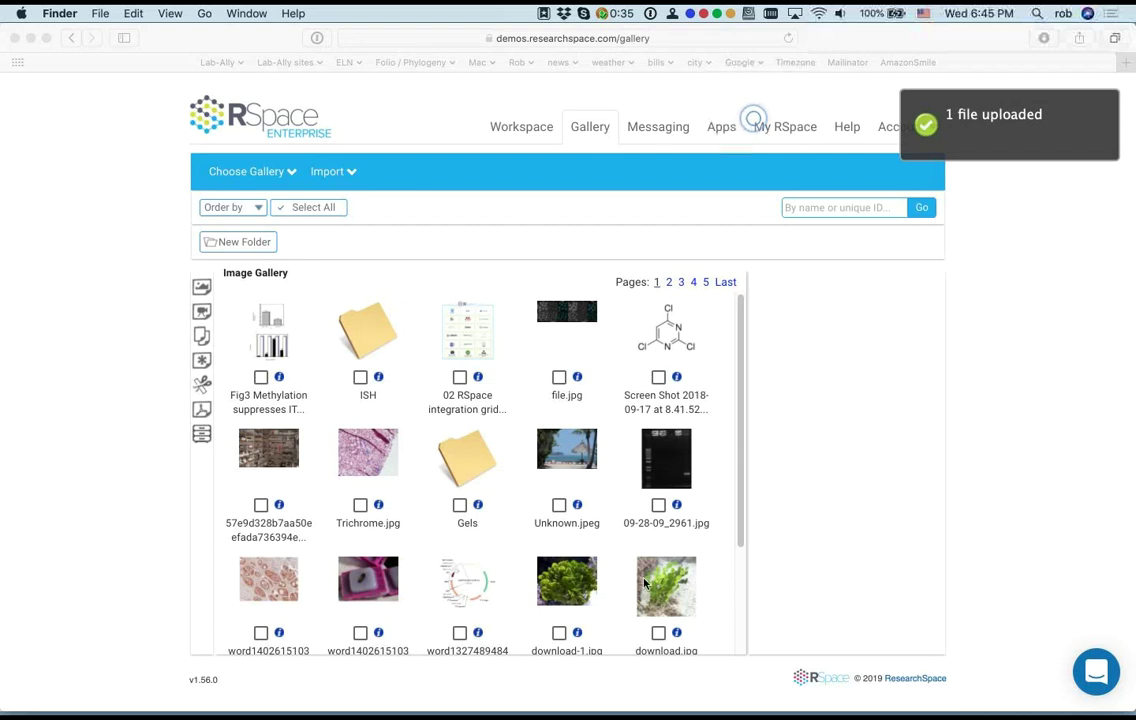
click(279, 277)
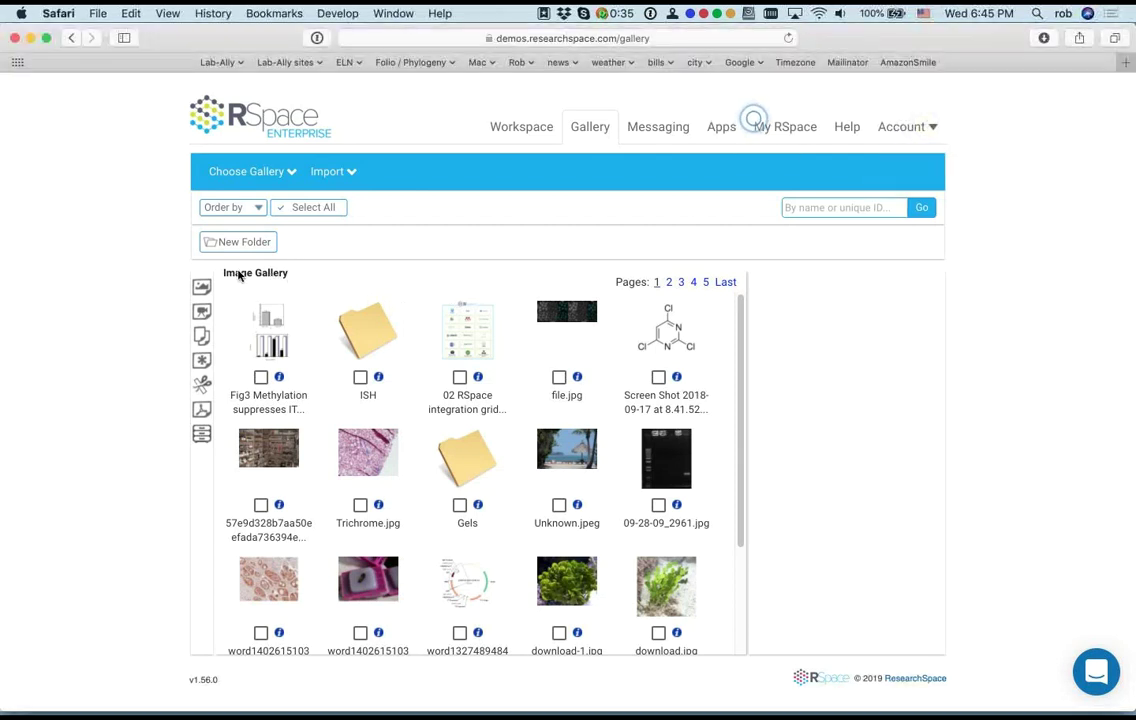
Step: Preview cmaster_rt.pdf in the Document Gallery and page forward to page 4
click(200, 338)
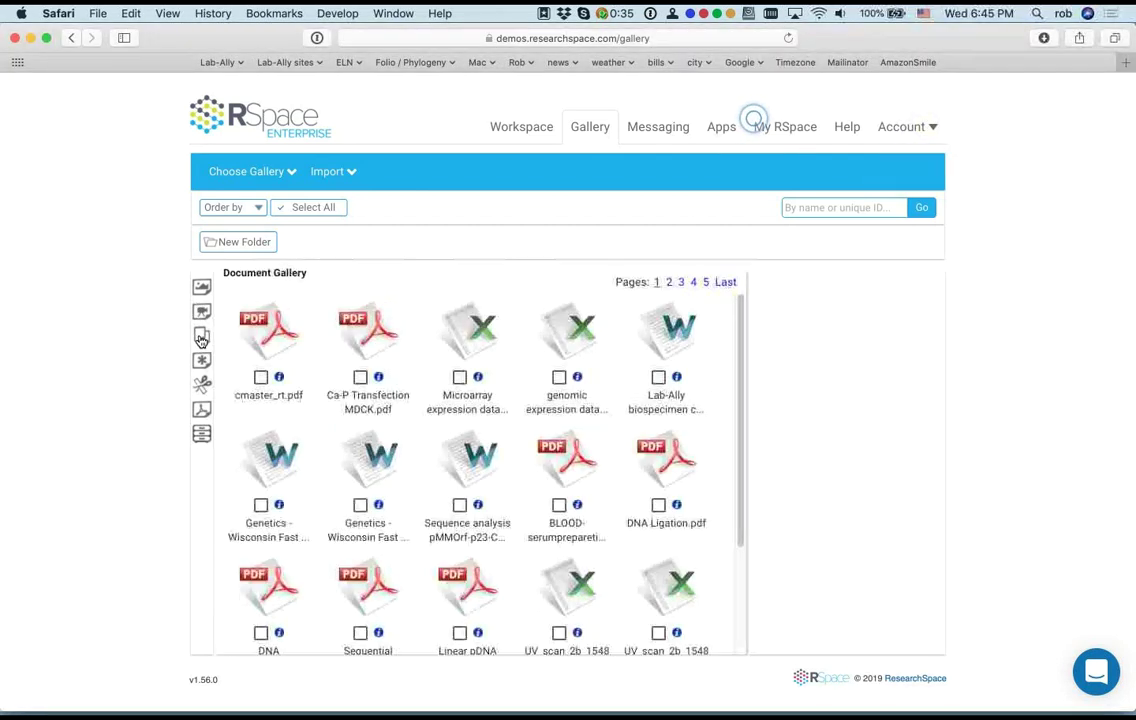
click(276, 331)
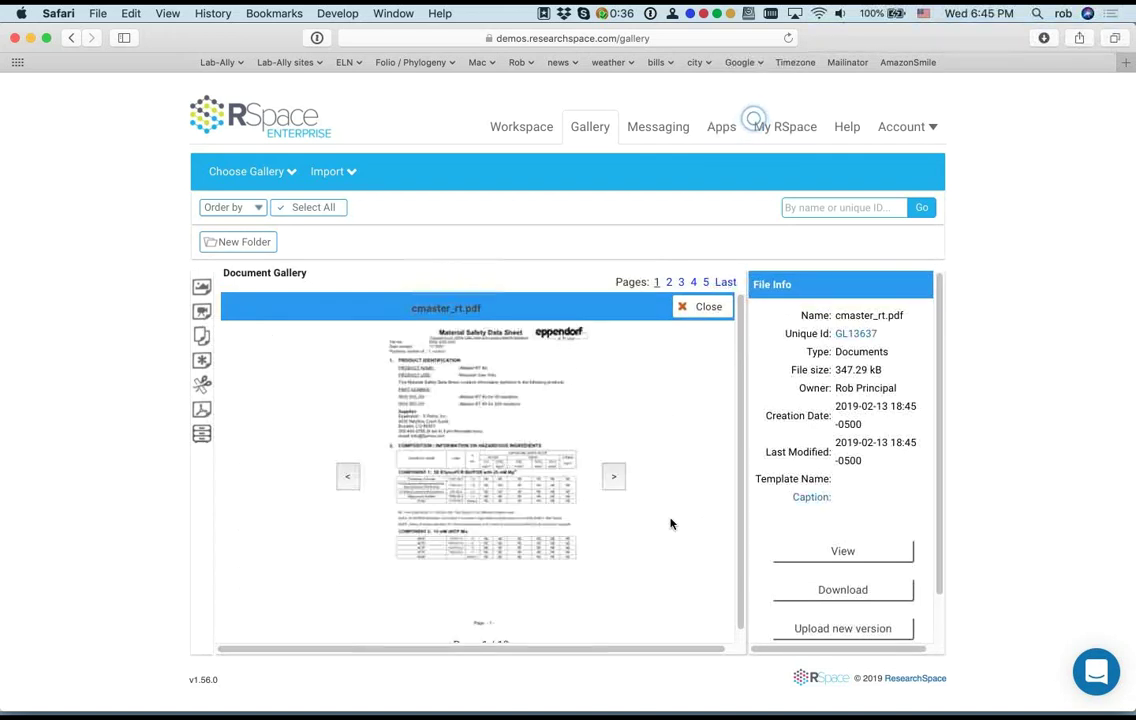
scroll(645, 485, down, 1)
click(617, 467)
click(617, 467)
click(617, 467)
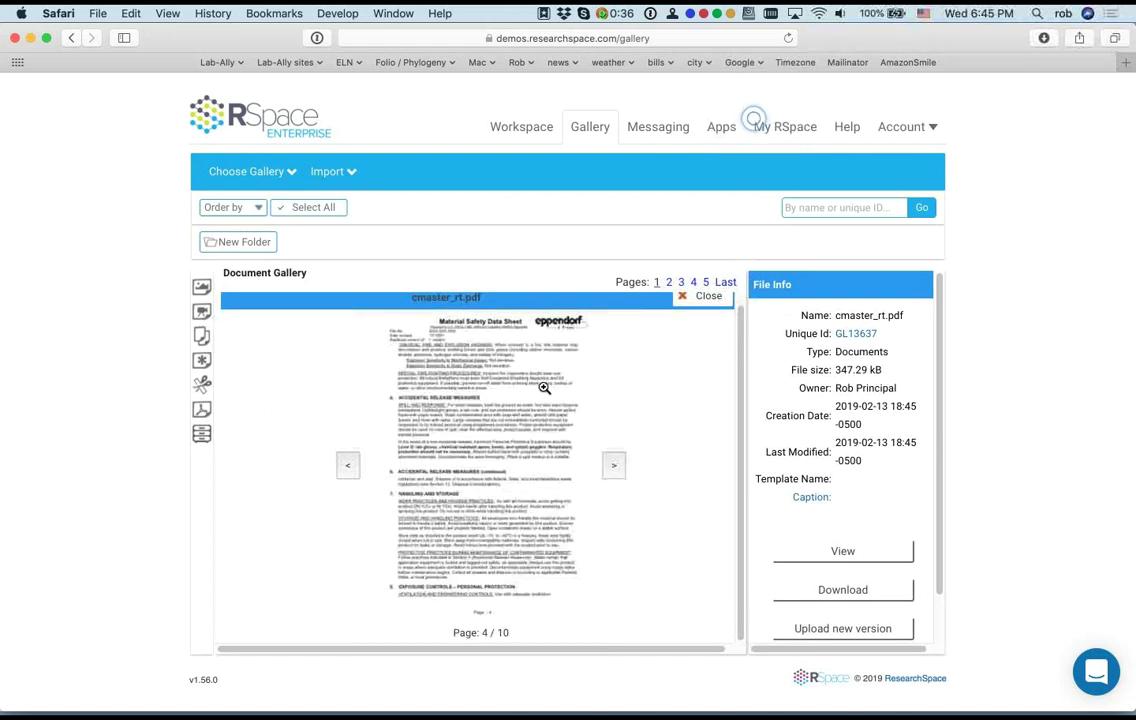
Step: View cmaster_rt.pdf in the full-size PDF viewer, then return to the Document Gallery and close the inline preview
click(850, 551)
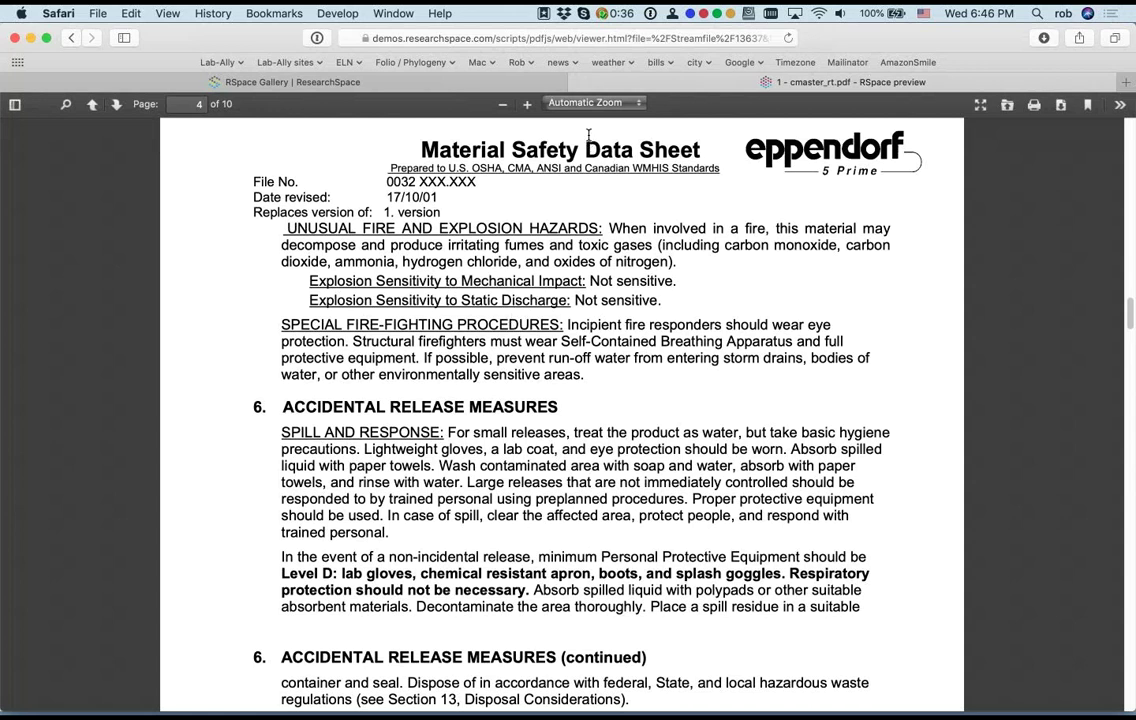
click(577, 83)
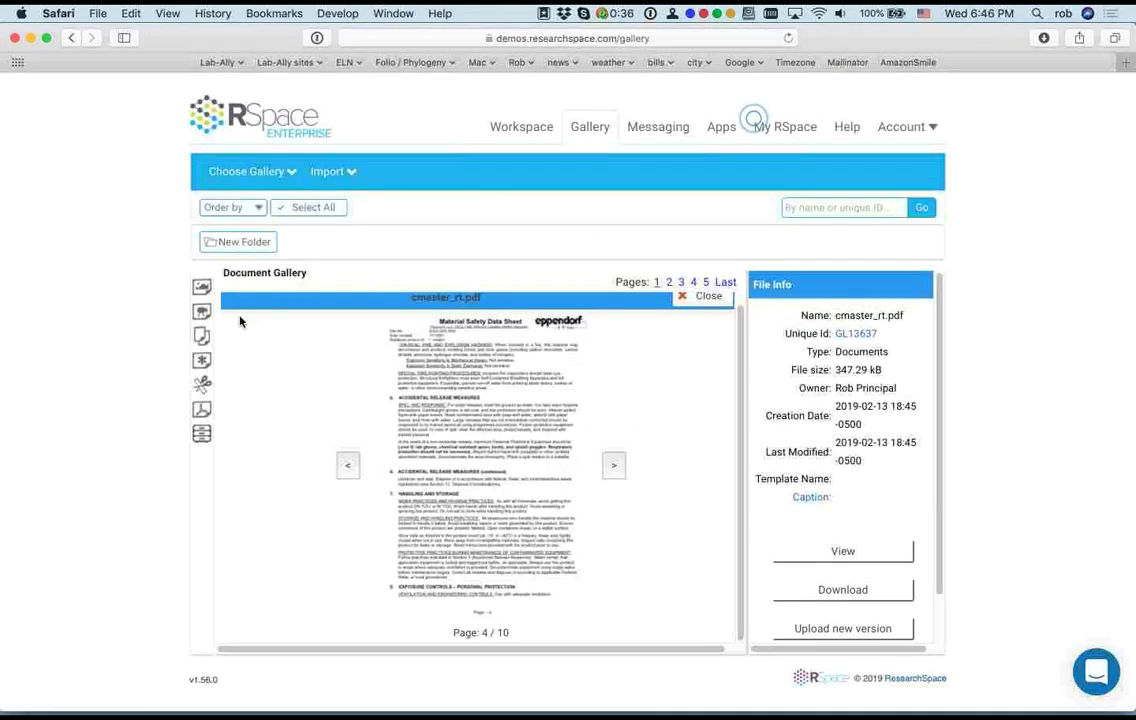
click(709, 297)
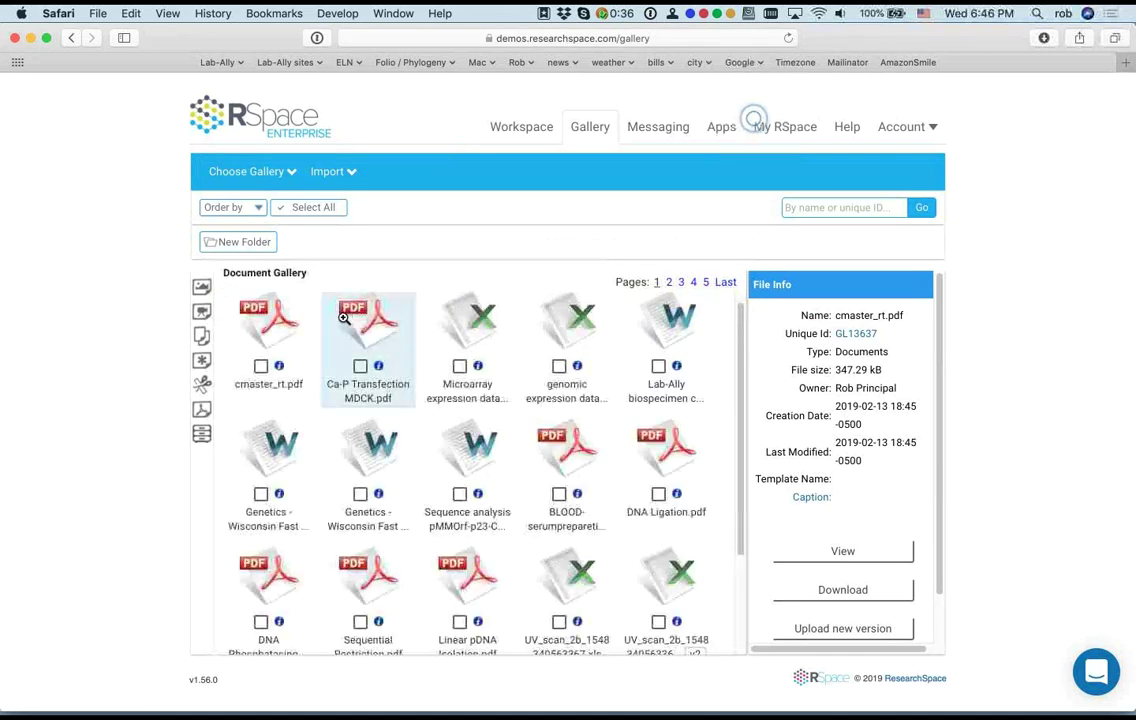
Step: View the Fig3 Methylation image from the Image Gallery enlarged and step forward through the images to Trichrome.jpg
click(202, 288)
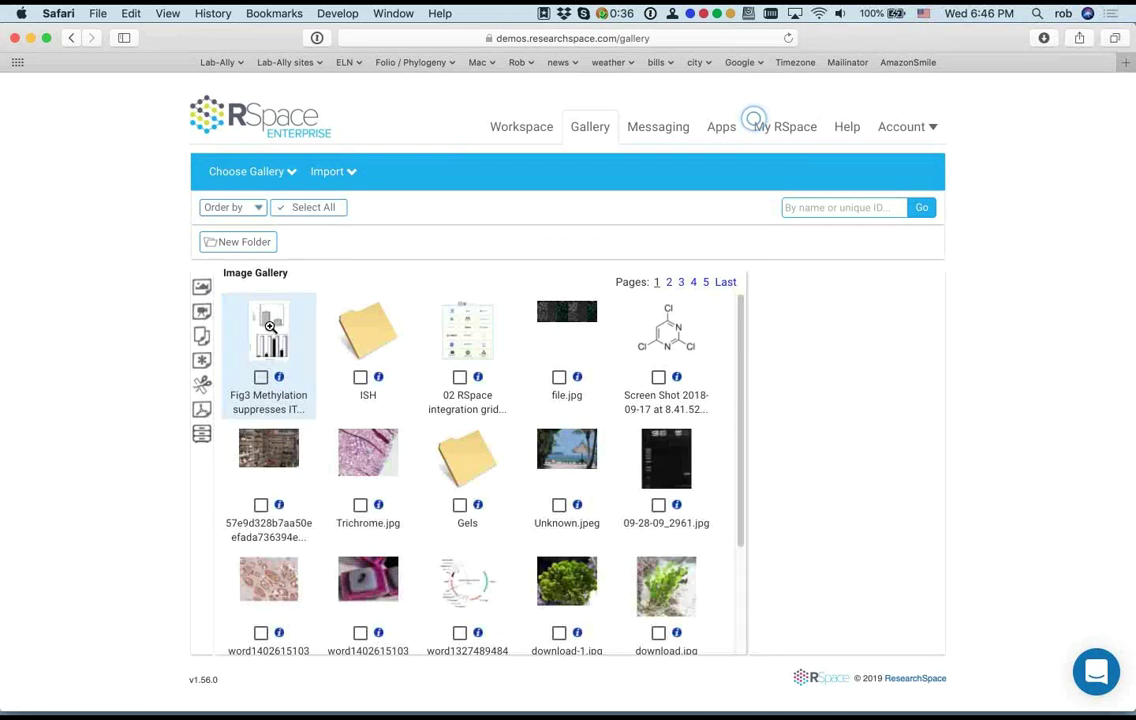
click(270, 327)
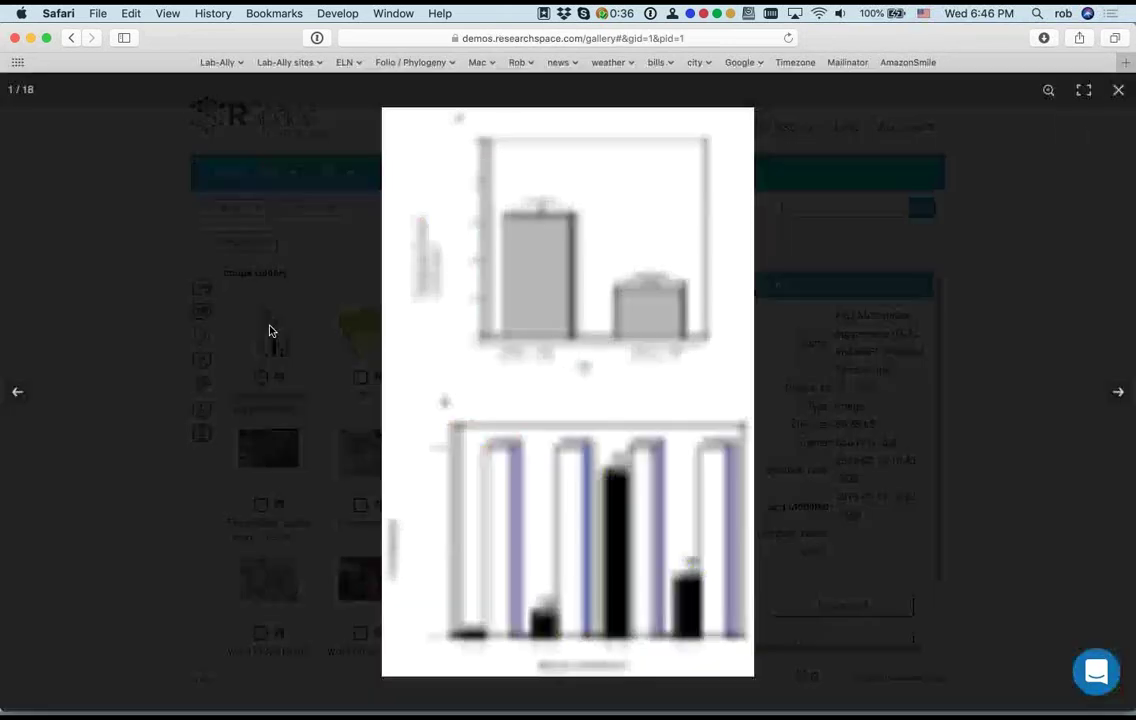
click(1119, 394)
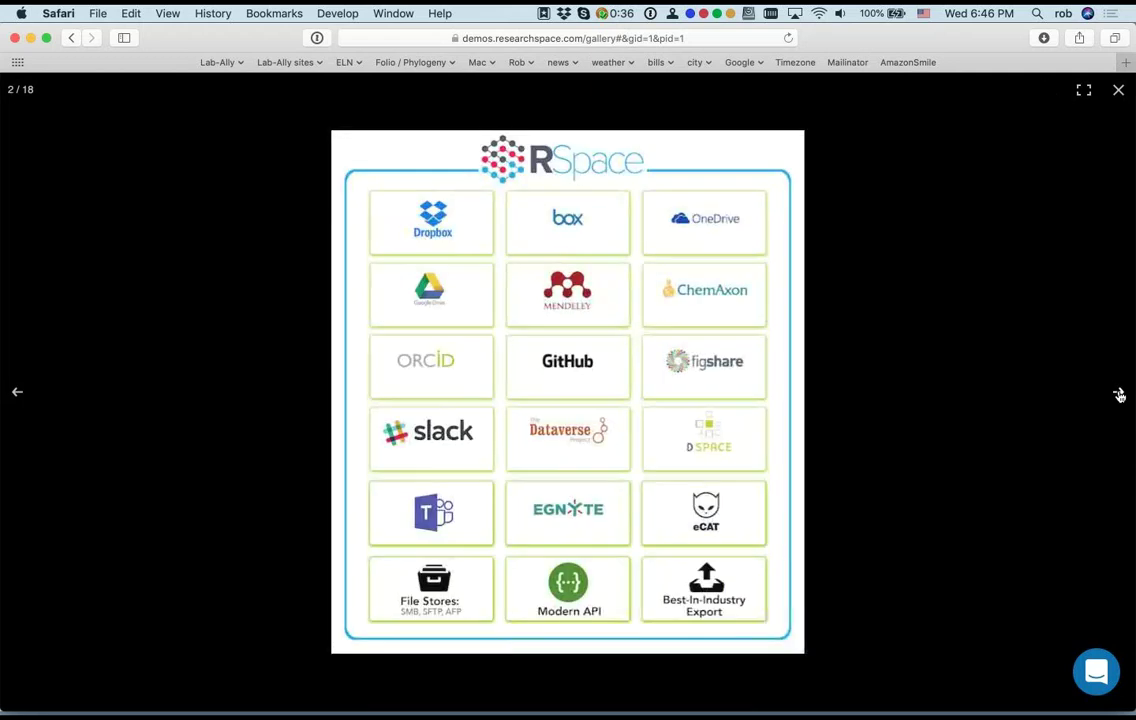
click(1119, 394)
click(1119, 394)
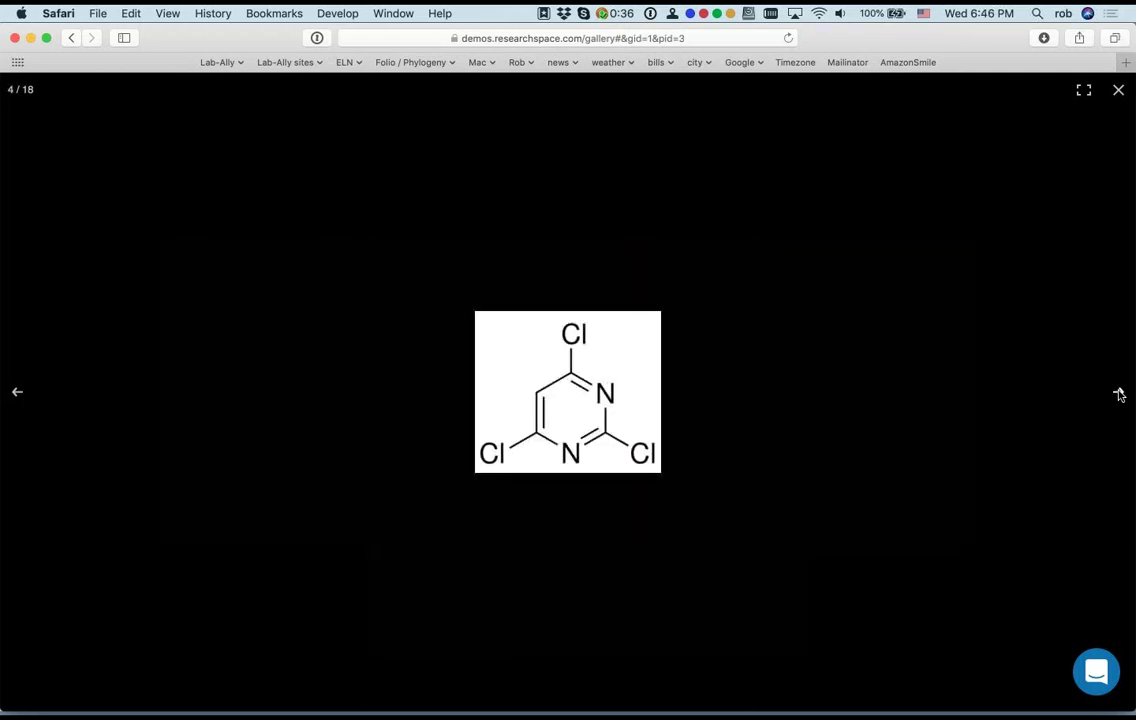
click(1119, 394)
click(1119, 394)
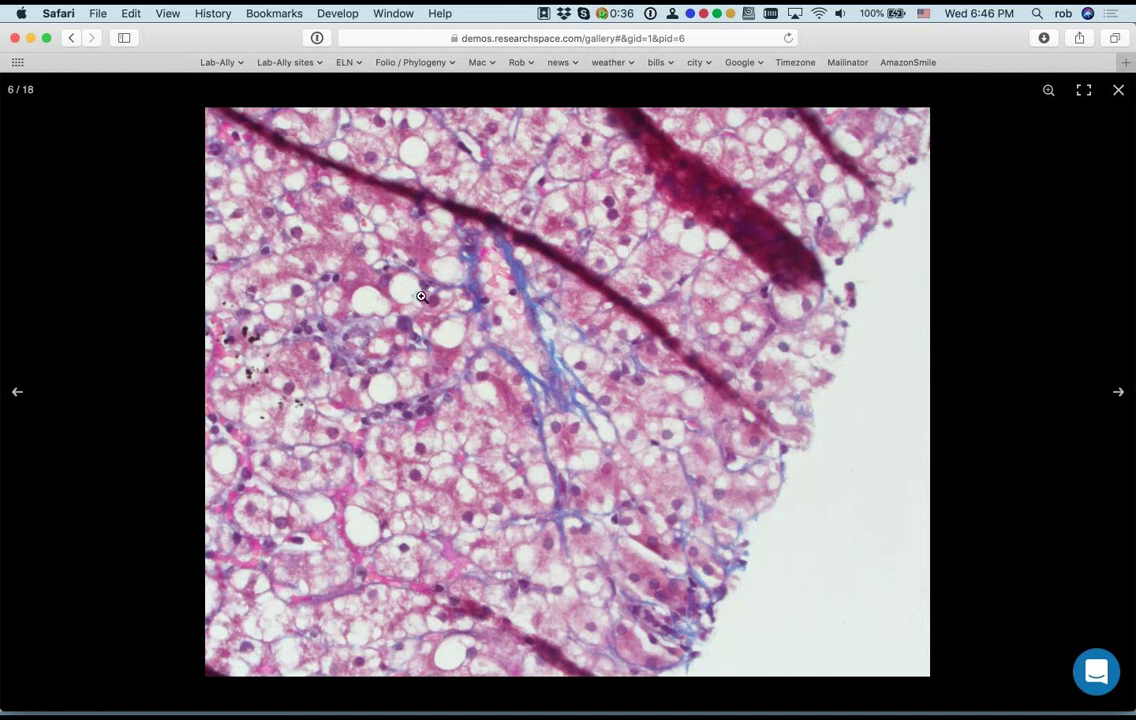
Step: Zoom in on the Trichrome.jpg tissue image, pan around its detail, and return to the Image Gallery
click(546, 297)
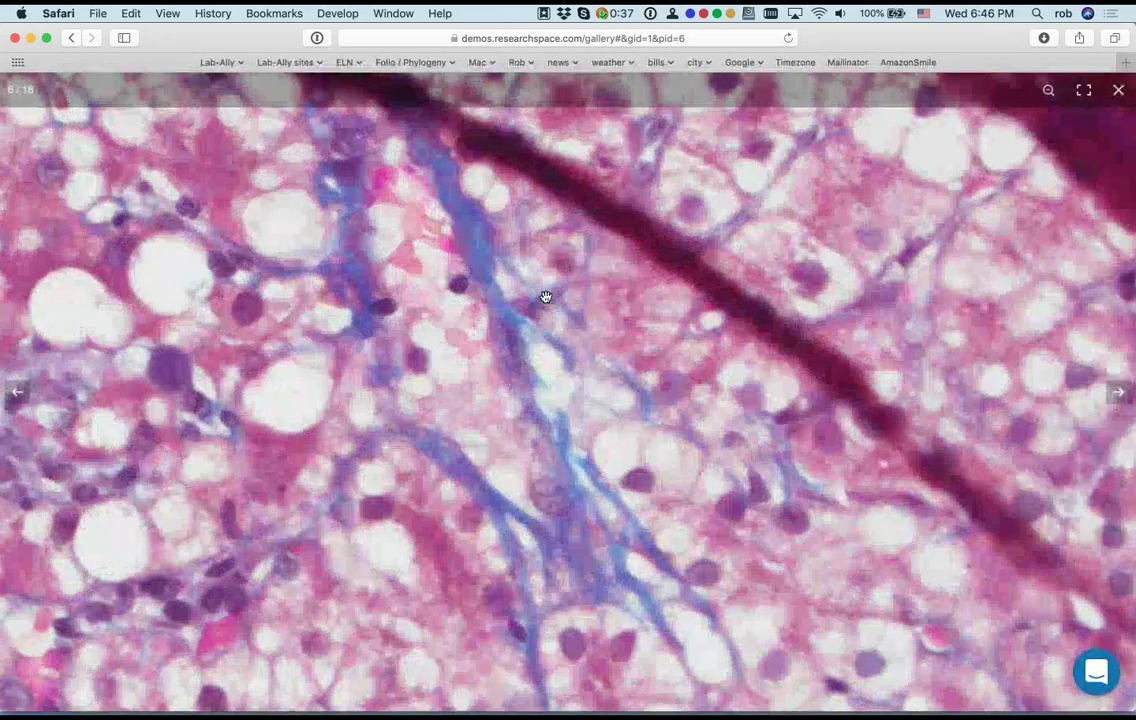
drag(657, 269, 573, 429)
scroll(792, 242, up, 3)
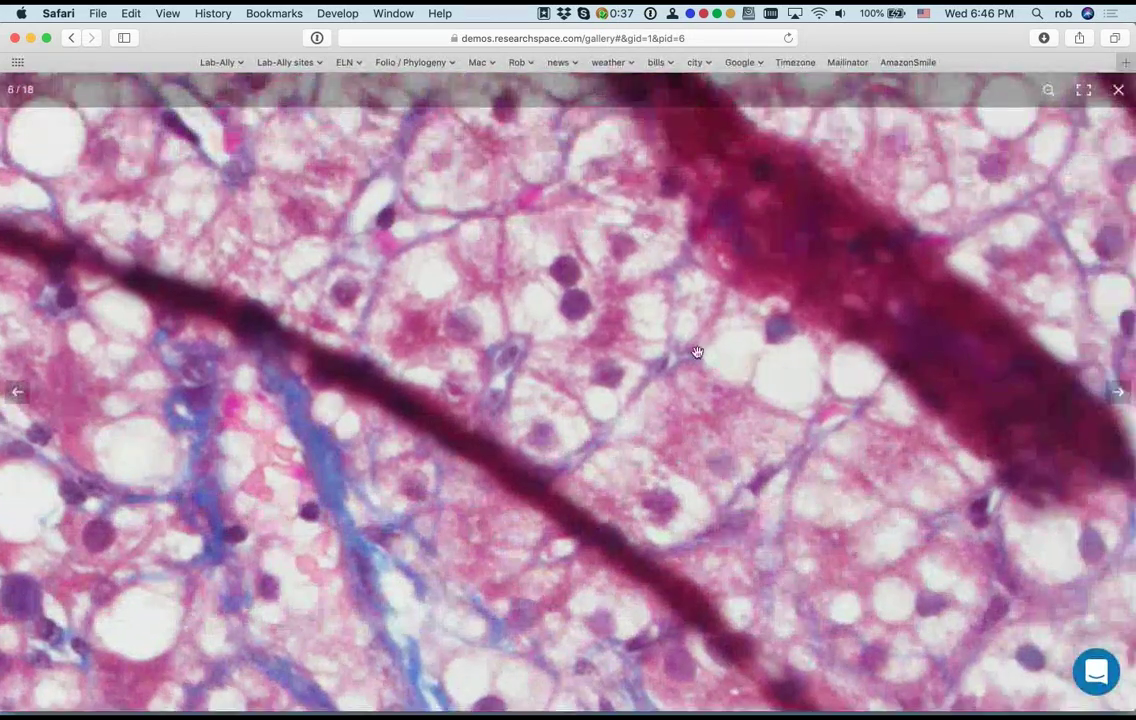
scroll(875, 312, down, 3)
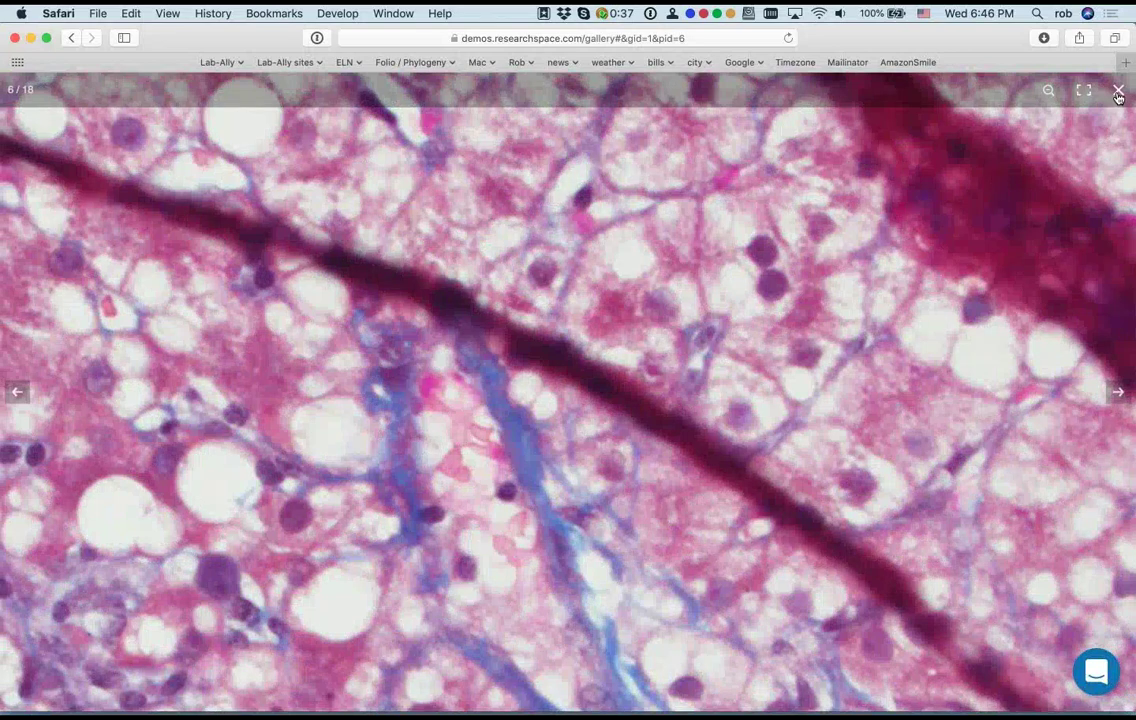
key(Escape)
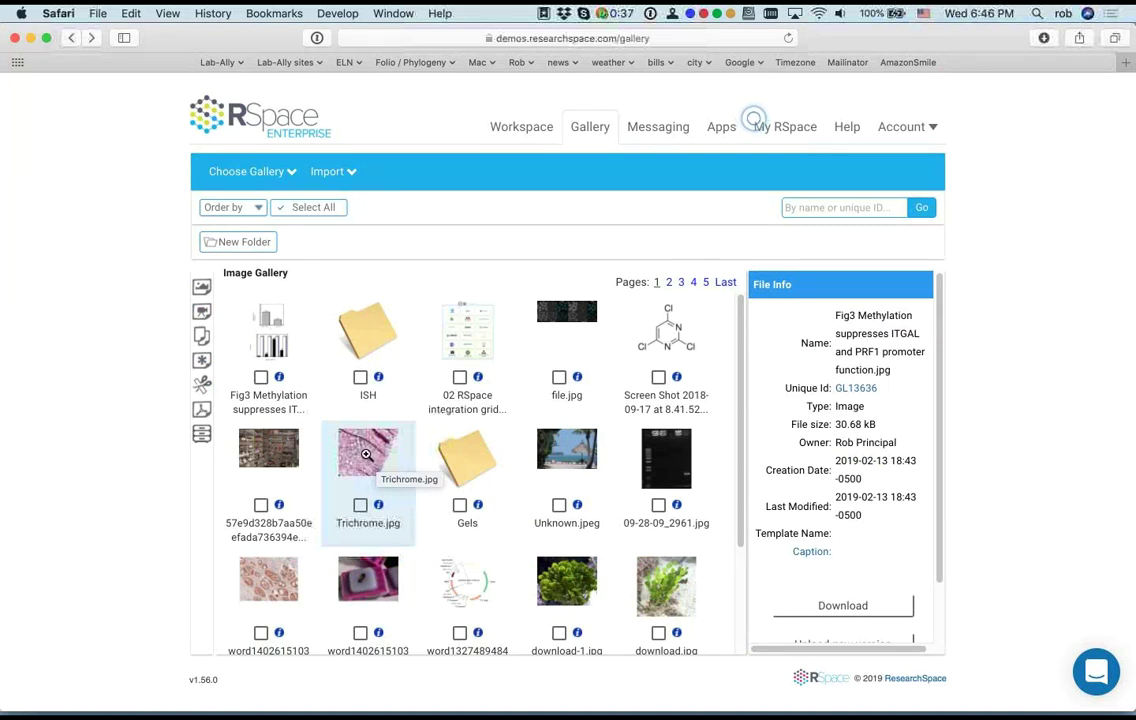
Step: Select Trichrome.jpg and save the caption "Trichrome stain" for it, then check the enlarged image and close it
click(361, 507)
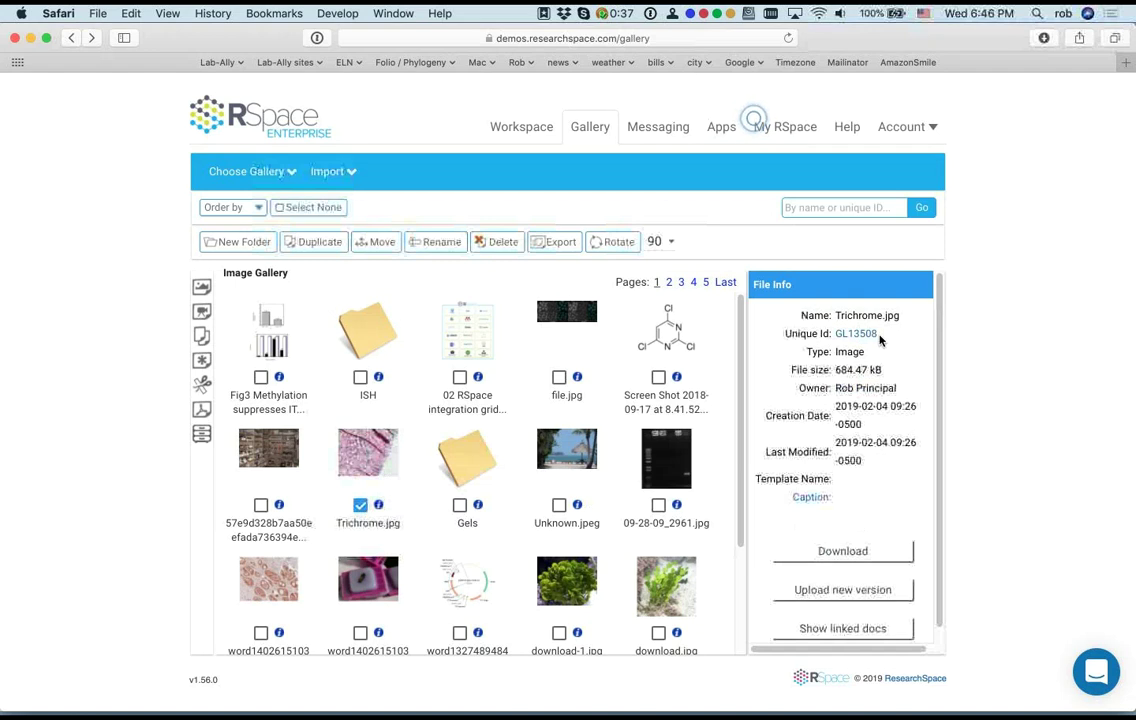
drag(878, 333, 837, 333)
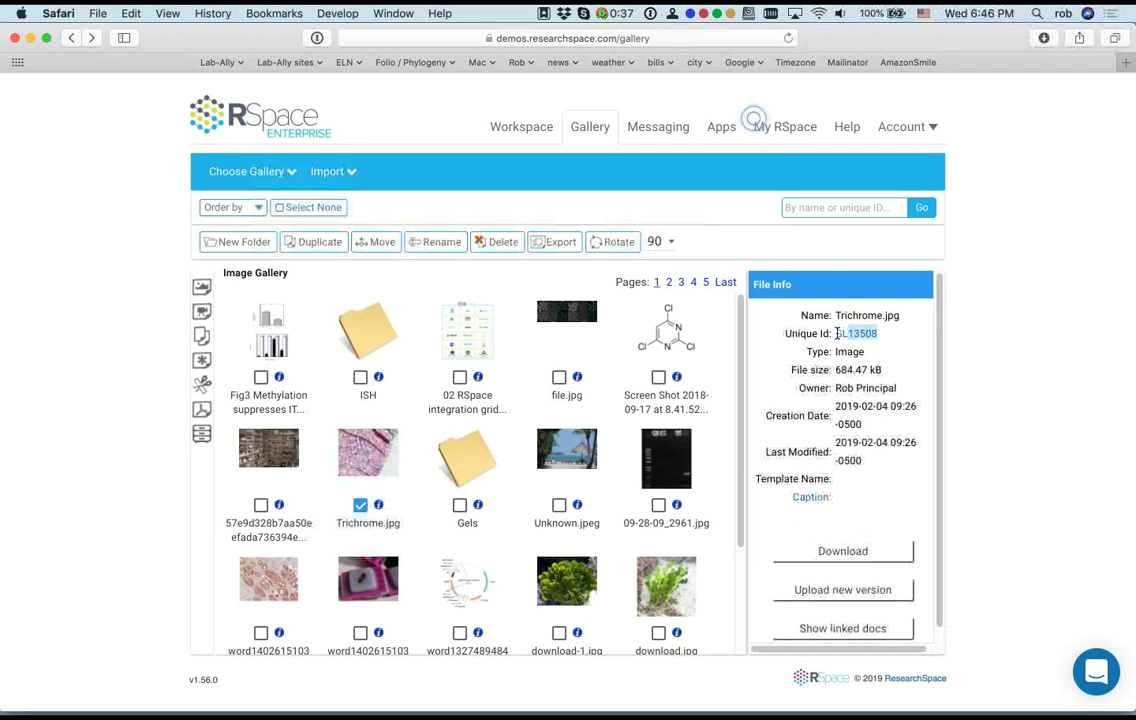
click(903, 370)
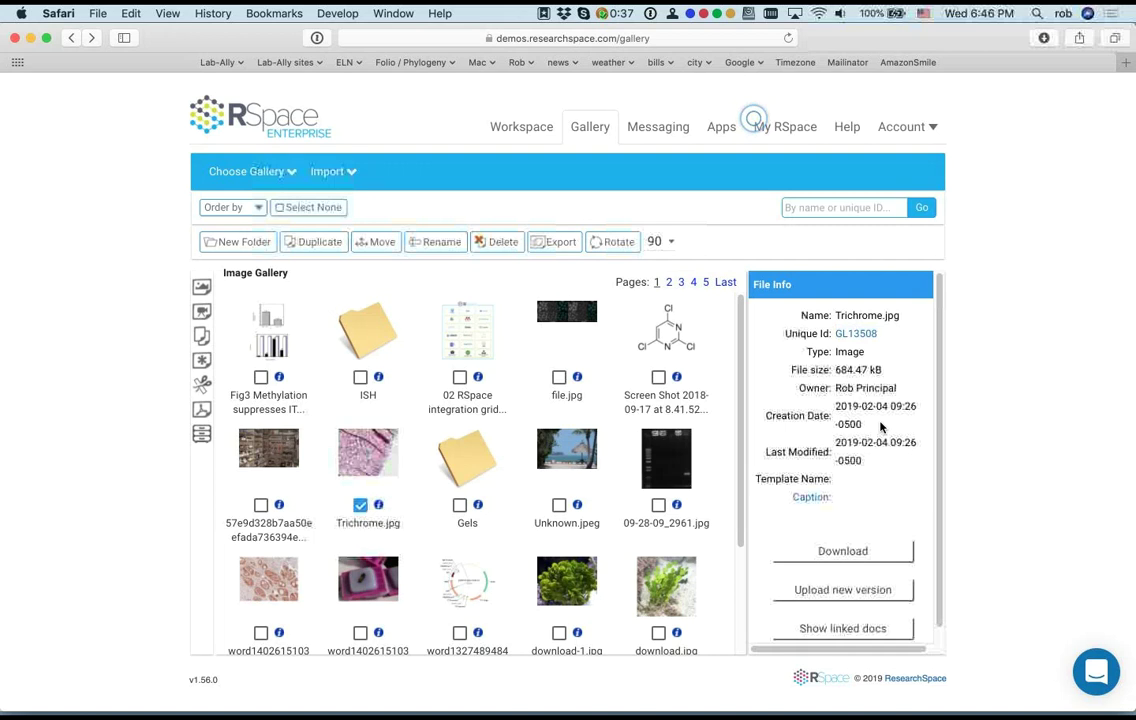
click(812, 498)
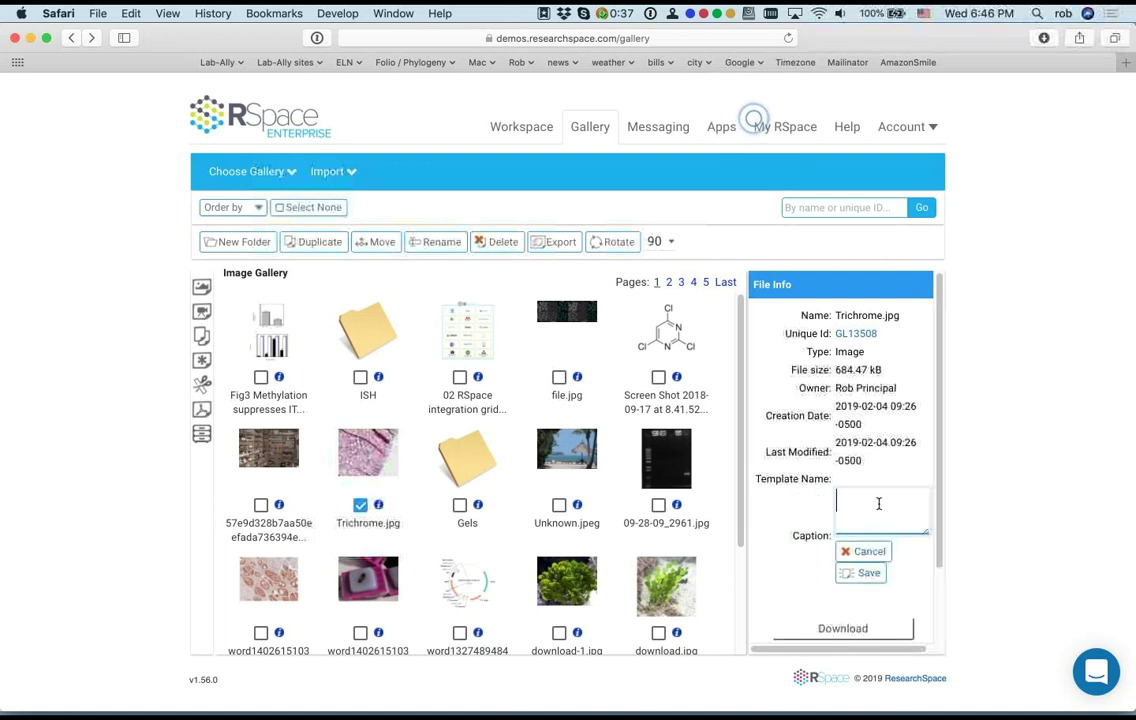
text(Trichrome stain)
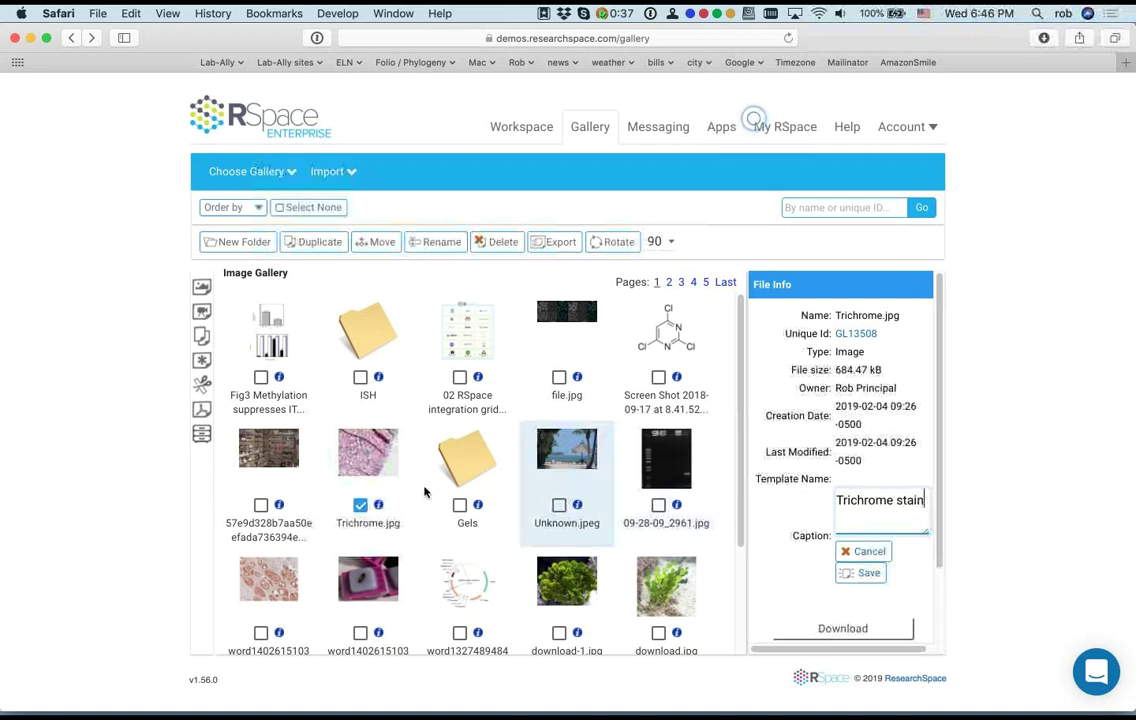
click(869, 573)
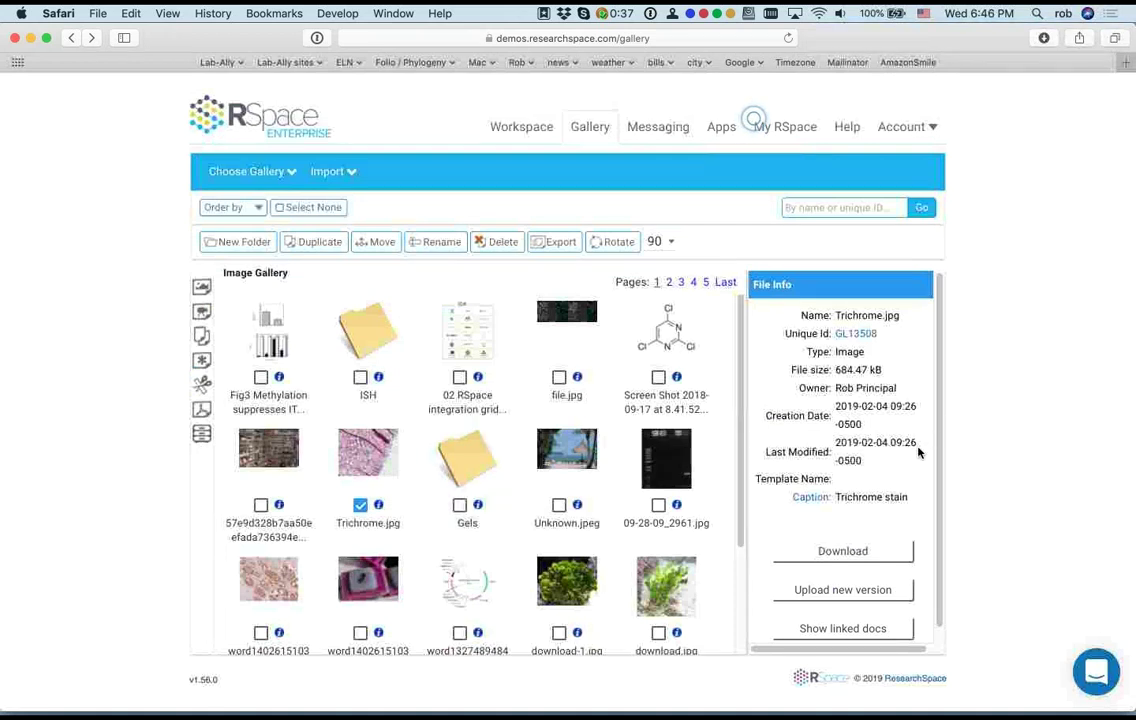
click(394, 466)
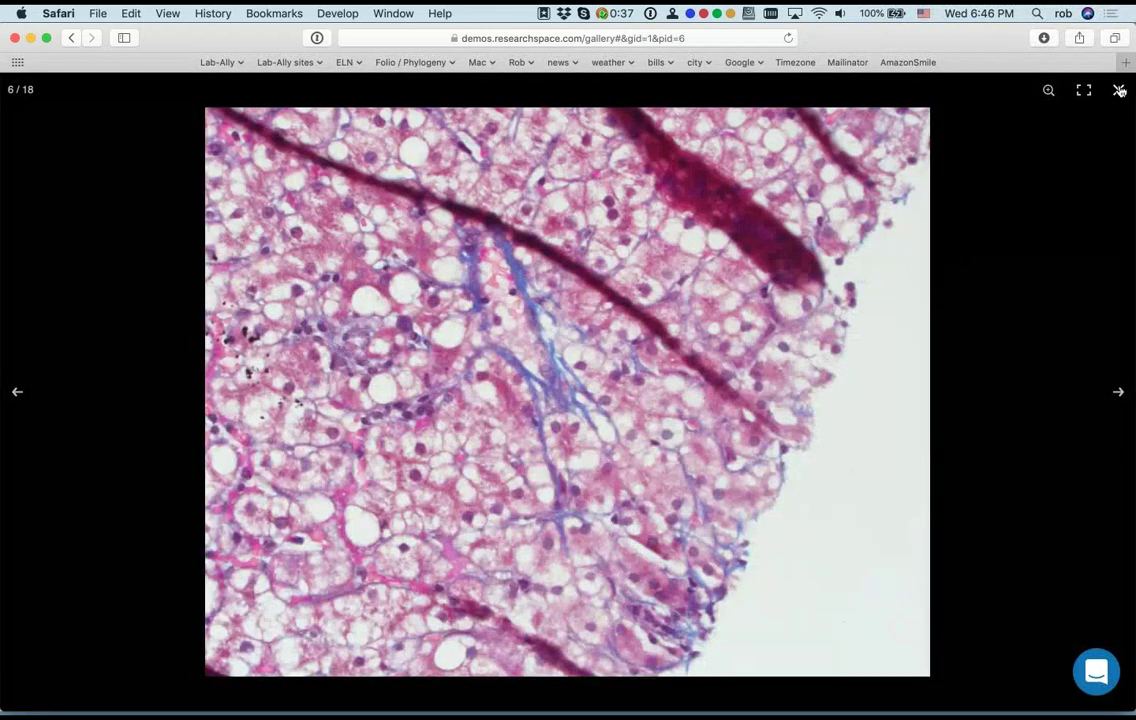
click(1119, 90)
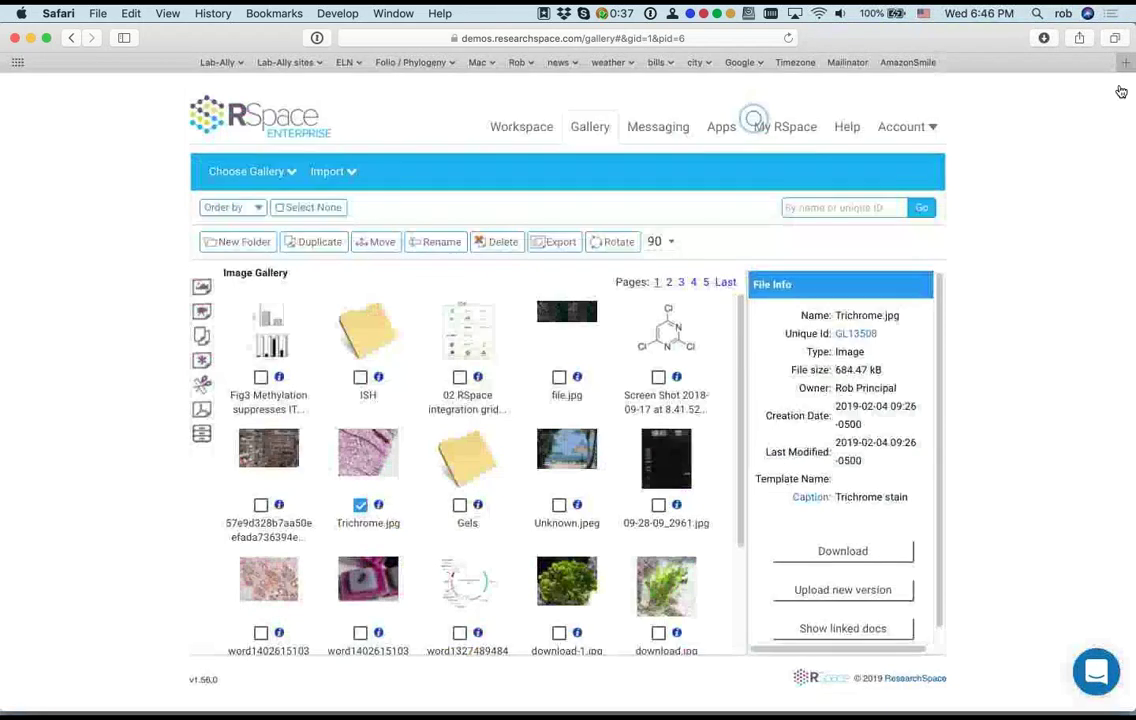
Step: Download Trichrome.jpg and open the copy from the Downloads folder in Preview, then close it and return to Safari
click(845, 553)
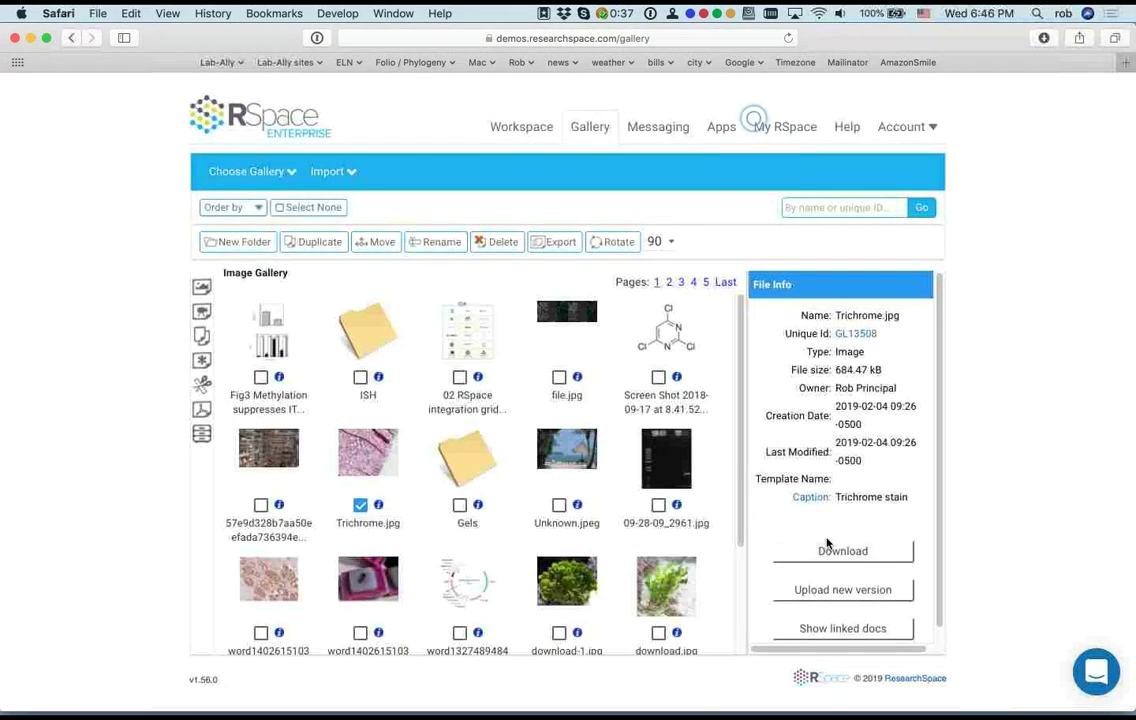
mouse_move(1095, 667)
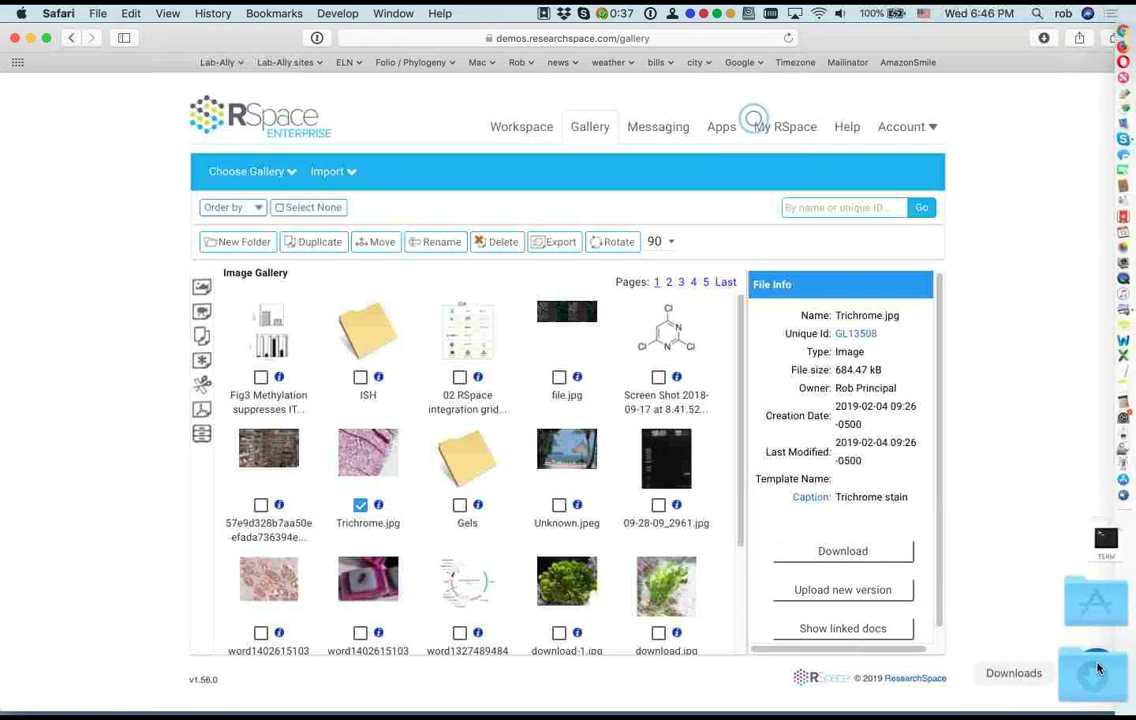
click(1097, 668)
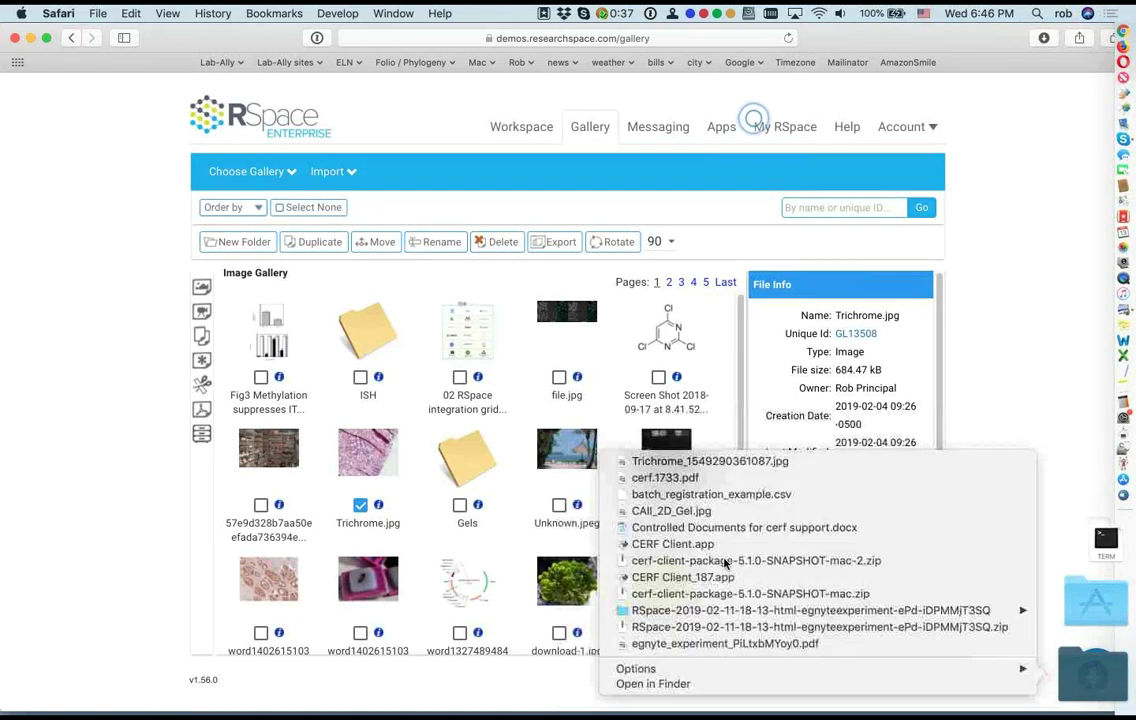
click(742, 461)
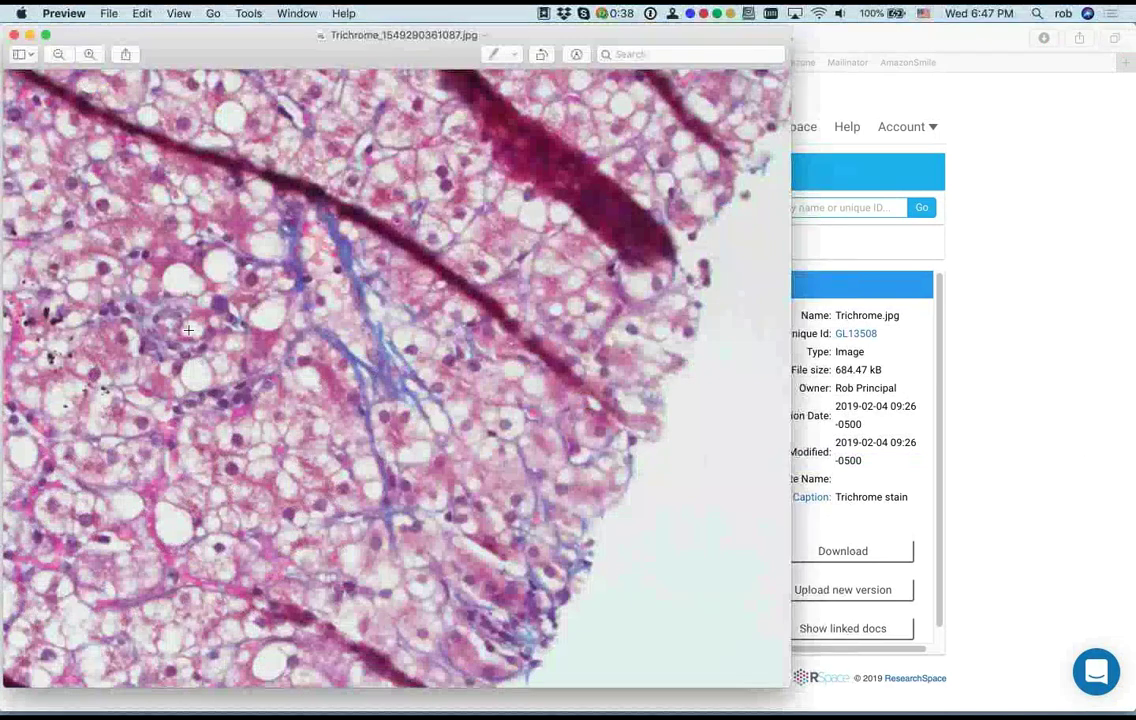
click(12, 35)
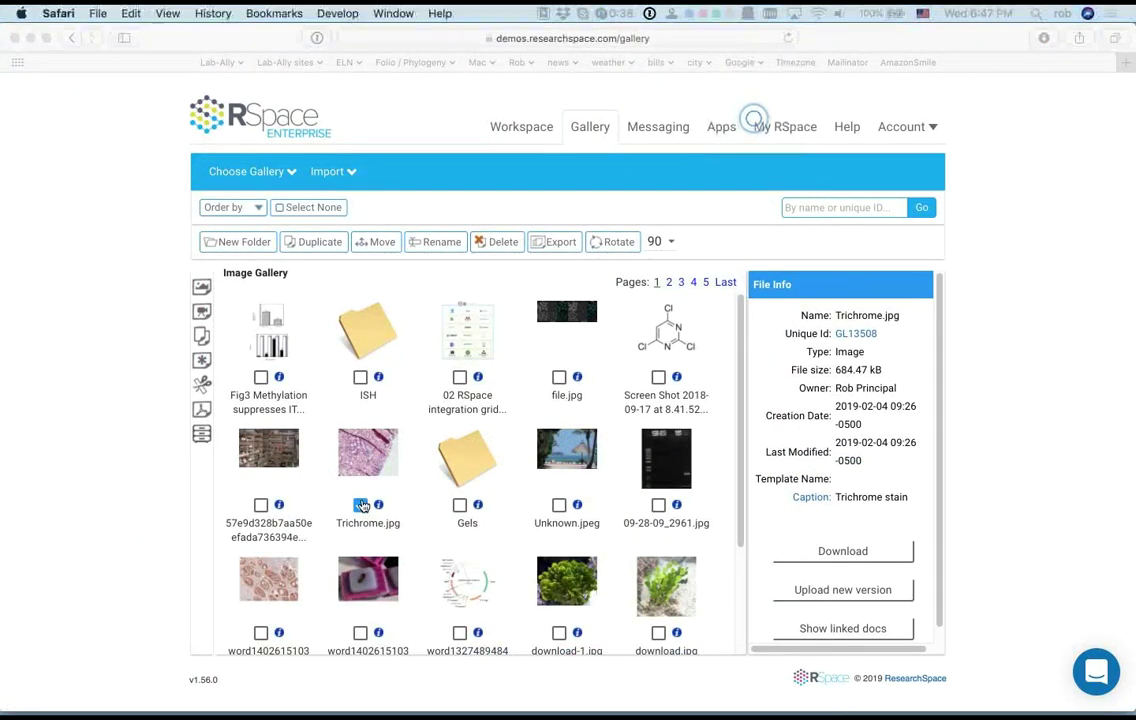
click(325, 456)
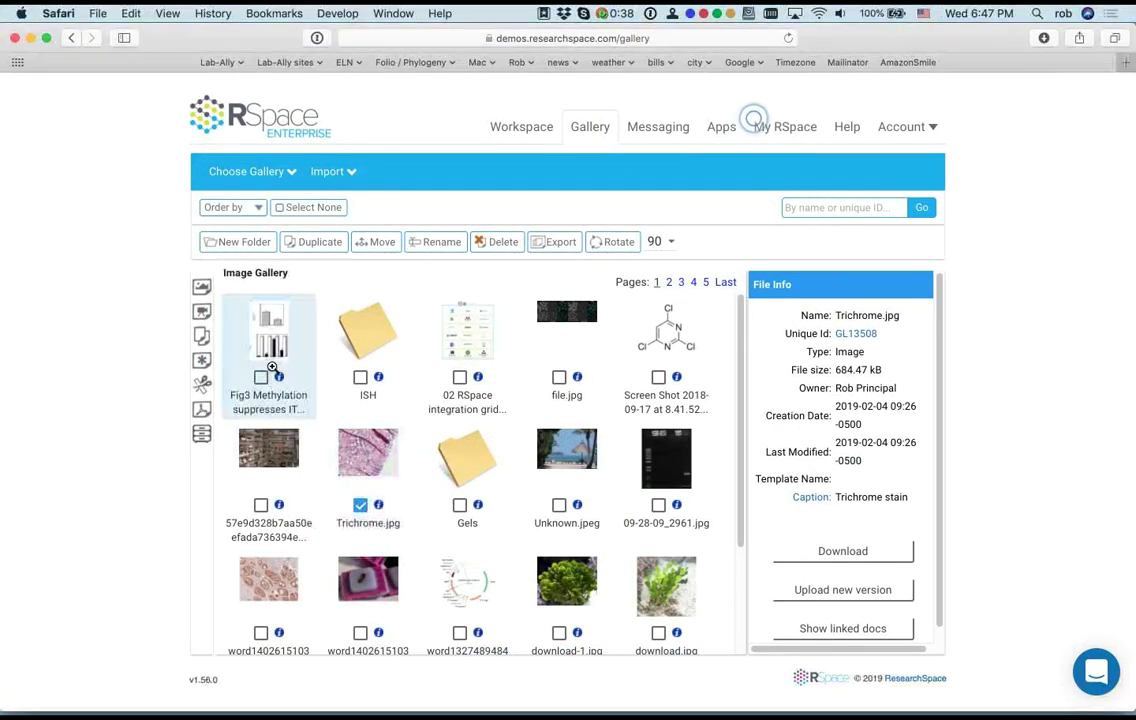
Step: Deselect Trichrome.jpg and search the Image Gallery for "liver"
click(361, 505)
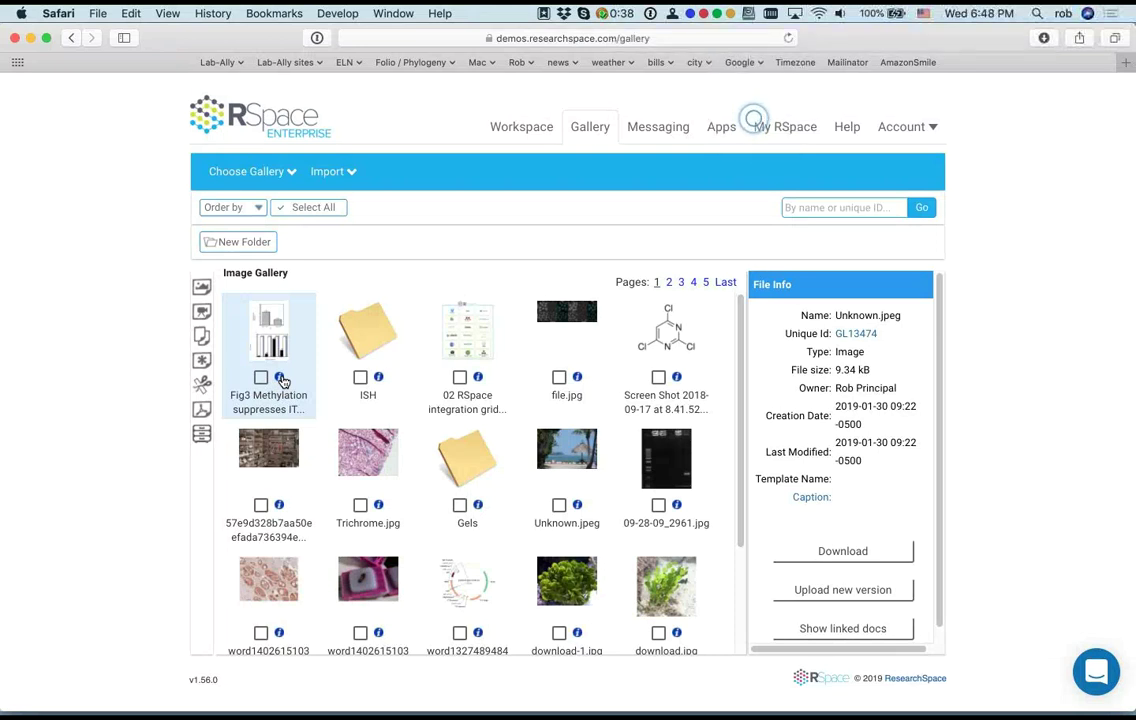
scroll(430, 520, down, 3)
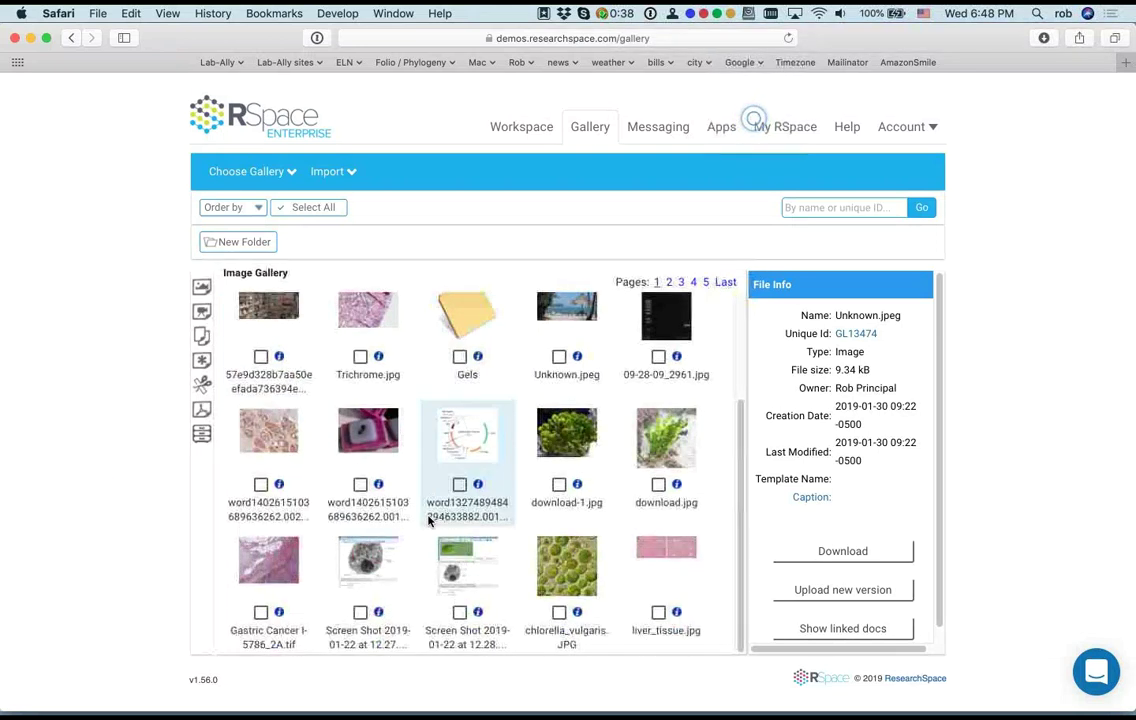
scroll(618, 572, up, 3)
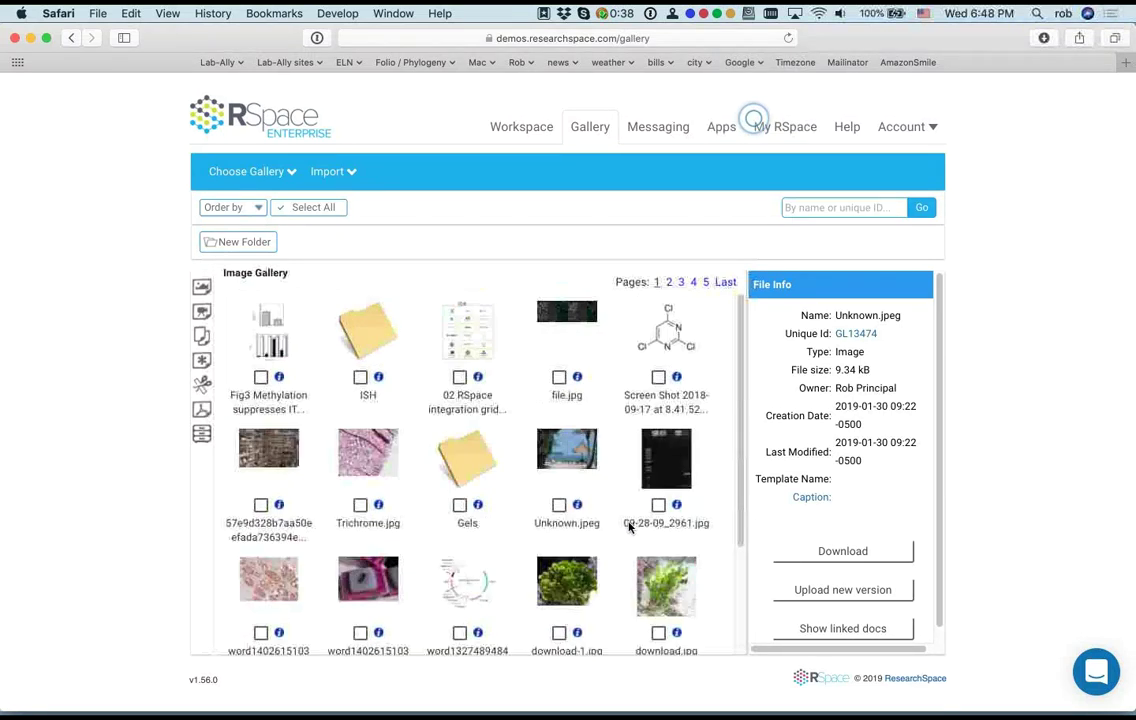
click(818, 209)
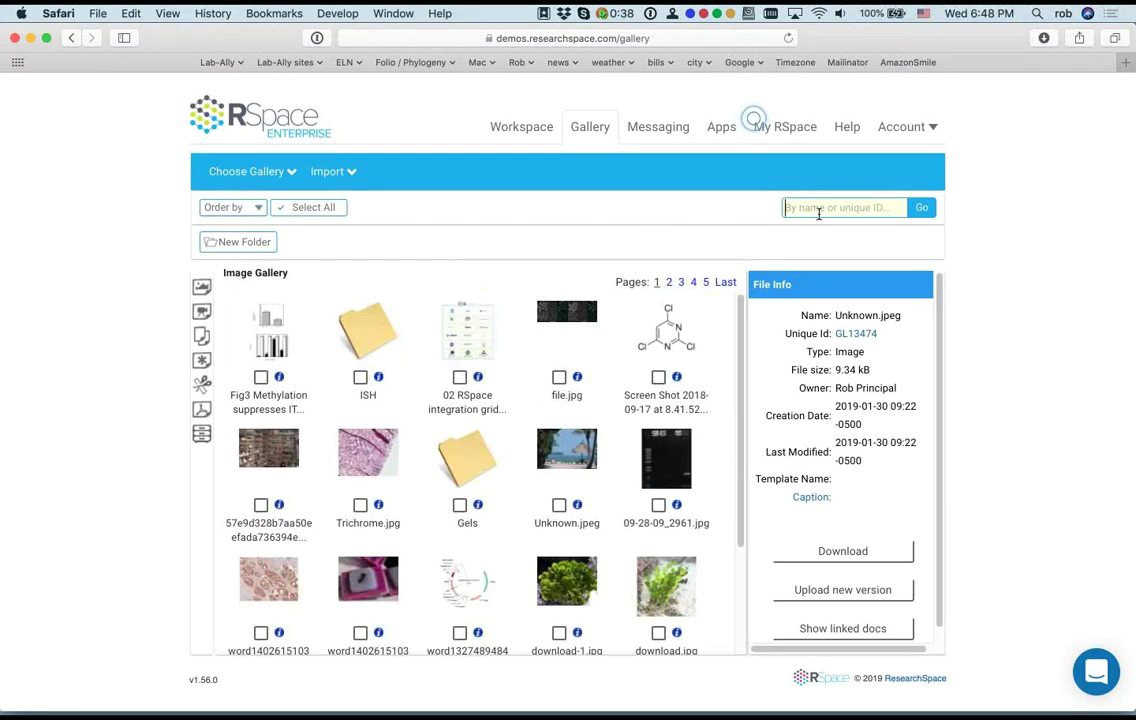
text(liver)
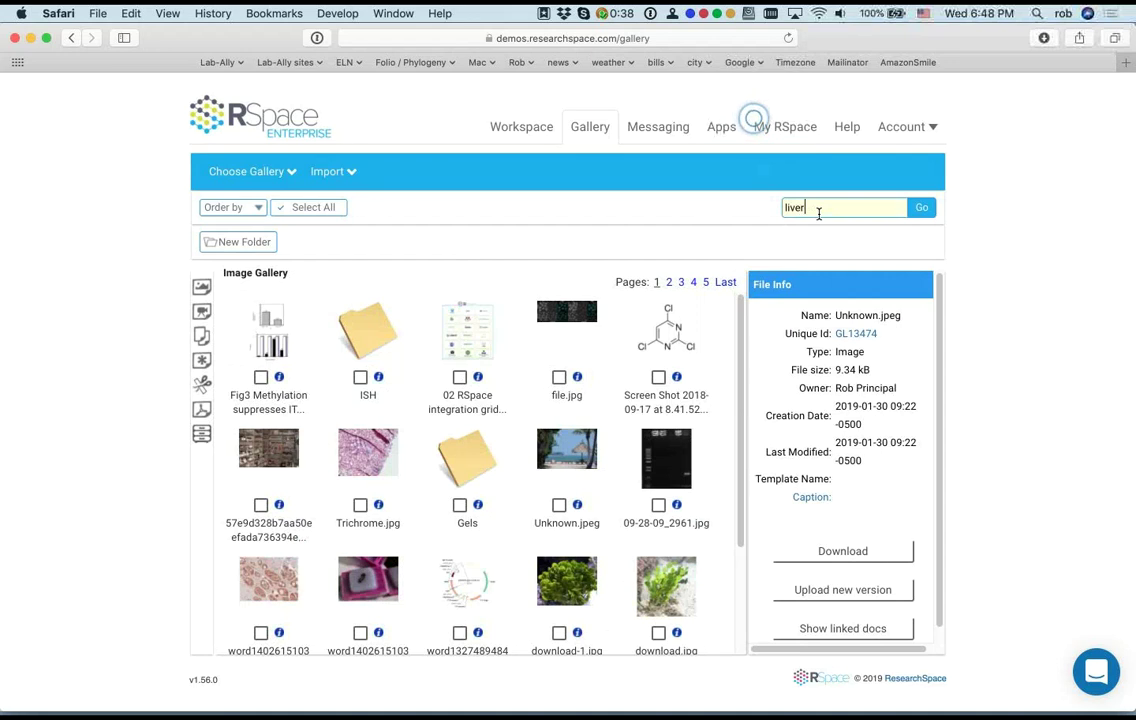
click(921, 207)
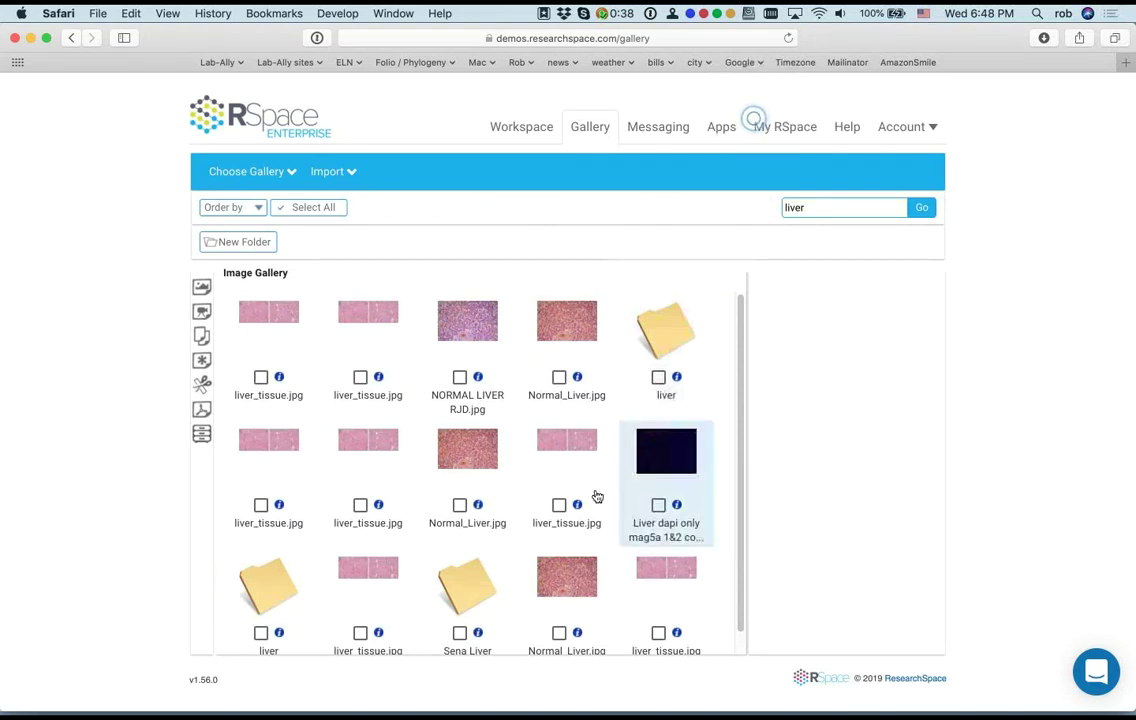
Step: Show the file info of Normal_Liver.jpg, copy its unique ID GL11185 and search the Image Gallery for that ID
click(479, 506)
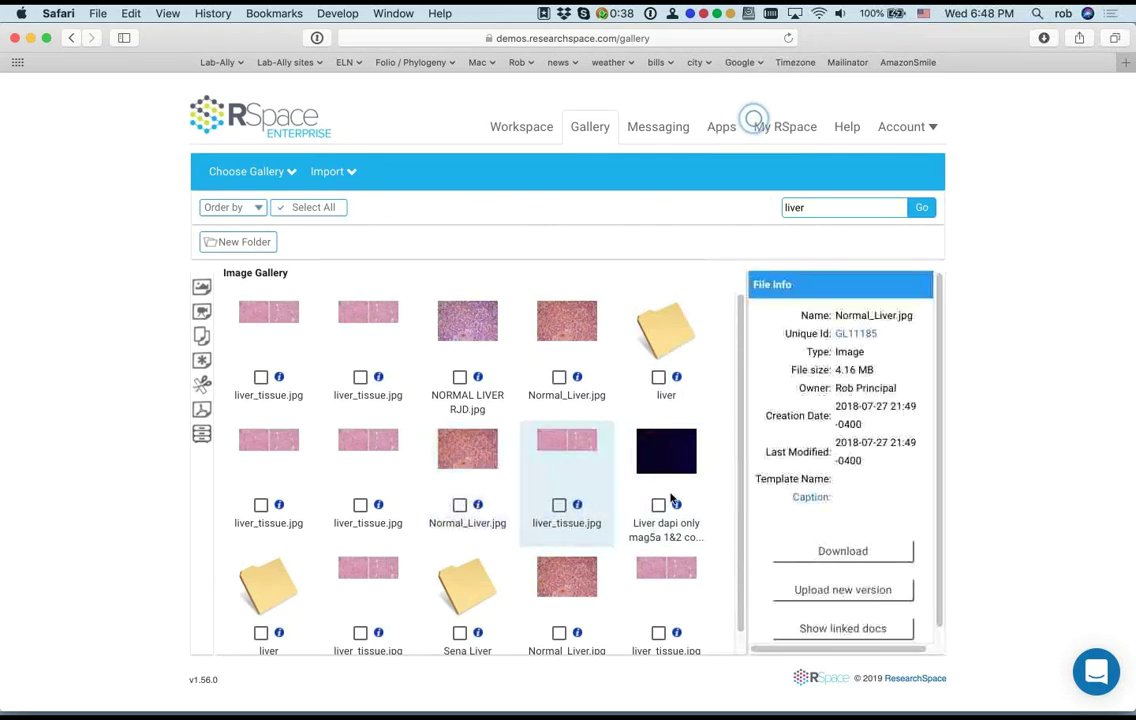
drag(885, 336, 834, 334)
key(super+c)
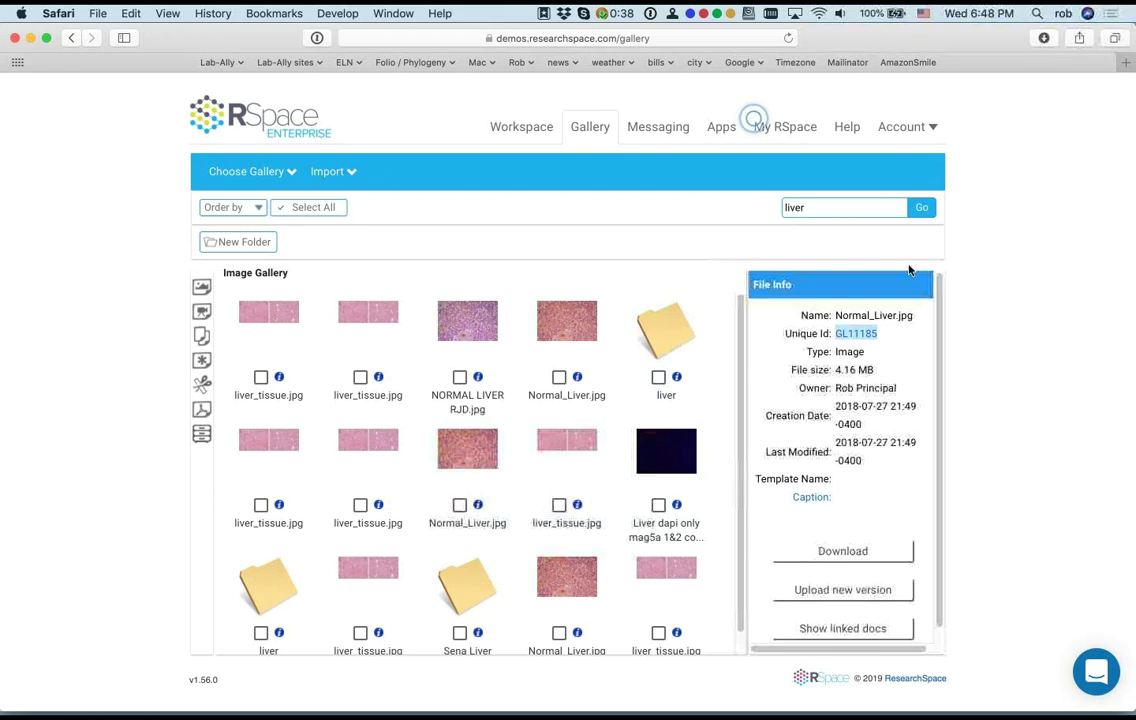
drag(845, 208, 750, 208)
key(BackSpace)
key(super+v)
click(915, 208)
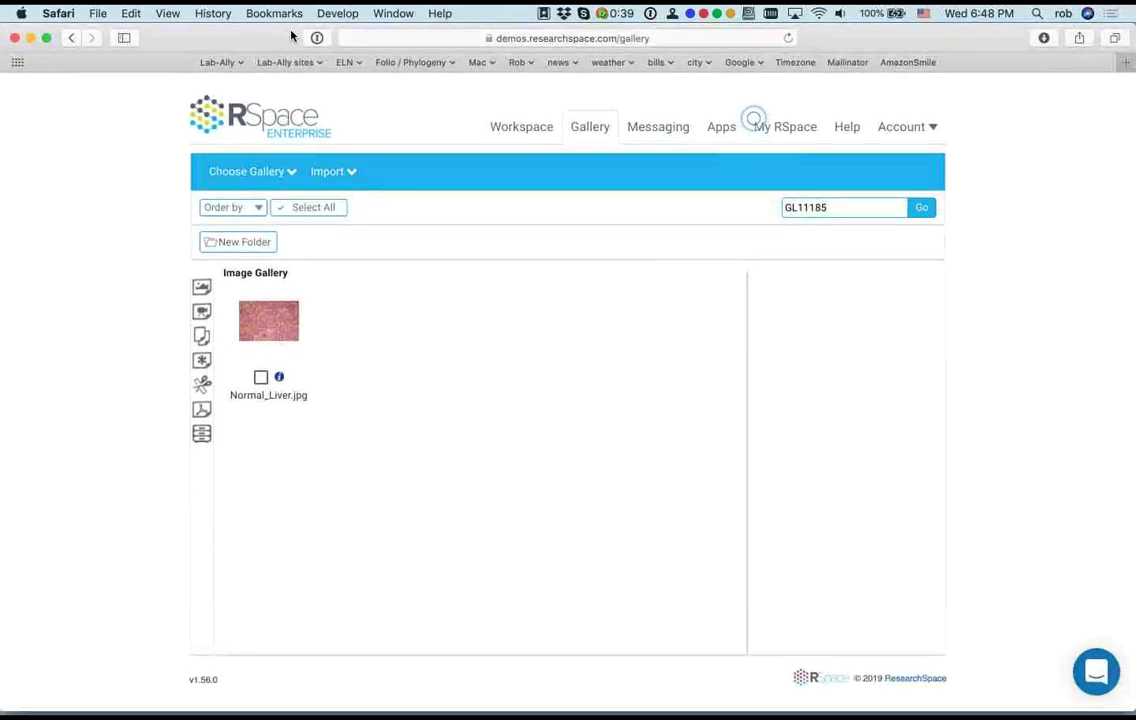
Step: Reload the full Image Gallery, then close the Gallery window to get back to the Workspace document list
click(201, 287)
drag(825, 38, 726, 30)
mouse_move(1028, 707)
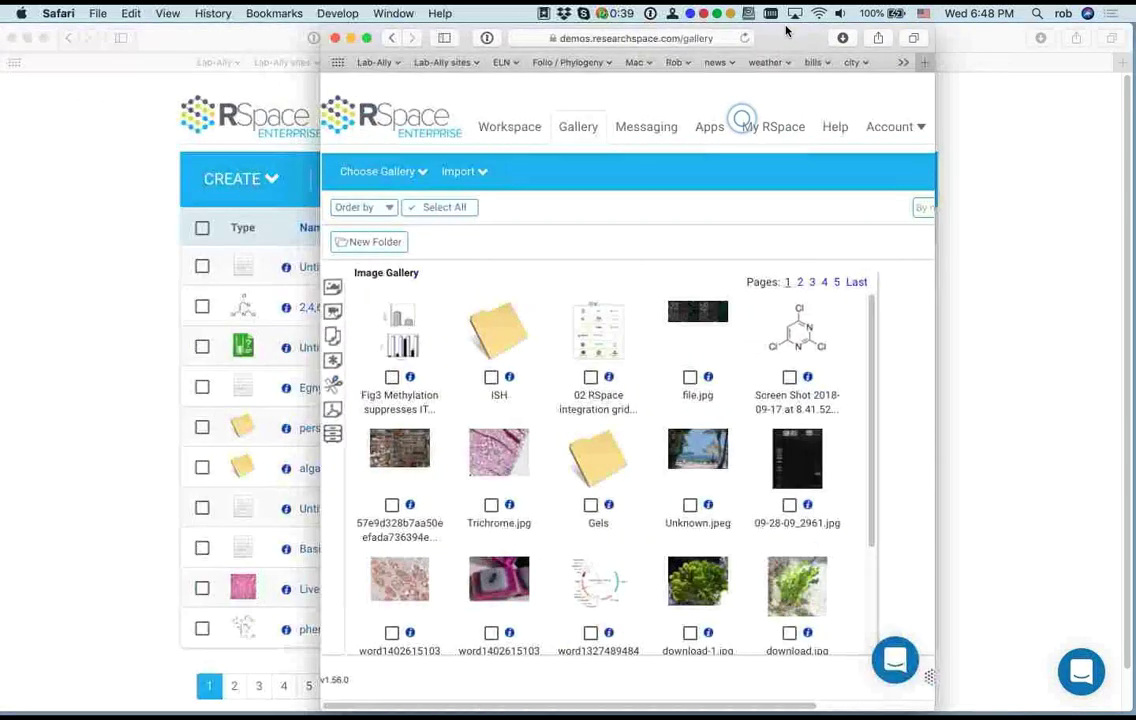
drag(786, 32, 270, 82)
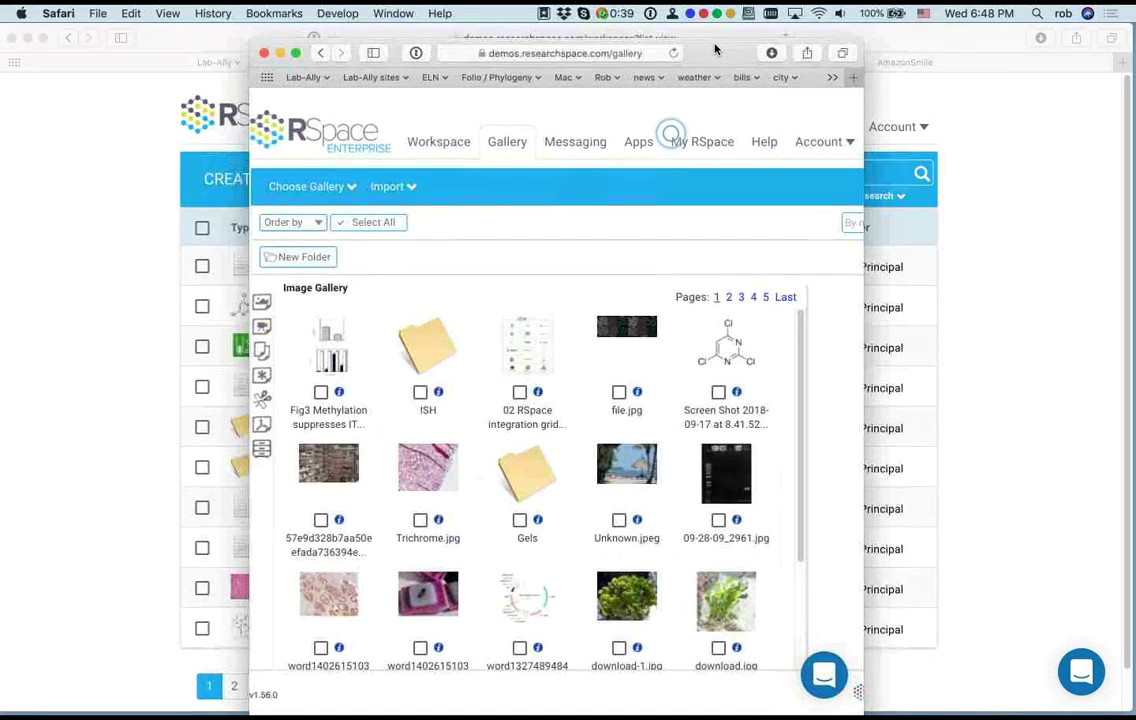
drag(715, 49, 683, 678)
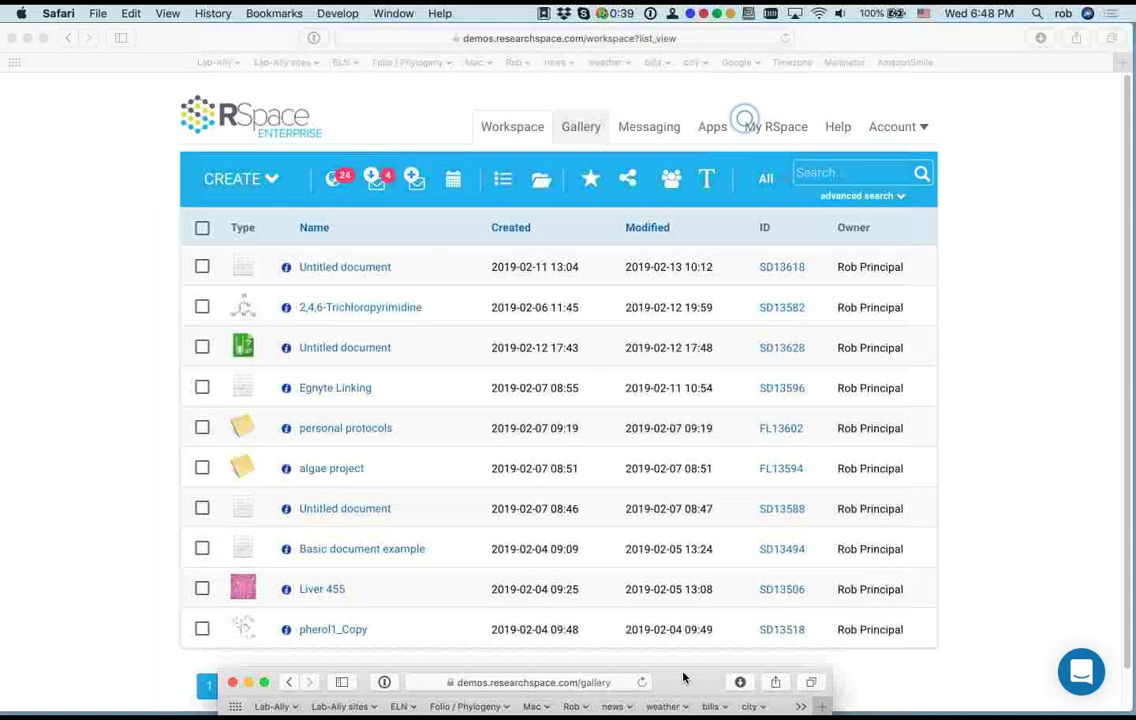
drag(683, 678, 690, 74)
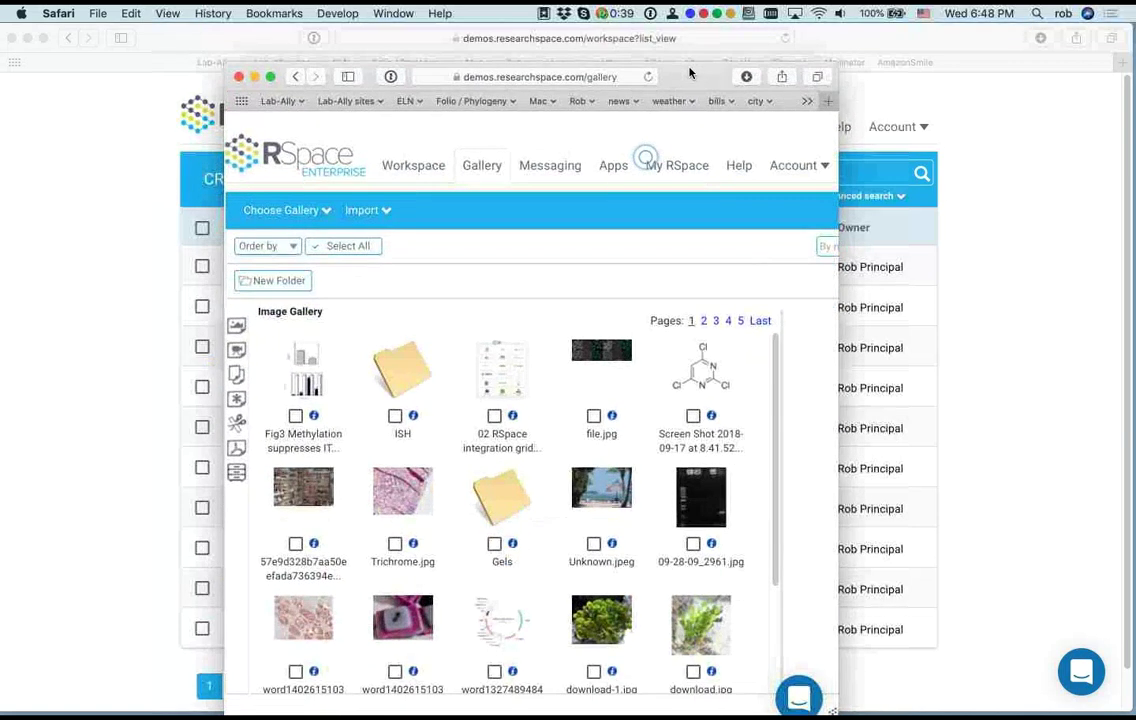
click(238, 76)
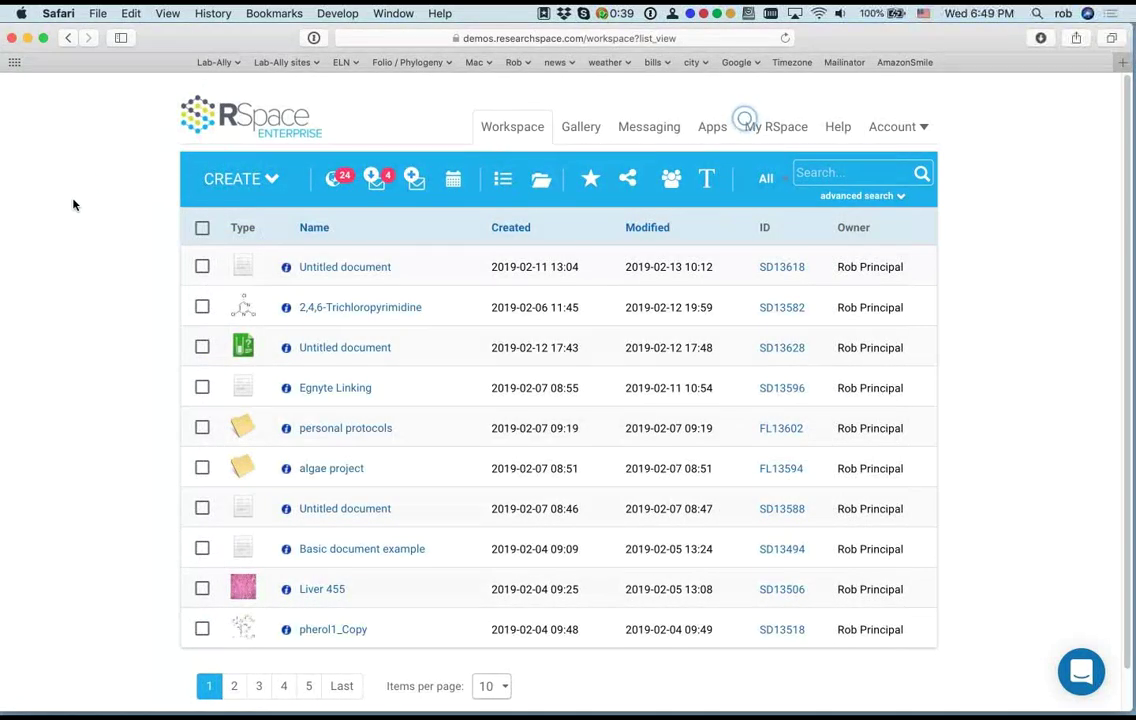
Step: View the untitled document SD13618 in a new window and close it, then check its info and dismiss it
right_click(323, 270)
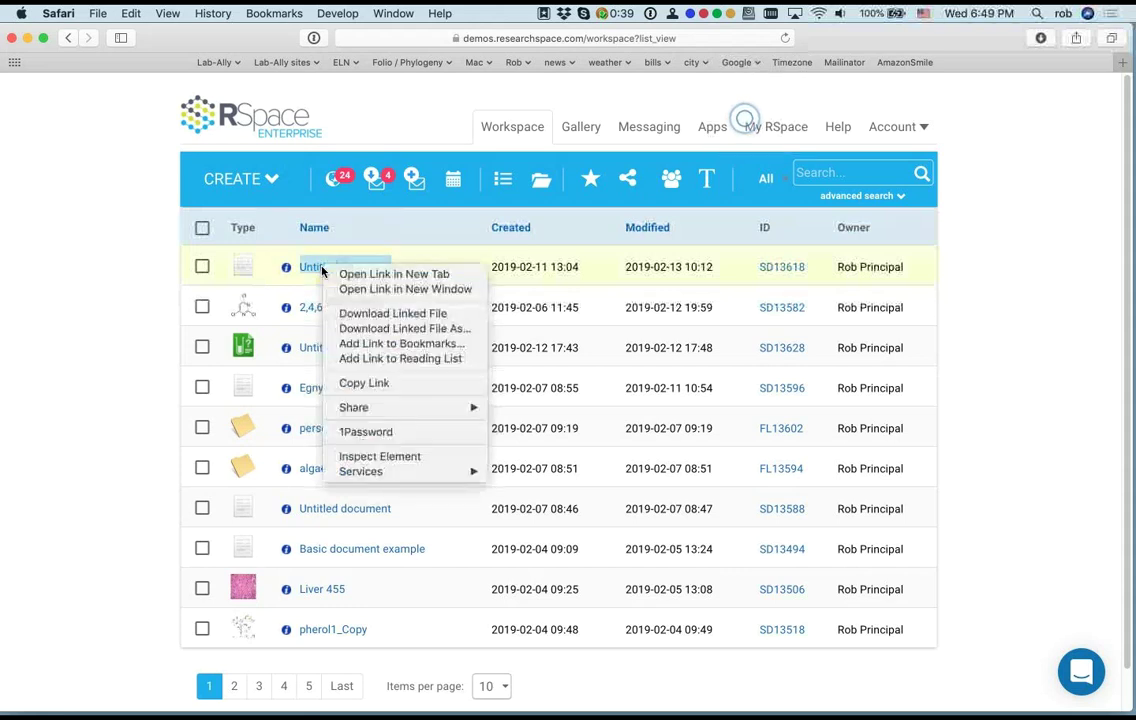
click(378, 293)
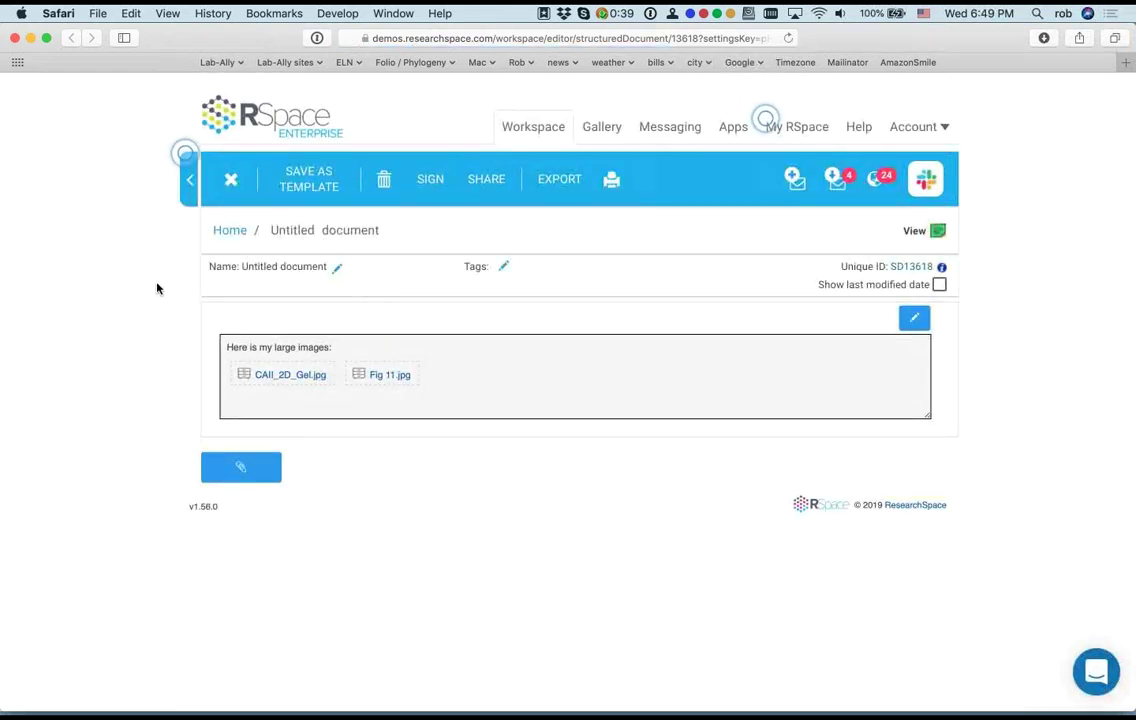
click(13, 38)
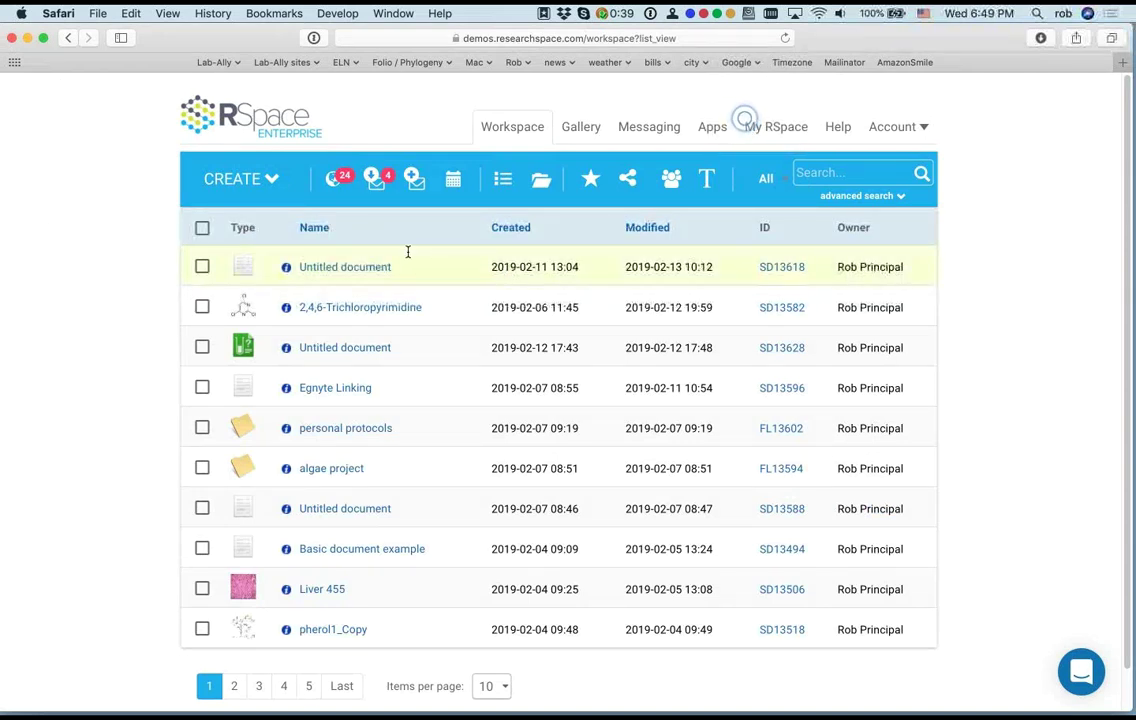
click(286, 268)
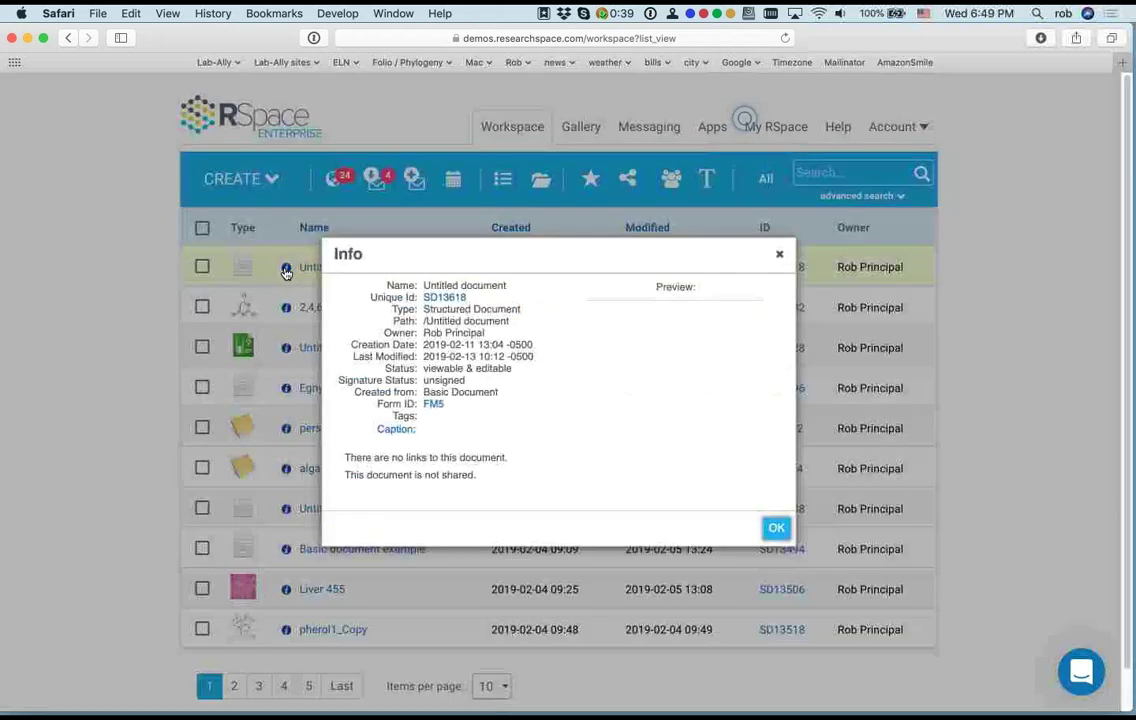
click(780, 258)
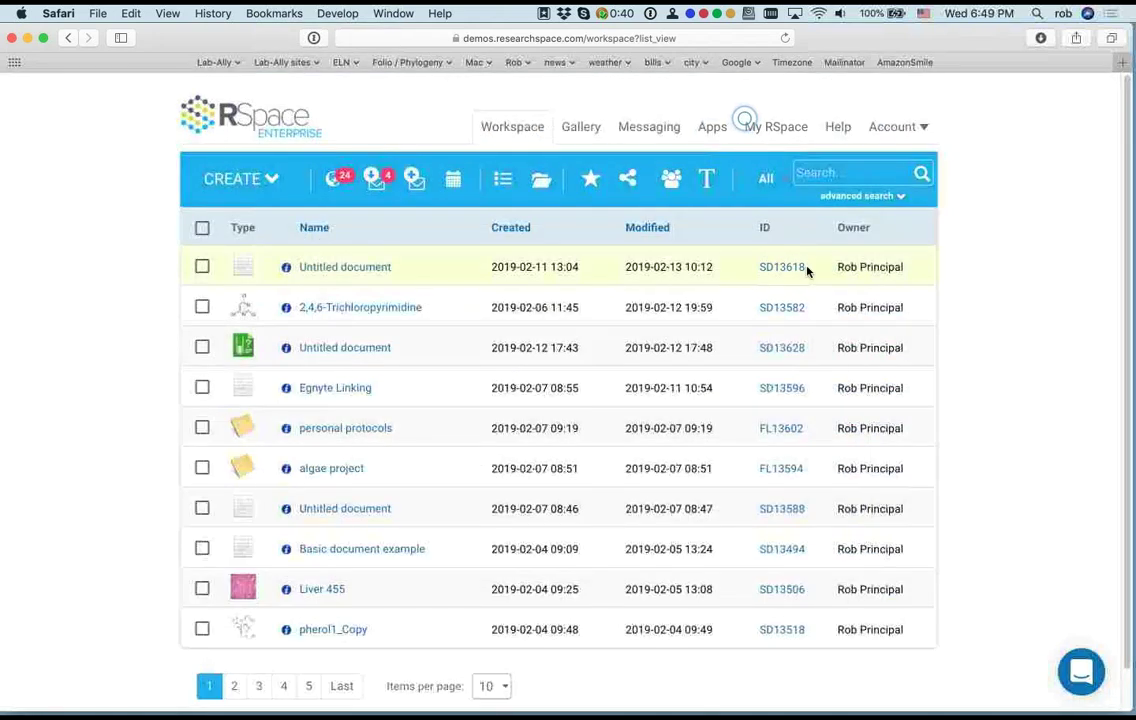
Step: Copy the ID SD13618 from the Workspace list, paste it into a new TextEdit document and place that window beside the list
drag(803, 267, 759, 267)
key(super+c)
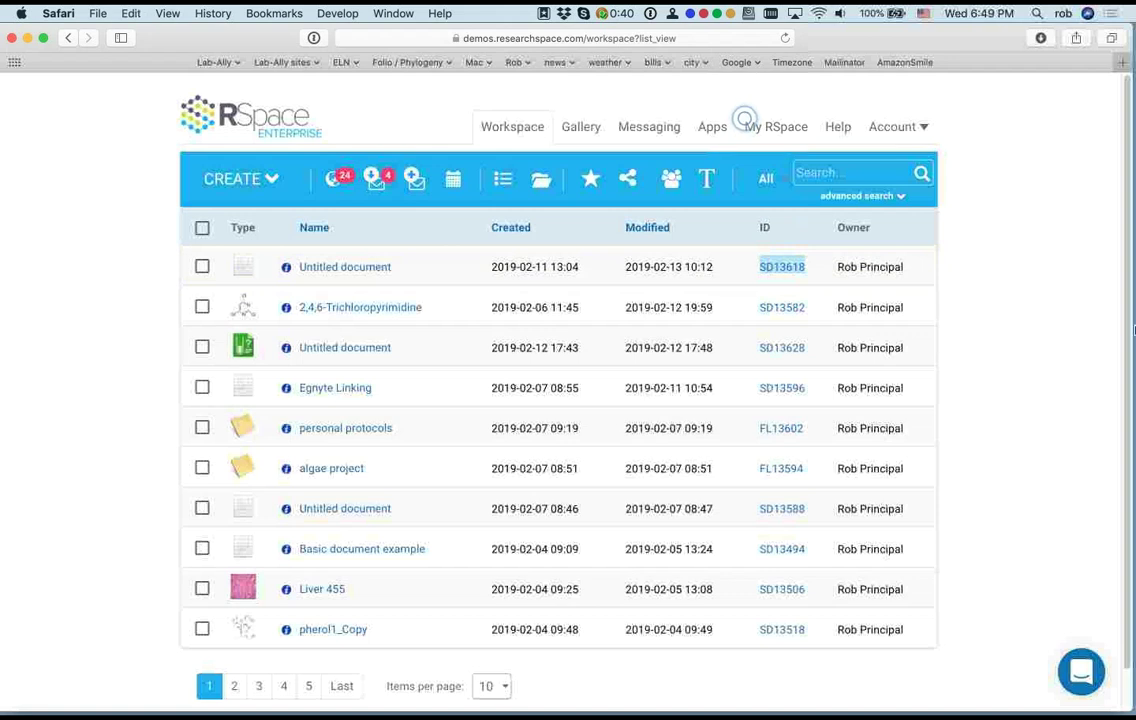
mouse_move(1130, 318)
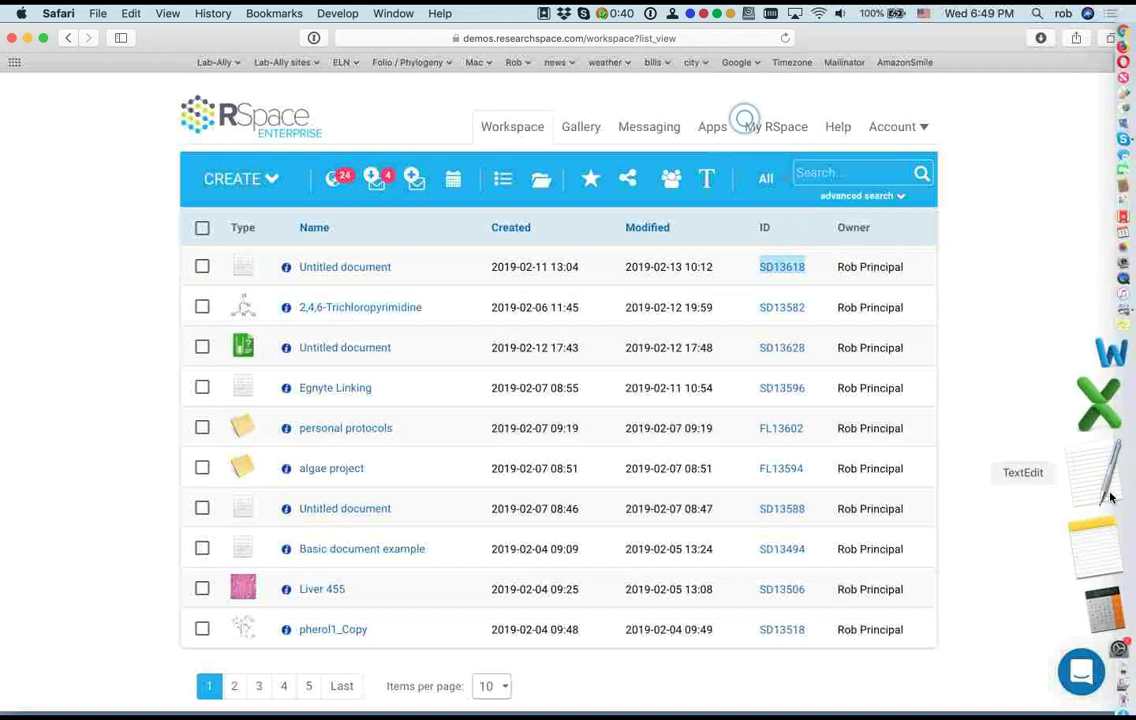
click(1110, 497)
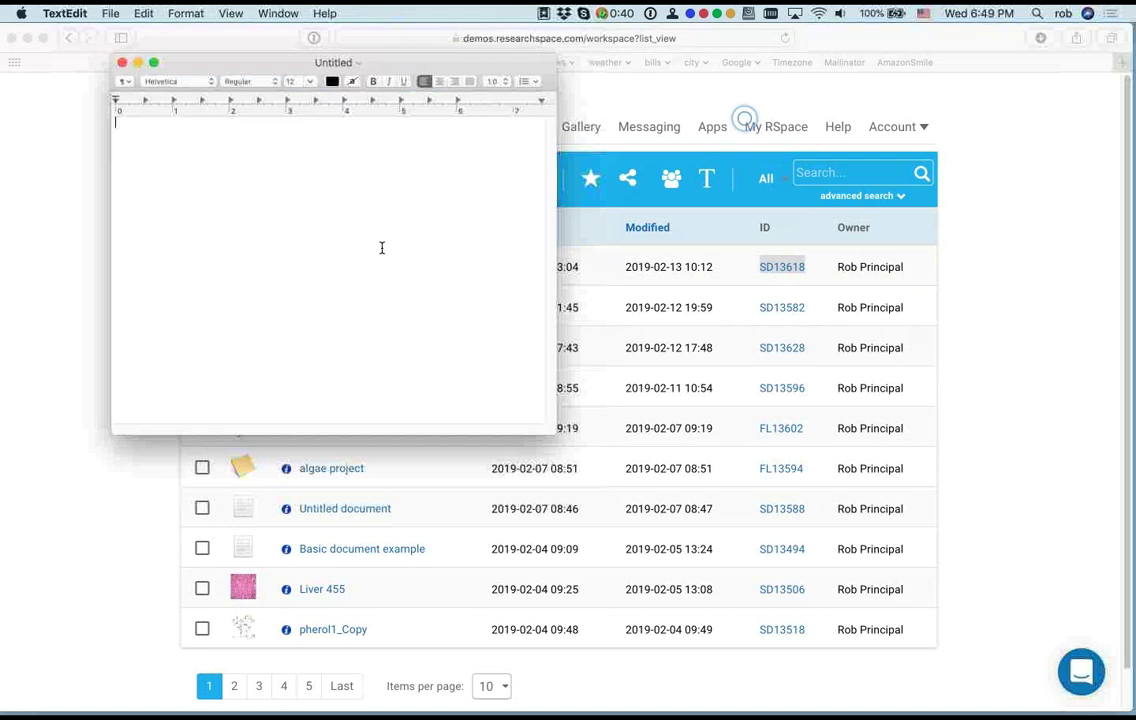
key(super+v)
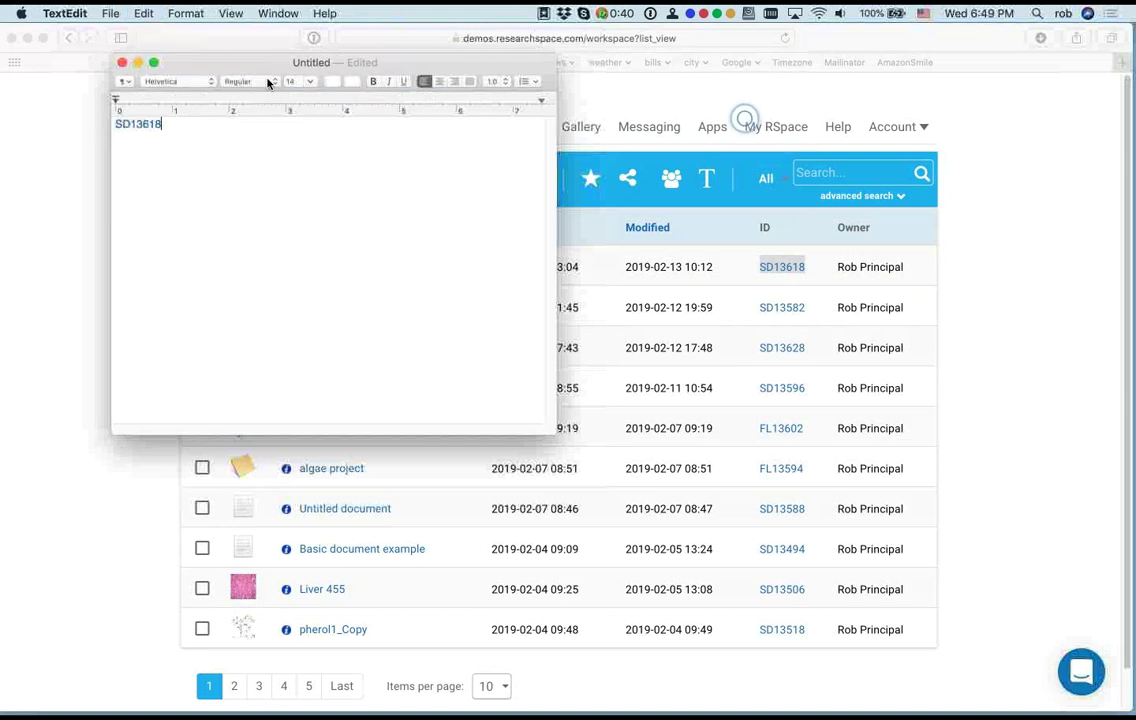
drag(265, 66, 978, 200)
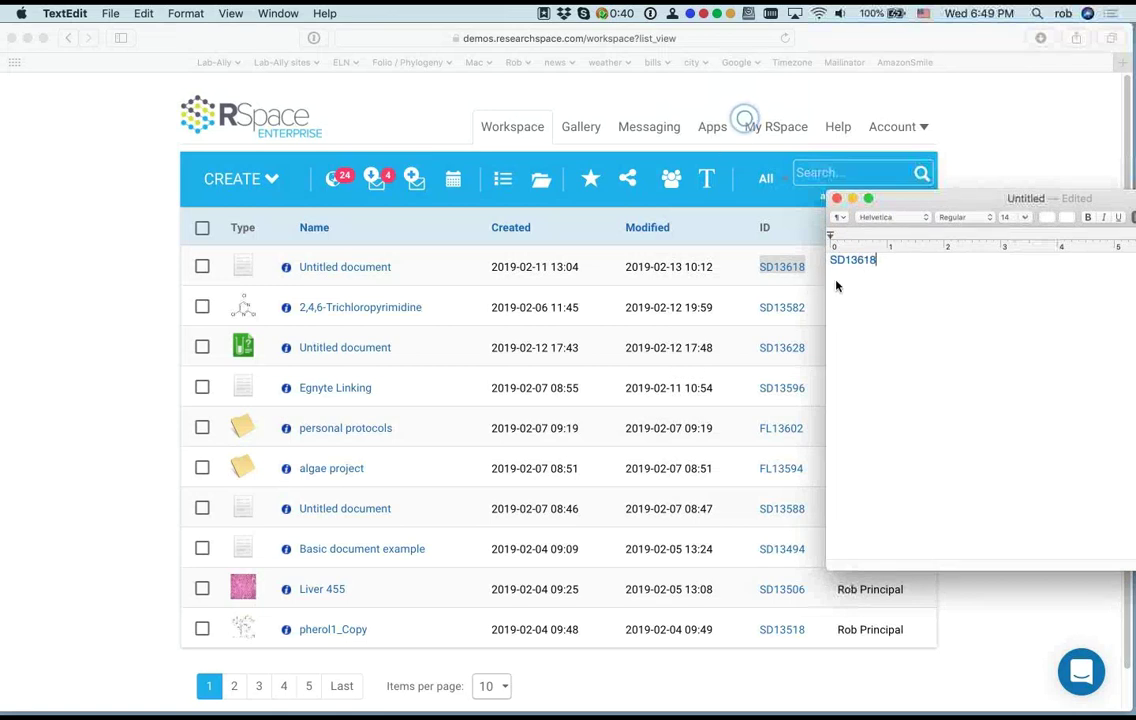
drag(903, 205, 913, 207)
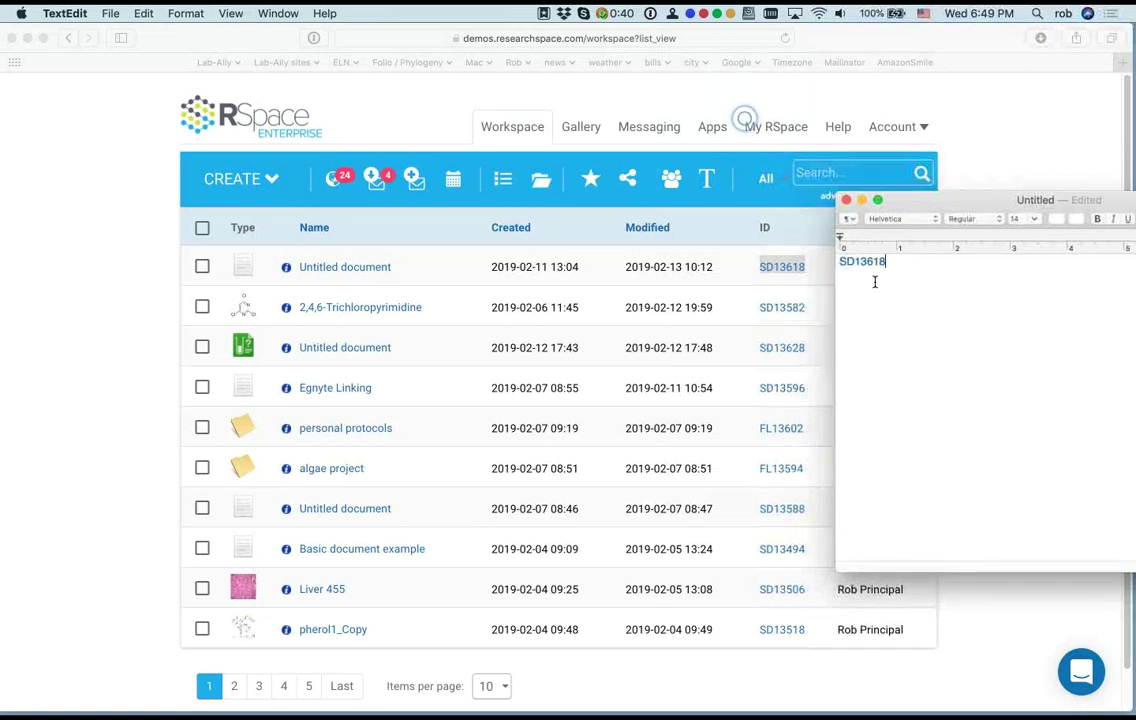
drag(868, 201, 675, 222)
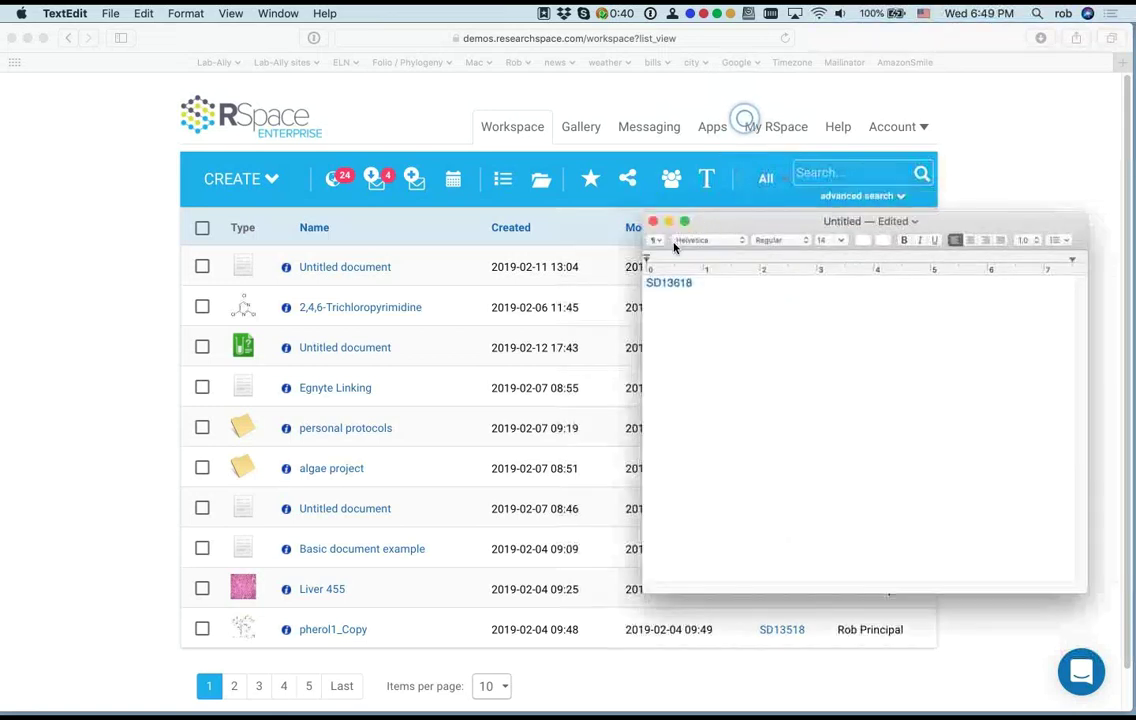
Step: Start saving the TextEdit document, cancel the save, and close the document without keeping it
key(super+s)
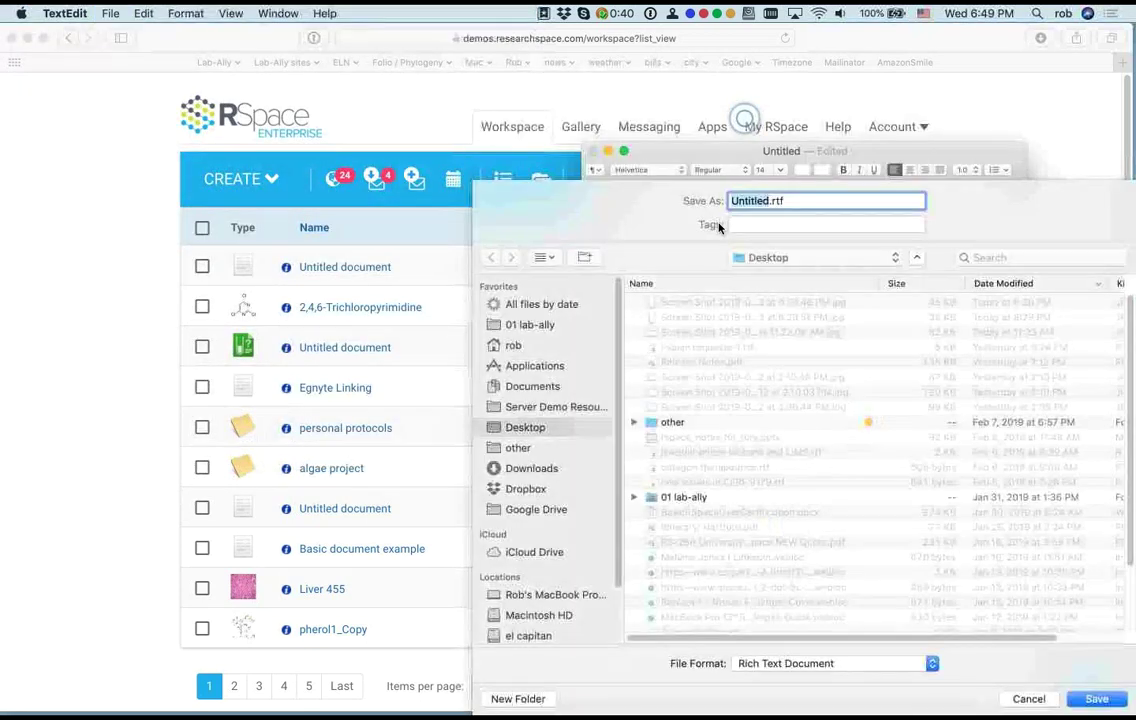
click(1030, 697)
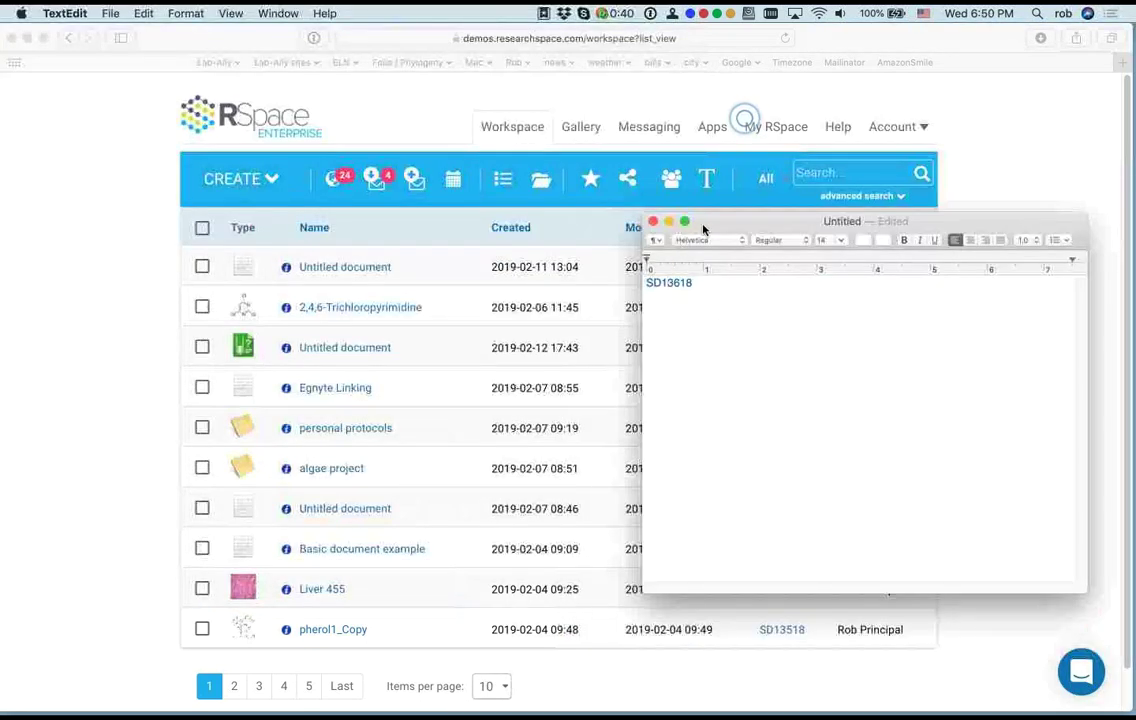
drag(703, 229, 780, 222)
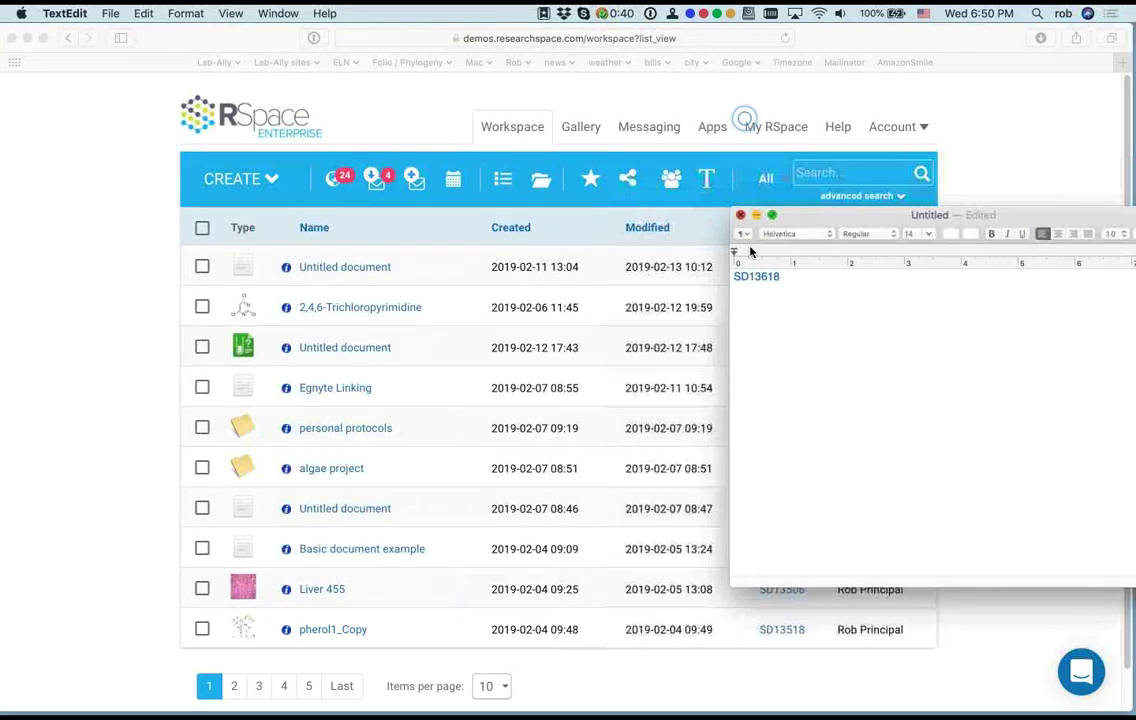
click(740, 215)
click(828, 462)
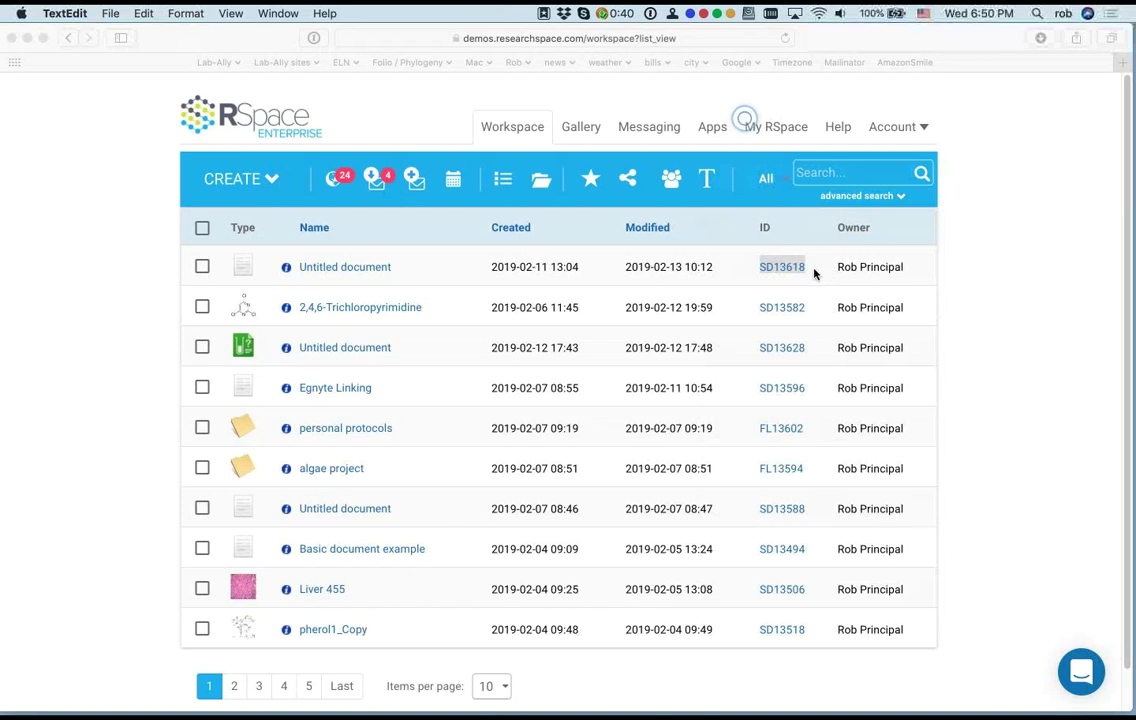
Step: Copy the link of ID SD13618 from the Workspace in Safari and paste it into a new TextEdit document
click(815, 270)
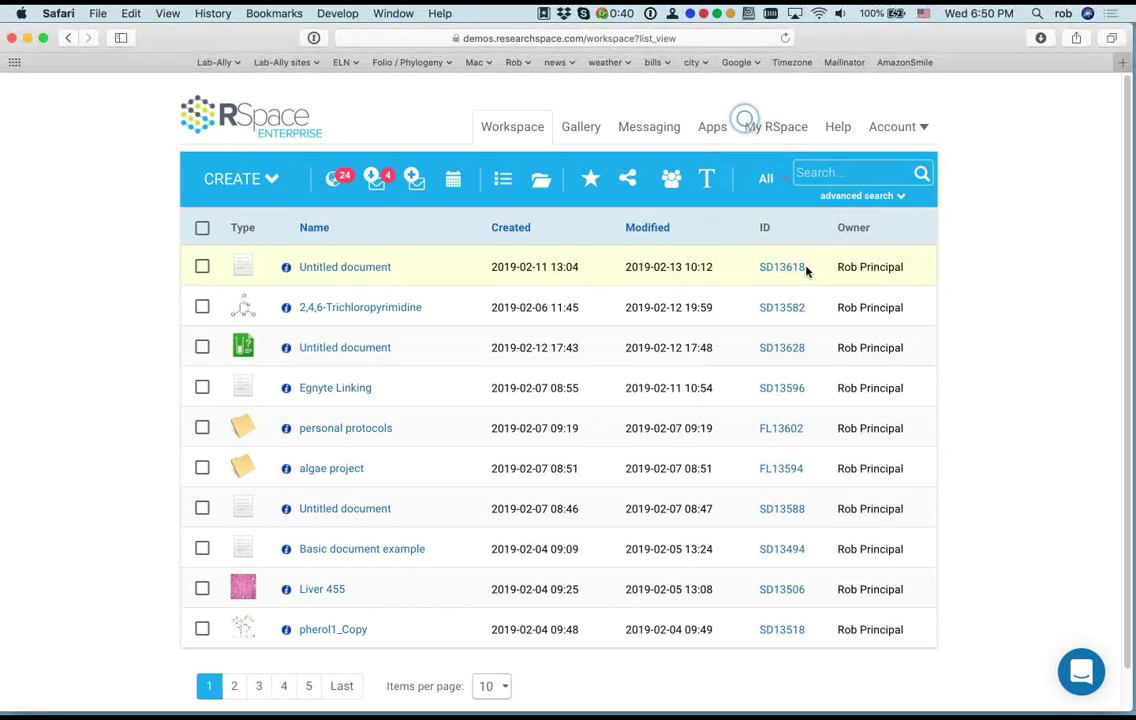
drag(792, 266, 767, 274)
right_click(767, 274)
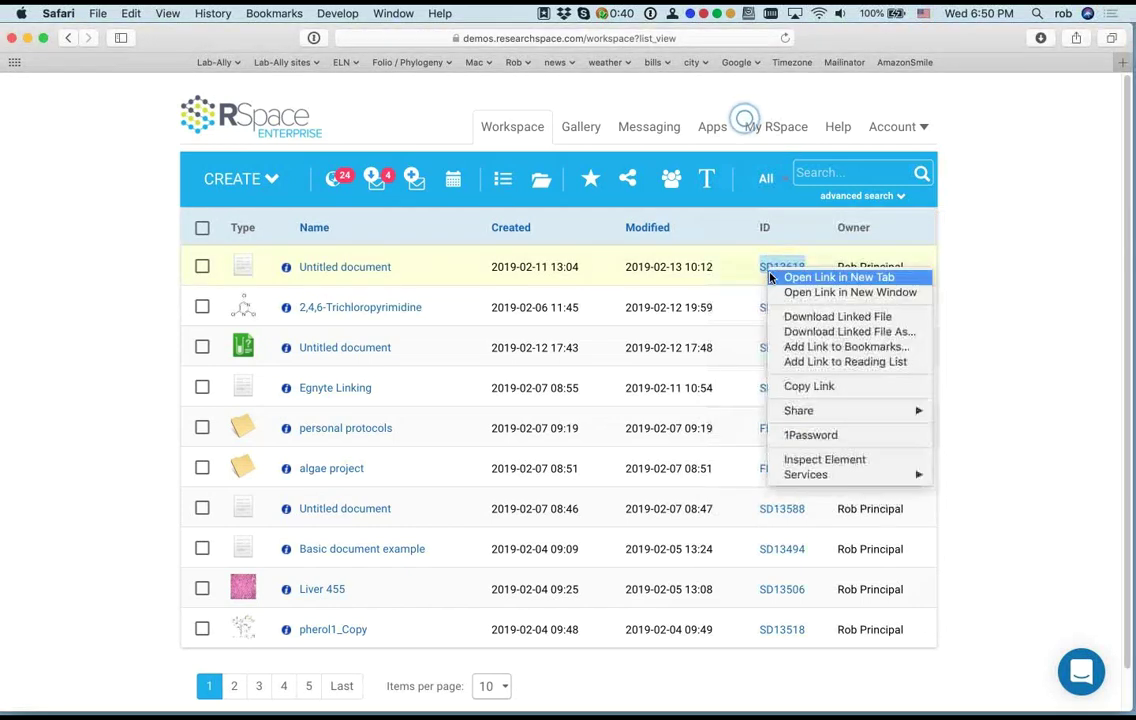
click(811, 388)
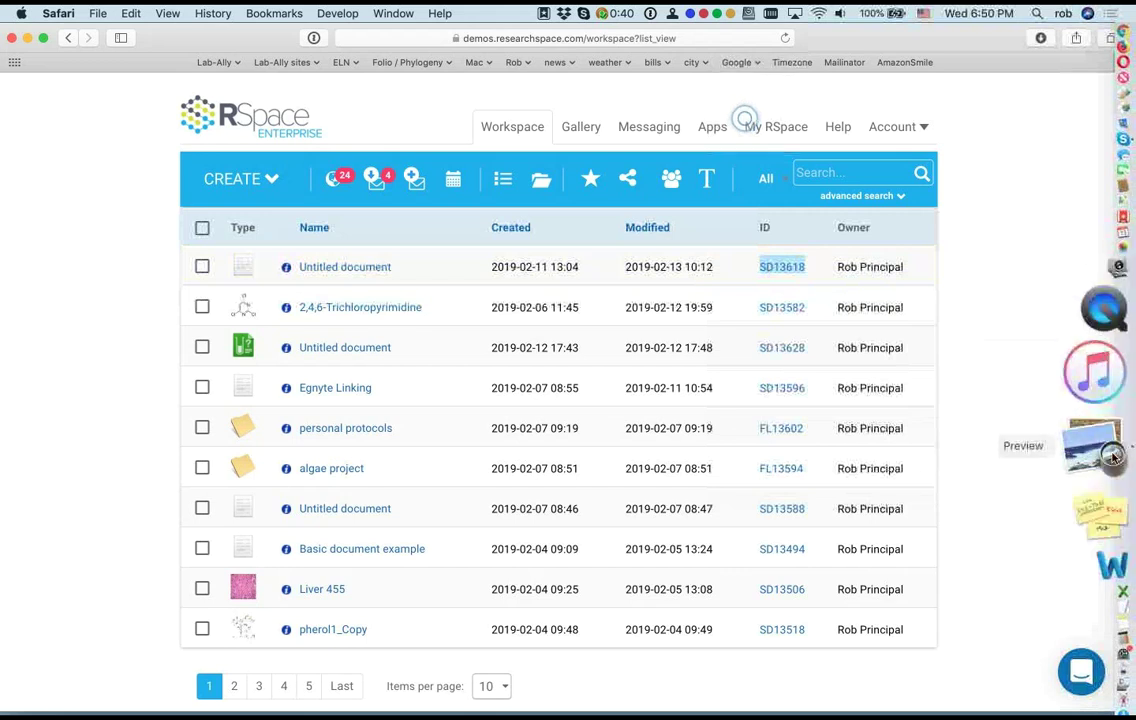
click(1097, 472)
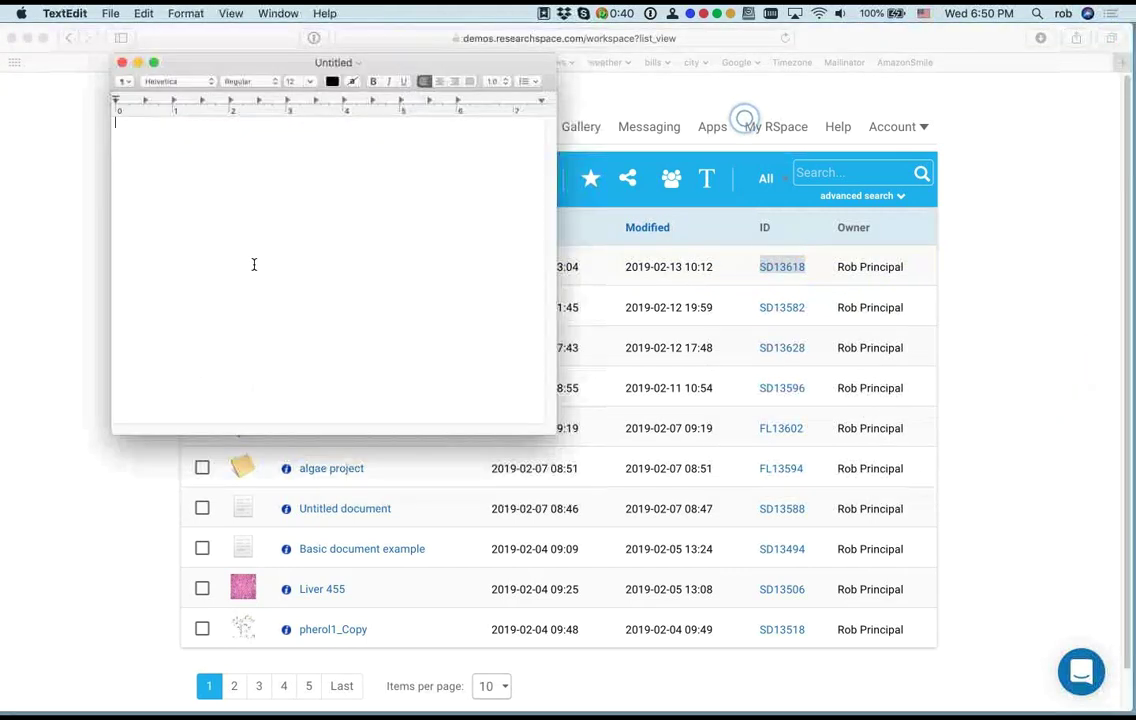
drag(245, 75, 400, 112)
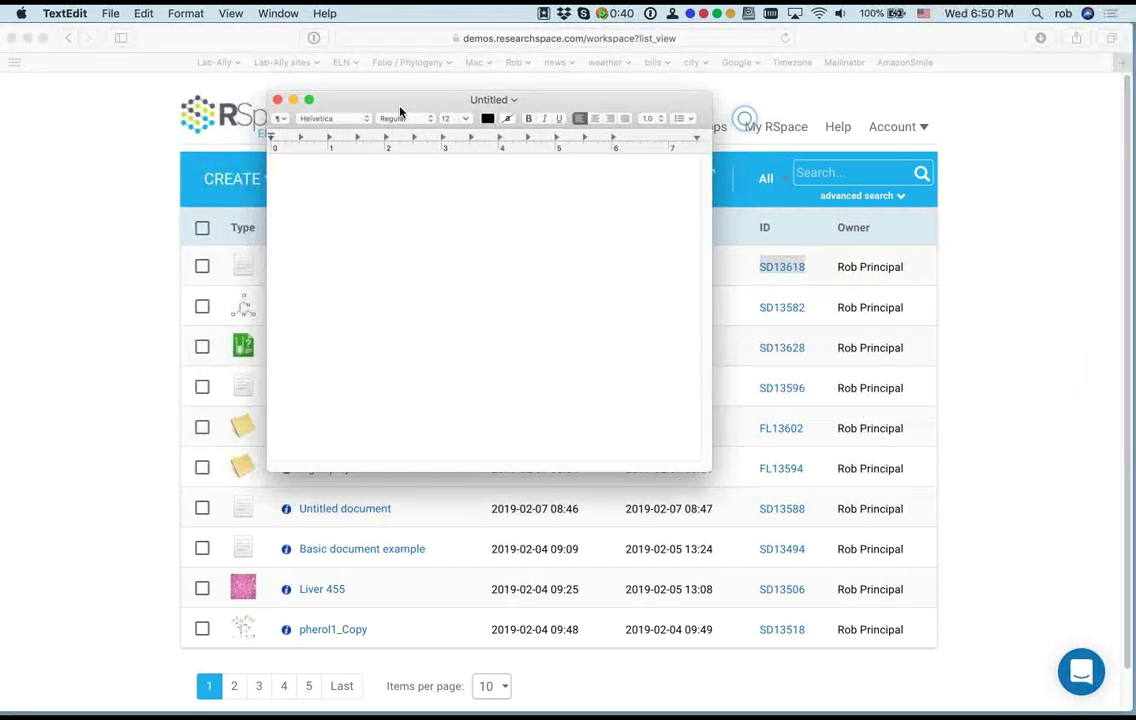
key(super+v)
drag(382, 106, 444, 134)
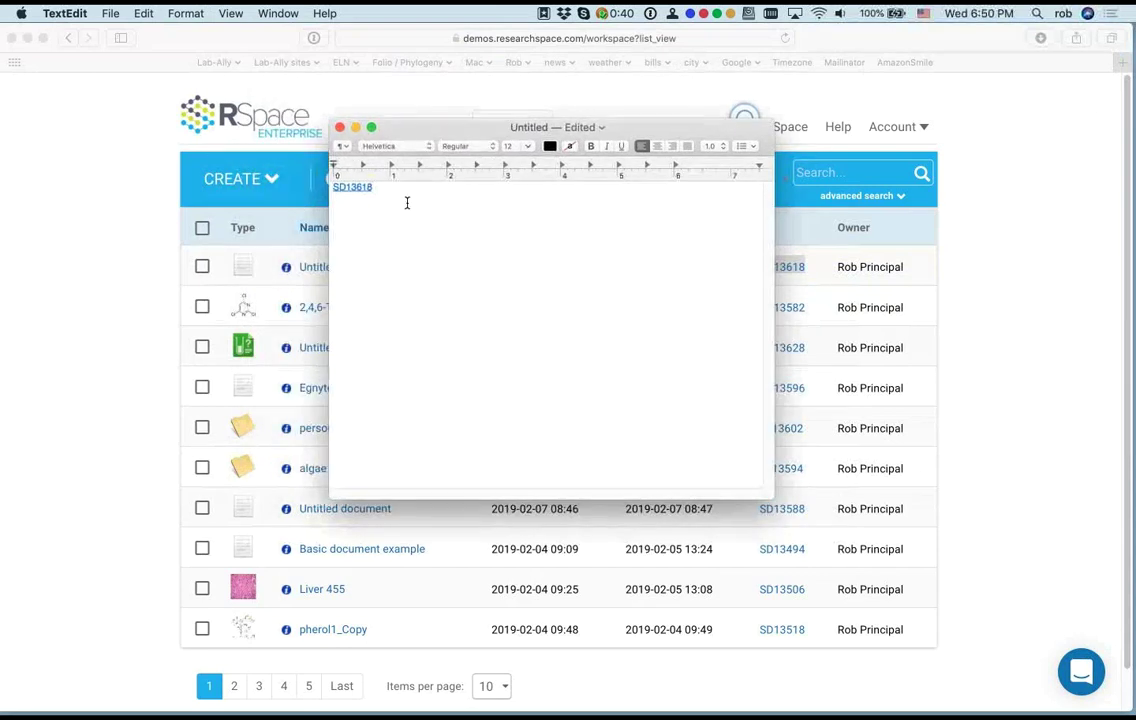
Step: Follow the pasted SD13618 link to the document in Safari, then close its tab and clear the highlighted ID in the Workspace
click(361, 192)
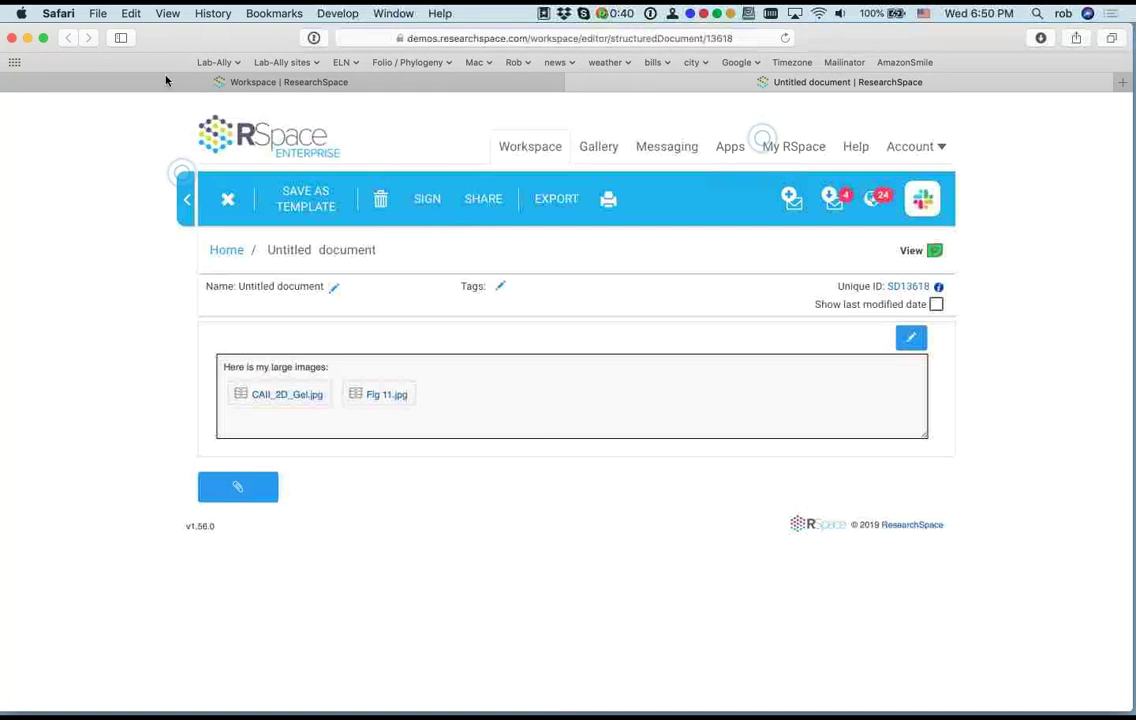
click(573, 83)
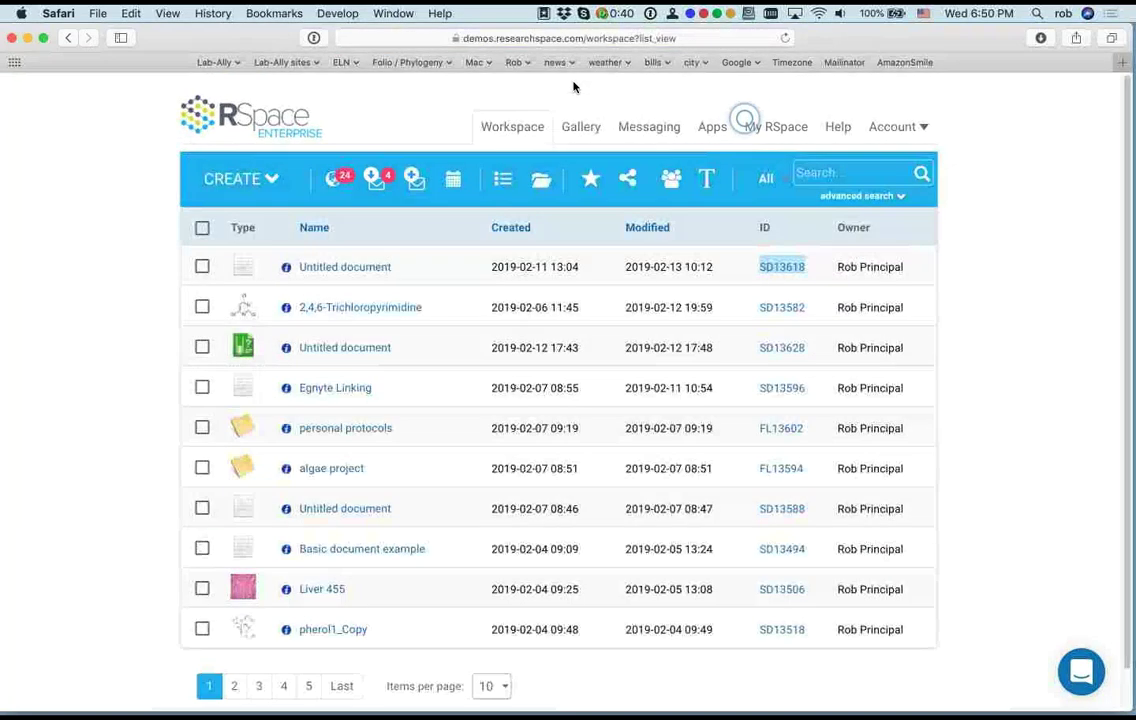
click(997, 285)
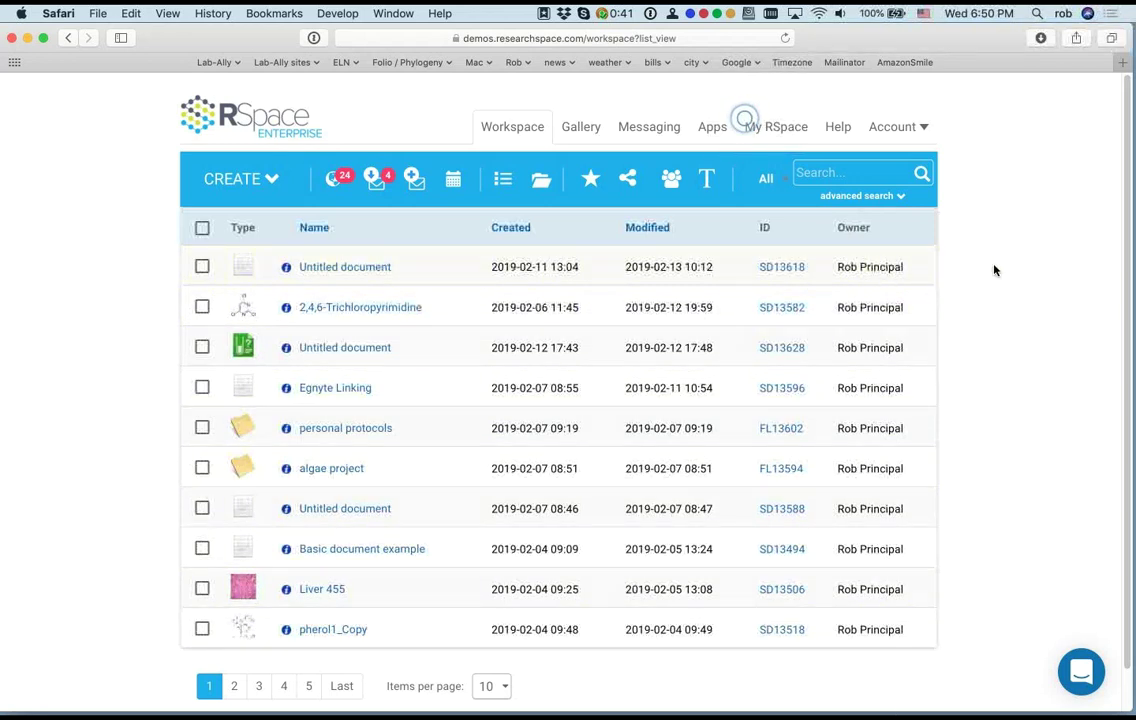
Step: Select the untitled document SD13618 in the Workspace list to bring up its available actions
scroll(994, 274, down, 1)
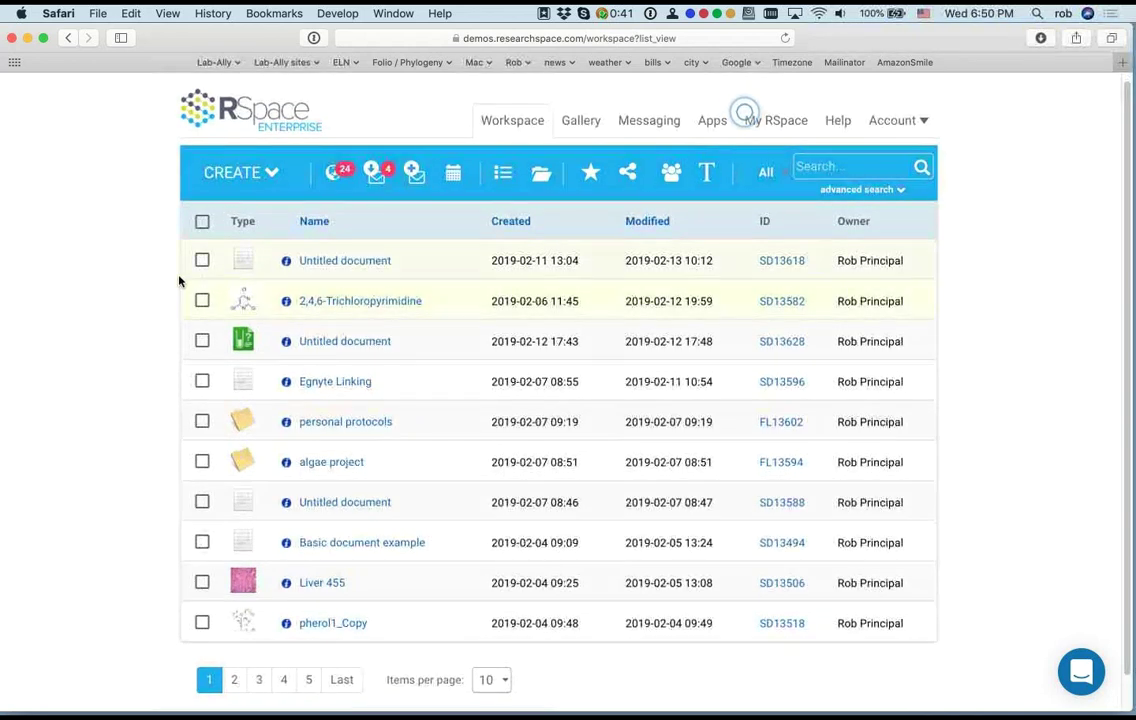
click(201, 262)
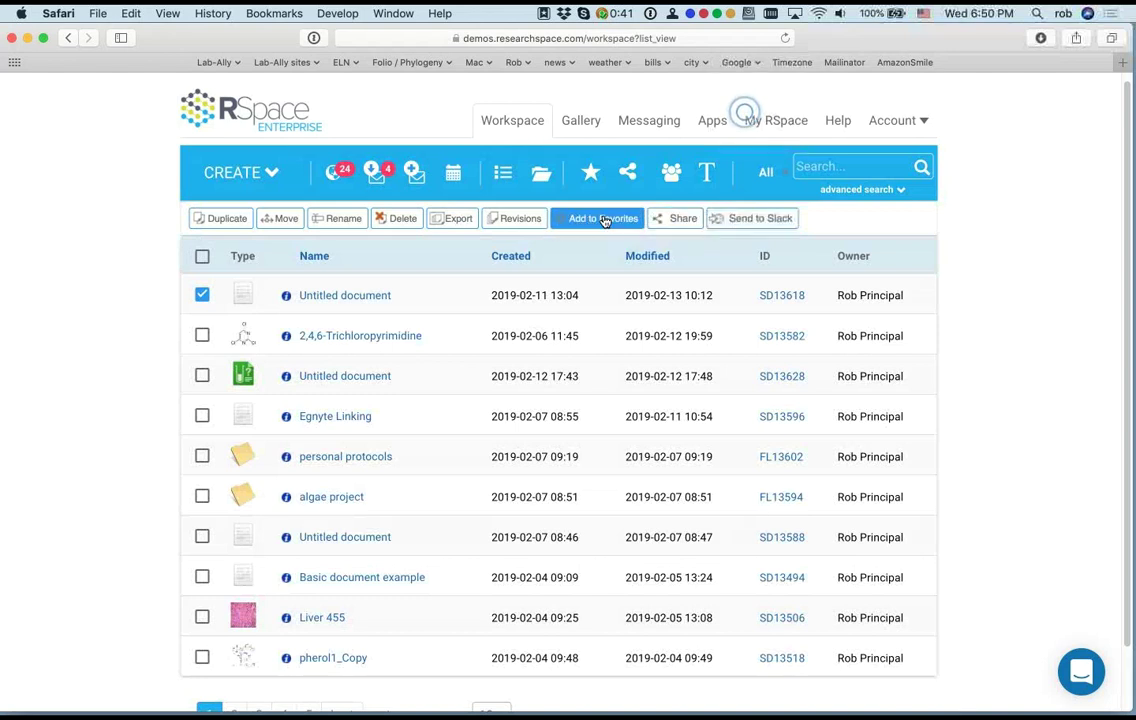
Step: Switch the Workspace selection from document SD13618 to 2,4,6-Trichloropyrimidine, review its available actions, and clear the selection
click(202, 295)
click(202, 335)
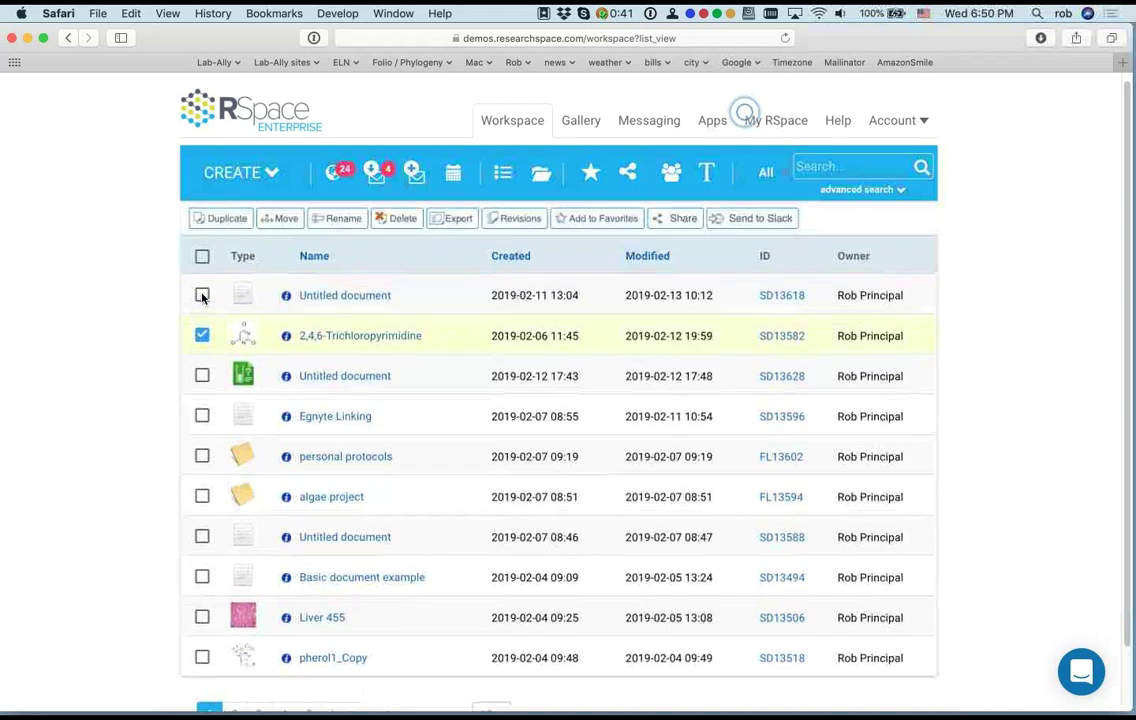
click(202, 336)
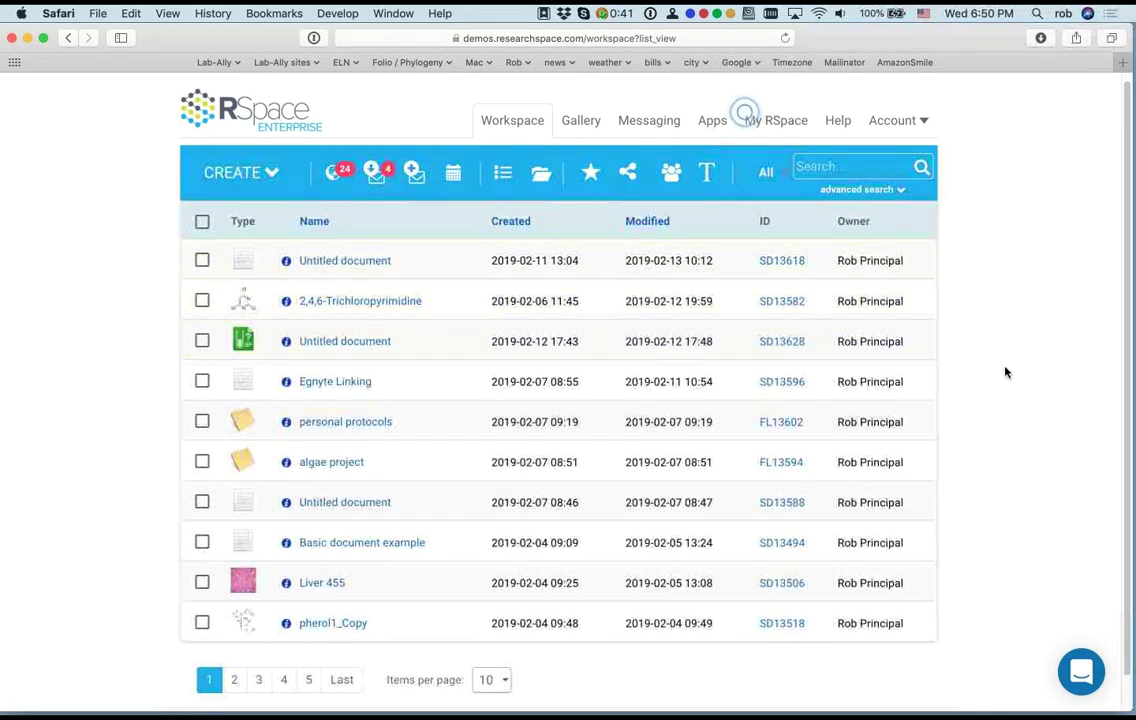
drag(137, 251, 122, 286)
click(123, 289)
click(201, 300)
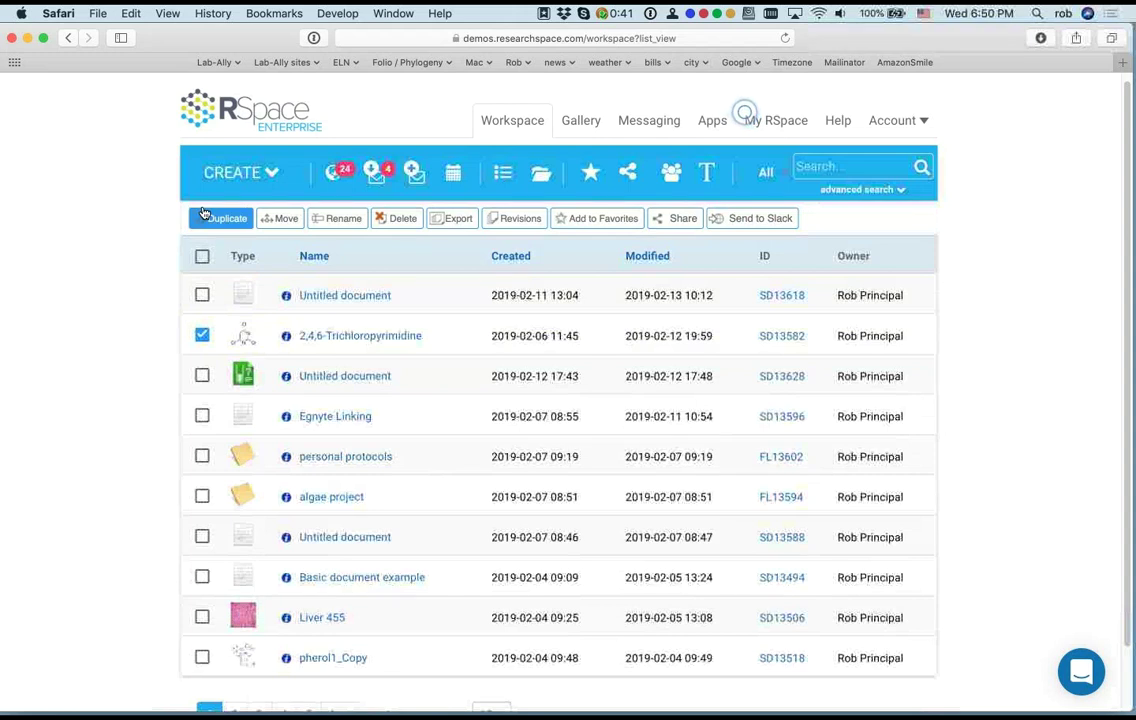
click(202, 336)
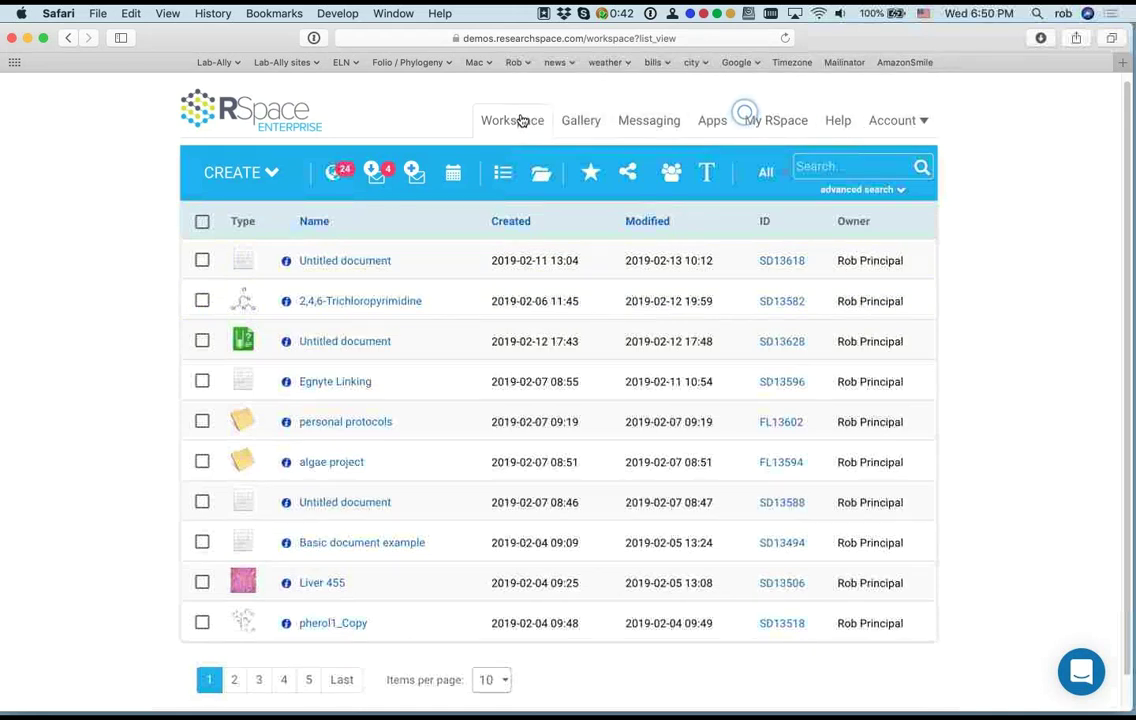
Step: Visit the Gallery, open the Messaging page, and look through the My Notifications list
click(581, 122)
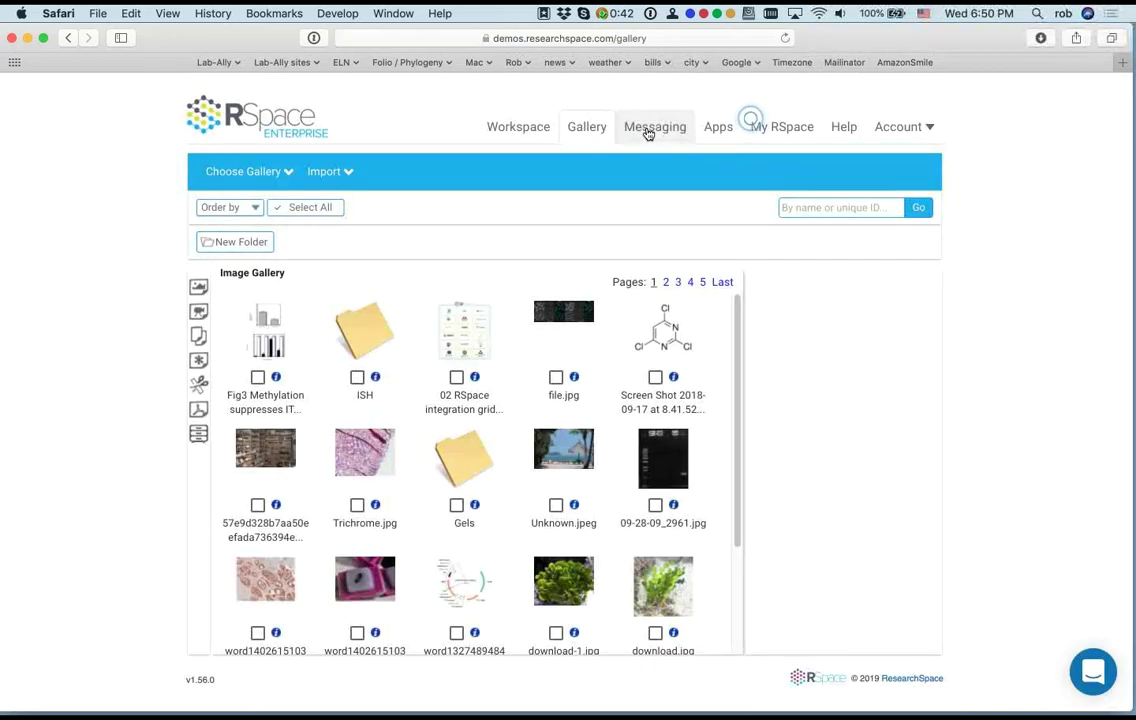
click(648, 128)
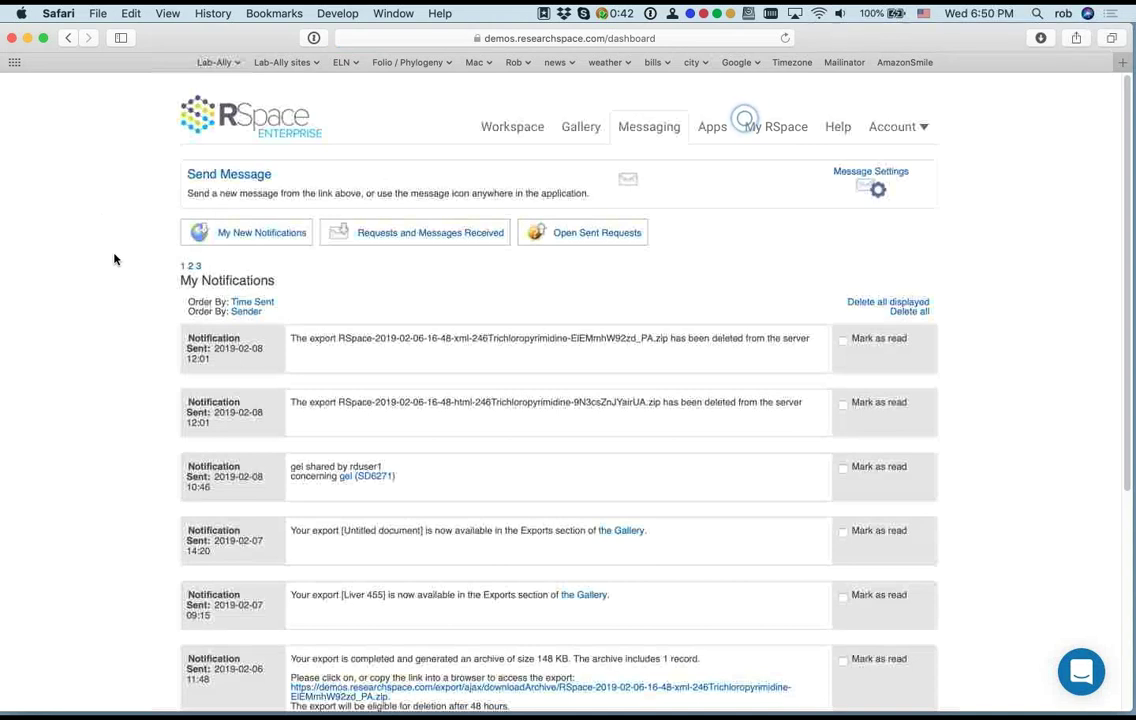
scroll(114, 259, down, 2)
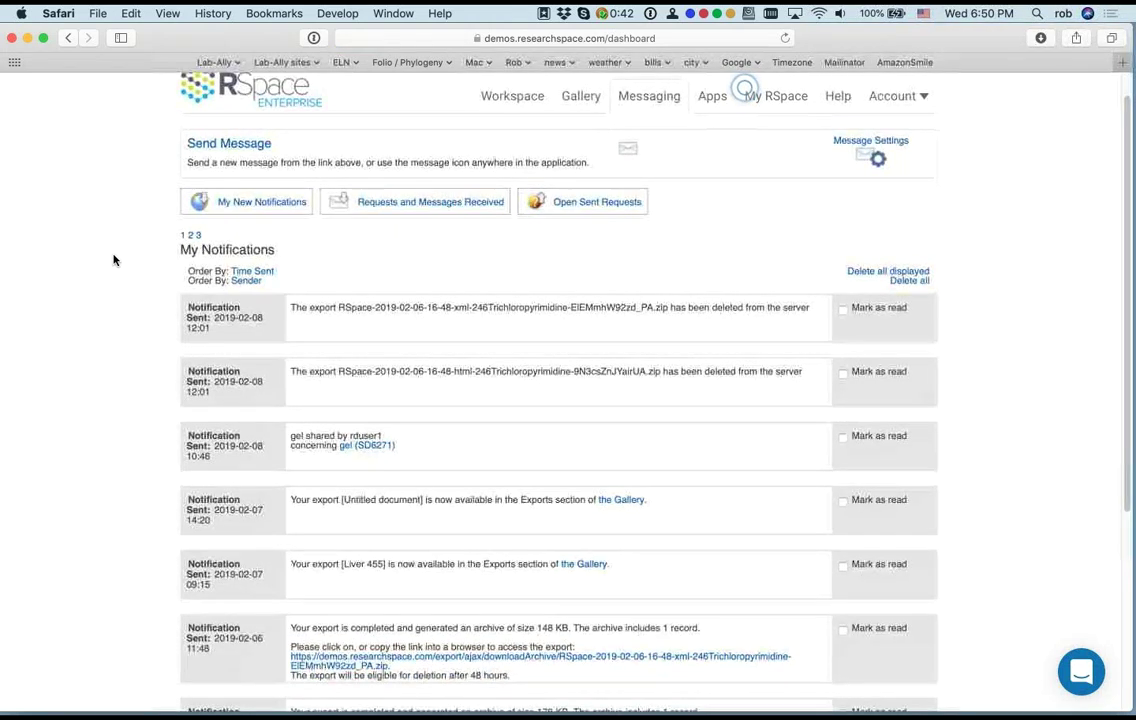
scroll(114, 259, up, 2)
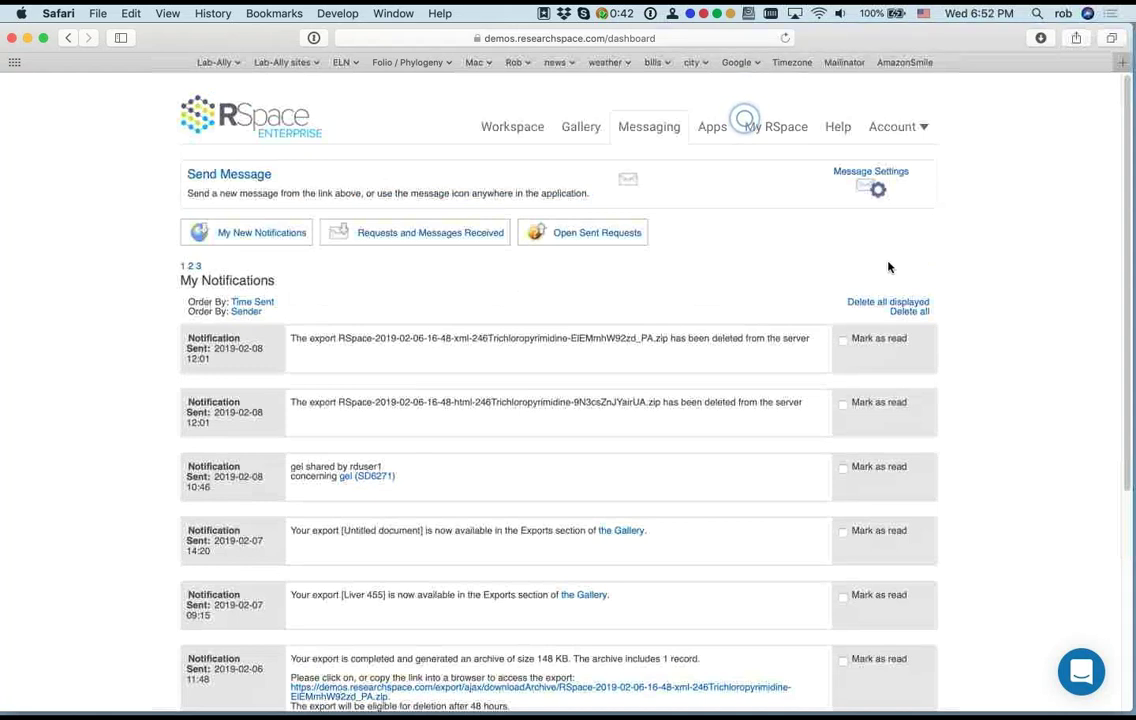
Step: Open the message settings to view the messaging and notification preferences, and return to the Messaging page
click(877, 177)
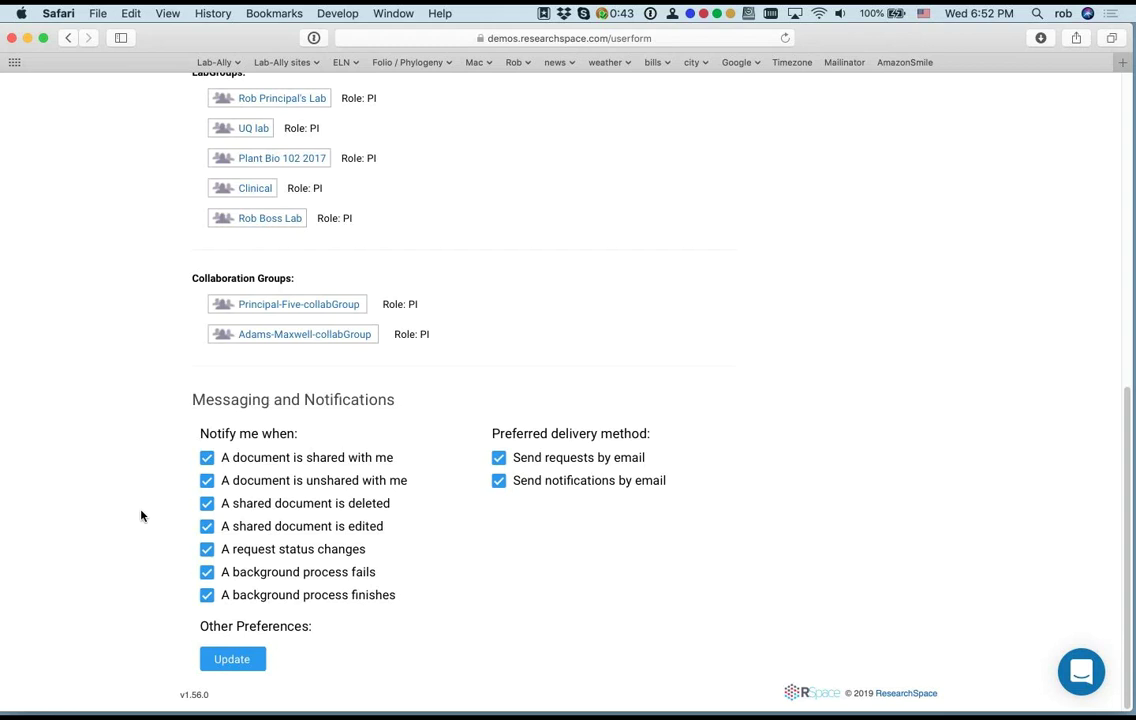
key(super+r)
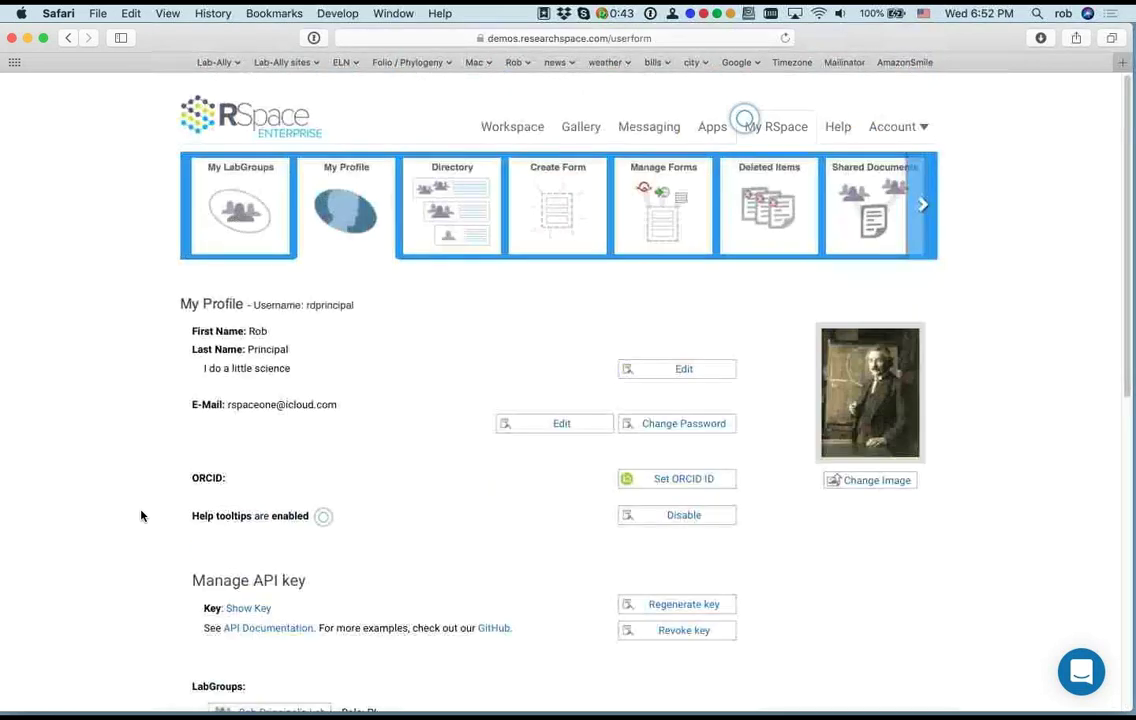
click(67, 38)
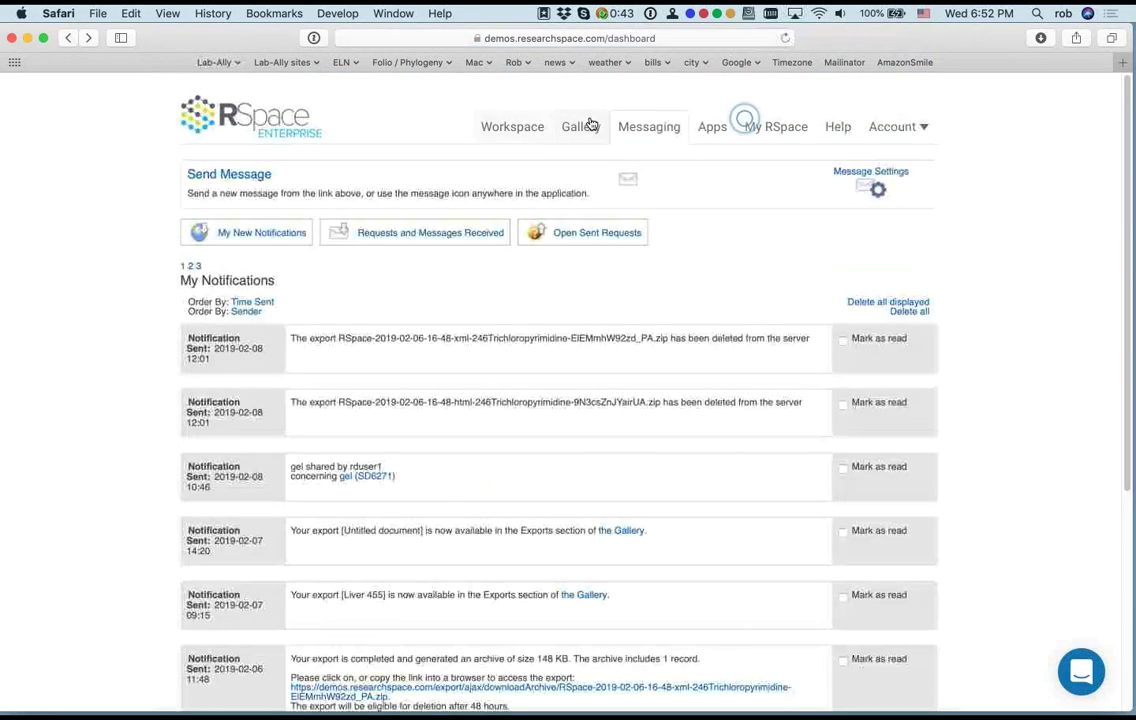
Step: Open the Apps page, examine the available third-party integrations and their enabled status, and return to the Messaging page
click(709, 128)
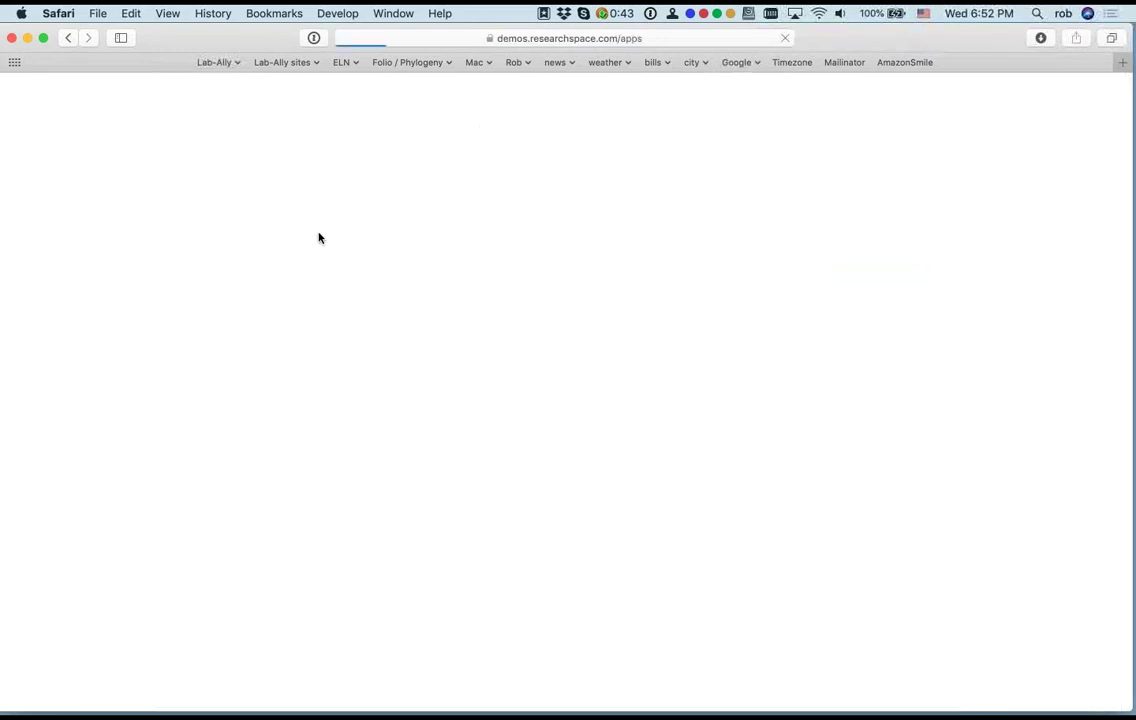
scroll(113, 293, down, 3)
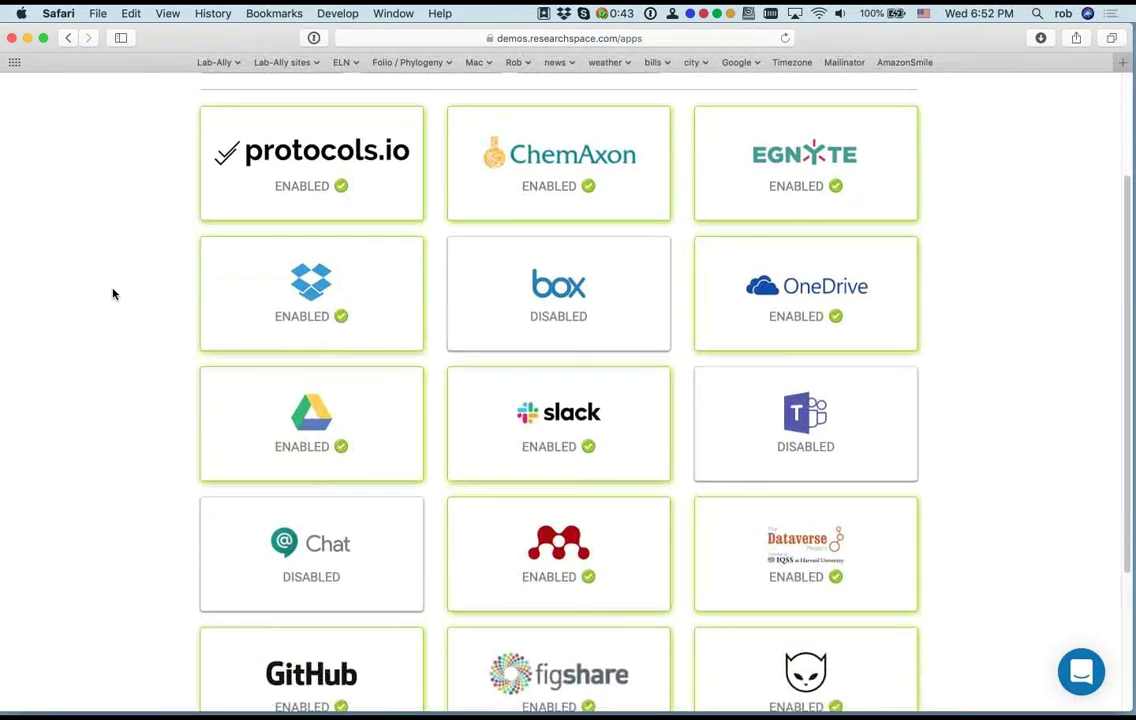
scroll(113, 293, down, 1)
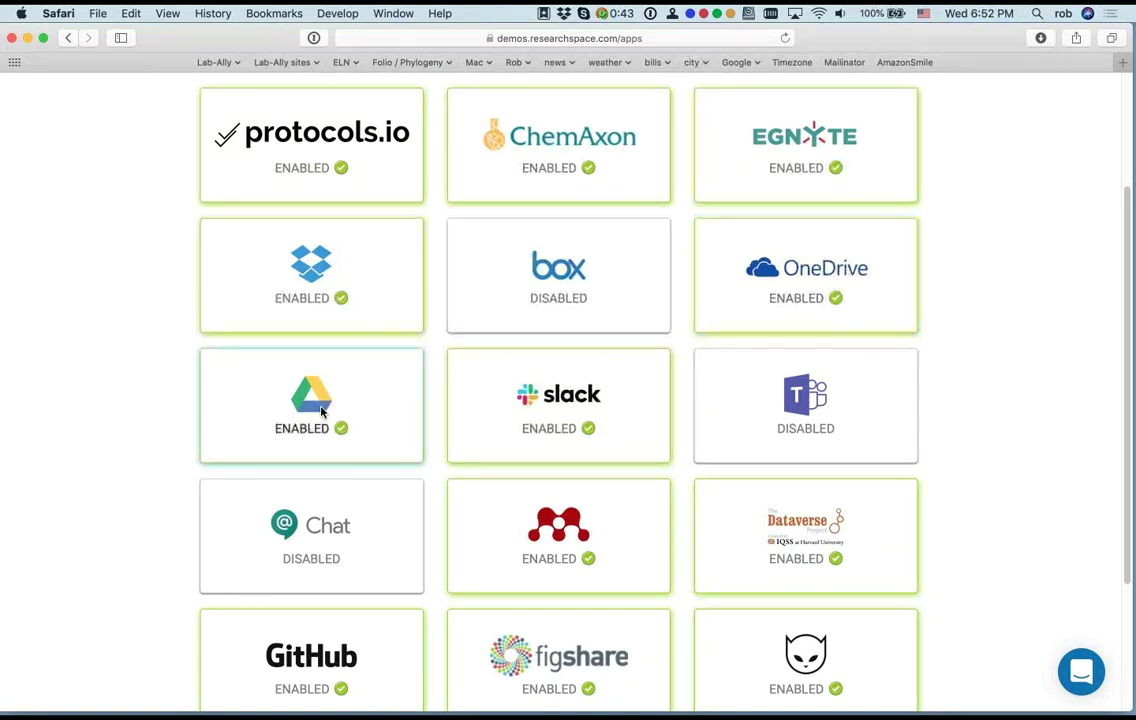
scroll(87, 384, down, 2)
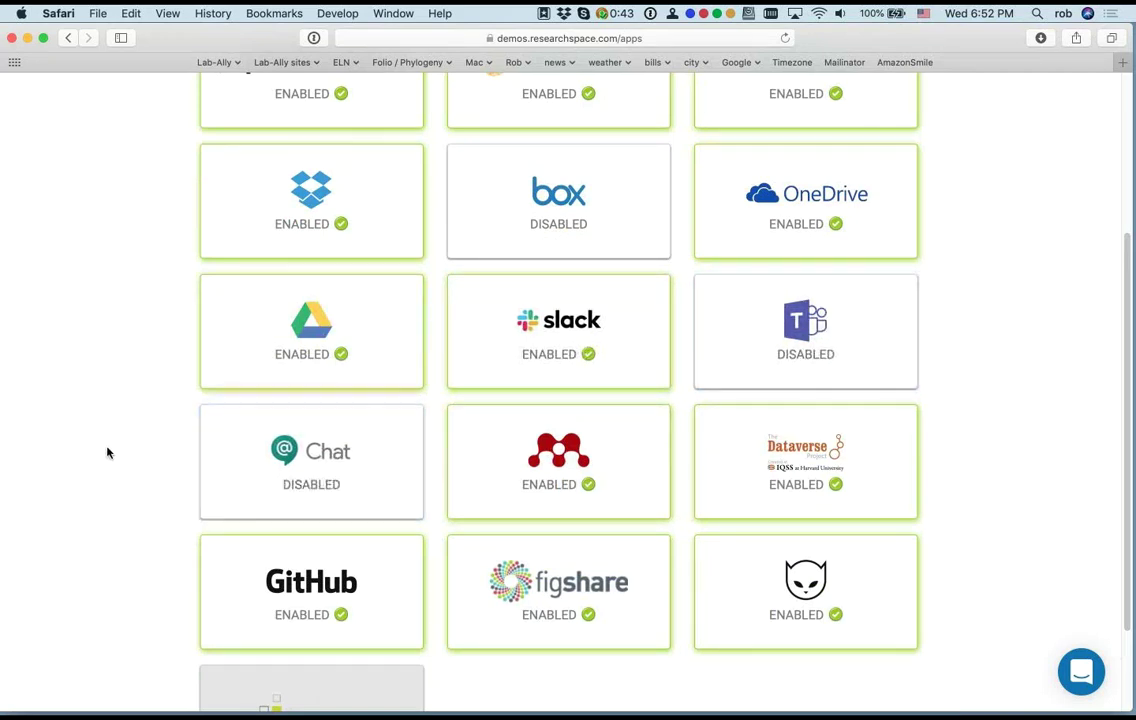
scroll(801, 436, down, 2)
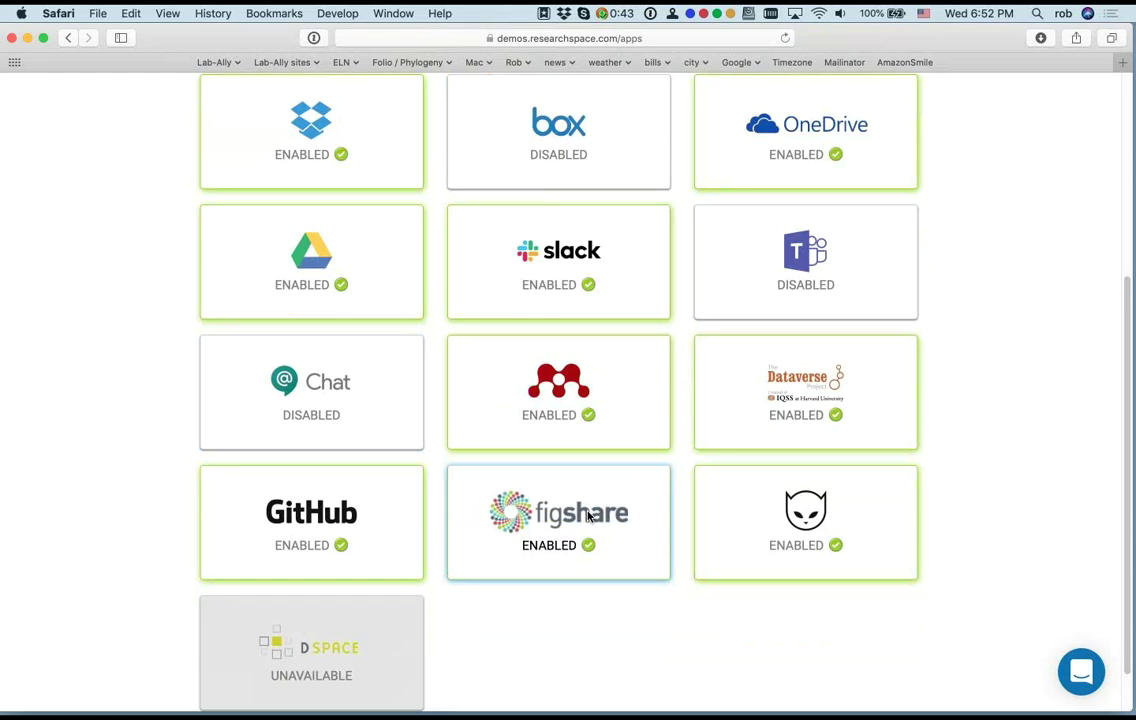
scroll(589, 515, up, 6)
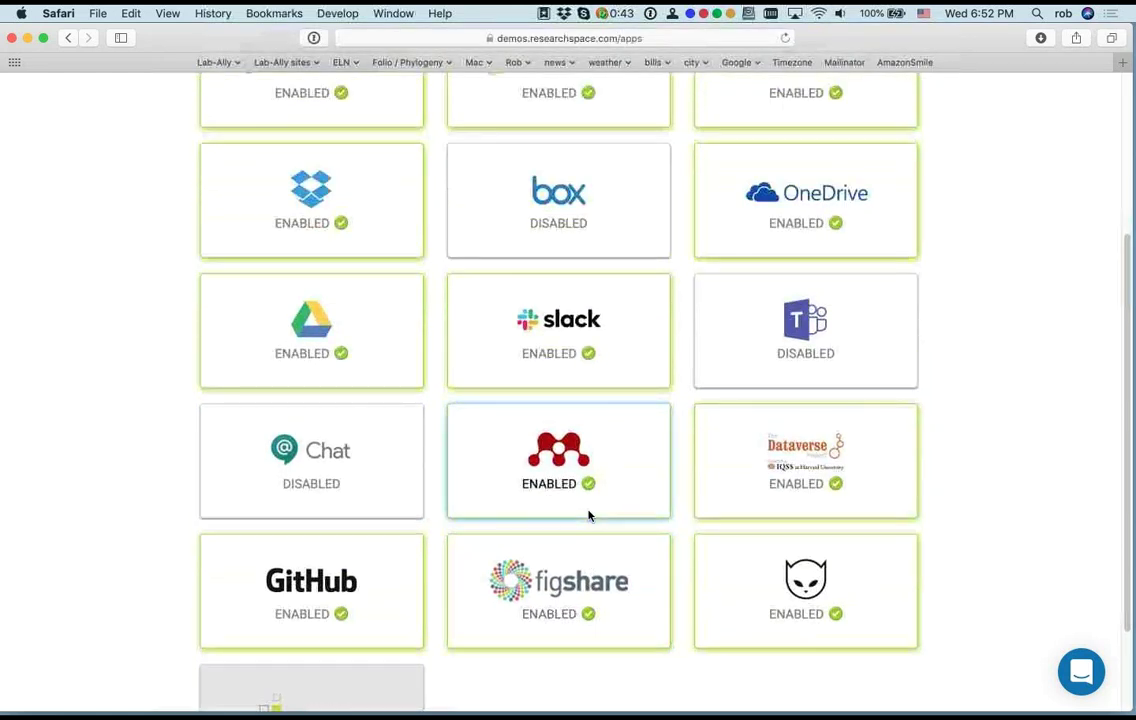
scroll(588, 515, down, 2)
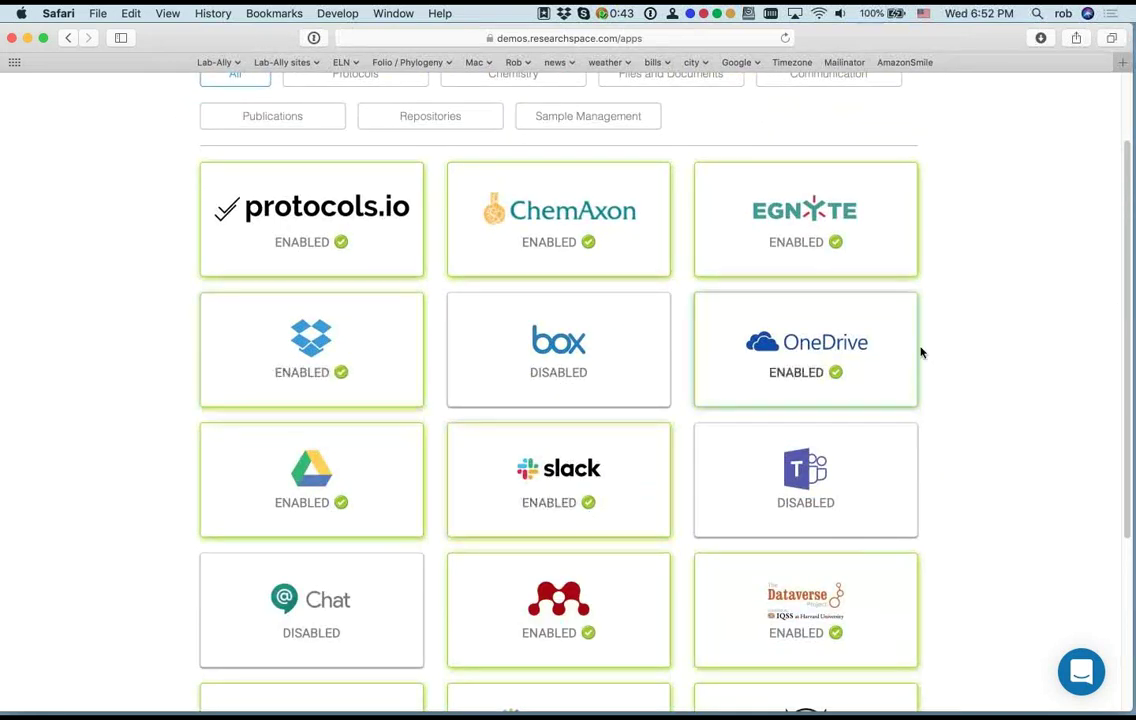
scroll(130, 470, up, 2)
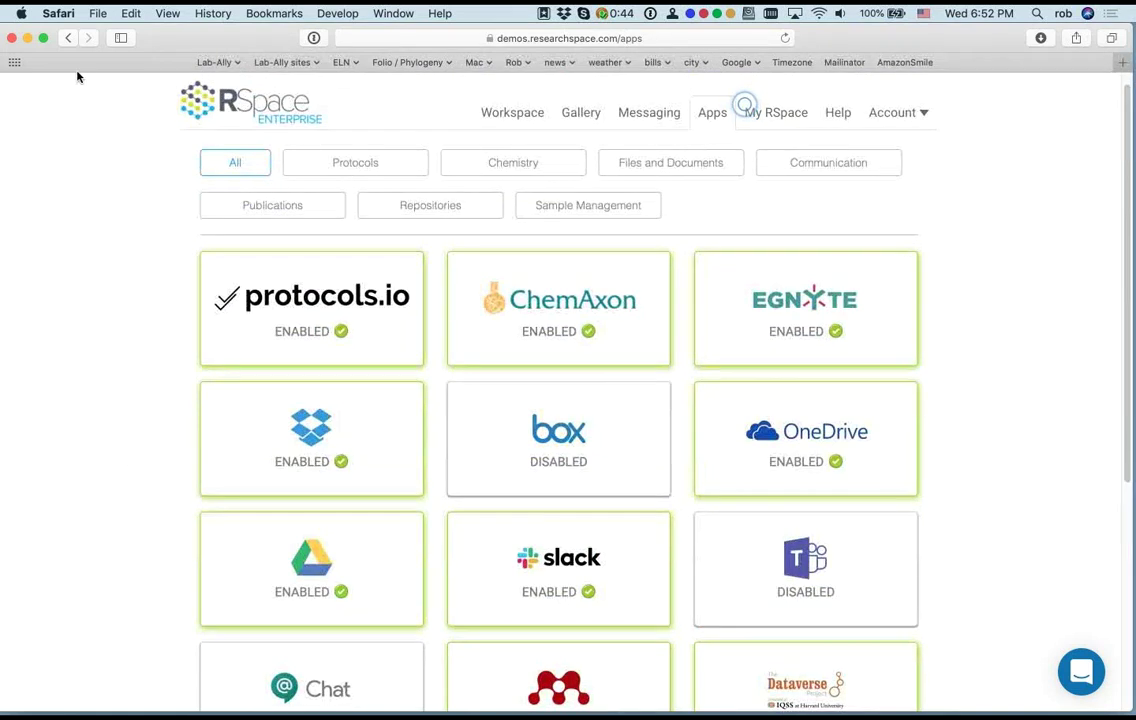
click(67, 40)
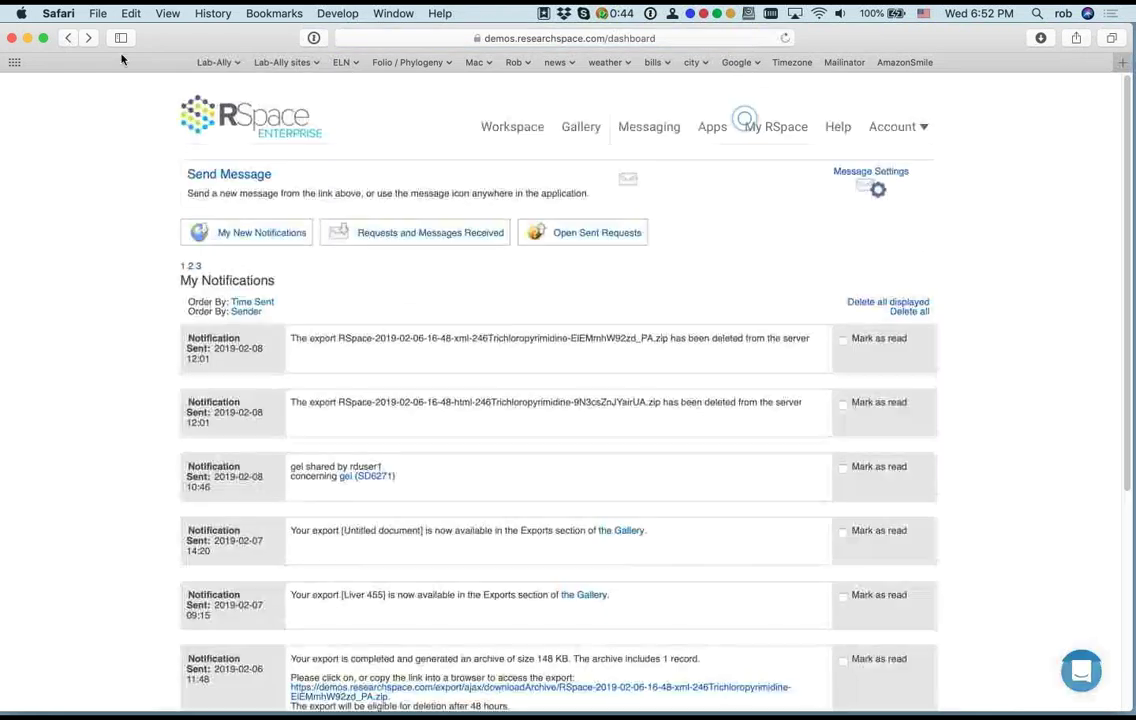
Step: Open the Plant Bio 102 2017 LabGroup in My RSpace and view the documents of the first listed Lab Admin
click(780, 130)
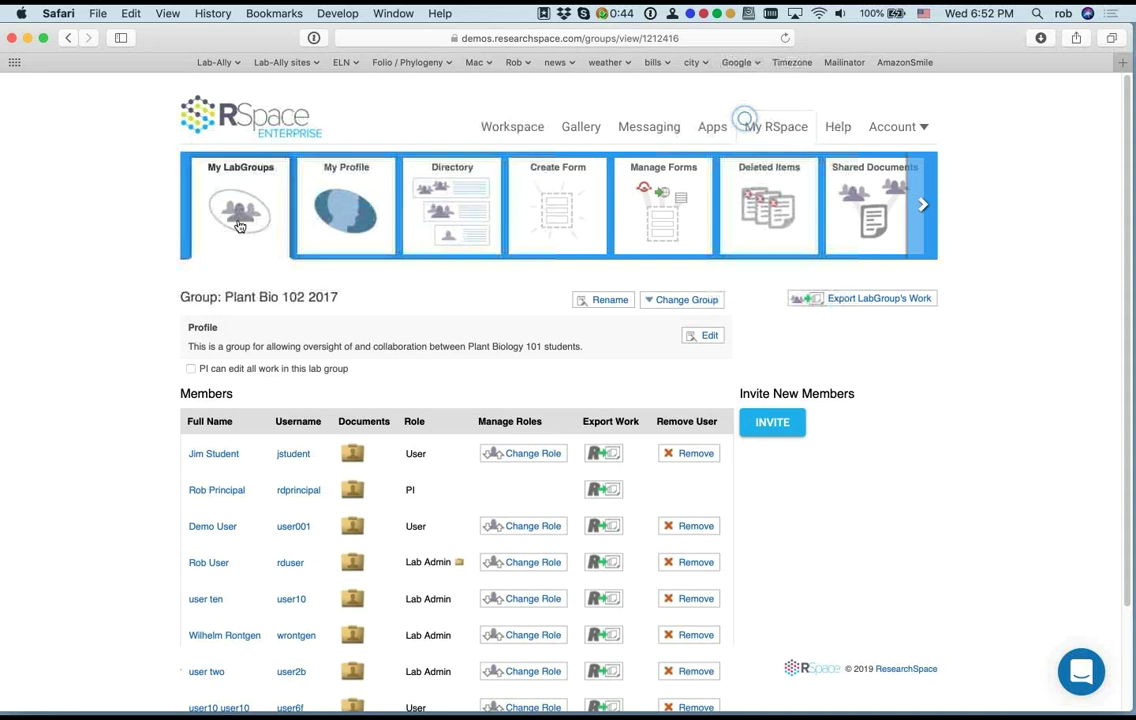
scroll(83, 354, down, 3)
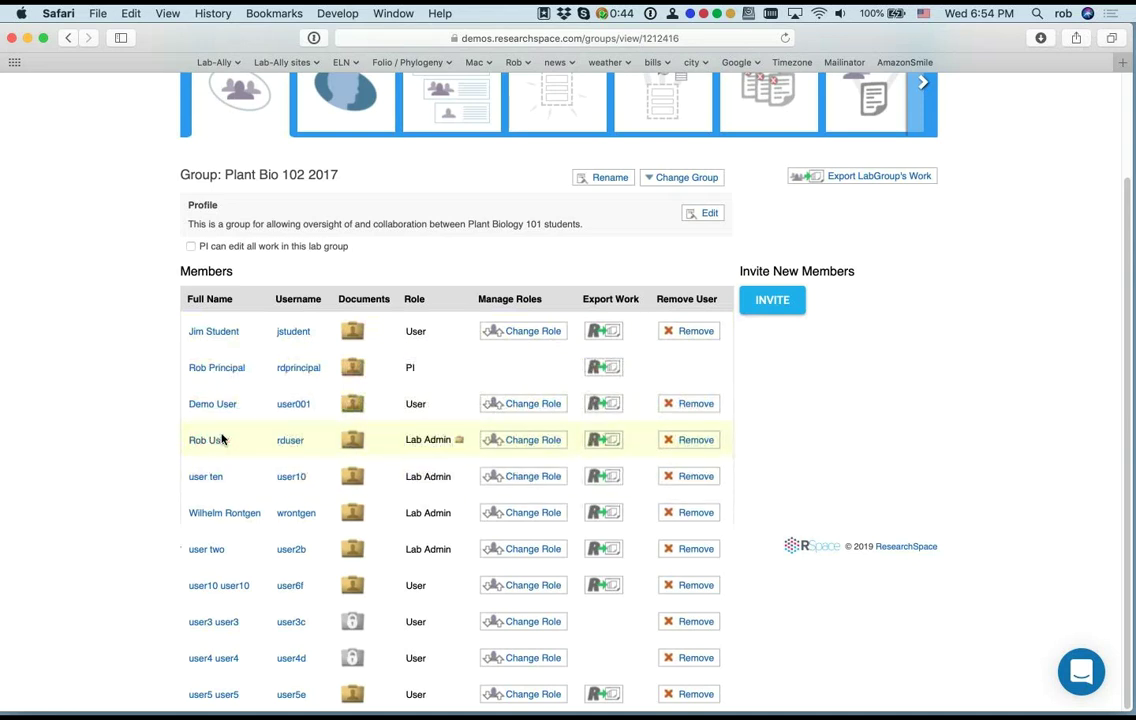
click(355, 443)
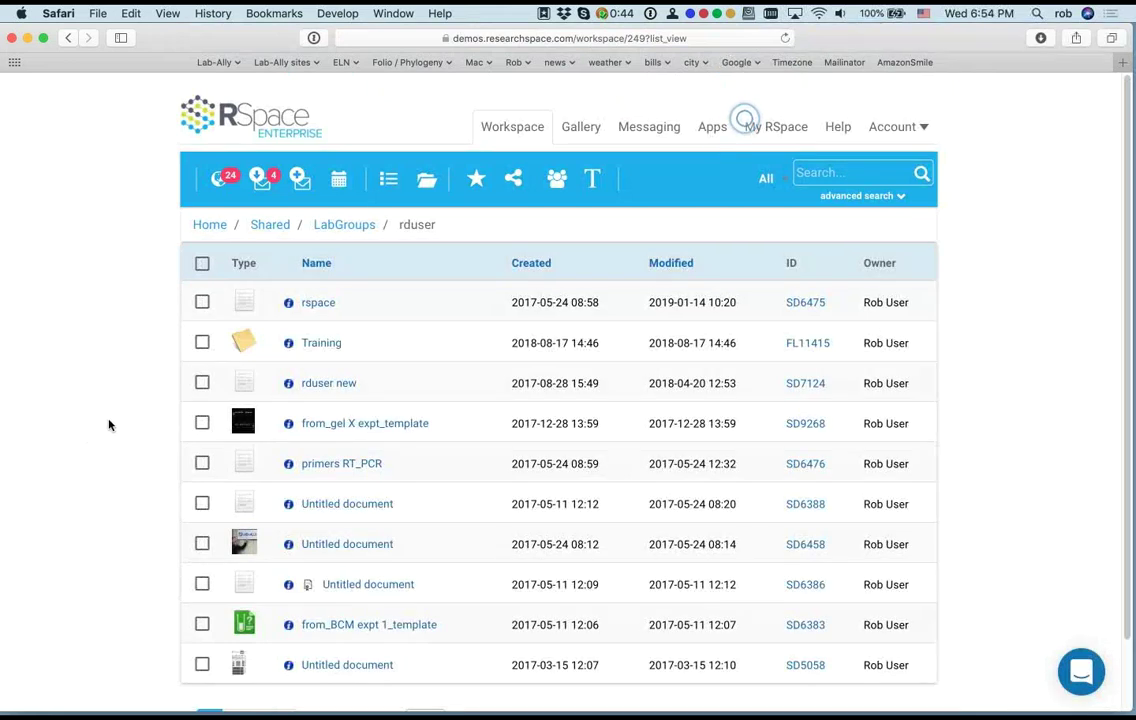
Step: Highlight the folder path from Home through Shared and LabGroups, highlight its final member folder, and clear the highlighting
drag(190, 227, 444, 223)
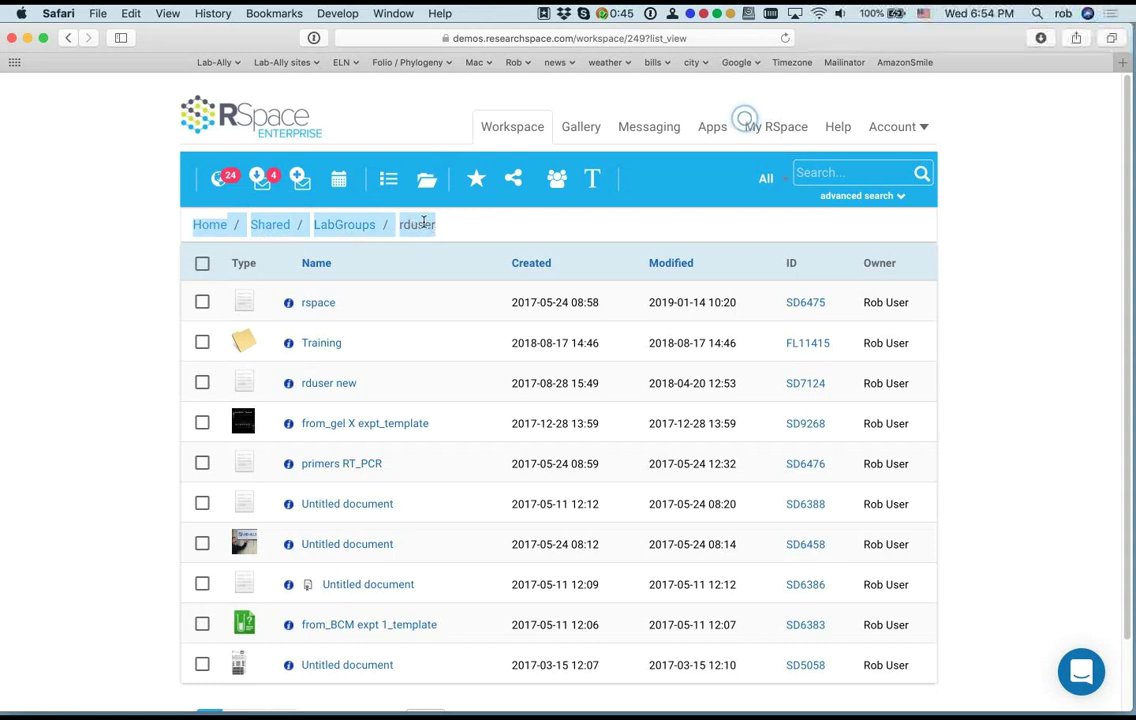
drag(401, 224, 437, 225)
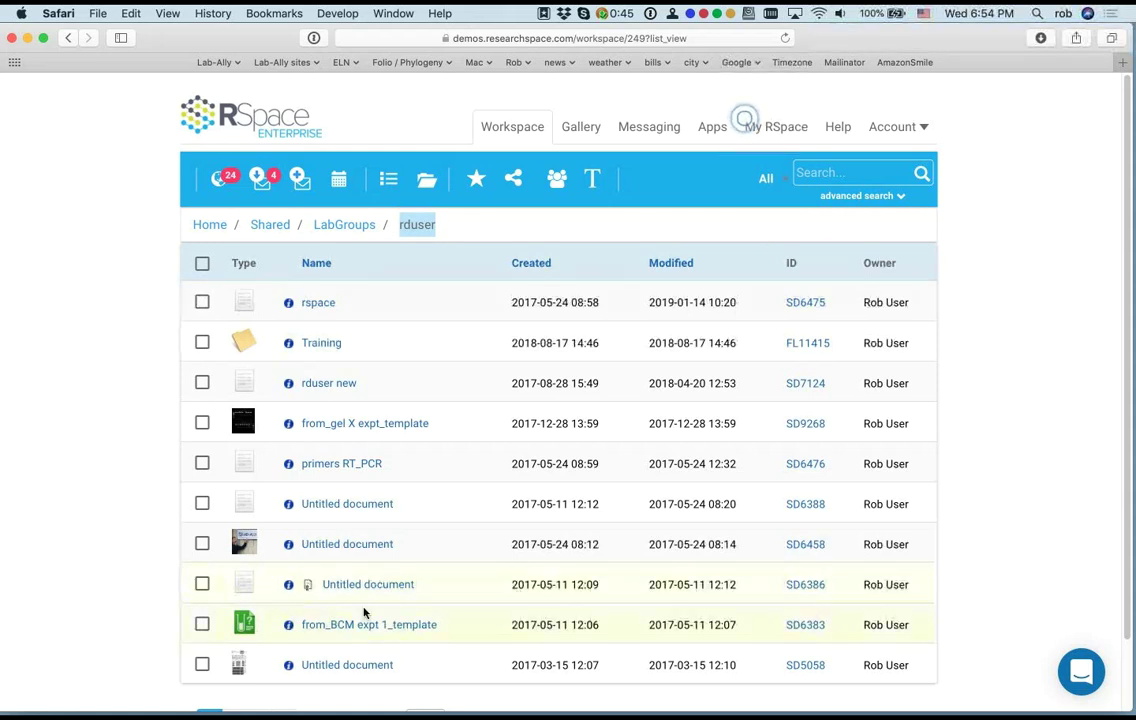
click(92, 264)
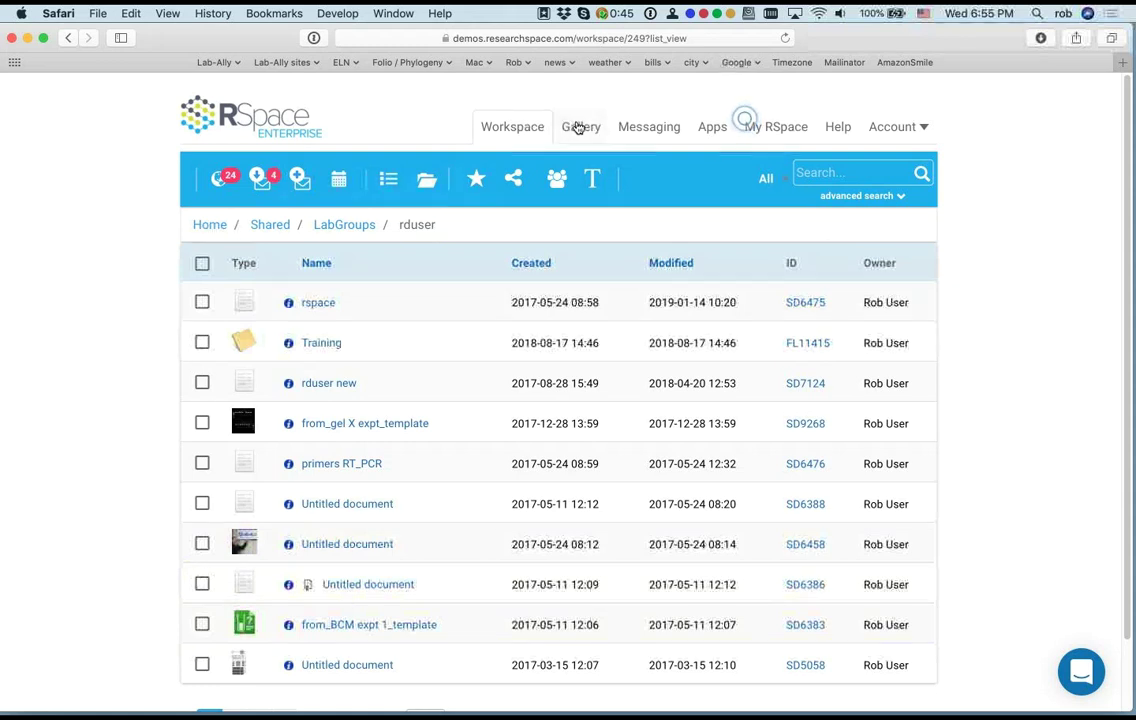
Step: Return to My RSpace, open My Profile, and examine the account details, API key options, groups, and messaging and notification preferences
click(528, 135)
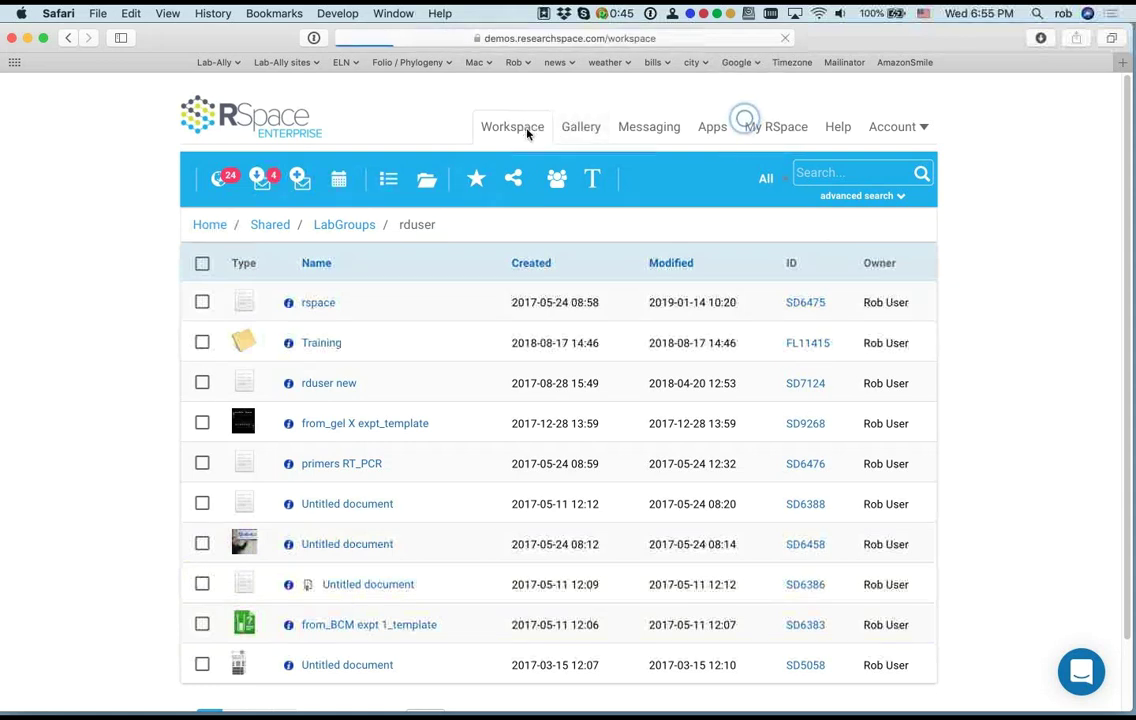
click(768, 131)
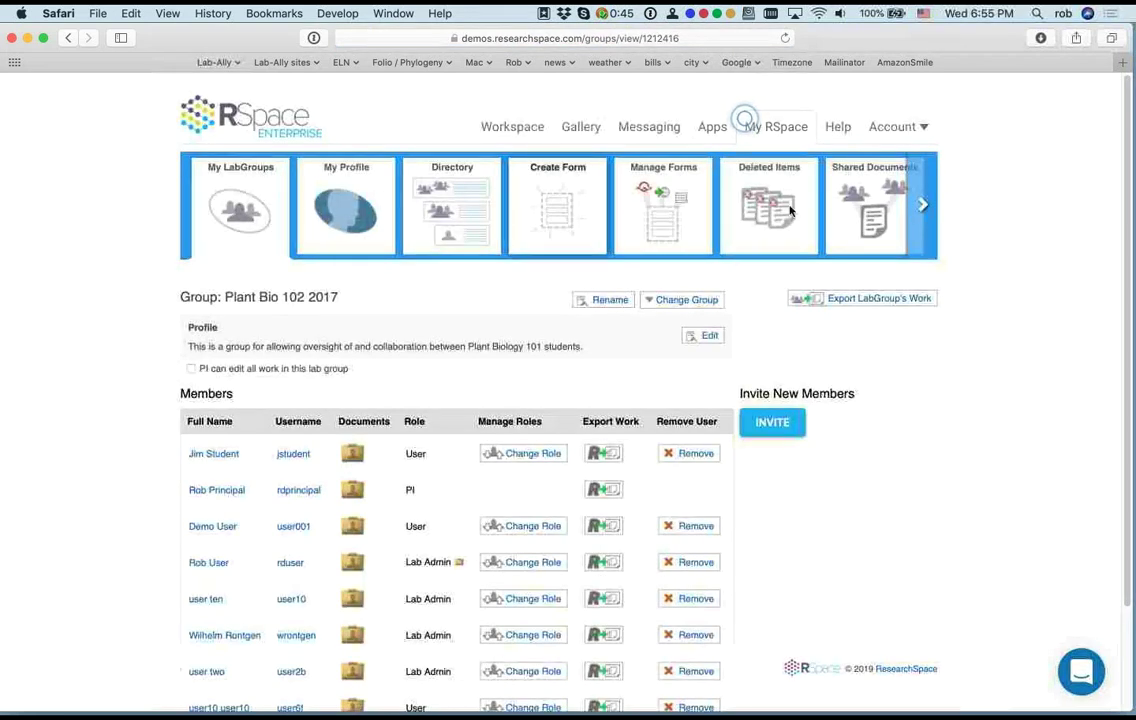
click(345, 210)
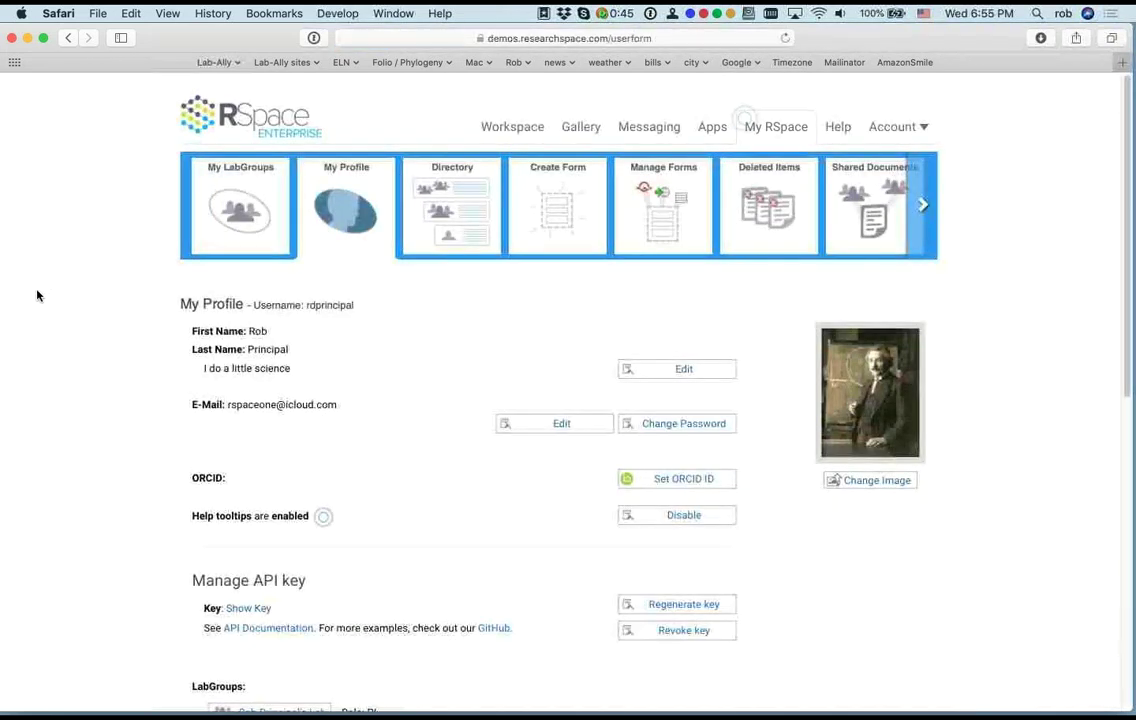
scroll(35, 294, down, 2)
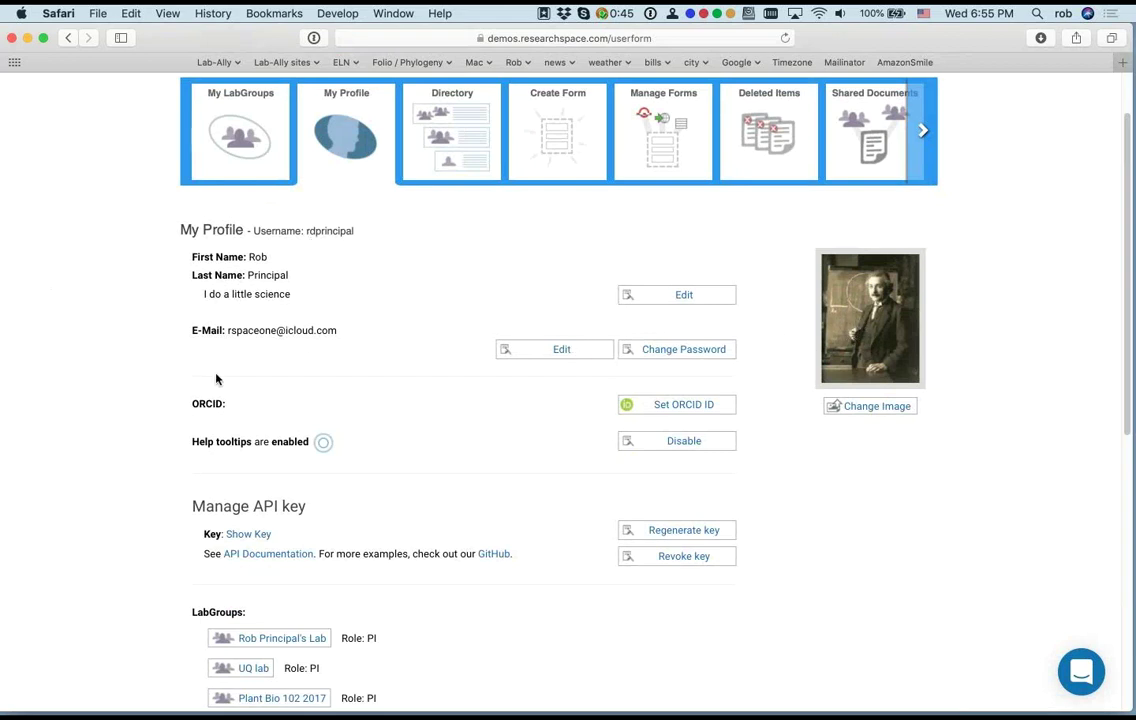
scroll(147, 404, down, 5)
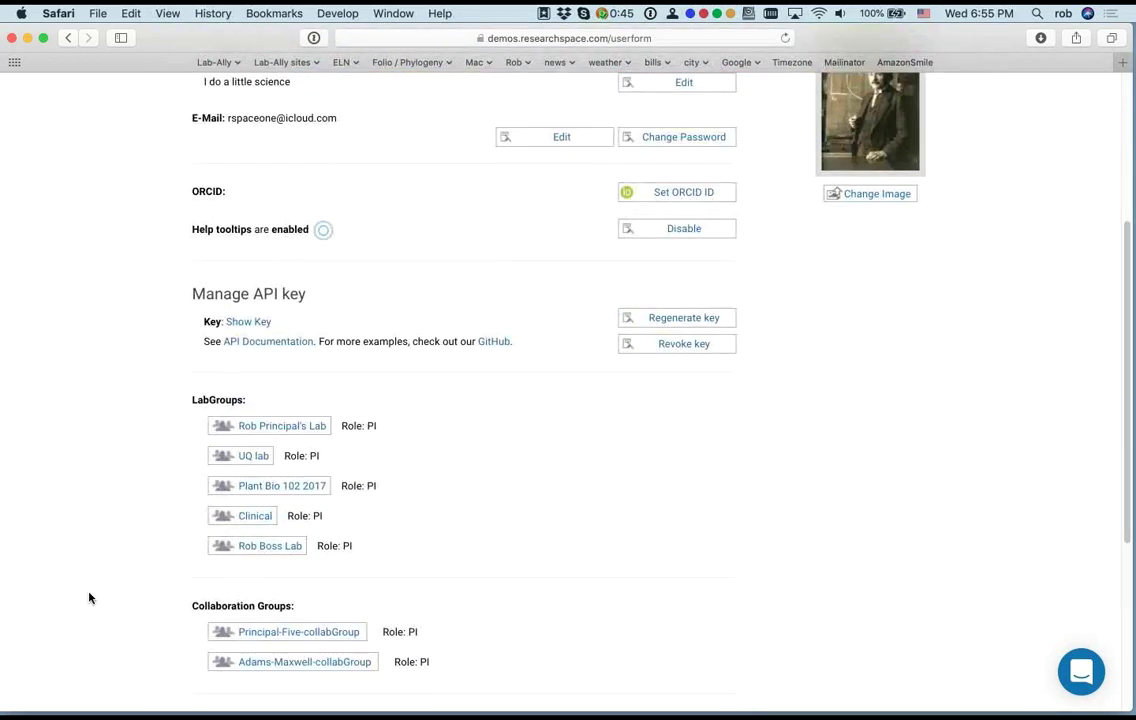
scroll(89, 598, down, 7)
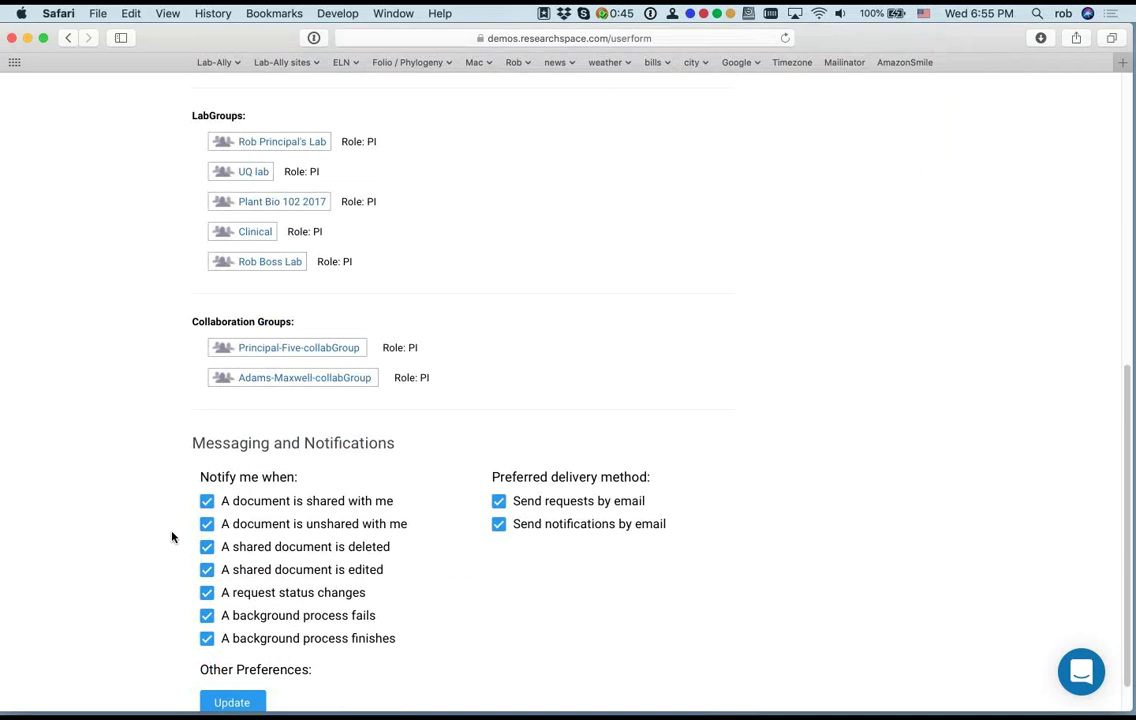
scroll(200, 535, up, 14)
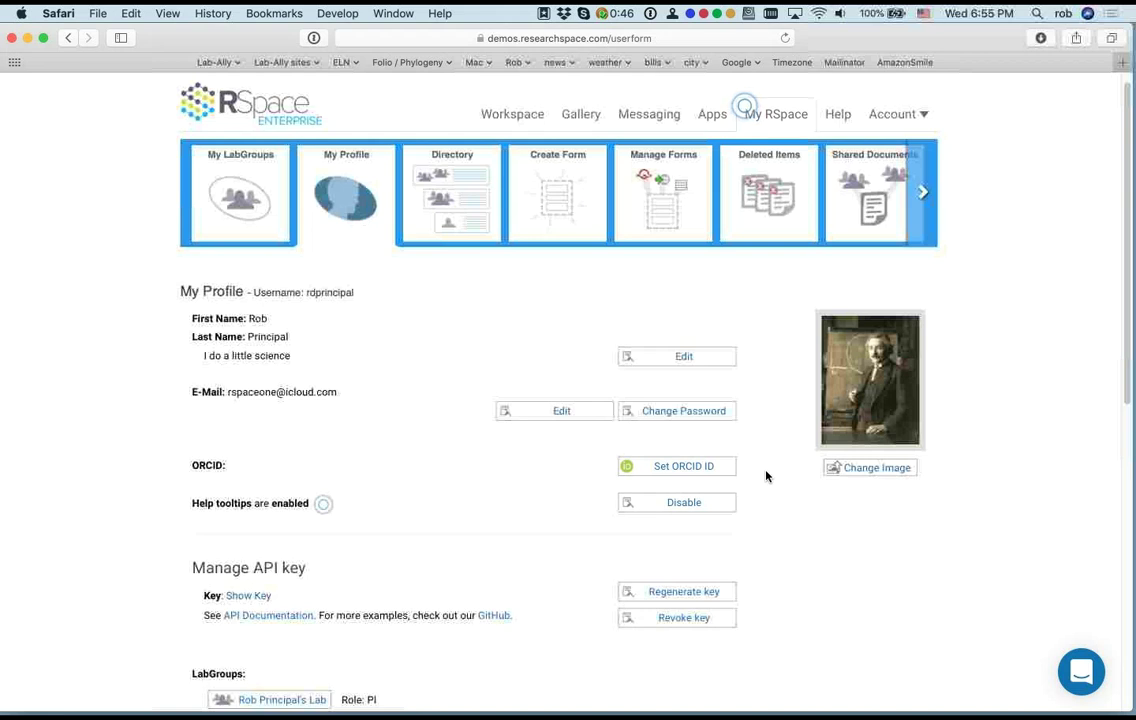
Step: Open the API Documentation from the Manage API key section of the profile
scroll(765, 477, down, 2)
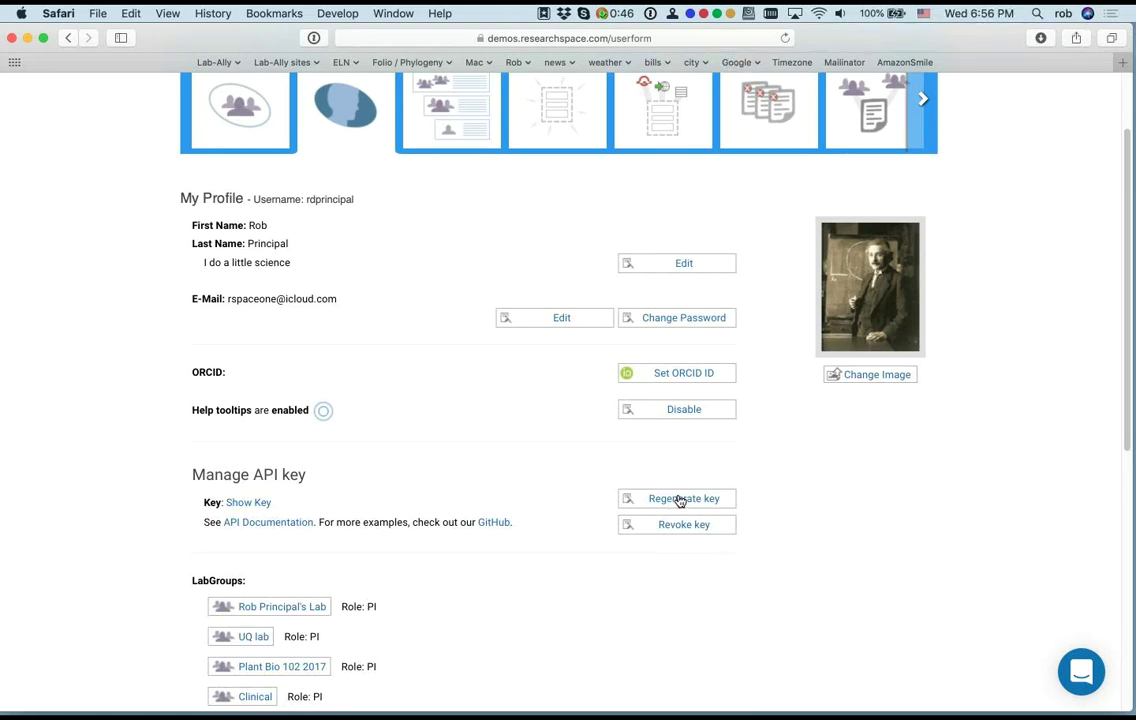
click(285, 523)
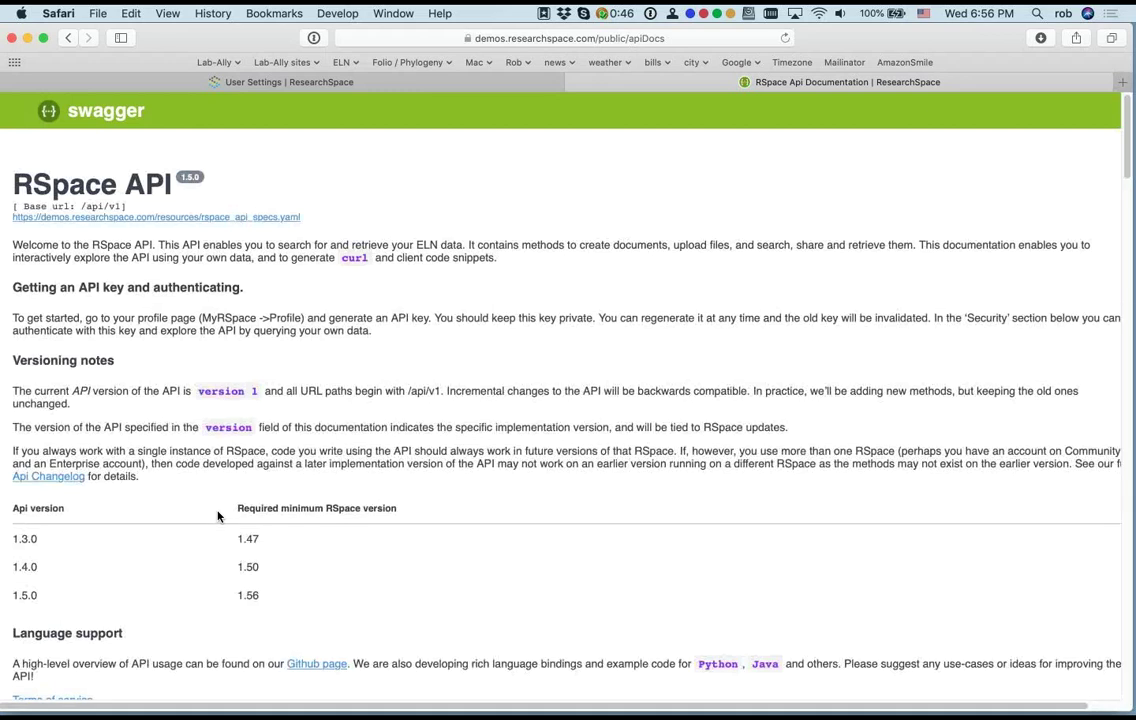
Step: Review the endpoints in the RSpace API documentation, from Import and Folder through Forms, Groups, Export, Files and Documents
scroll(218, 517, down, 4)
scroll(218, 517, down, 10)
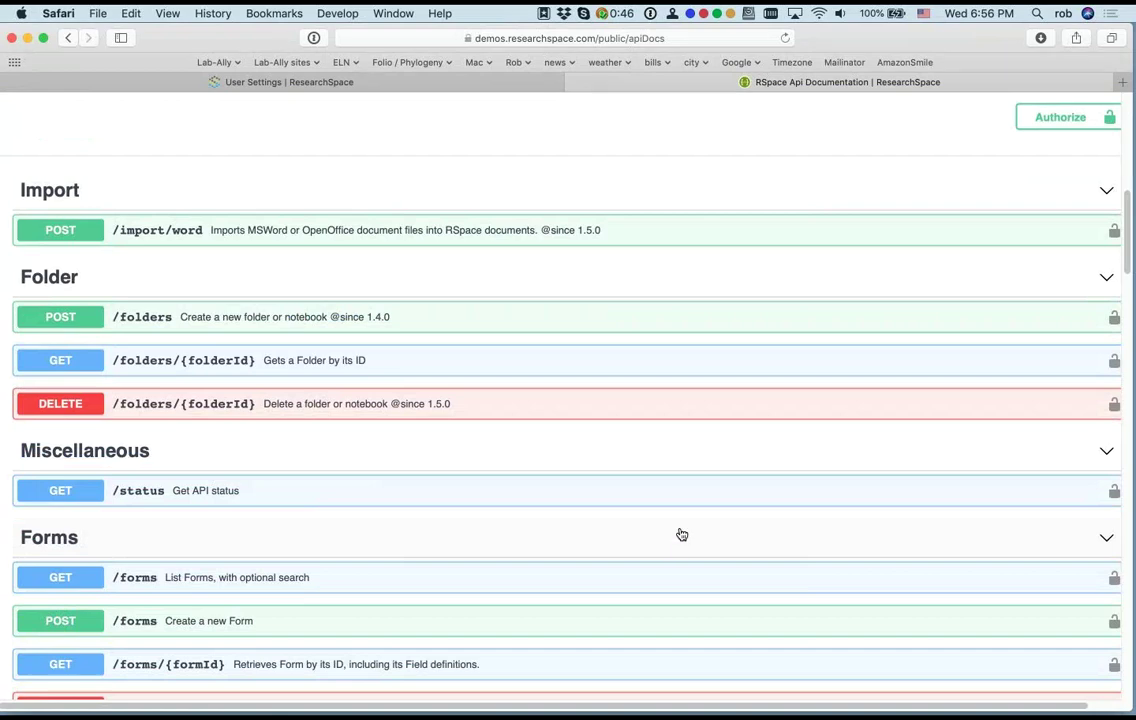
scroll(675, 542, down, 9)
scroll(681, 535, down, 14)
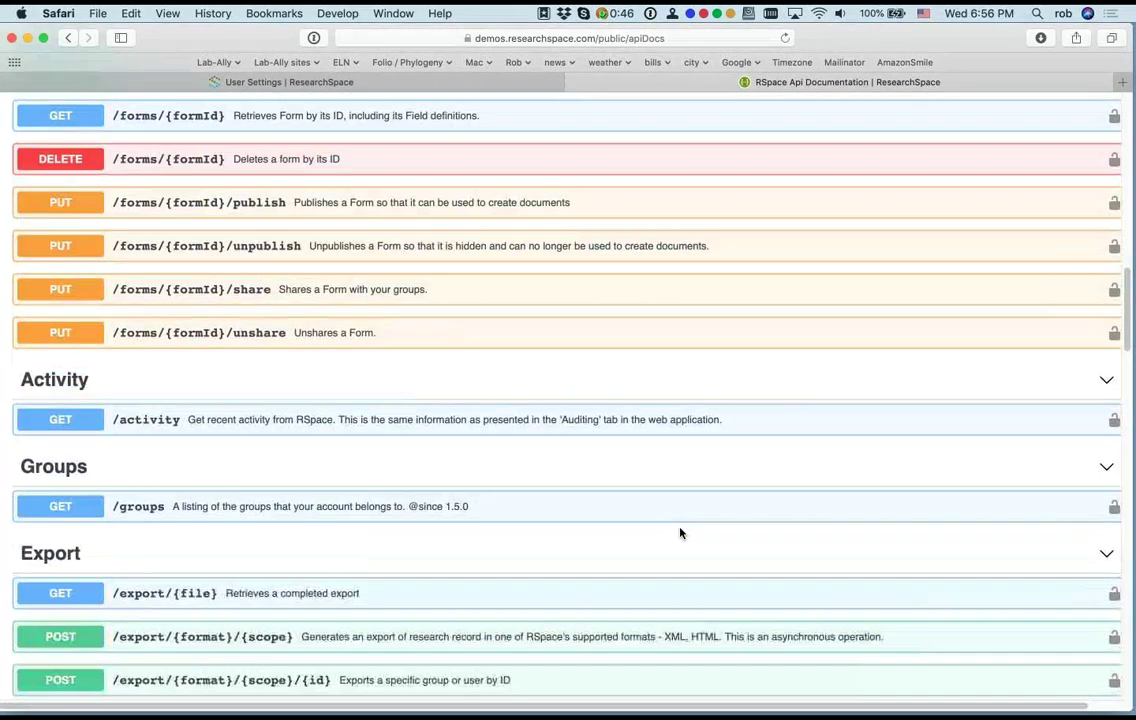
scroll(681, 535, down, 12)
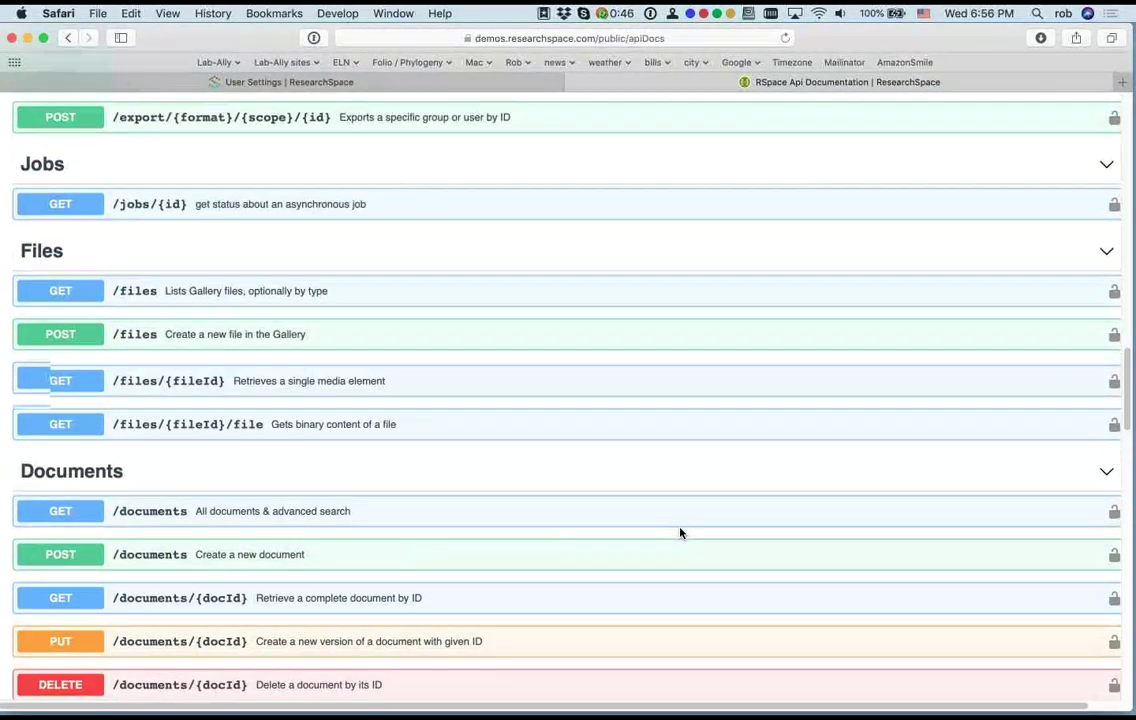
scroll(681, 535, up, 20)
scroll(681, 535, up, 11)
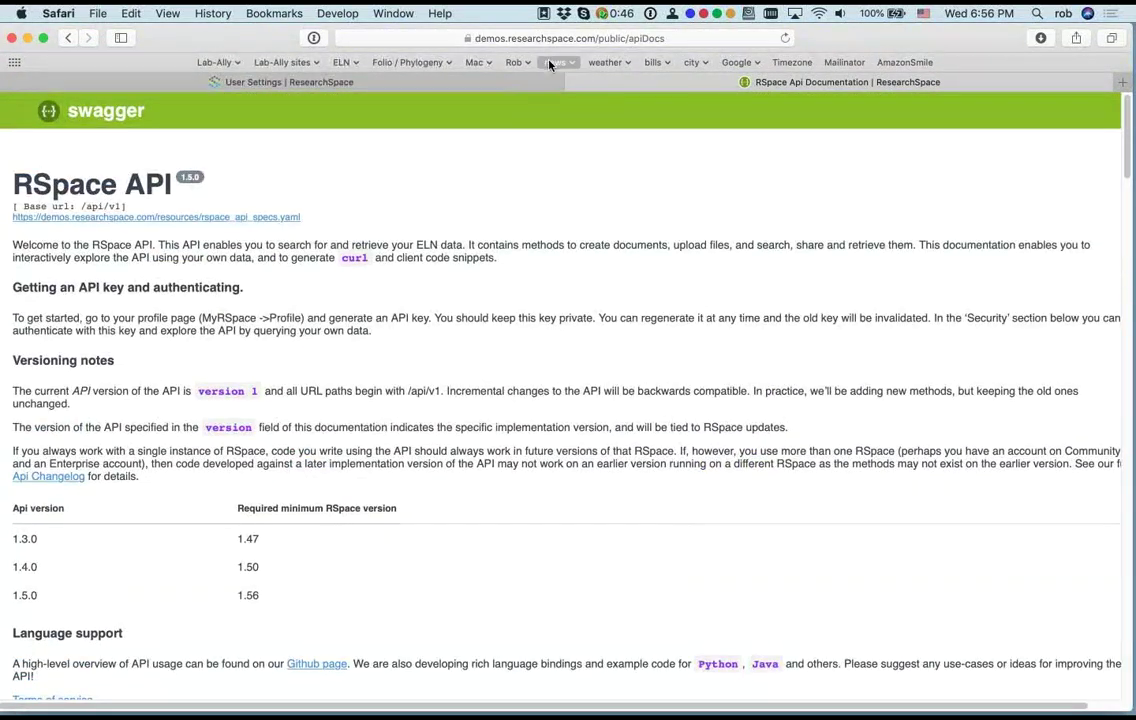
Step: Return to the profile settings page and open Auditing in My RSpace
click(527, 83)
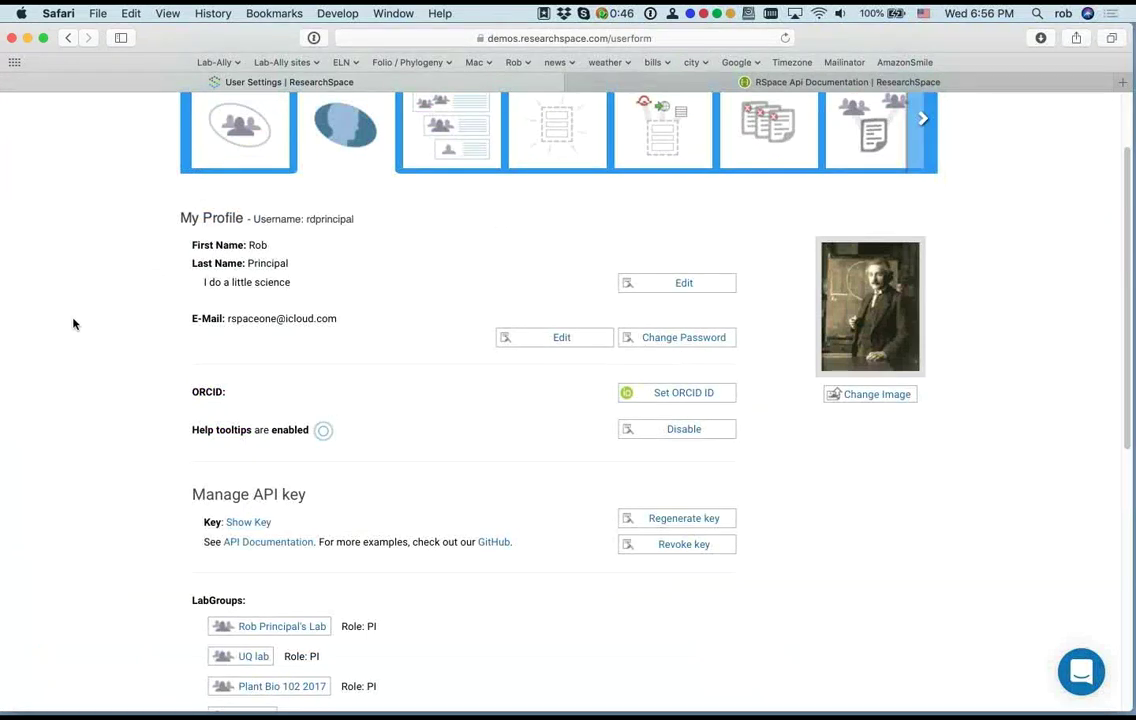
scroll(73, 323, up, 2)
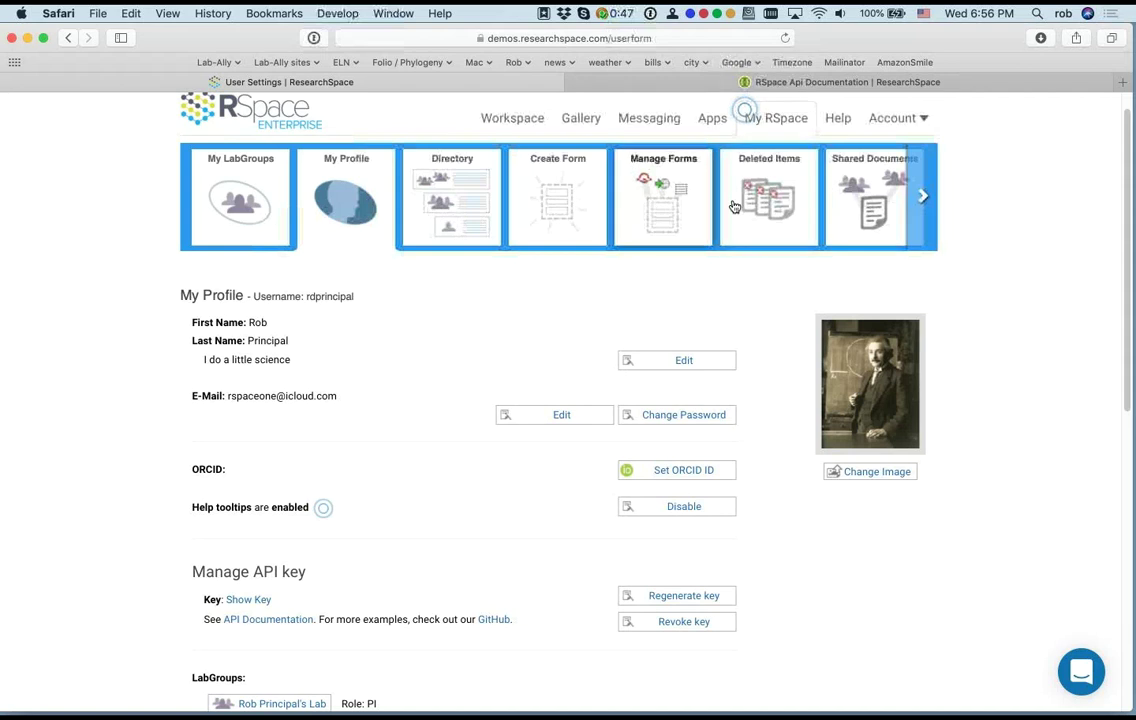
click(923, 198)
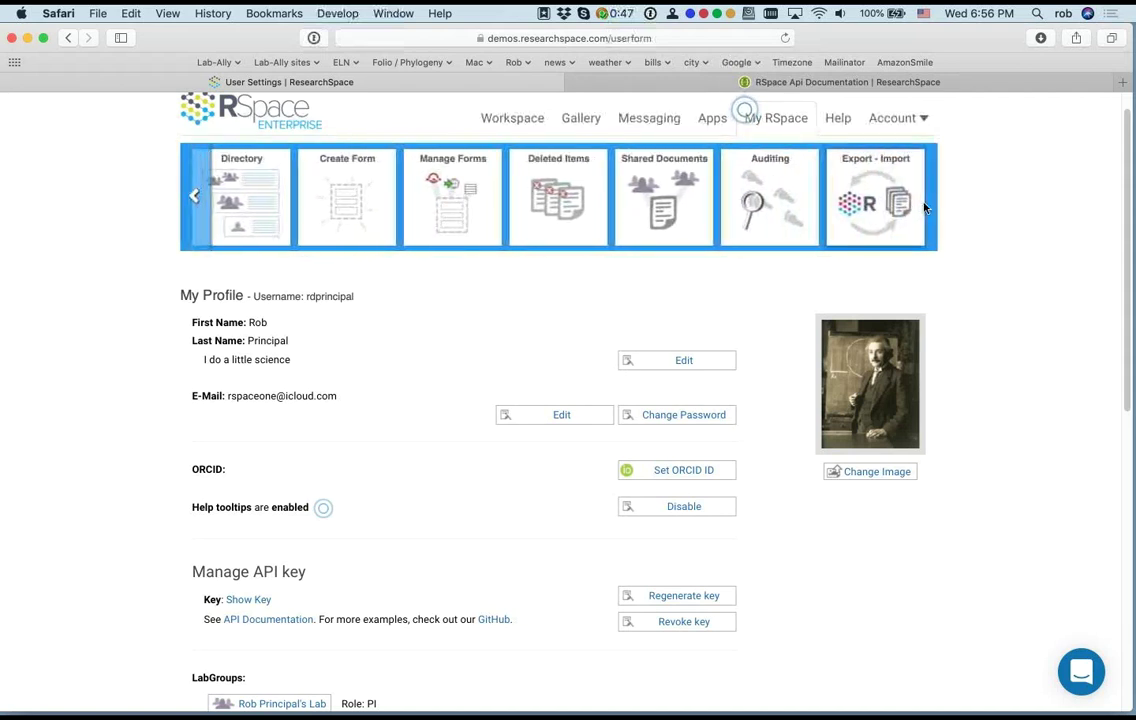
click(770, 187)
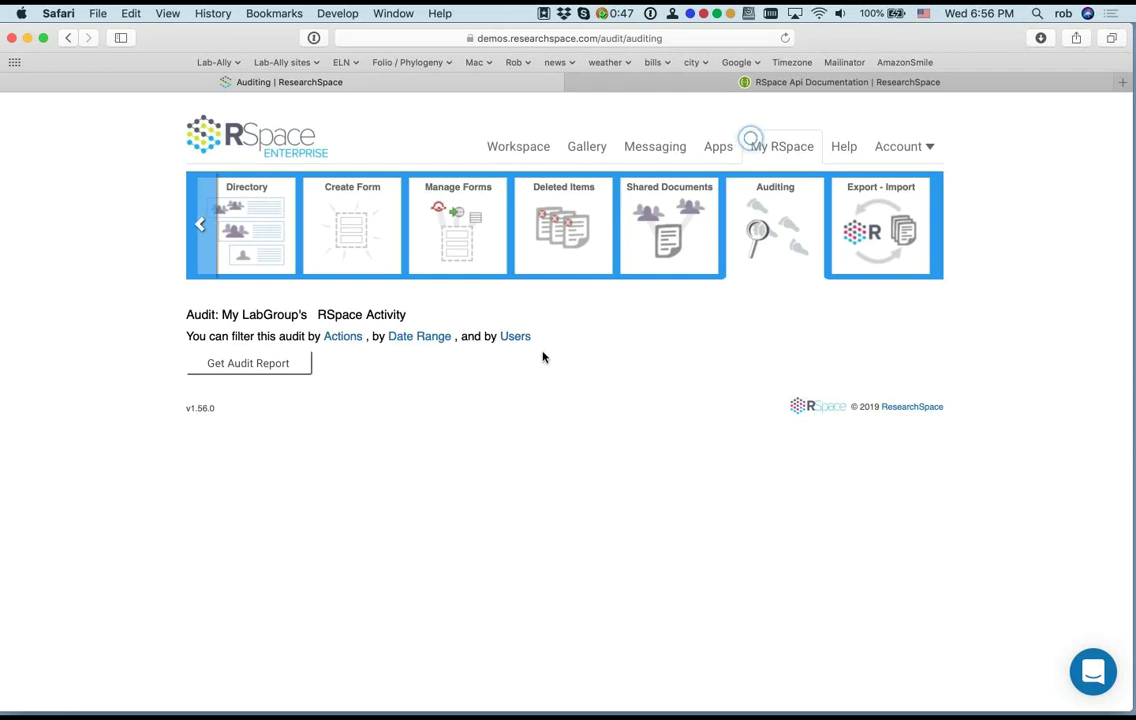
Step: Generate the LabGroup's unfiltered audit report and open the document SD13618 from its first entry
click(250, 363)
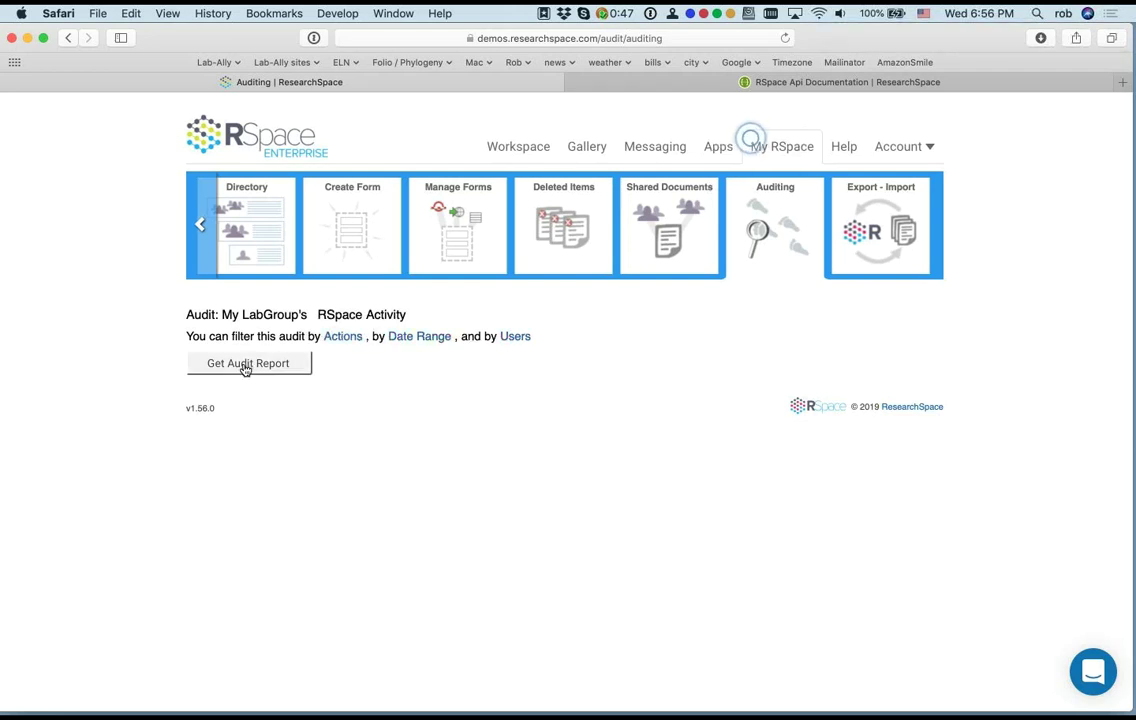
scroll(115, 371, down, 2)
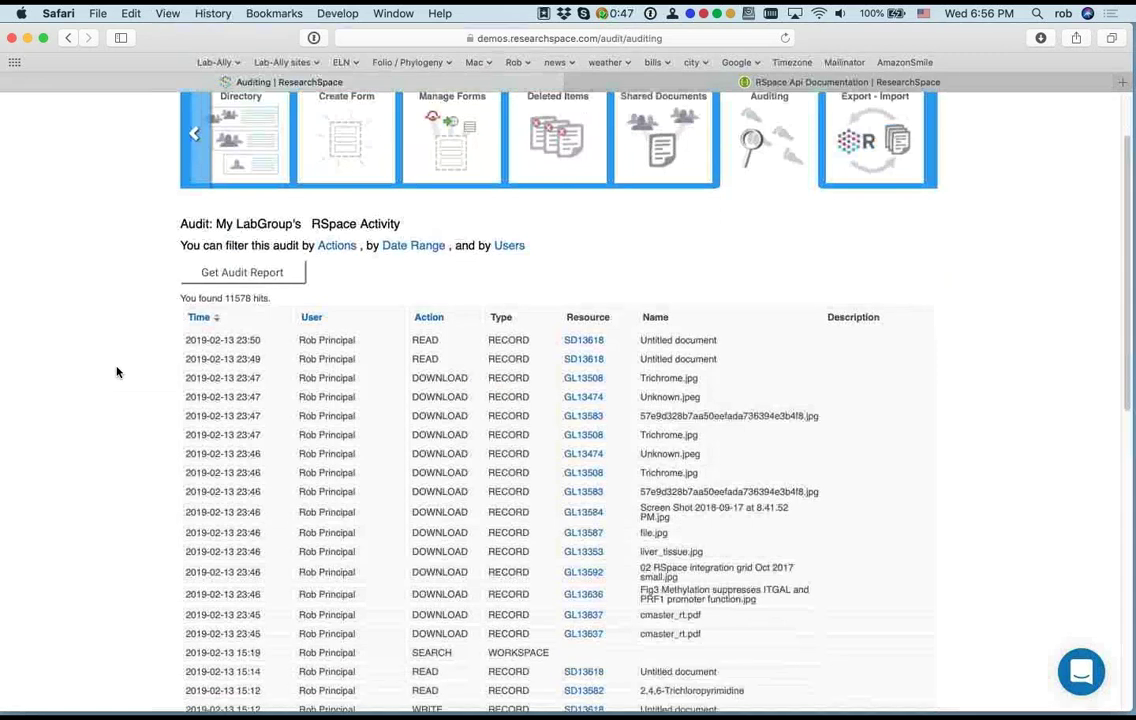
scroll(111, 438, down, 2)
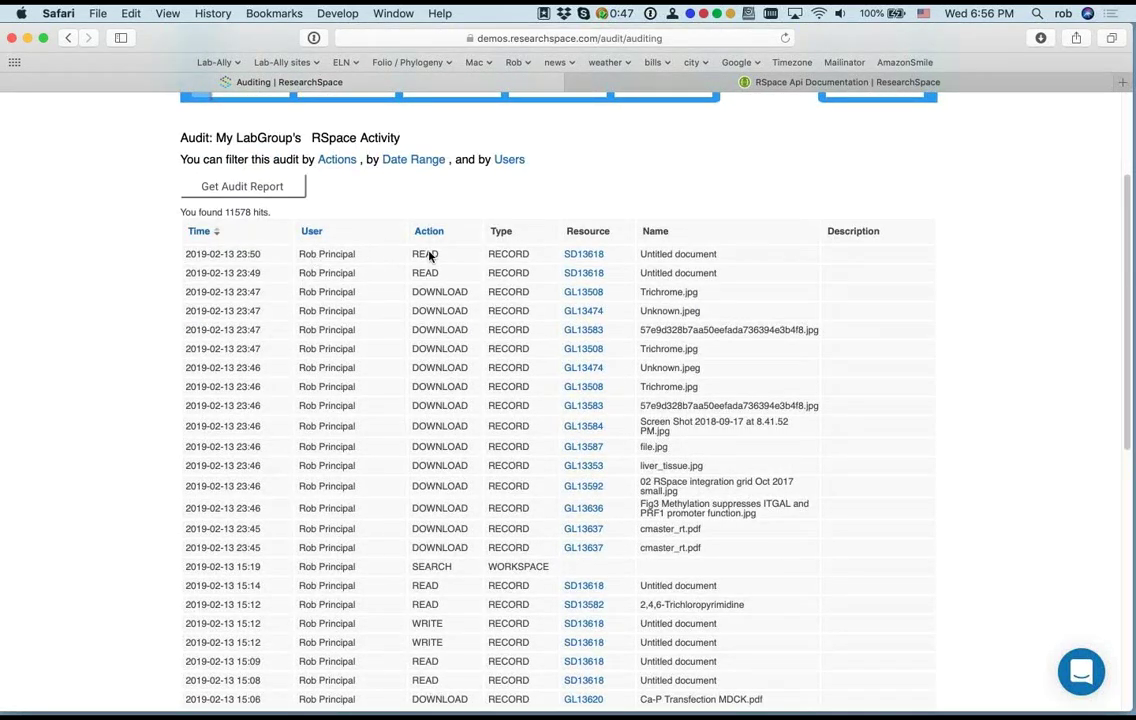
click(585, 254)
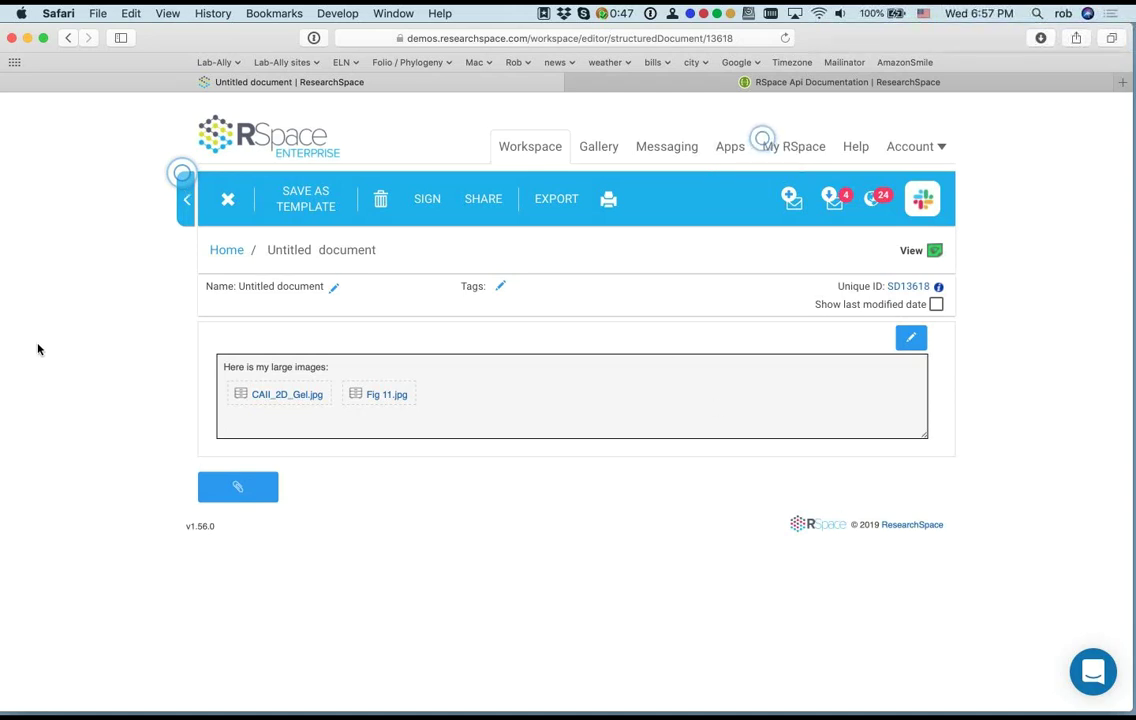
Step: Return to the Workspace and switch its file listing to Tree View
click(520, 147)
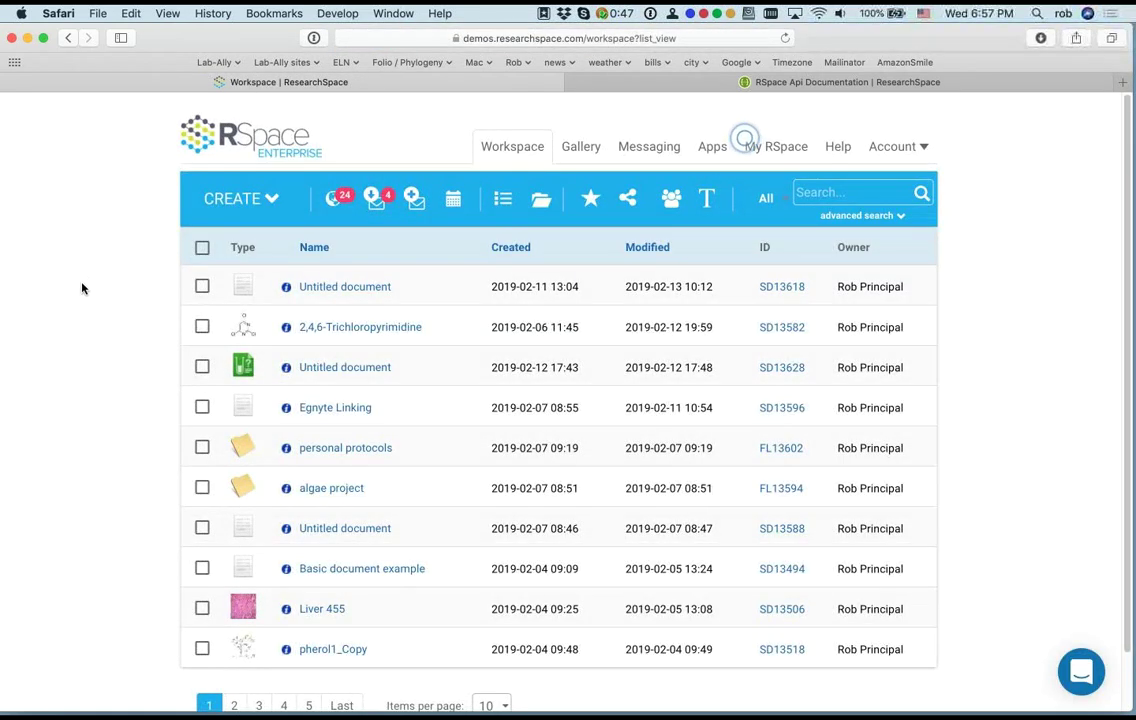
scroll(83, 288, down, 1)
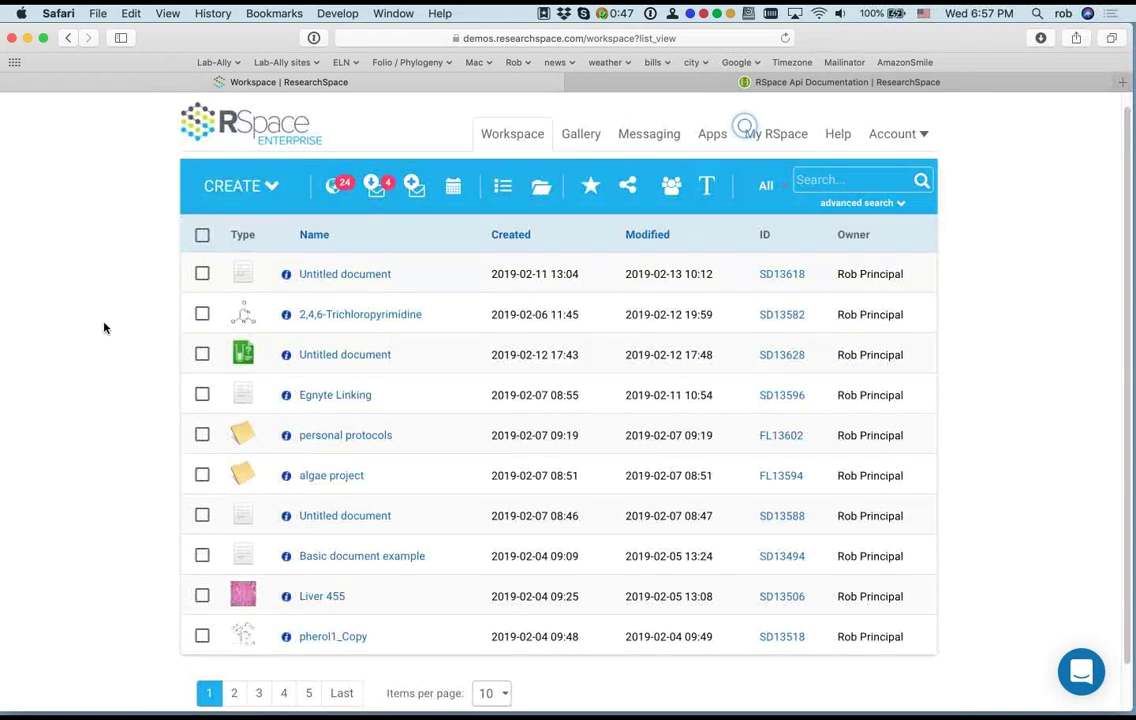
click(506, 188)
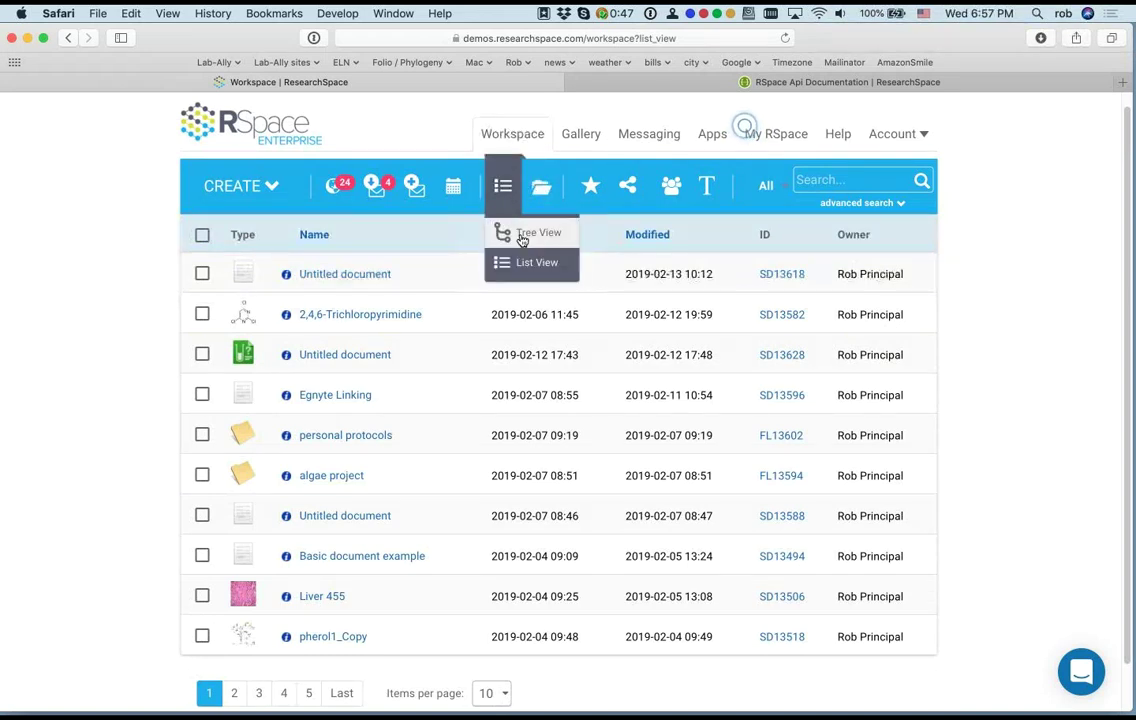
click(506, 232)
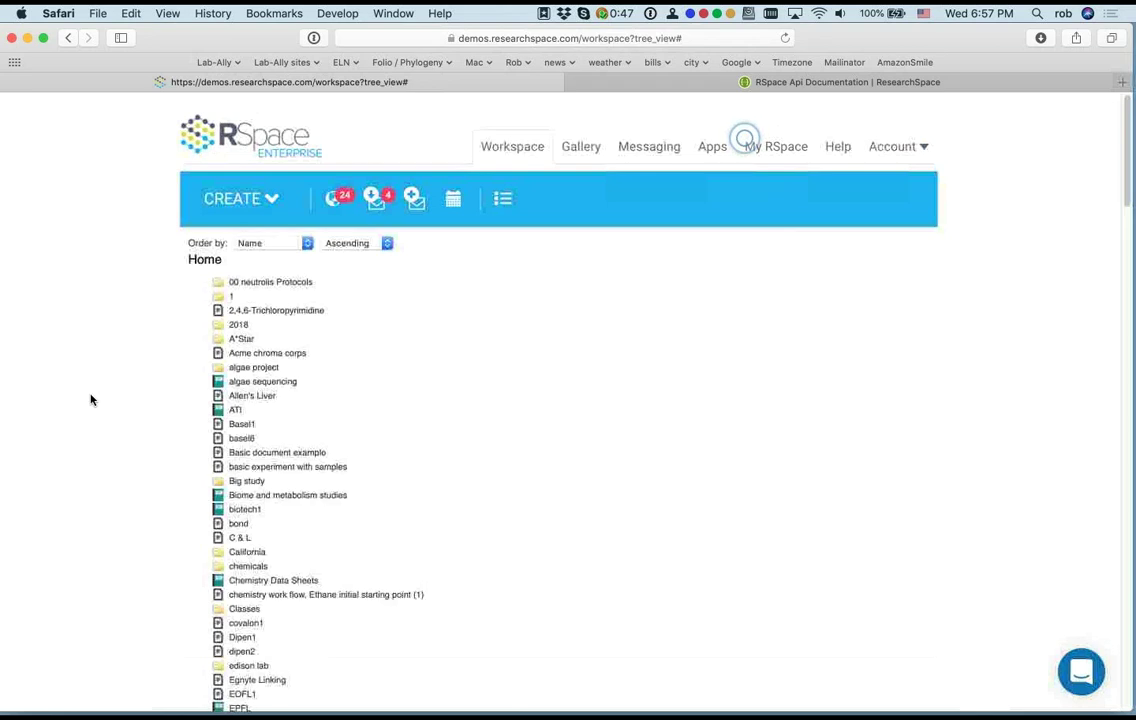
Step: Browse the Workspace tree and expand the 00 neutrolis Protocols folder, the 2018 folder and its DK 2018 1 of 10 notebook
scroll(90, 400, down, 6)
scroll(90, 400, down, 10)
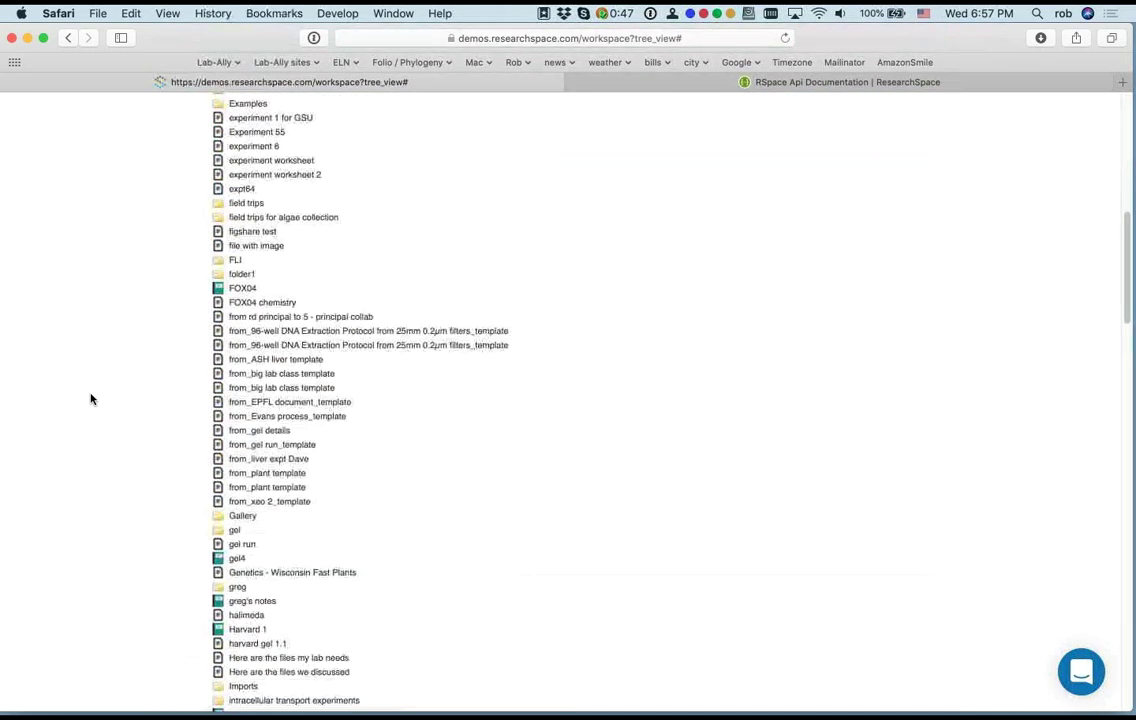
scroll(90, 399, up, 16)
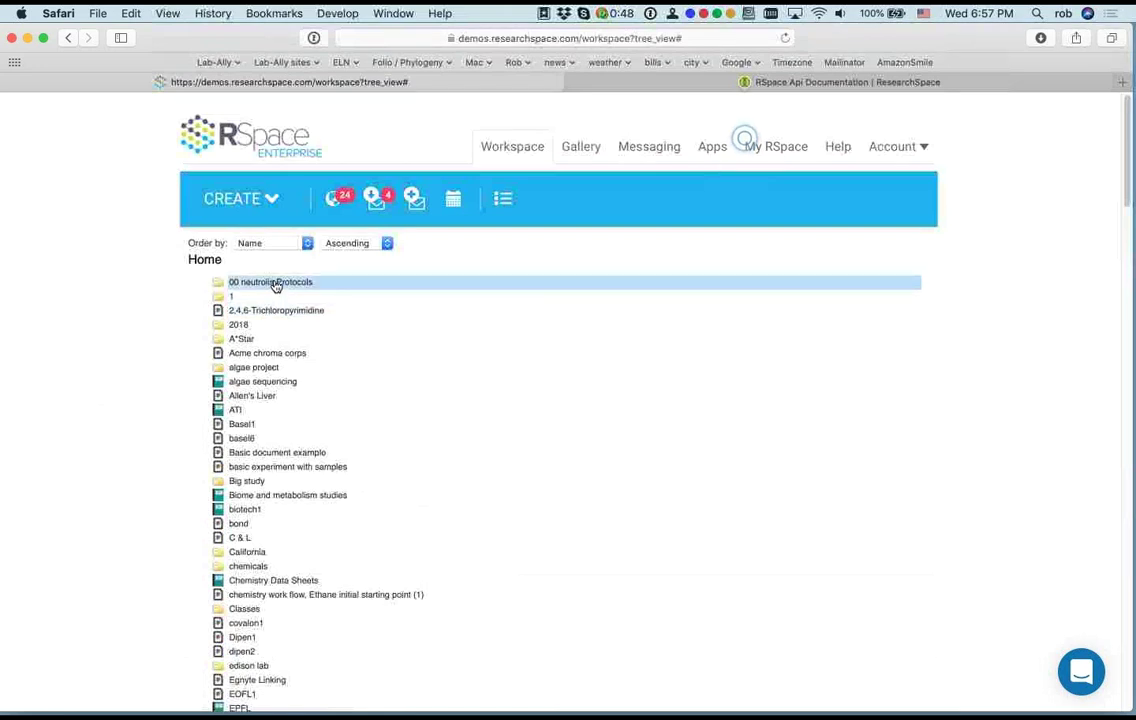
click(272, 283)
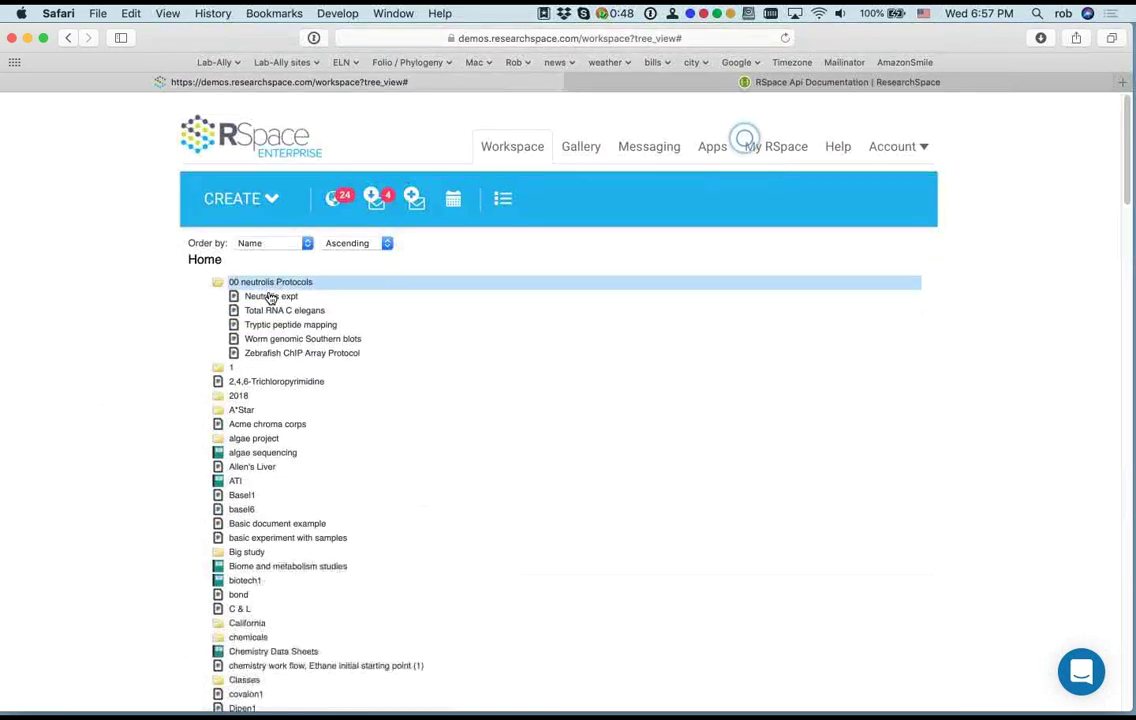
click(238, 397)
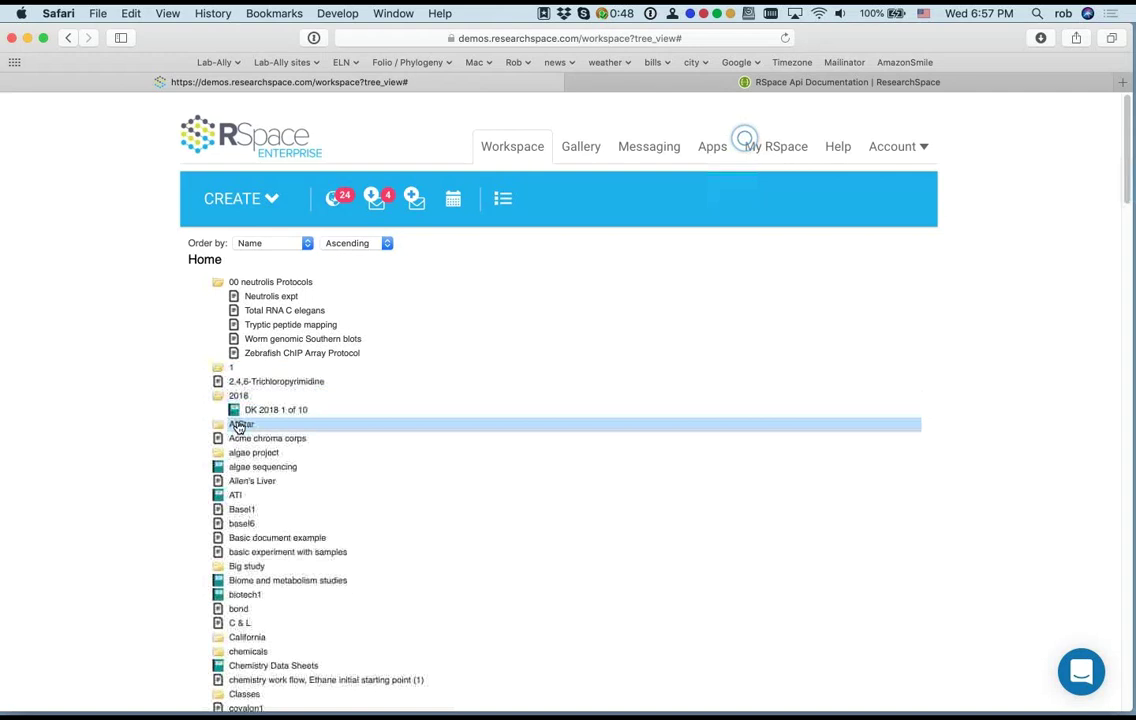
click(256, 411)
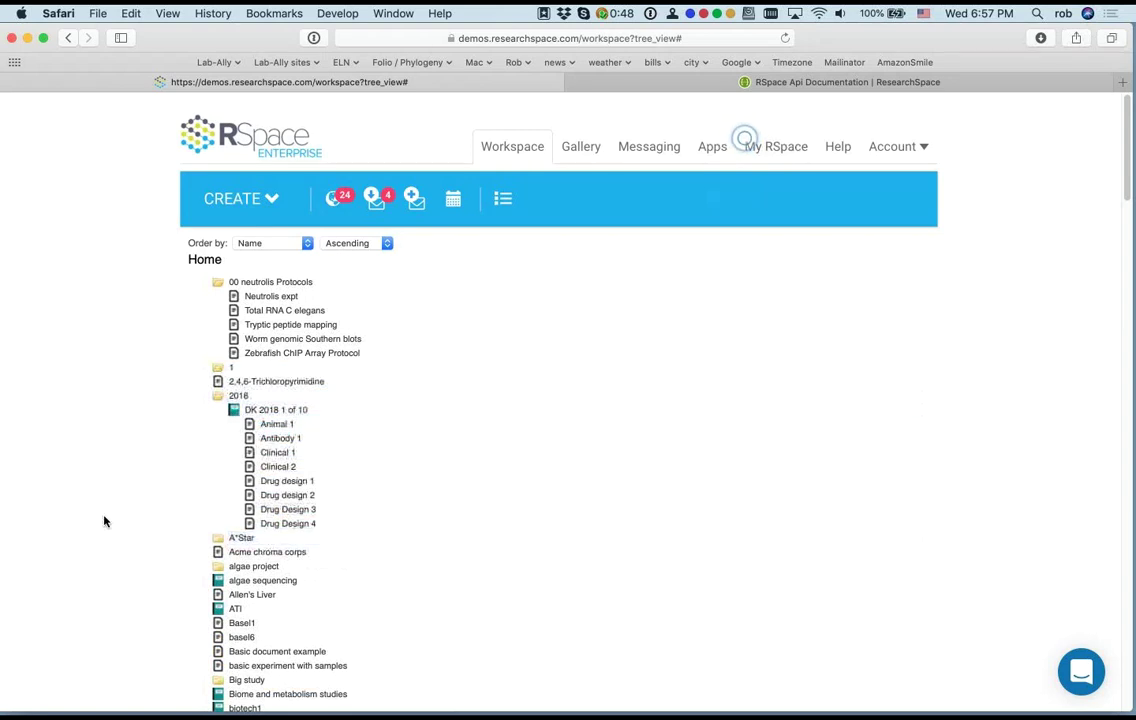
Step: Switch the Workspace back to List View and view the blank Send a Message form, closing it without sending
click(505, 207)
click(525, 273)
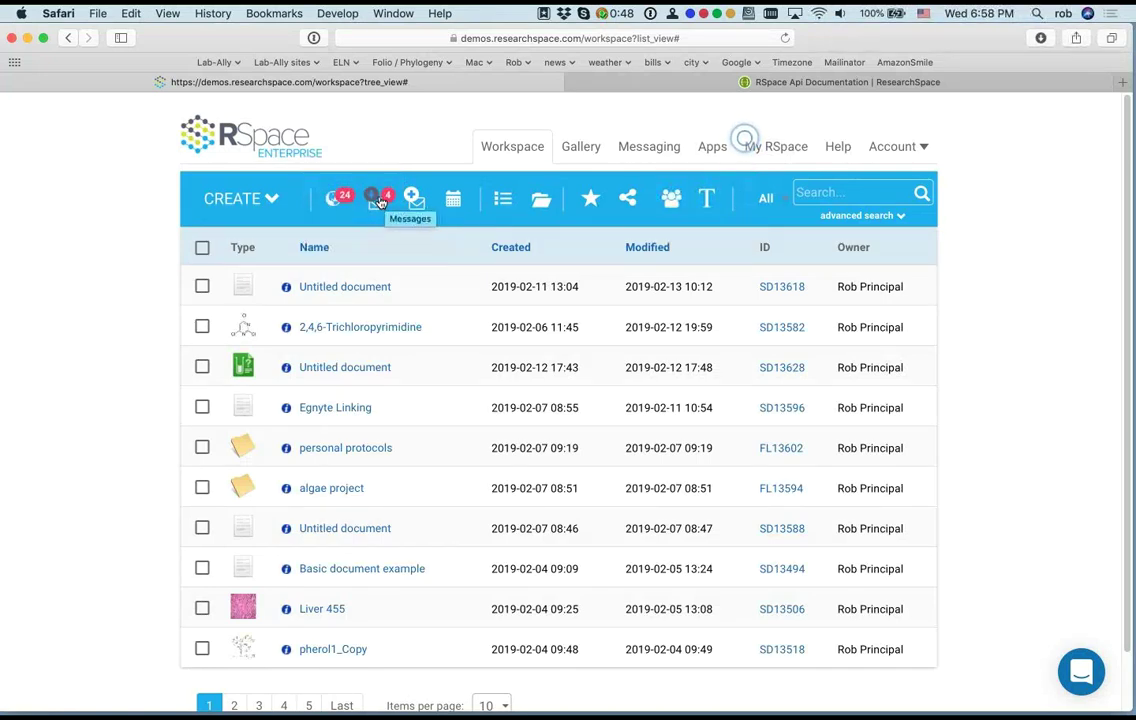
click(414, 200)
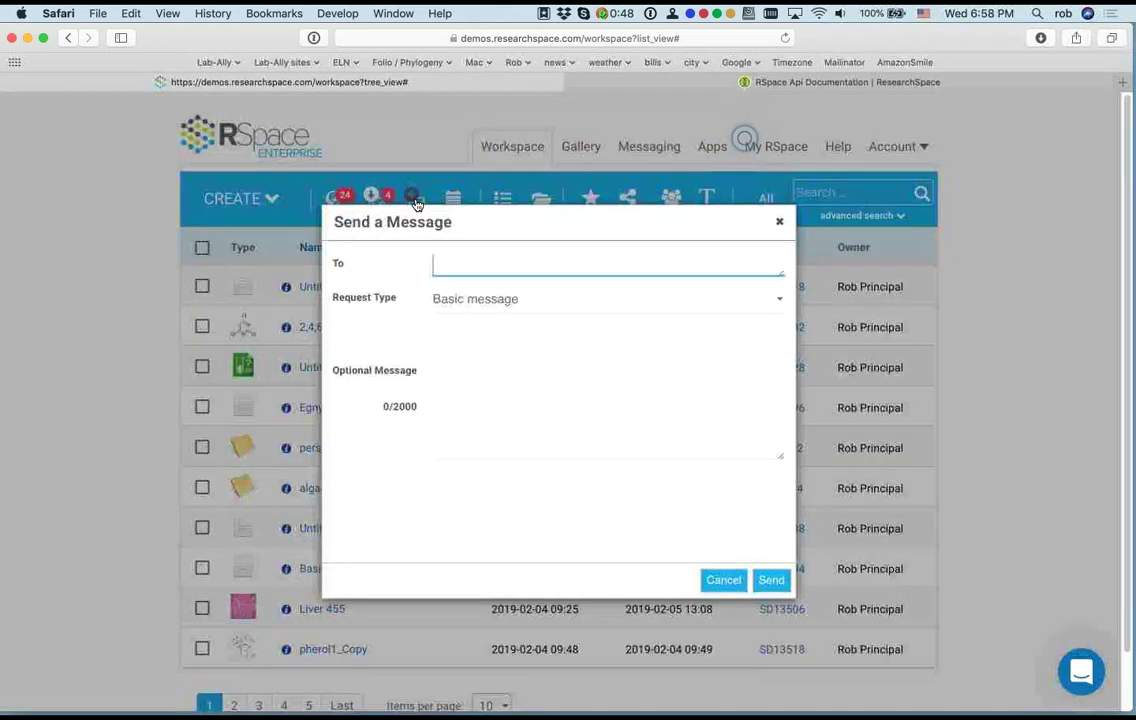
click(780, 225)
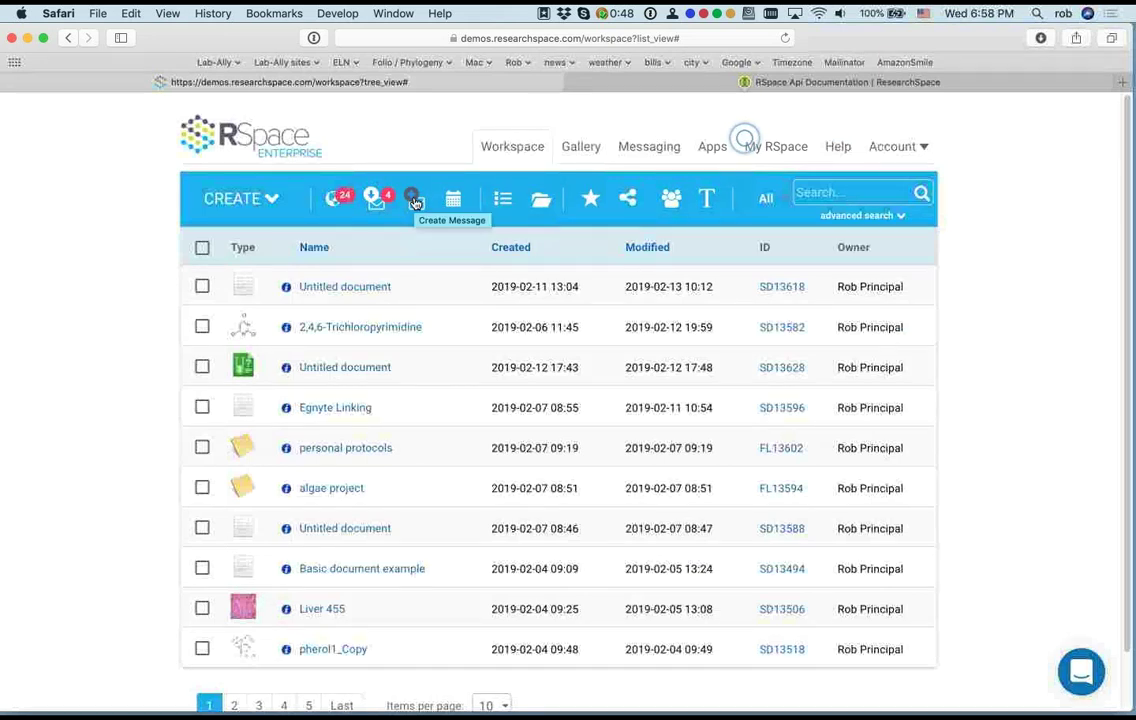
Step: Explore the calendar entry form with Include links to resources enabled, view its attachable Workspace files, and close it without creating an event
click(453, 200)
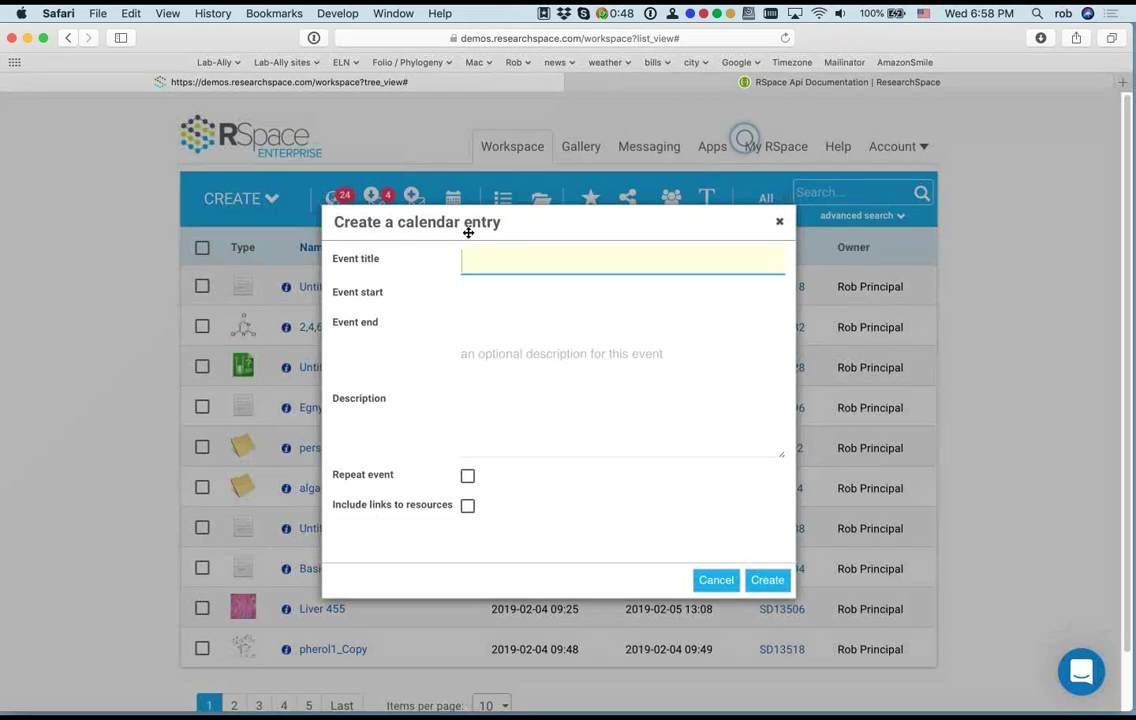
click(487, 298)
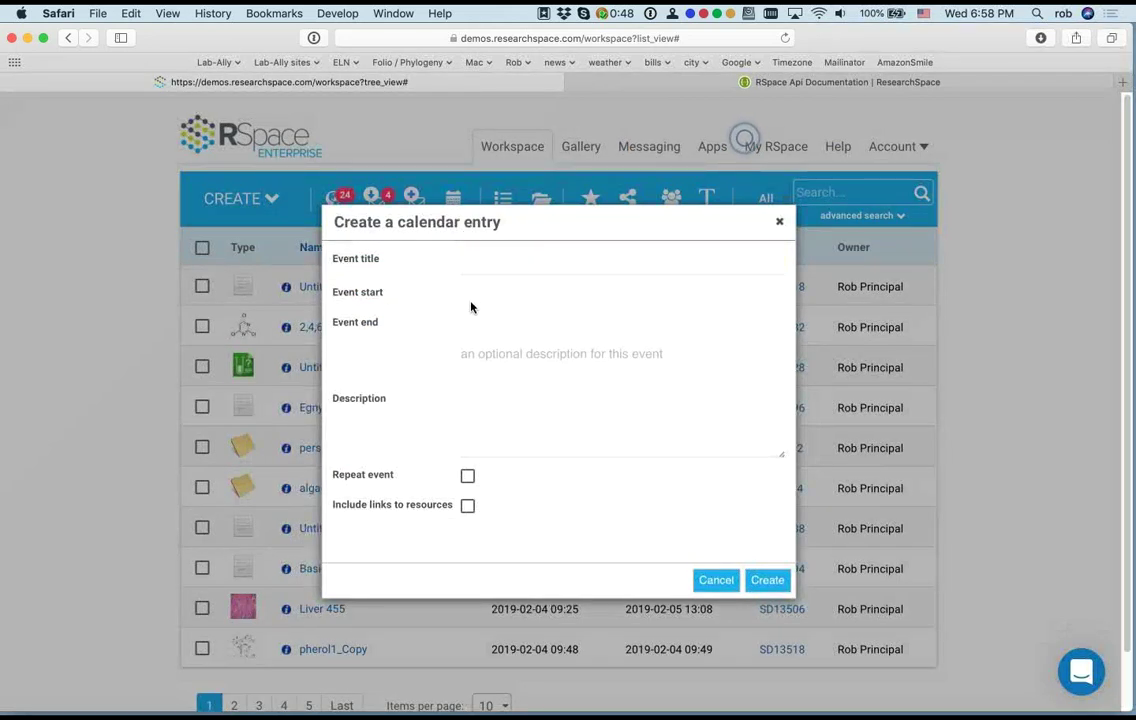
click(467, 507)
scroll(490, 515, down, 2)
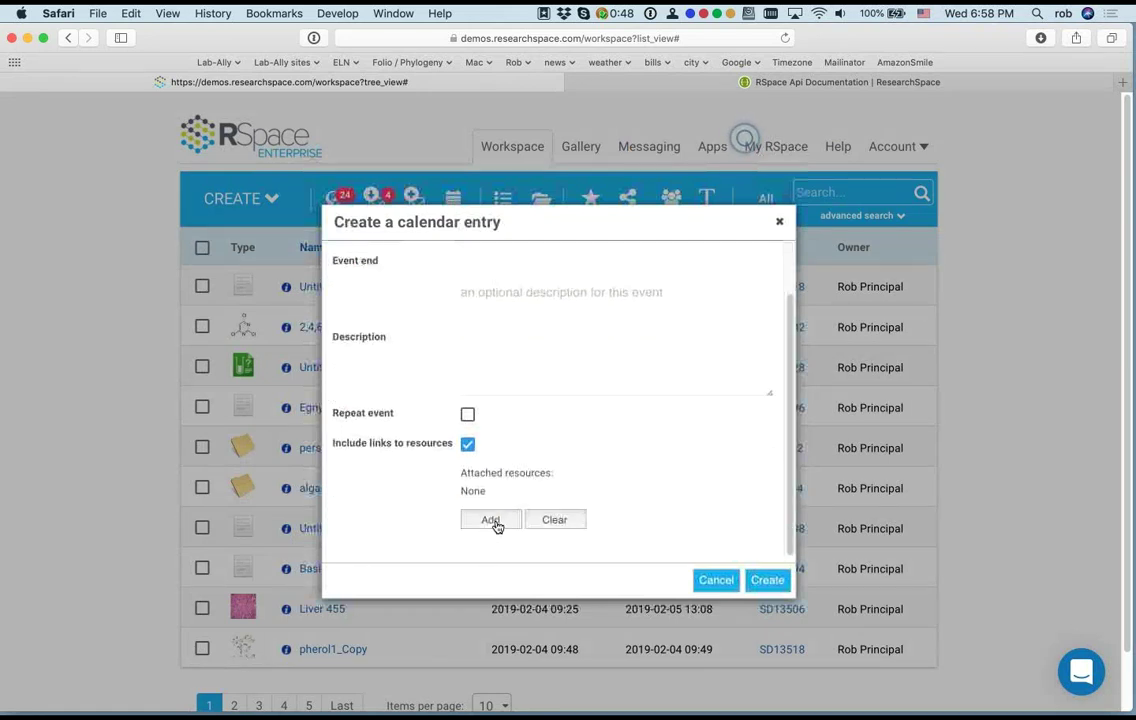
click(491, 520)
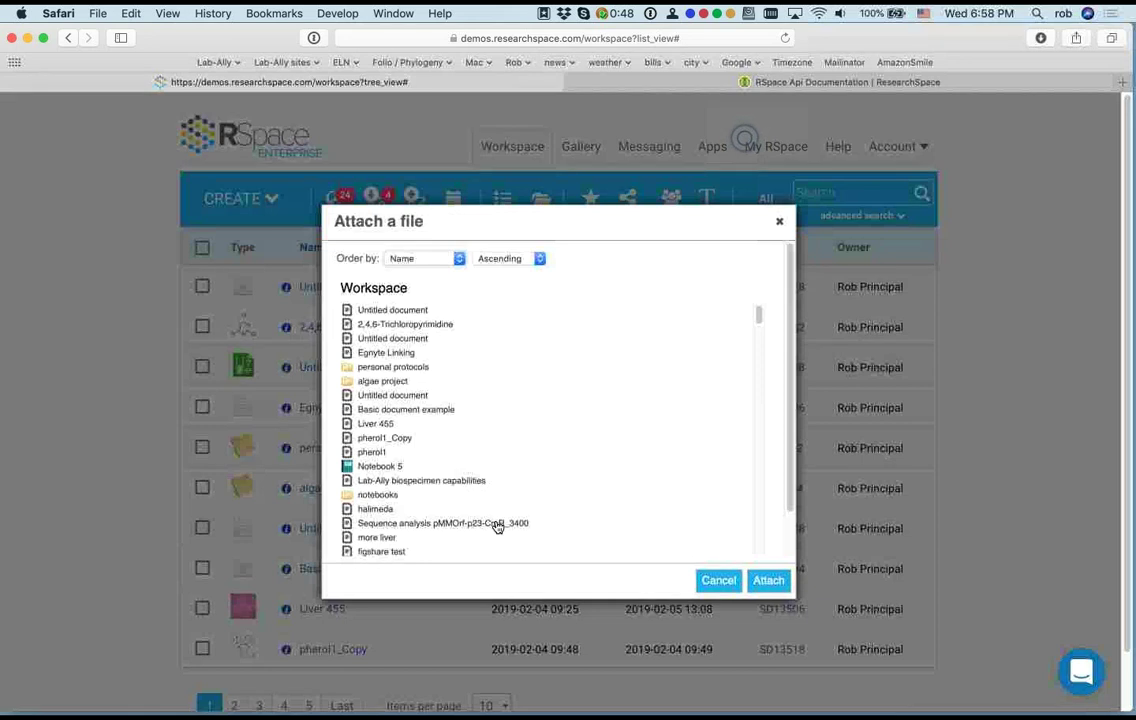
click(718, 580)
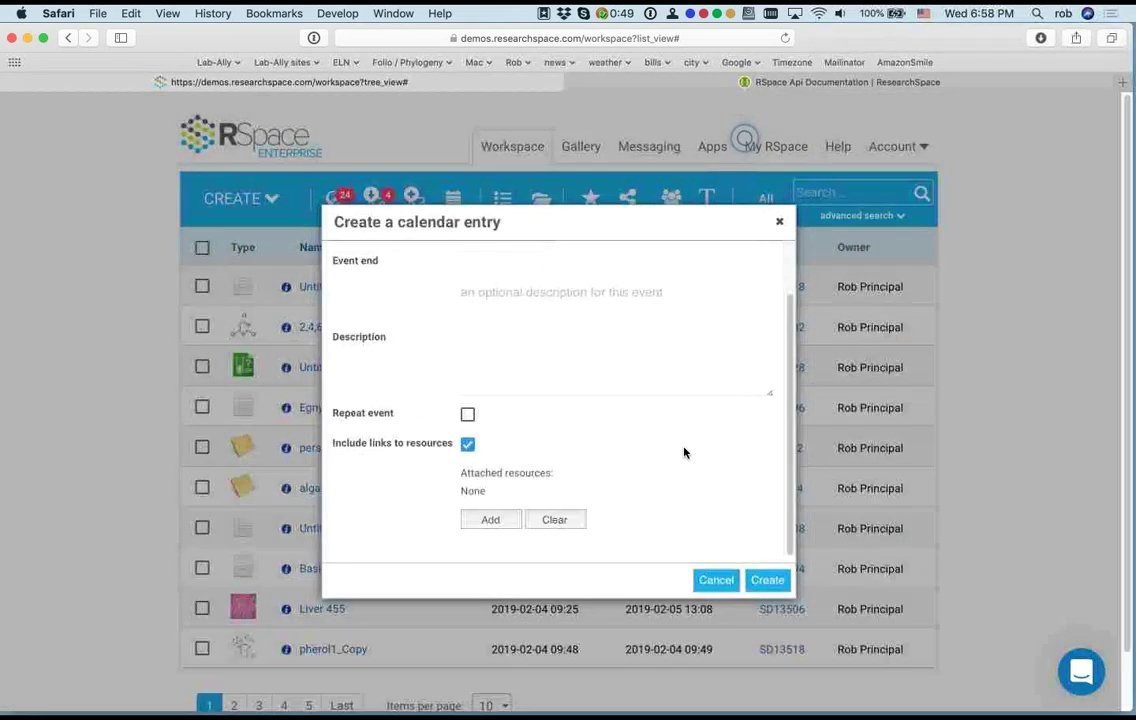
click(779, 222)
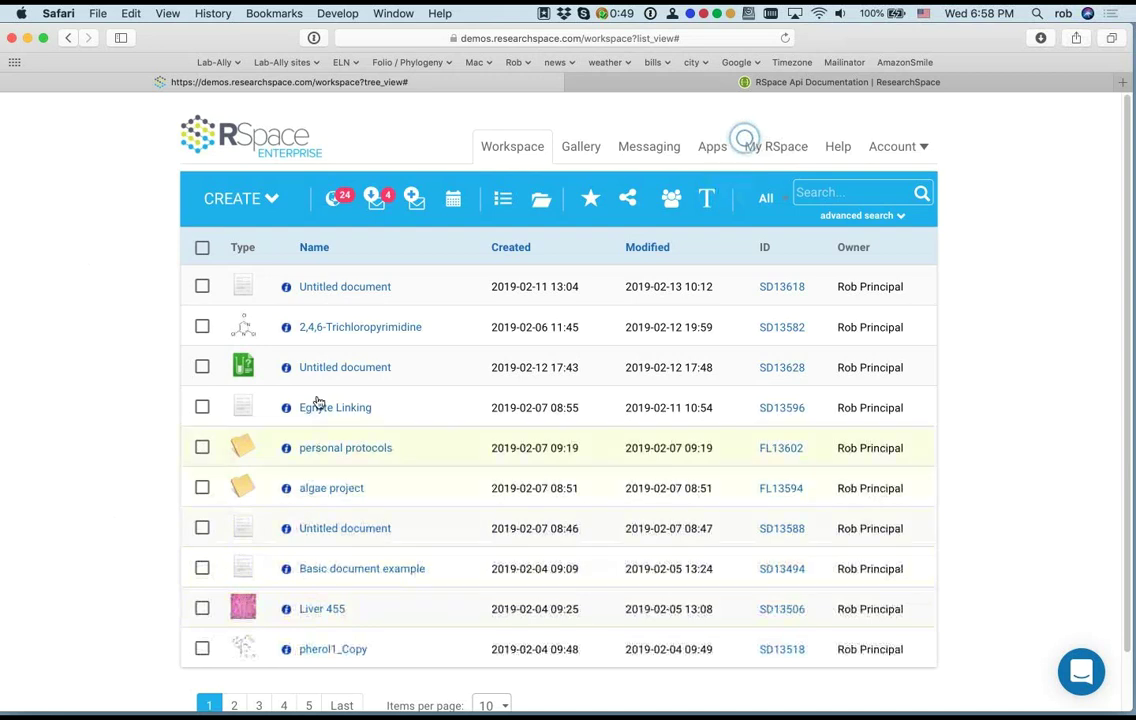
Step: View the algae project folder, return Home, and list the Workspace documents together without their folders
click(327, 489)
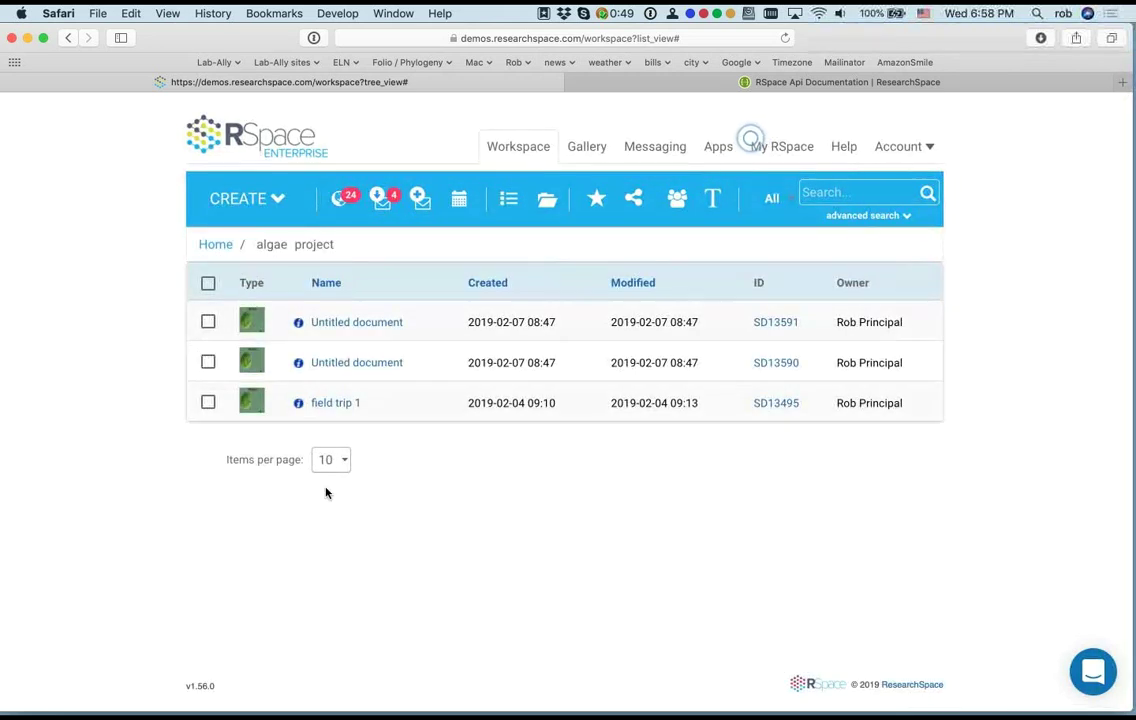
click(219, 247)
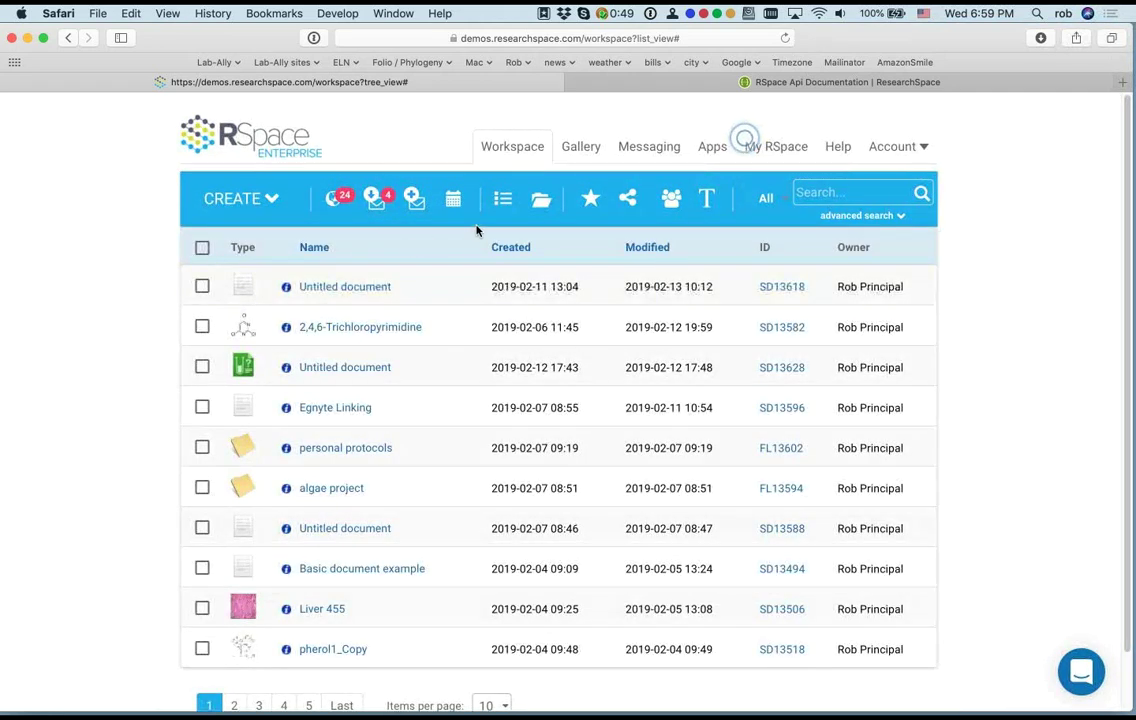
click(510, 201)
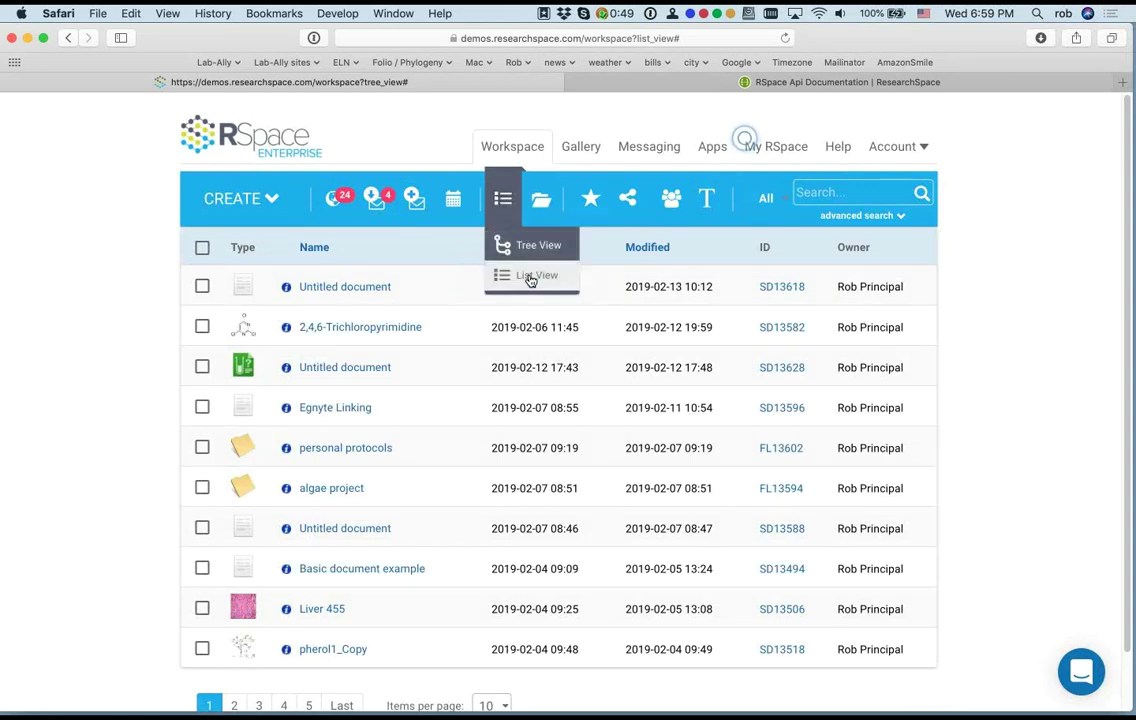
click(541, 198)
click(556, 297)
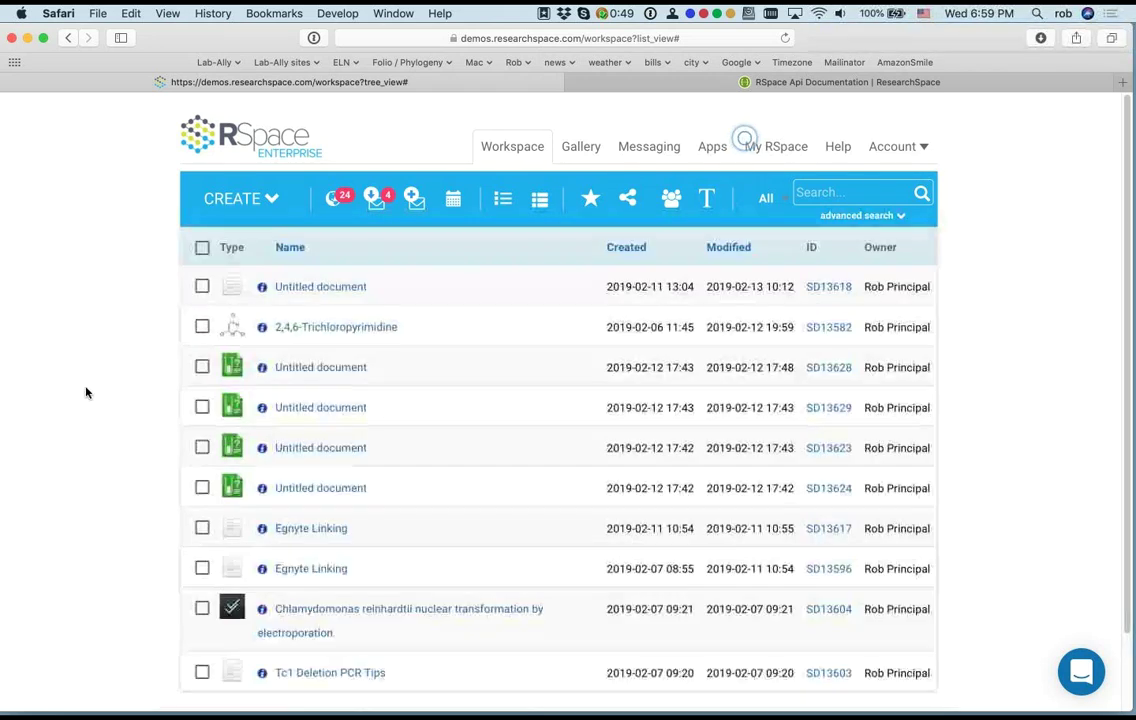
scroll(86, 393, down, 1)
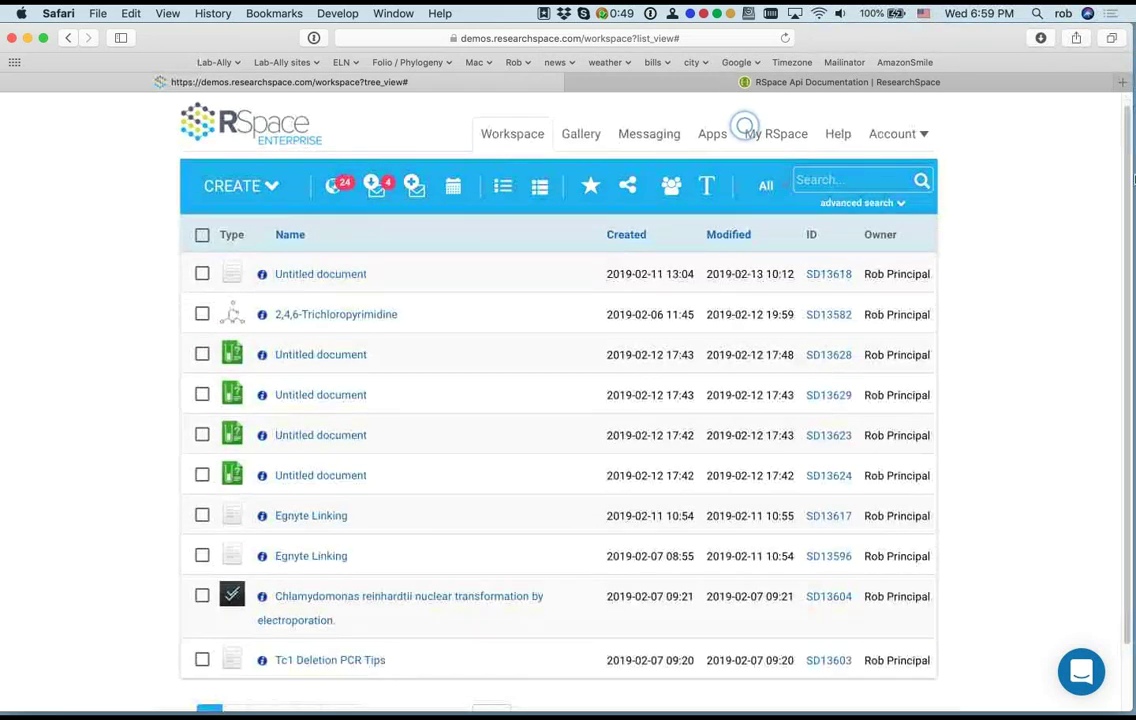
Step: Switch to Finder, list the Recents, select a screenshot and cerf.1733.pdf to view their file locations, and close the window
mouse_move(1112, 40)
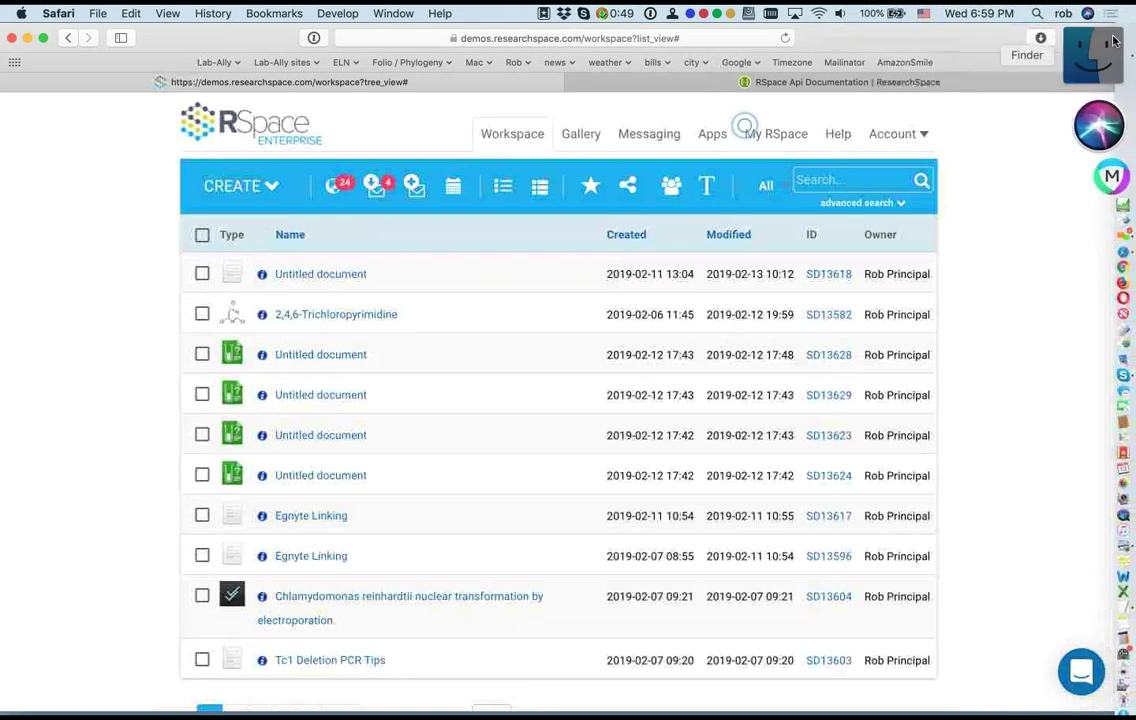
click(1110, 45)
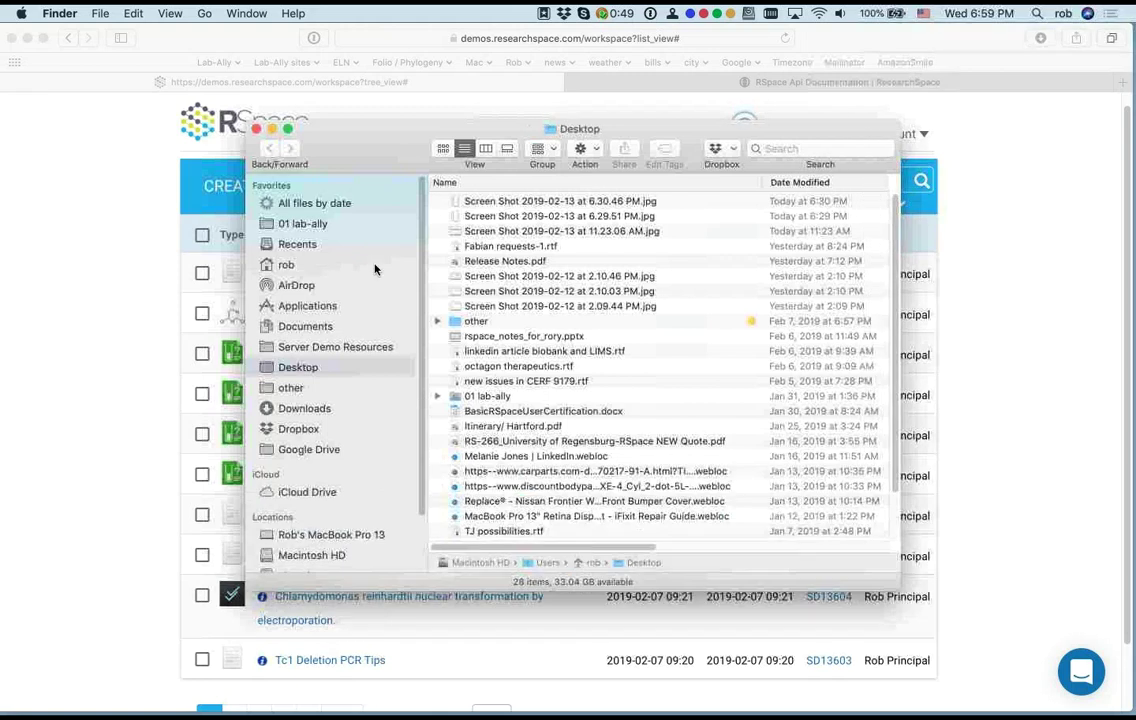
click(297, 246)
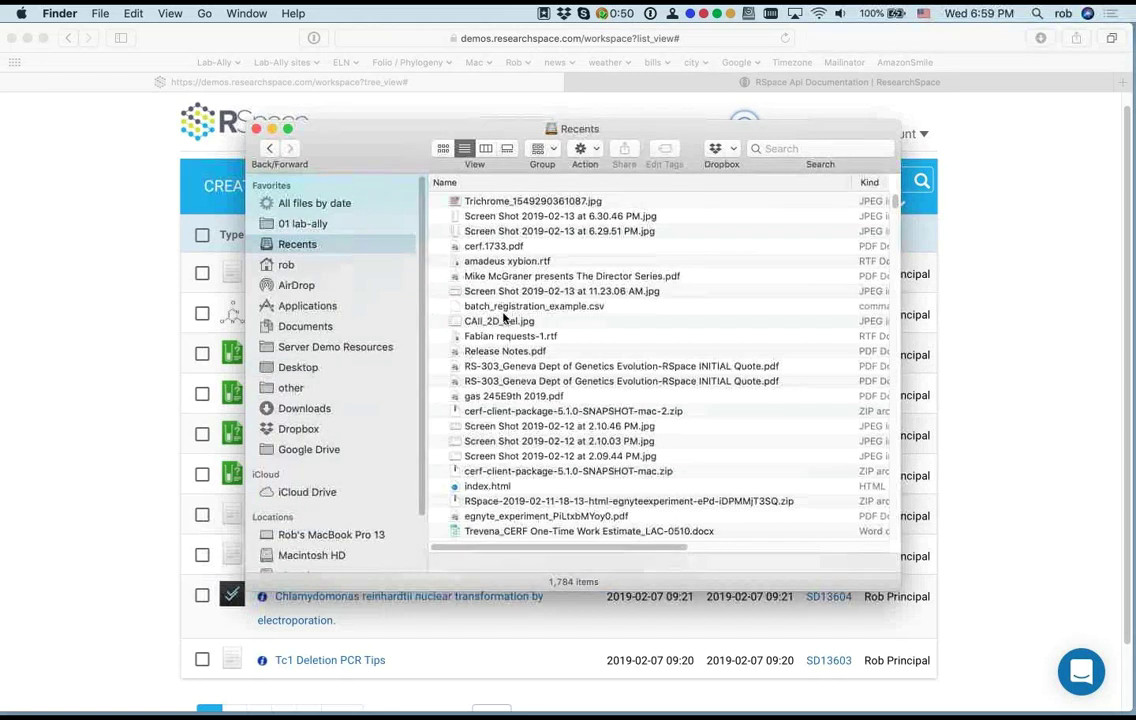
click(506, 231)
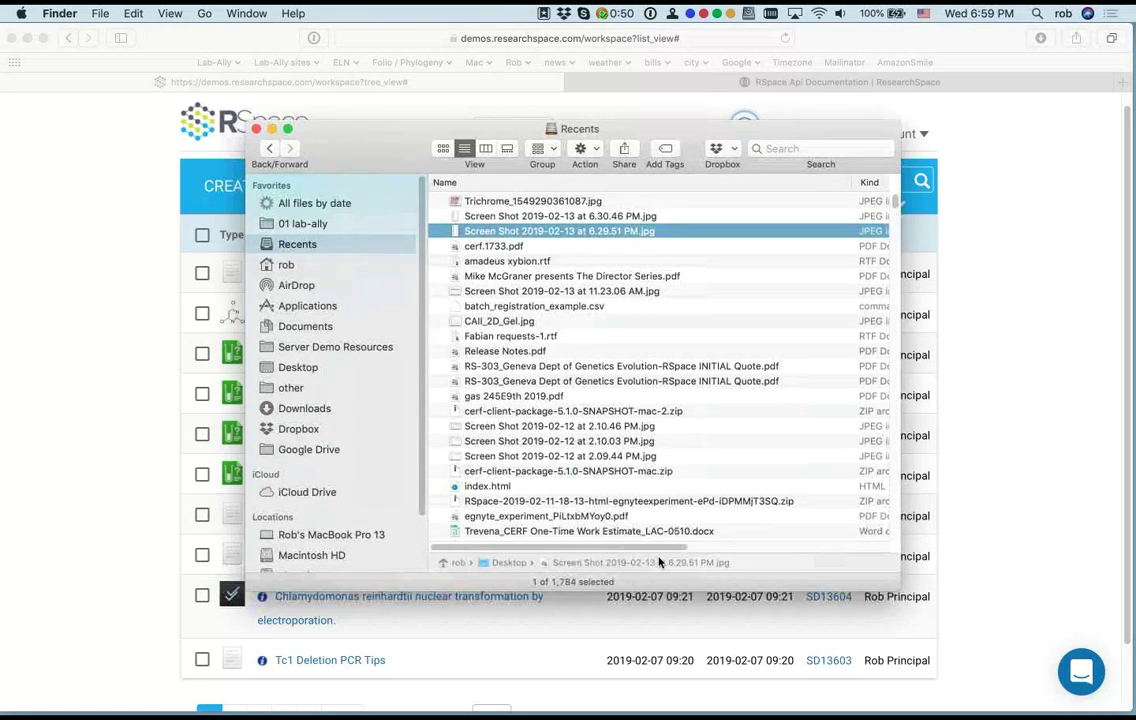
click(487, 246)
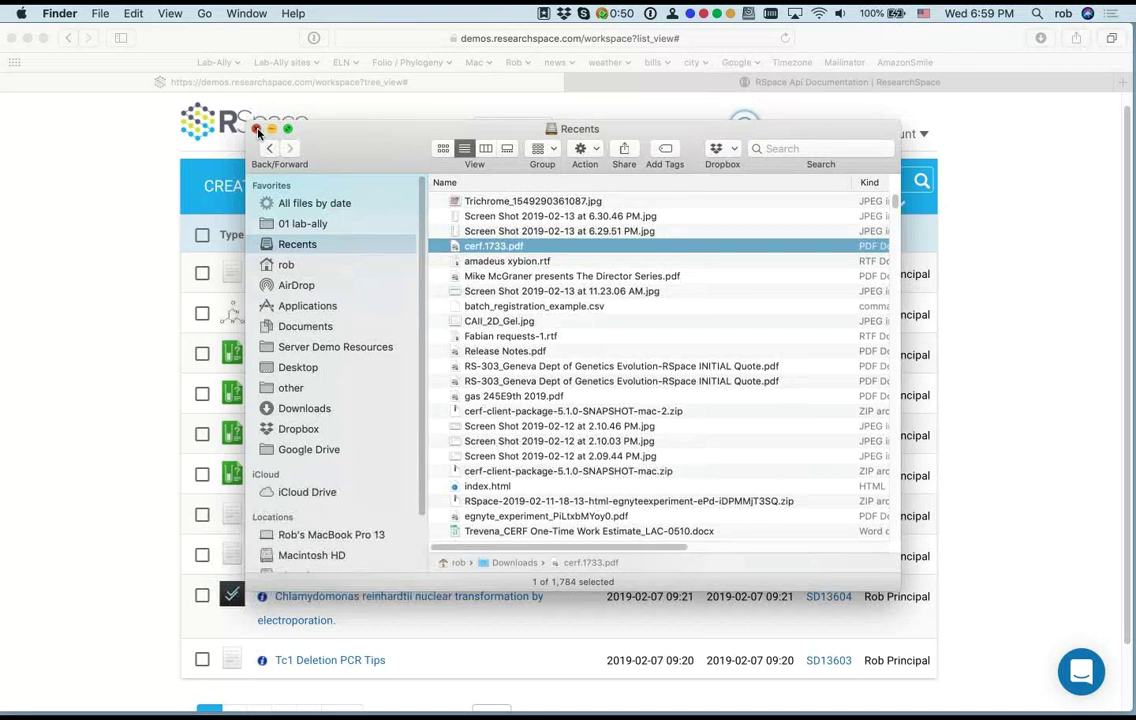
click(257, 131)
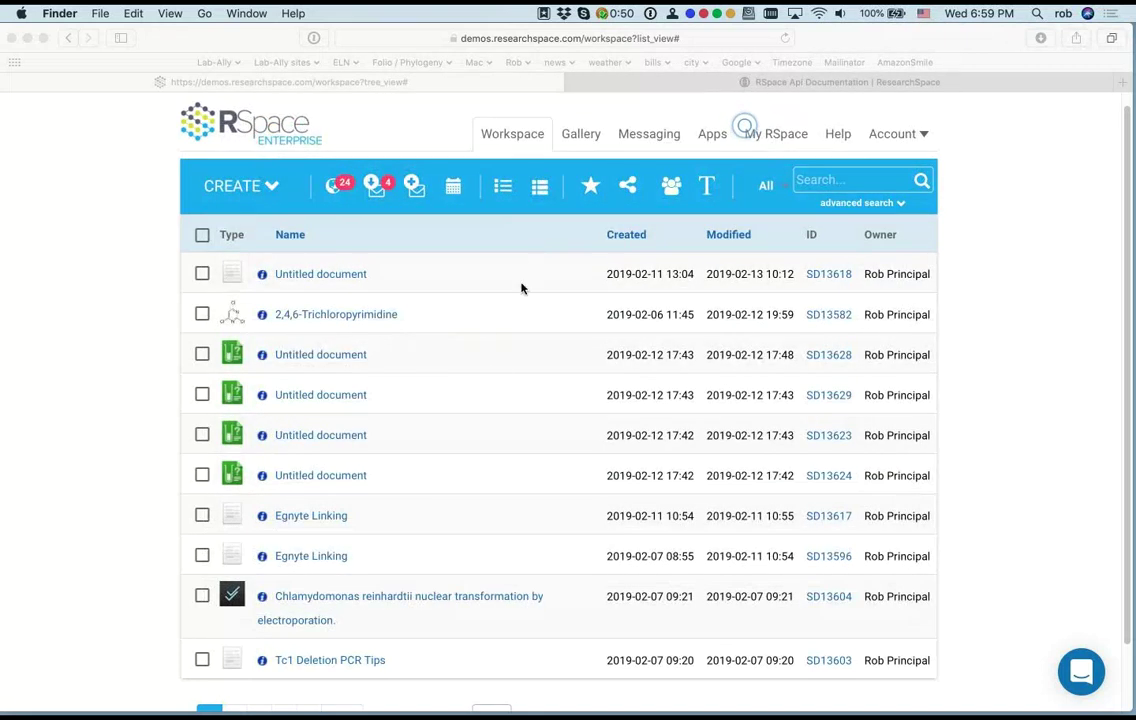
Step: Set the Workspace document list to 50 items per page
scroll(494, 375, down, 2)
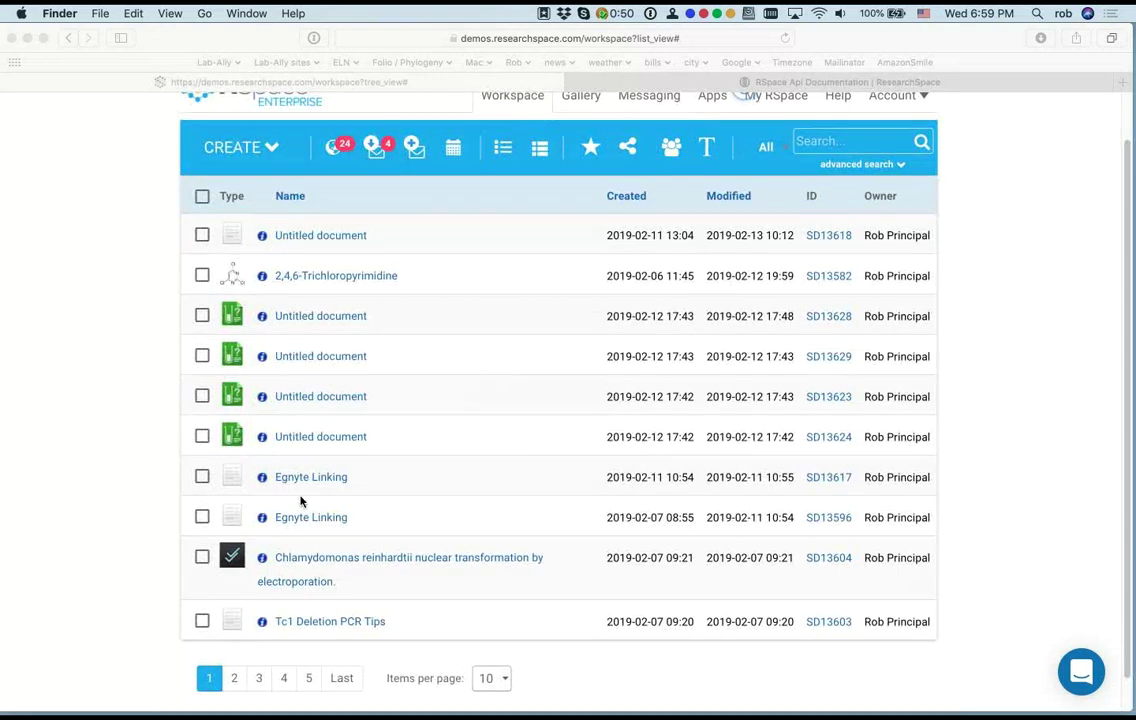
click(505, 680)
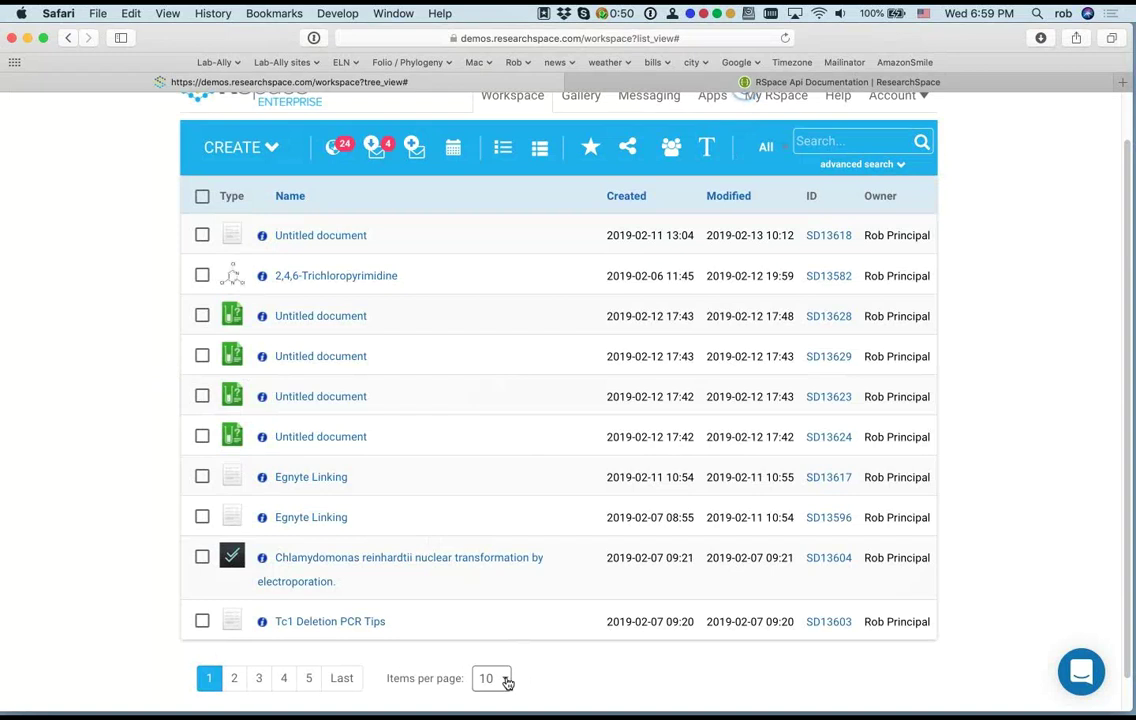
click(505, 680)
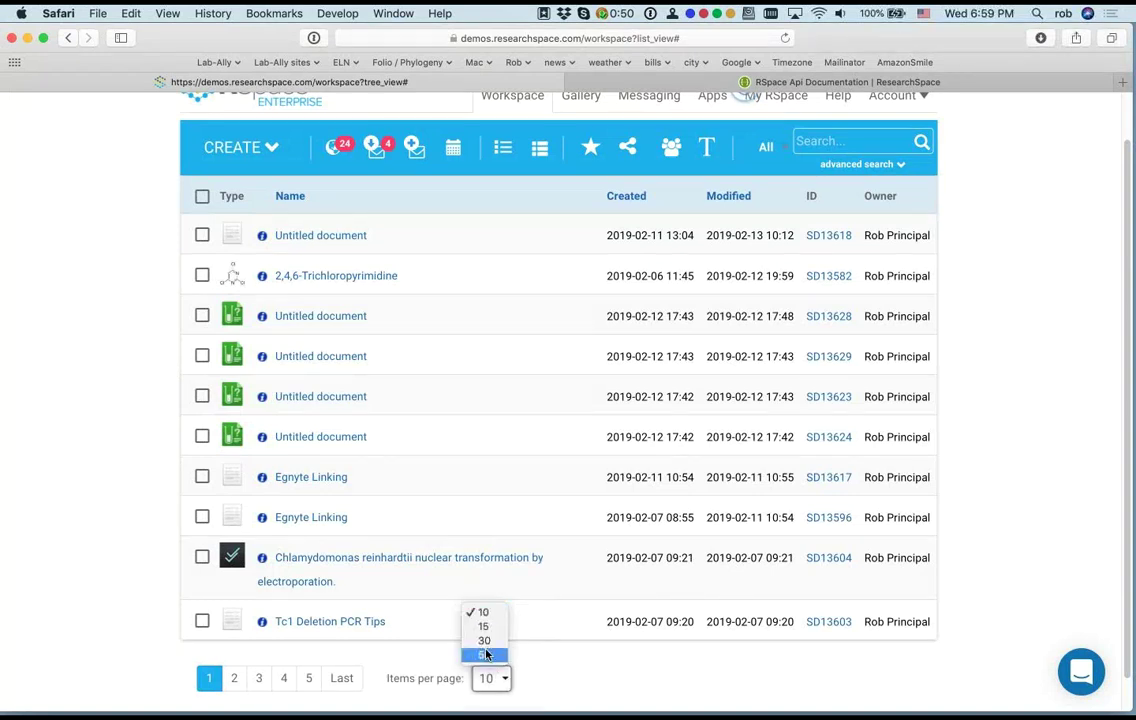
click(494, 654)
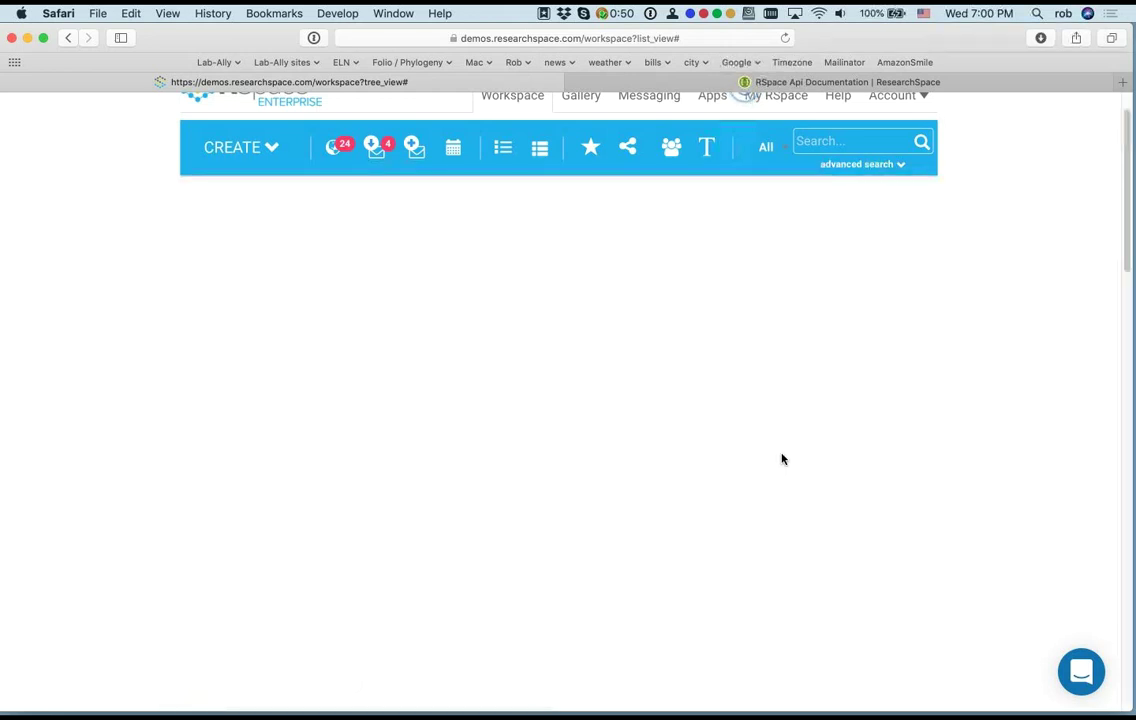
Step: Examine the owners in the combined document list, including the shared 2,4,6-Trichloropyrimidine entry, and return the Workspace to its folder view
scroll(826, 442, down, 10)
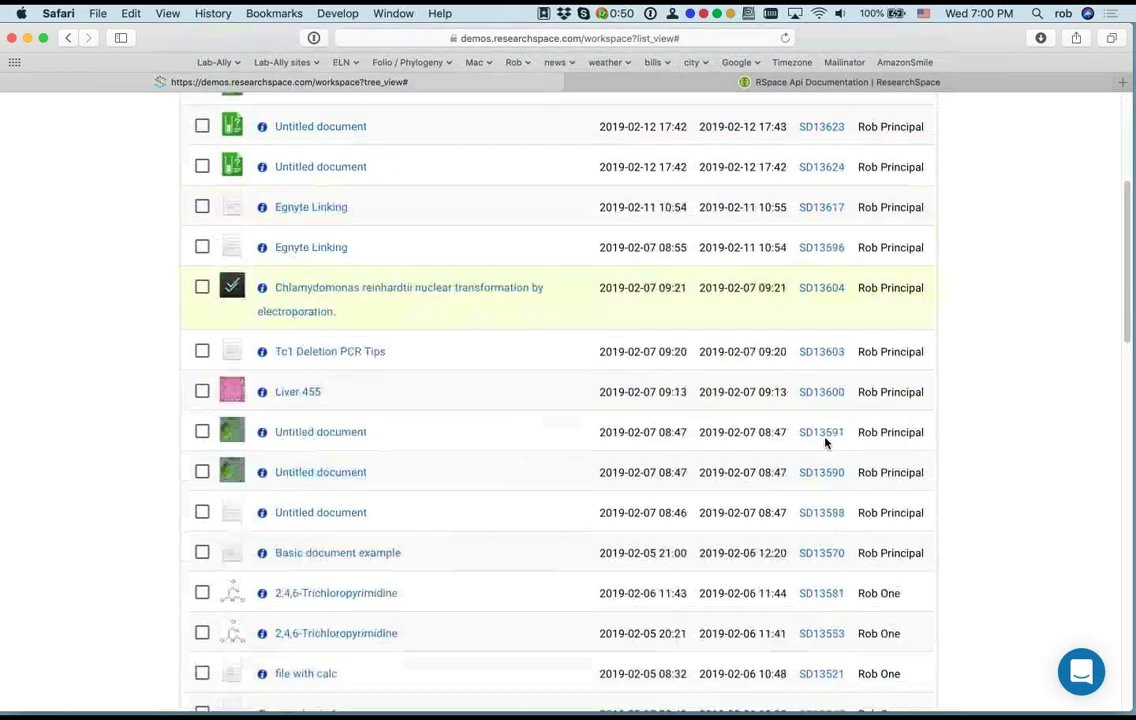
drag(918, 490, 172, 494)
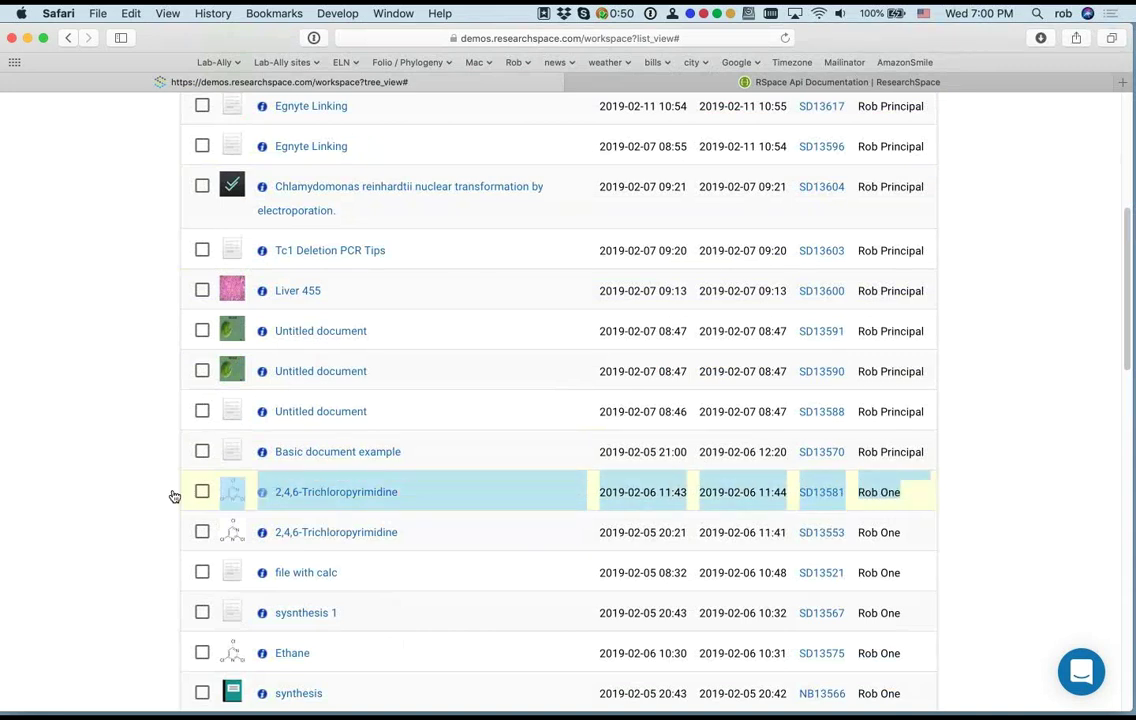
scroll(95, 478, up, 6)
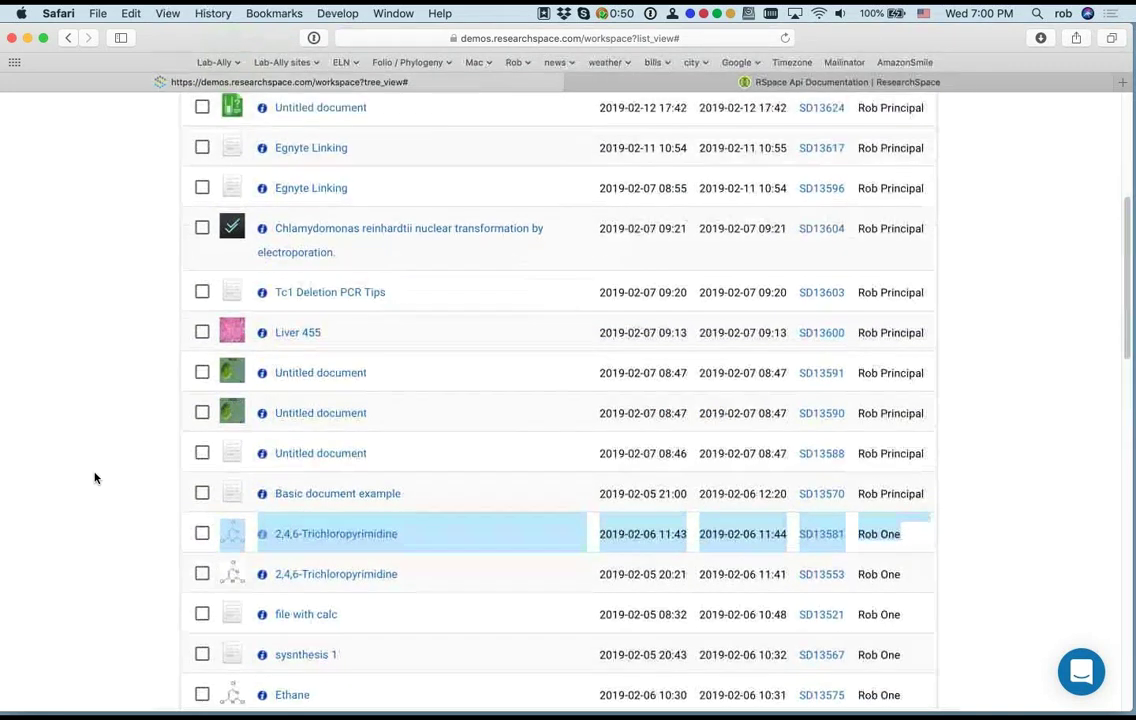
scroll(95, 478, up, 3)
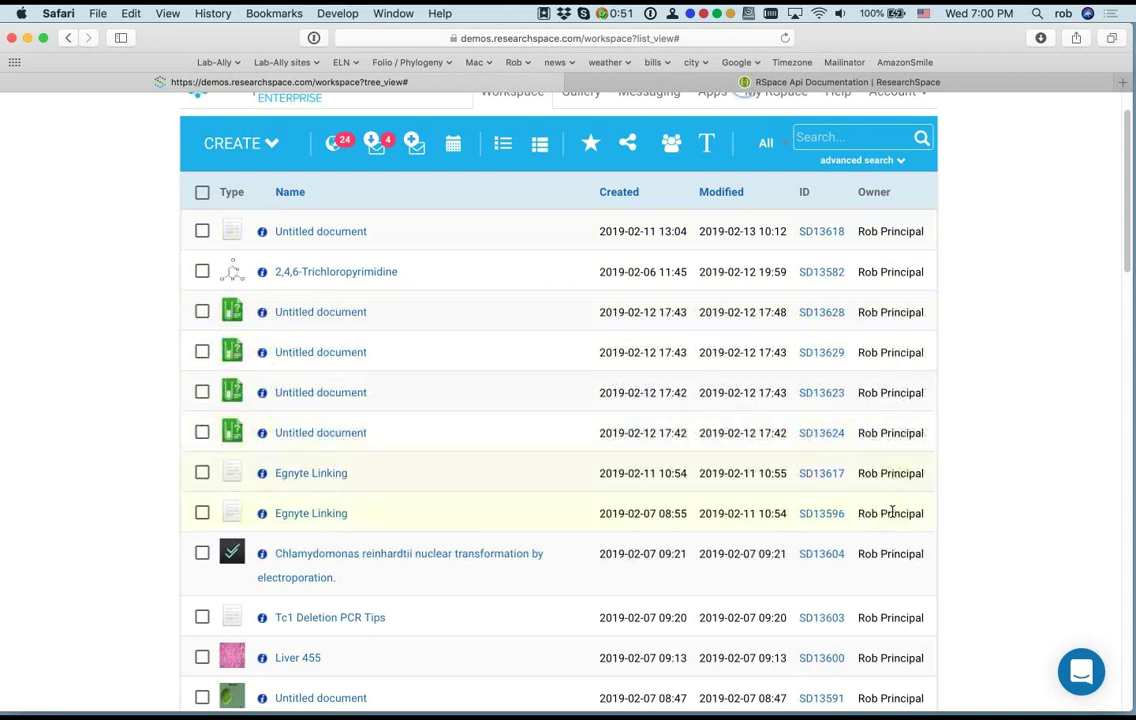
drag(891, 618, 924, 618)
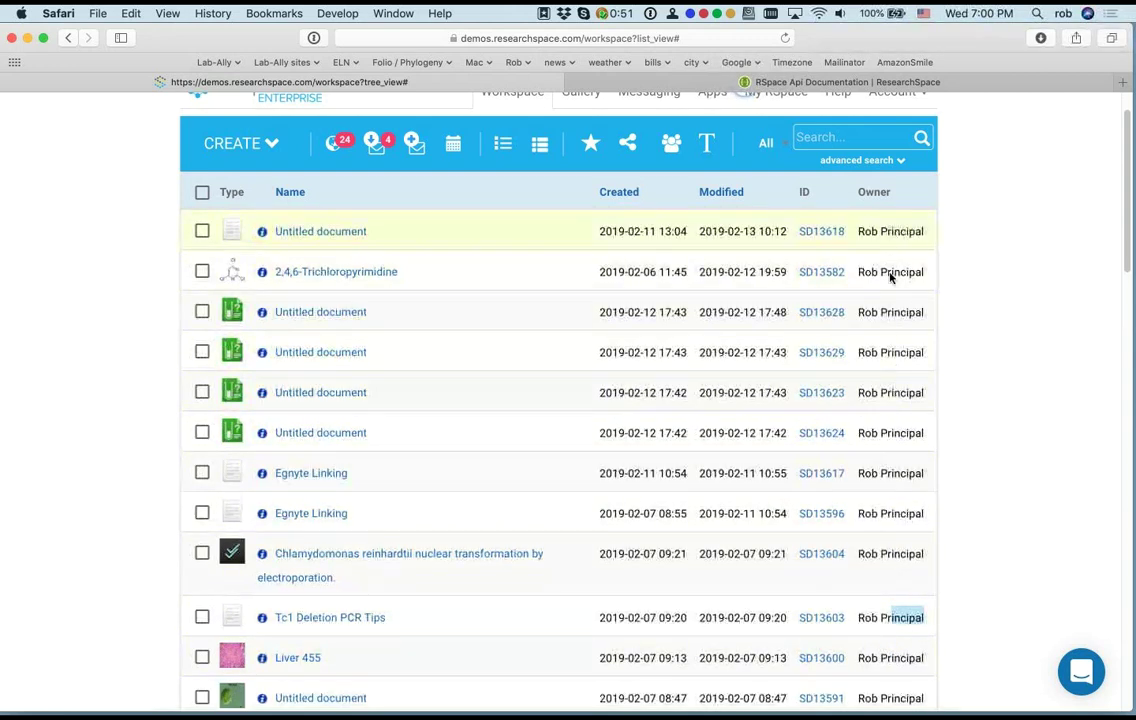
click(980, 467)
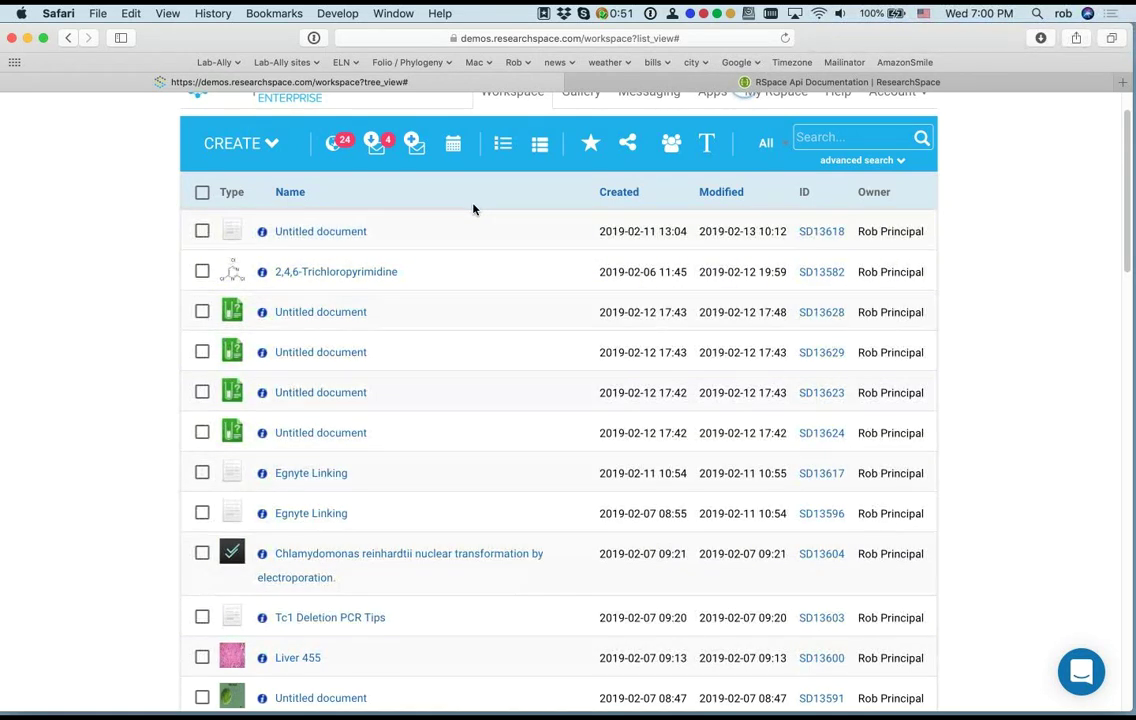
click(543, 148)
click(550, 213)
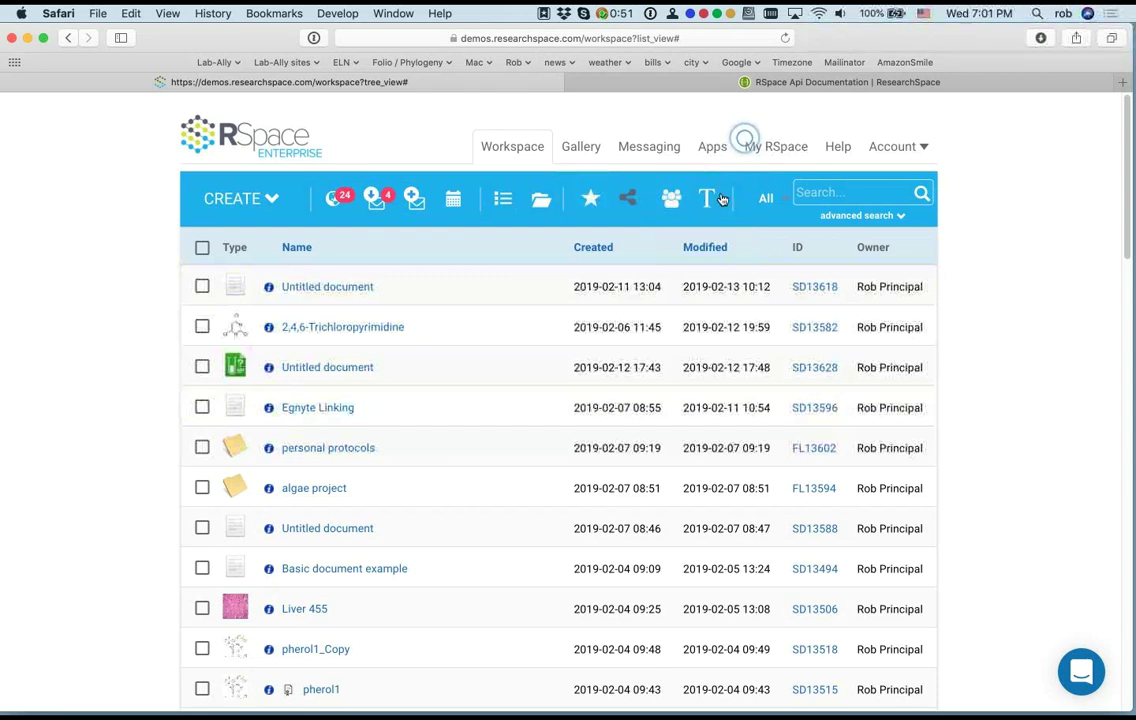
Step: Add the first Untitled document to Favorites, and remove it again from within the favorites list
click(591, 200)
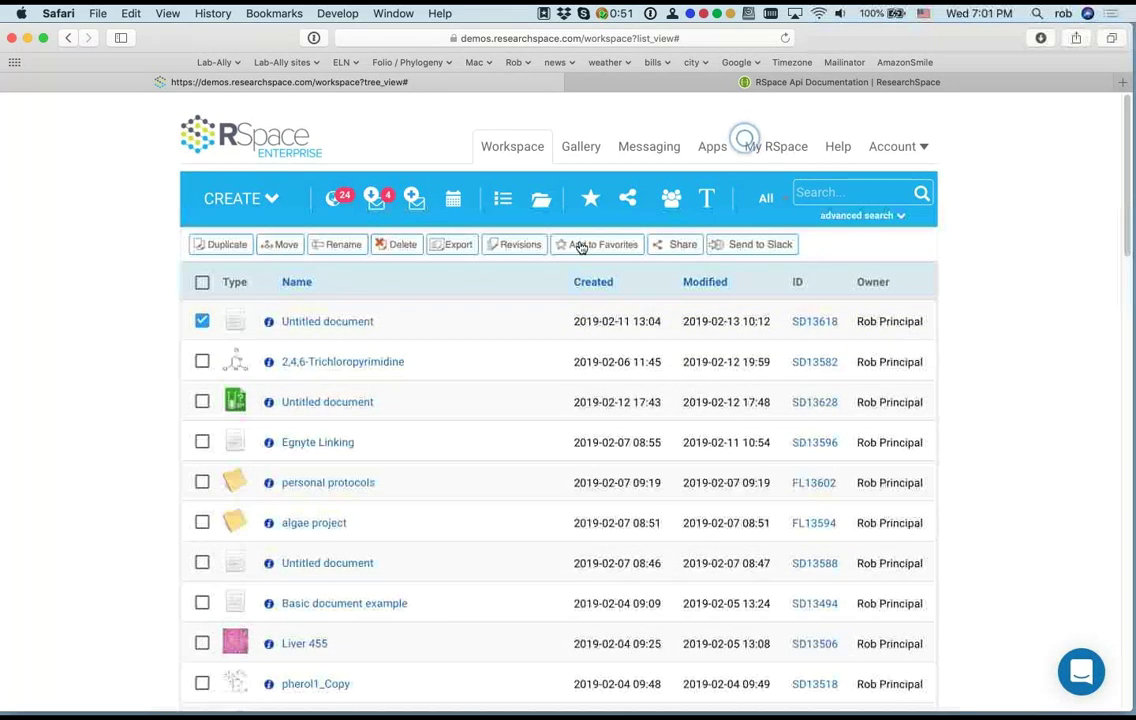
click(601, 246)
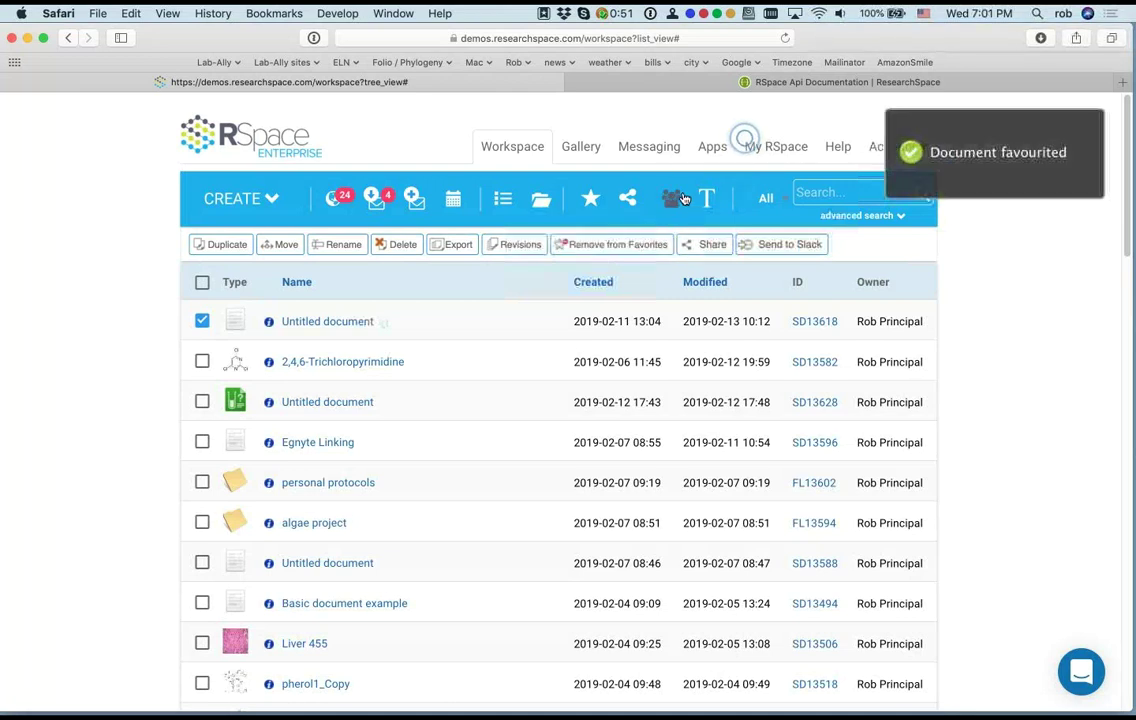
click(598, 202)
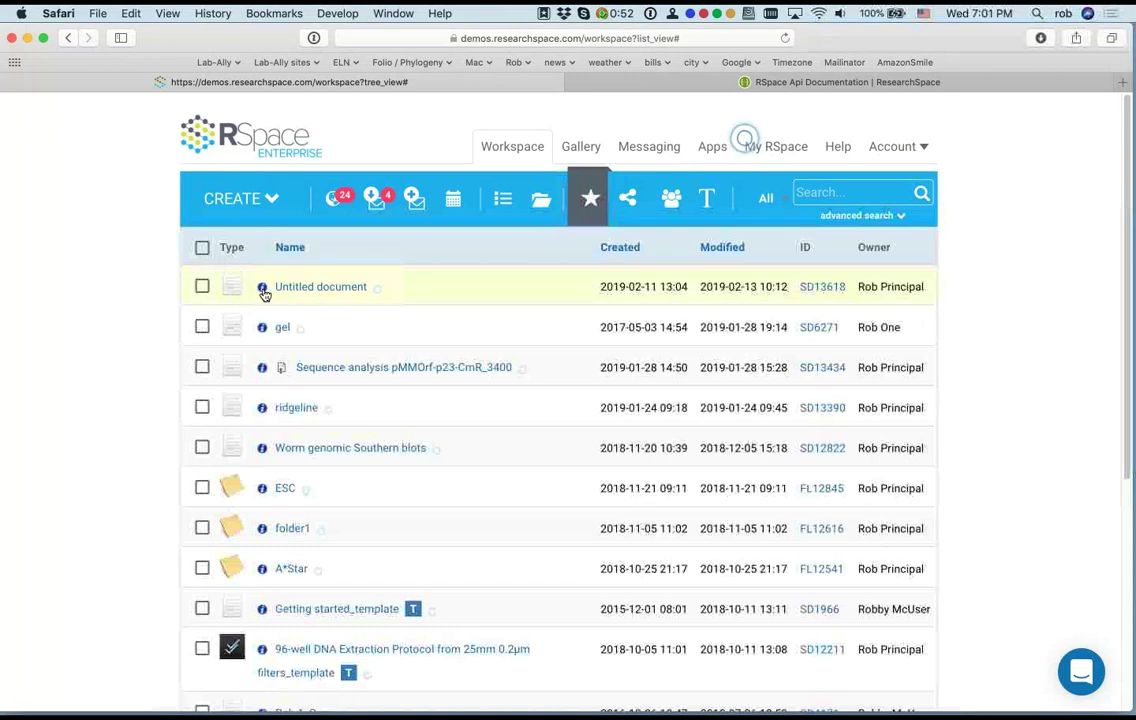
click(202, 287)
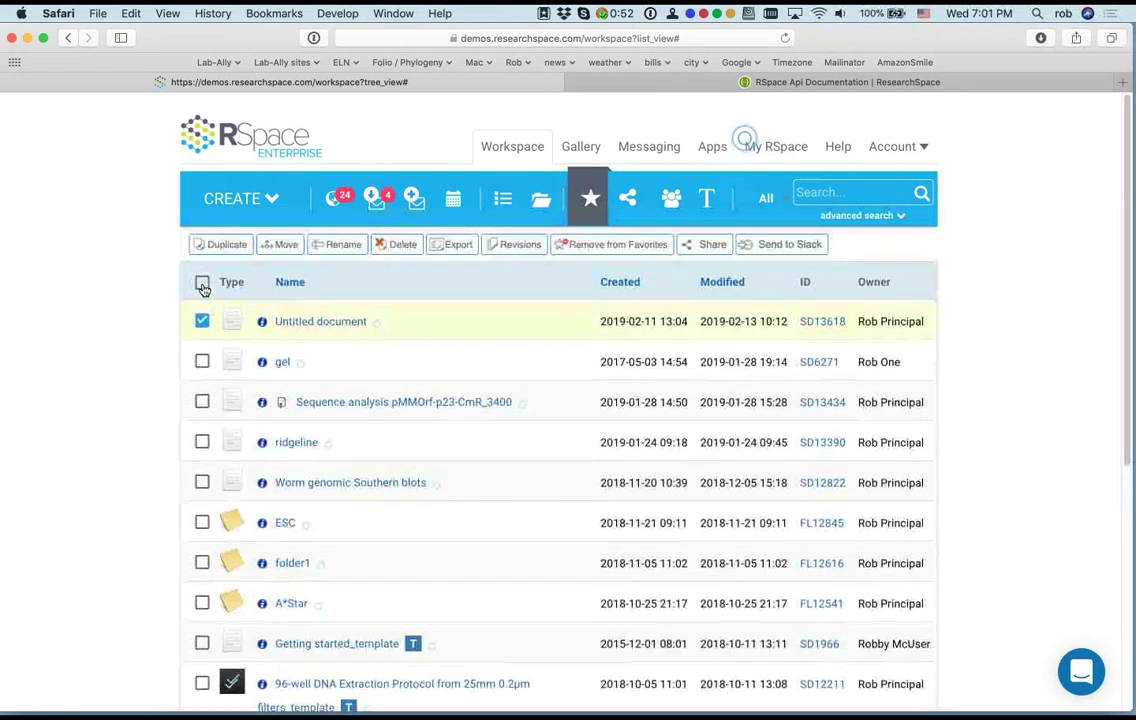
click(610, 247)
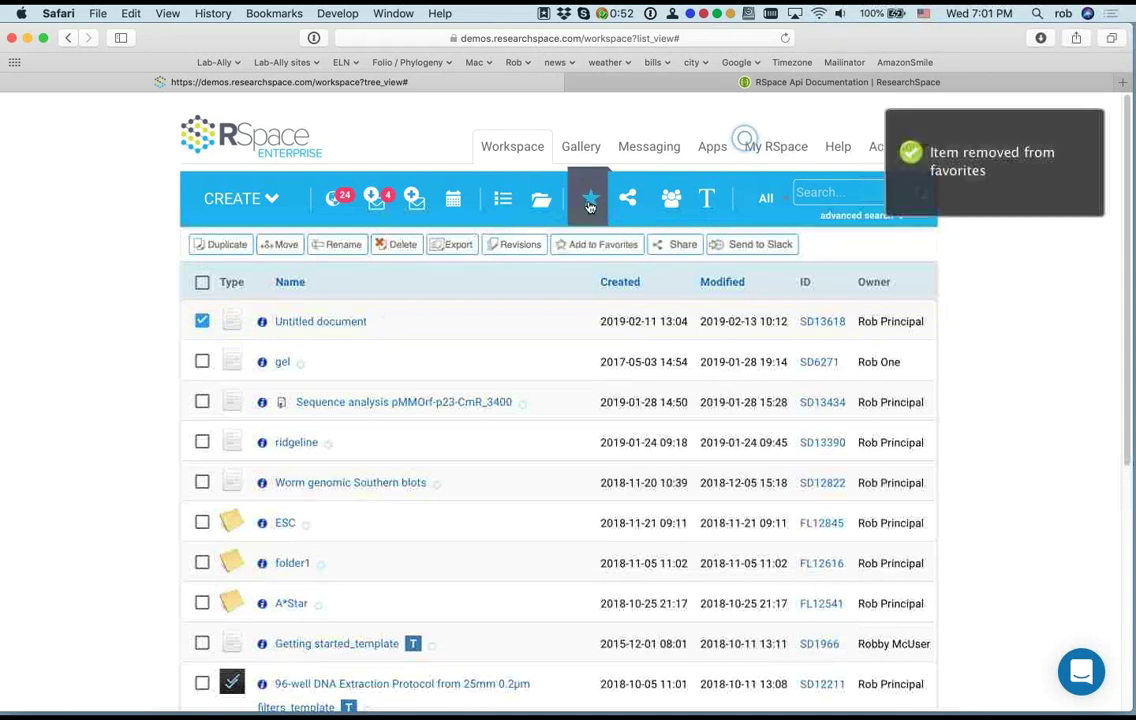
Step: Add the rspace document from the shared list to Favorites, and view the combined favorites and shared filters before clearing them
click(626, 199)
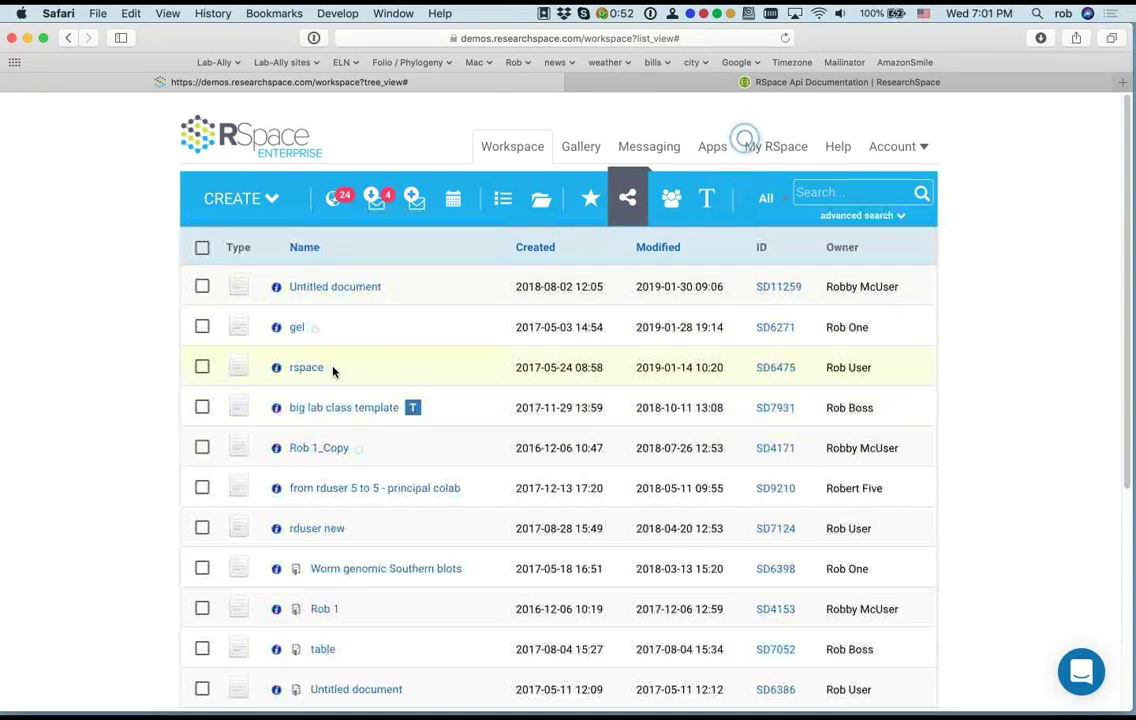
click(202, 367)
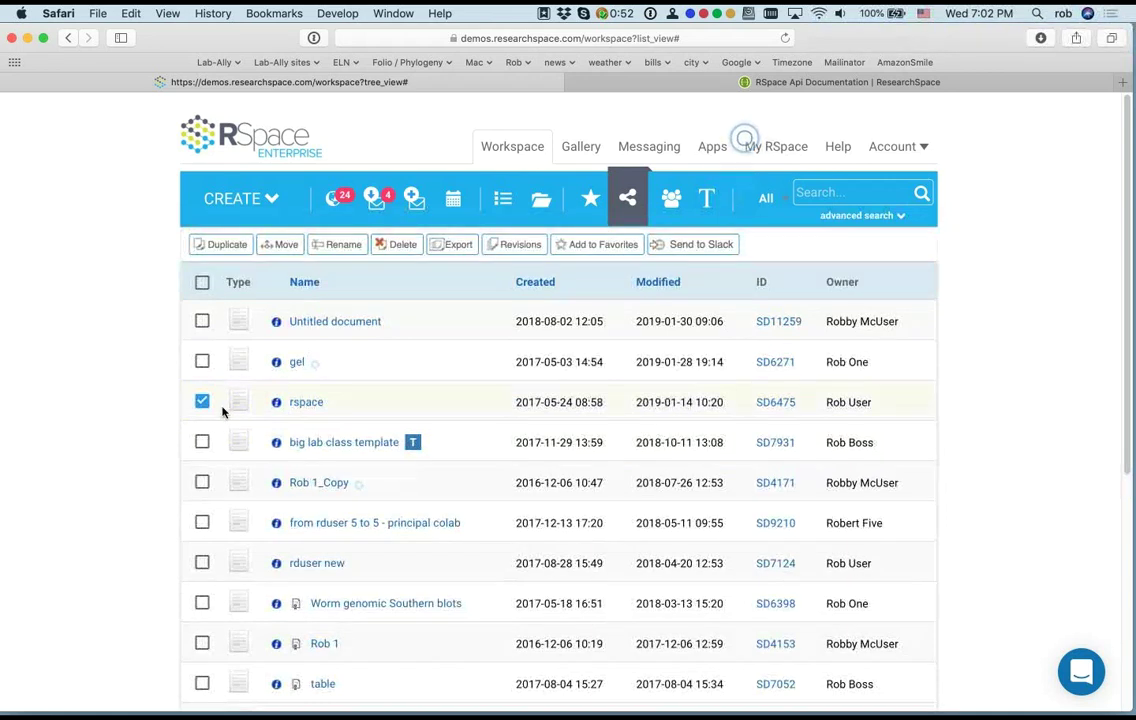
click(591, 247)
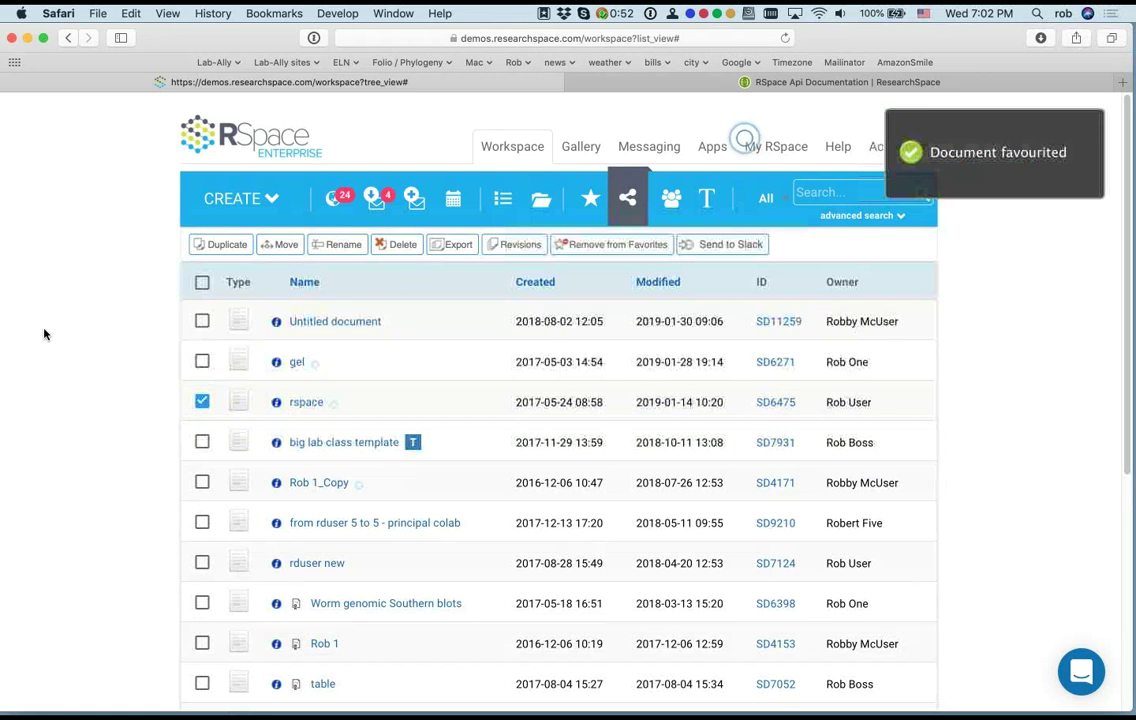
click(590, 200)
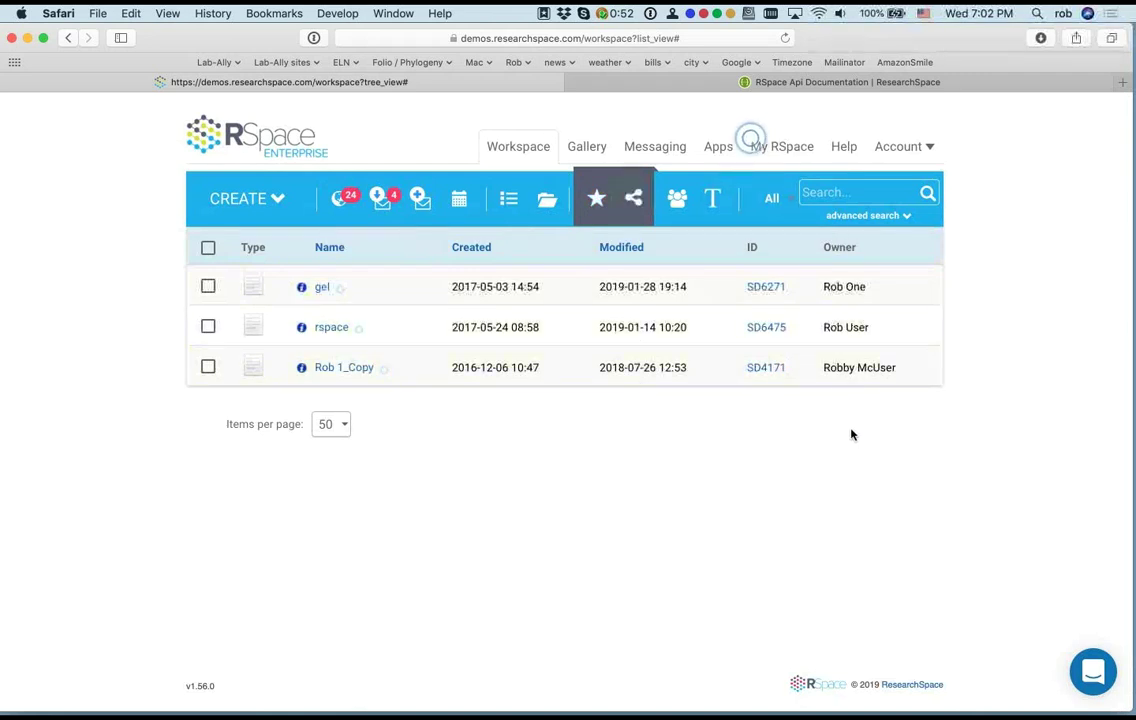
click(640, 207)
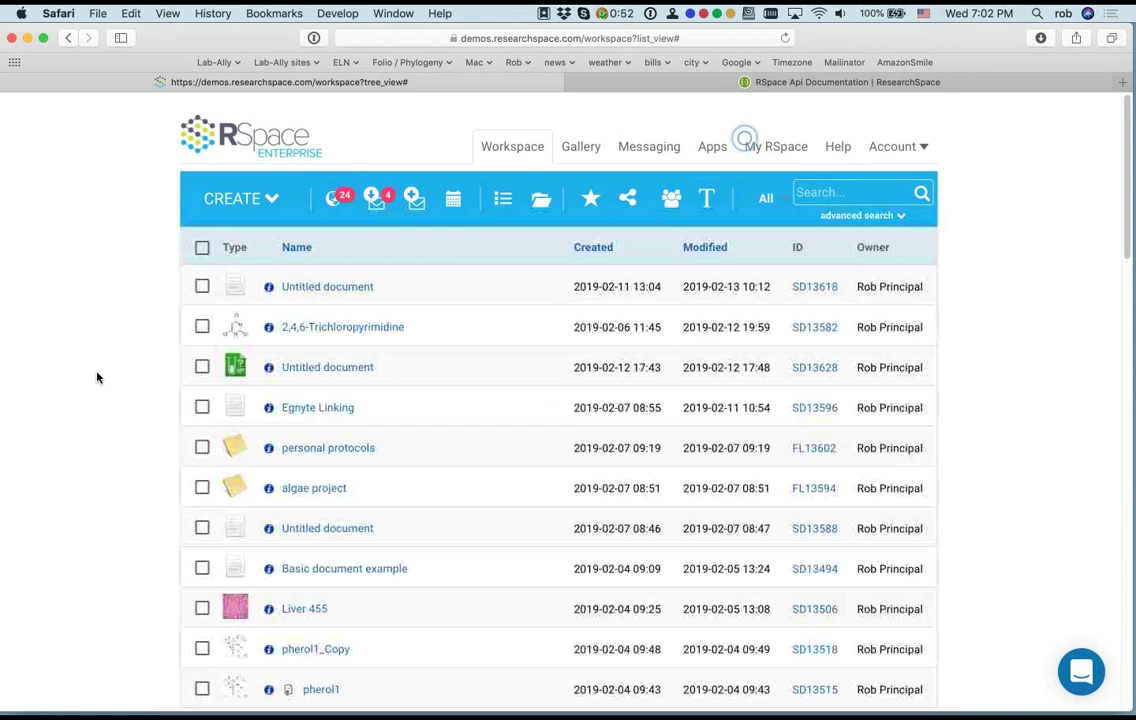
Step: Search the Workspace for DNA across all fields
click(828, 193)
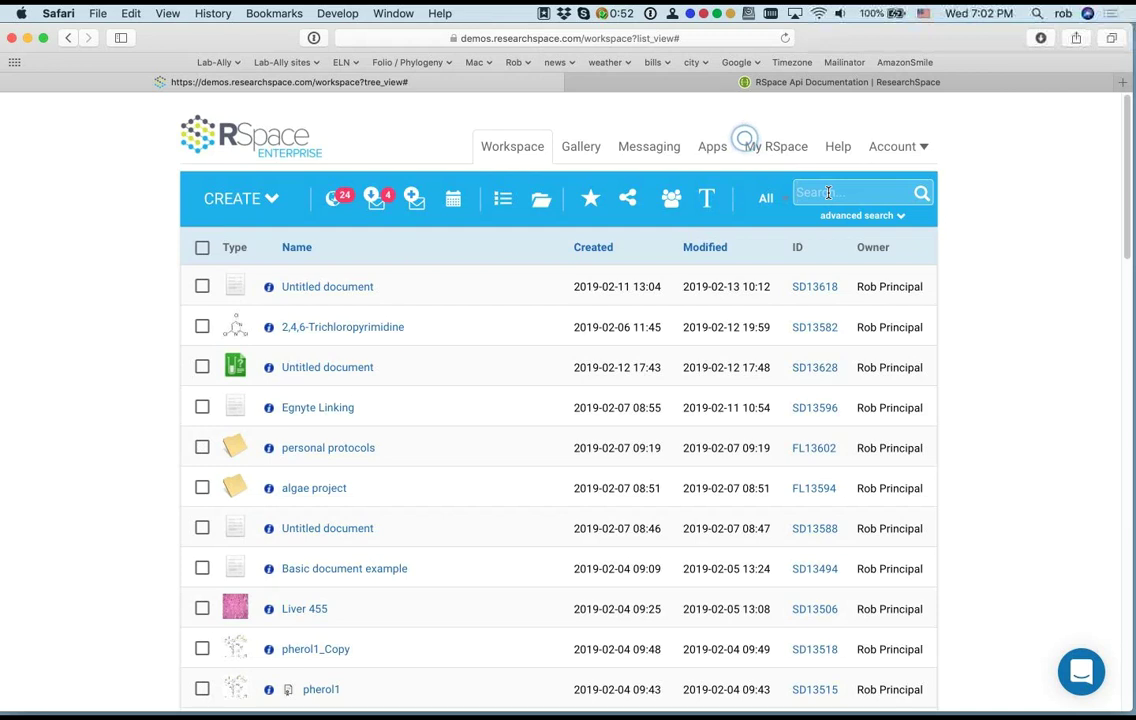
text(DNA)
key(Return)
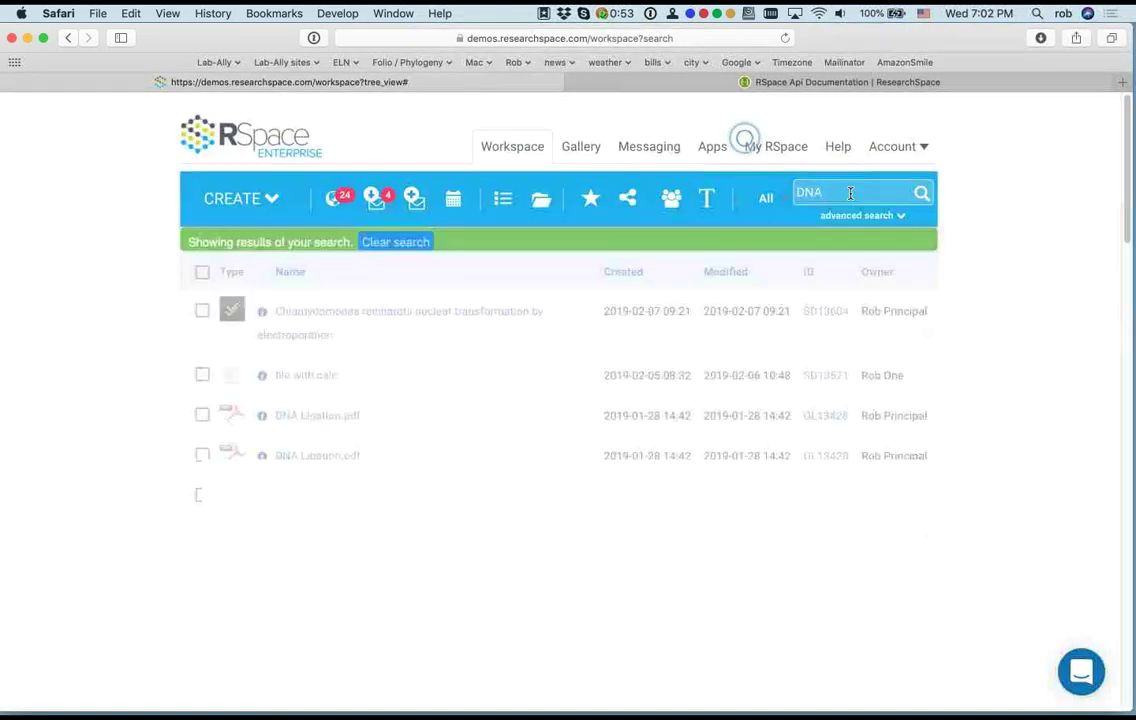
Step: Restrict the search to Name, search for DNA again, and look through the matching documents
click(768, 201)
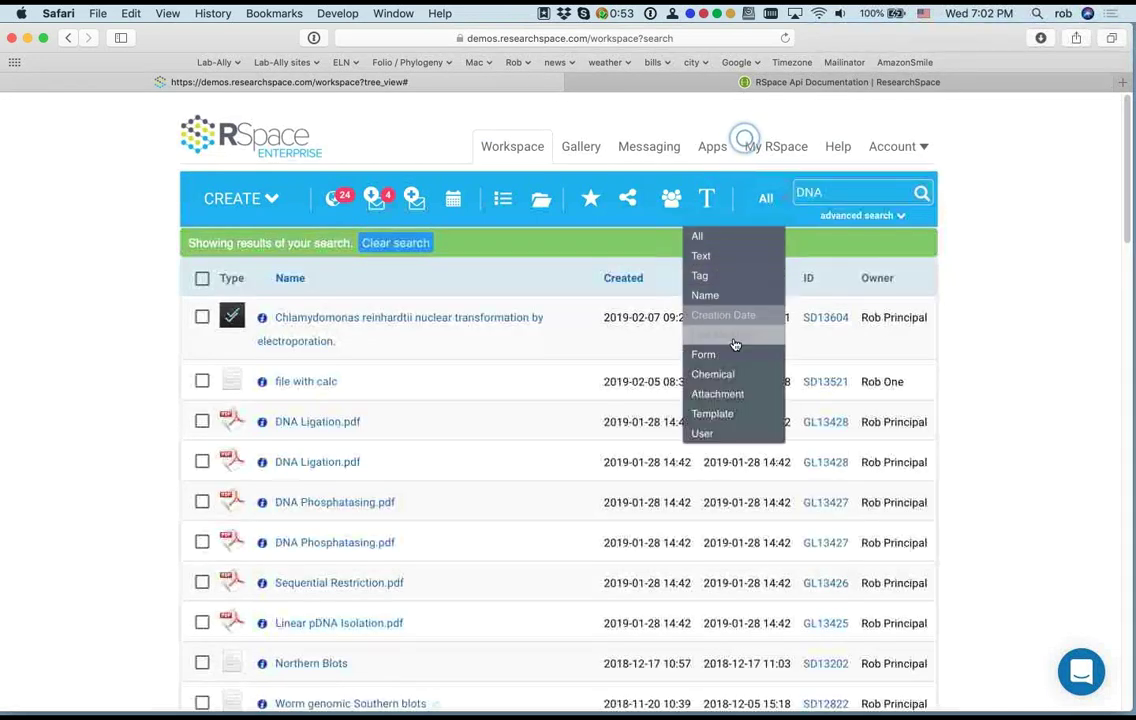
click(726, 306)
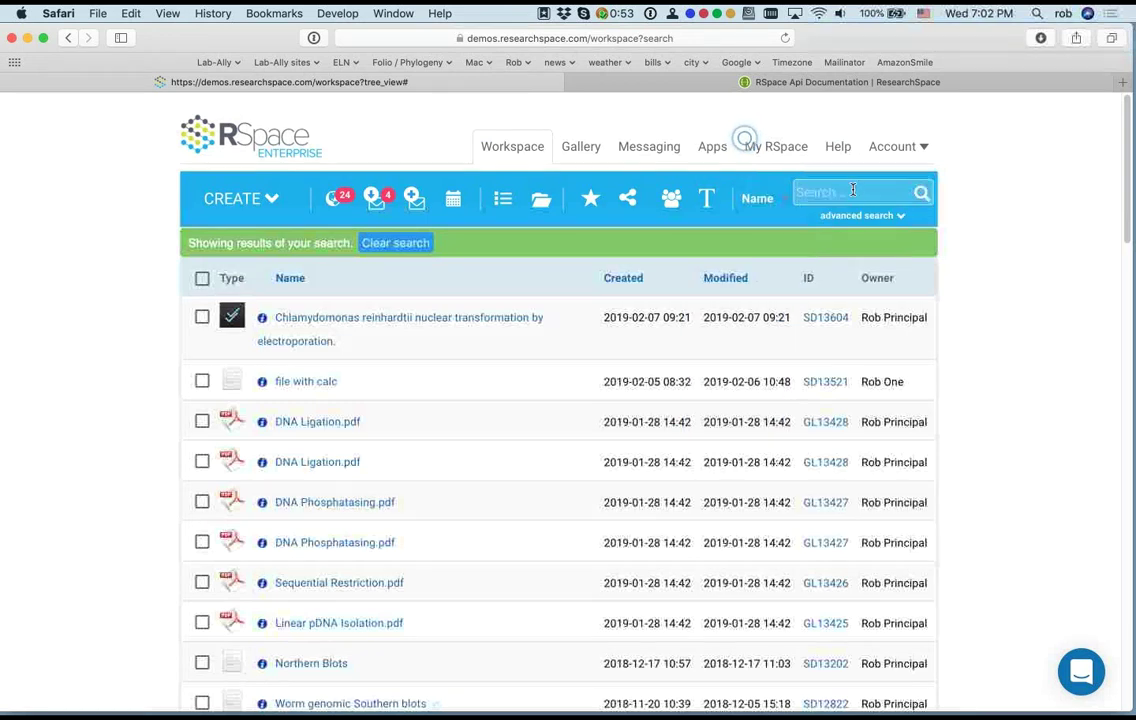
text(DNA)
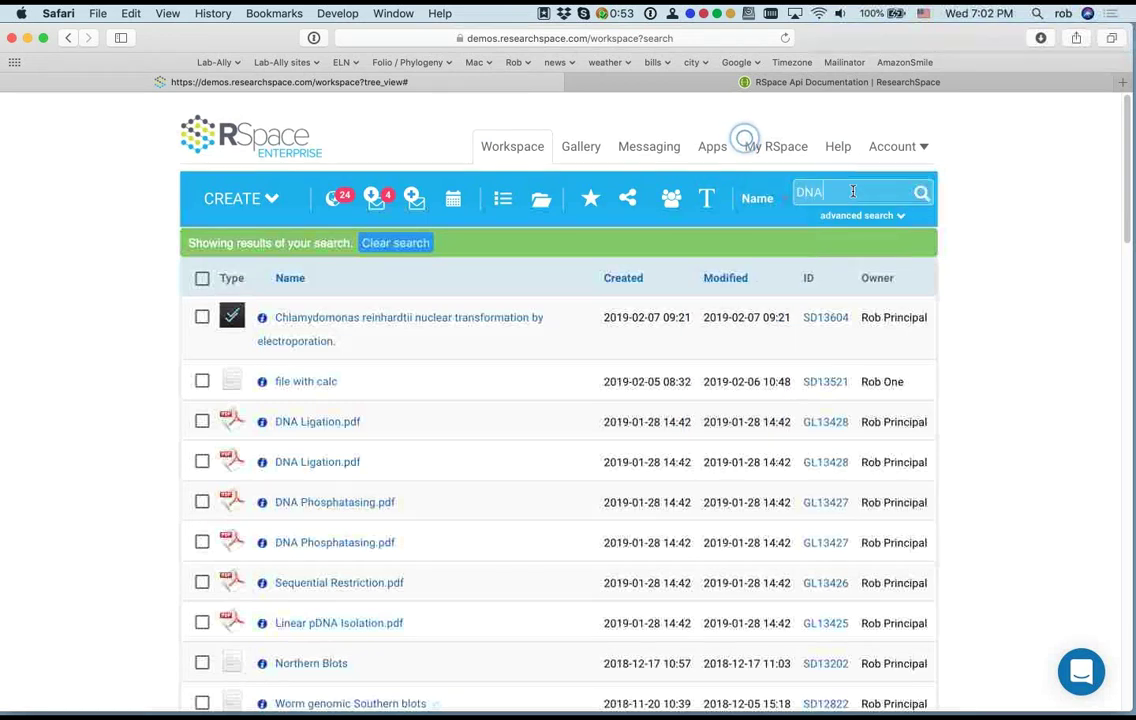
key(Return)
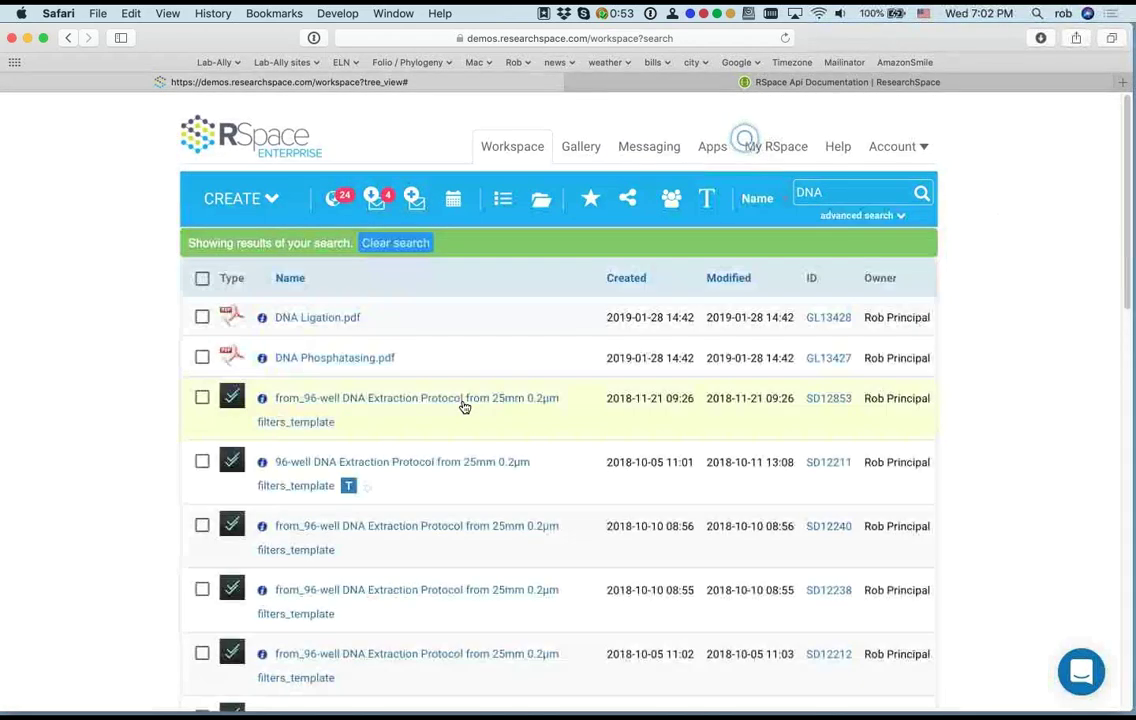
scroll(464, 406, down, 5)
scroll(463, 404, up, 5)
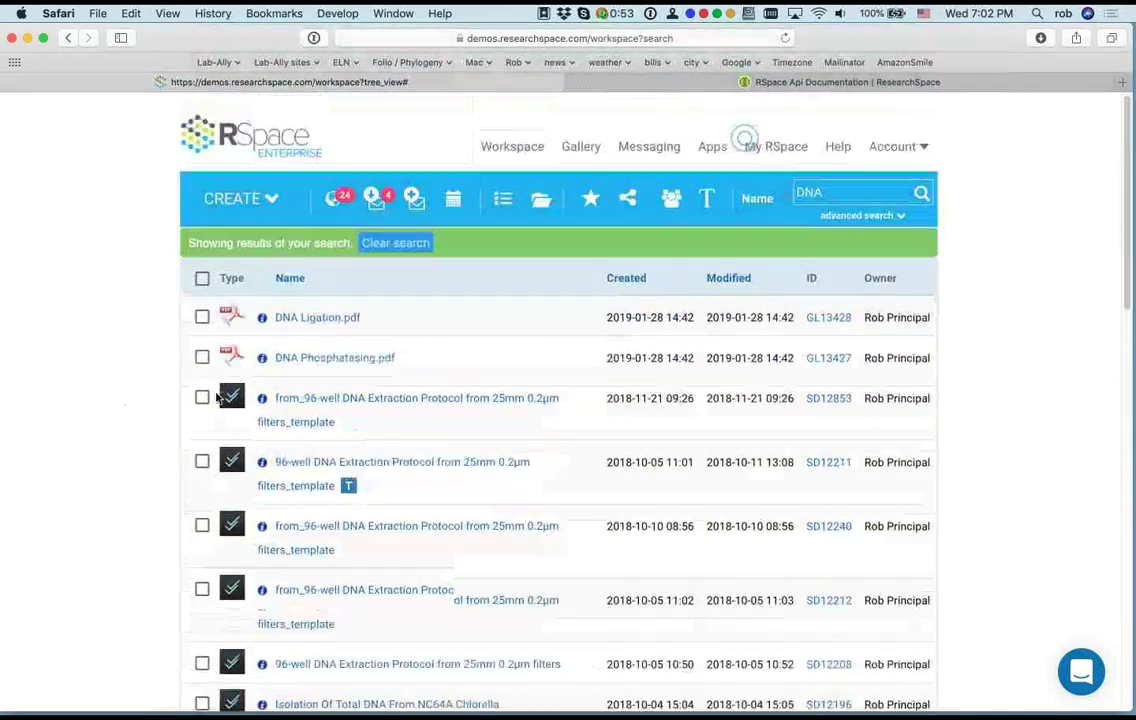
Step: Expand the advanced search, add four more filter rows, and view the filter types available for the third row
click(858, 215)
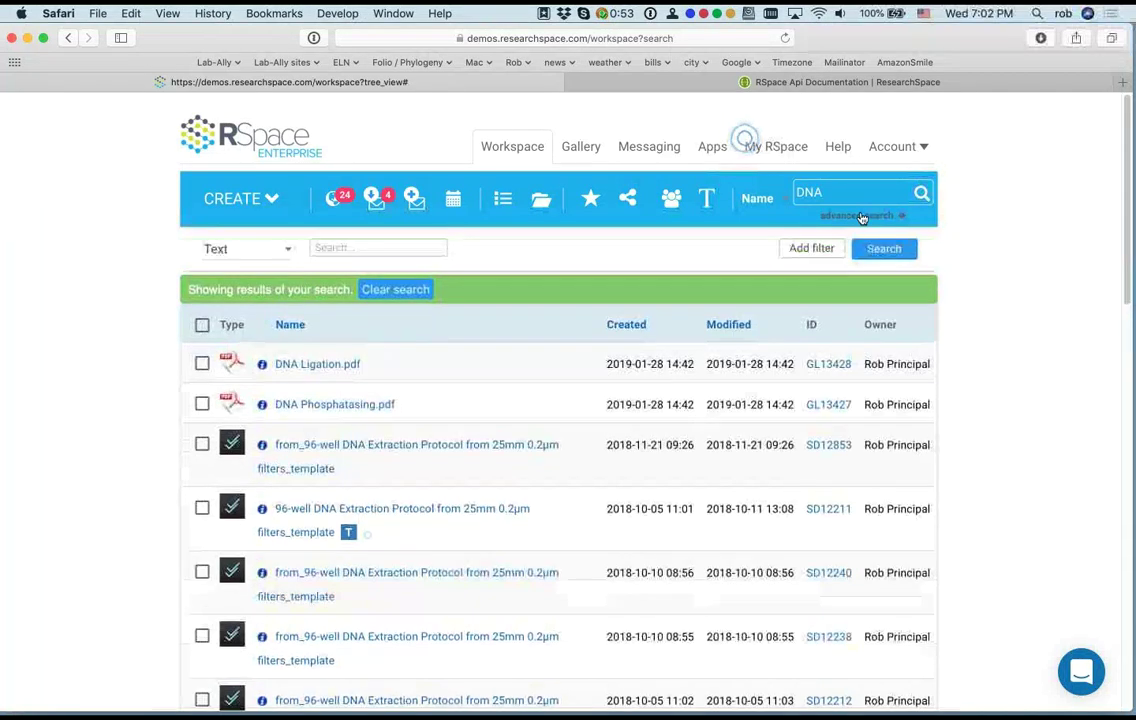
click(810, 252)
click(810, 252)
click(808, 252)
click(808, 252)
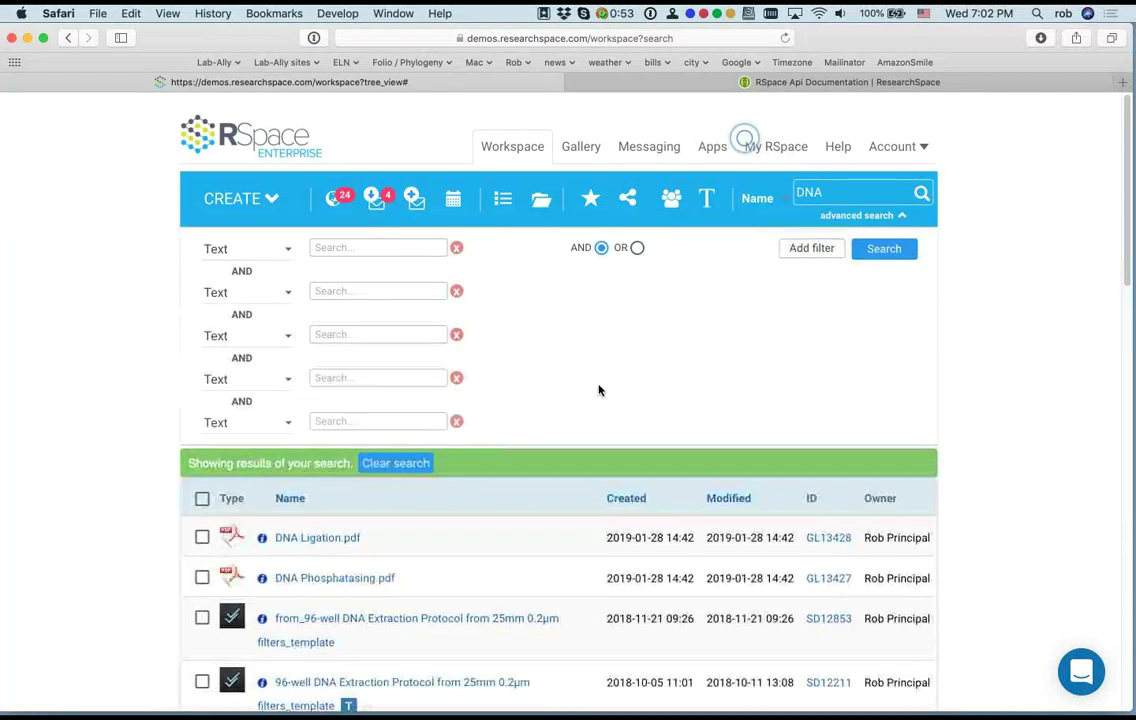
click(264, 338)
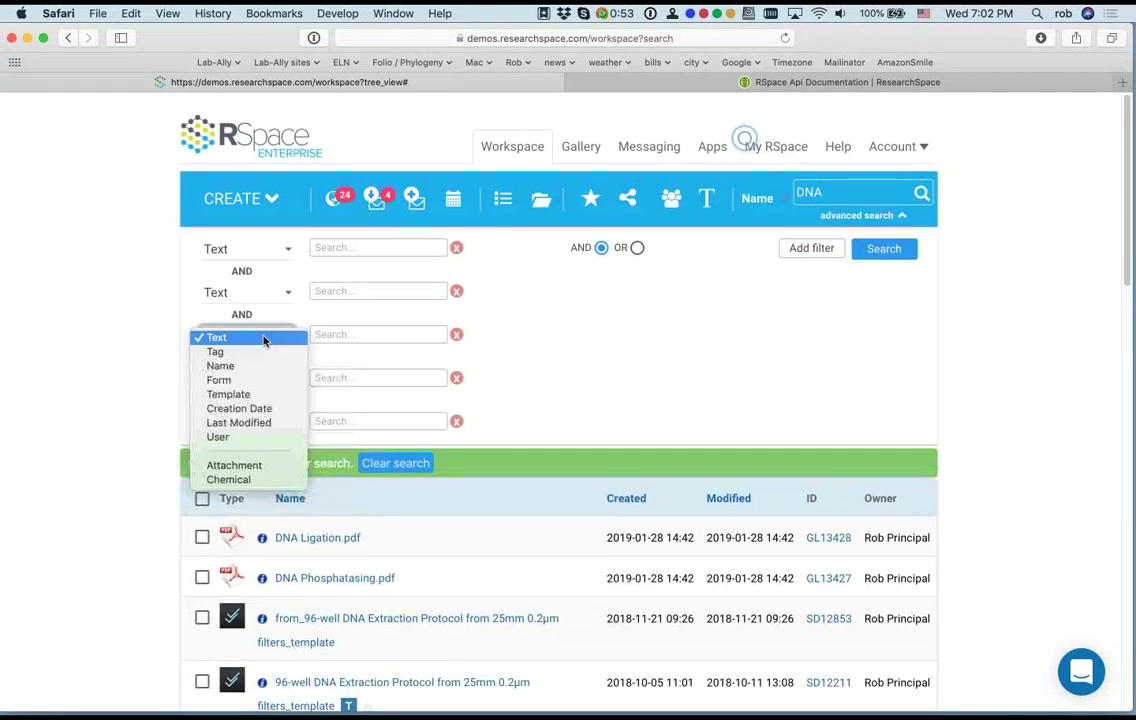
click(167, 338)
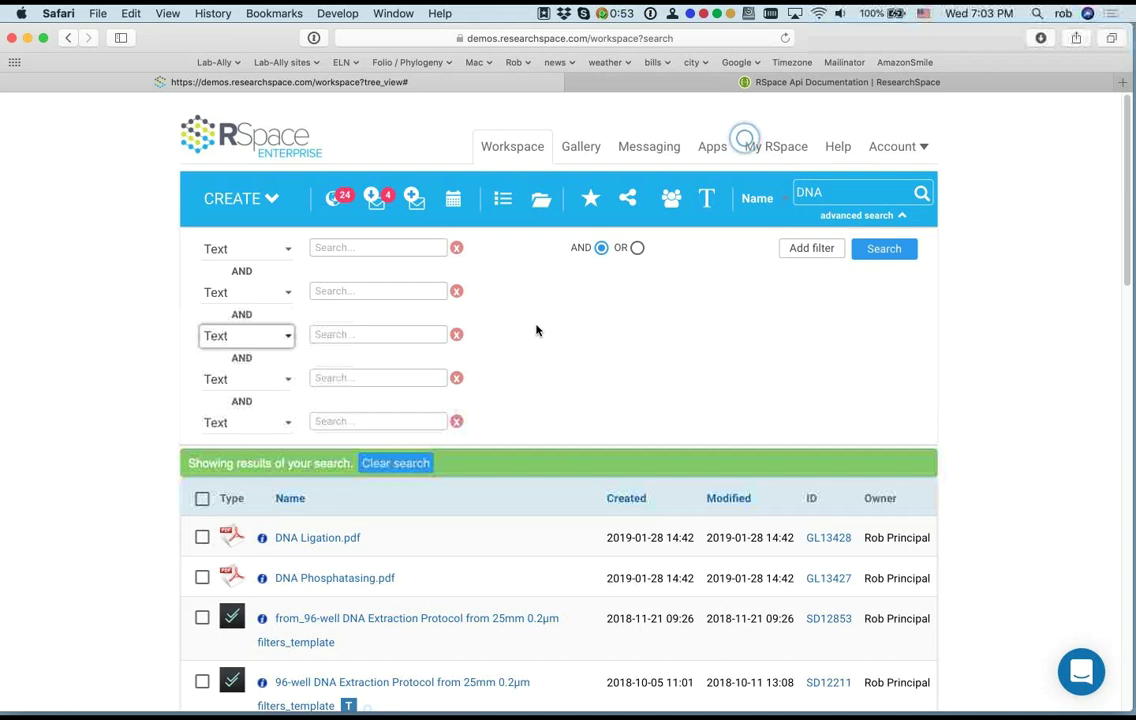
Step: Clear DNA from the Workspace search field and collapse the advanced search options
click(844, 193)
key(BackSpace)
key(BackSpace)
key(BackSpace)
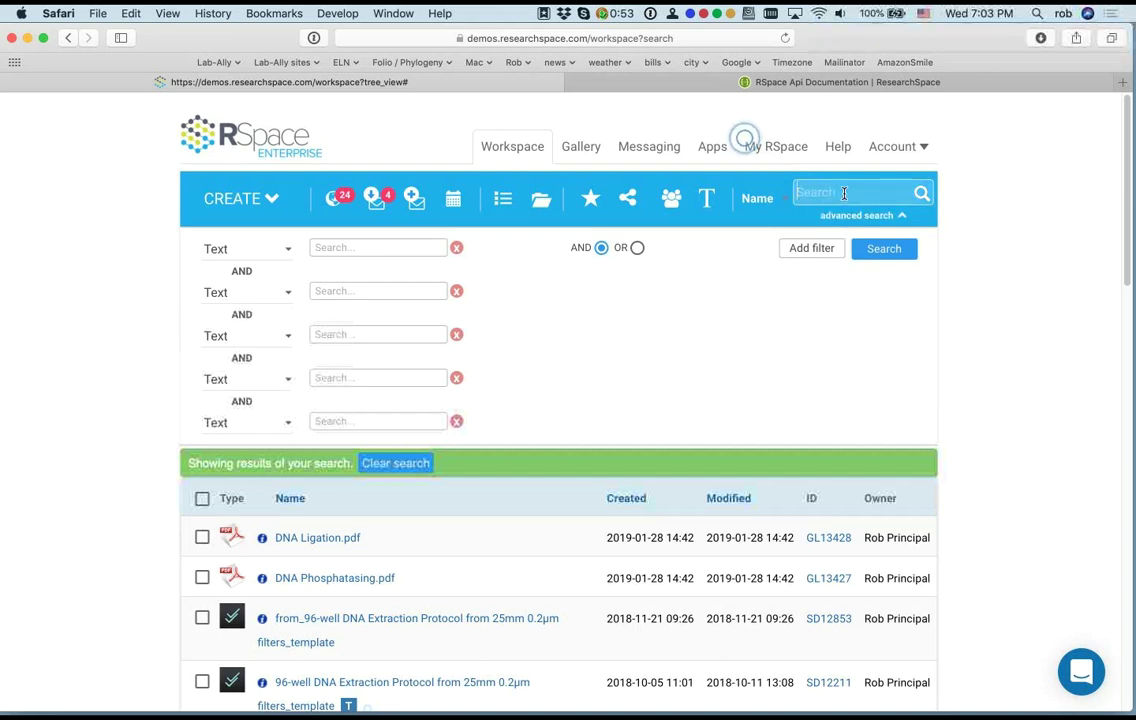
click(882, 218)
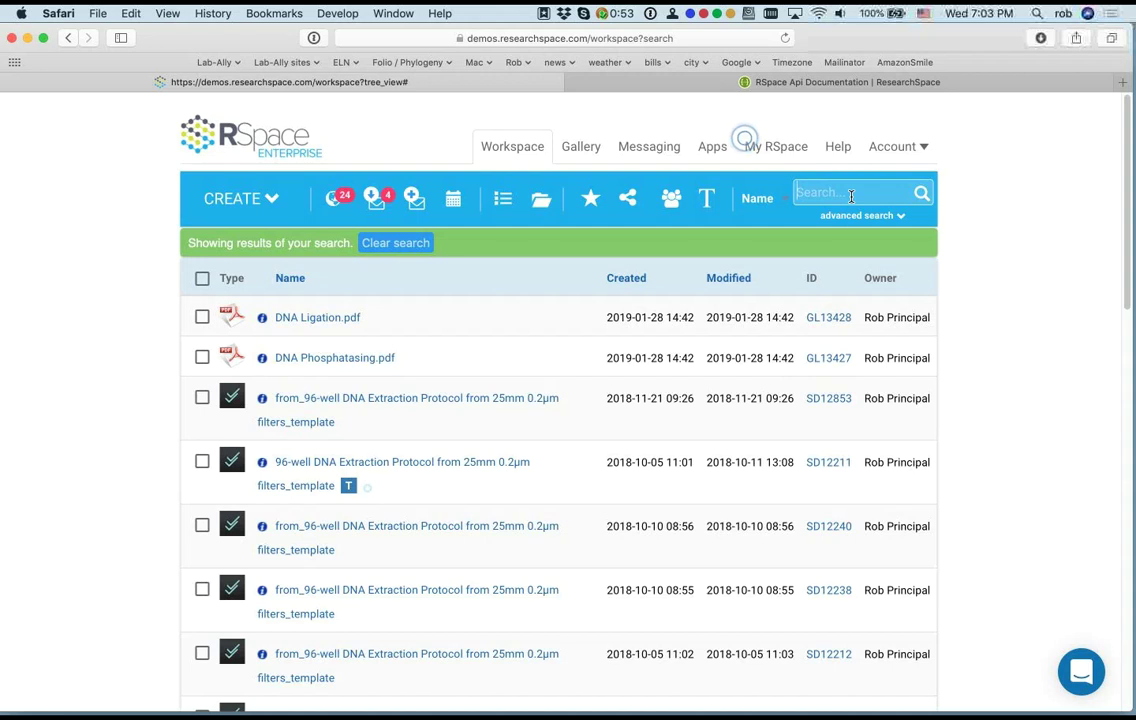
Step: Search Google for lucene query syntax in a new browser tab and open the Apache Lucene Query Parser Syntax page
key(super+t)
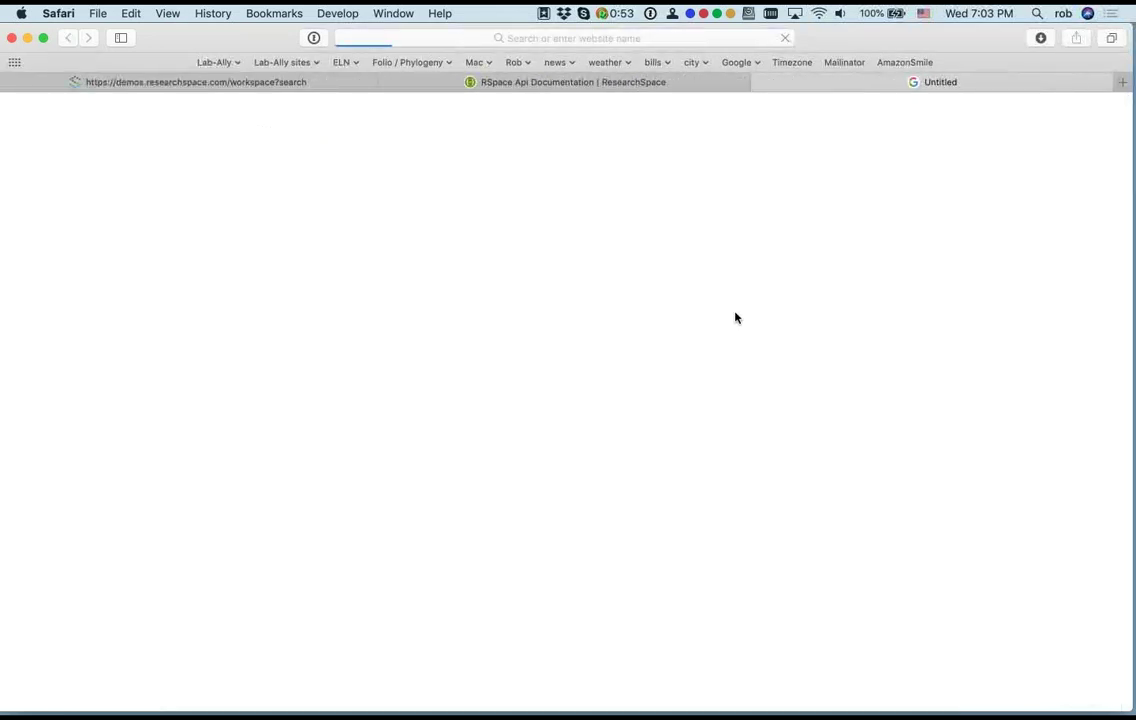
text(lucene)
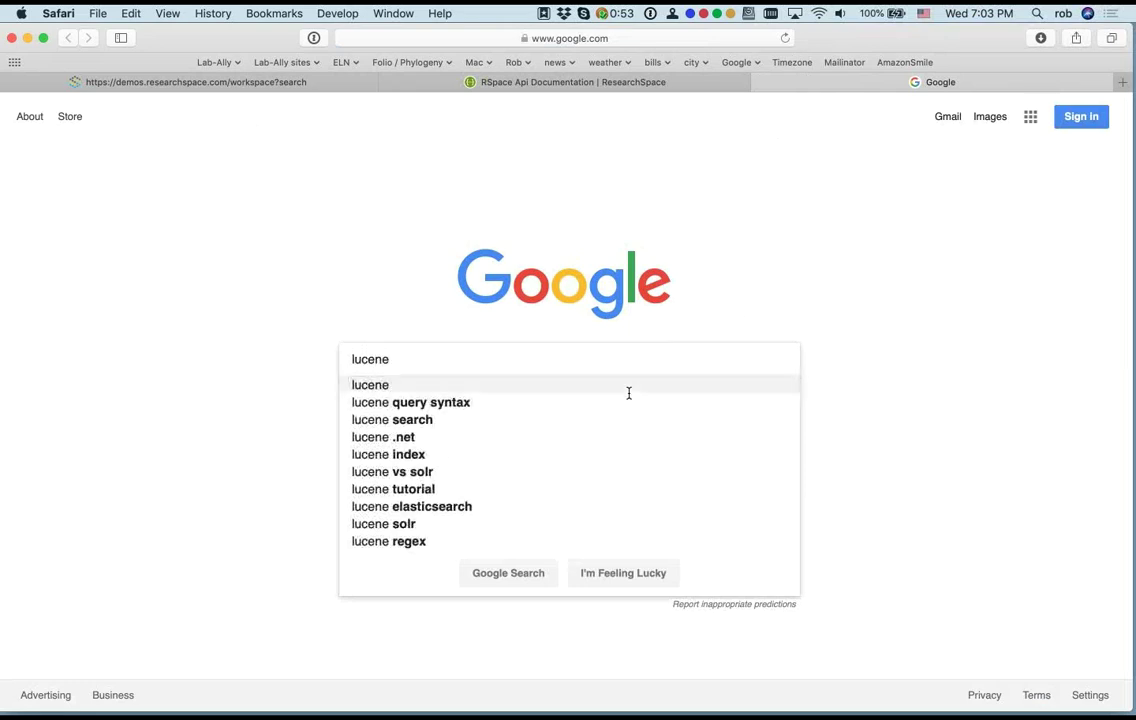
click(459, 404)
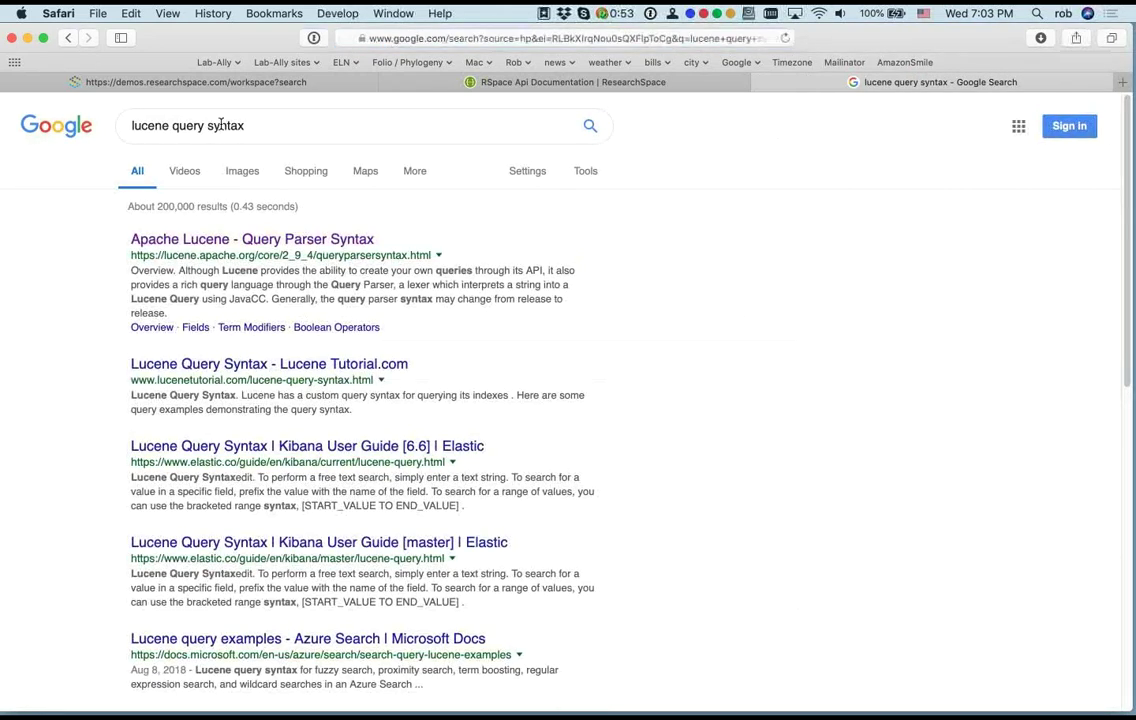
click(152, 243)
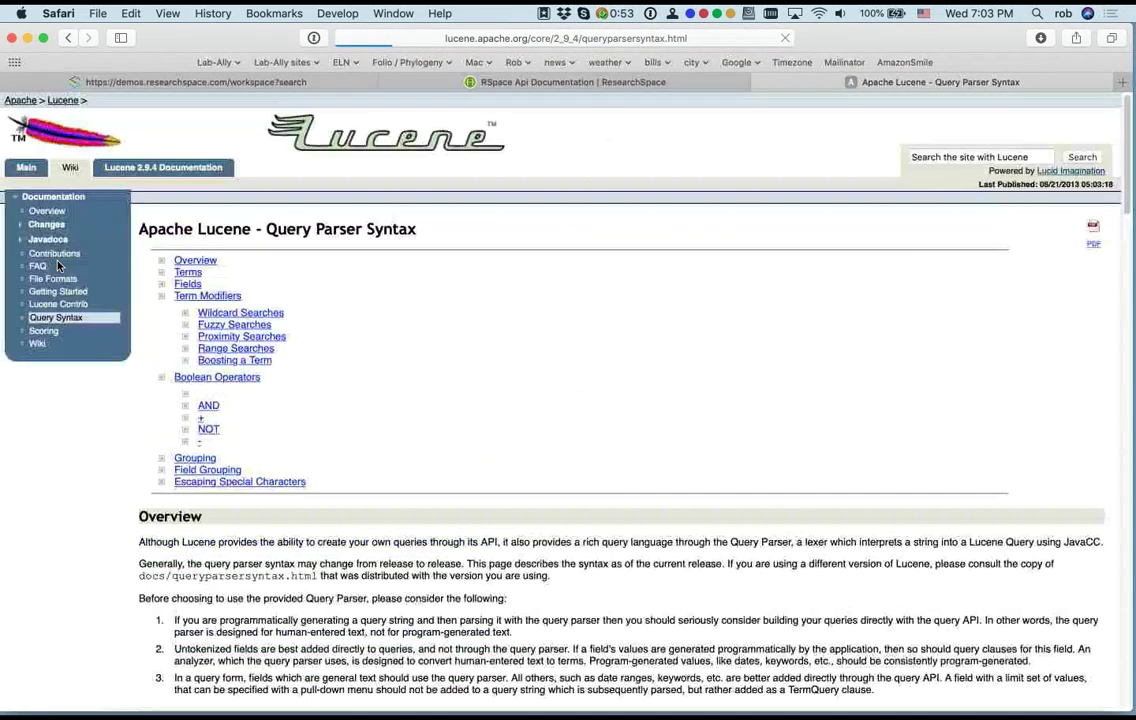
Step: Read through the Lucene field, wildcard, fuzzy, proximity and range search sections, and close that page and the RSpace API documentation
scroll(669, 387, down, 10)
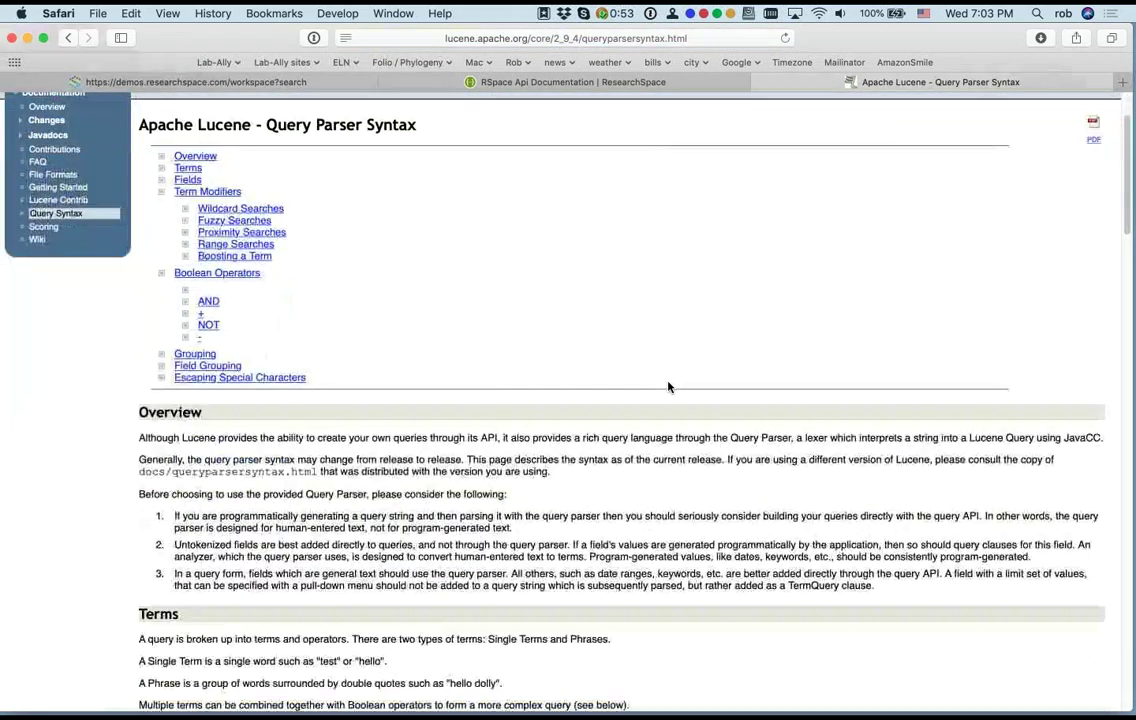
scroll(669, 387, down, 2)
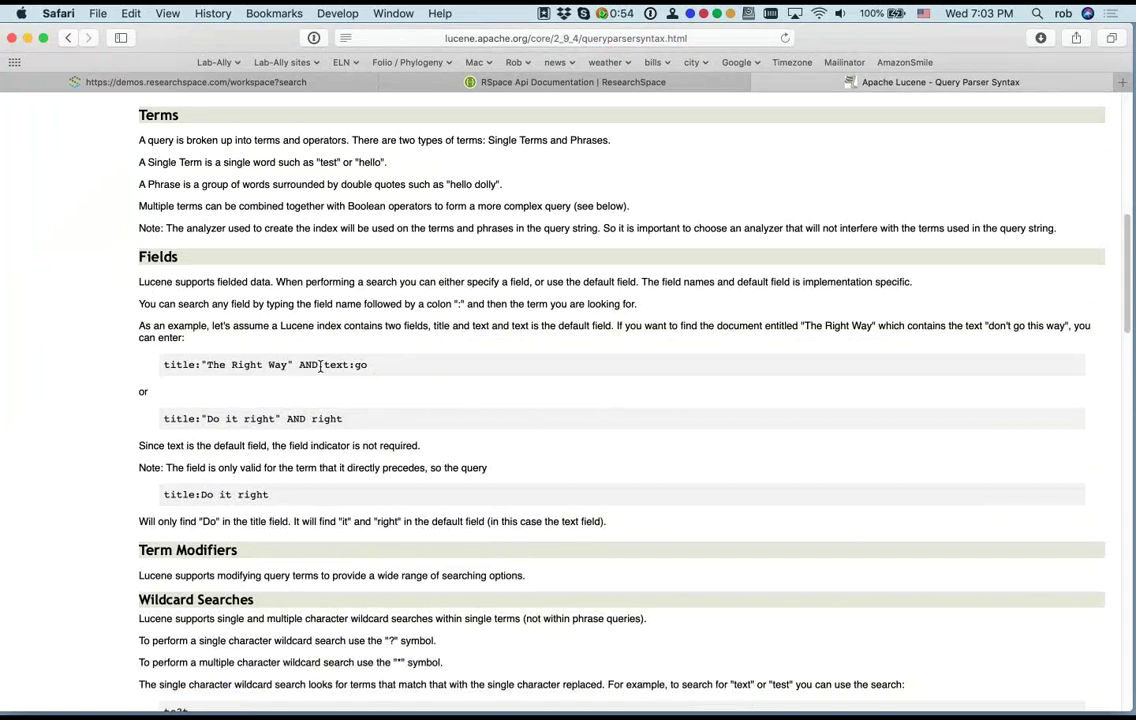
scroll(358, 430, down, 3)
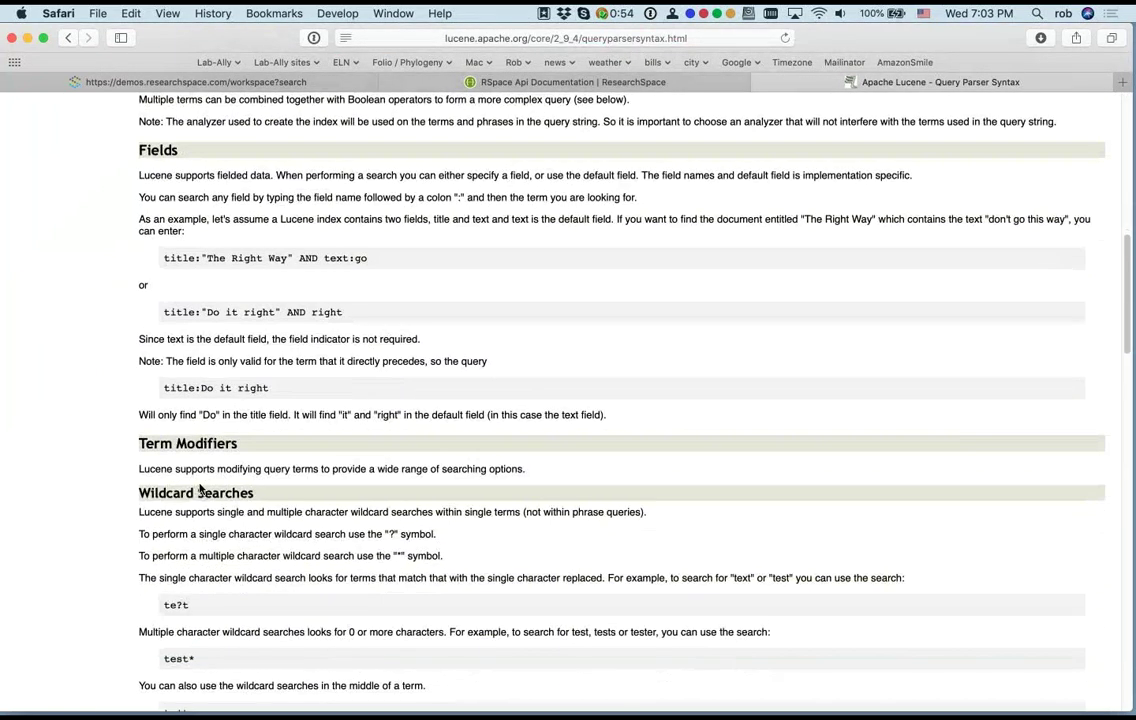
scroll(200, 480, down, 4)
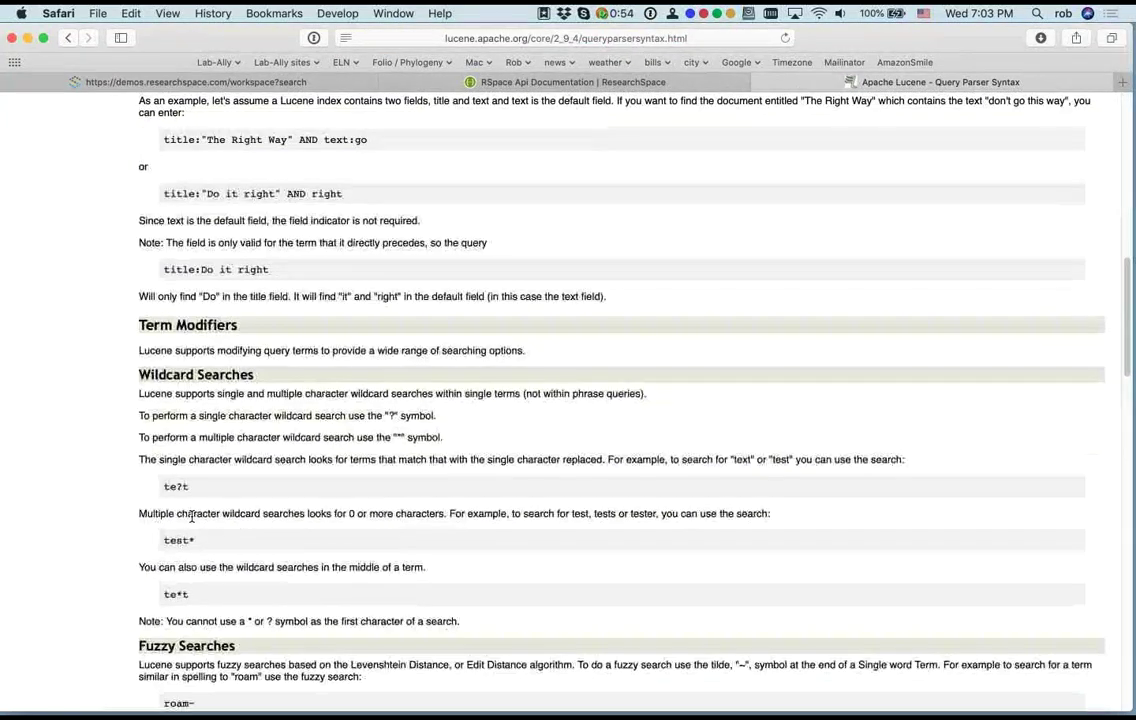
scroll(240, 519, down, 11)
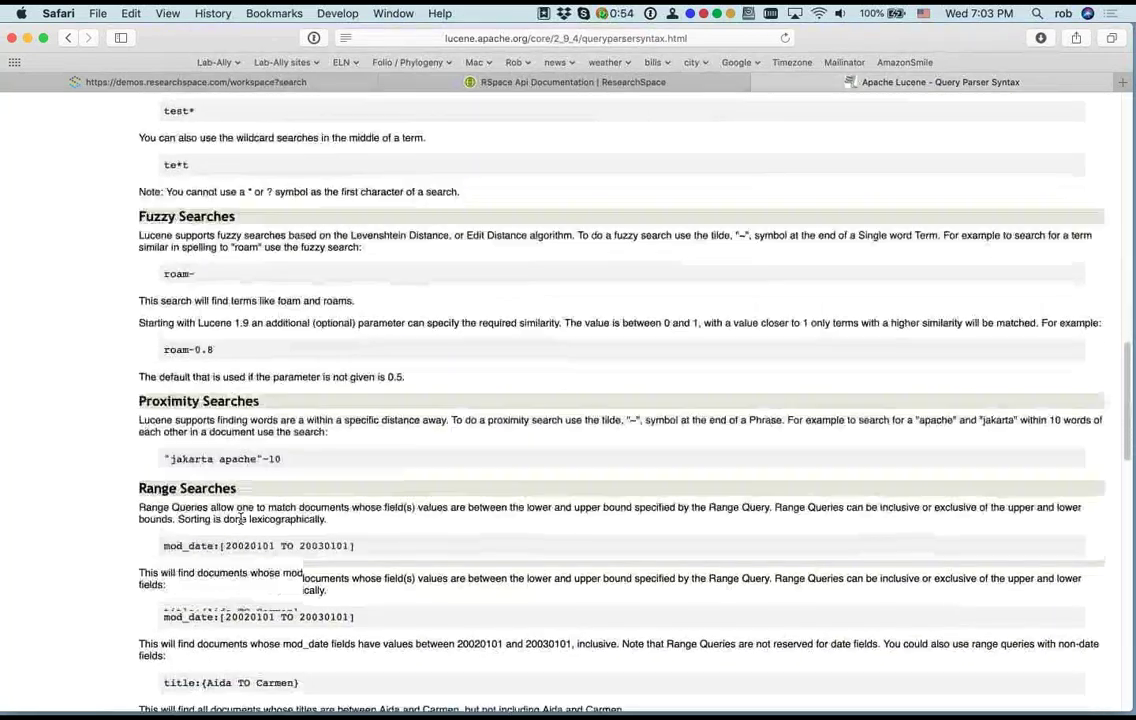
scroll(270, 425, up, 20)
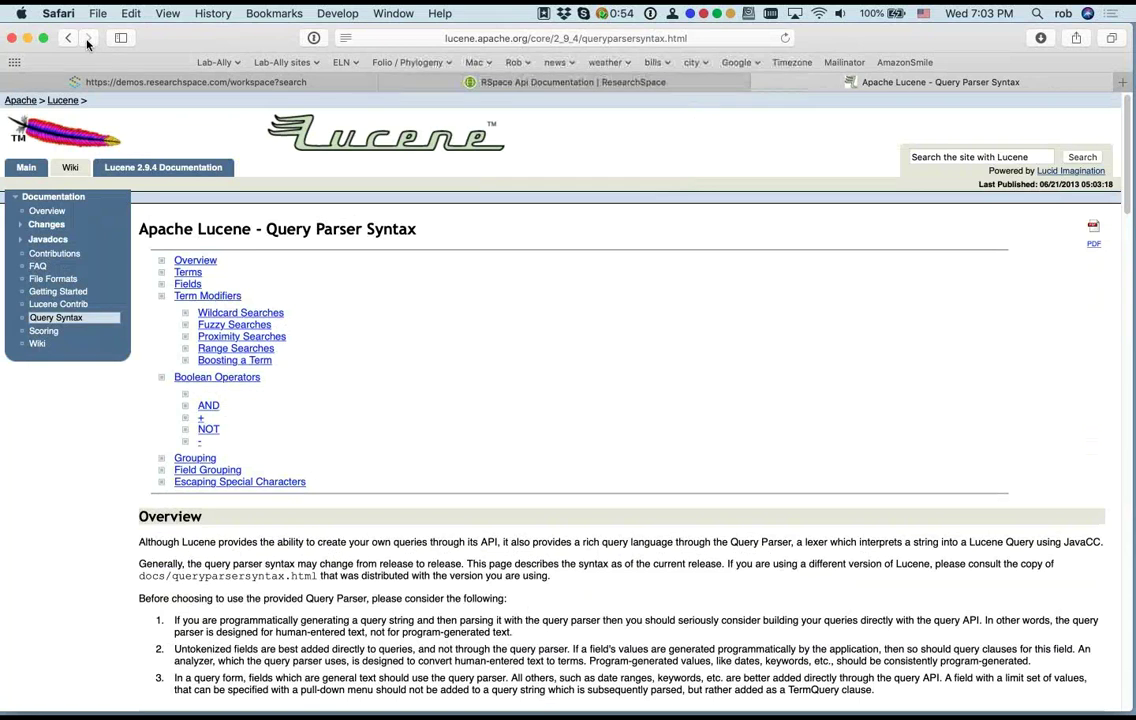
click(762, 84)
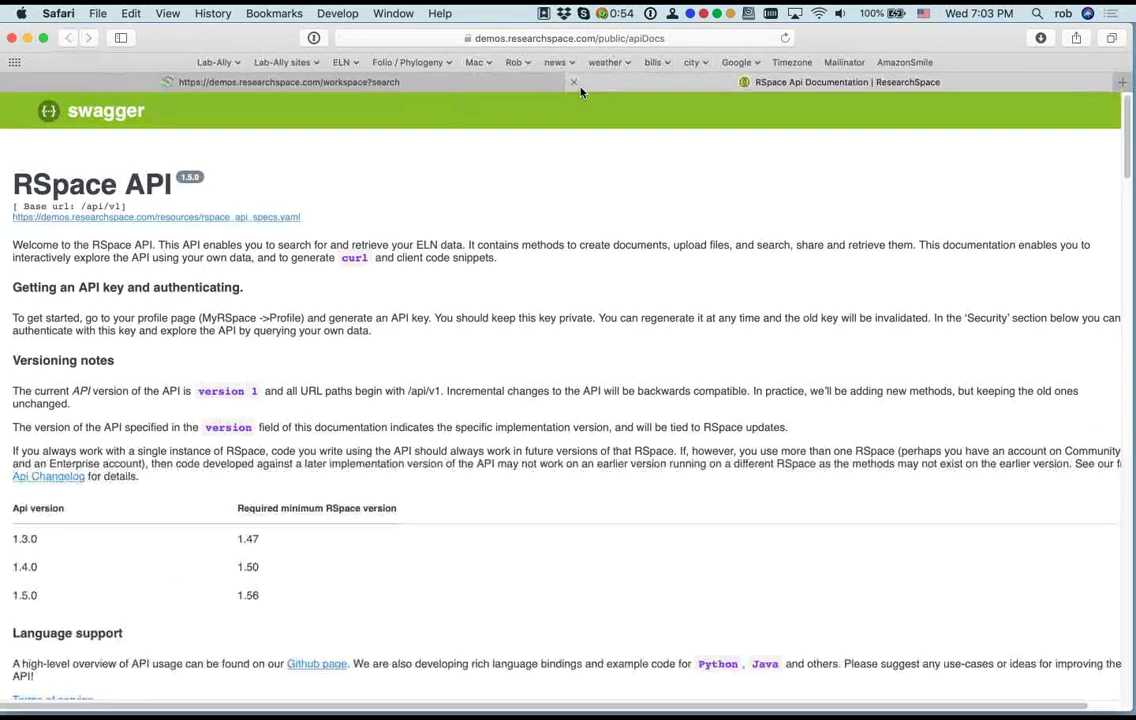
click(578, 83)
Step: Search the Workspace across All fields with the Lucene query "l: DNA AND RNA AND worm" and look through the matching documents
click(846, 170)
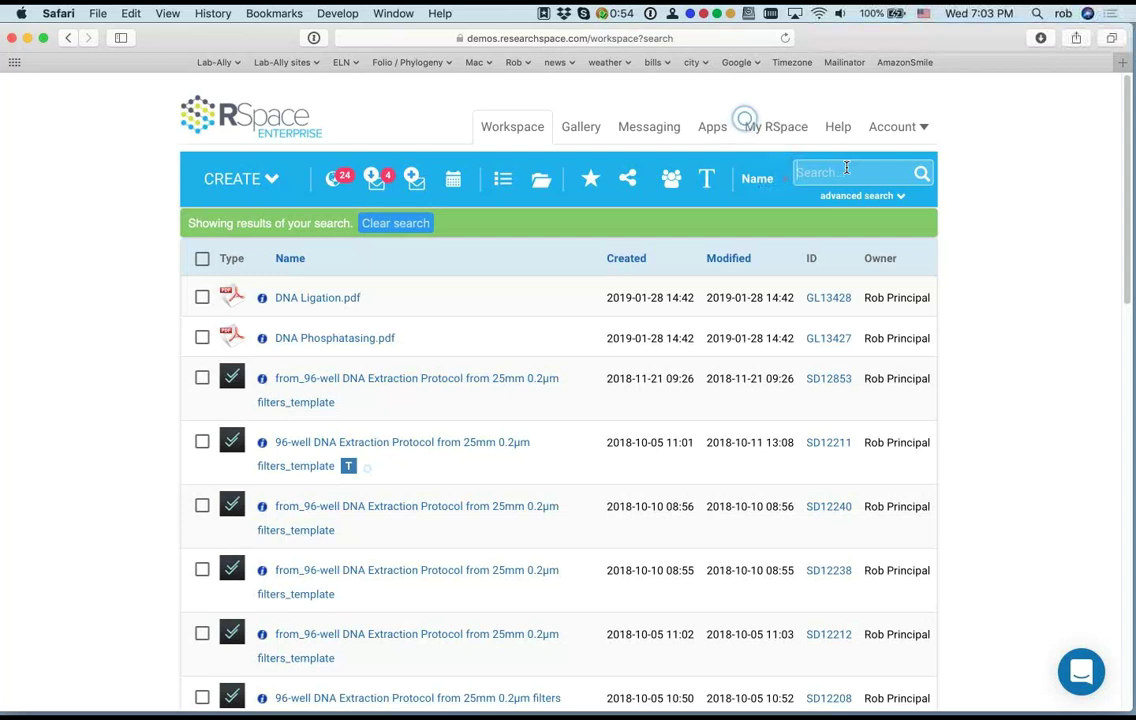
click(786, 182)
click(760, 218)
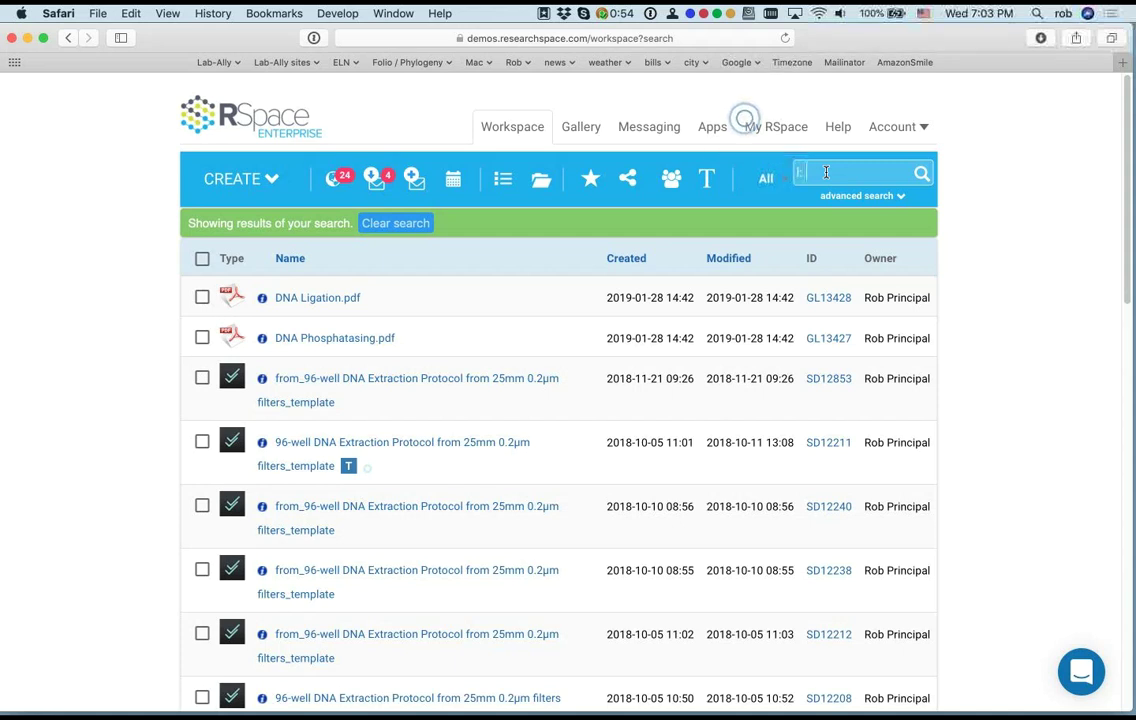
text(DN)
text(A AND )
text(RNA)
text( AND)
text( worm)
key(Return)
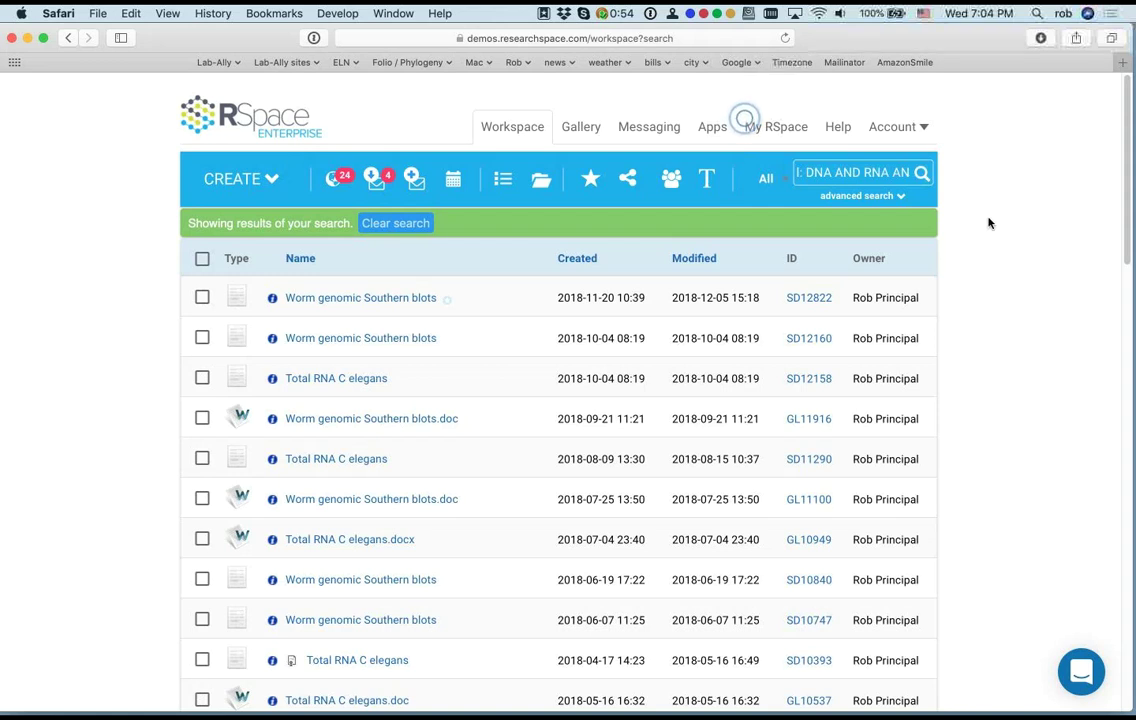
scroll(988, 223, down, 1)
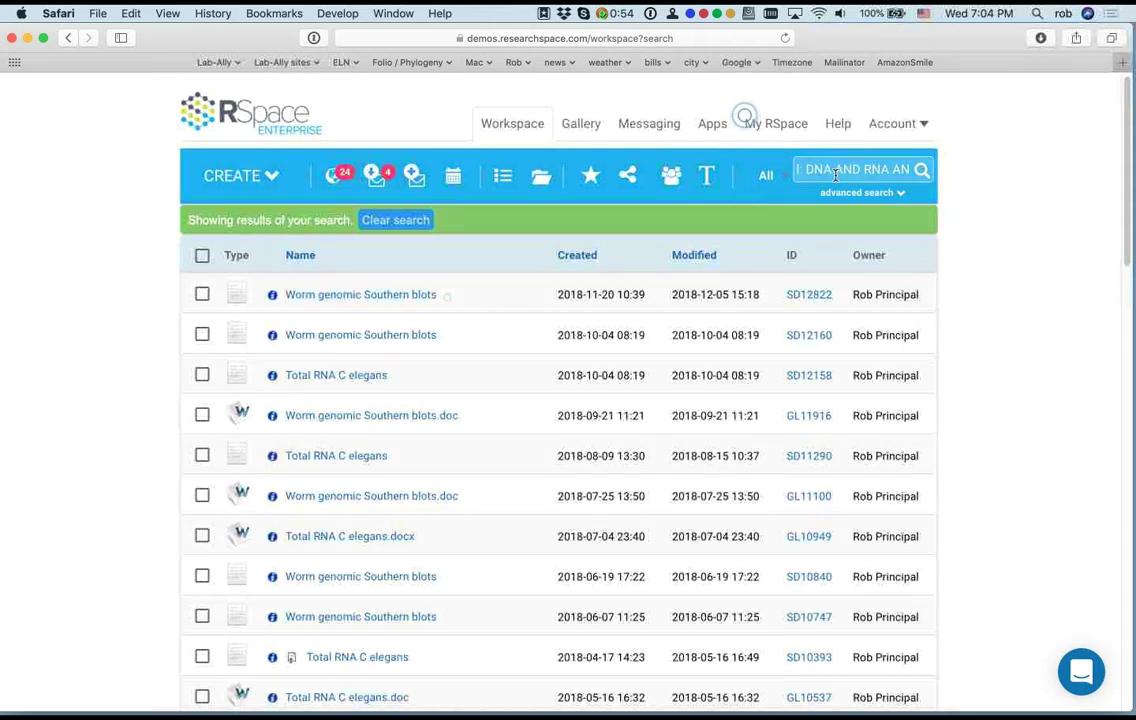
scroll(989, 210, down, 2)
scroll(995, 212, up, 2)
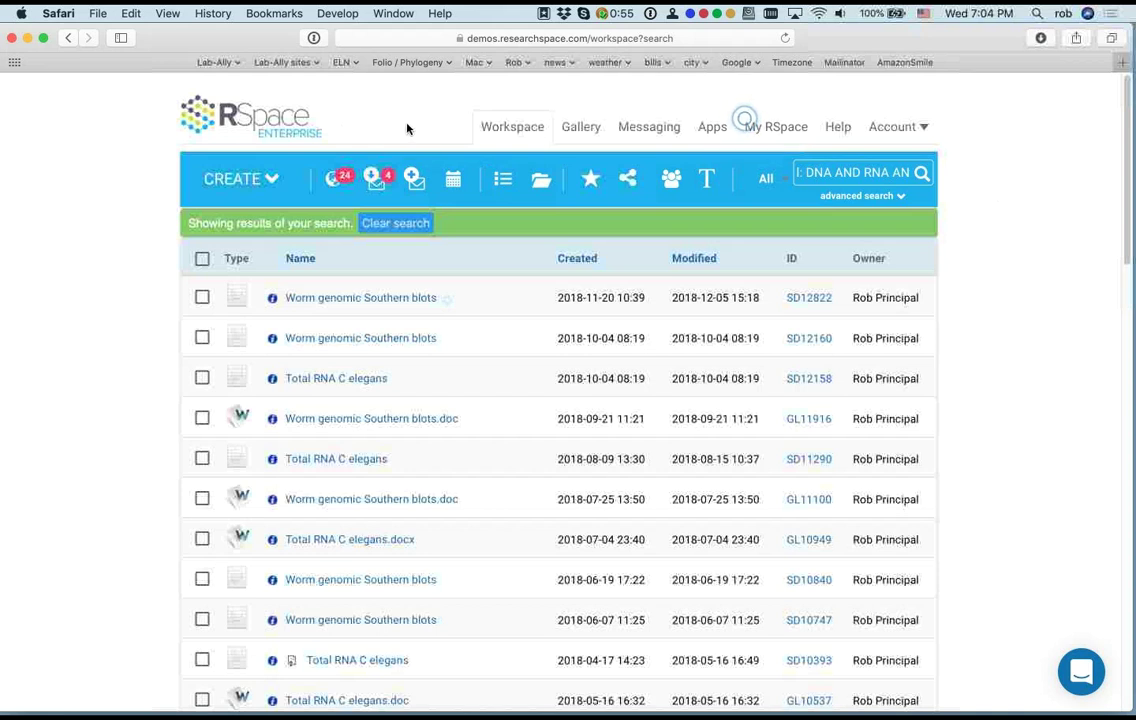
Step: Return to the full Workspace list and create a new document from the Basic Document form, showing its whole text editor
click(503, 128)
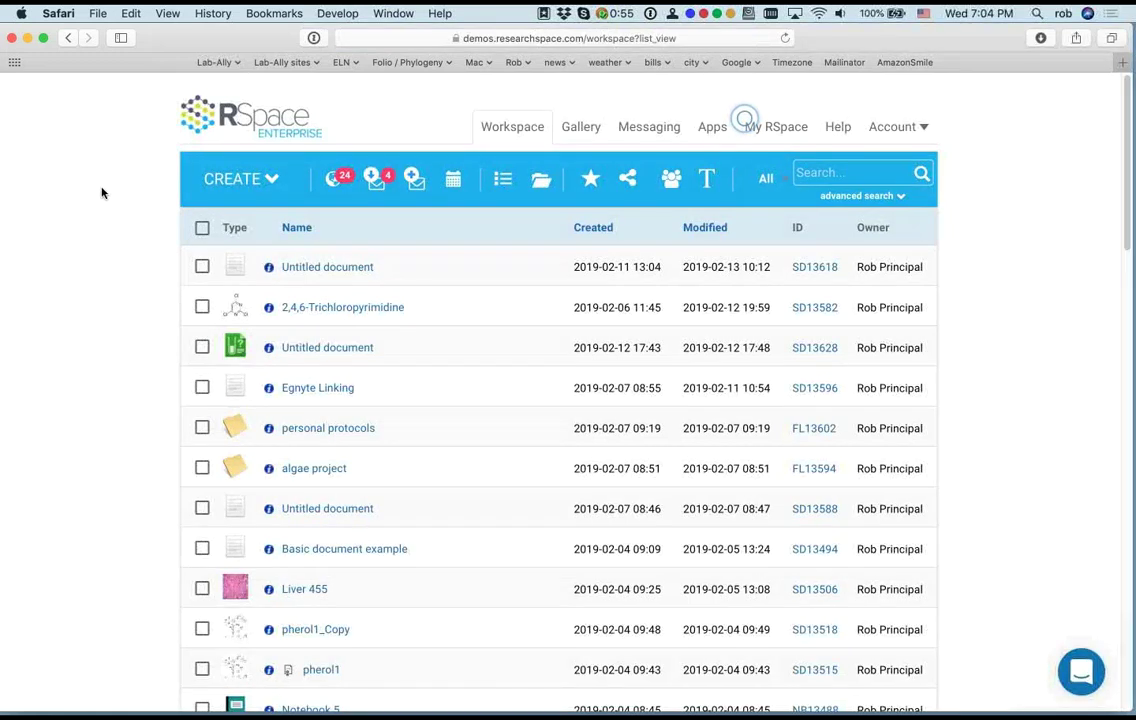
click(231, 186)
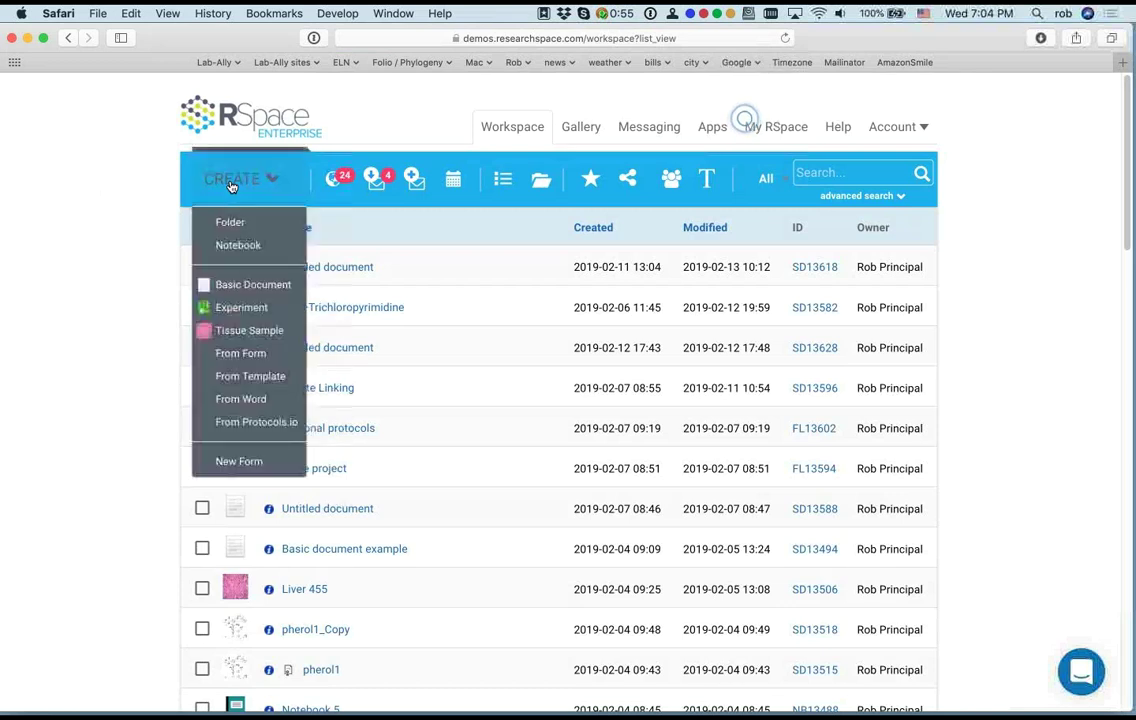
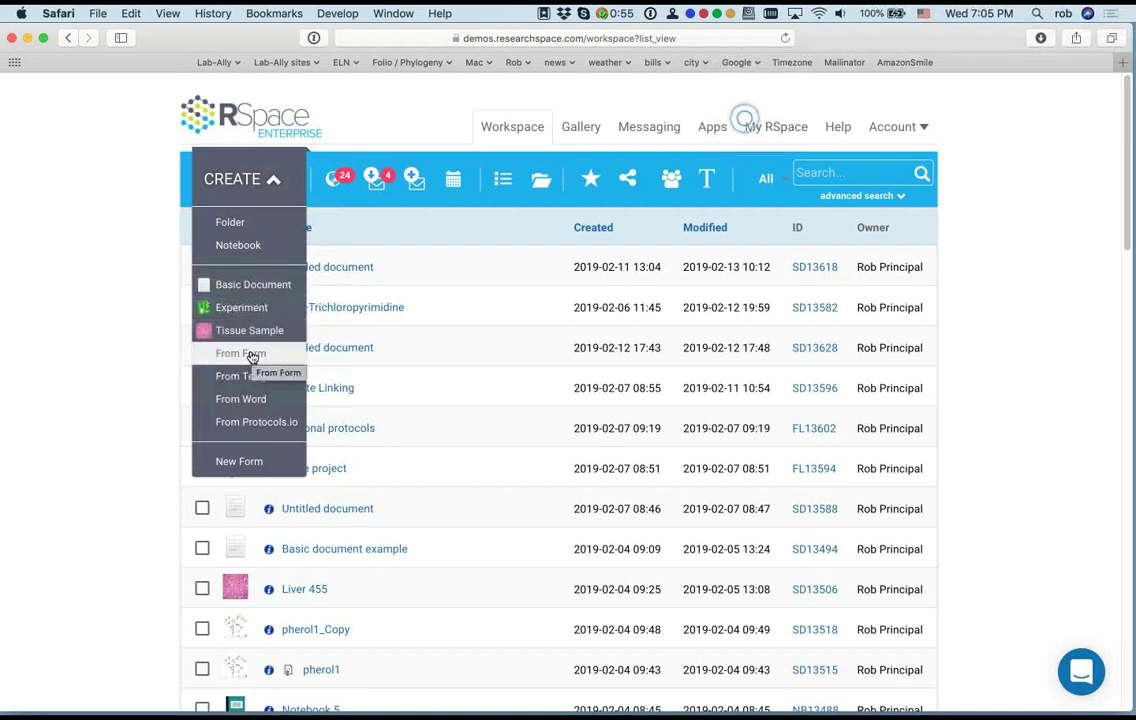
click(243, 354)
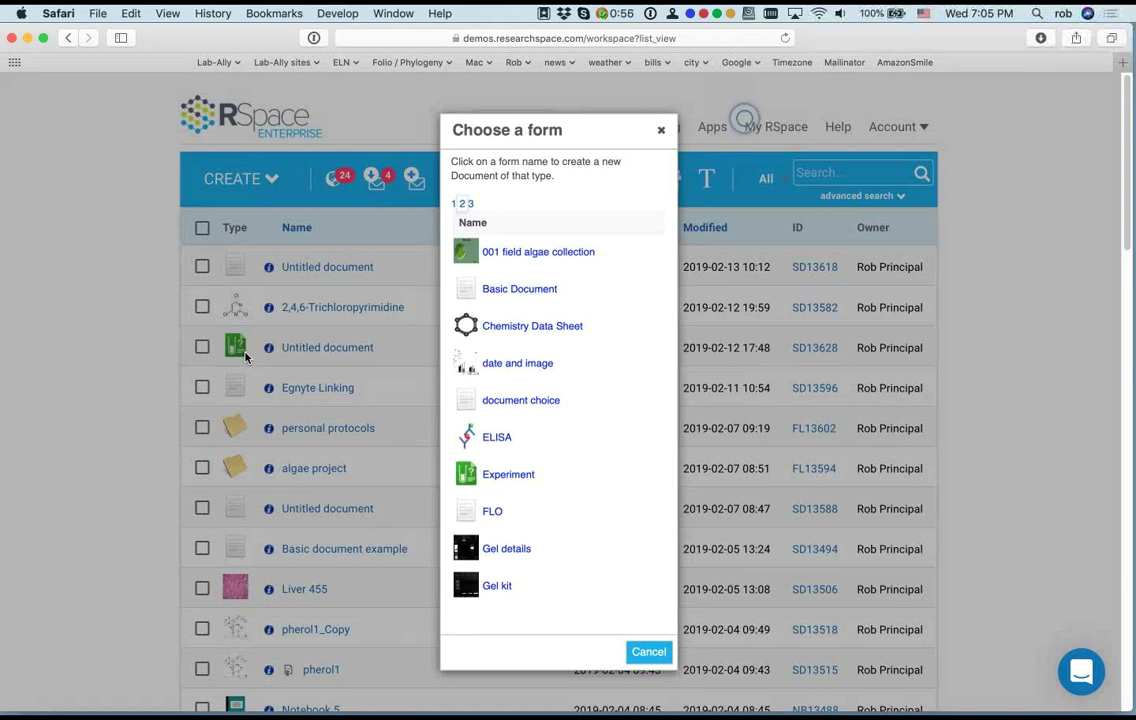
click(512, 292)
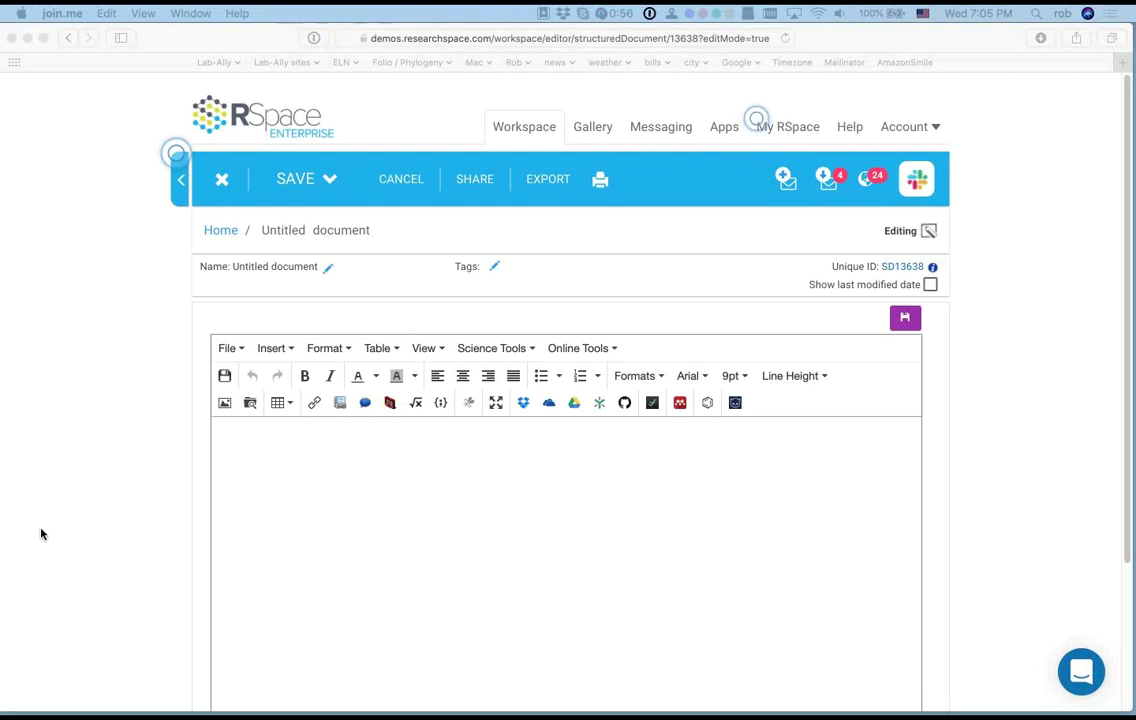
scroll(63, 498, down, 1)
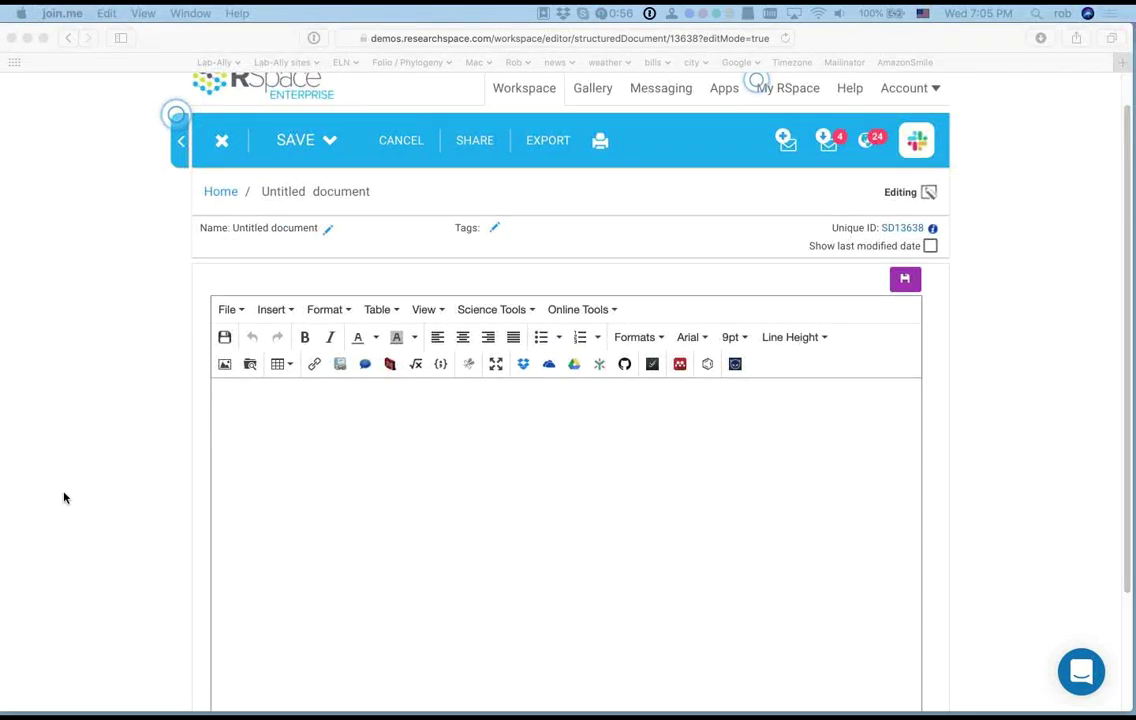
scroll(63, 498, down, 1)
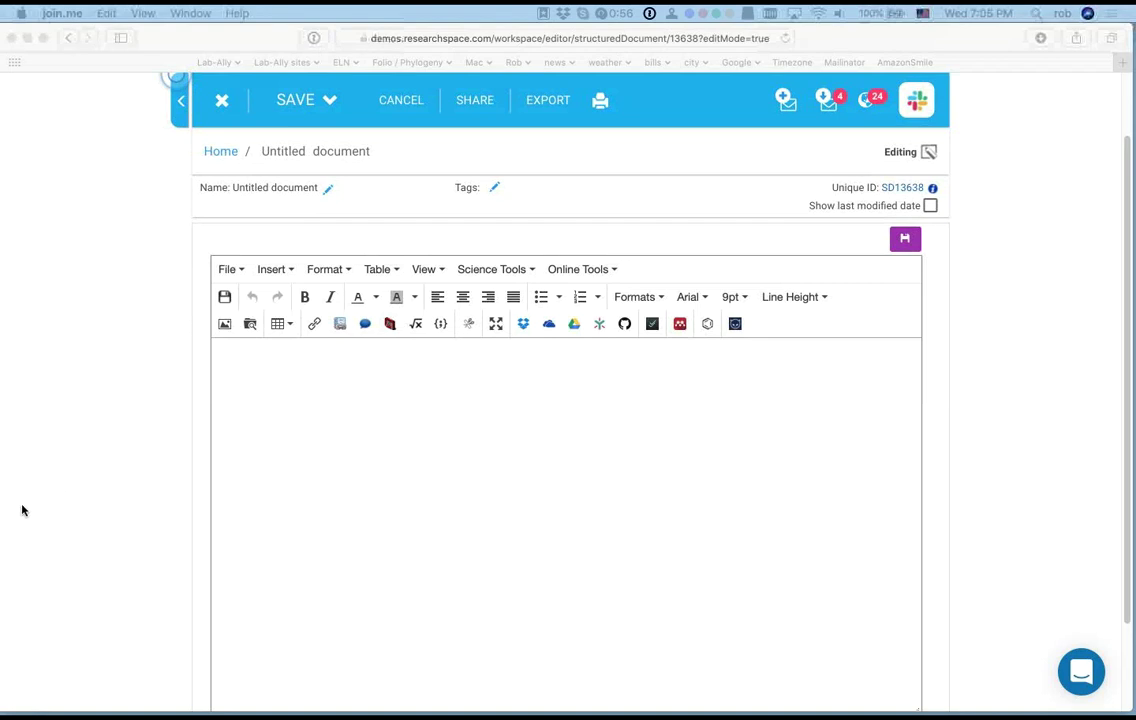
scroll(68, 502, down, 1)
scroll(68, 502, down, 1)
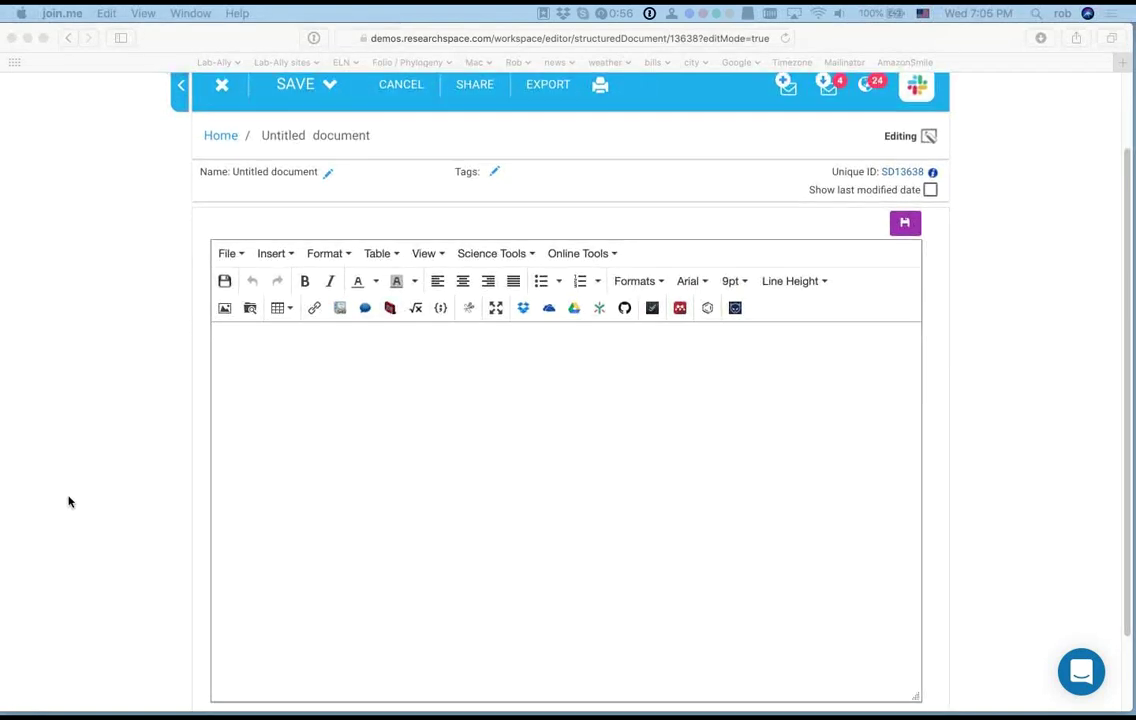
scroll(87, 494, down, 1)
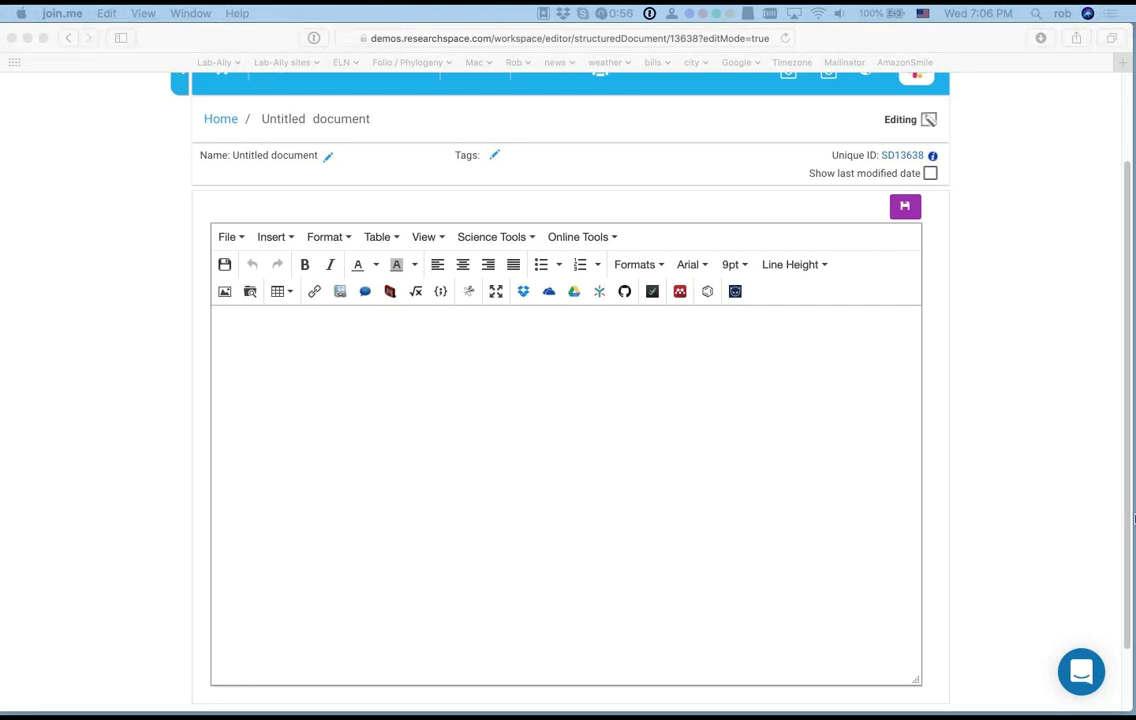
Step: Switch to TextEdit and open the recently used requests RTF file
mouse_move(1113, 490)
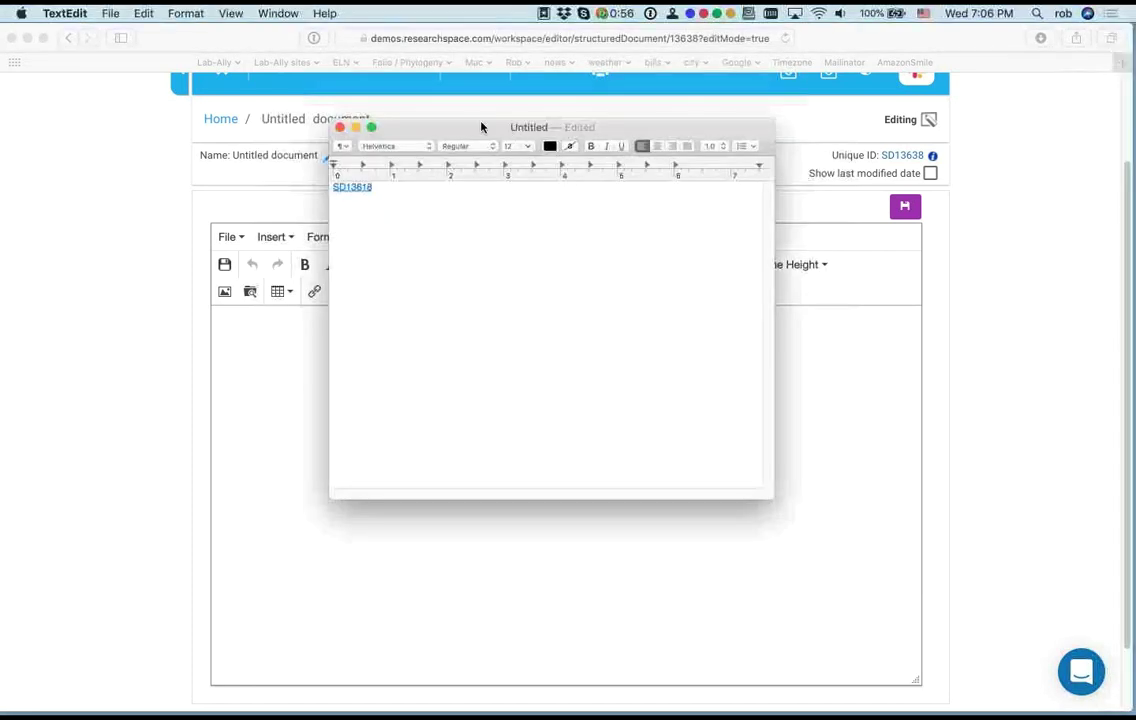
click(110, 13)
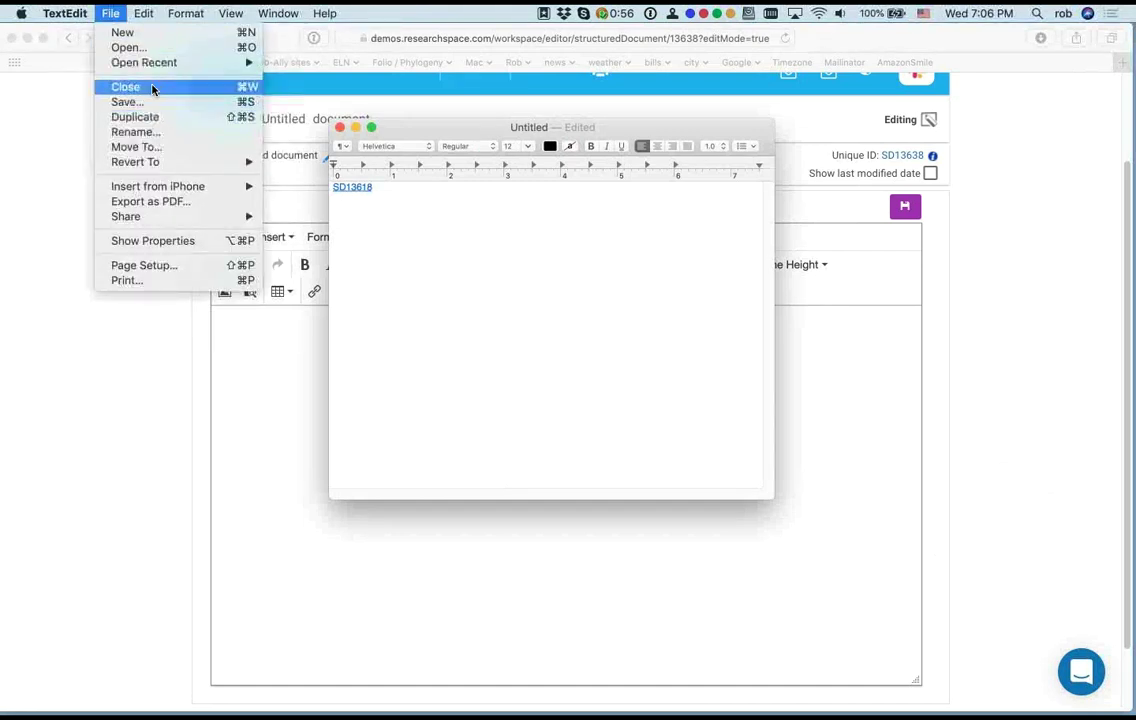
mouse_move(150, 62)
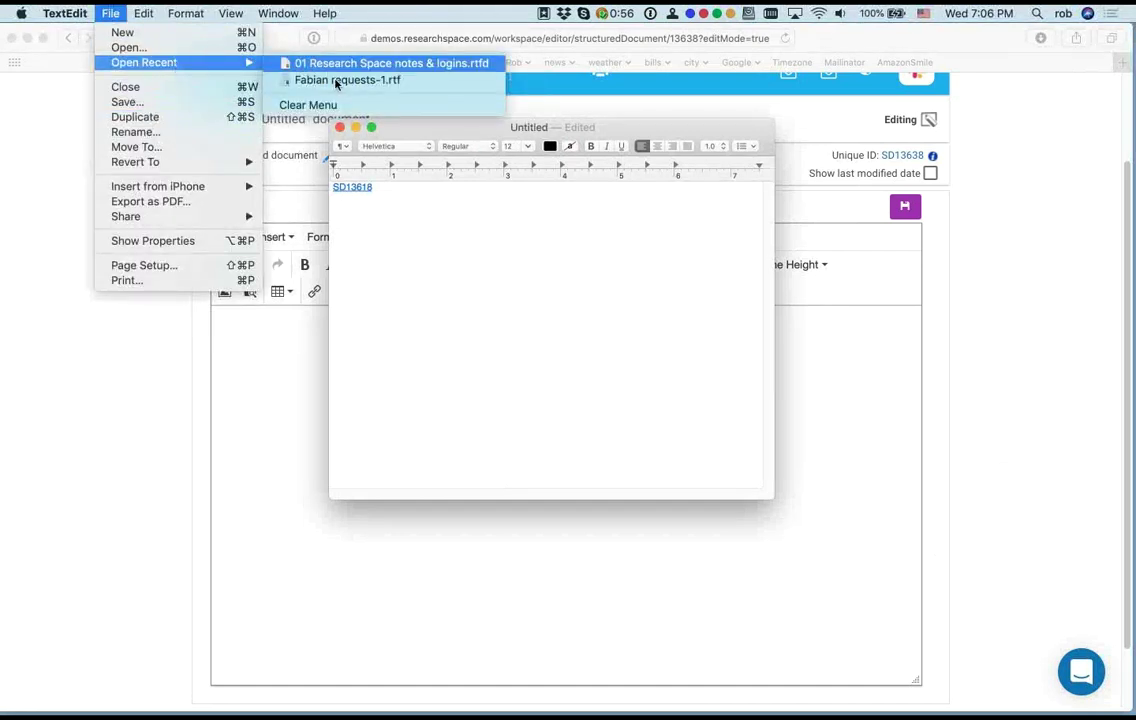
click(360, 79)
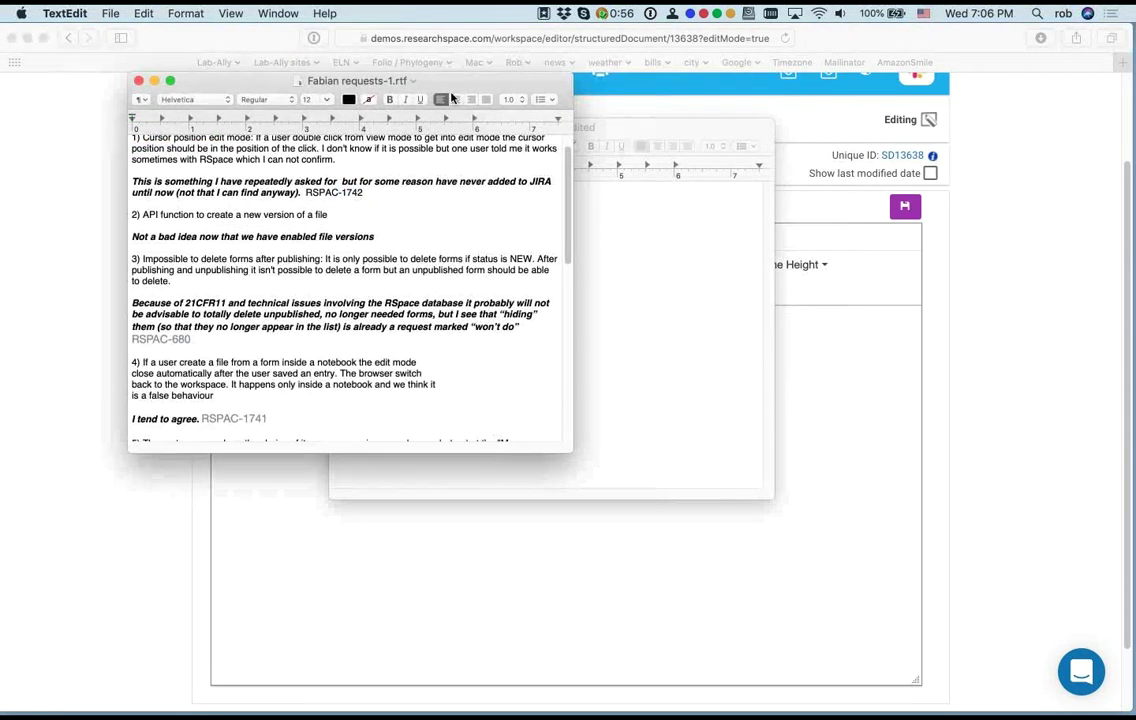
Step: Put away the requests file and close the untitled TextEdit note, discarding its contents
double_click(403, 80)
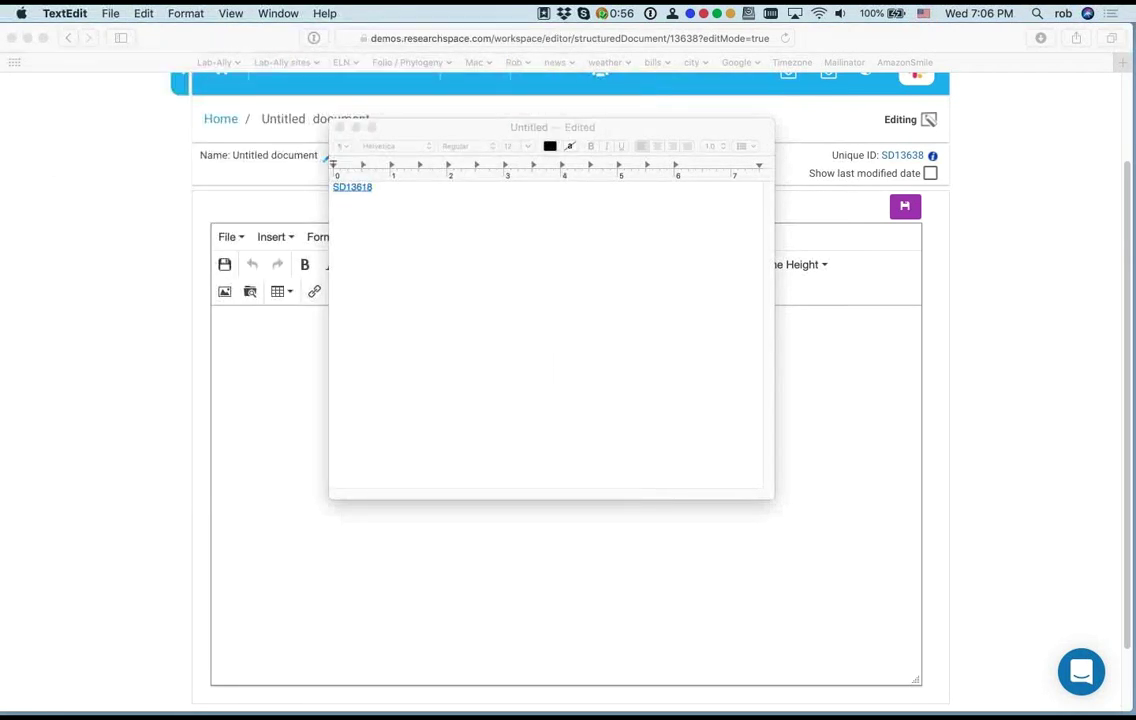
click(340, 128)
click(428, 376)
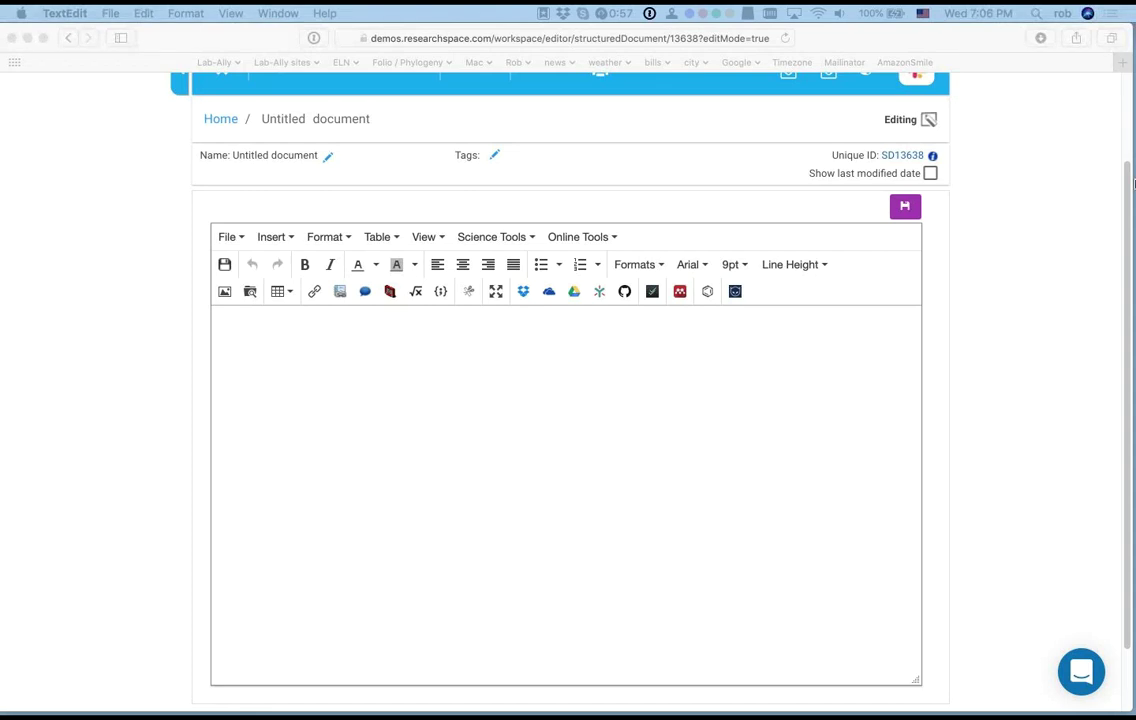
Step: In Finder, browse to Server Demo Resources > 02 Protocols_doc and open Mouse Electroporation CRISPR_Cas9.doc
mouse_move(1133, 170)
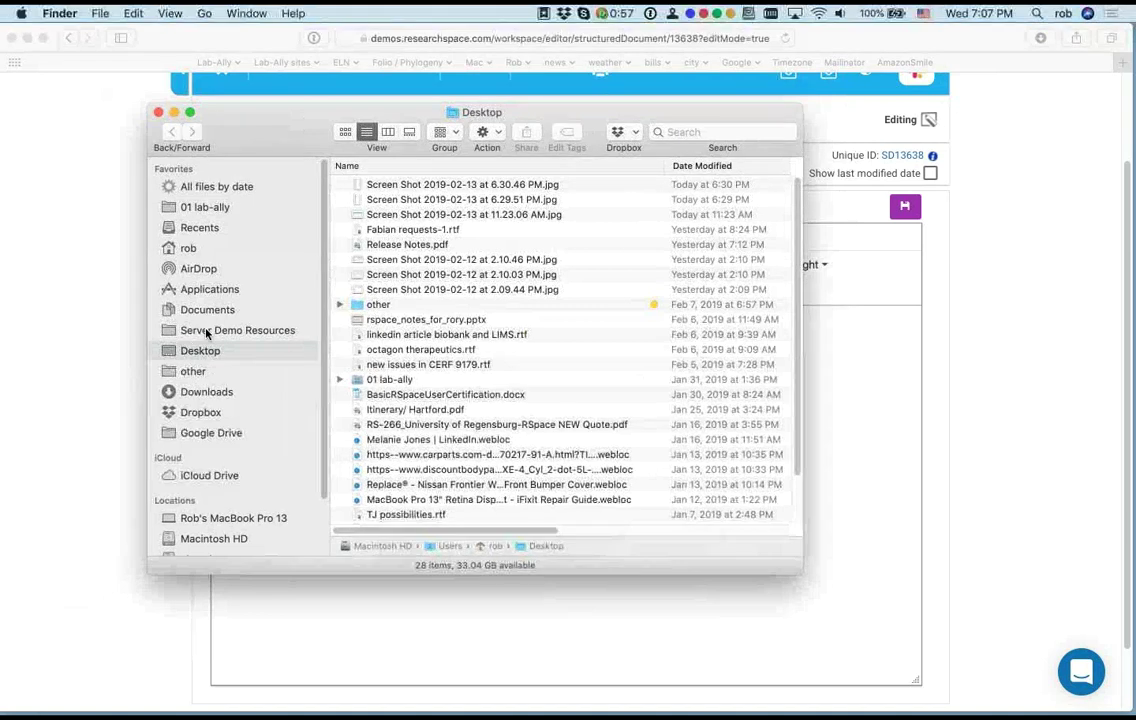
click(215, 330)
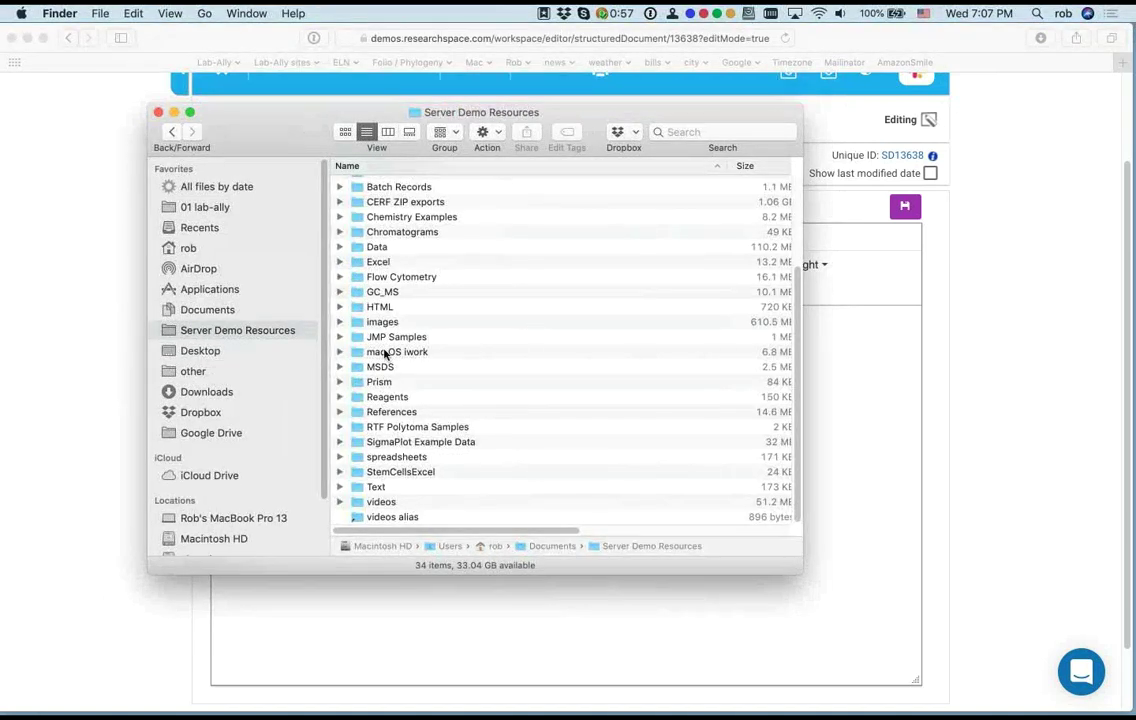
scroll(400, 230, up, 5)
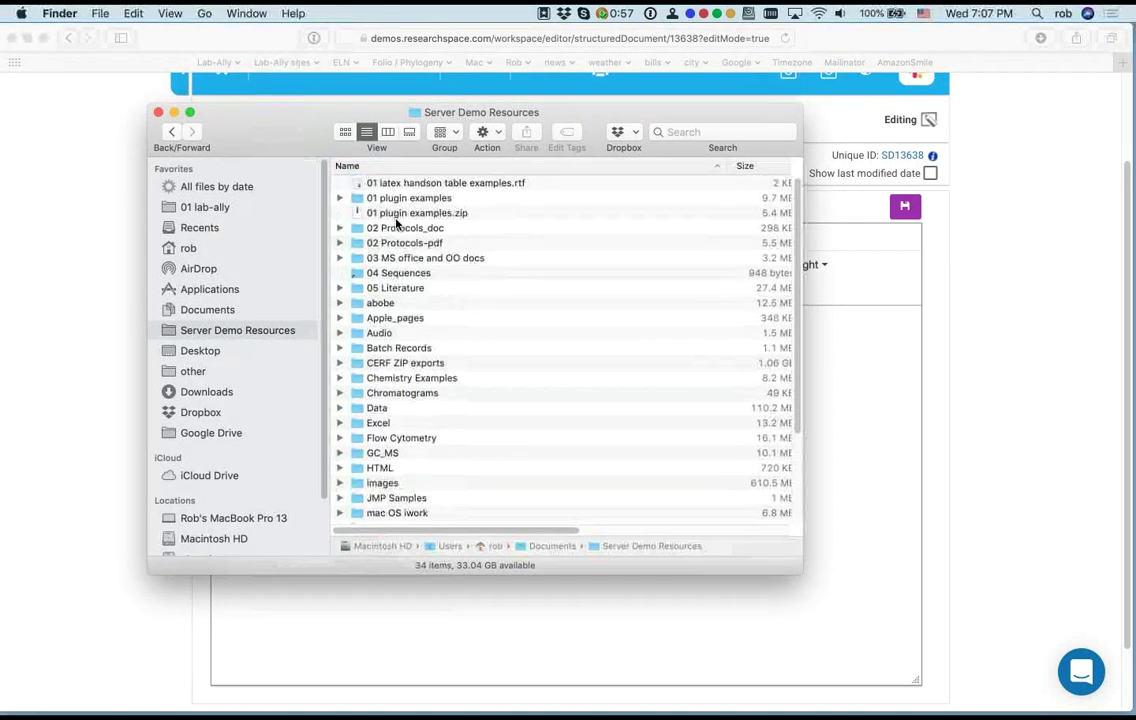
double_click(410, 228)
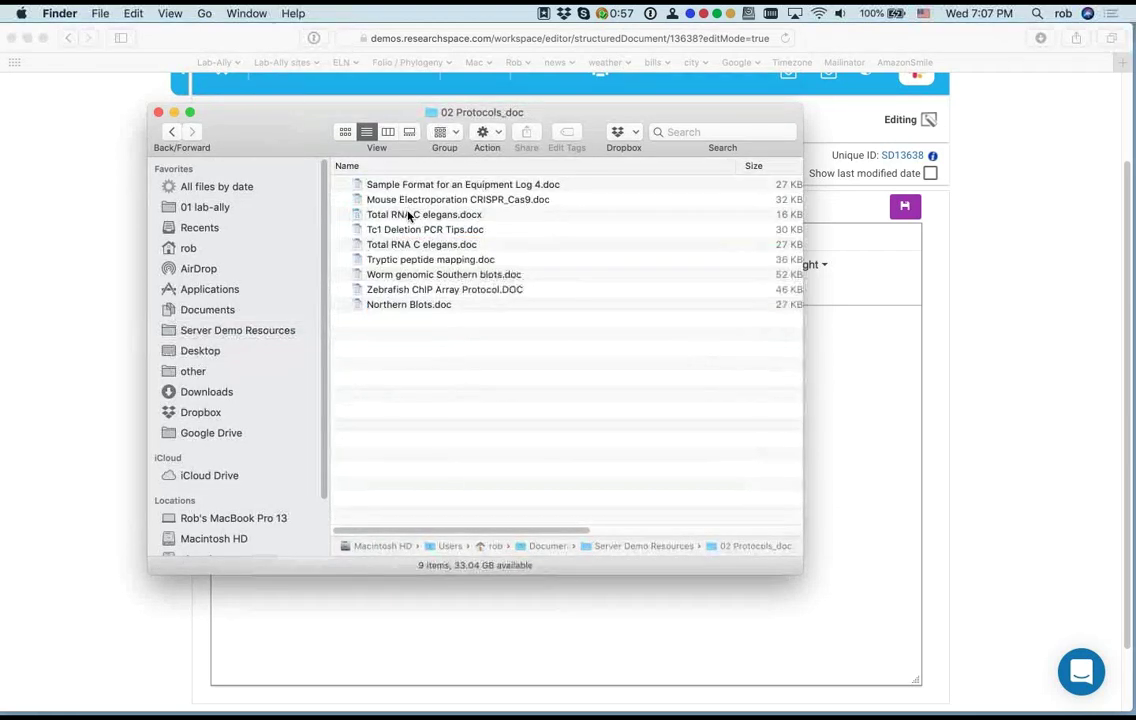
double_click(409, 202)
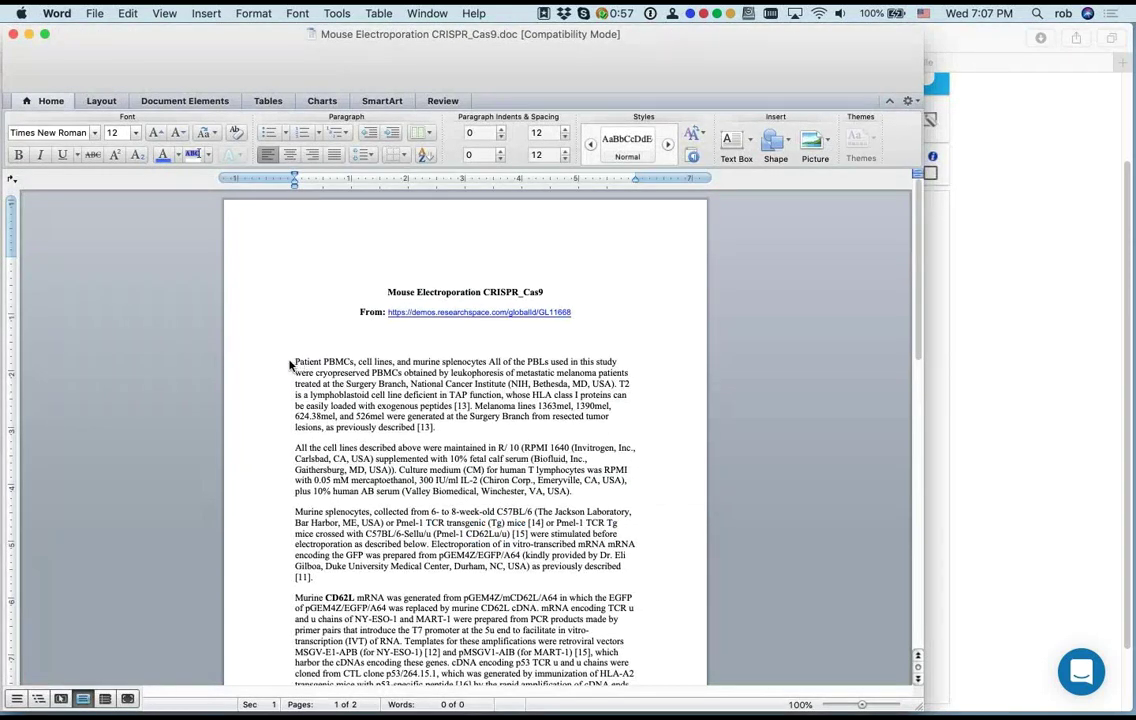
Step: Copy the Word protocol's first body paragraph, save and close the file, and paste the text into the empty RSpace document in Safari
drag(436, 428, 292, 362)
key(super+c)
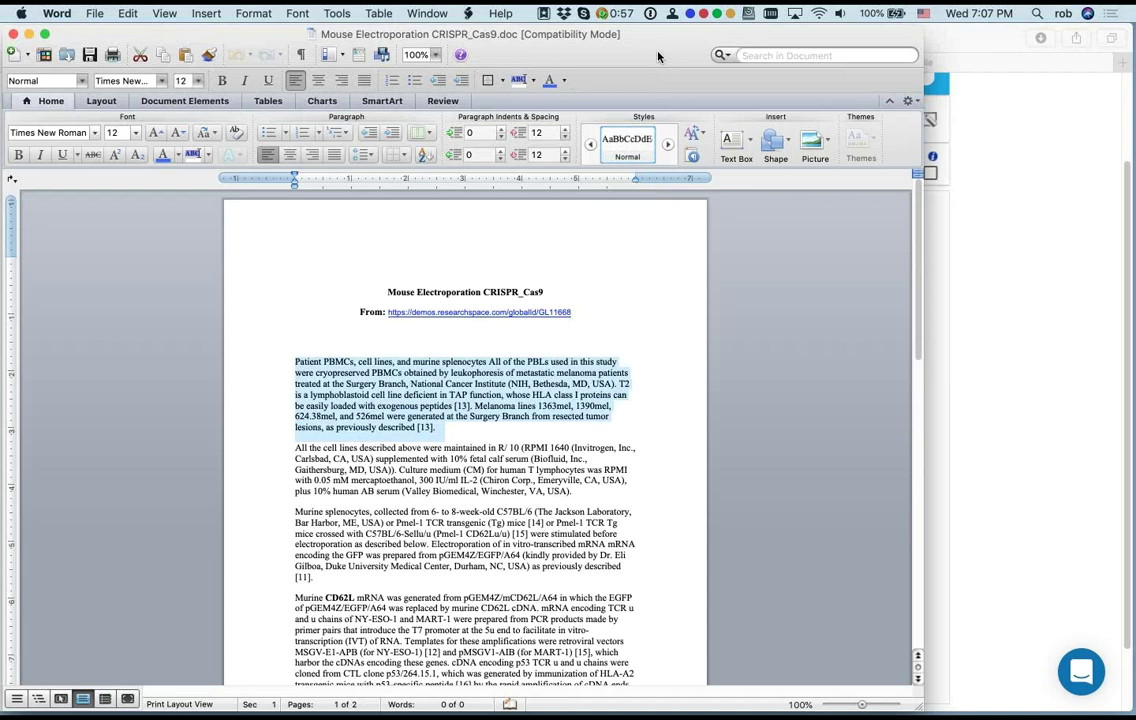
key(super+s)
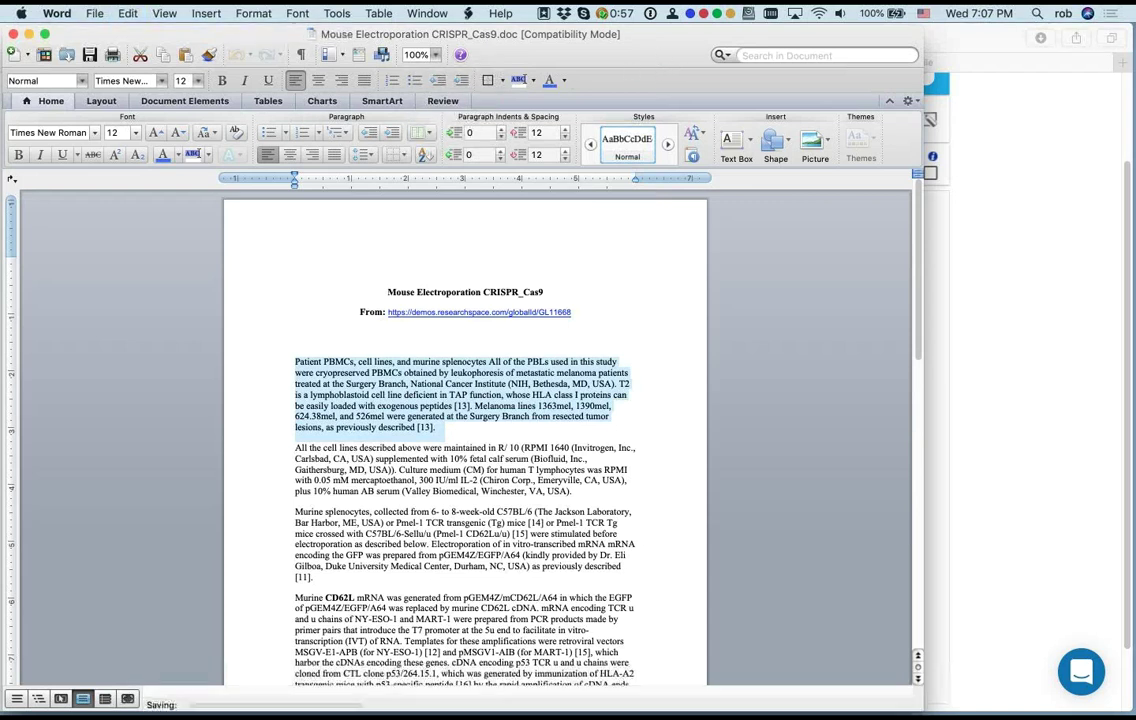
key(super+w)
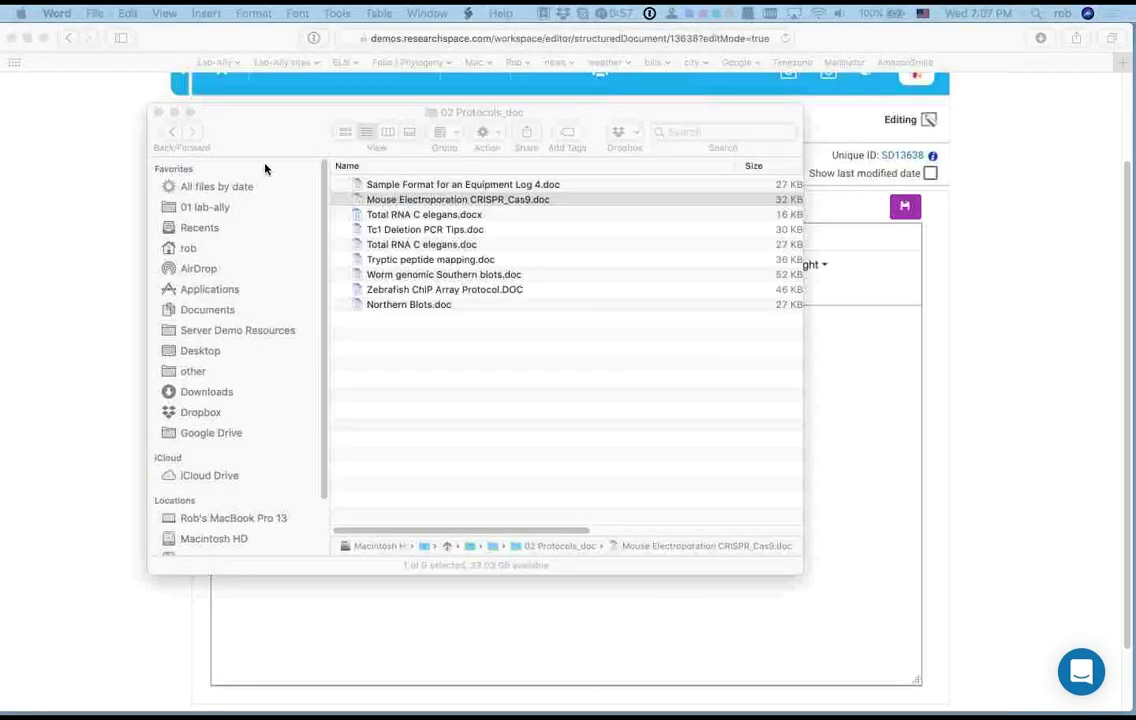
click(158, 113)
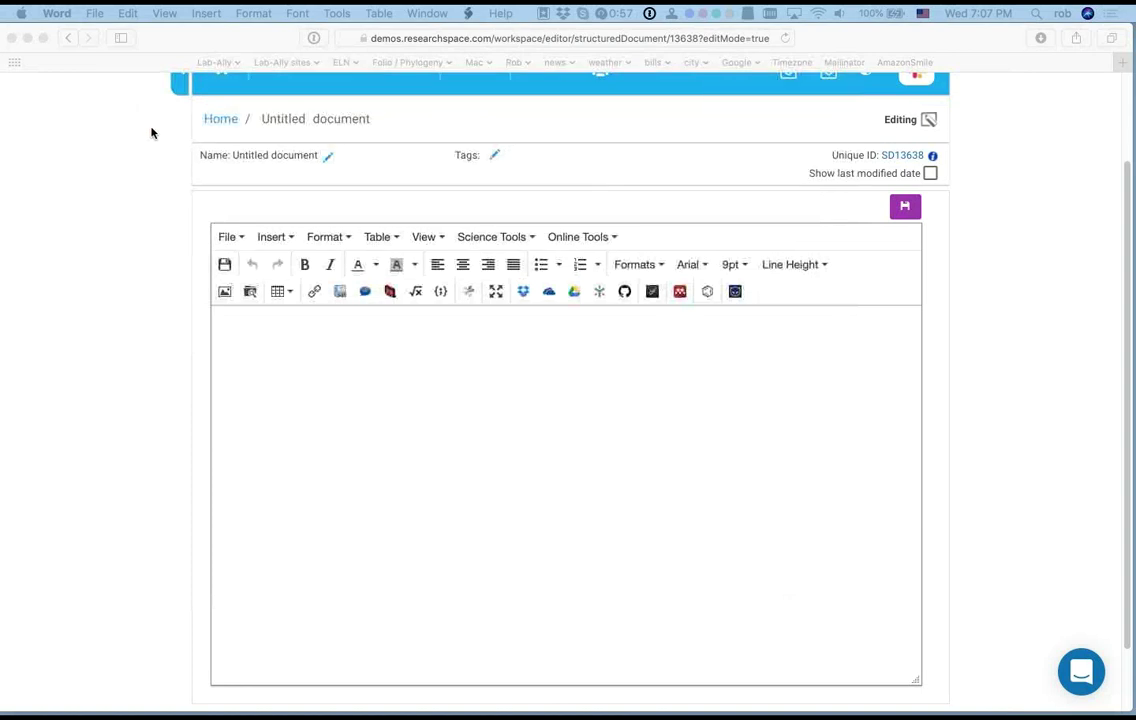
click(269, 341)
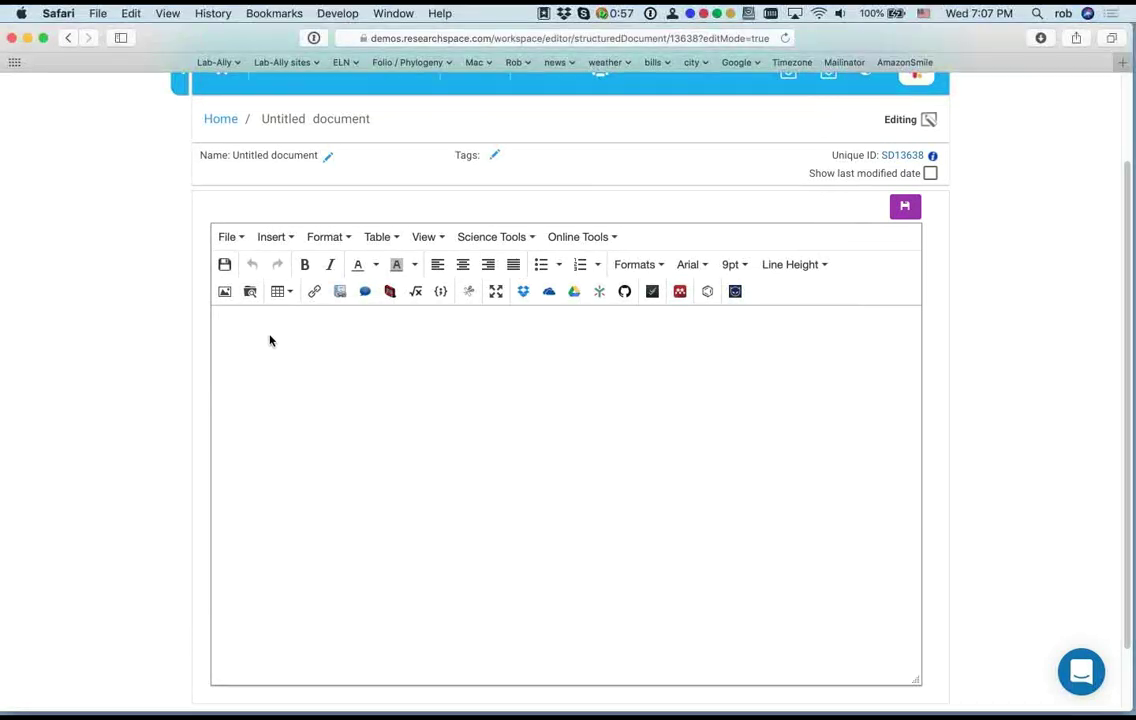
key(super+v)
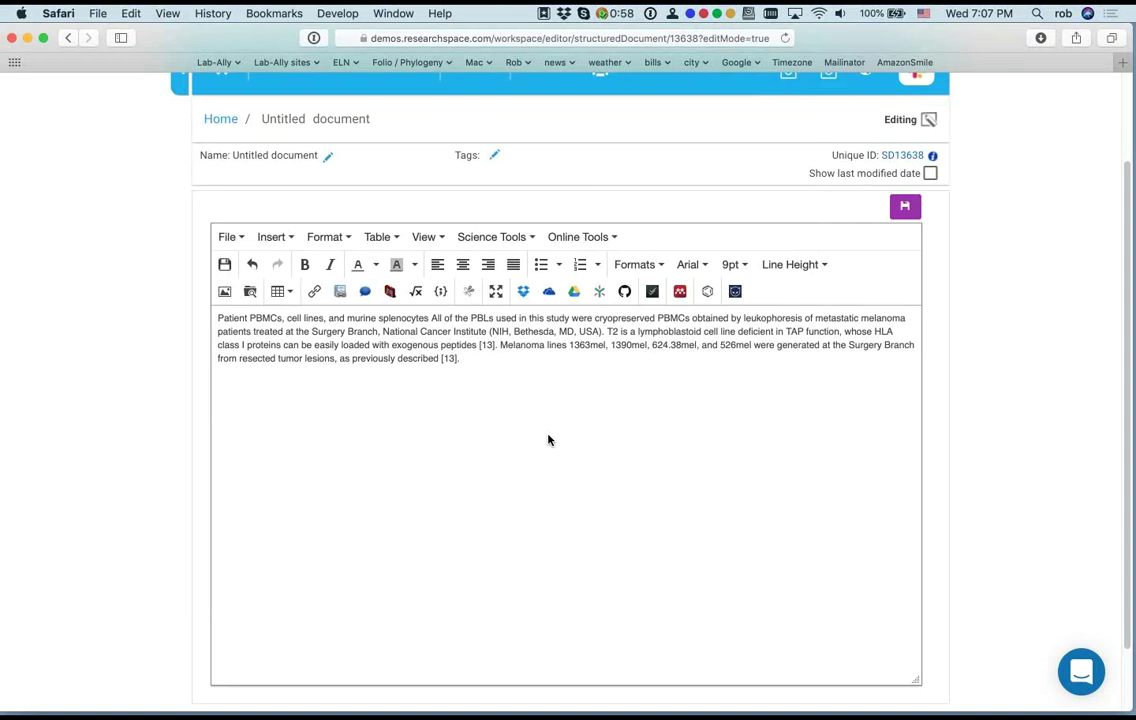
Step: Format the paragraph's closing words "described [13]." as bold italic with a yellow highlight, and place the cursor after them
drag(470, 358, 398, 358)
click(306, 266)
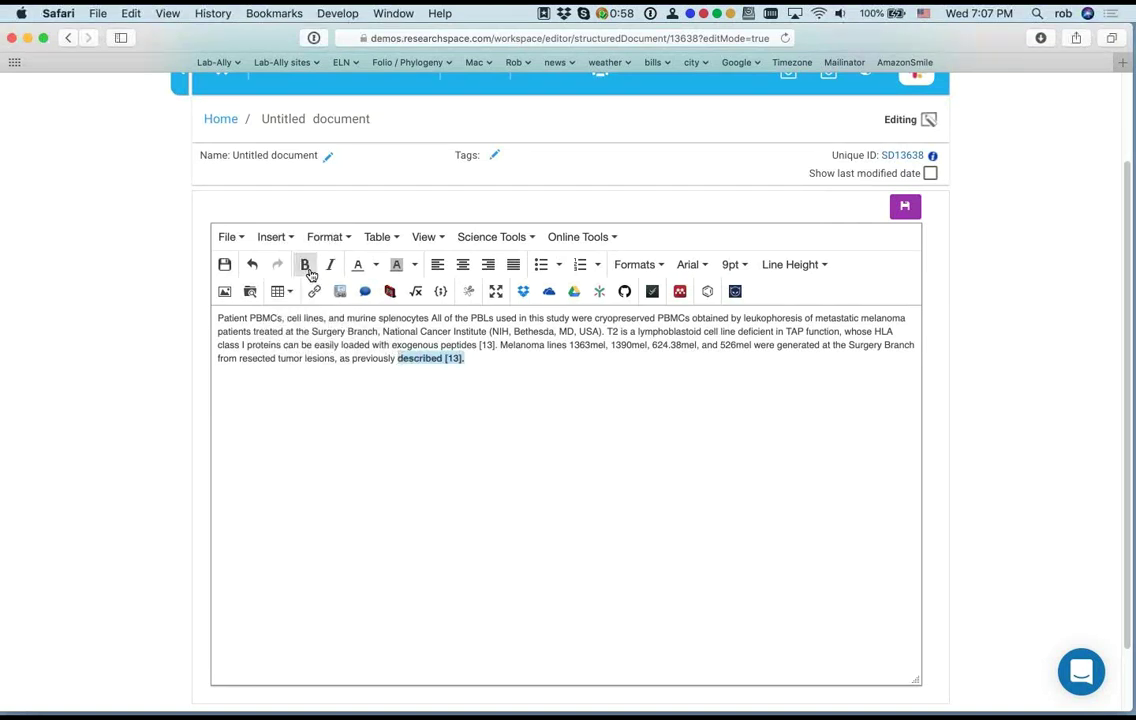
click(331, 267)
click(414, 265)
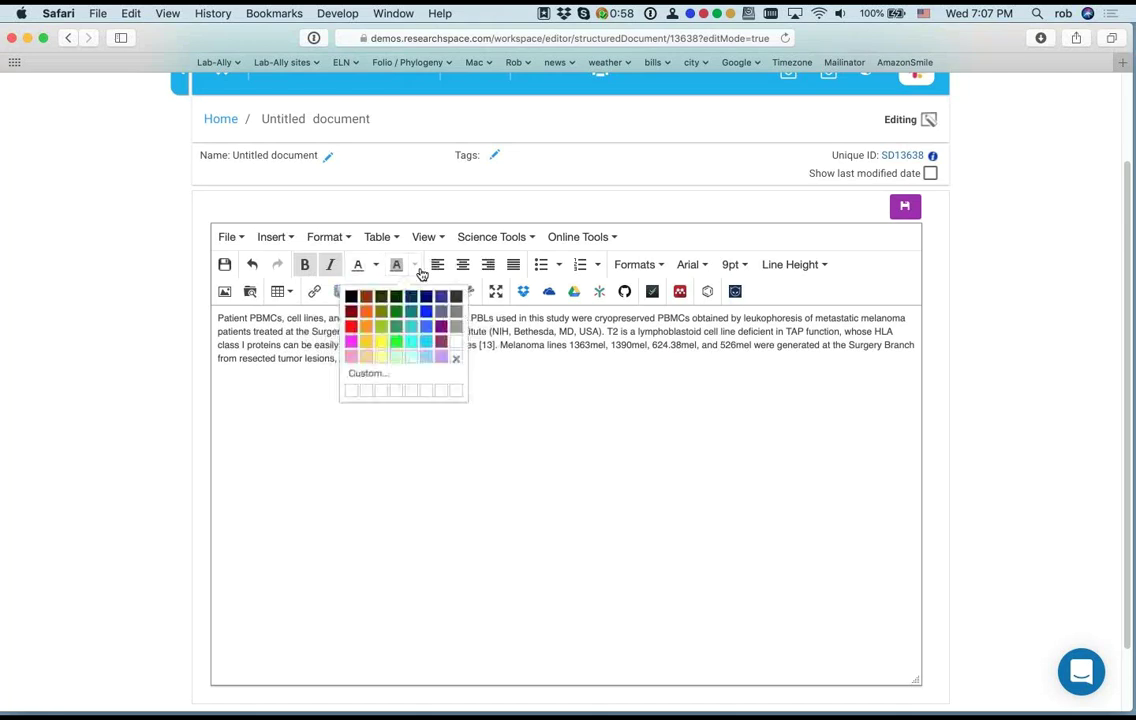
click(381, 341)
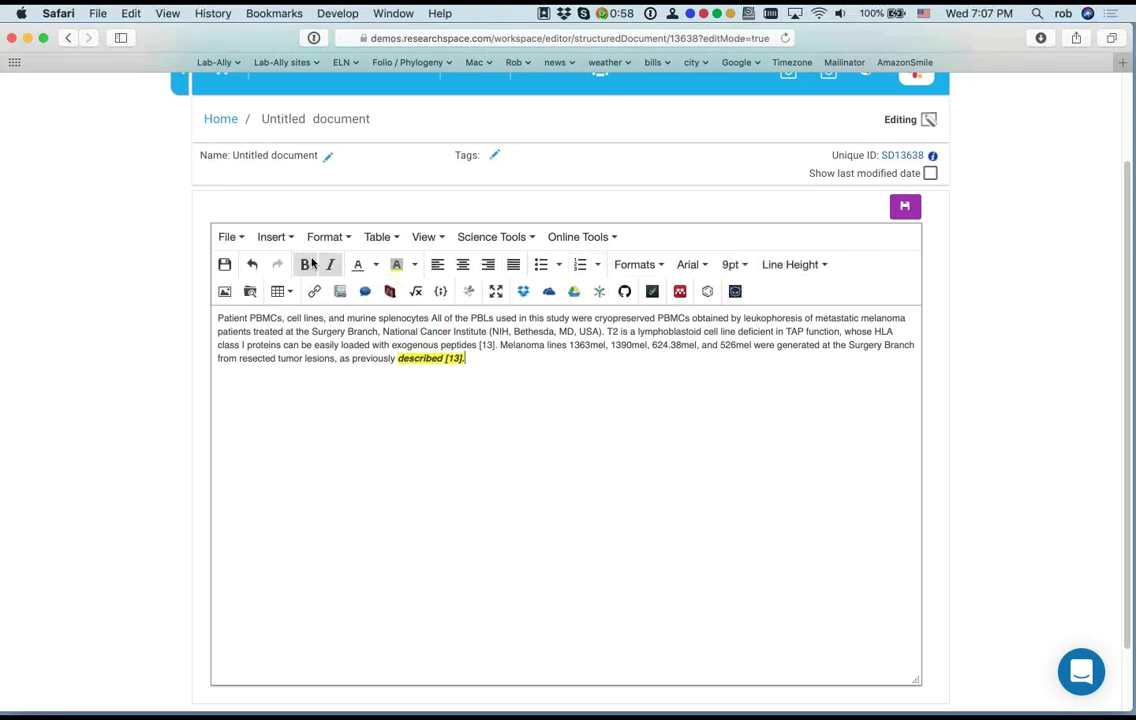
click(506, 358)
key(Return)
Step: Configure the editor toolbar by adding the Special character action after Italic, and save the configuration
click(230, 240)
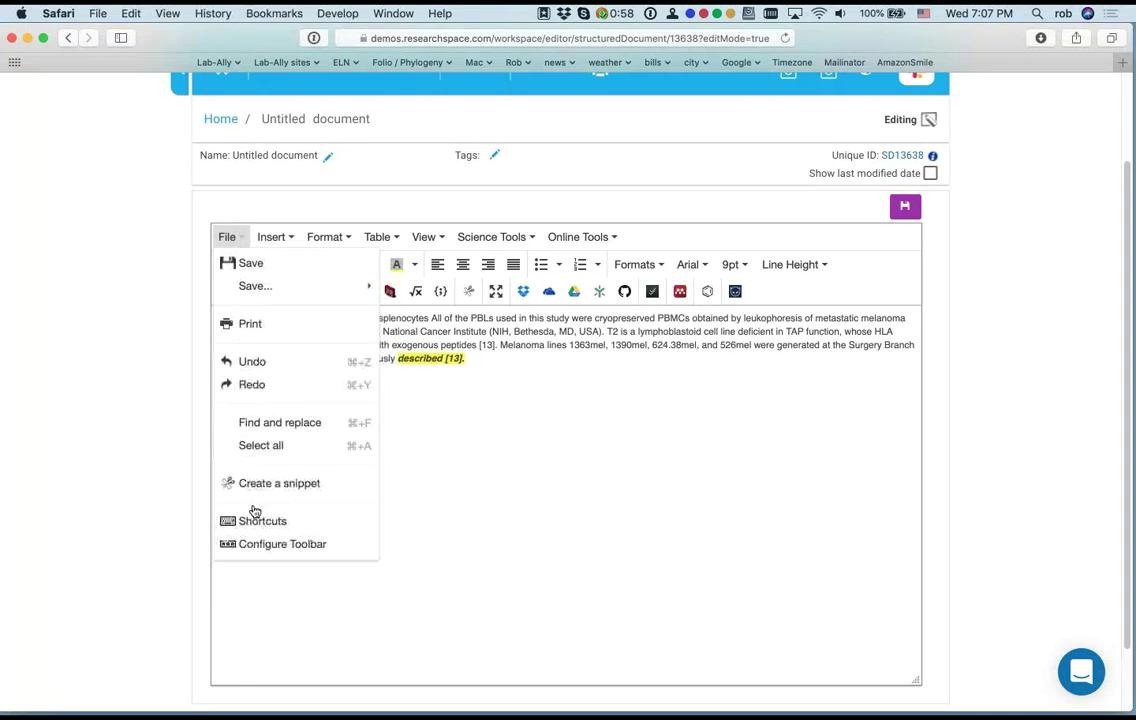
click(253, 552)
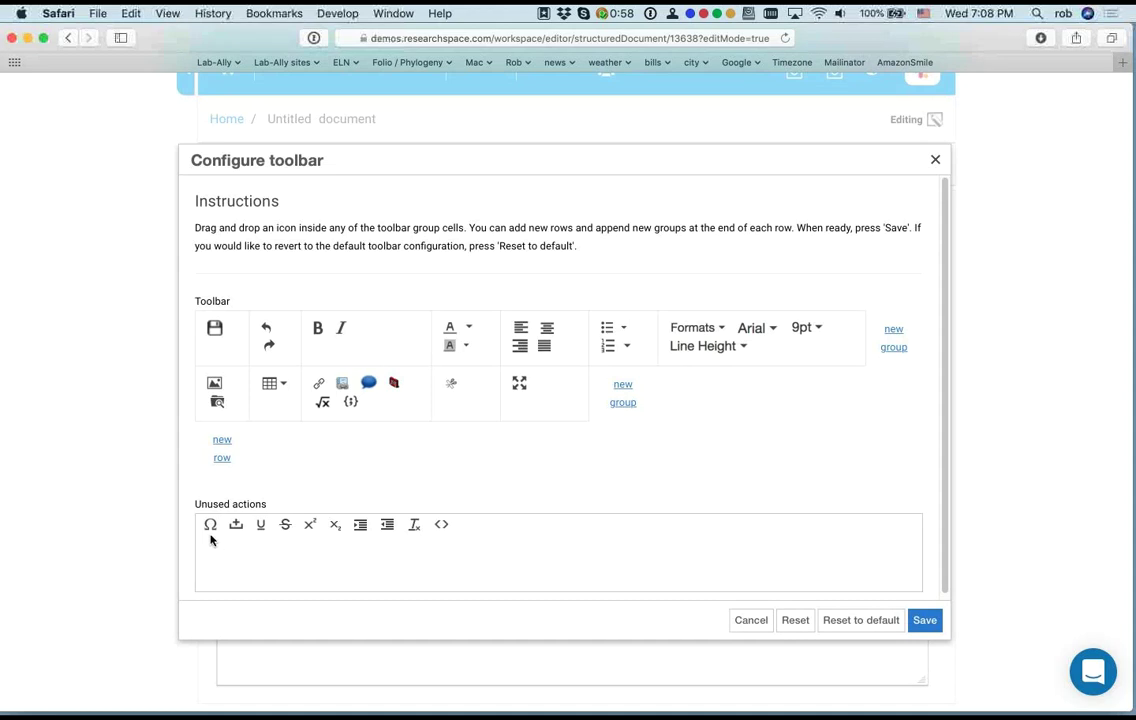
drag(210, 527, 390, 331)
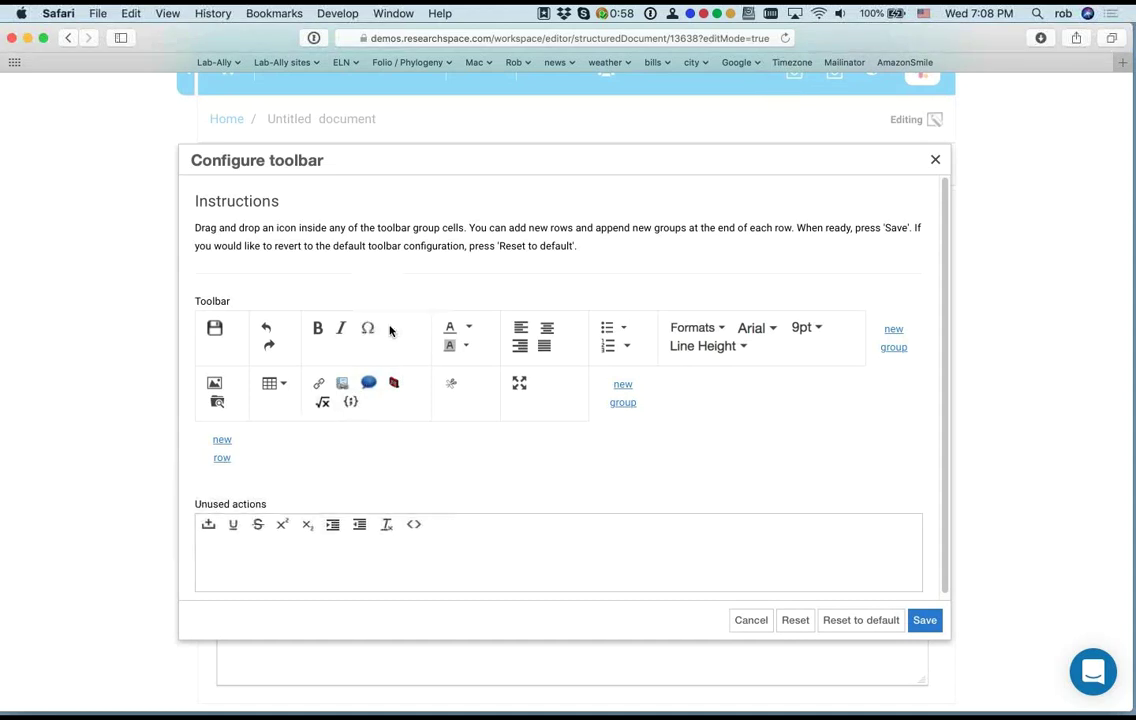
click(925, 620)
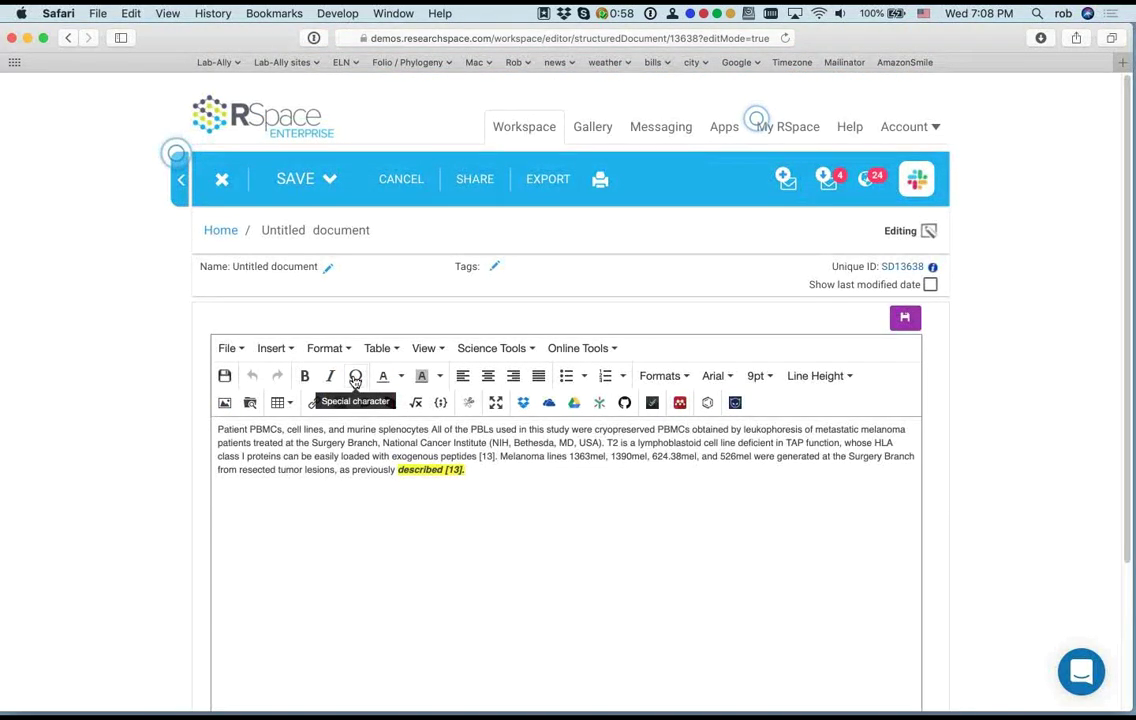
Step: View the Special character table, and review the toolbar configuration's unused actions without changing anything
click(356, 378)
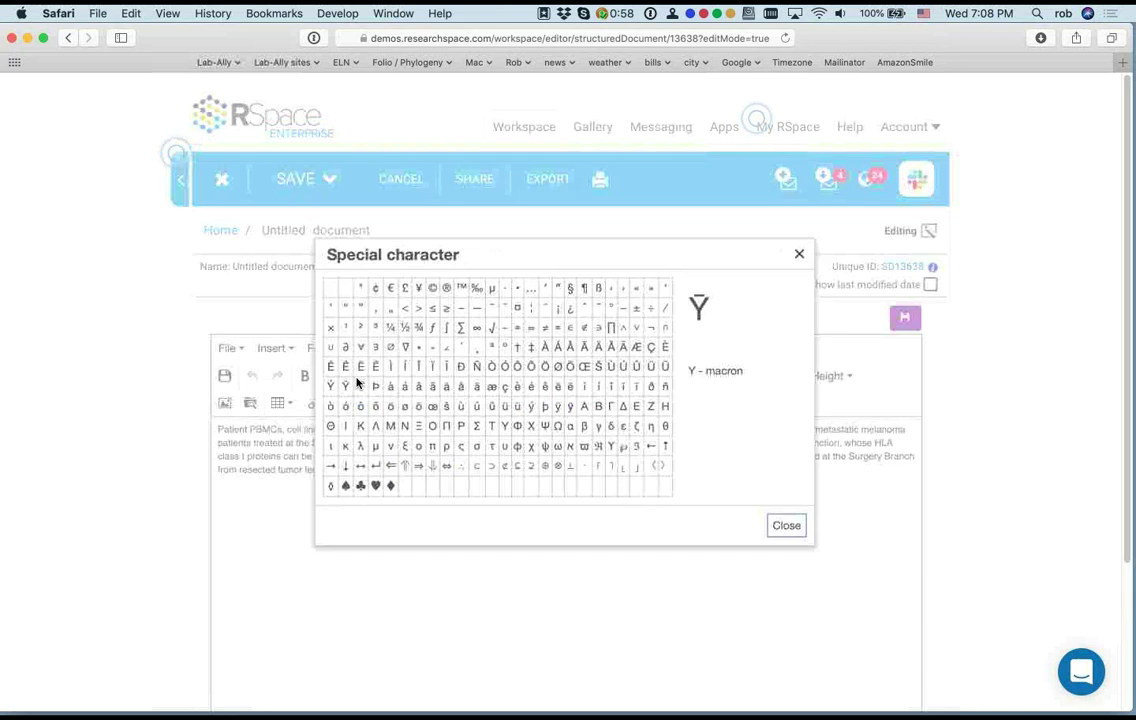
click(799, 257)
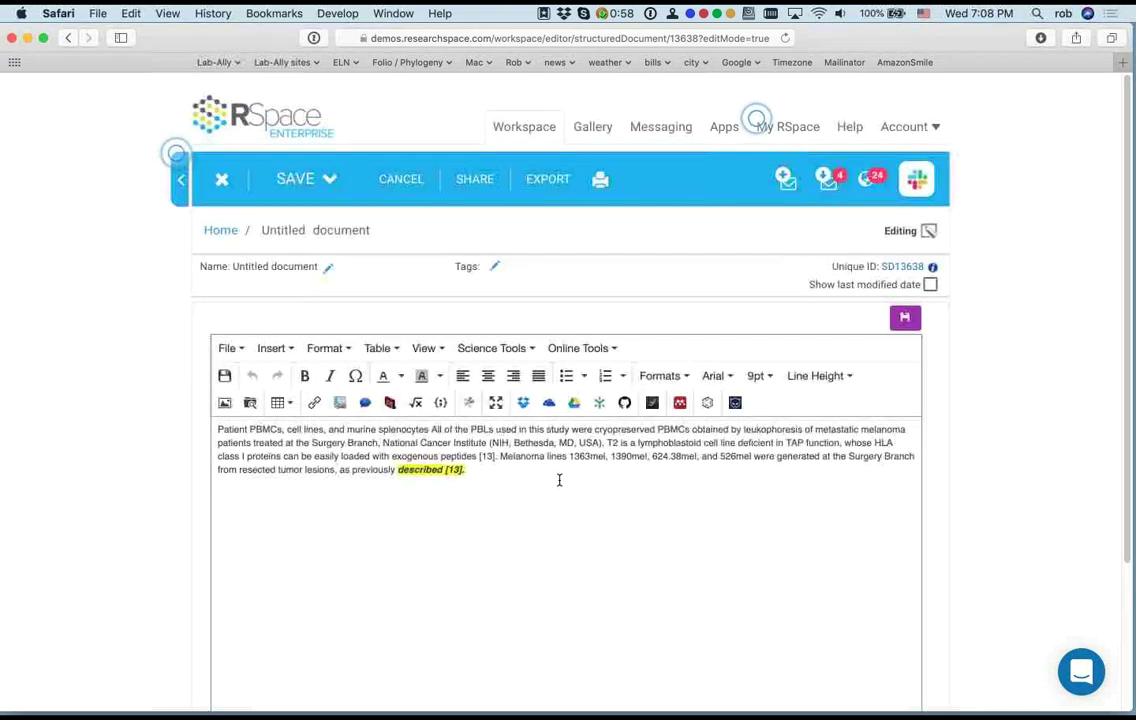
click(227, 348)
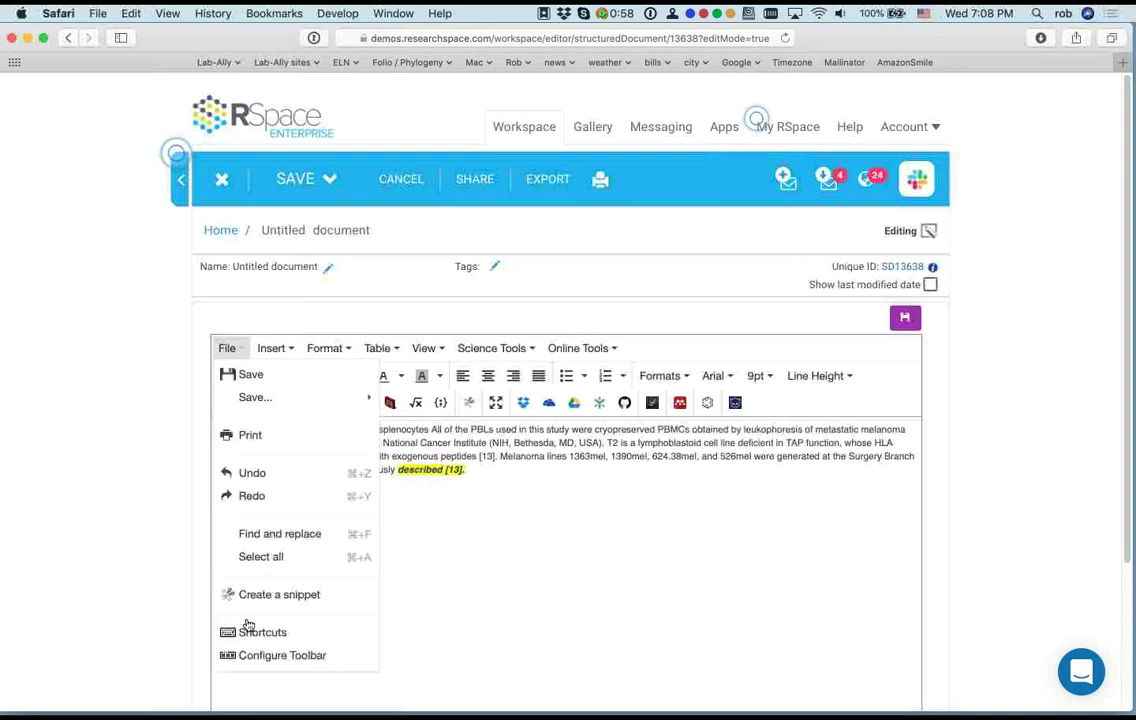
click(249, 655)
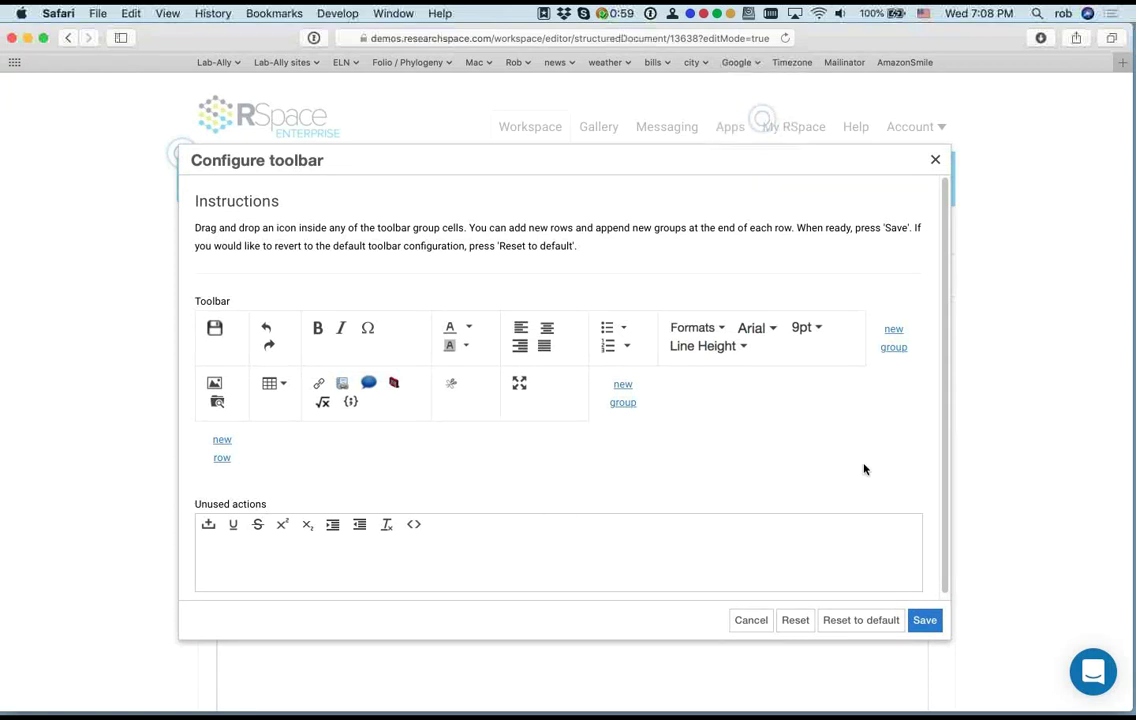
click(936, 161)
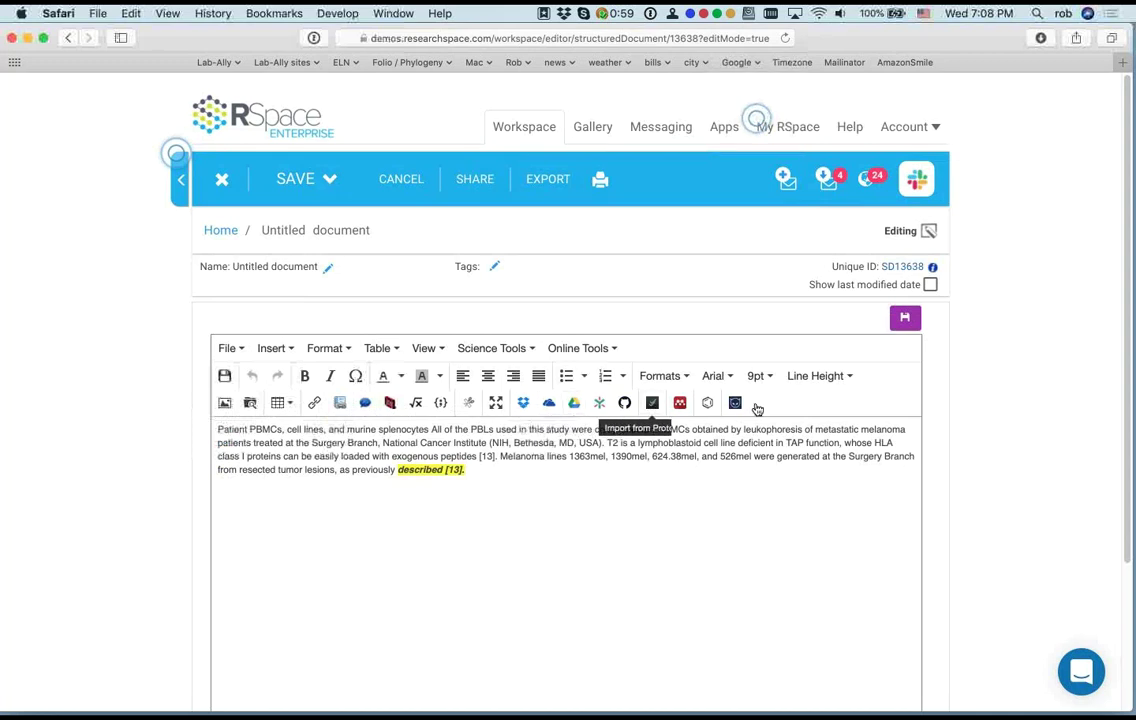
Step: Start a new line below the pasted paragraph in the document
scroll(124, 398, down, 2)
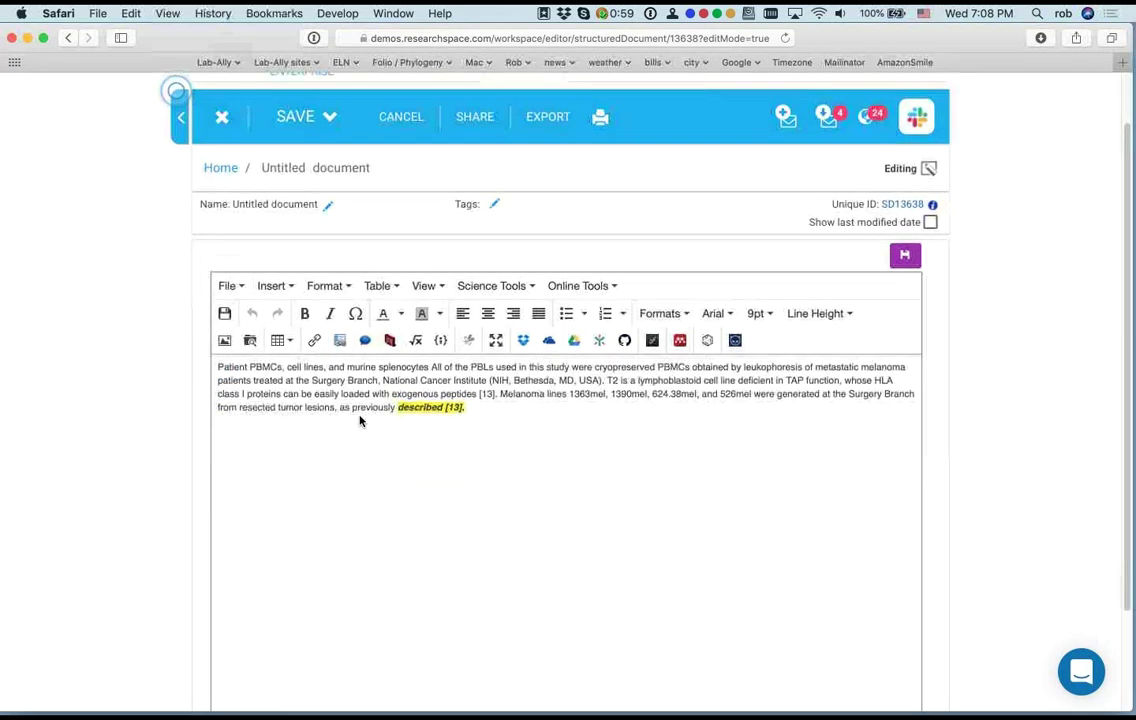
click(514, 406)
key(Return)
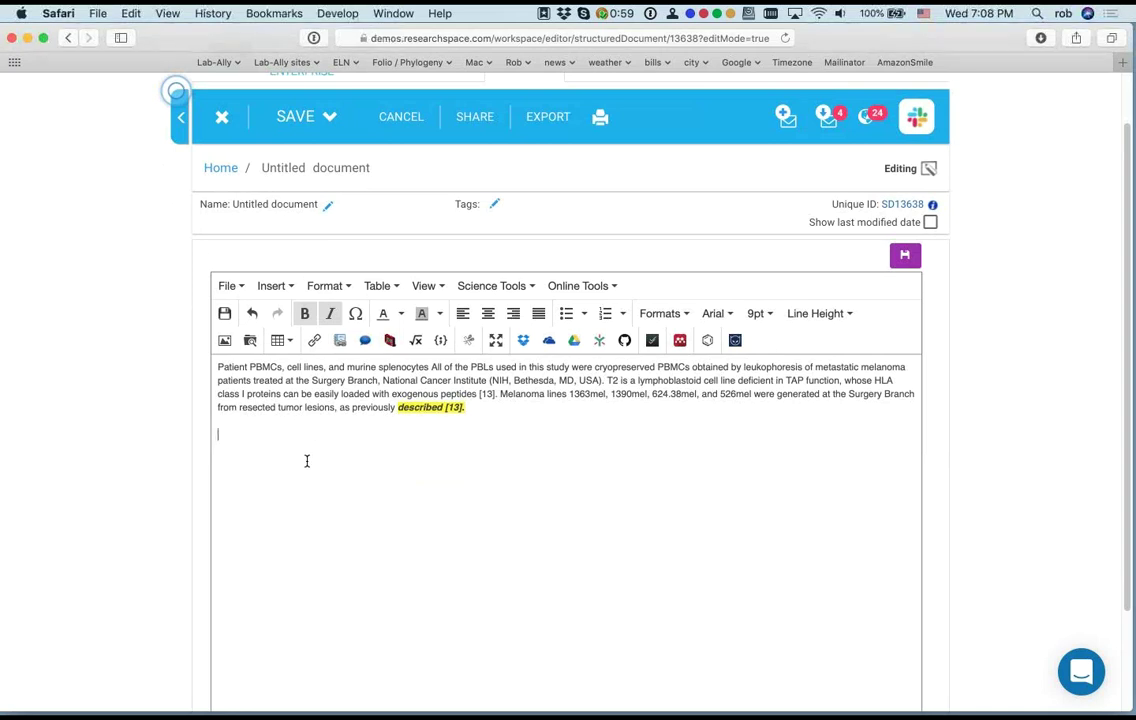
Step: Insert the "Fig3 Methylation suppresses" figure from the Image Gallery below the paragraph
click(225, 341)
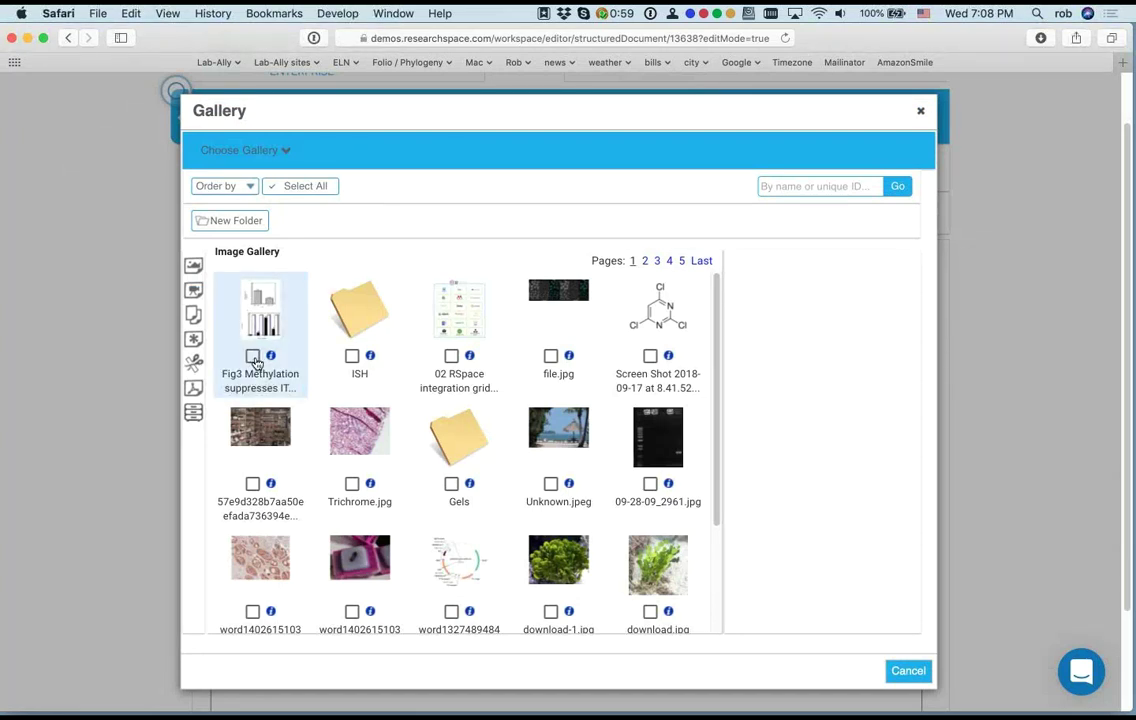
click(253, 357)
click(303, 223)
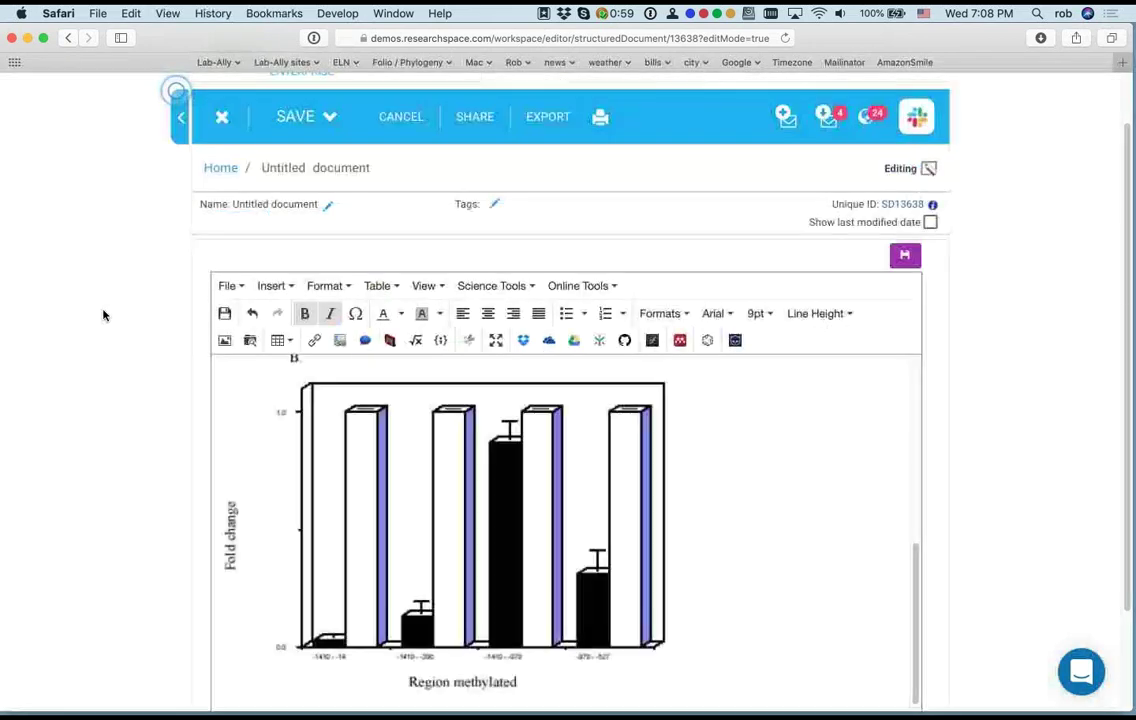
Step: Shrink the inserted figure proportionally to about 60% of its width, and delete it from the document
scroll(818, 530, up, 5)
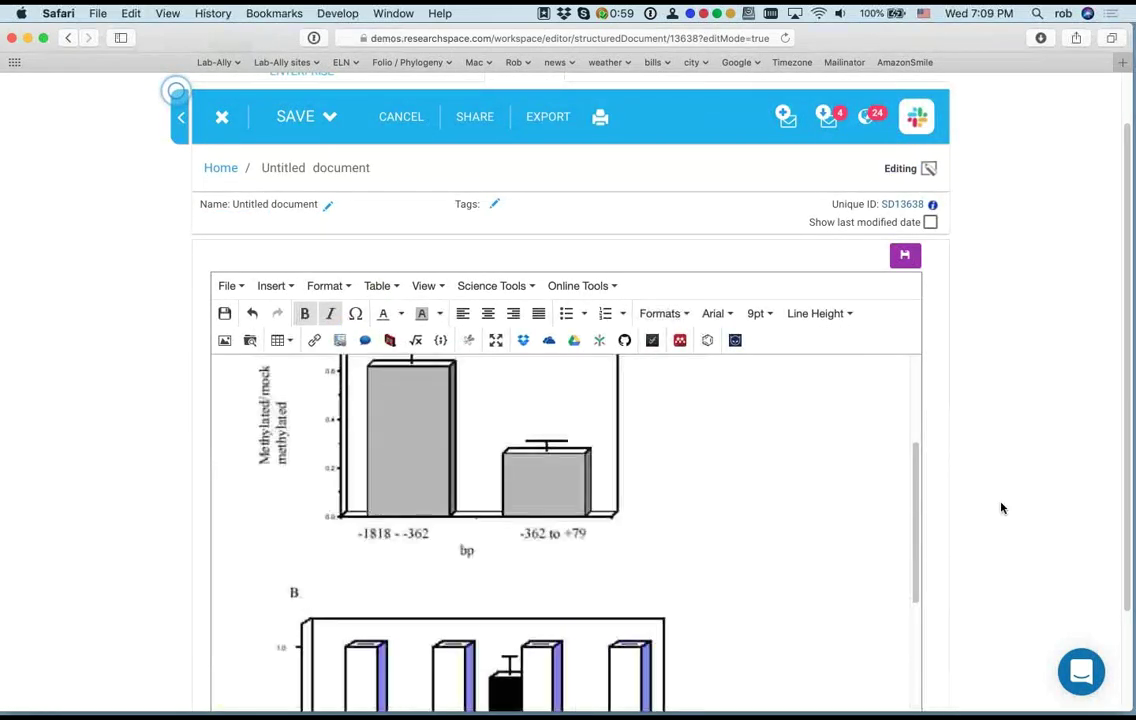
scroll(1001, 508, down, 3)
click(616, 441)
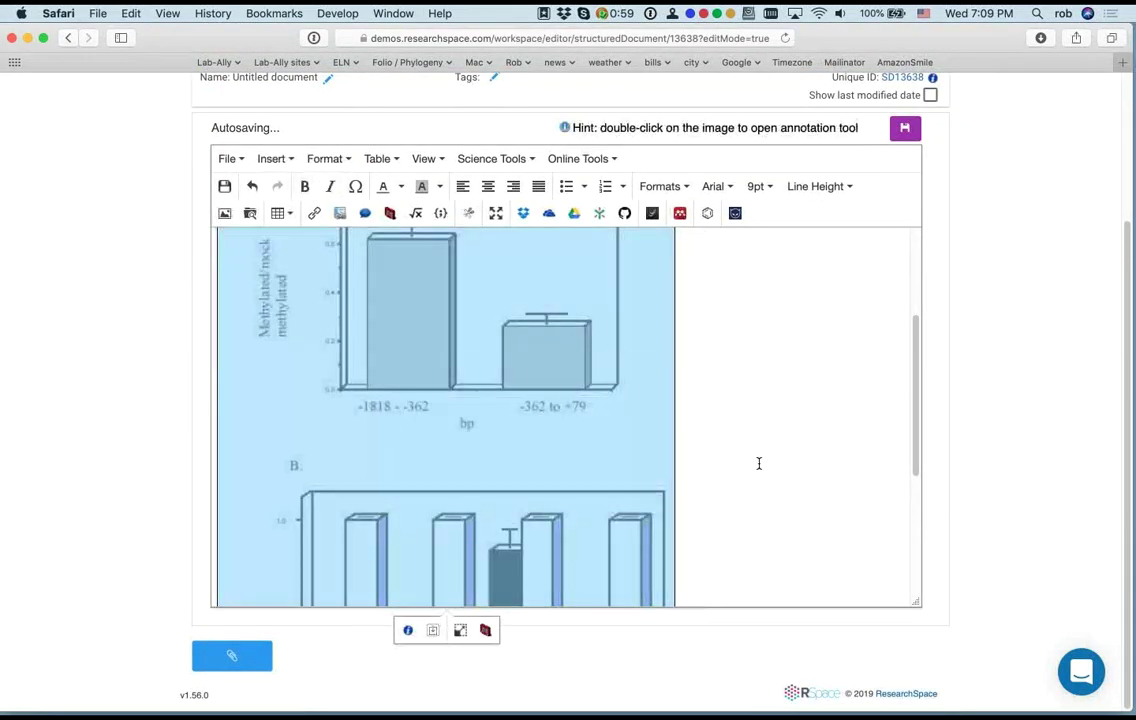
scroll(752, 463, down, 5)
drag(675, 510, 496, 356)
scroll(631, 346, up, 3)
scroll(631, 346, down, 4)
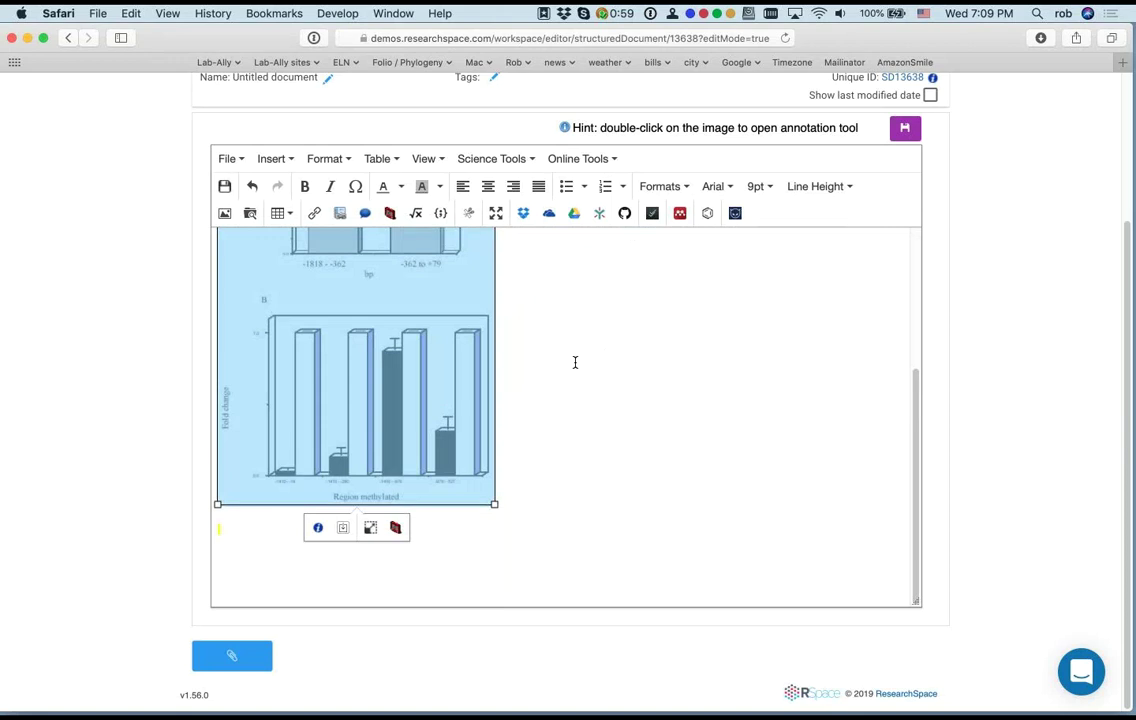
key(Delete)
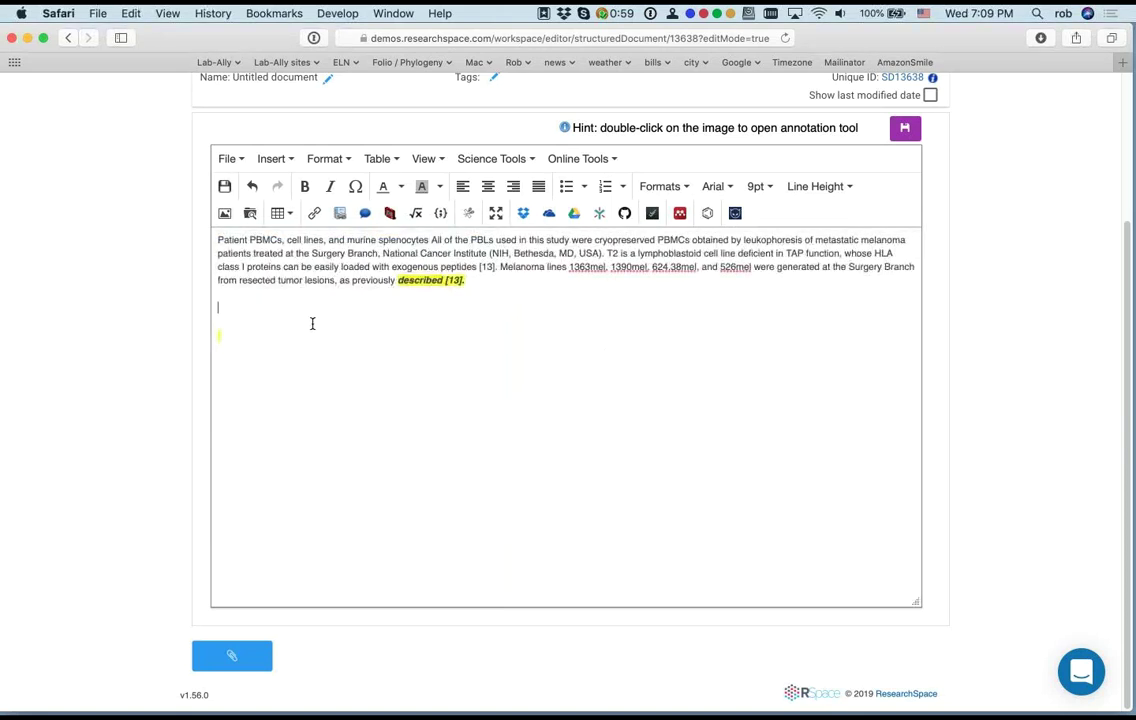
Step: Insert a basic table with two columns and two rows below the paragraph
click(286, 213)
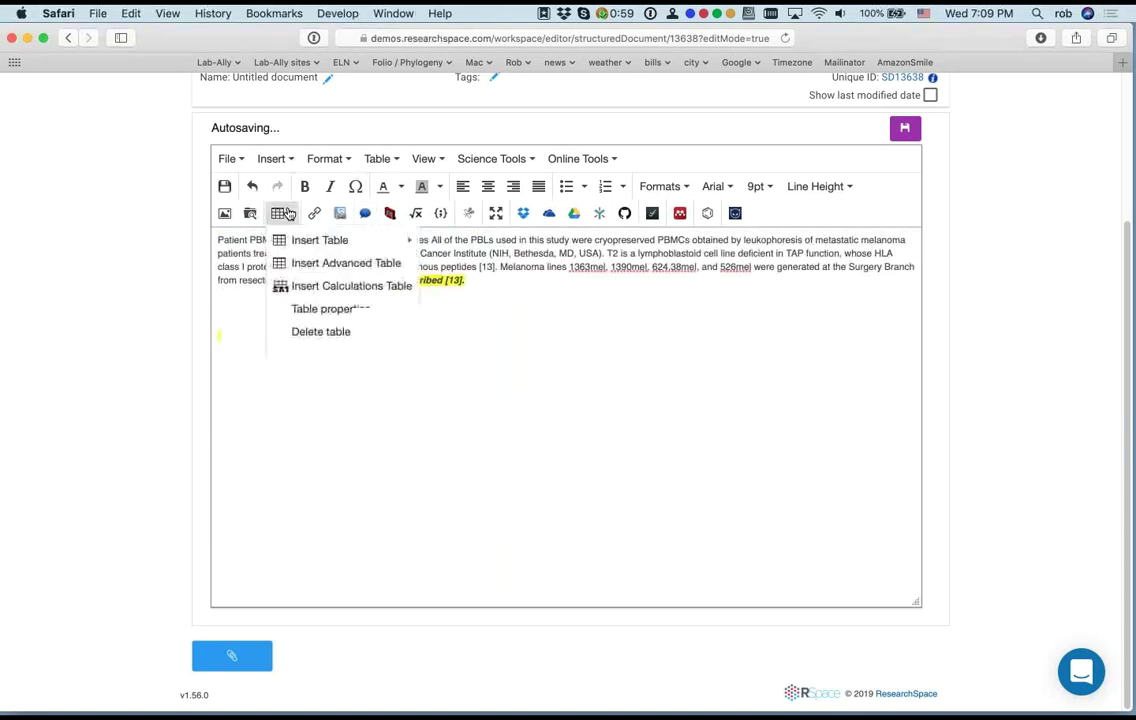
mouse_move(299, 243)
click(446, 252)
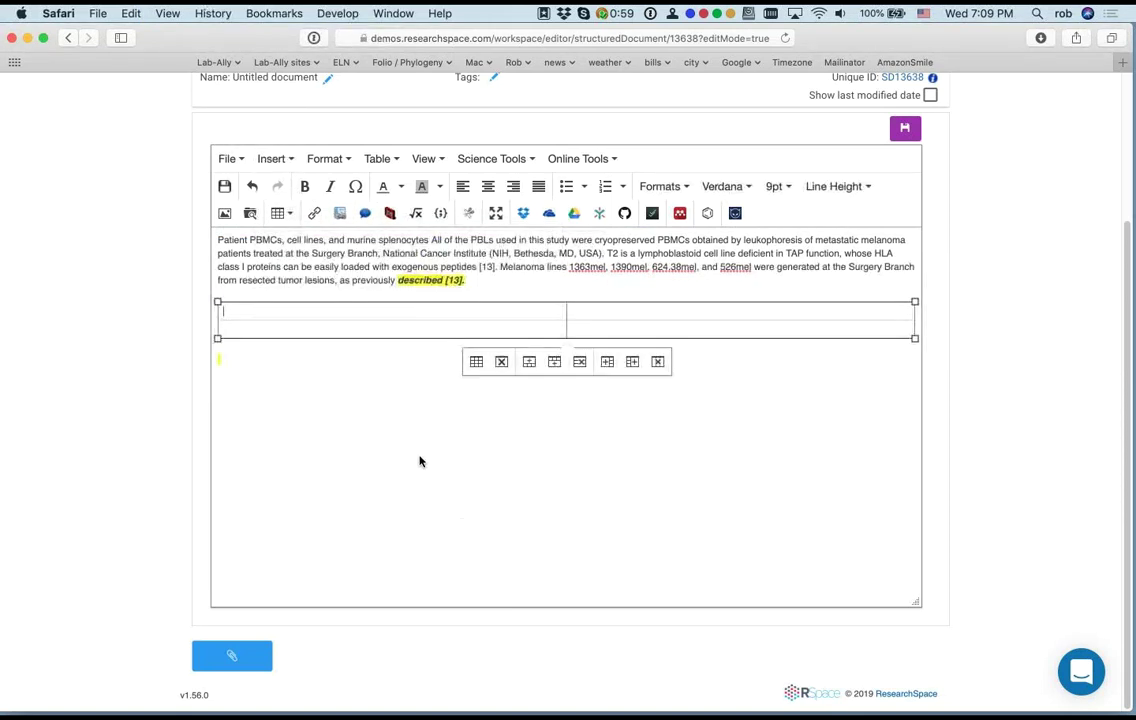
Step: Paste the copied figure into the table's upper-left cell and shrink it proportionally to about half its width
key(super+v)
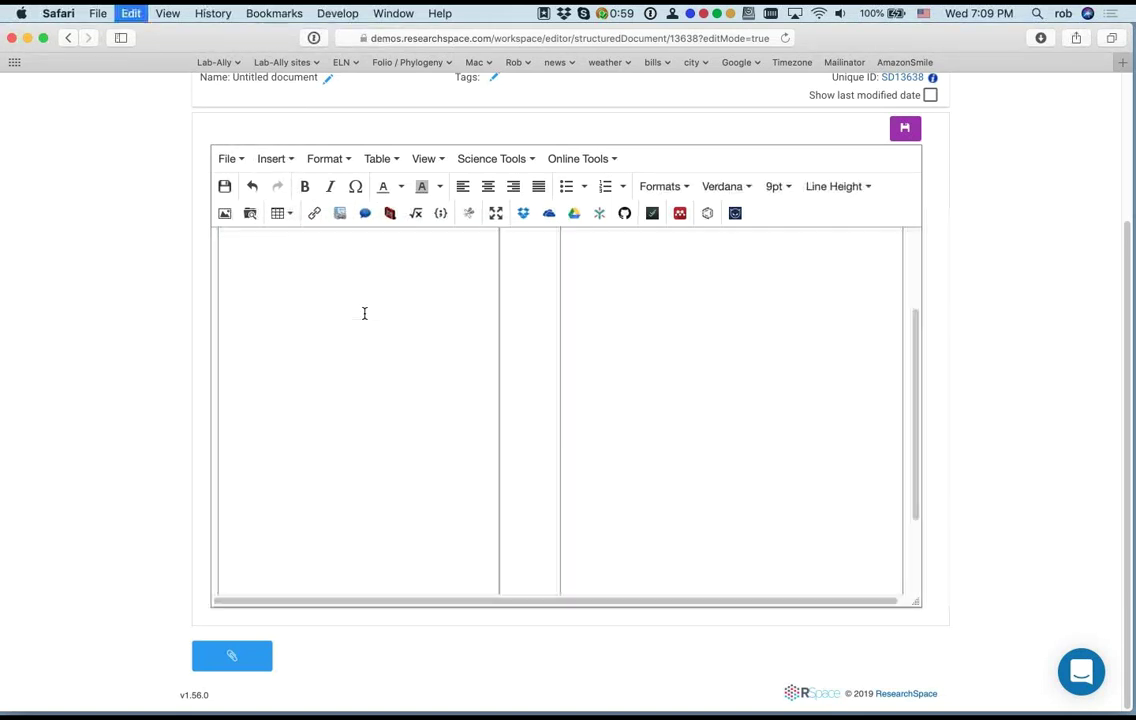
click(485, 576)
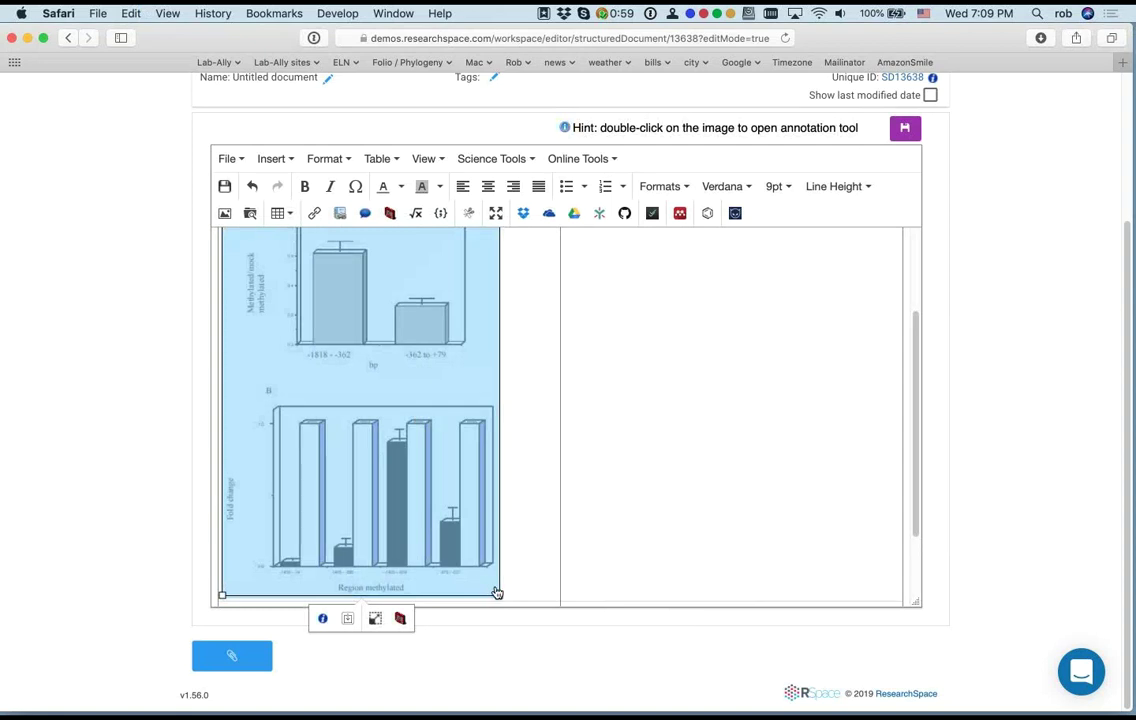
drag(499, 595, 362, 485)
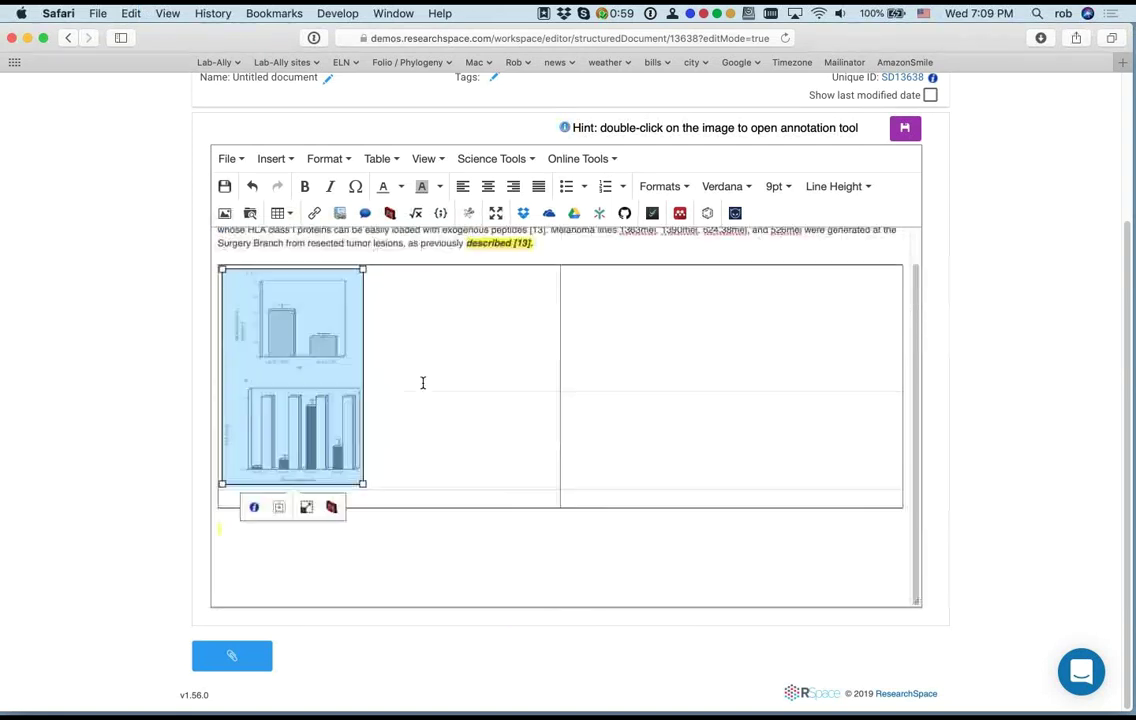
Step: Add the text "This is a bar chart of X" in the table cell beside the figure
click(450, 371)
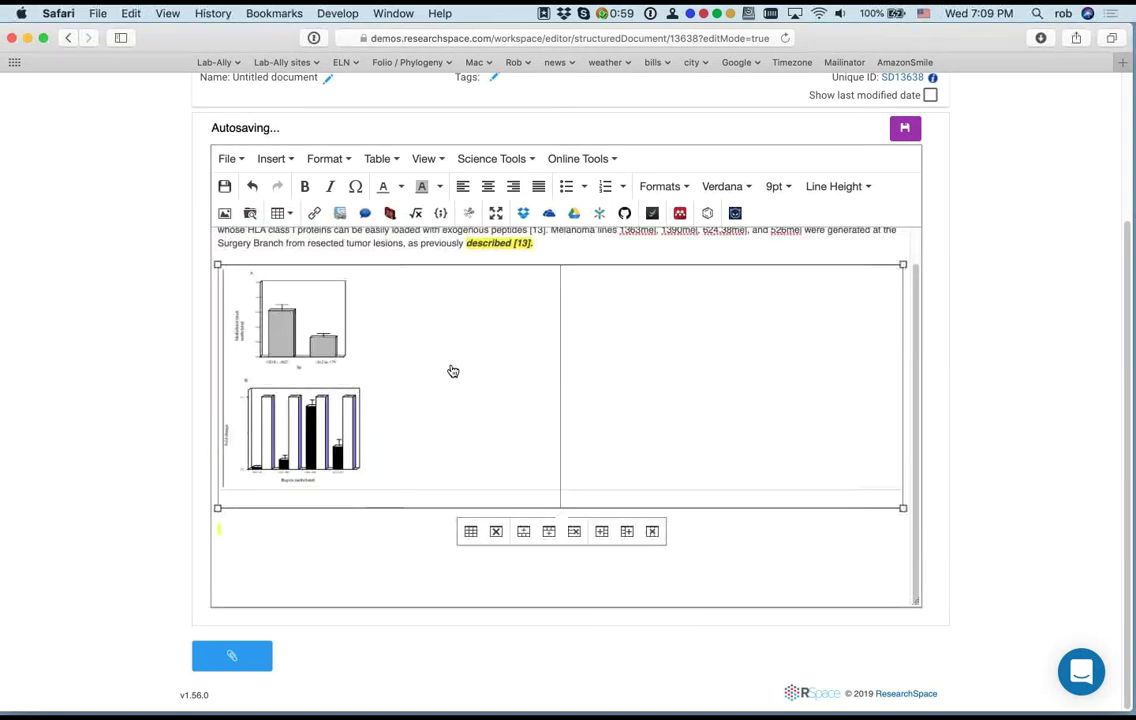
click(658, 343)
text(This is a bar chart of X)
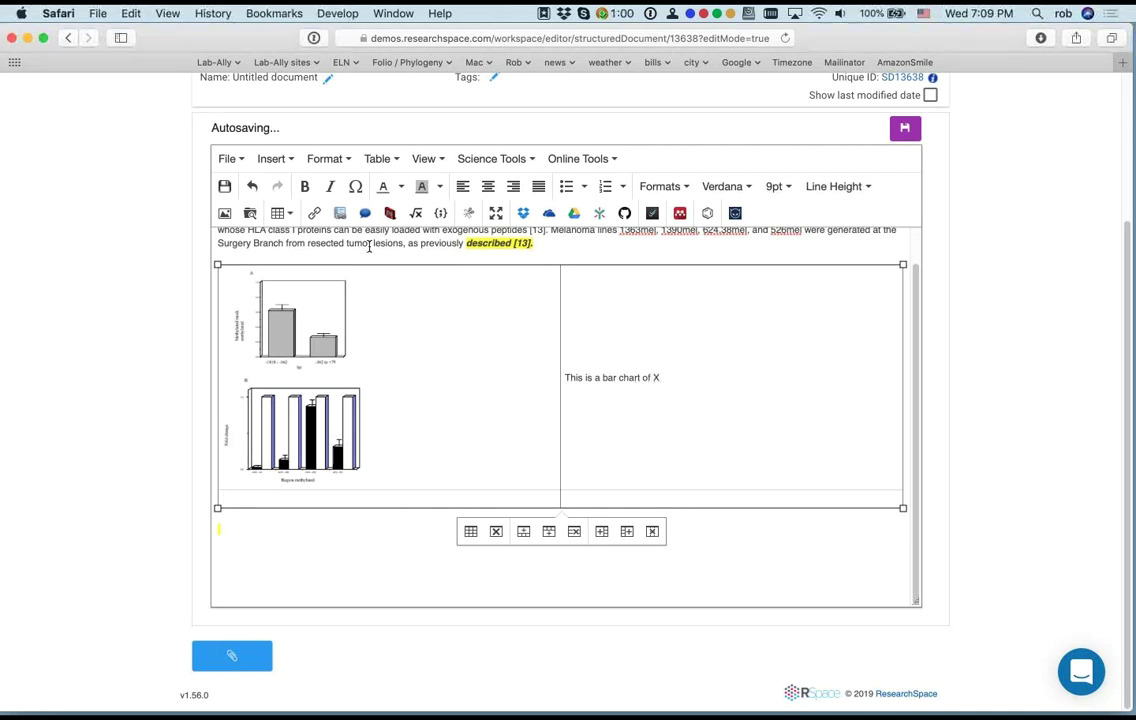
Step: Browse the Document Gallery in the RSpace Gallery insertion dialog, and close it without inserting a file
click(279, 159)
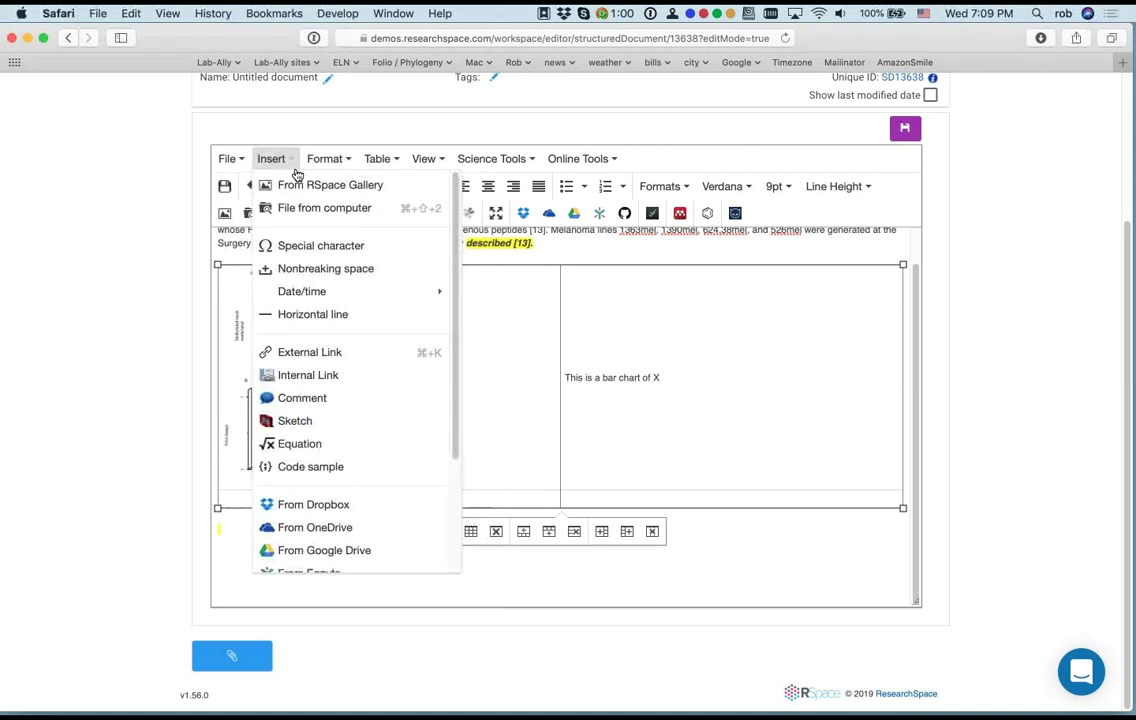
click(302, 185)
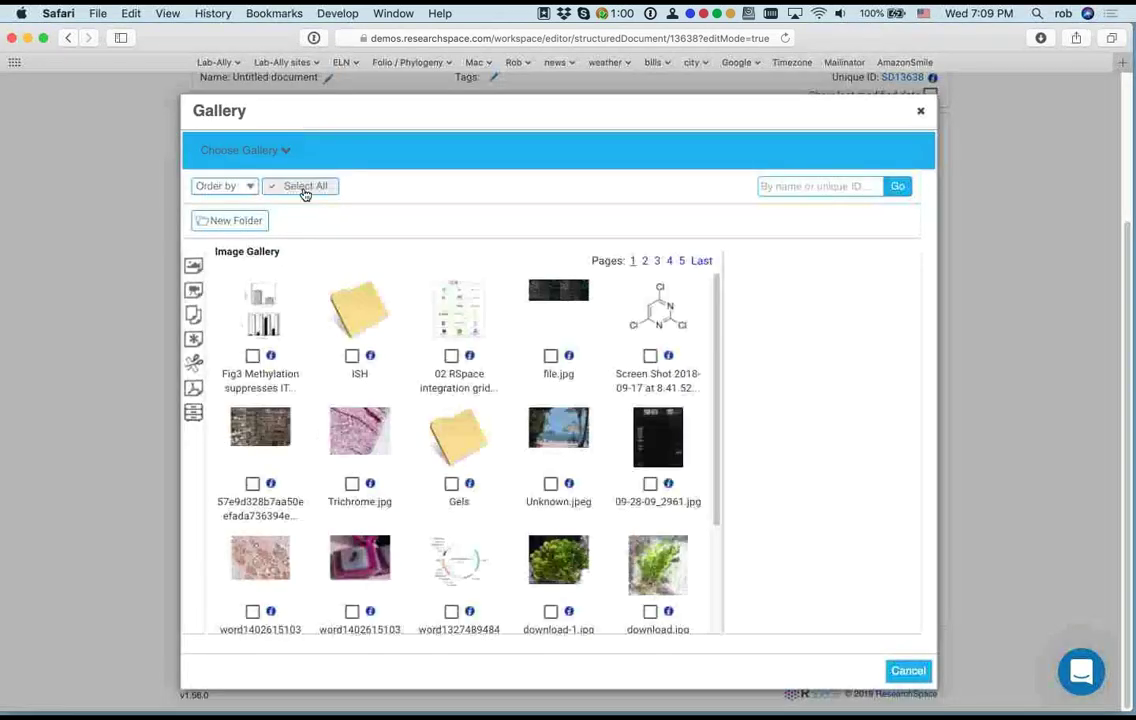
click(195, 315)
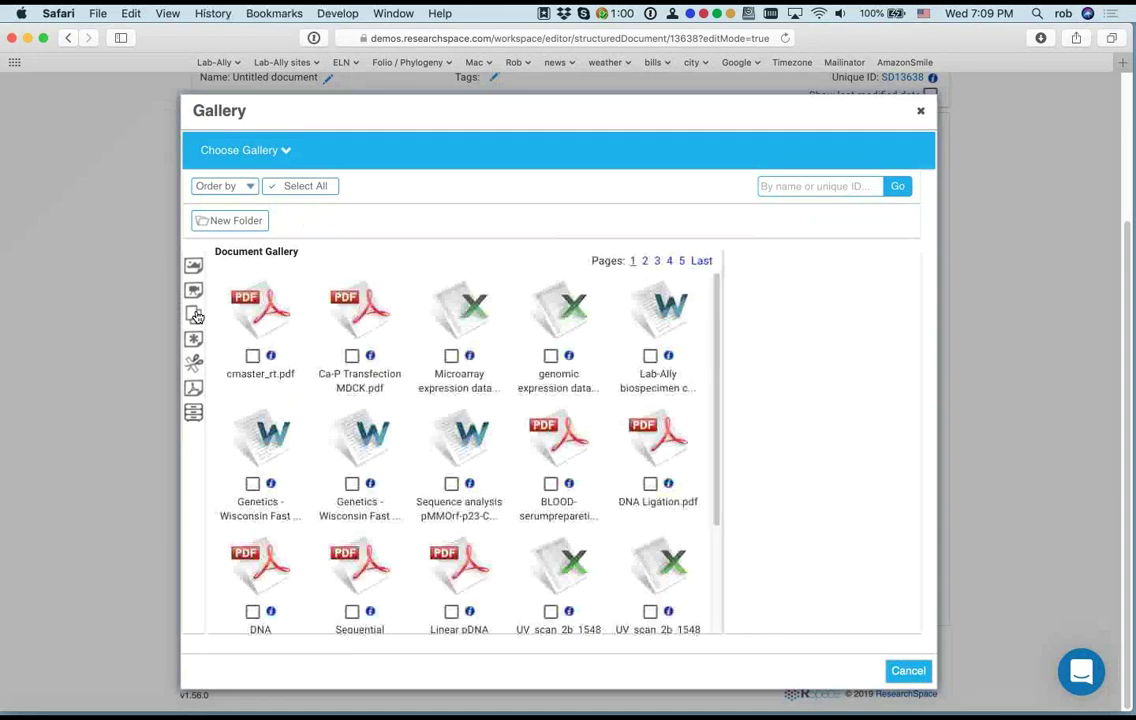
click(921, 113)
Step: Switch to Finder and attach Northern Blots.doc from the 02 Protocols_doc folder in Server Demo Resources to the table's lower-left cell
mouse_move(1128, 36)
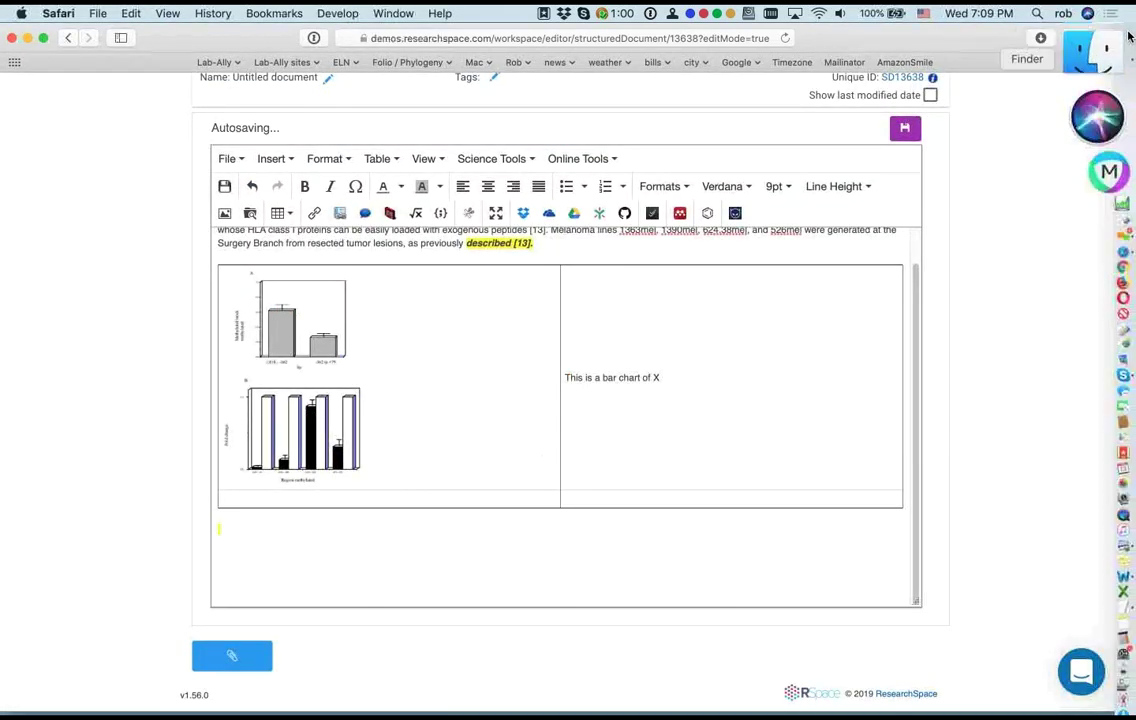
click(1110, 48)
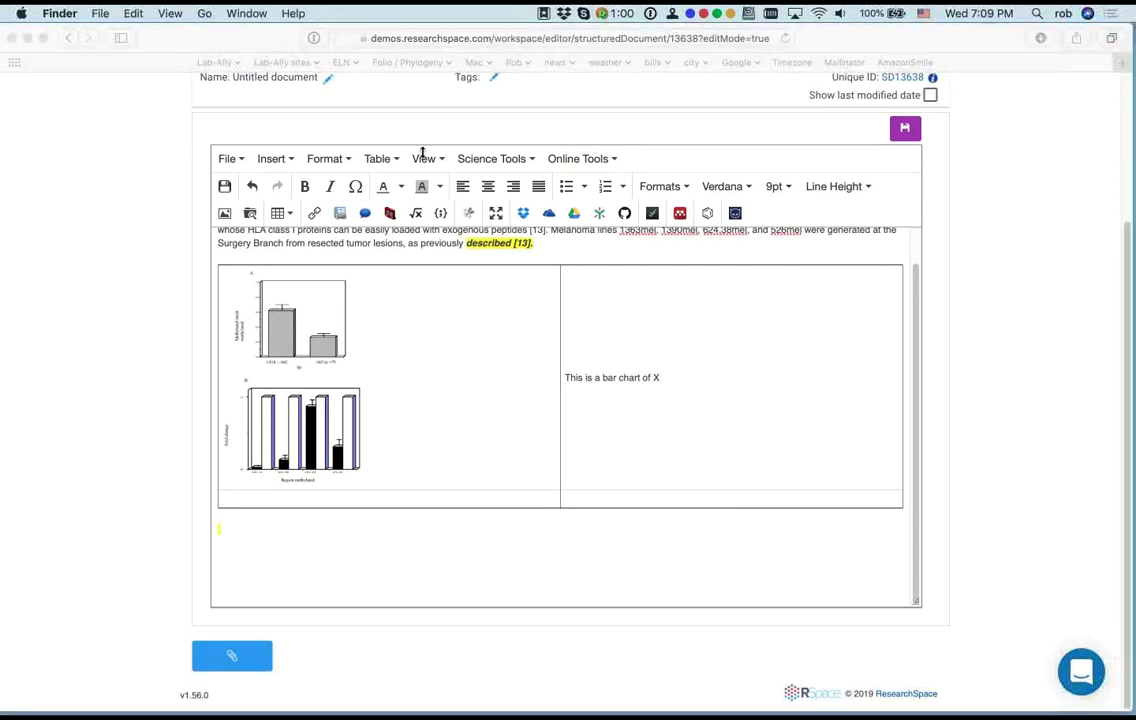
click(255, 331)
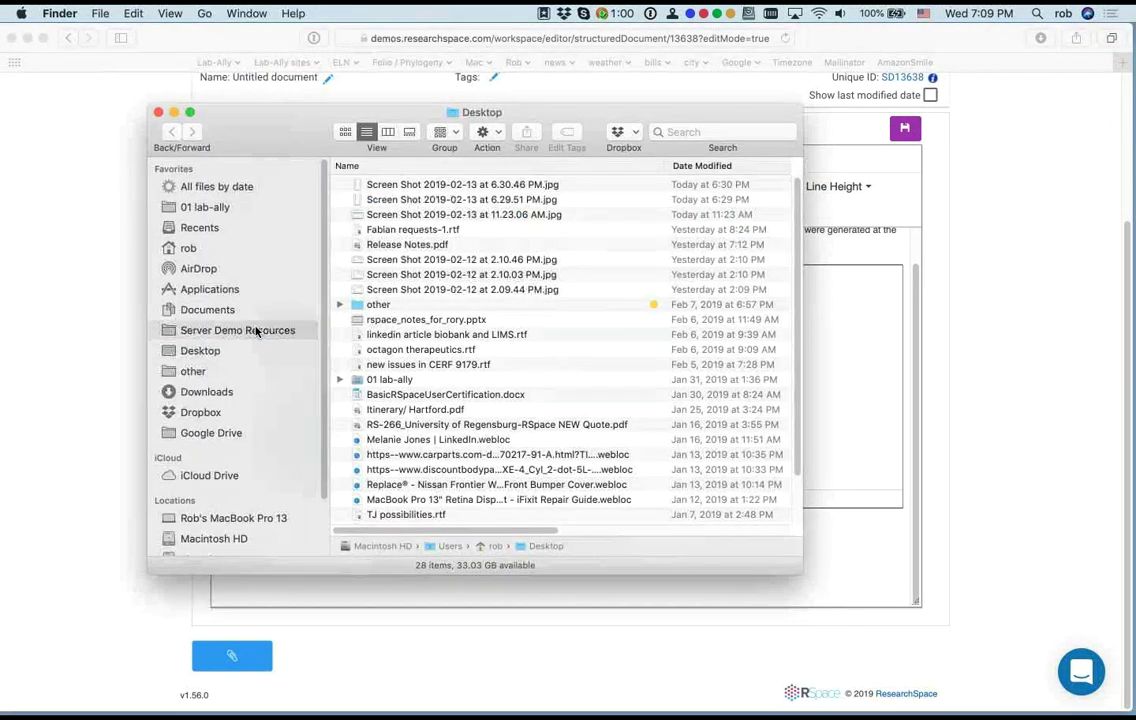
double_click(398, 229)
drag(248, 122, 624, 117)
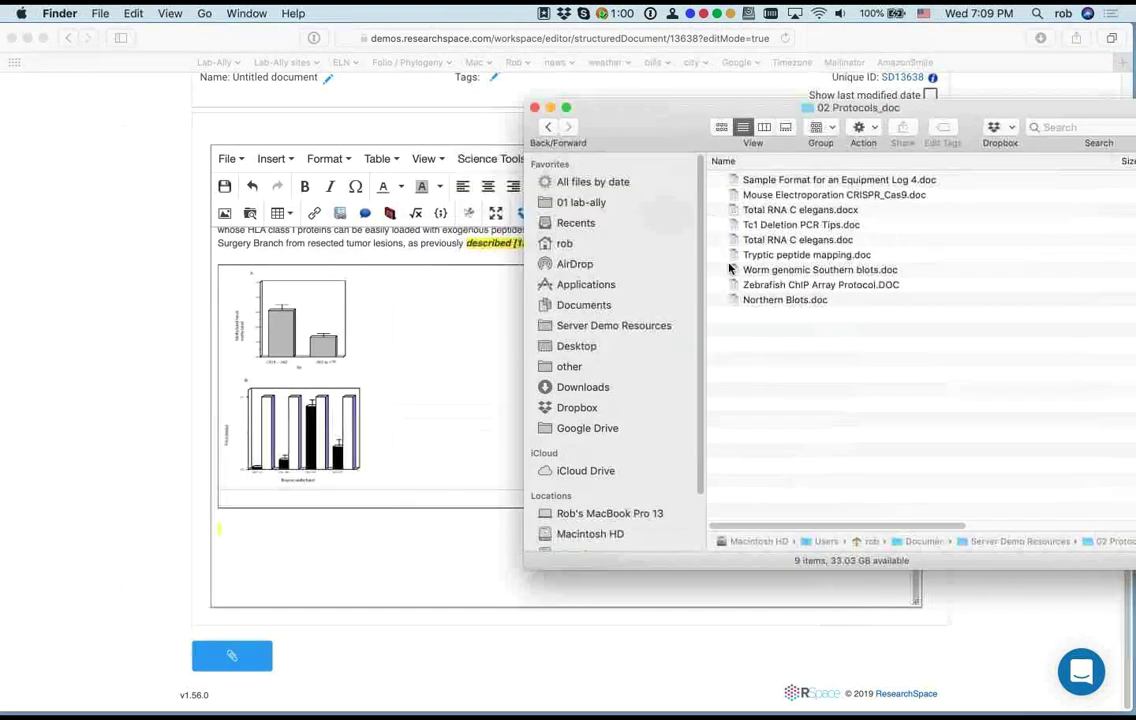
click(729, 301)
drag(733, 302, 324, 487)
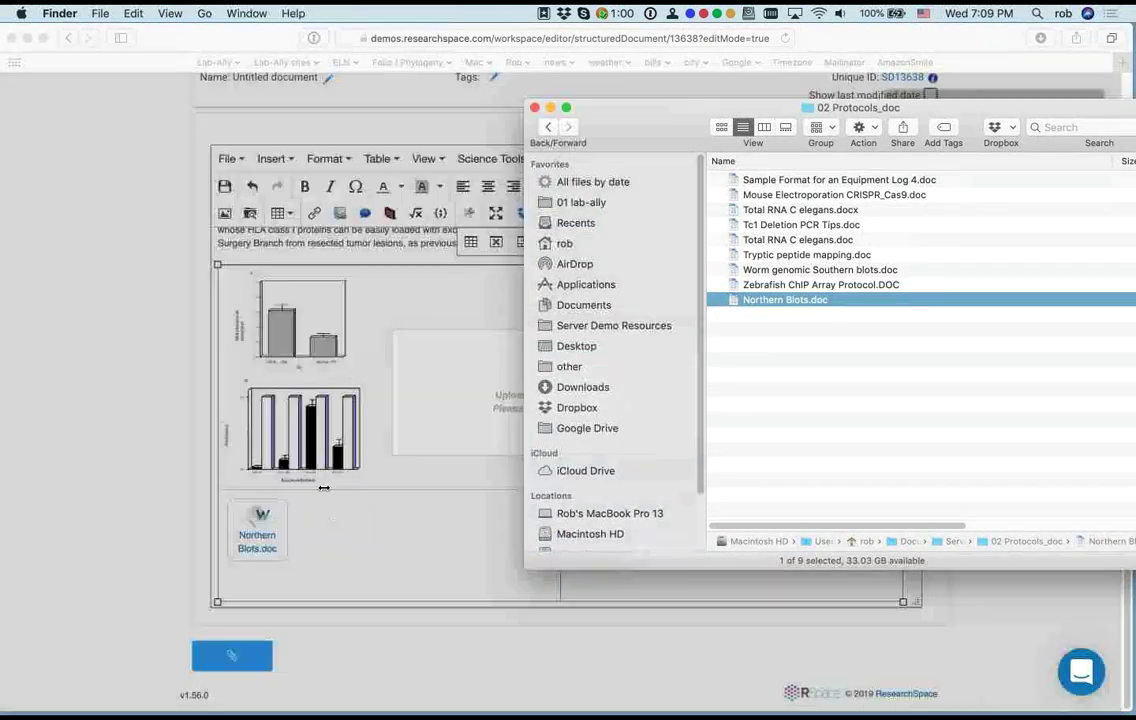
click(323, 510)
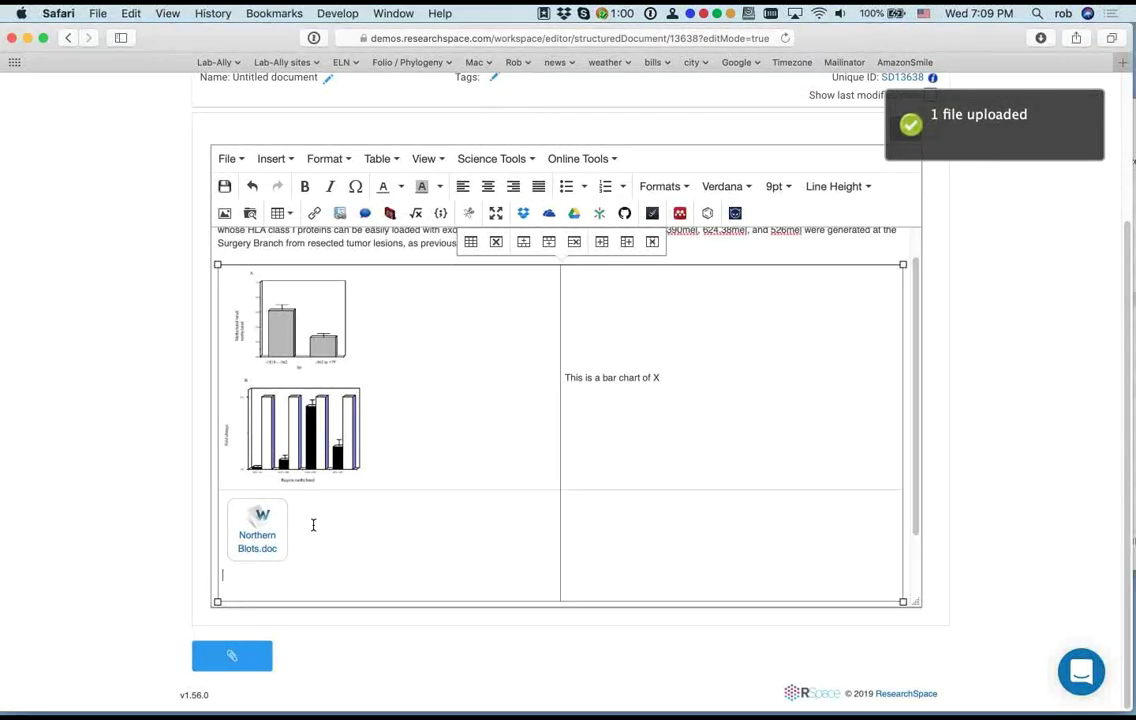
Step: Add the text "This is my protocol." below the attached Northern Blots.doc in the table
click(293, 527)
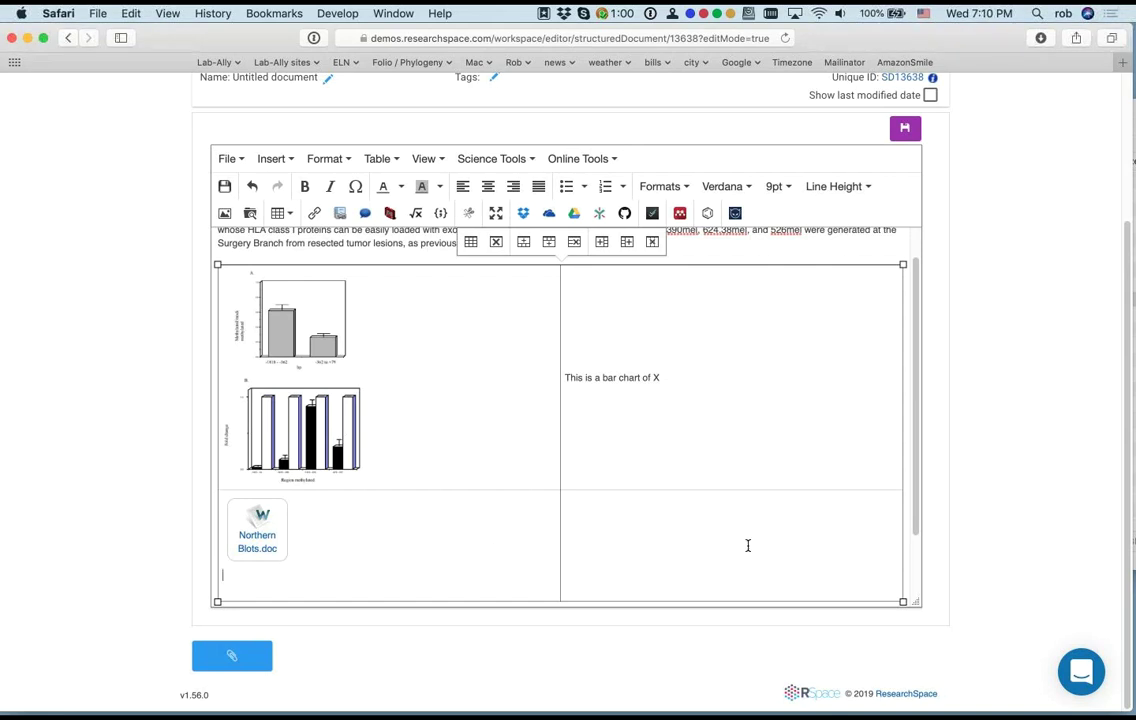
key(Return)
text(T)
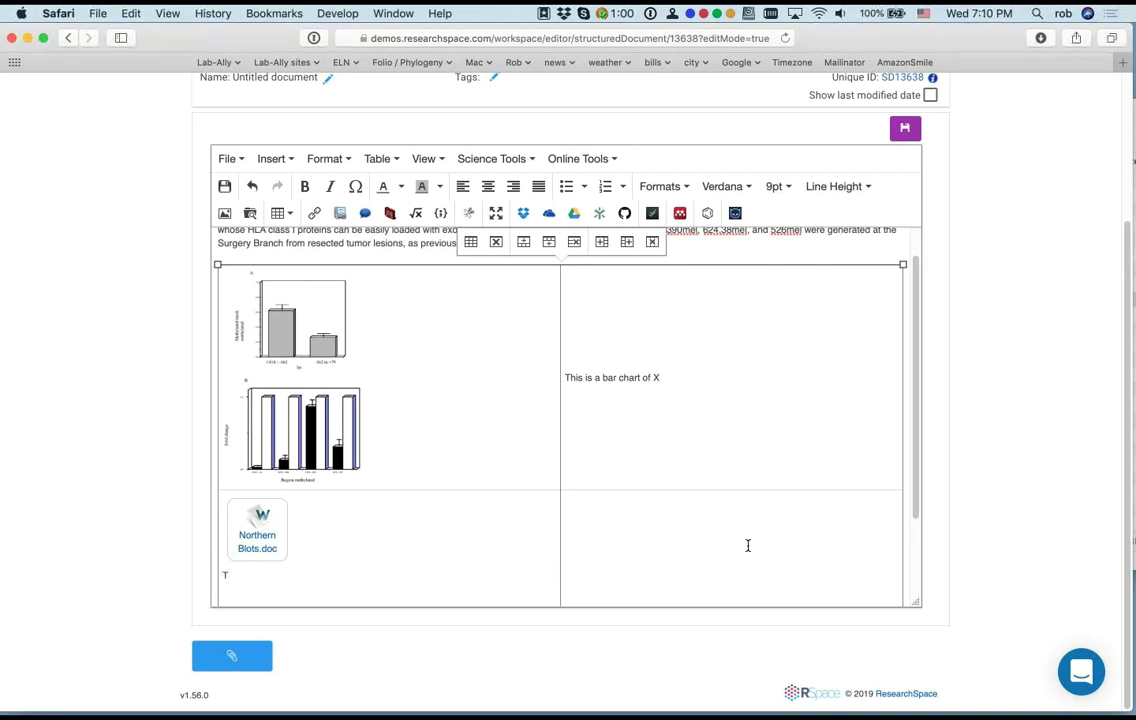
text(his is my protocol.)
Step: Open the RSpace Gallery in a separate window and show its Document Gallery
scroll(68, 423, up, 5)
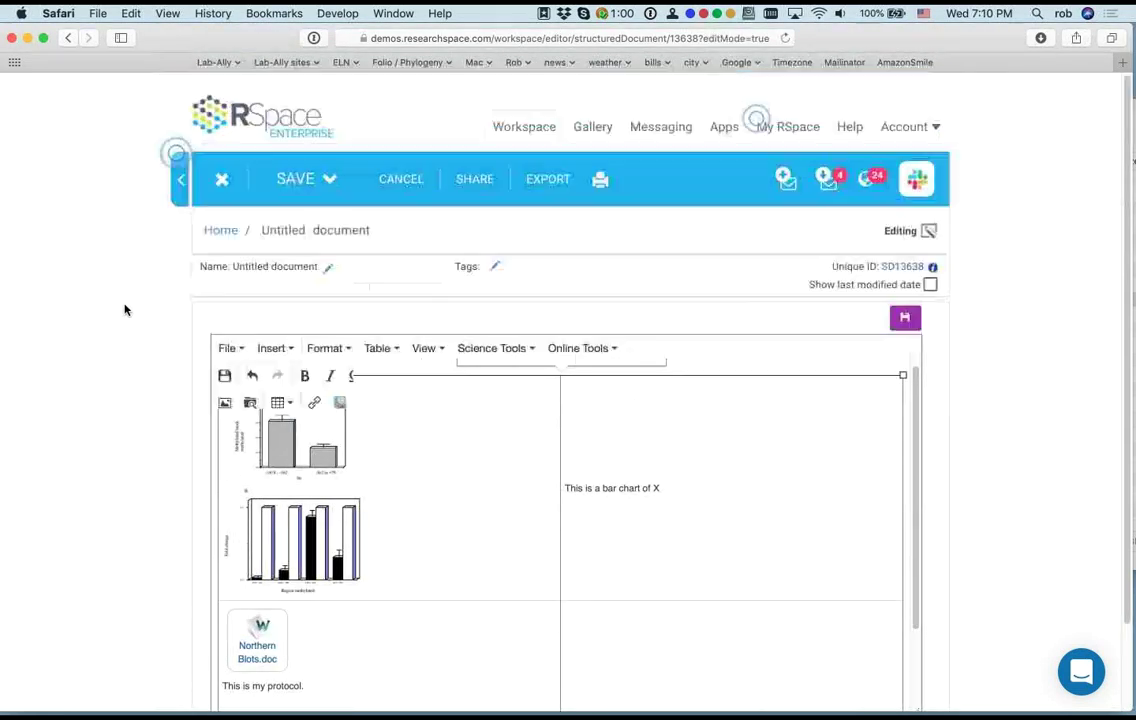
right_click(590, 127)
click(618, 150)
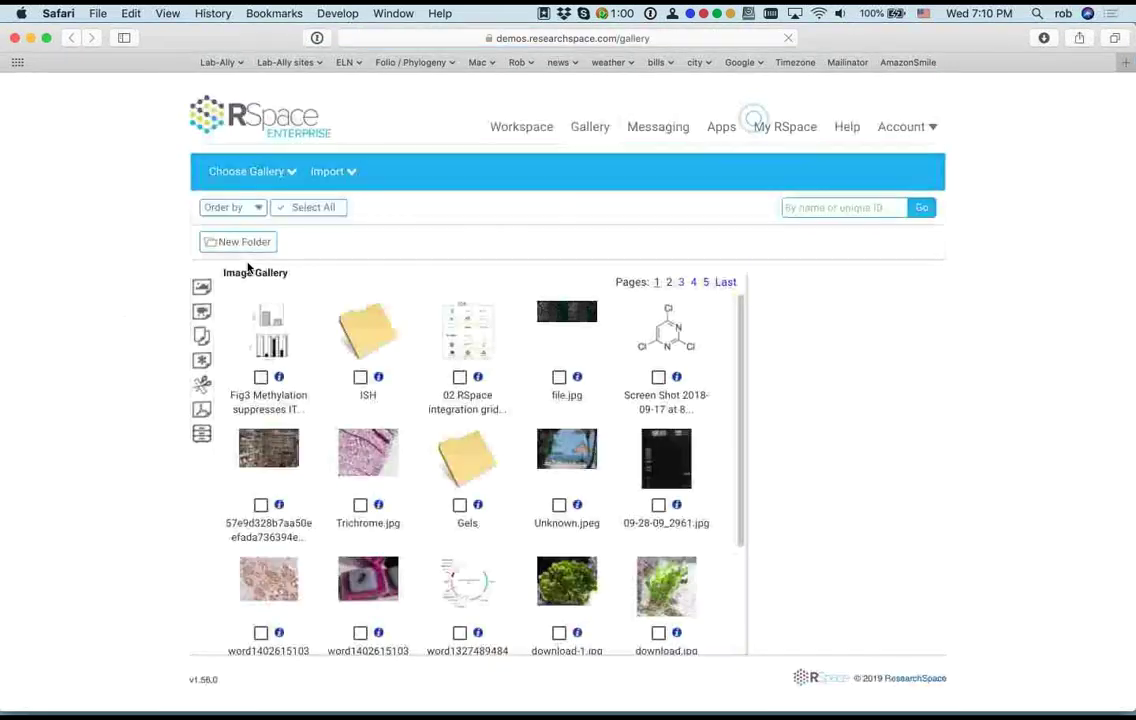
click(202, 340)
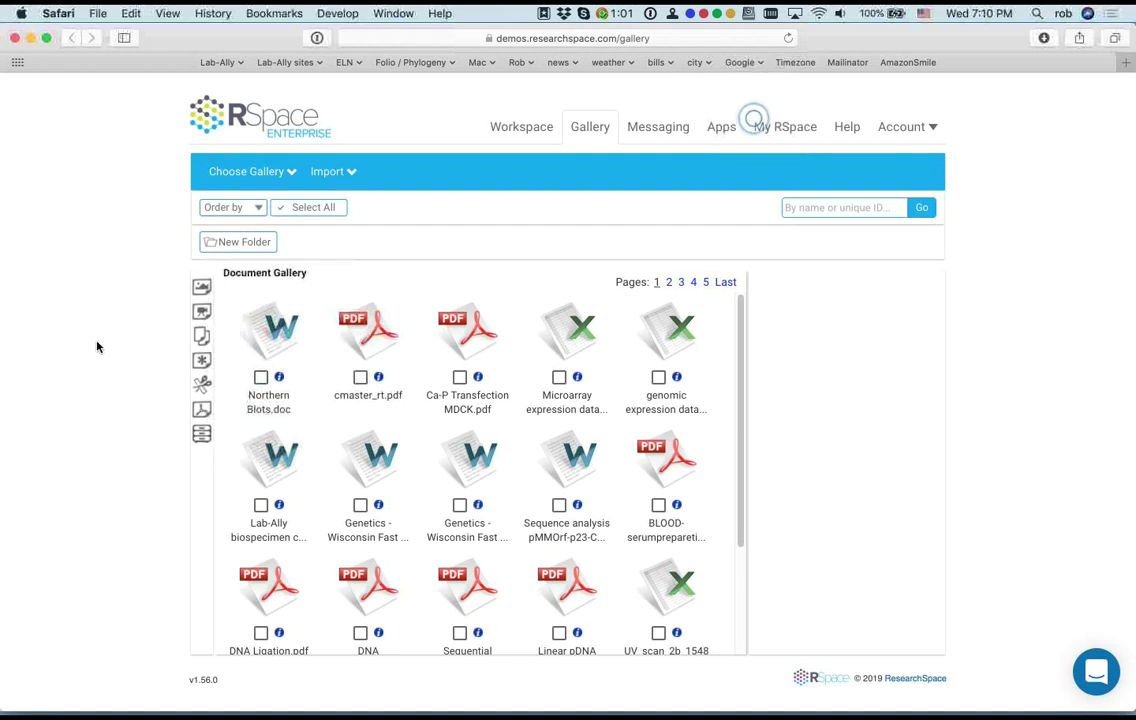
Step: View the file info of Northern Blots.doc, list its linked documents, and go to the document that references it
click(280, 378)
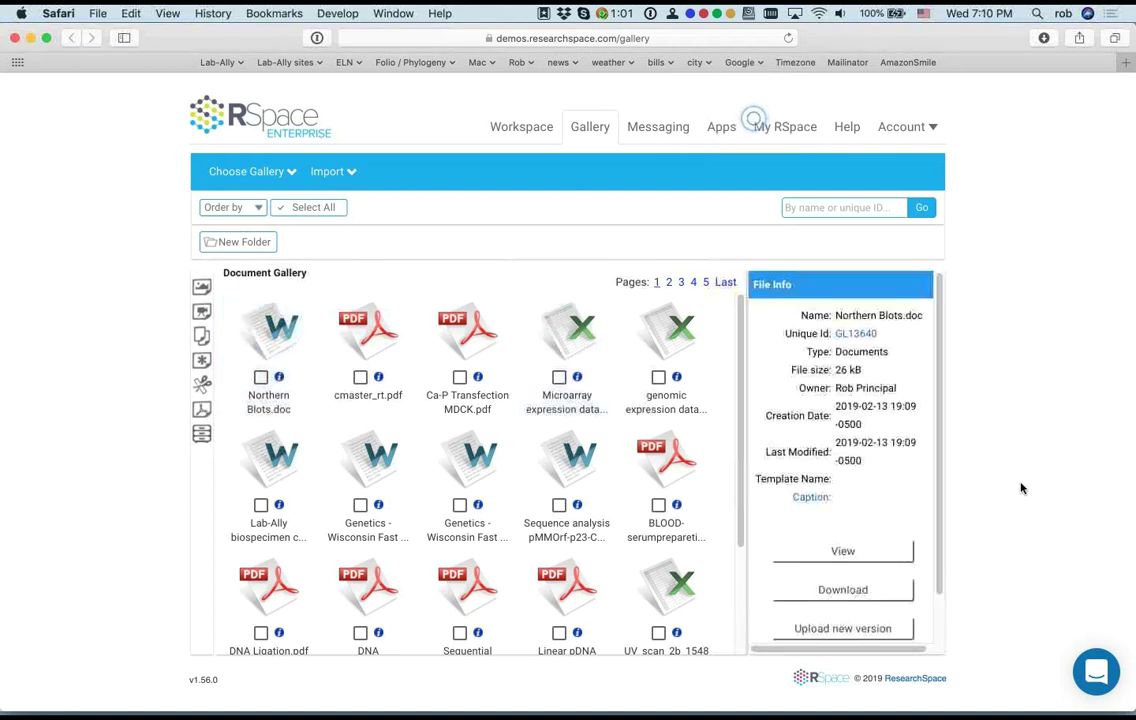
scroll(907, 488, down, 2)
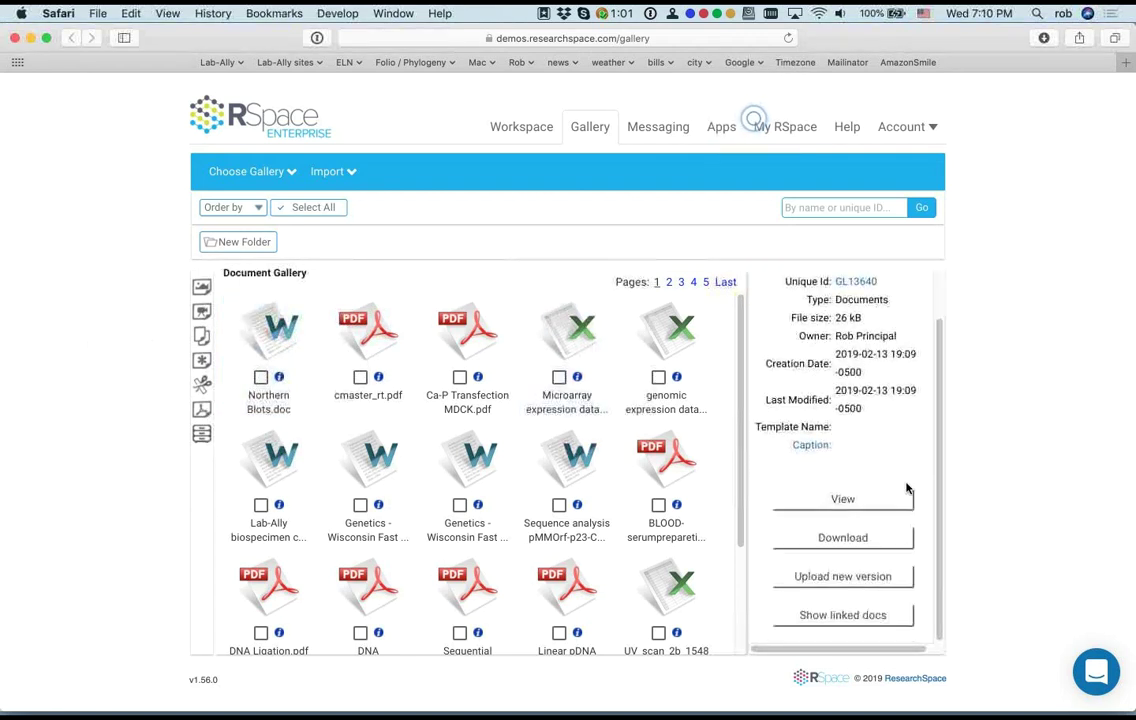
click(859, 617)
scroll(870, 540, down, 2)
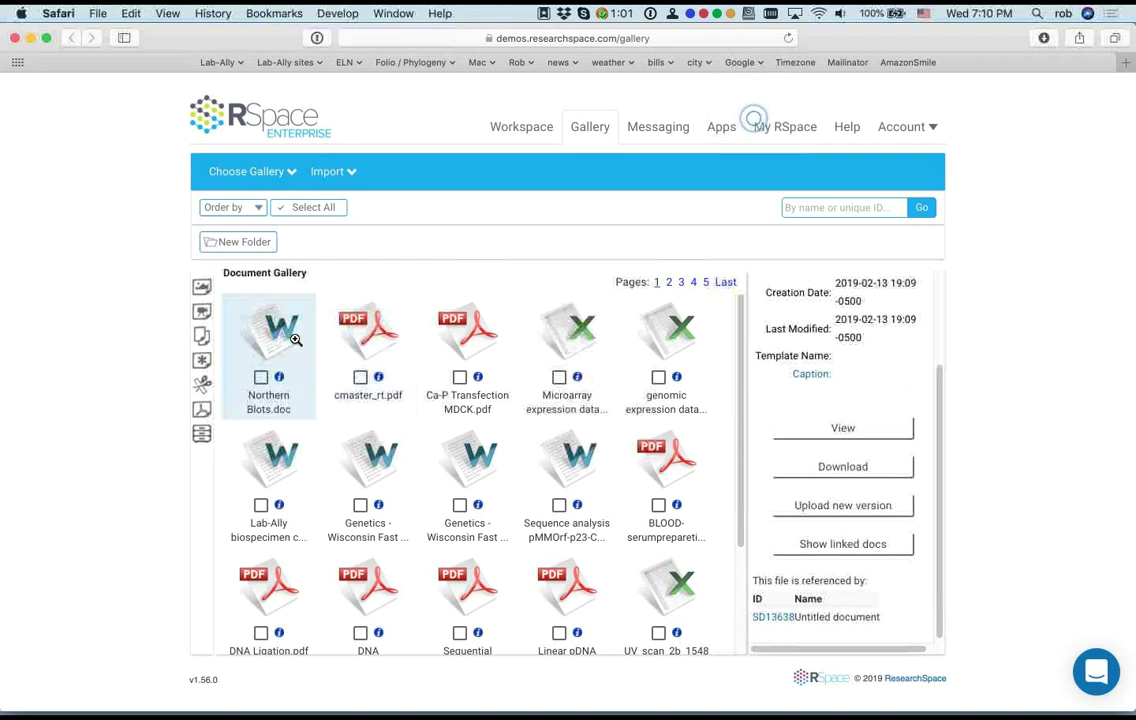
click(772, 618)
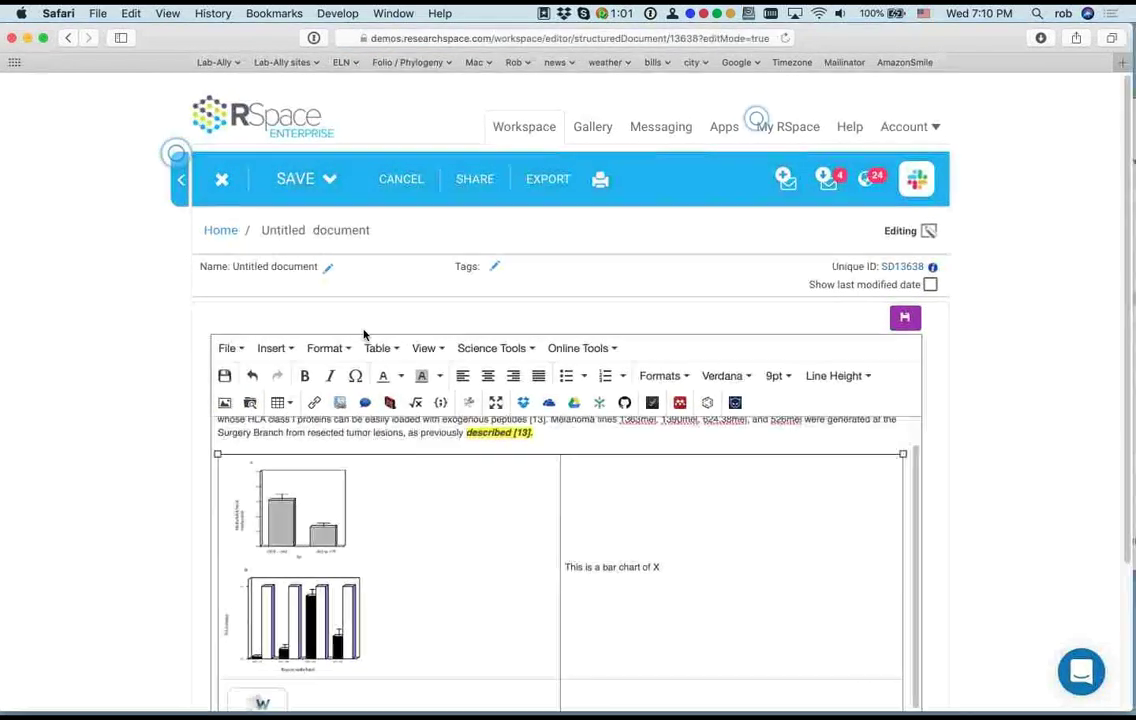
Step: Place the cursor below the table, view the general and advanced settings for inserting an advanced table, and close them
scroll(968, 474, down, 4)
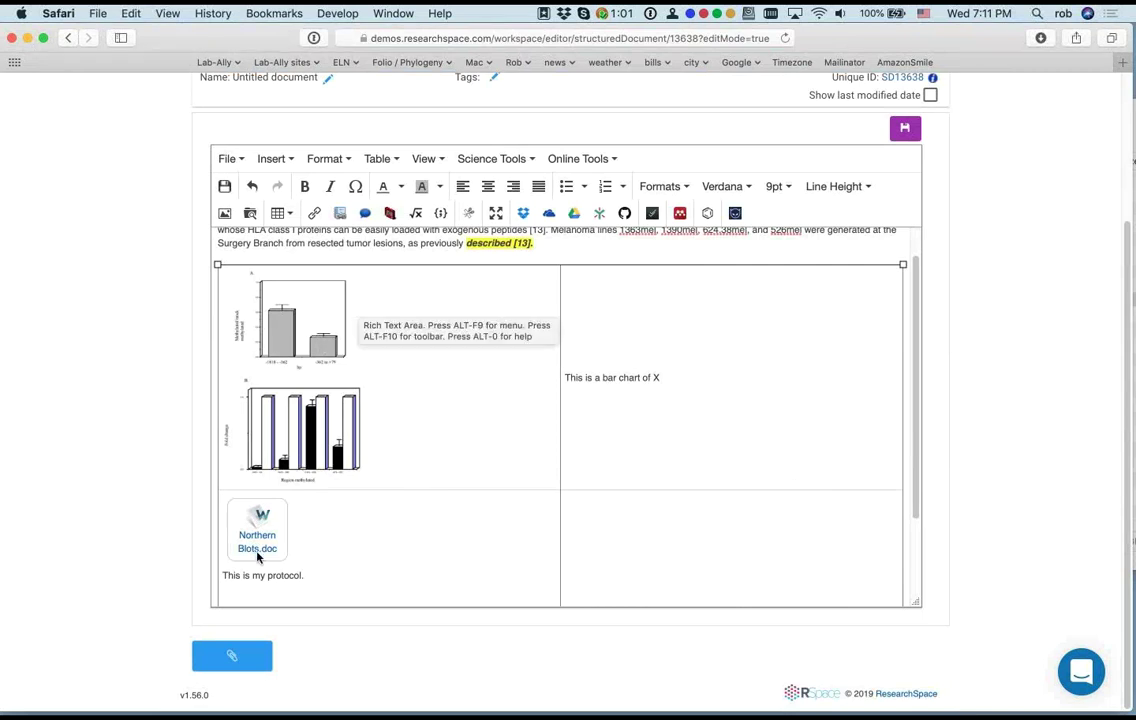
scroll(710, 430, up, 2)
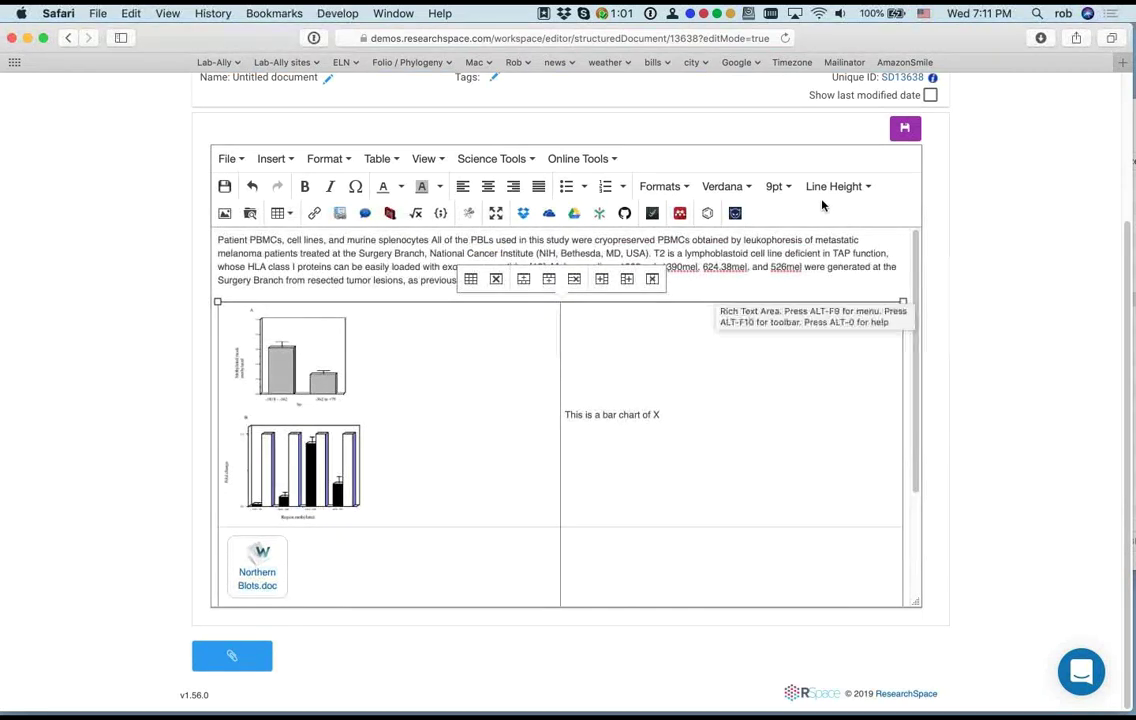
scroll(927, 400, down, 4)
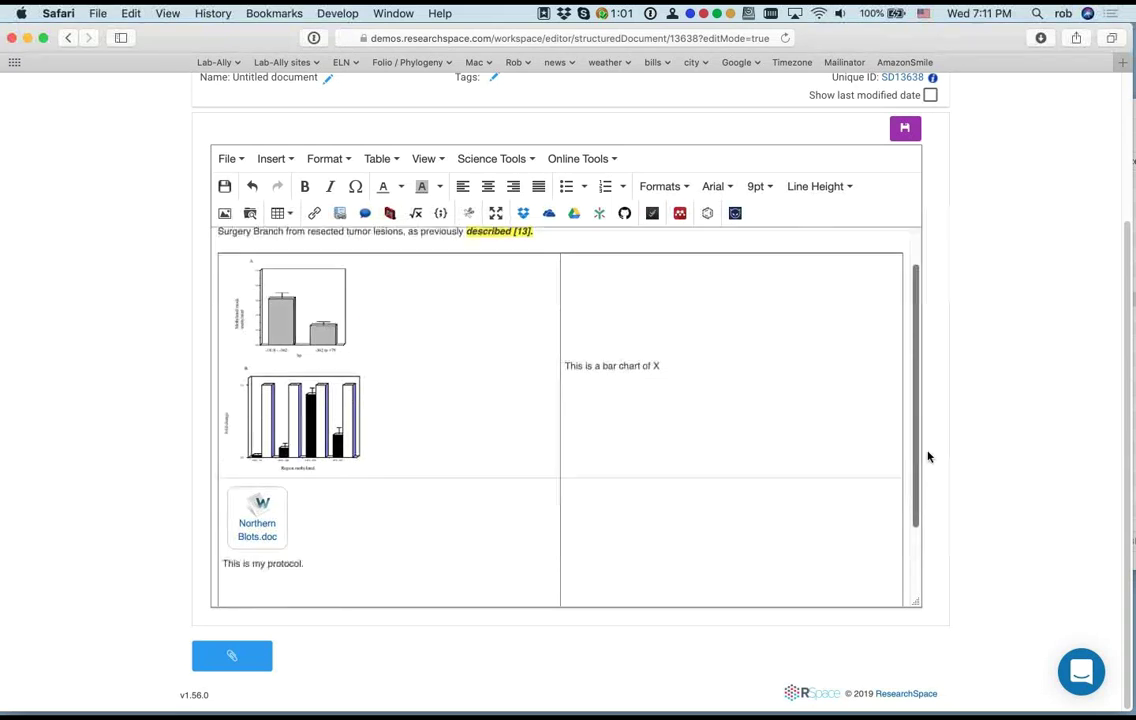
click(367, 537)
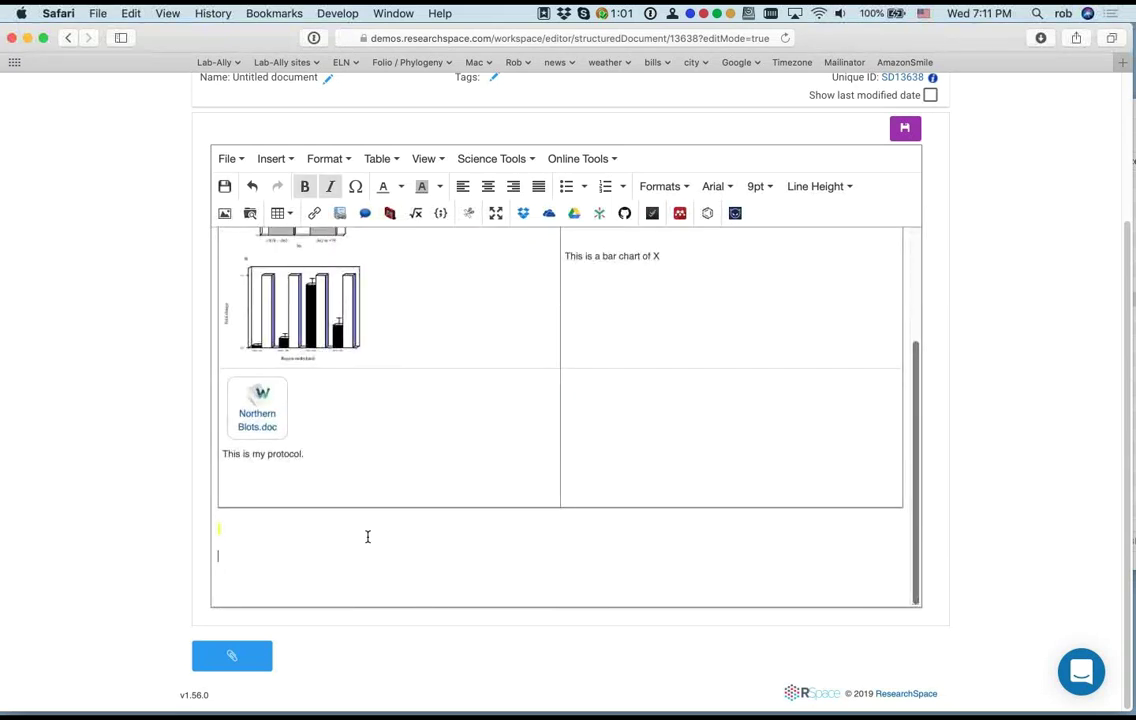
click(282, 213)
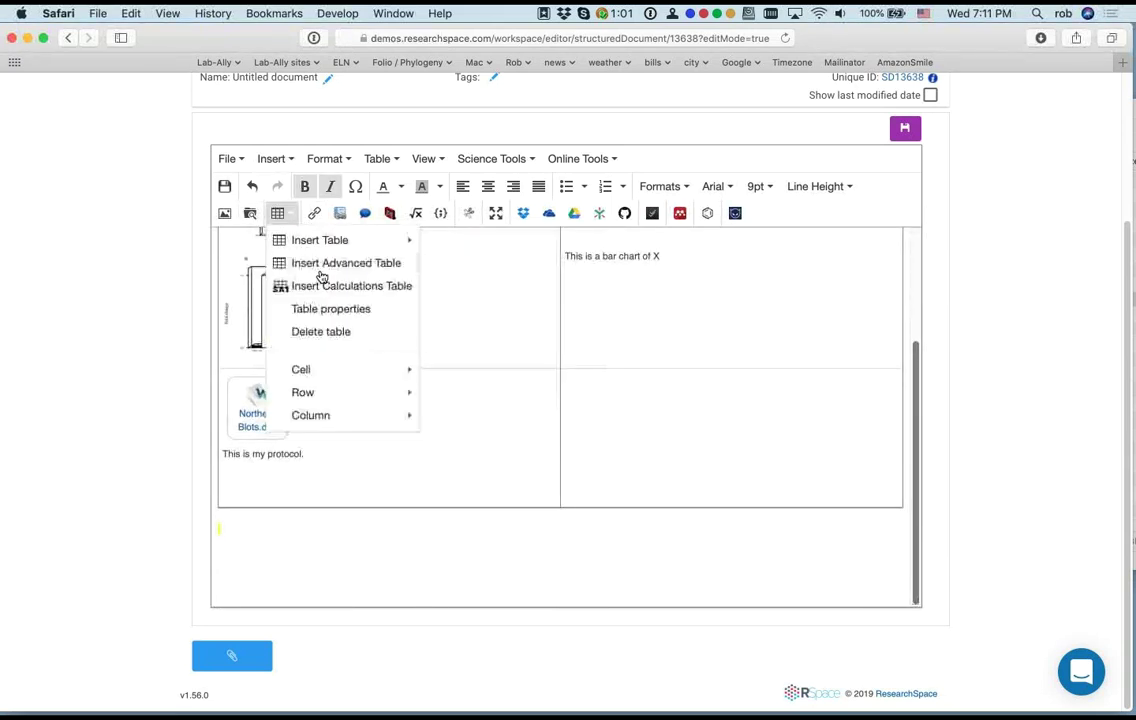
click(323, 266)
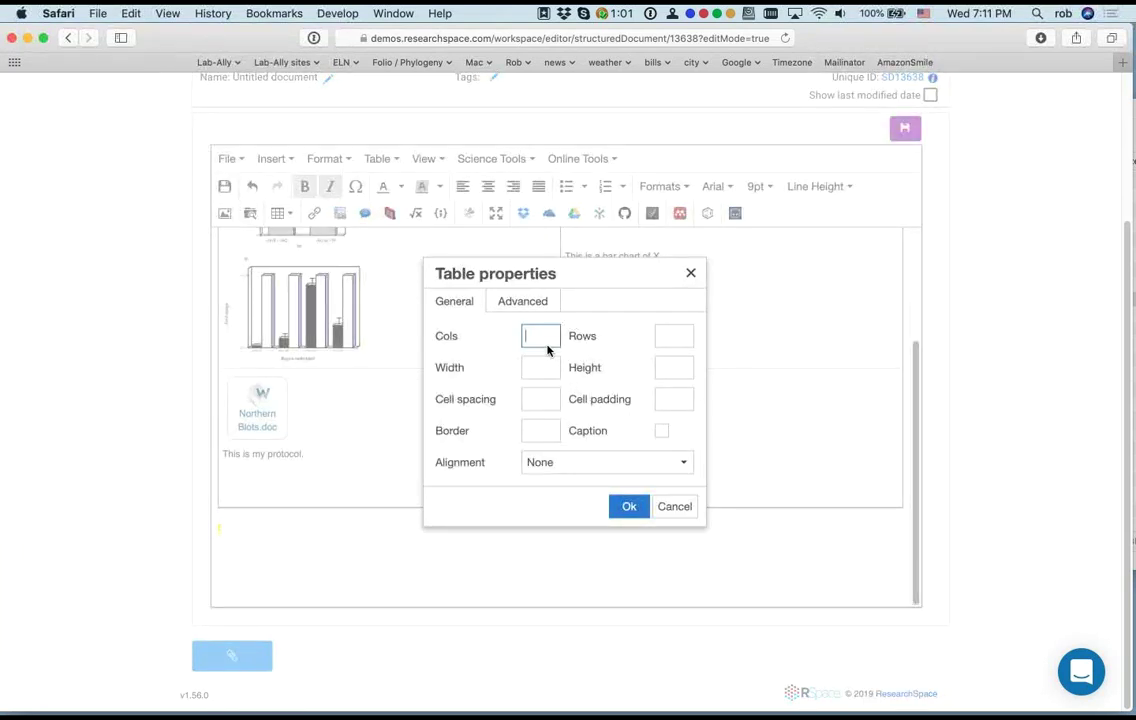
click(533, 309)
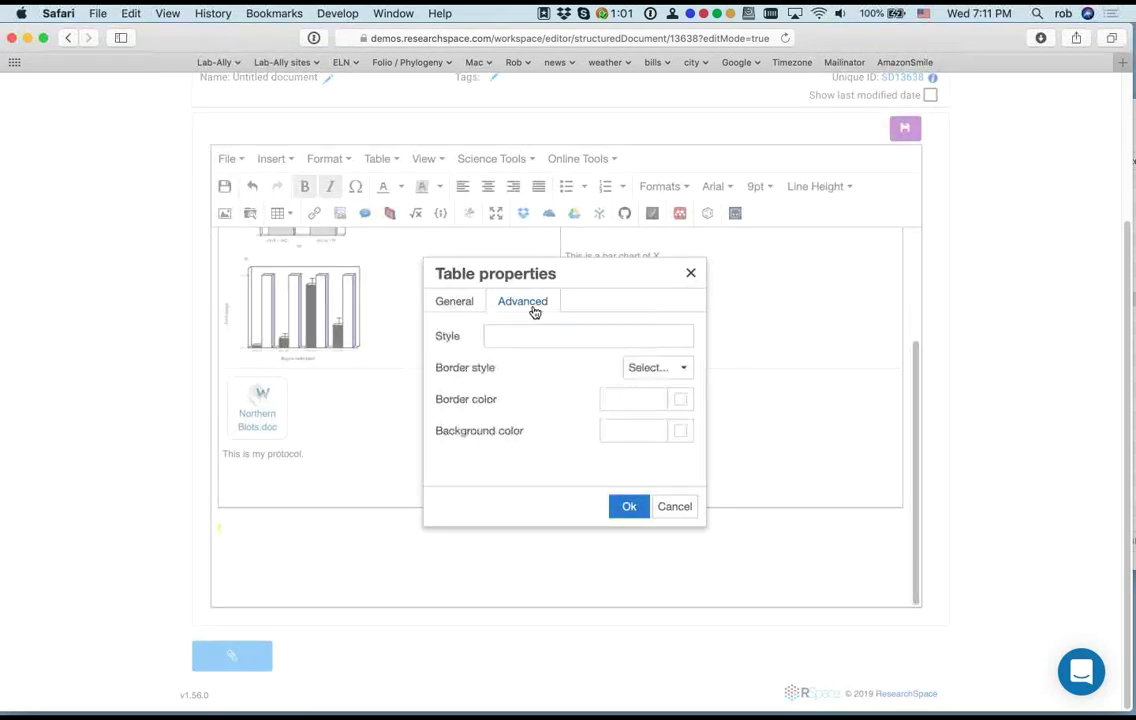
click(691, 276)
Step: Open the Calculations Table editor for a new table below the existing one
click(281, 216)
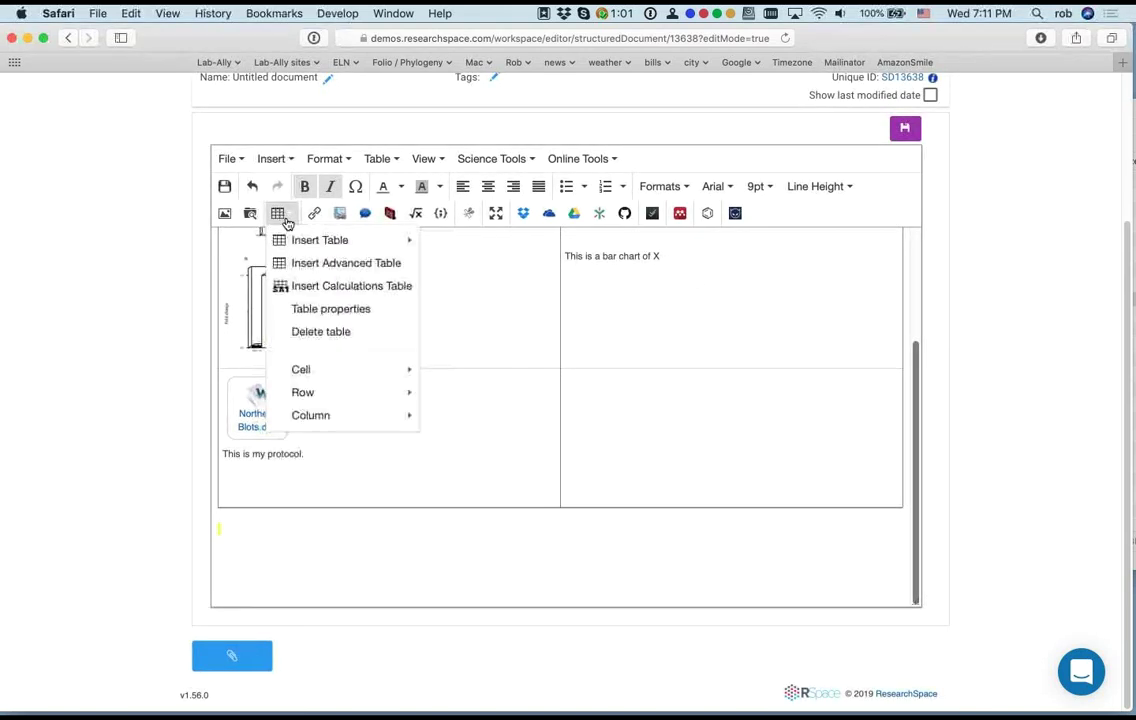
click(311, 288)
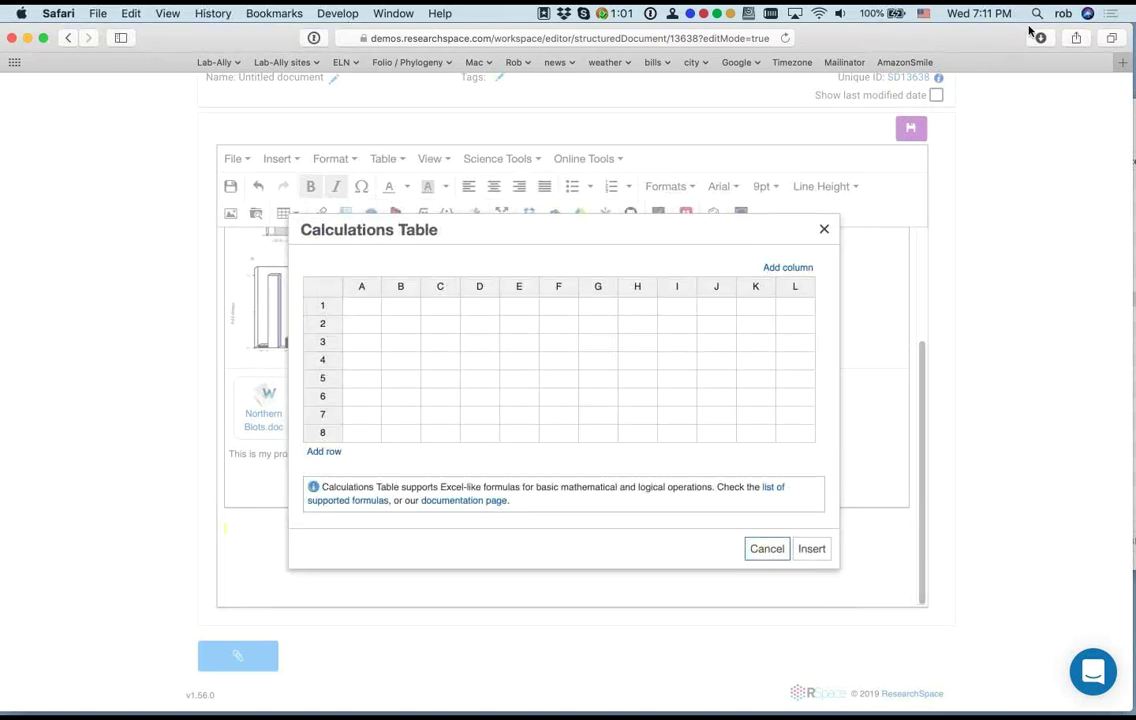
Step: Search the Mac for "latex" and open the document latex handson table examples.rtf, which holds sample table formulas
click(1038, 14)
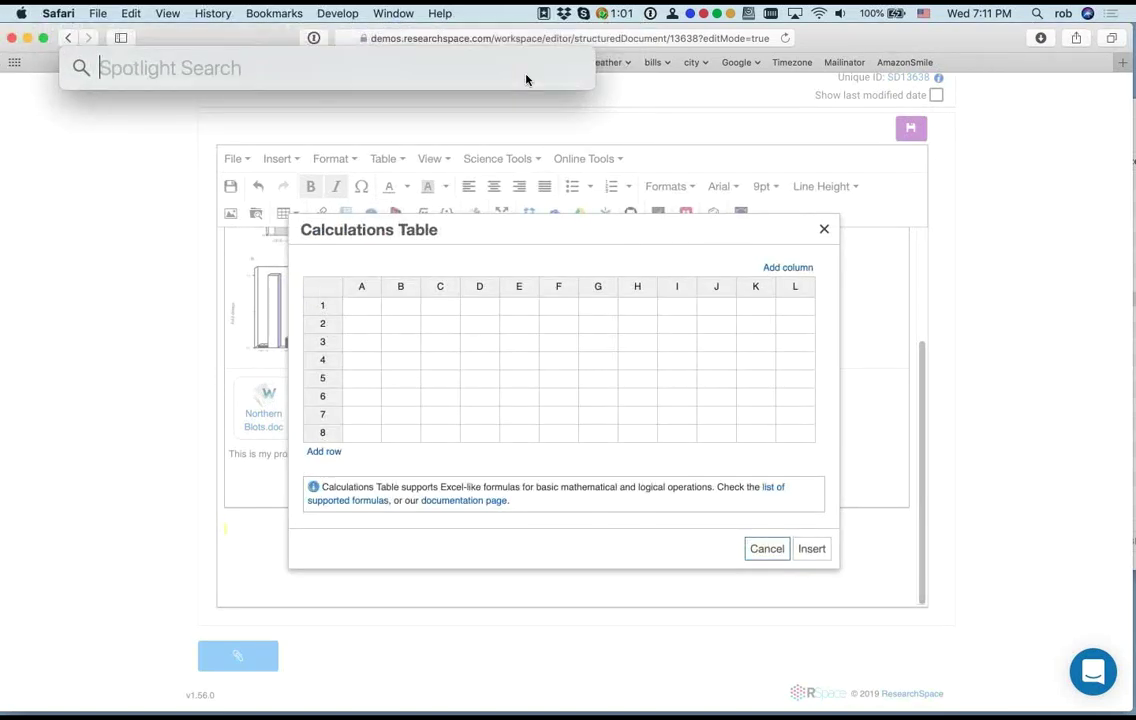
text(late)
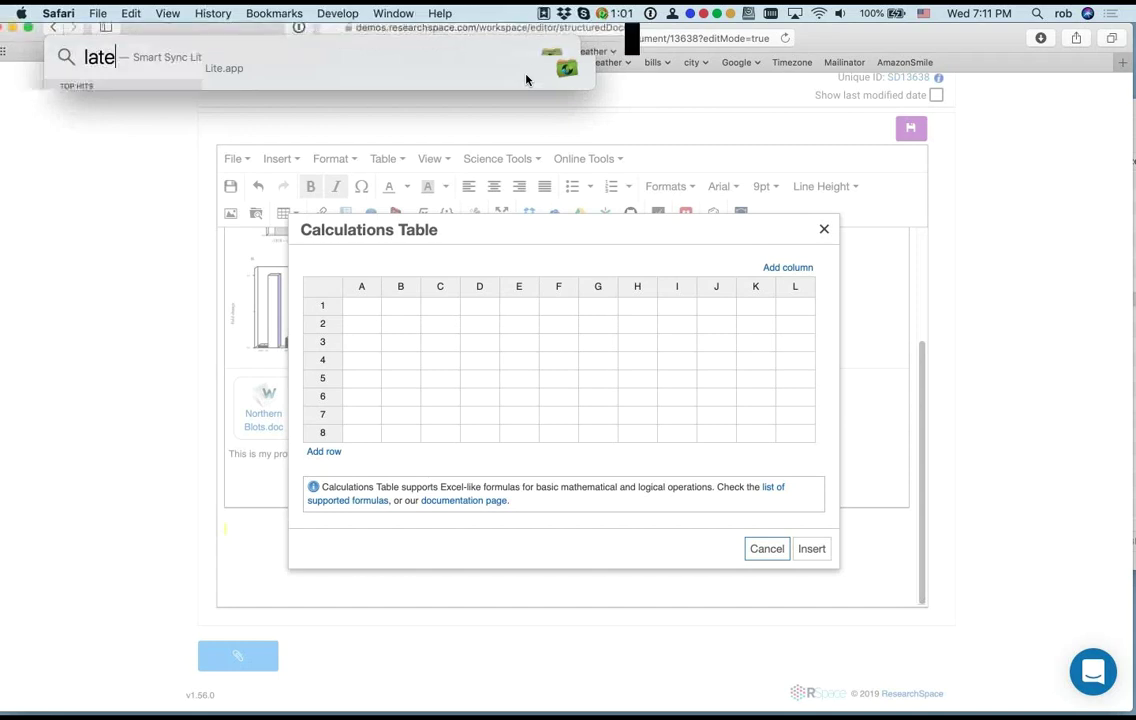
text(x)
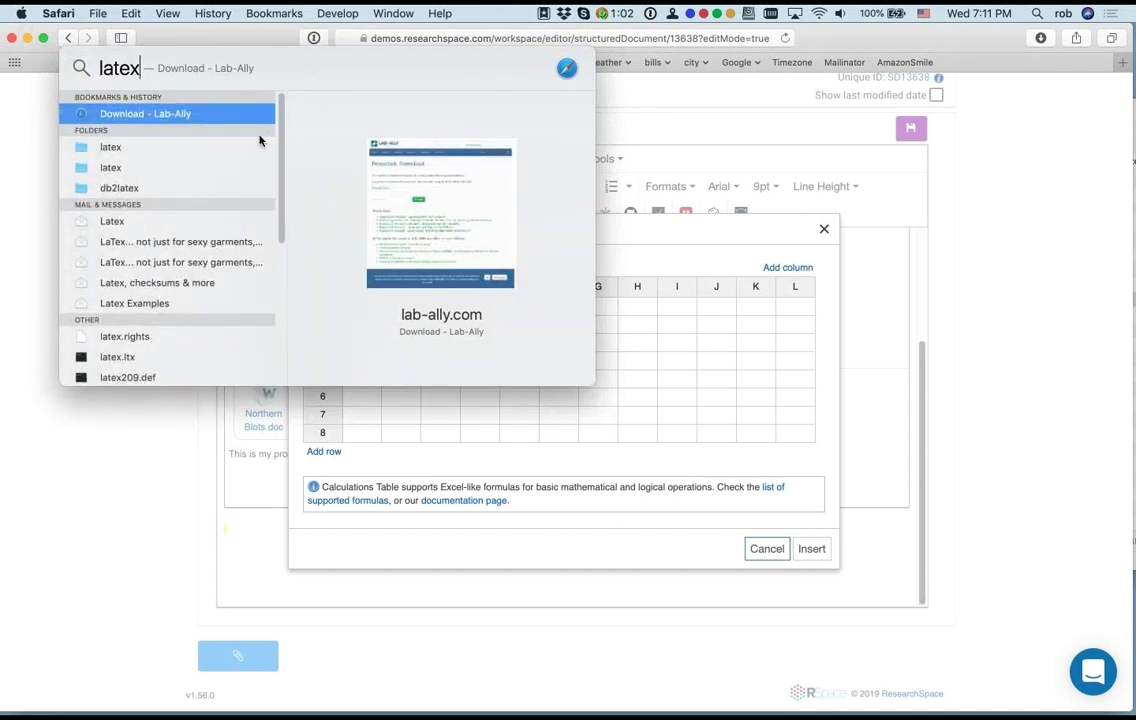
scroll(250, 220, down, 5)
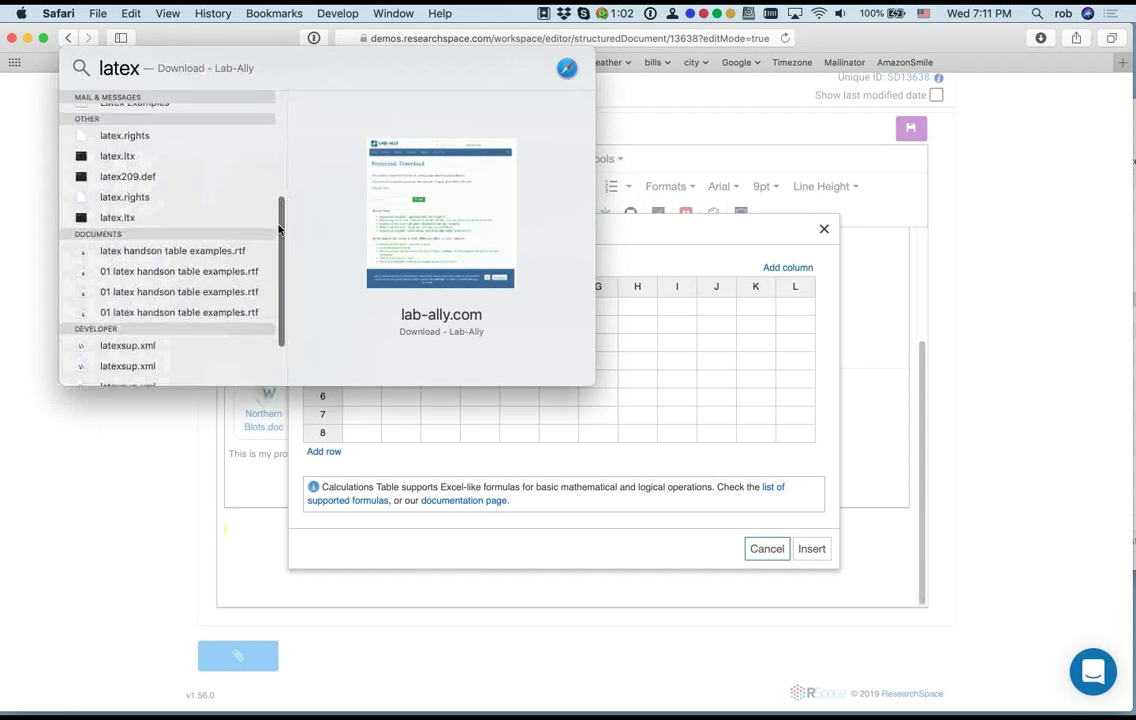
click(211, 252)
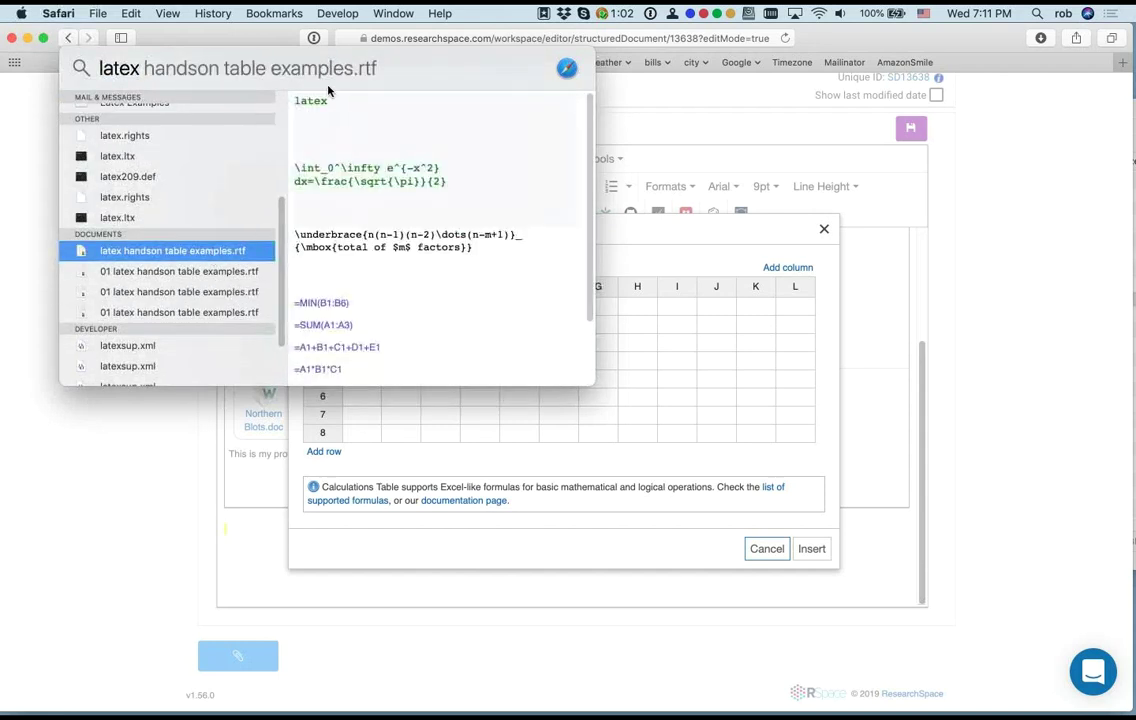
key(Return)
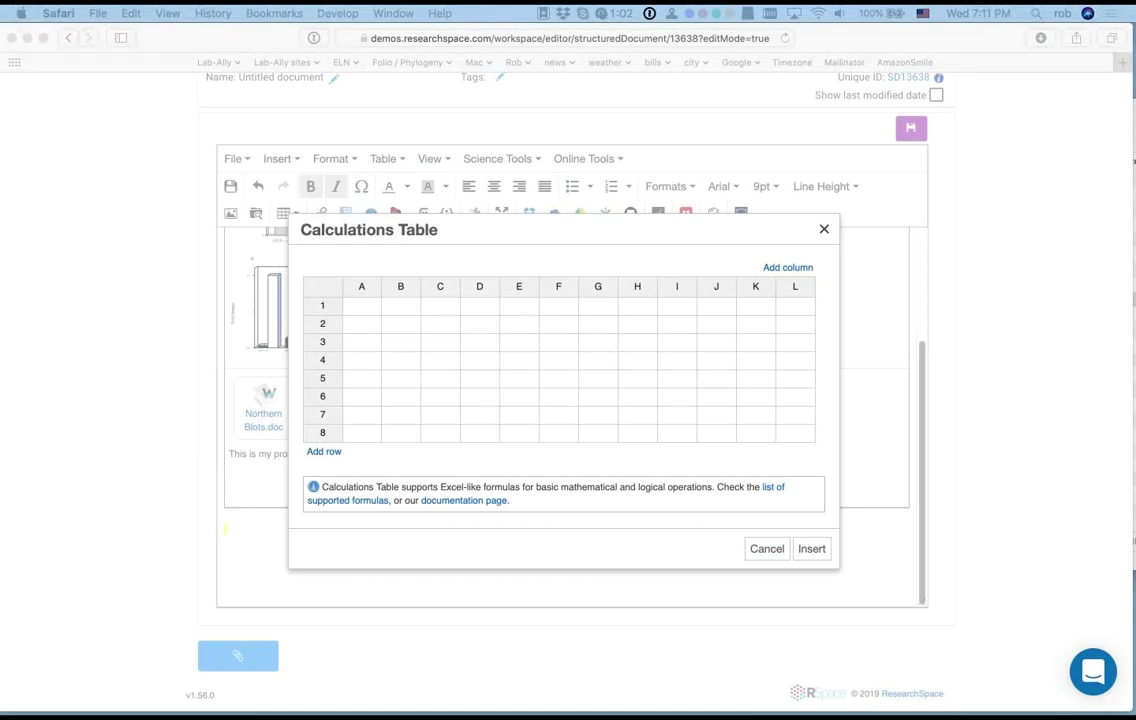
Step: Enter the formula =A1+B1+C1+D1+E1 in cell G4 and the values 2, 44, 55 and 4 in cells A1 to D1
double_click(603, 365)
text(=A1+B1+C1+D1+E1)
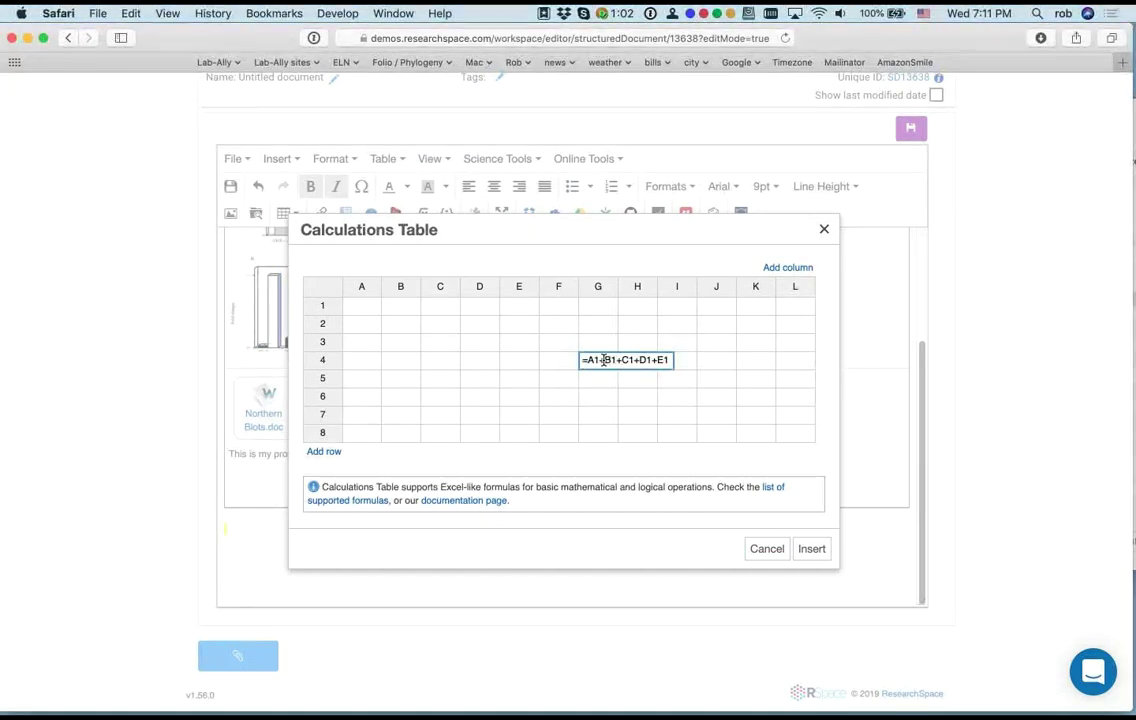
click(362, 306)
text(2)
click(401, 310)
text(44)
click(439, 307)
text(55)
click(486, 309)
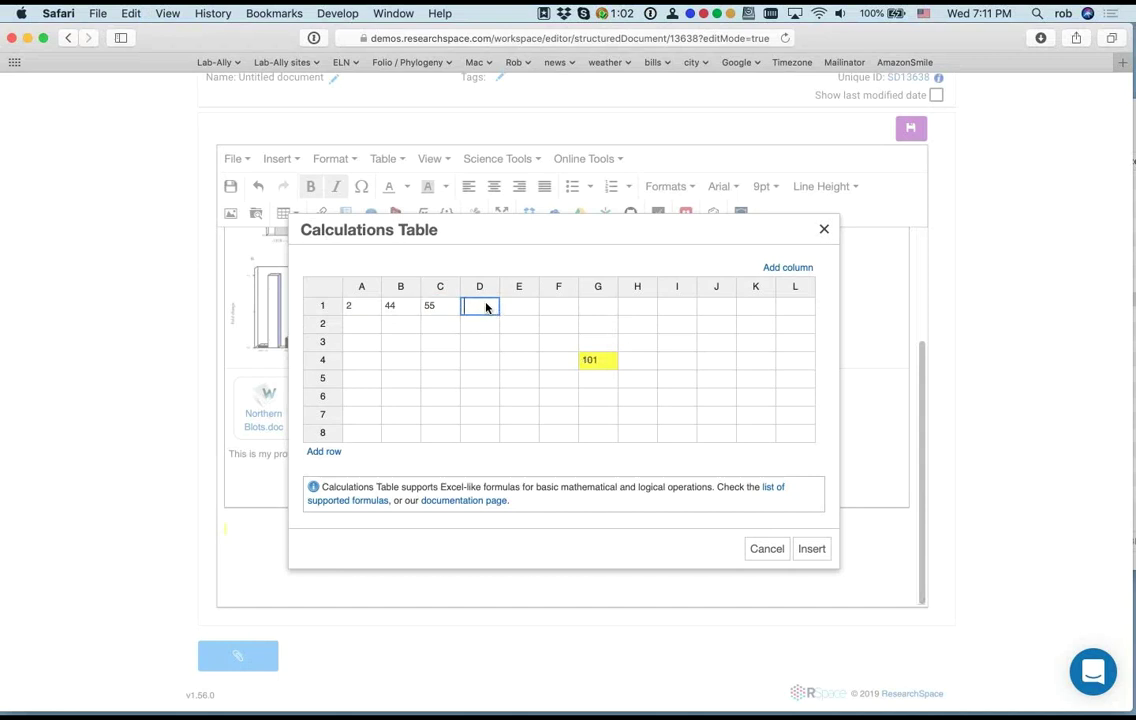
text(4)
key(Return)
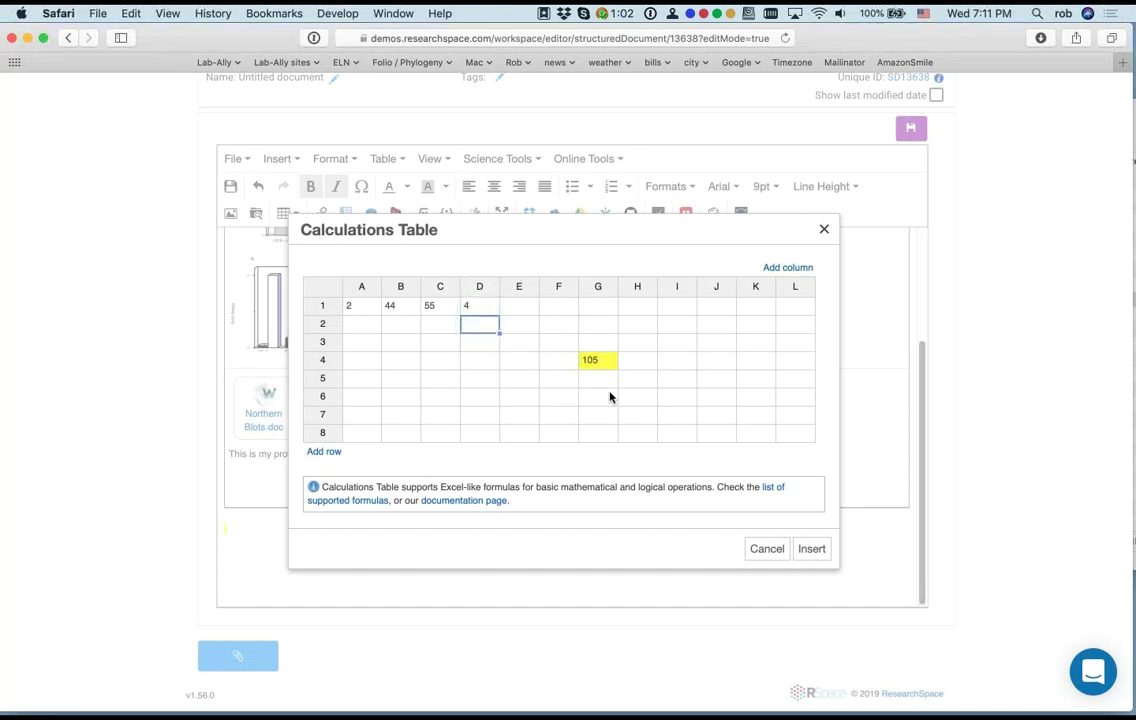
Step: Insert the calculations table into the document and place the cursor after it
click(809, 550)
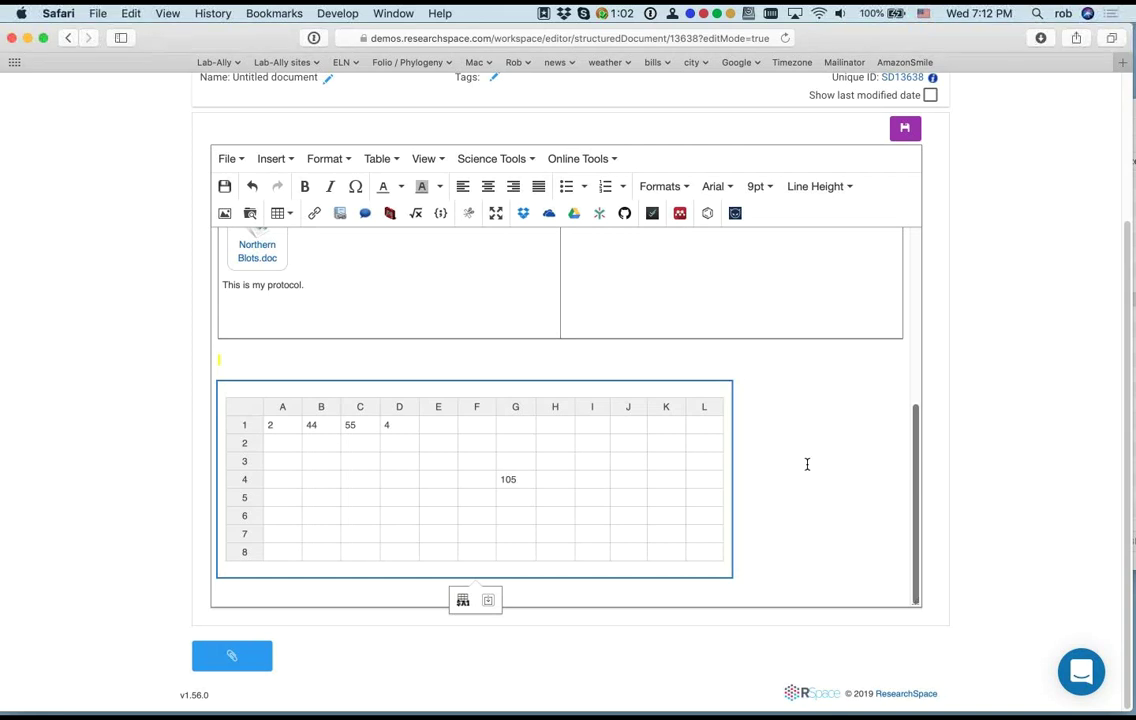
scroll(807, 464, up, 2)
scroll(807, 464, down, 2)
click(779, 506)
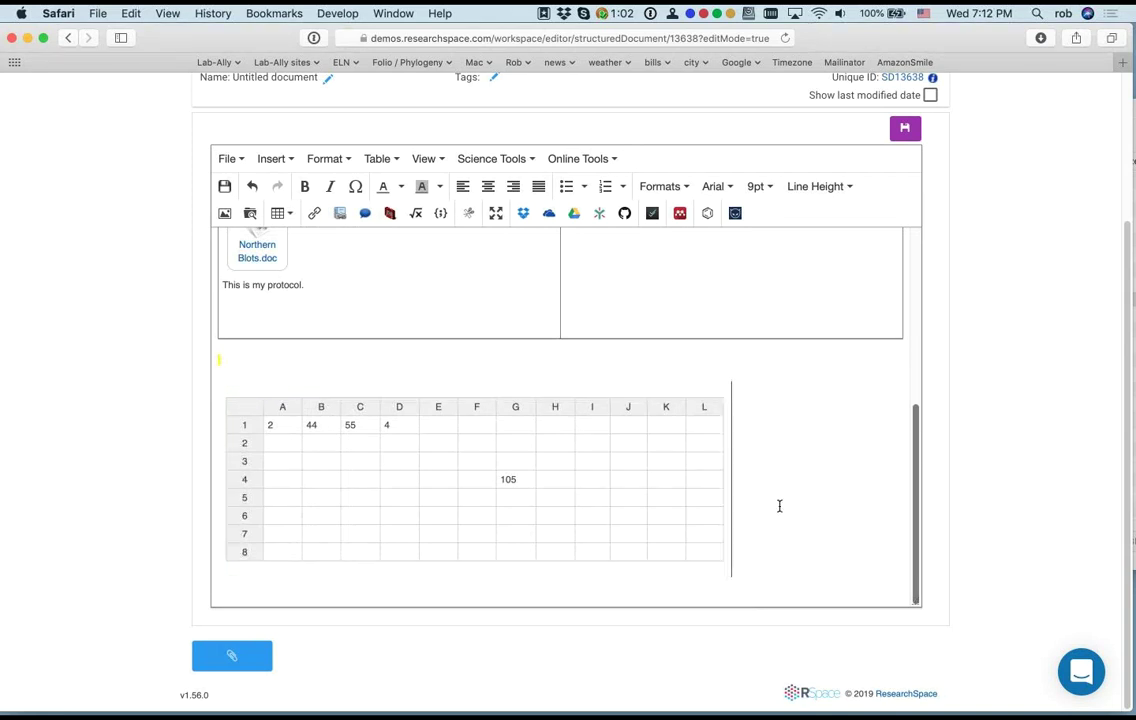
Step: Switch to Finder and attach Microarray expression data file2.xls from the Excel folder of Server Demo Resources below the calculations table
mouse_move(1128, 80)
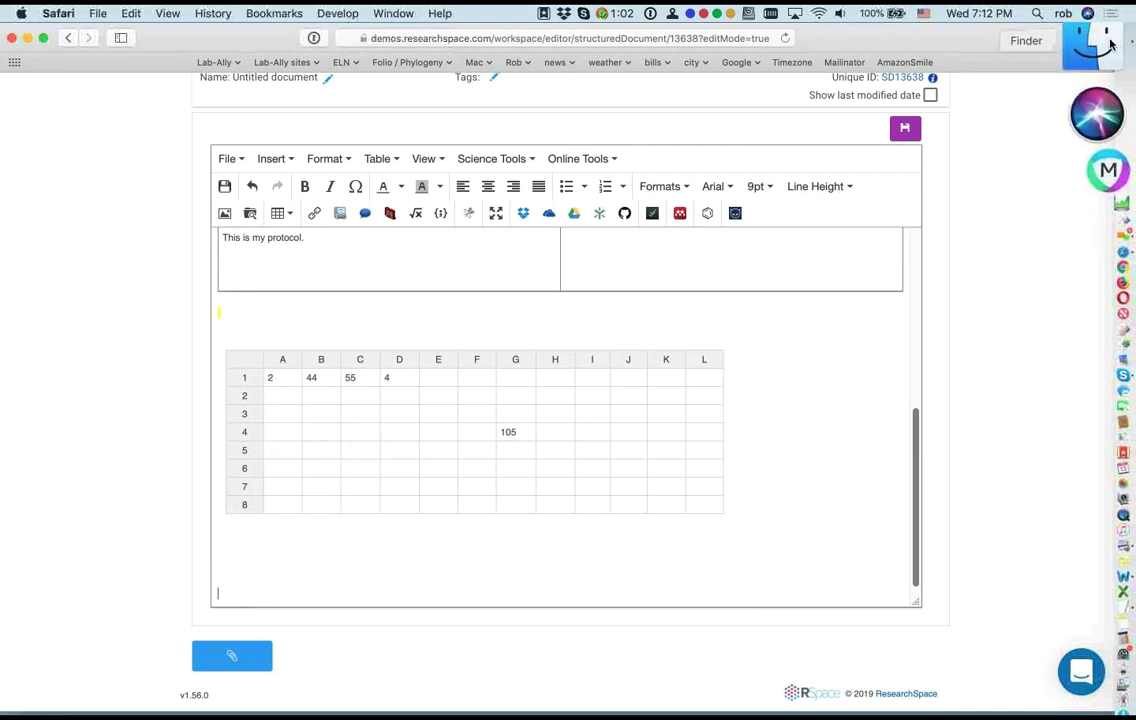
click(1110, 45)
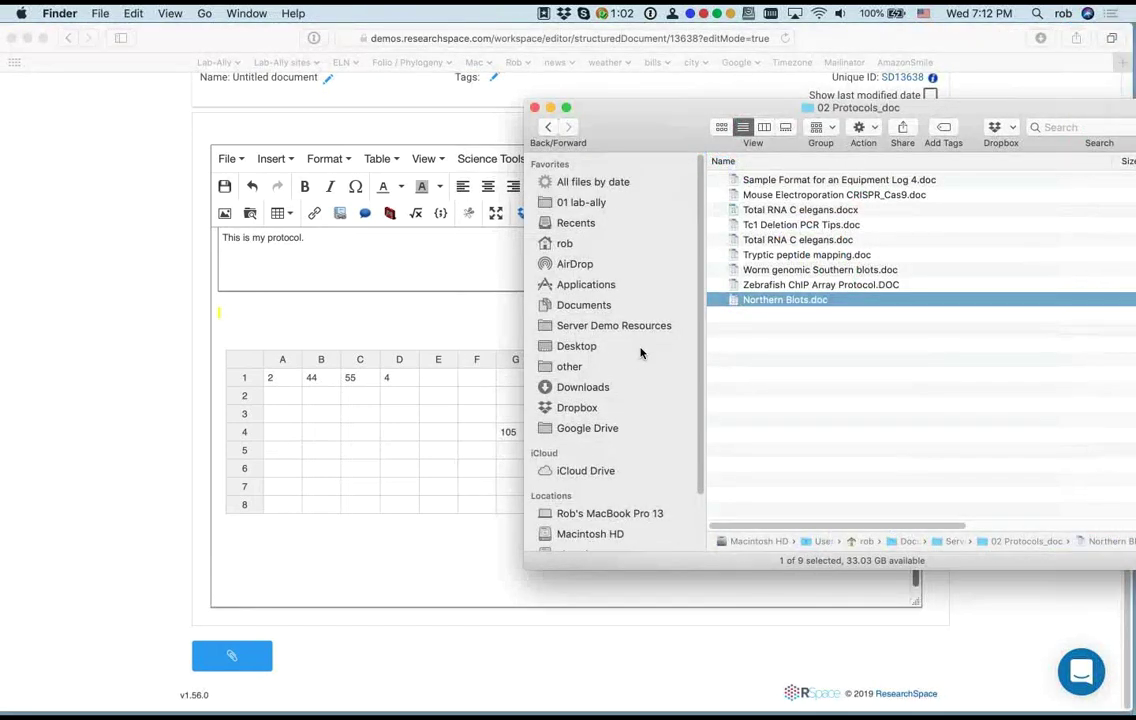
click(590, 327)
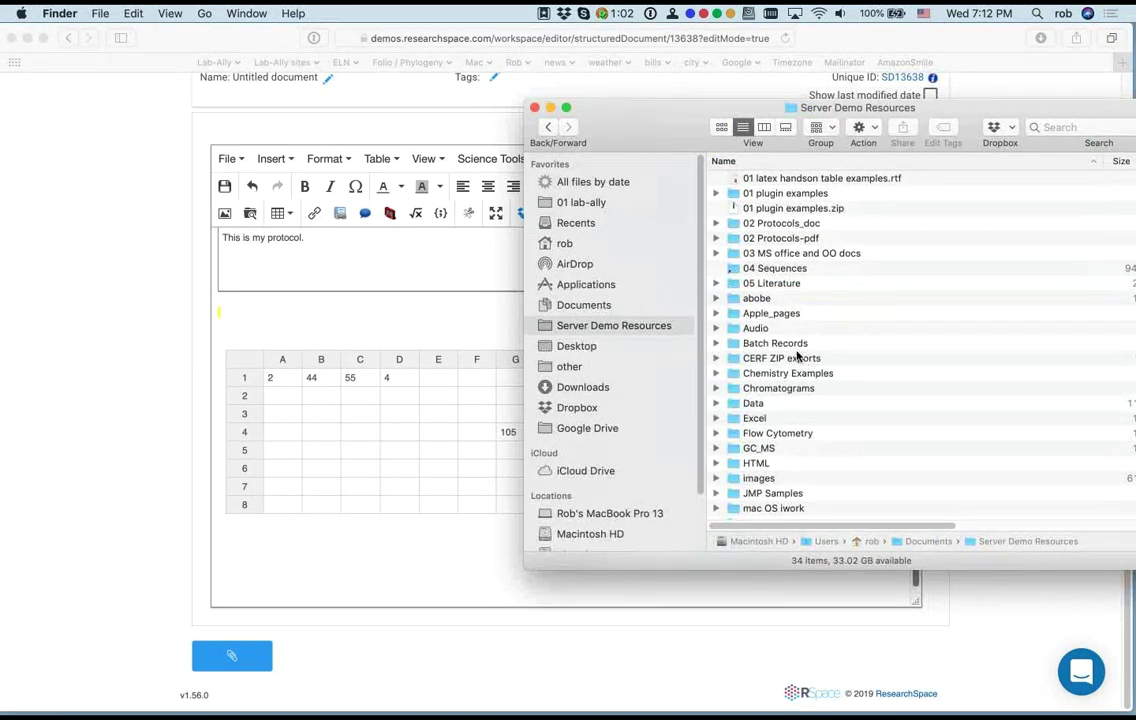
double_click(738, 418)
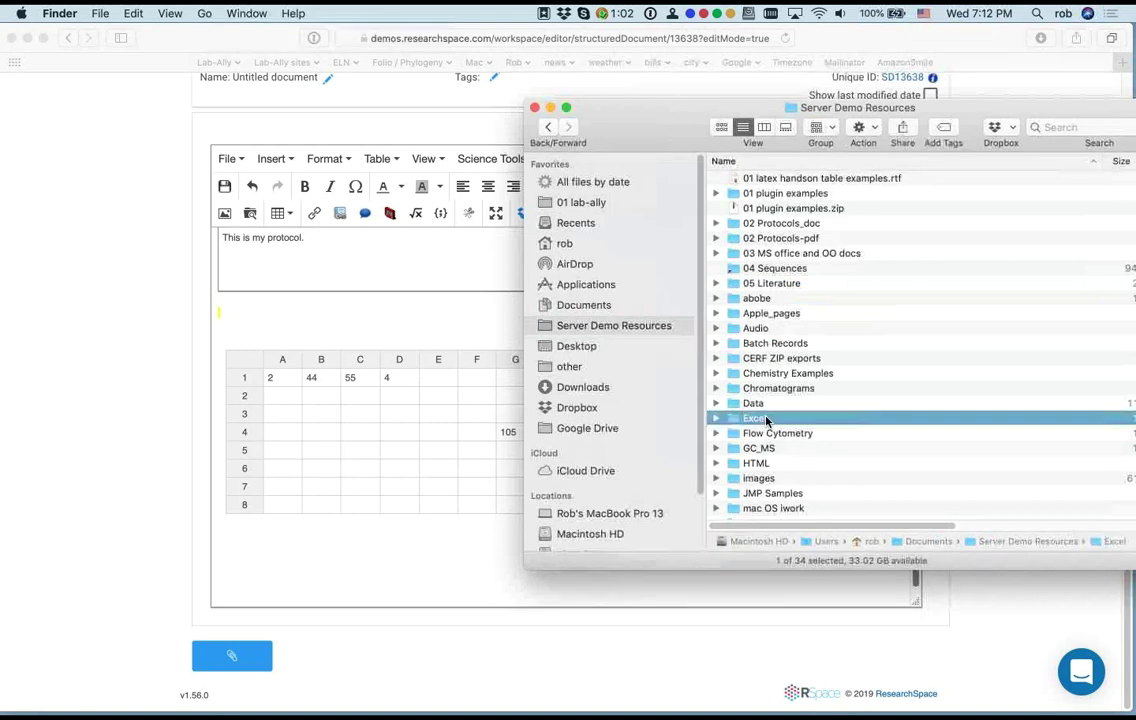
drag(780, 286, 468, 487)
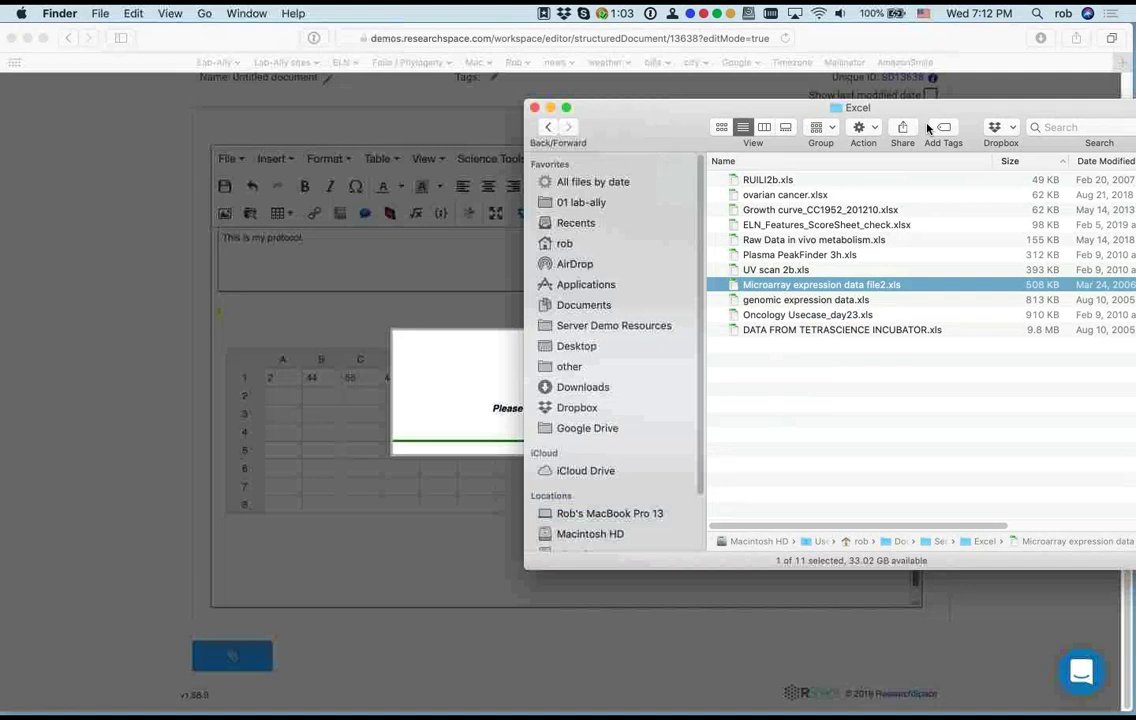
drag(540, 115, 955, 115)
click(950, 108)
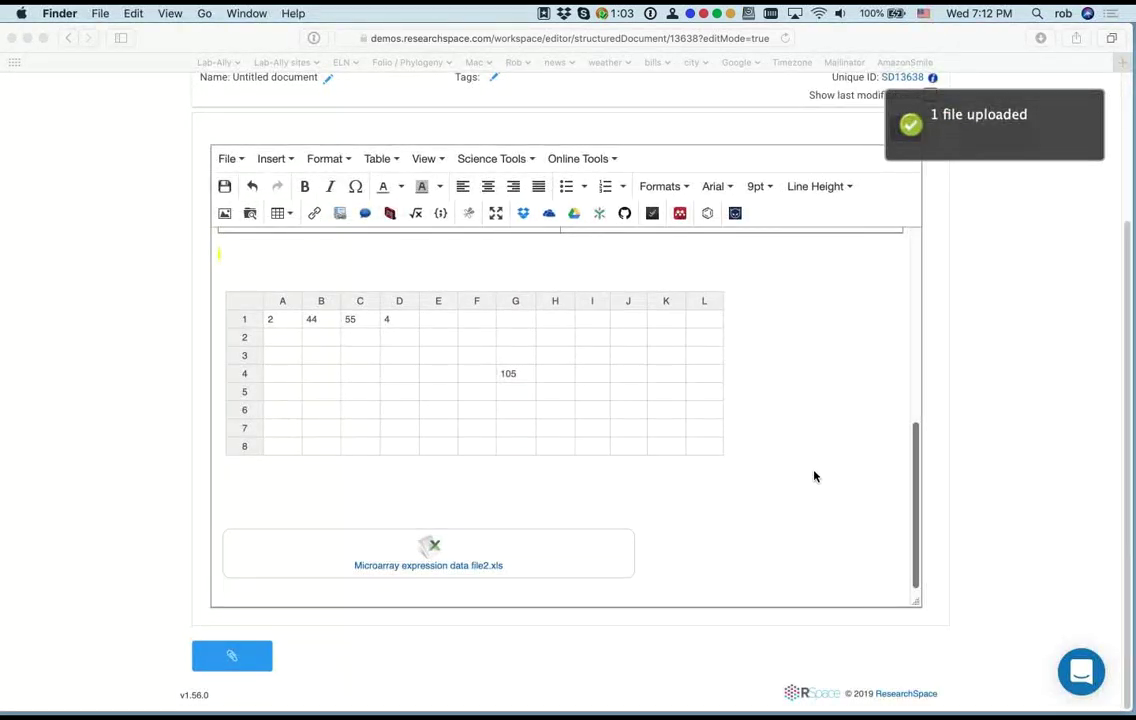
Step: Save the document and leave edit mode to view it
scroll(130, 400, up, 5)
click(295, 181)
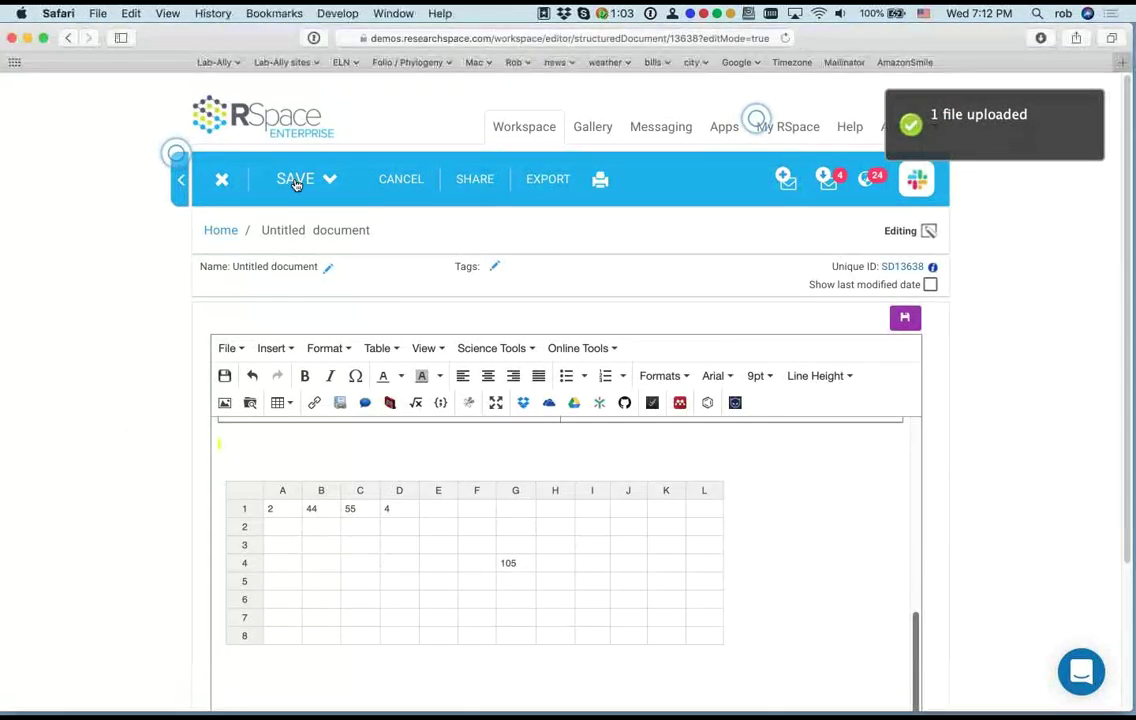
click(296, 184)
click(312, 286)
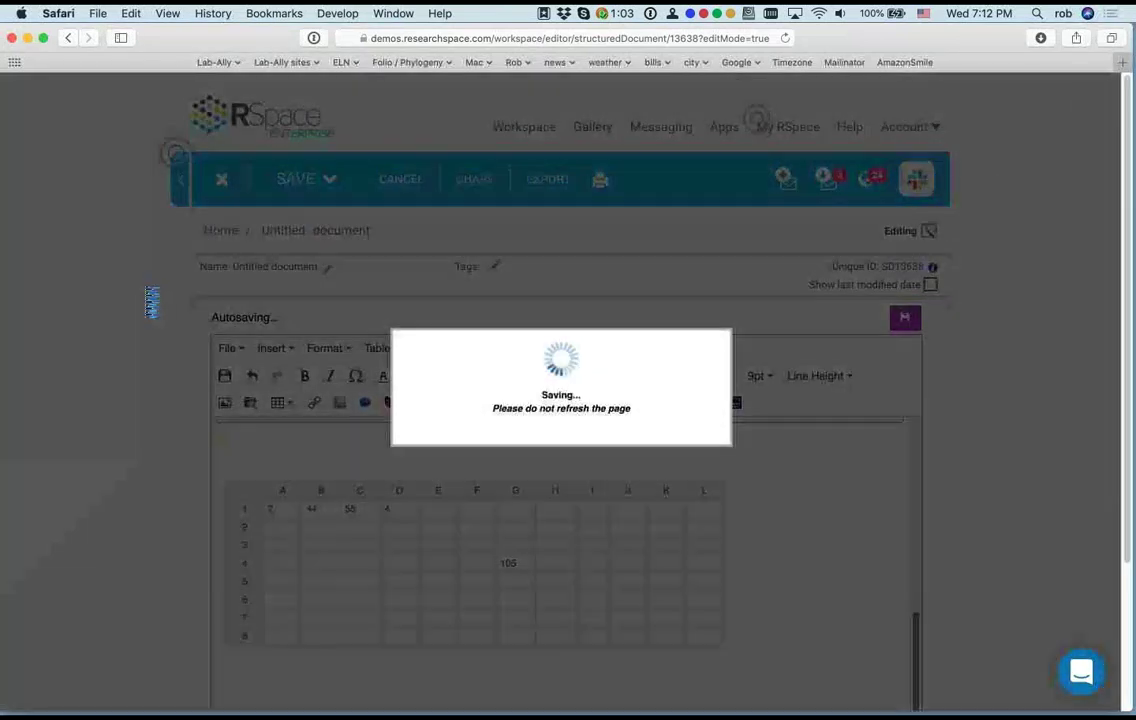
Step: Expand the preview of the attached Microarray expression data file2.xls to show its pages and file details
scroll(67, 336, down, 10)
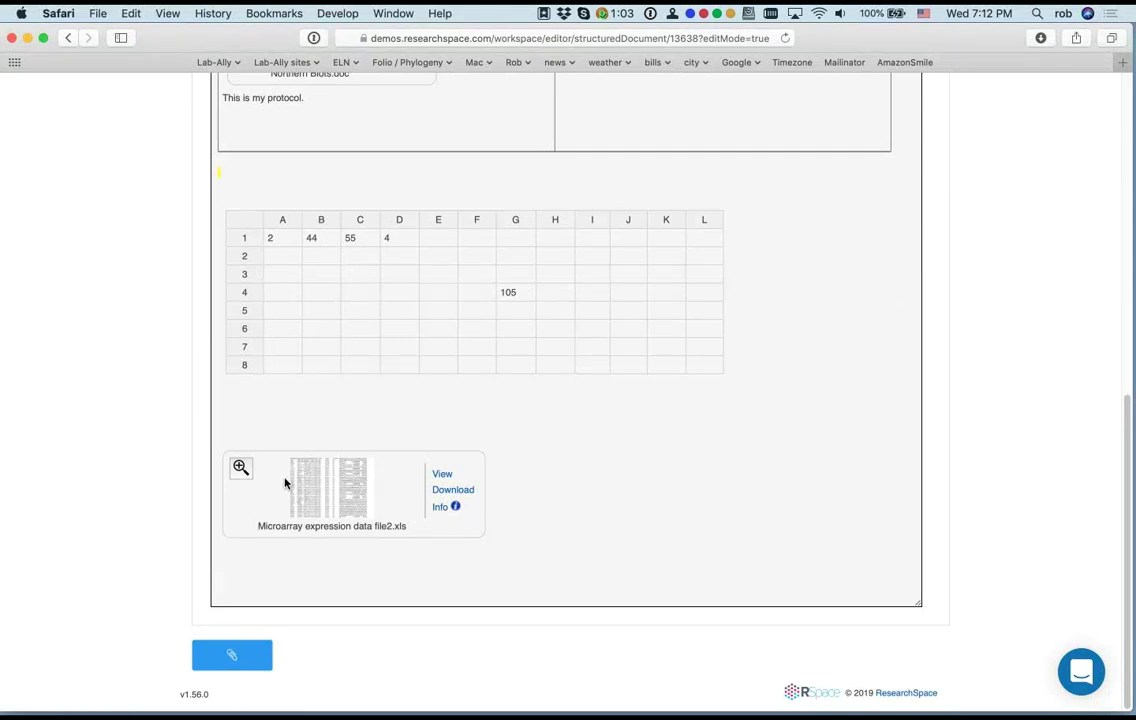
click(241, 468)
scroll(180, 459, down, 4)
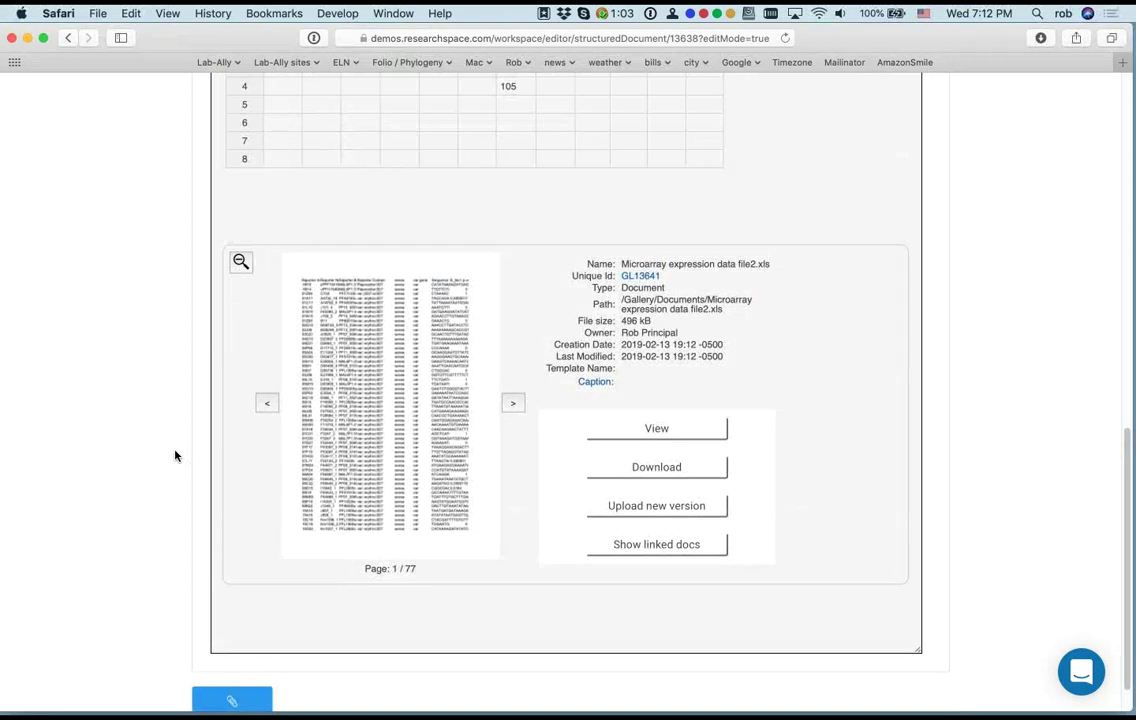
Step: Preview the attached Microarray expression data file2.xls in the viewer, look through its first page and close the preview
click(658, 431)
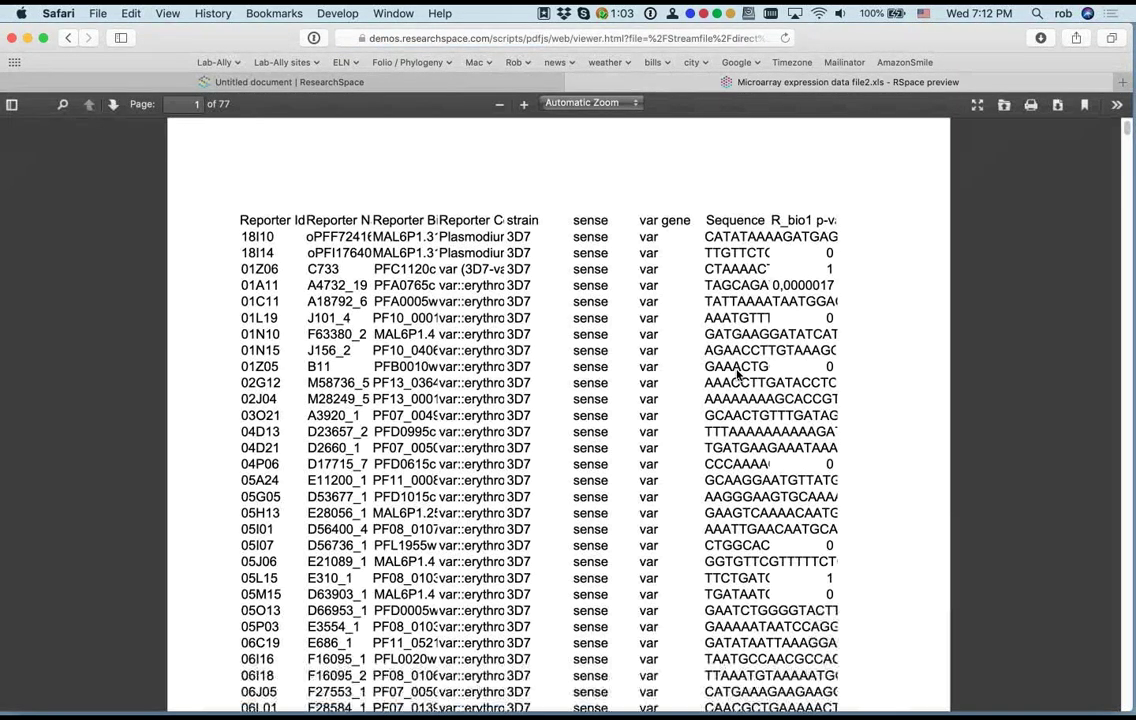
scroll(737, 374, down, 10)
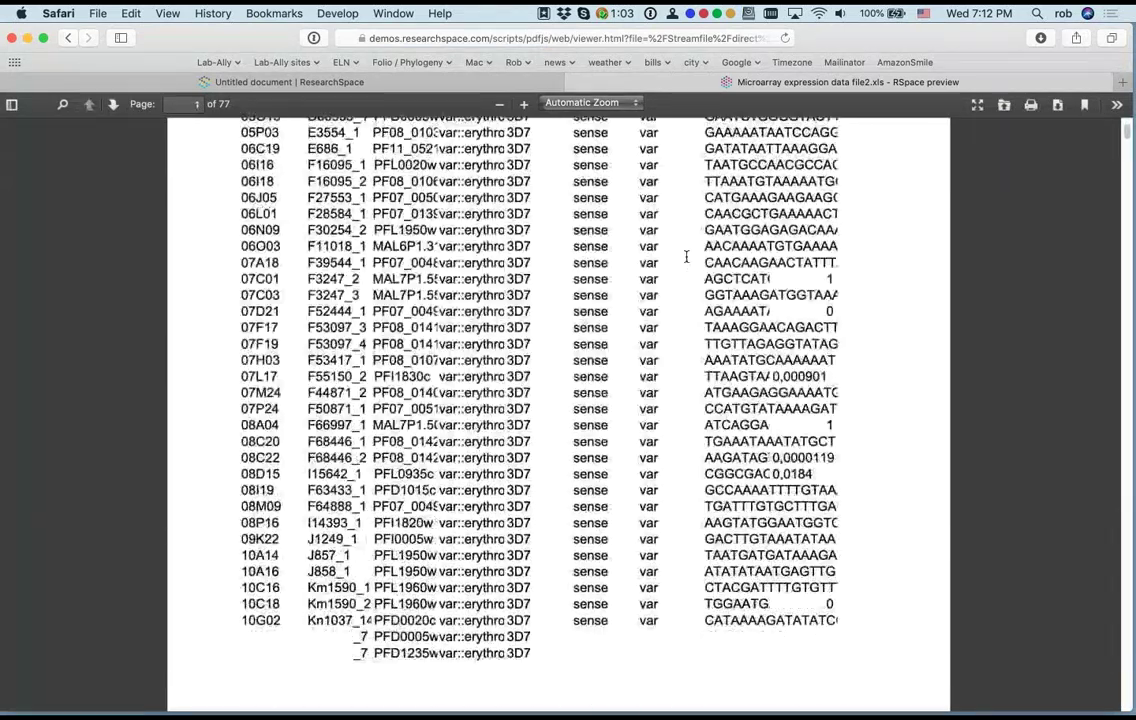
key(super+w)
Step: View the information details of the bar chart image in the table and close them
scroll(152, 396, up, 10)
mouse_move(276, 348)
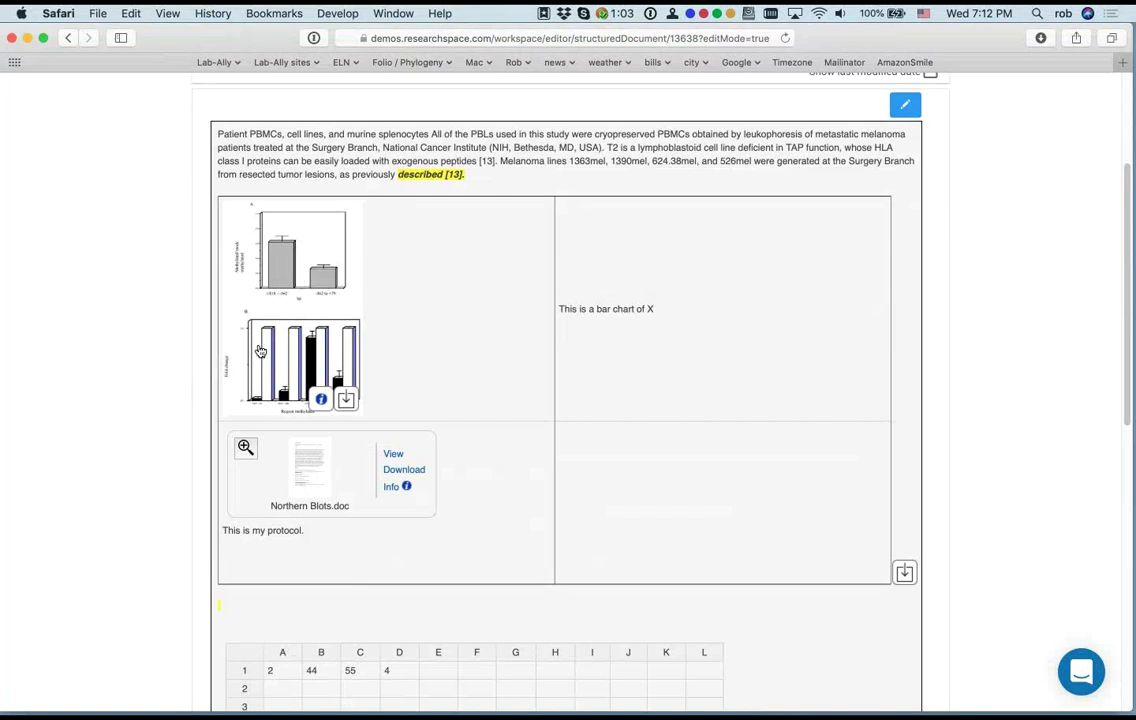
click(321, 400)
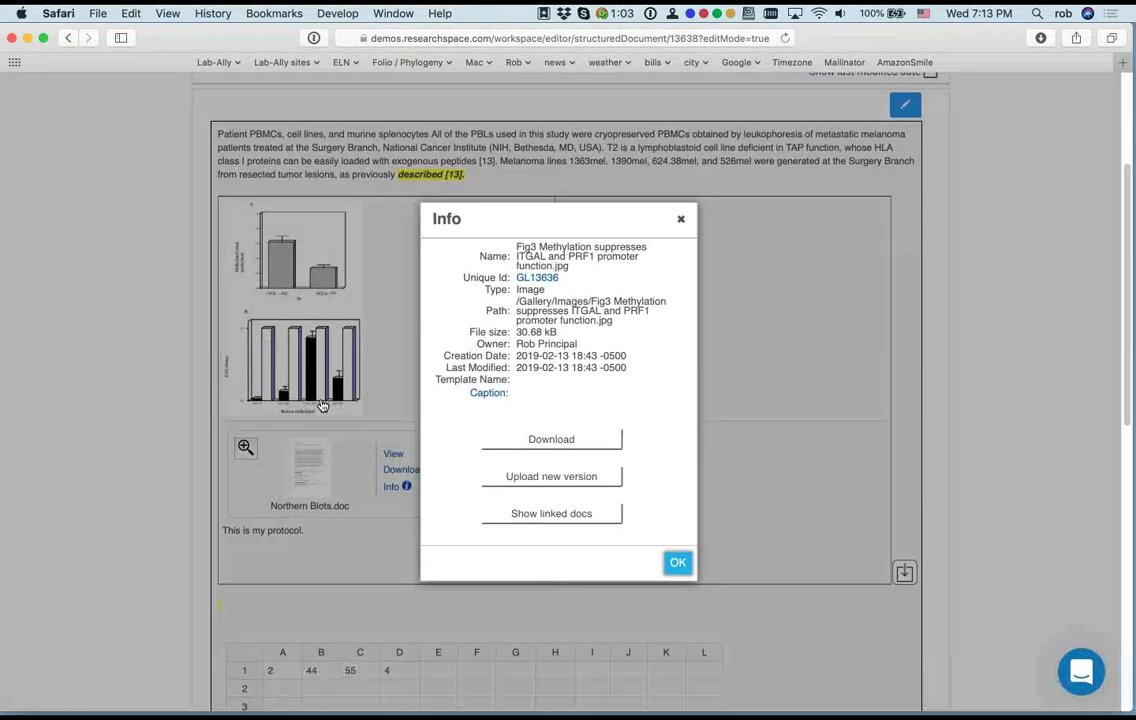
click(680, 219)
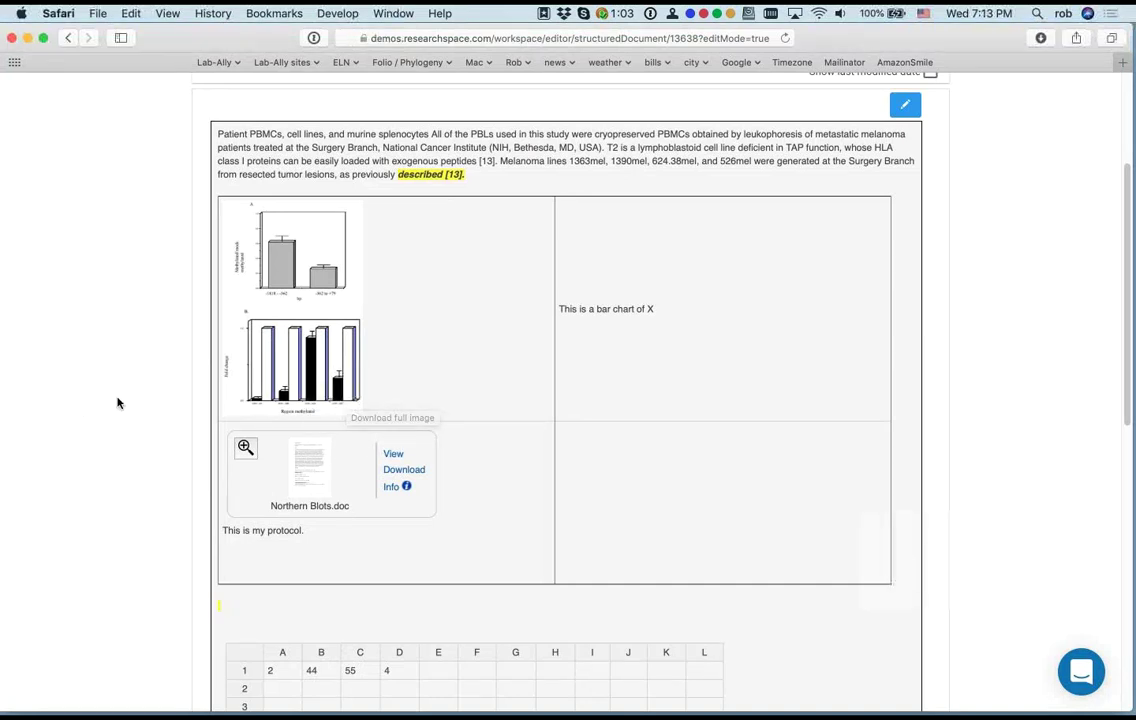
Step: Reopen the document's text field for editing, with the spreadsheet and attached Excel file in view
scroll(117, 403, down, 1)
scroll(117, 403, down, 10)
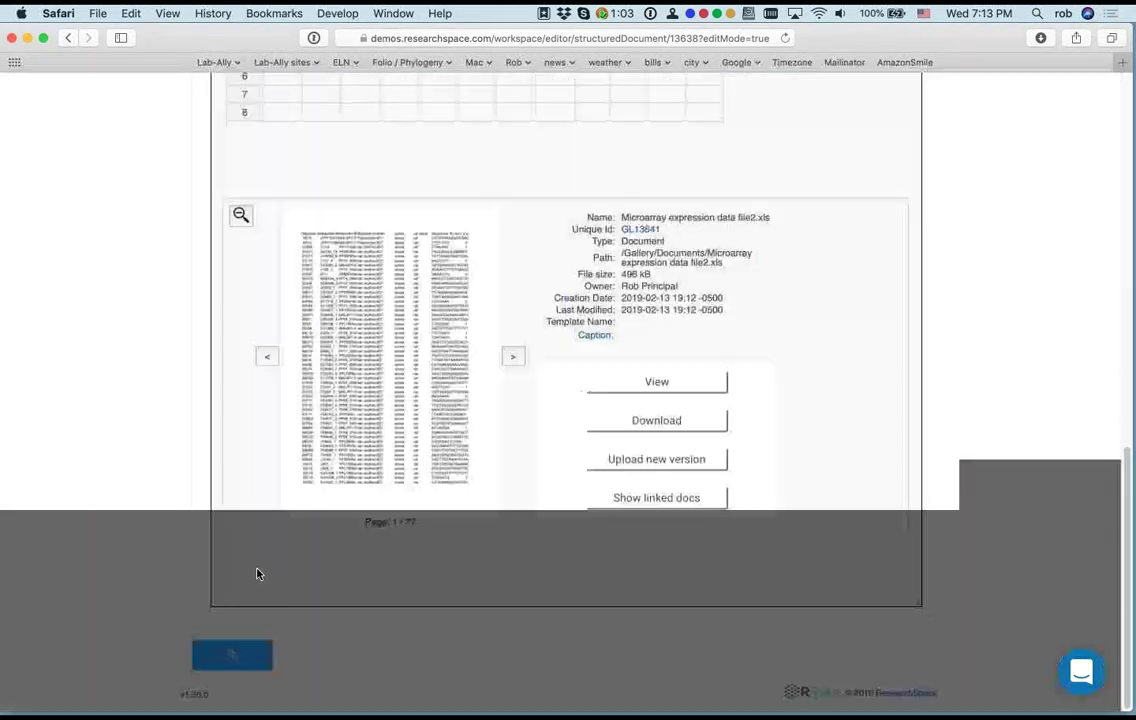
scroll(170, 555, up, 8)
scroll(652, 493, down, 5)
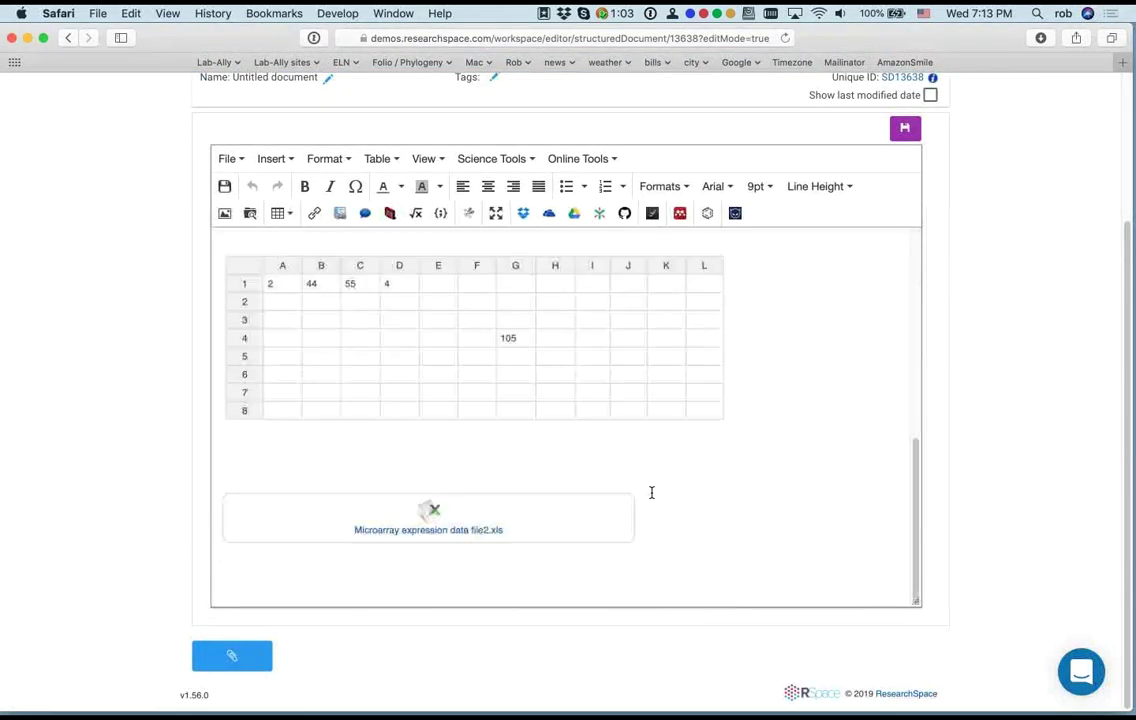
click(250, 215)
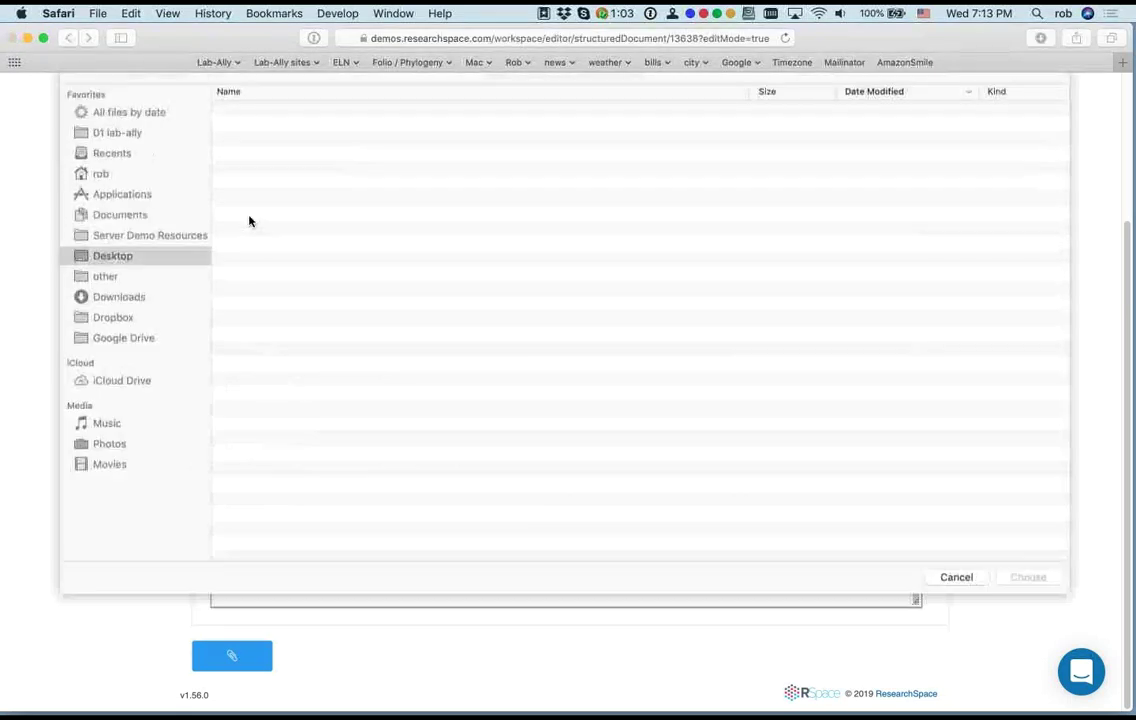
right_click(258, 221)
click(577, 237)
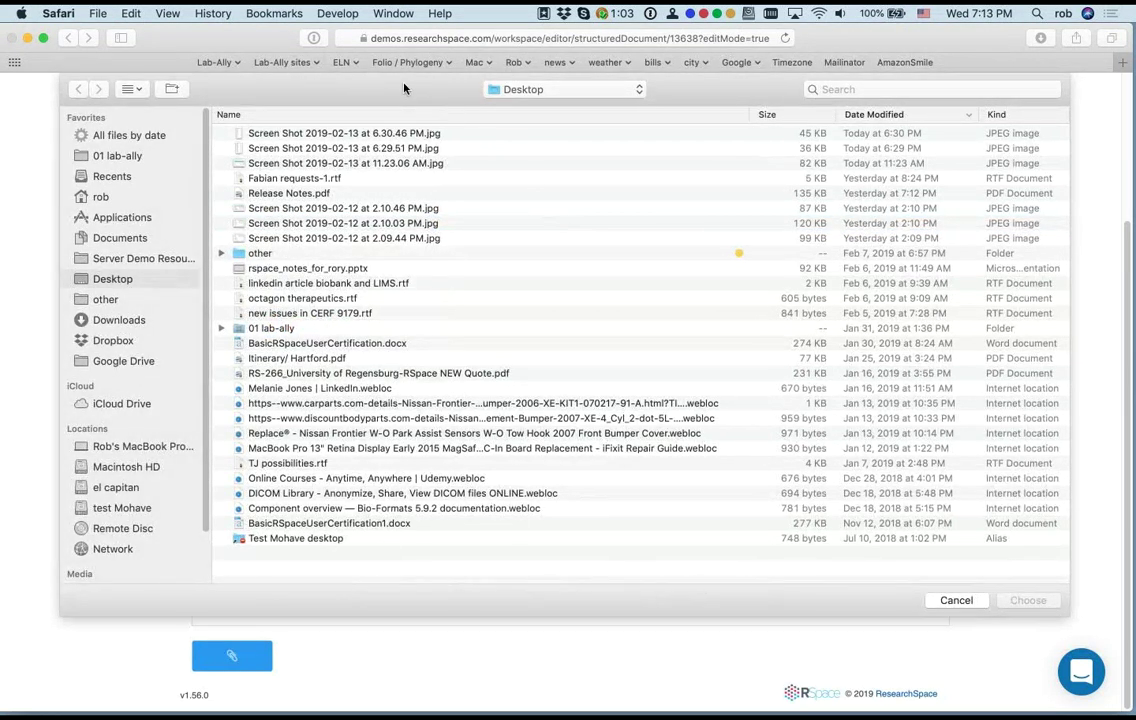
click(956, 601)
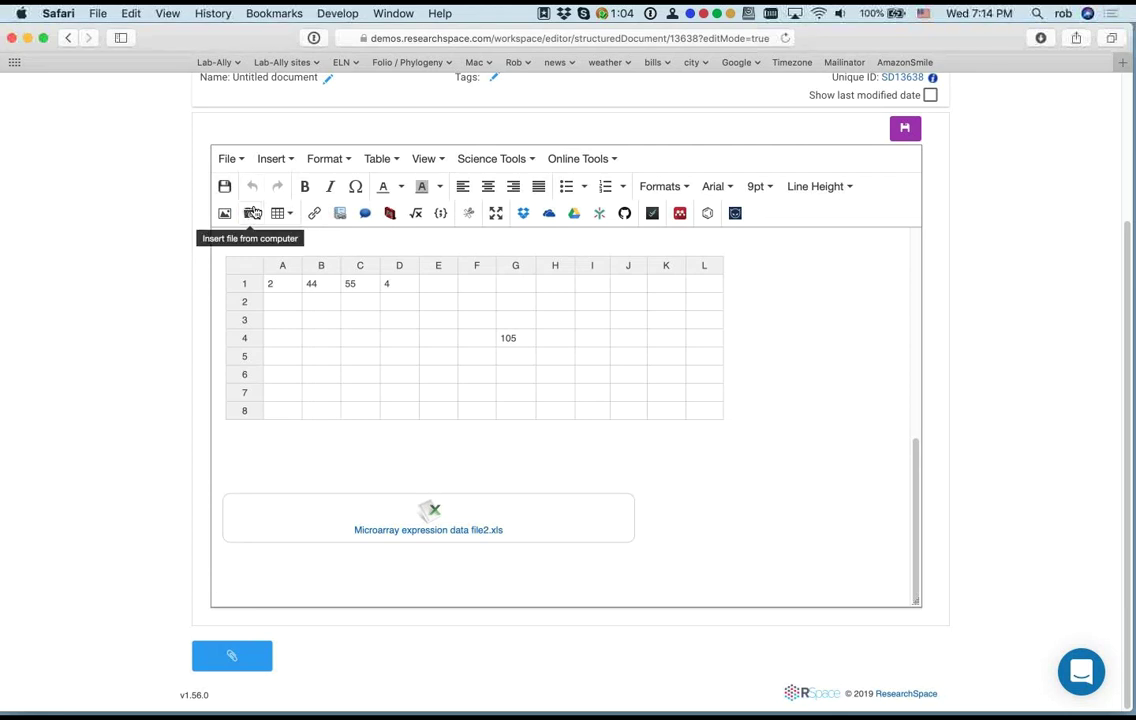
click(271, 159)
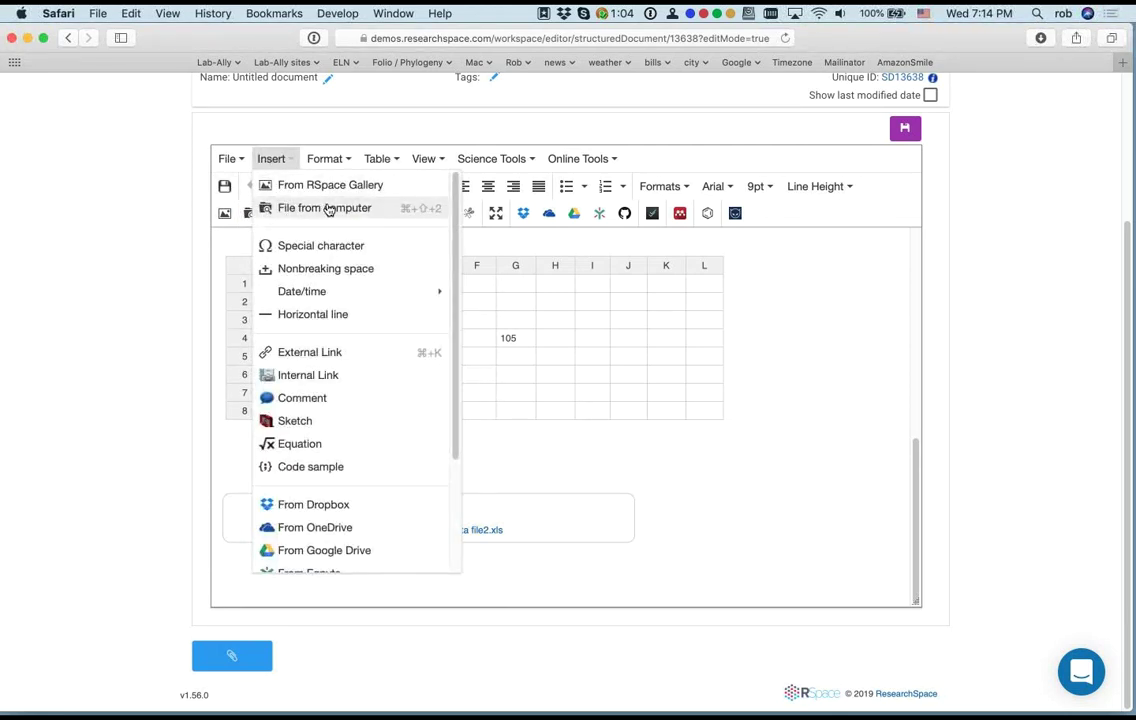
click(140, 212)
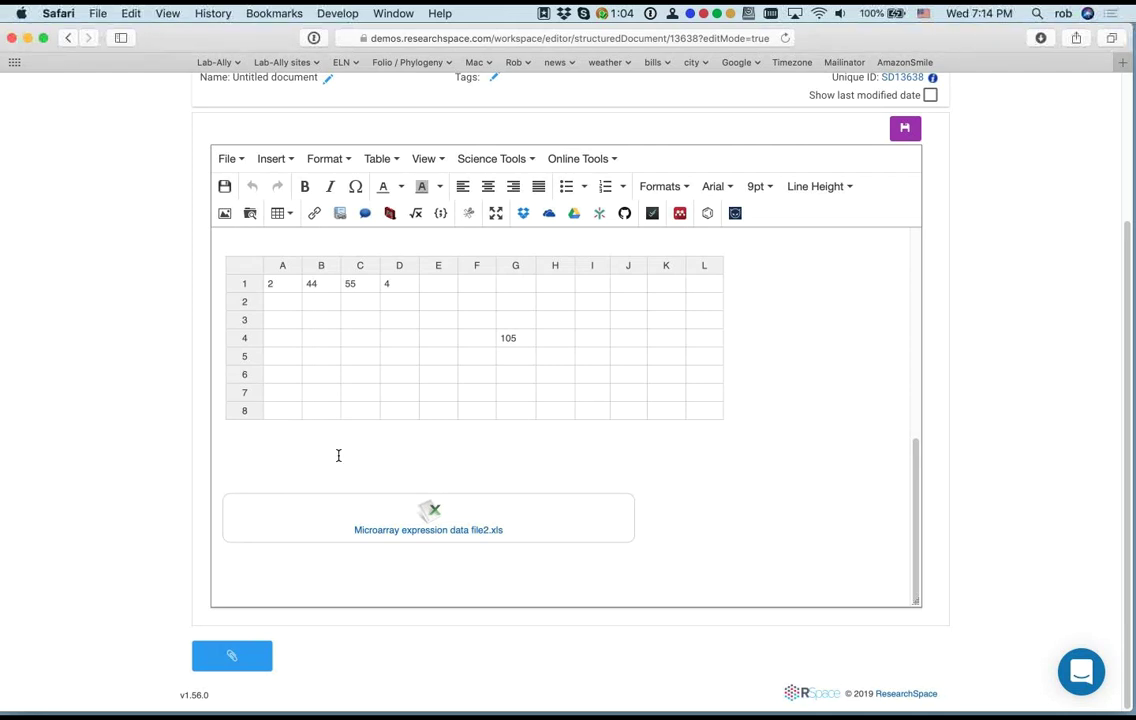
Step: Insert an external link to google.com below the attached Excel file
scroll(338, 455, up, 1)
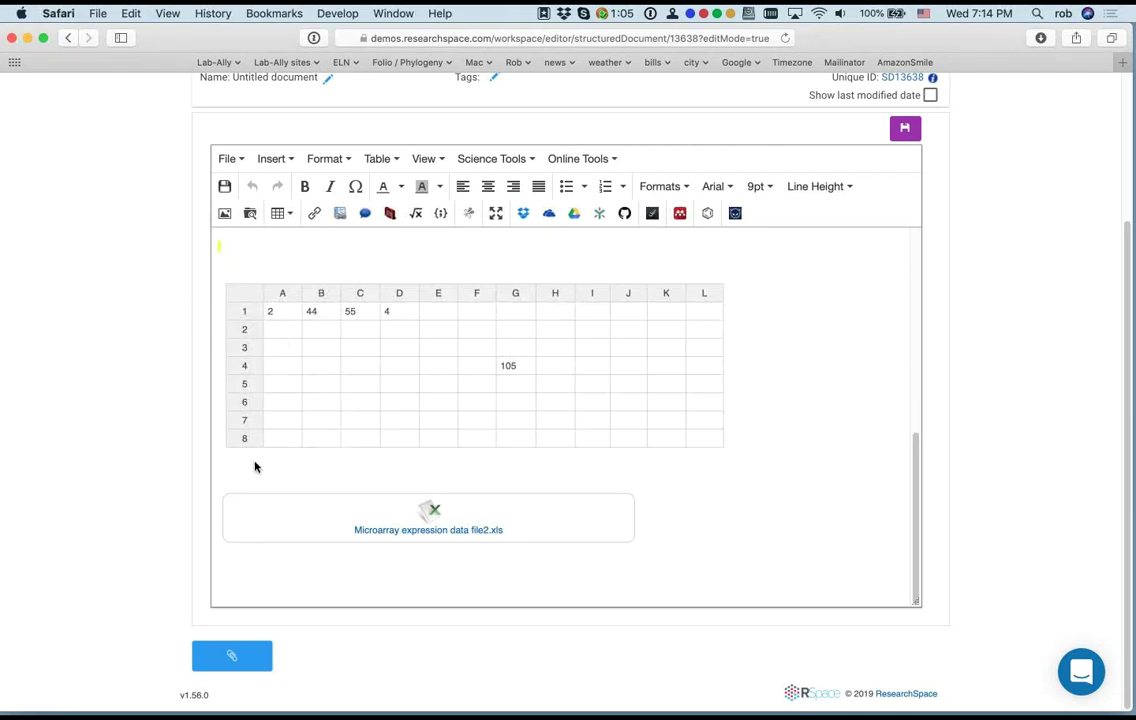
click(229, 418)
click(310, 566)
click(315, 214)
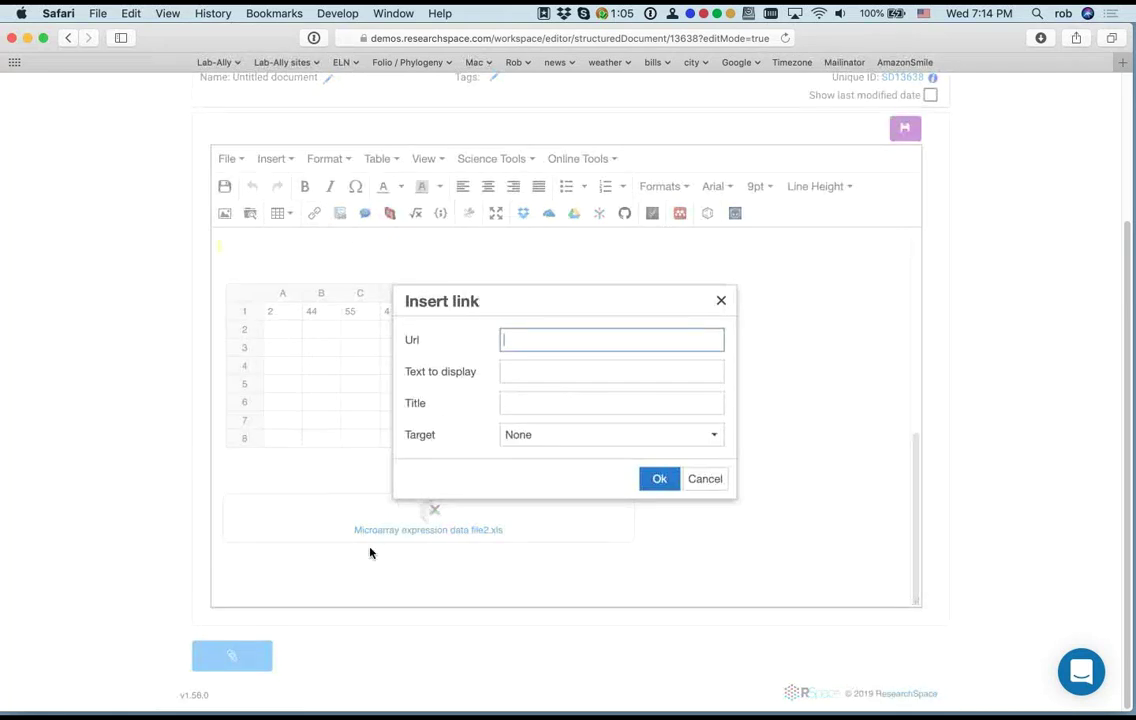
click(539, 339)
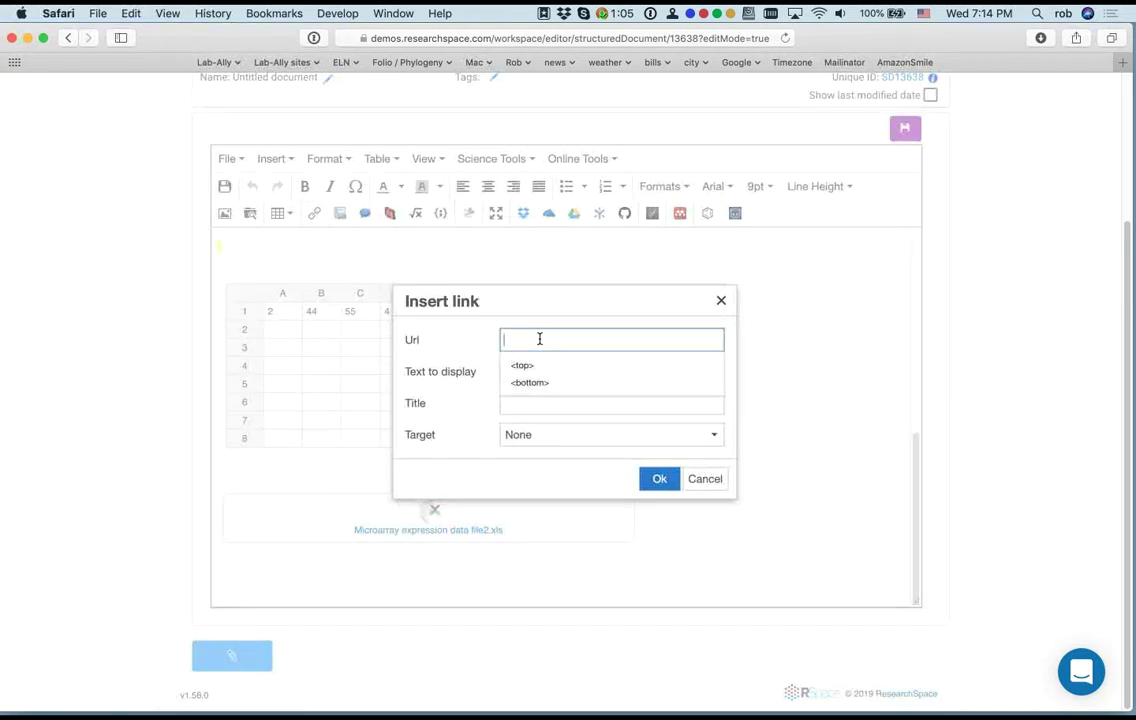
text(google)
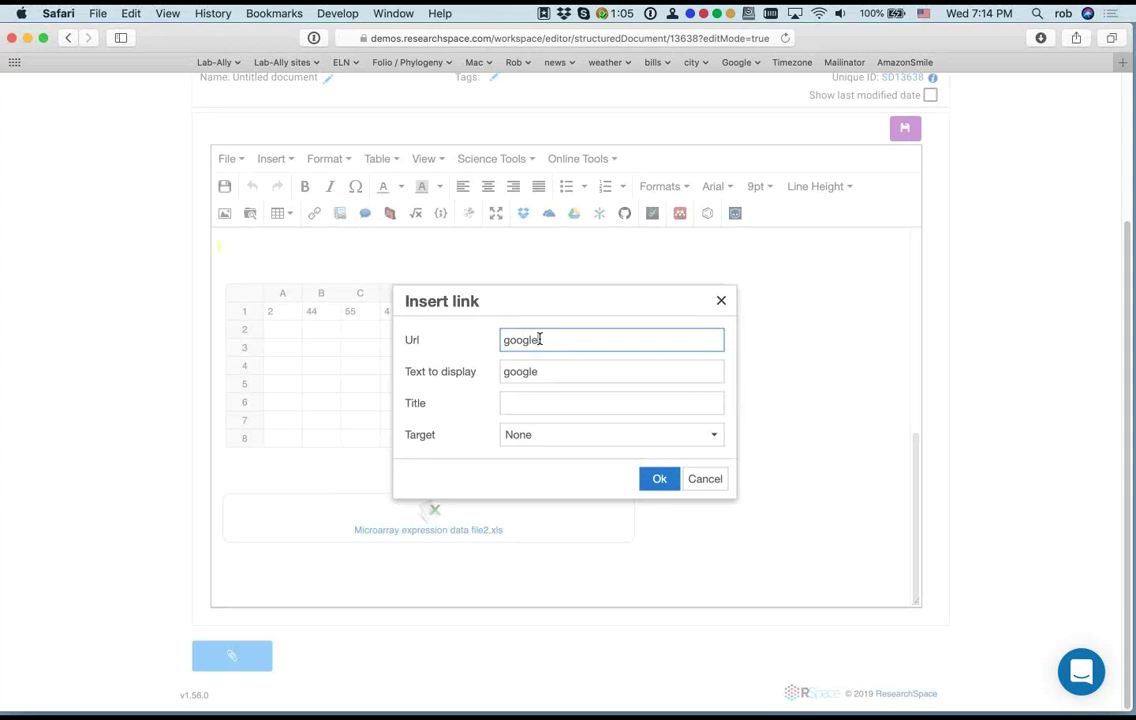
text(.com)
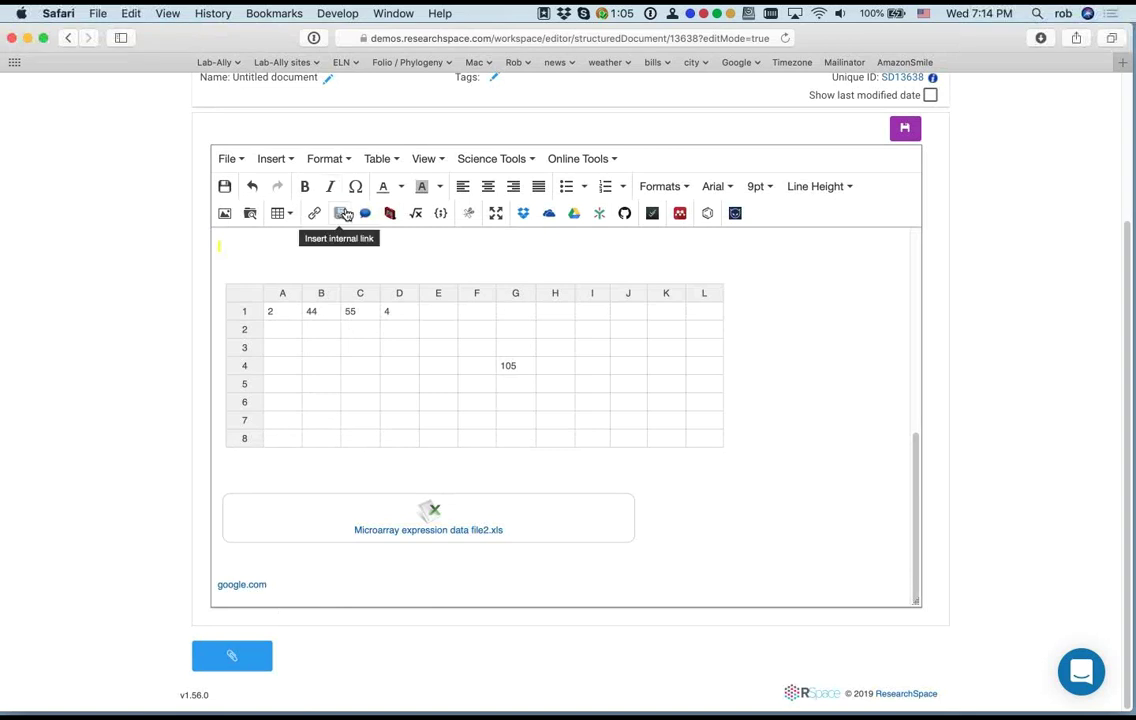
click(343, 215)
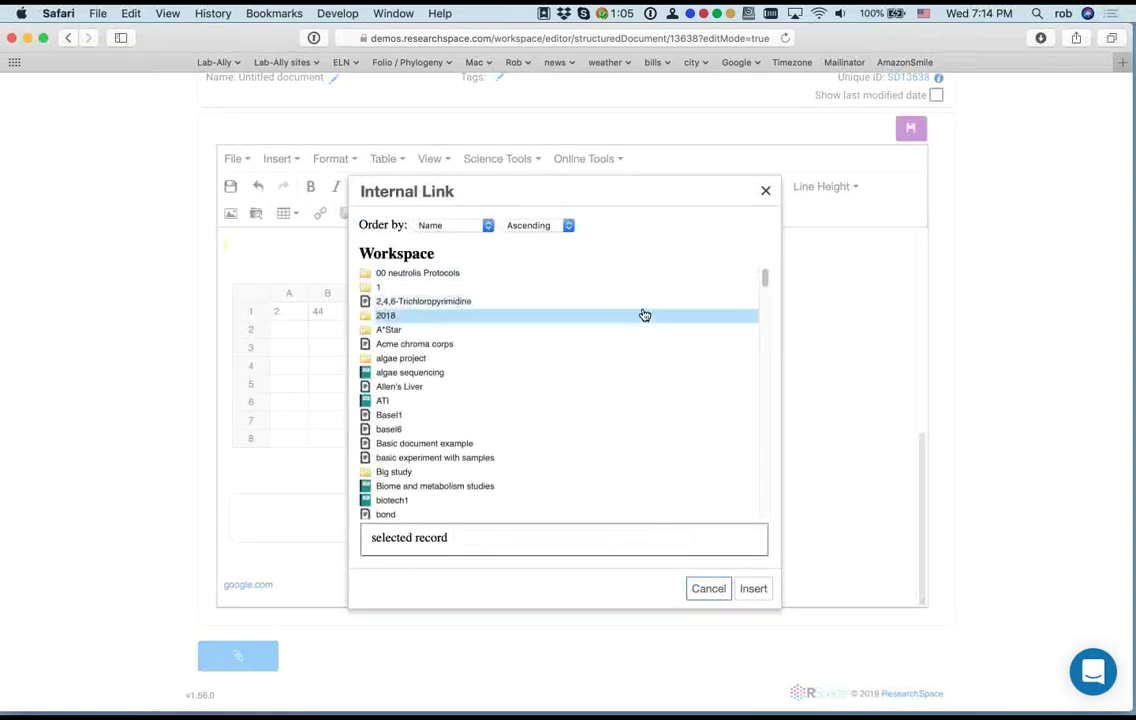
scroll(642, 314, down, 2)
scroll(645, 315, down, 5)
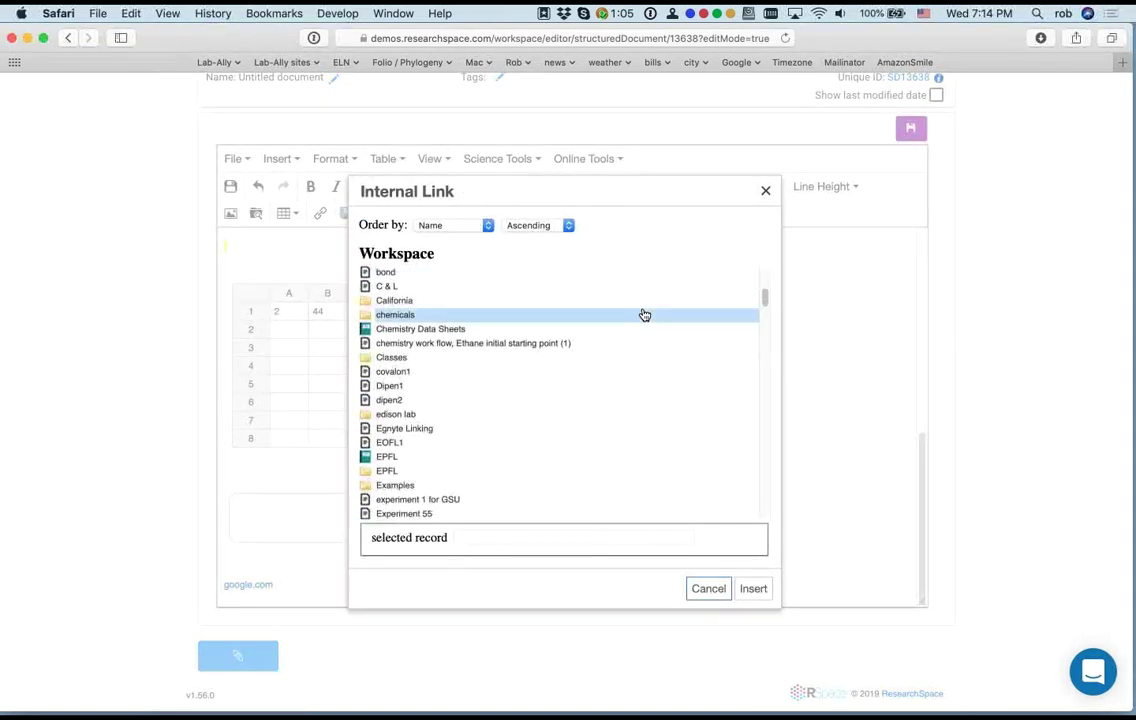
scroll(645, 315, down, 10)
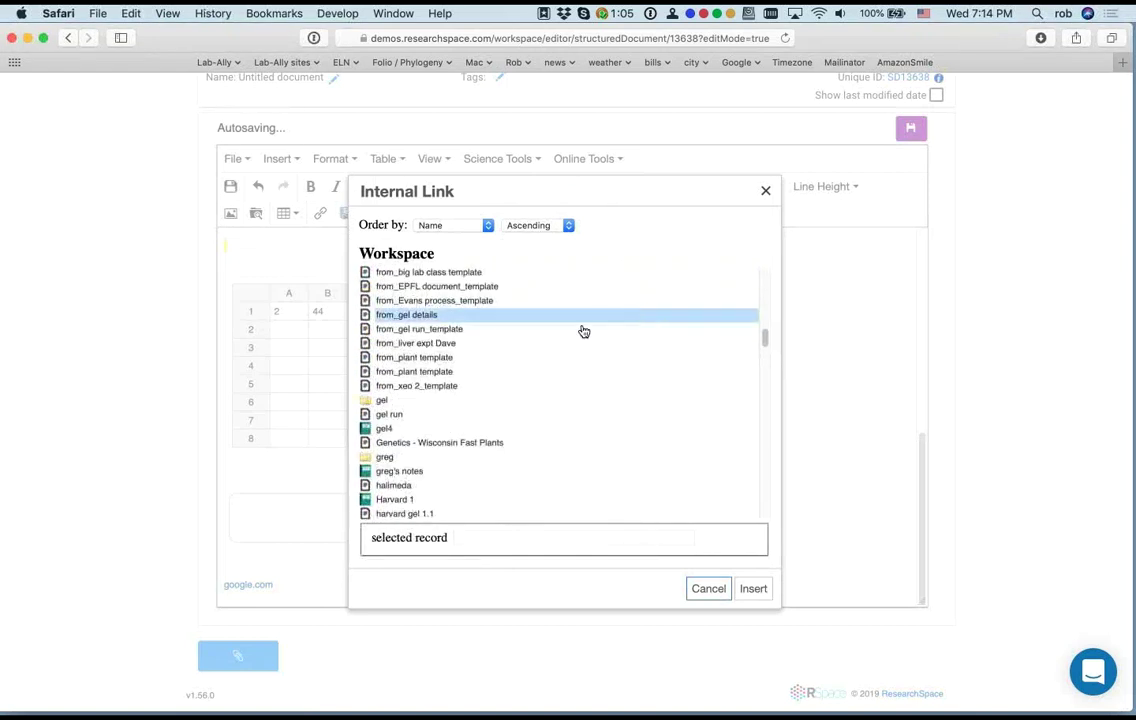
scroll(583, 332, down, 15)
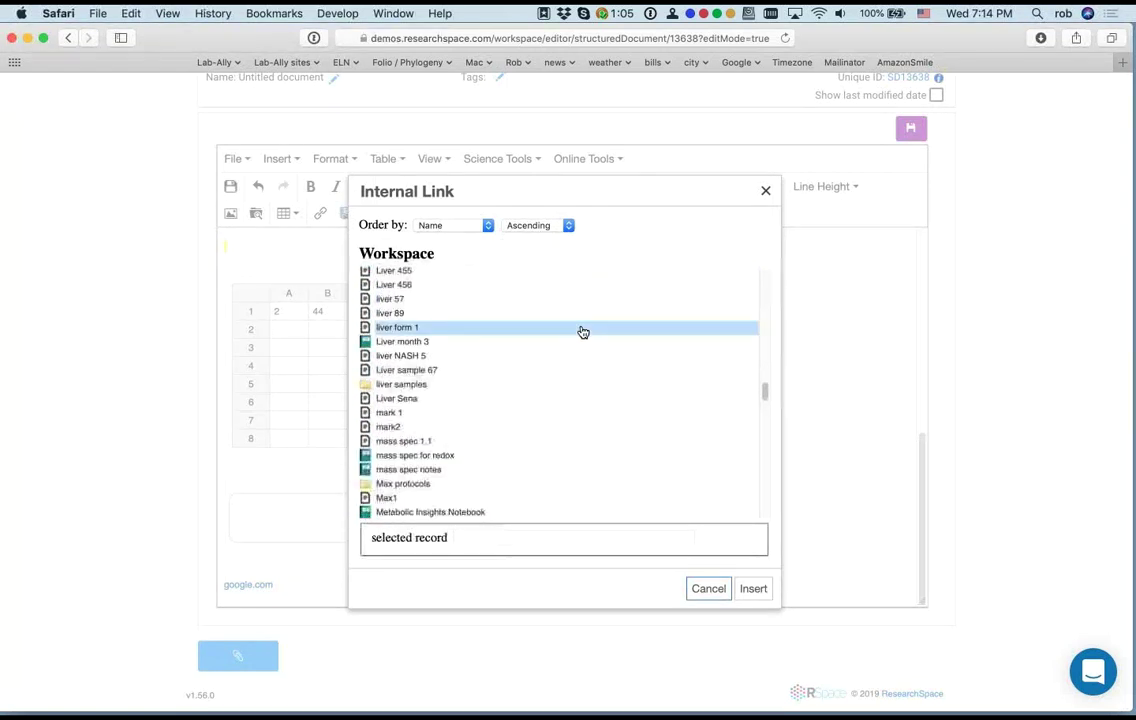
click(766, 190)
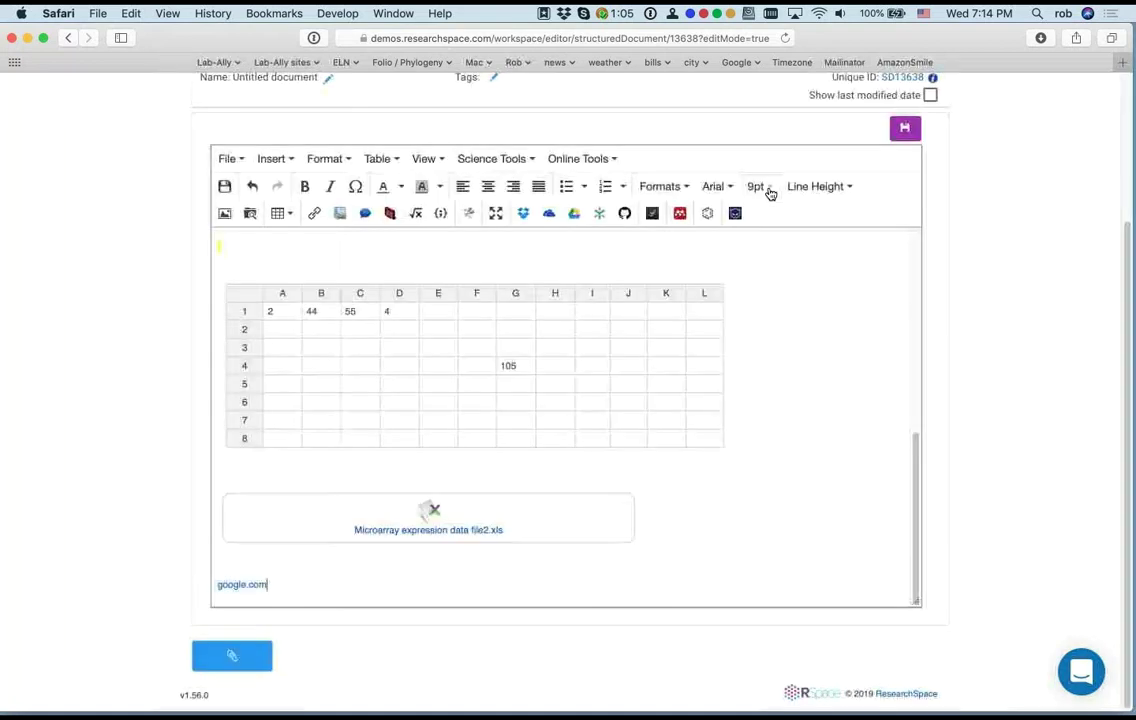
Step: Show the workspace file tree beside the document and browse down to the Primer Design_Copy documents
scroll(150, 330, up, 4)
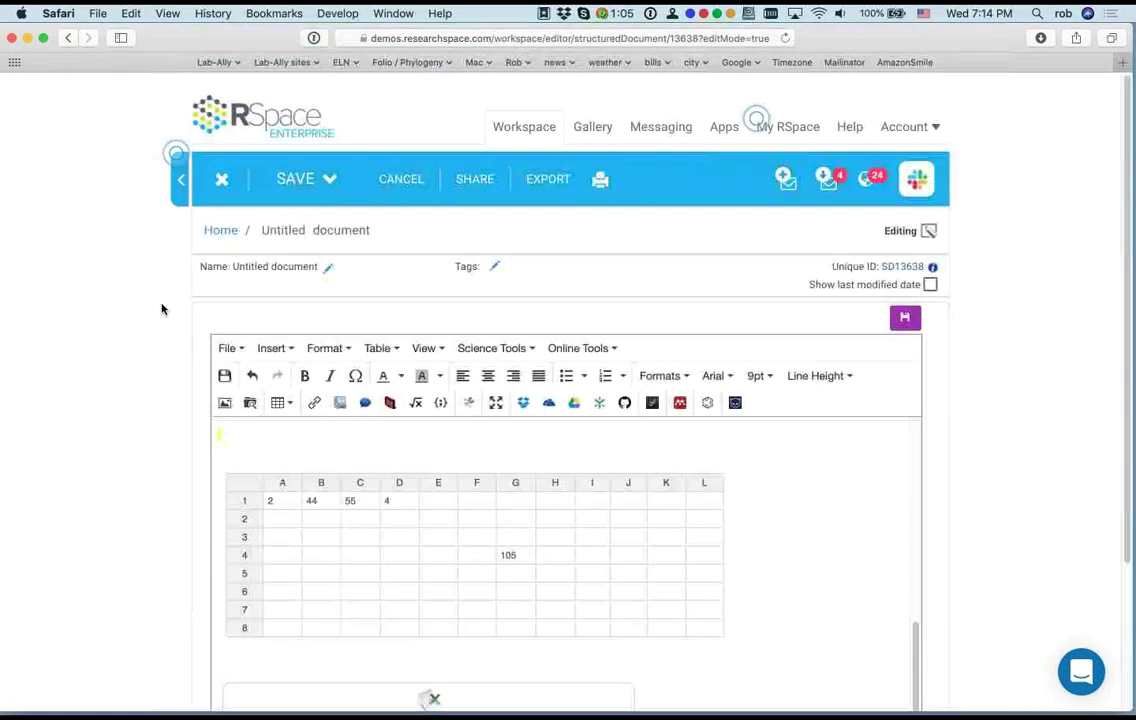
click(199, 198)
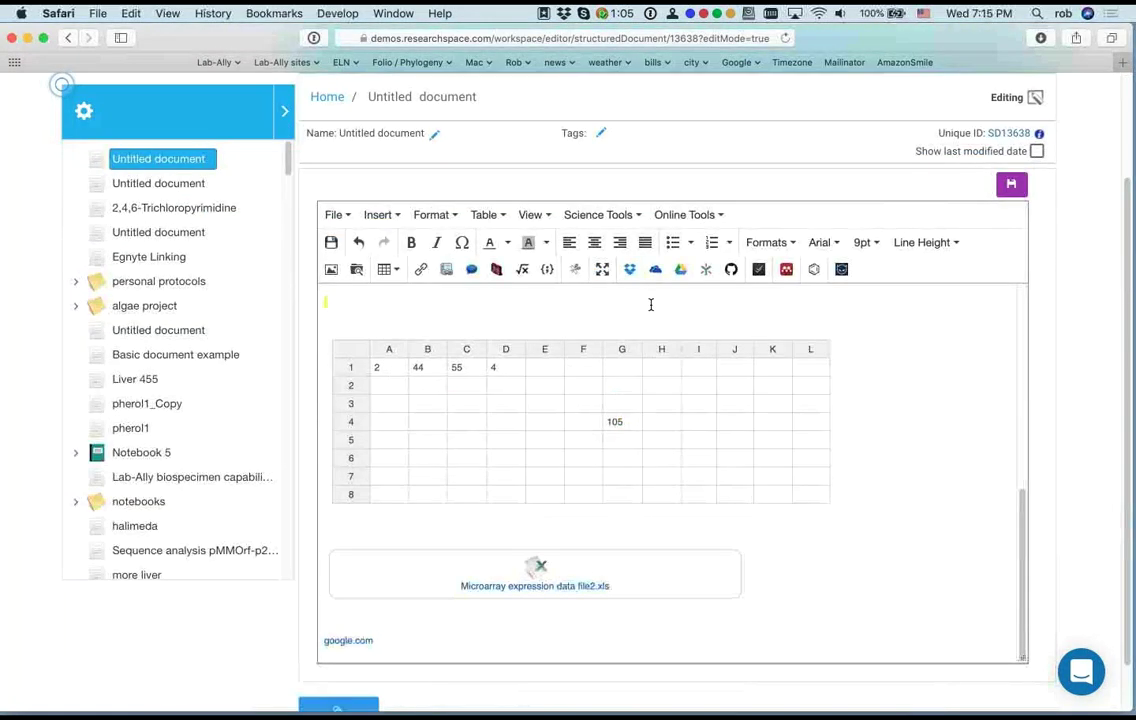
scroll(270, 337, down, 2)
scroll(270, 337, down, 15)
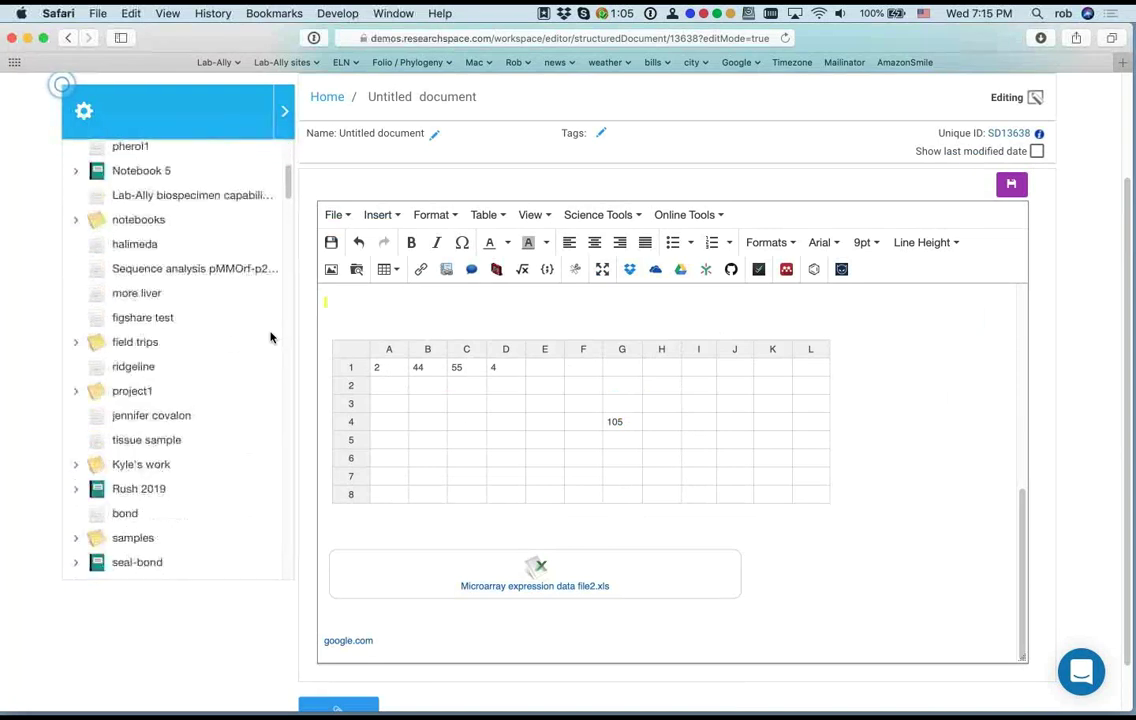
scroll(270, 338, down, 3)
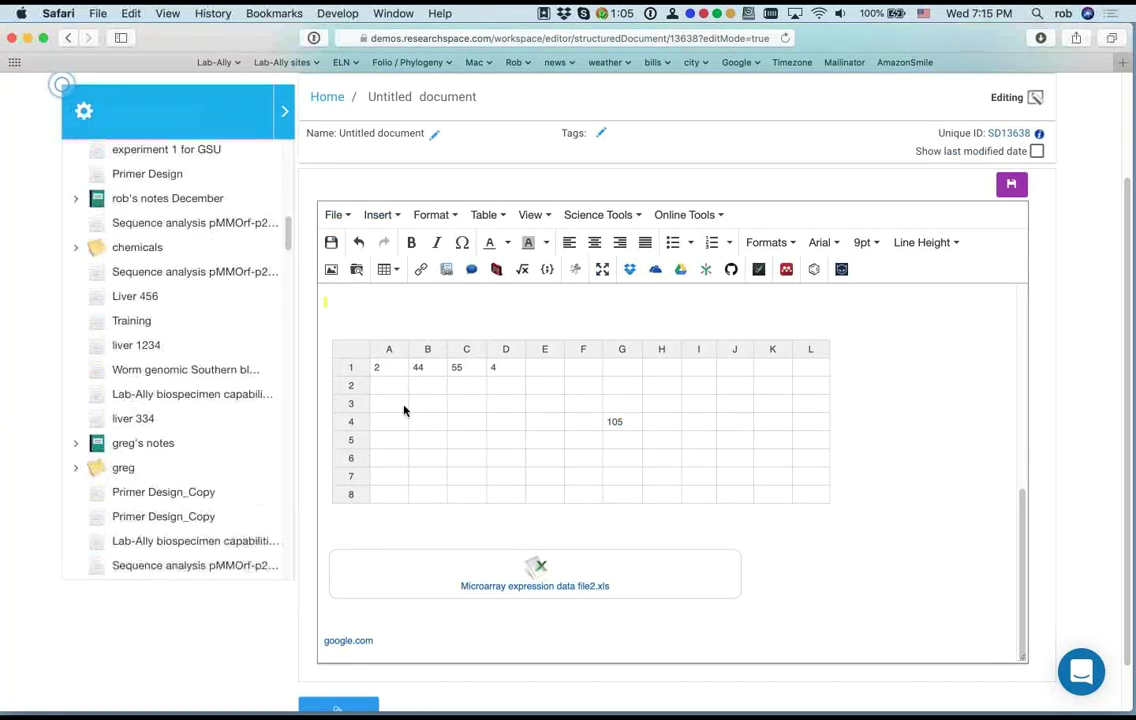
scroll(888, 444, down, 3)
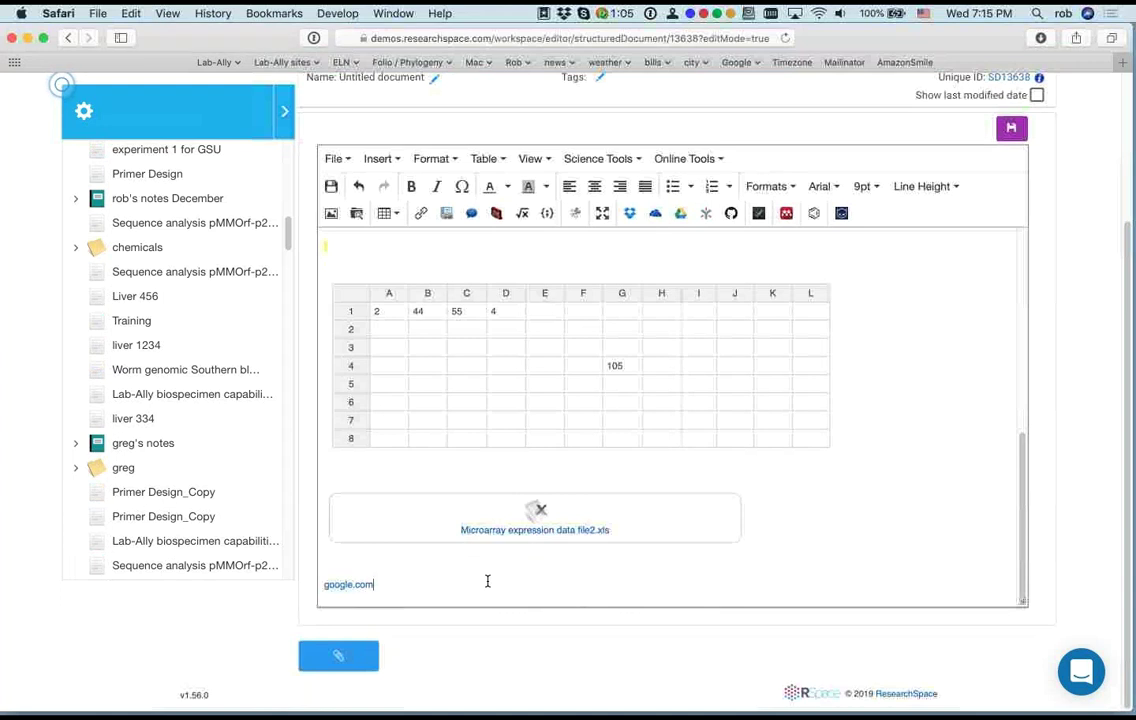
Step: Add the text "See also:" on a new line below the google.com link, followed by an internal link to Primer Design_Copy
key(Return)
scroll(487, 581, down, 2)
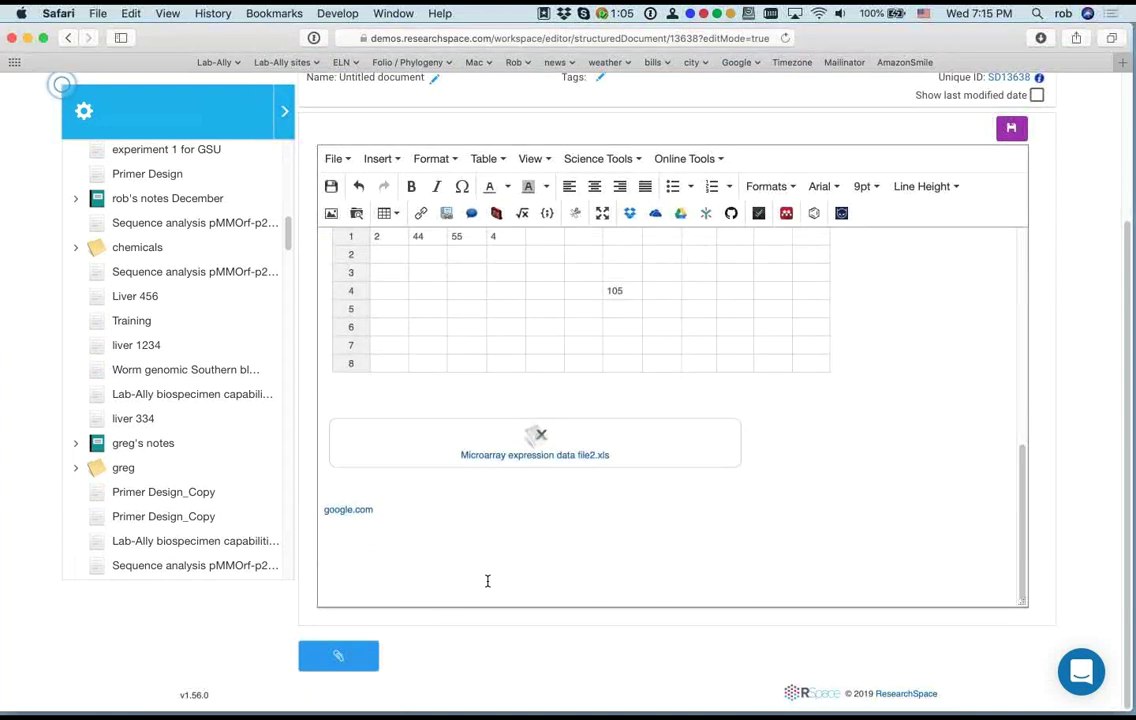
text(See also:)
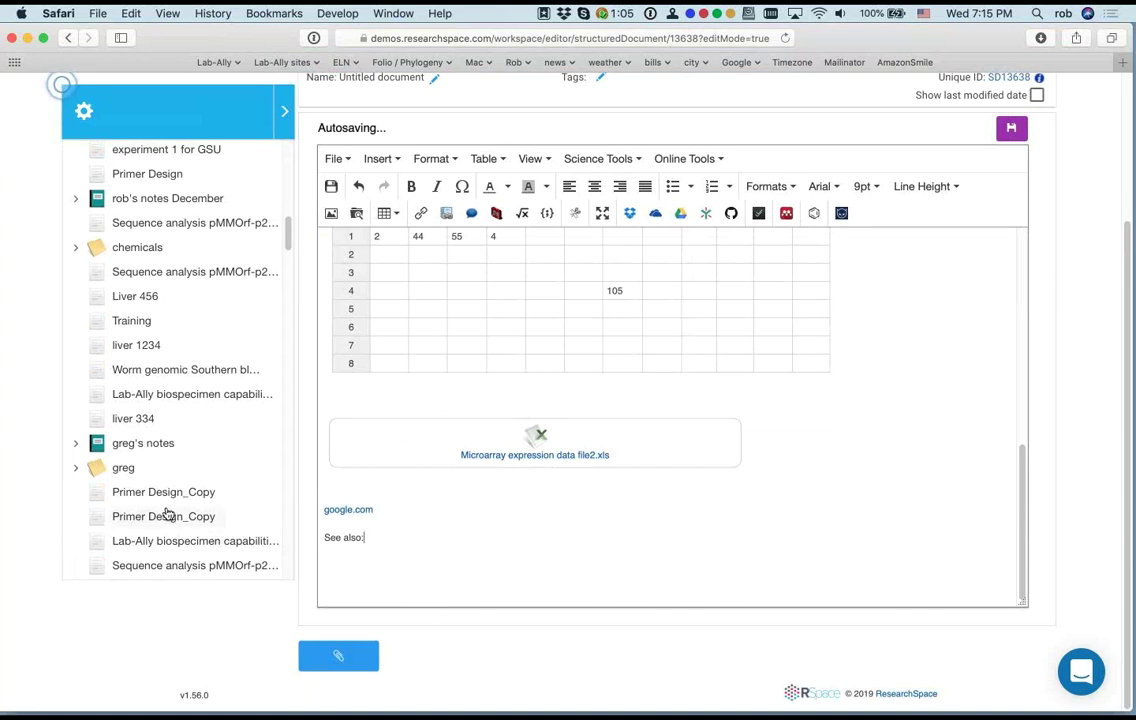
drag(155, 498, 356, 555)
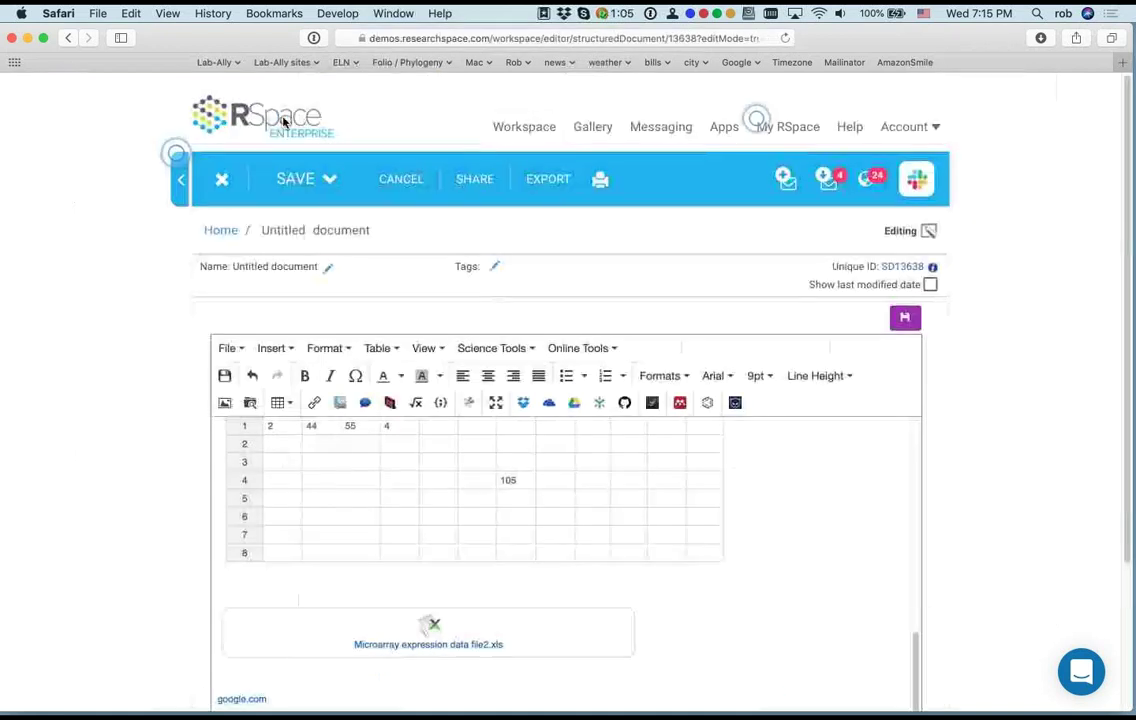
Step: Save the document, leave edit mode and bring the new internal link into view
click(281, 176)
click(304, 284)
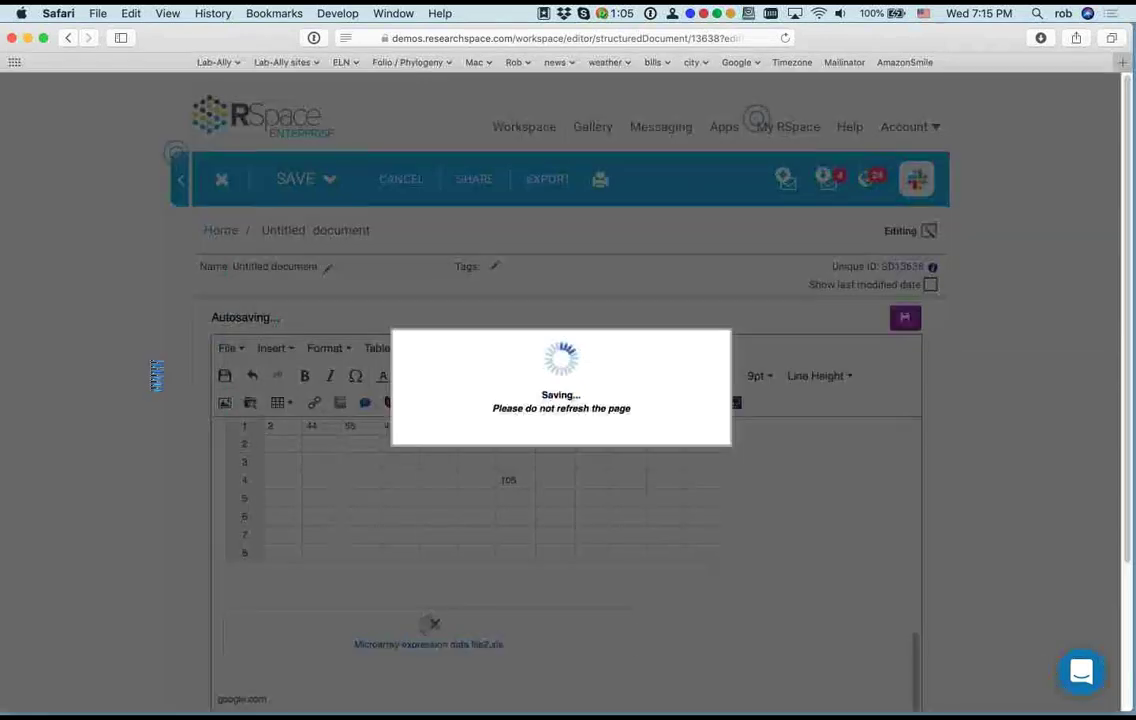
scroll(150, 380, down, 15)
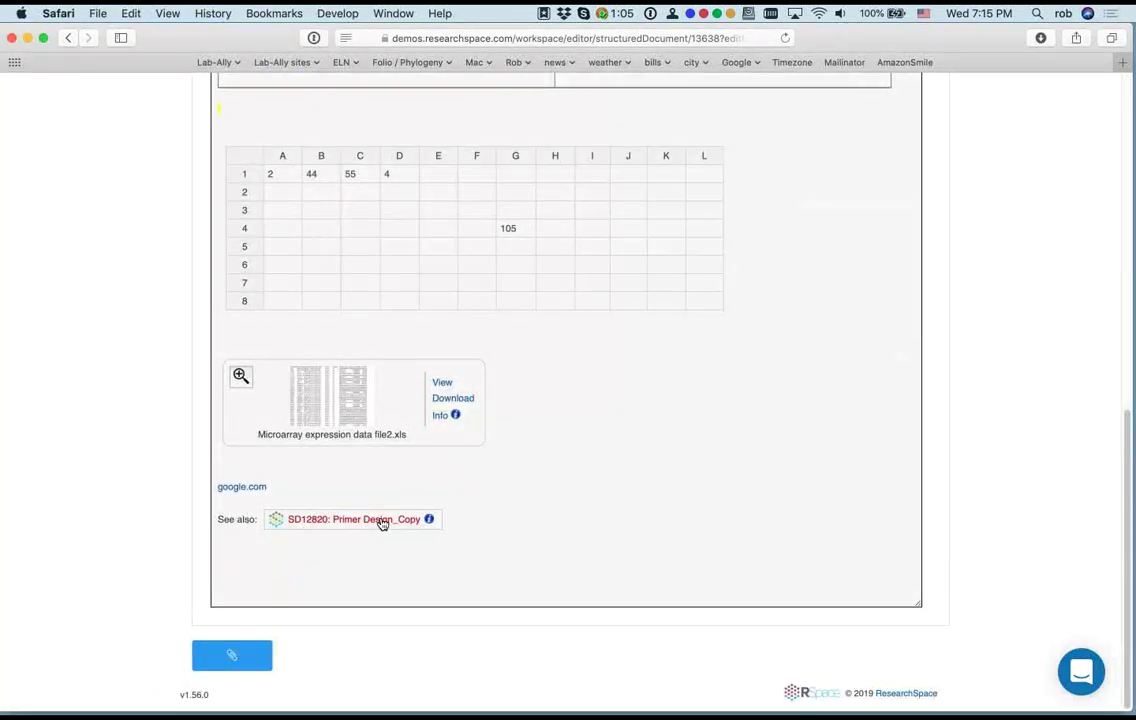
Step: View the information of the linked Primer Design_Copy document, close it and open the linked document itself
click(429, 521)
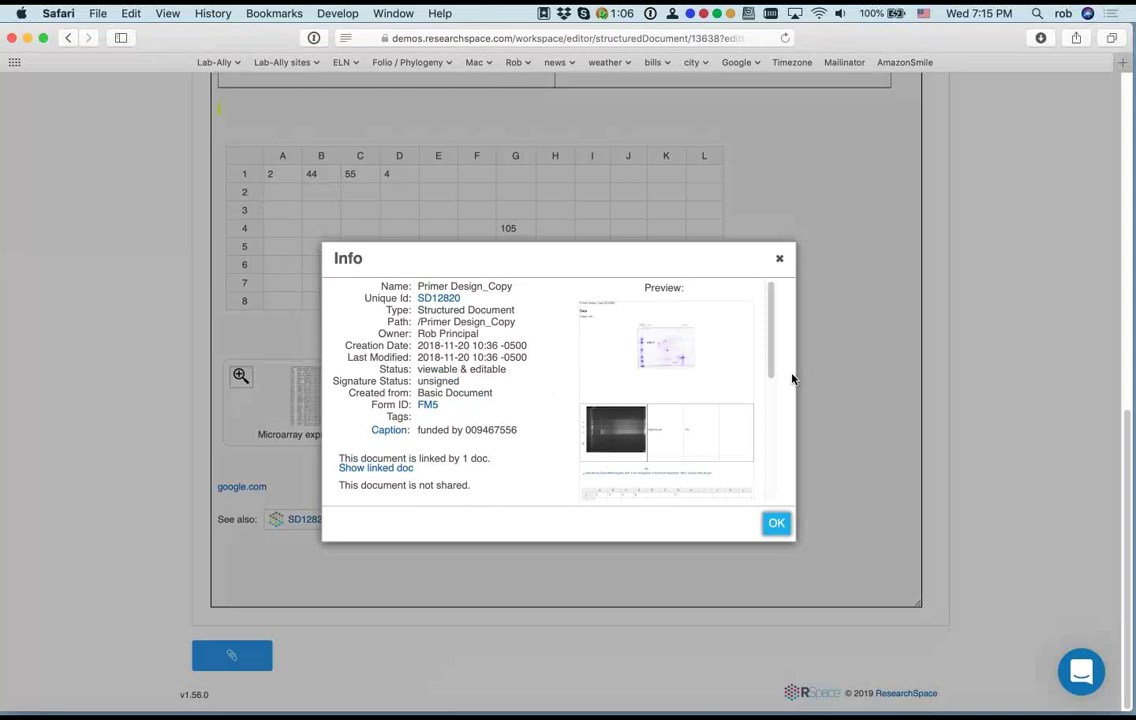
drag(771, 304, 773, 254)
click(780, 259)
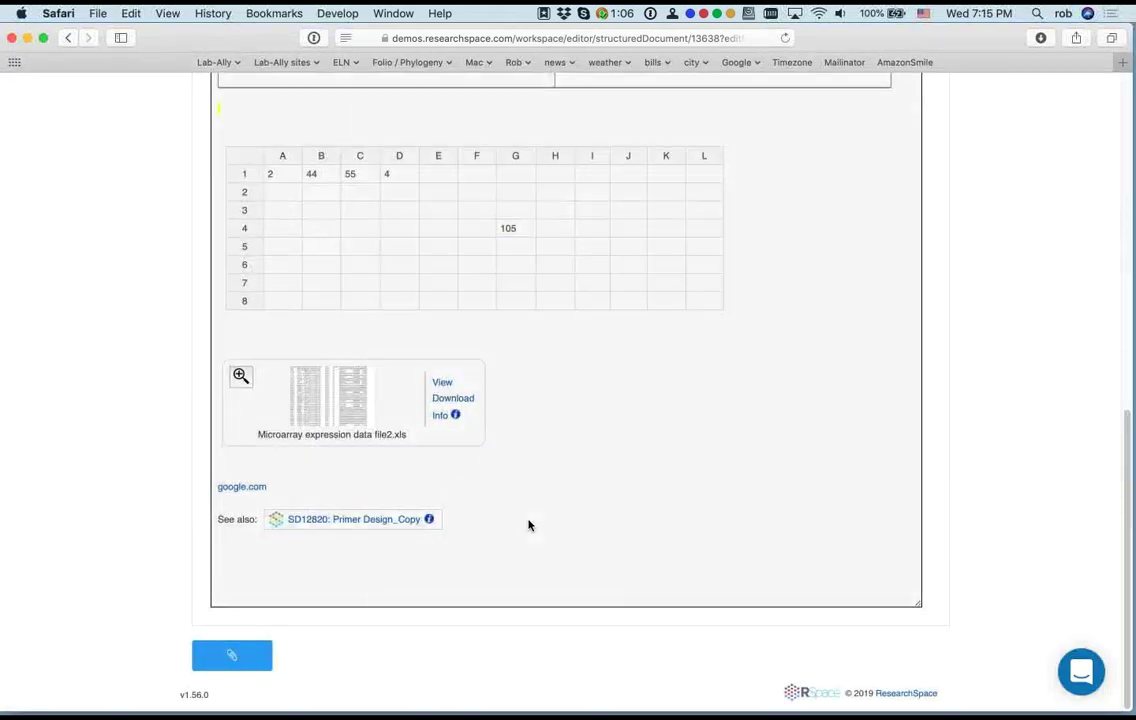
click(352, 521)
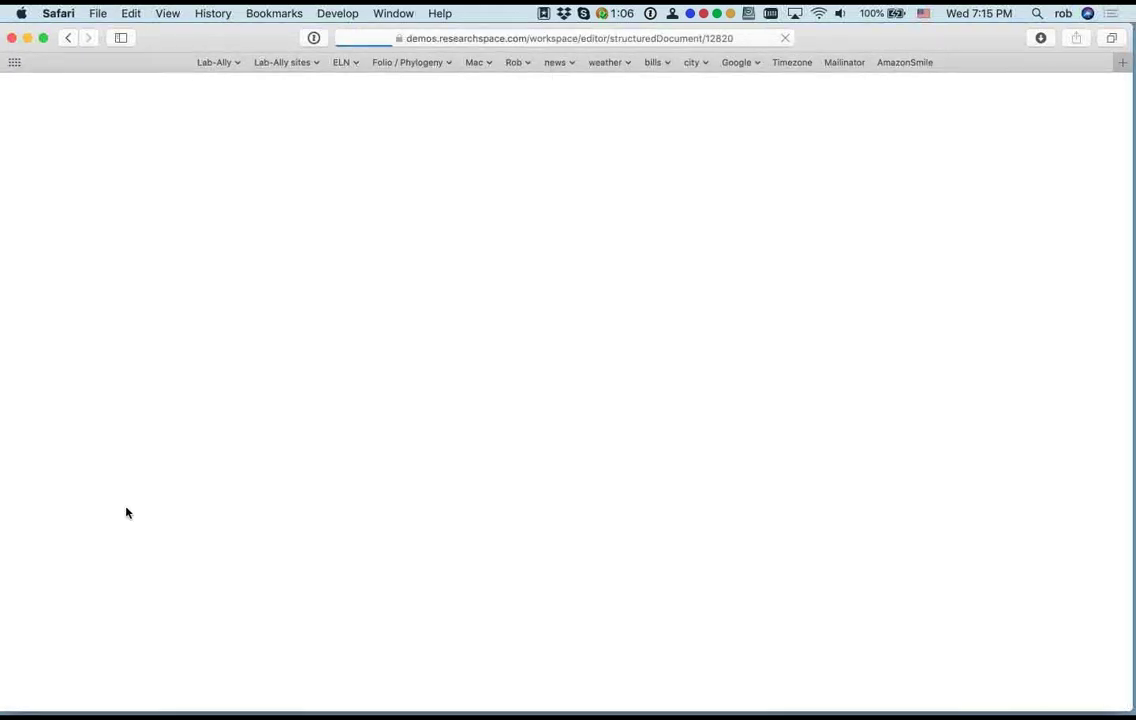
Step: Look through the linked Primer Design_Copy document and return to the untitled document in edit mode
scroll(140, 506, down, 5)
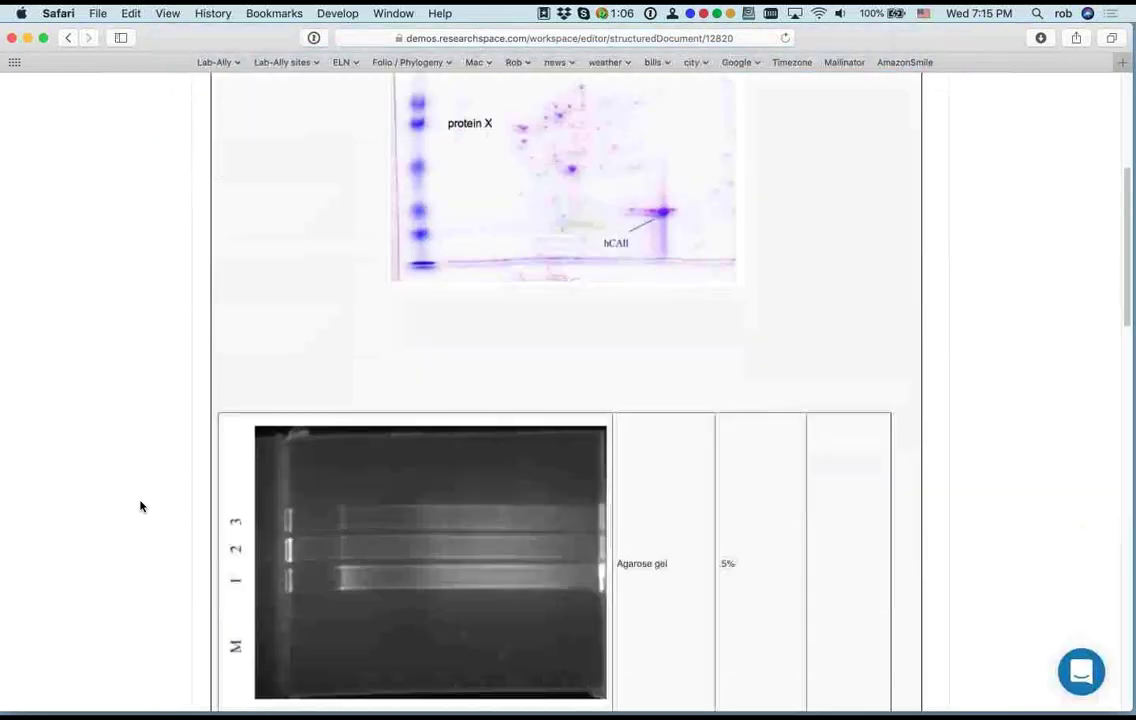
scroll(140, 506, down, 10)
scroll(141, 506, up, 10)
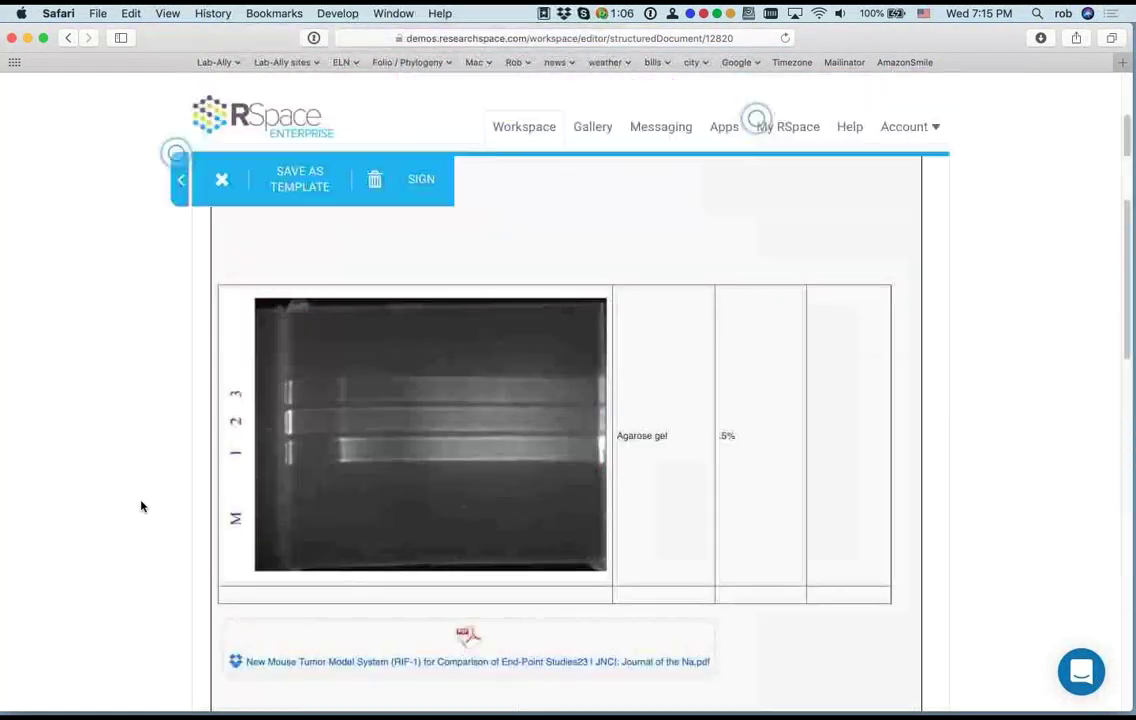
click(68, 37)
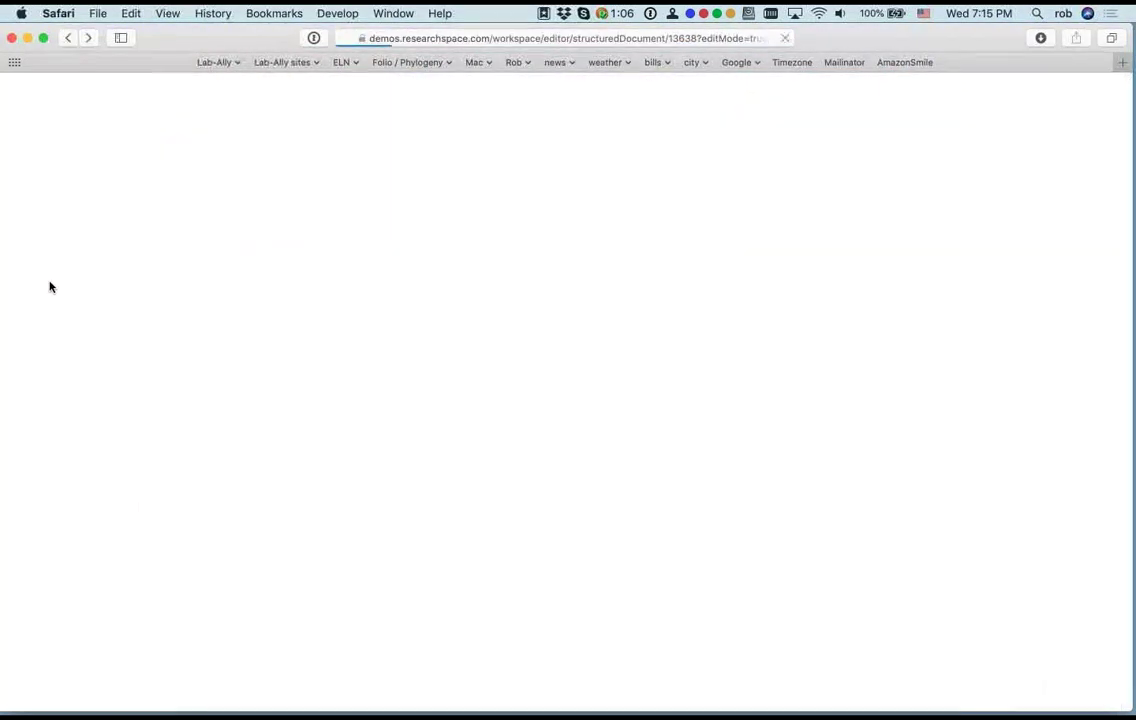
scroll(52, 287, down, 3)
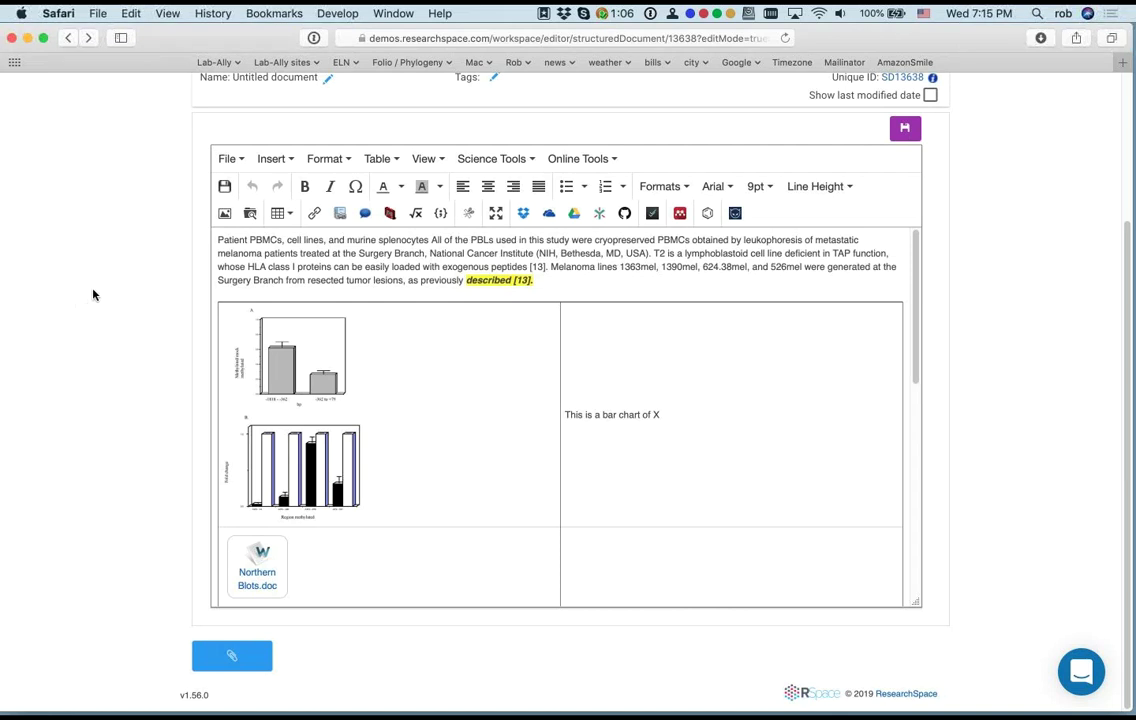
scroll(93, 295, up, 5)
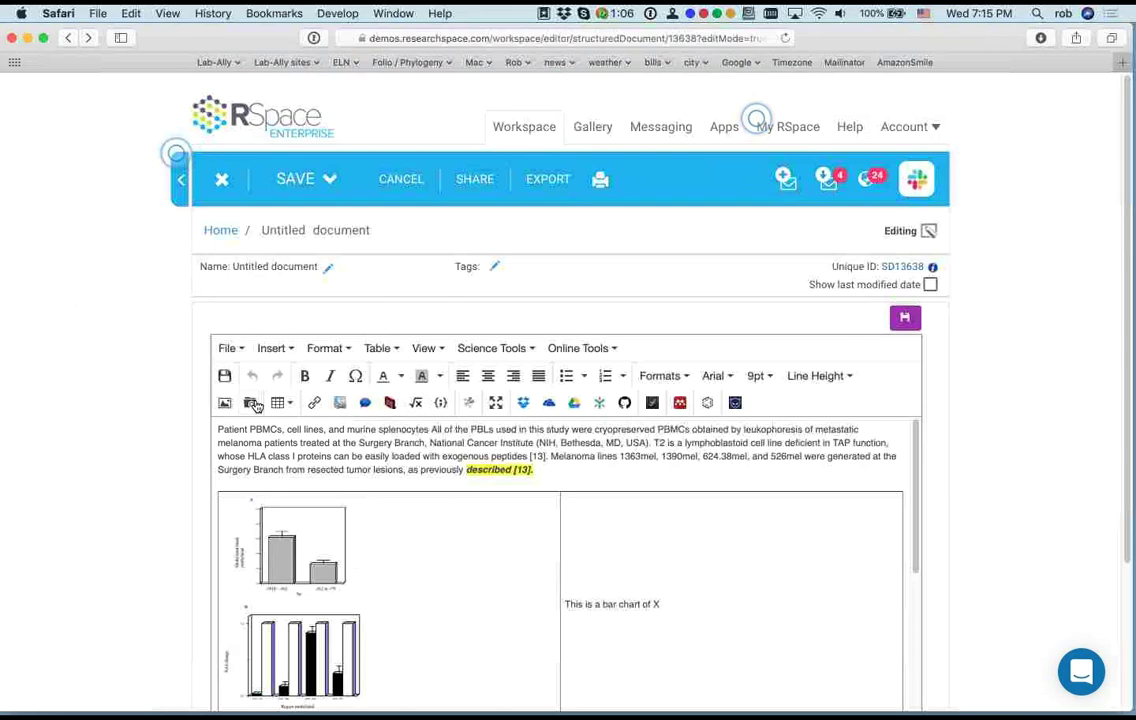
click(254, 403)
click(956, 600)
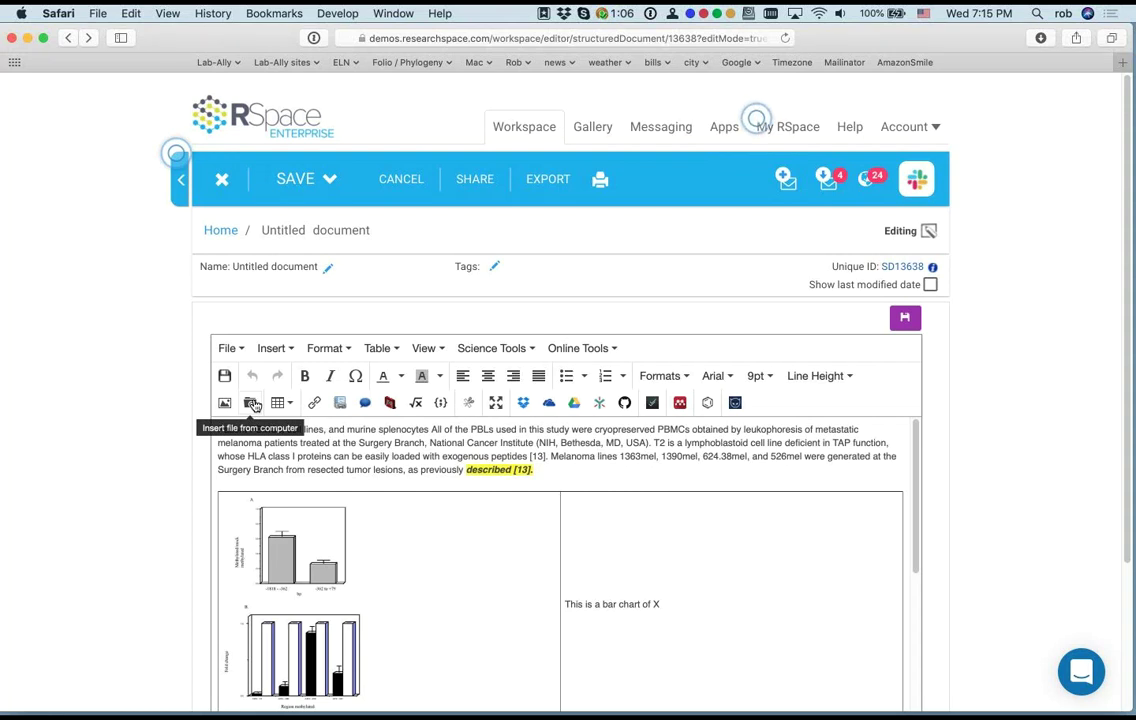
Step: Insert a new table column between the bar chart image and the text "This is a bar chart of X"
scroll(175, 411, down, 3)
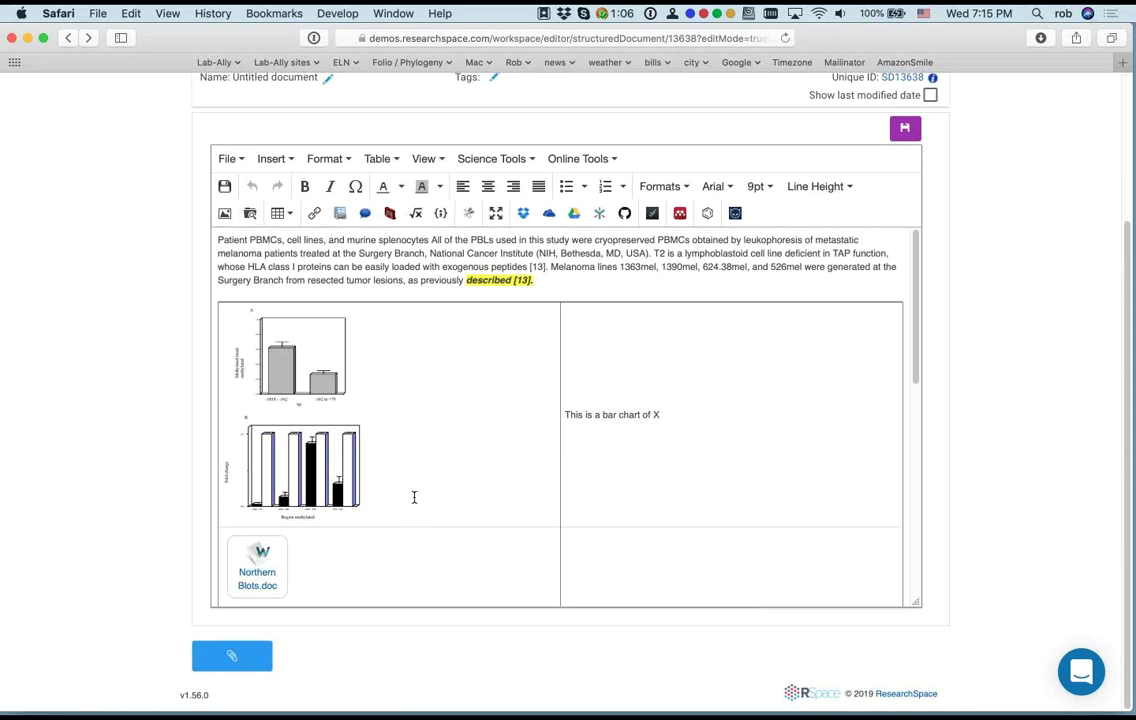
drag(918, 411, 905, 569)
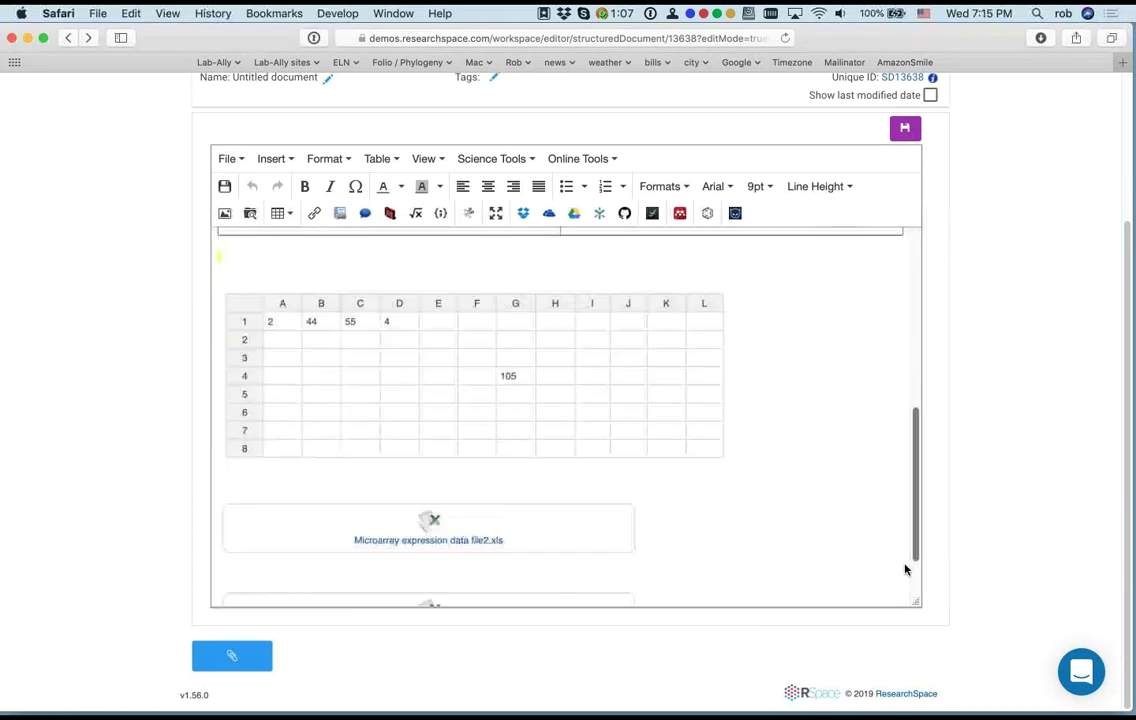
scroll(575, 563, down, 2)
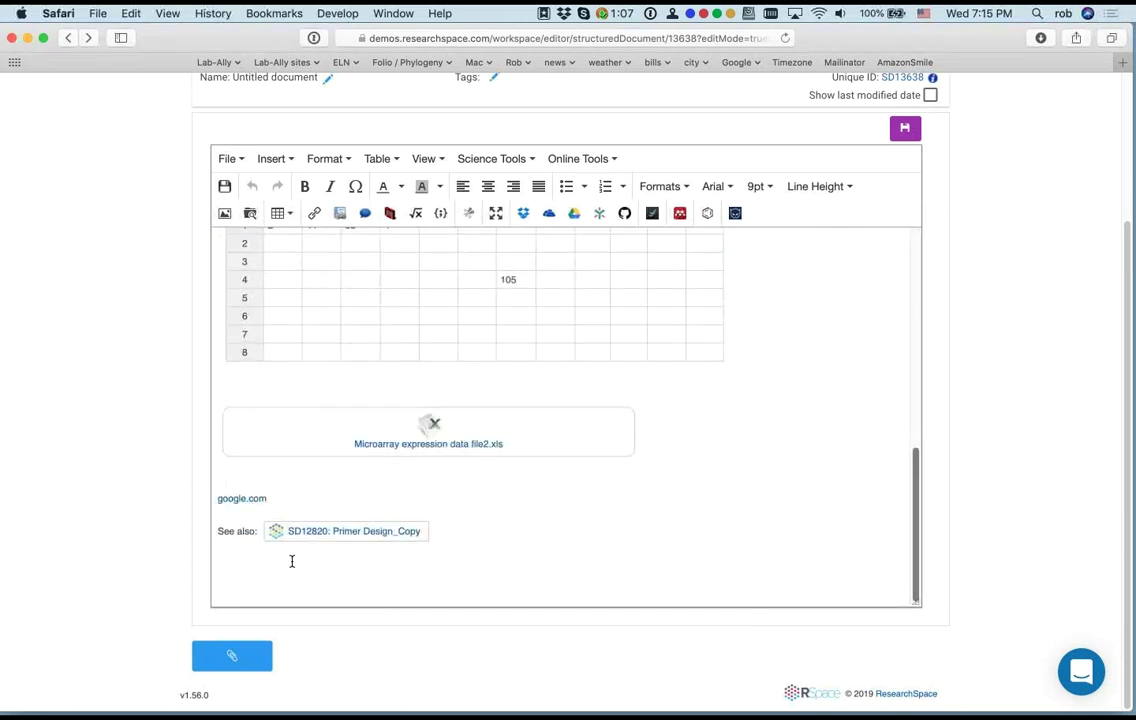
scroll(292, 561, up, 9)
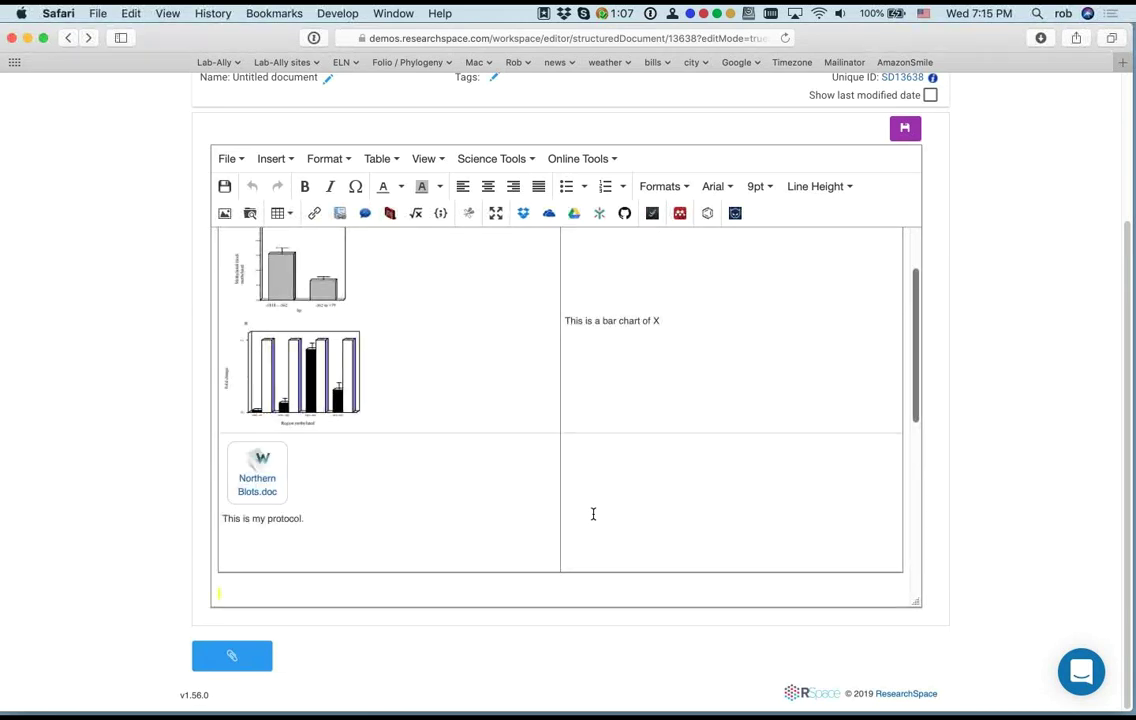
click(647, 492)
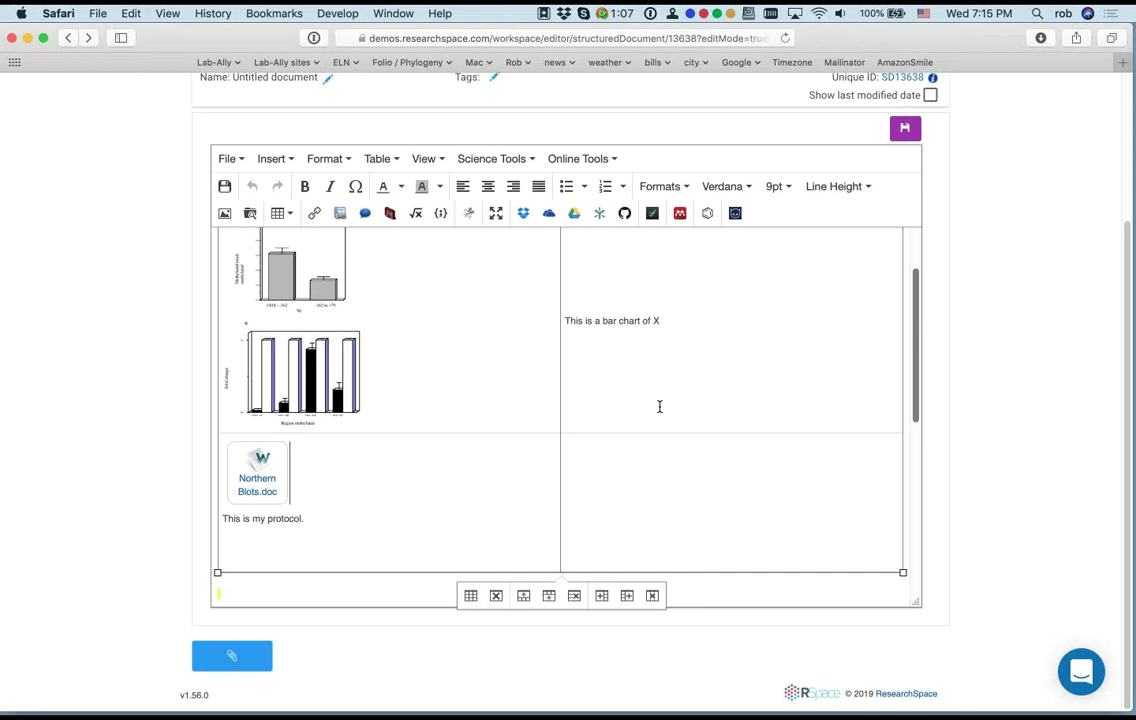
scroll(659, 406, up, 2)
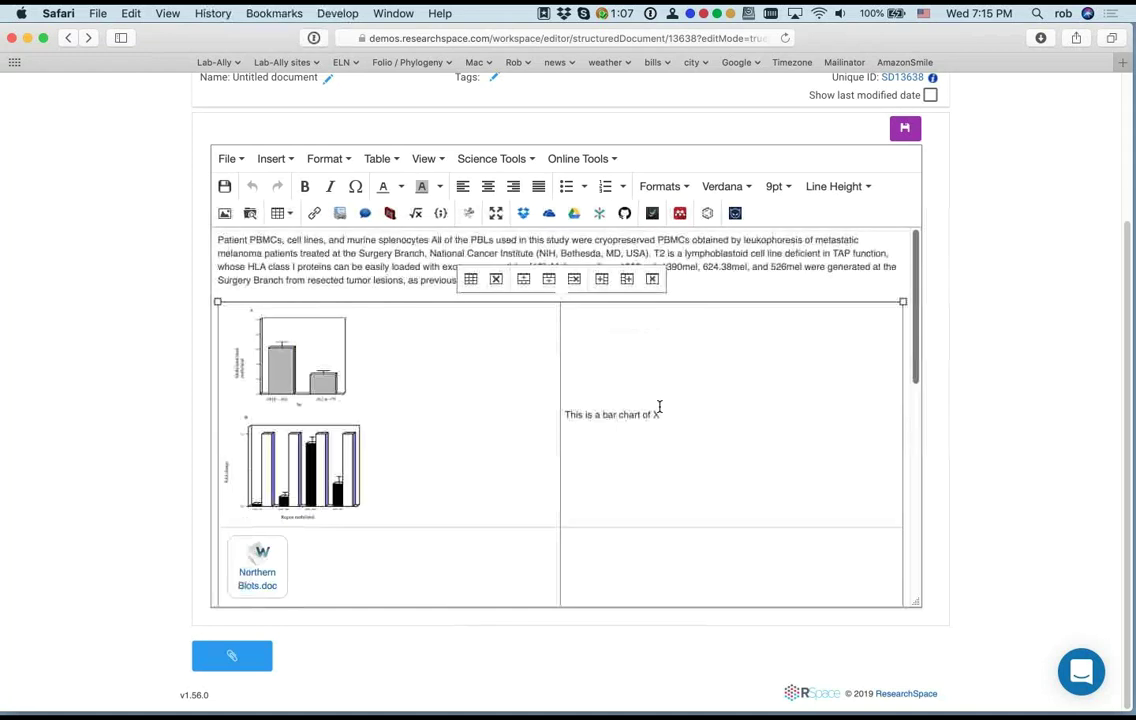
click(627, 284)
scroll(653, 430, down, 5)
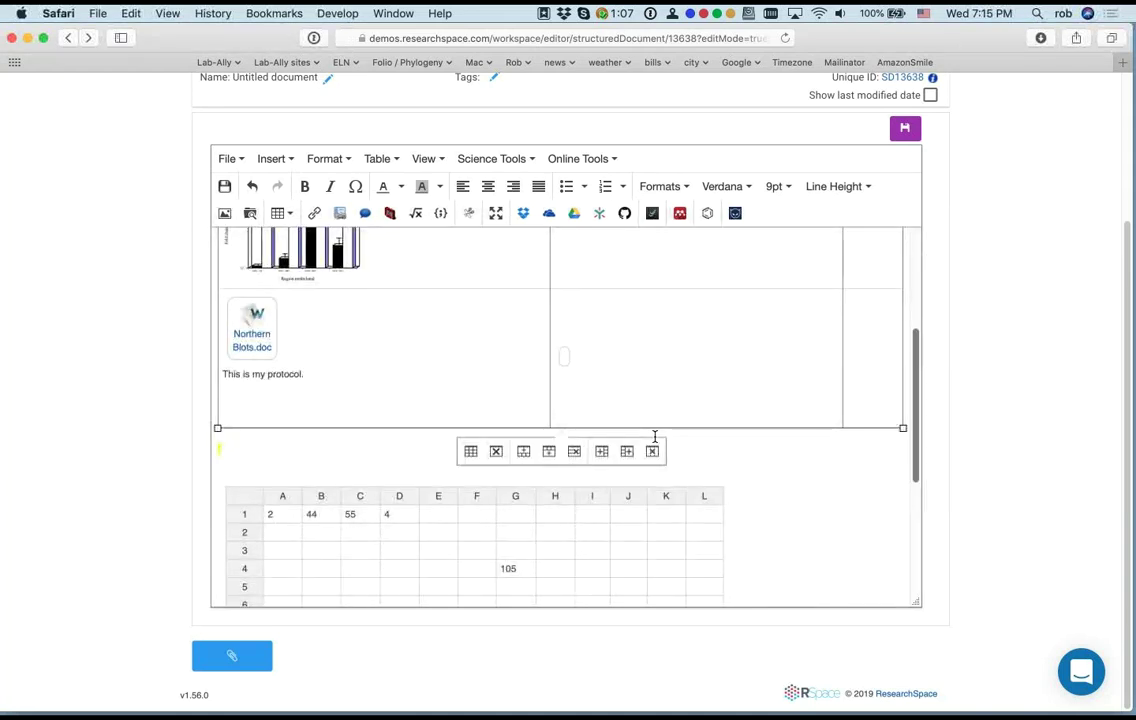
scroll(745, 408, up, 5)
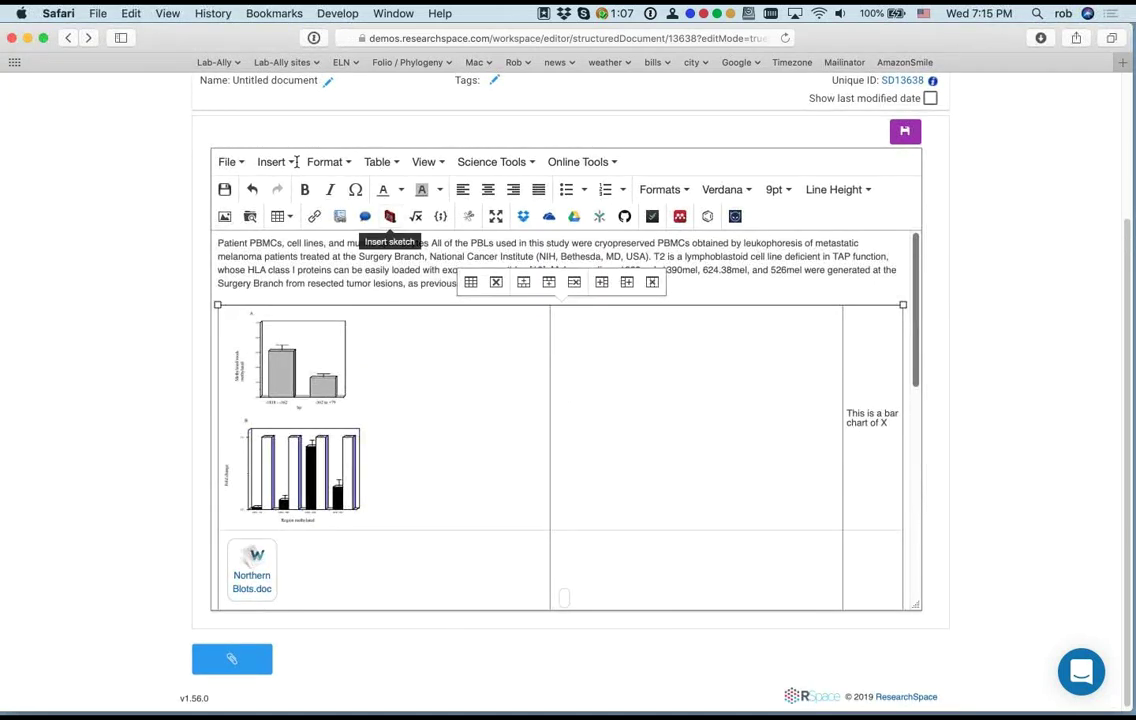
Step: Start inserting an image from the RSpace Gallery and search the Image Gallery for "chlorella"
scroll(131, 175, up, 2)
click(270, 256)
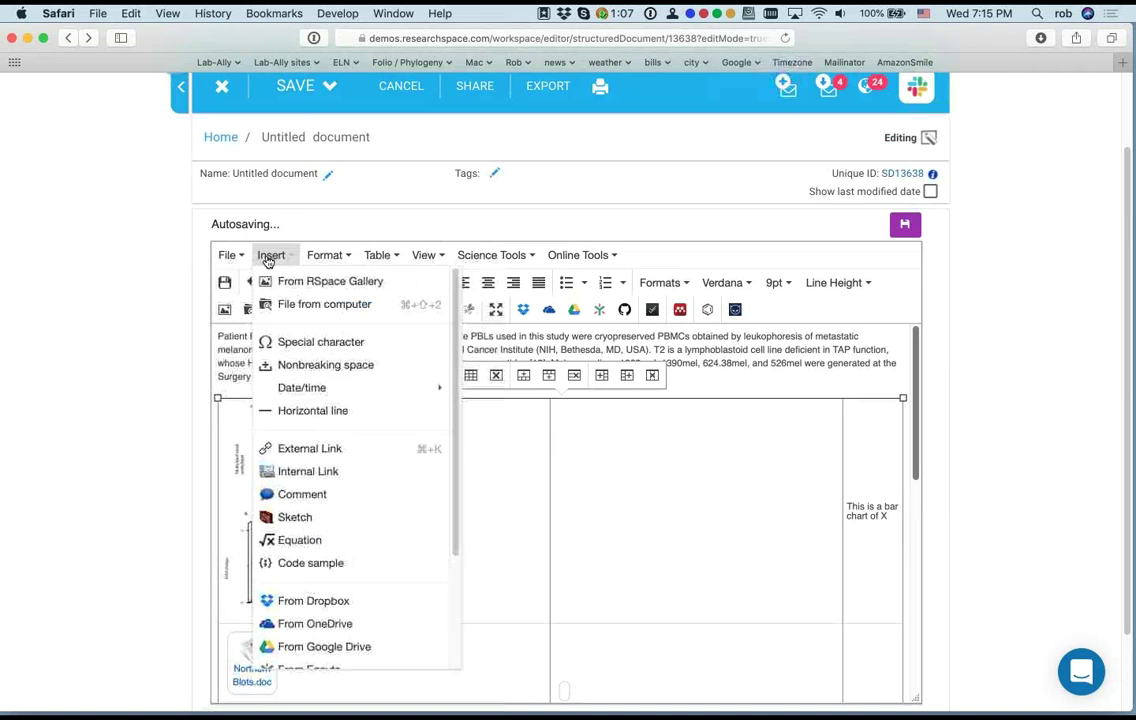
click(310, 286)
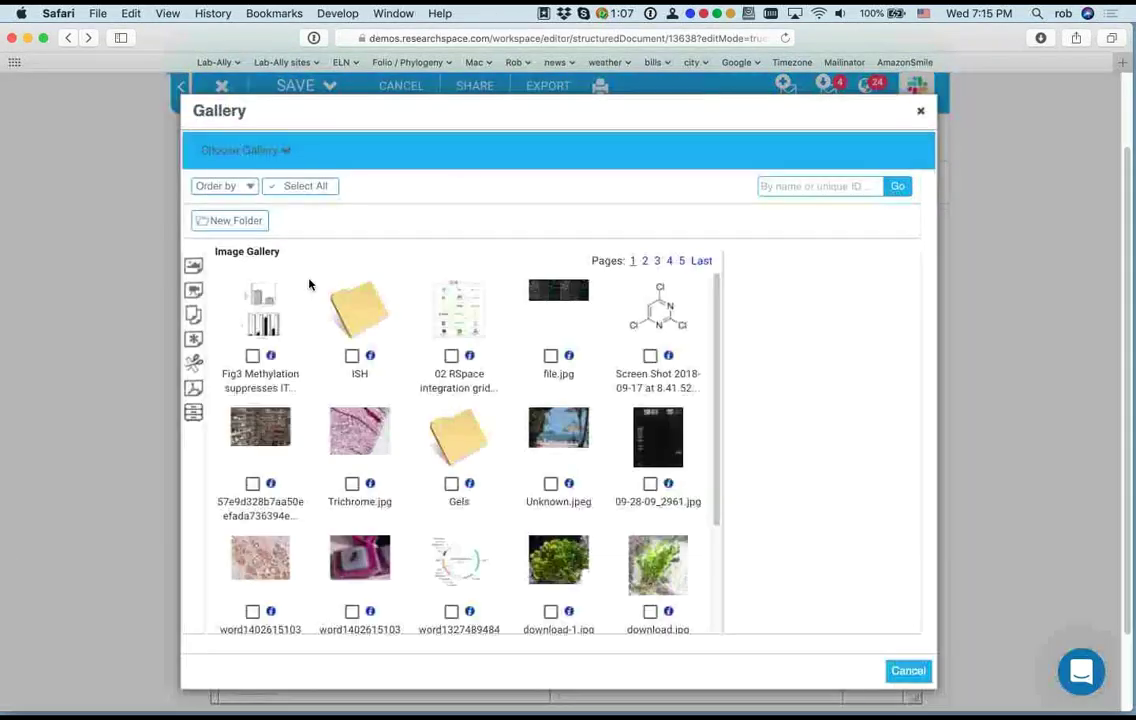
click(822, 188)
text(chlorella)
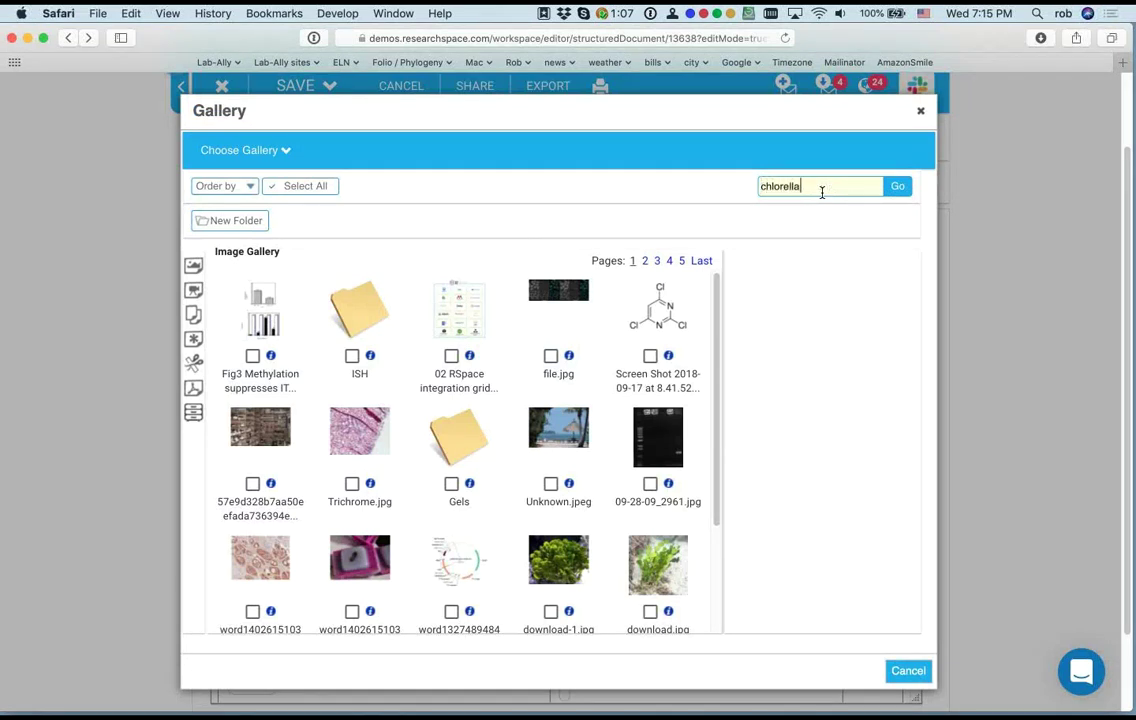
click(900, 190)
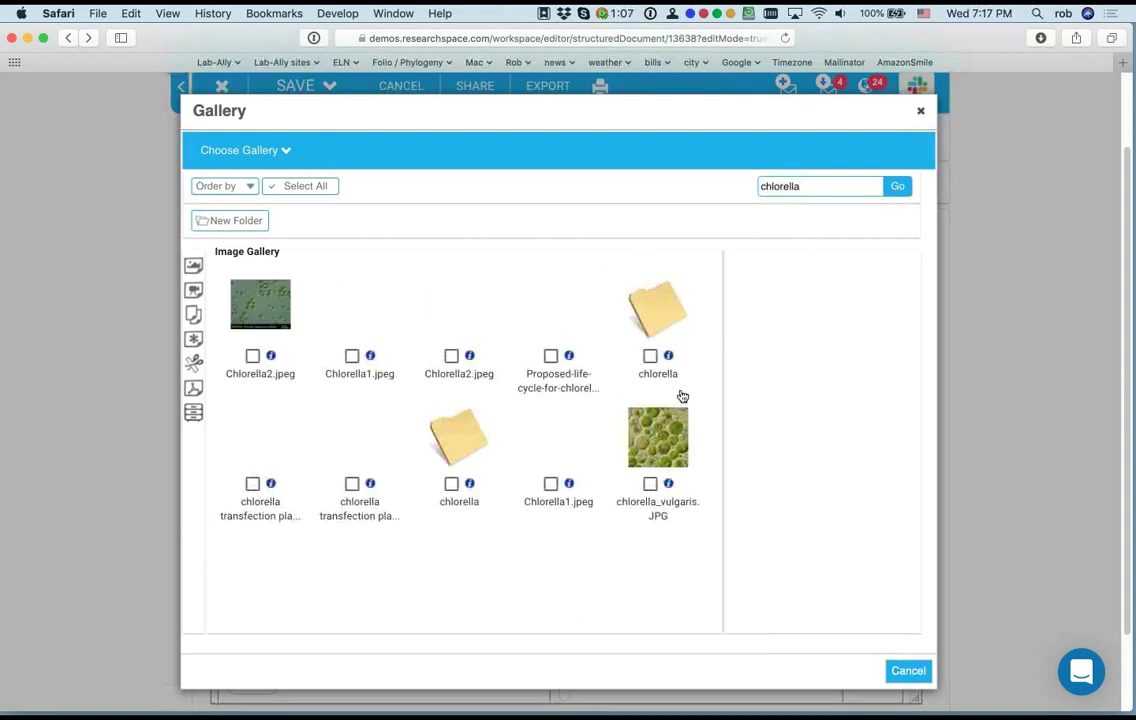
Step: Insert chlorella_vulgaris.JPG from the gallery into the top cell of the table's middle column
click(650, 484)
click(650, 485)
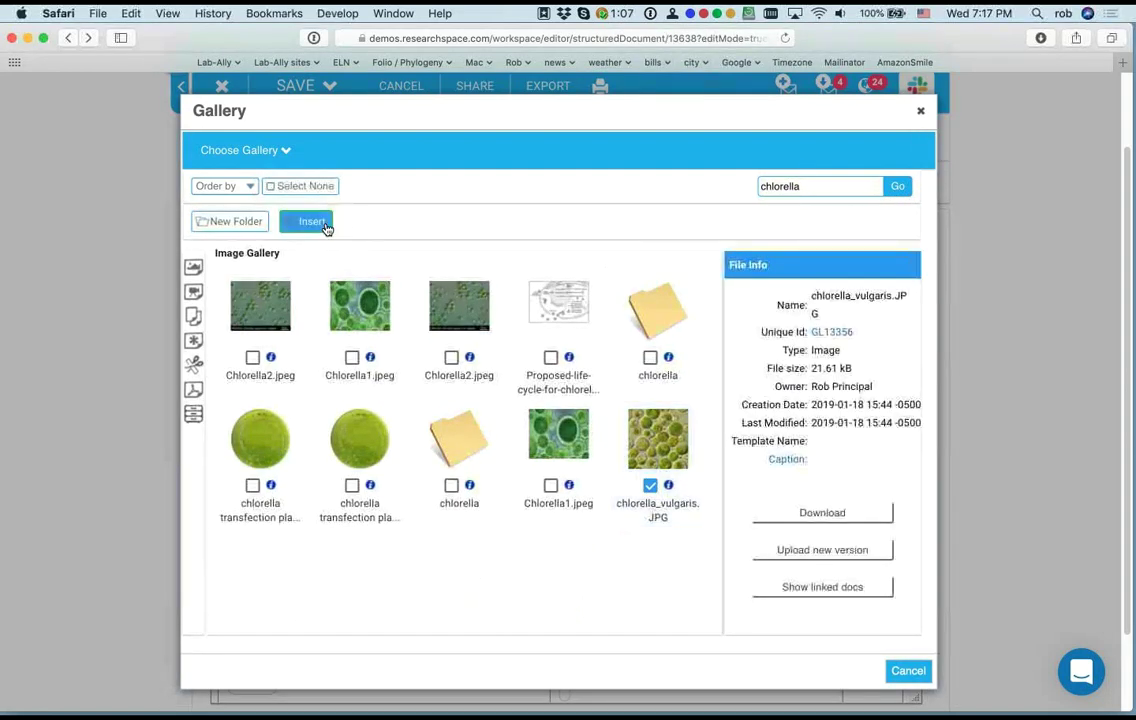
click(320, 222)
scroll(134, 437, down, 2)
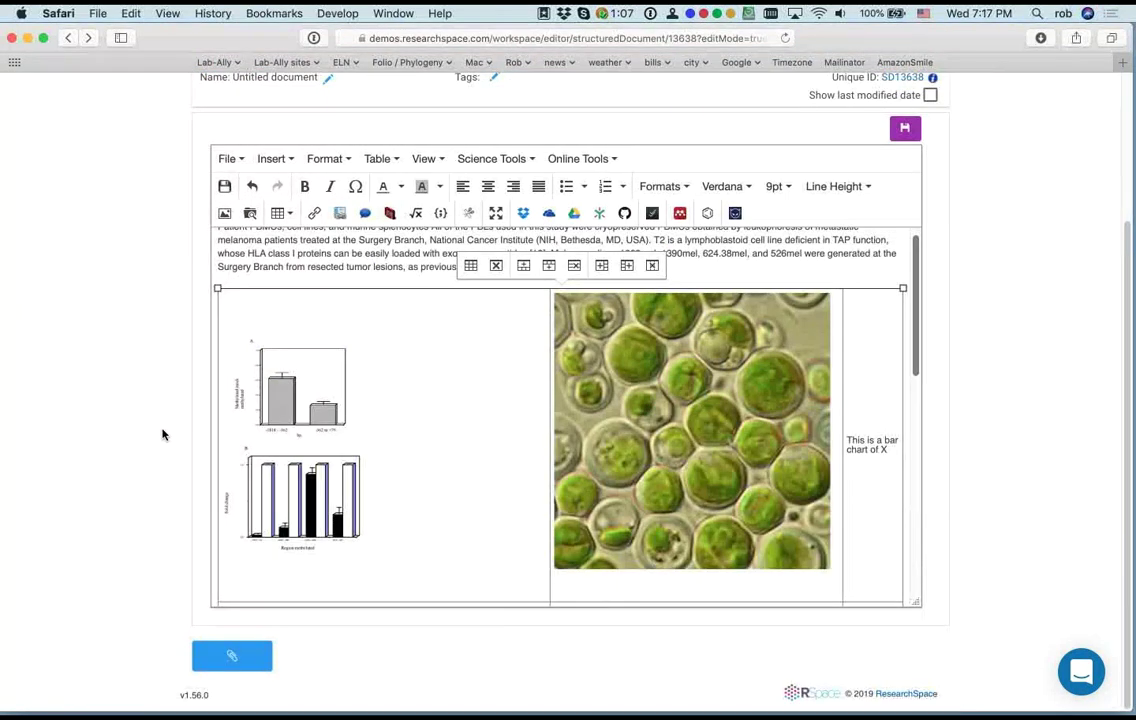
Step: Remove the empty placeholder box from the bottom cell of the table's middle column
scroll(318, 440, down, 5)
click(260, 506)
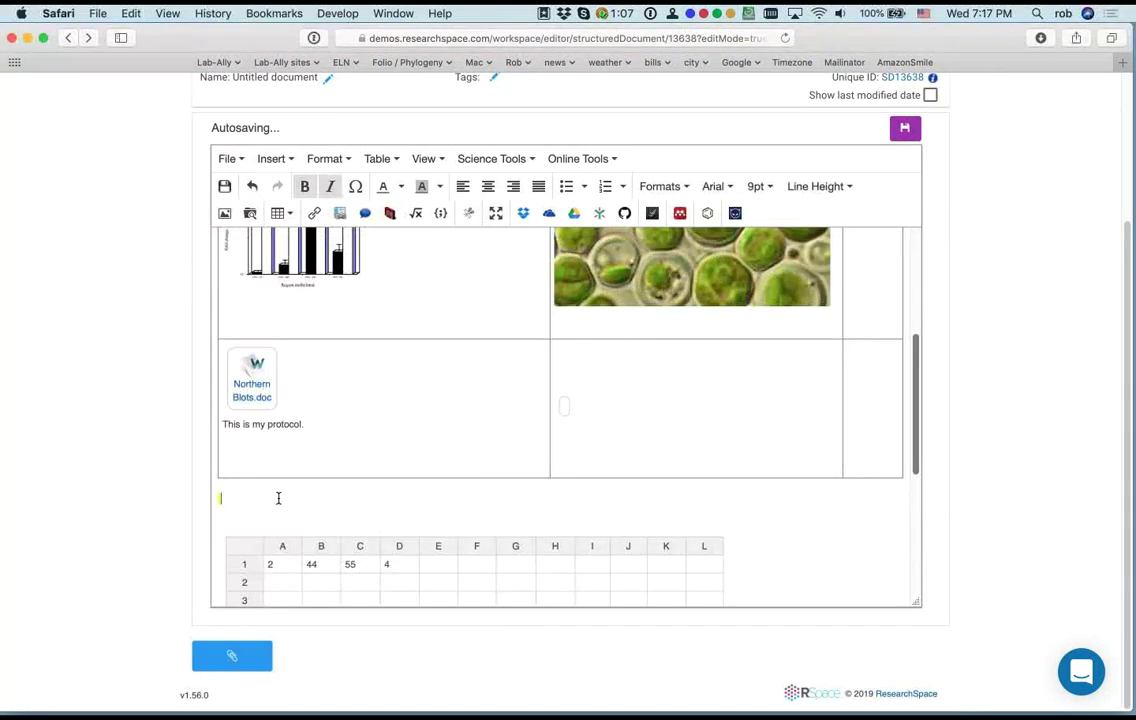
scroll(278, 498, up, 6)
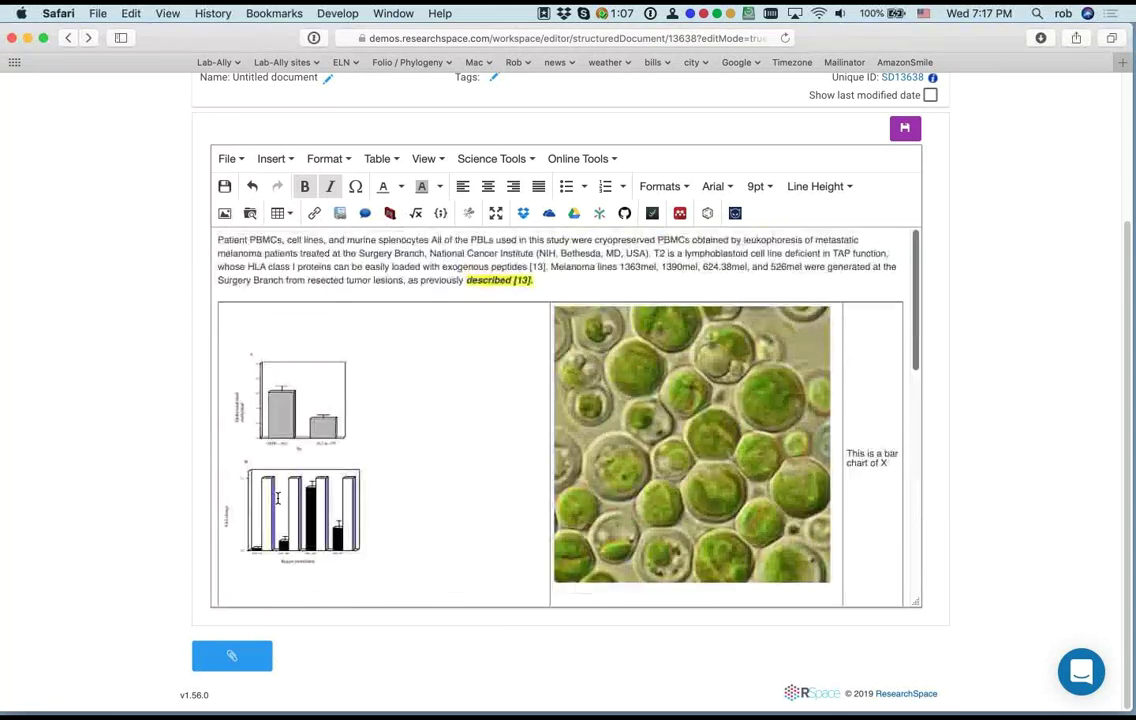
scroll(804, 413, down, 3)
scroll(802, 416, down, 2)
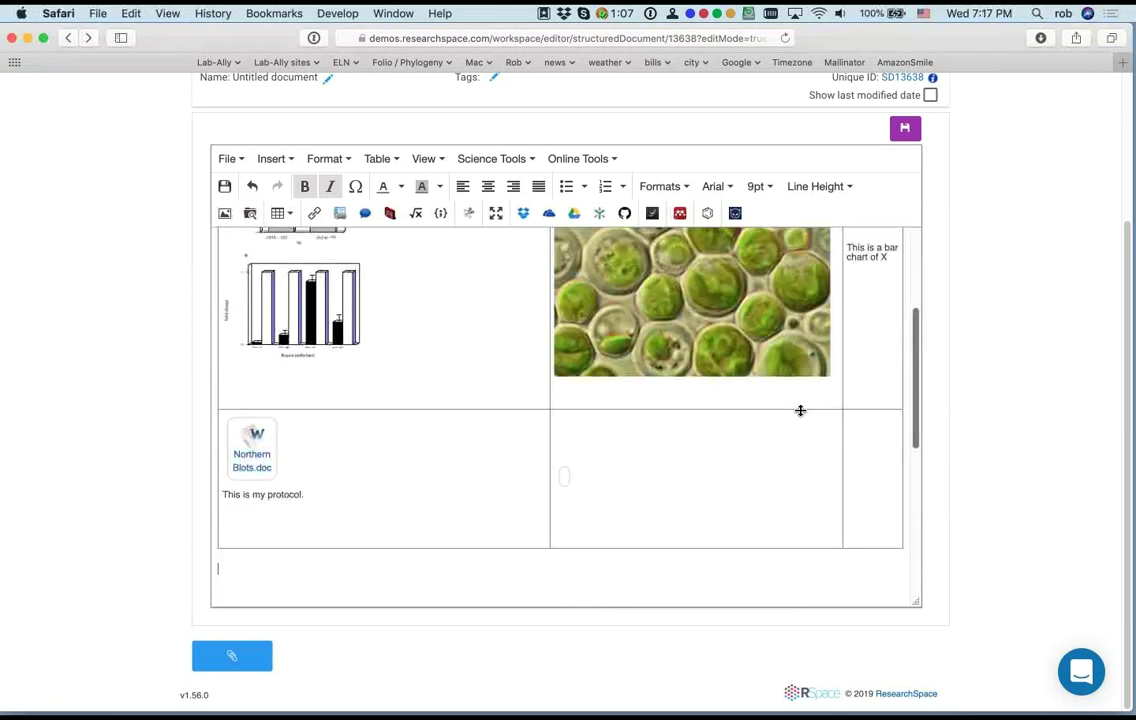
click(571, 476)
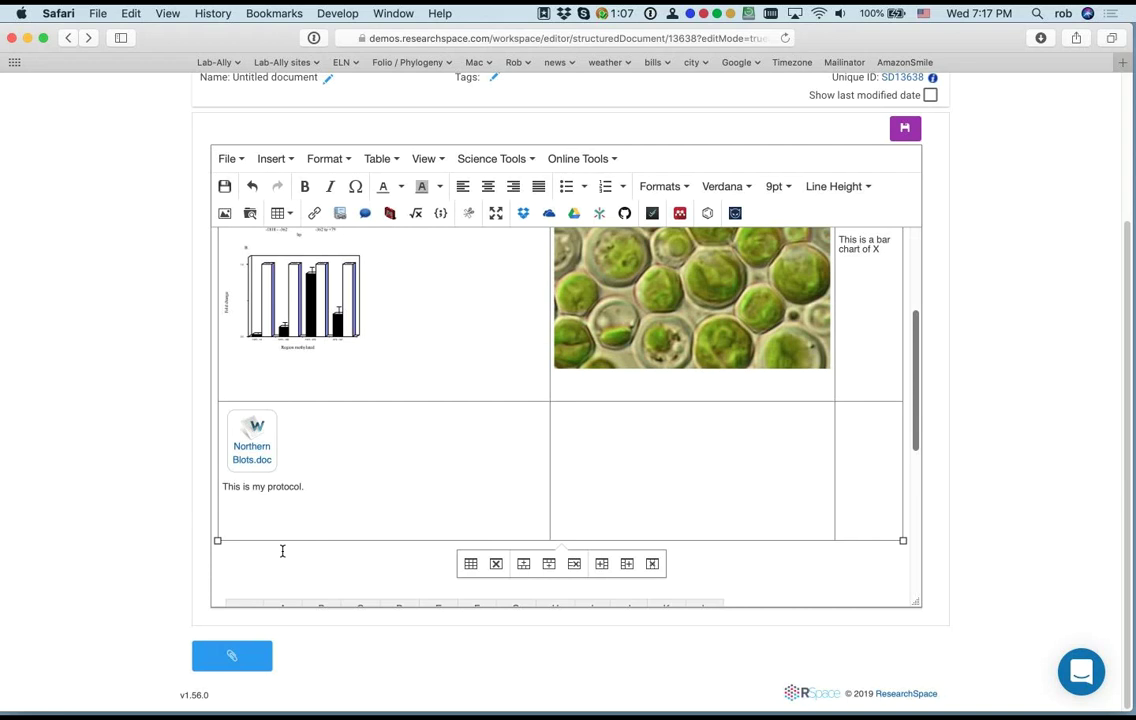
Step: Create a snippet named "PBMC and algae" from the opening paragraph and the whole table beneath it, and deselect the content
drag(279, 562, 258, 296)
drag(256, 222, 259, 205)
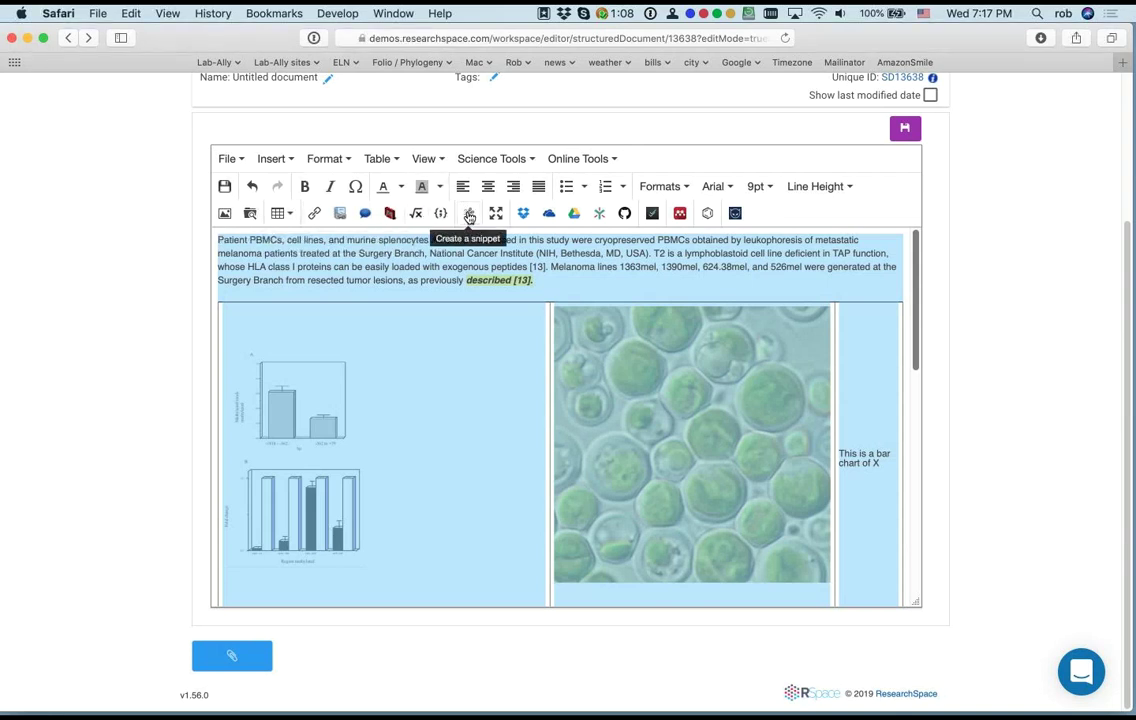
click(469, 217)
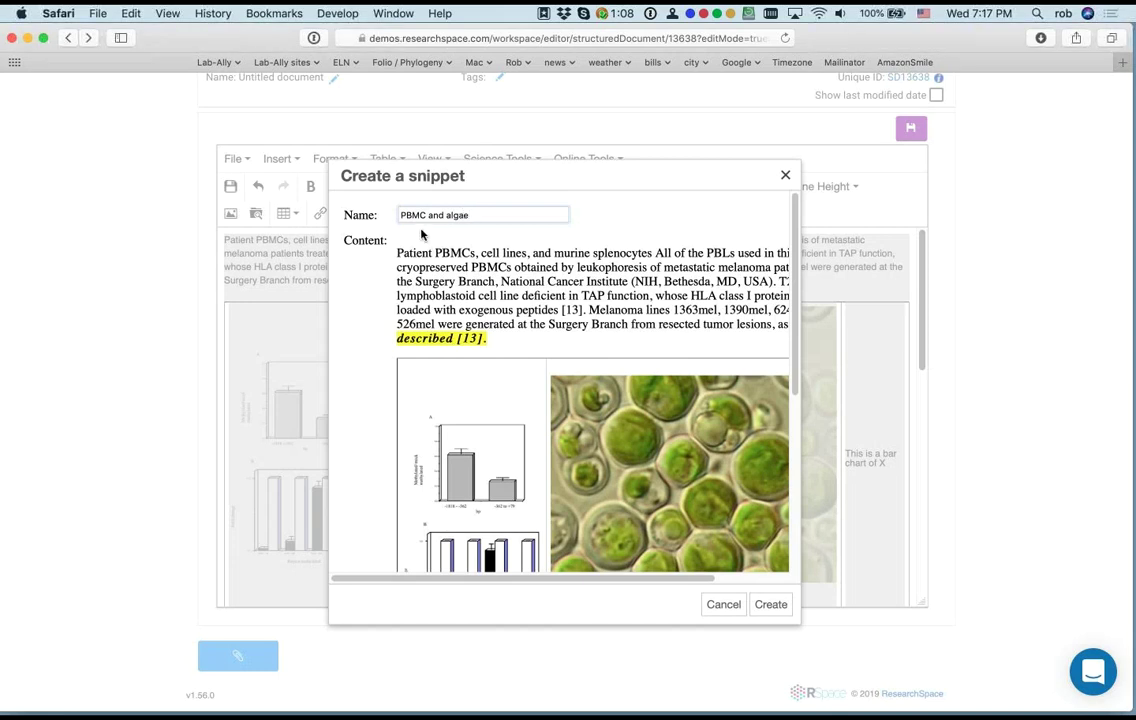
click(771, 606)
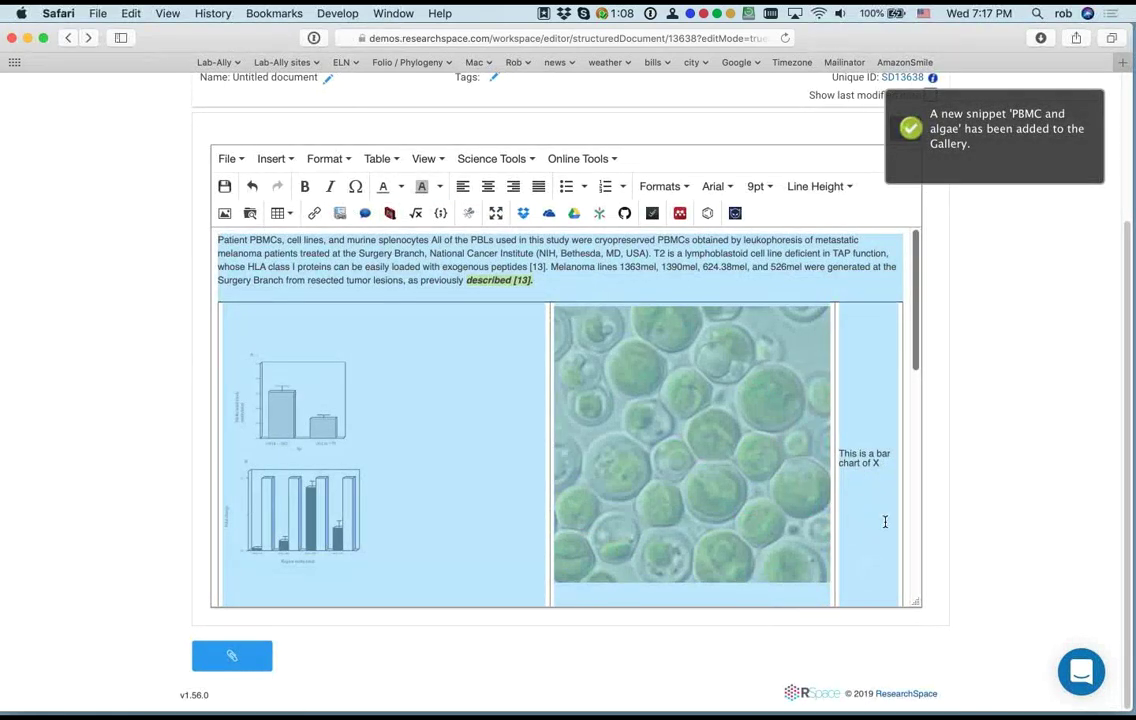
click(884, 521)
Step: Open the Gallery in a new window and show the Snippet Gallery
scroll(641, 119, up, 5)
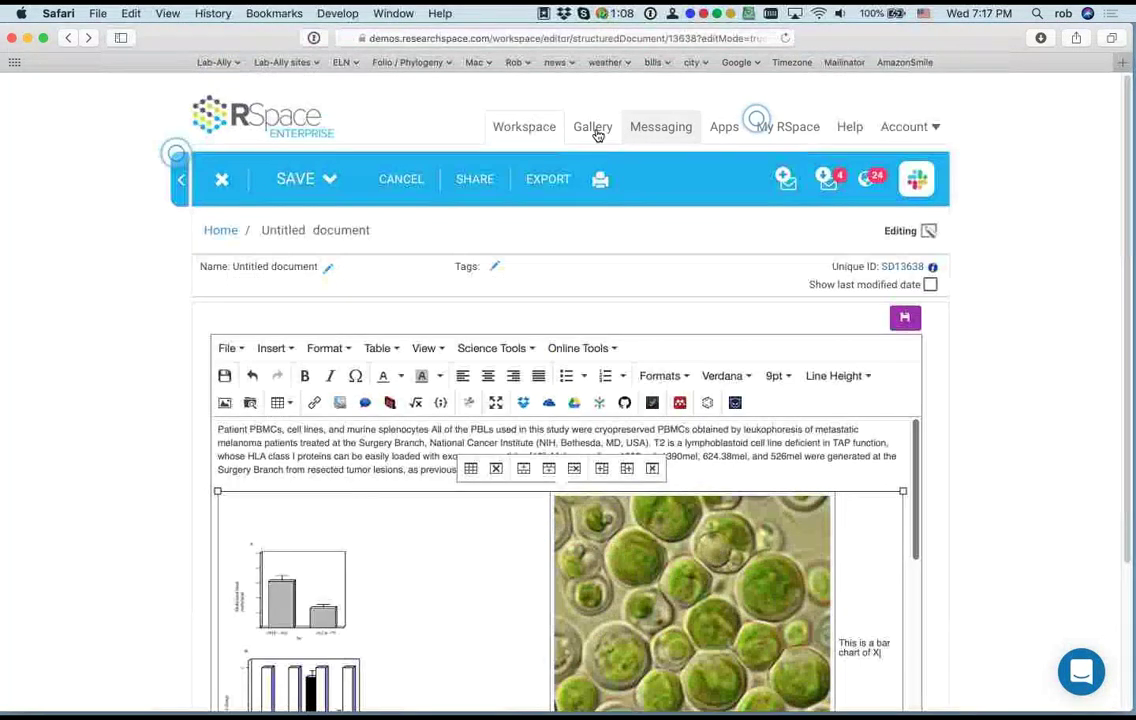
right_click(595, 128)
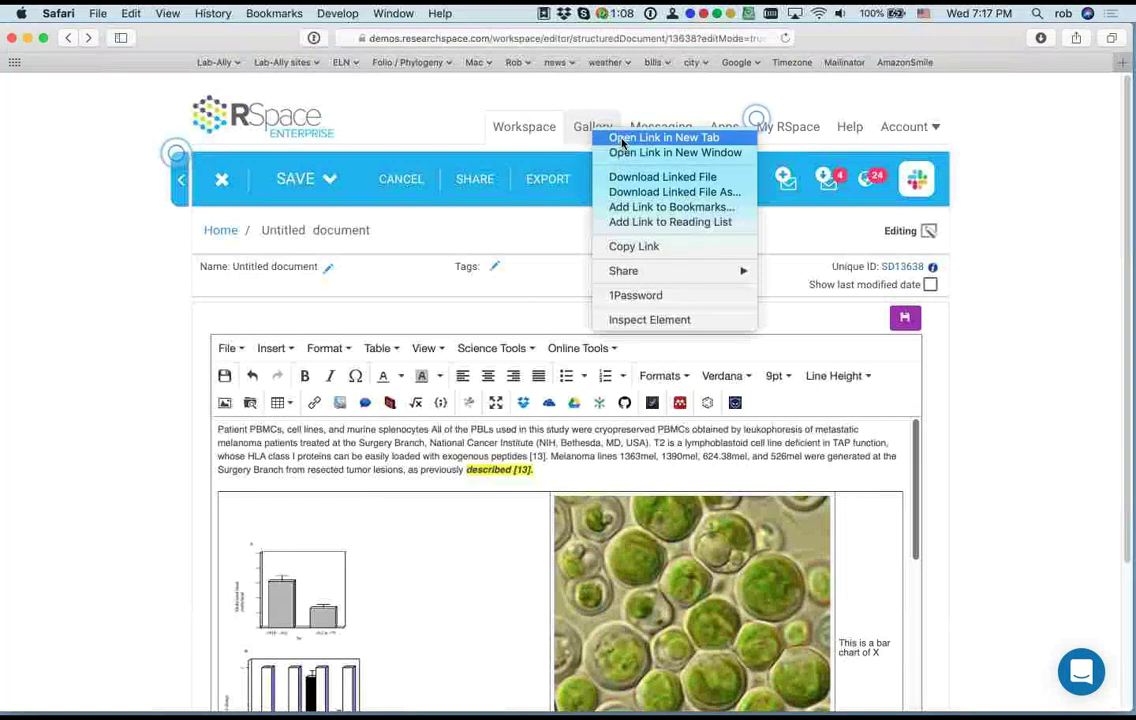
click(618, 153)
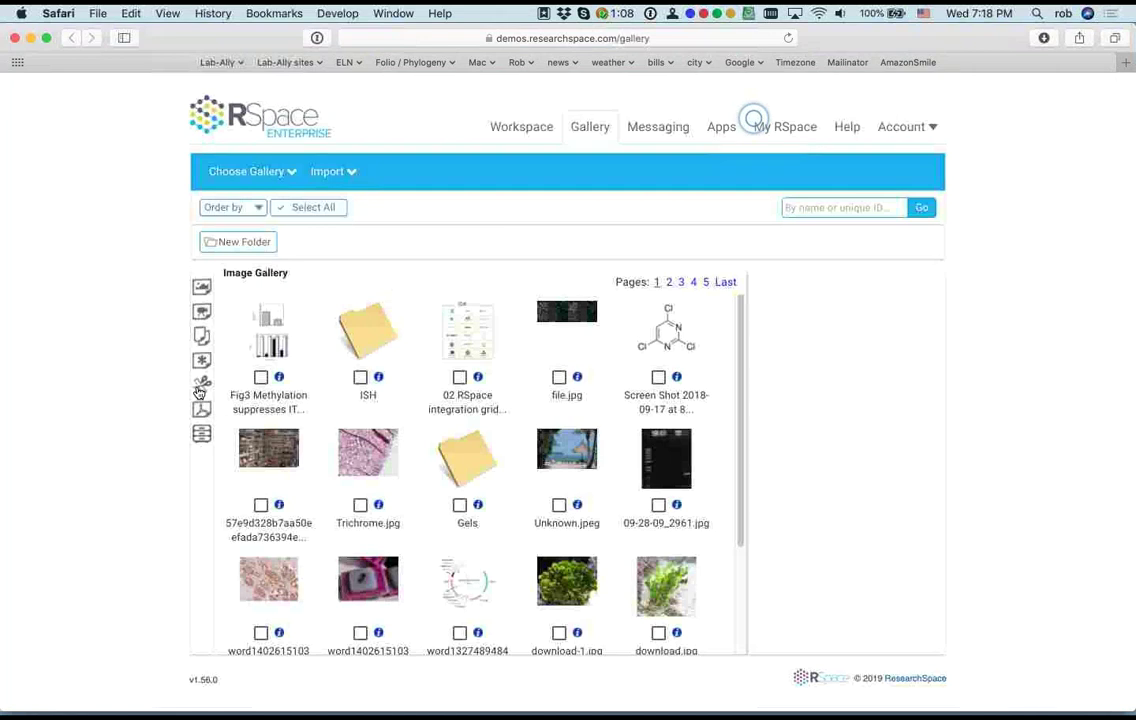
click(203, 385)
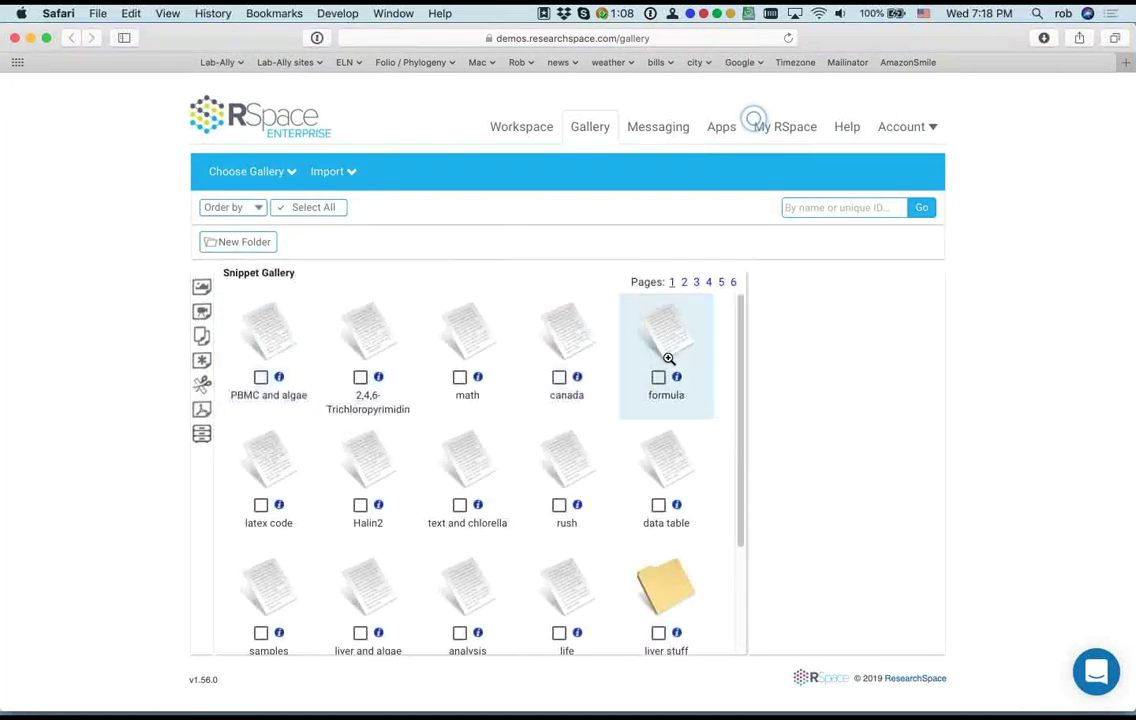
scroll(668, 365, down, 3)
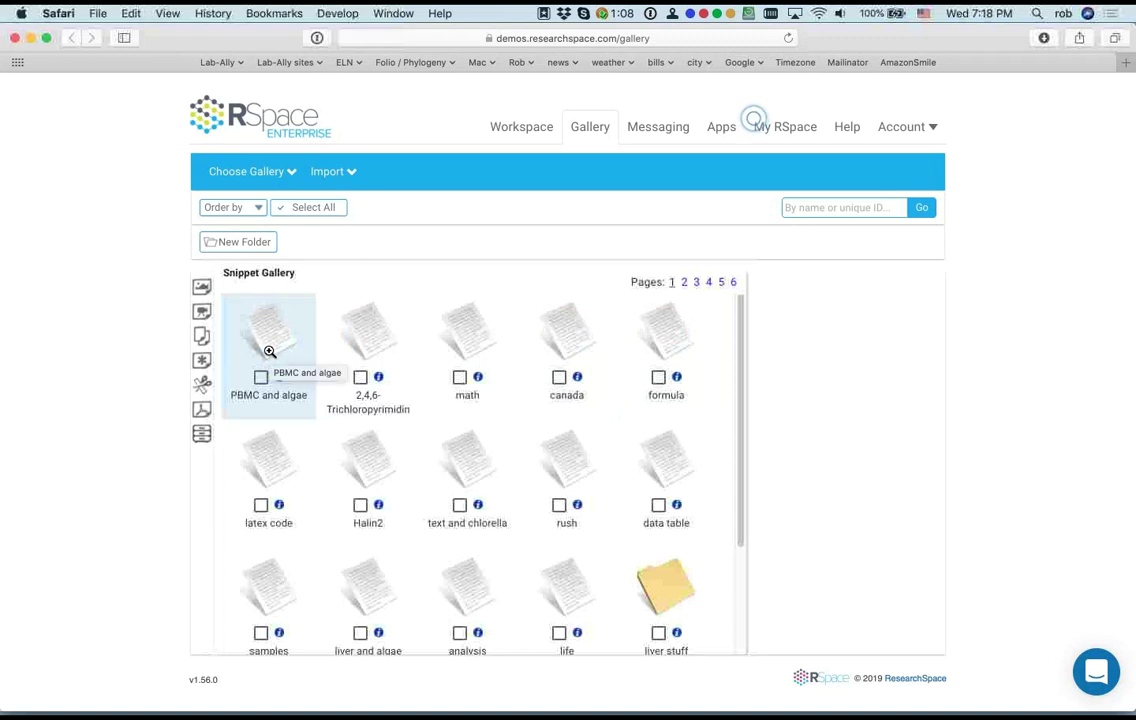
Step: Preview the full content of the 2,4,6-Trichloropyrimidine snippet and close the preview
click(366, 338)
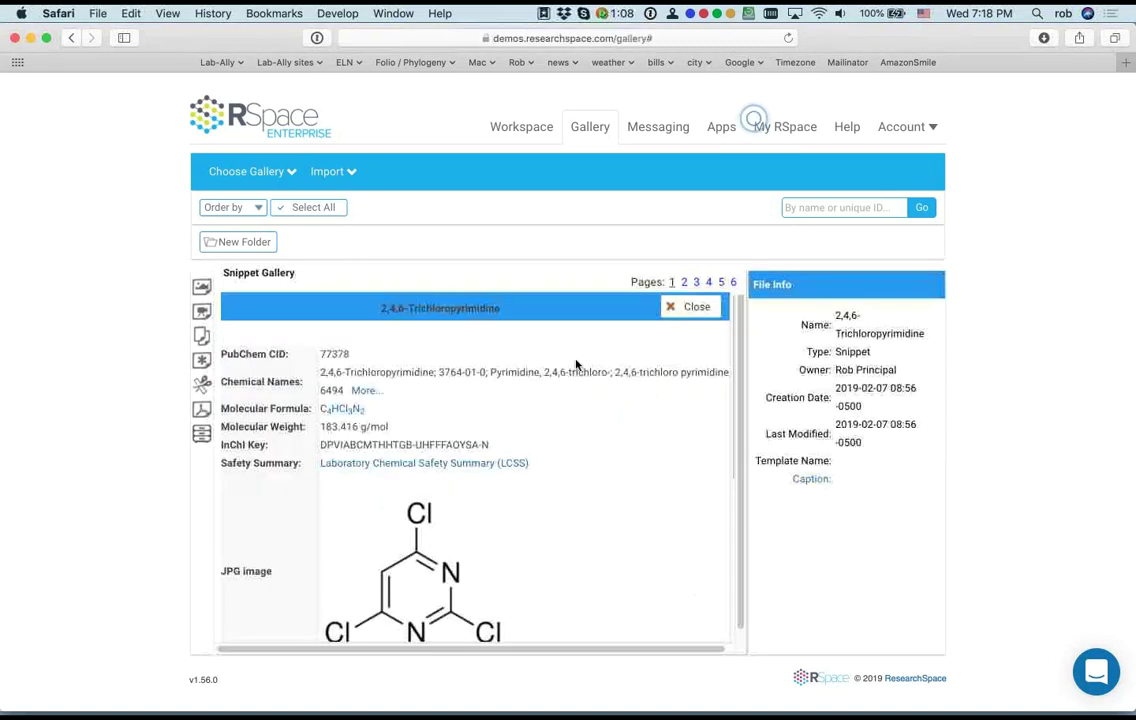
scroll(576, 365, down, 10)
scroll(576, 365, up, 9)
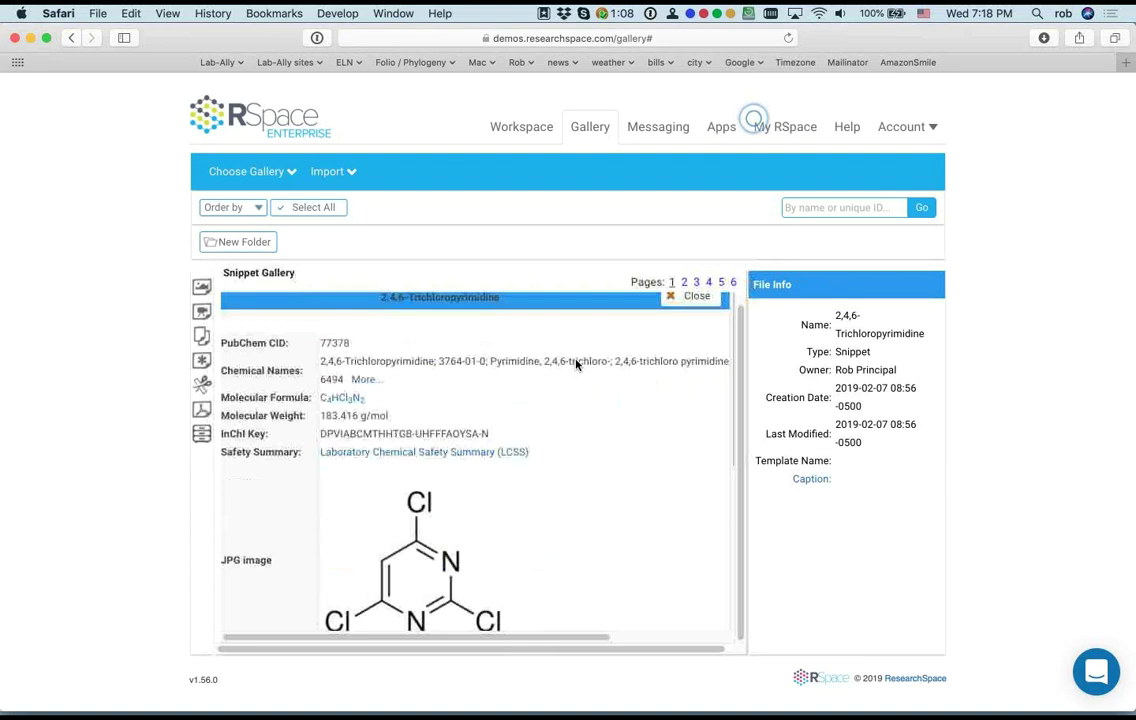
click(690, 296)
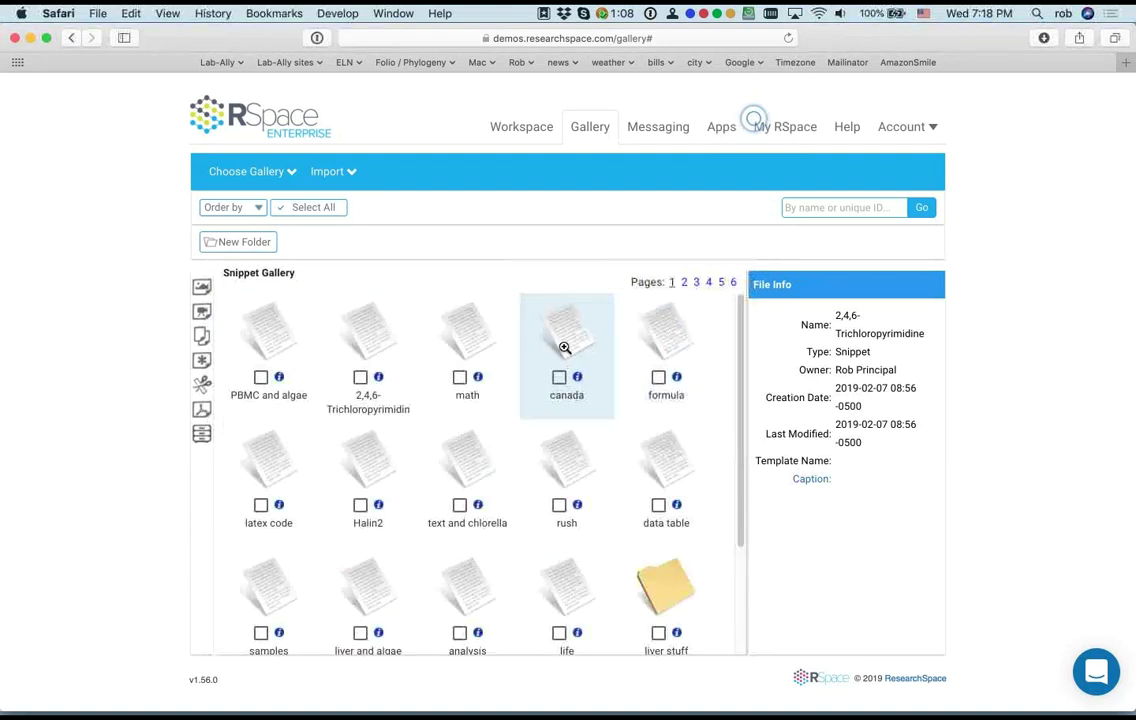
Step: Preview the canada snippet in the Snippet Gallery and close the preview
click(564, 347)
click(706, 308)
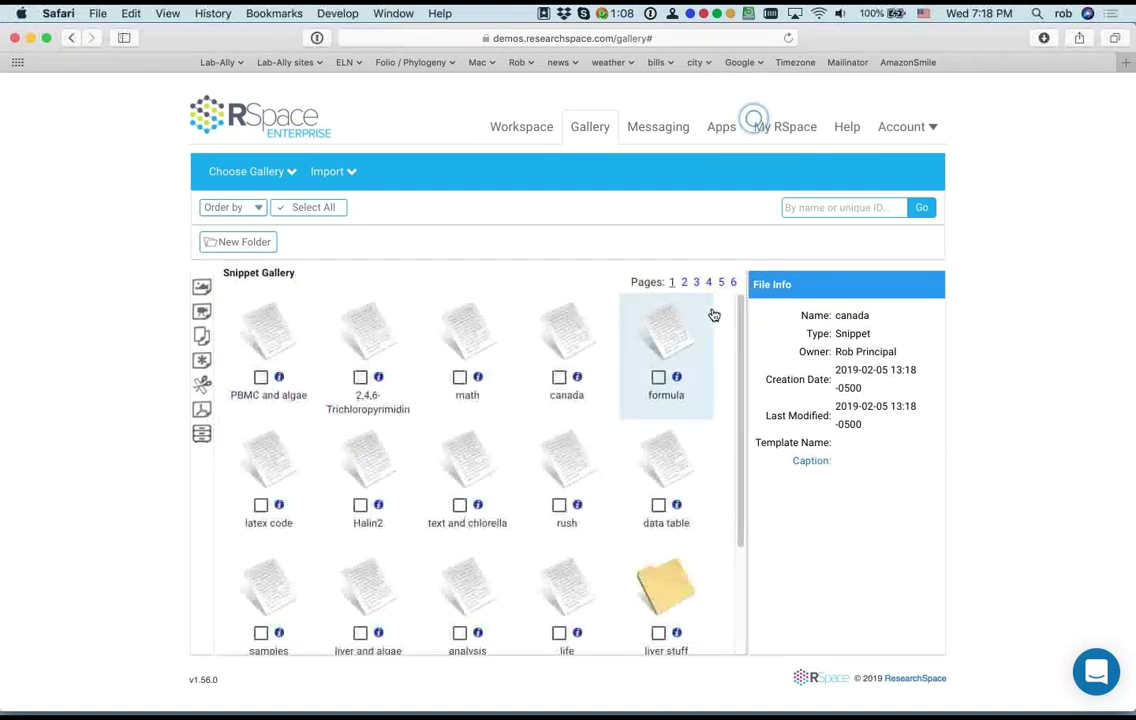
Step: Reopen the most recently modified untitled document from the Workspace and rename it as "U Wash 1"
click(515, 139)
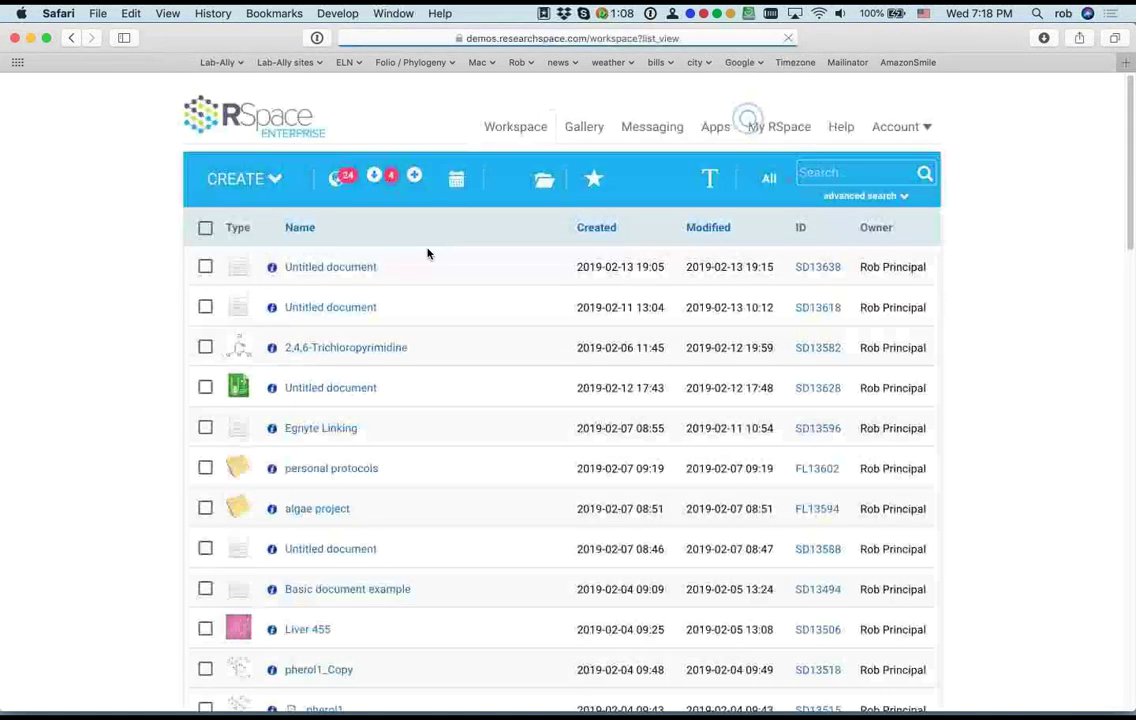
click(351, 270)
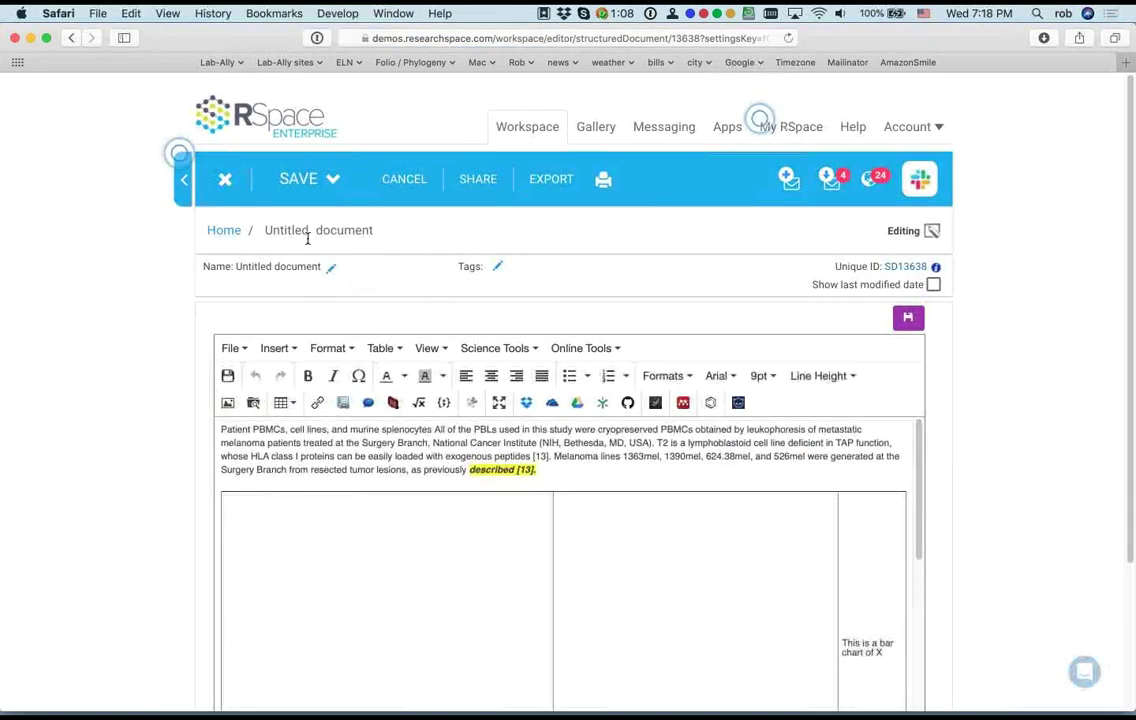
click(331, 270)
drag(338, 267, 232, 264)
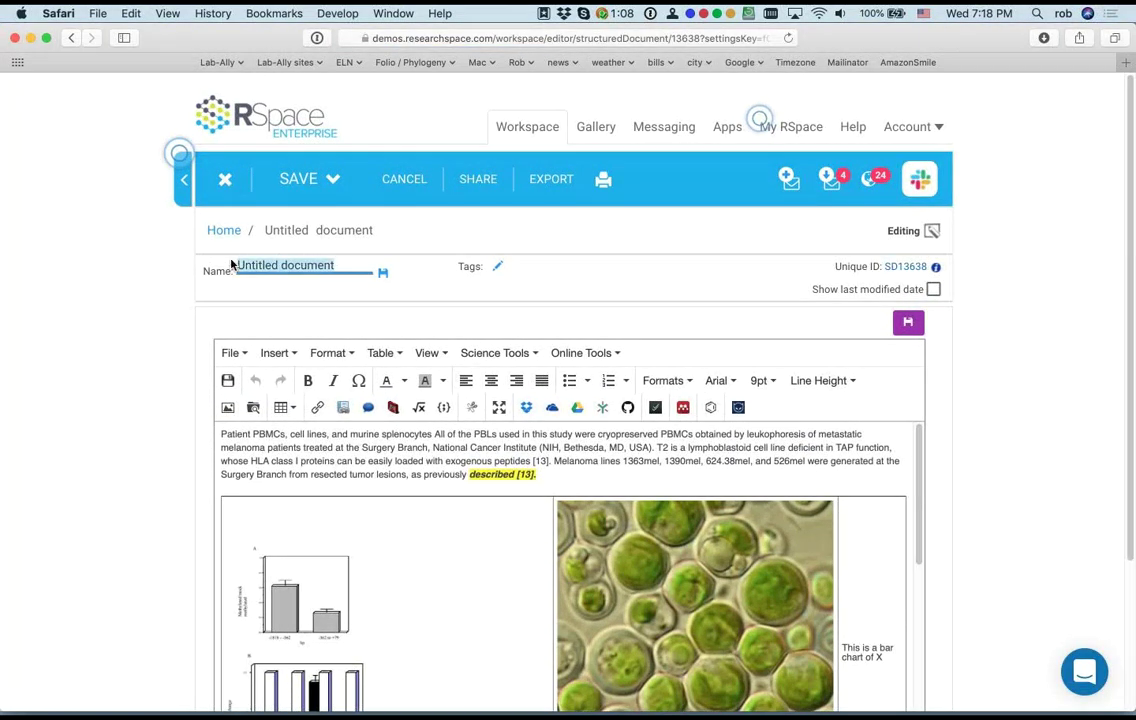
key(BackSpace)
text(U Was 1)
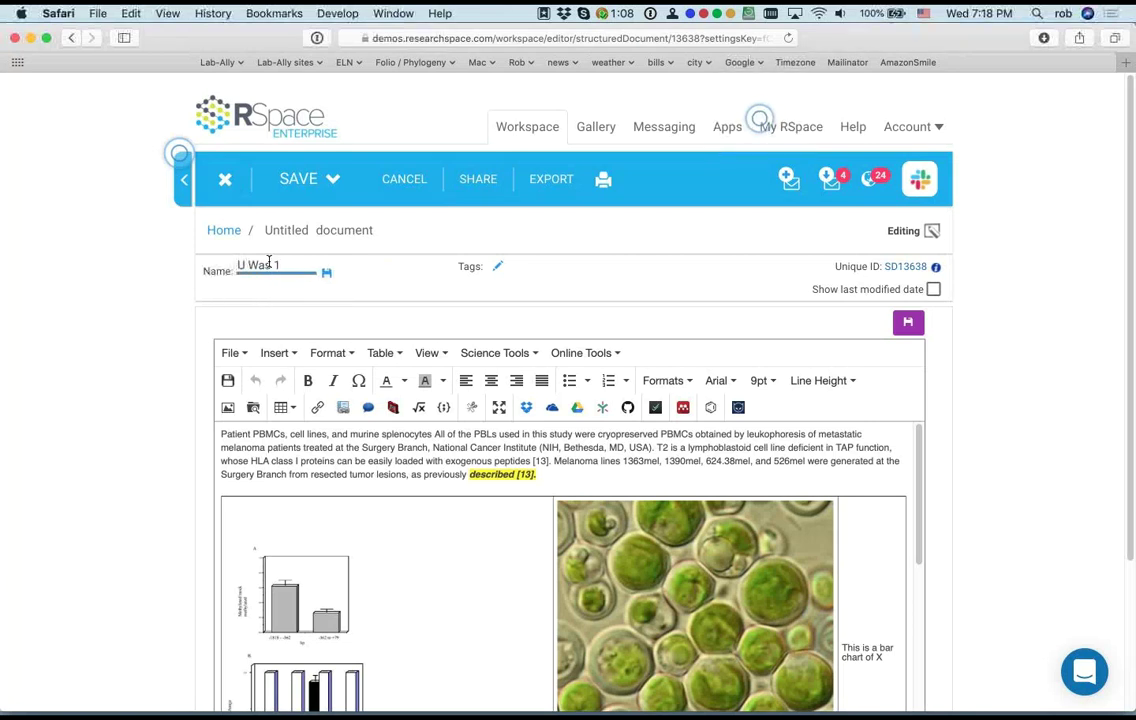
click(268, 264)
text(h)
click(326, 272)
Step: Insert the "PBMC and algae" snippet from the Snippet Gallery at the end of the document, below the Primer Design_Copy link
scroll(181, 346, down, 4)
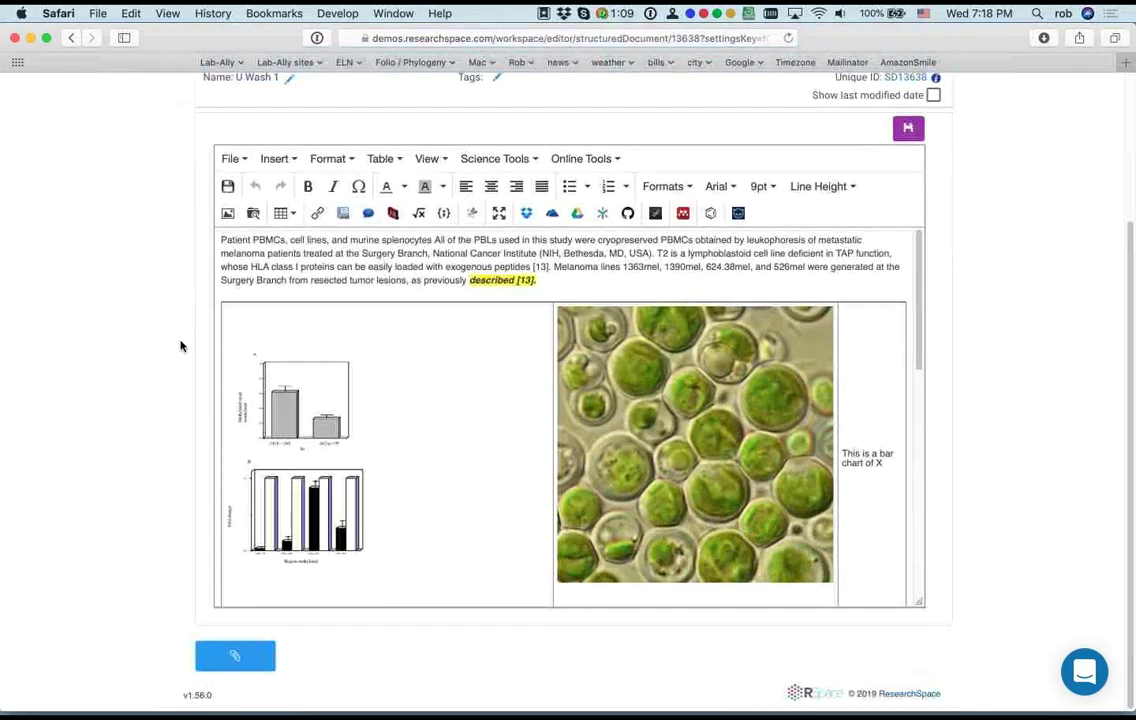
scroll(629, 378, down, 8)
scroll(629, 378, down, 5)
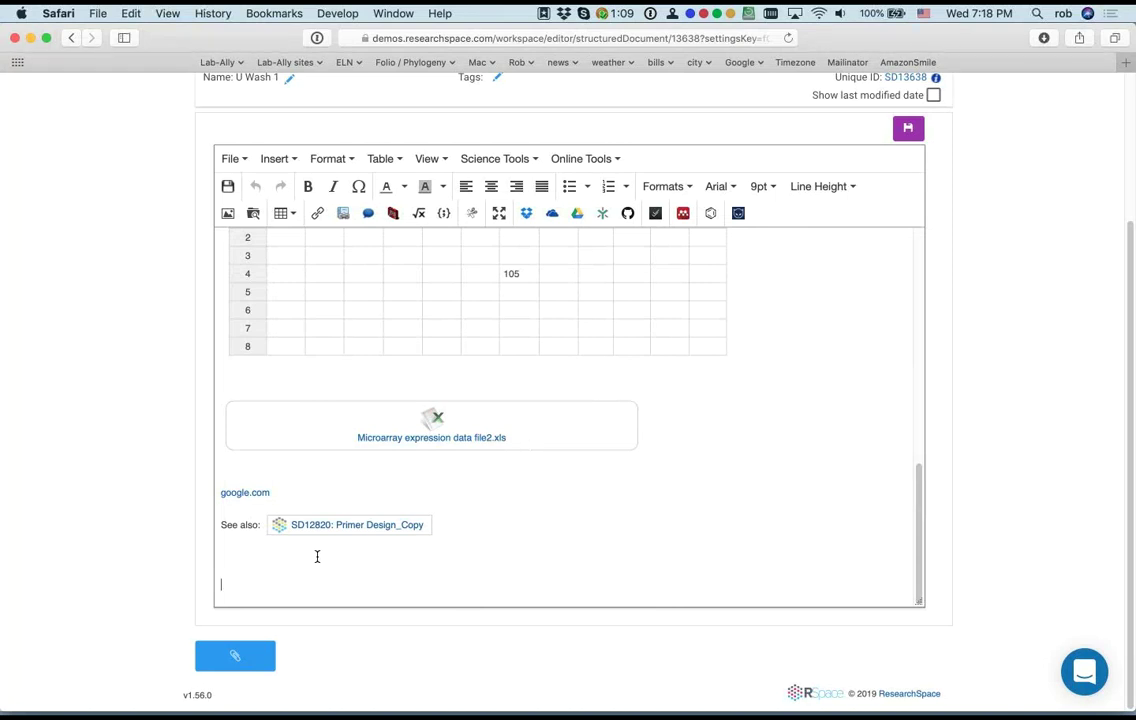
click(275, 159)
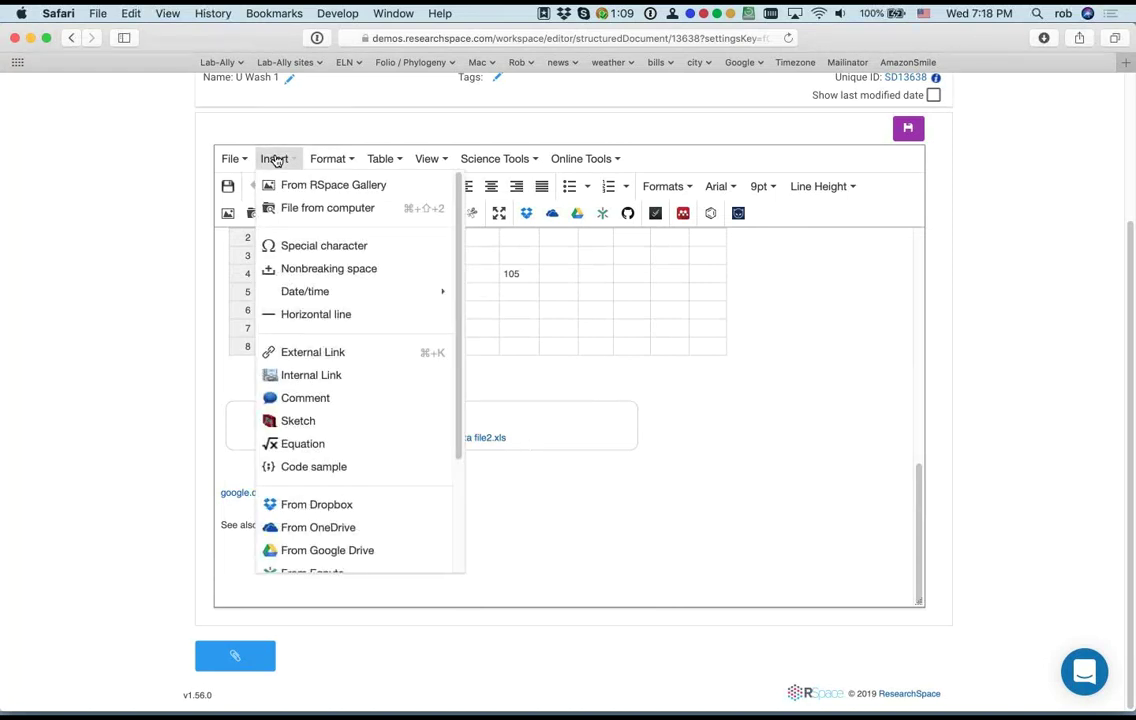
click(332, 187)
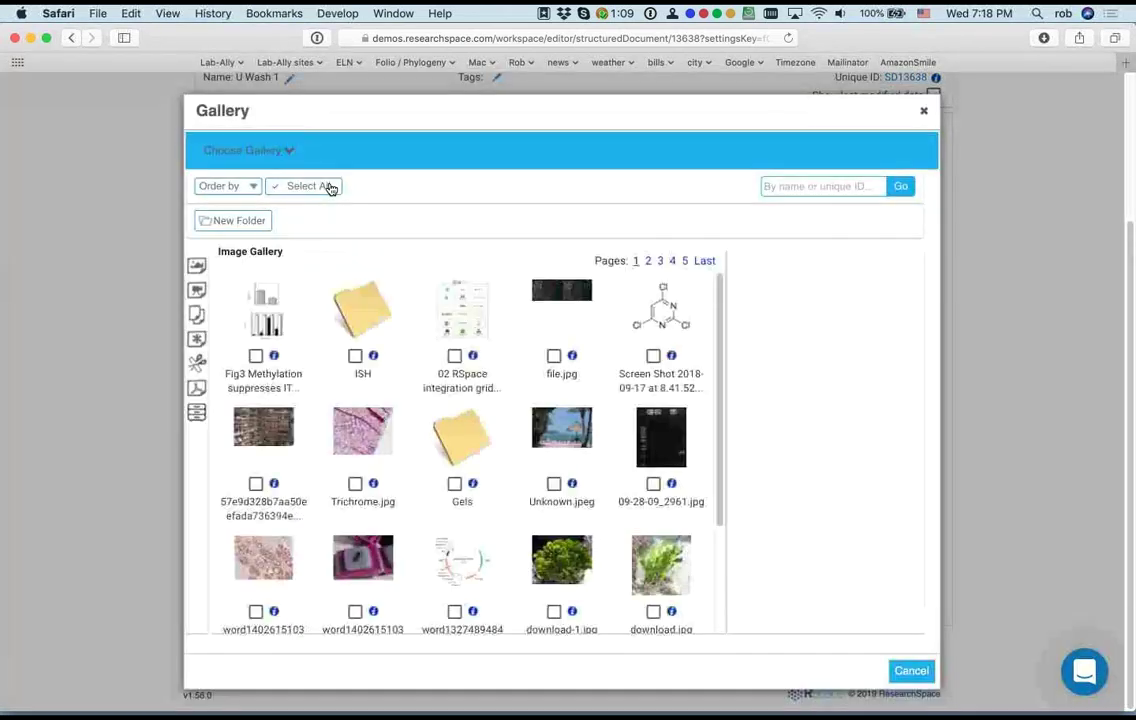
click(198, 366)
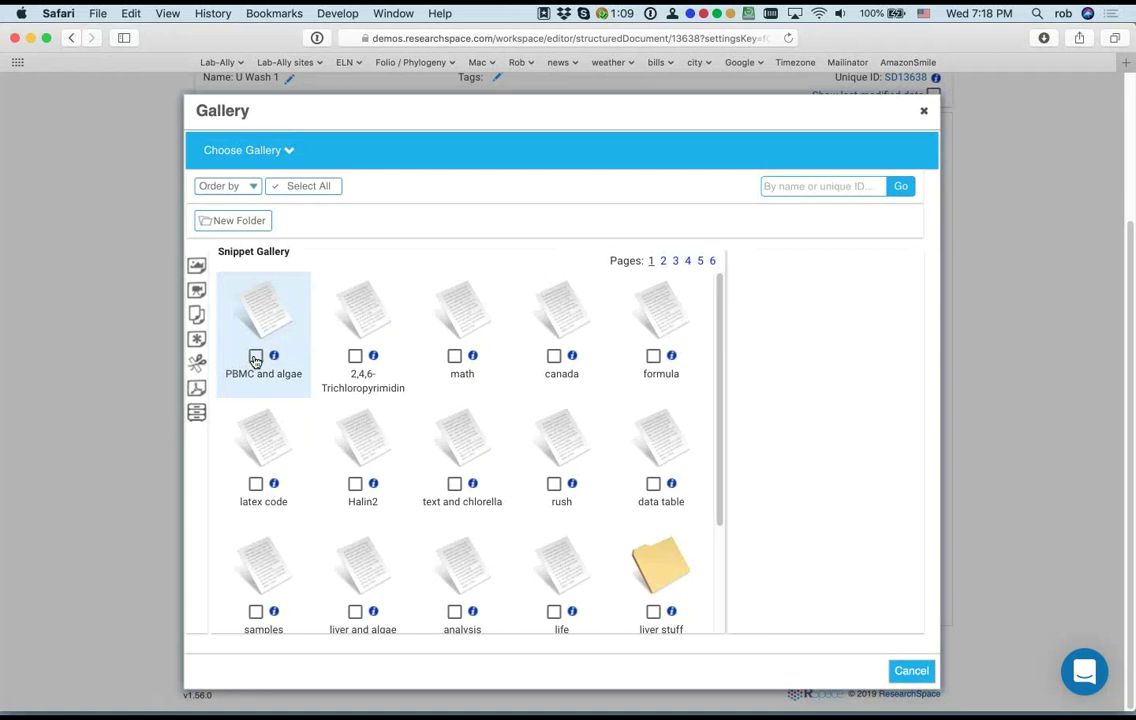
click(256, 357)
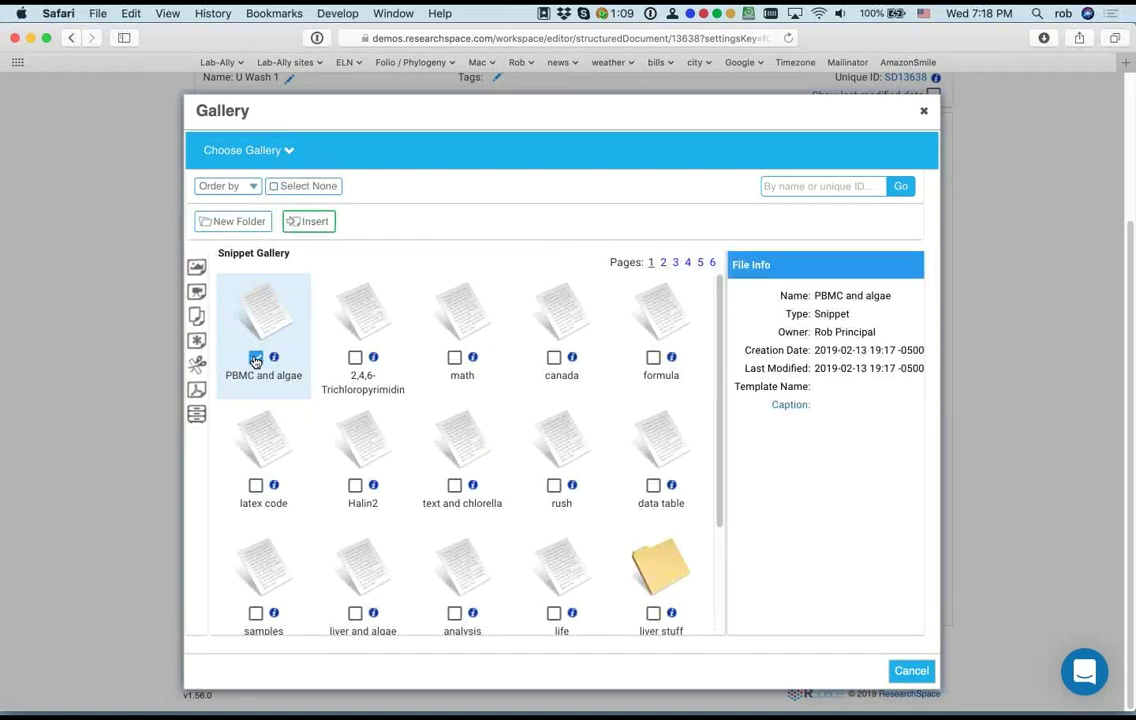
click(310, 221)
mouse_move(920, 545)
mouse_down()
mouse_move(918, 436)
mouse_move(928, 555)
mouse_up()
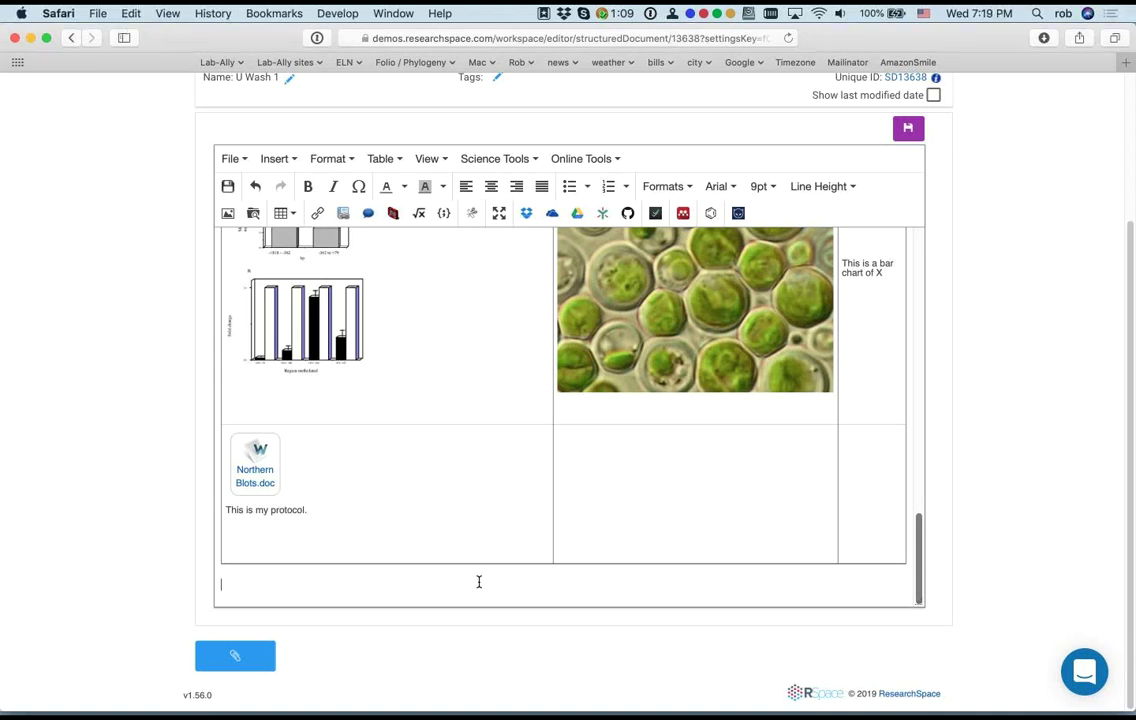
Step: Save the U Wash 1 document and switch it to view mode, staying on the page if asked about leaving
scroll(166, 514, up, 4)
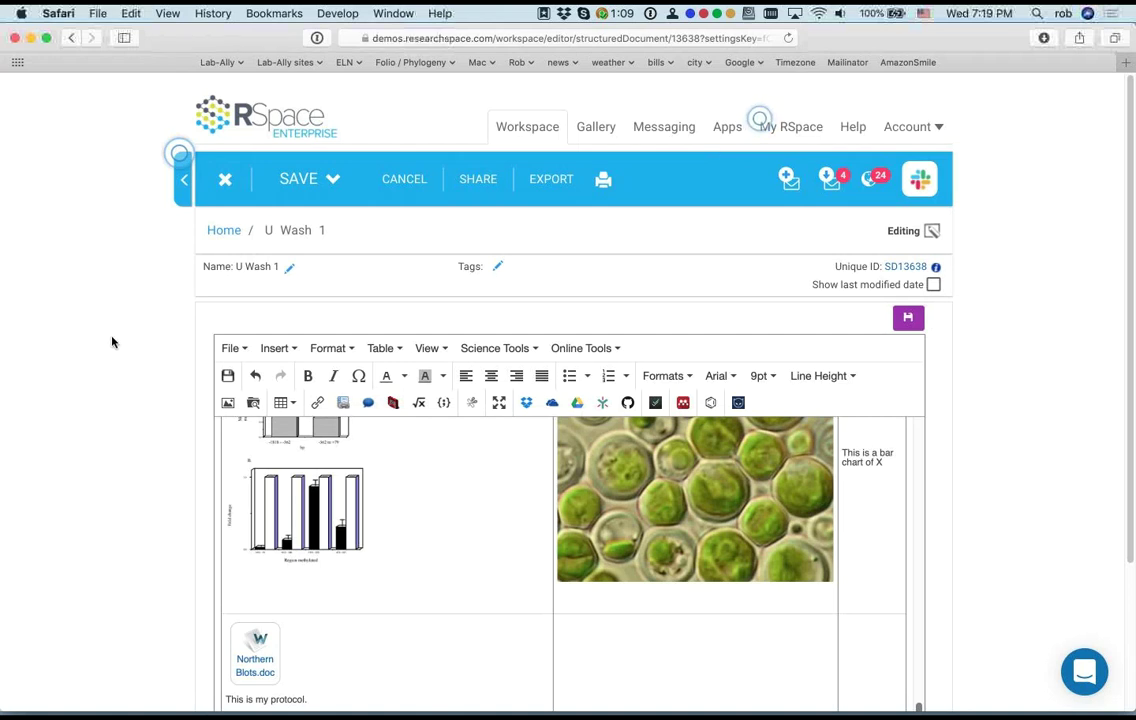
click(598, 128)
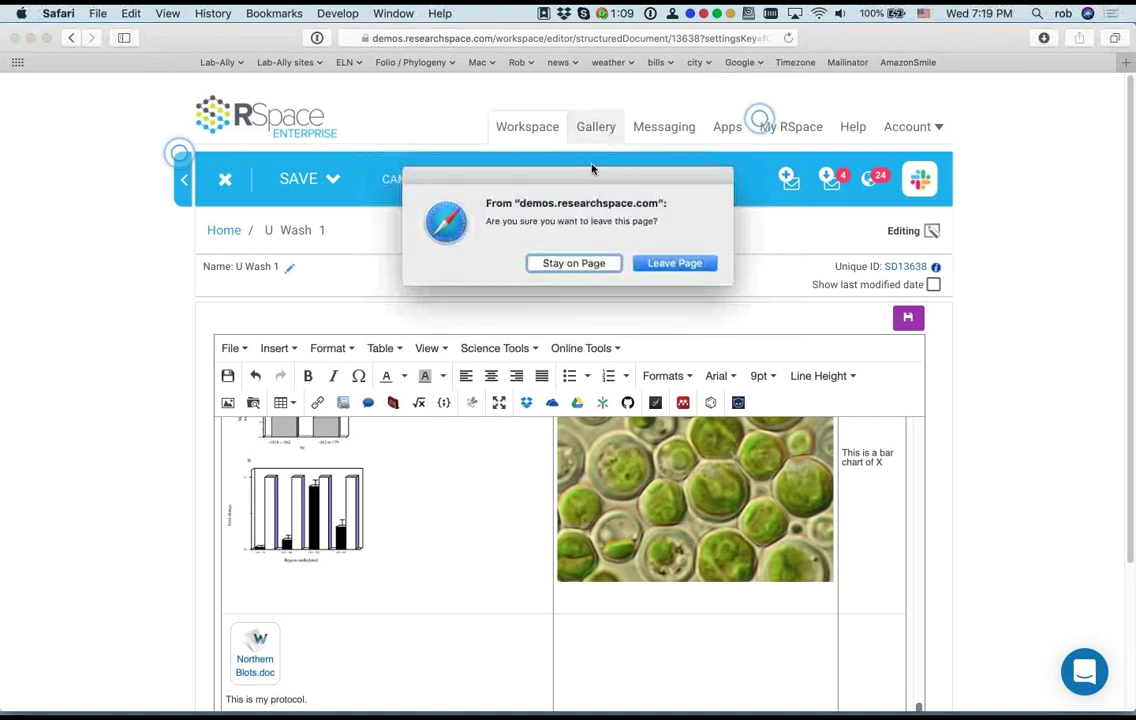
click(589, 273)
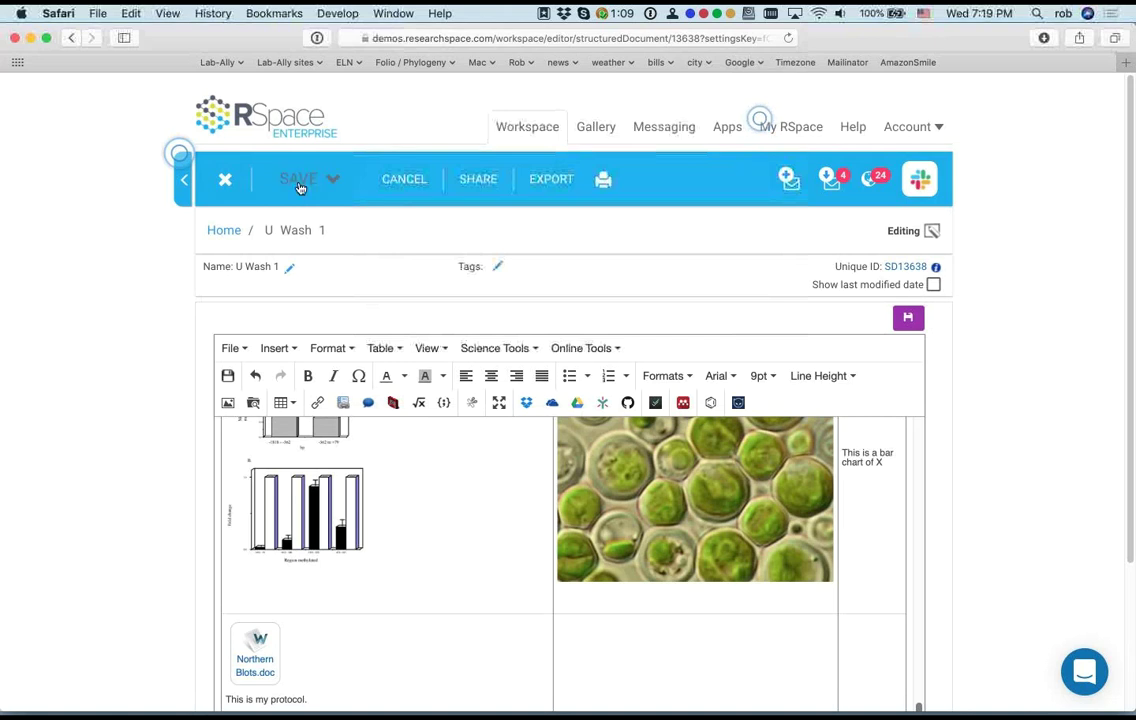
click(298, 181)
click(318, 283)
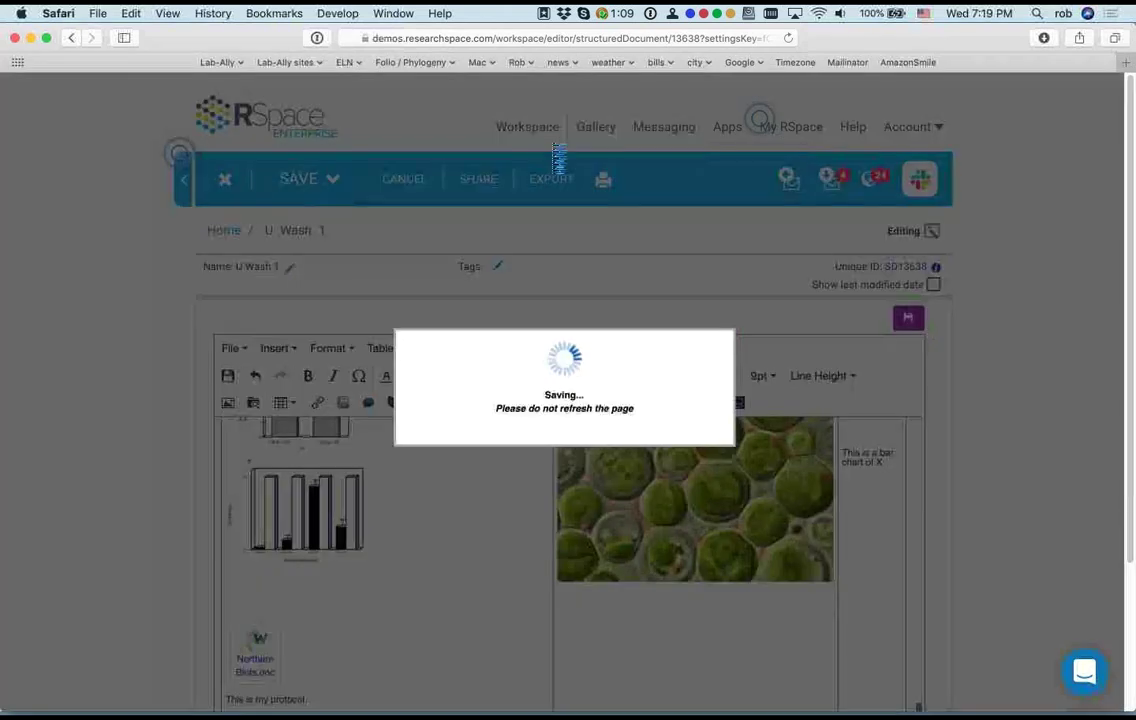
Step: Go to the Snippet Gallery and create a new folder named "chemicals"
click(588, 128)
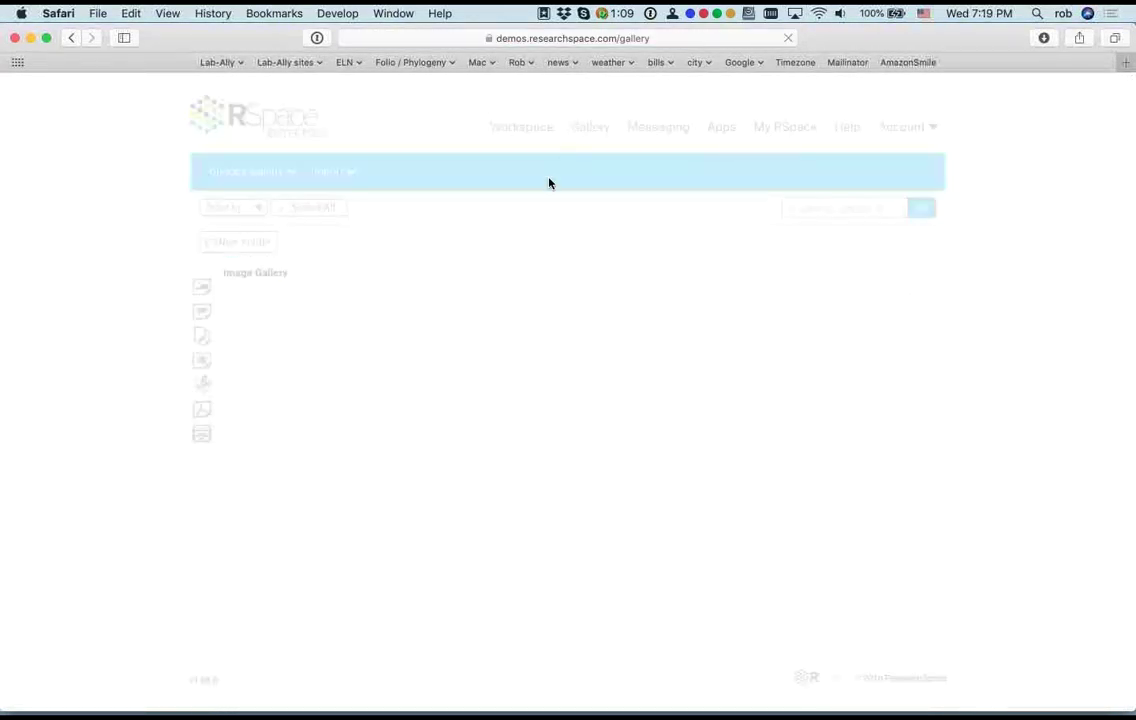
click(200, 434)
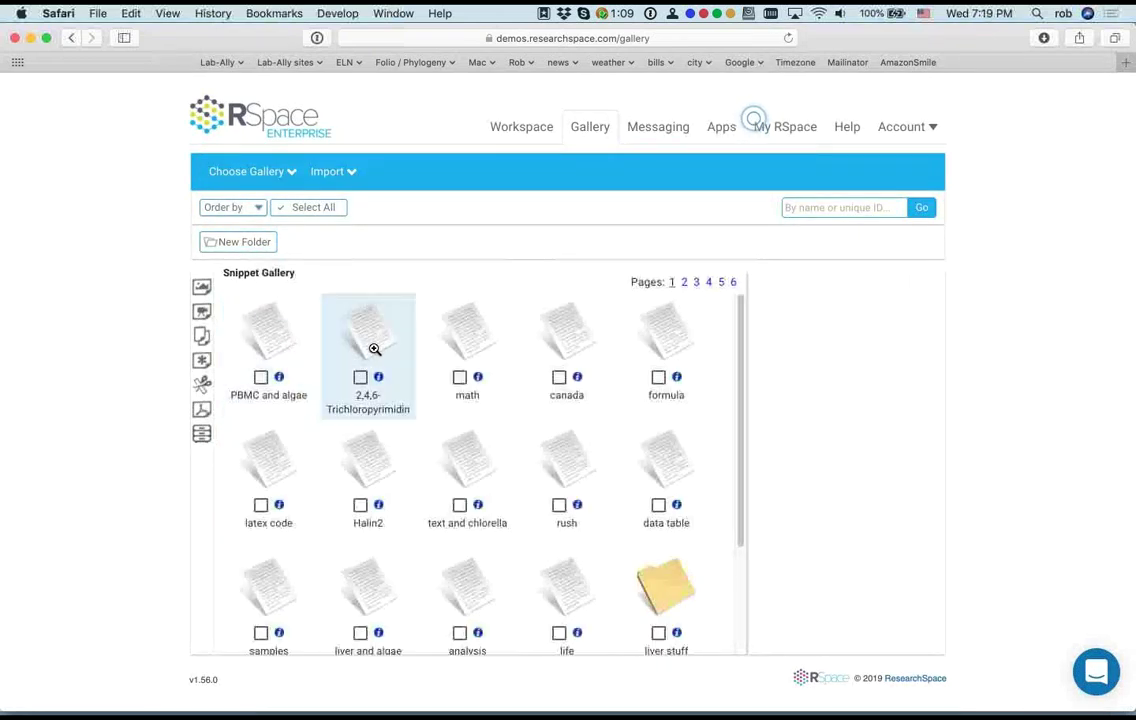
scroll(545, 444, down, 2)
scroll(545, 444, up, 2)
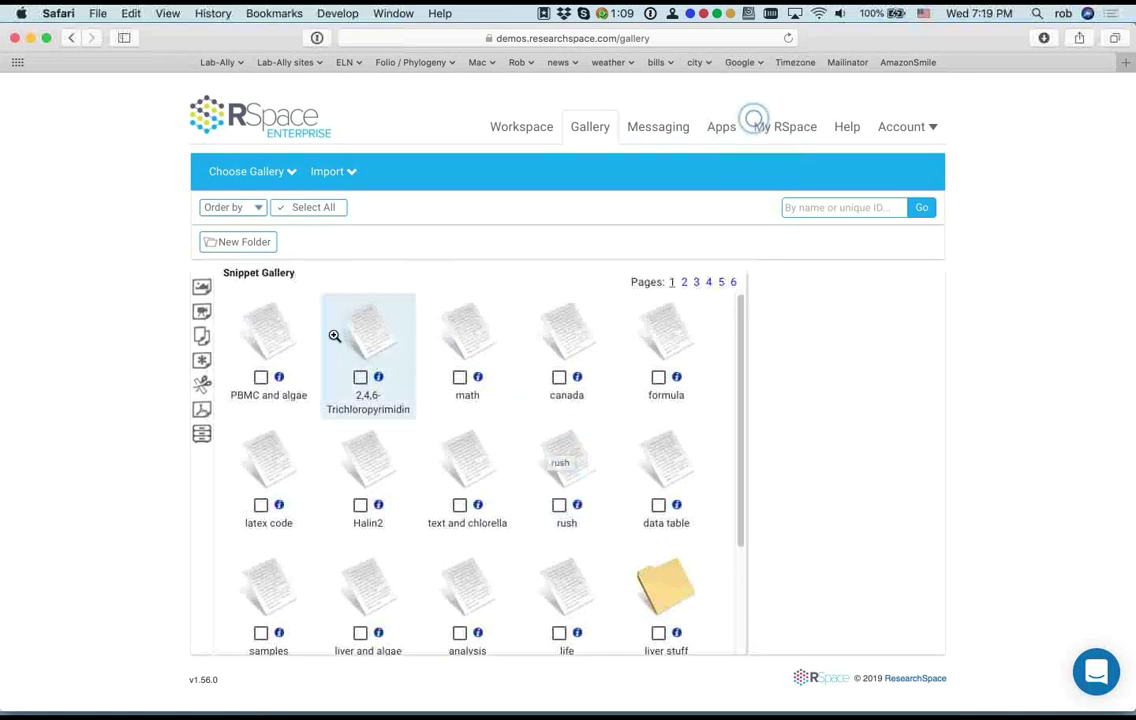
click(221, 241)
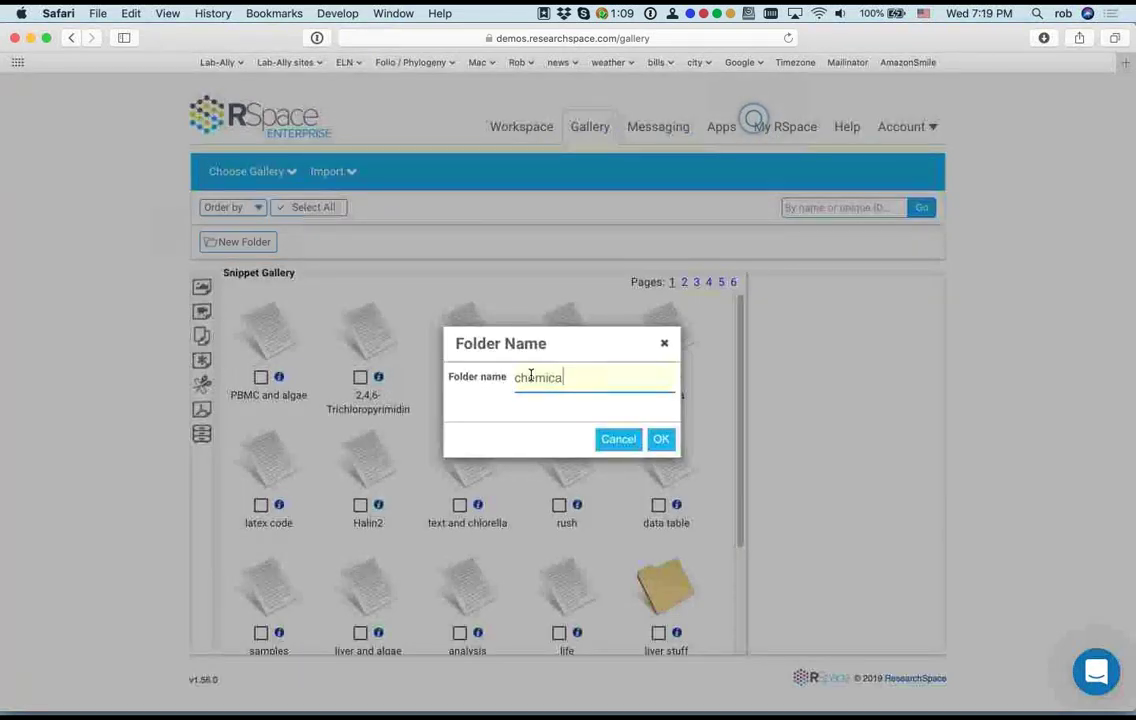
click(661, 439)
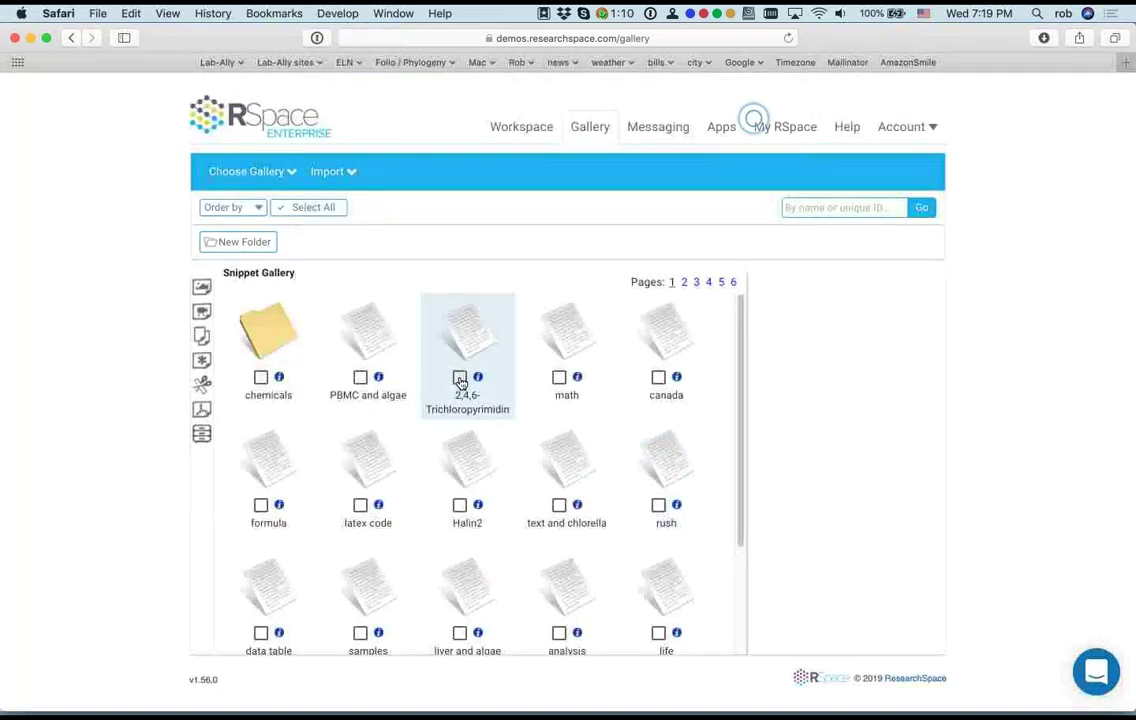
Step: Move the 2,4,6-Trichloropyrimidine snippet into the chemicals folder under Snippets
click(459, 378)
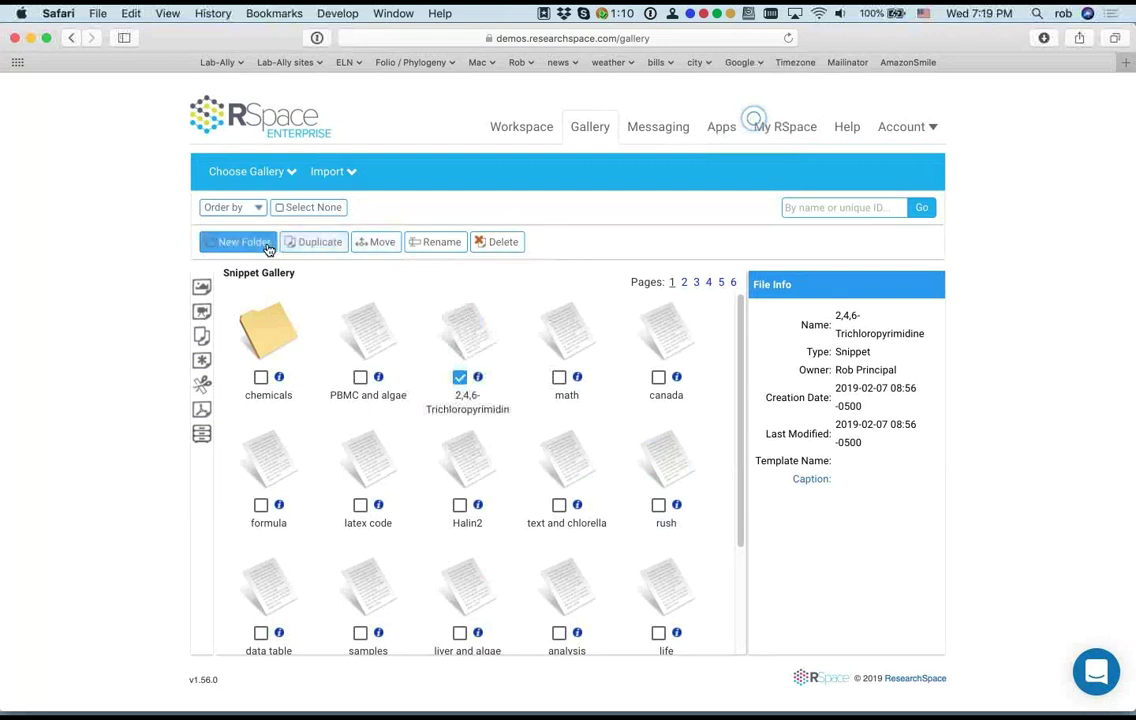
click(376, 242)
click(484, 262)
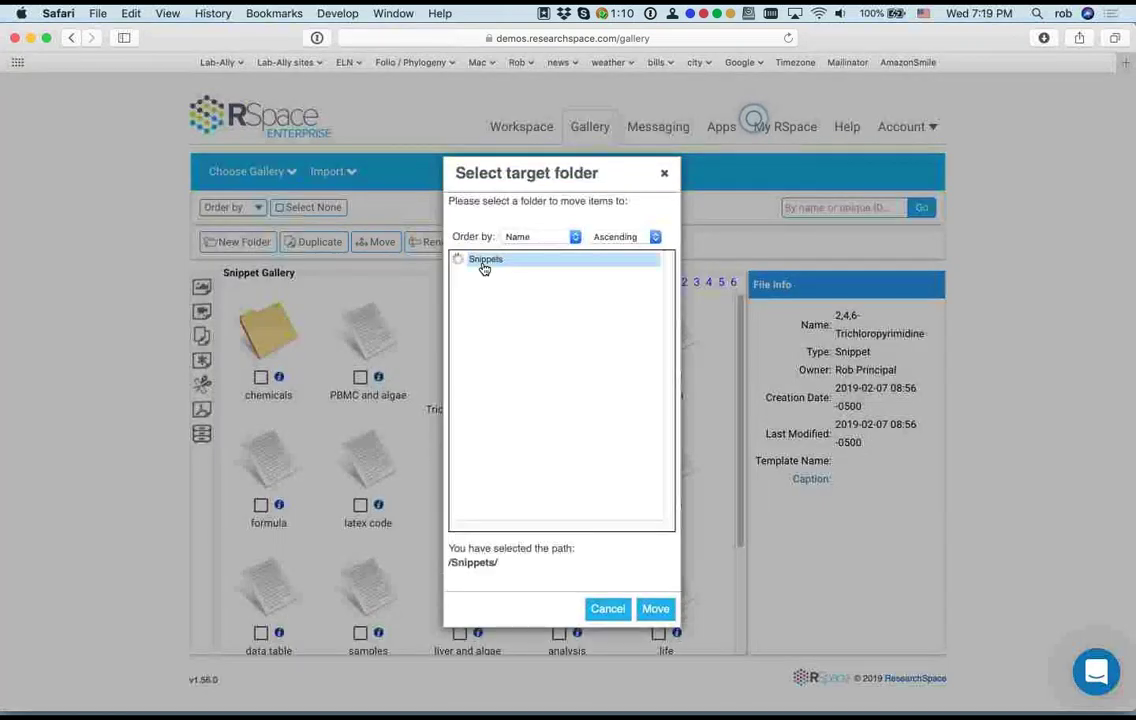
click(492, 274)
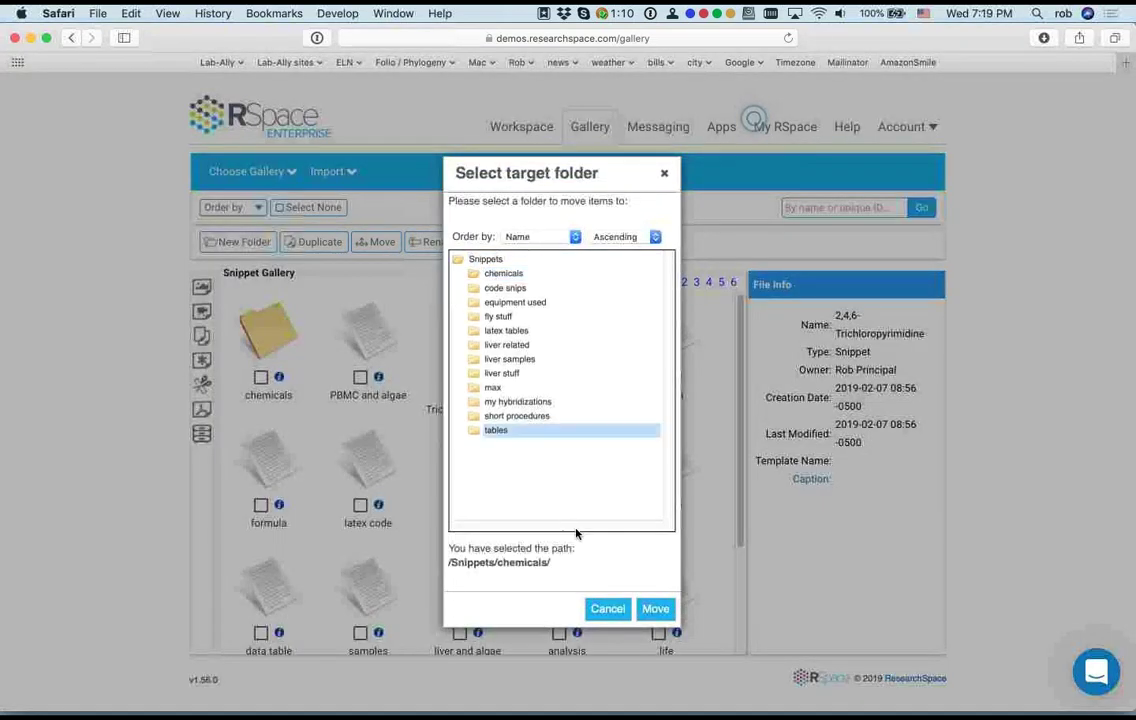
click(656, 610)
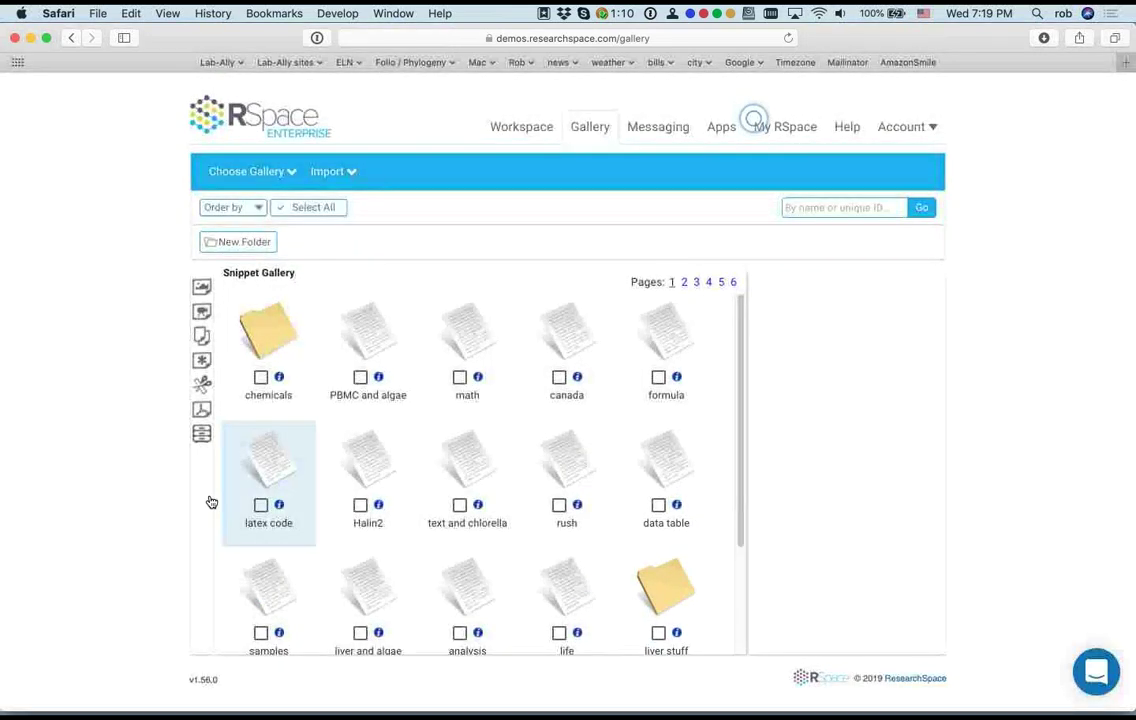
Step: Reopen the U Wash 1 document from the Workspace and put its text field into edit mode
click(530, 132)
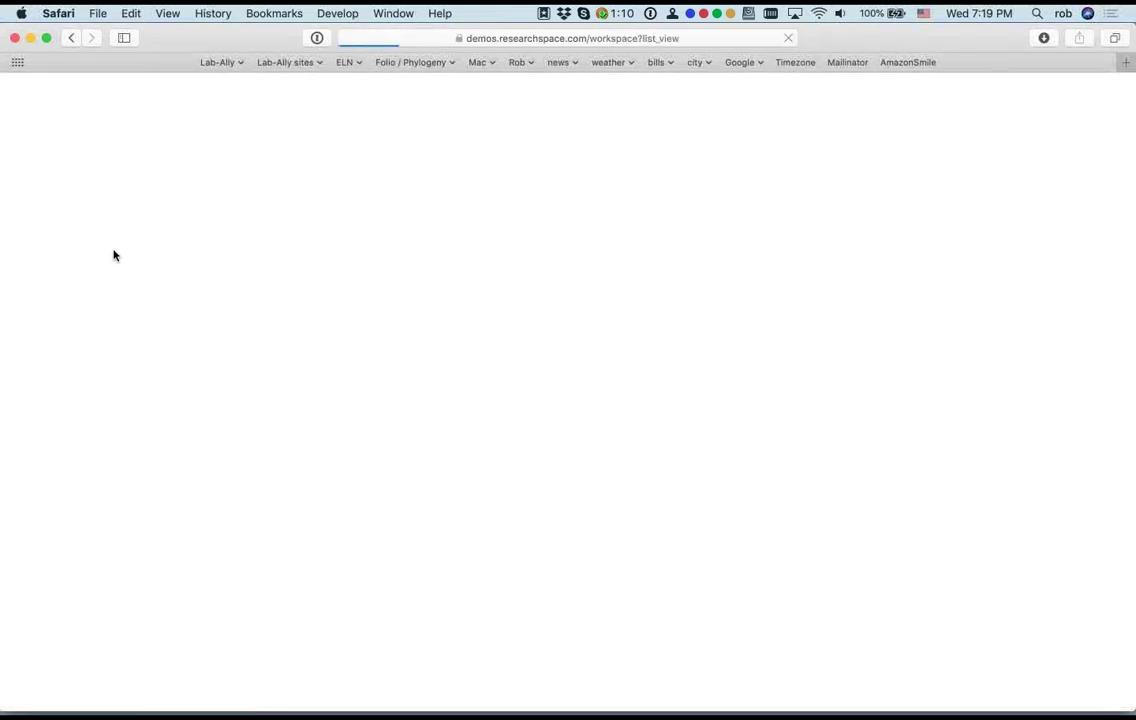
click(312, 268)
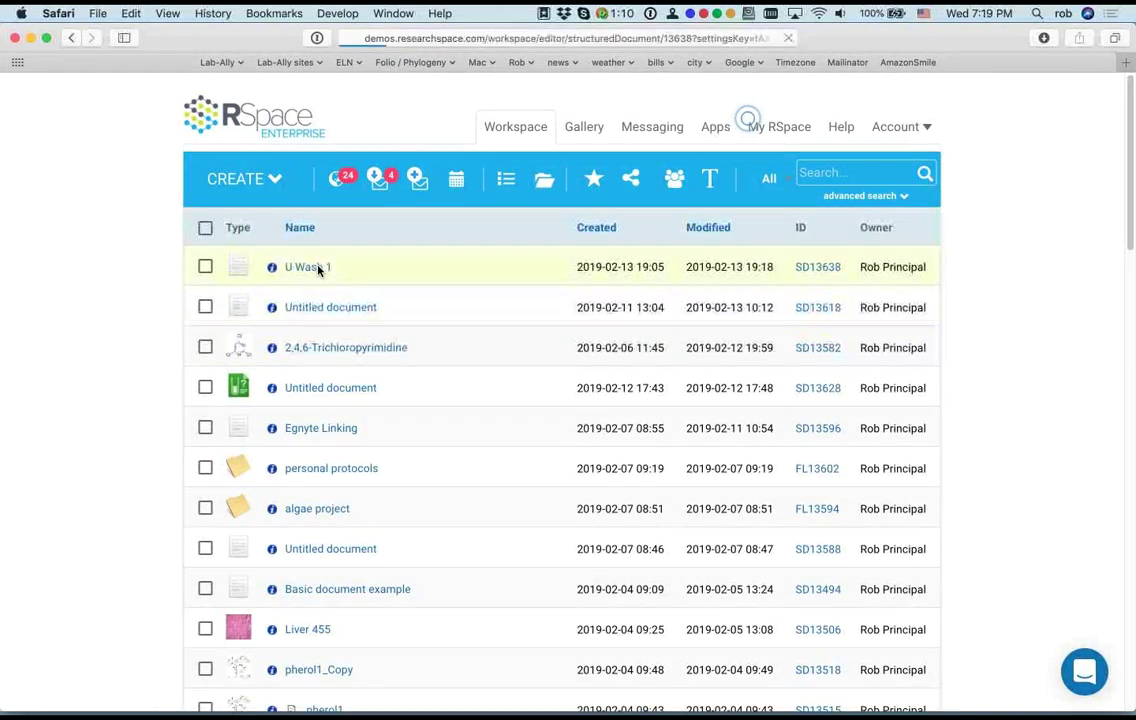
scroll(243, 281, down, 5)
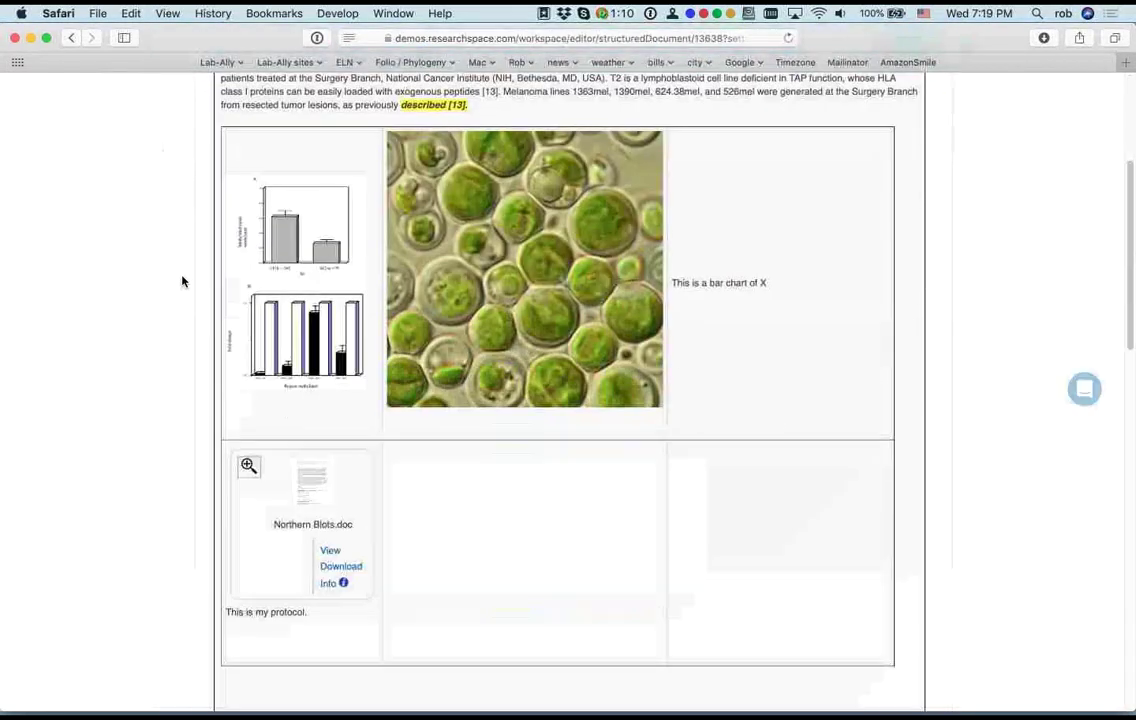
drag(783, 418, 797, 392)
click(797, 392)
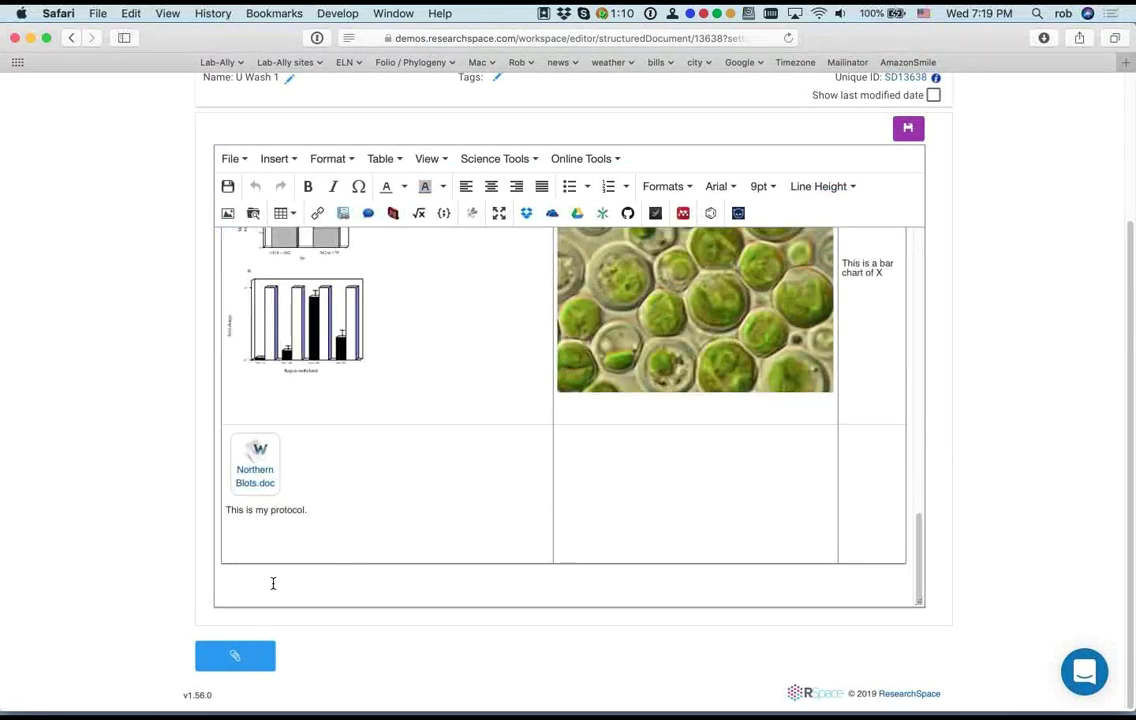
Step: Insert the 2,4,6-Trichloropyrimidine snippet from the chemicals folder of the Snippet Gallery at the end of the document
click(273, 162)
click(312, 188)
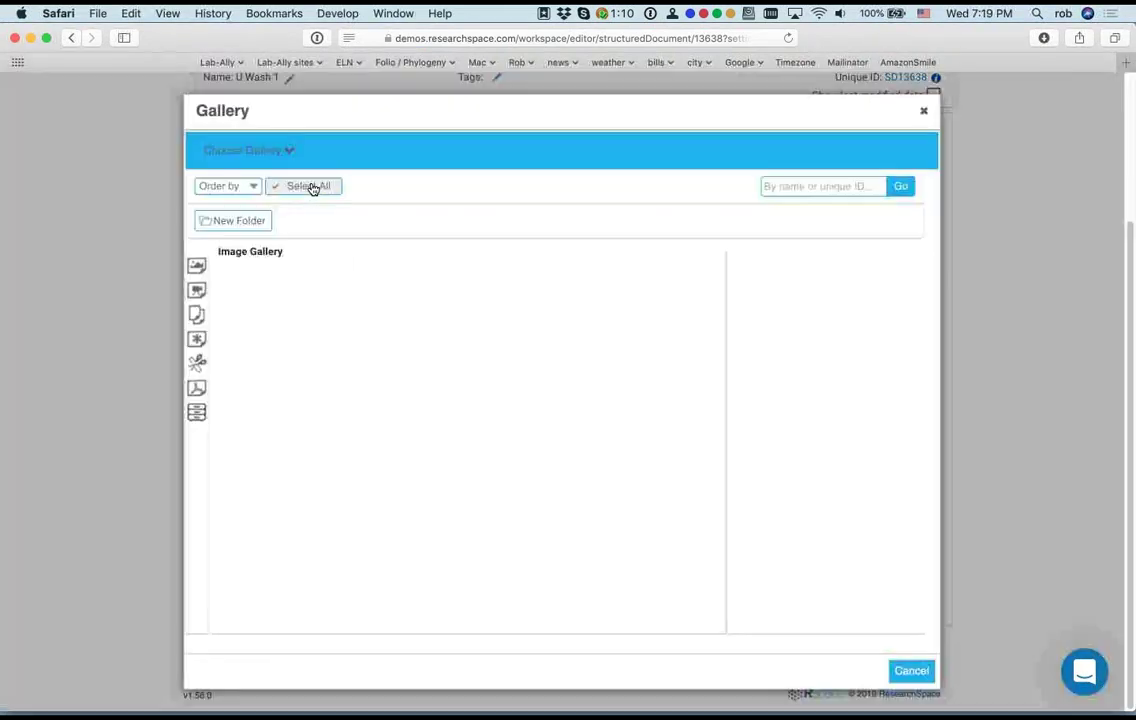
click(197, 365)
click(263, 327)
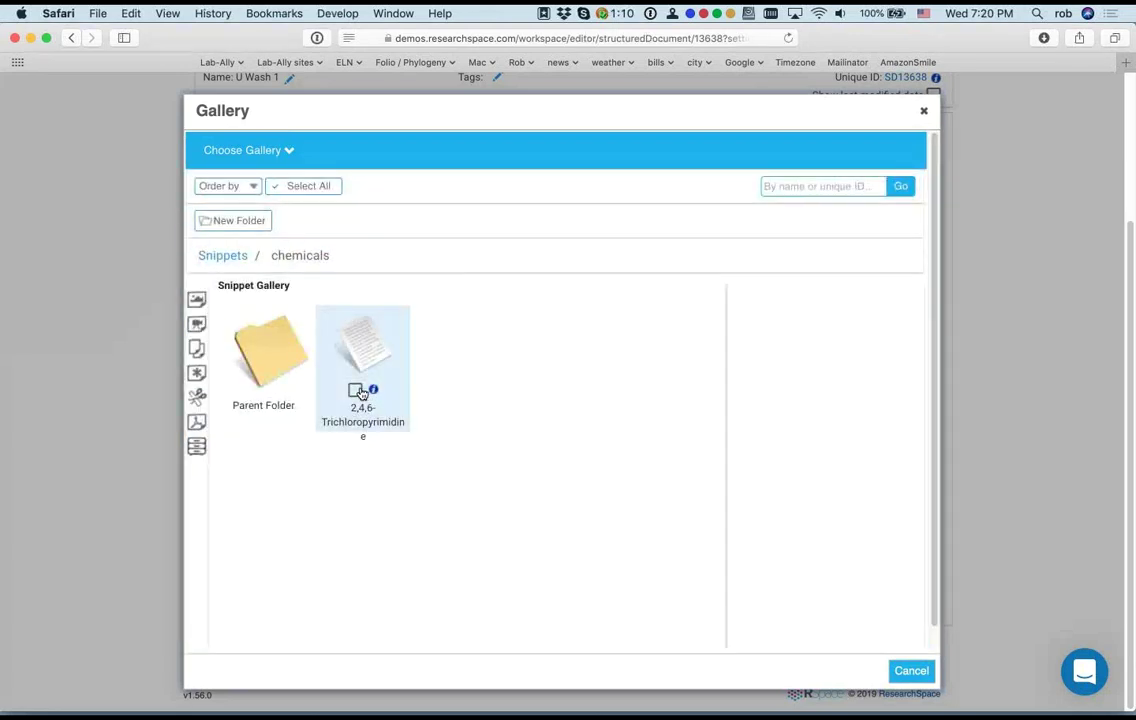
click(357, 391)
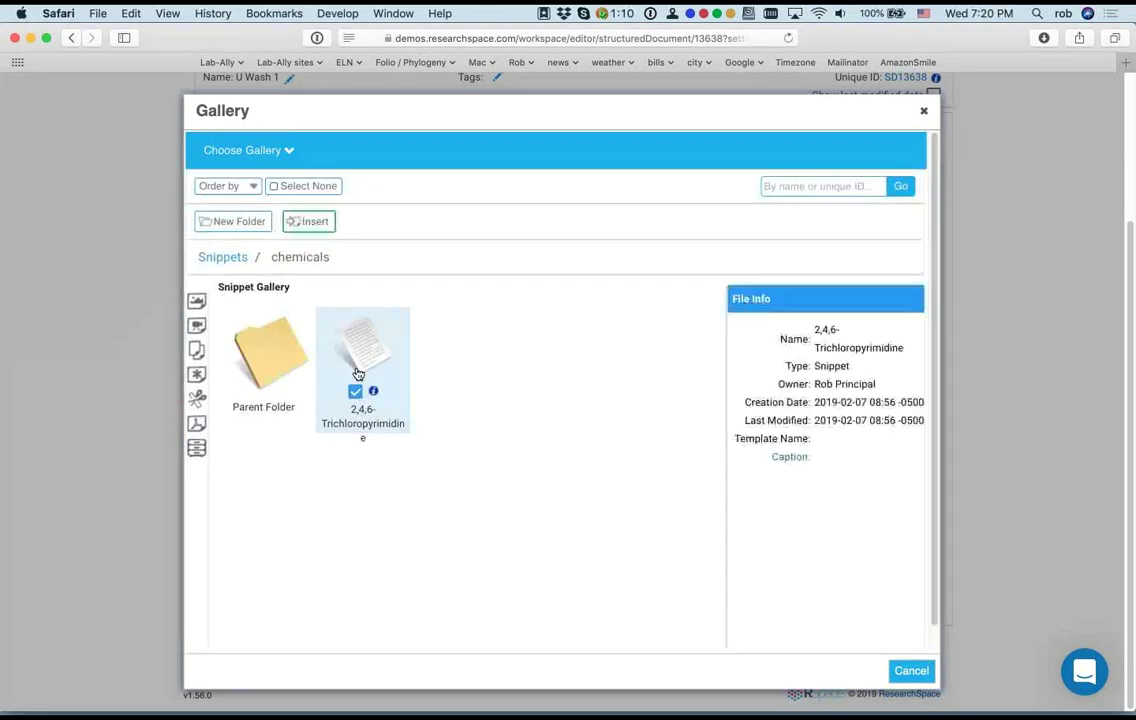
click(312, 221)
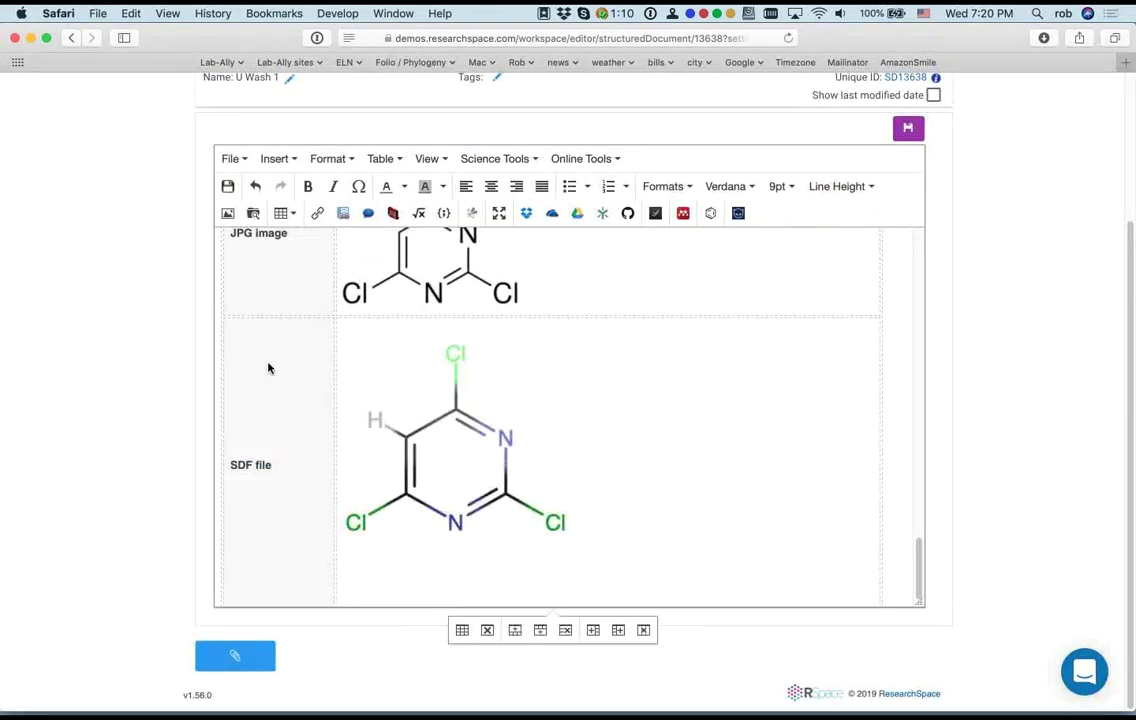
Step: Save the U Wash 1 document with the inserted snippet and switch it to view mode
scroll(620, 460, up, 6)
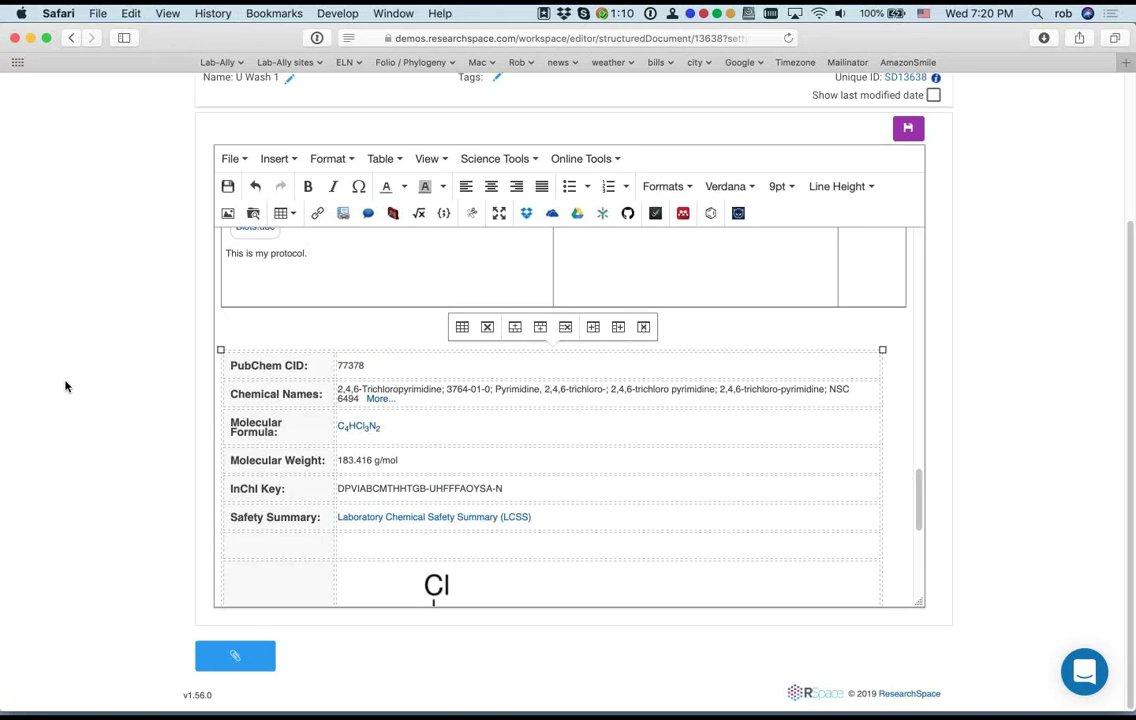
scroll(65, 387, up, 3)
click(298, 178)
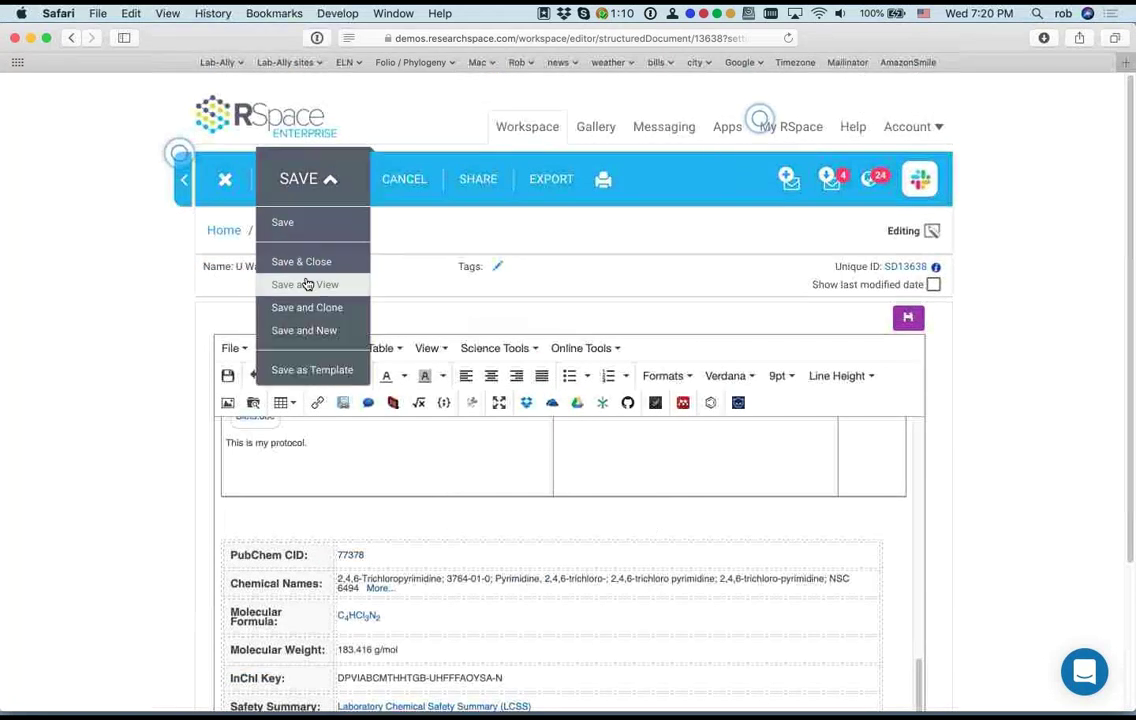
click(305, 284)
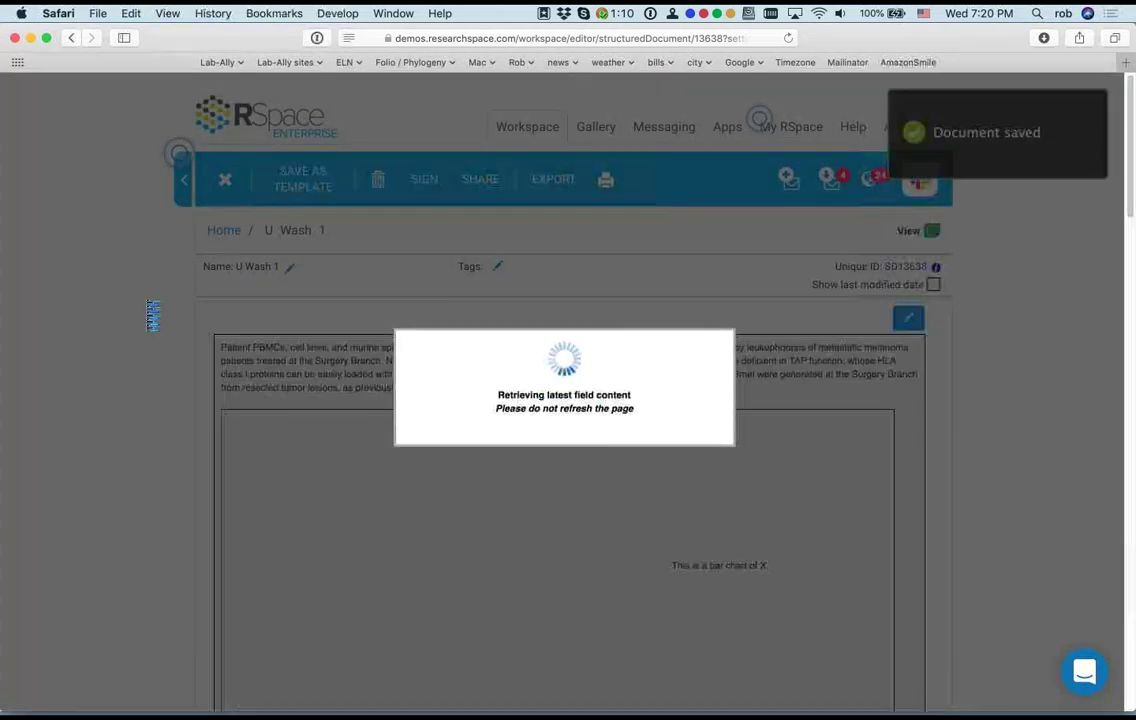
Step: Review the inserted 2,4,6-Trichloropyrimidine table, view its SDF structure enlarged, and close the enlarged image
scroll(148, 312, down, 15)
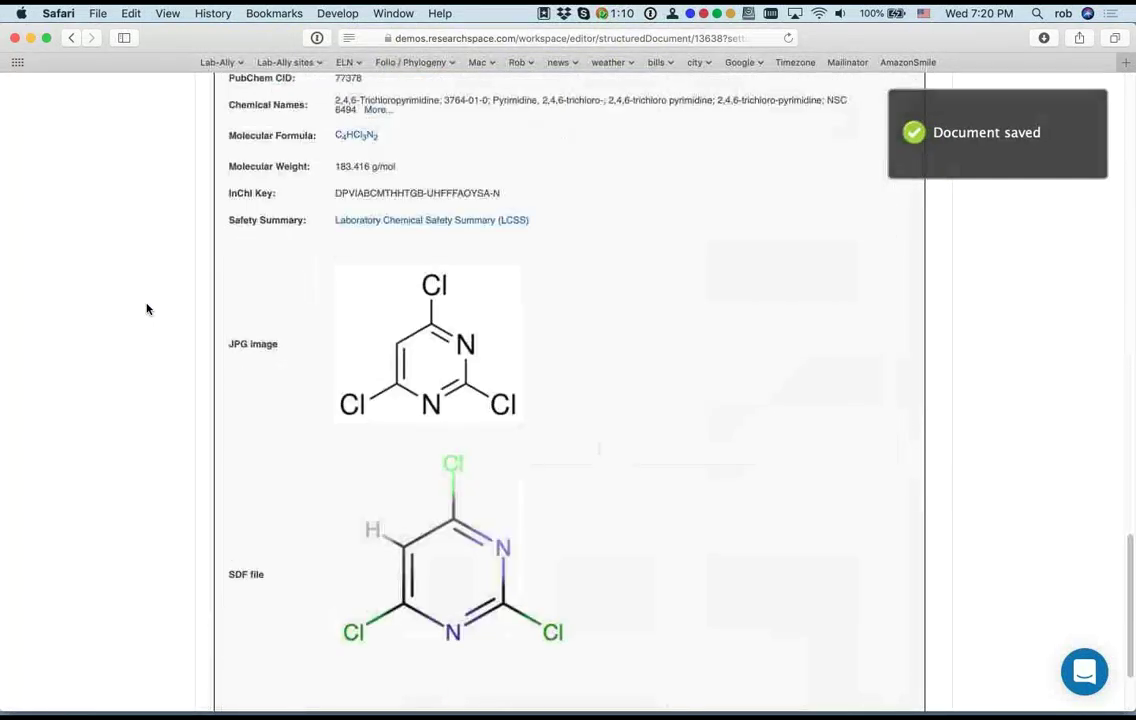
scroll(146, 309, down, 3)
scroll(416, 350, up, 3)
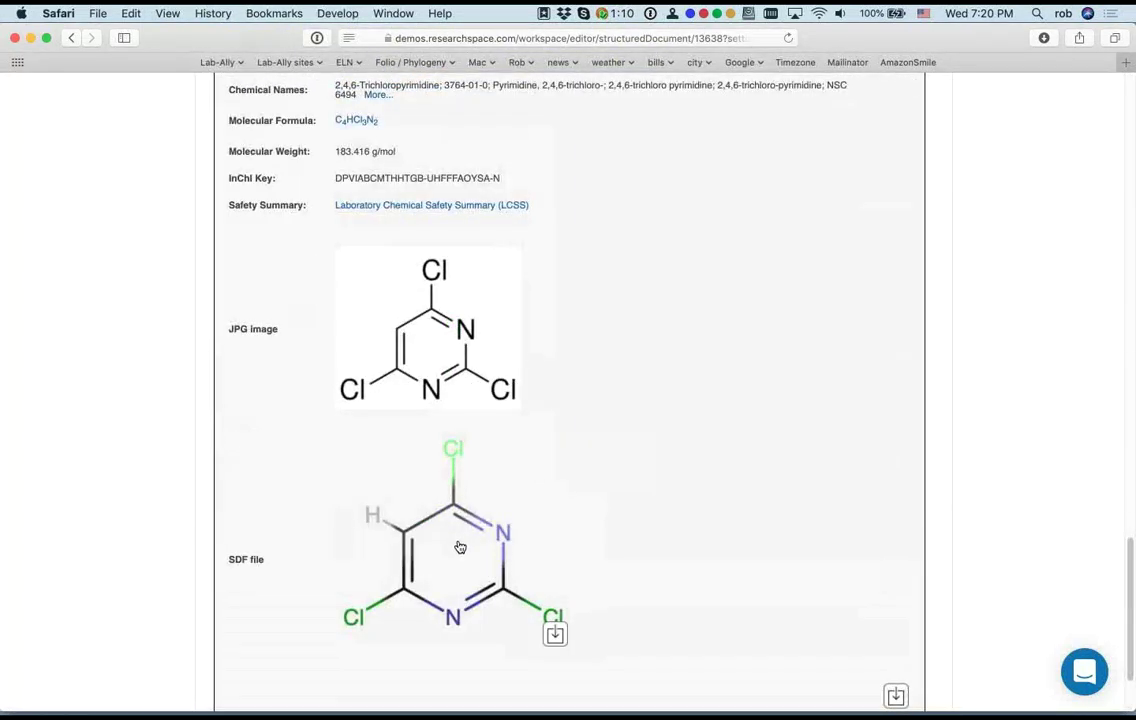
click(460, 556)
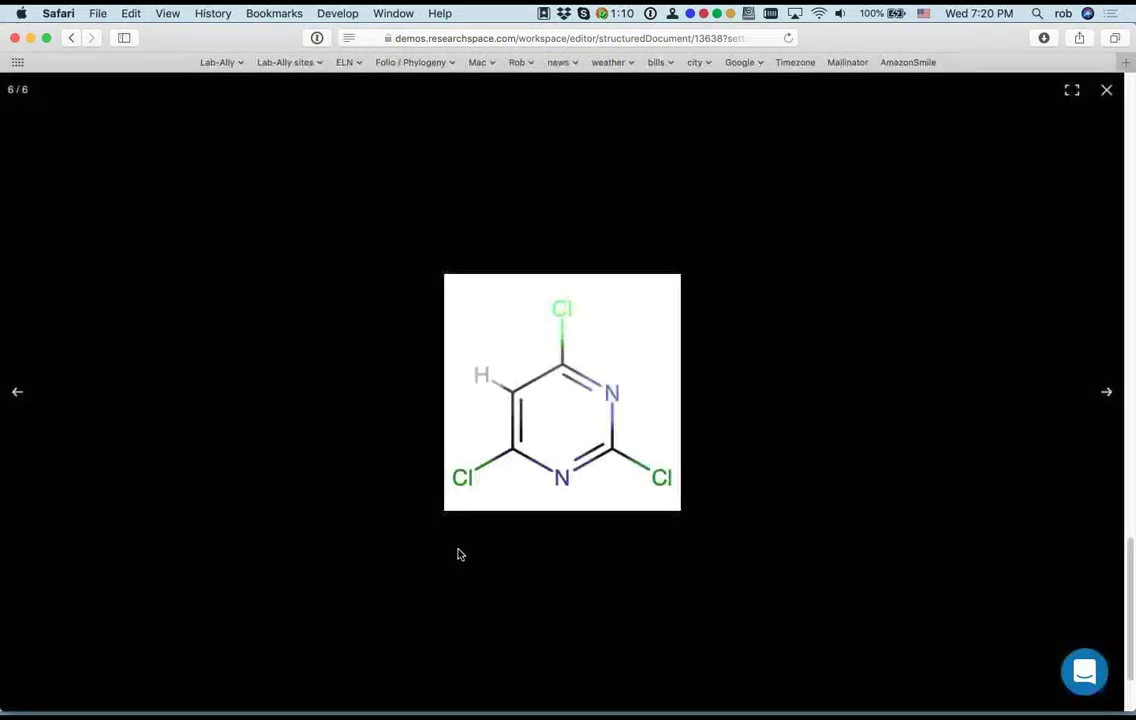
click(1105, 91)
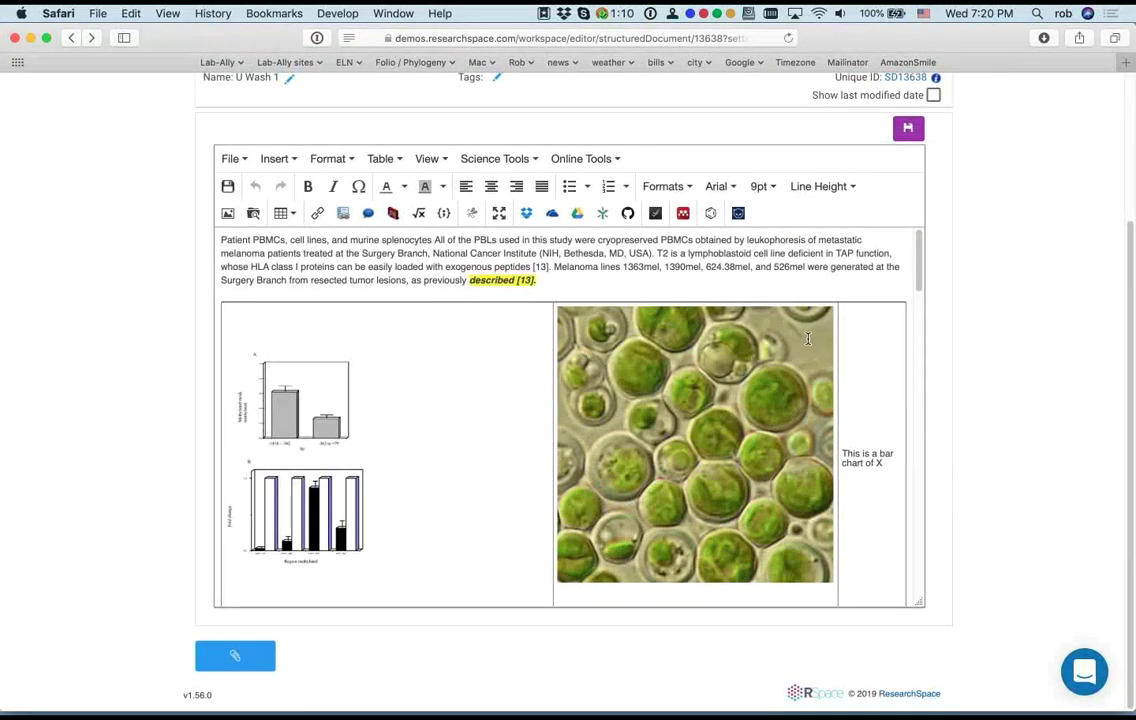
Step: Edit the SDF file structure in the chemical editor, enlarging it, rotating it in 3D by about 144° horizontally and 8° vertically, and insert the result
scroll(809, 378, down, 20)
scroll(785, 374, up, 3)
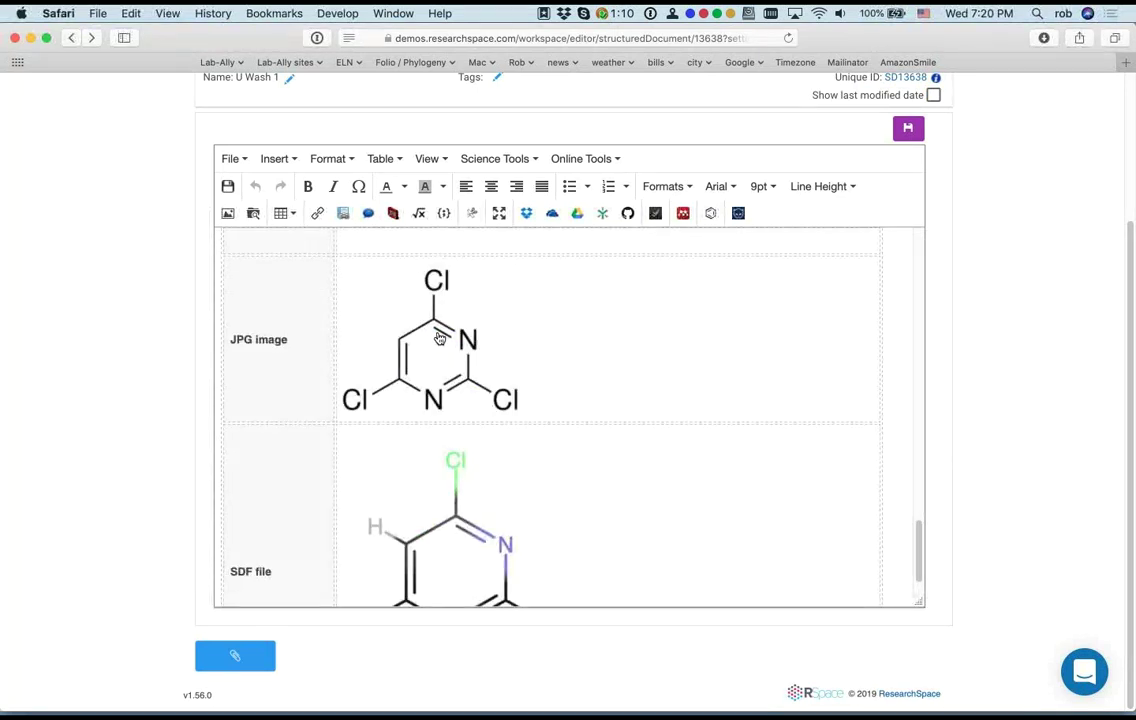
scroll(555, 371, down, 2)
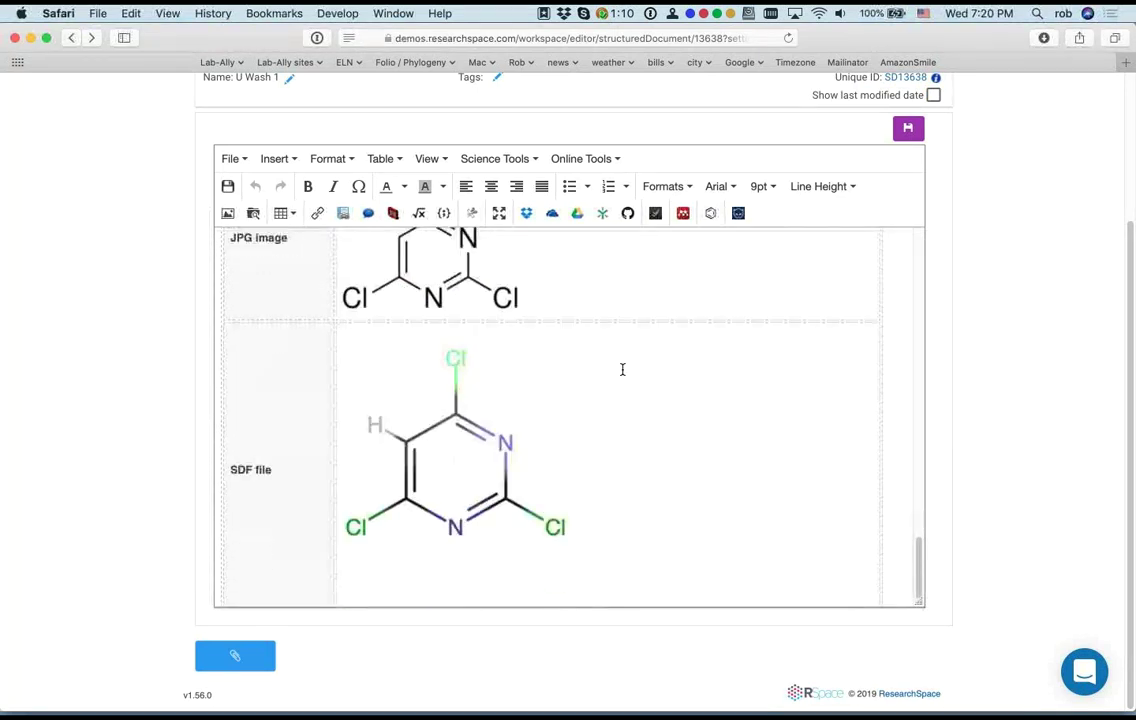
double_click(457, 474)
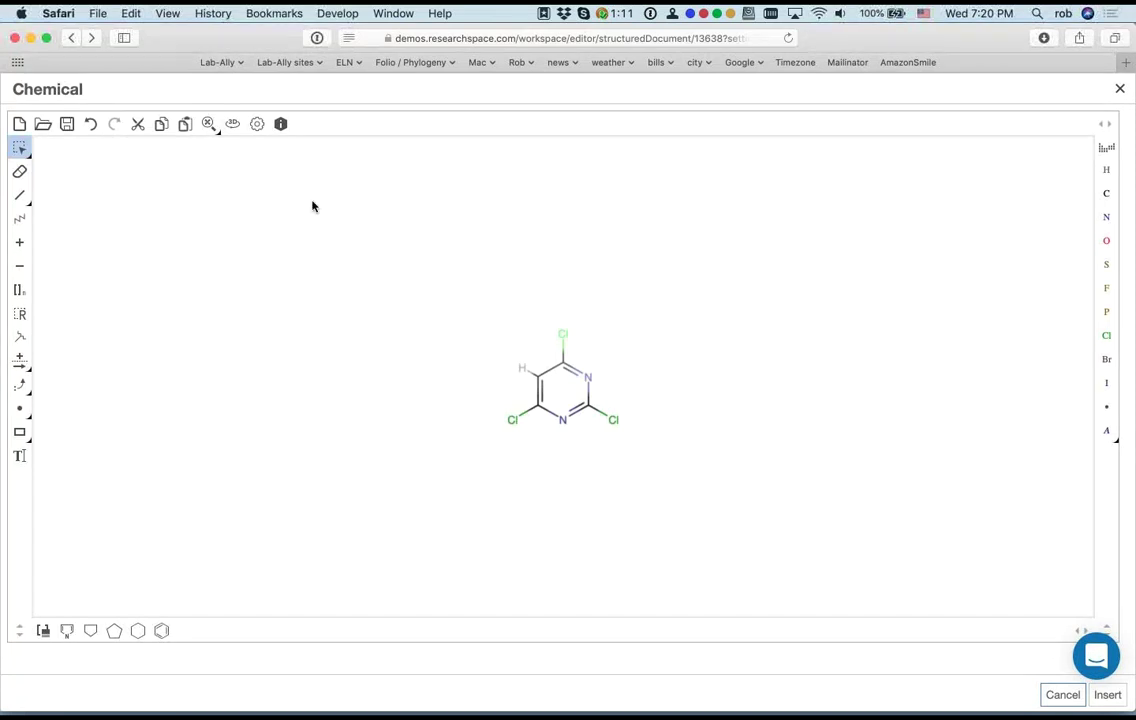
click(232, 124)
drag(576, 374, 397, 251)
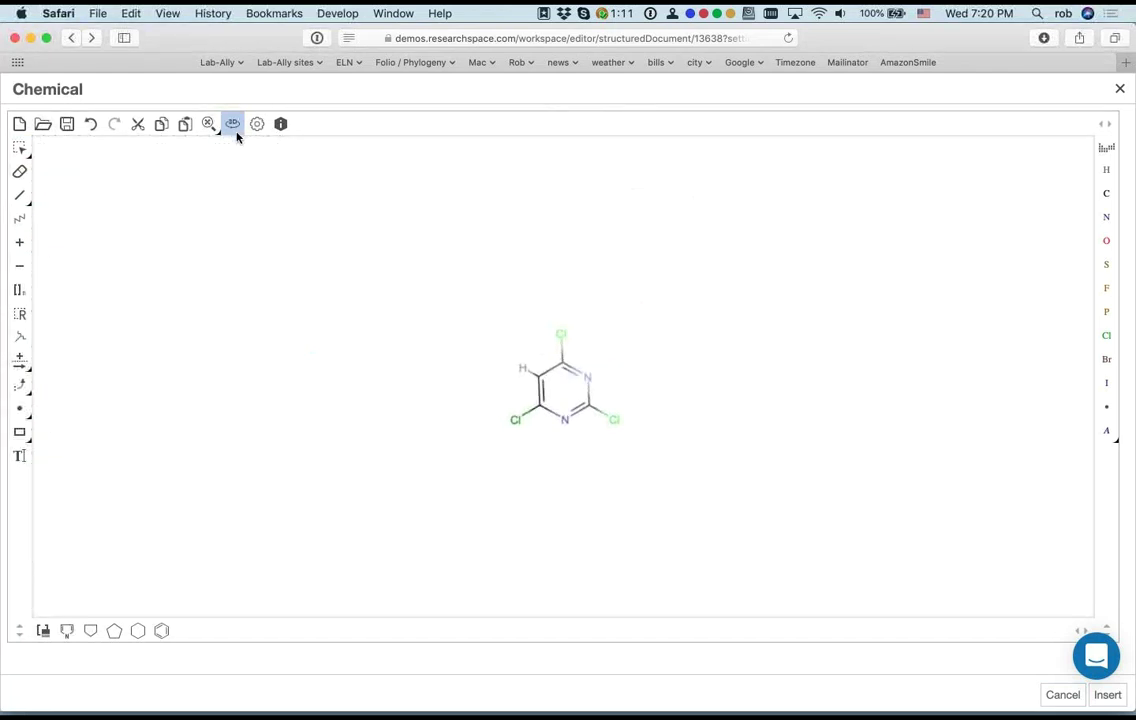
click(208, 124)
drag(431, 542, 685, 545)
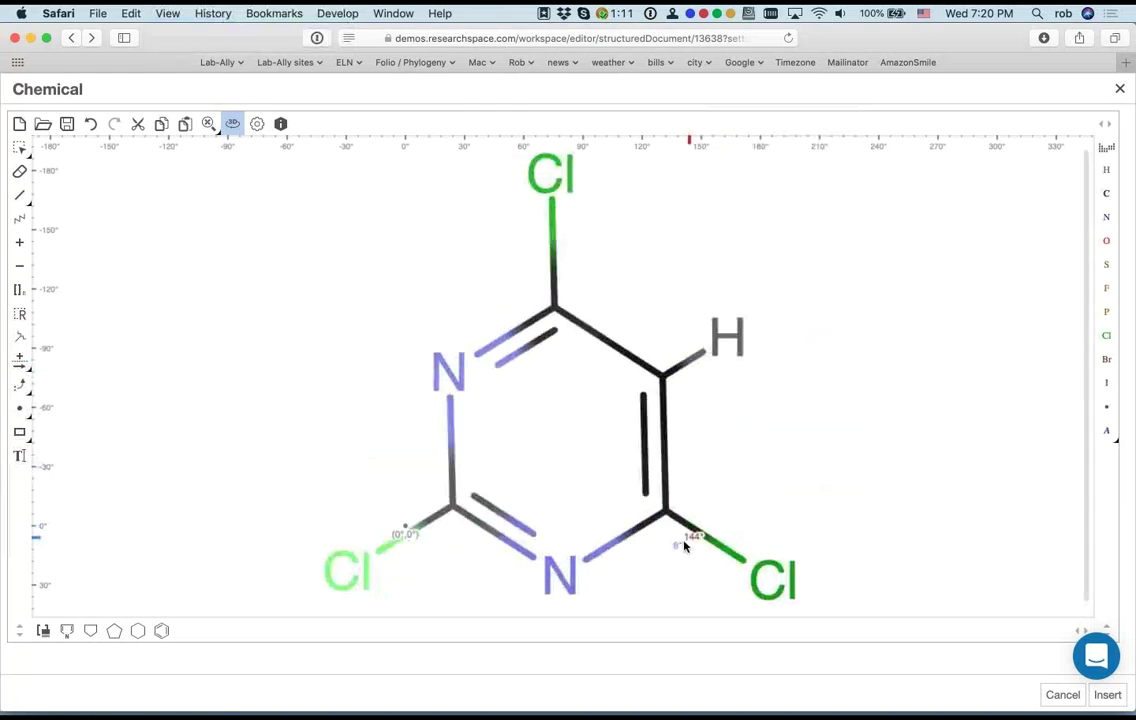
click(1108, 696)
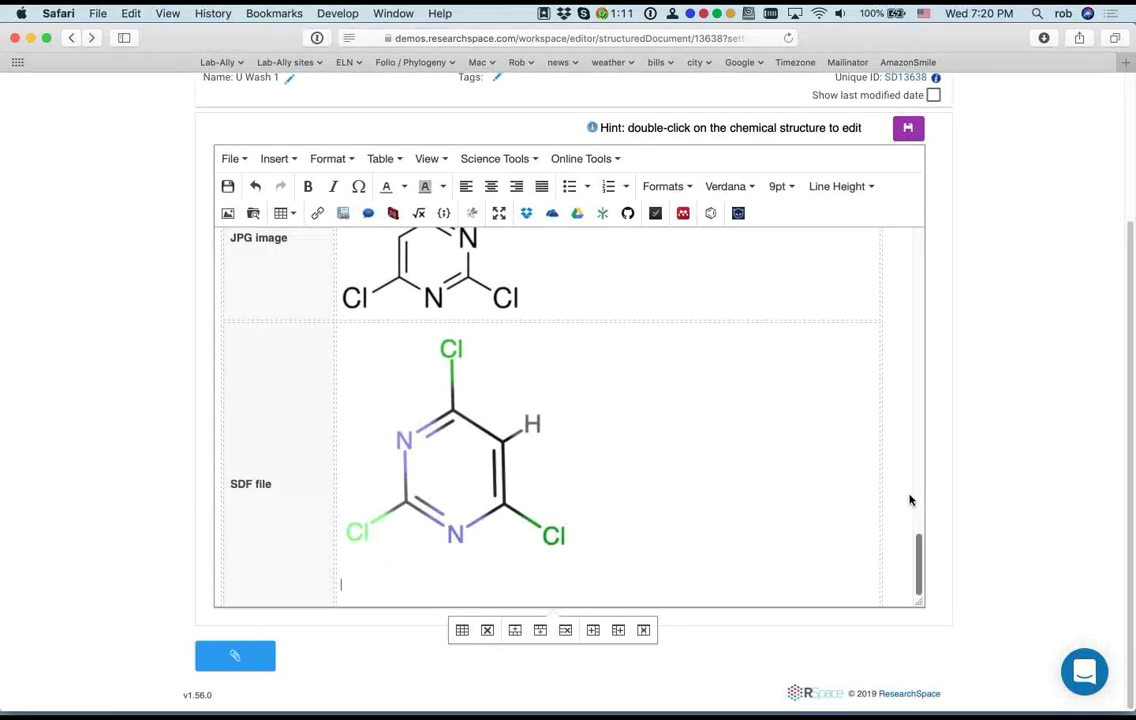
Step: Save the document with the rotated chemical structure and return it to view mode
scroll(906, 496, up, 8)
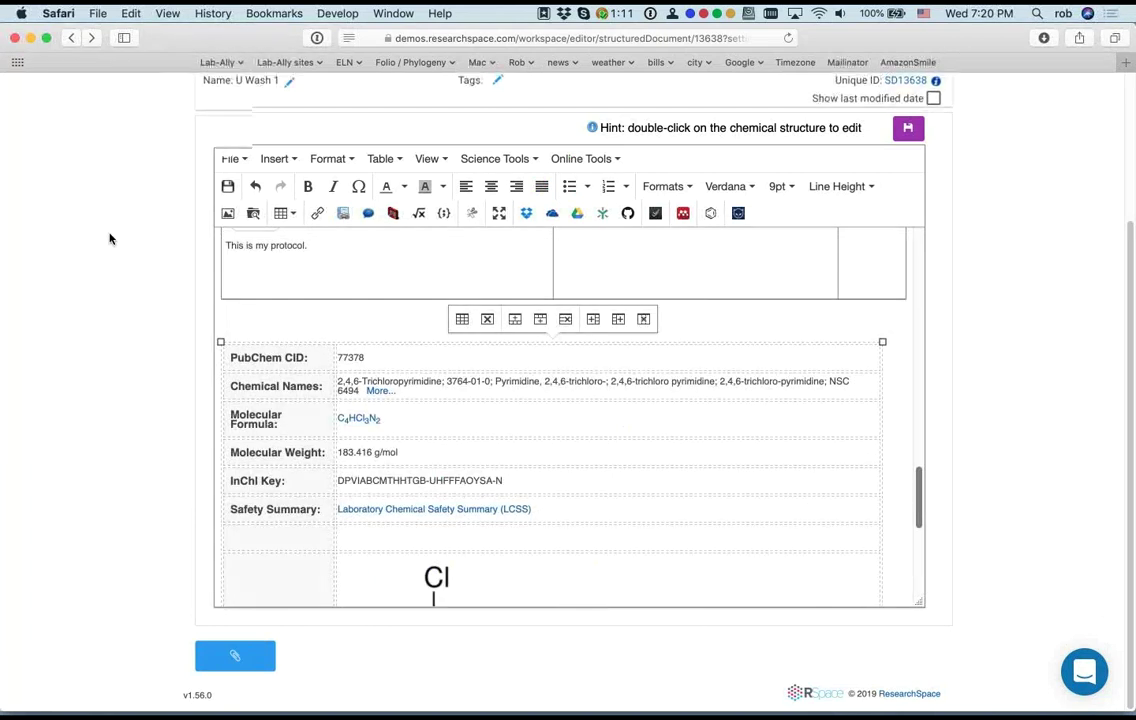
scroll(110, 238, up, 4)
click(300, 179)
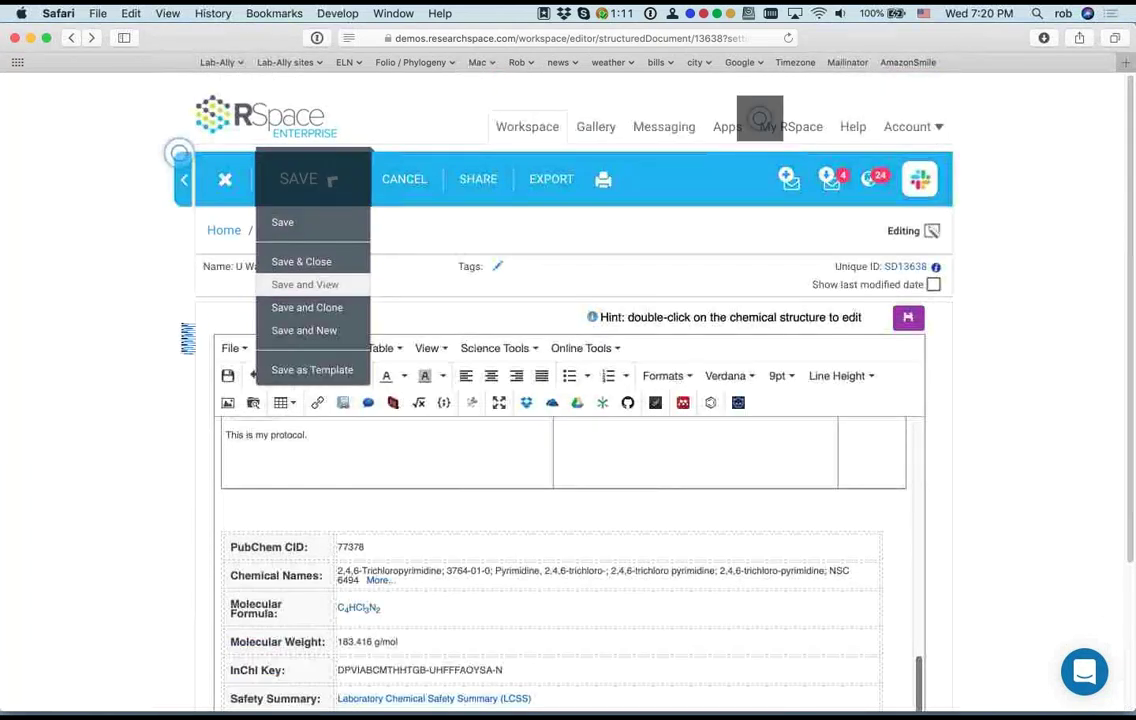
click(305, 284)
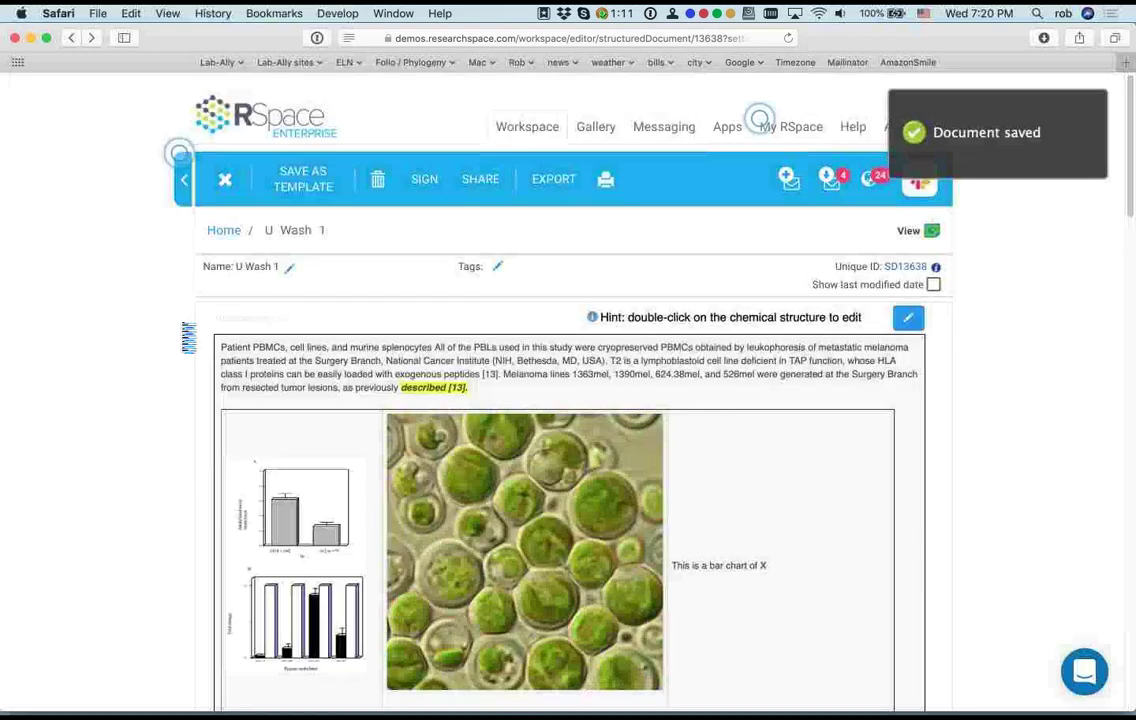
Step: Follow the molecular formula link in the chemical table to PubChem and return to the document
scroll(182, 330, down, 15)
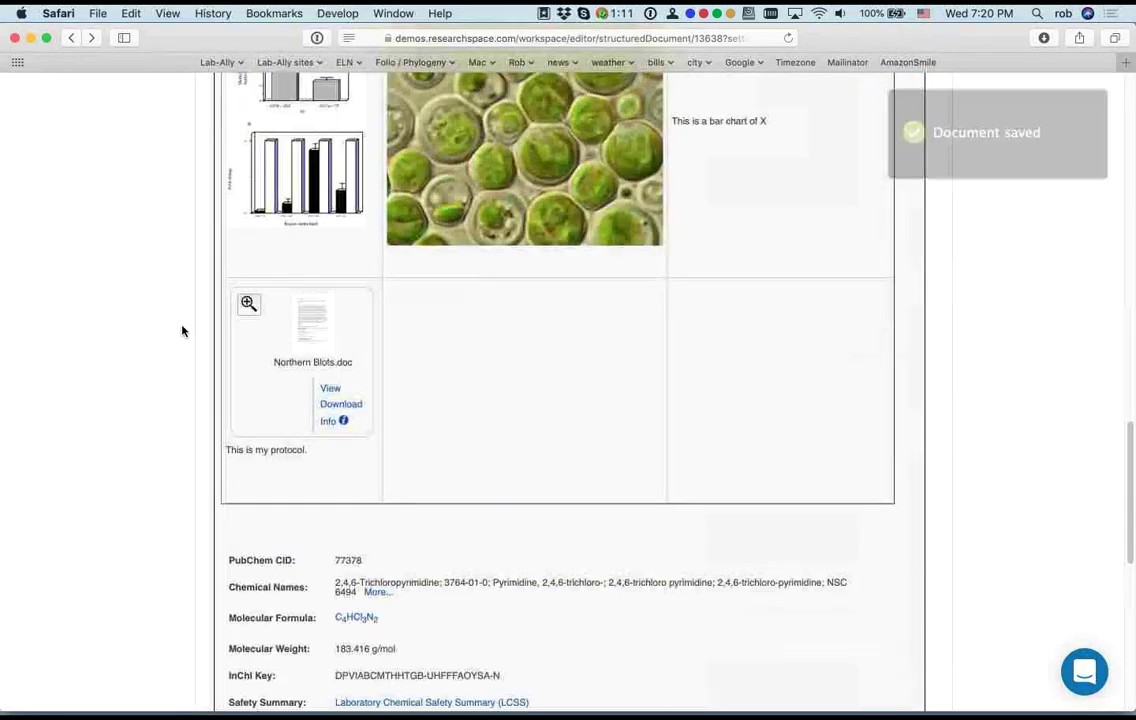
scroll(182, 330, down, 5)
click(362, 353)
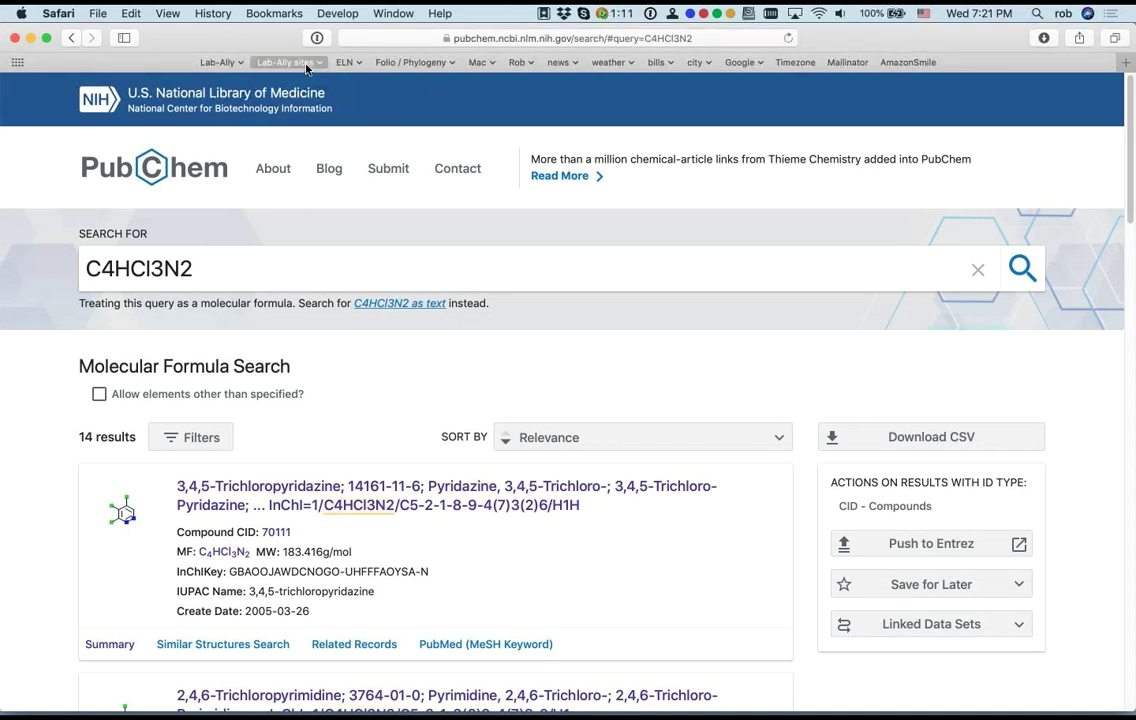
click(75, 39)
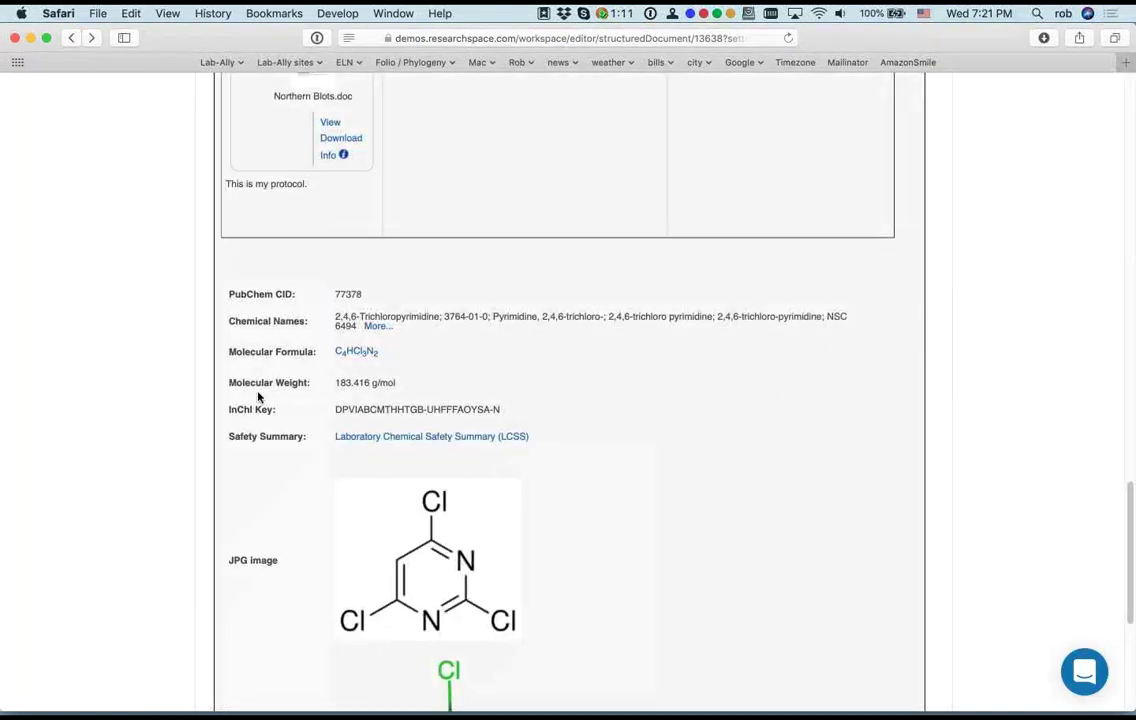
Step: Put the document's text field back into edit mode and add blank lines below the chemical table
scroll(943, 507, down, 5)
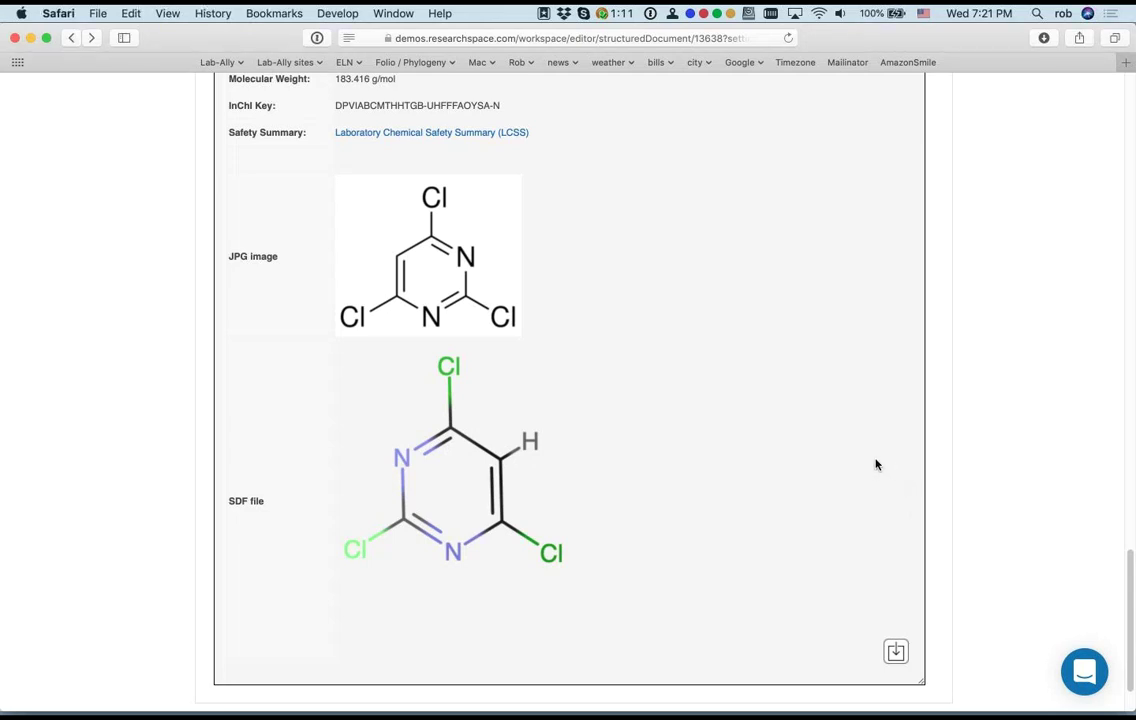
scroll(876, 465, up, 15)
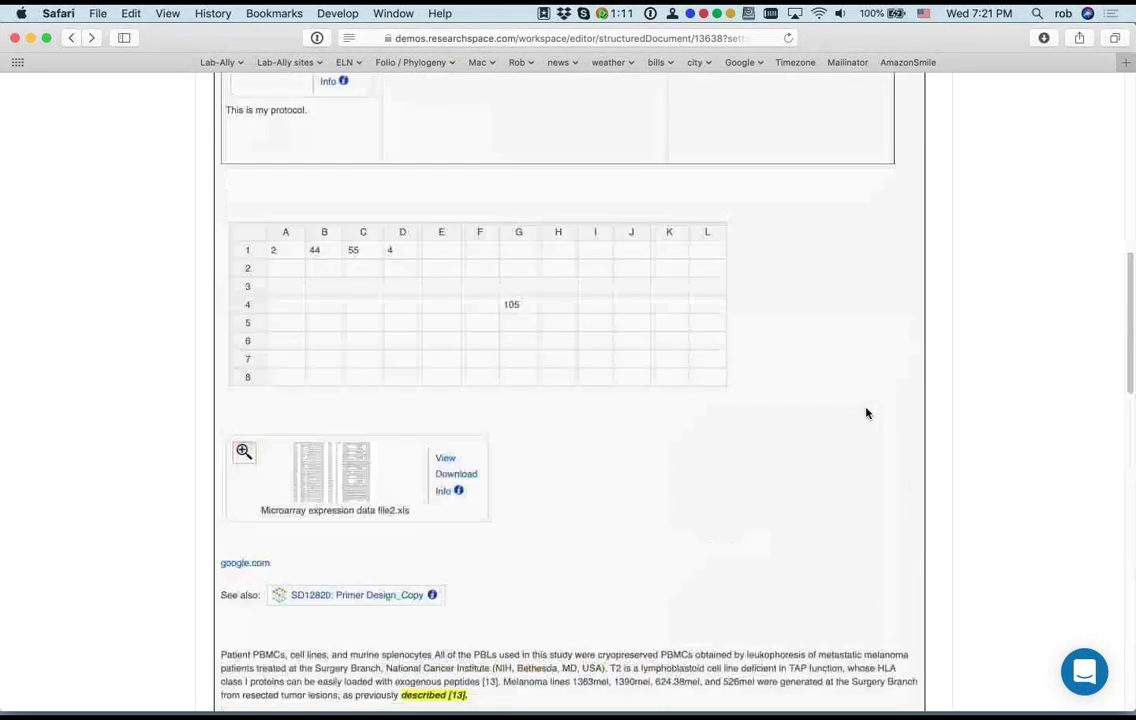
scroll(866, 413, up, 10)
click(866, 403)
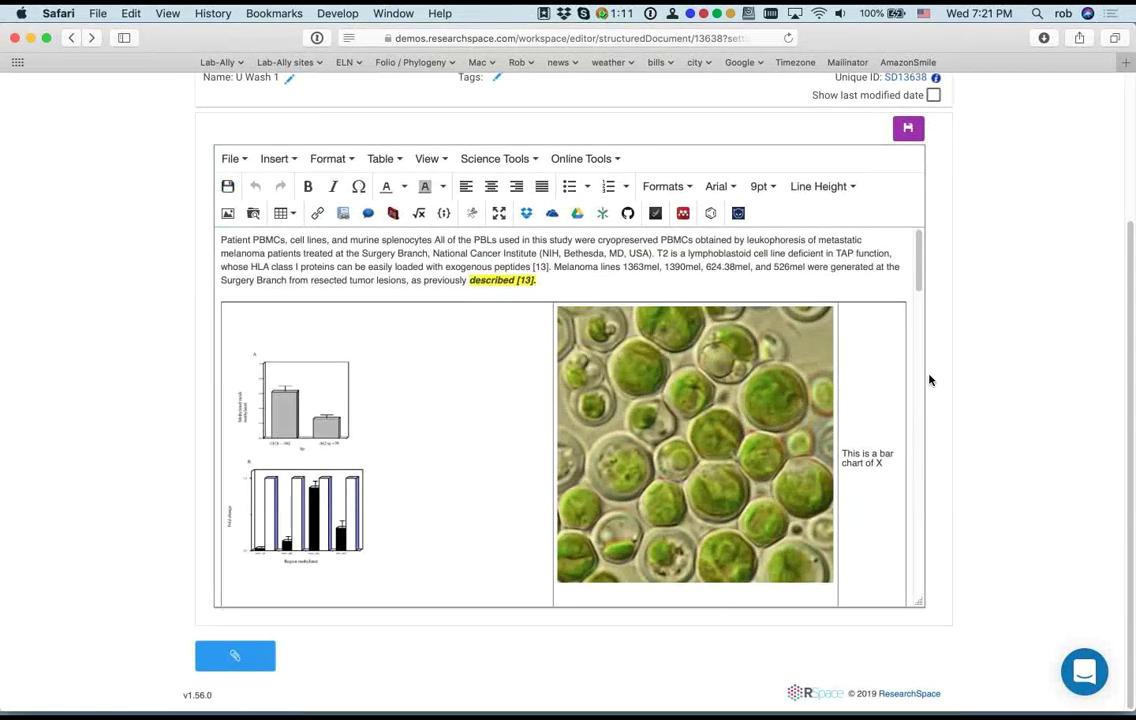
scroll(919, 349, down, 3)
scroll(919, 576, down, 10)
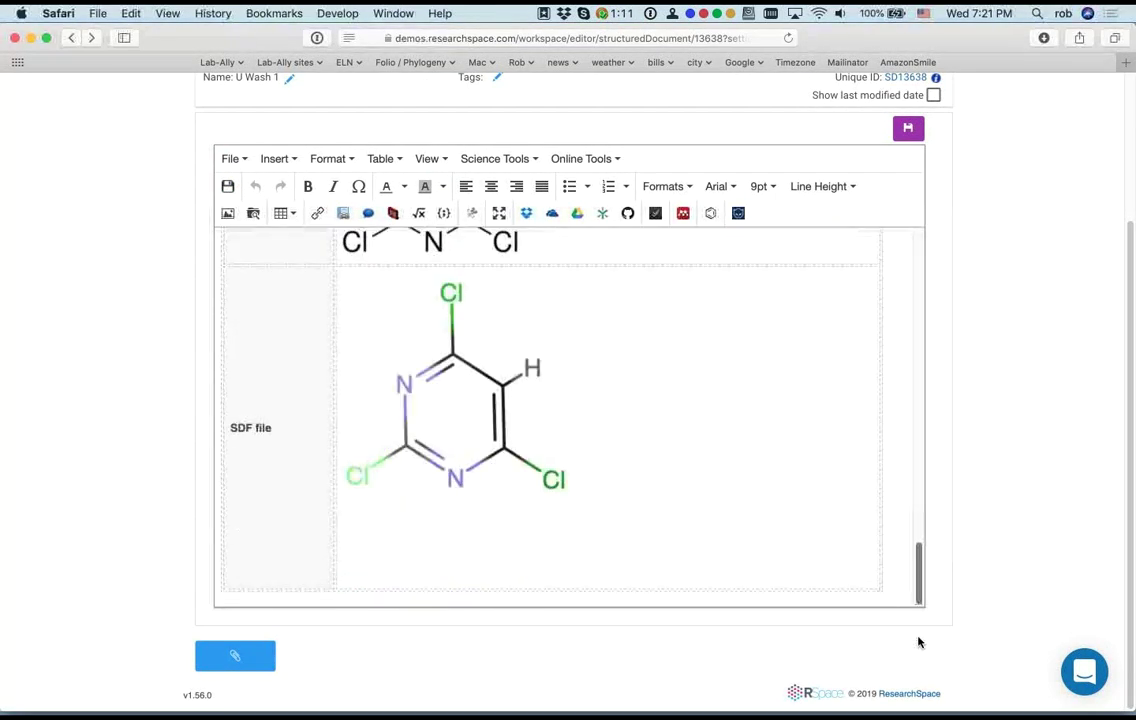
click(902, 571)
key(Return)
key(Return)
key(Return)
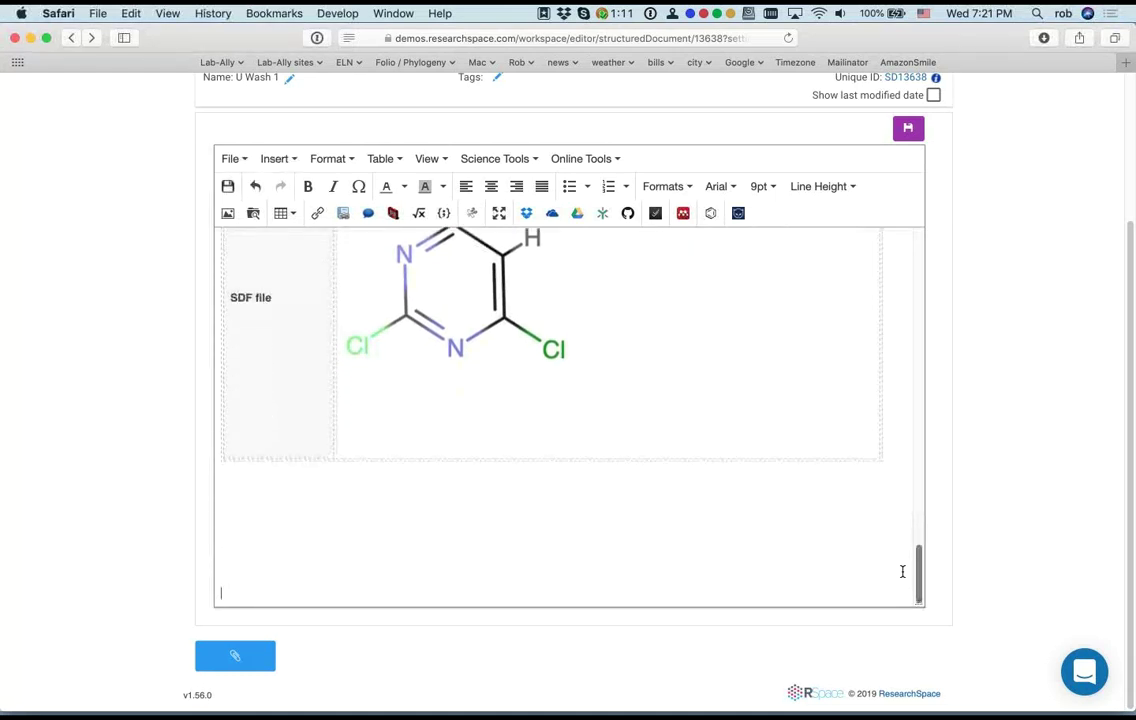
Step: Insert a comment reading "how does this look?" below the chemical table, and reopen it to view its details
click(345, 535)
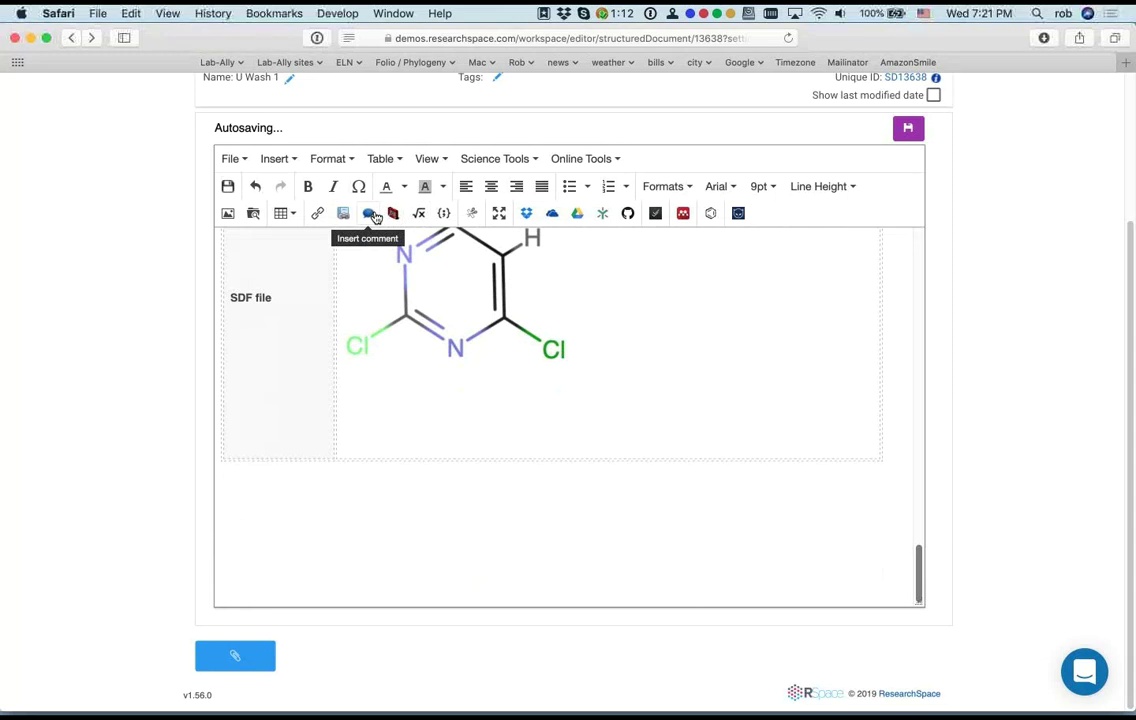
click(370, 213)
click(456, 243)
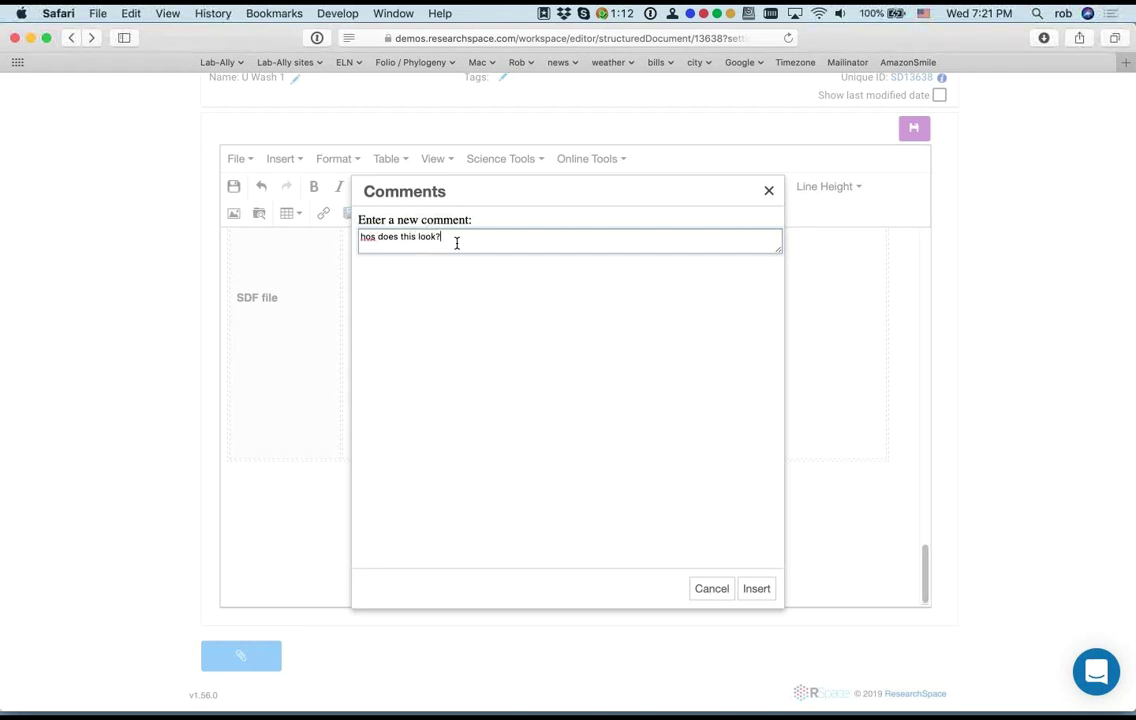
click(376, 237)
key(BackSpace)
text(w)
click(756, 589)
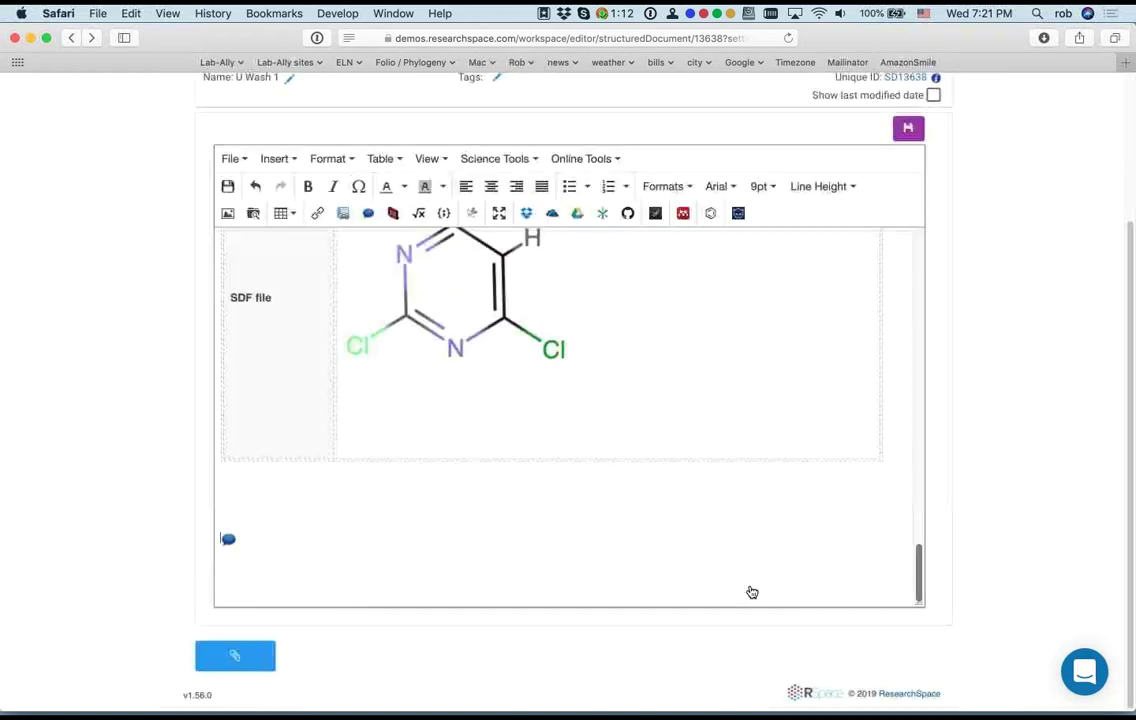
double_click(229, 543)
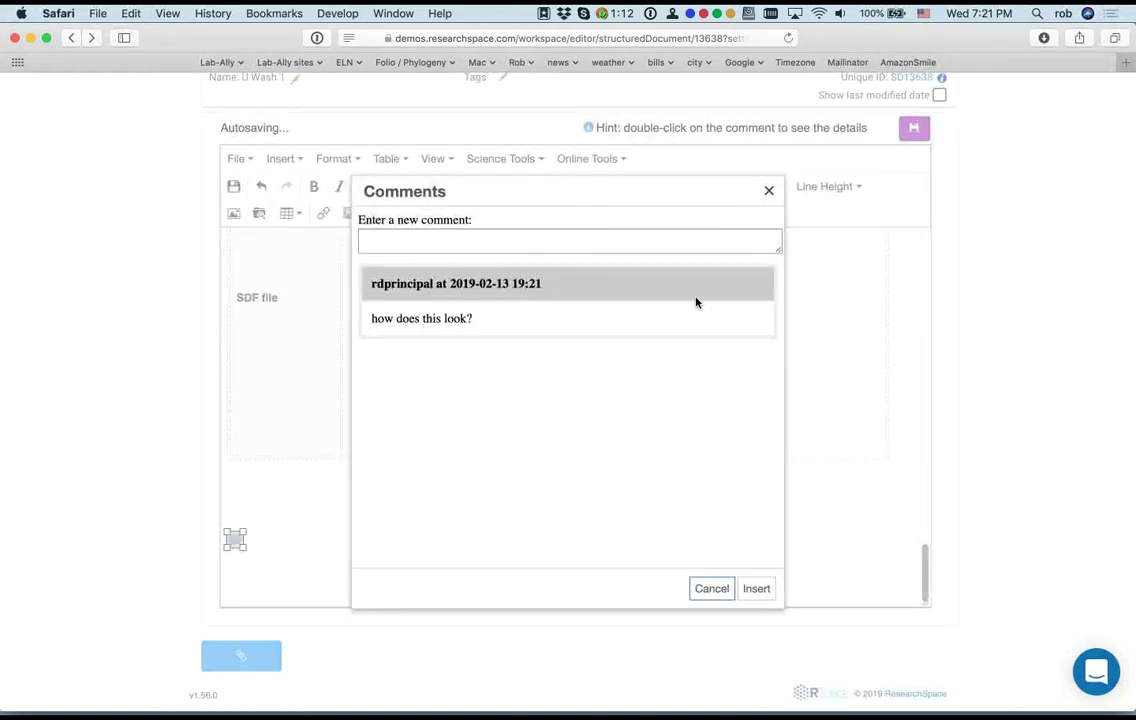
click(771, 194)
Step: Insert a LaTeX equation above the comment with the integral of e^{-x^2} and \underbrace{n(n-1)(n-2)\dots(n-m+1)}_{\mbox{total of $m$ factors}}
click(280, 500)
click(421, 214)
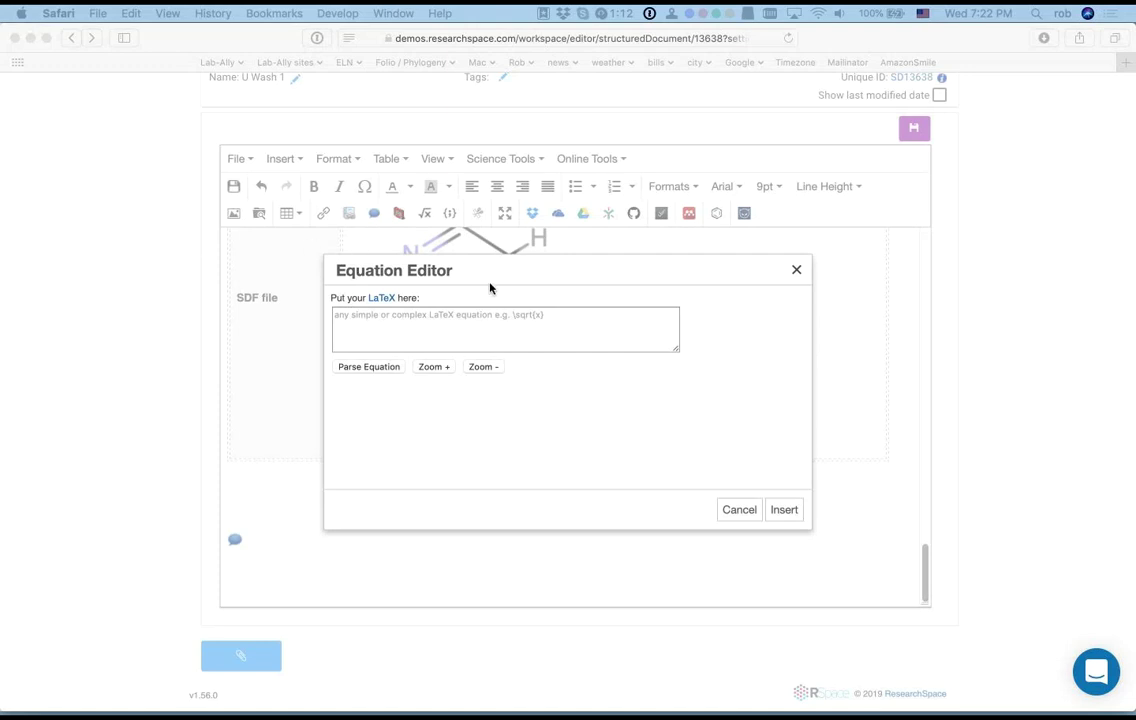
click(456, 328)
text(\underbrace{n(n-1)(n-2)\dots{n-m+1}}_ {\mbox{total of $m$ factors}})
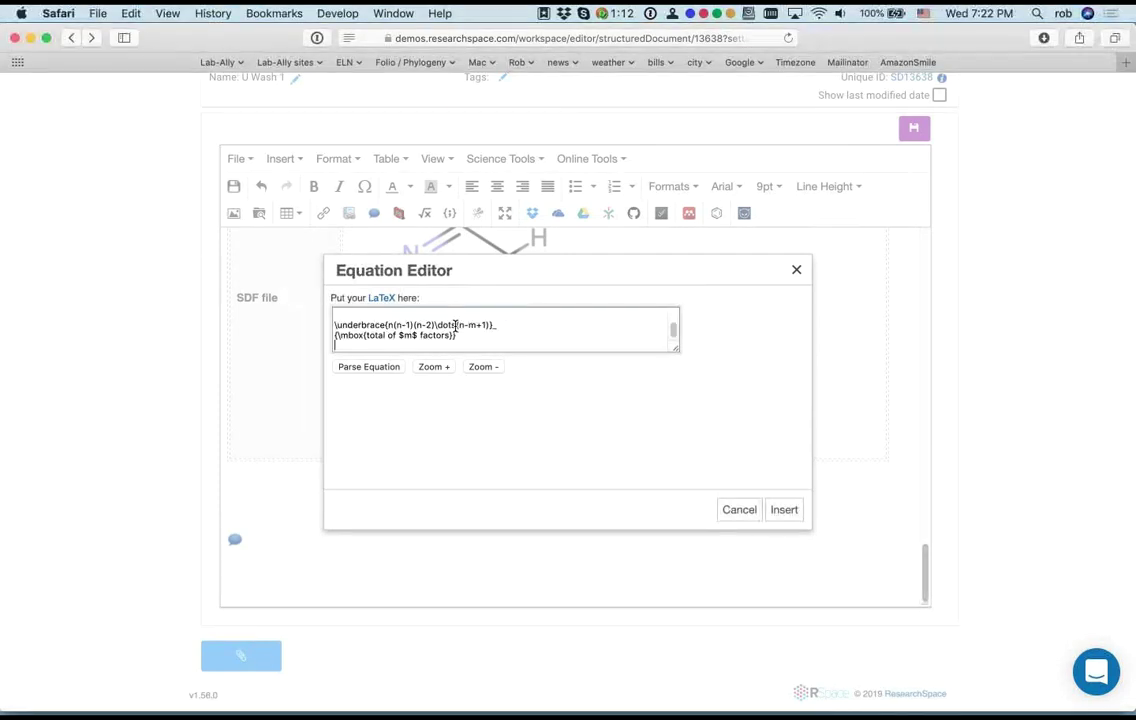
click(380, 367)
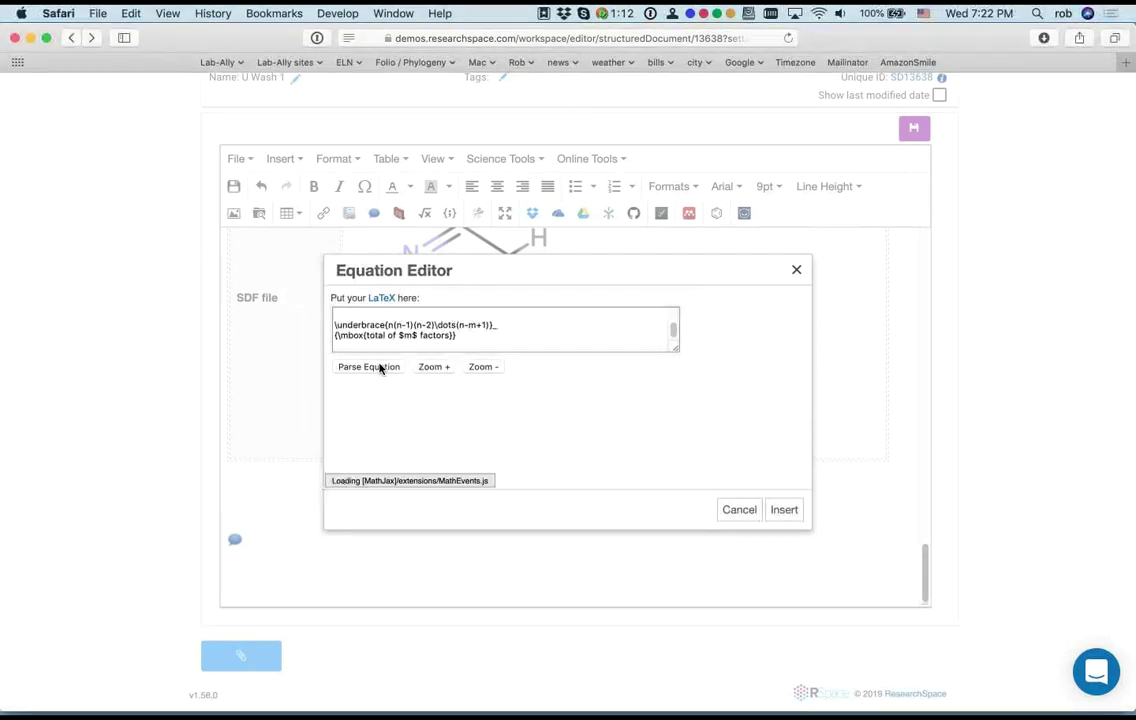
click(792, 510)
click(723, 493)
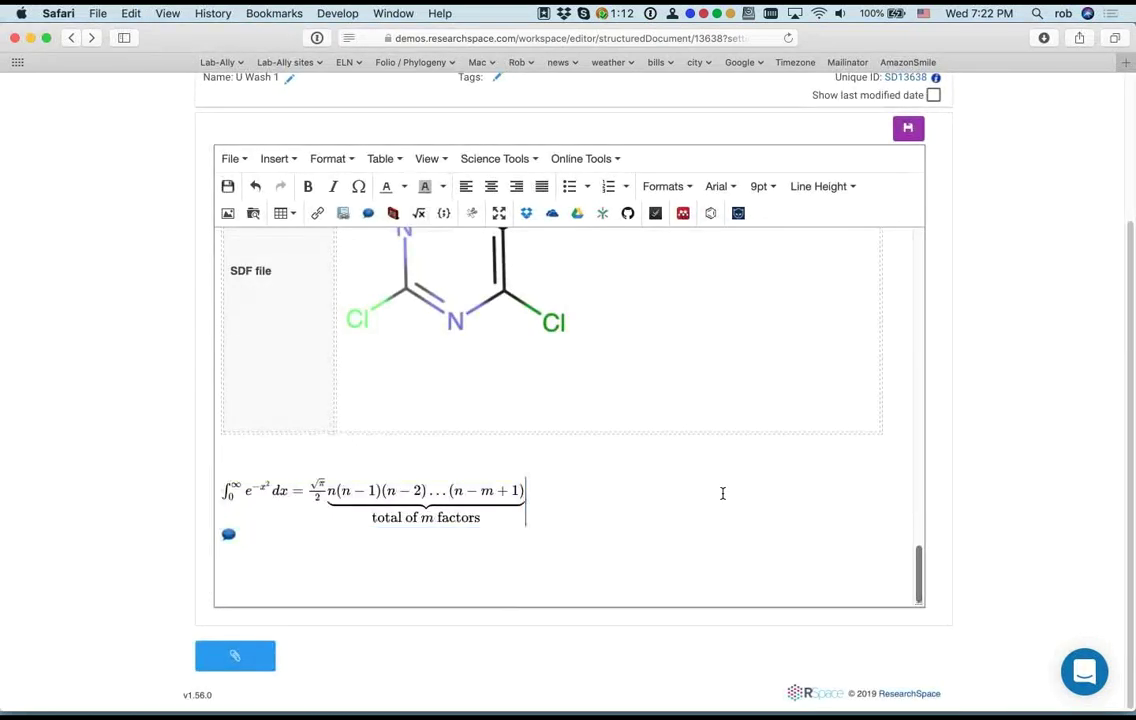
Step: Insert a LaTeX code sample below the equation containing the source of the e^{-x^2} integral and the \underbrace{n(n-1)(n-2)\dots(n-m+1)} expression
key(Return)
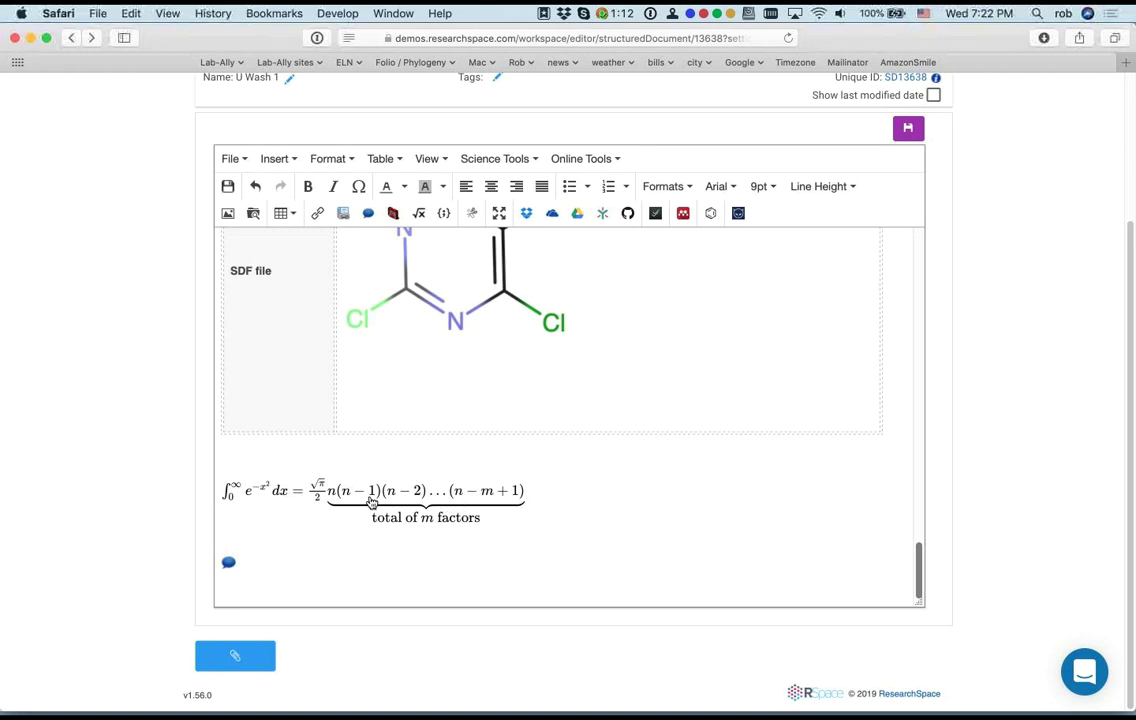
click(599, 492)
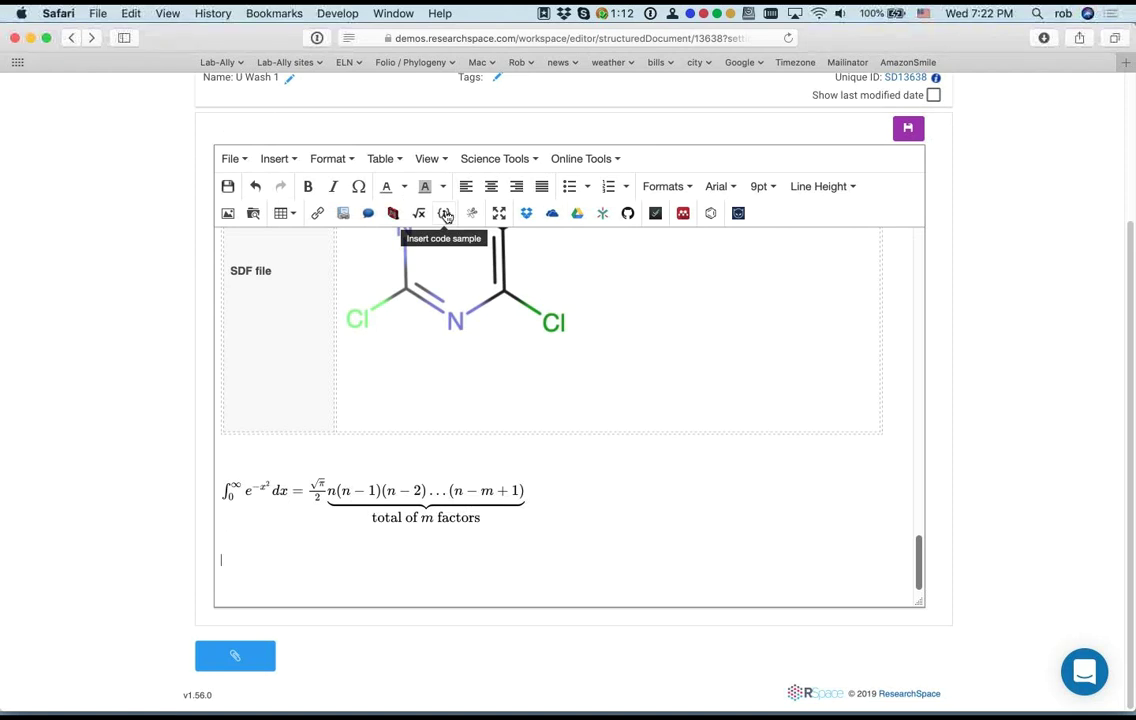
click(446, 215)
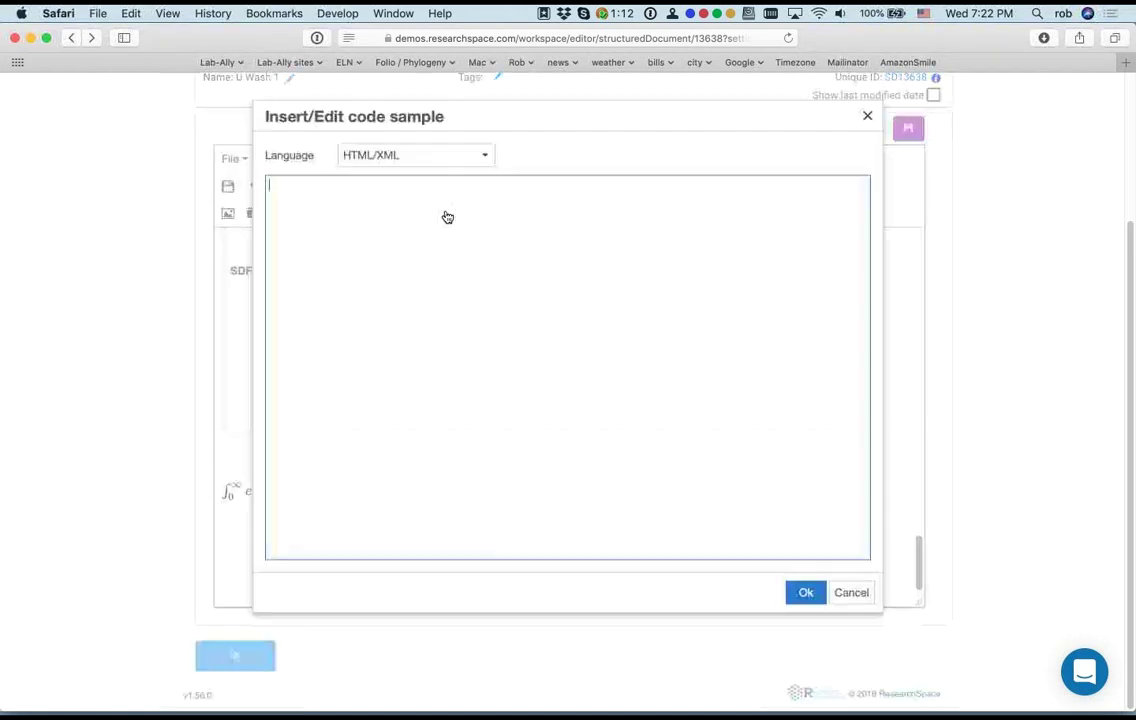
click(488, 160)
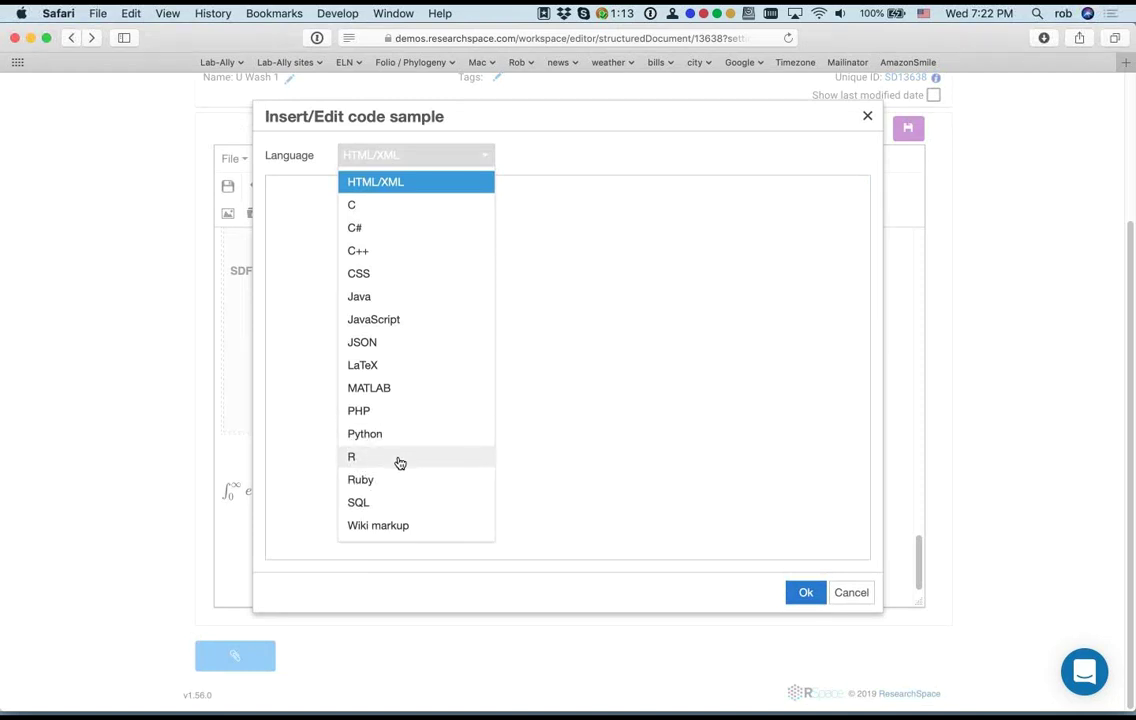
click(470, 312)
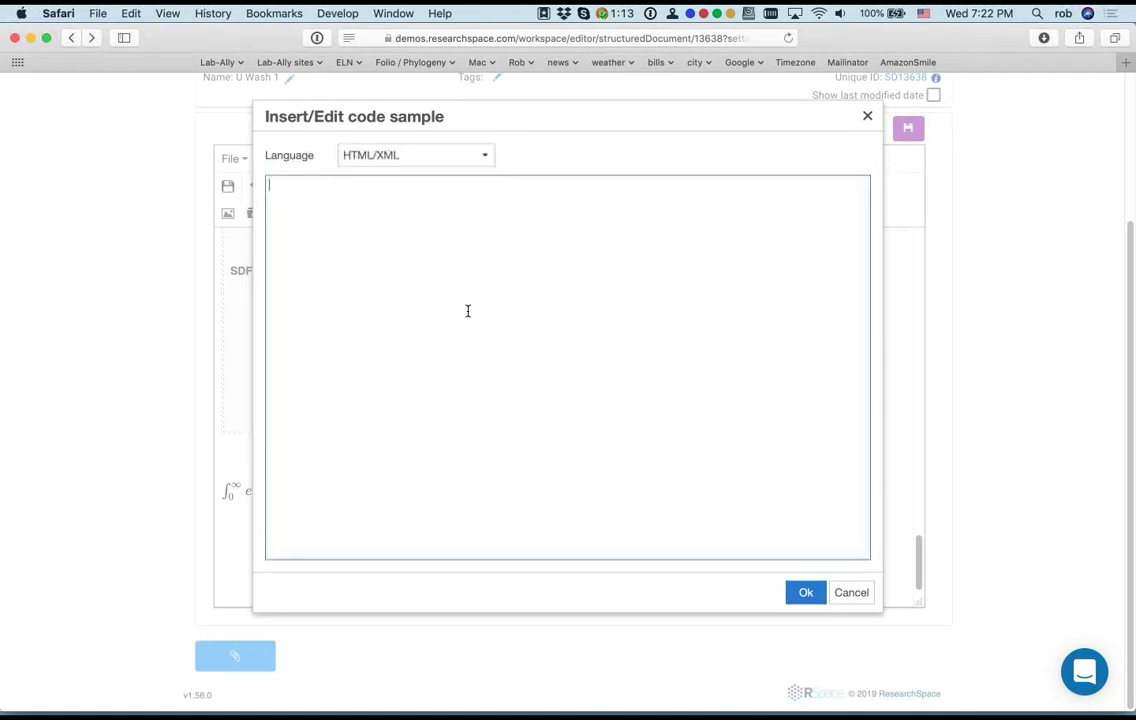
text(\int_0^\infty e^{-x^2} dx=\frac{\sqrt{\pi}}{2}    \underbrace{n(n-1)(n-2)\dots(n-m+1)}_ {\mbox{total of $m$ factors}})
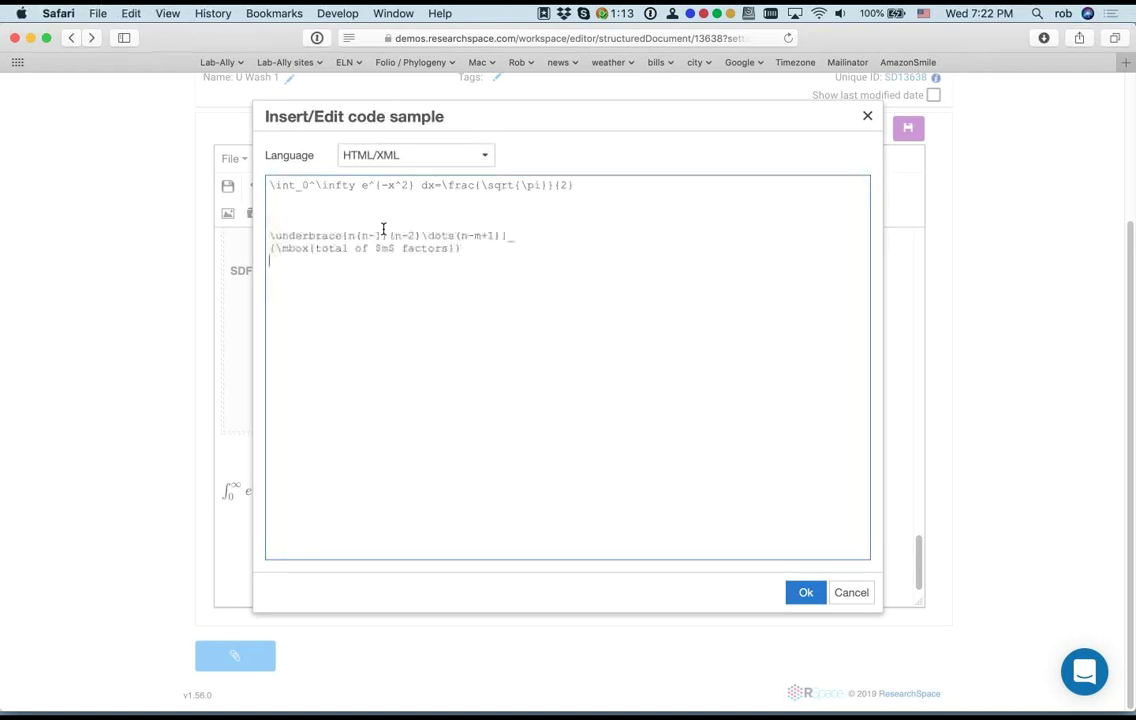
click(485, 158)
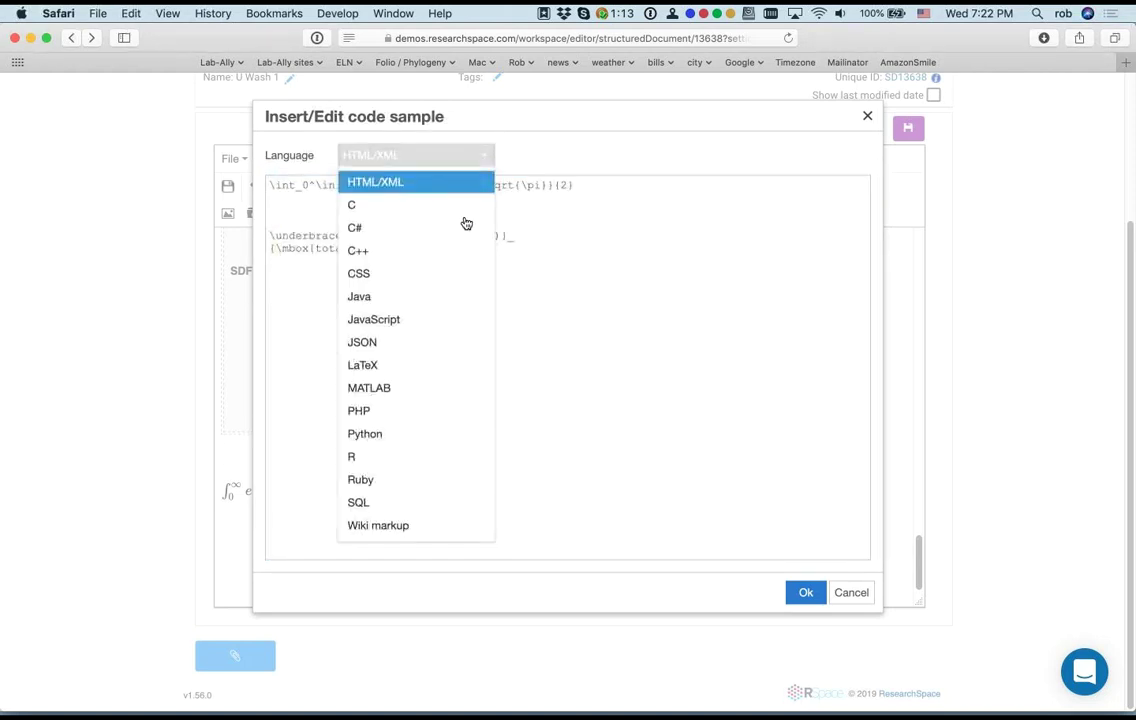
click(426, 366)
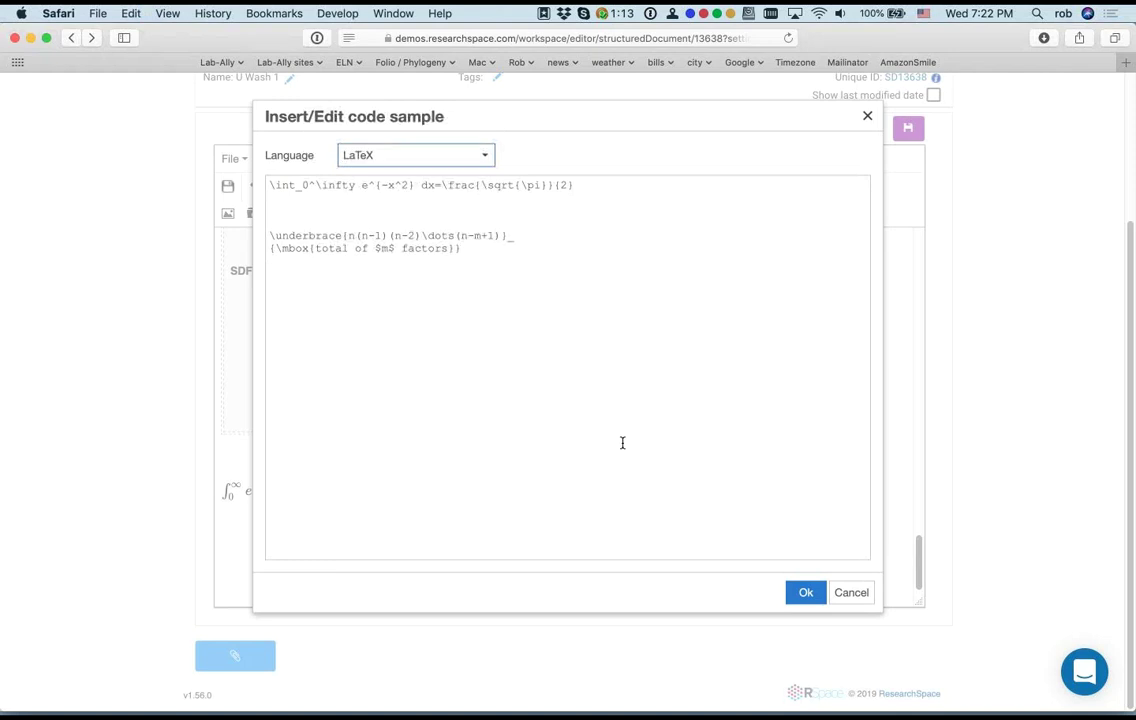
click(812, 596)
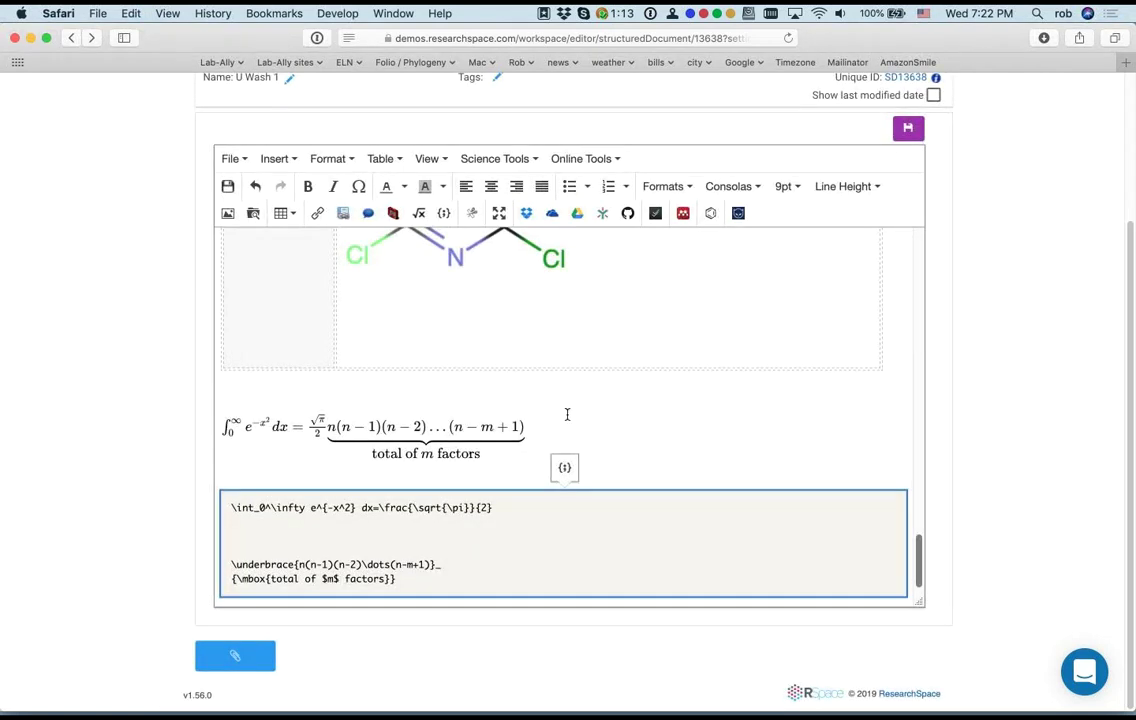
Step: Save and view the document, and check how the LaTeX code sample renders at its end
scroll(74, 322, up, 4)
mouse_move(312, 179)
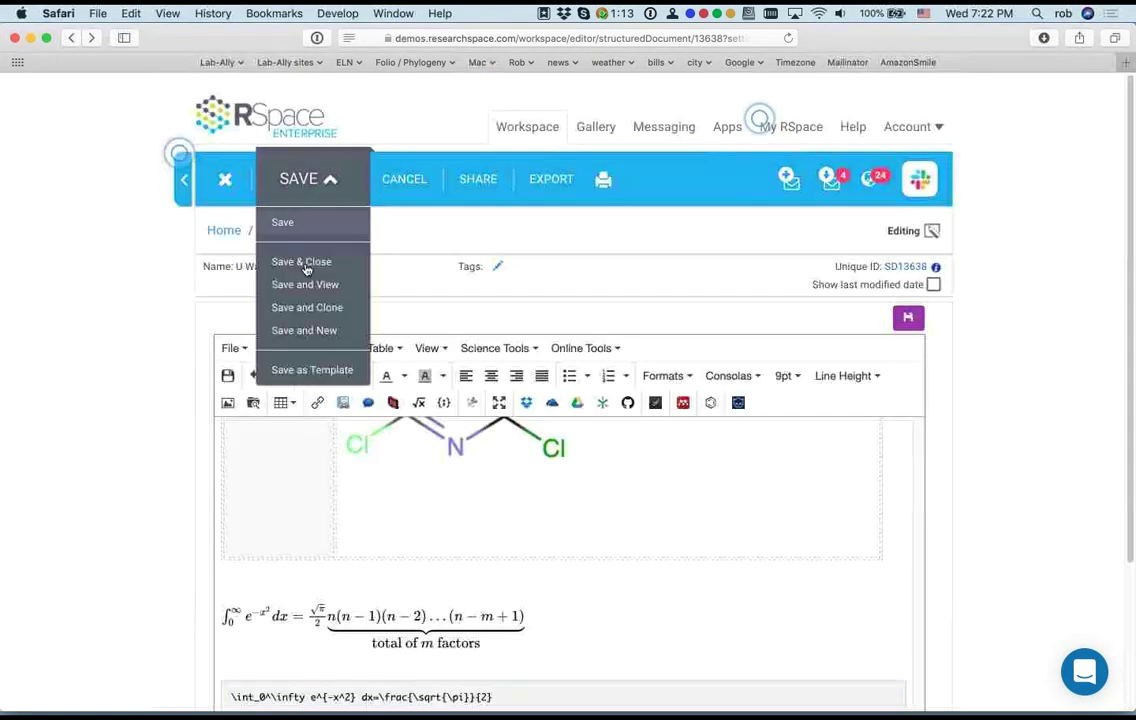
click(305, 285)
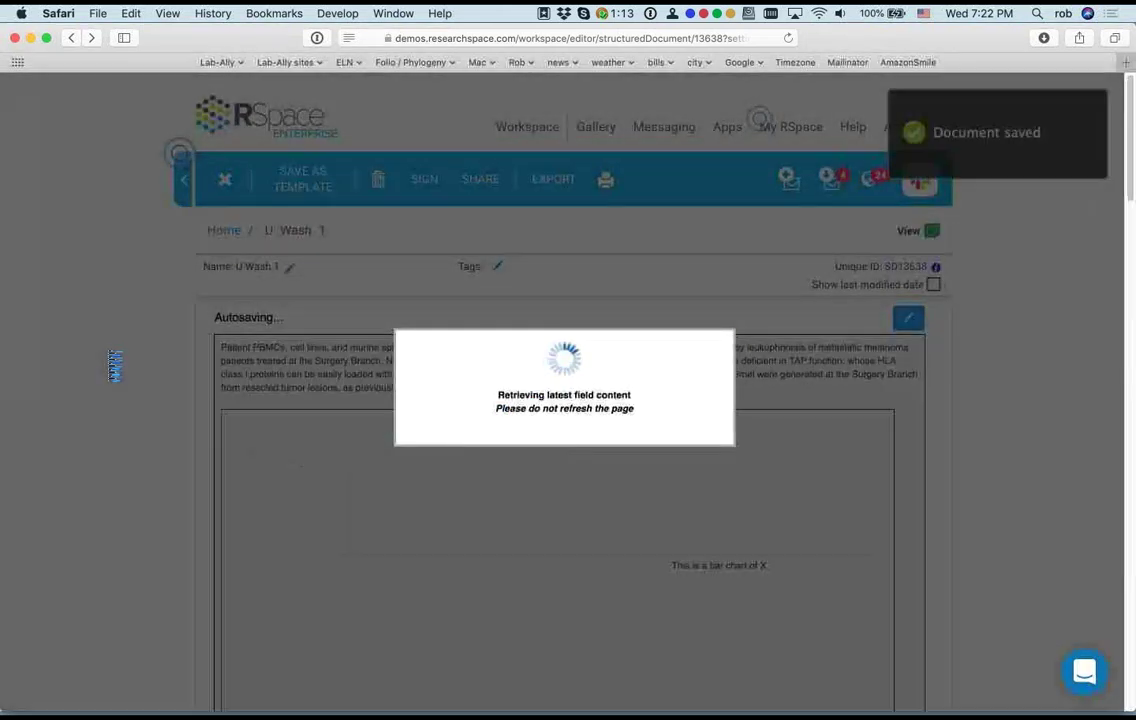
scroll(109, 360, down, 15)
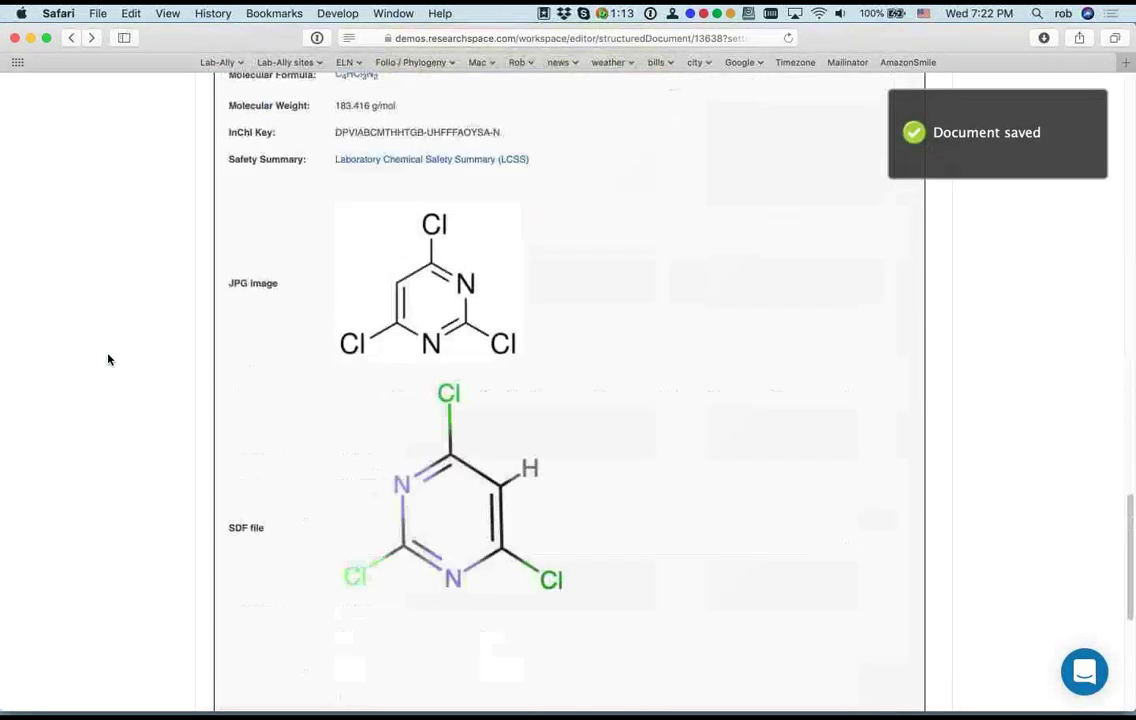
scroll(109, 360, down, 5)
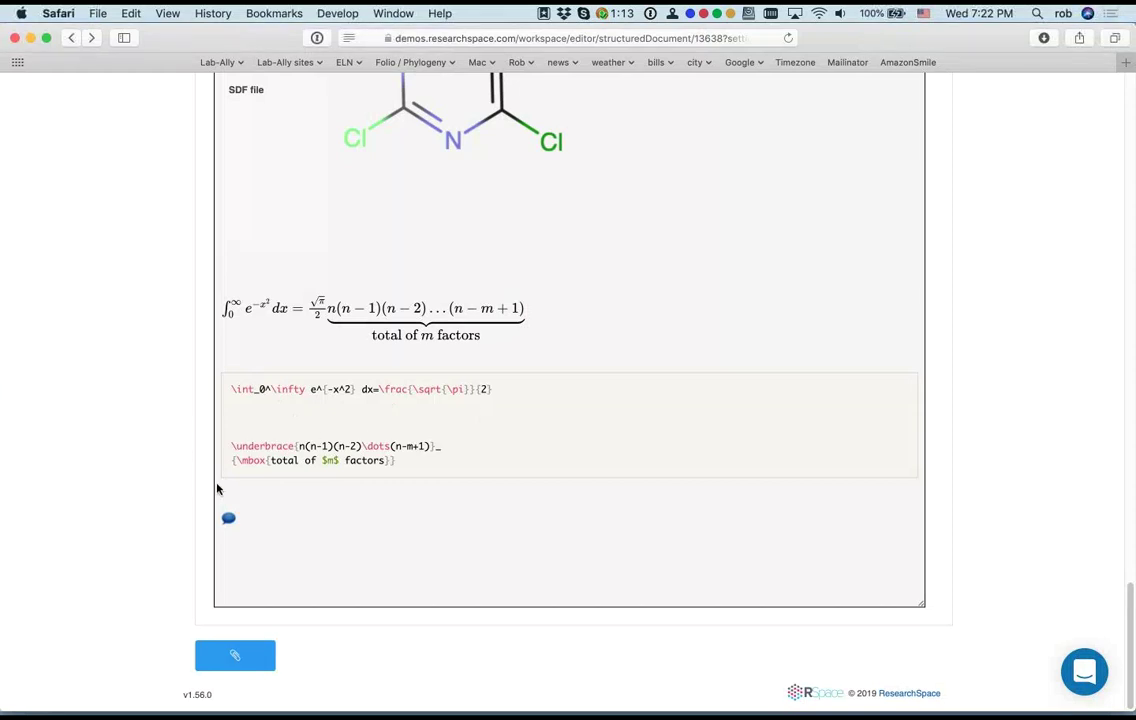
Step: Put the text field back into edit mode, and start a new sketch on an added blank line below the code sample
click(251, 497)
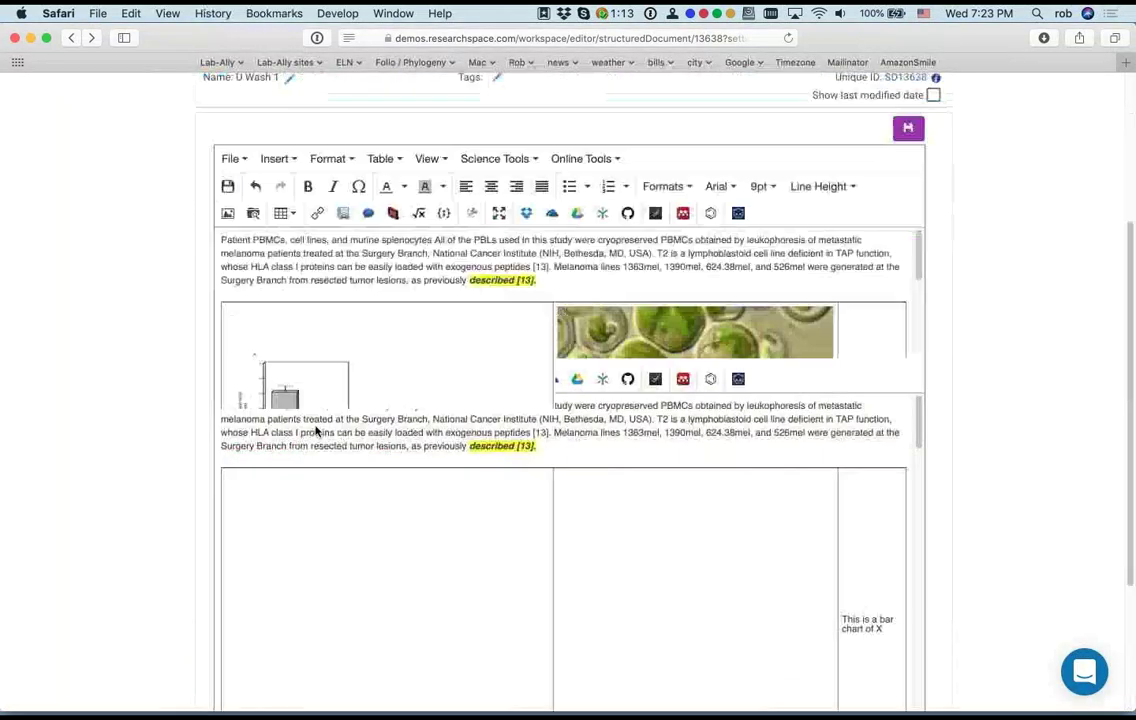
scroll(358, 364, down, 10)
scroll(358, 364, down, 5)
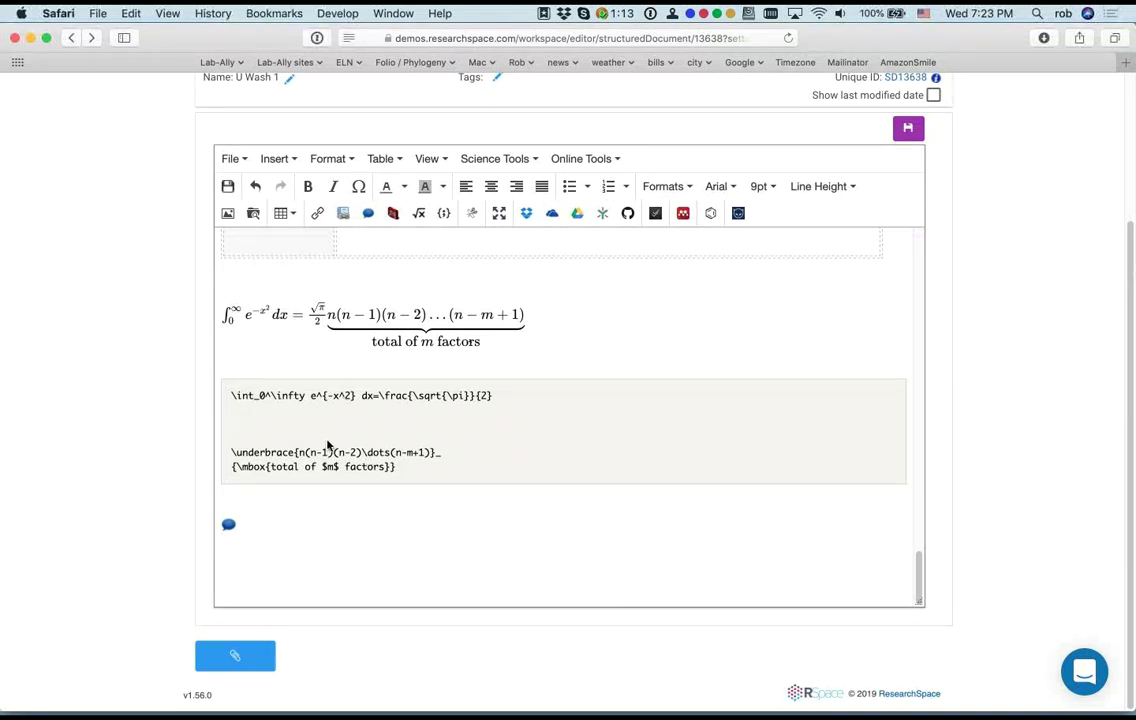
click(240, 498)
key(Return)
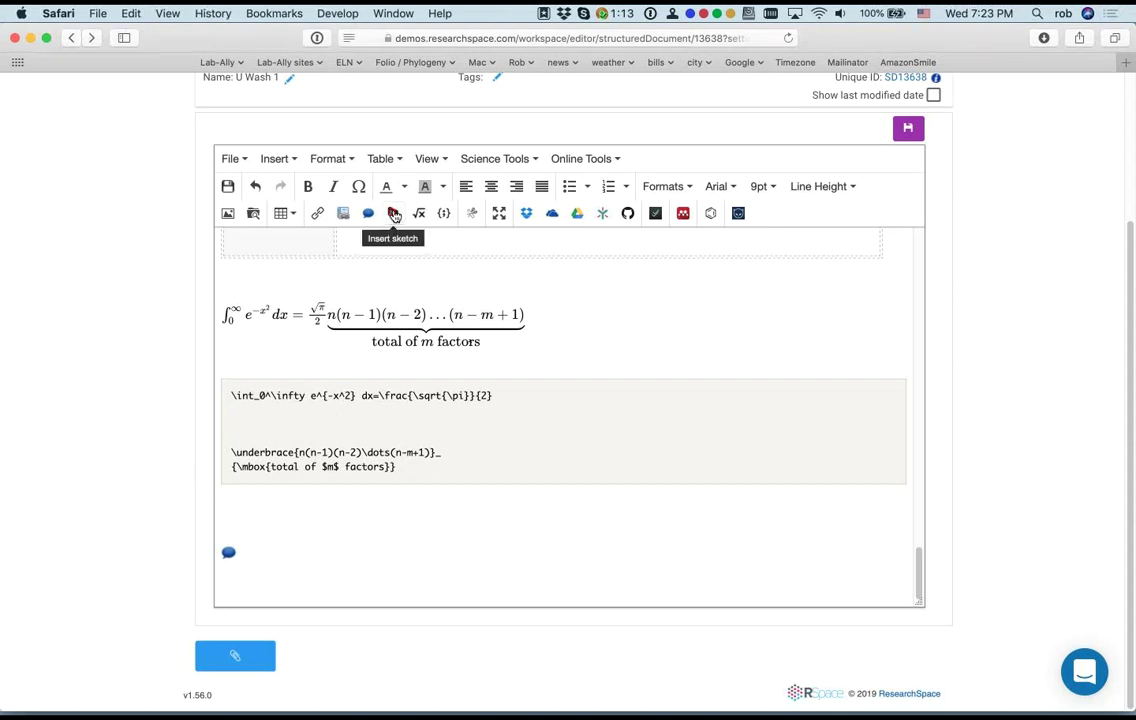
click(394, 215)
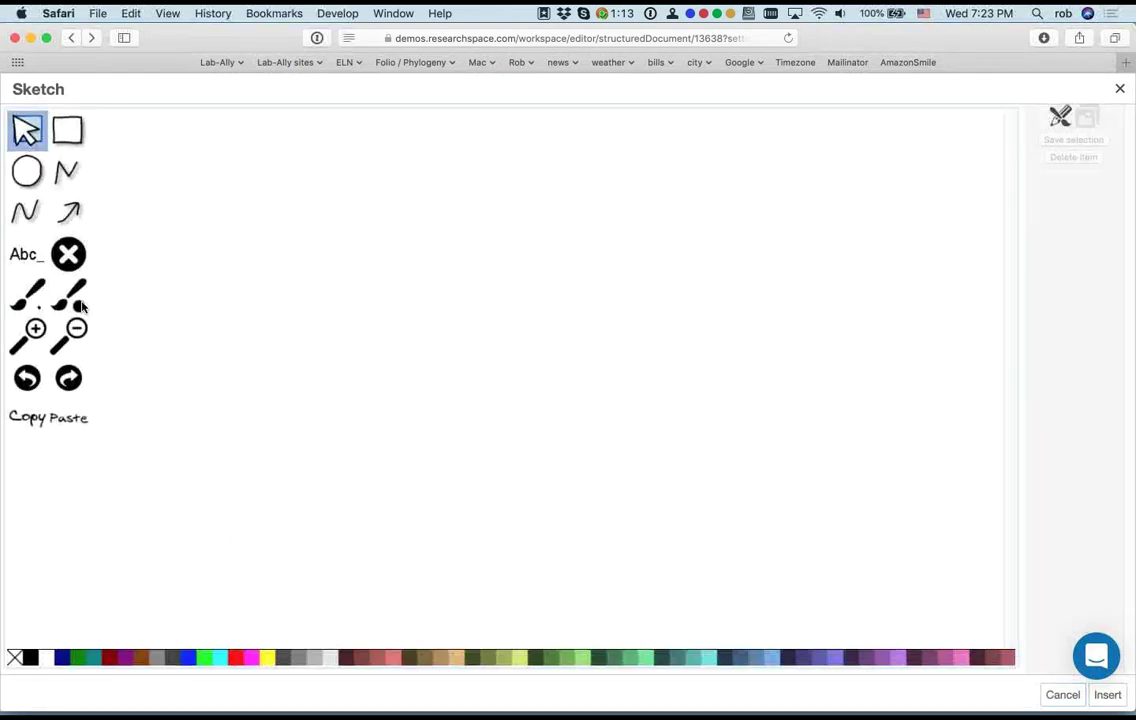
Step: Draw a freehand smiley face with the thin brush on the sketch canvas, and delete the whole drawing
click(27, 294)
mouse_move(315, 243)
mouse_down()
mouse_move(320, 411)
mouse_move(357, 233)
mouse_move(300, 235)
mouse_move(309, 297)
mouse_up()
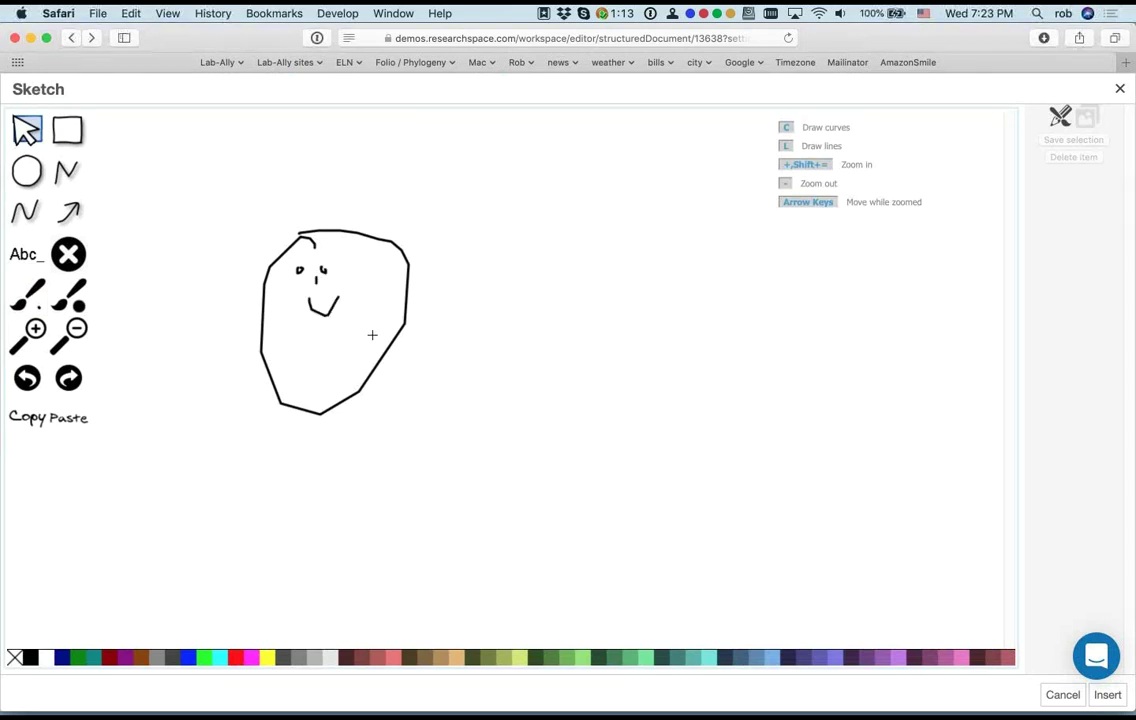
click(27, 130)
drag(212, 191, 513, 486)
key(BackSpace)
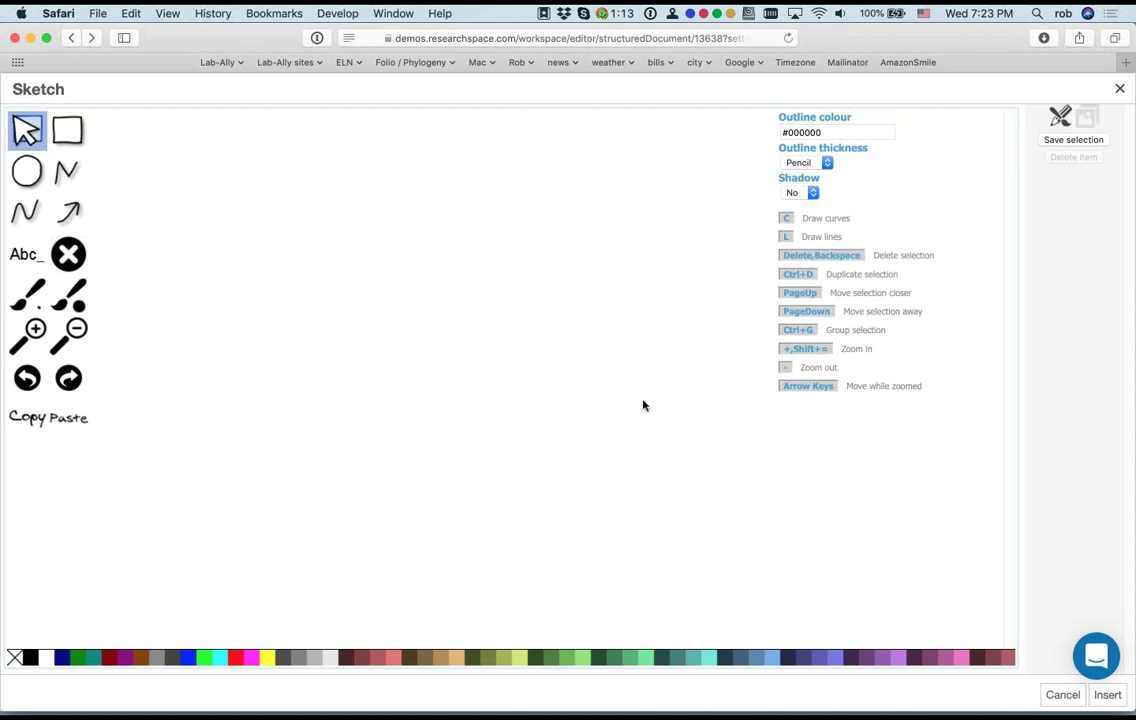
Step: Place the pMMOrf-p23-CmR-rev plasmid map from the stored images onto the sketch canvas
click(1090, 119)
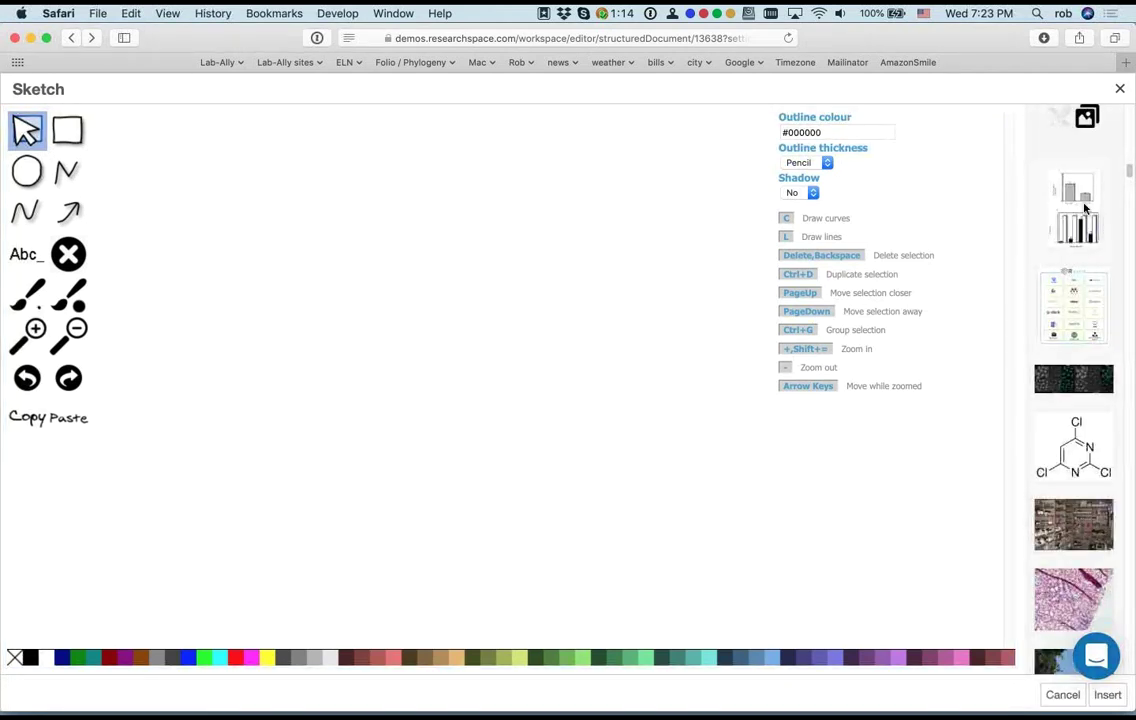
scroll(1084, 212, down, 3)
scroll(1082, 221, down, 5)
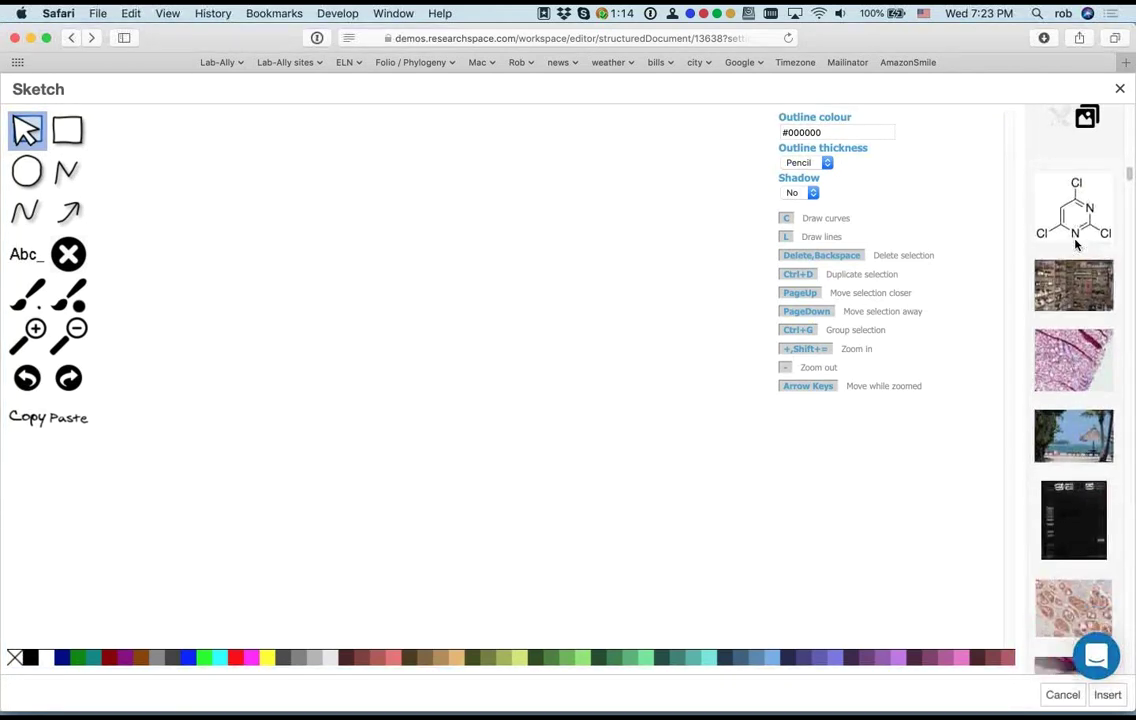
scroll(1077, 250, down, 3)
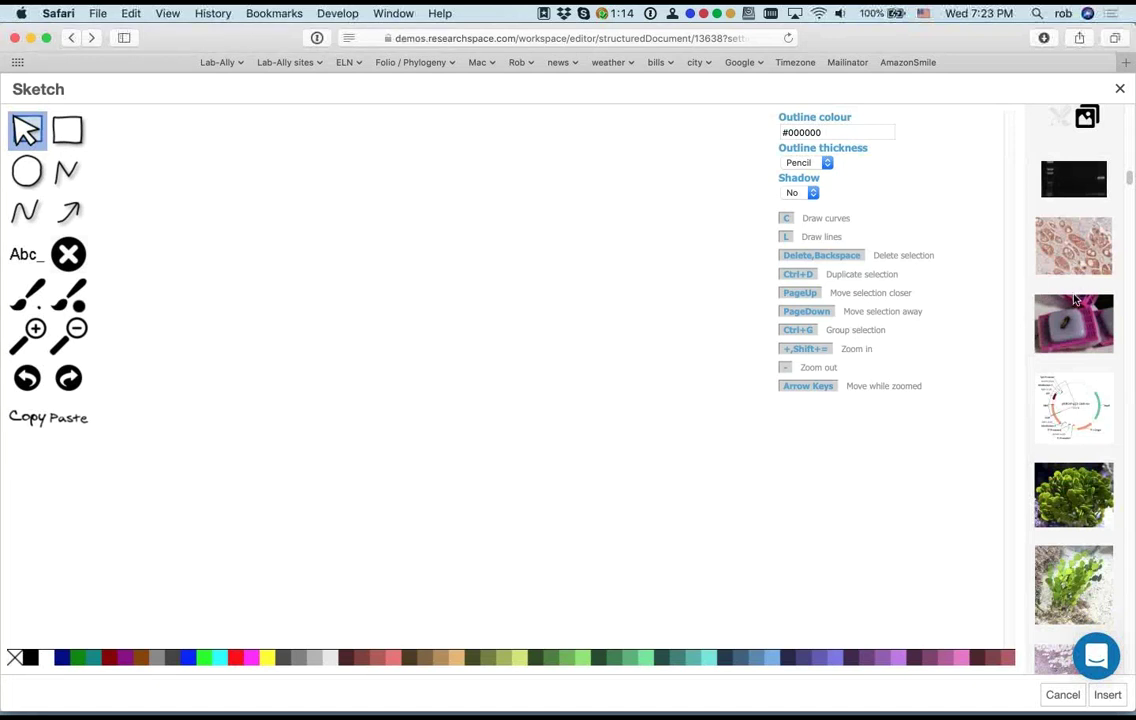
click(1077, 384)
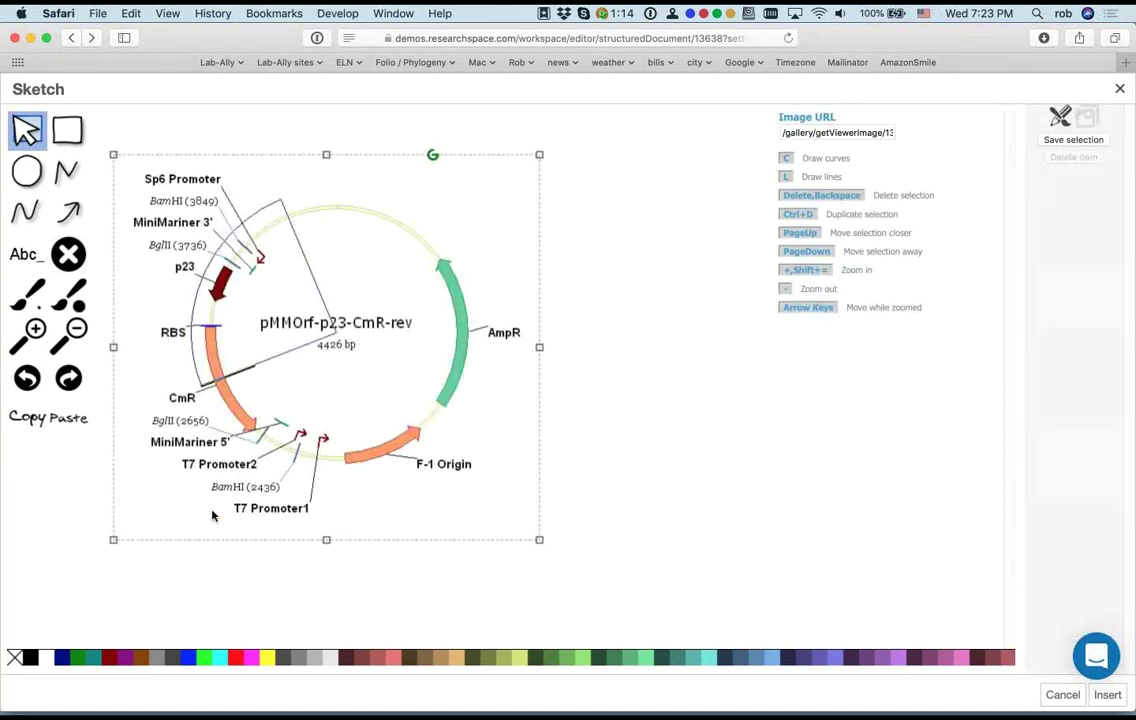
Step: Add the caption "Plasmid" centred beneath the plasmid map, and insert the finished sketch into the document
click(18, 252)
click(210, 565)
text(Plasmid)
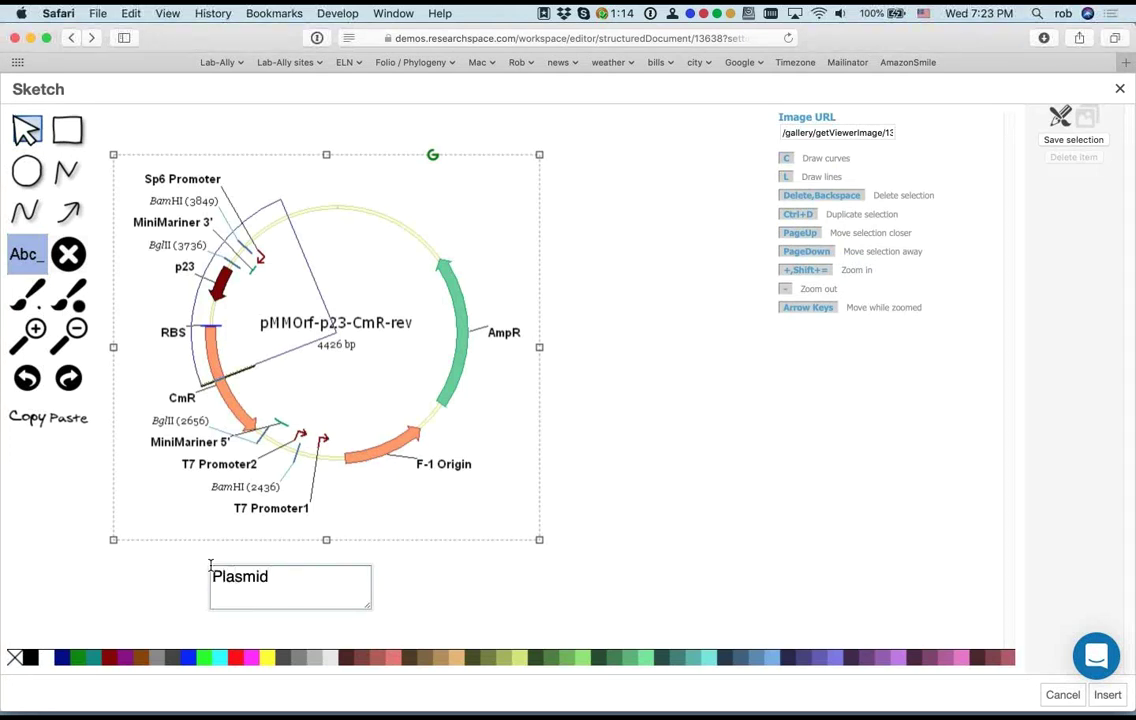
key(Return)
drag(255, 590, 358, 549)
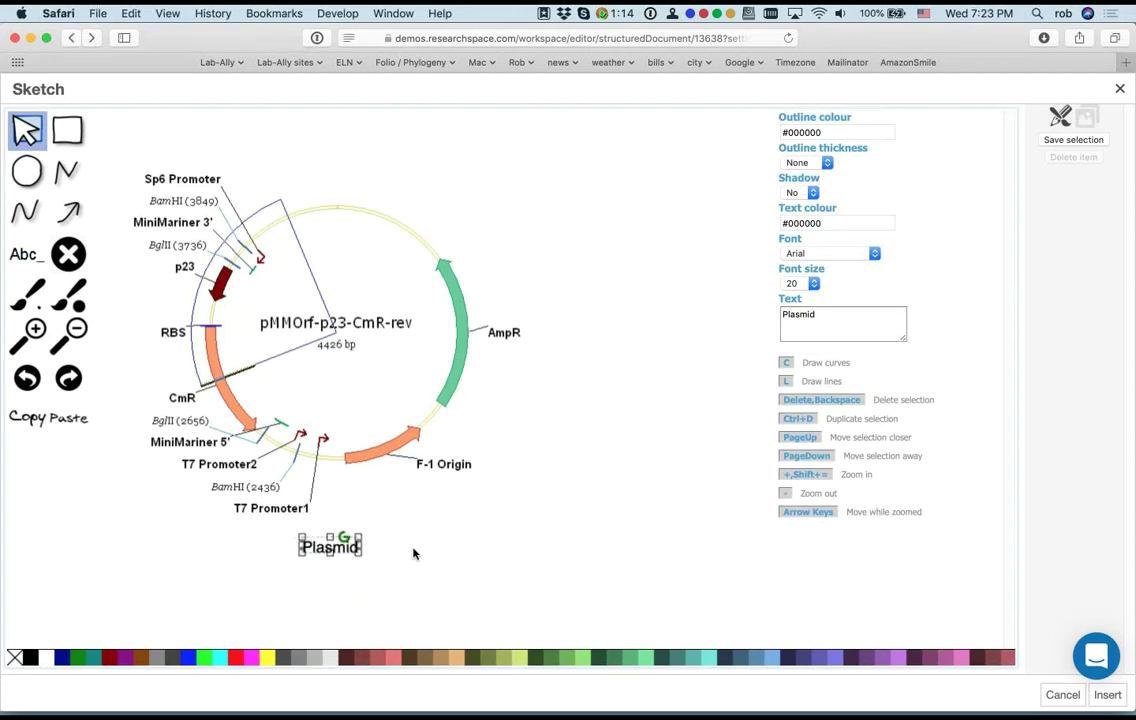
click(414, 553)
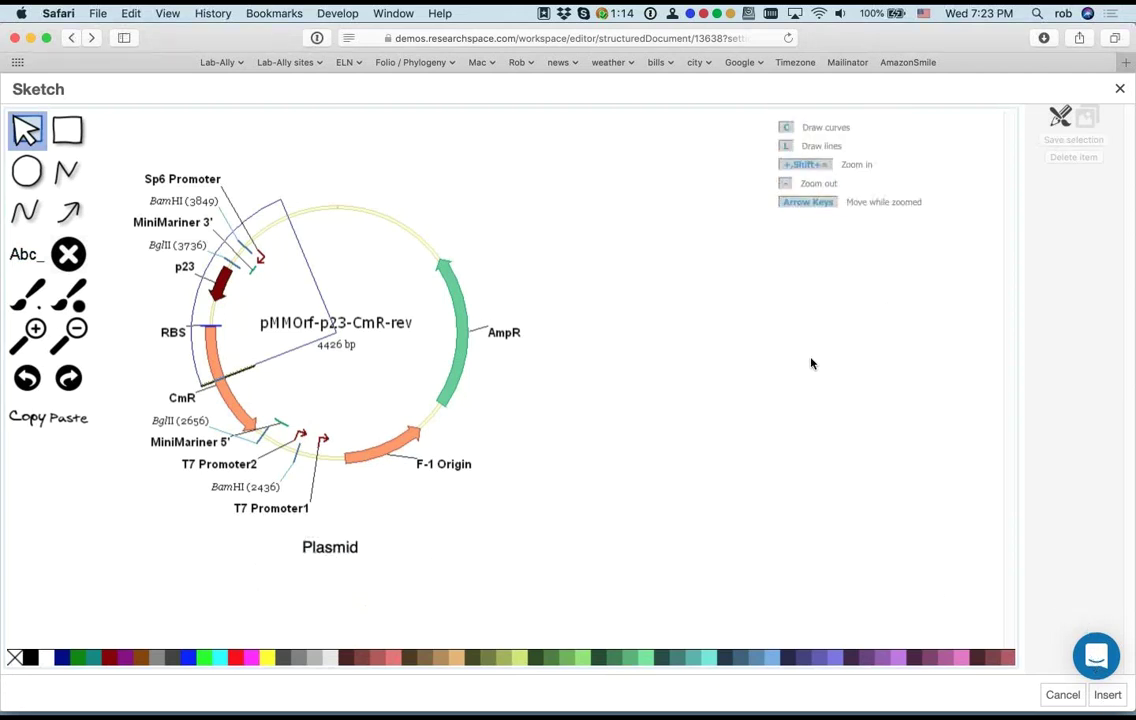
key(Return)
click(609, 398)
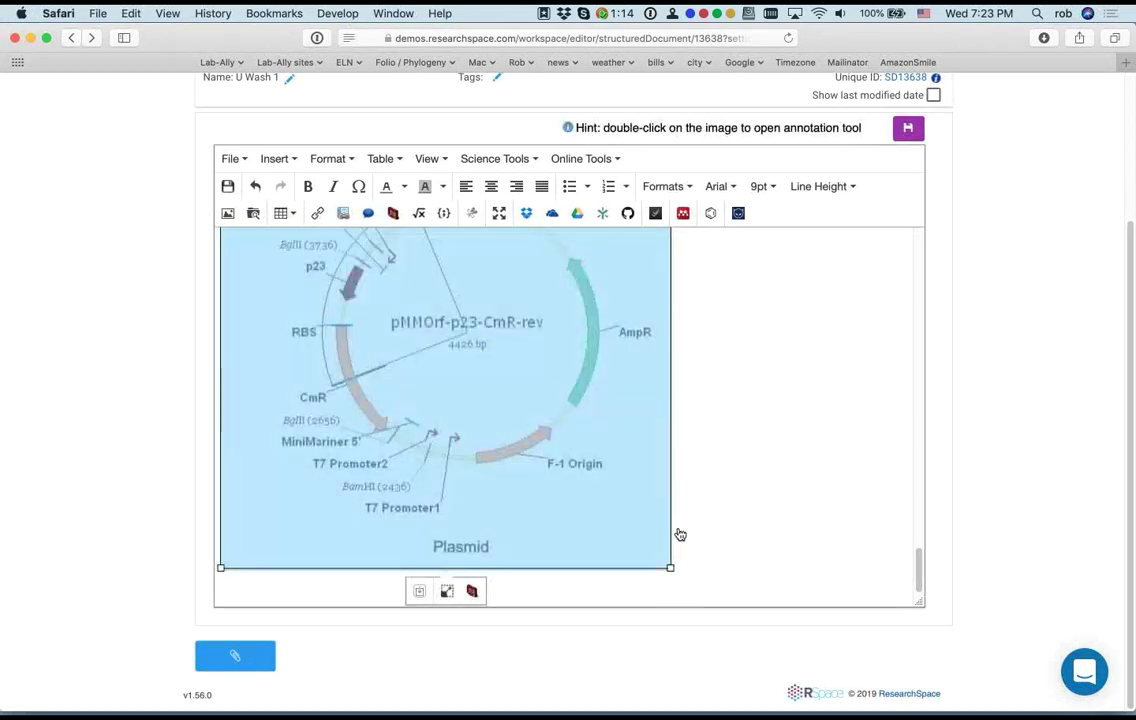
Step: Try centre and right alignment on the inserted plasmid sketch, and set it back to left alignment
click(492, 187)
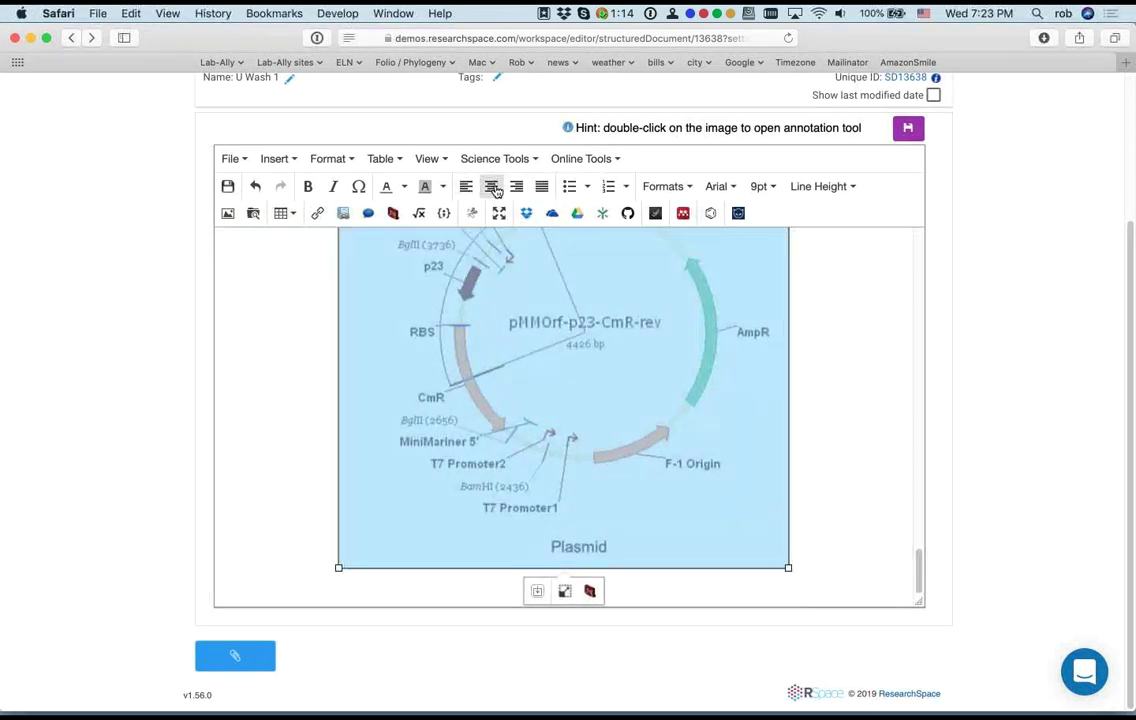
click(516, 186)
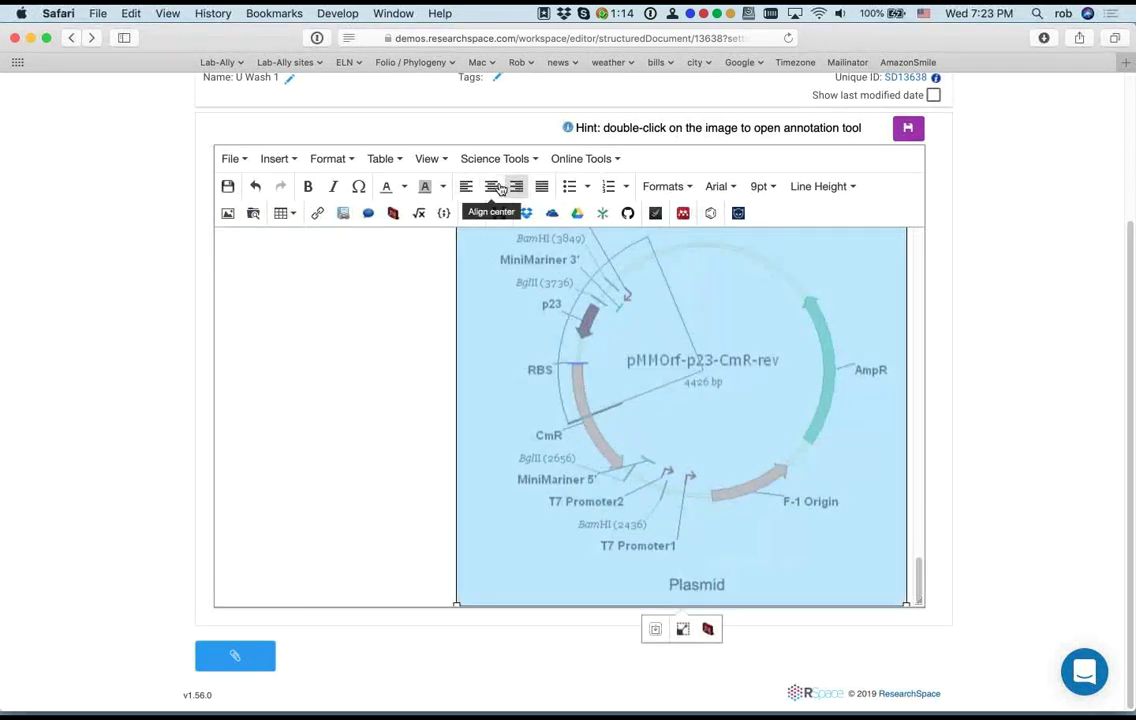
click(467, 188)
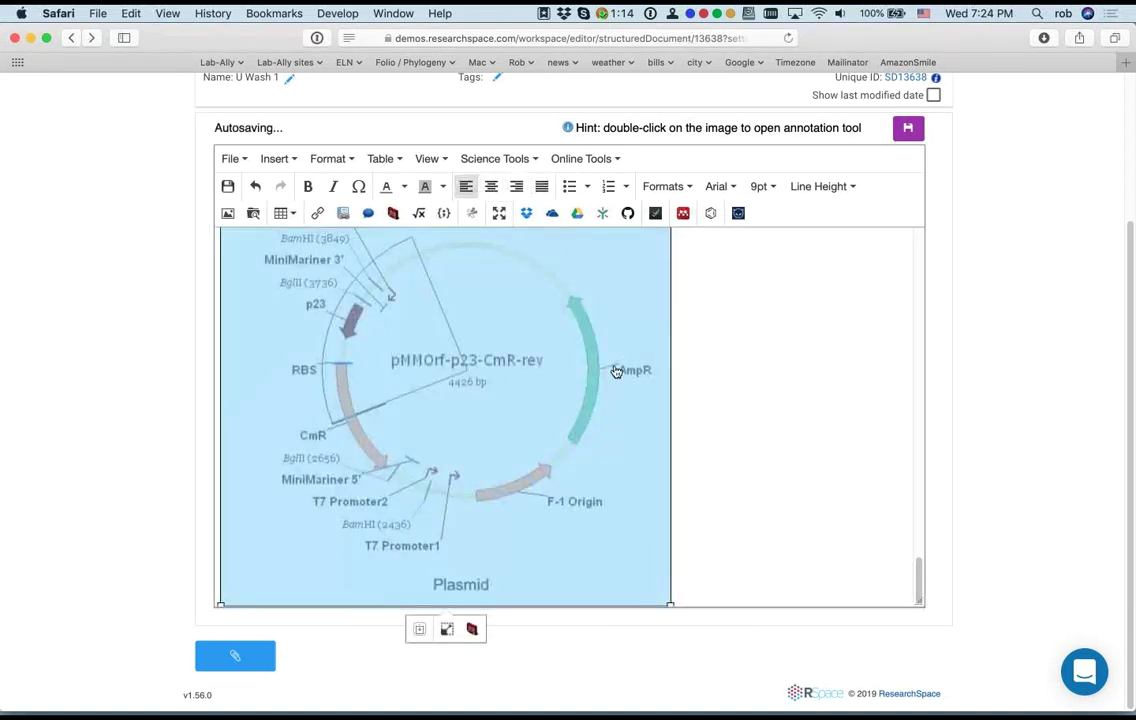
Step: Shrink the plasmid sketch to about 60% of its inserted size, and reopen it briefly in the sketch editor without editing it
drag(670, 604, 578, 403)
click(585, 404)
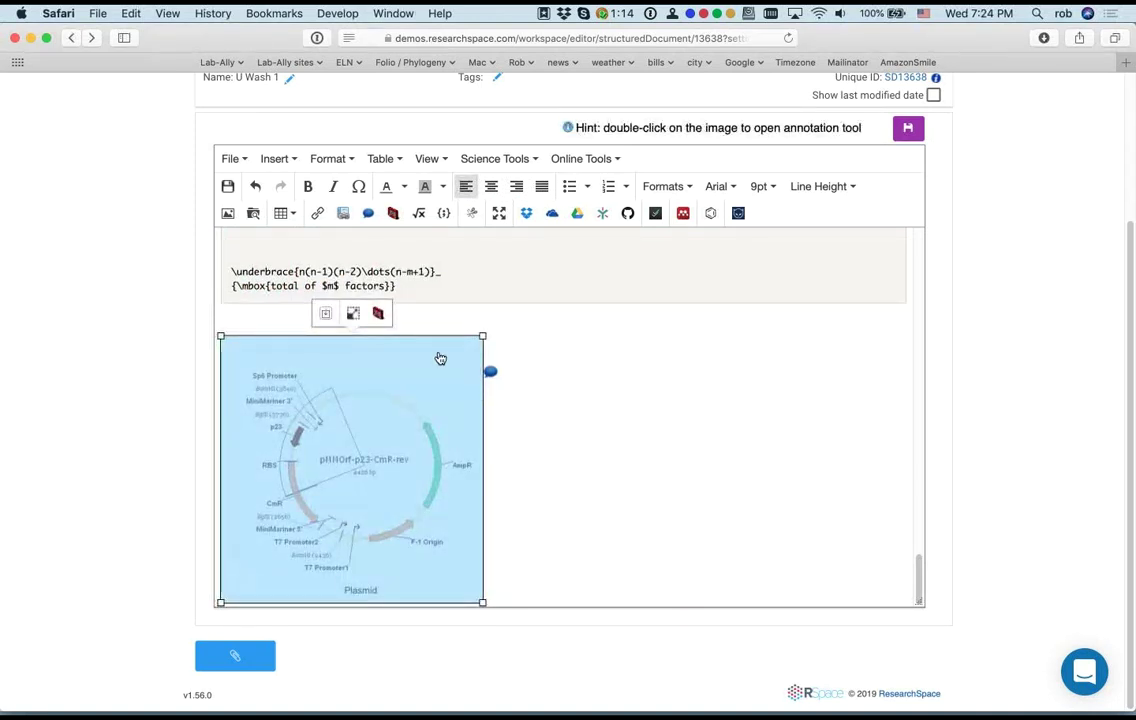
click(377, 314)
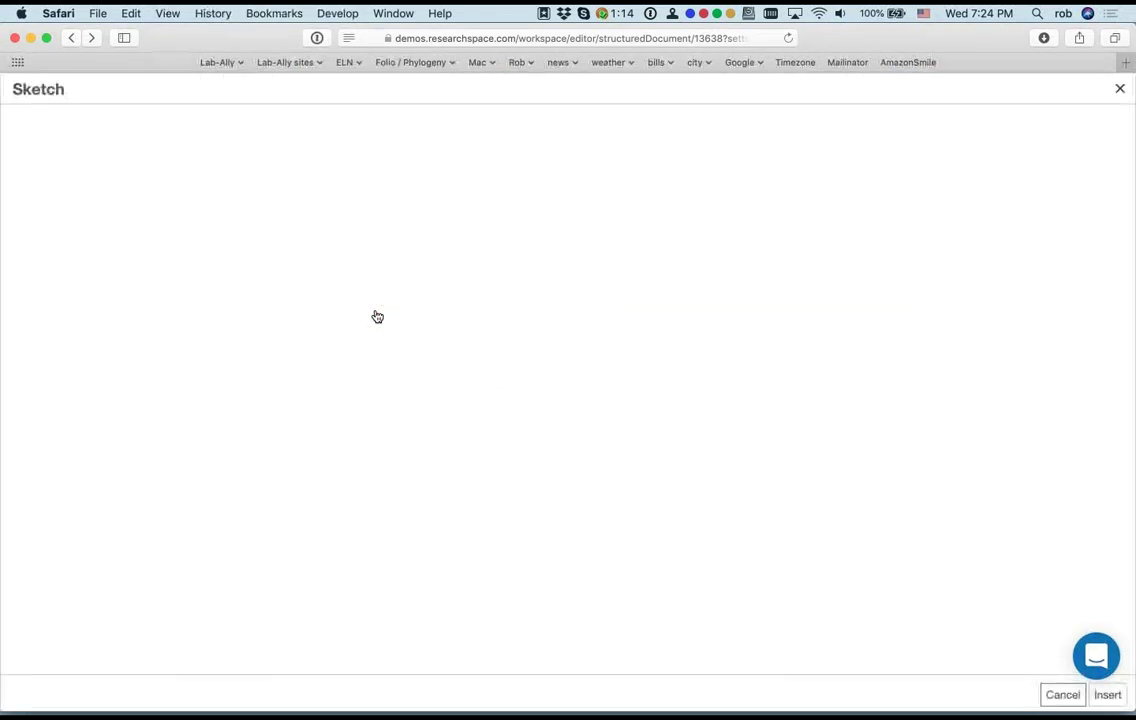
click(1119, 88)
click(725, 438)
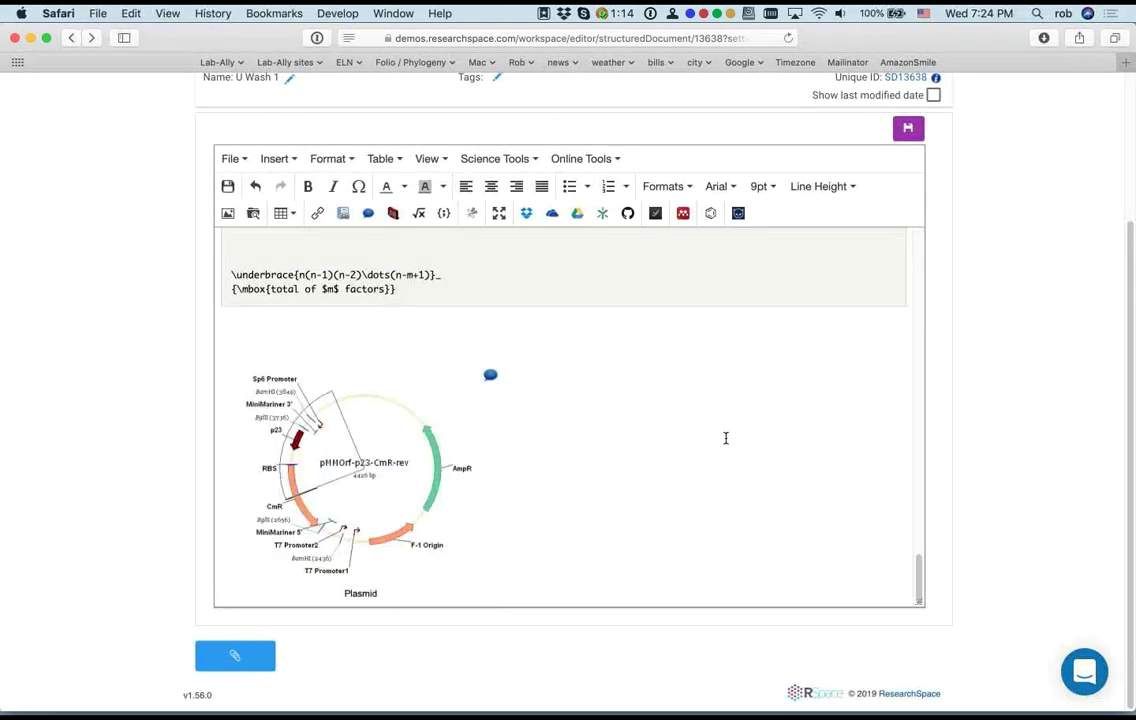
Step: Add blank lines to move the comment below the plasmid sketch and make room at the document's end, and switch the editor to full screen
key(Return)
key(Return)
key(Return)
key(Return)
key(Return)
key(Return)
key(Return)
key(Return)
key(Return)
key(Return)
key(Return)
key(Return)
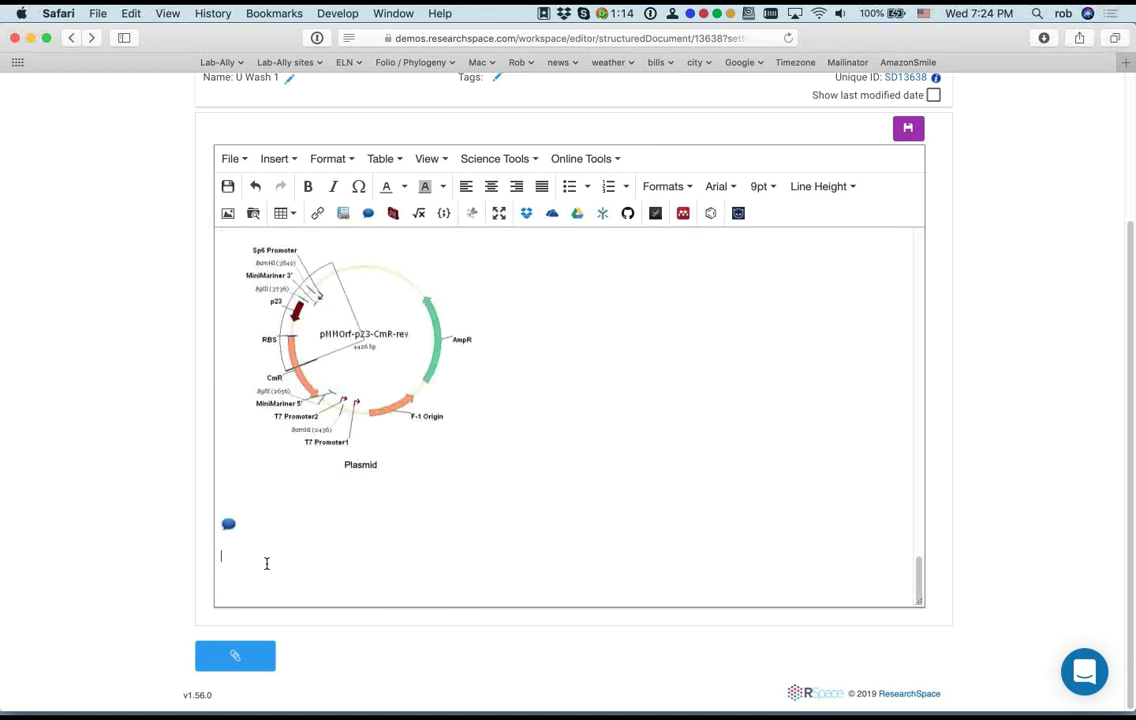
click(495, 216)
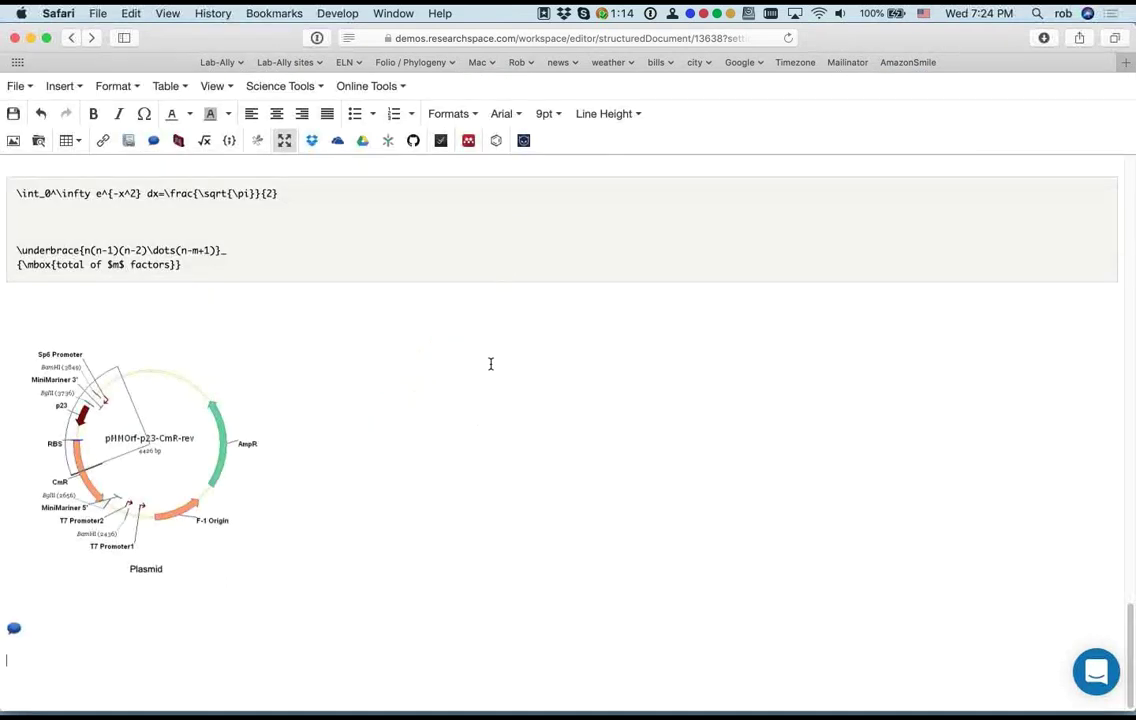
Step: Exit the full-screen view of the document editor
scroll(569, 341, up, 3)
scroll(569, 341, down, 3)
click(285, 141)
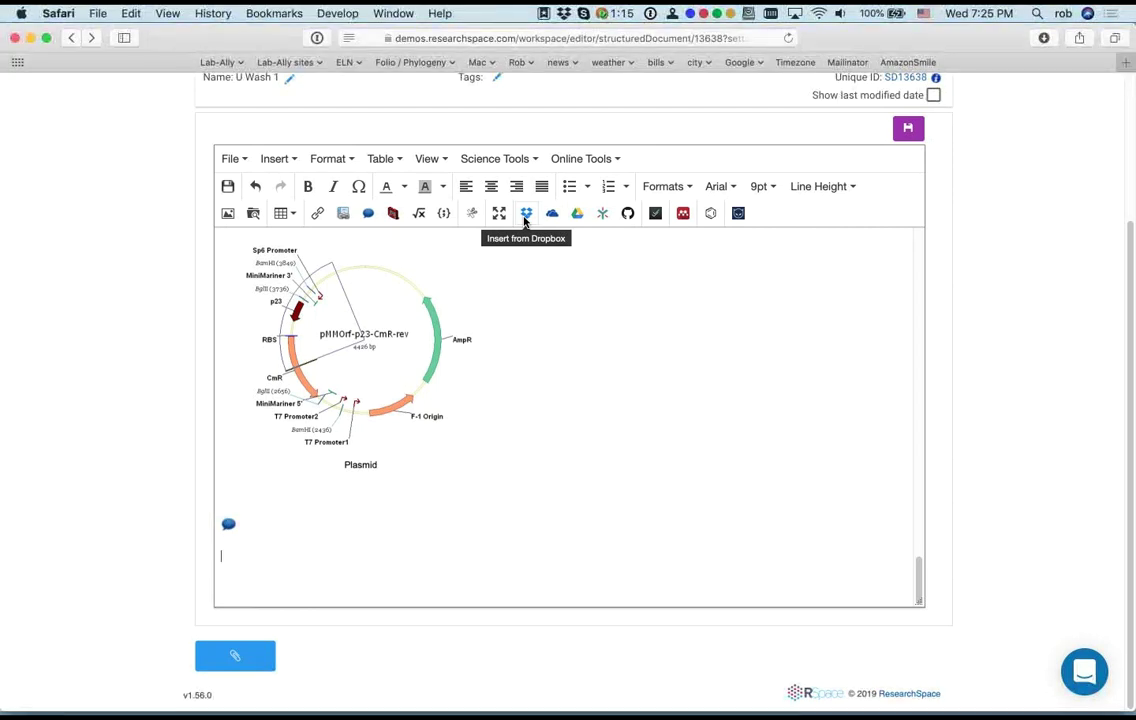
Step: Start inserting a file from Dropbox and sign in with the account e-mail and password
click(524, 218)
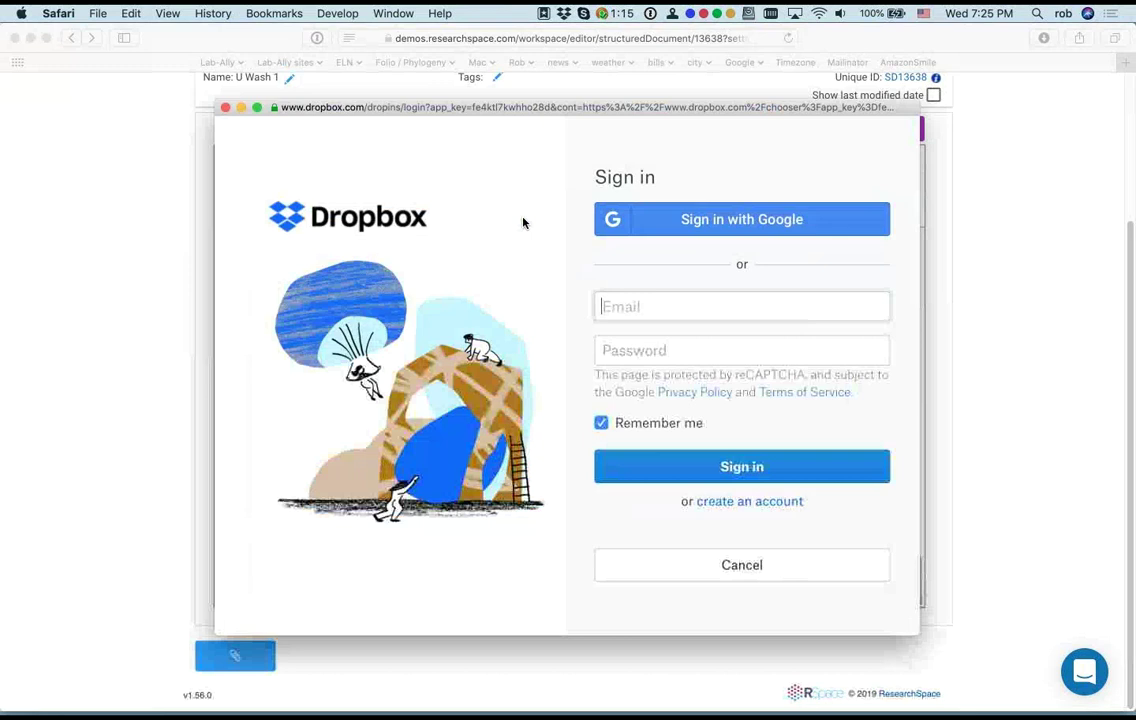
click(663, 14)
key(Escape)
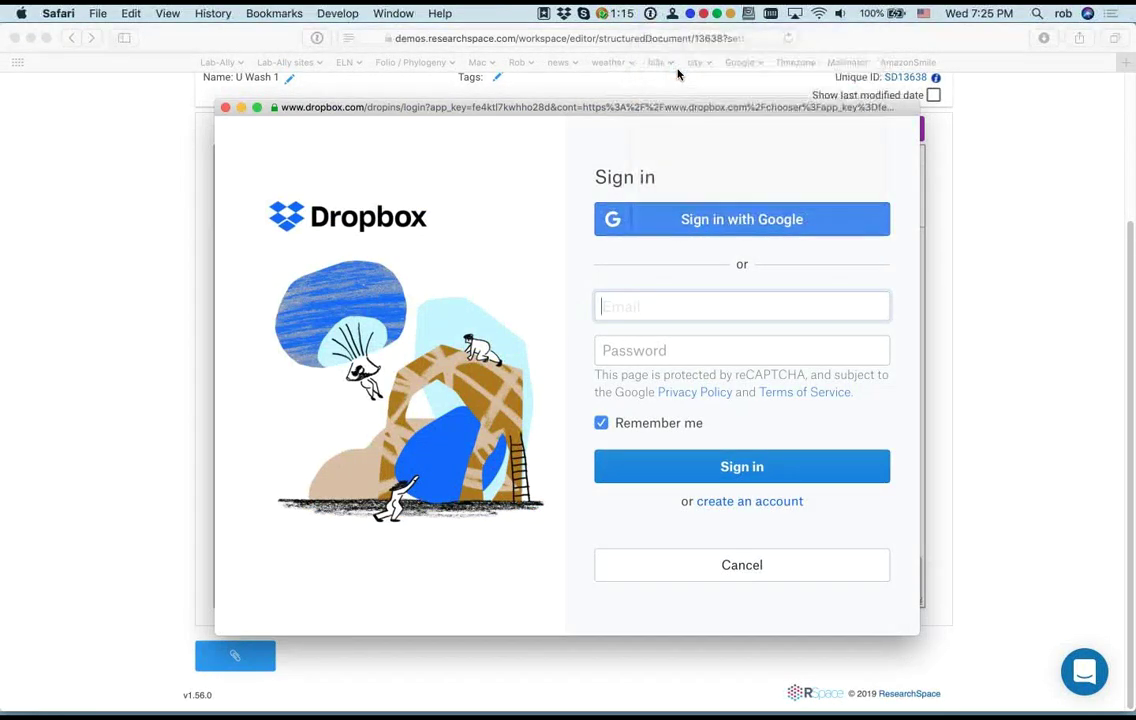
click(744, 470)
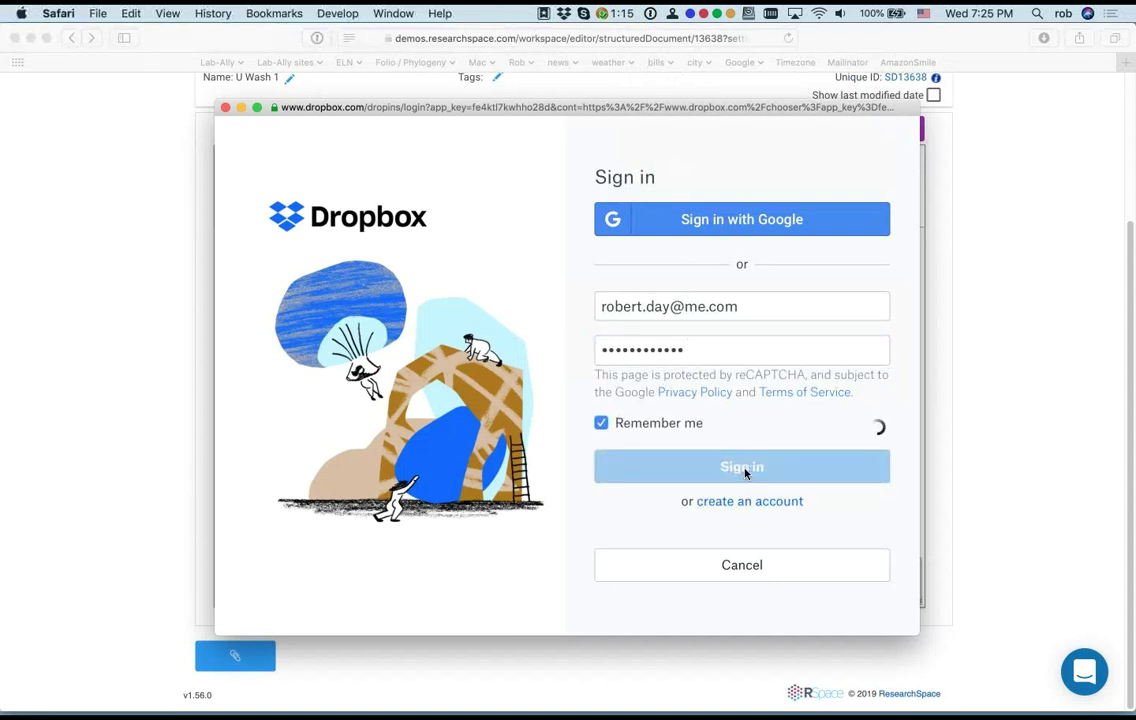
right_click(740, 472)
click(735, 471)
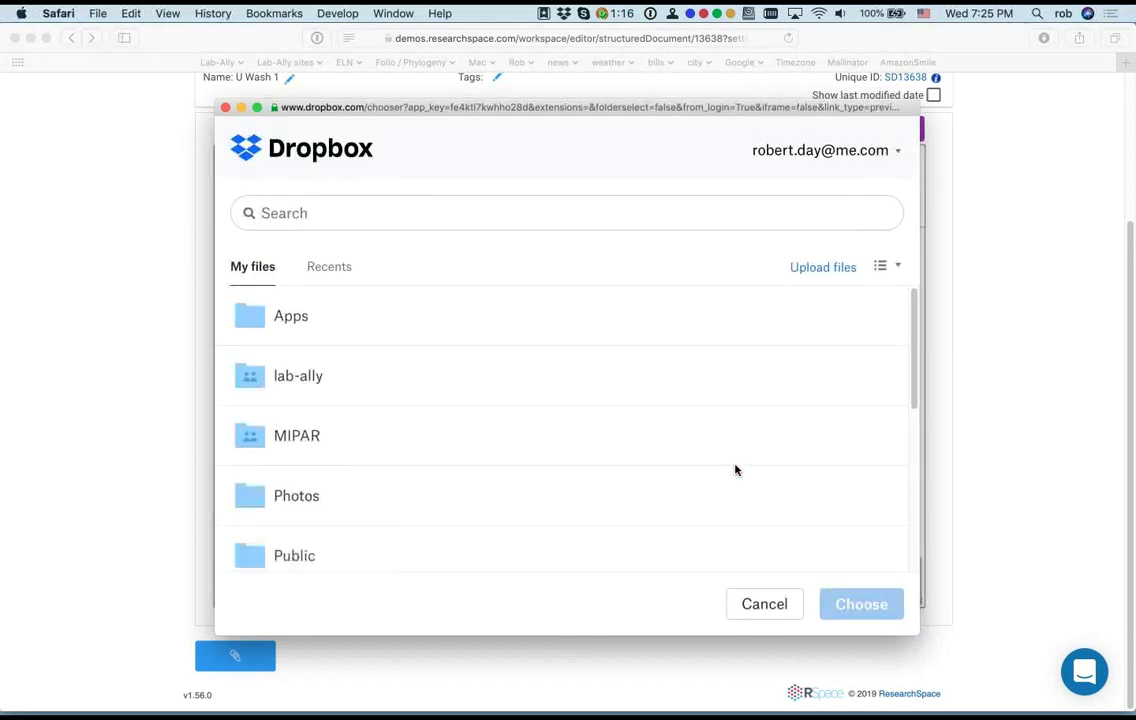
Step: Insert a Dropbox link to "BasicRSpaceUserCertification test.docx.docx" from the "rspace rob" folder at the document's end
scroll(469, 472, down, 5)
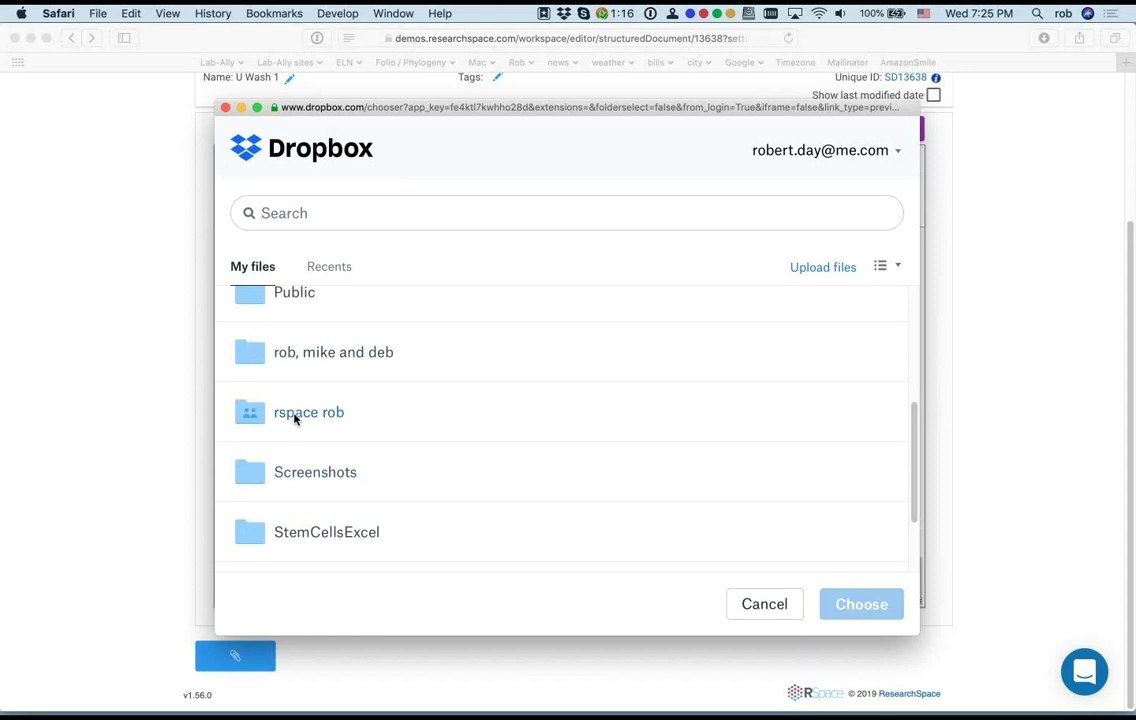
click(294, 414)
click(357, 370)
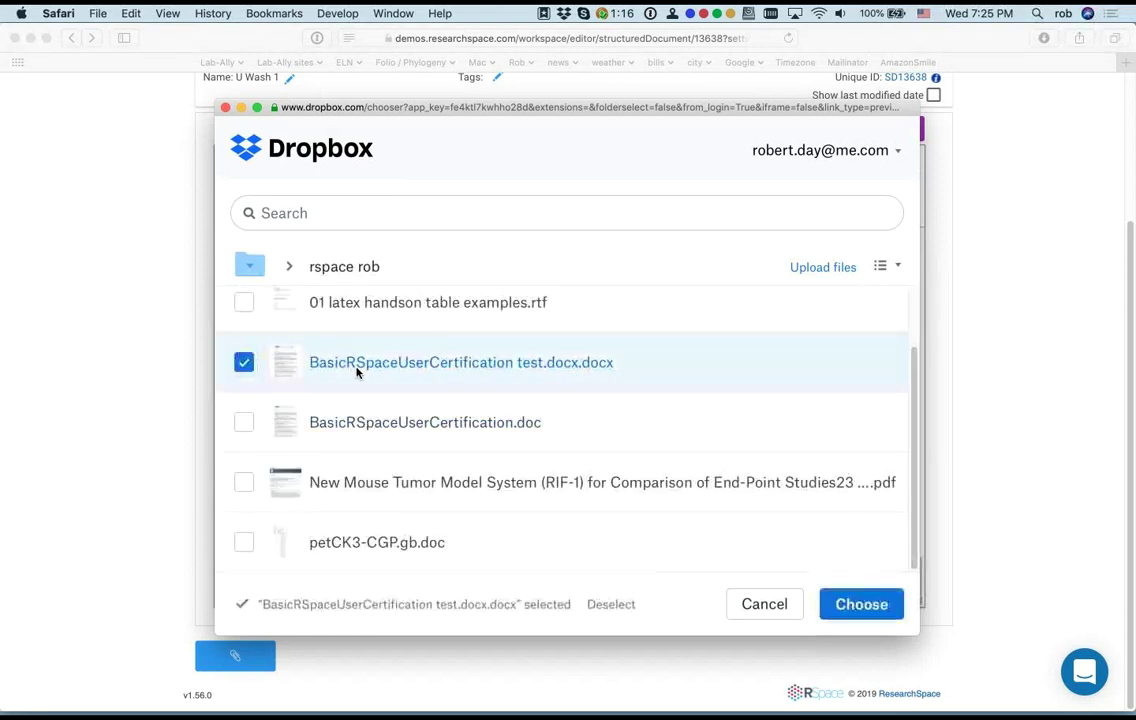
click(861, 604)
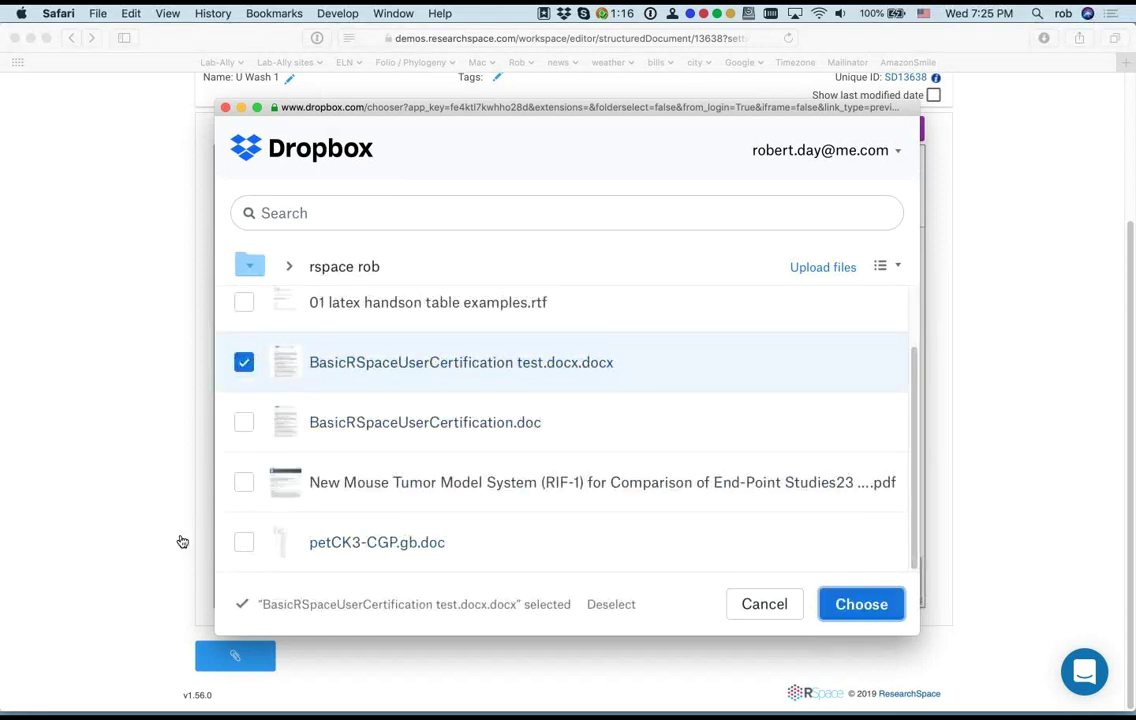
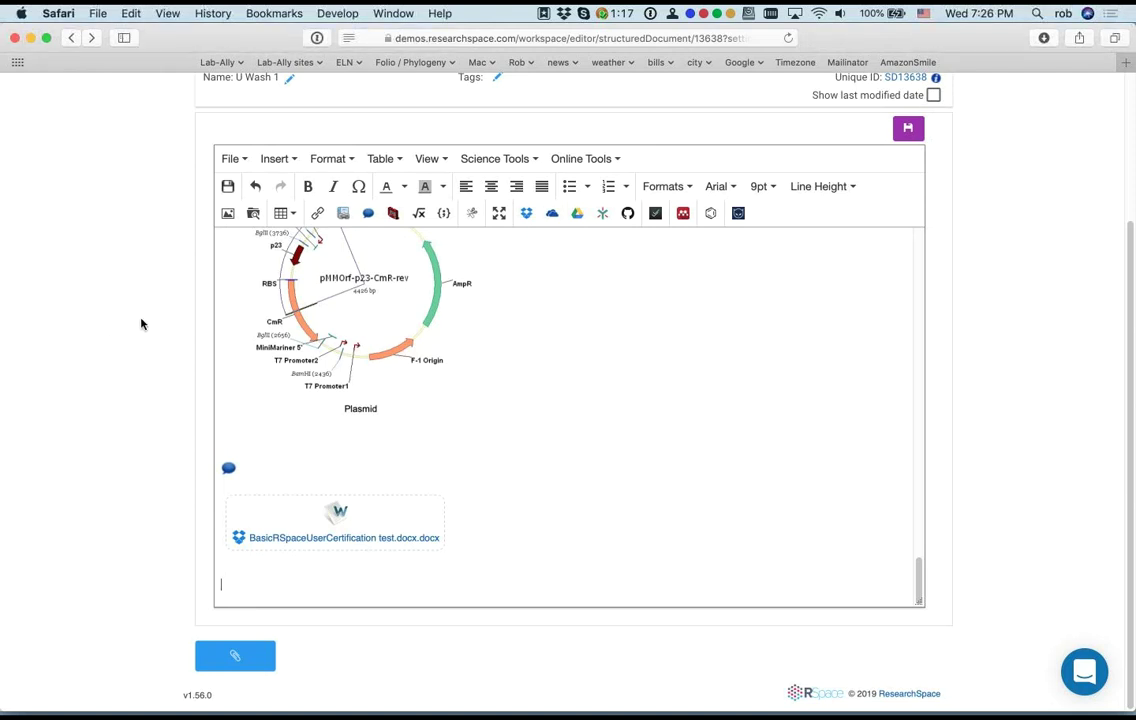
Step: Open the RSpace Gallery for insertion, show its Filestores and select the "SMB files" filestore
scroll(154, 315, up, 1)
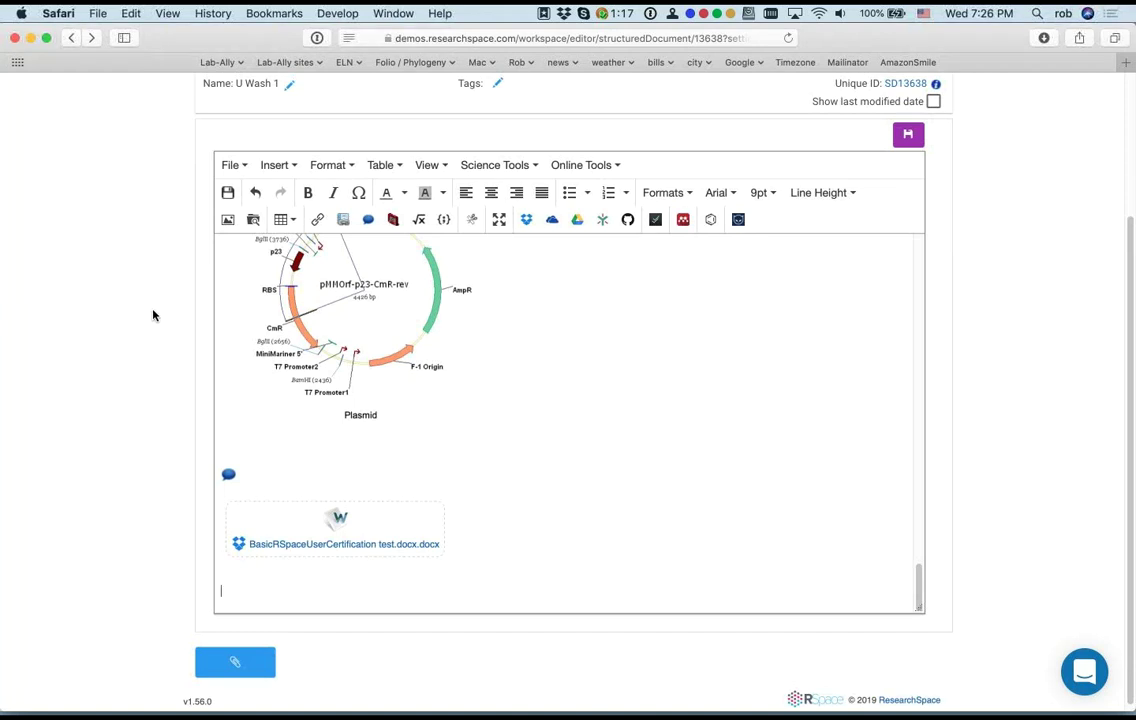
scroll(153, 315, down, 1)
click(277, 162)
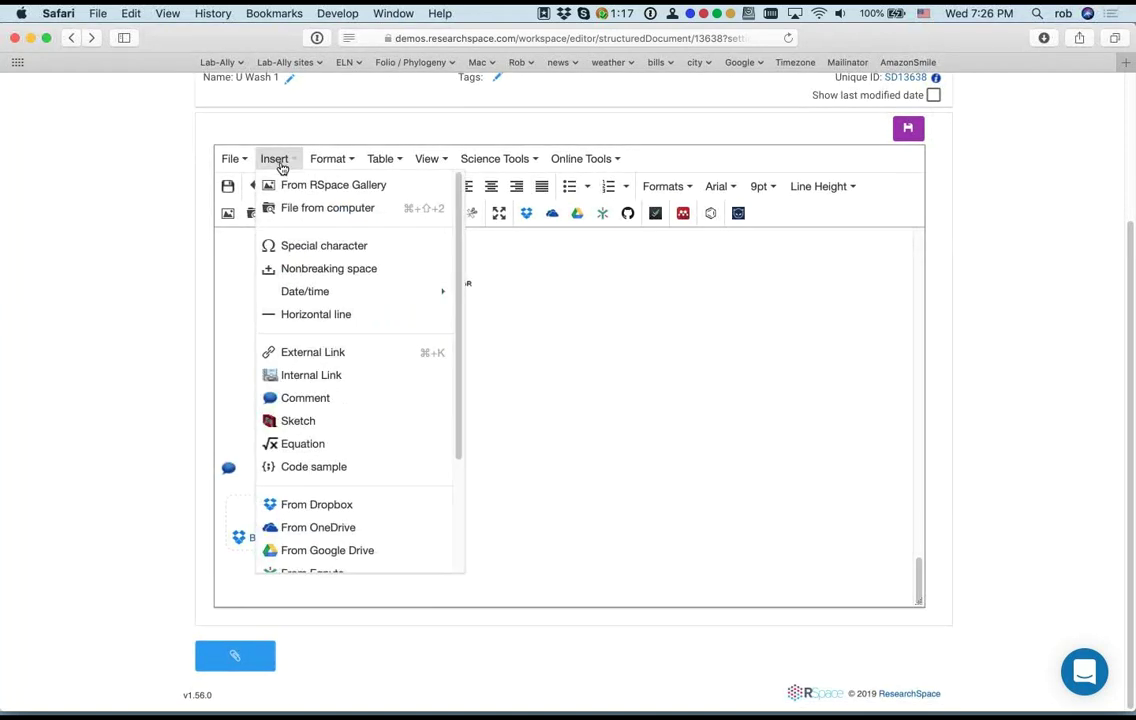
click(325, 185)
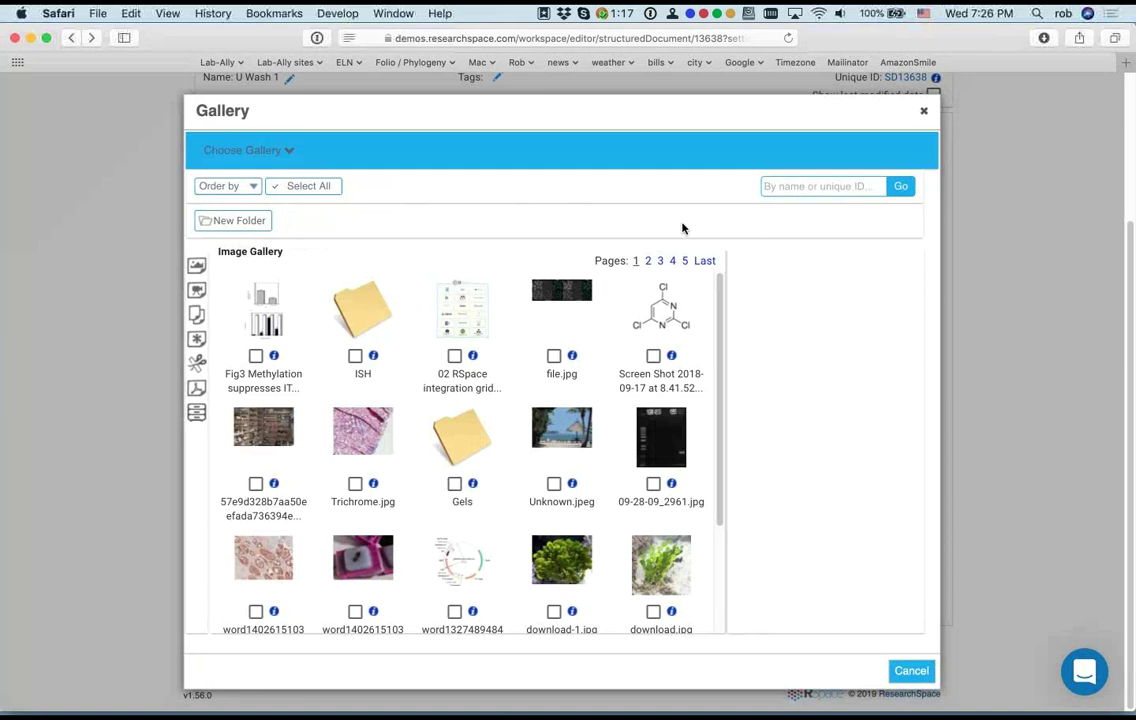
click(196, 416)
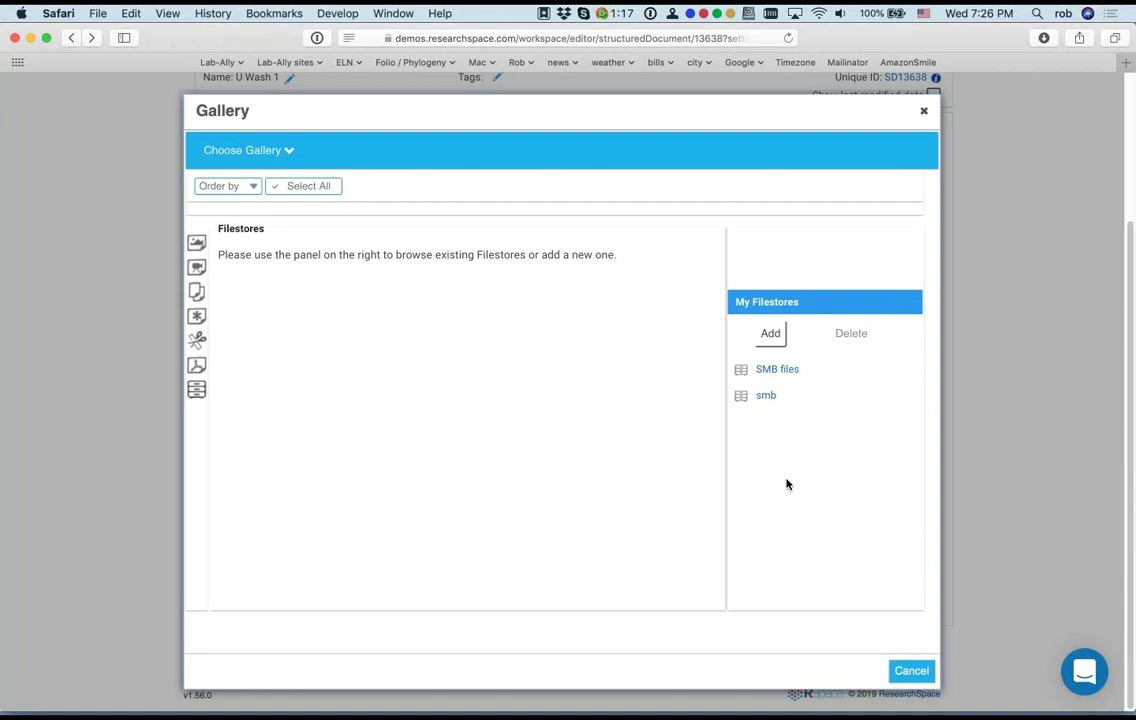
click(777, 370)
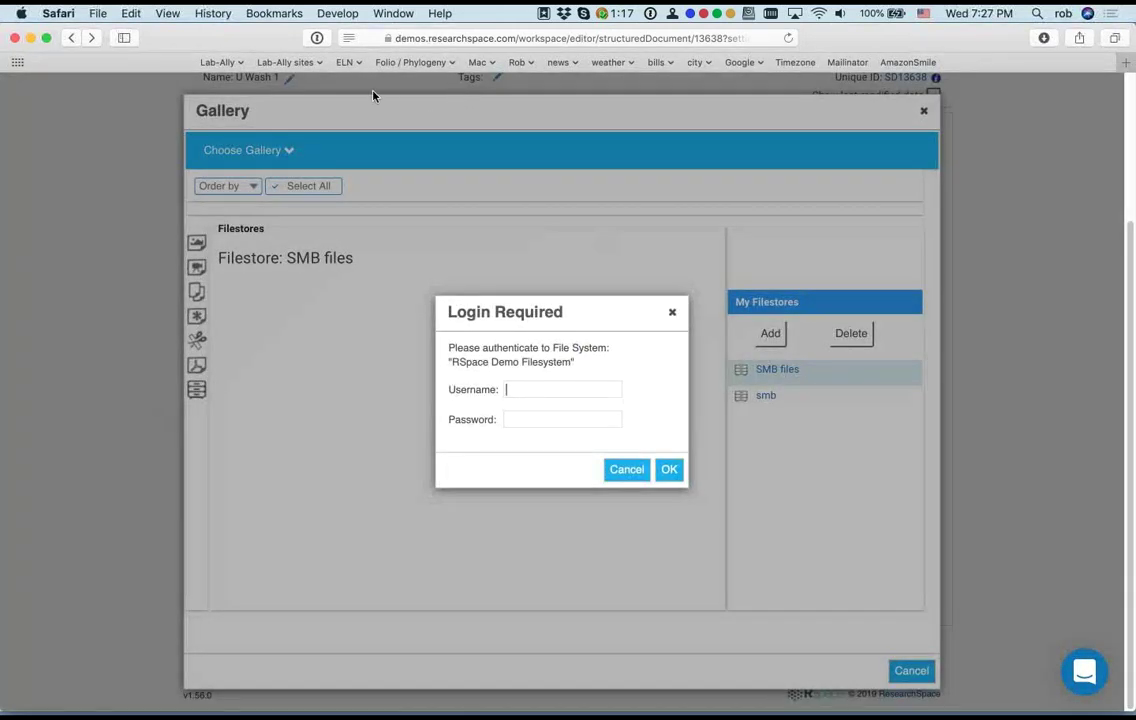
Step: Look up the "SMB researchspace filestore" login in 1Password and log in to RSpace Demo Filesystem with the username and password
click(317, 38)
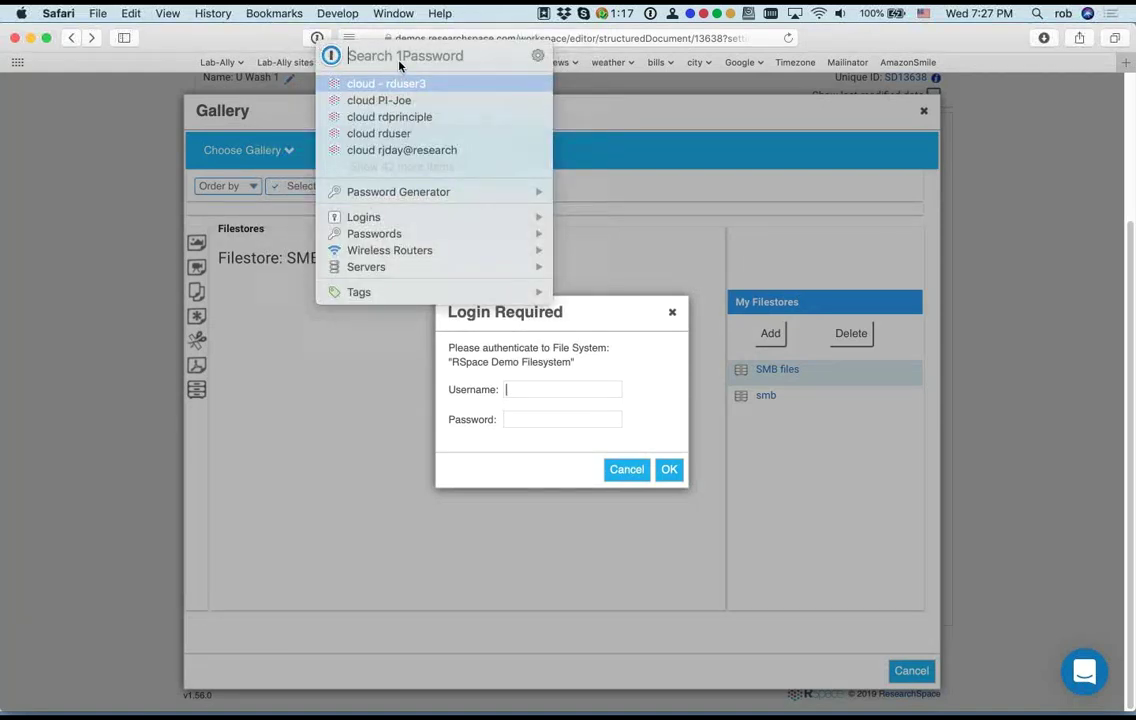
text(filee)
key(BackSpace)
text(s)
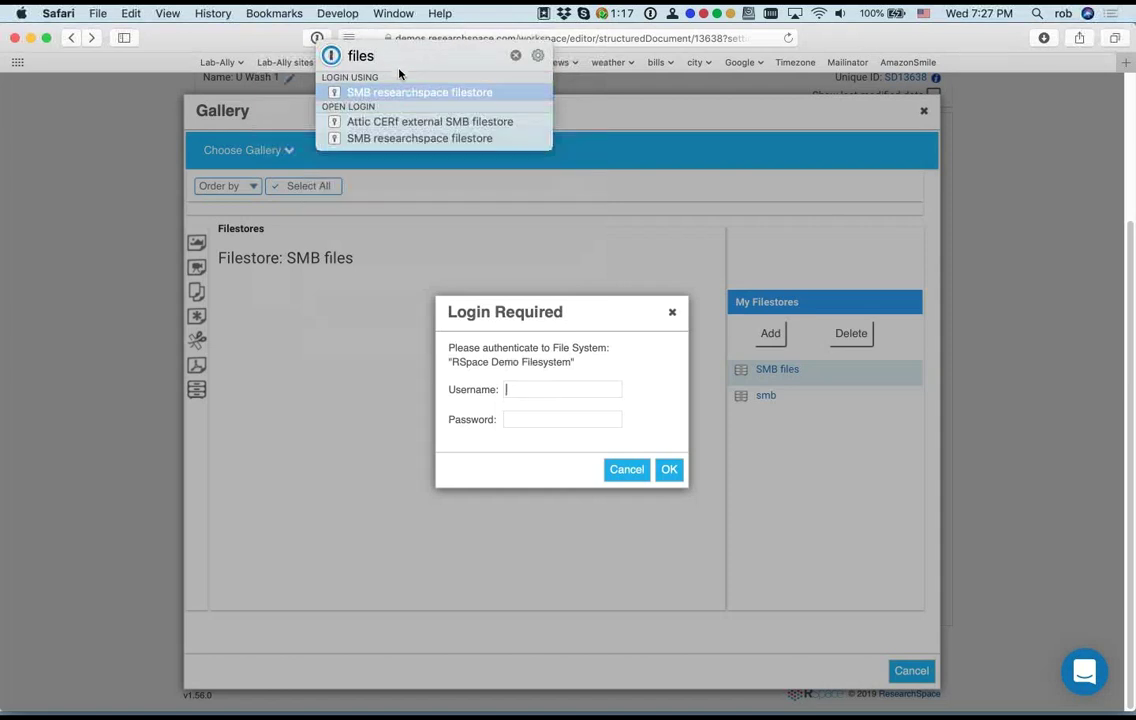
mouse_move(397, 95)
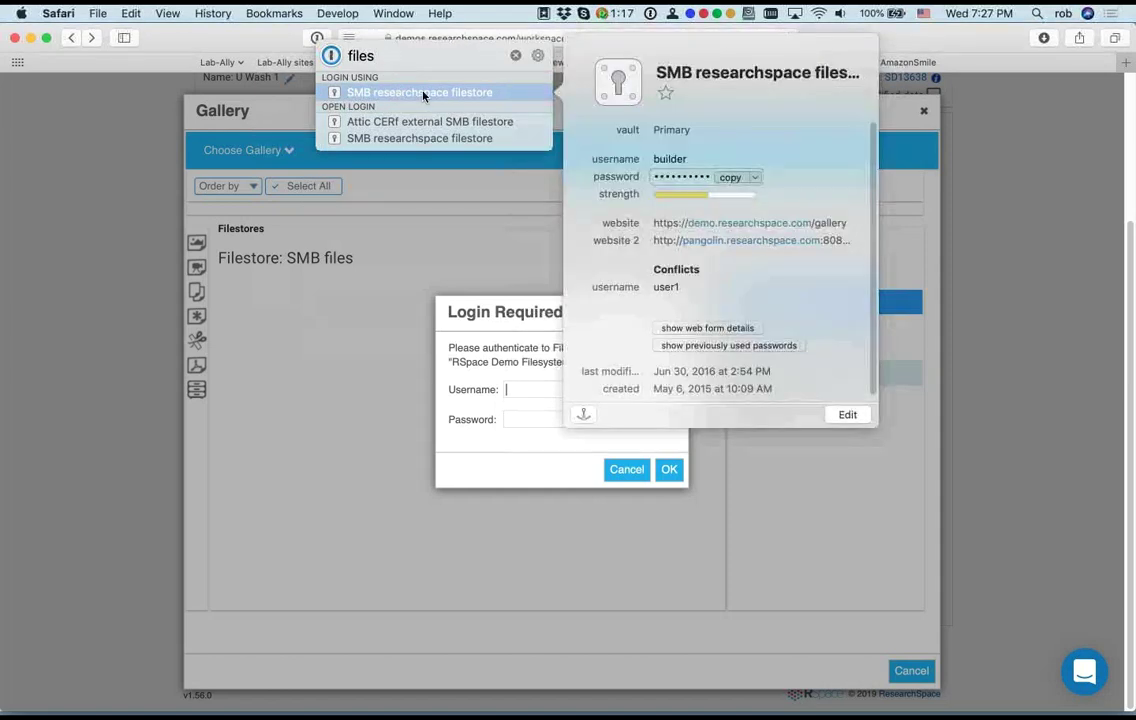
click(660, 160)
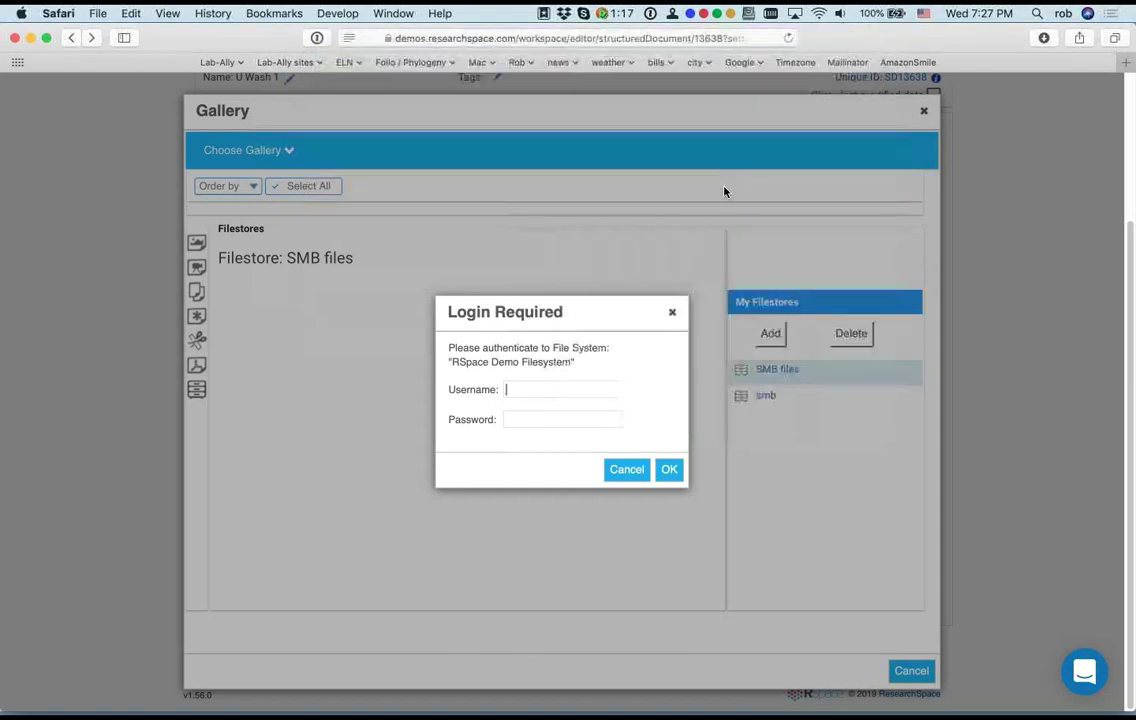
click(547, 388)
text(build)
text(••••••••)
click(668, 469)
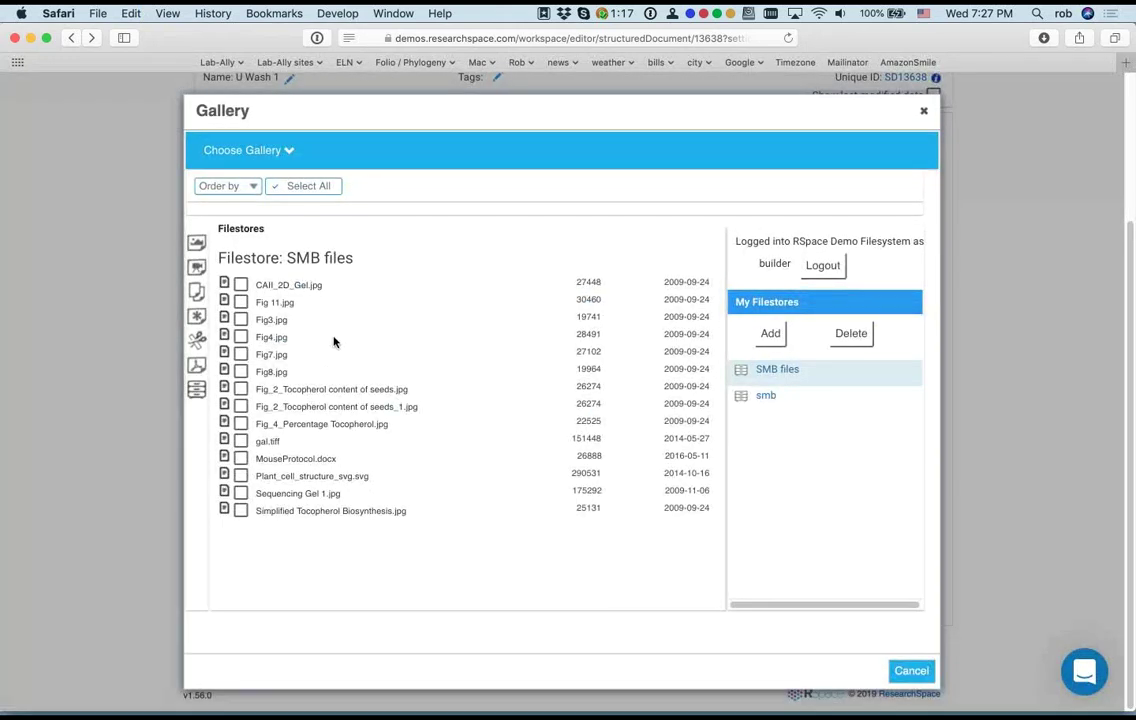
Step: Insert a link to gal.tiff from the SMB files filestore below the Dropbox link
double_click(267, 441)
click(287, 545)
click(241, 441)
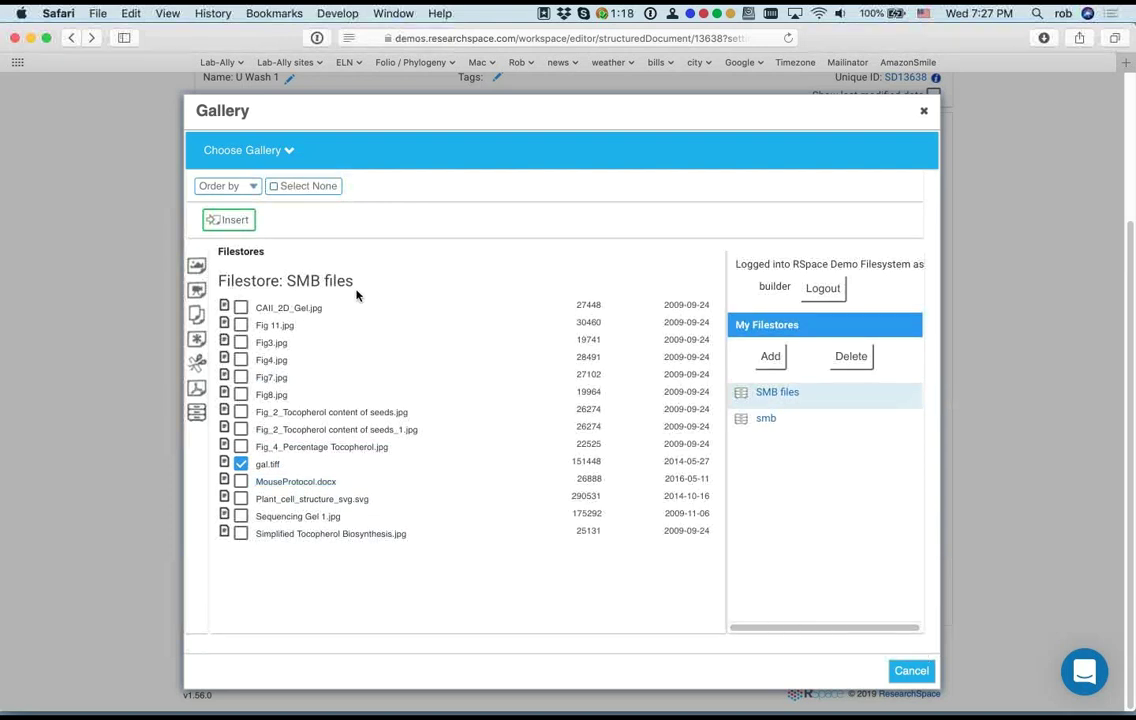
click(237, 223)
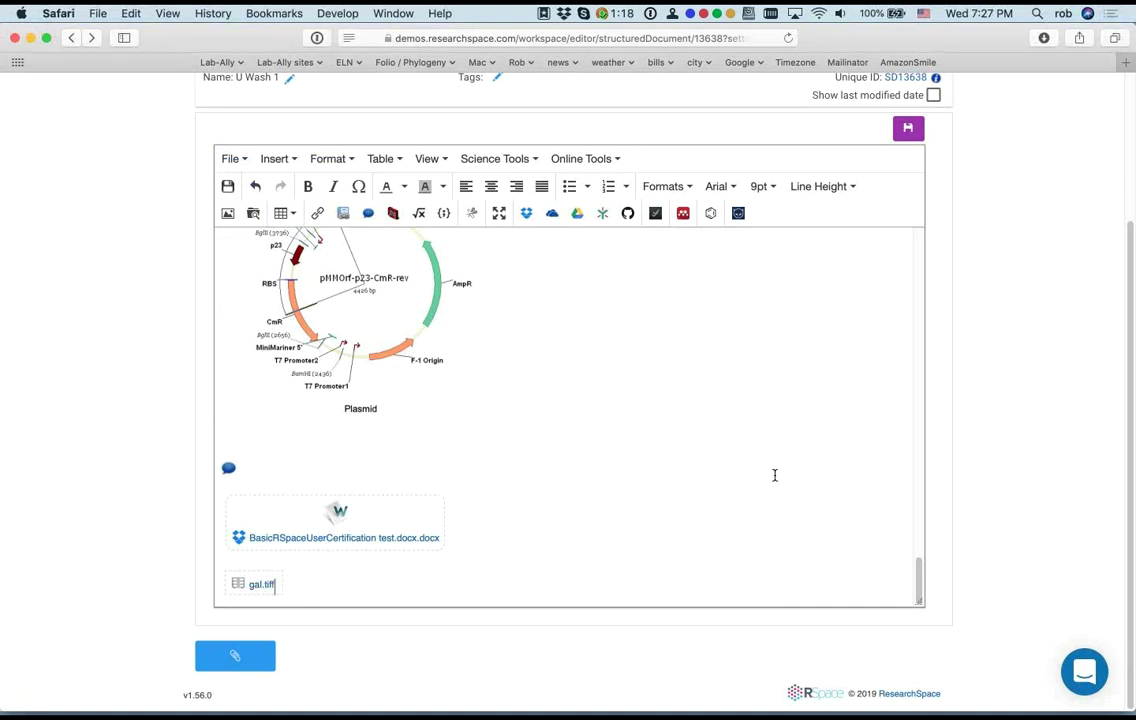
Step: Save the U Wash 1 document and switch it to view mode
scroll(294, 281, up, 4)
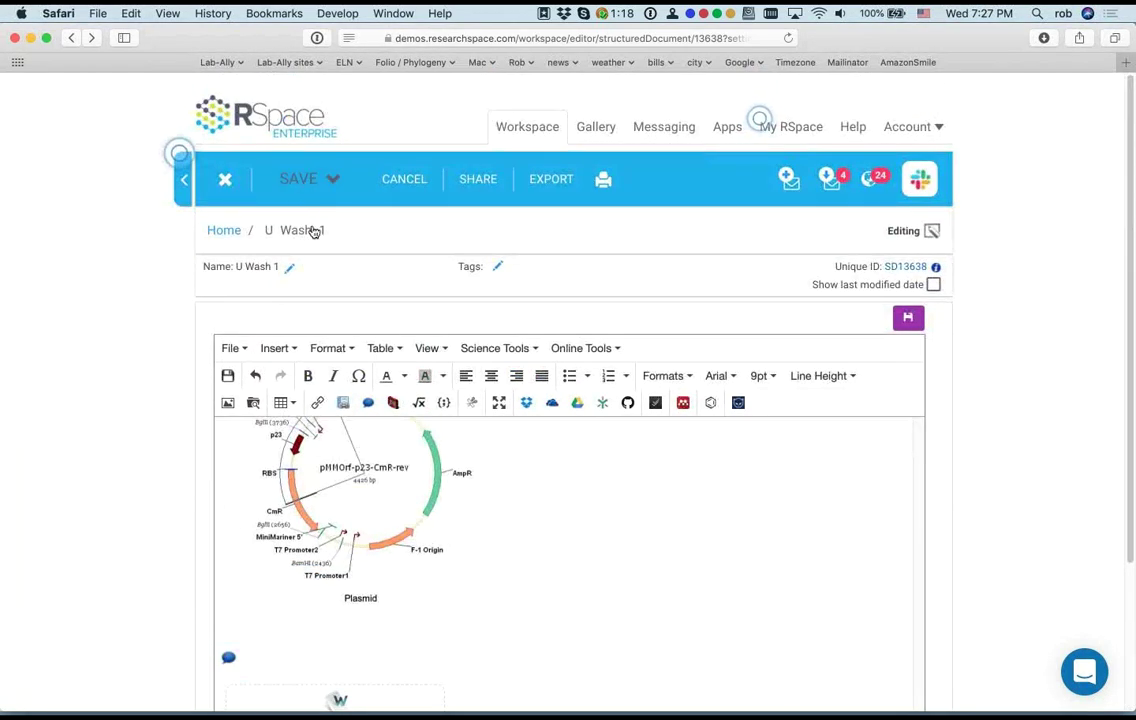
click(305, 179)
click(325, 285)
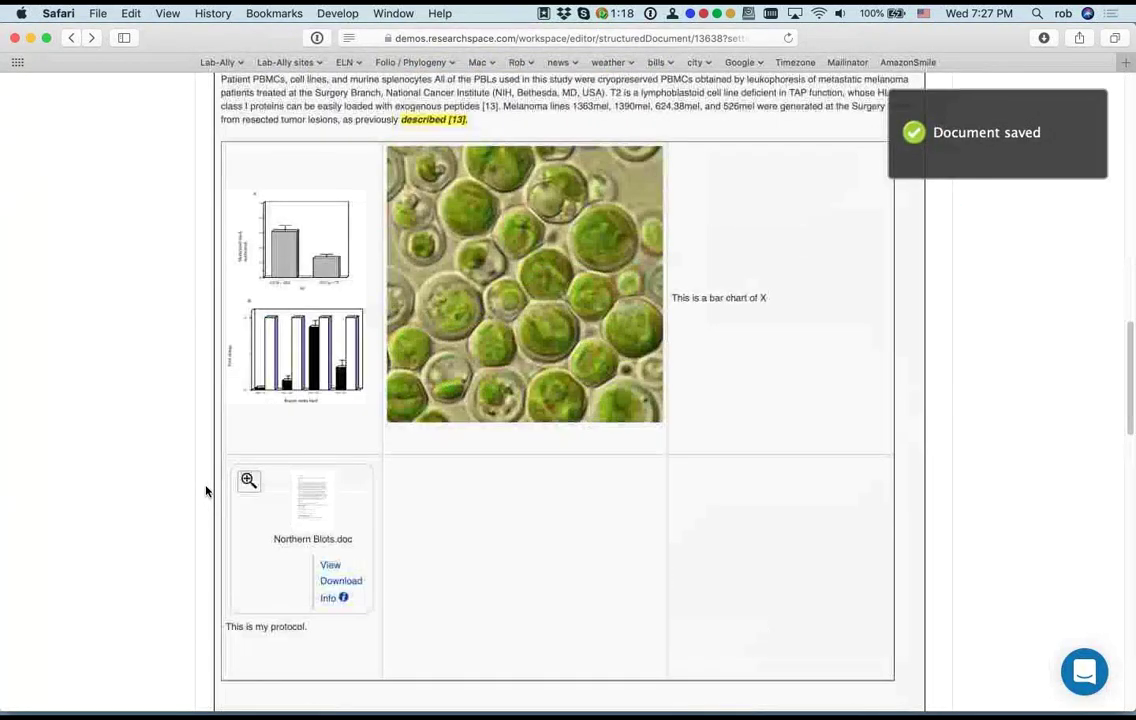
Step: Open the gal.tiff filestore link details at the document's end, download the file and close the details
scroll(205, 490, down, 10)
click(260, 584)
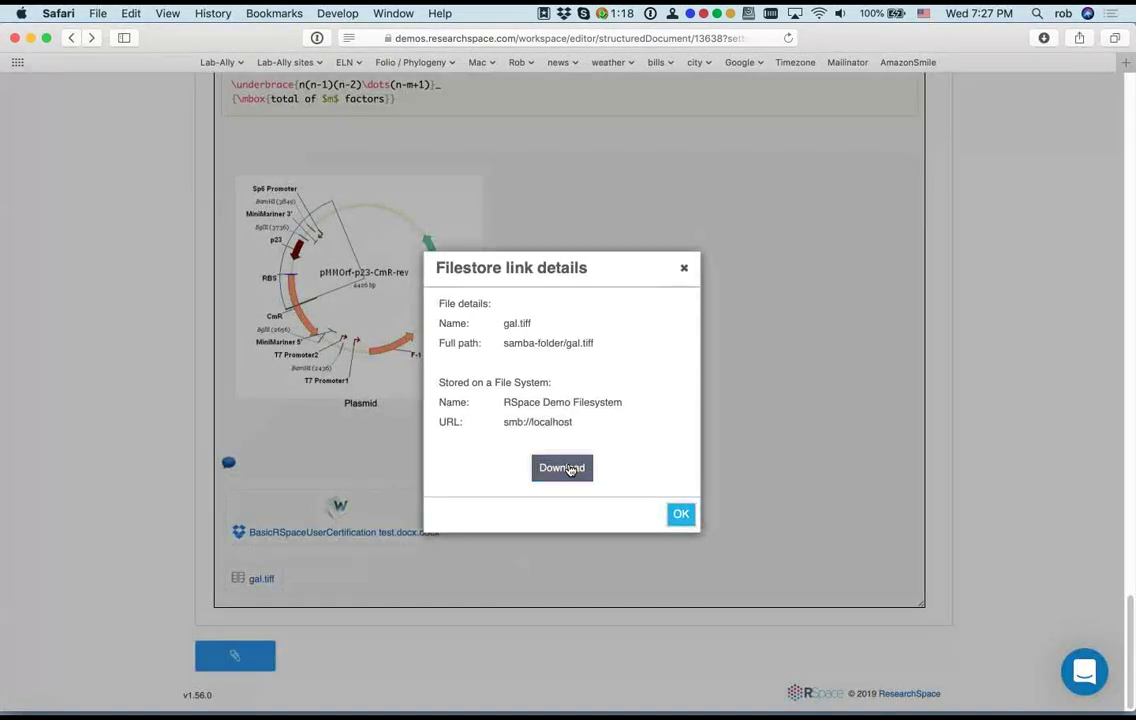
click(563, 468)
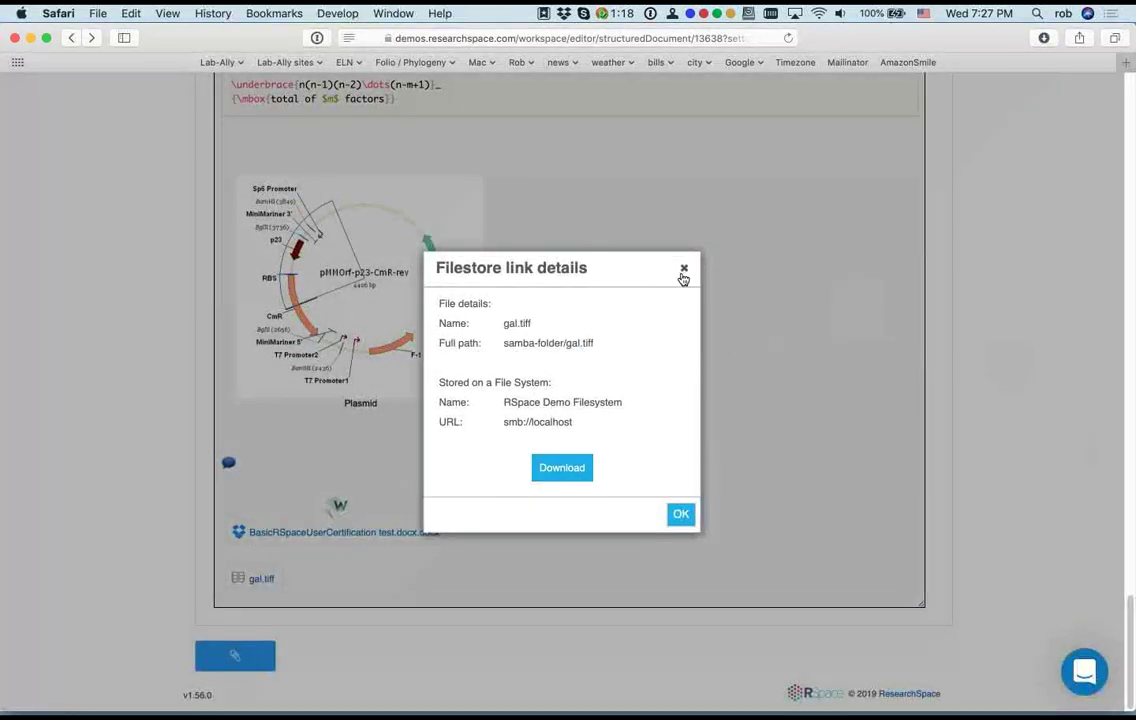
click(684, 270)
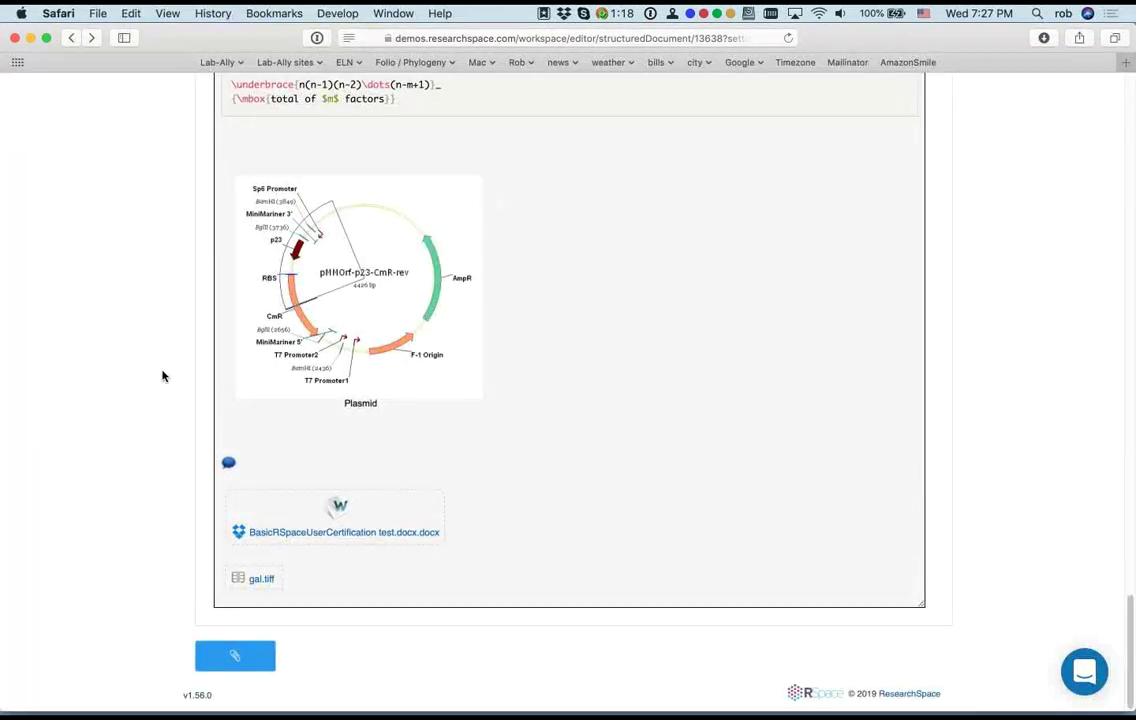
Step: Return to the Workspace list and reopen the U Wash 1 document
scroll(723, 324, up, 20)
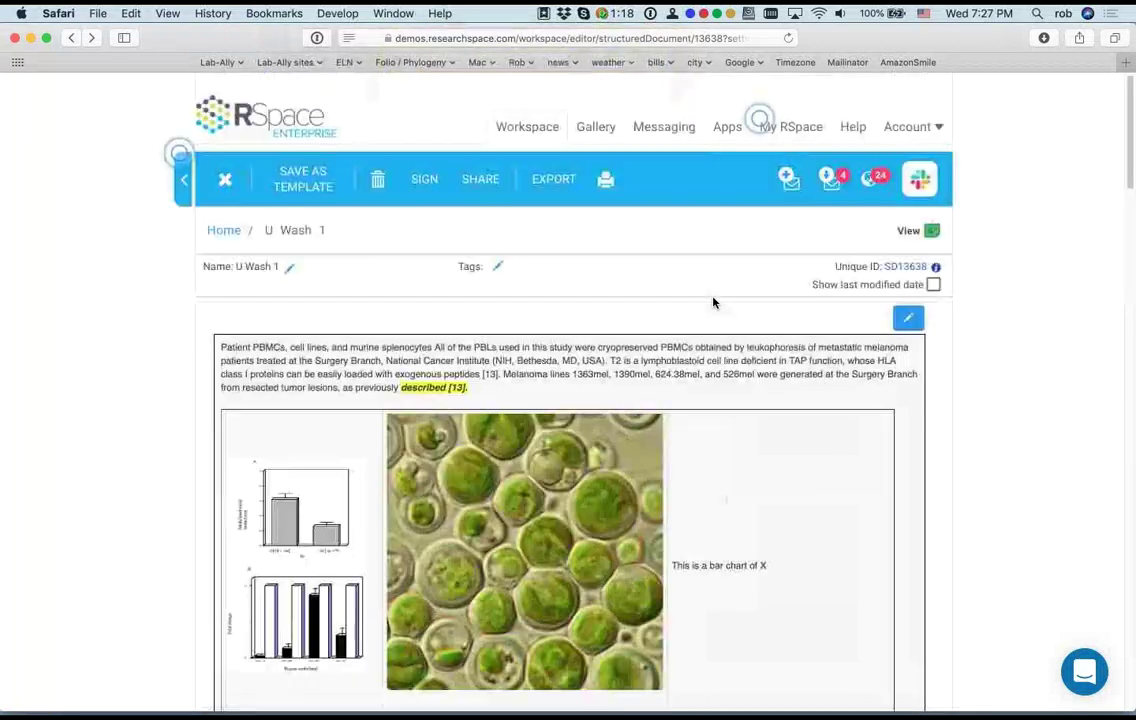
click(541, 126)
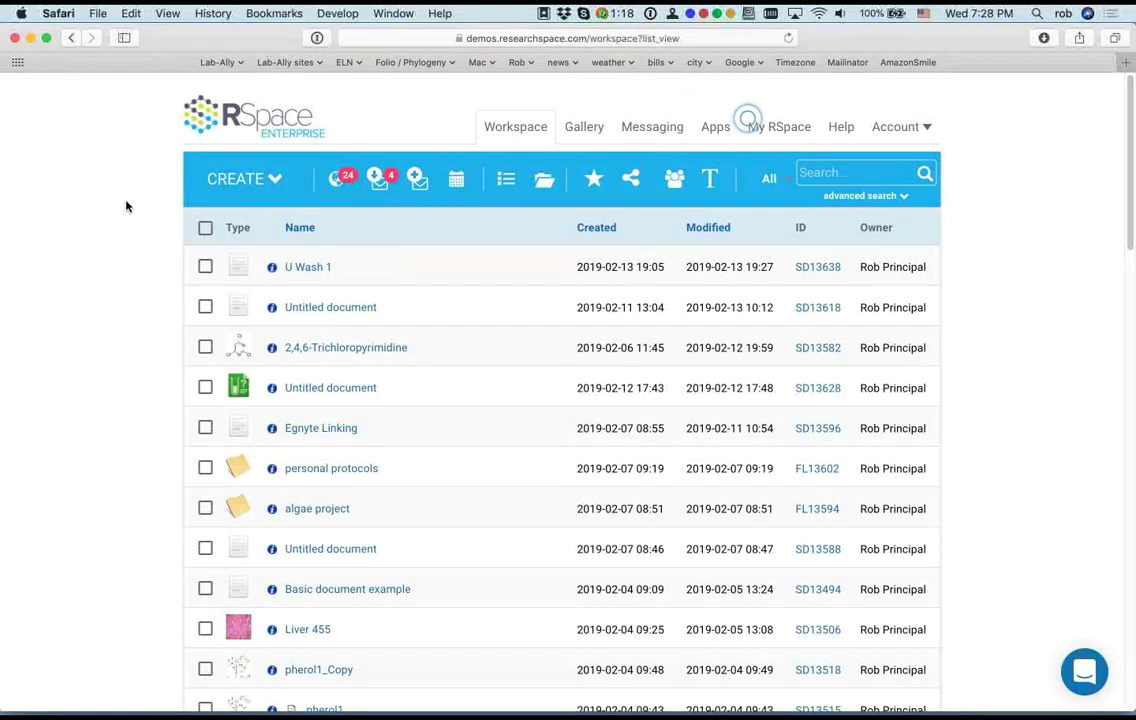
click(312, 270)
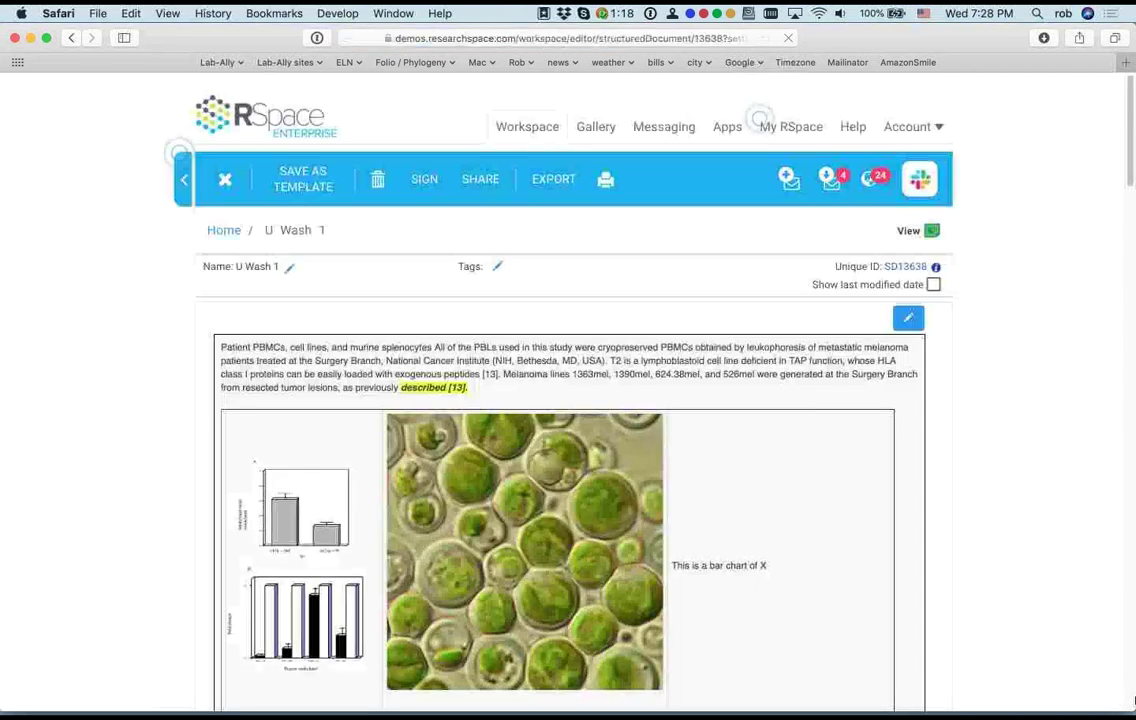
Step: Open the downloaded gal.tiff in Preview from the Downloads folder, view the image and close its window
mouse_move(1130, 640)
click(1097, 676)
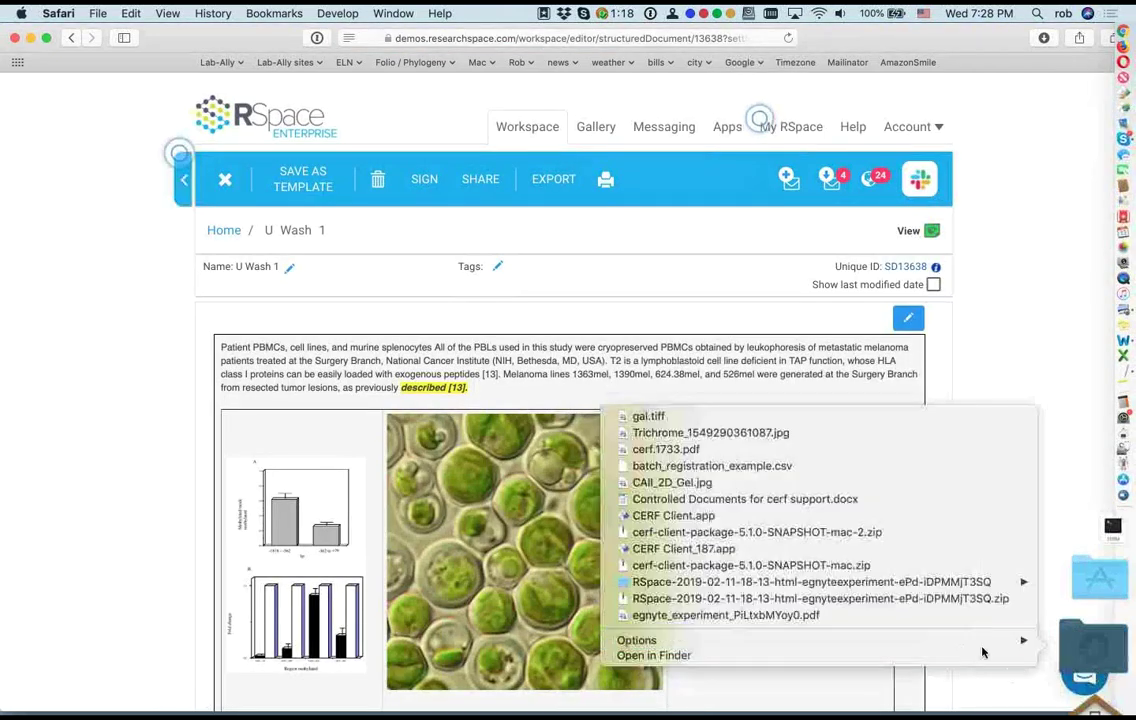
click(680, 415)
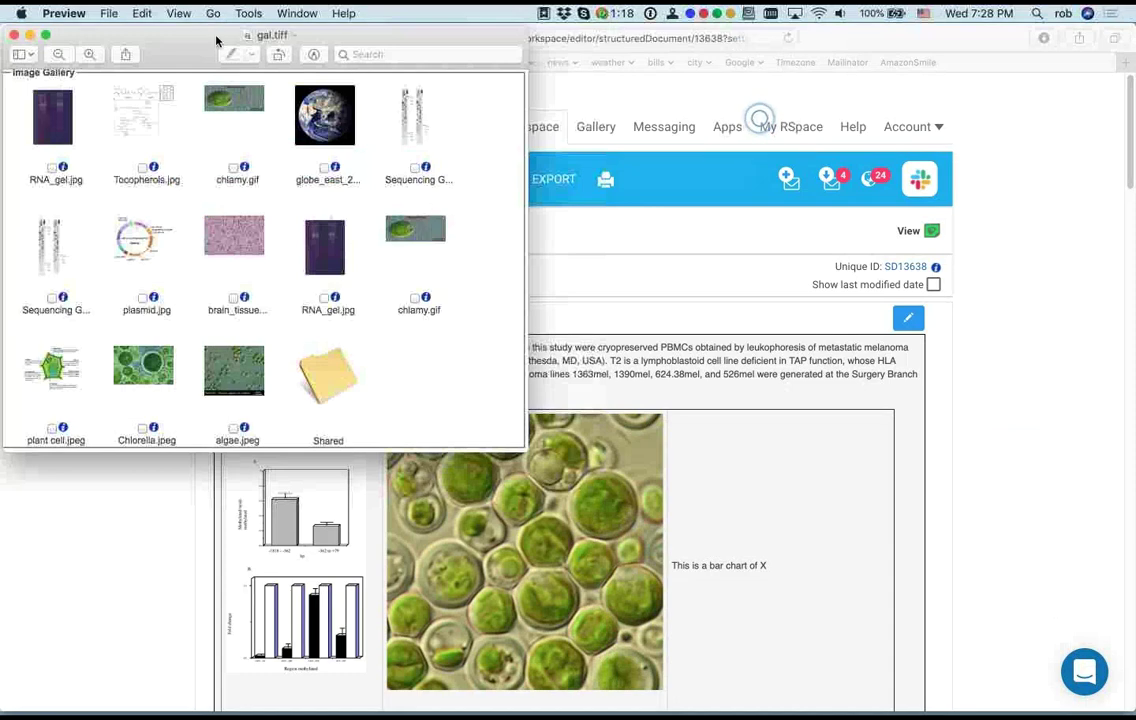
drag(179, 42, 379, 81)
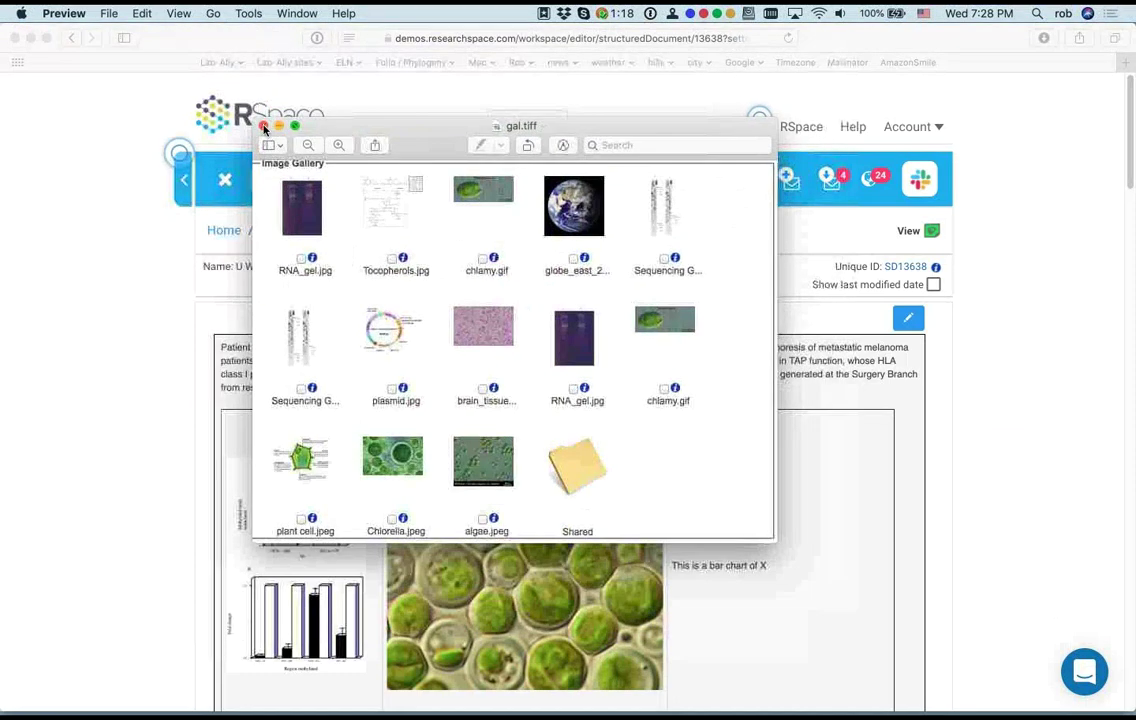
key(super+w)
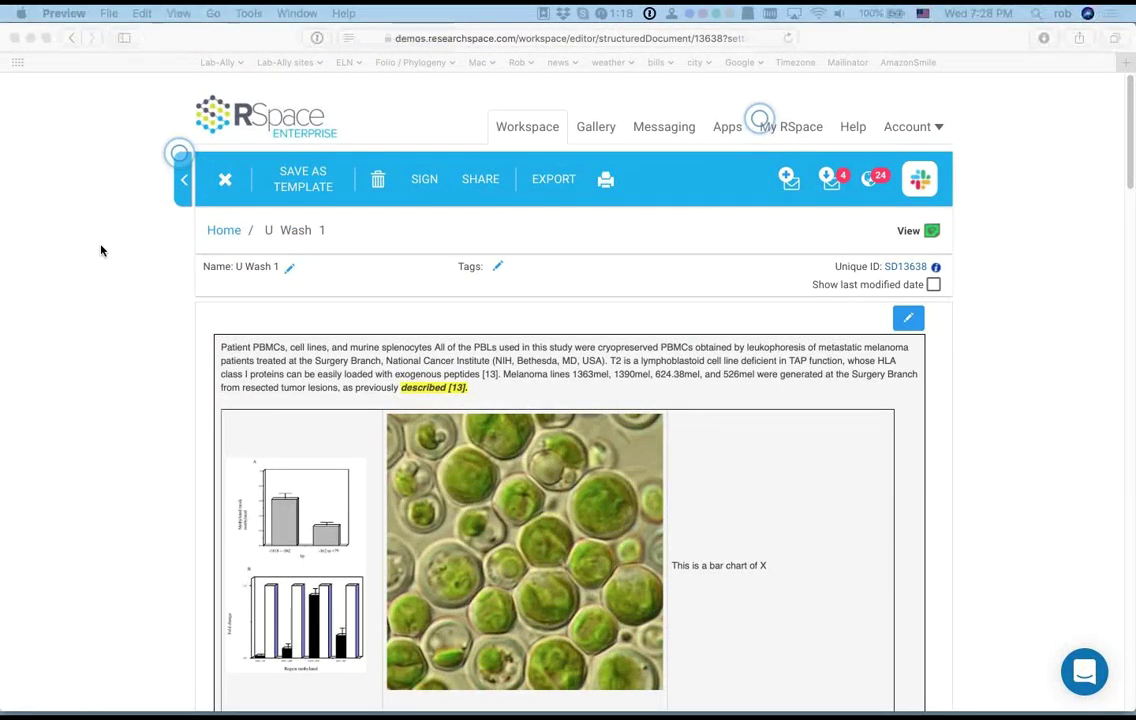
scroll(101, 251, down, 1)
scroll(101, 250, down, 3)
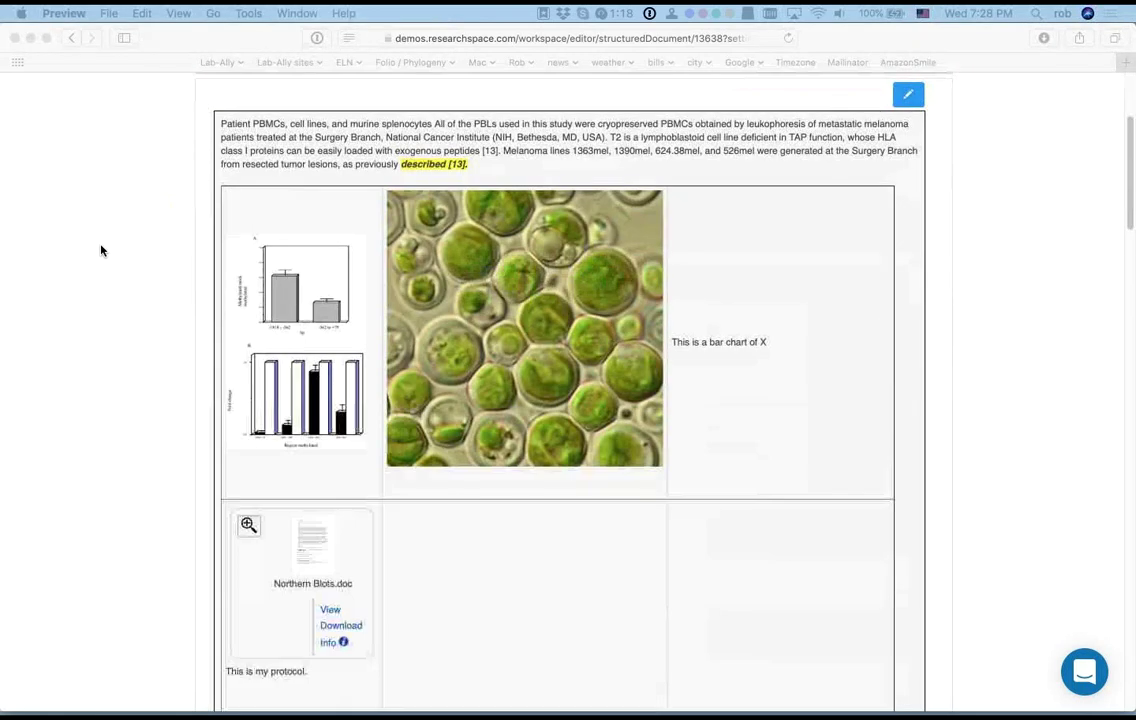
scroll(101, 250, up, 4)
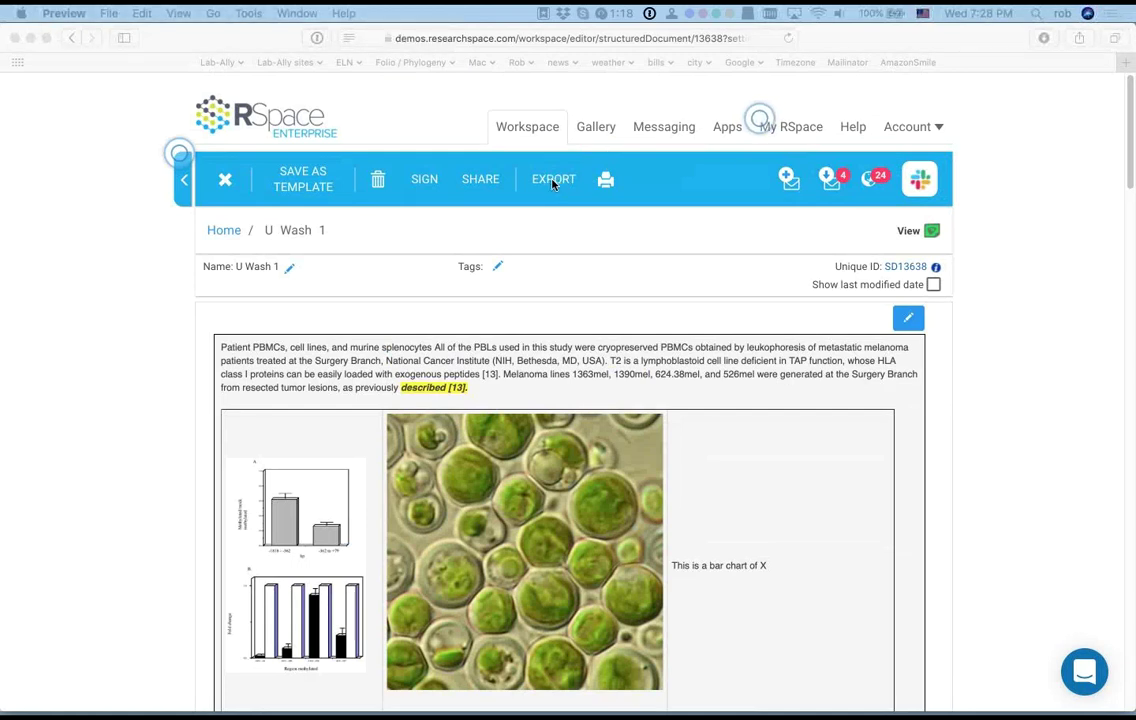
Step: View the U Wash 1 document's export format options and dismiss them without exporting
click(553, 184)
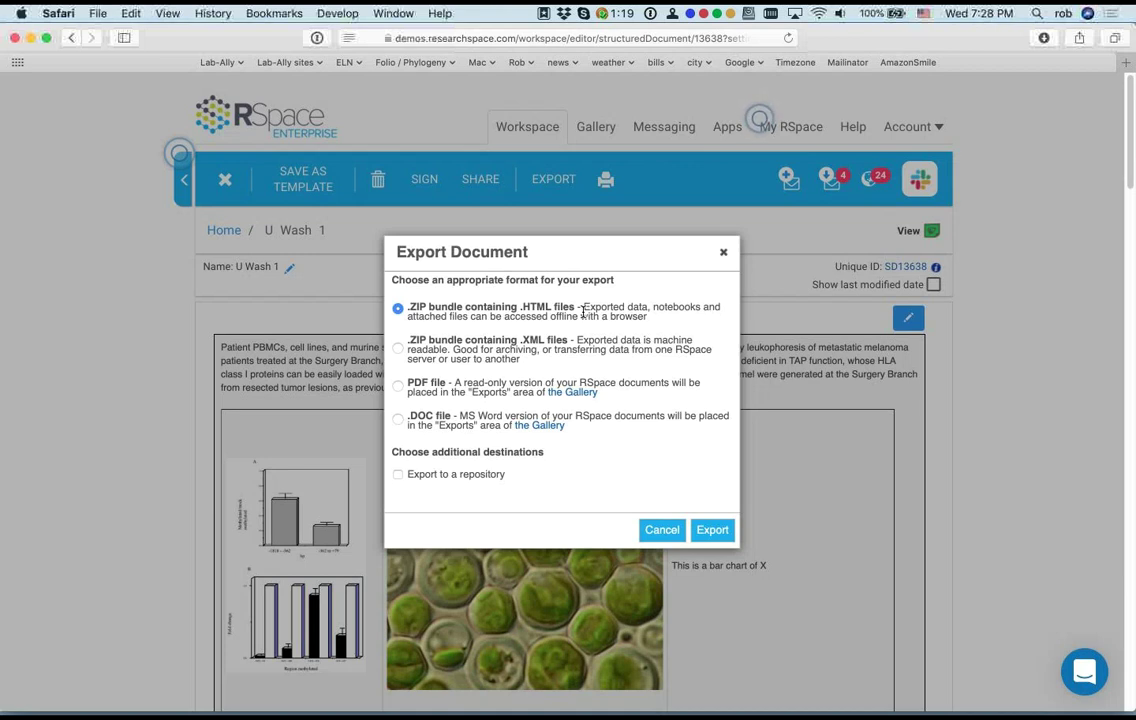
click(723, 253)
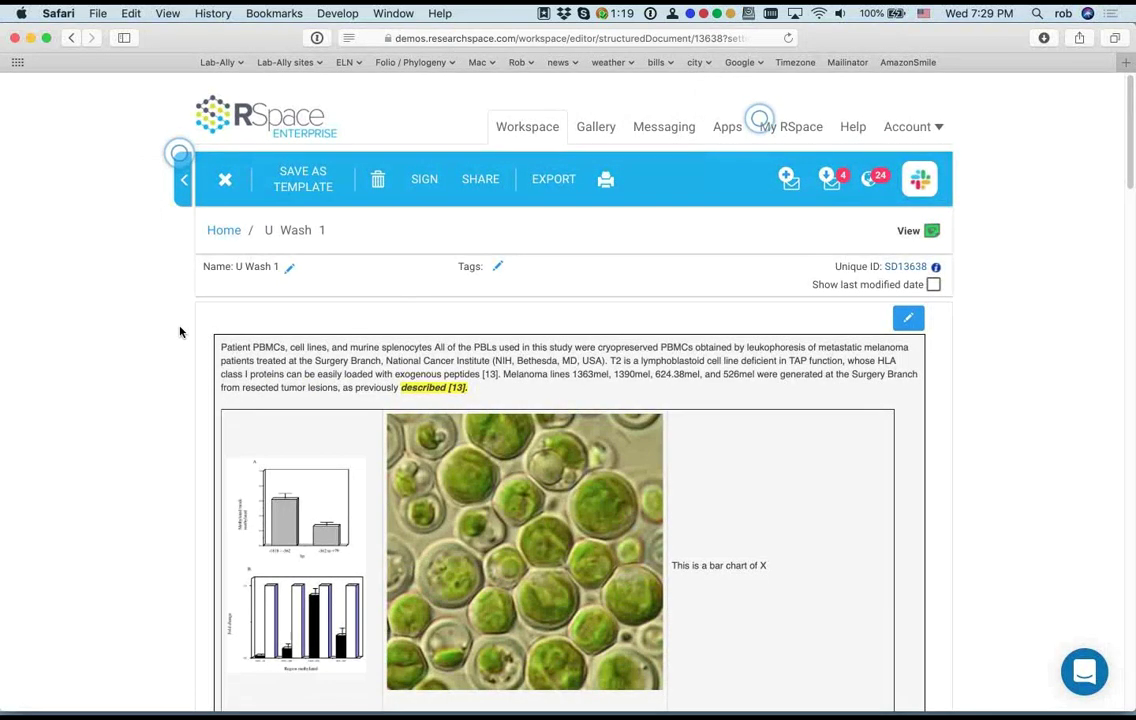
Step: Start editing the U Wash 1 document and add a blank line at its end, below the gal.tiff link
scroll(177, 360, down, 5)
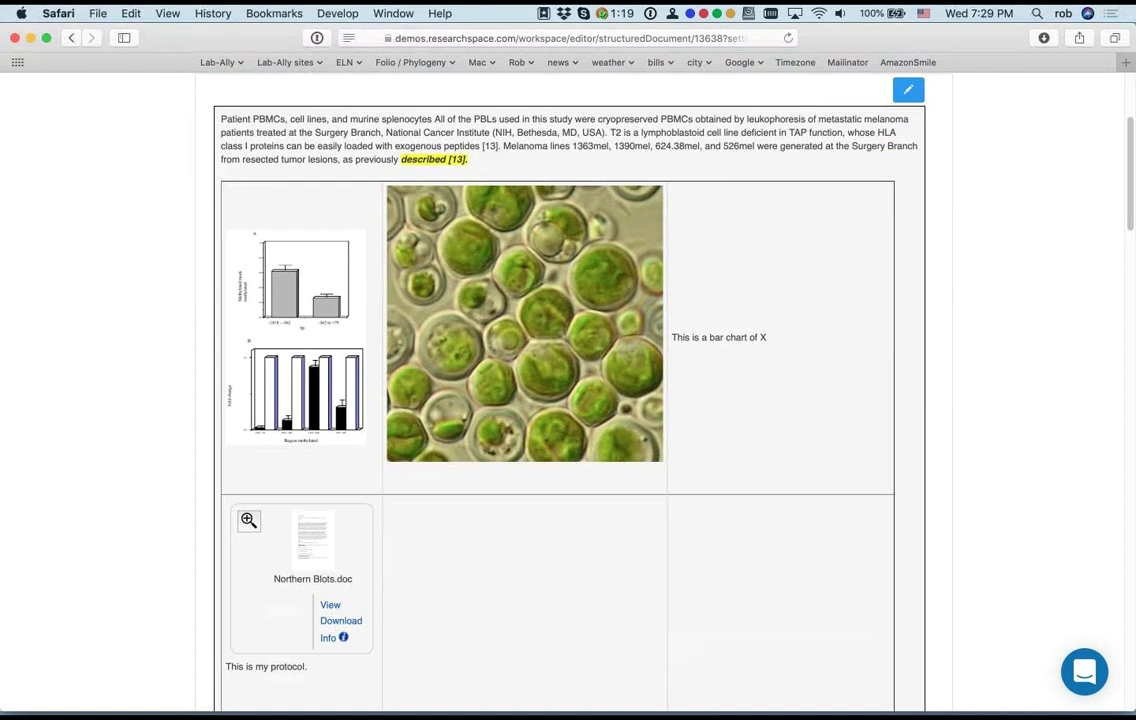
scroll(173, 532, down, 7)
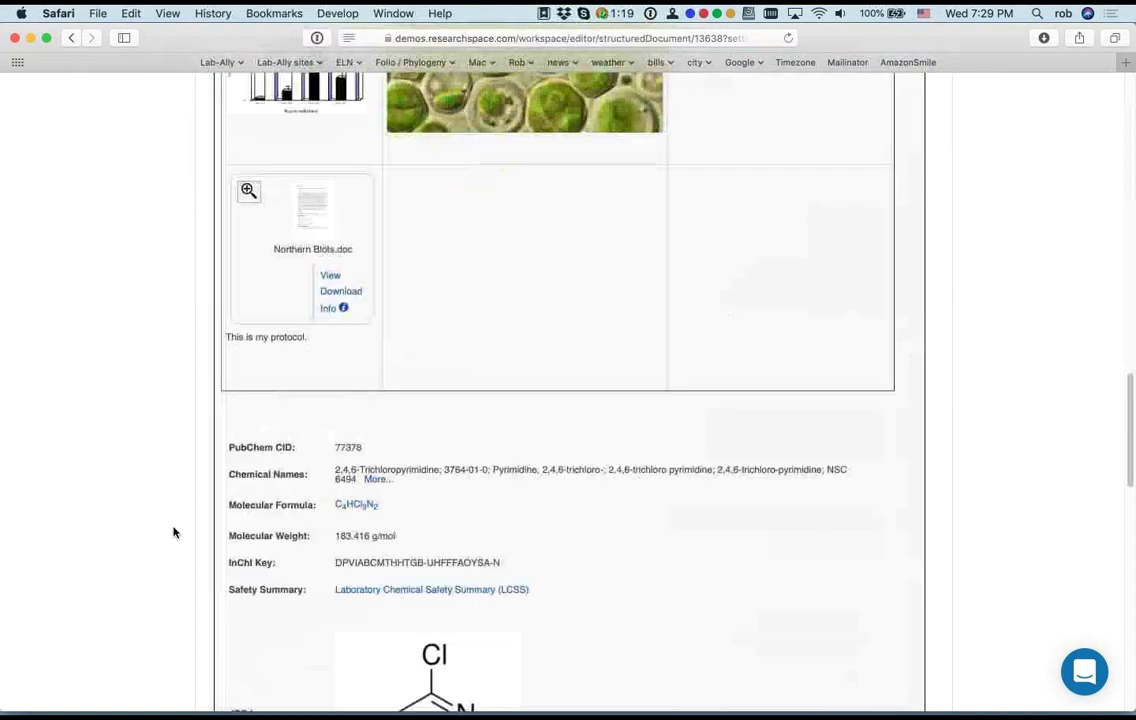
scroll(173, 532, down, 15)
click(384, 590)
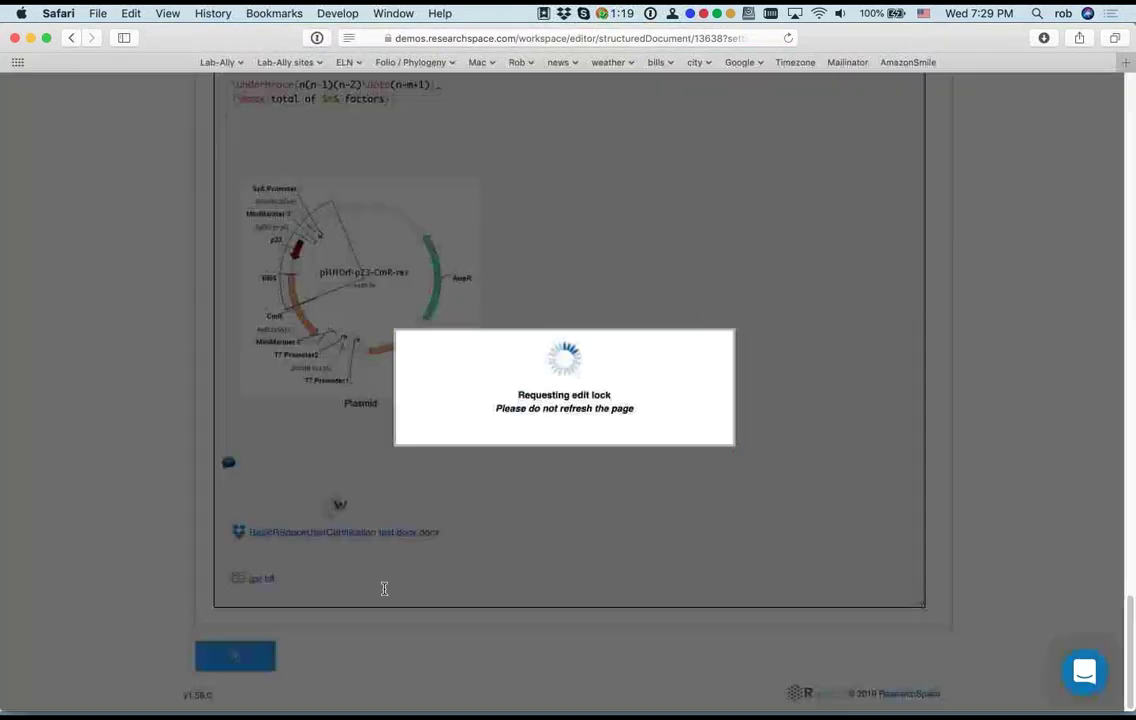
scroll(373, 420, down, 15)
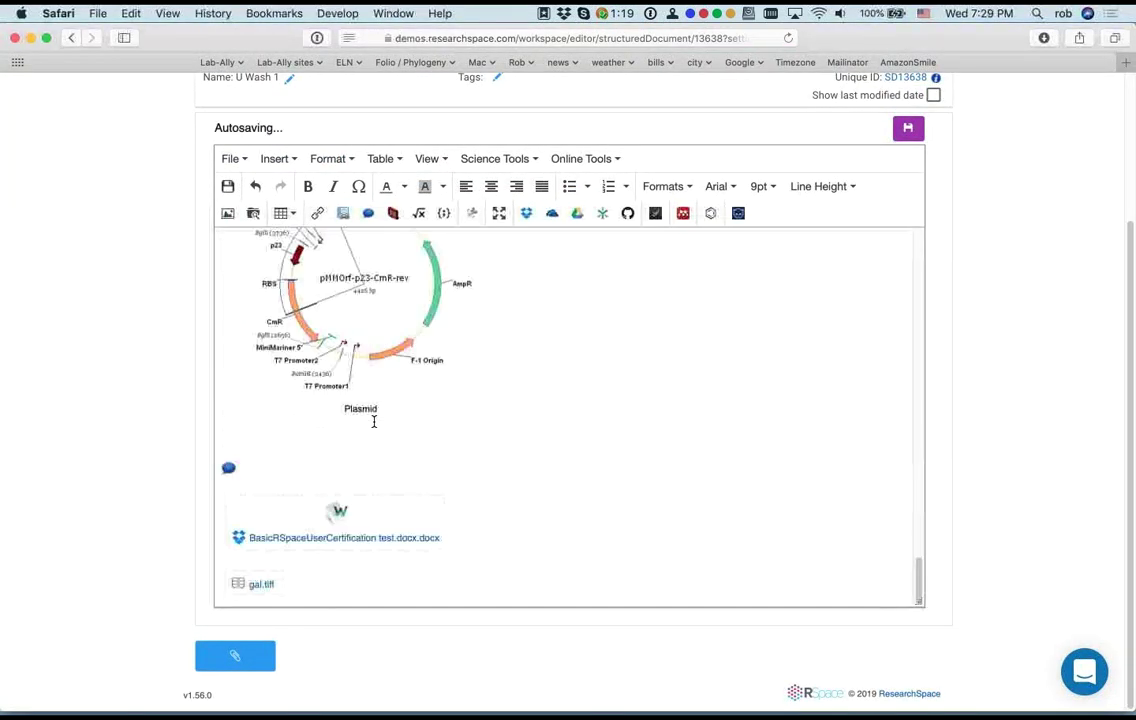
click(396, 576)
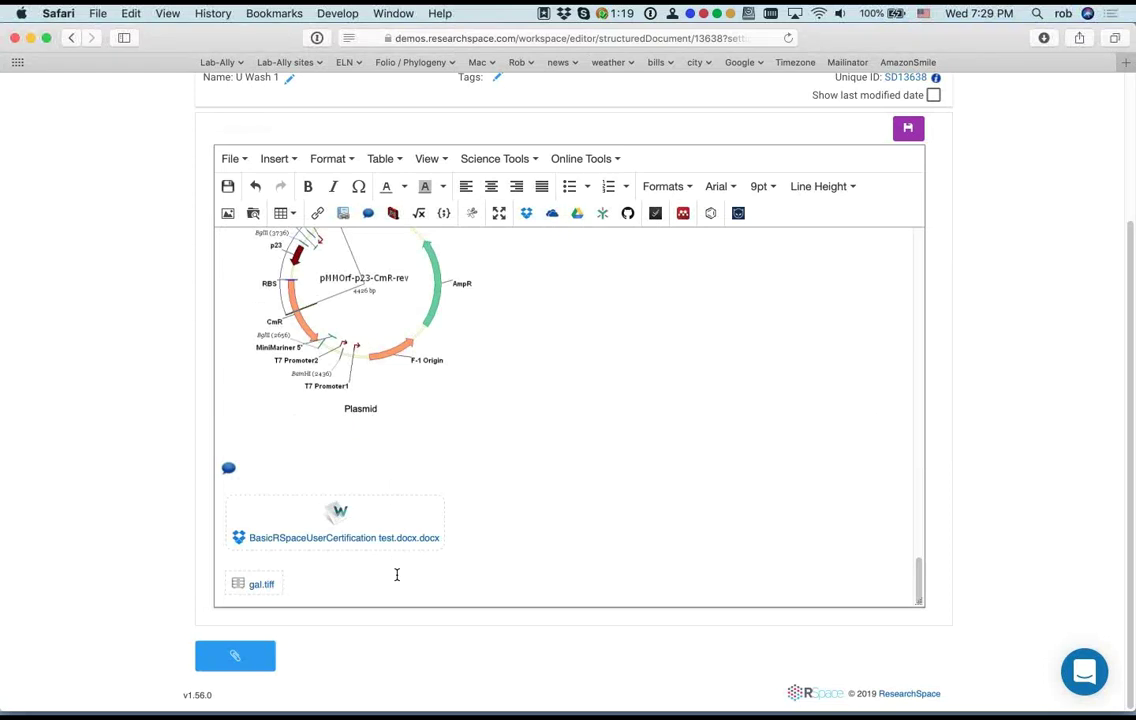
key(Return)
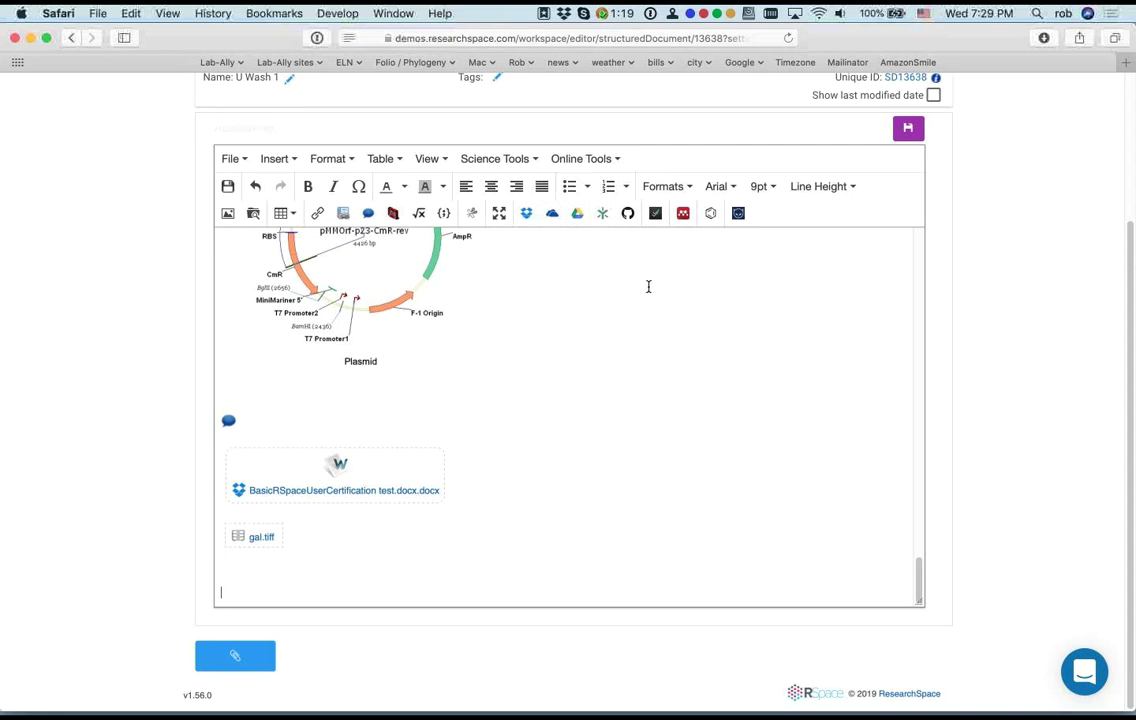
Step: Open the Apps page separately while staying on the U Wash 1 document being edited
scroll(648, 287, up, 10)
click(728, 127)
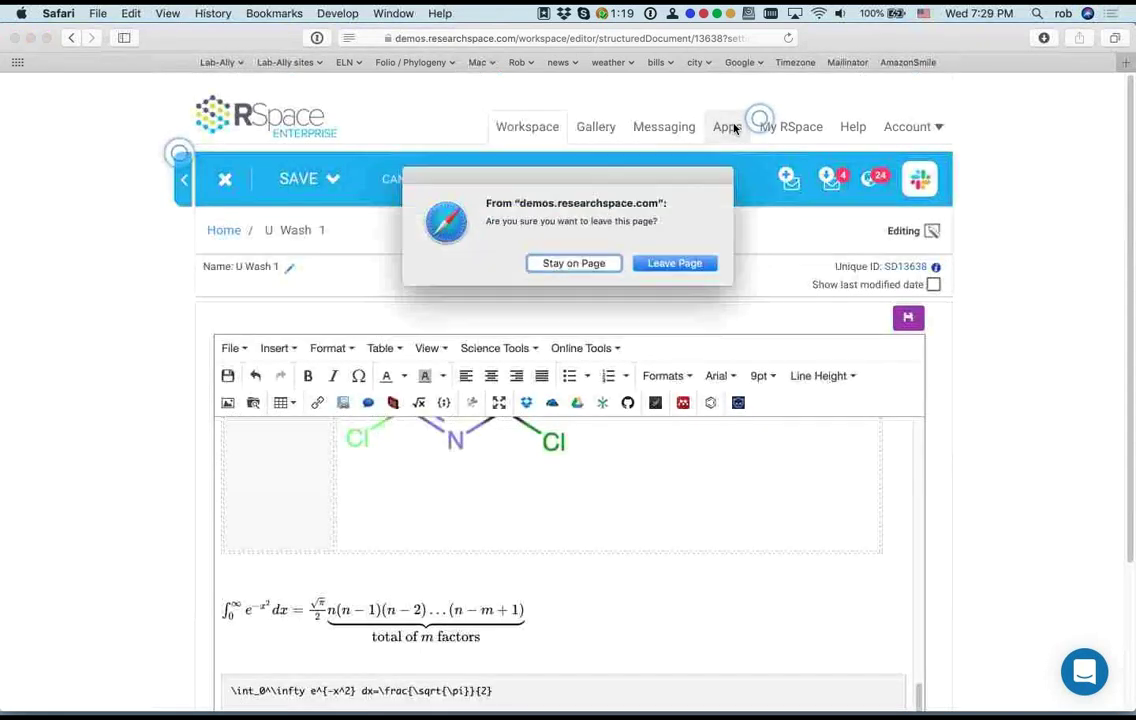
click(584, 263)
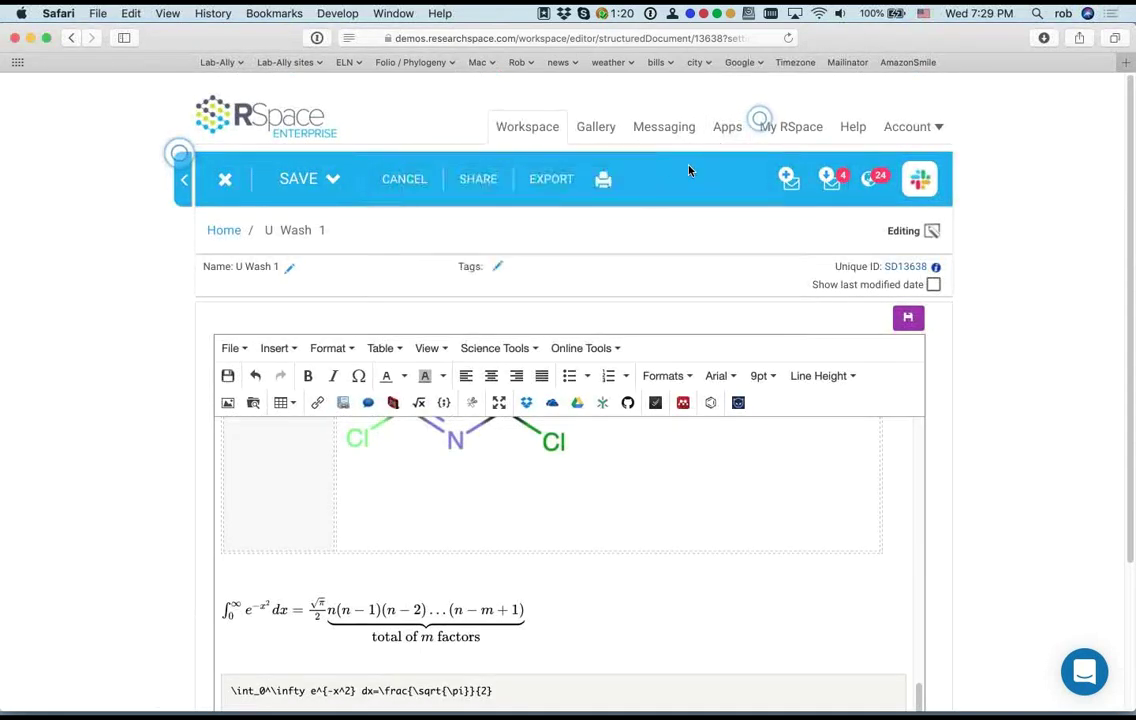
right_click(730, 125)
click(786, 145)
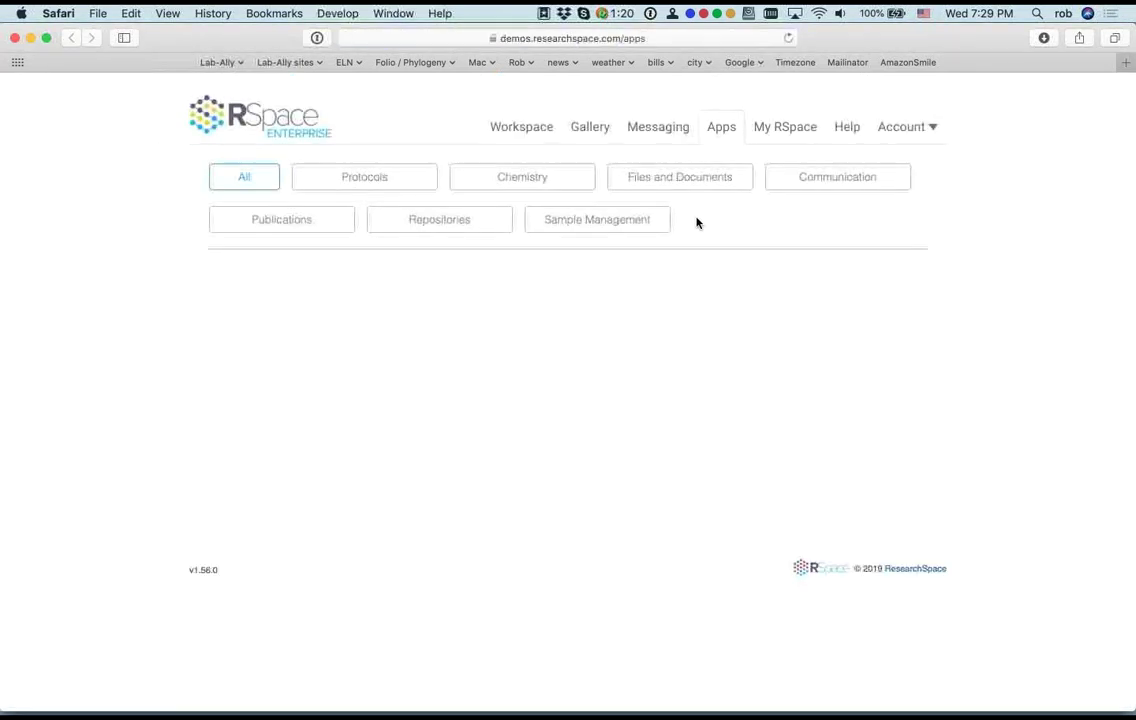
Step: Enable the Box app integration with the Versioned link type
click(580, 446)
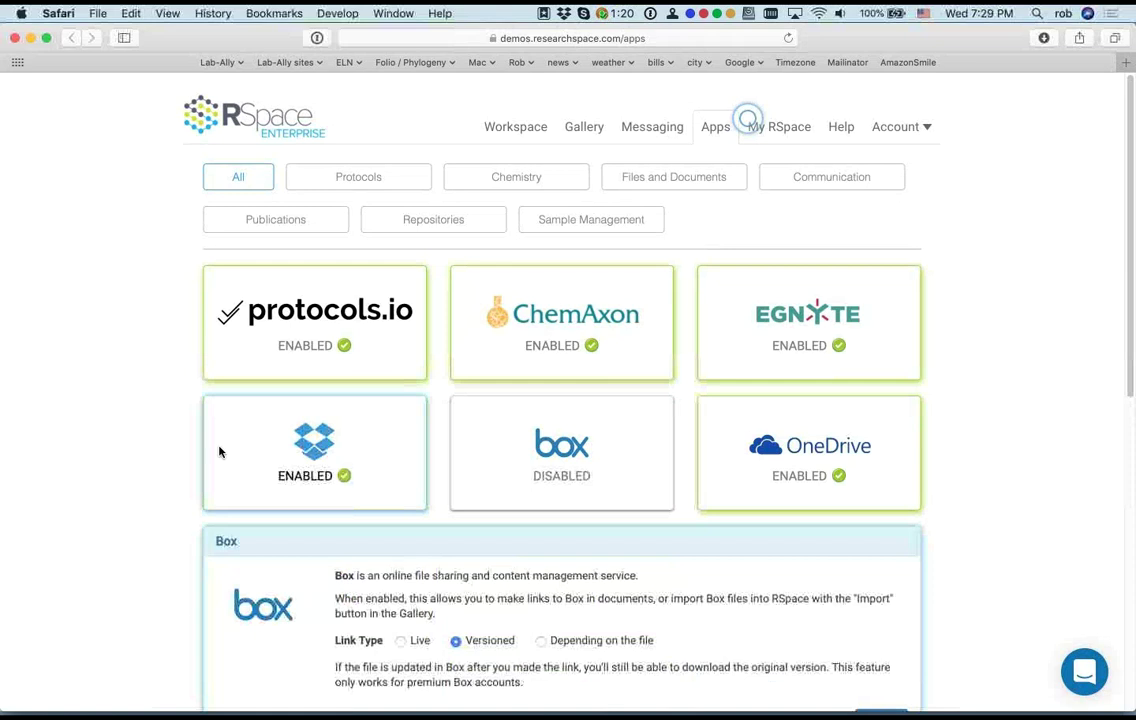
scroll(220, 452, down, 3)
click(880, 450)
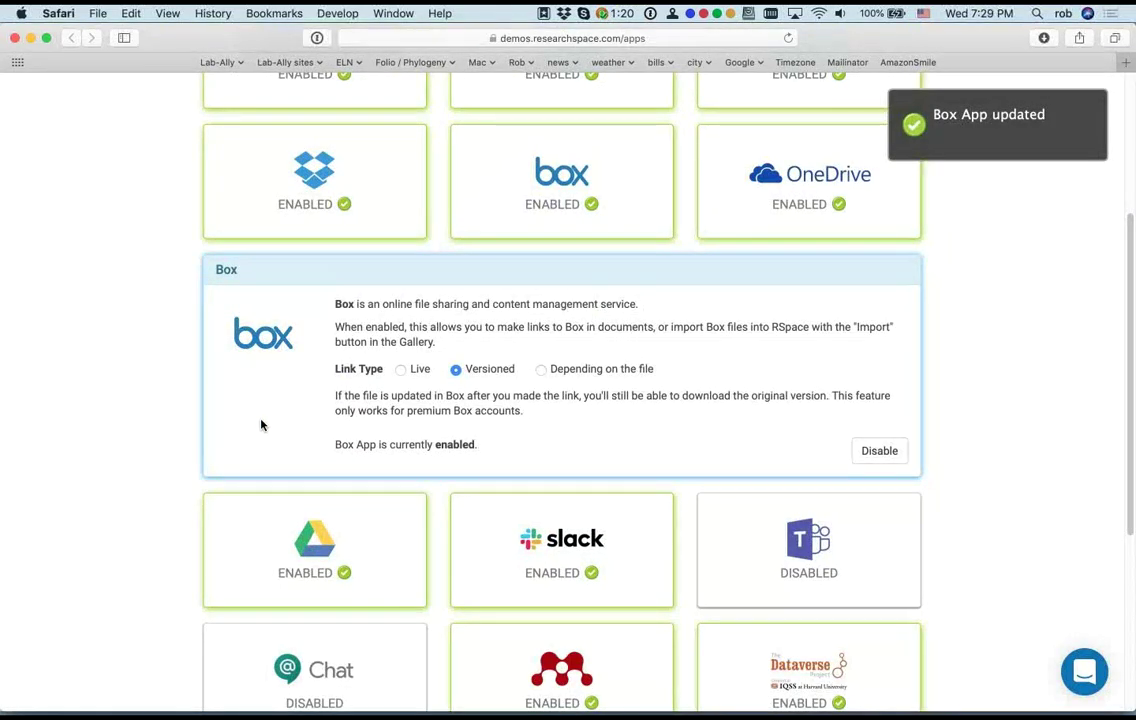
Step: Return to the Workspace, reopen the U Wash 1 document and go to the empty line below the gal.tiff link
scroll(183, 421, up, 5)
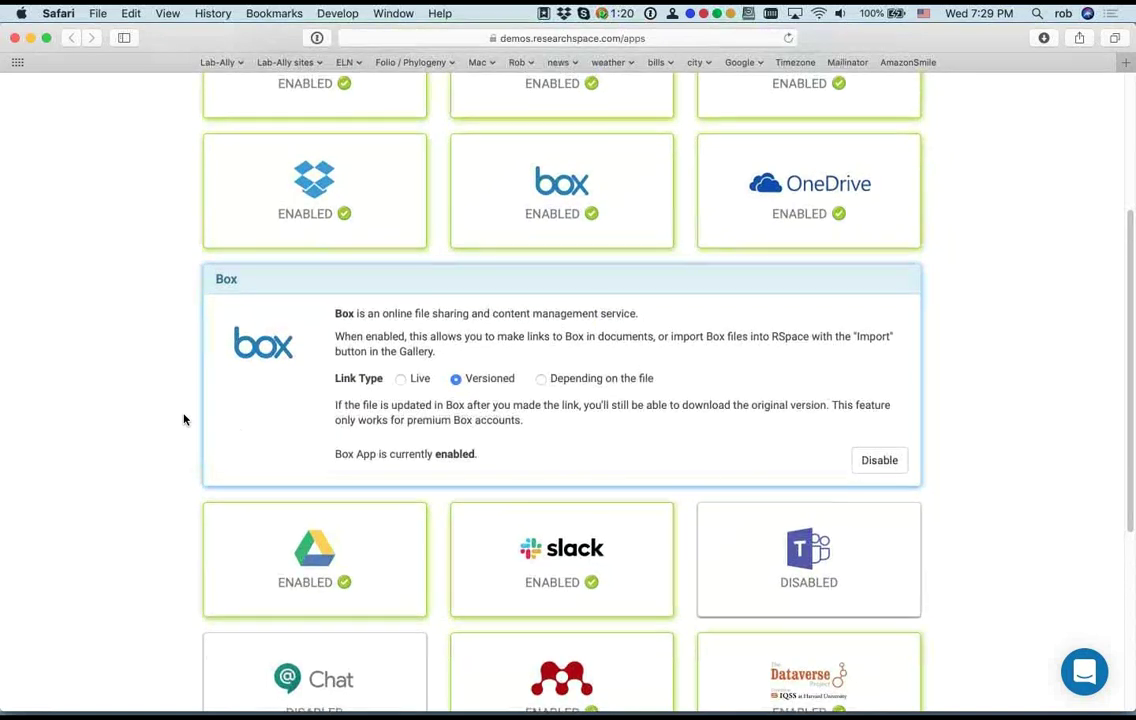
click(516, 128)
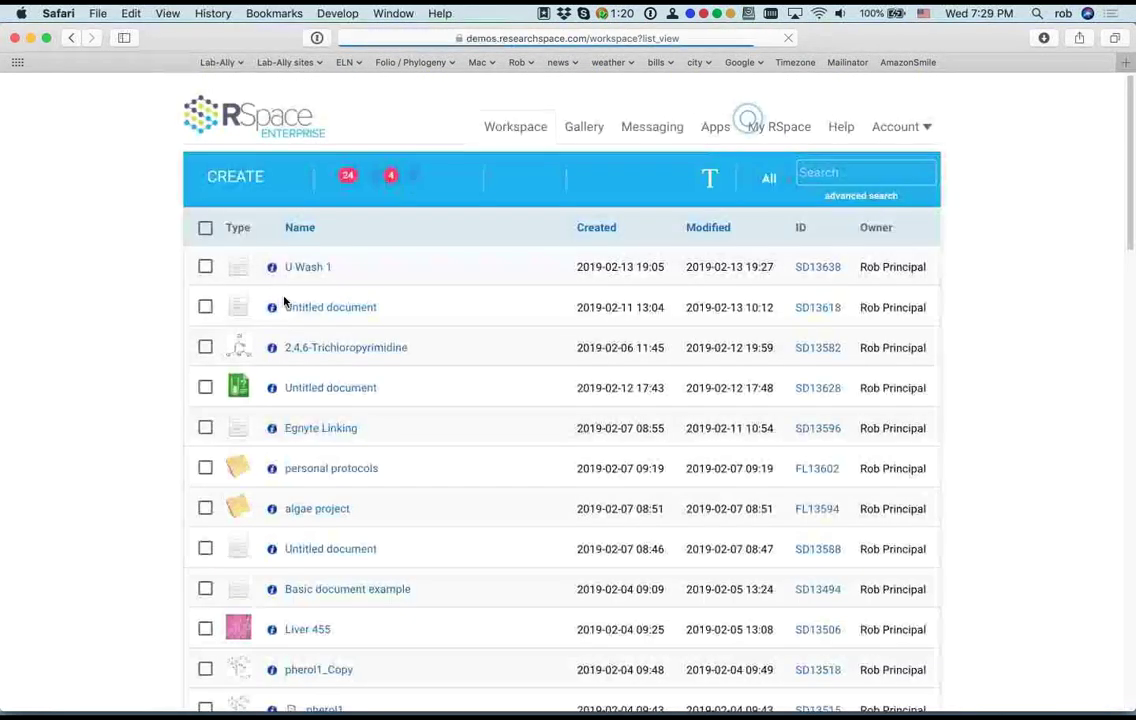
click(322, 266)
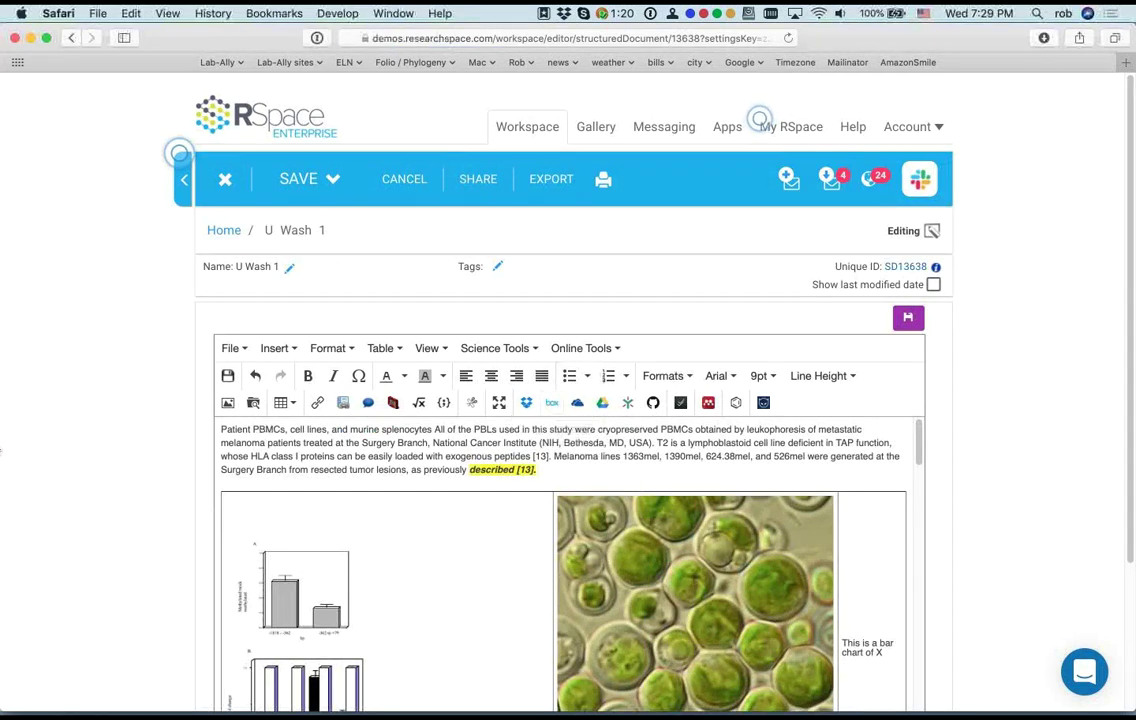
scroll(105, 432, down, 2)
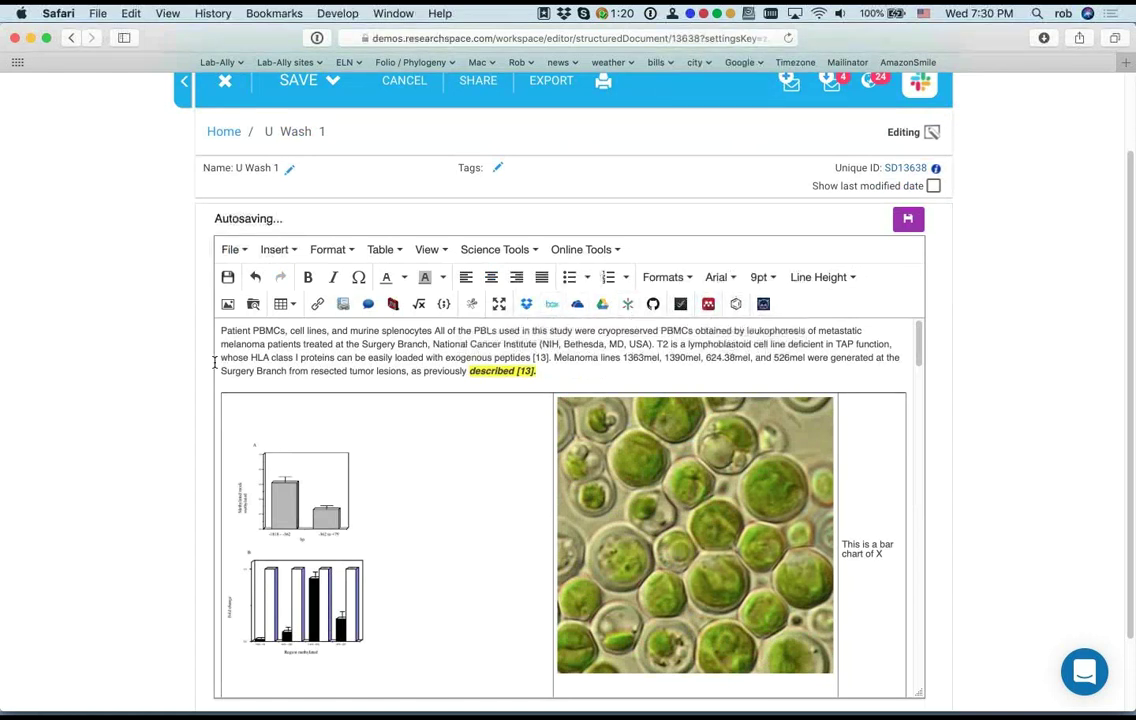
scroll(157, 375, down, 2)
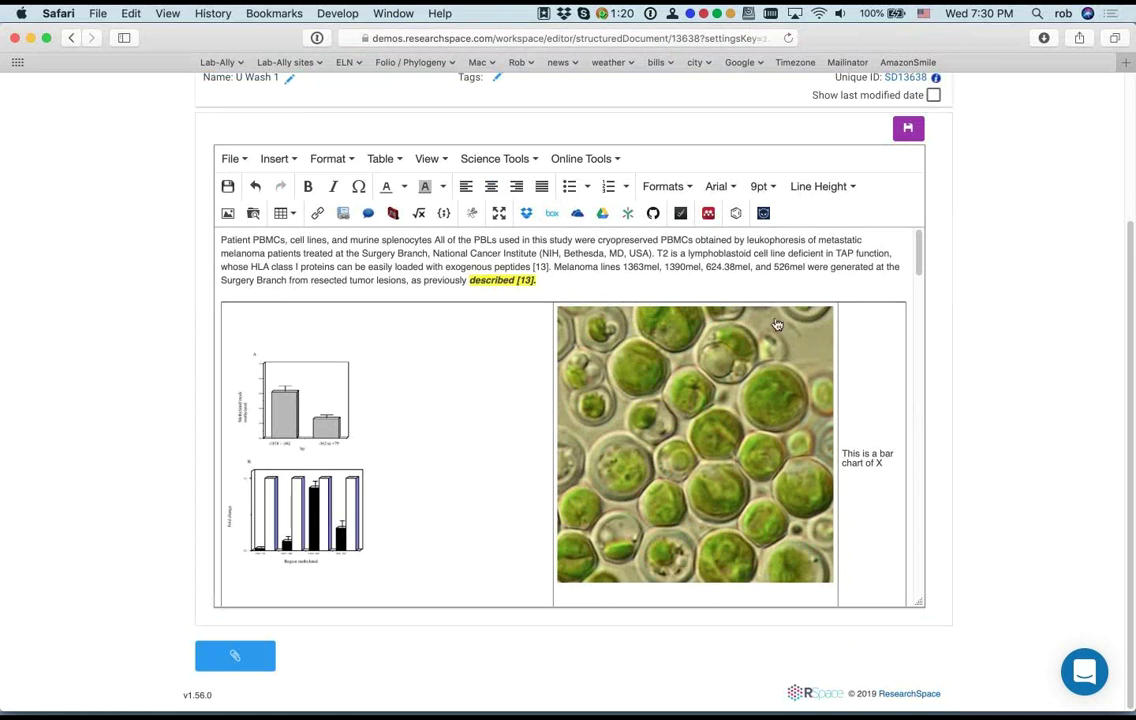
scroll(777, 324, down, 5)
scroll(763, 302, up, 5)
scroll(763, 302, down, 10)
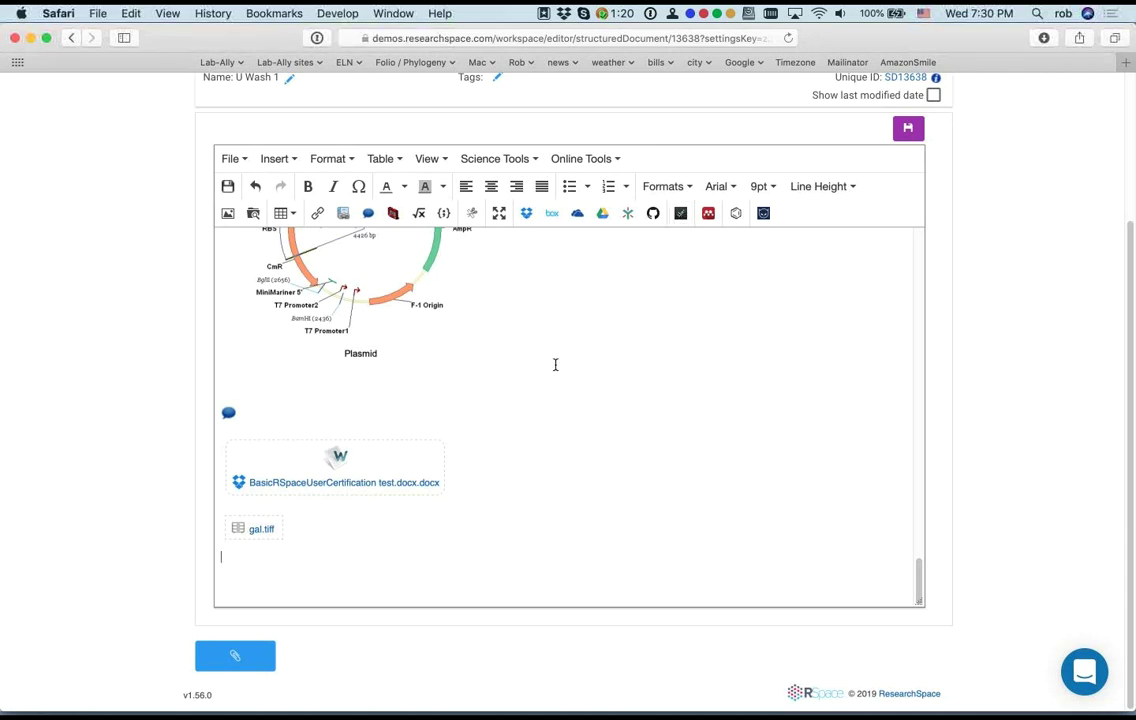
Step: Start an import from Protocols.io and search all public protocols for "chlorella"
click(680, 214)
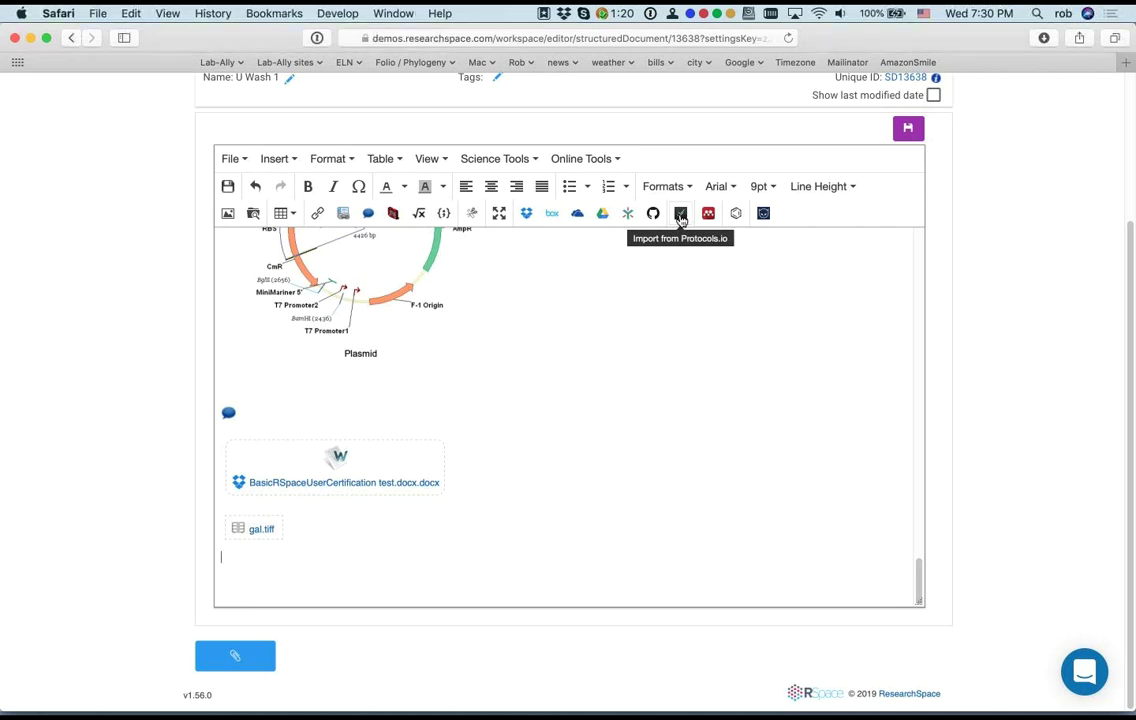
click(680, 216)
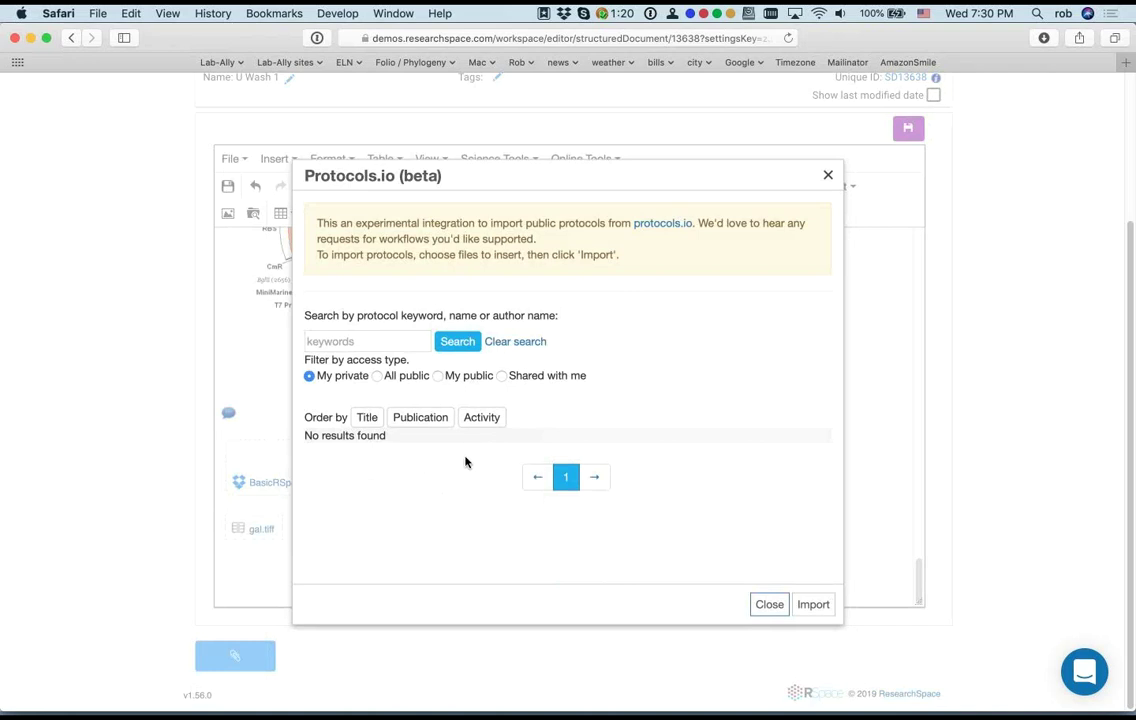
click(377, 377)
click(375, 340)
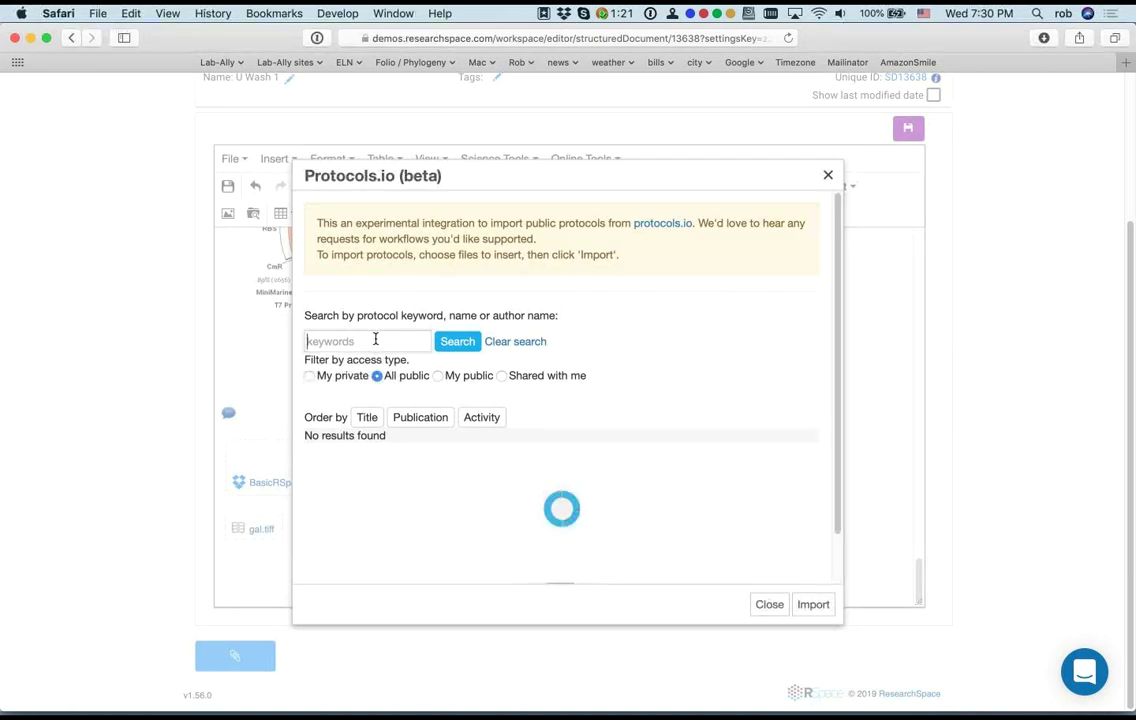
text(chlorella)
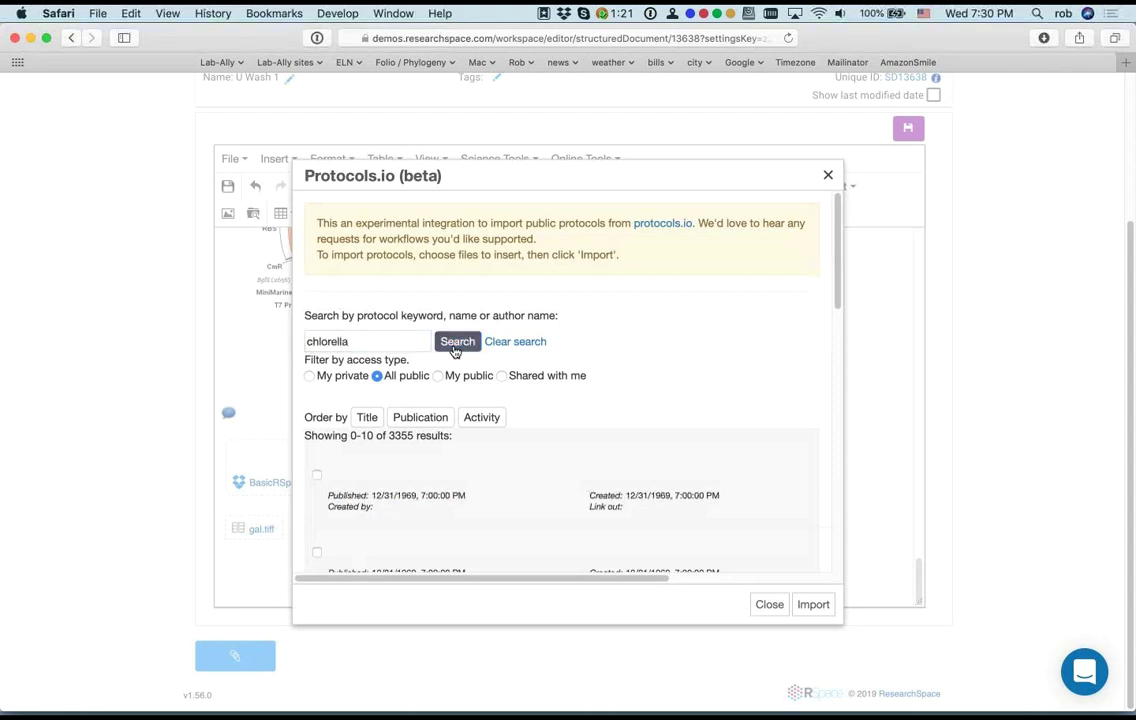
click(457, 341)
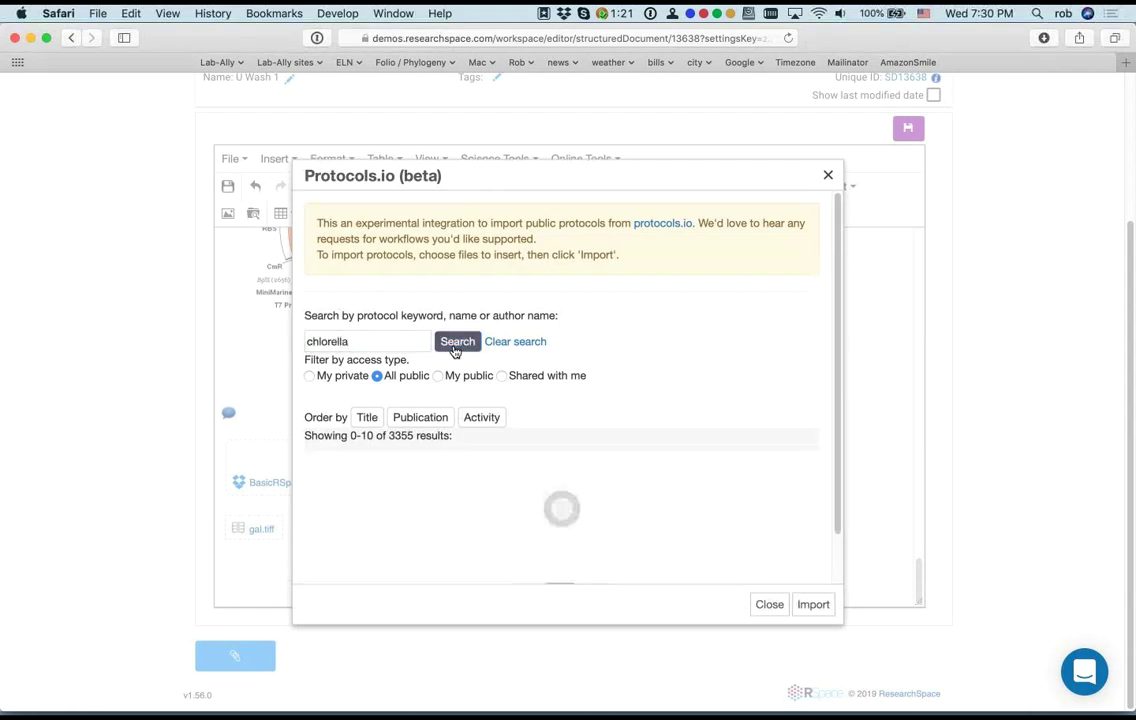
Step: Import the Chlorella Virus Plaque Assay protocol from the search results into the document
scroll(633, 386, down, 1)
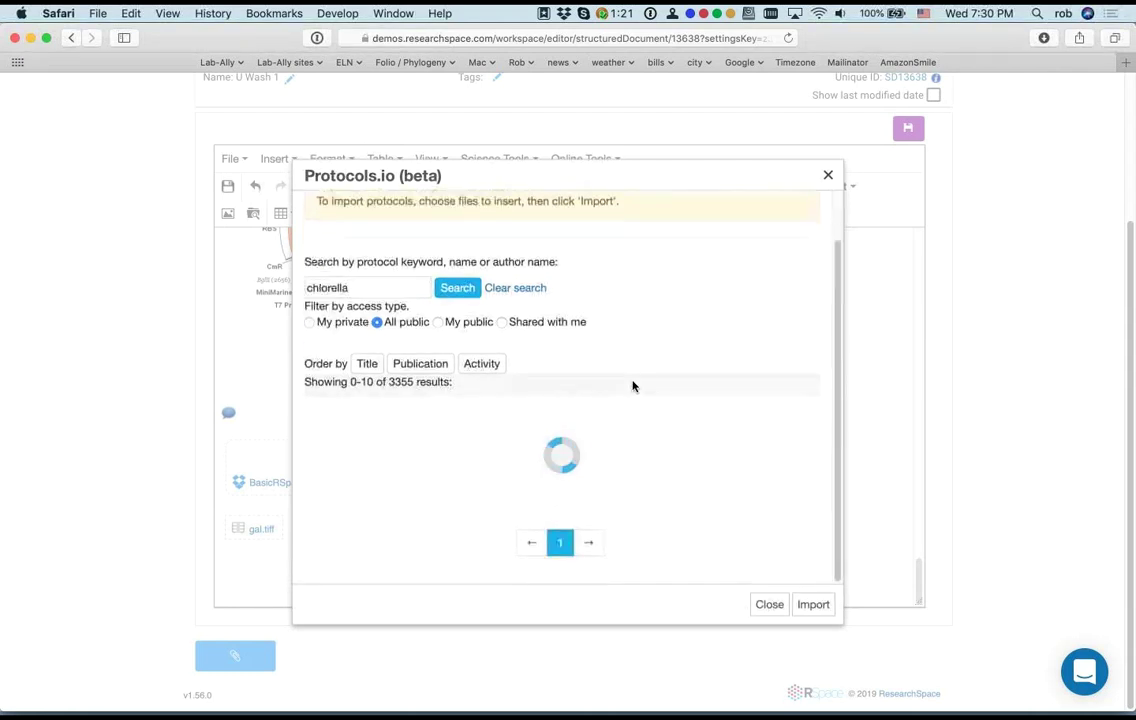
scroll(634, 385, down, 3)
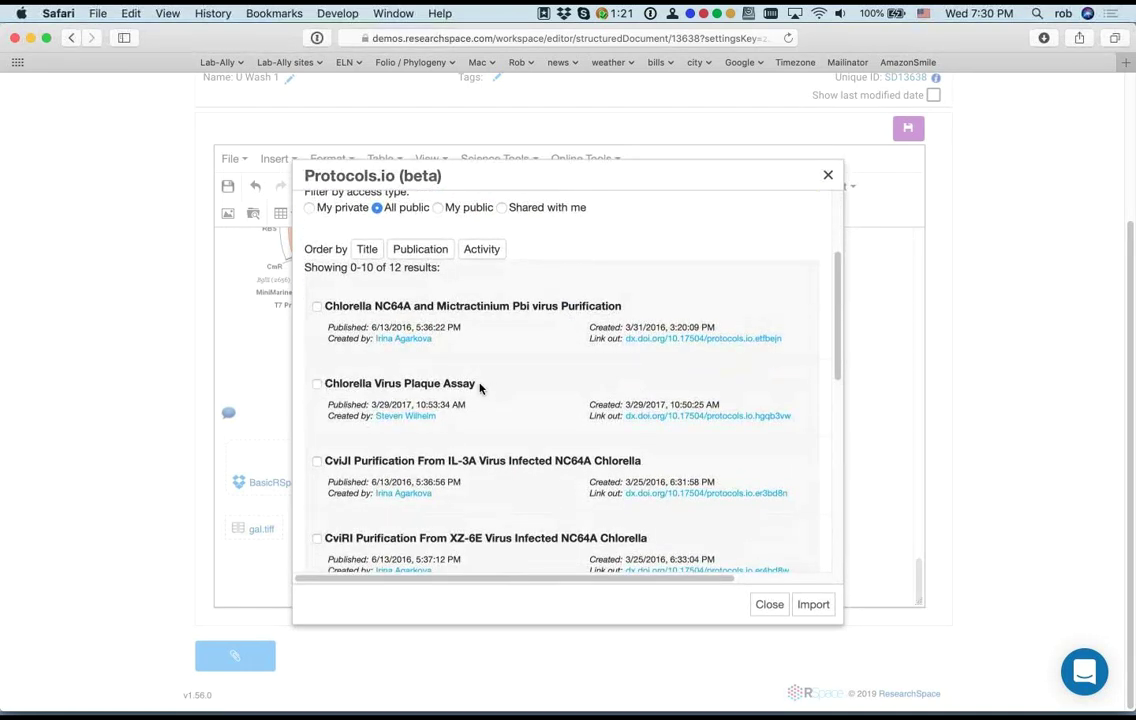
click(317, 385)
click(812, 605)
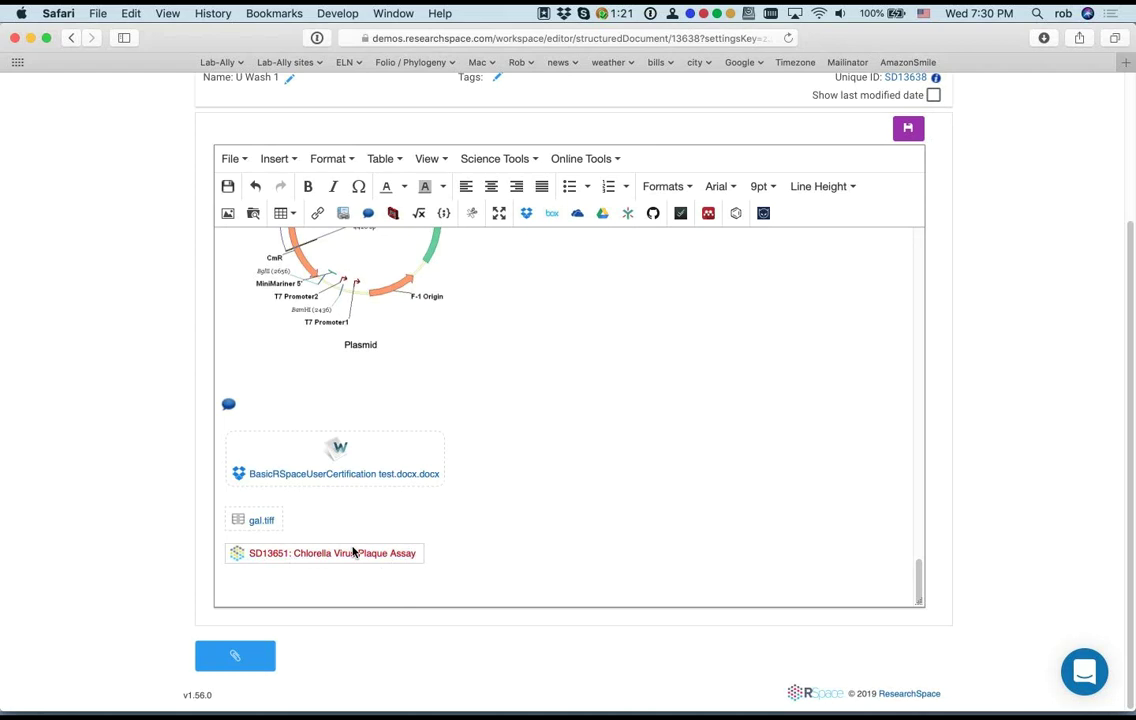
Step: Save the U Wash 1 document and switch it to view mode
scroll(96, 545, up, 5)
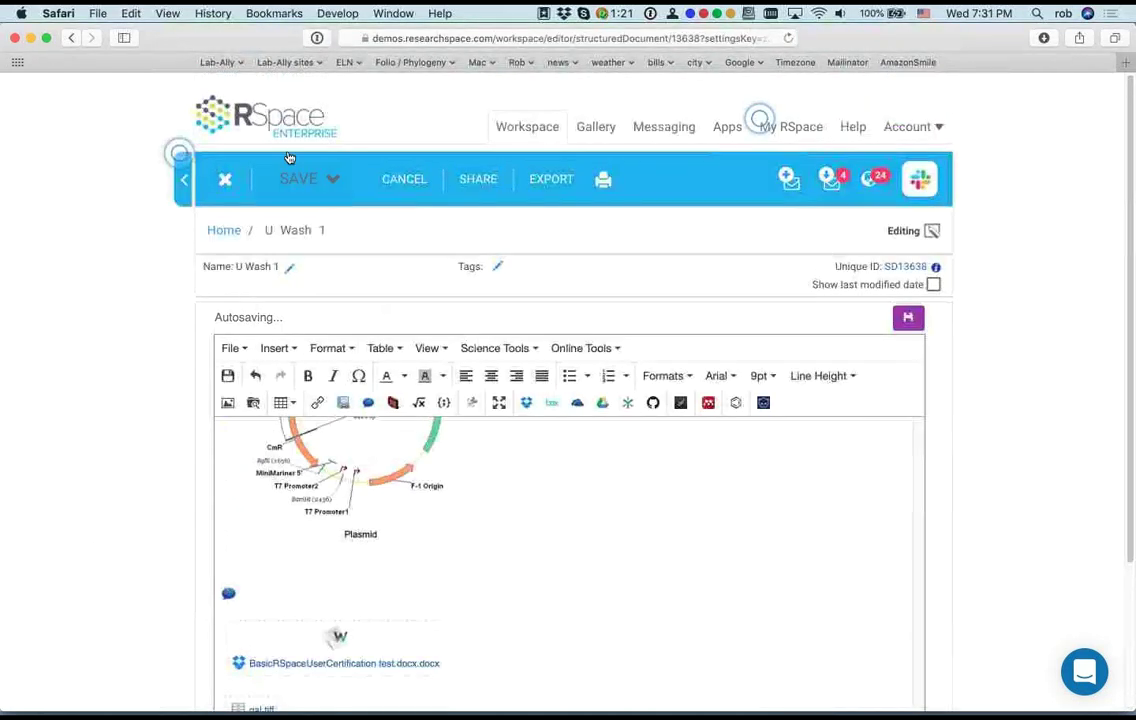
click(305, 179)
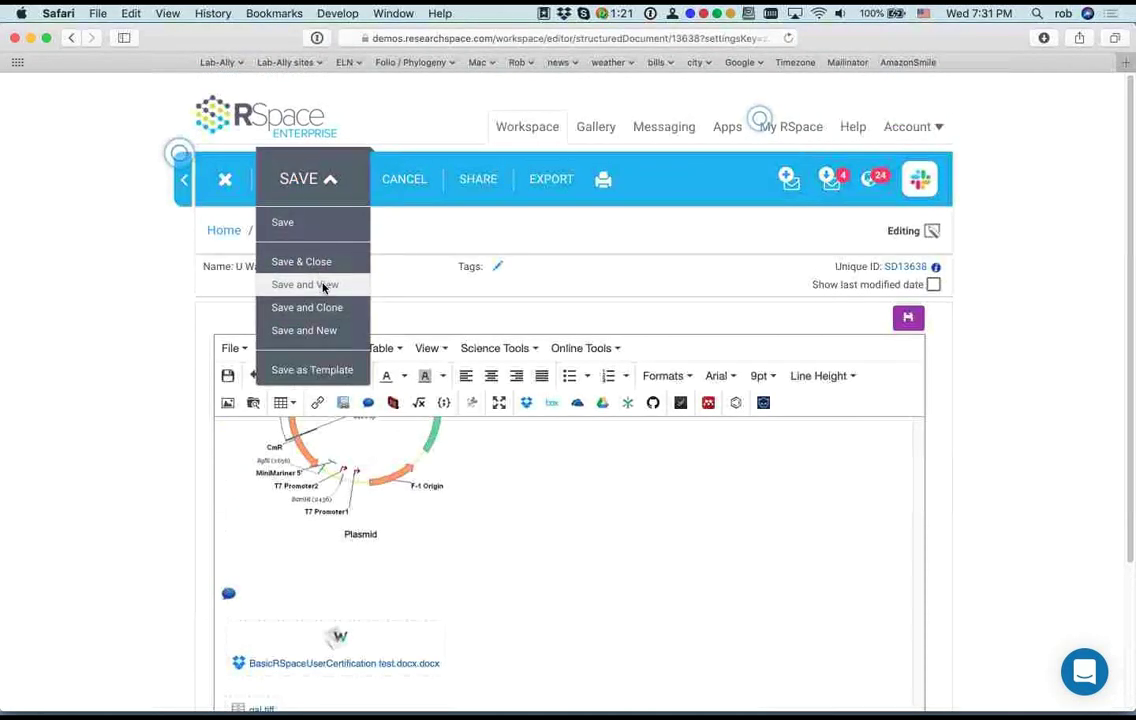
click(323, 288)
Step: Open the linked Chlorella Virus Plaque Assay document at the end of U Wash 1 and review its imported content
scroll(435, 479, down, 10)
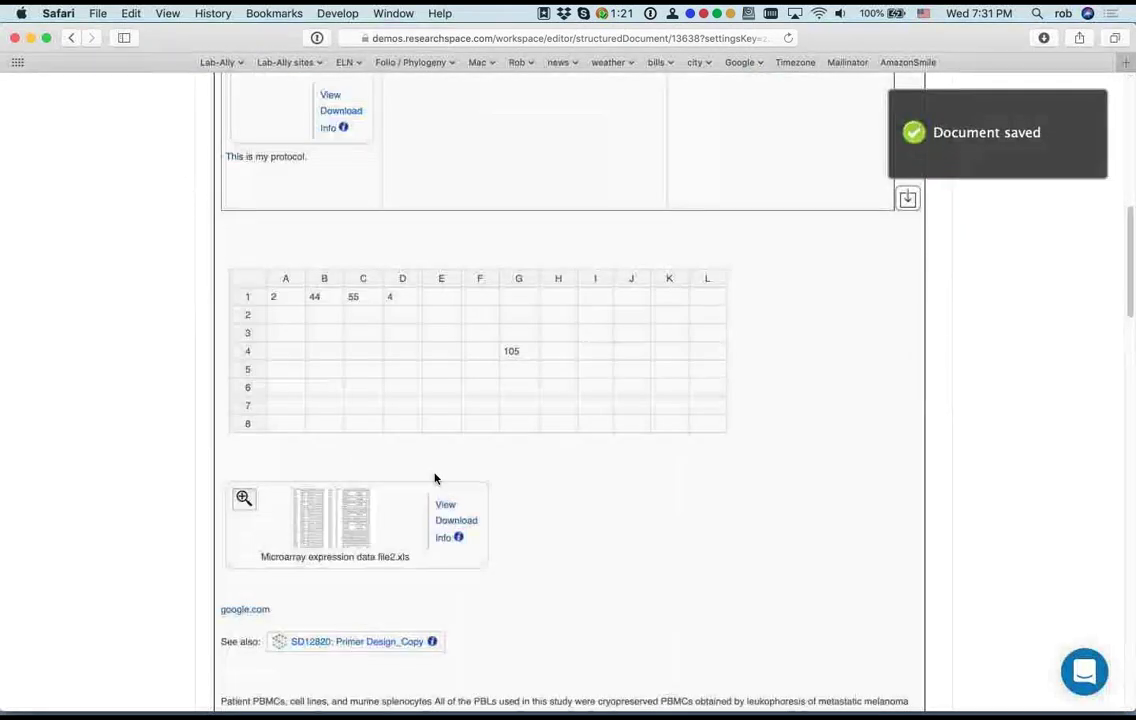
scroll(436, 477, down, 10)
click(337, 548)
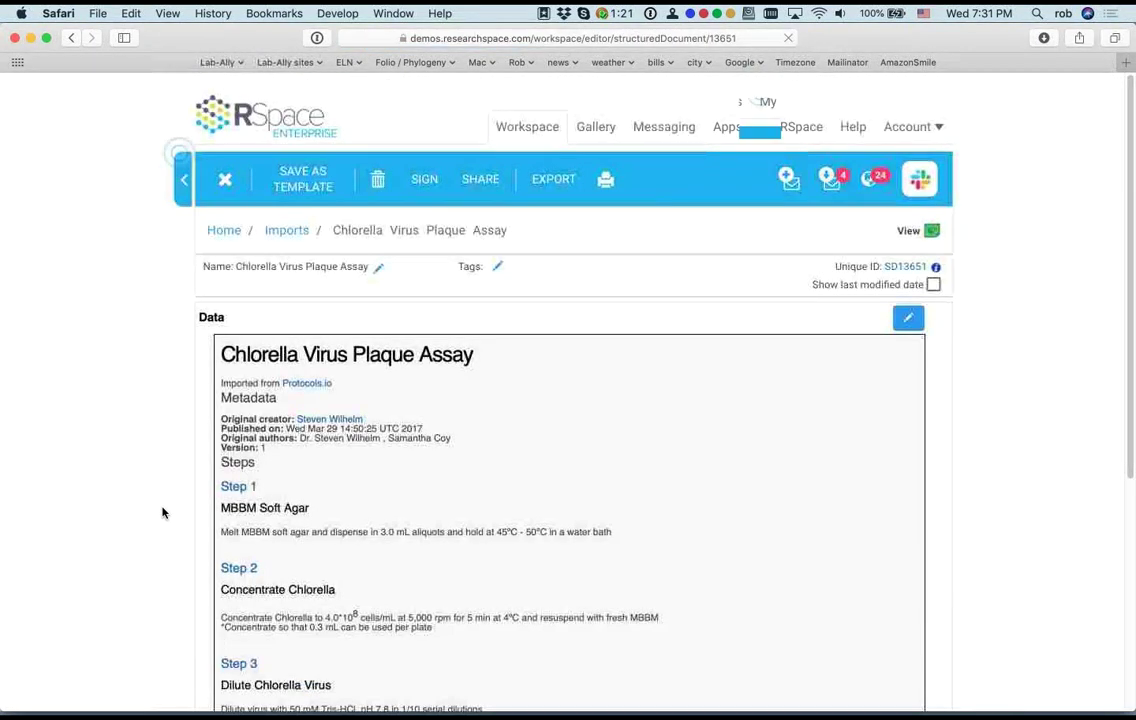
scroll(570, 436, down, 5)
scroll(589, 432, up, 5)
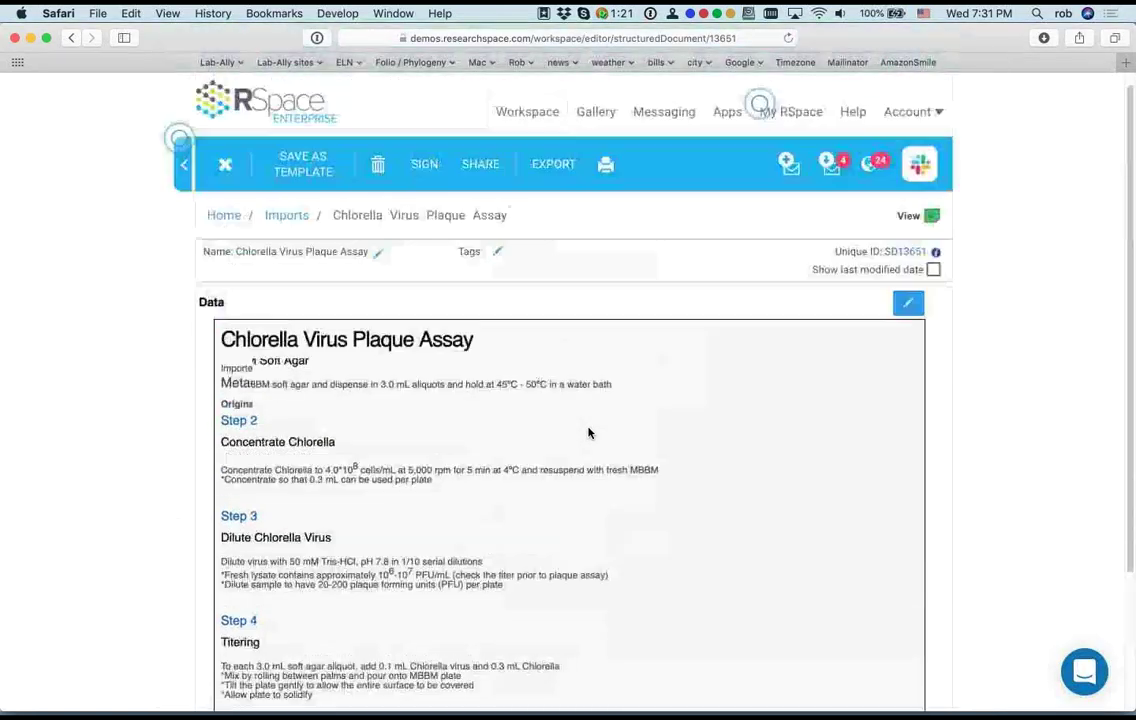
Step: Switch the Chlorella Virus Plaque Assay document to editing mode and look through its protocol steps
double_click(740, 413)
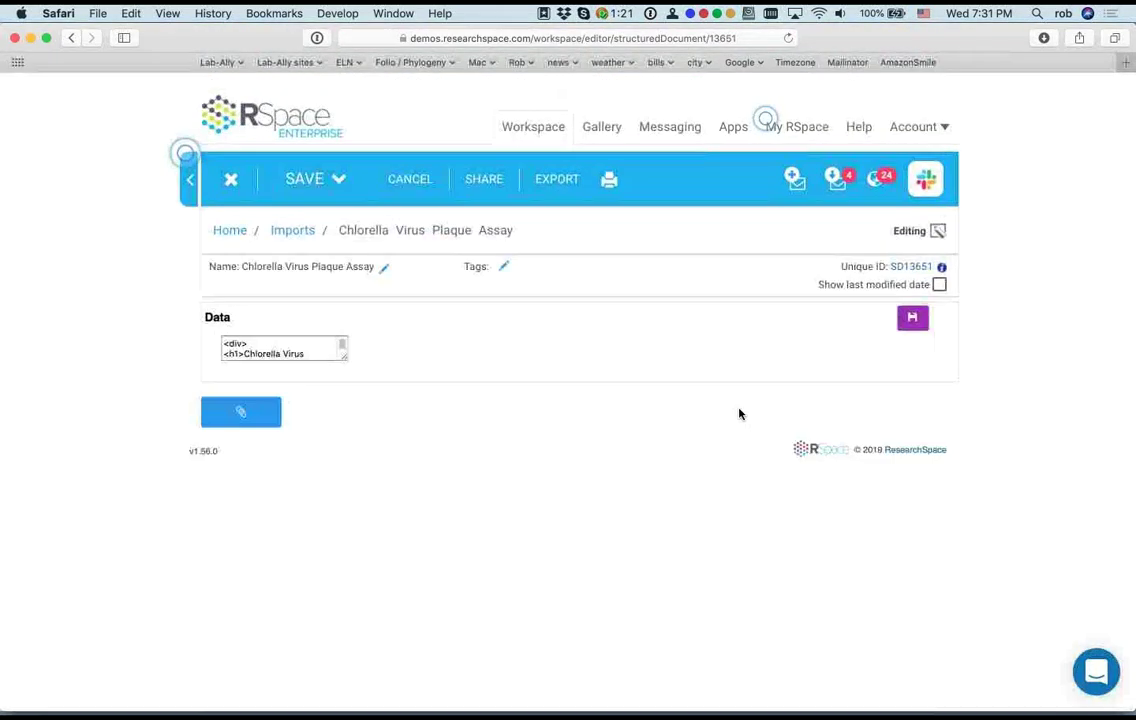
scroll(738, 413, down, 3)
scroll(713, 401, down, 6)
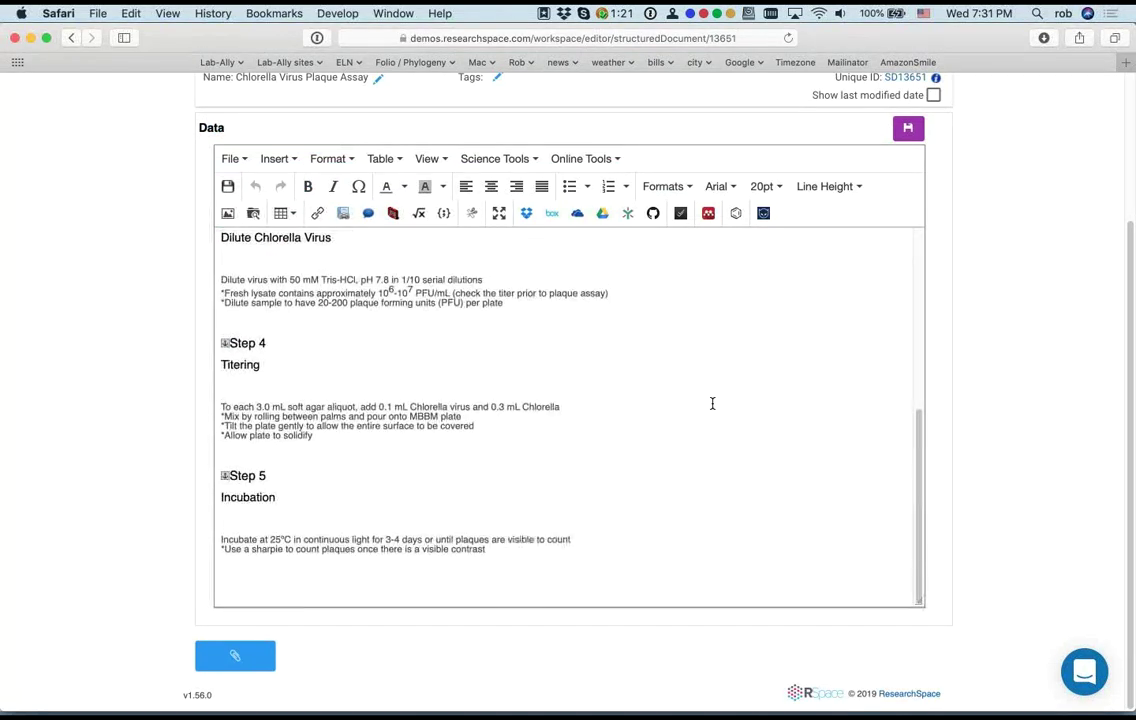
scroll(712, 401, up, 10)
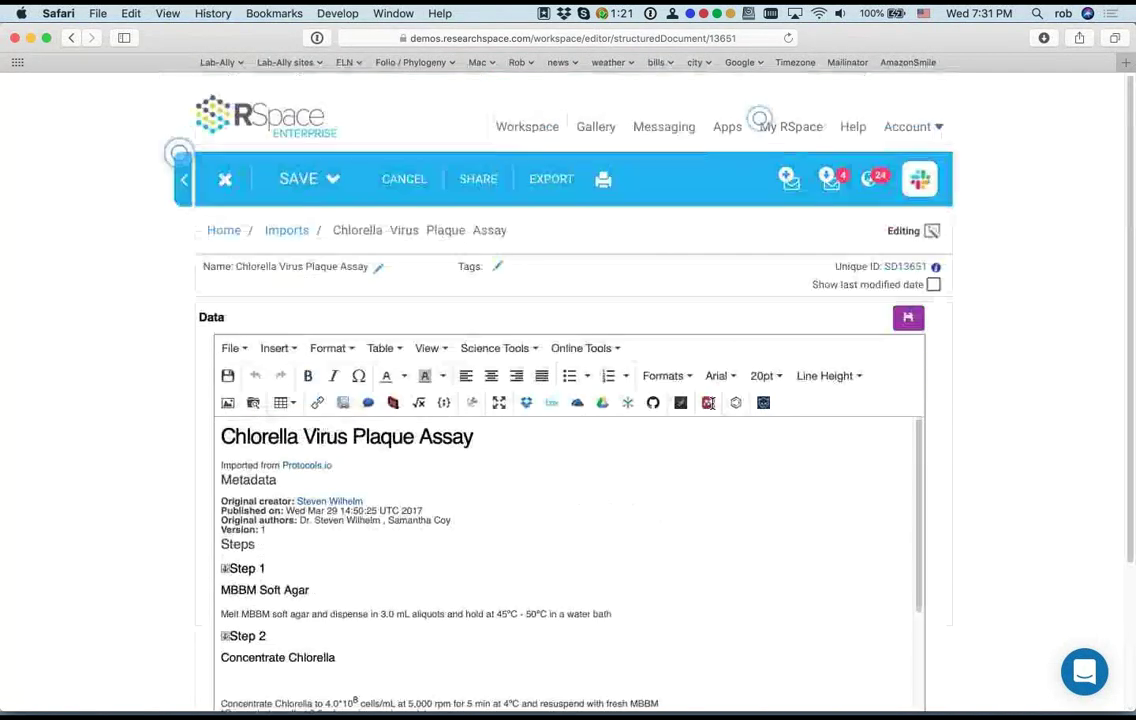
Step: Review the remaining protocol steps of the Chlorella Virus Plaque Assay document and return to the workspace listing
scroll(127, 456, down, 2)
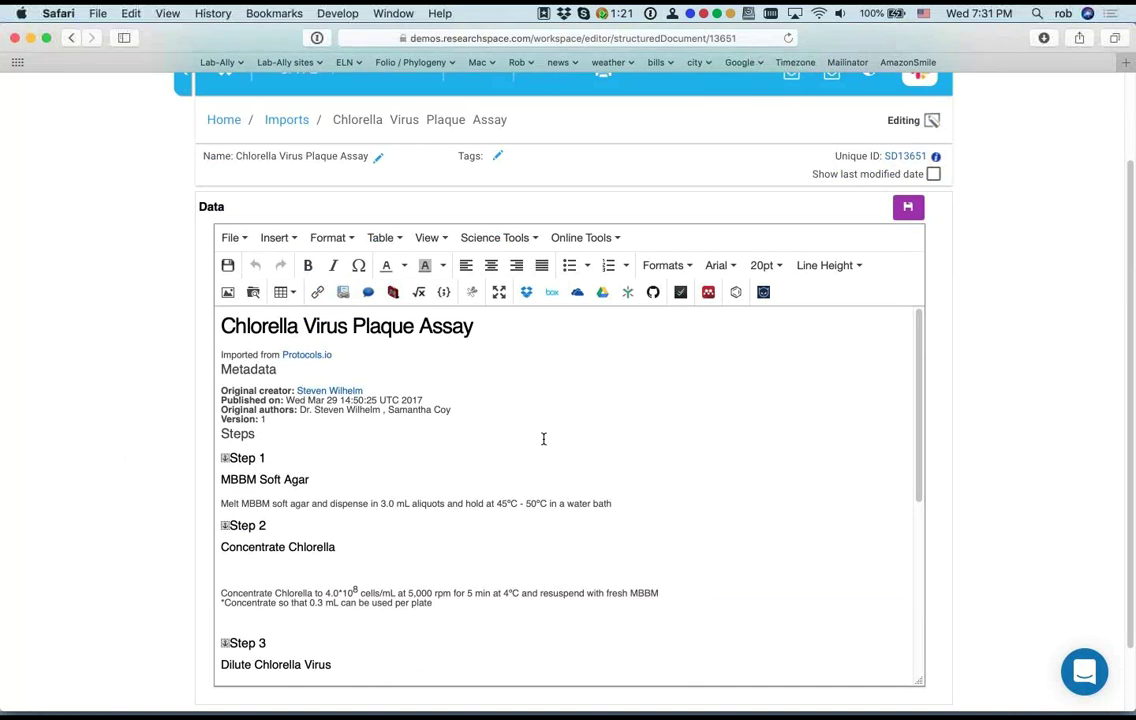
scroll(543, 439, down, 8)
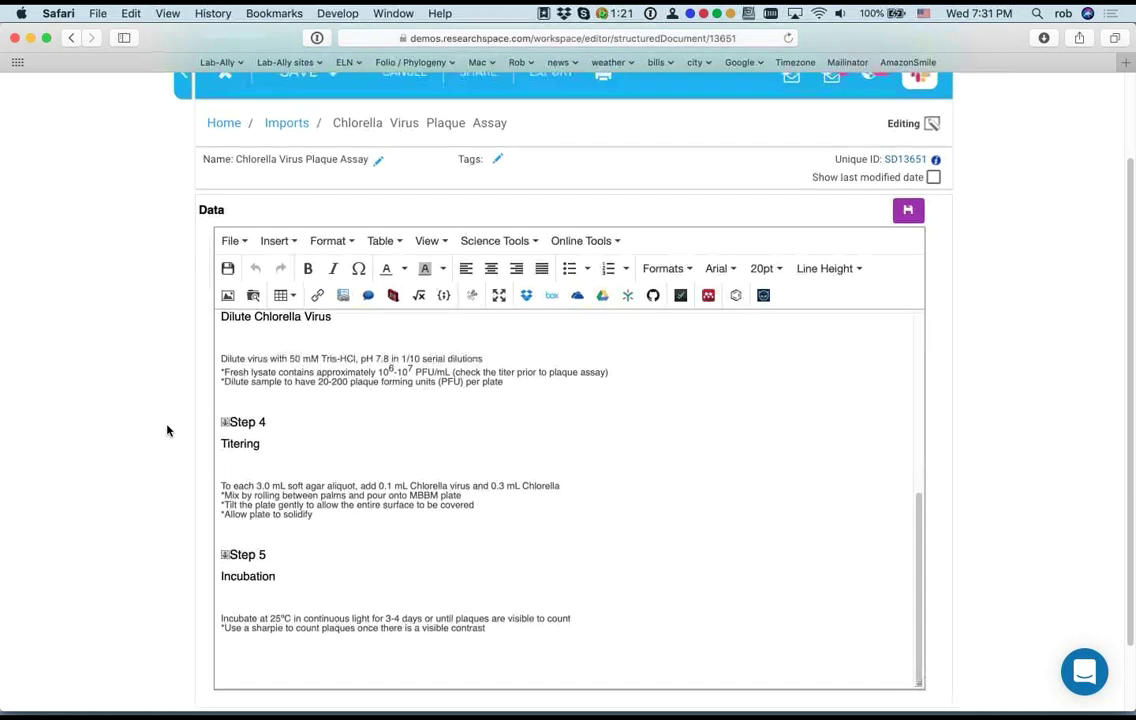
scroll(169, 431, up, 3)
scroll(541, 491, up, 10)
scroll(541, 491, up, 2)
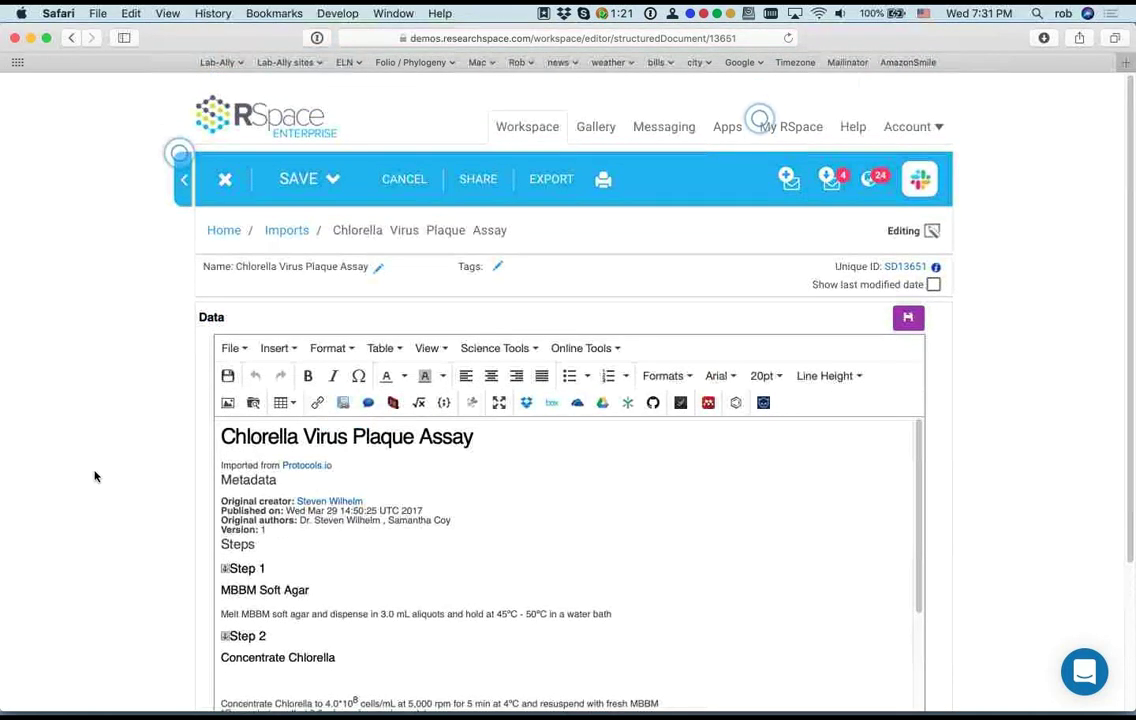
click(544, 127)
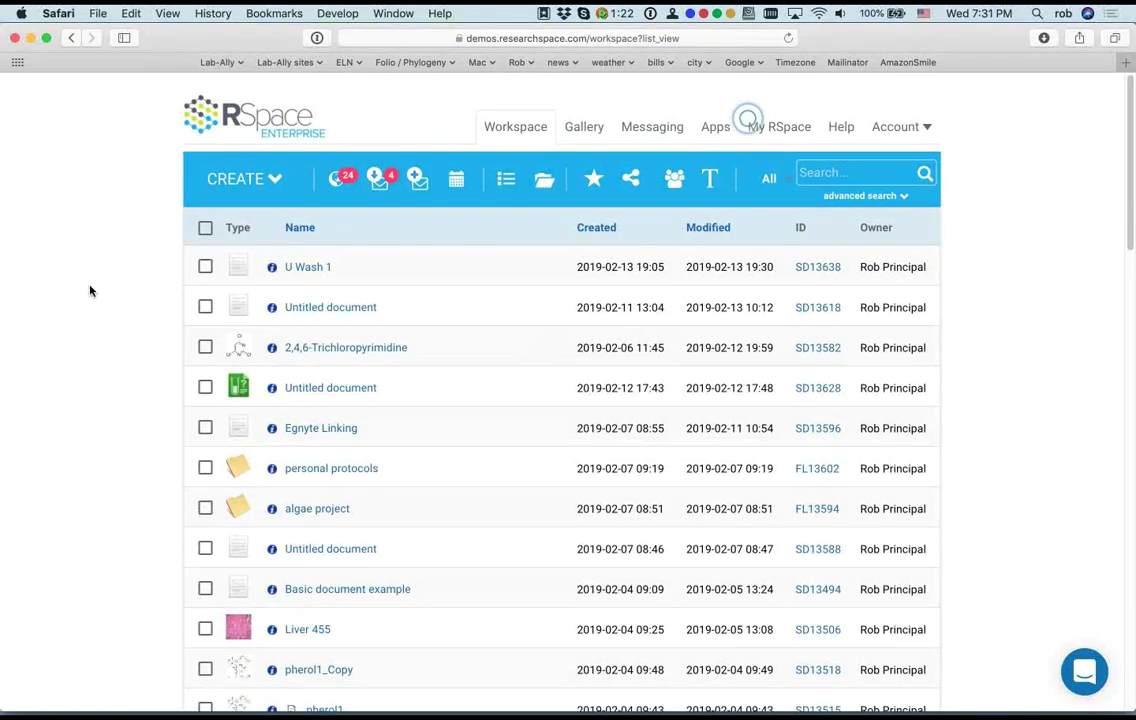
click(540, 130)
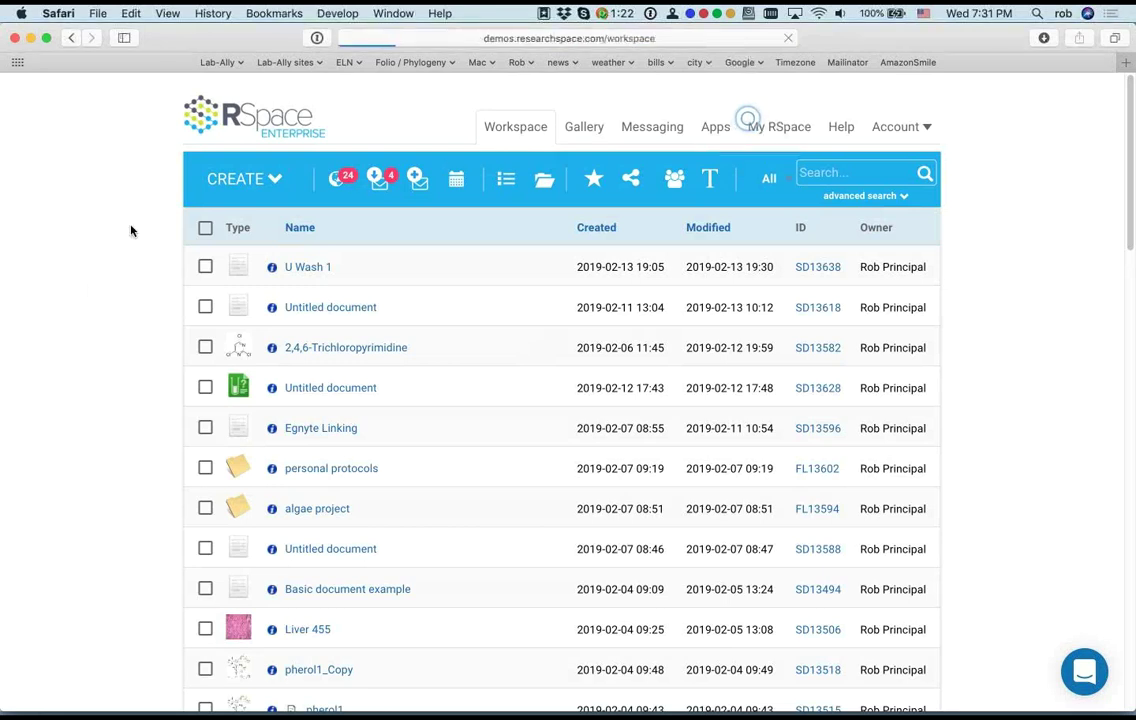
Step: Open the image gallery and search it for "protocols"
click(587, 134)
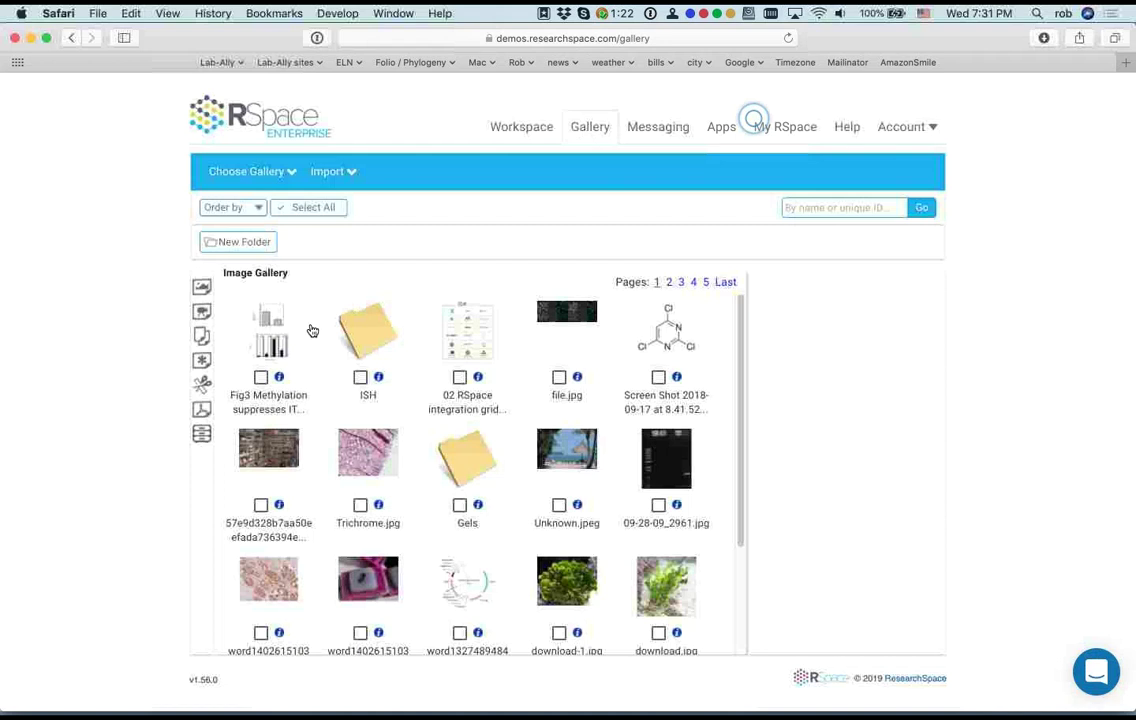
click(850, 205)
text(protocols)
click(922, 209)
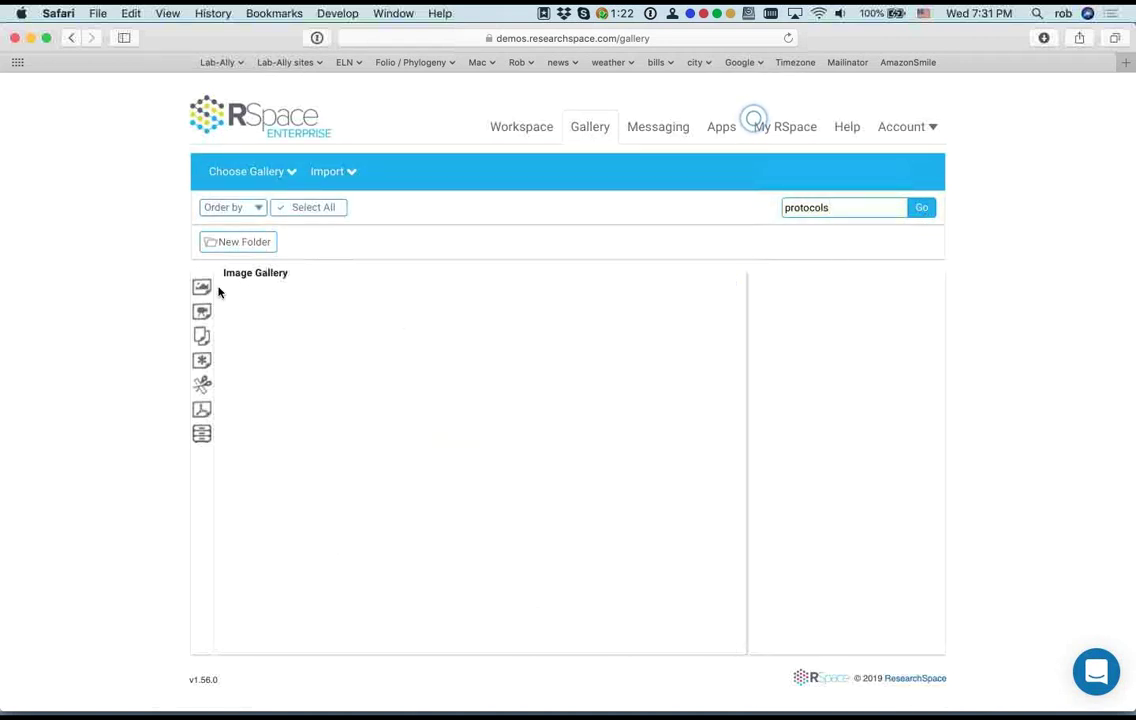
Step: Search the document gallery for "protocols" and delete the folder named in lowercase "protocols"
click(201, 337)
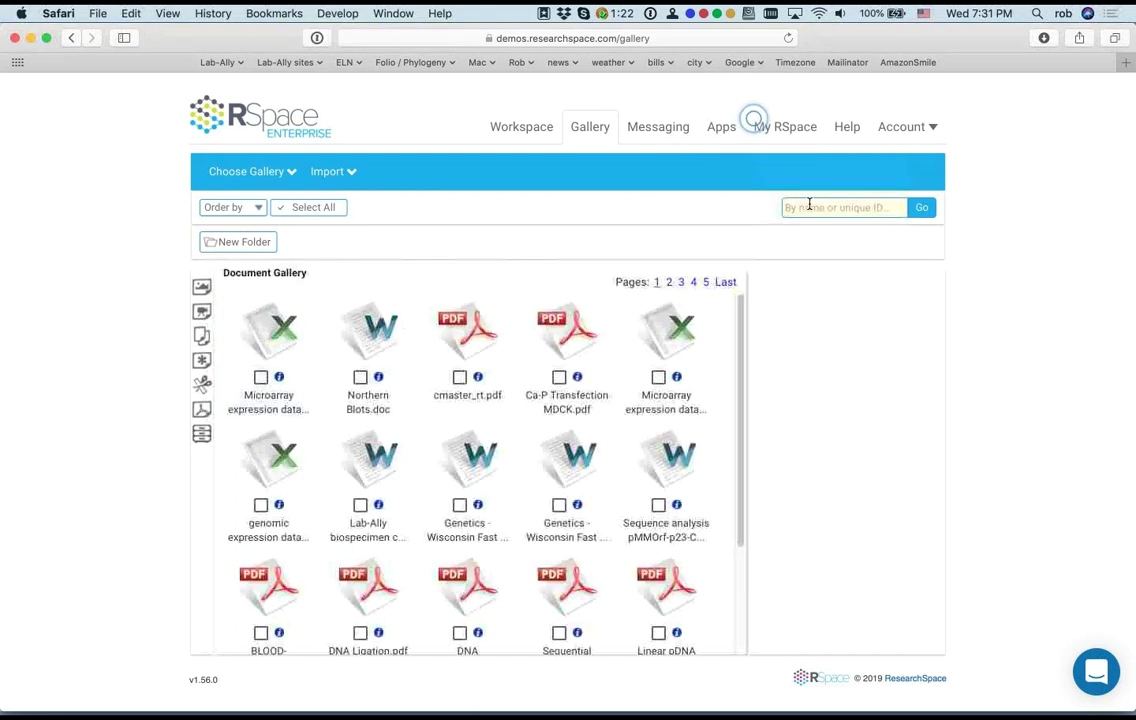
text(protocols)
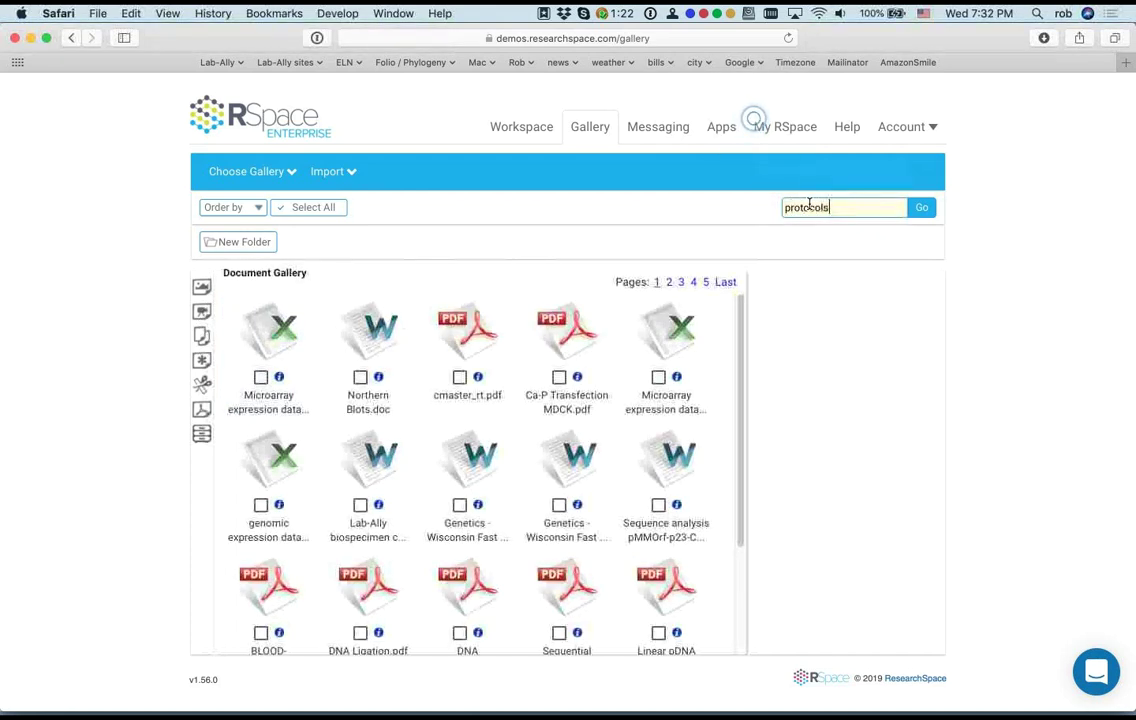
click(920, 211)
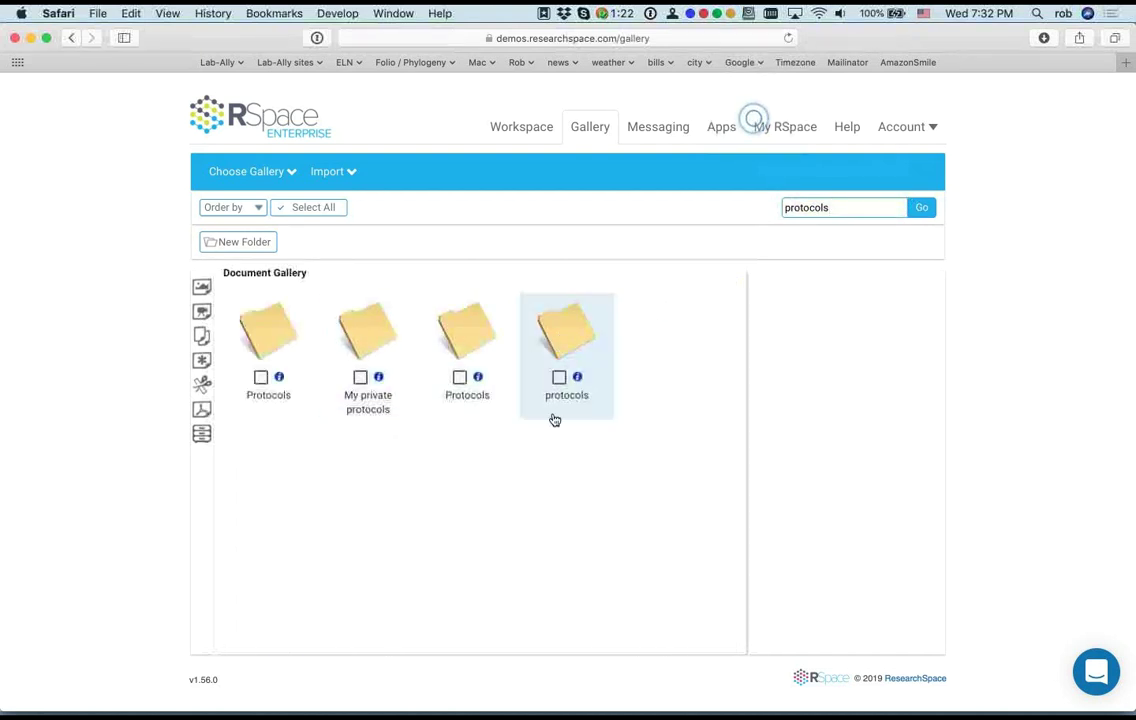
click(559, 377)
click(502, 242)
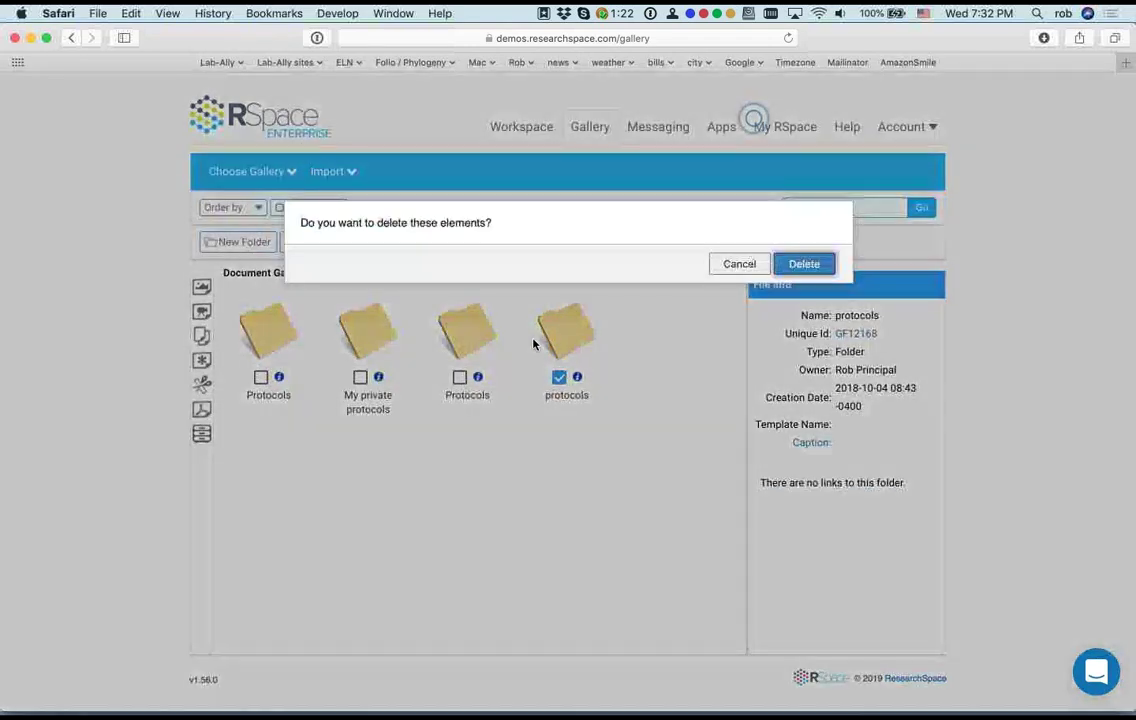
click(801, 261)
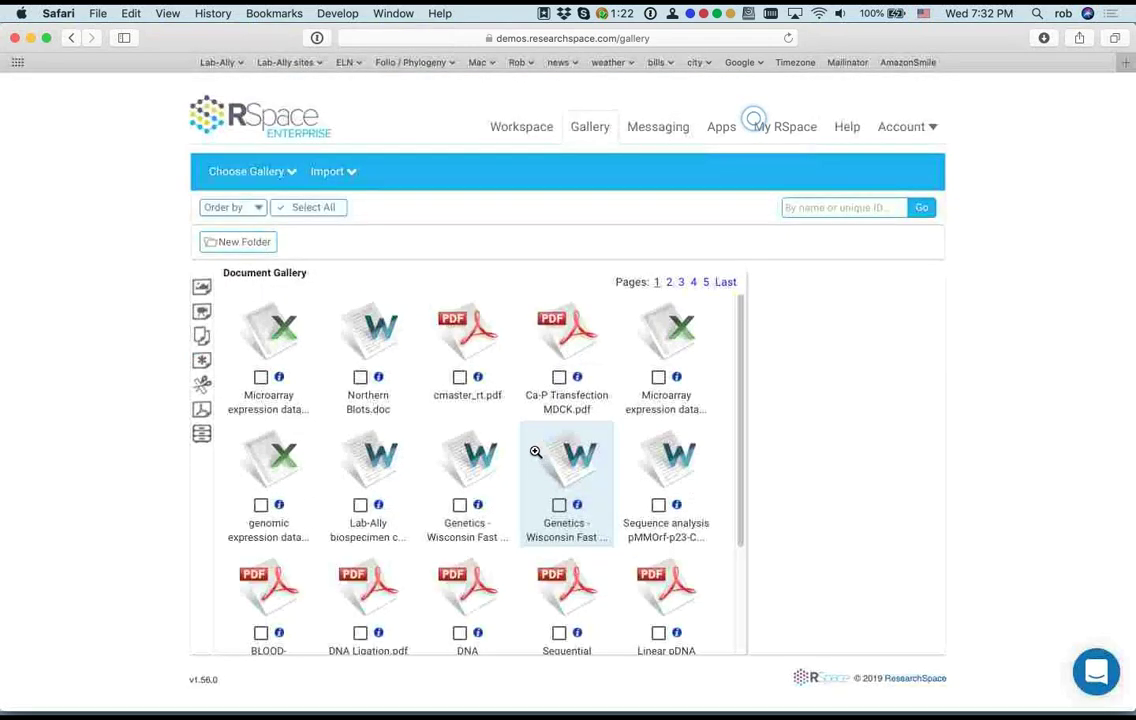
Step: Search the document gallery for "protocols" again and open the My private protocols folder to view its files
text(protocols)
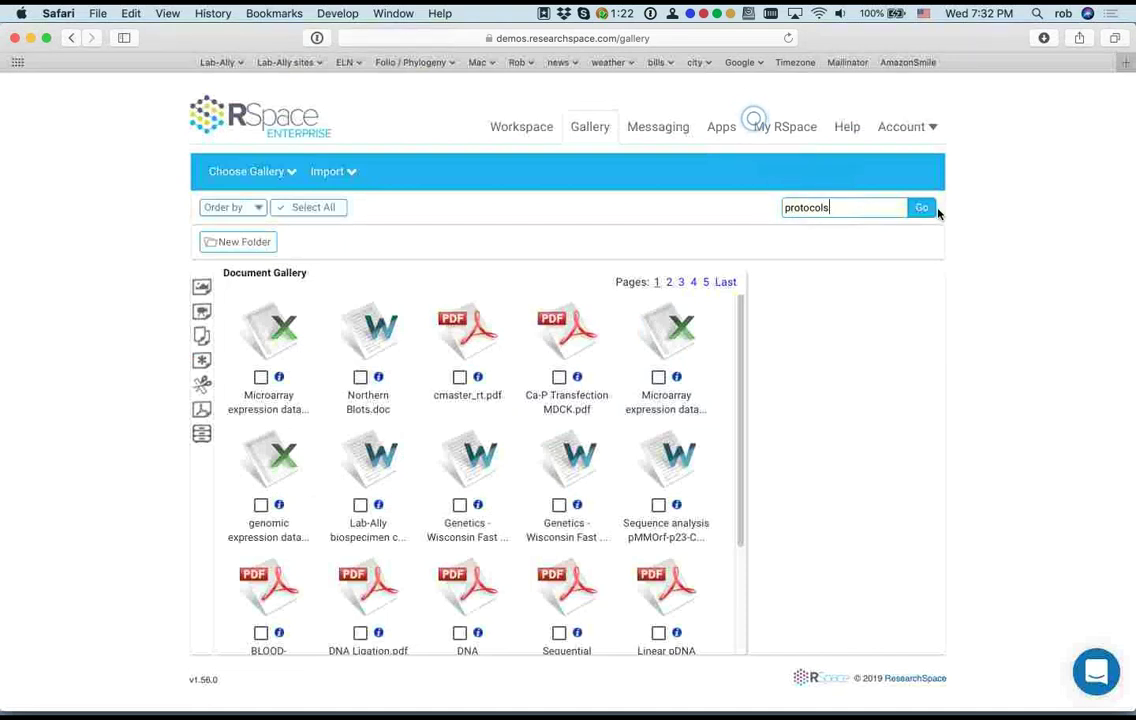
click(928, 211)
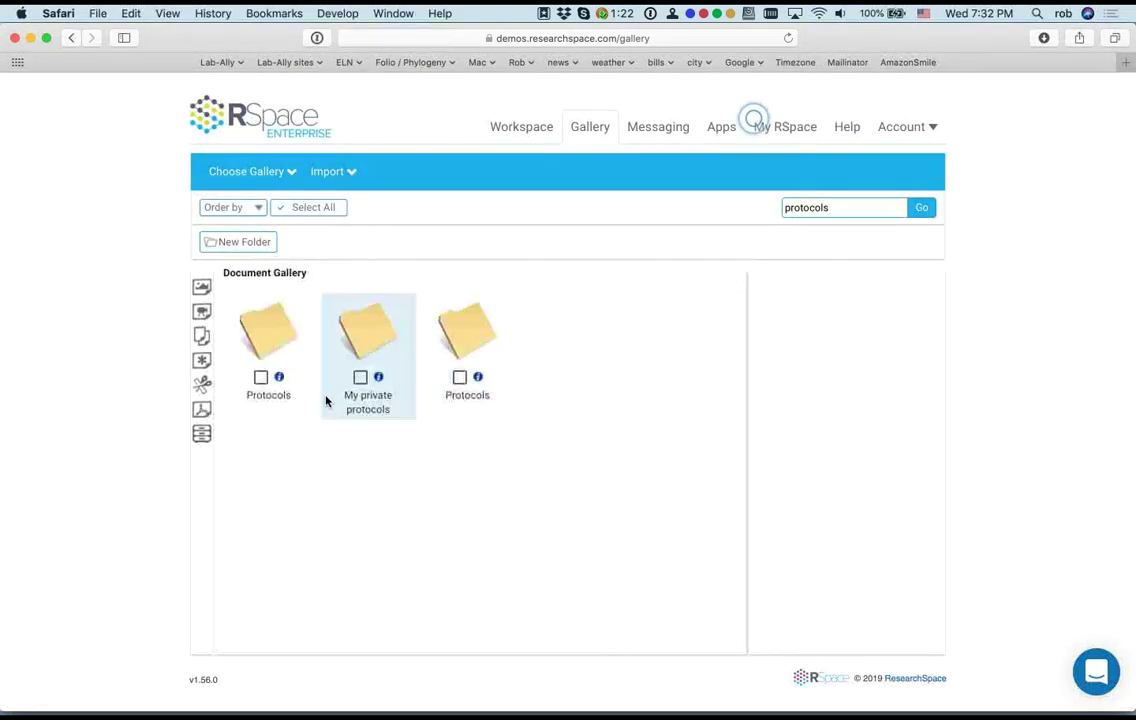
click(369, 338)
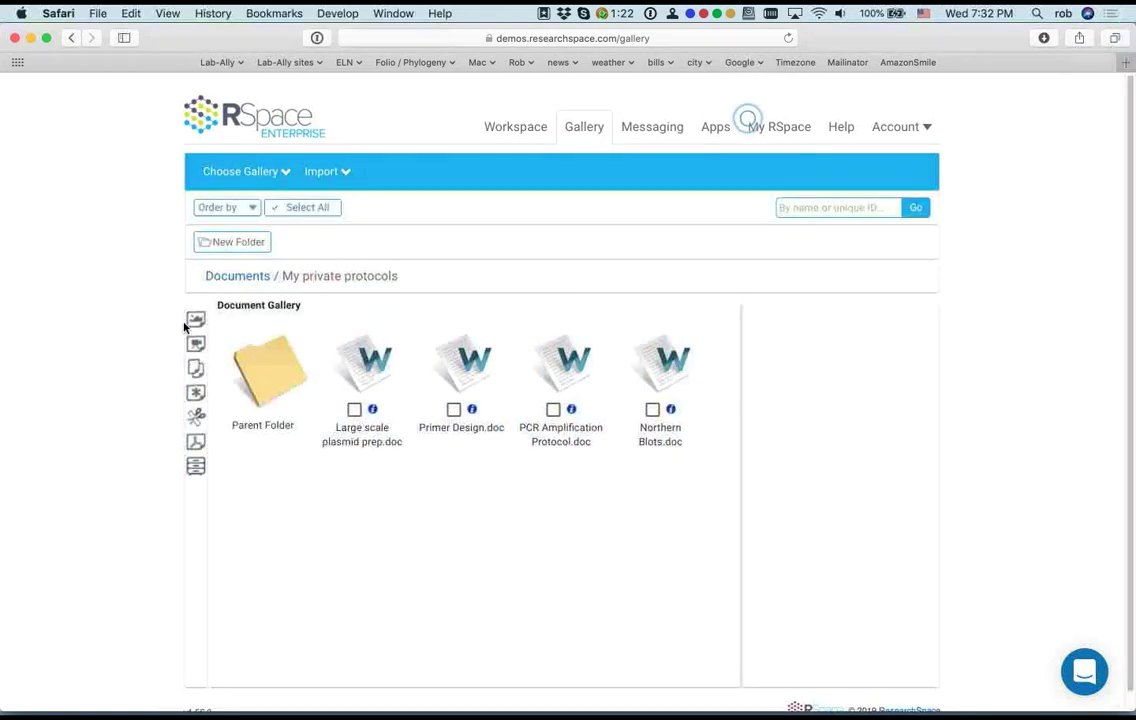
Step: Return to the document gallery, switch to Finder and open the 02 Protocols_doc folder in Server Demo Resources beside the gallery
click(196, 366)
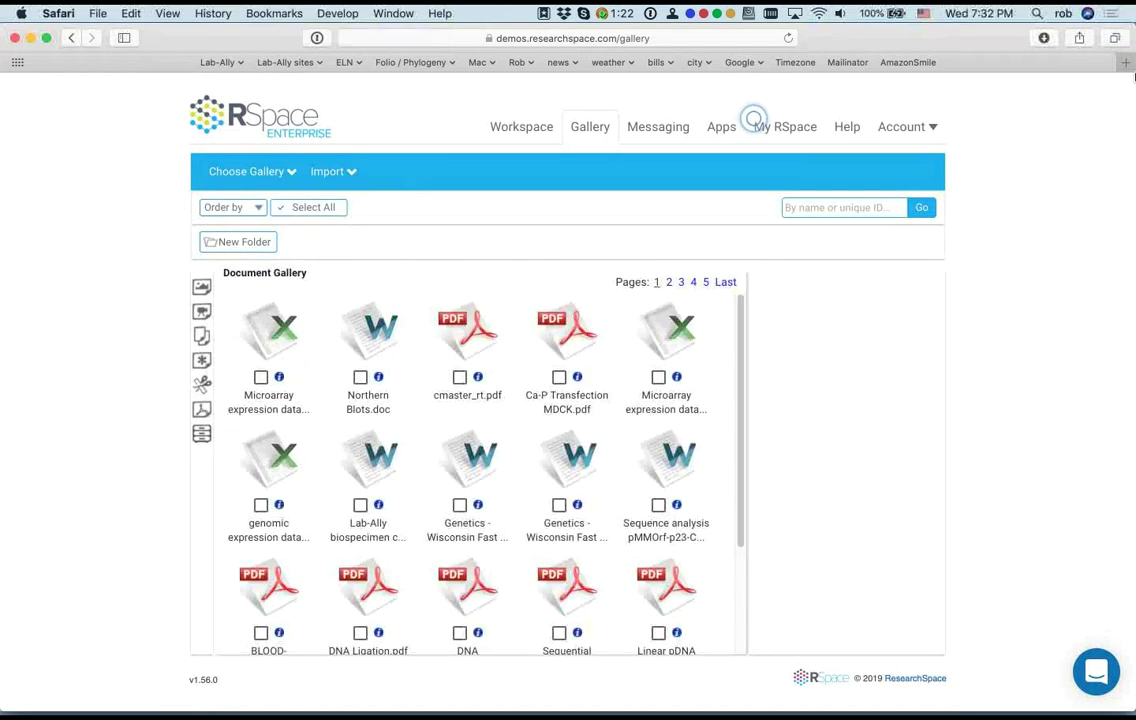
mouse_move(1134, 206)
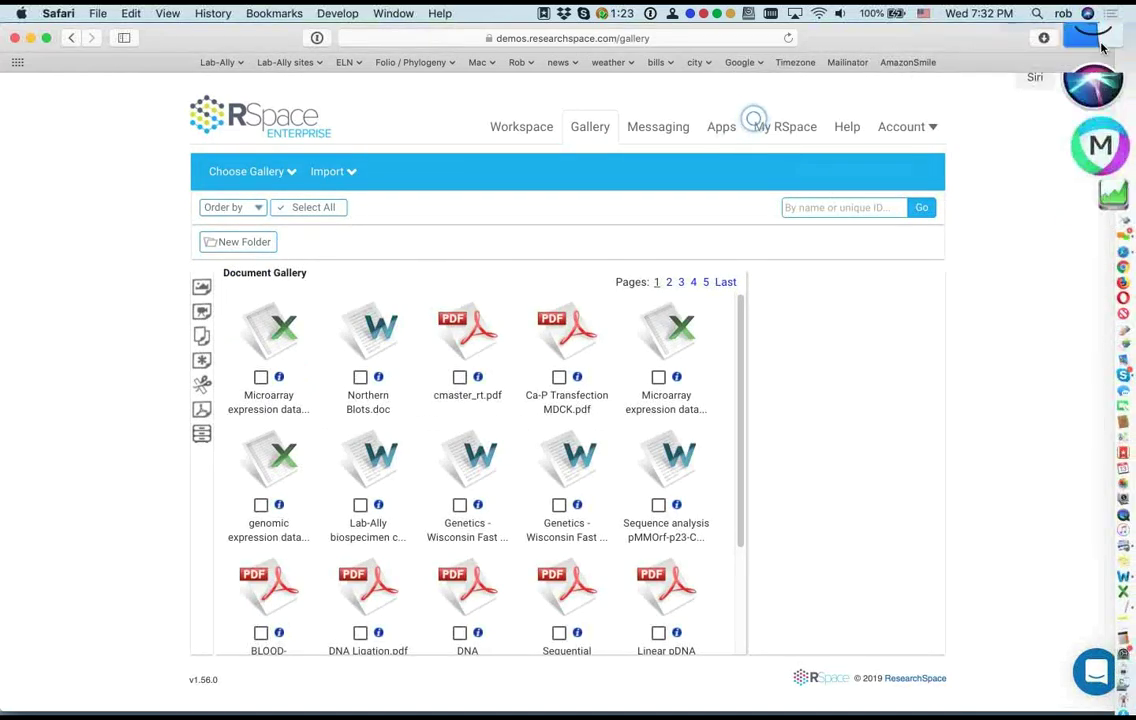
click(1104, 32)
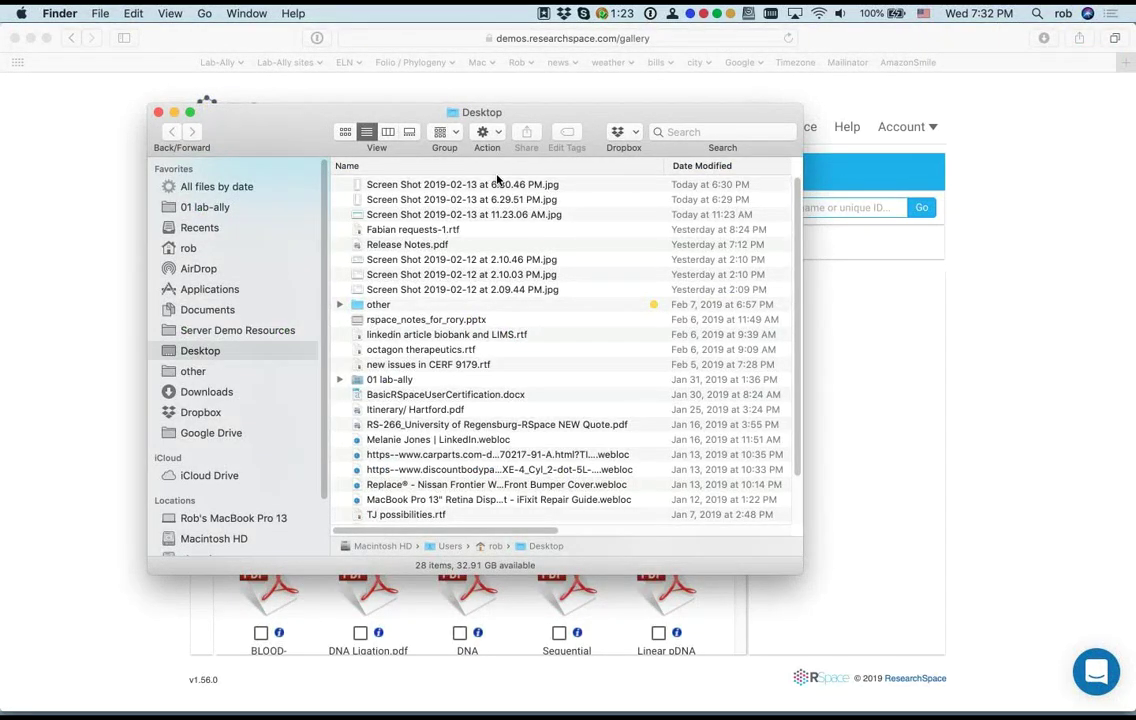
click(259, 330)
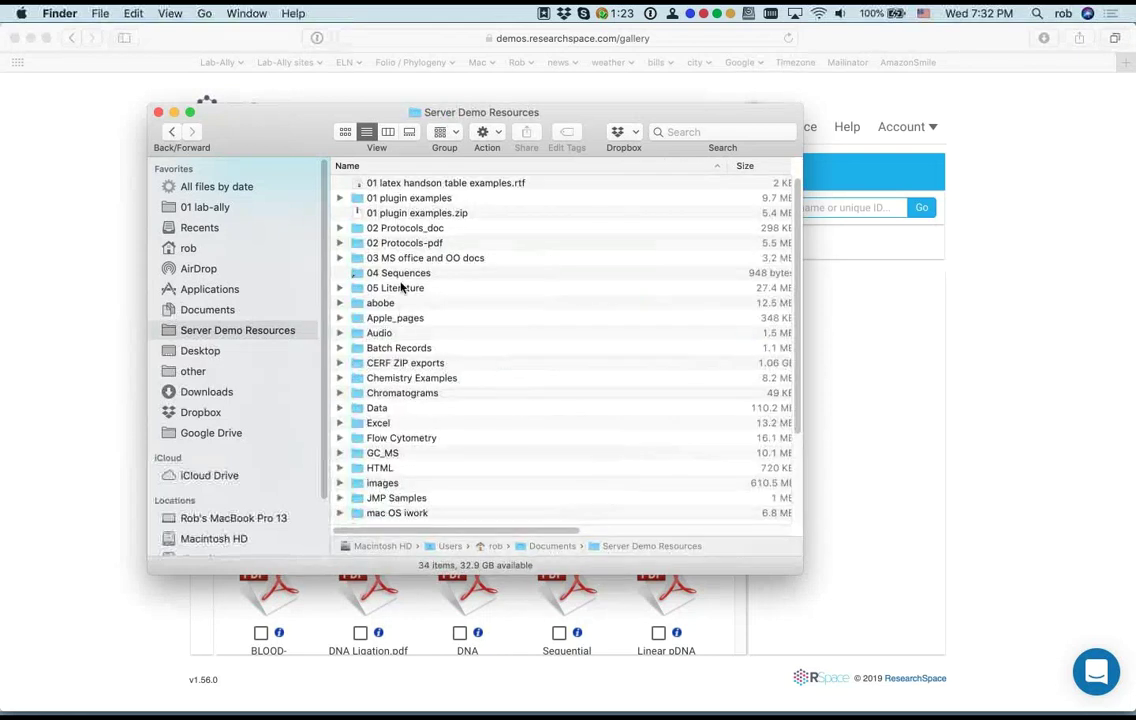
double_click(380, 228)
drag(325, 152, 606, 166)
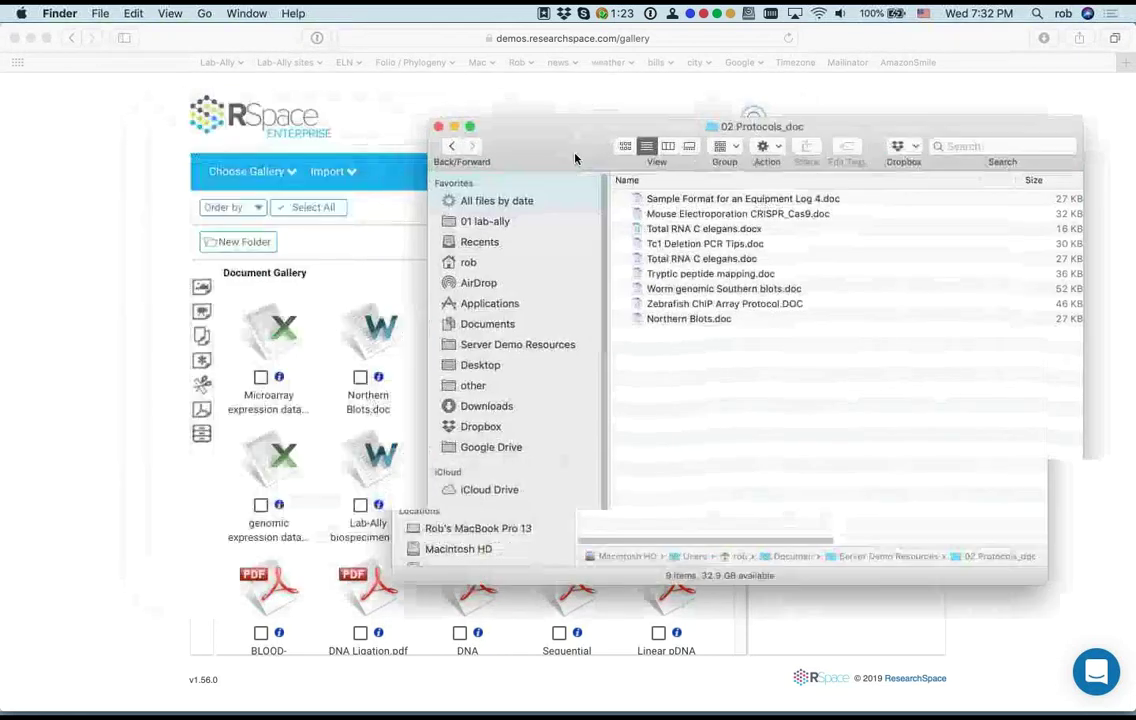
Step: Upload Tryptic peptide mapping.doc and Zebrafish ChIP Array Protocol.DOC from Finder to the document gallery and close the Finder window
click(685, 276)
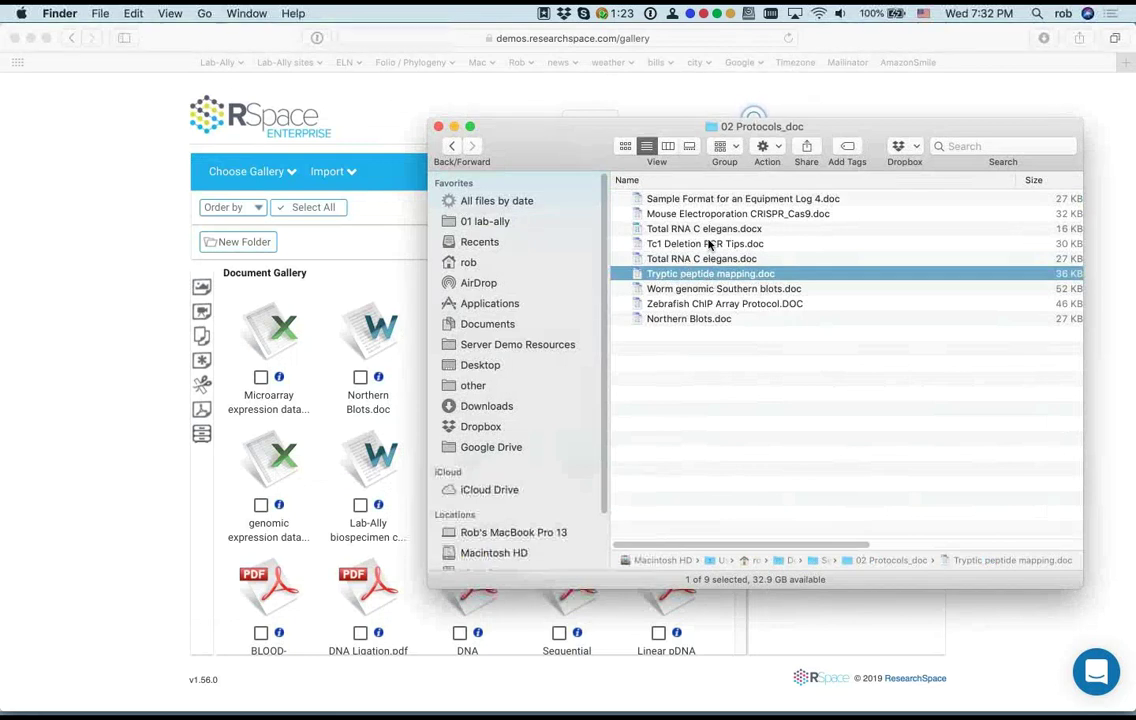
super+click(706, 305)
drag(620, 147, 822, 137)
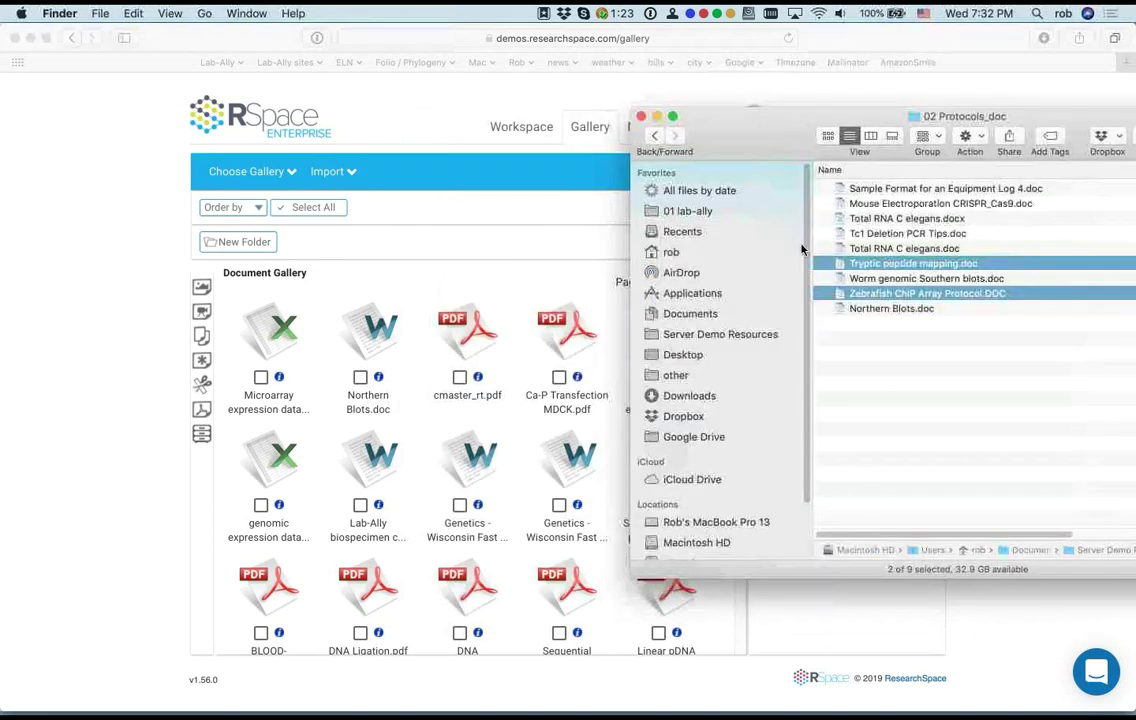
drag(840, 268, 548, 300)
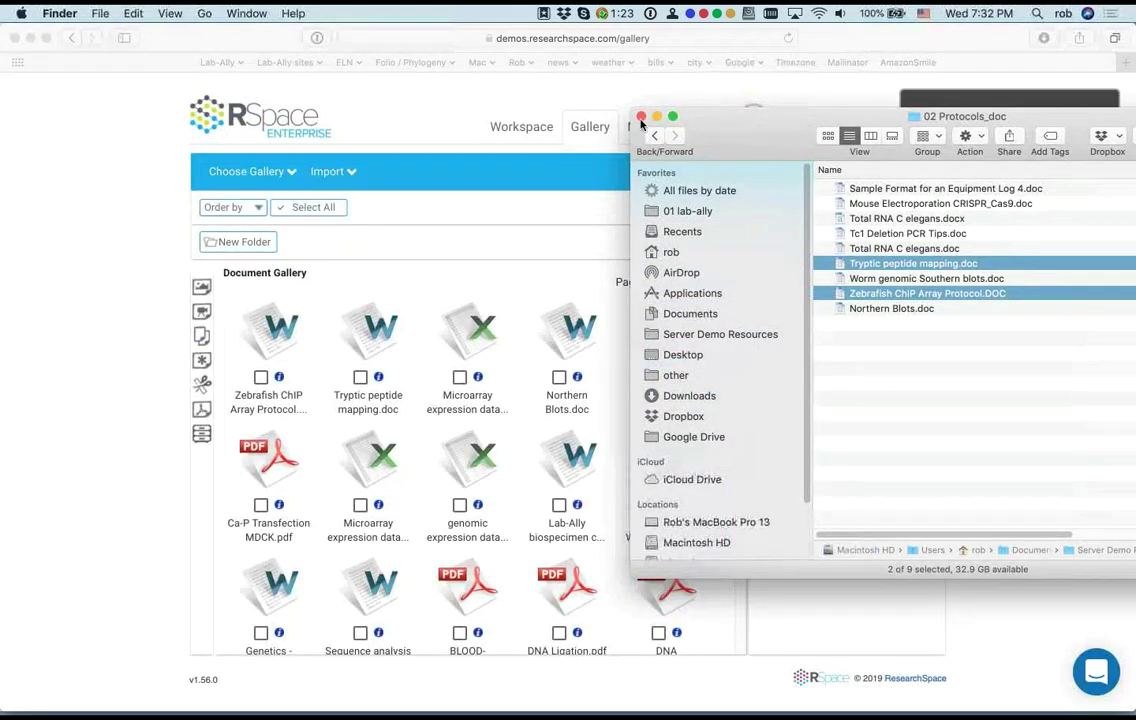
click(641, 118)
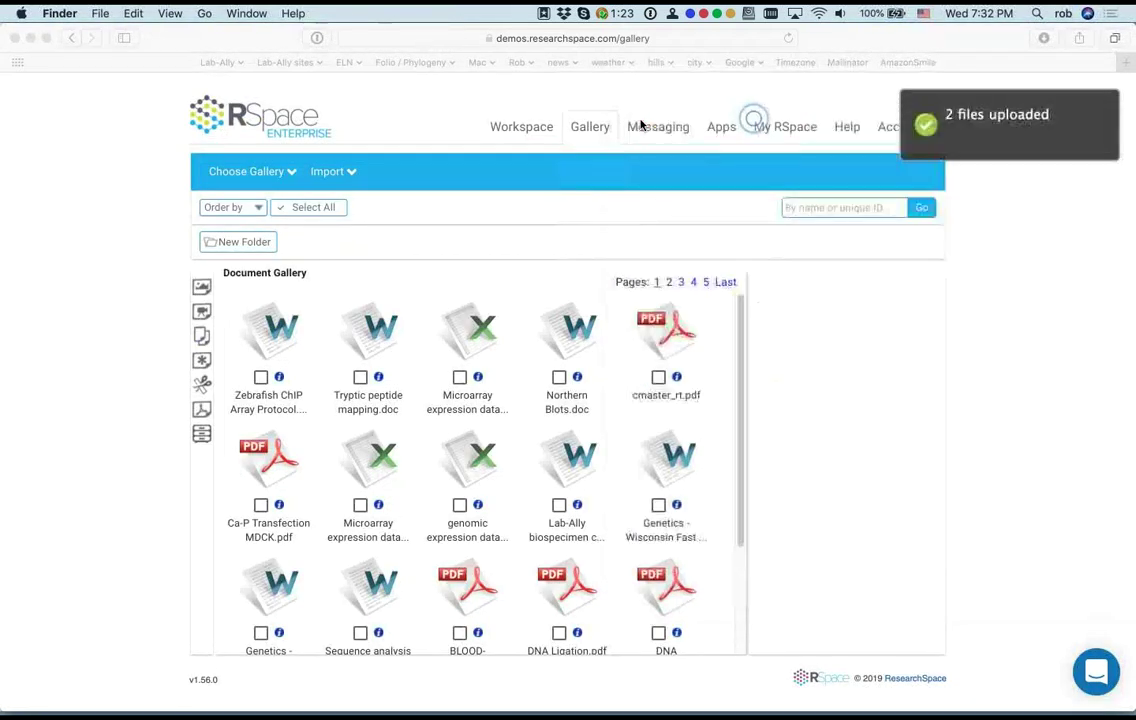
Step: Move the Zebrafish ChIP Array Protocol, Tryptic peptide mapping and Northern Blots documents into the My private protocols folder
click(260, 377)
click(261, 378)
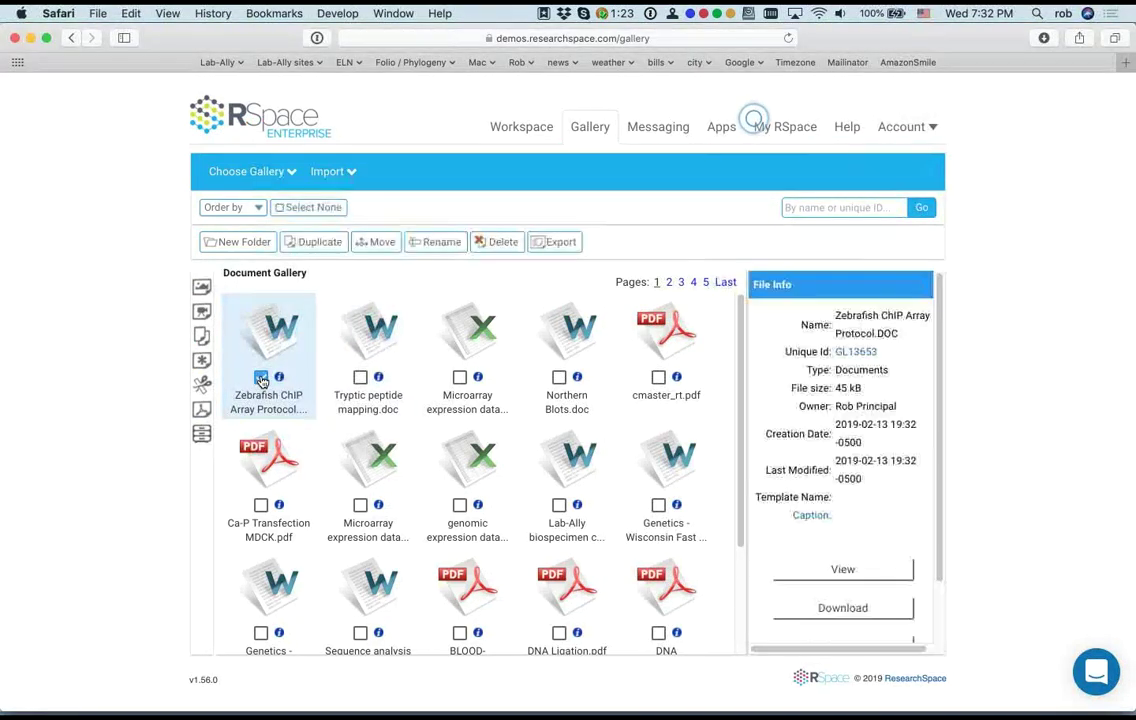
click(360, 377)
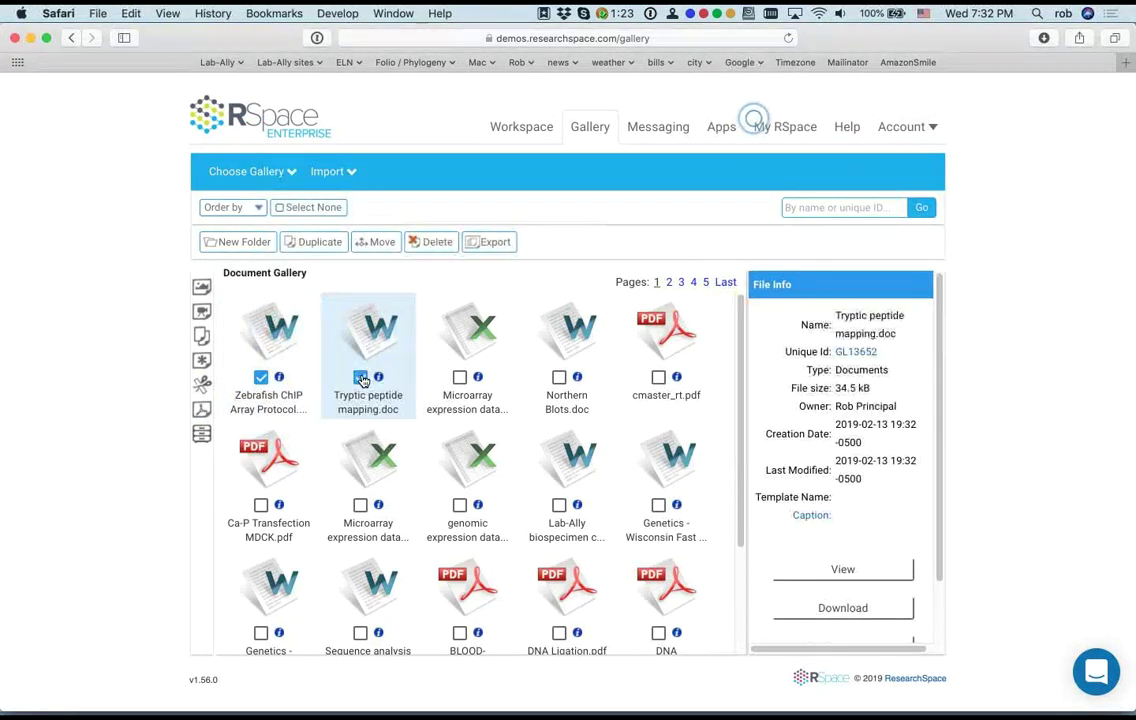
click(559, 377)
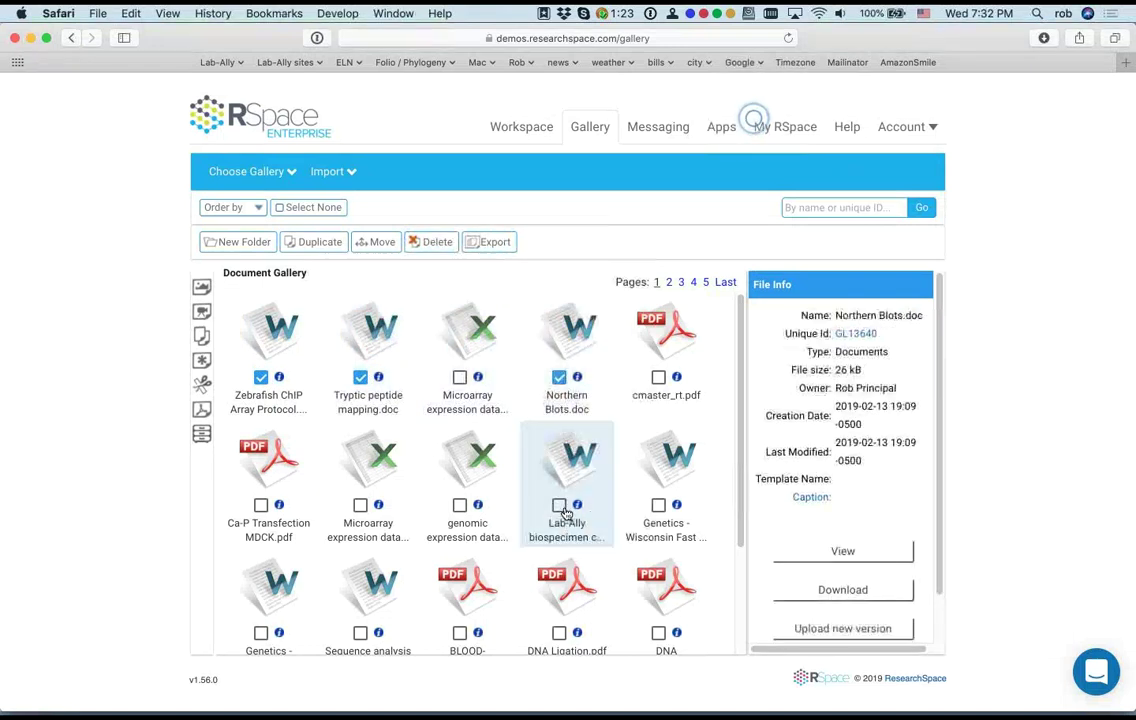
scroll(360, 520, down, 3)
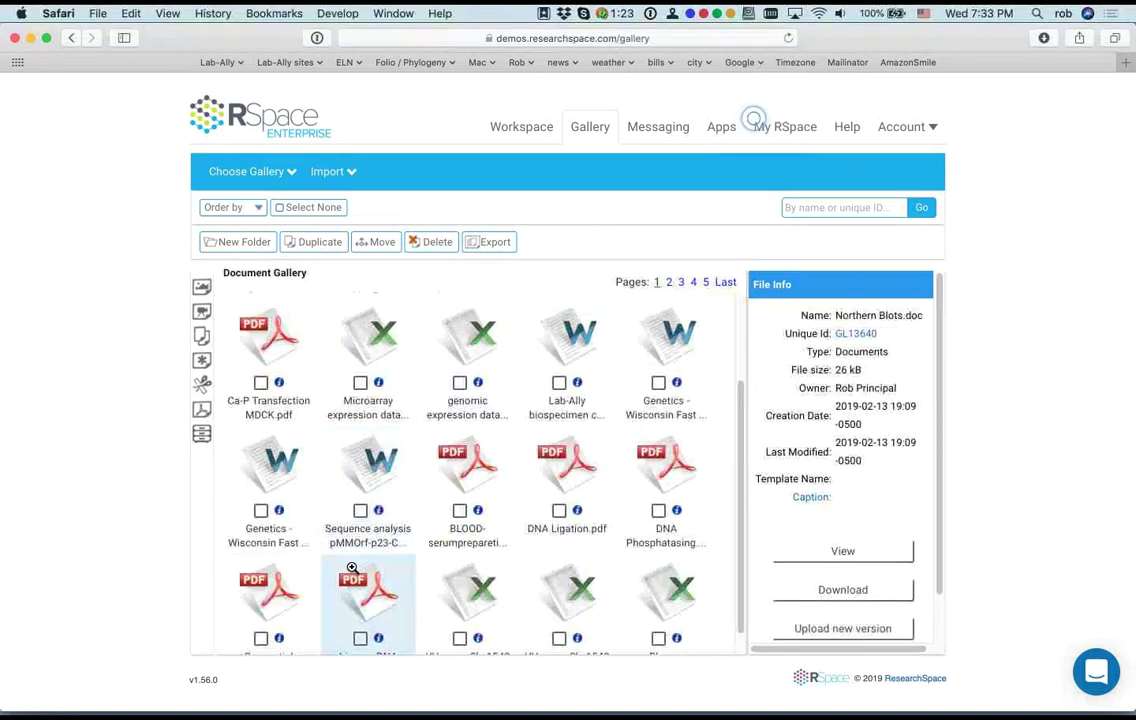
scroll(553, 525, up, 4)
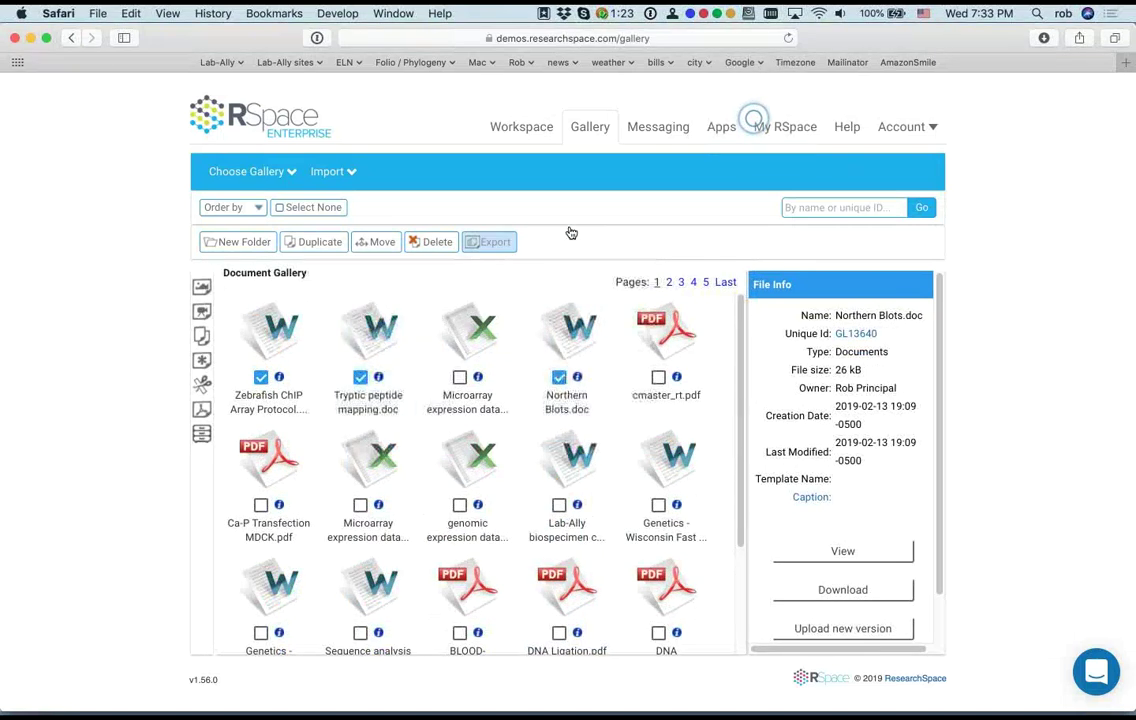
click(381, 244)
click(492, 262)
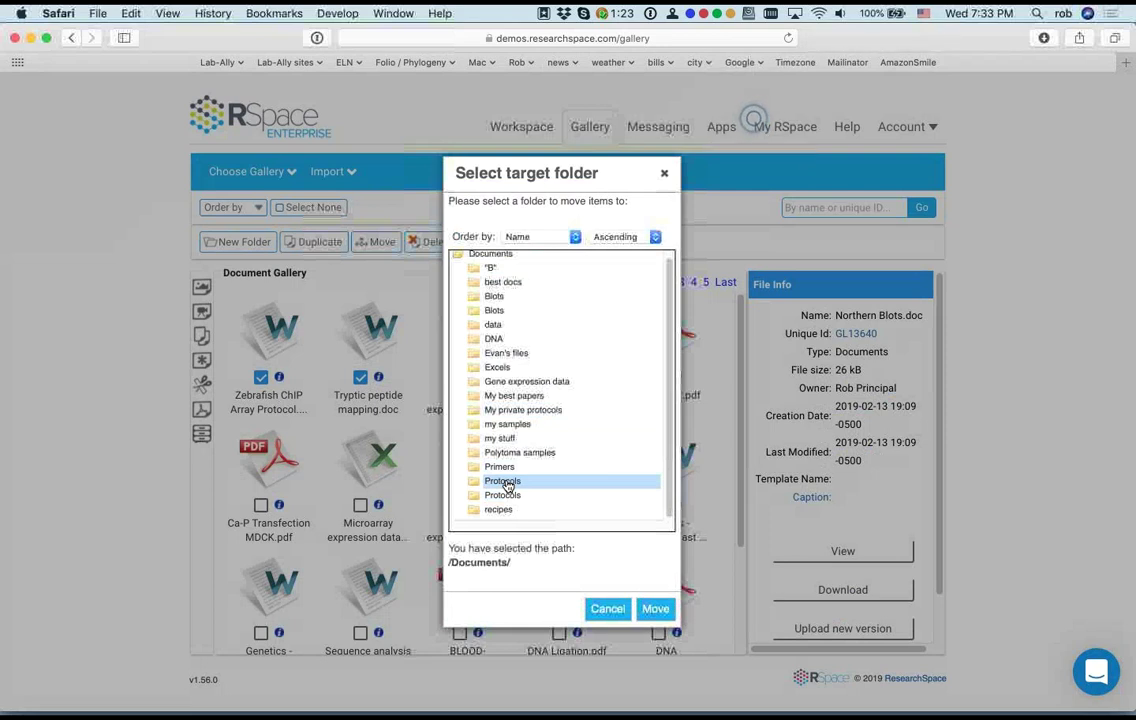
click(509, 411)
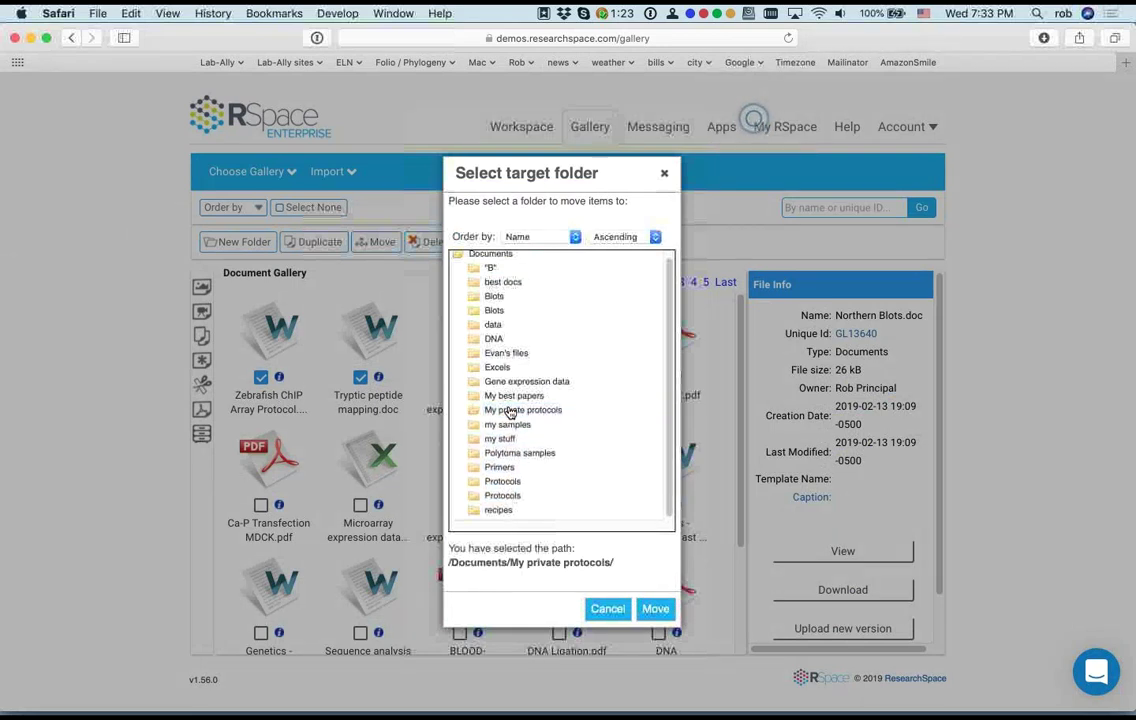
click(655, 609)
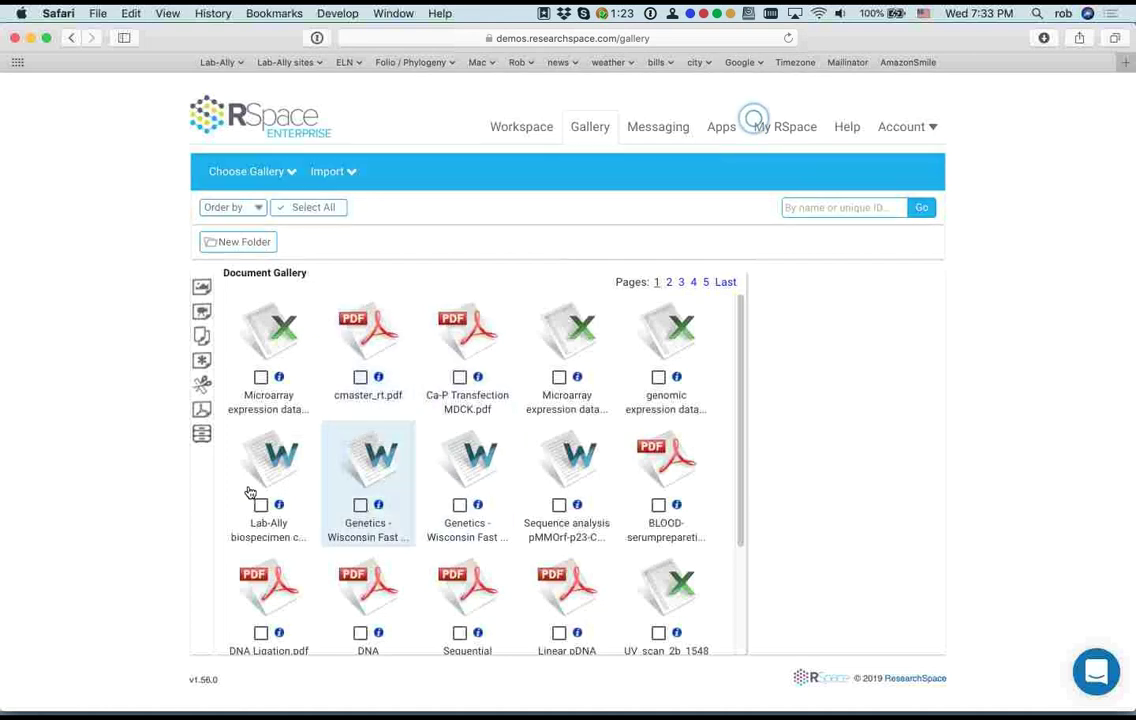
Step: Show the file information of Genetics - Wisconsin Fast Plants.docx in the document gallery
click(360, 505)
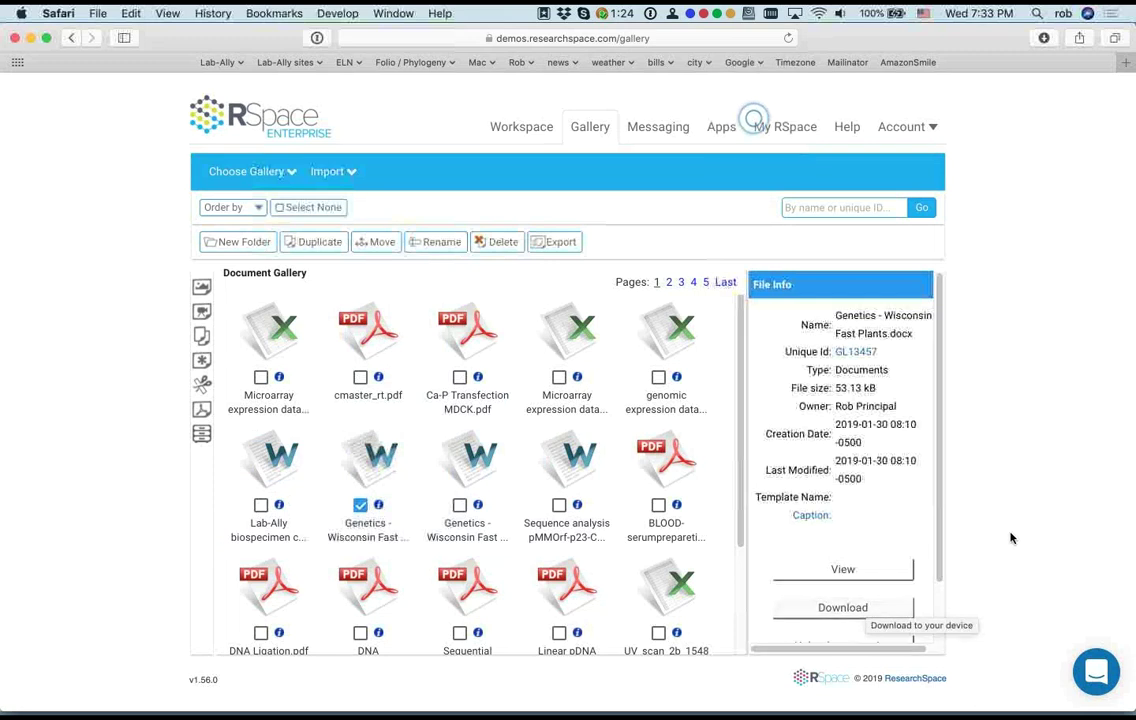
Step: From the Workspace, import Sequence analysis pMMOrf-p23-CmR_3400.doc from the 03 MS office and OO docs folder of Server Demo Resources as a new document
click(492, 132)
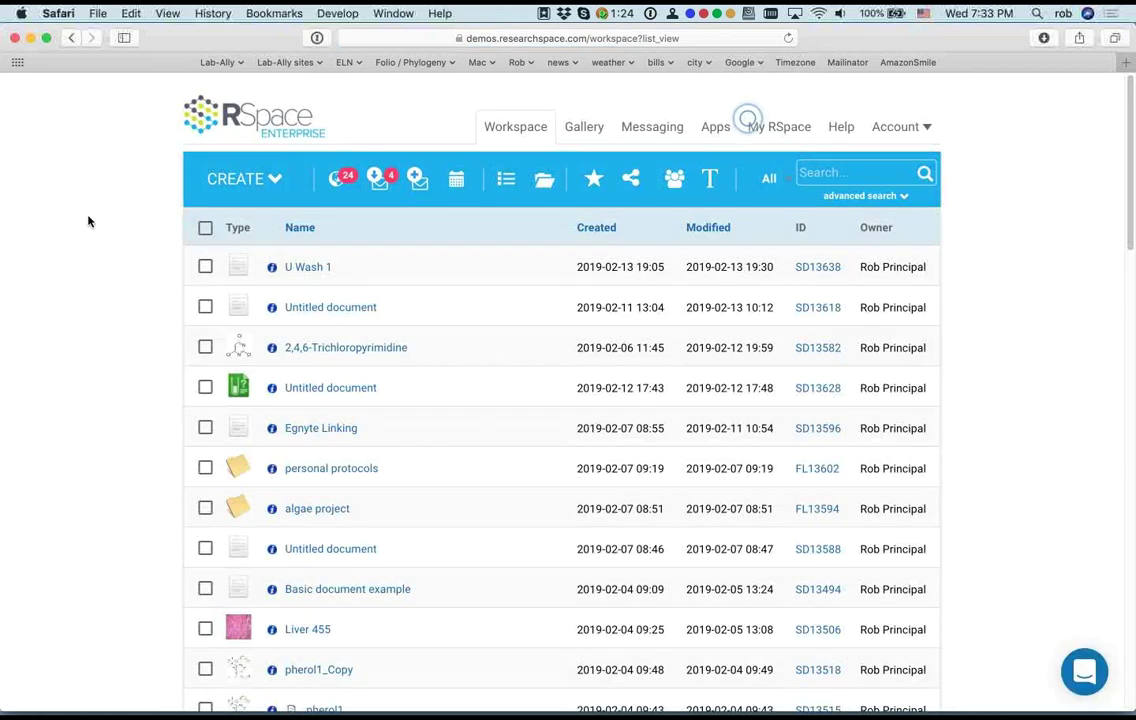
click(243, 188)
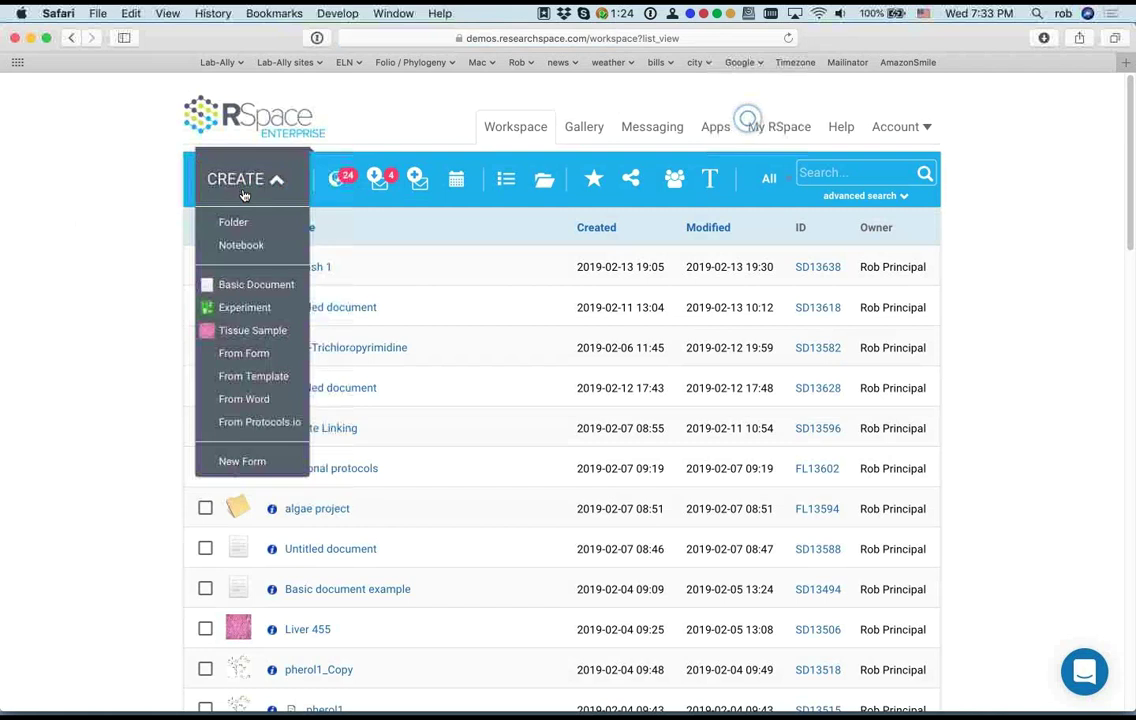
click(240, 397)
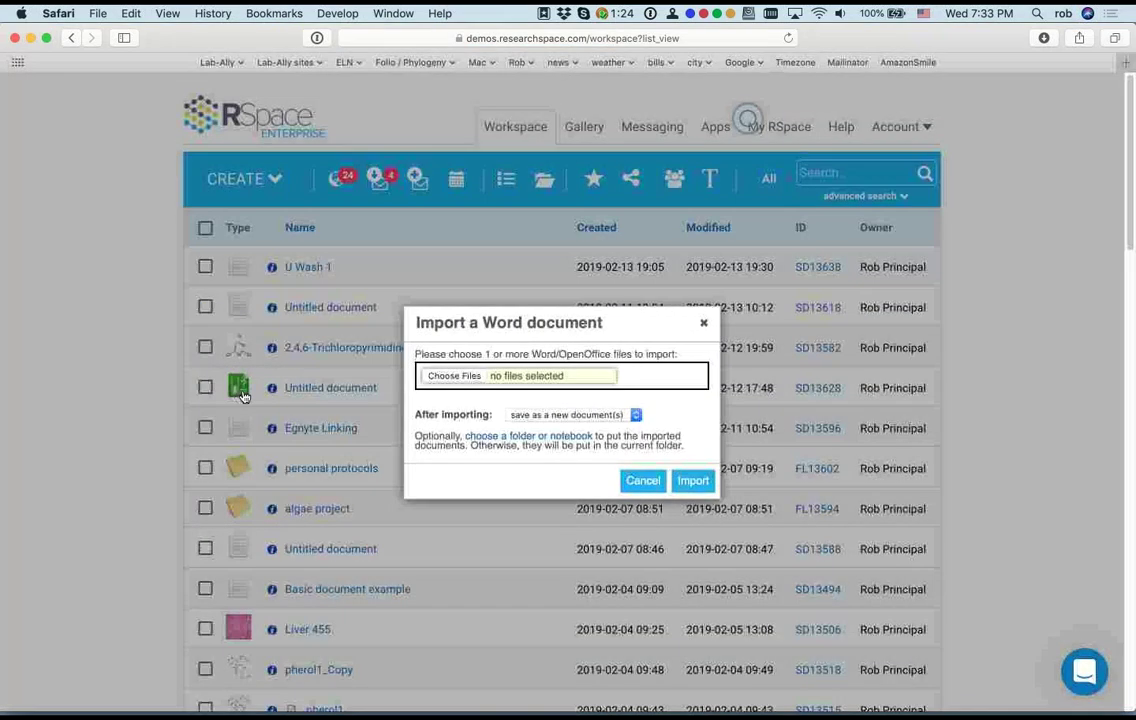
click(448, 377)
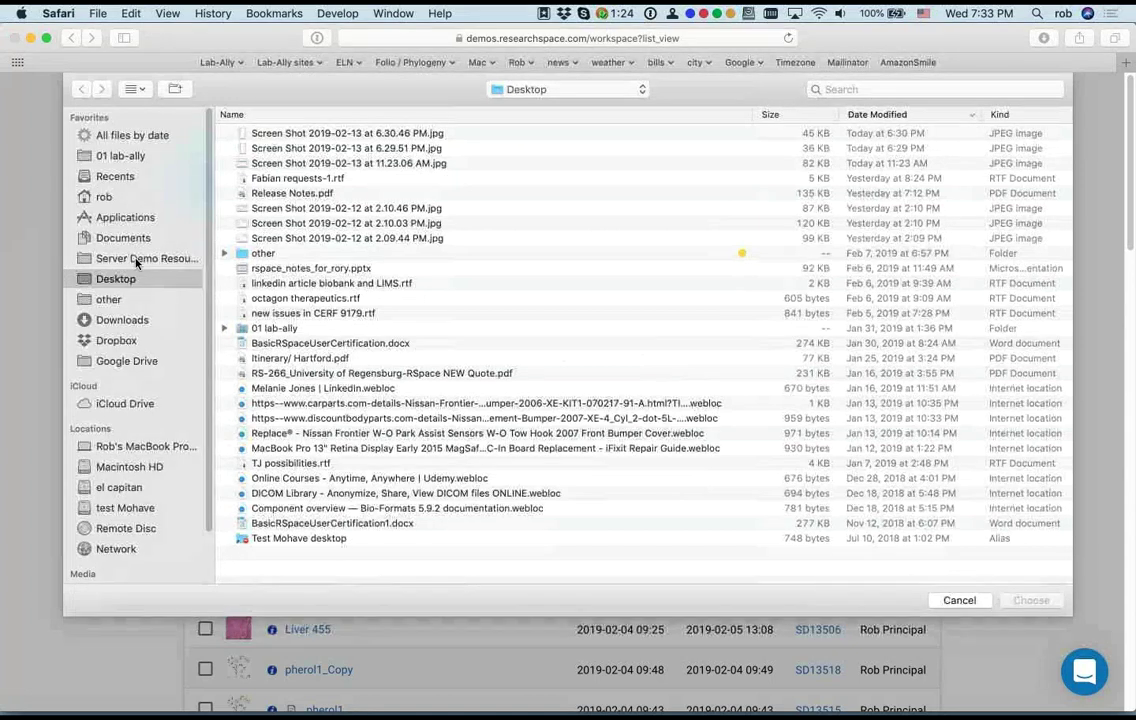
click(190, 258)
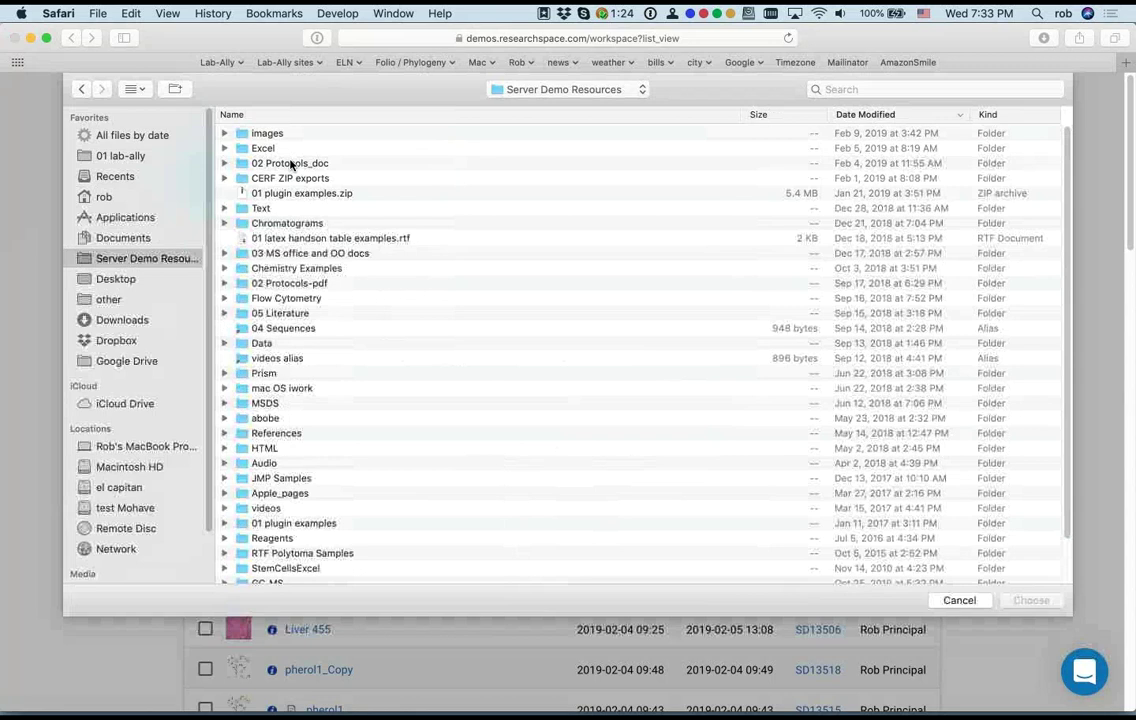
click(291, 118)
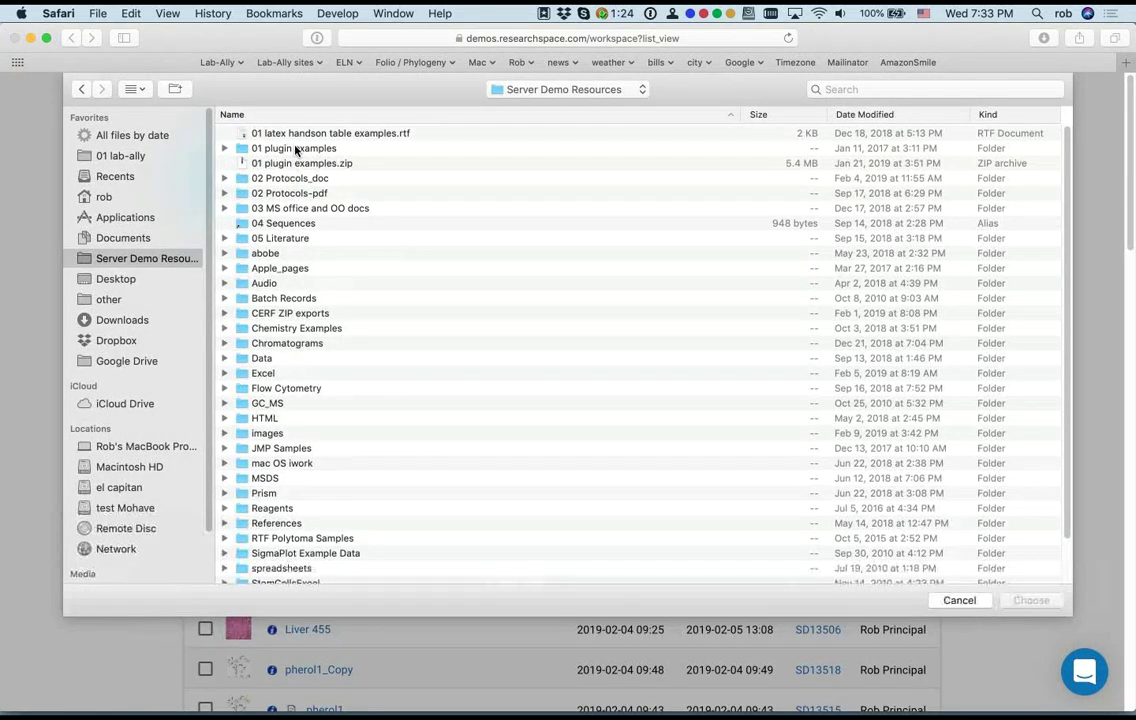
double_click(293, 210)
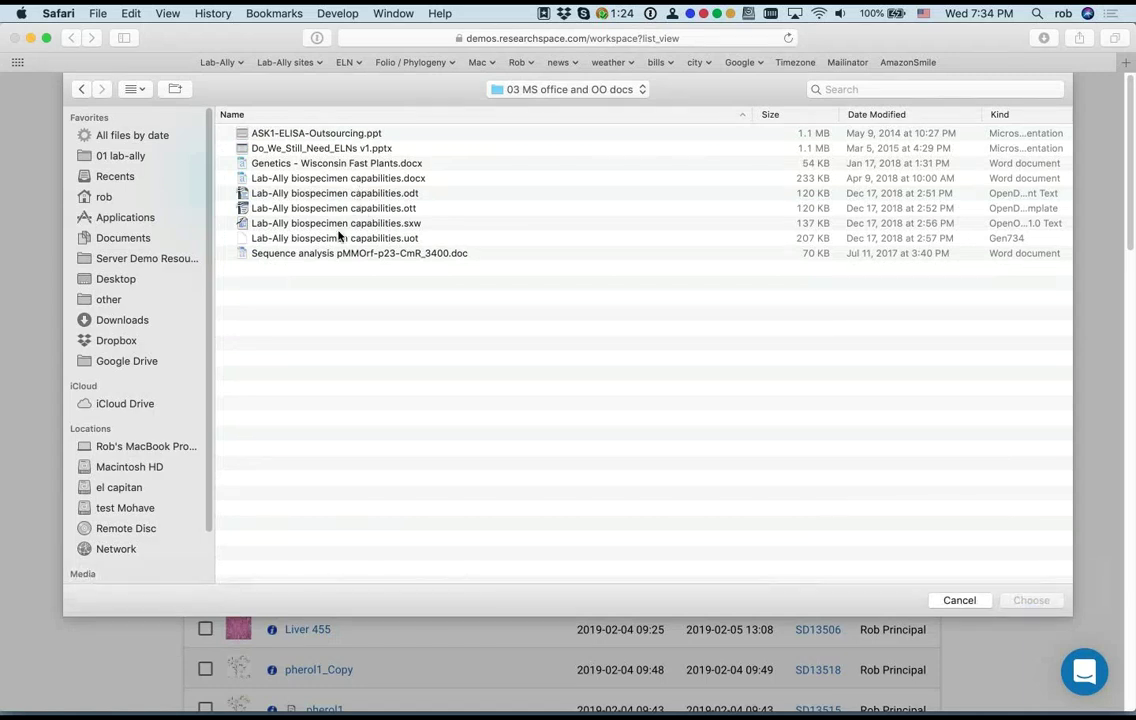
click(313, 255)
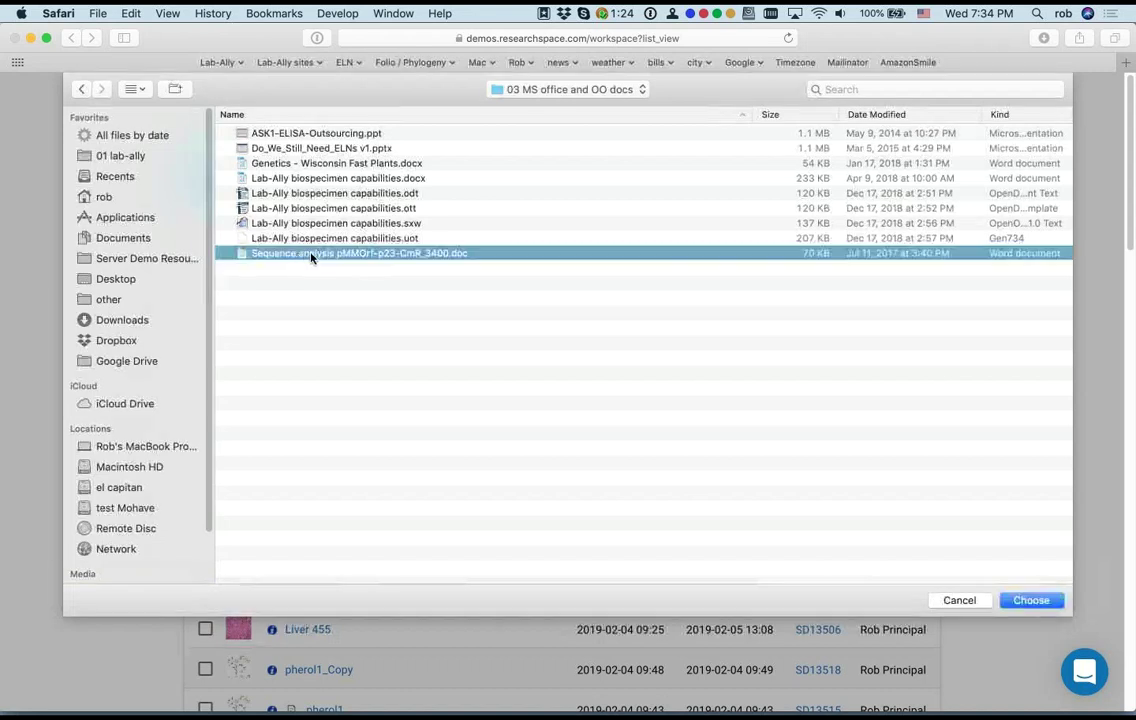
click(1058, 606)
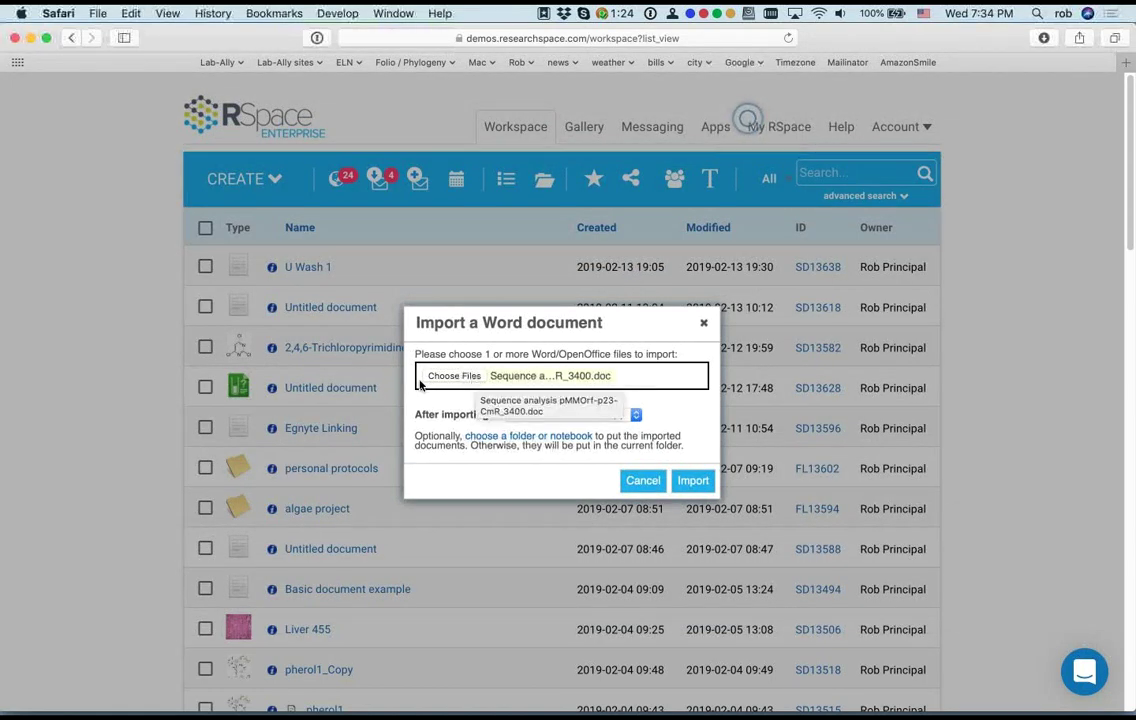
click(677, 490)
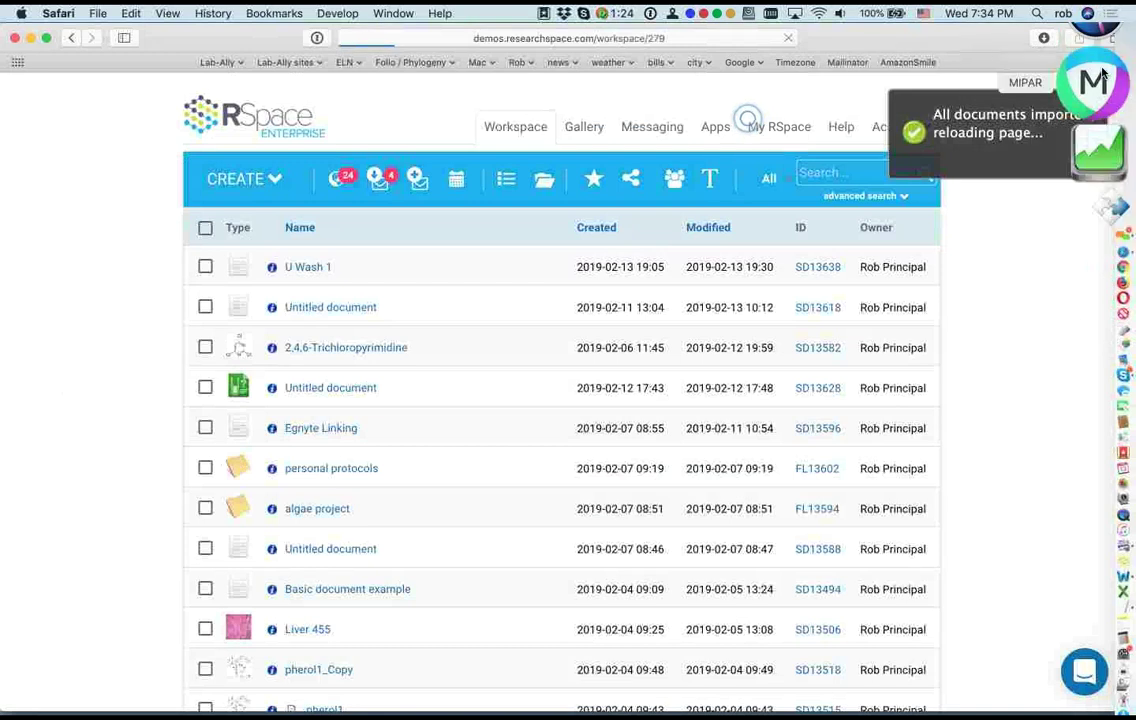
Step: Switch to Finder and open the original Sequence analysis pMMOrf-p23-CmR_3400.doc from Server Demo Resources, folder 03 MS office and OO docs, in Word
click(1097, 40)
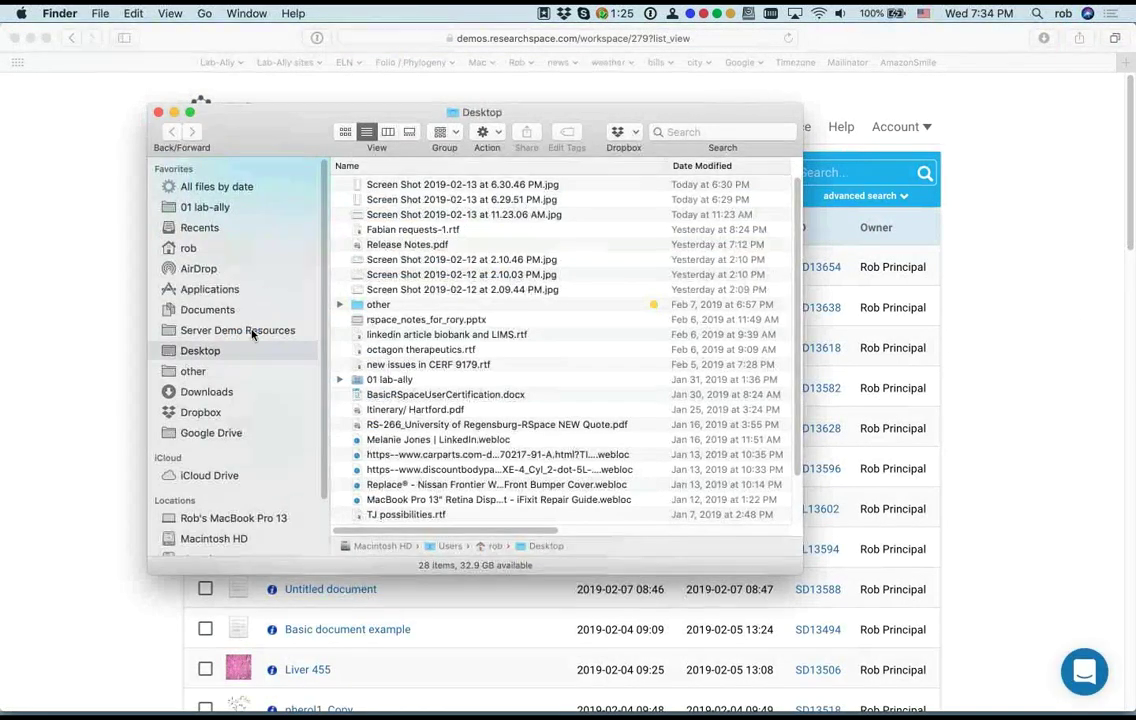
click(245, 330)
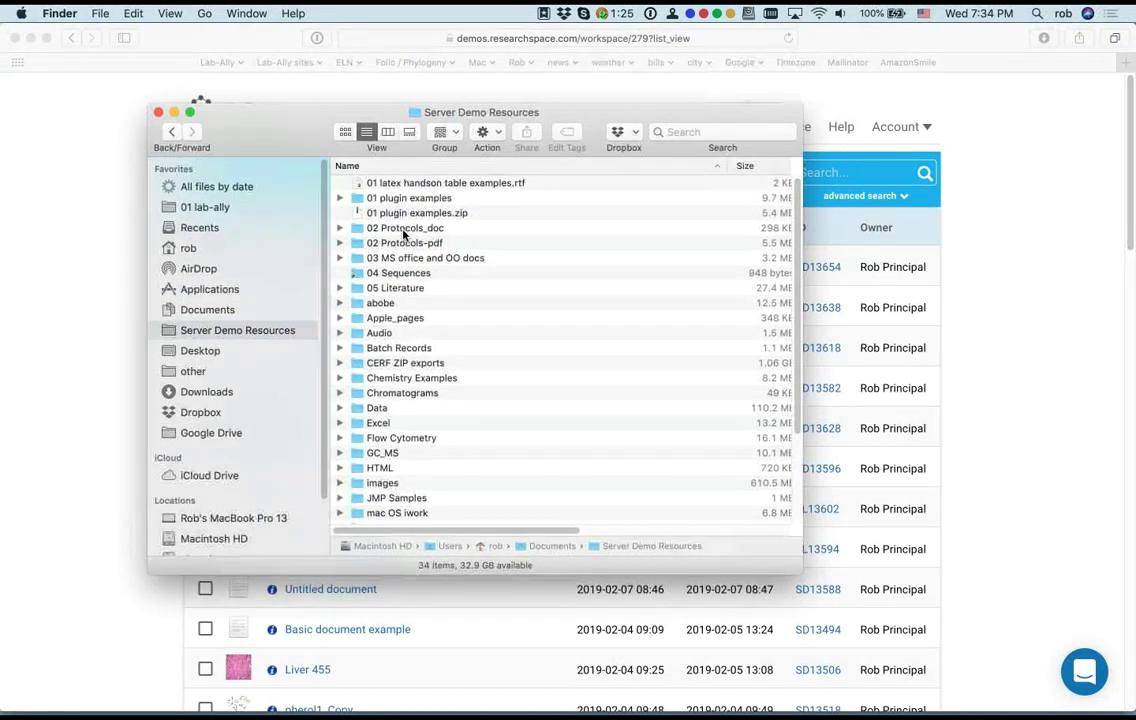
double_click(405, 259)
click(405, 305)
double_click(405, 305)
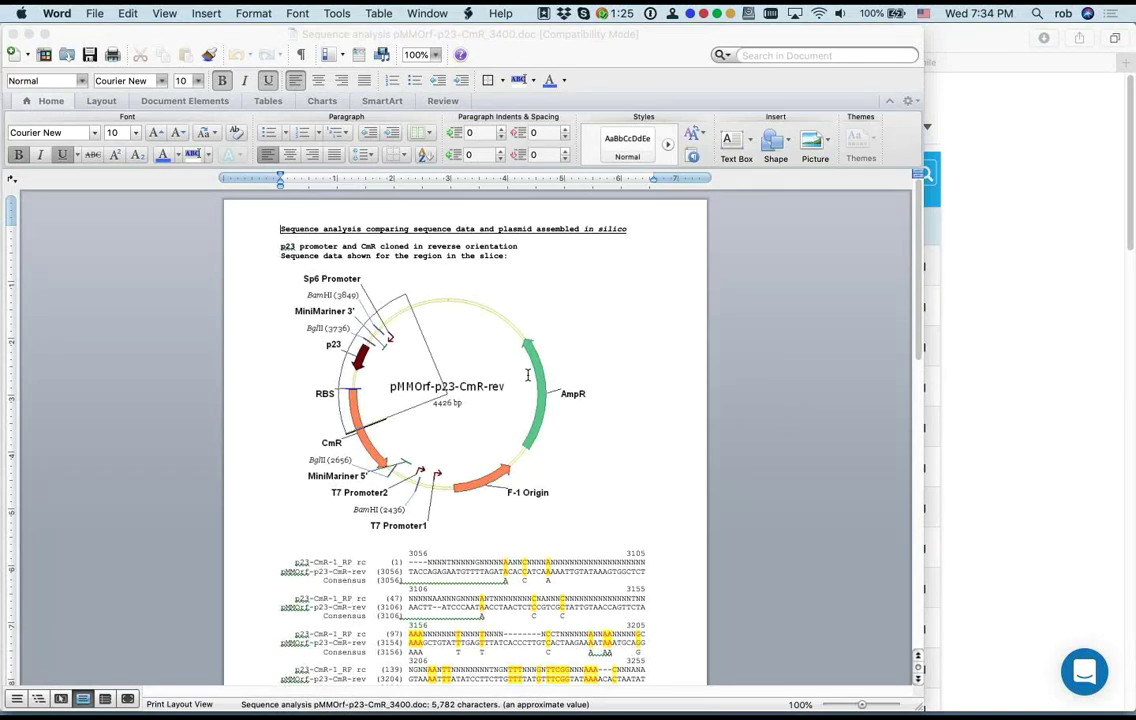
Step: Examine the plasmid map and highlighted sequence alignments throughout the original Word document, enlarging the view to 150%
scroll(795, 393, down, 10)
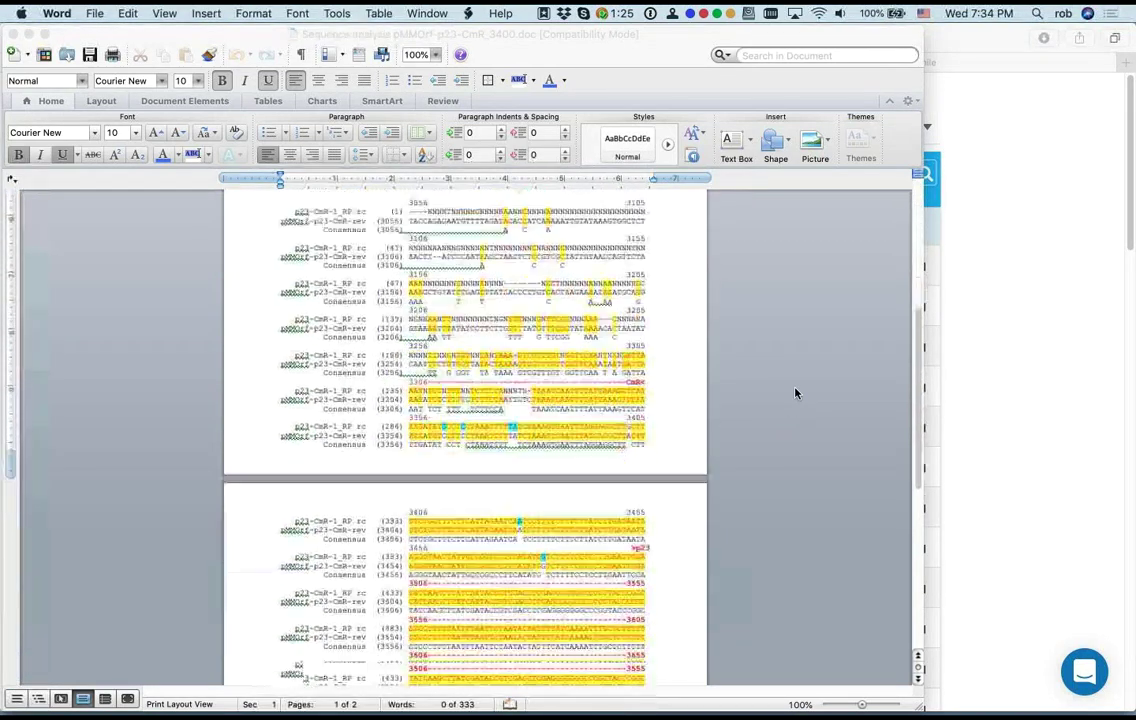
scroll(795, 393, down, 12)
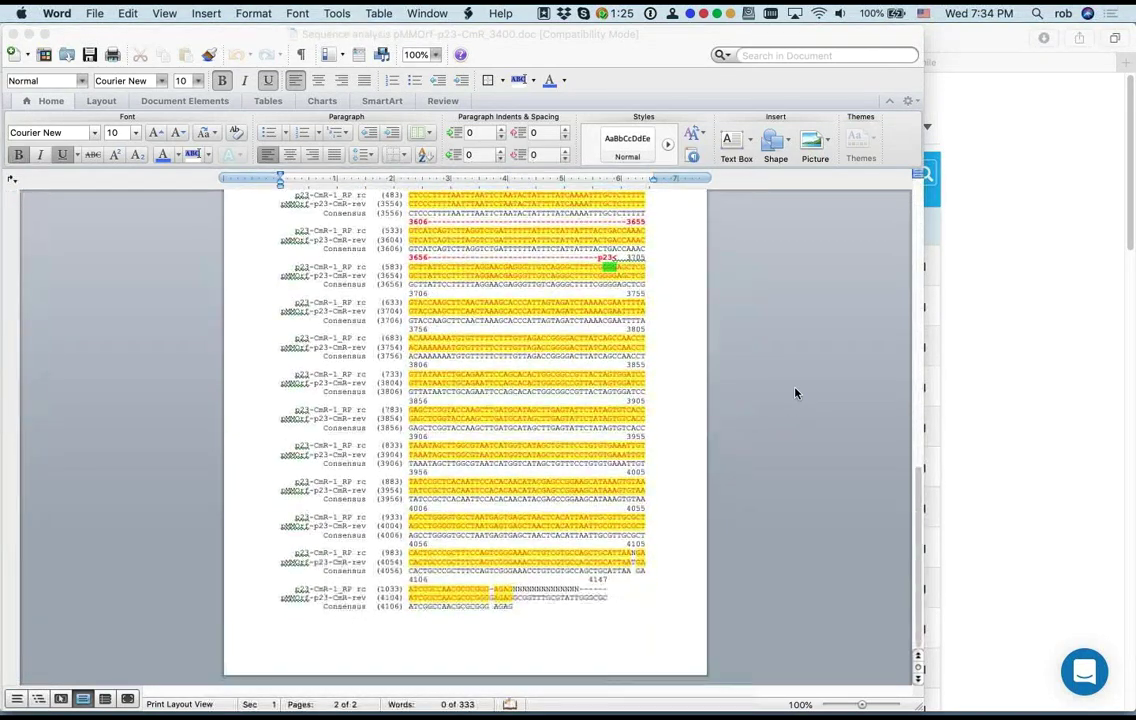
scroll(795, 393, up, 10)
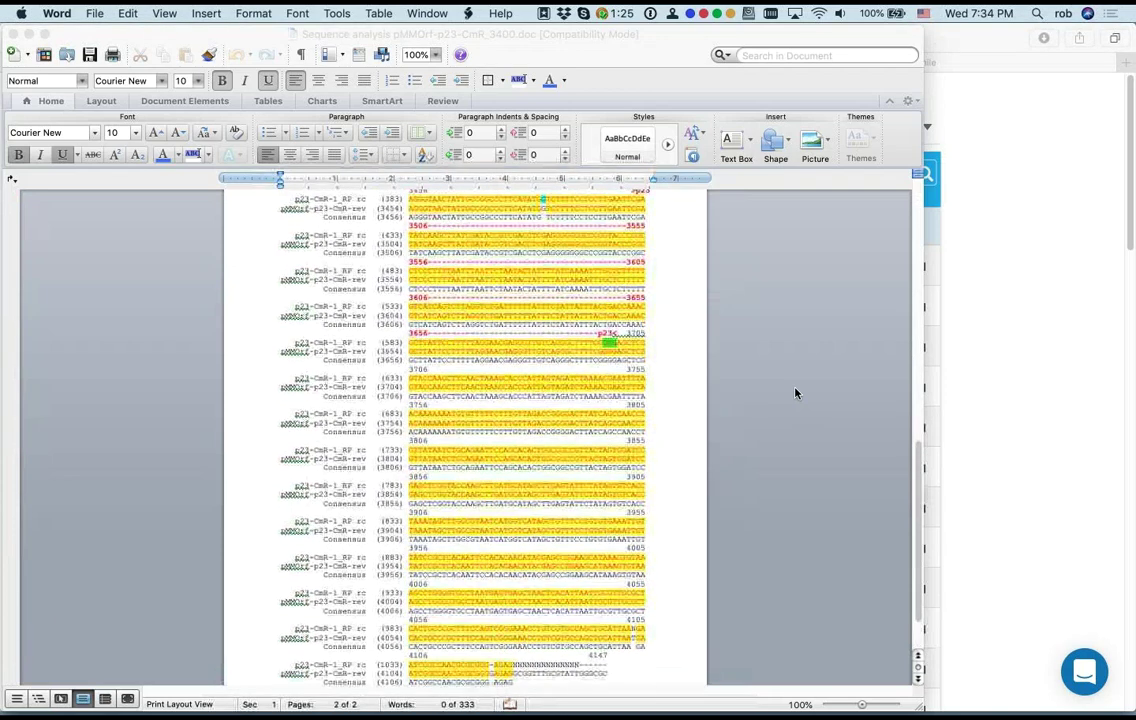
scroll(795, 393, up, 8)
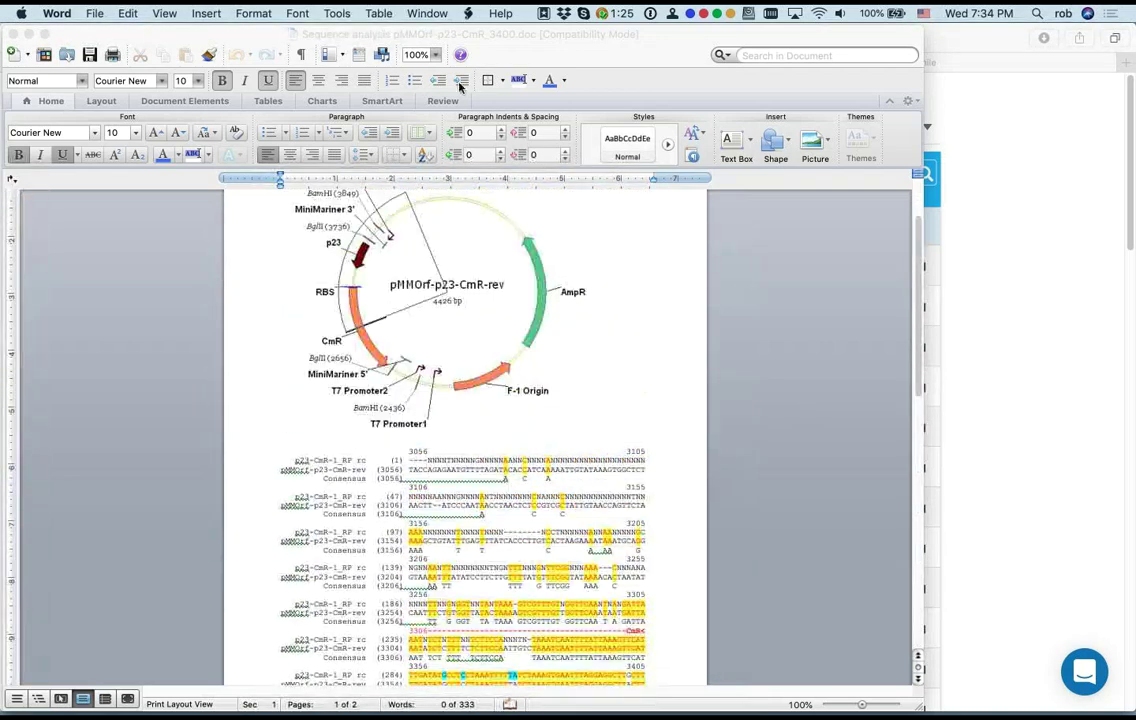
click(431, 56)
click(433, 55)
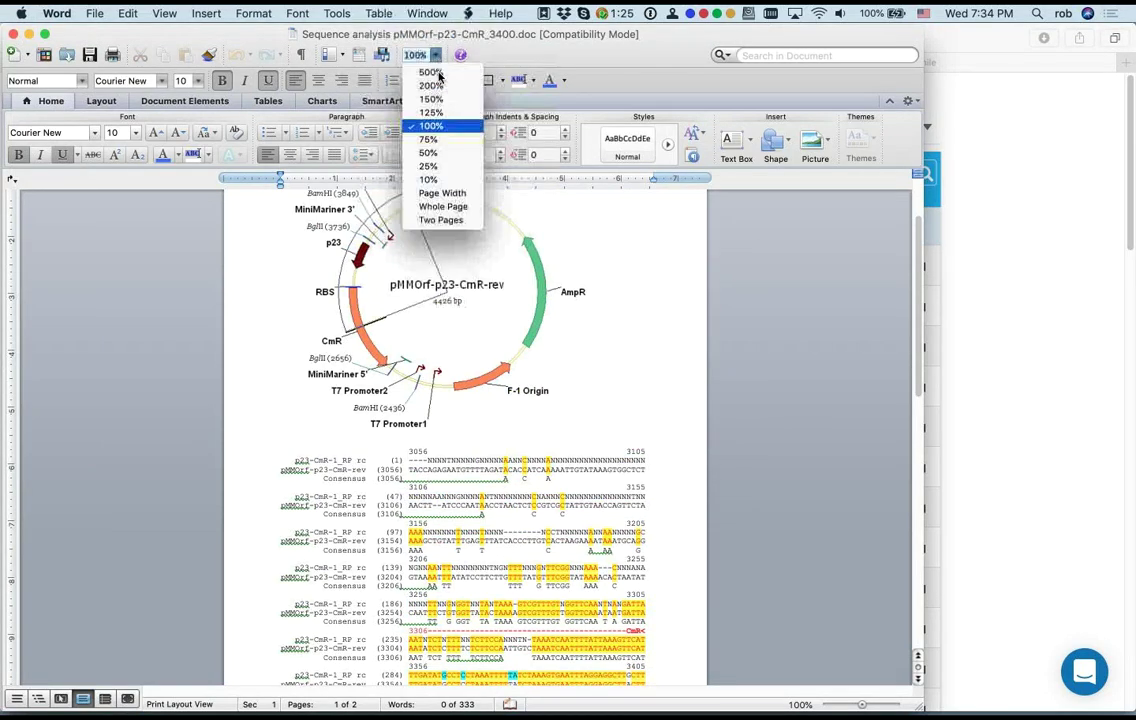
click(446, 100)
scroll(826, 369, down, 8)
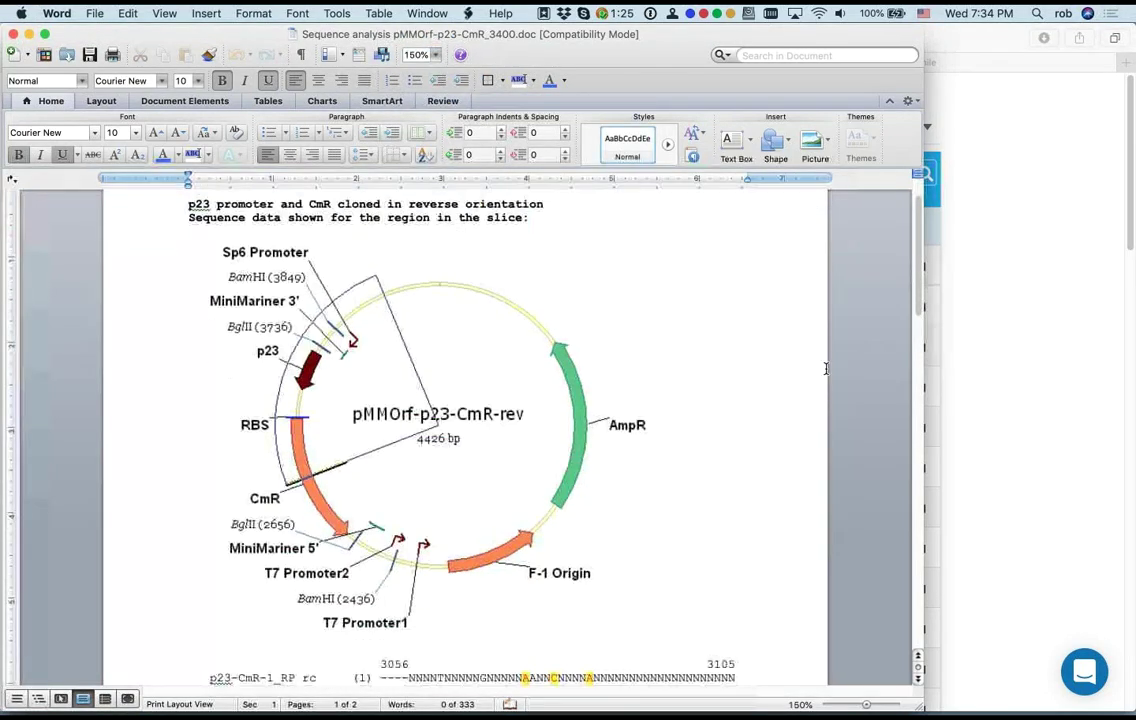
scroll(826, 369, down, 20)
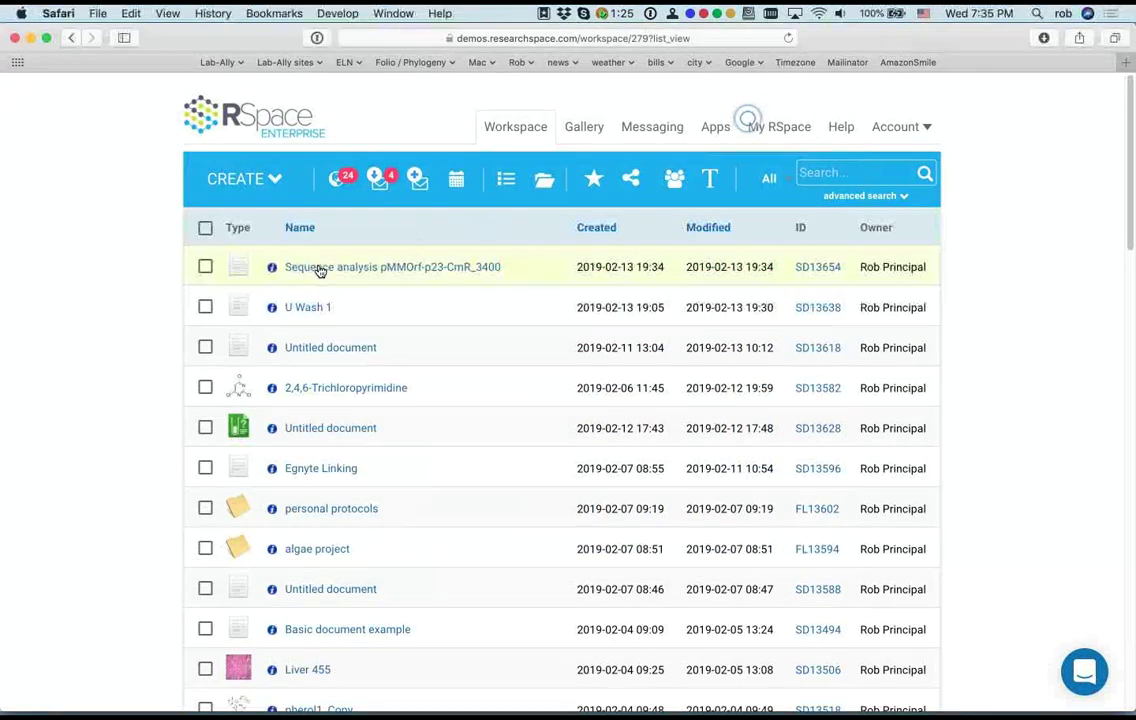
Step: Switch back to RSpace in Safari, open the imported Sequence analysis pMMOrf-p23-CmR_3400 document and review its plasmid map and alignments
click(313, 268)
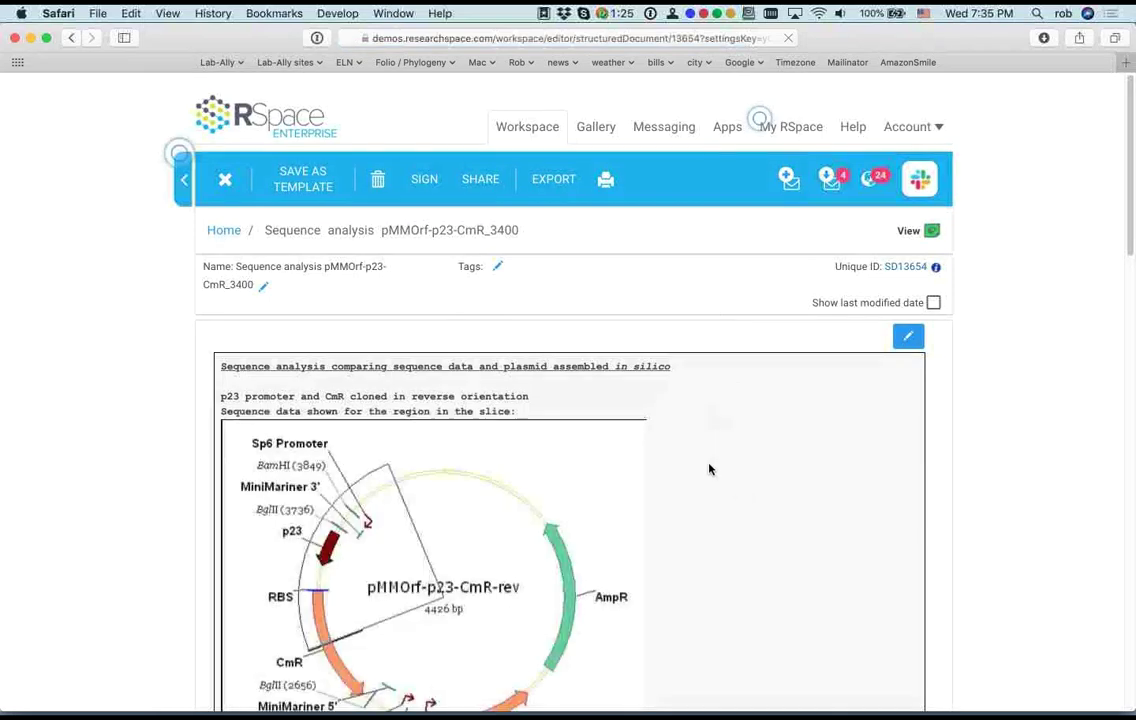
scroll(752, 498, down, 3)
scroll(752, 498, down, 15)
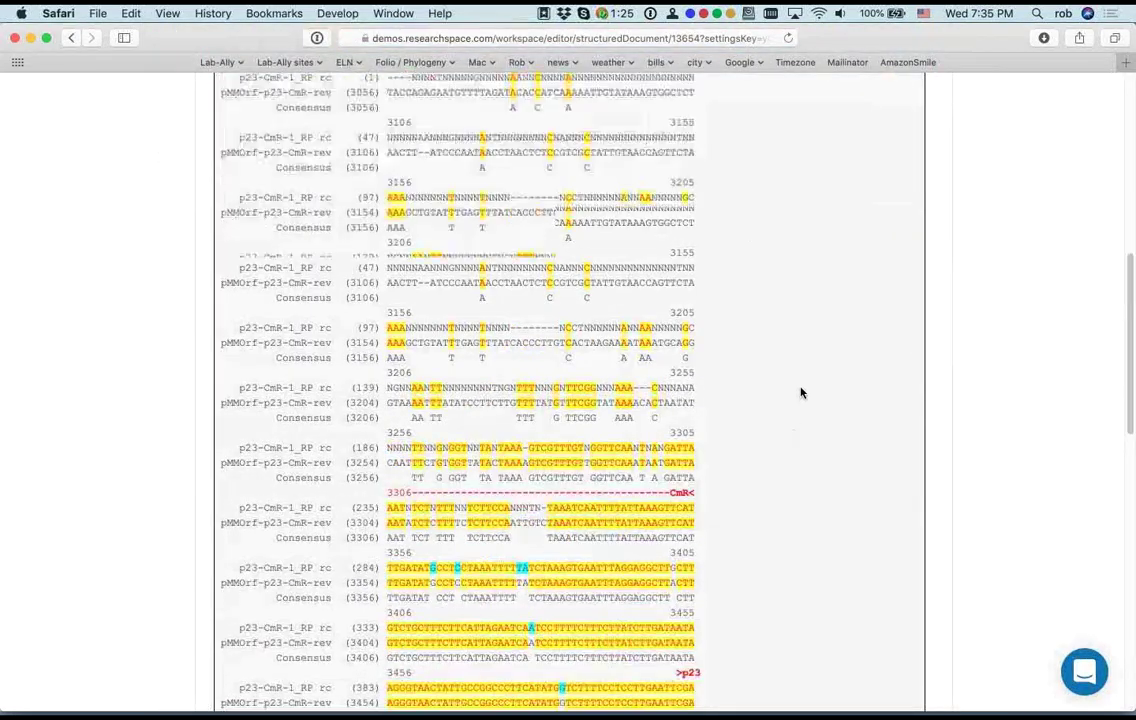
scroll(800, 393, down, 15)
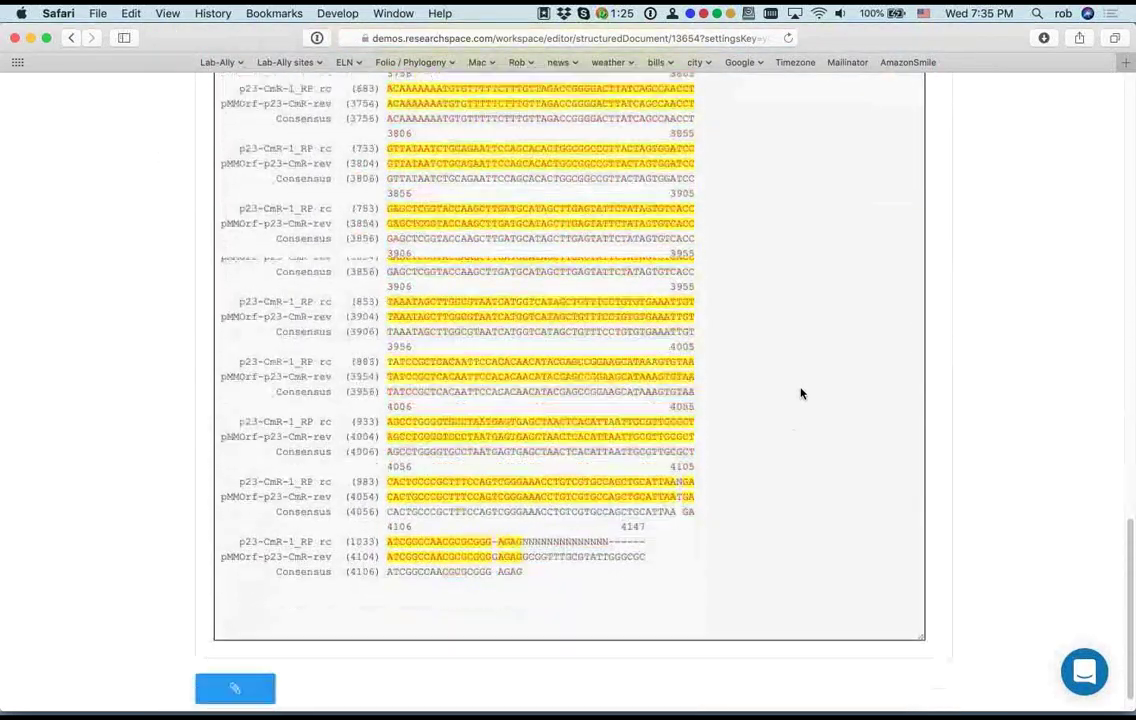
scroll(800, 393, up, 20)
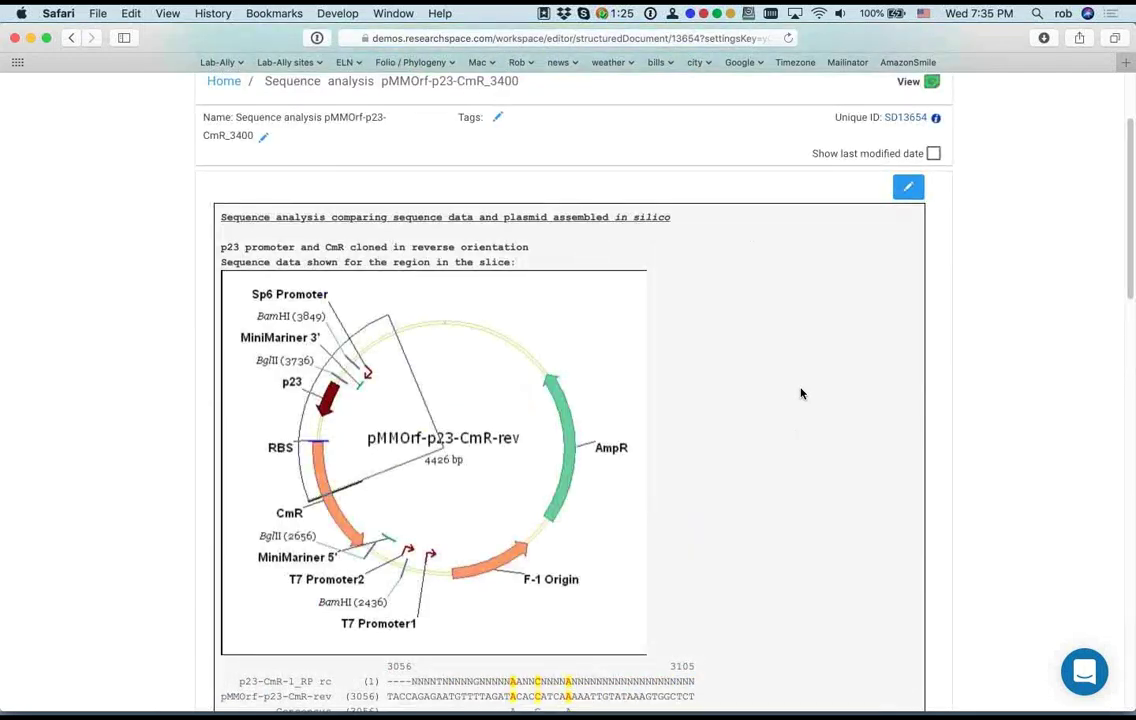
Step: Add the line "EDIT 1" below the title of the imported document and save it, returning to view mode
click(908, 187)
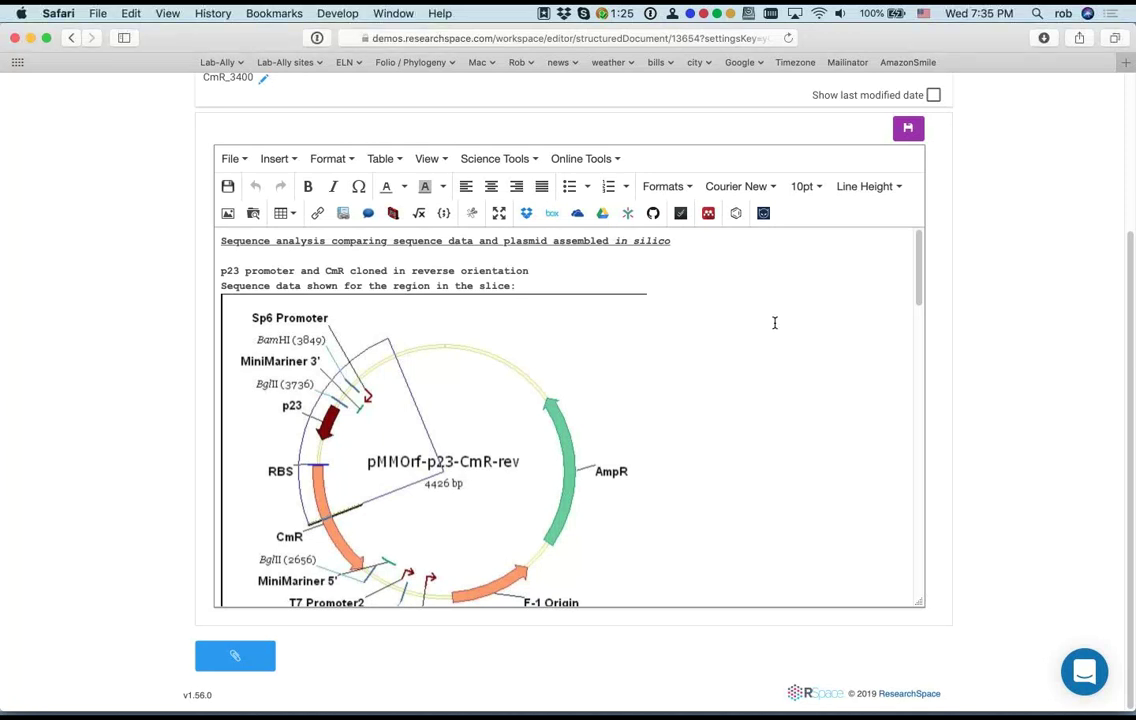
click(688, 241)
key(Return)
key(Return)
key(Return)
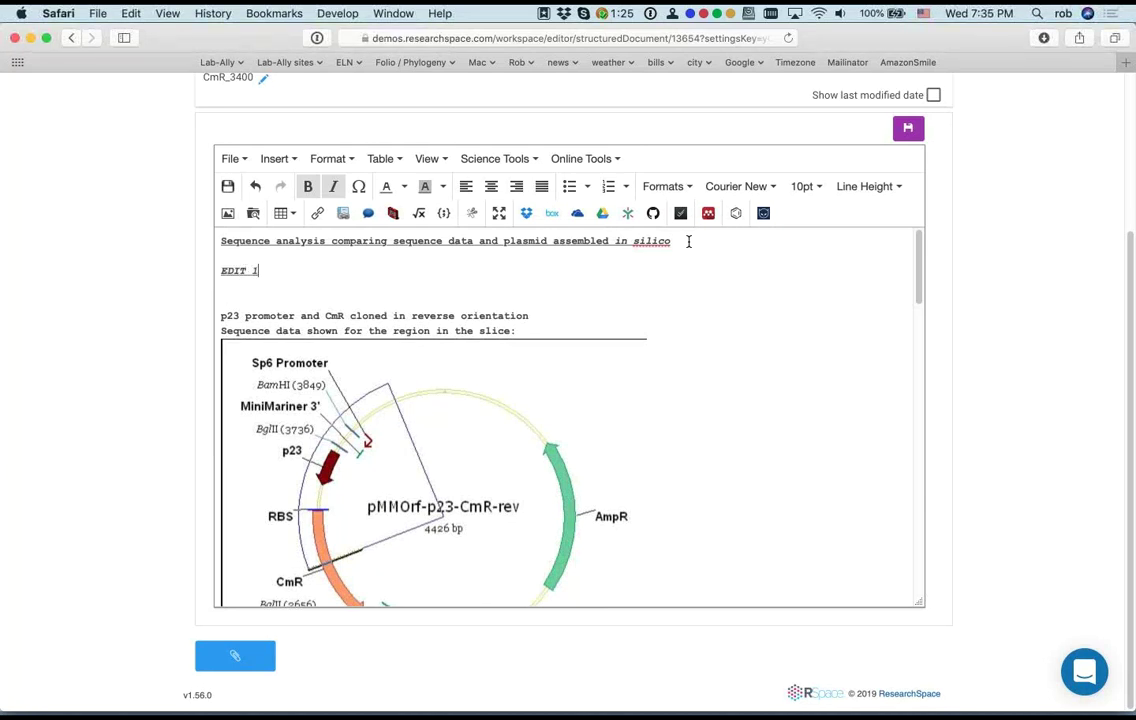
scroll(113, 255, up, 3)
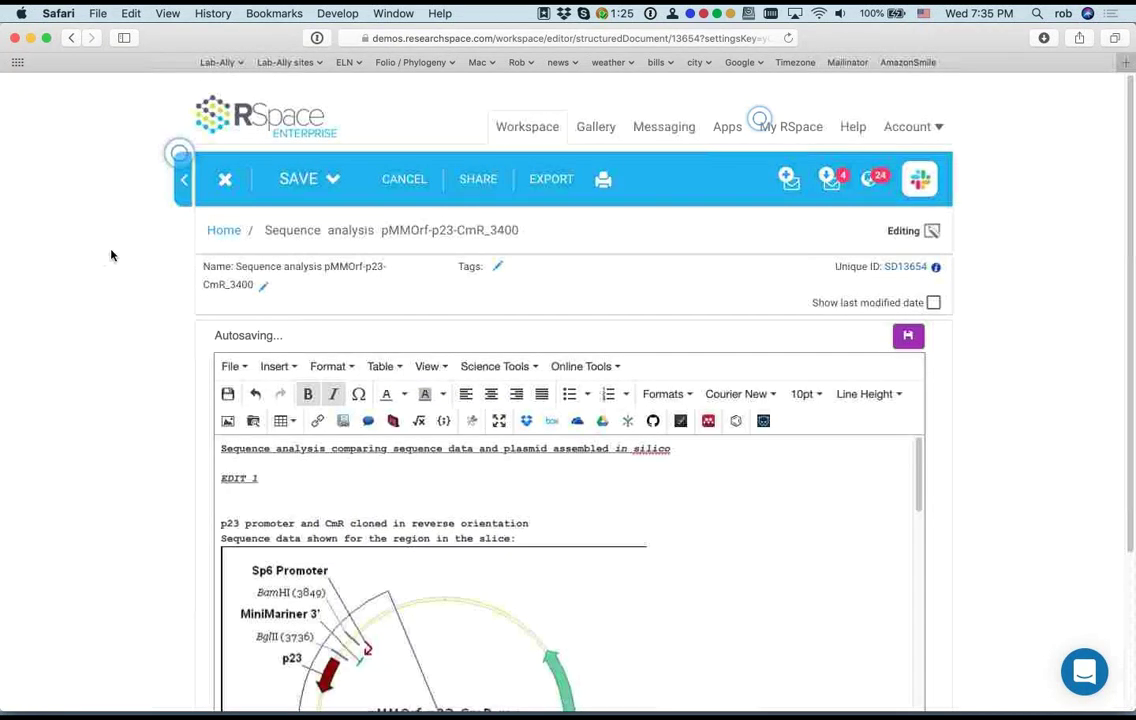
click(322, 190)
click(326, 284)
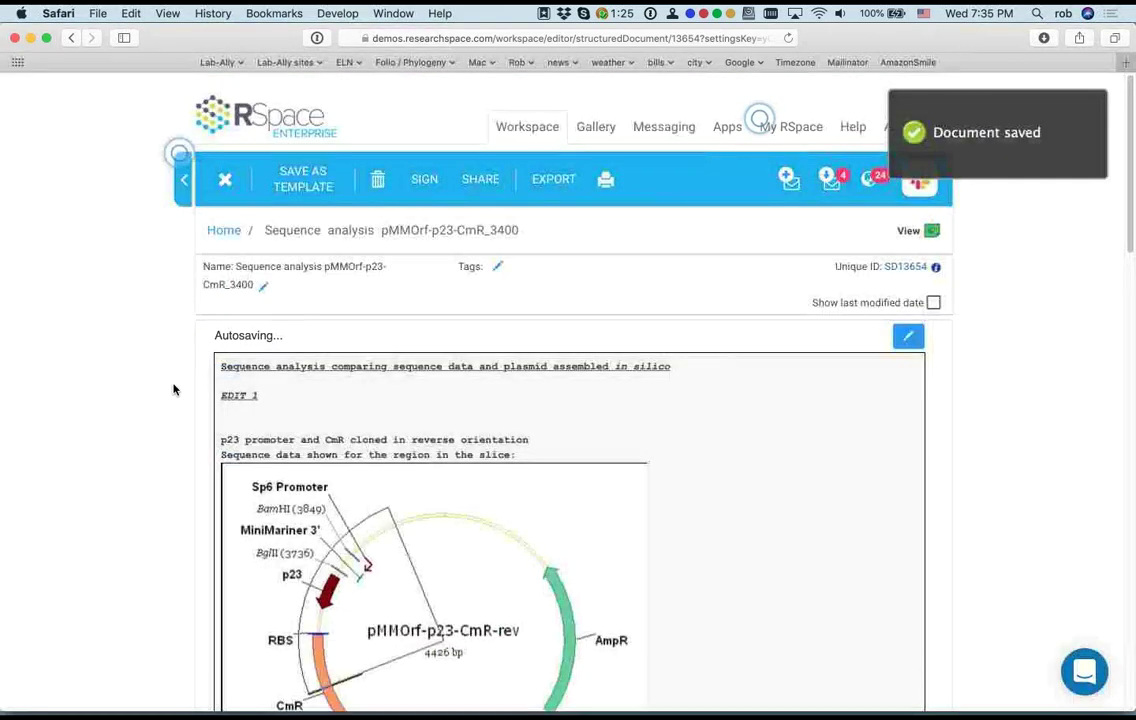
Step: Reopen the document text for editing and insert a sketch of a circle below the EDIT 1 line
click(279, 408)
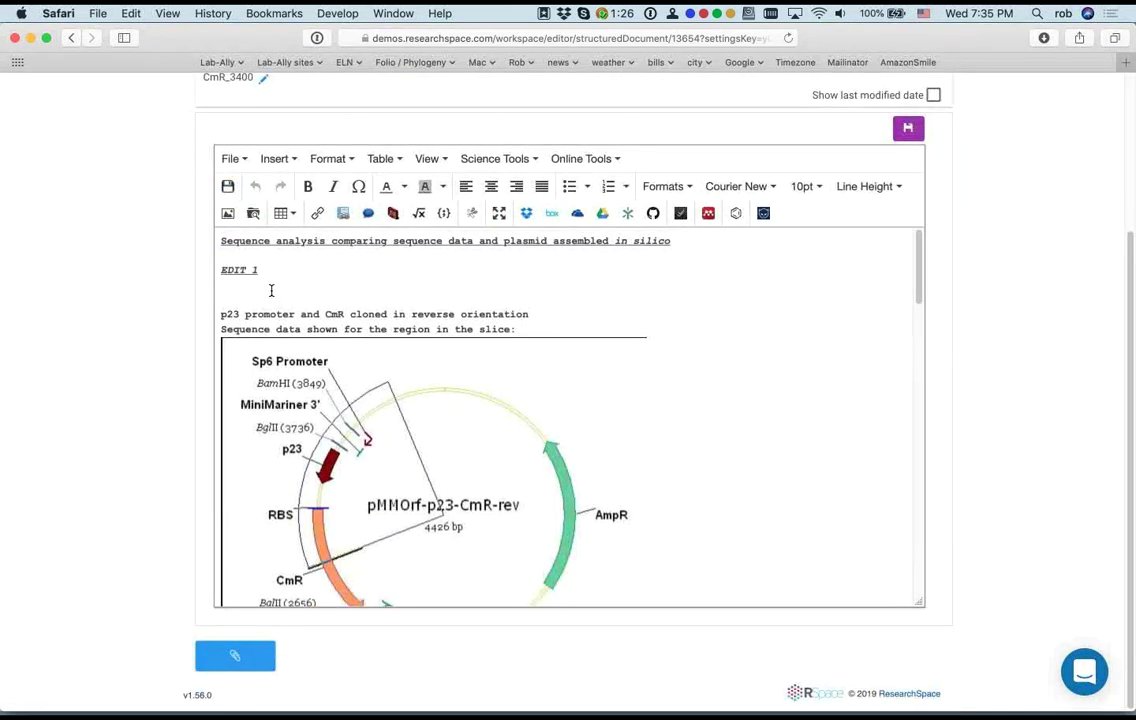
click(286, 285)
click(393, 214)
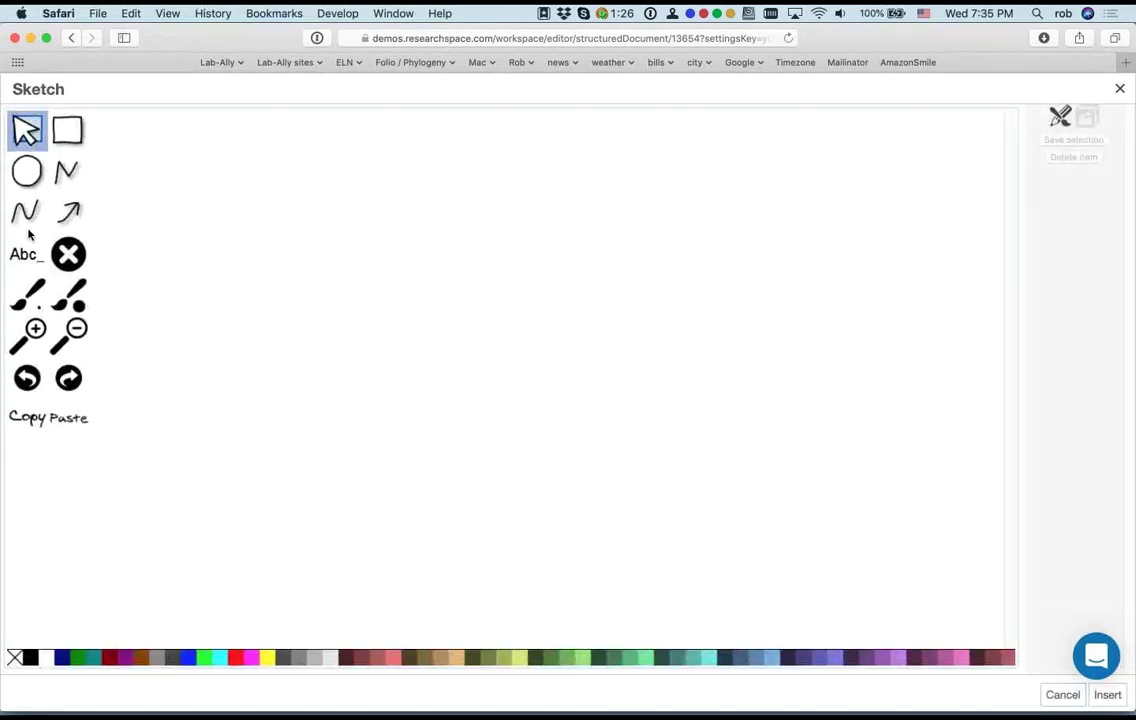
click(35, 174)
drag(418, 285, 447, 345)
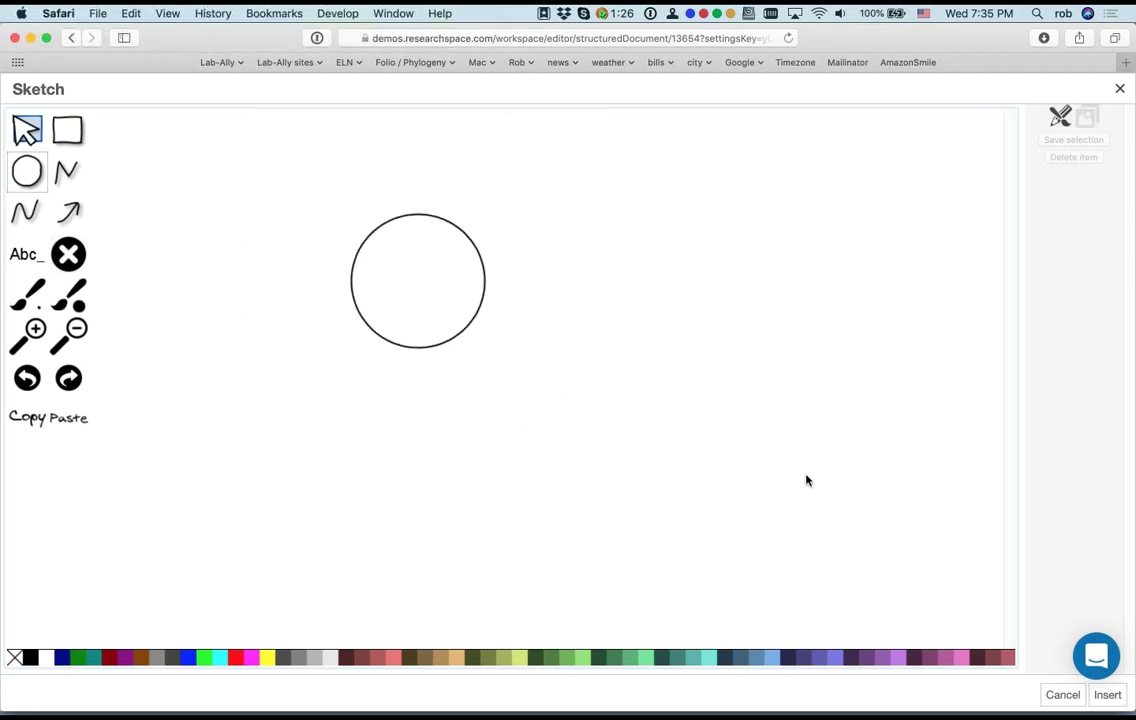
click(1106, 695)
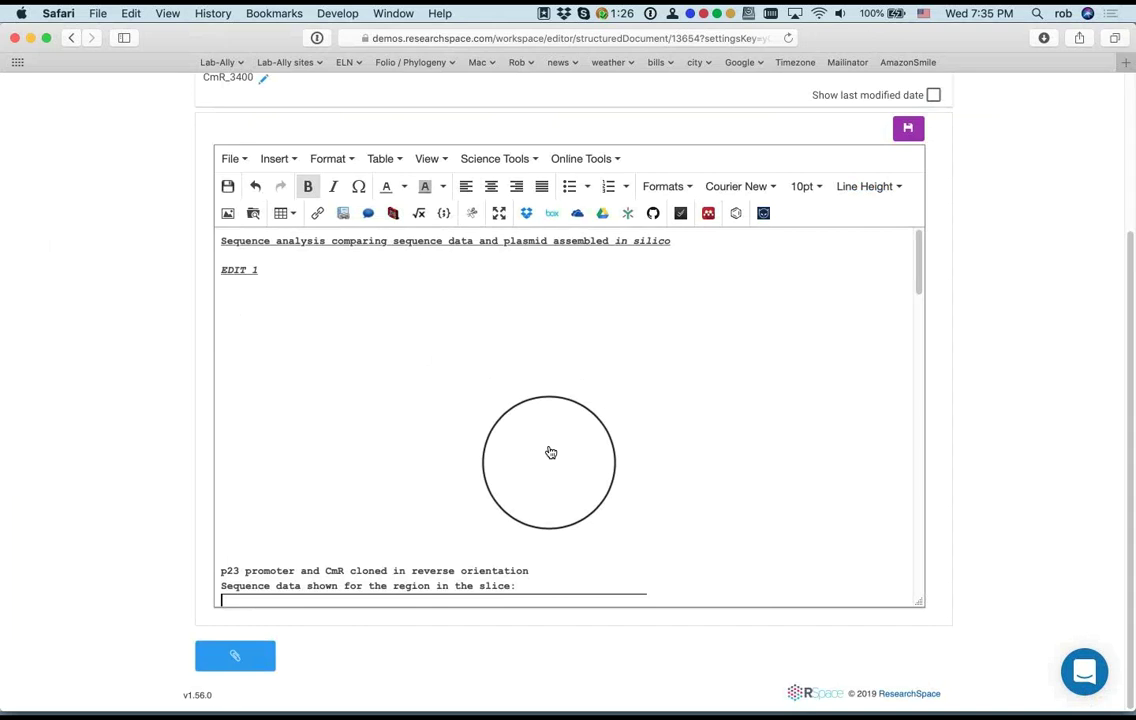
Step: Shrink the inserted circle sketch to about two thirds of its size, and save and close the document
click(550, 453)
drag(617, 530, 489, 456)
click(636, 403)
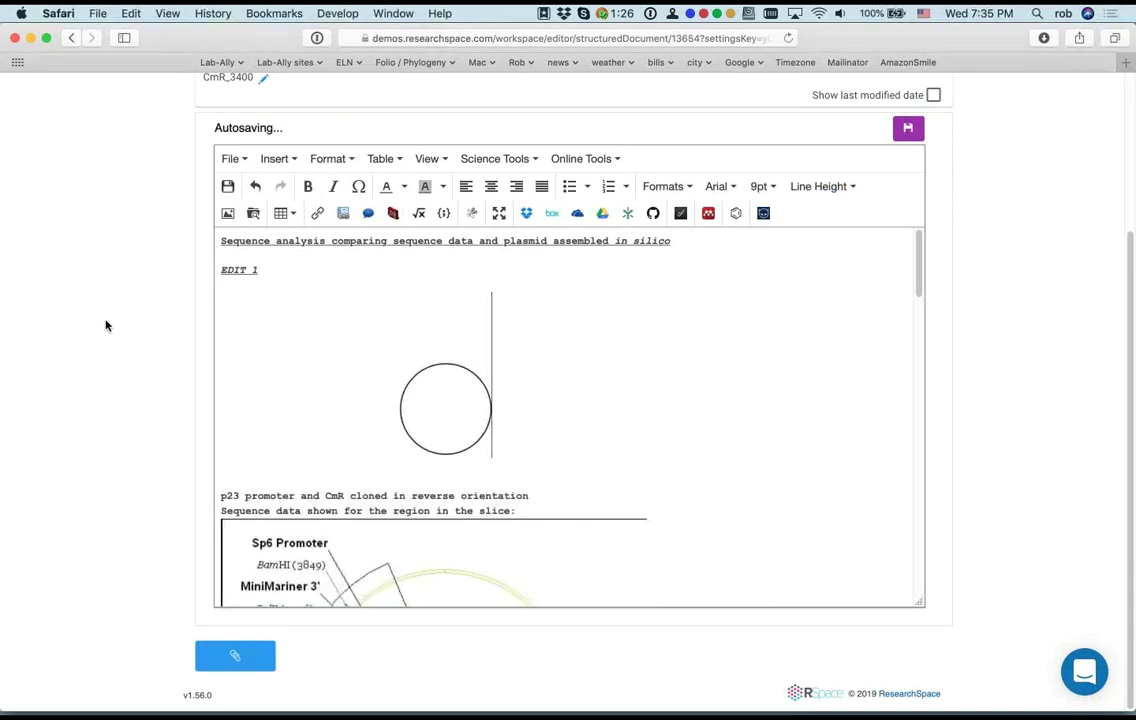
scroll(104, 325, up, 4)
click(297, 178)
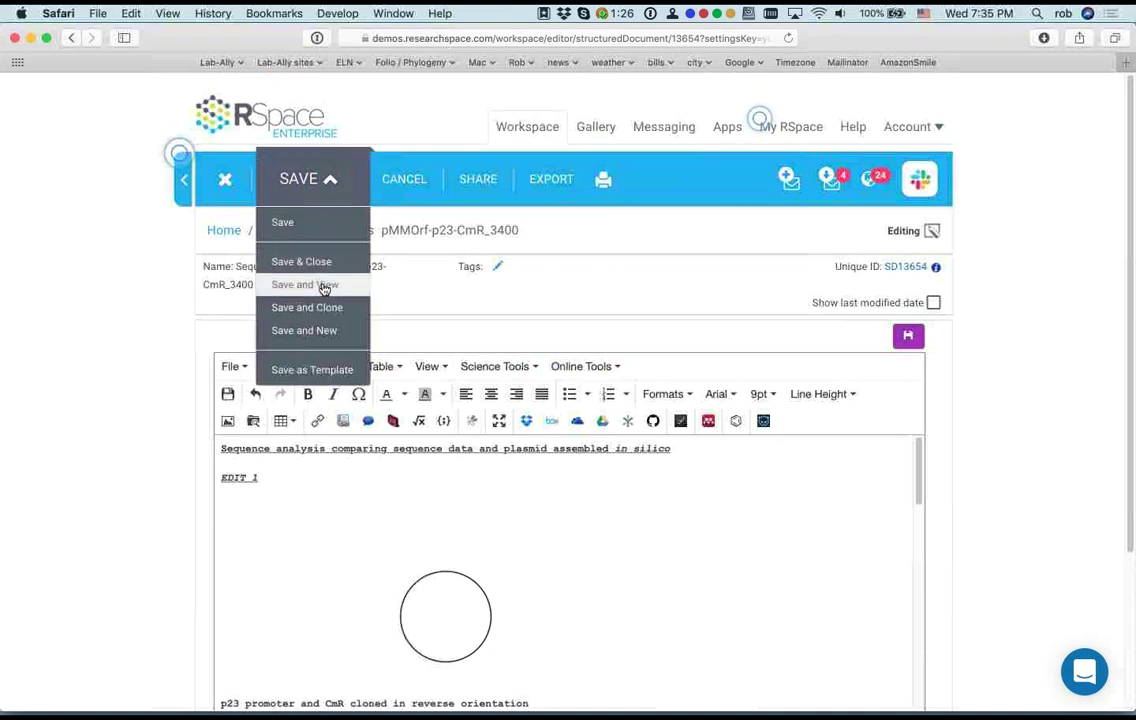
click(301, 262)
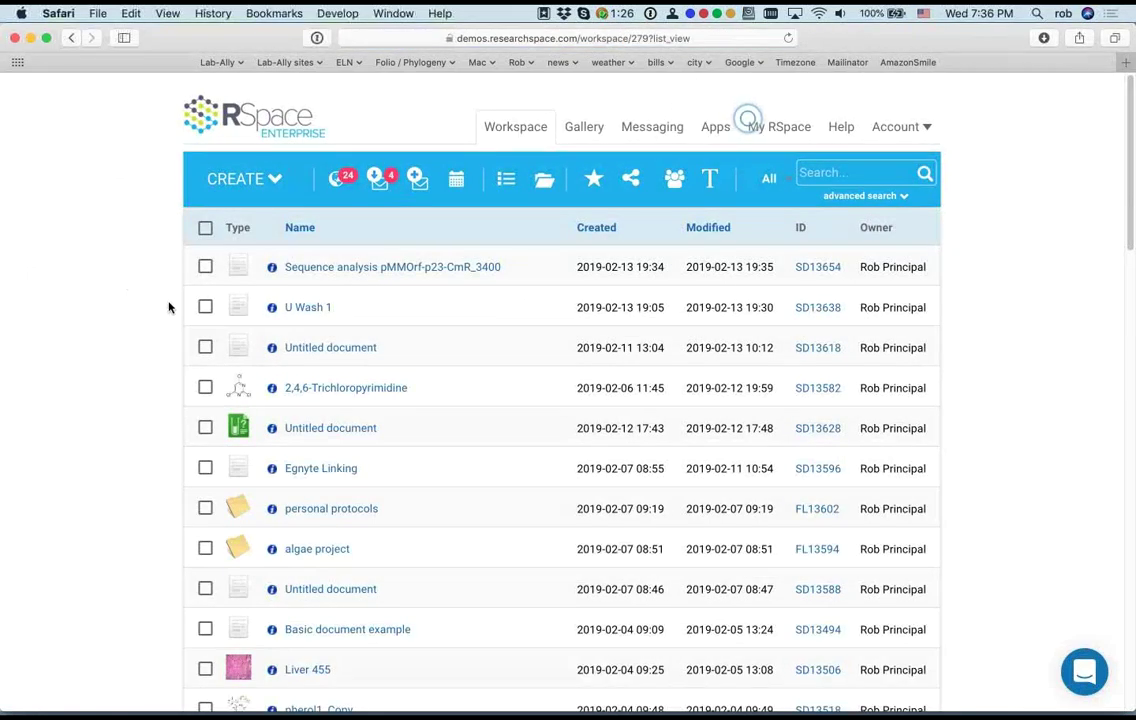
Step: Open the revision history of the Sequence analysis pMMOrf-p23-CmR_3400 document, view version 2 and return to the revision list
click(205, 268)
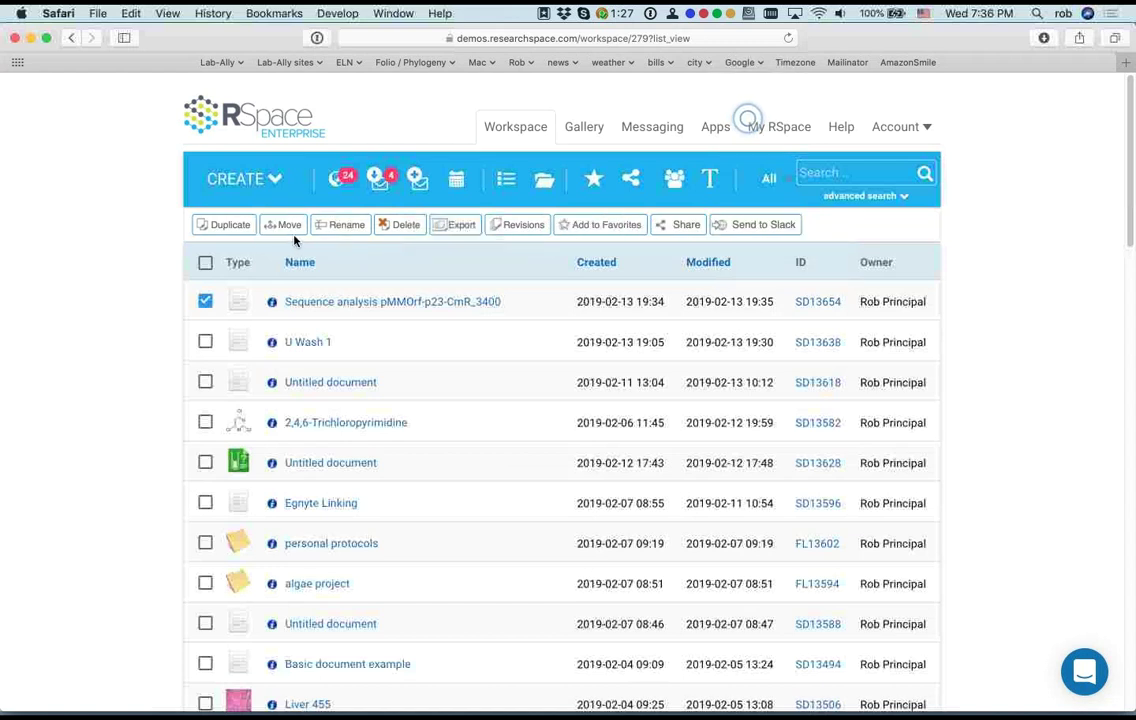
click(525, 225)
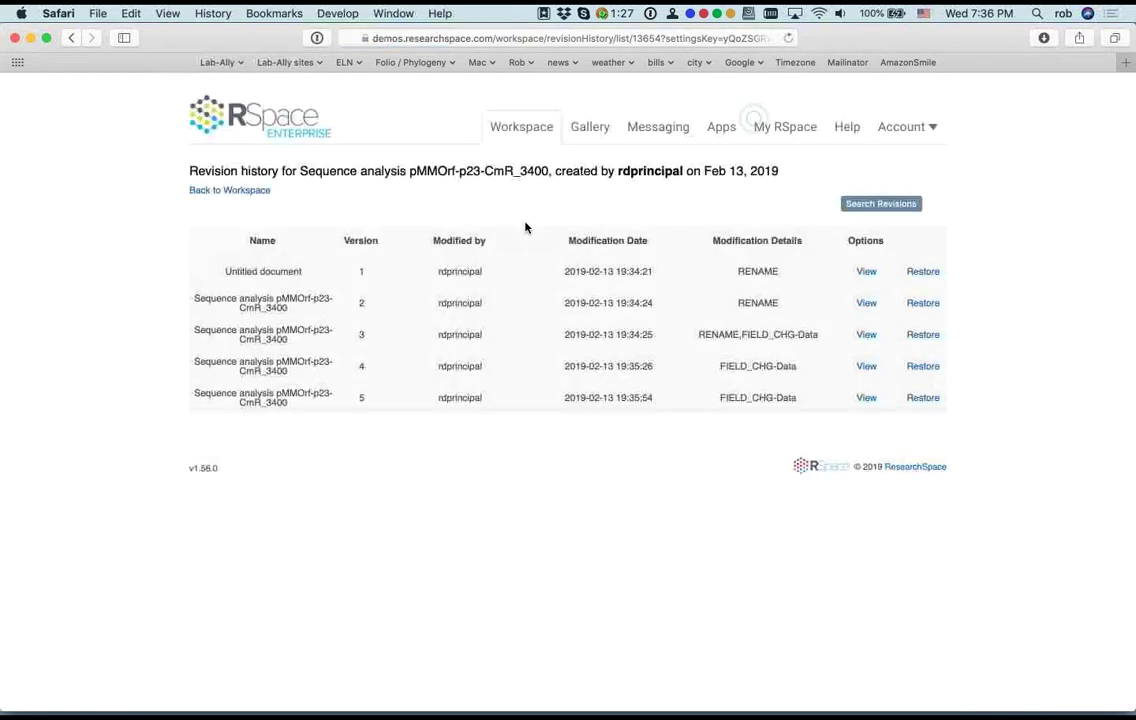
click(867, 304)
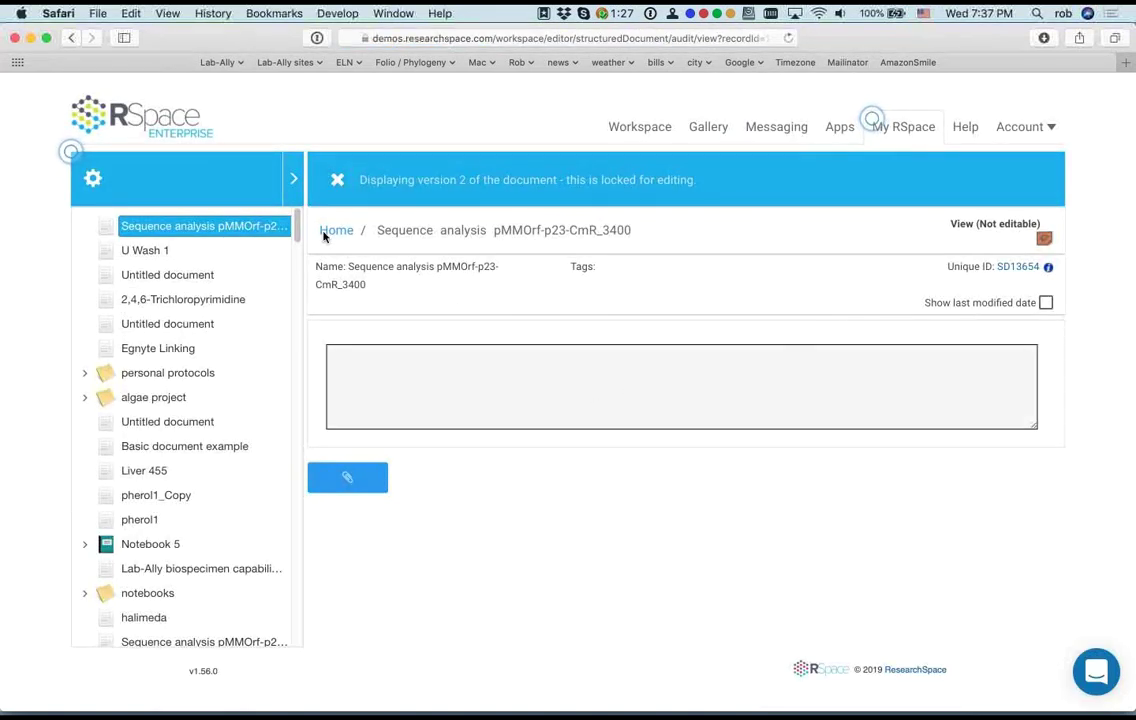
click(71, 40)
Step: View version 3 of the document, review its plasmid map and sequence alignments, and return to the revision list
click(867, 337)
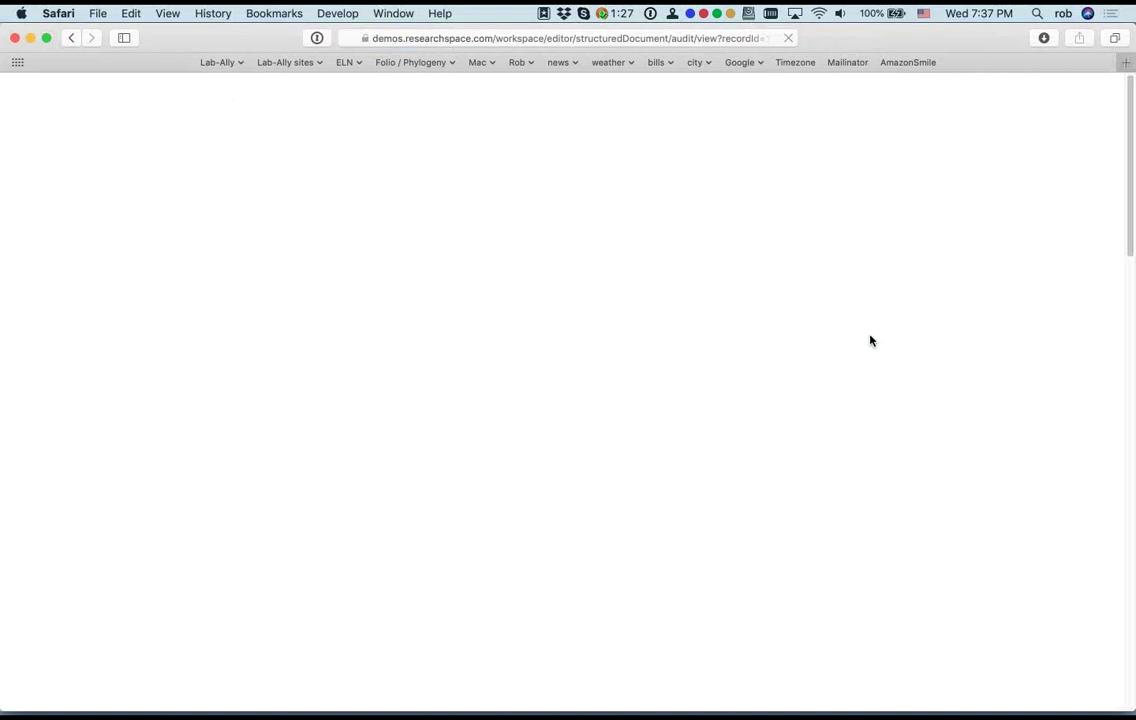
scroll(865, 394, down, 2)
scroll(865, 394, down, 15)
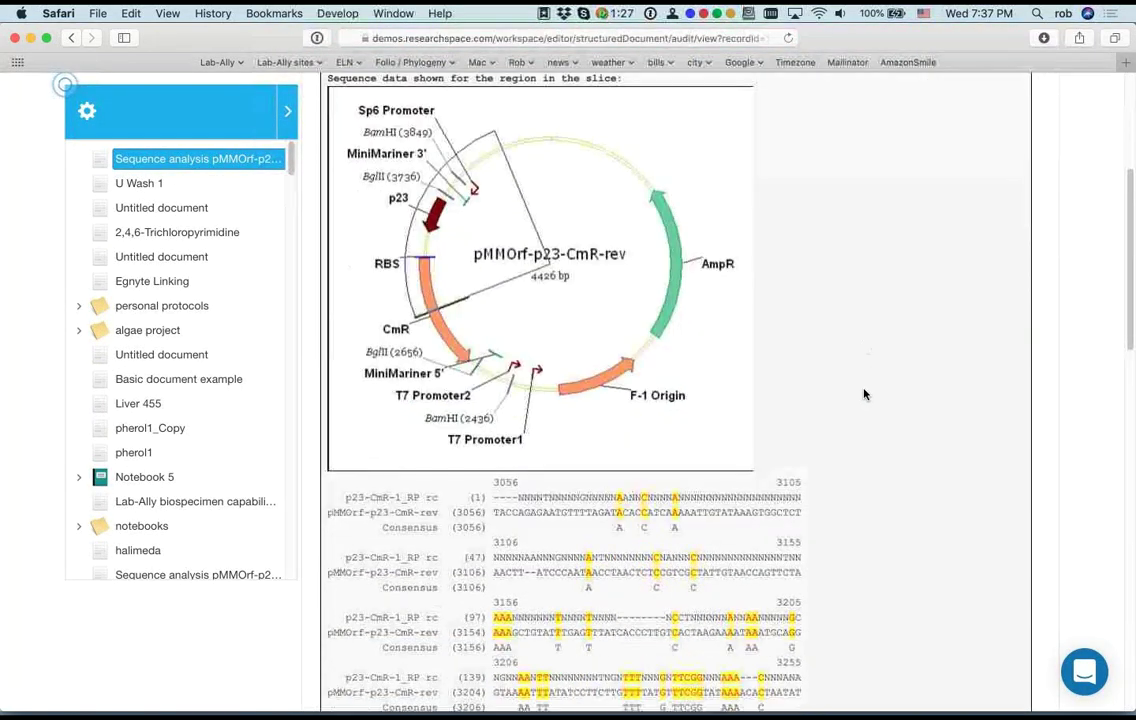
scroll(865, 394, up, 17)
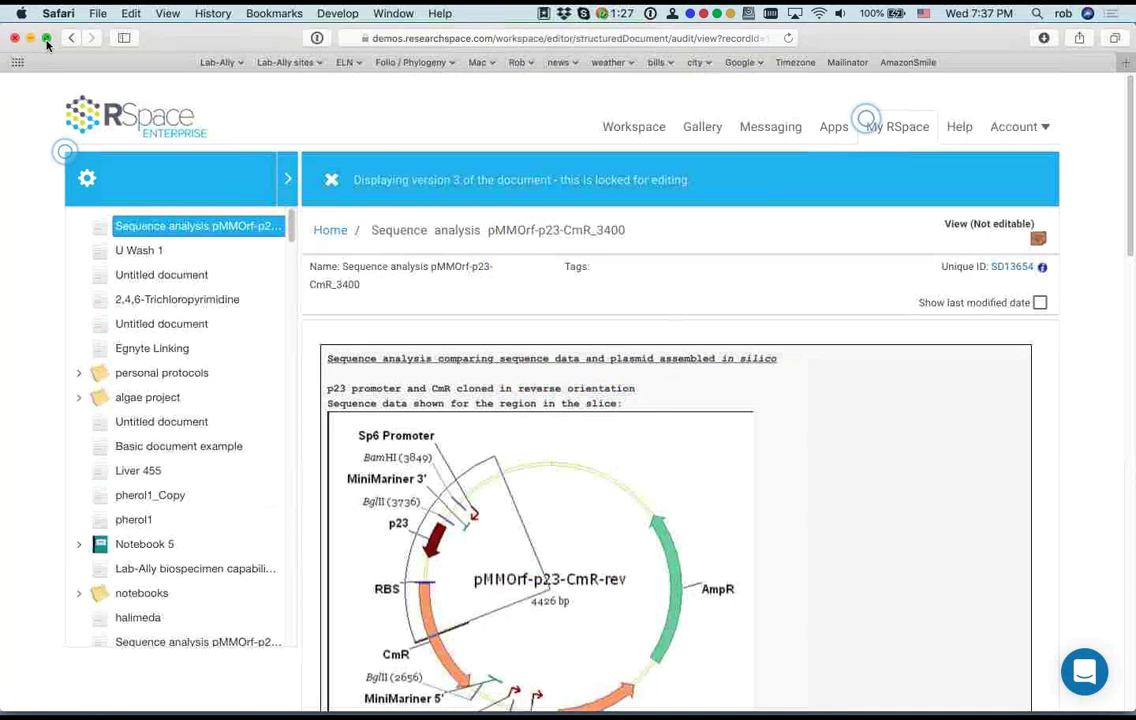
click(71, 37)
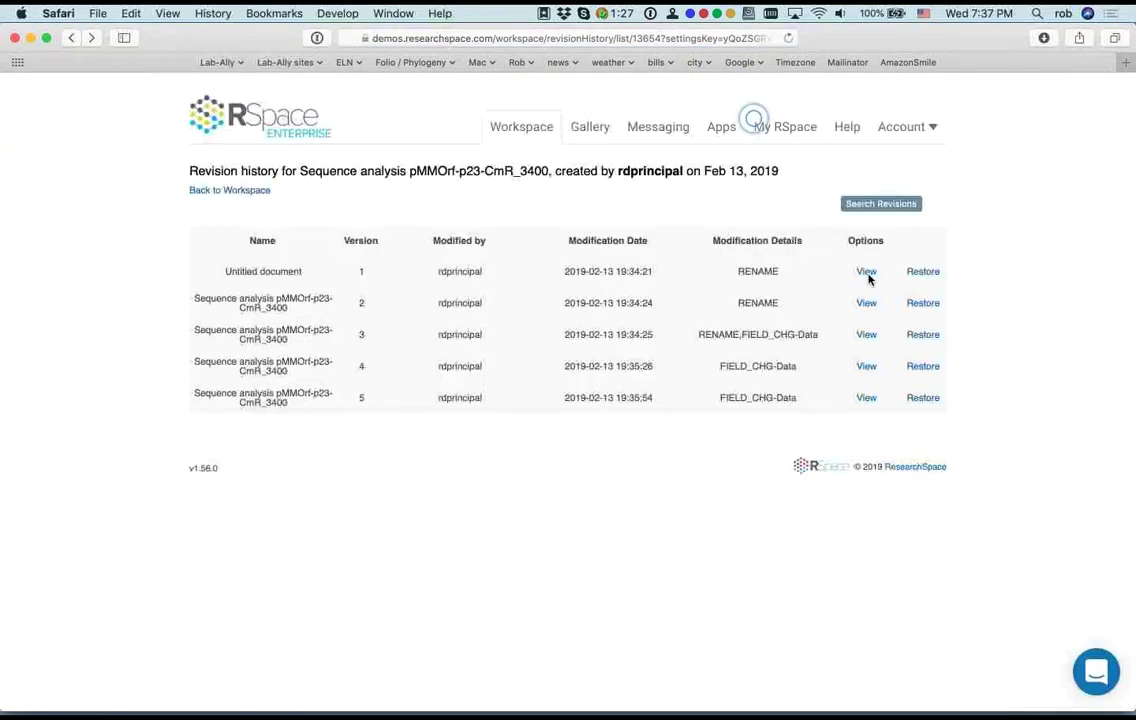
Step: View versions 4 and 5 of the document to compare their edits, and return to the revision list
click(867, 367)
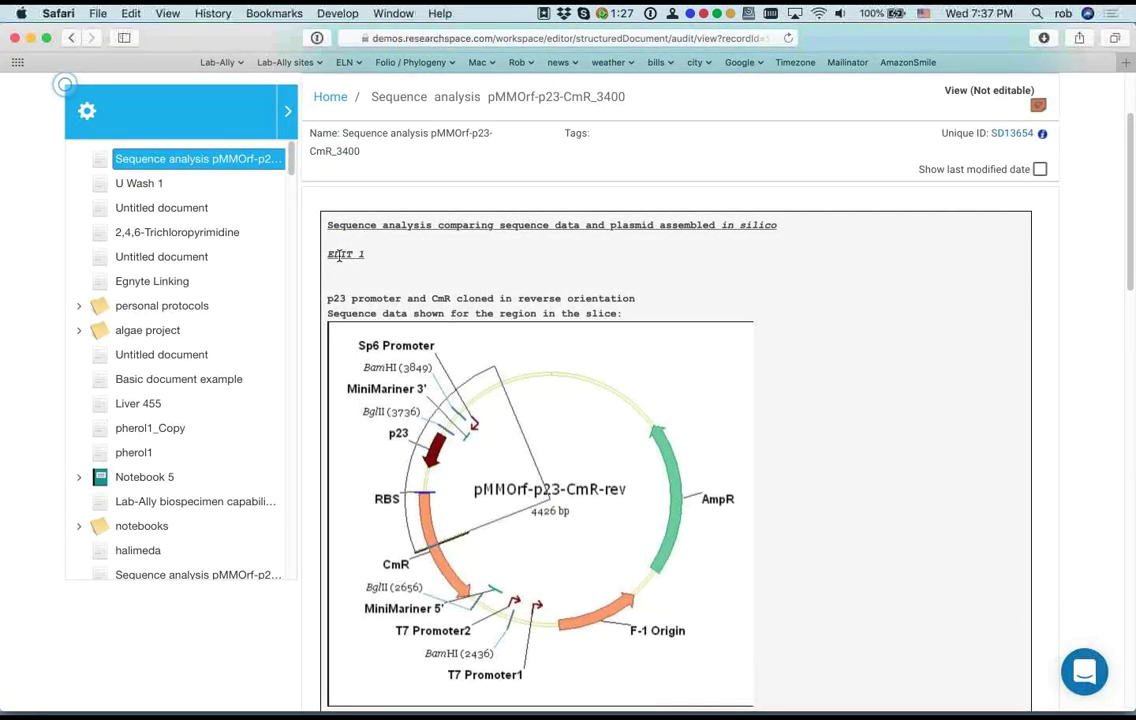
click(72, 38)
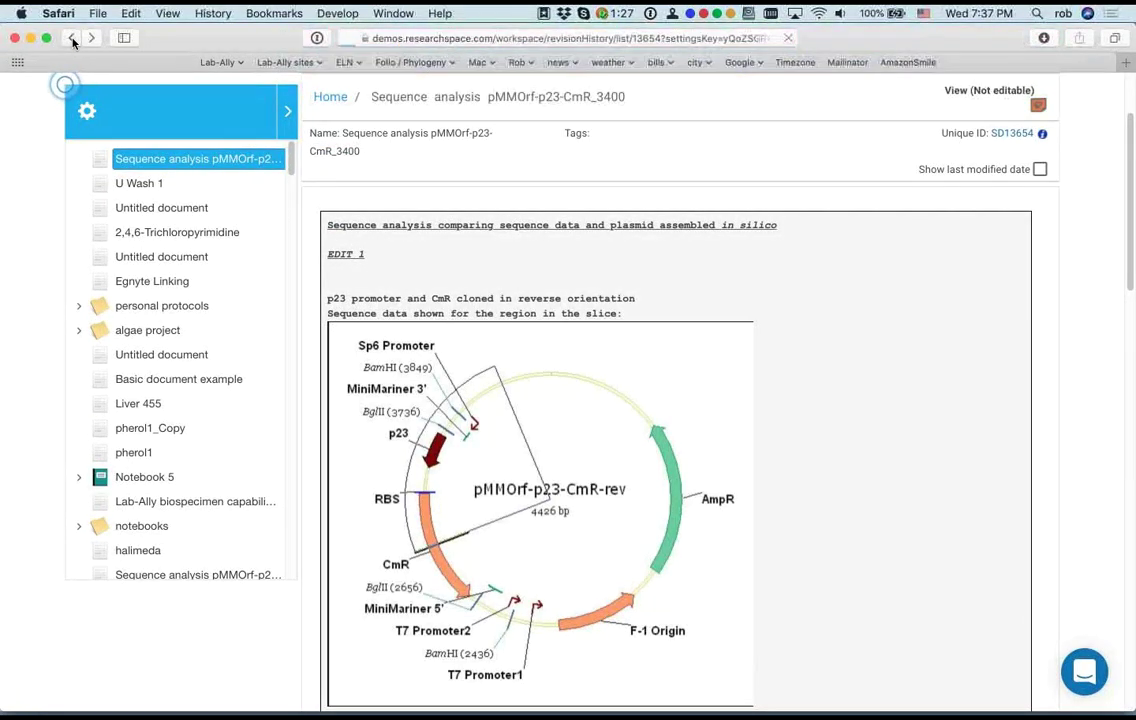
click(868, 399)
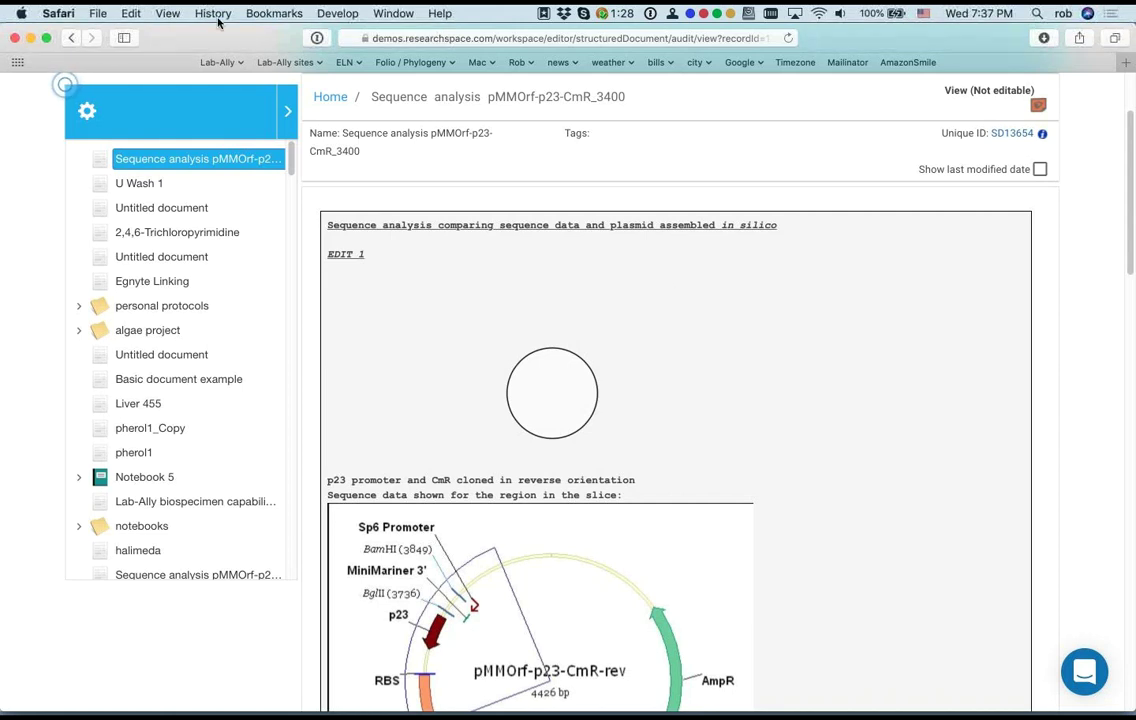
click(71, 38)
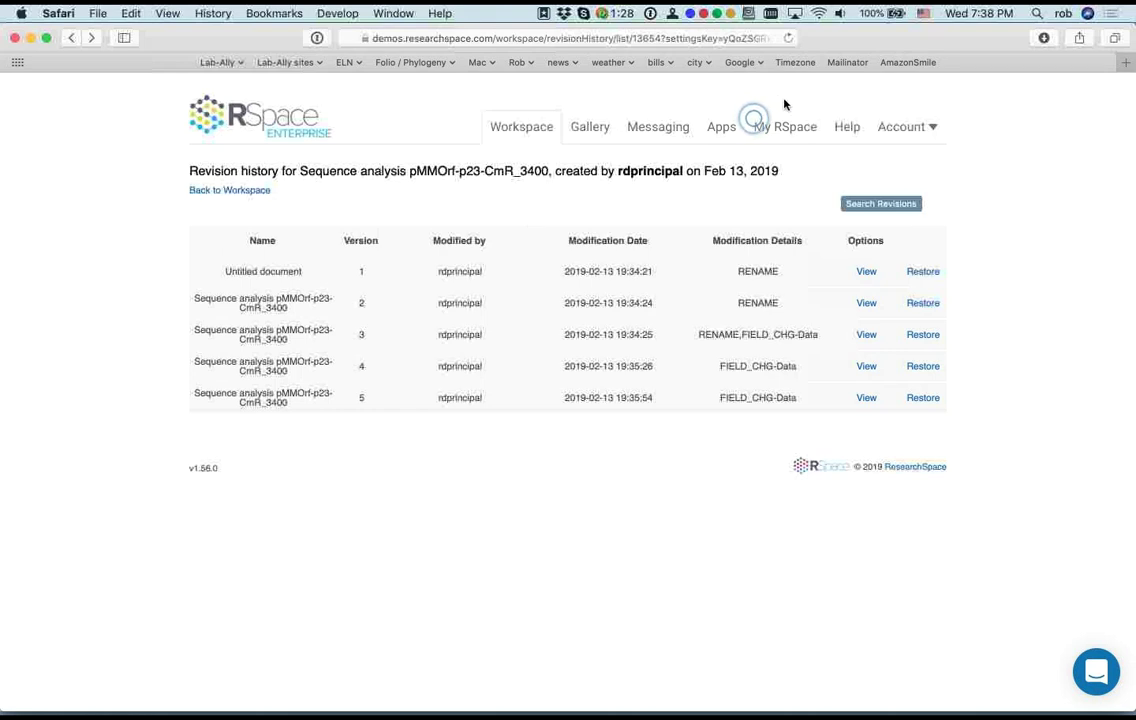
Step: Open the Auditing page of My RSpace and generate an unfiltered audit report of the LabGroup's activity
click(796, 134)
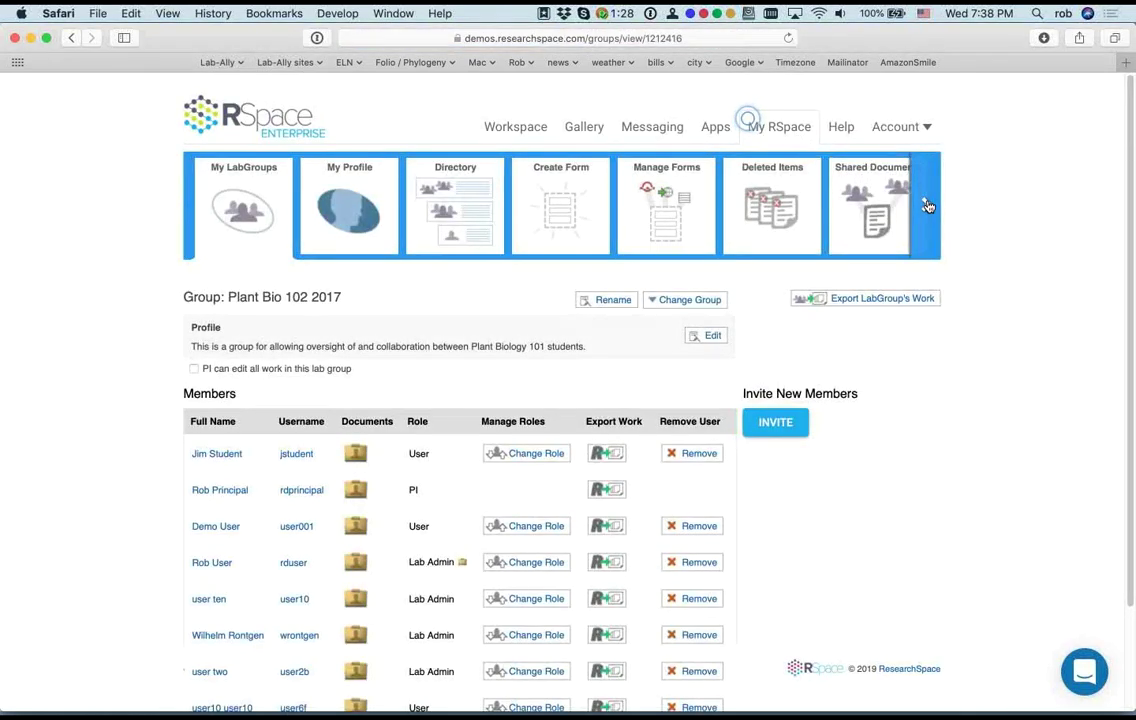
click(928, 206)
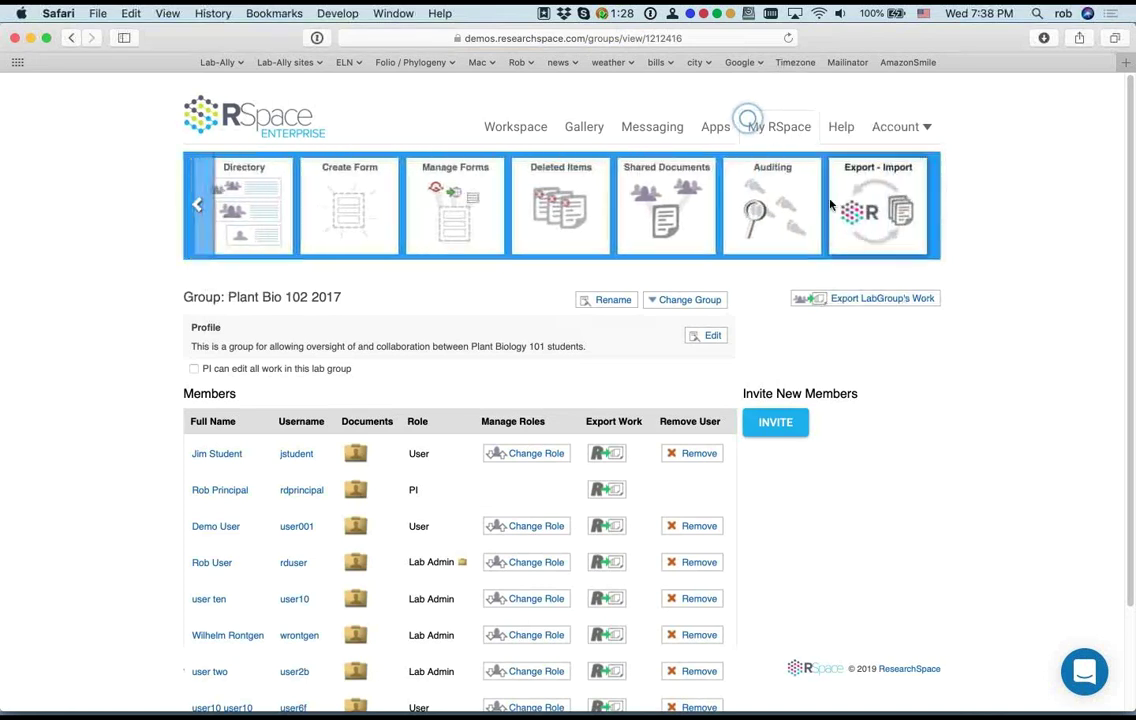
click(790, 208)
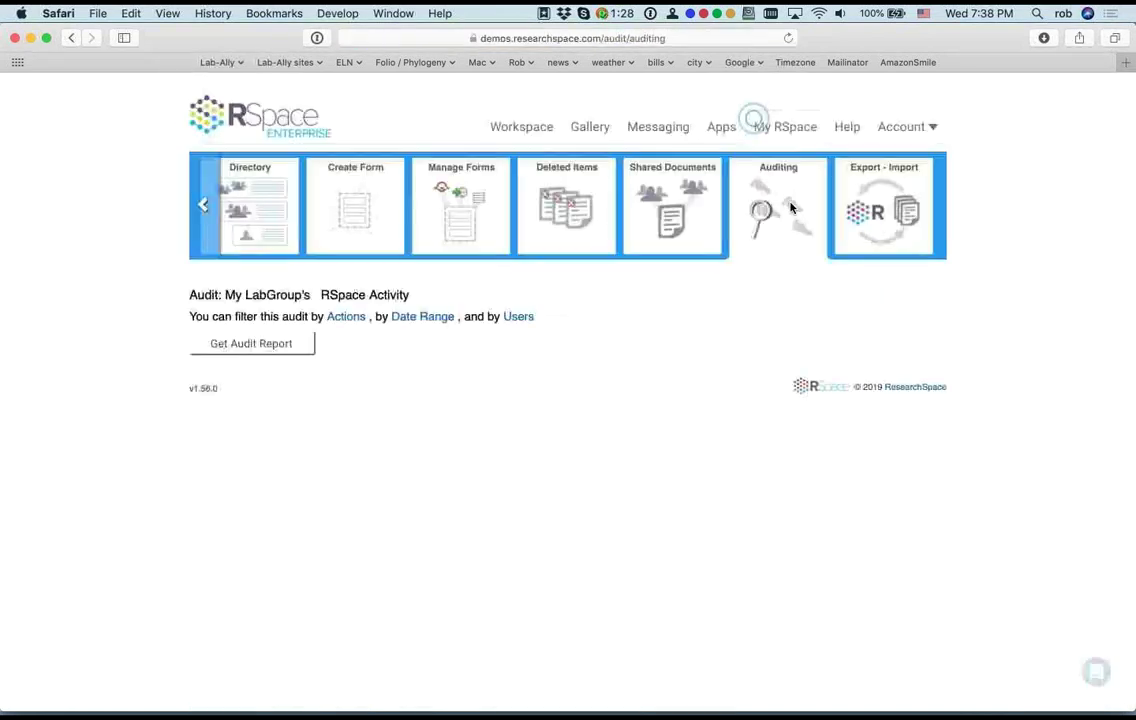
click(245, 343)
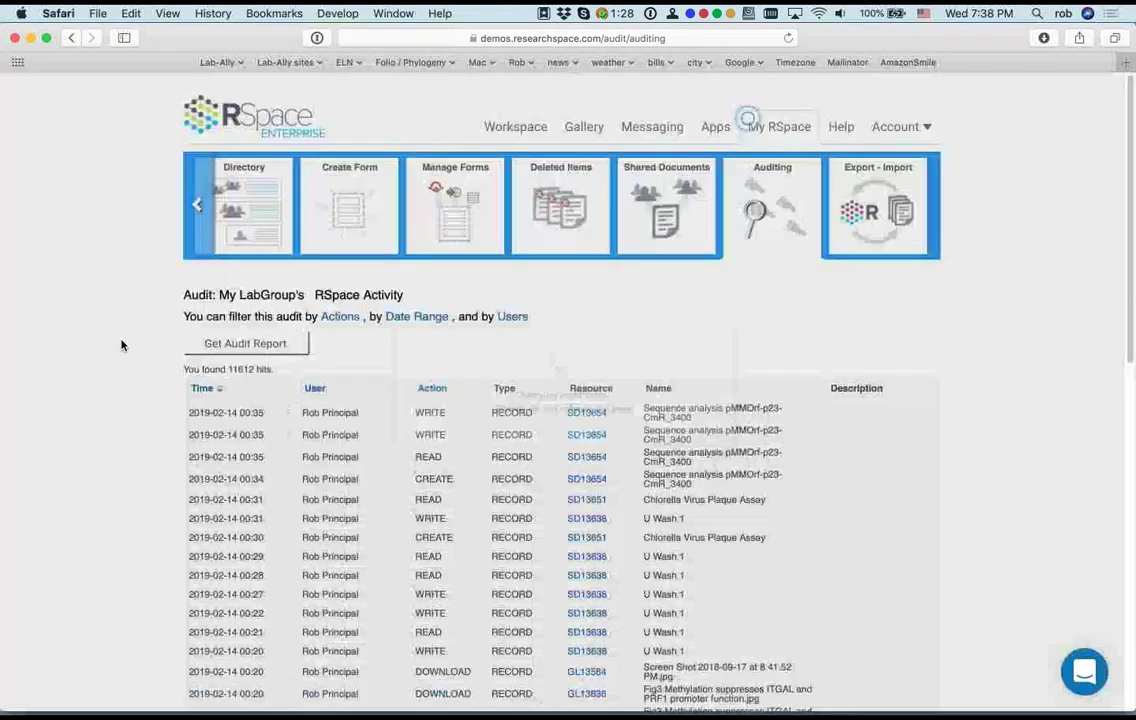
Step: Open the Chlorella Virus Plaque Assay document from its CREATE entry in the audit report
scroll(408, 370, down, 1)
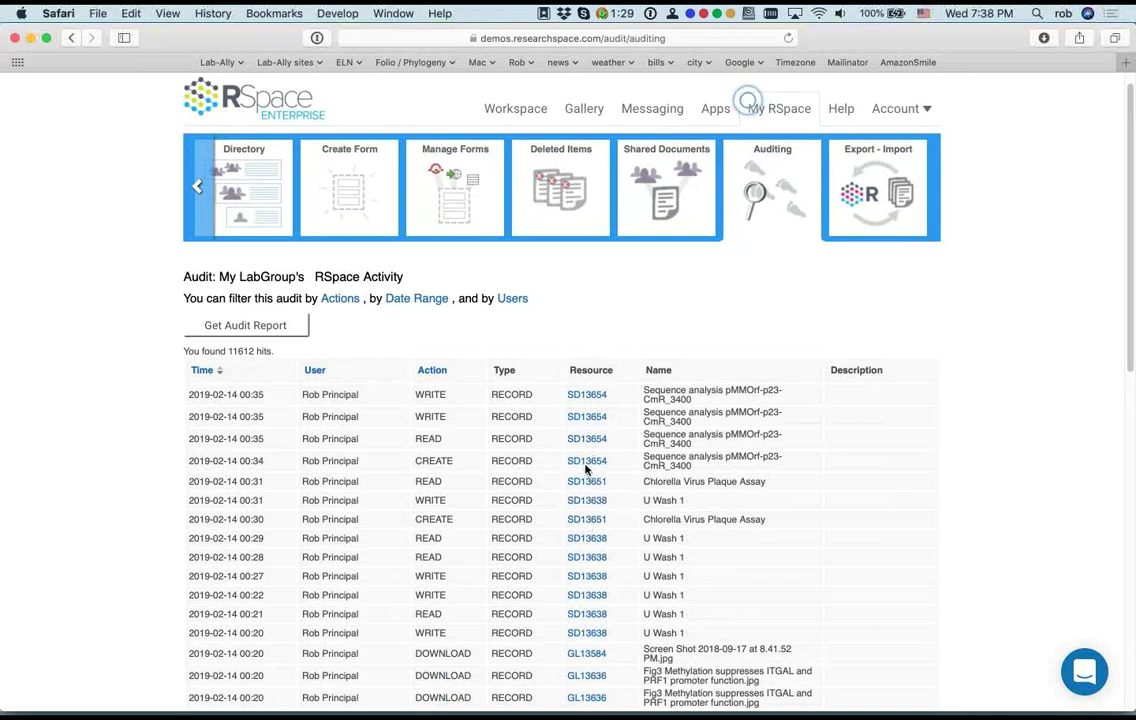
click(587, 520)
scroll(102, 497, down, 2)
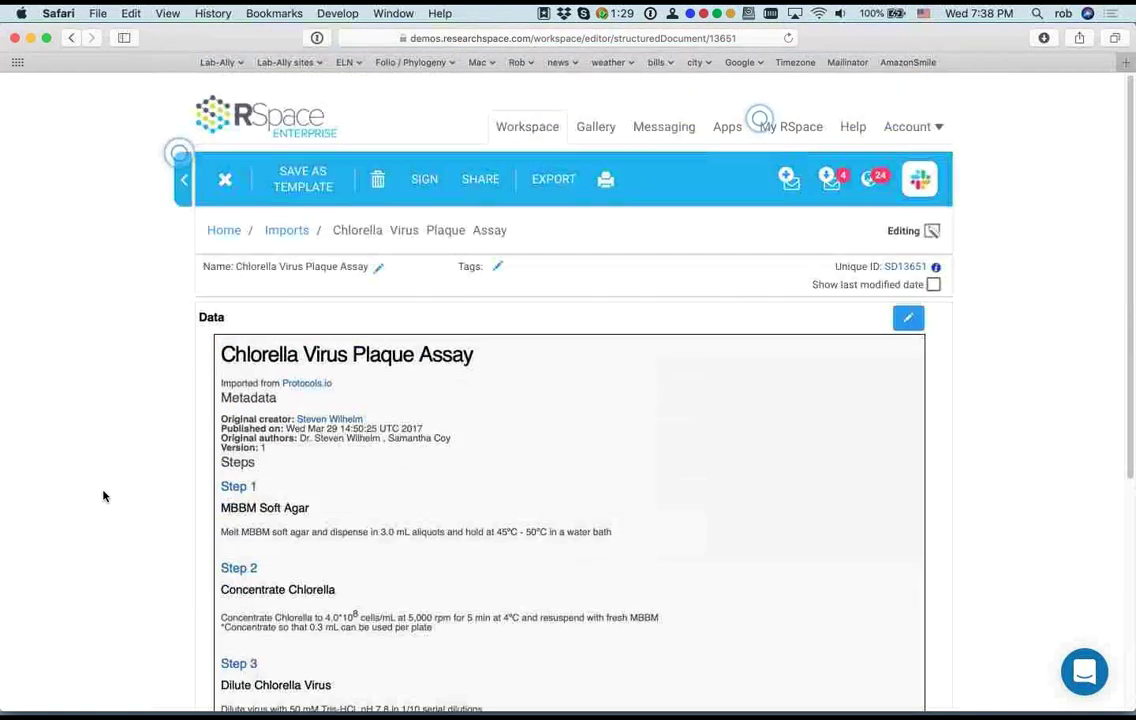
Step: Return to the Workspace and create a folder named washington
click(518, 131)
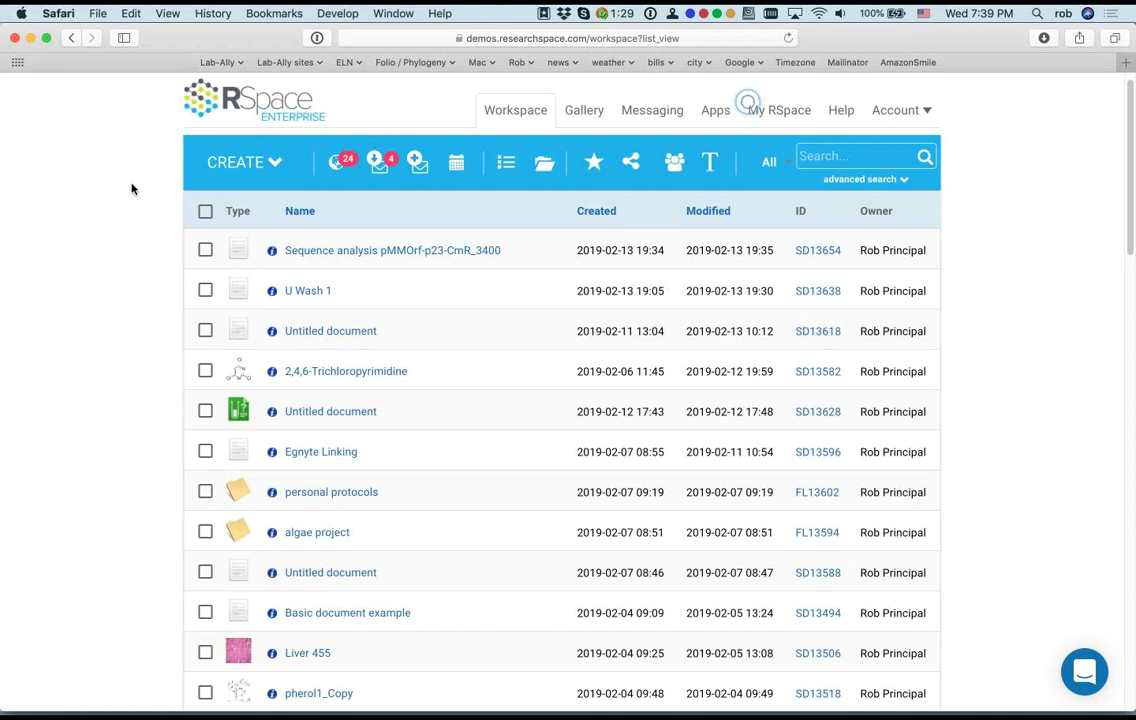
click(247, 165)
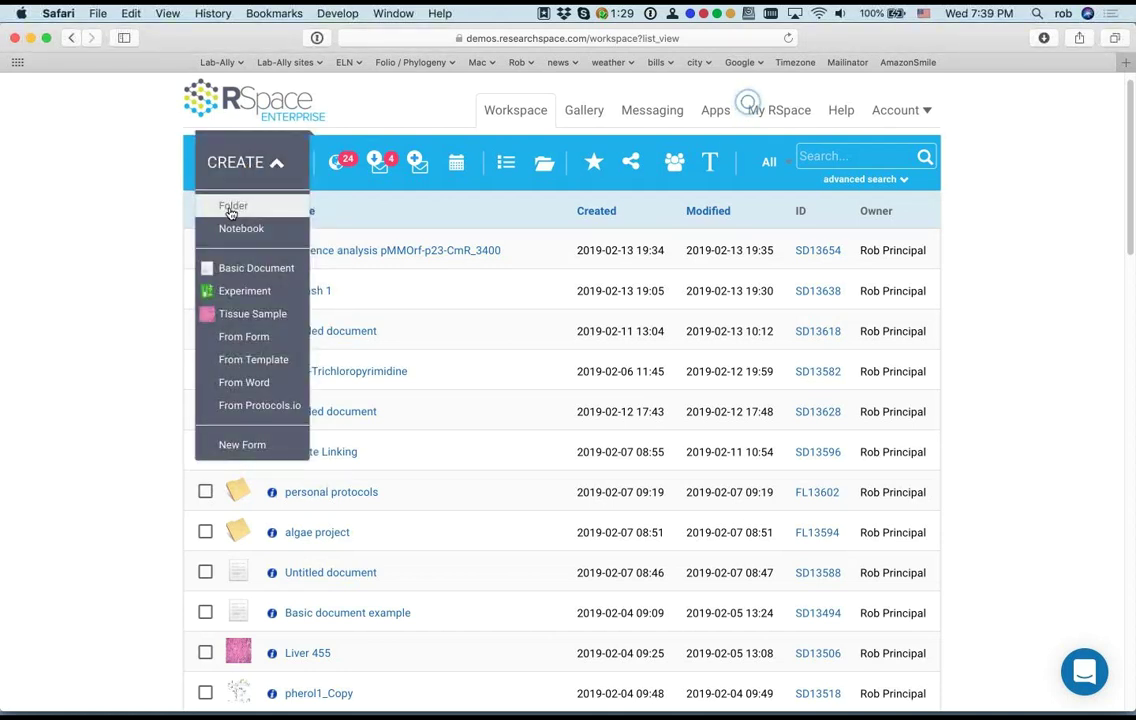
click(232, 208)
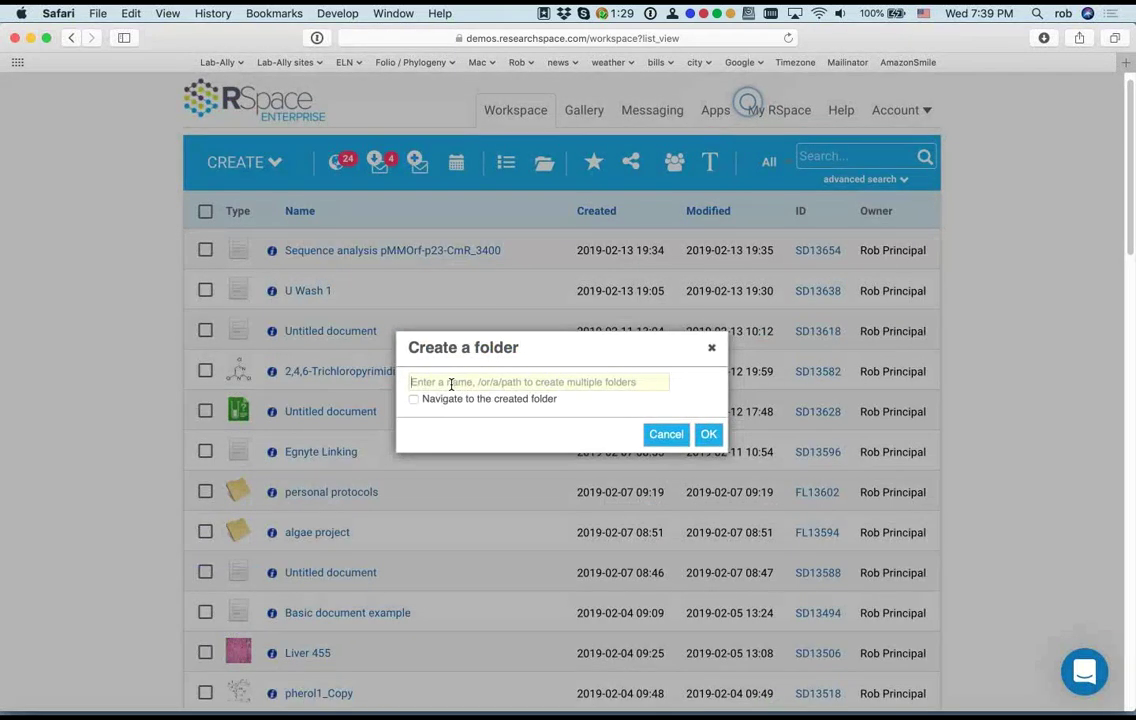
text(was)
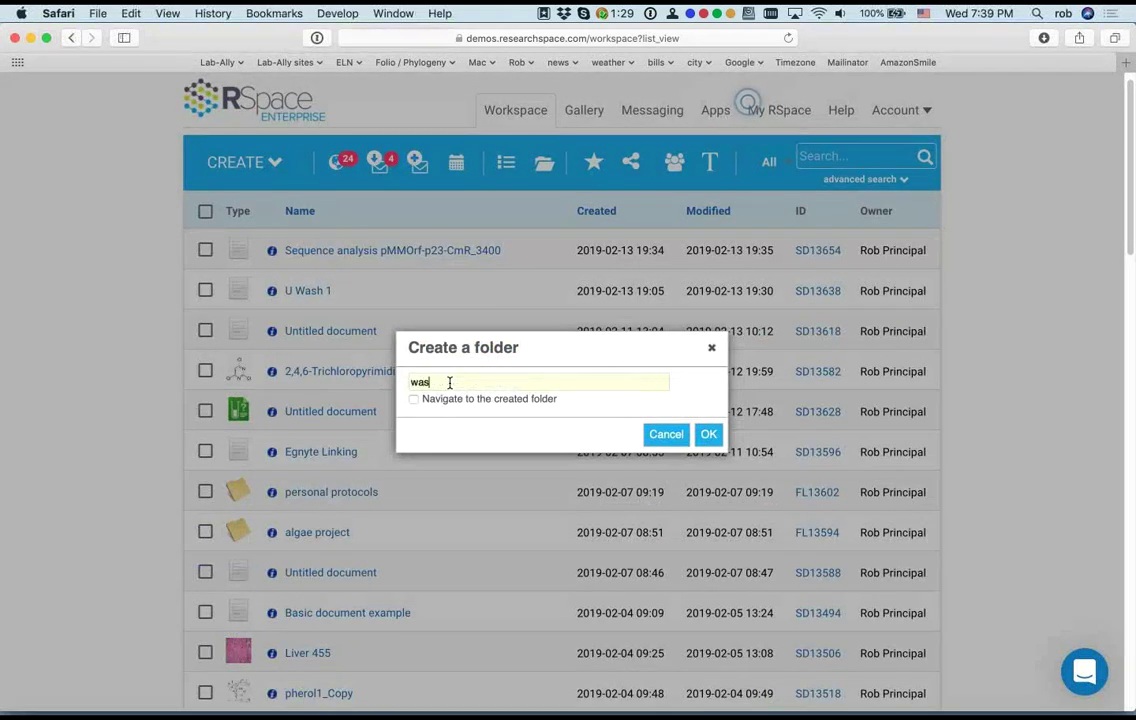
text(hington)
click(708, 434)
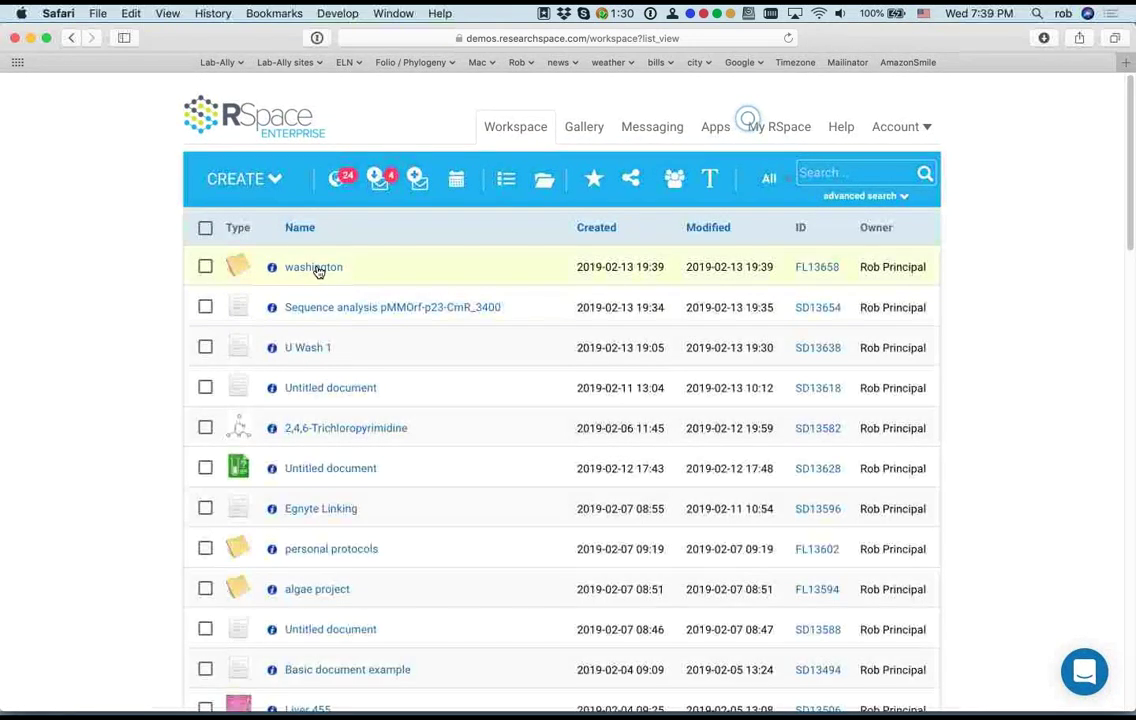
Step: Start moving the U Wash 1 document and expand the Home folder in the destination tree
click(205, 348)
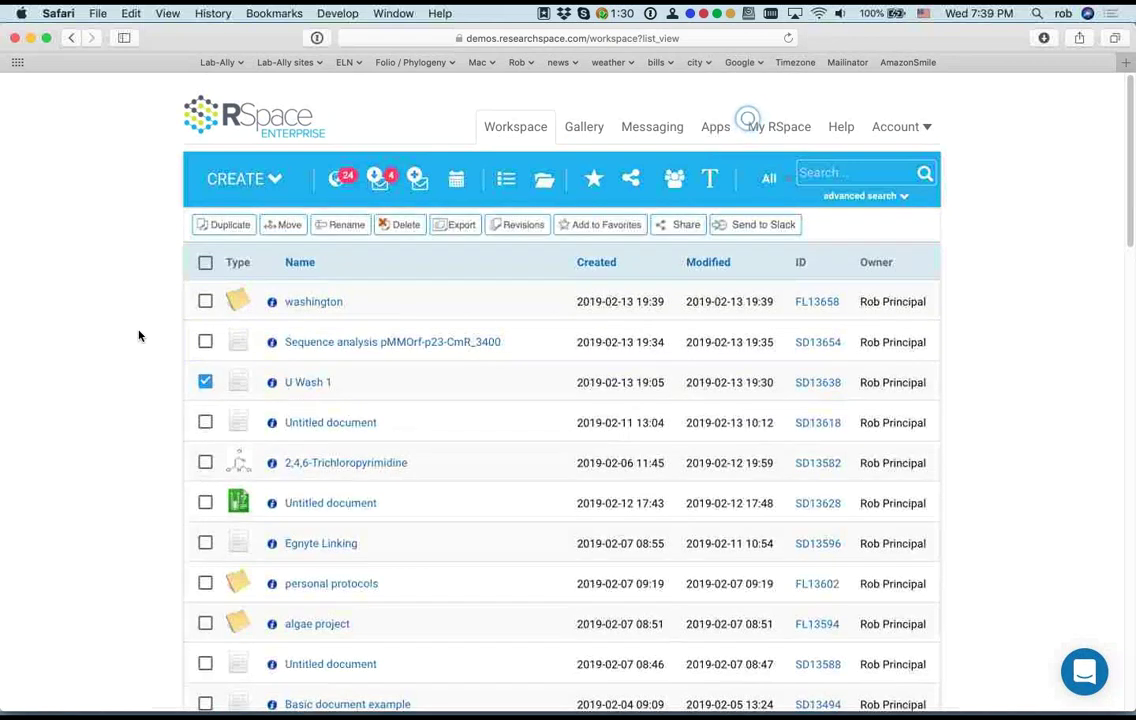
click(284, 224)
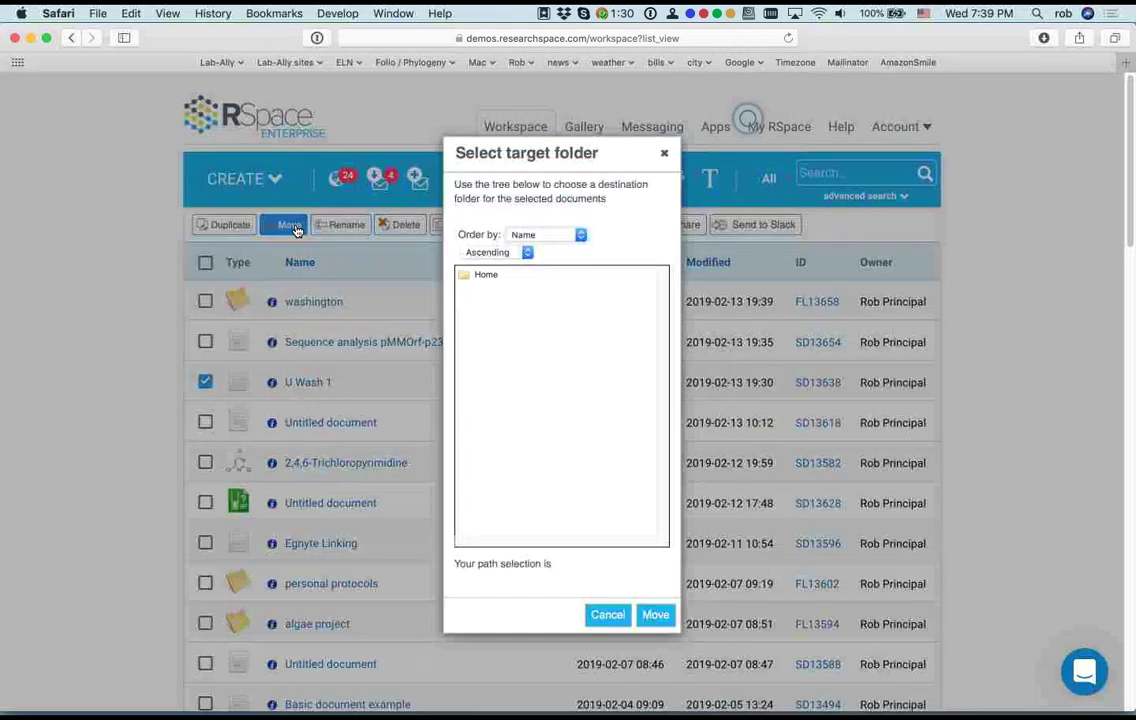
click(484, 273)
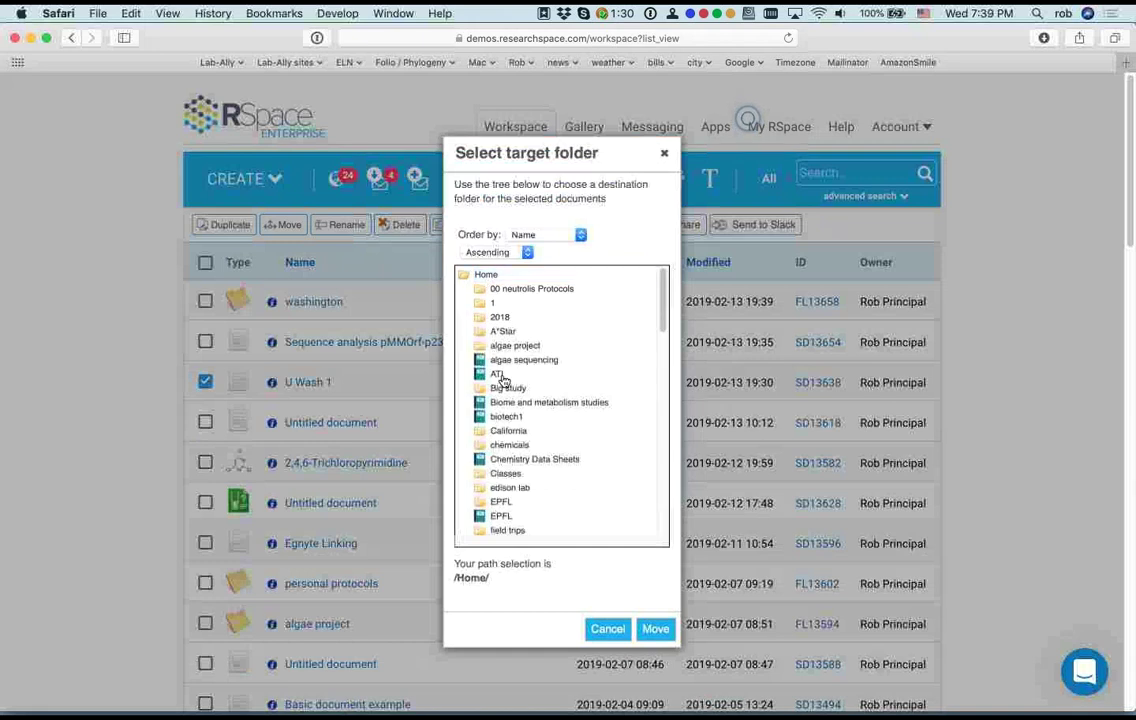
Step: Move the selected U Wash 1 document into the washington folder under Home and open that folder
scroll(500, 380, down, 5)
scroll(503, 383, down, 10)
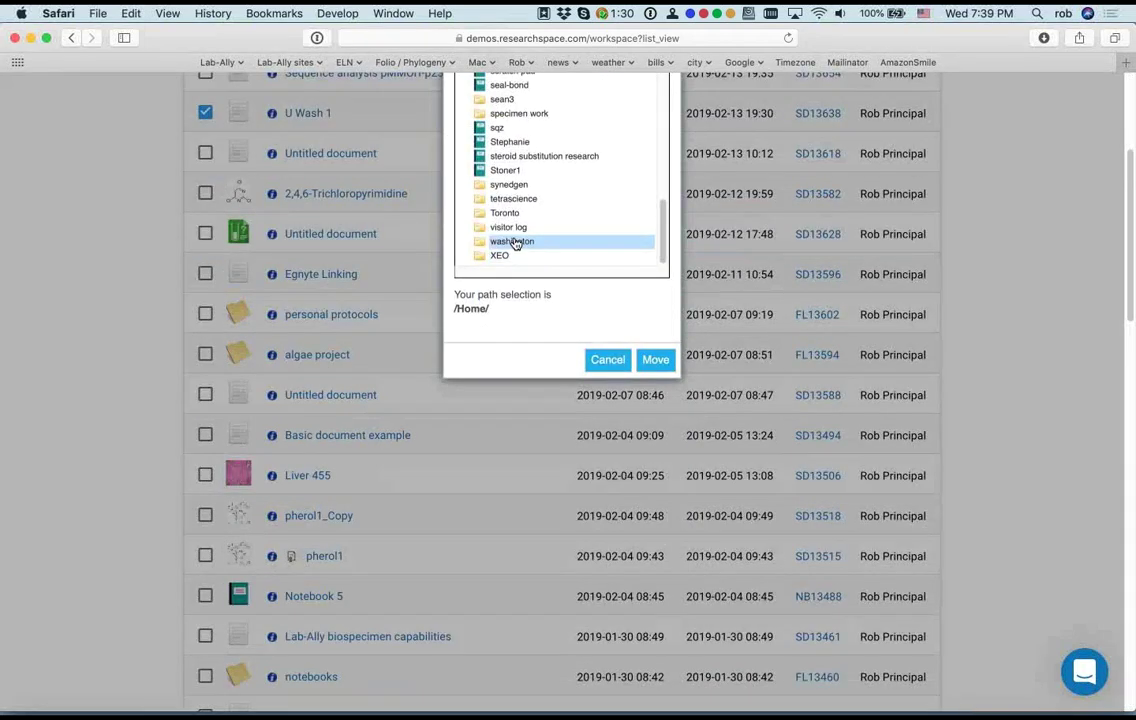
click(515, 243)
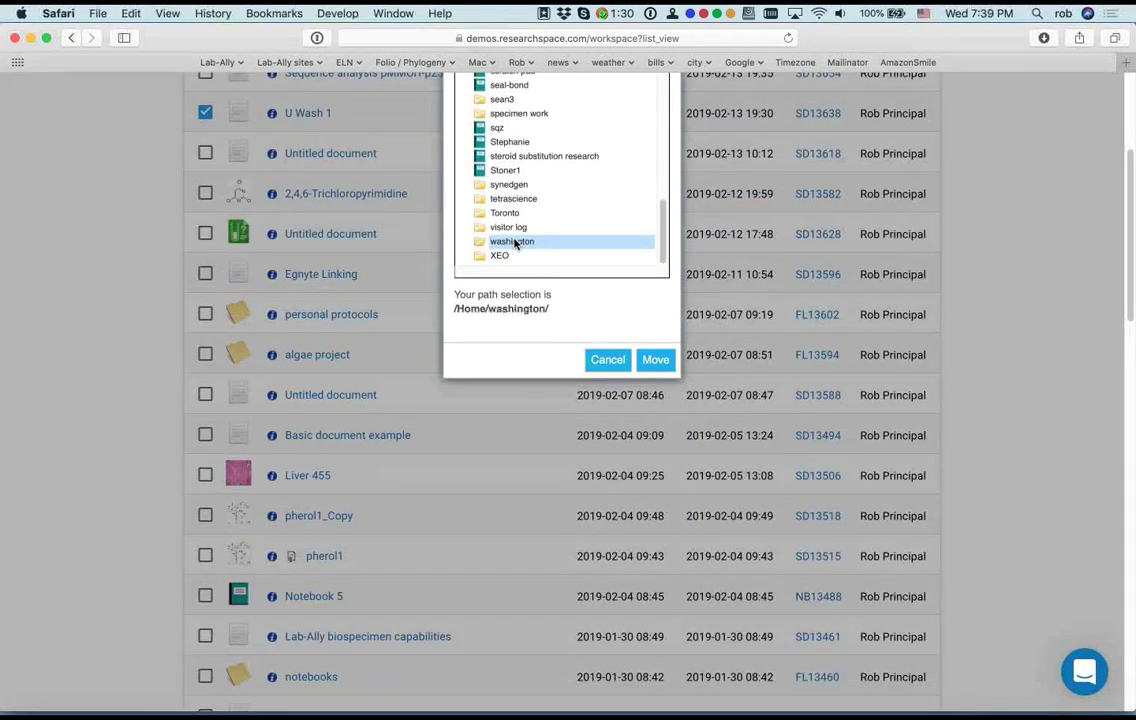
click(656, 361)
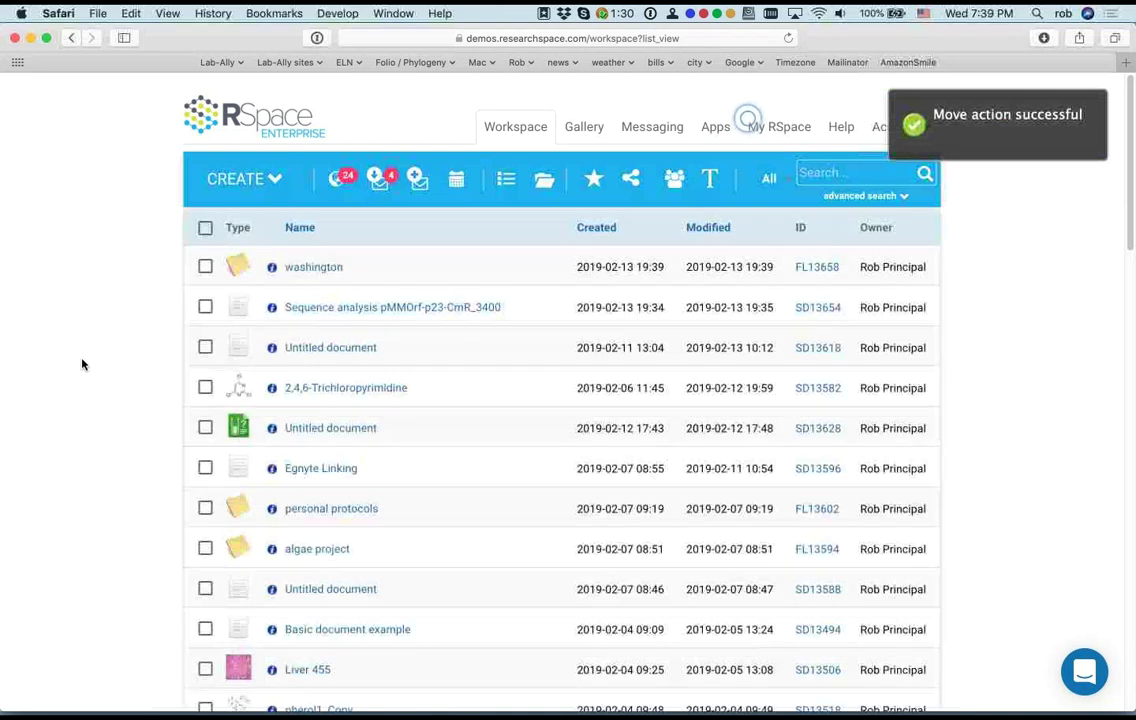
click(305, 268)
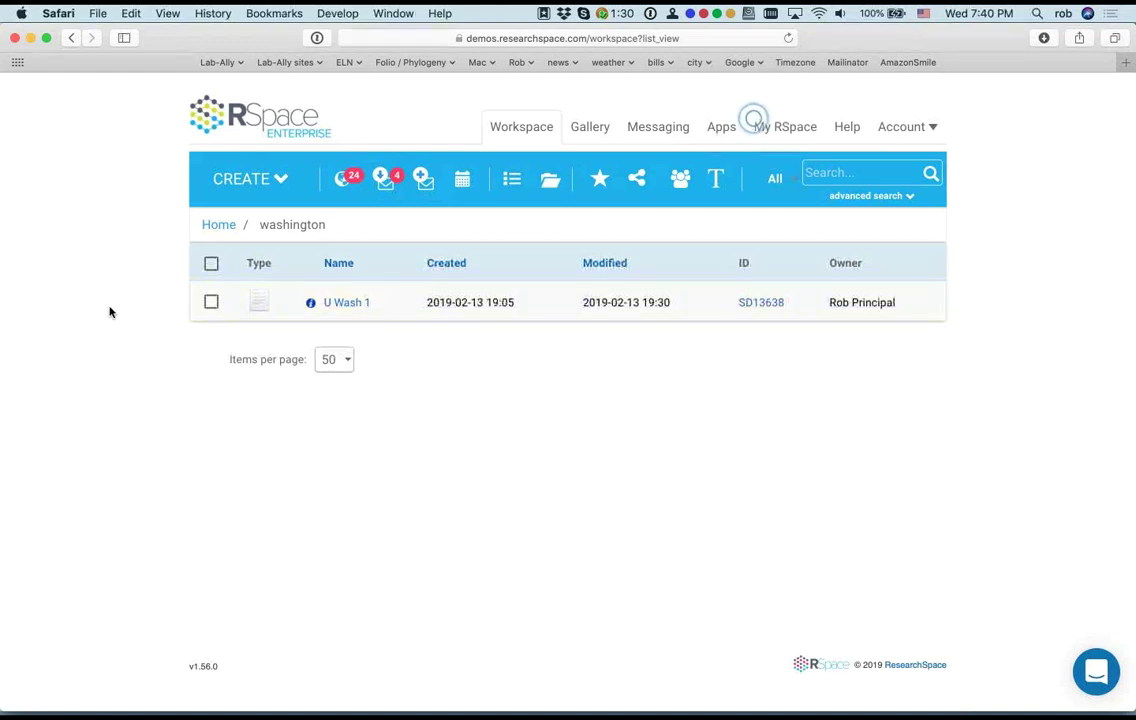
Step: Create a basic document in the washington folder and name it Wash2
click(230, 188)
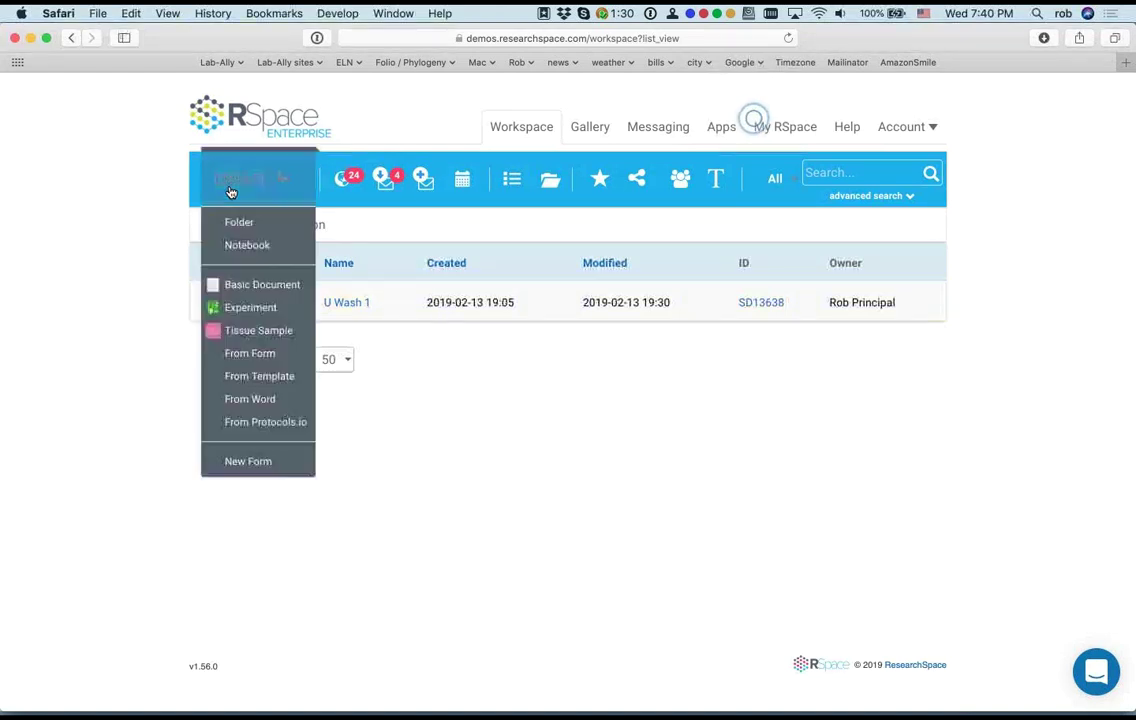
click(167, 201)
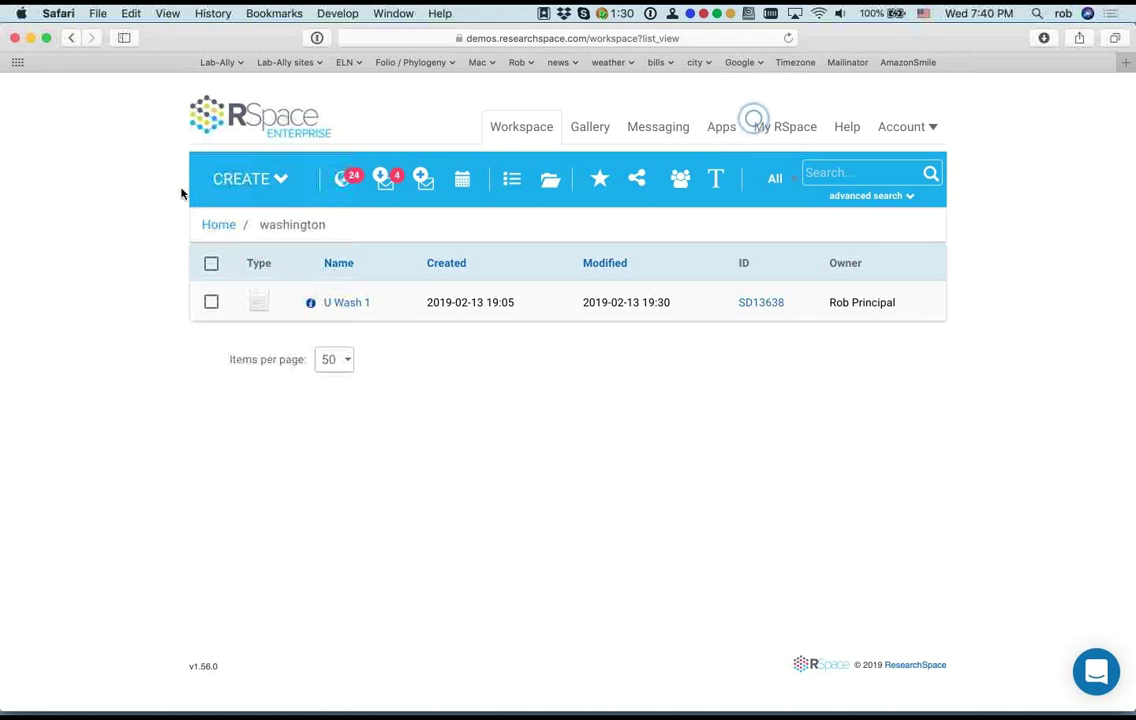
click(255, 182)
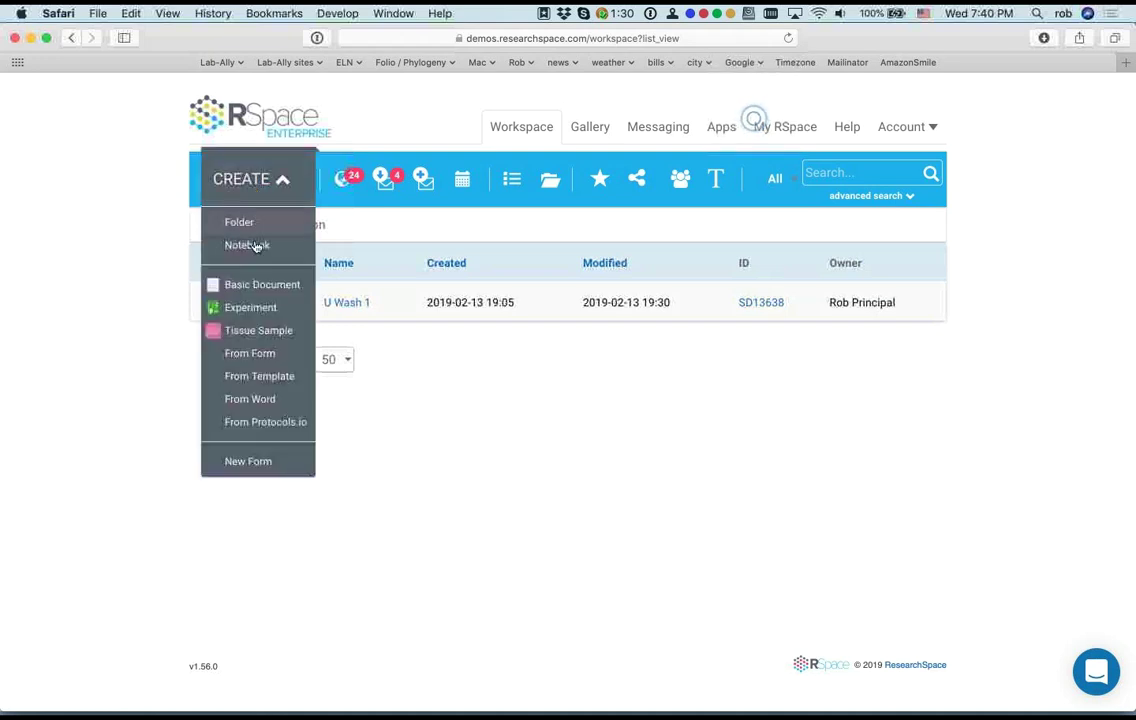
click(252, 307)
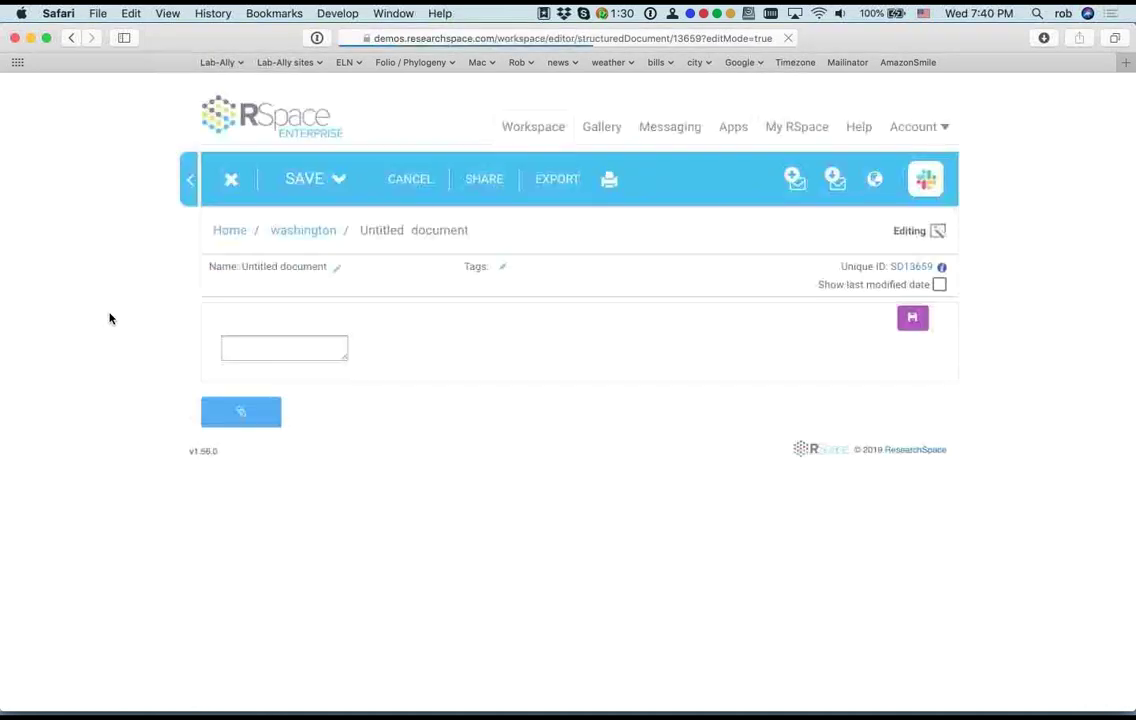
click(329, 276)
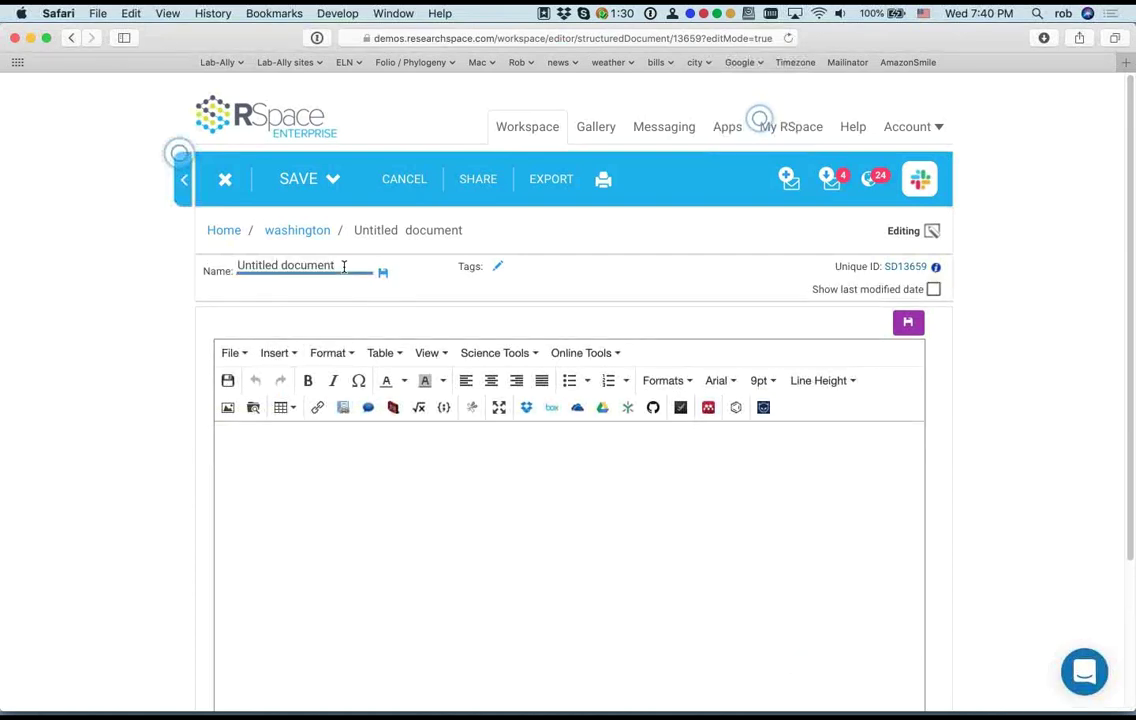
drag(345, 265, 245, 262)
key(BackSpace)
text(Wash2)
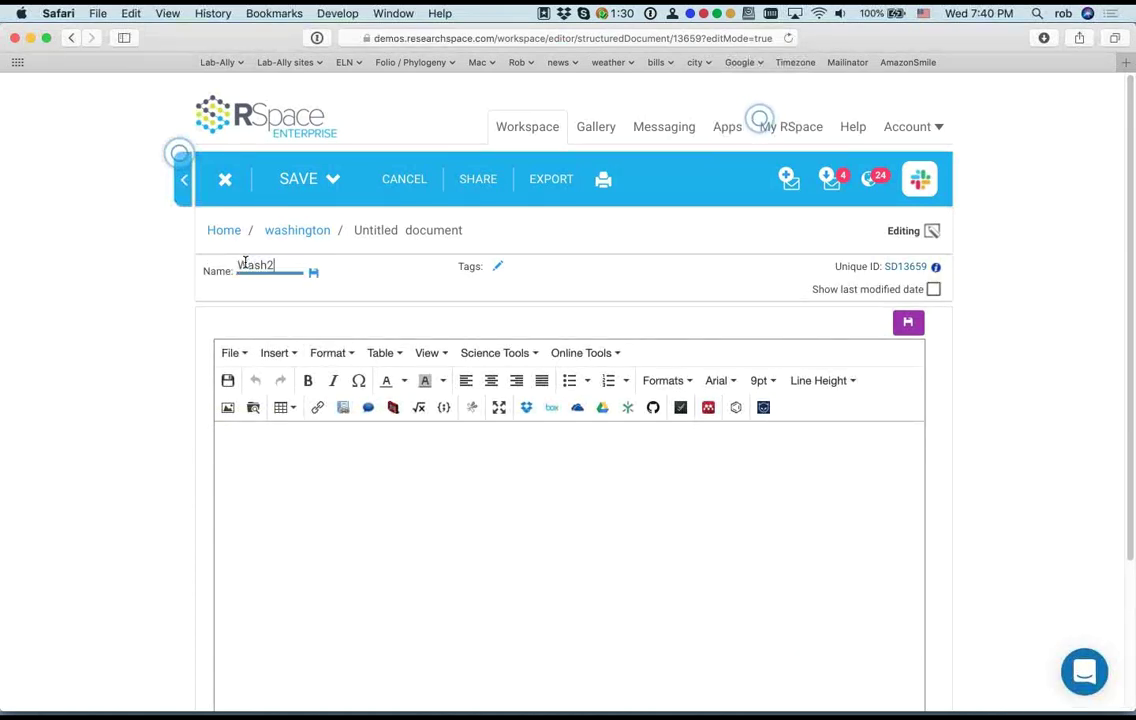
Step: Copy the document name Wash2 into the body text, and save and close the document
double_click(228, 266)
key(super+c)
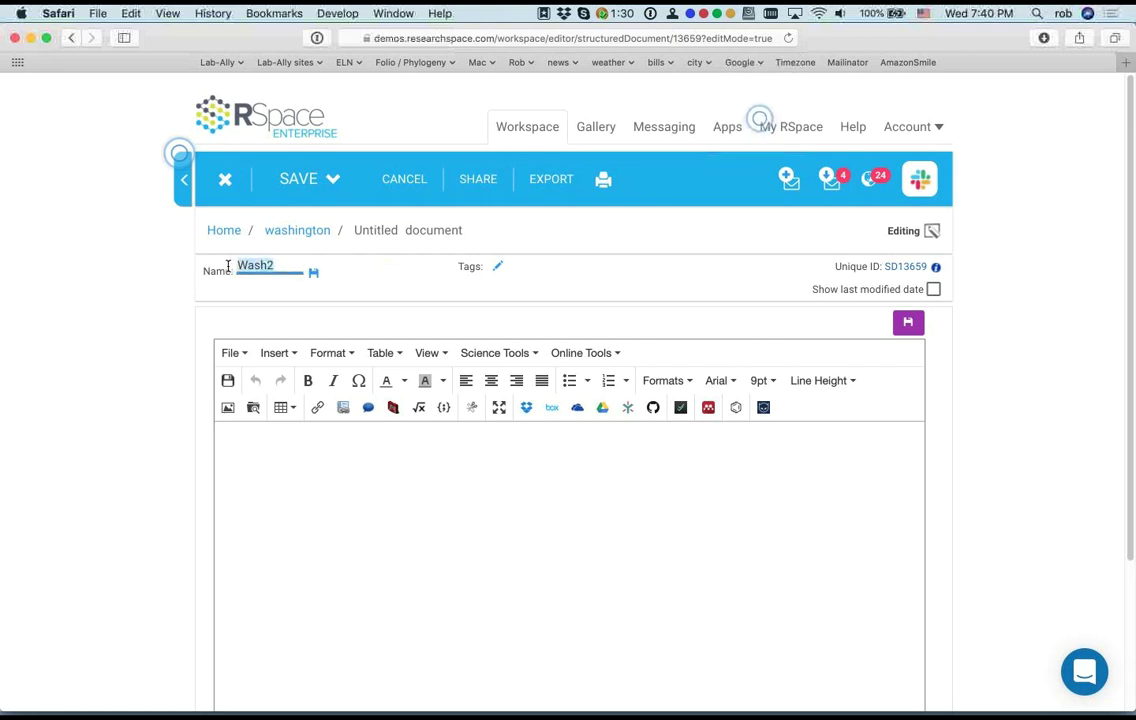
click(308, 457)
key(super+v)
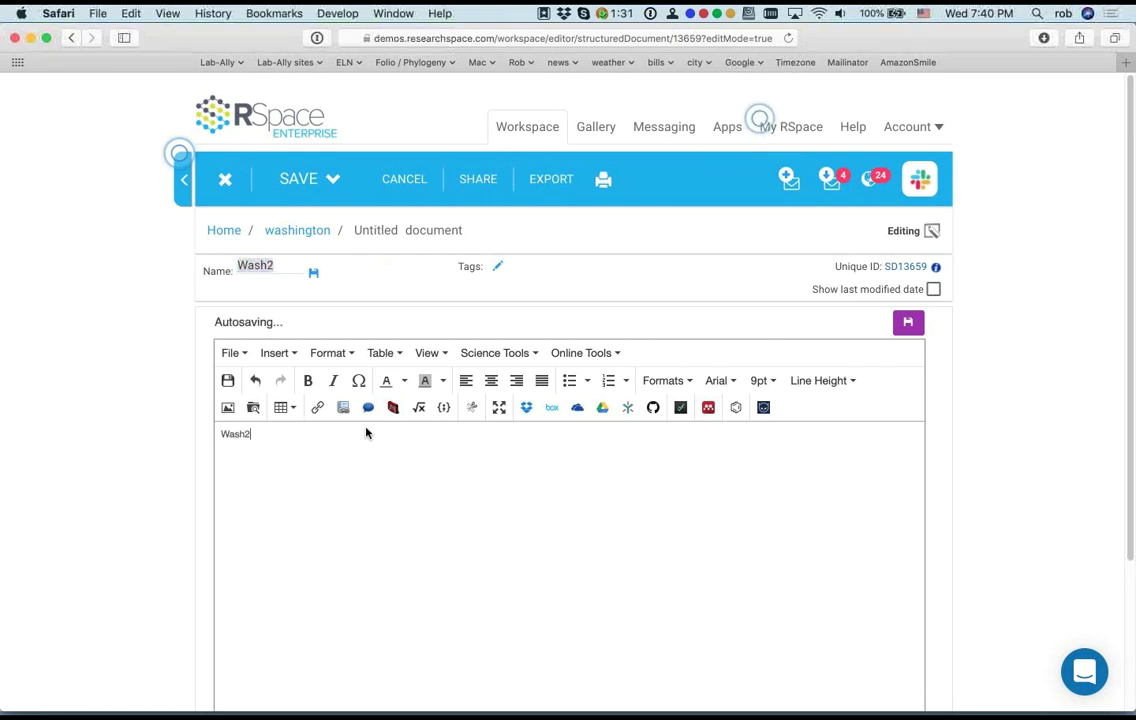
click(307, 182)
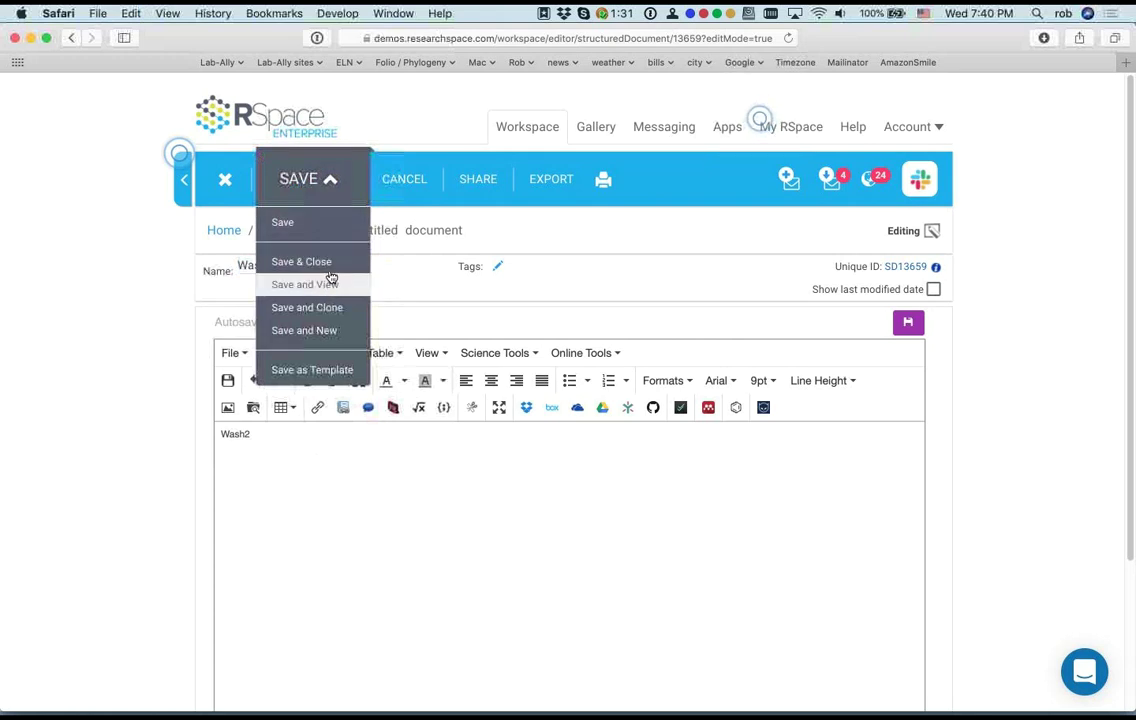
click(329, 266)
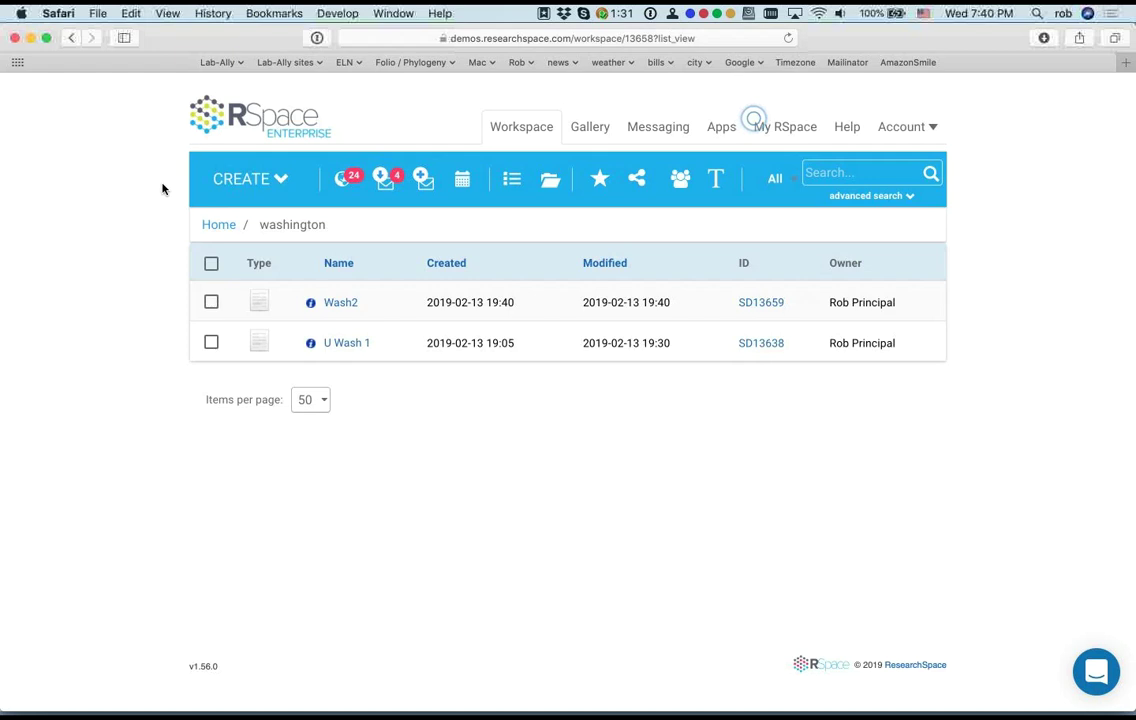
Step: Create a new document in the washington folder from the Experiment form
click(240, 184)
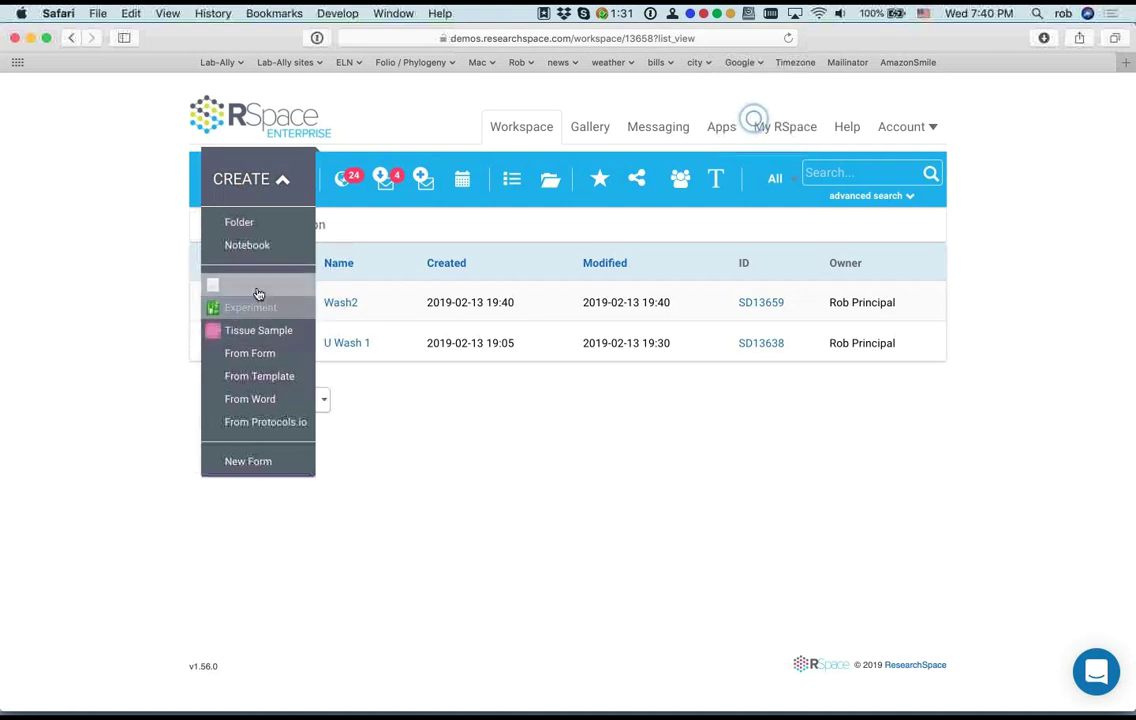
click(252, 353)
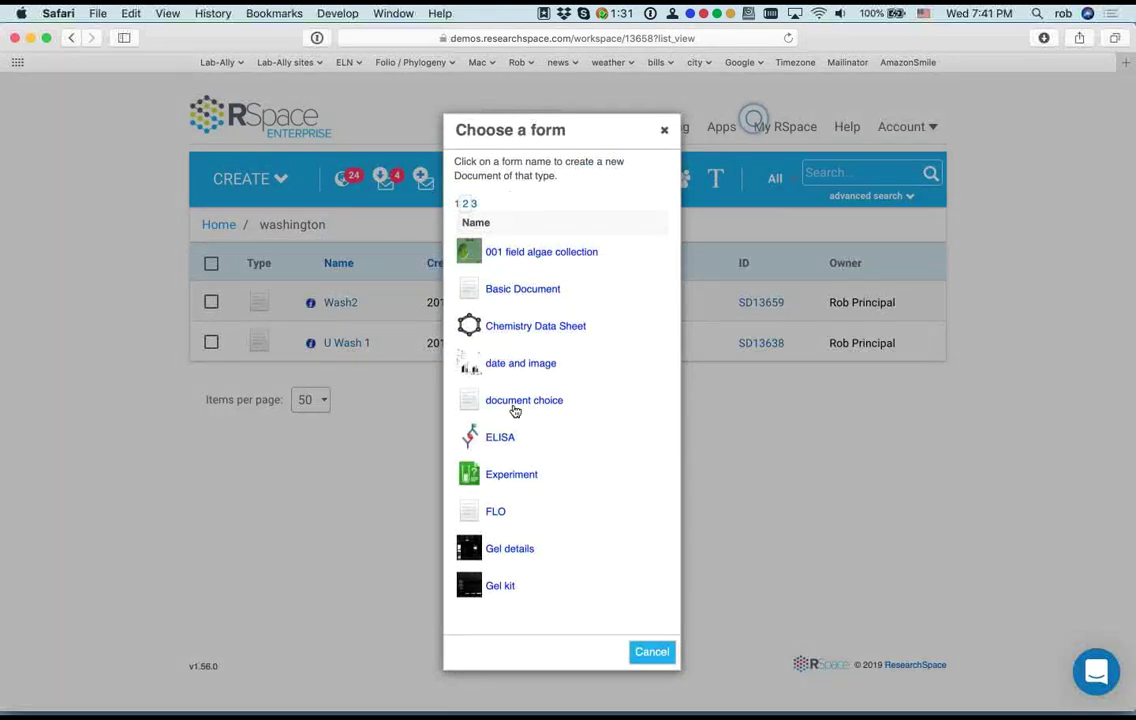
click(511, 478)
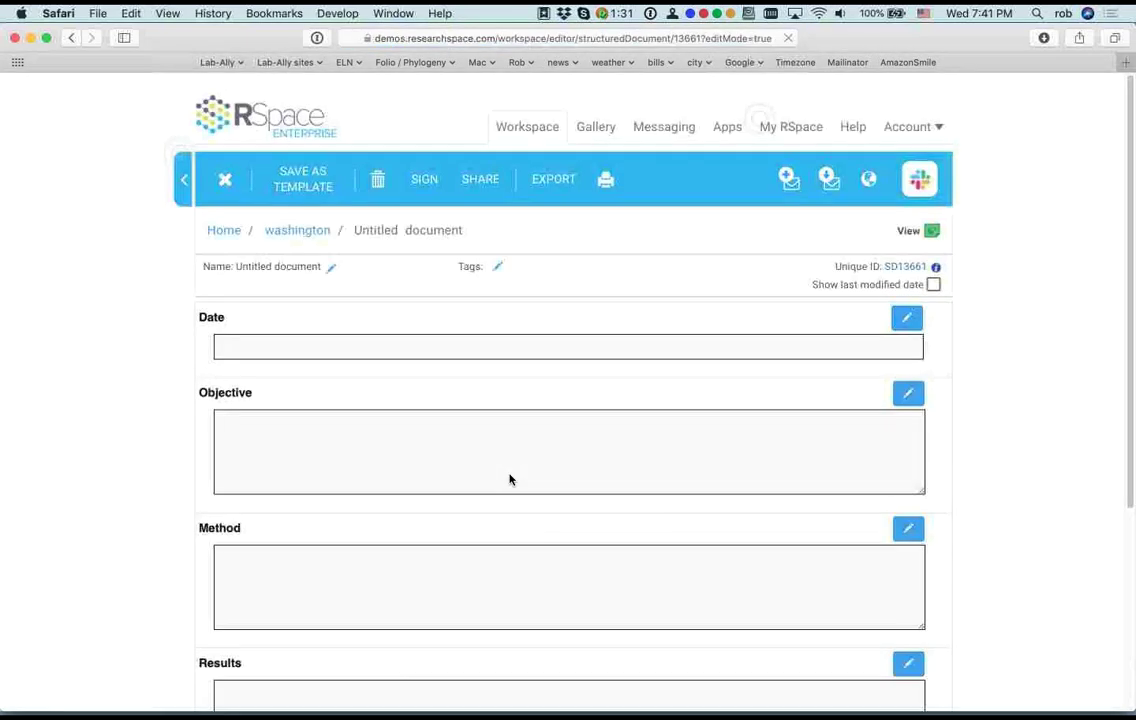
Step: Examine the layout of the new experiment document, from the Date field to the Conclusion section
scroll(125, 426, down, 4)
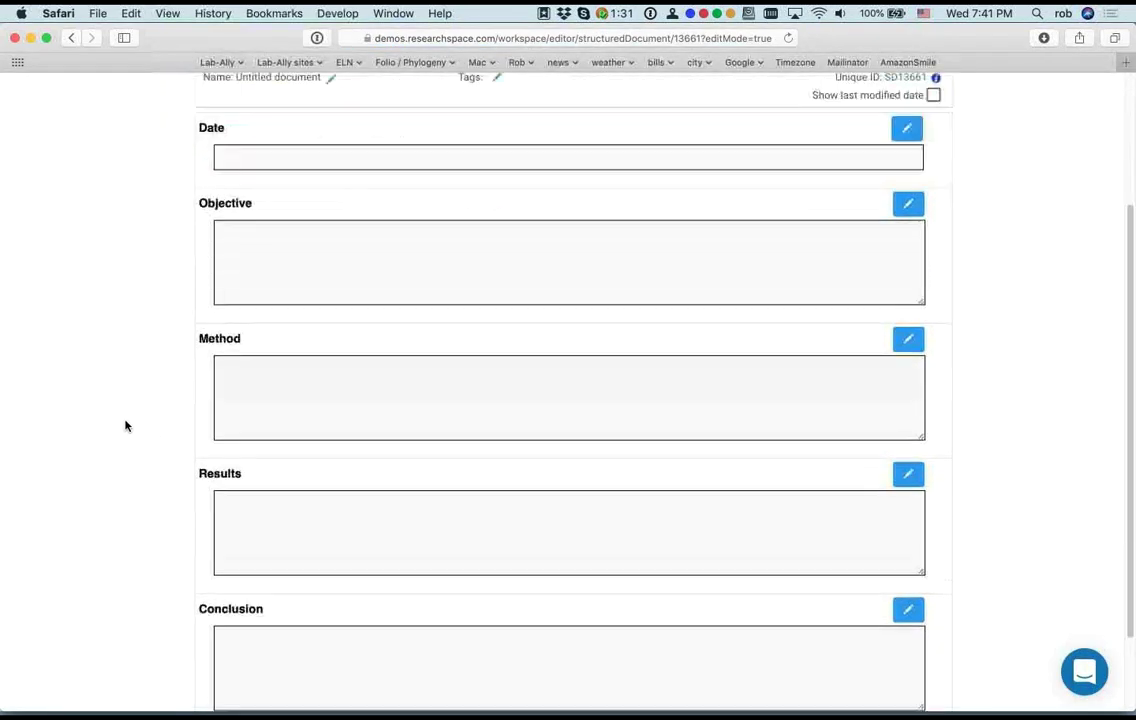
scroll(125, 426, down, 2)
scroll(125, 426, up, 2)
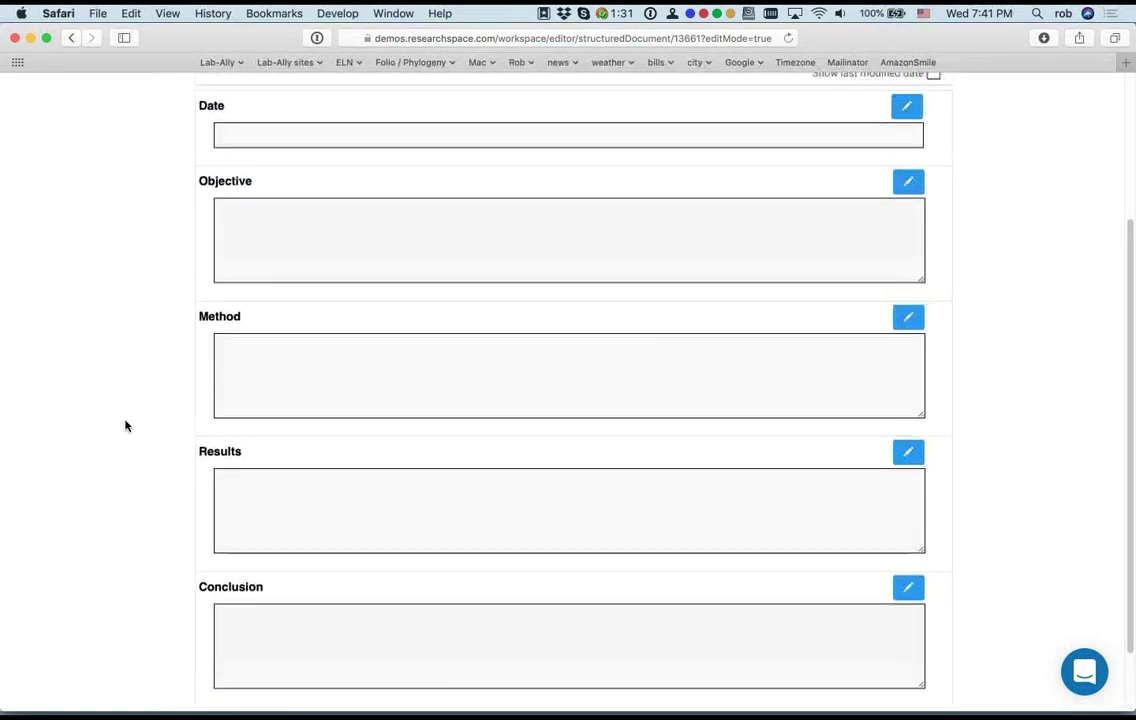
key(super+minus)
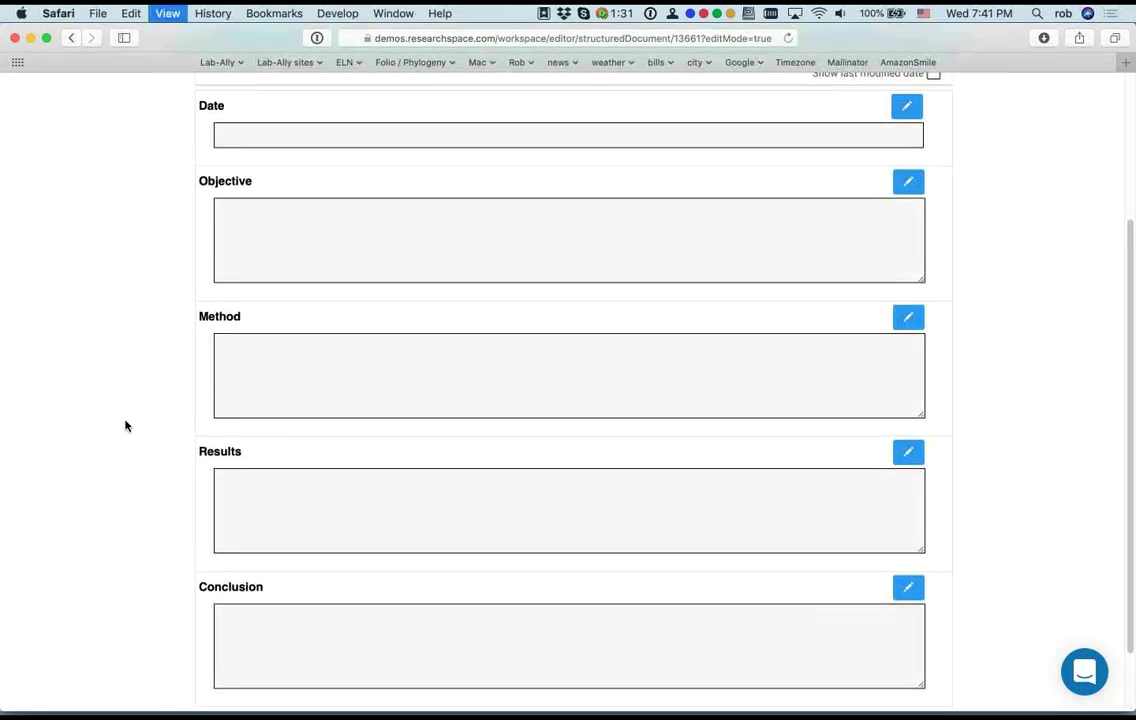
scroll(60, 375, up, 1)
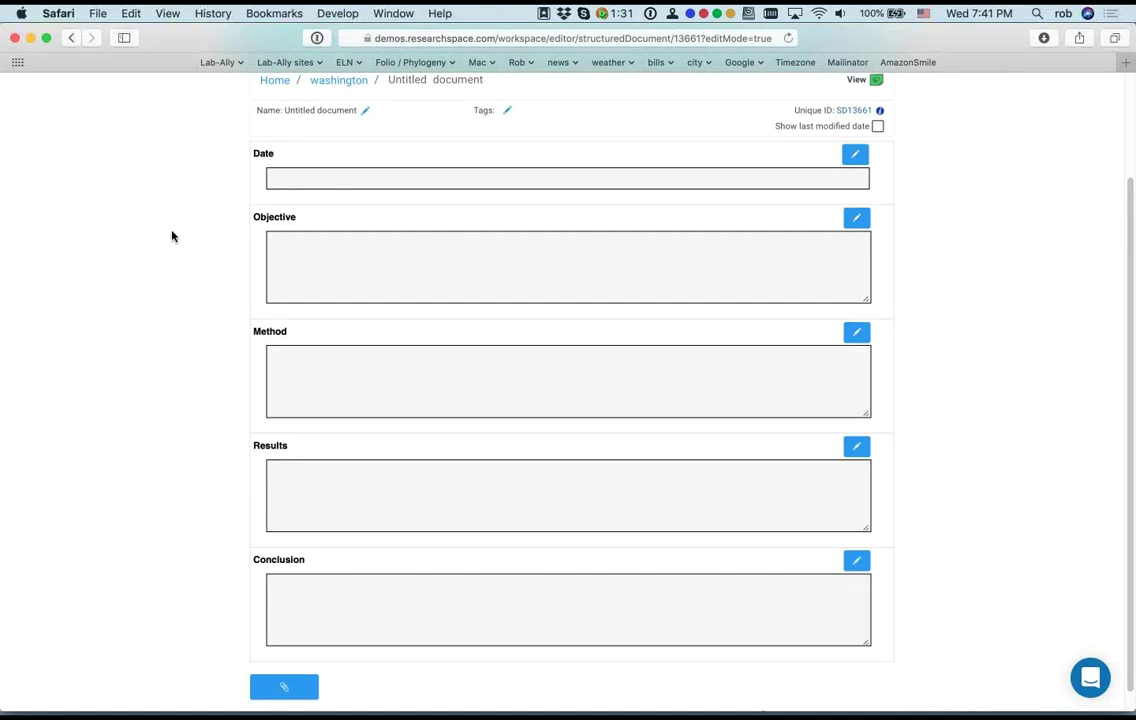
scroll(172, 236, up, 3)
scroll(172, 236, down, 4)
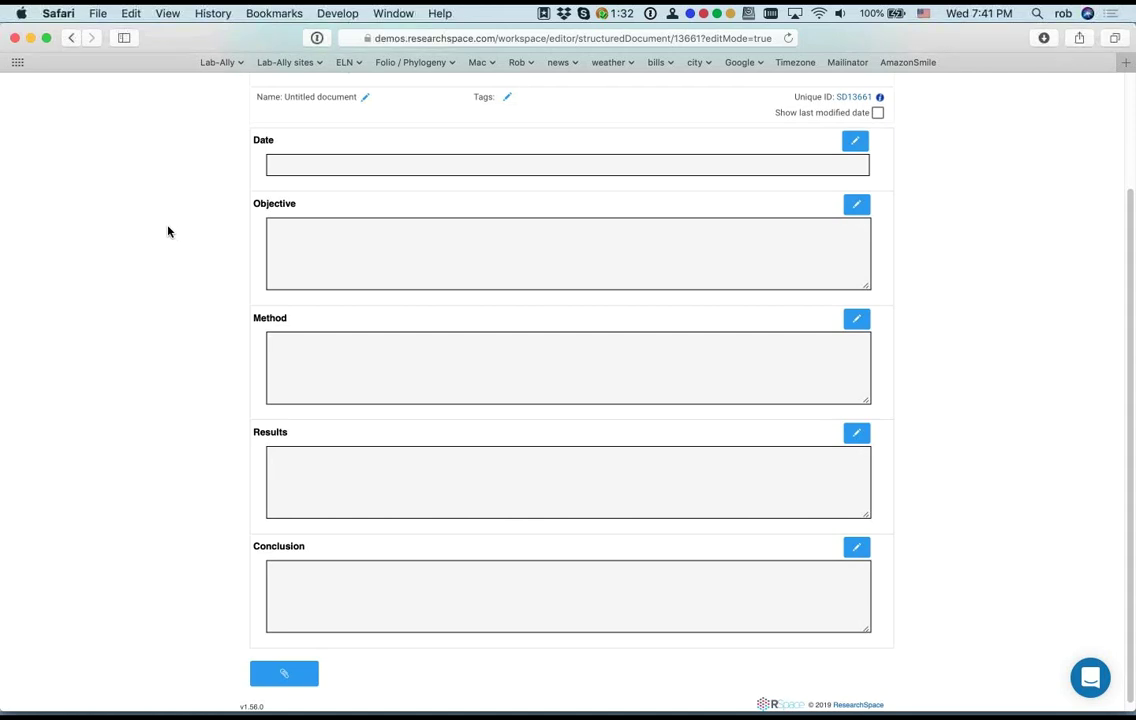
scroll(168, 232, up, 3)
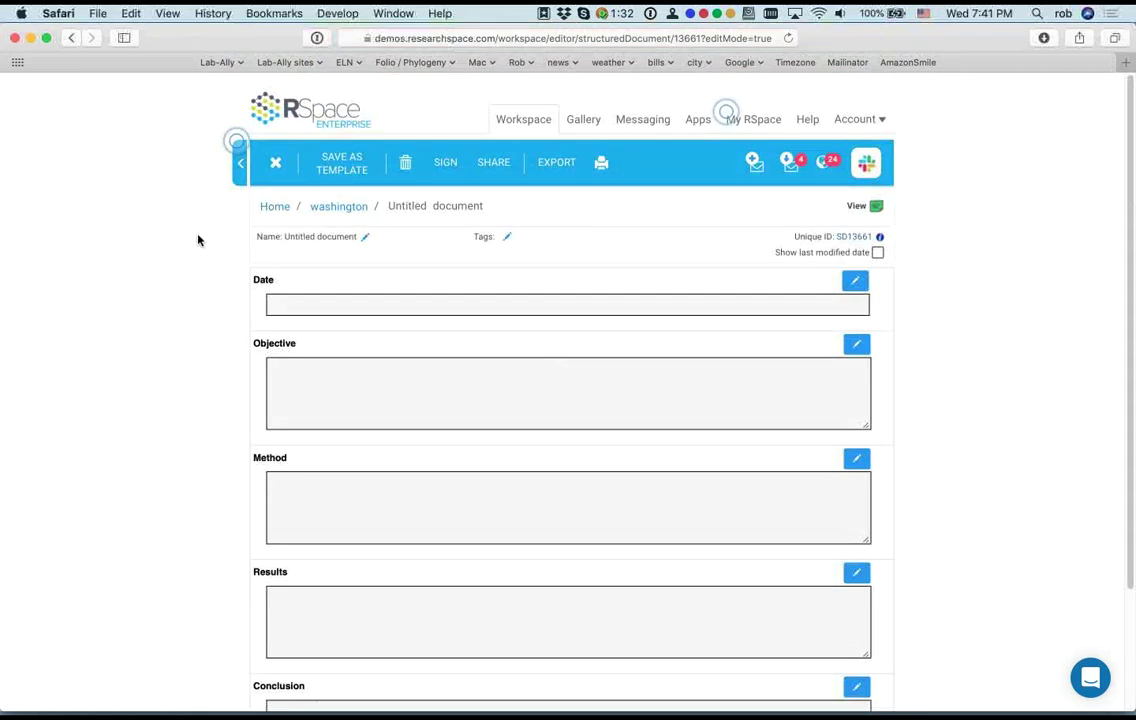
scroll(198, 240, down, 2)
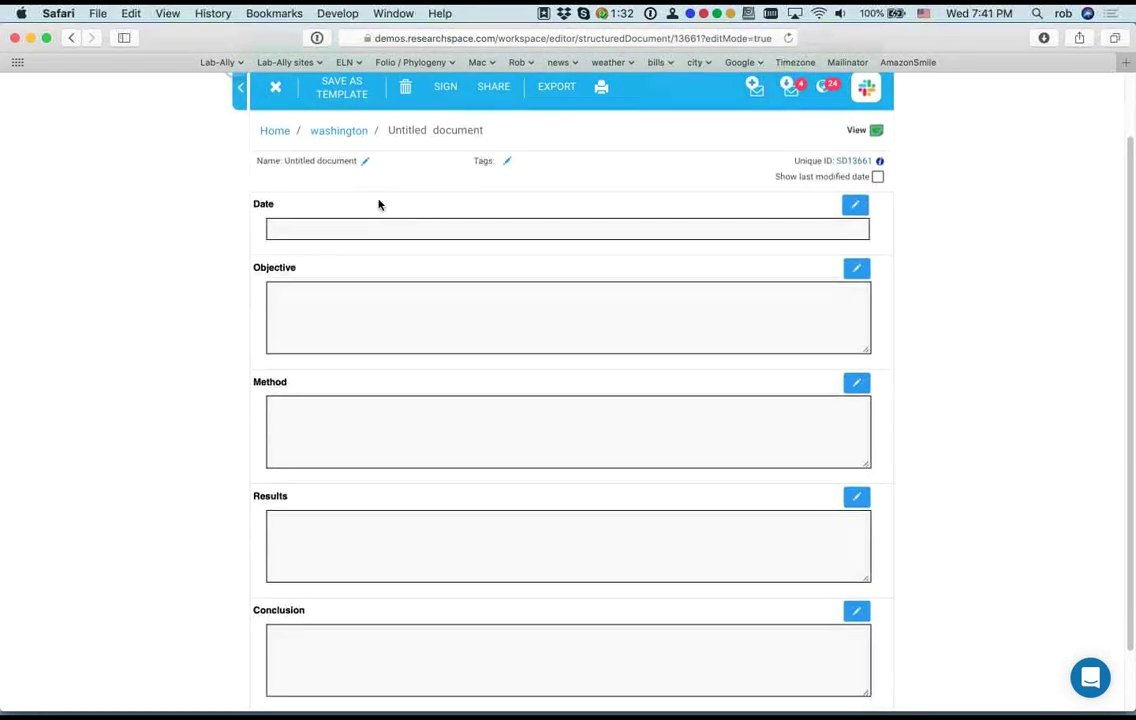
scroll(158, 535, down, 2)
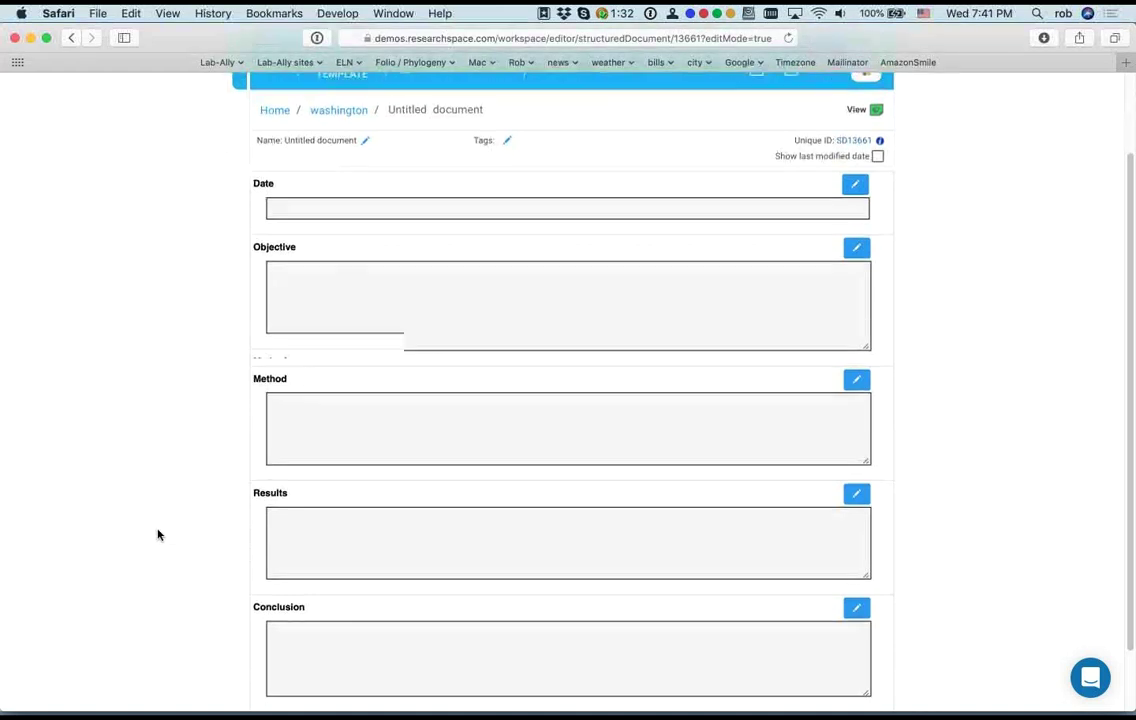
Step: Set the experiment's Date field to 2019-02-14
click(299, 207)
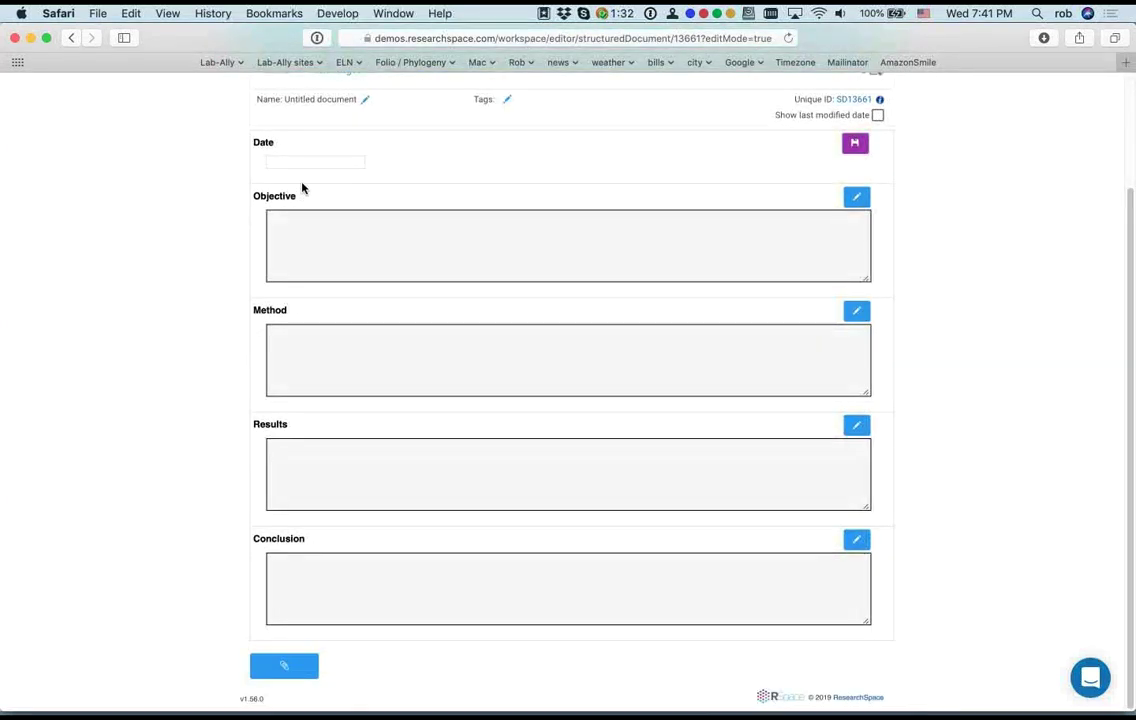
click(306, 163)
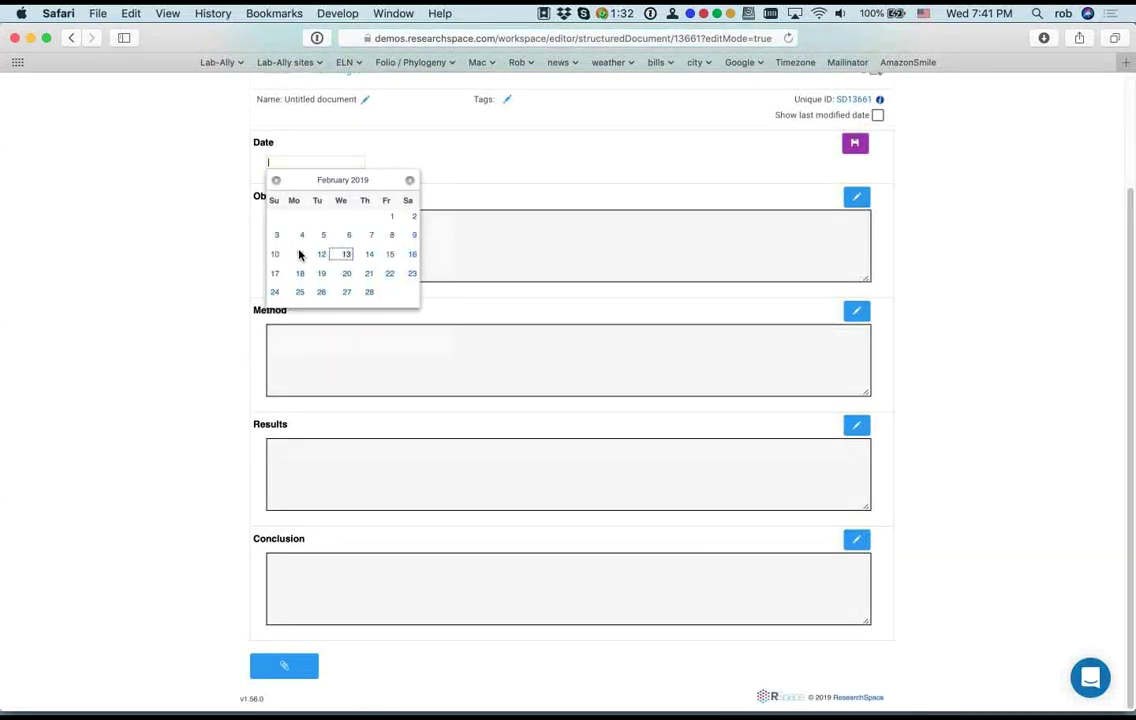
click(369, 255)
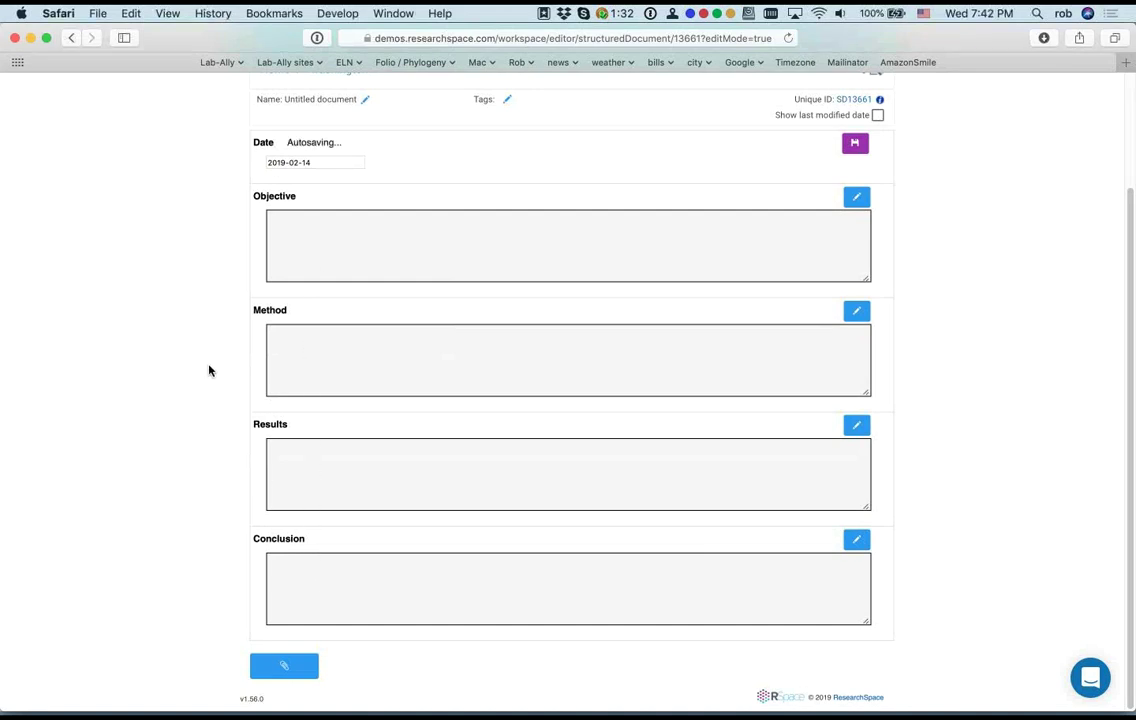
Step: Enter "take over the world" as the experiment's Objective and save that field
click(314, 248)
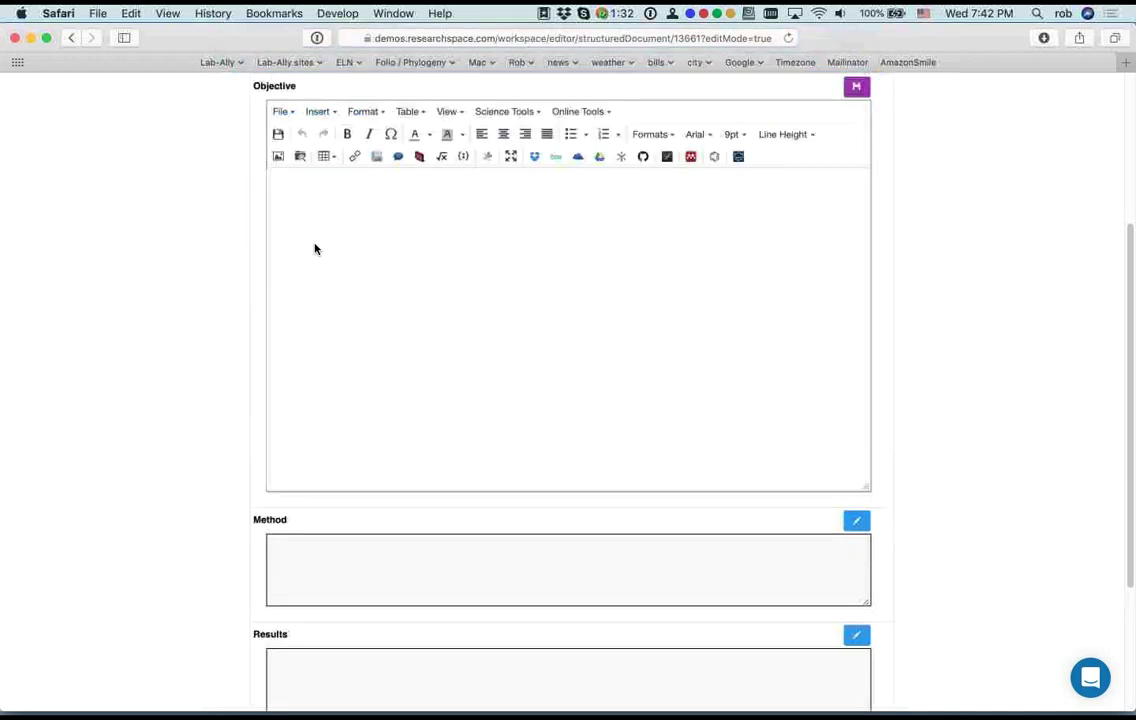
scroll(205, 250, up, 2)
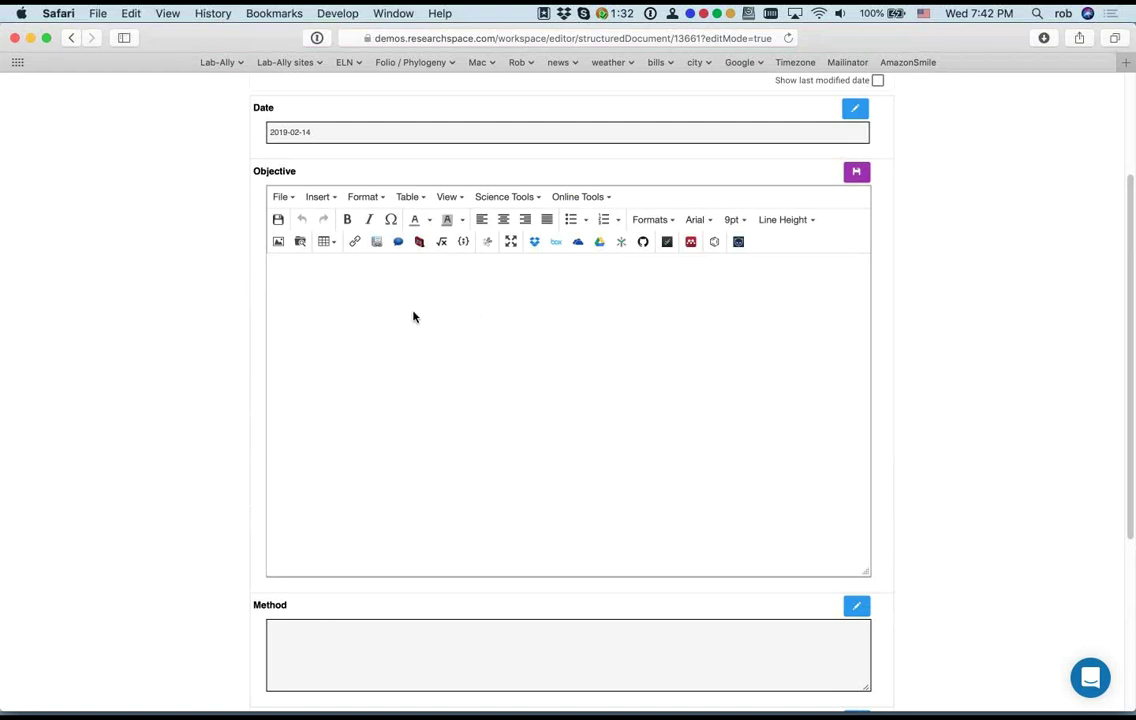
text(I)
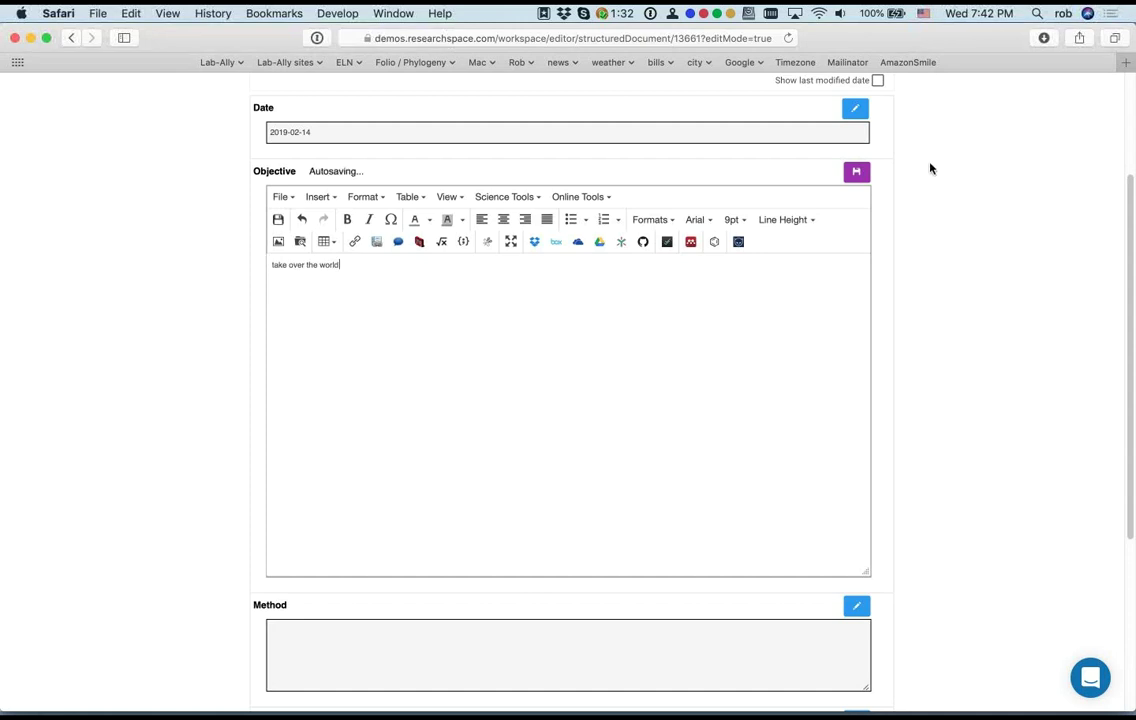
click(856, 172)
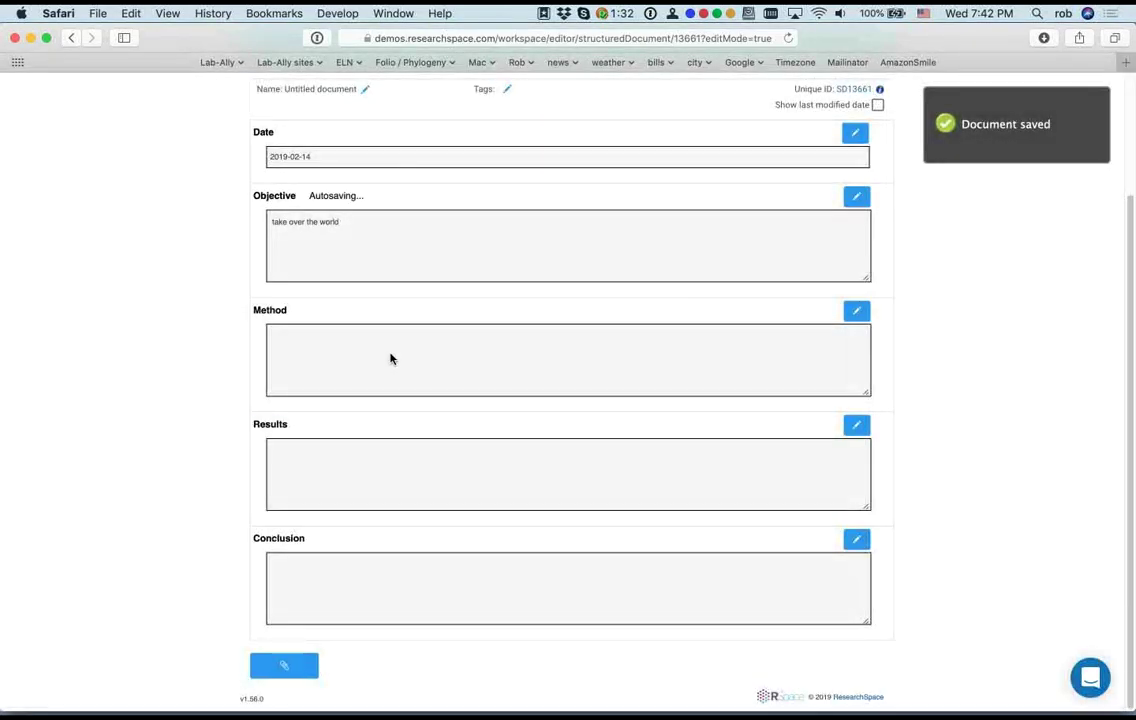
Step: Open the Method field for editing and search the Document Gallery for "protocols" to insert from
click(391, 359)
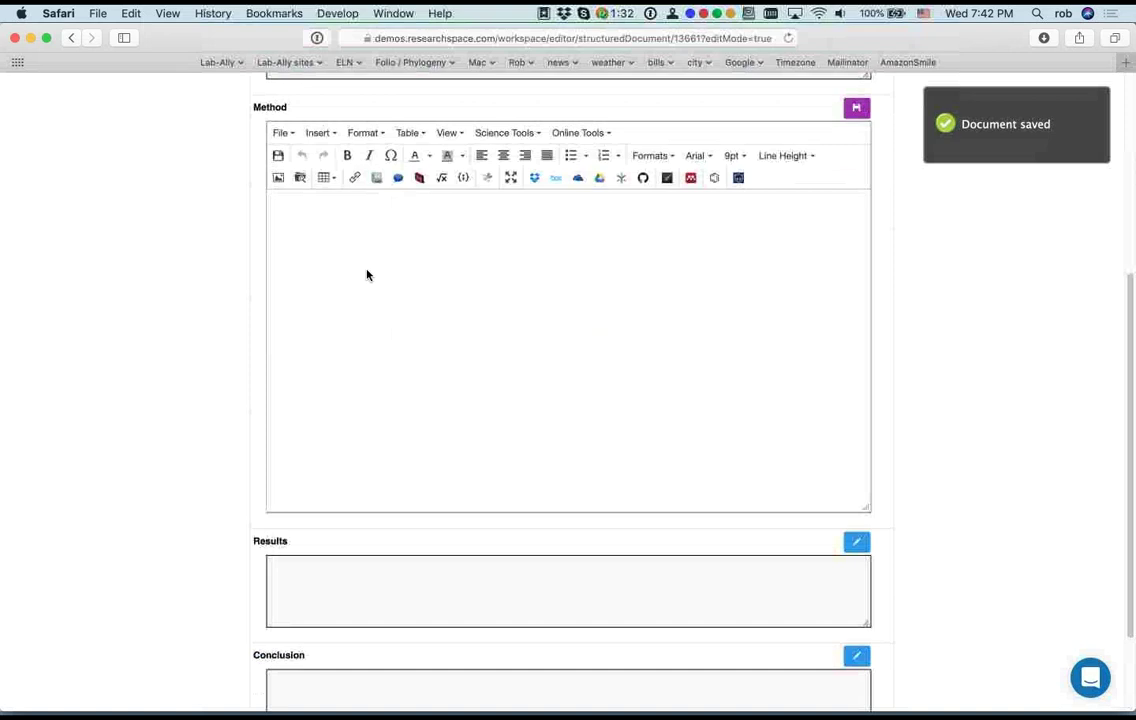
click(322, 141)
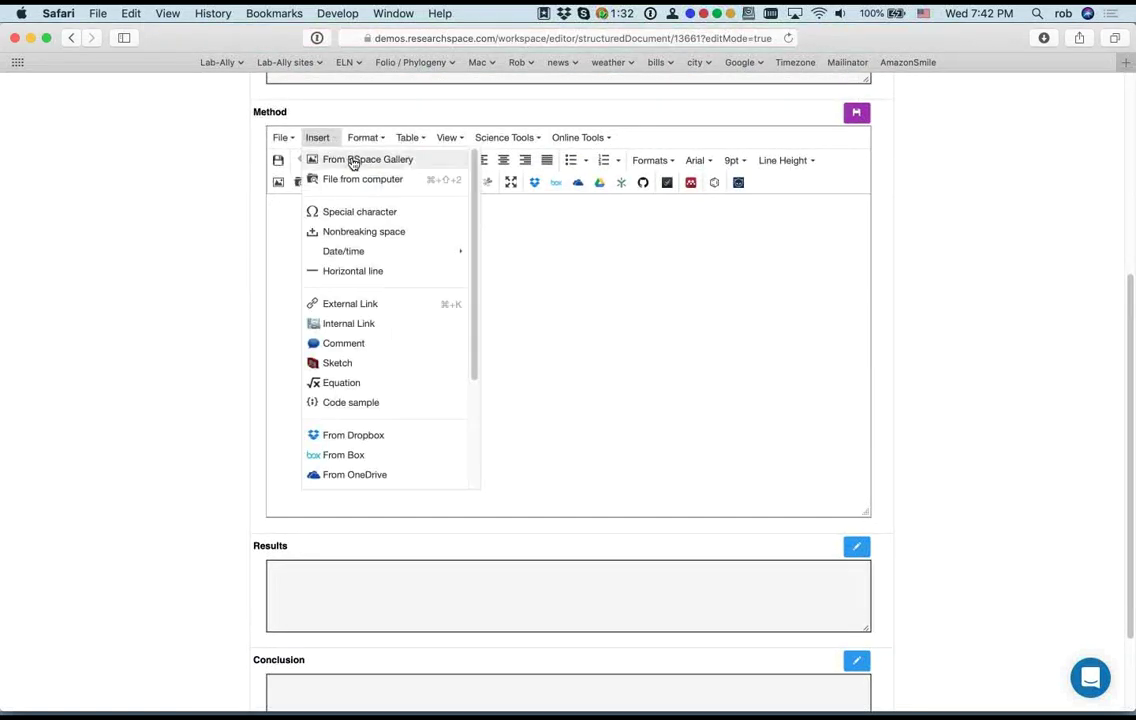
click(350, 159)
click(252, 325)
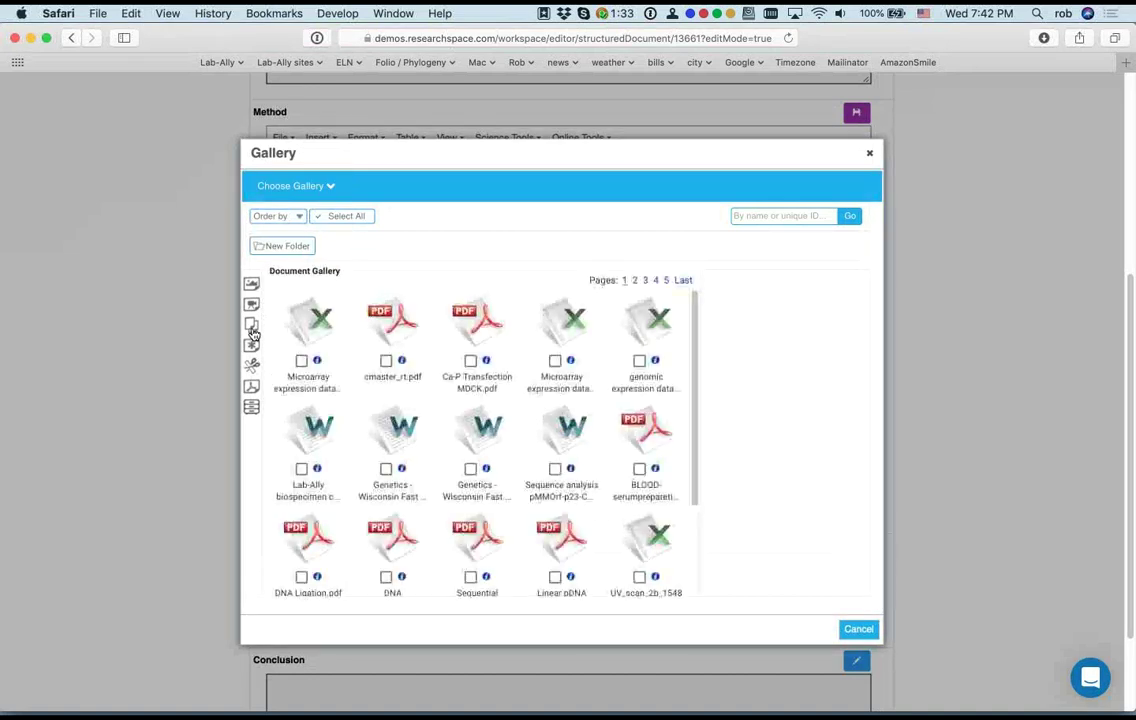
scroll(380, 411, down, 5)
click(789, 94)
text(pt)
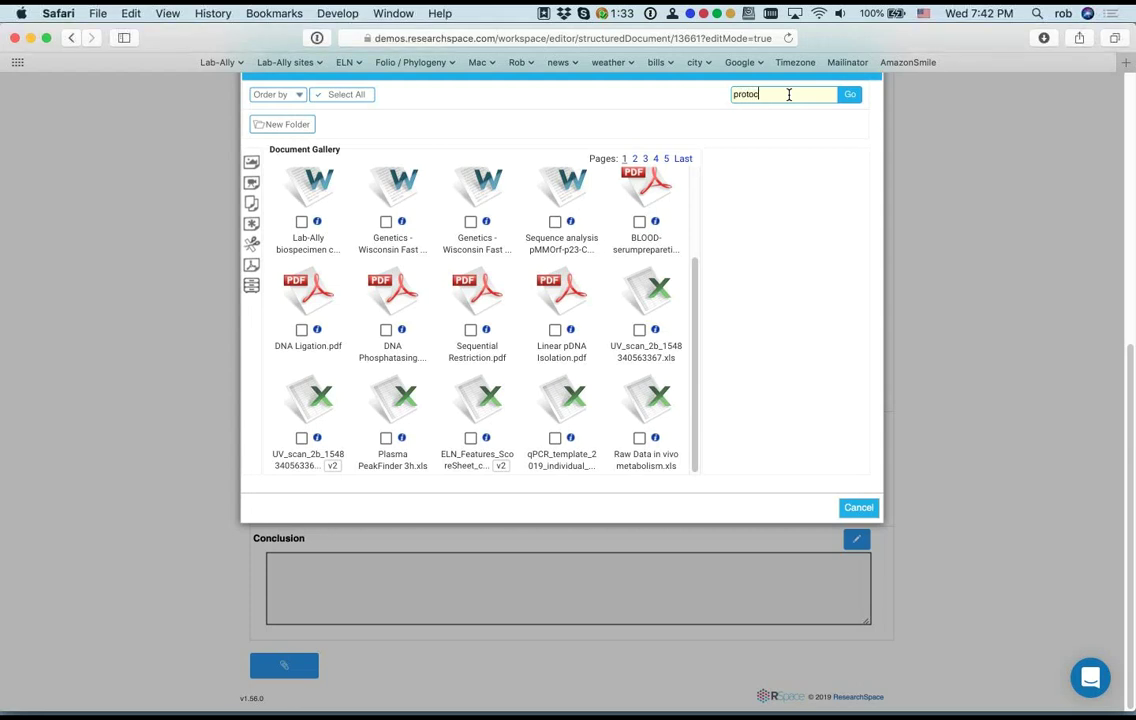
text(otocols)
key(Return)
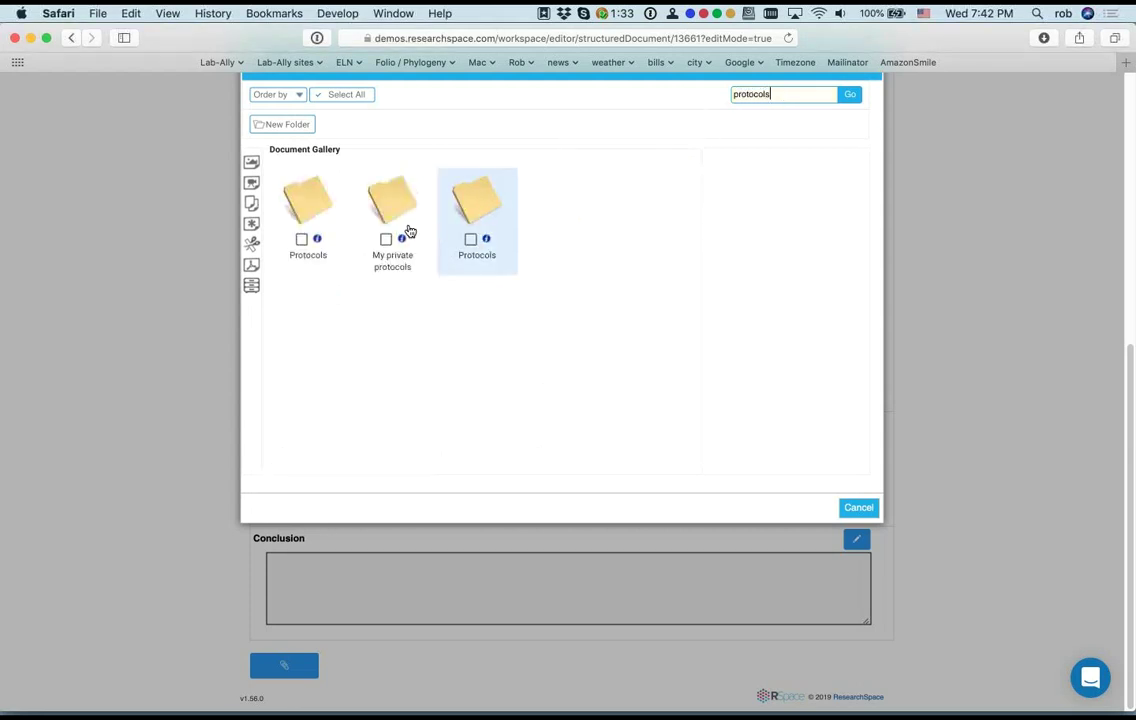
Step: Insert Tryptic peptide mapping.doc from the "My private protocols" gallery folder into the Method field and save the field
click(404, 216)
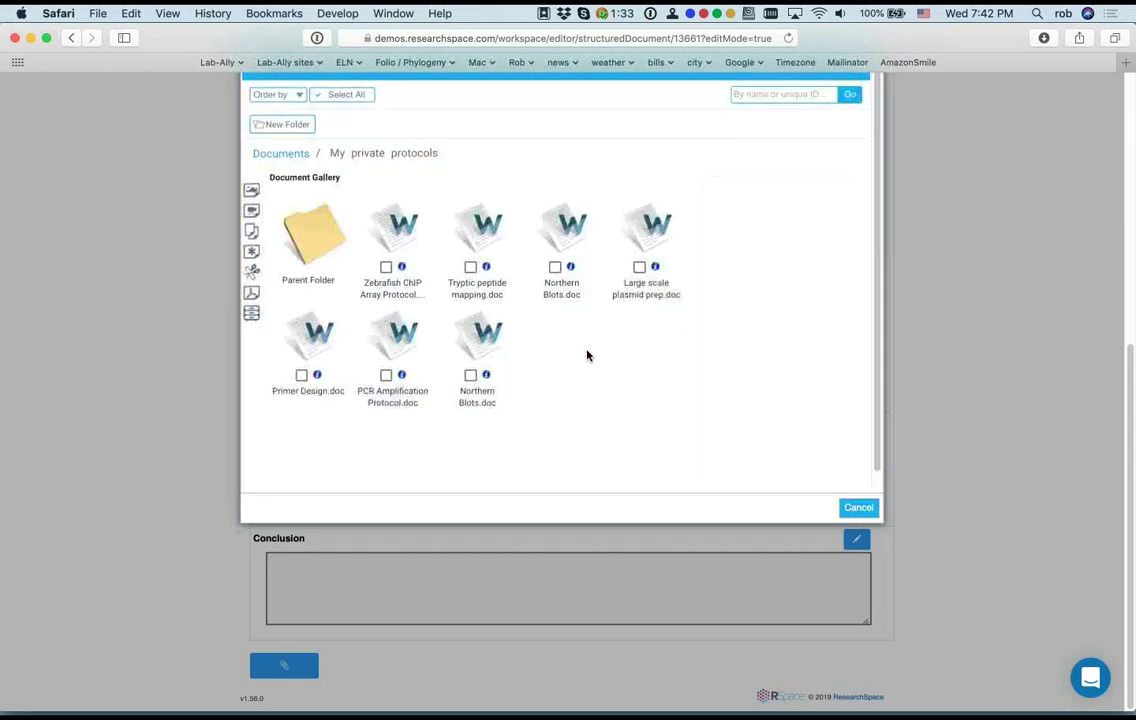
click(470, 267)
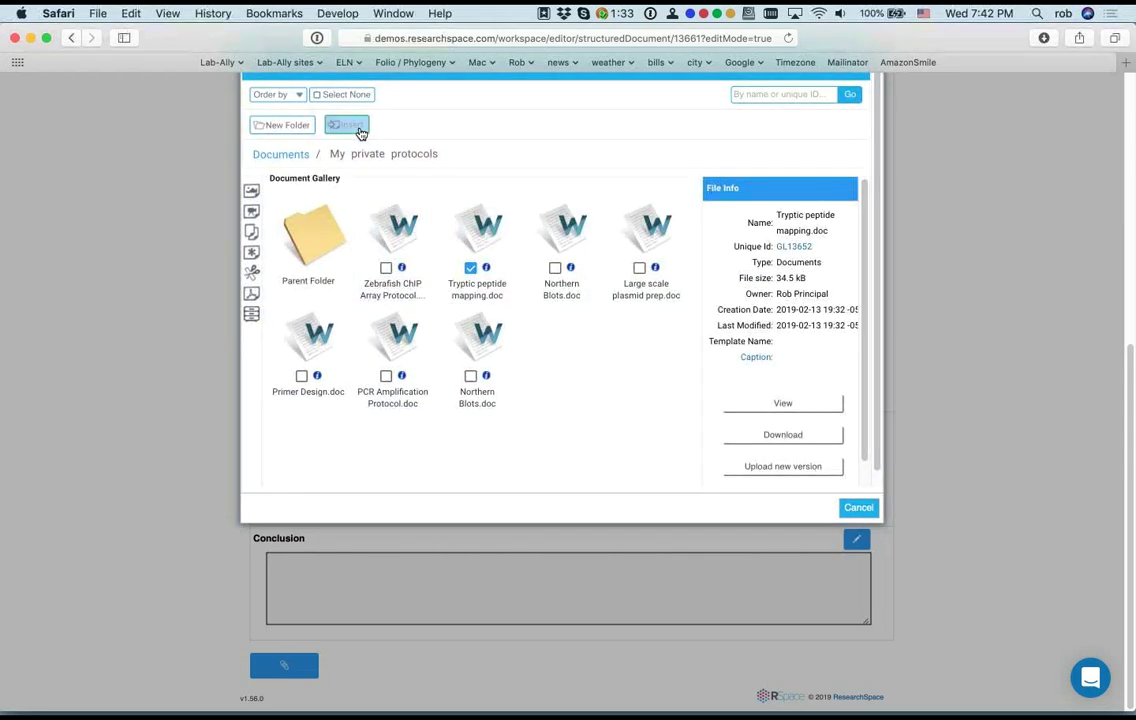
click(342, 122)
scroll(403, 271, up, 3)
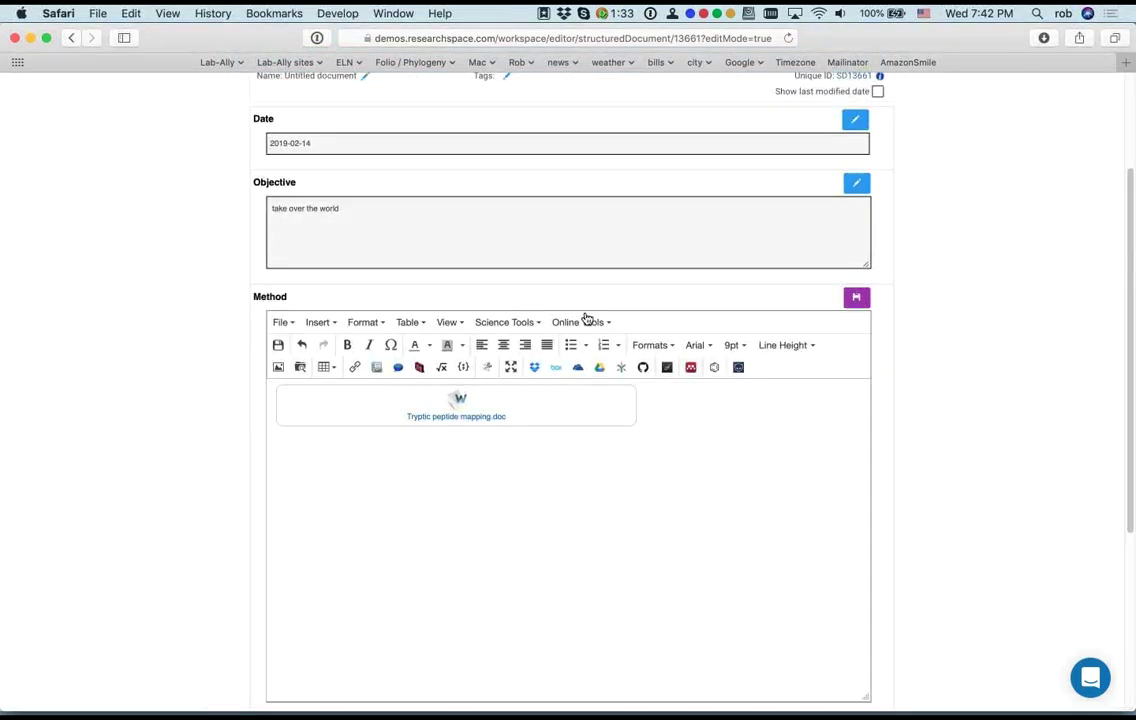
click(855, 298)
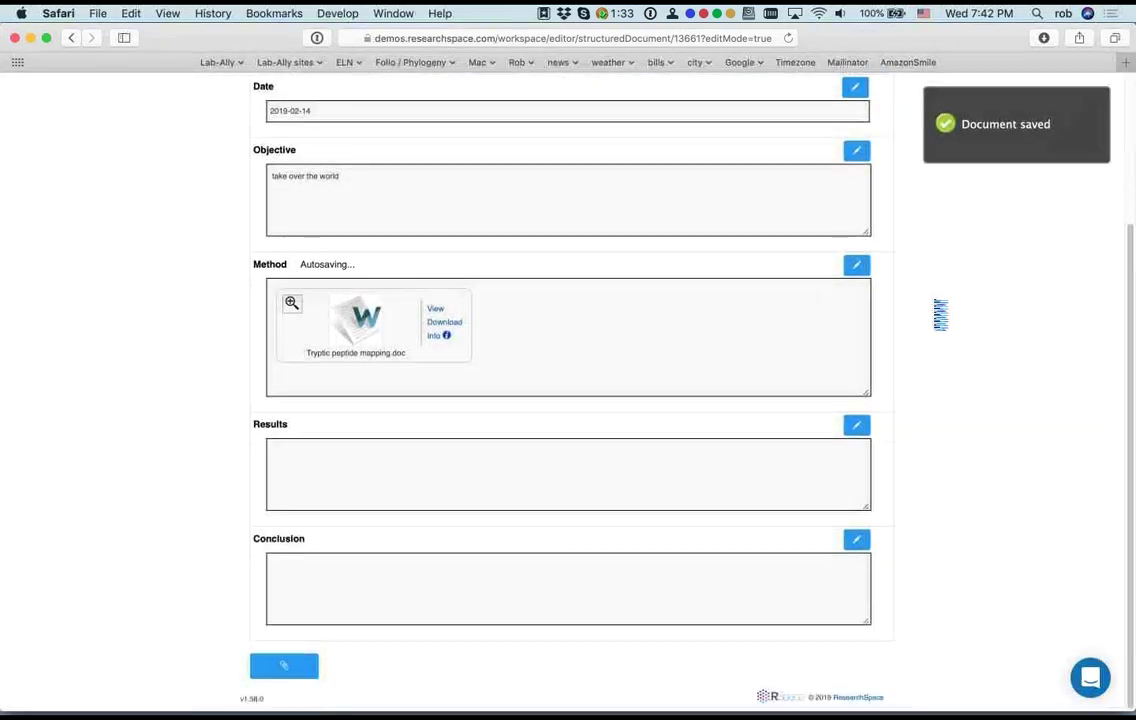
Step: Open the Results field for editing, and open the Excel folder within Server Demo Resources in Finder beside it
click(381, 480)
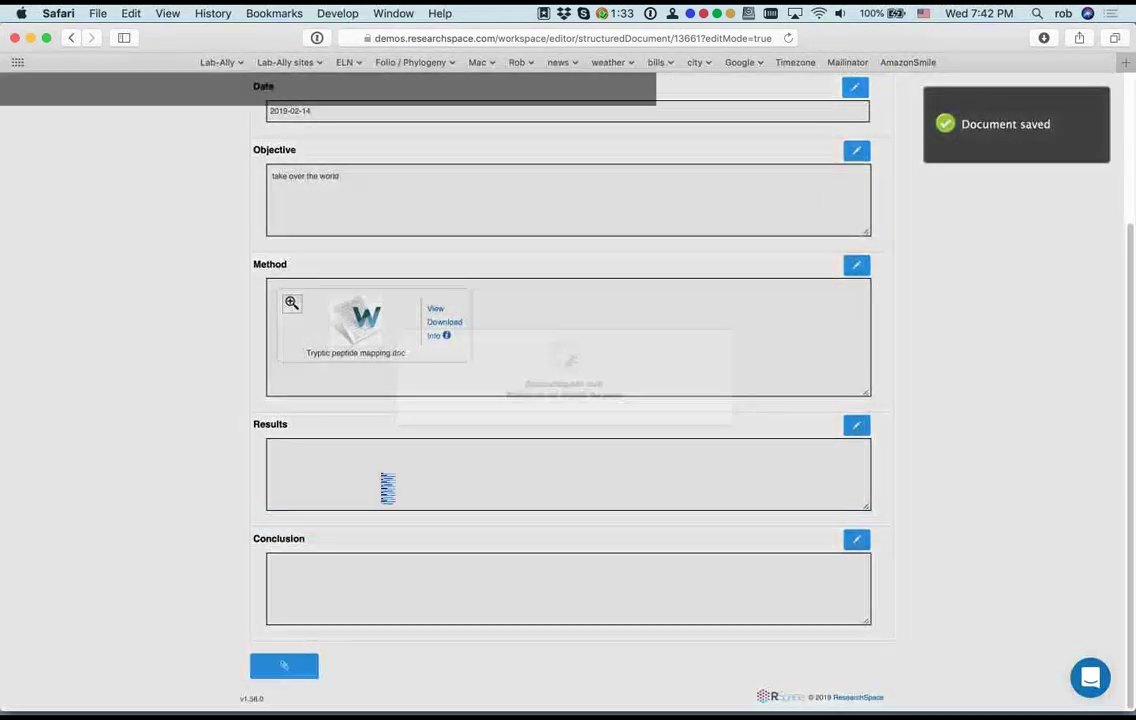
mouse_move(1105, 132)
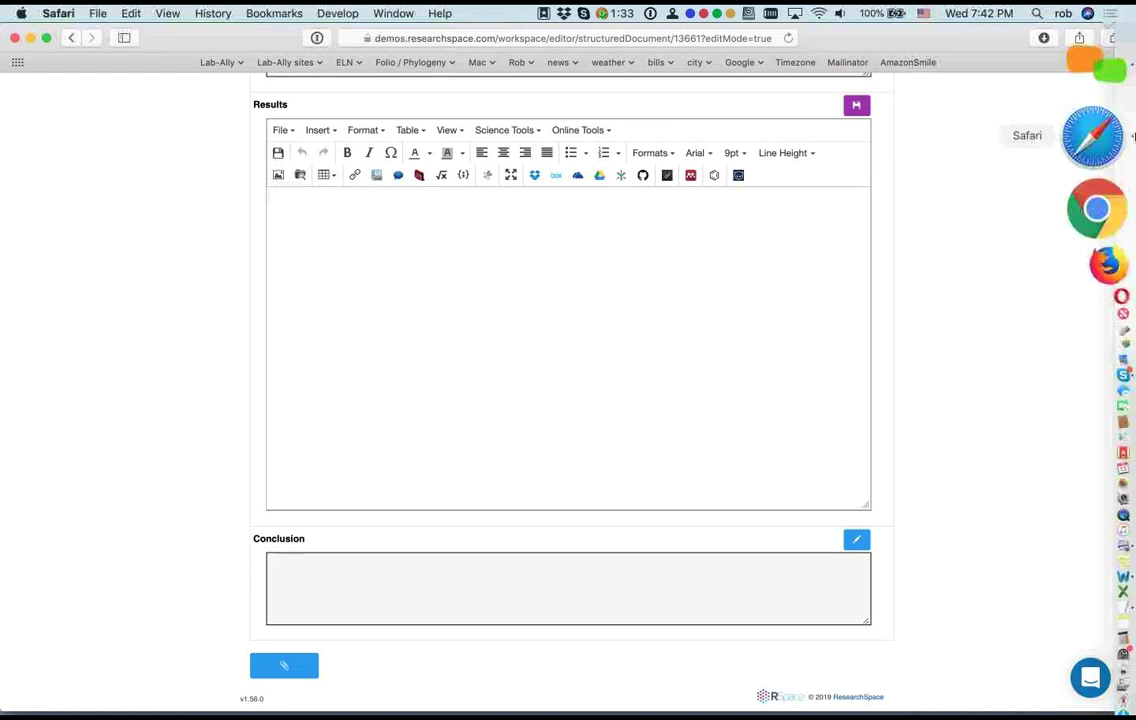
click(1100, 35)
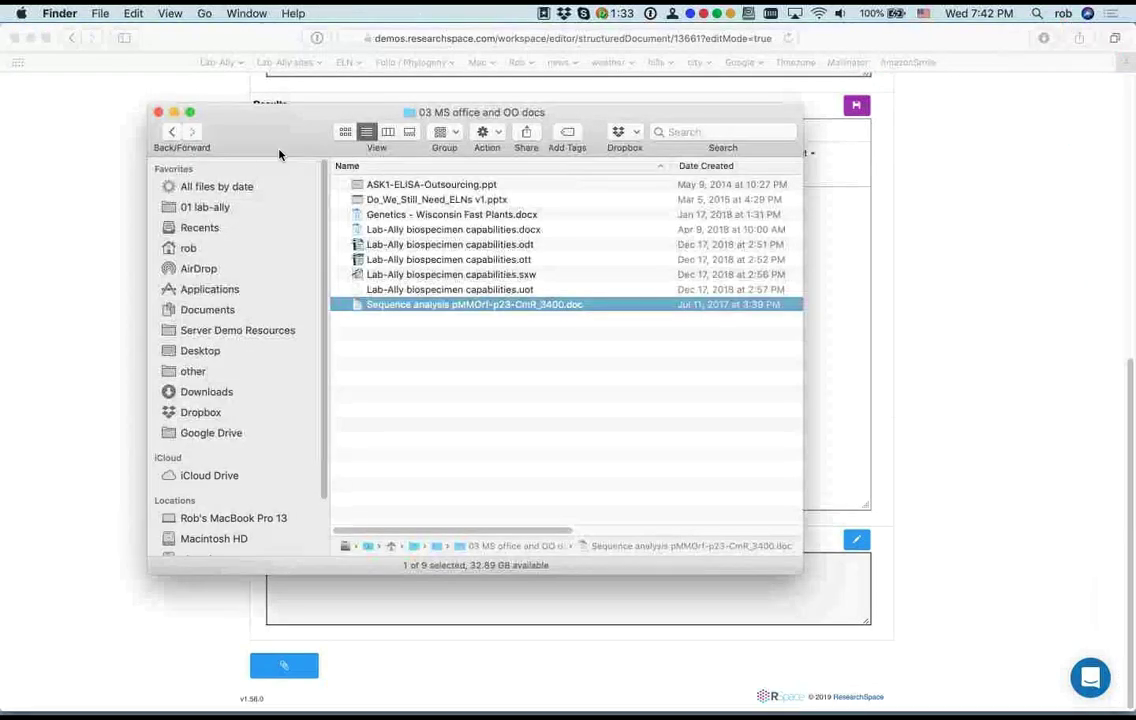
drag(247, 130, 636, 137)
click(655, 325)
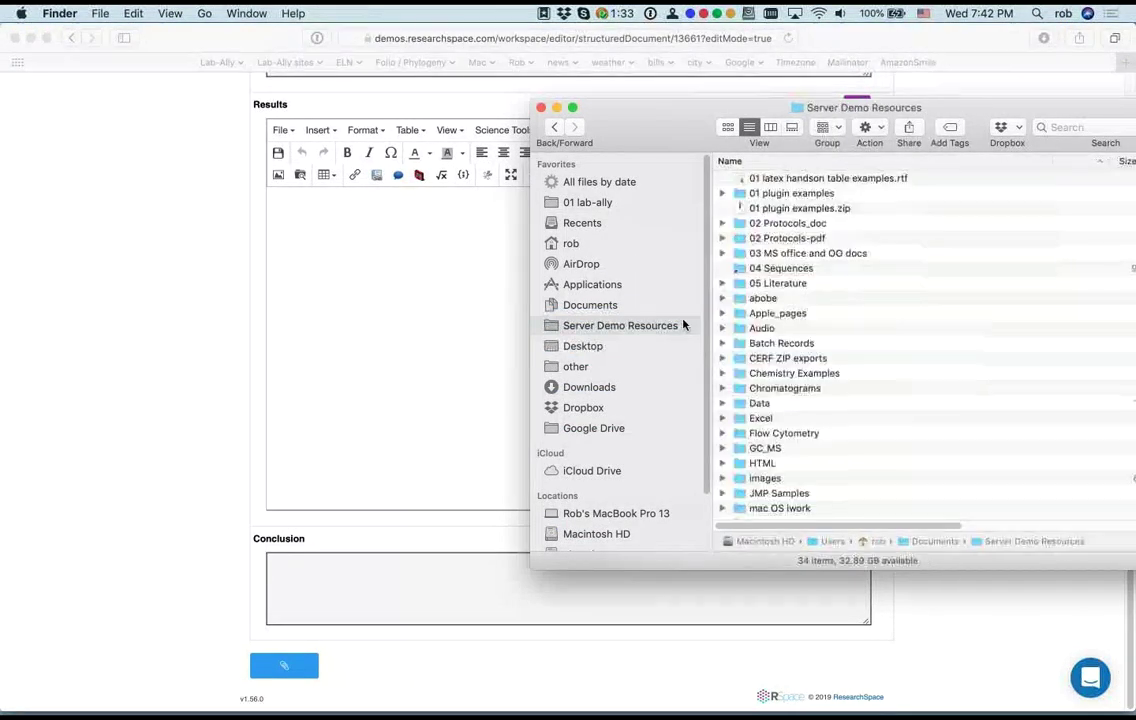
double_click(763, 419)
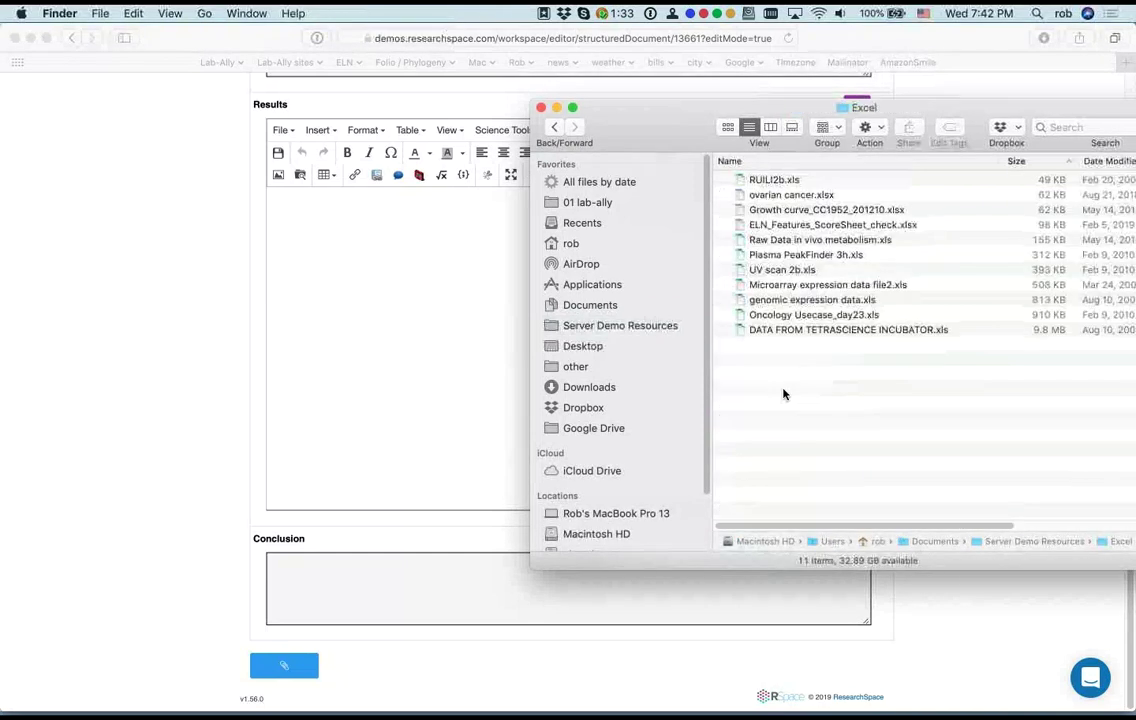
Step: Add Growth curve_CC1952_201210.xlsx from the Excel folder to the Results field and save the field
click(762, 226)
click(740, 210)
drag(740, 210, 420, 305)
drag(690, 132, 1130, 166)
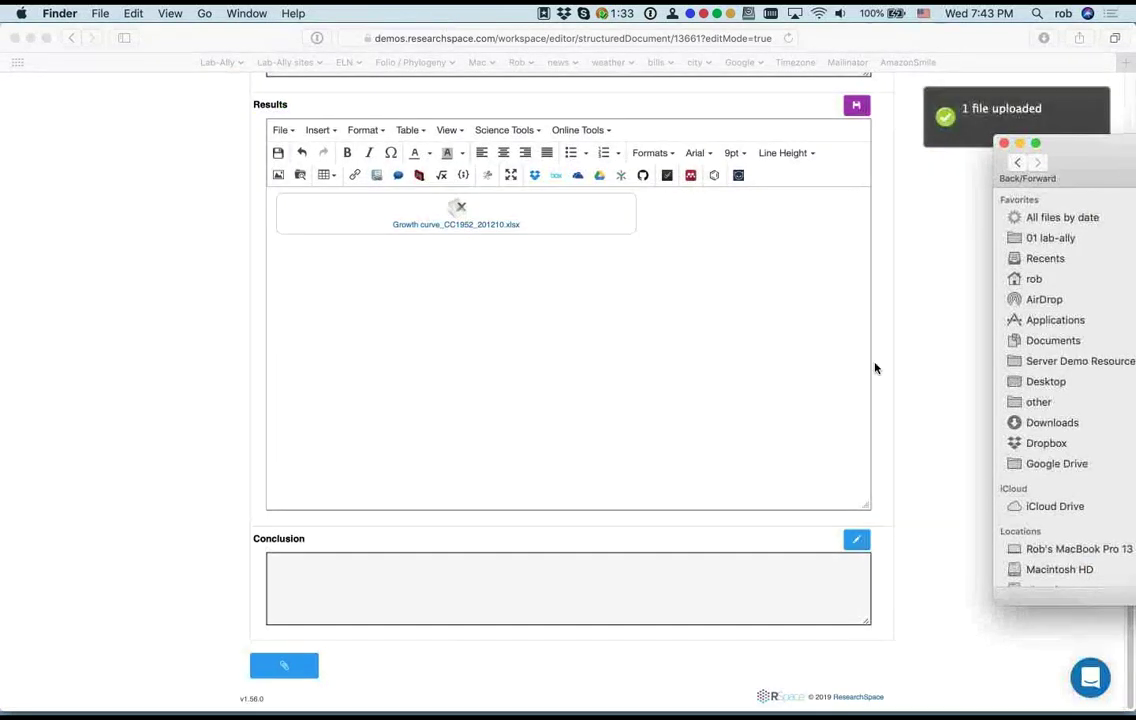
click(857, 108)
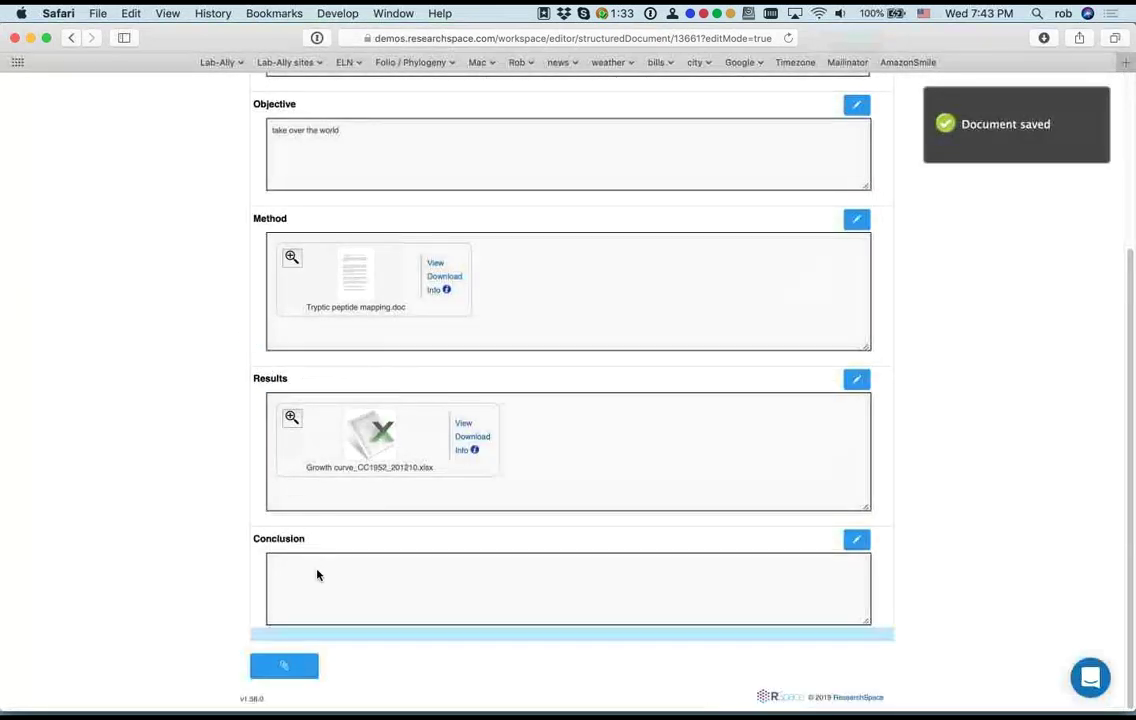
Step: Enter "Yay, I did science!" as the experiment's Conclusion and save that field
click(317, 575)
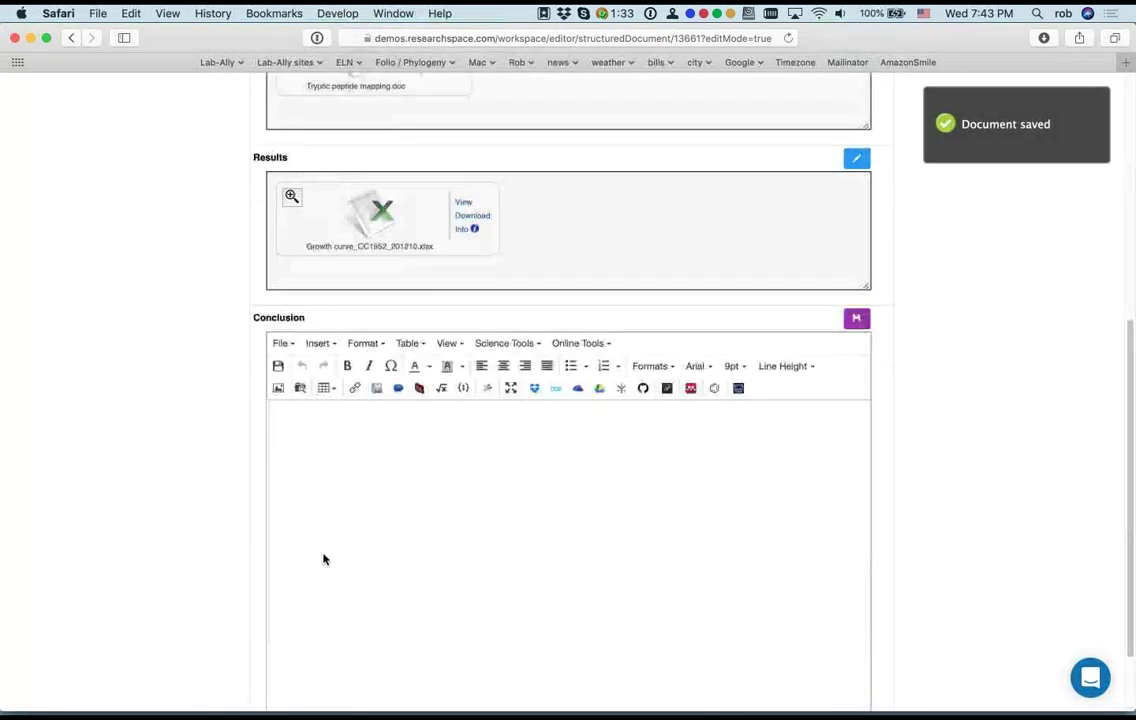
text(Yay)
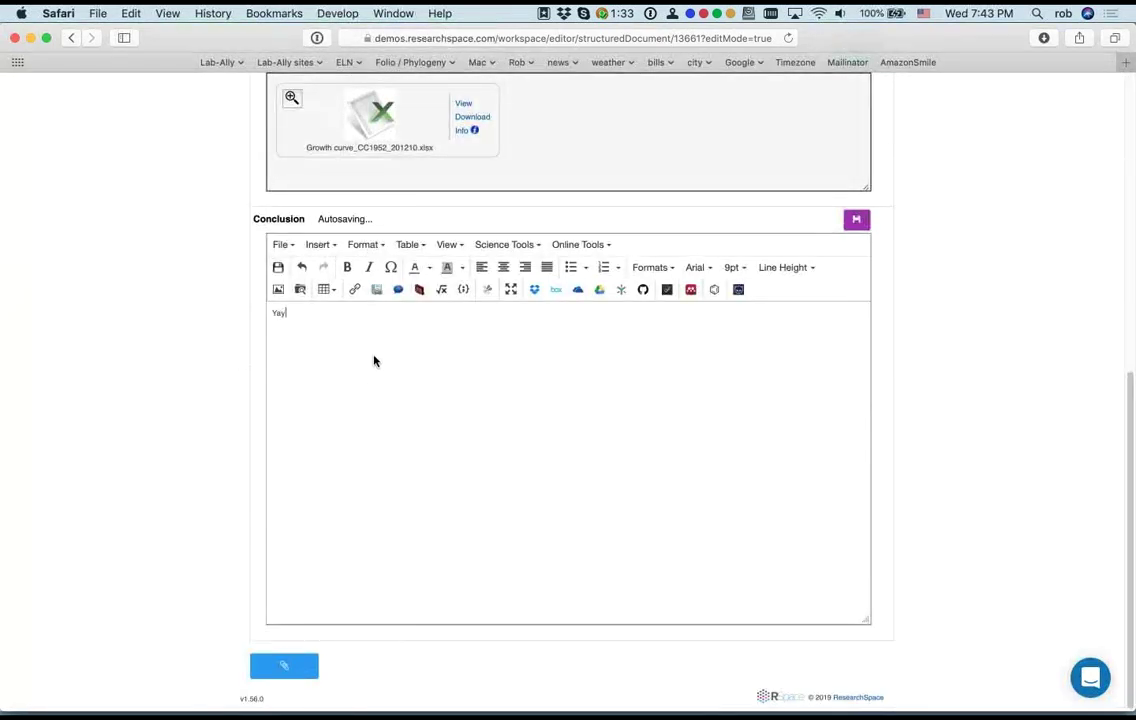
text(, I did science)
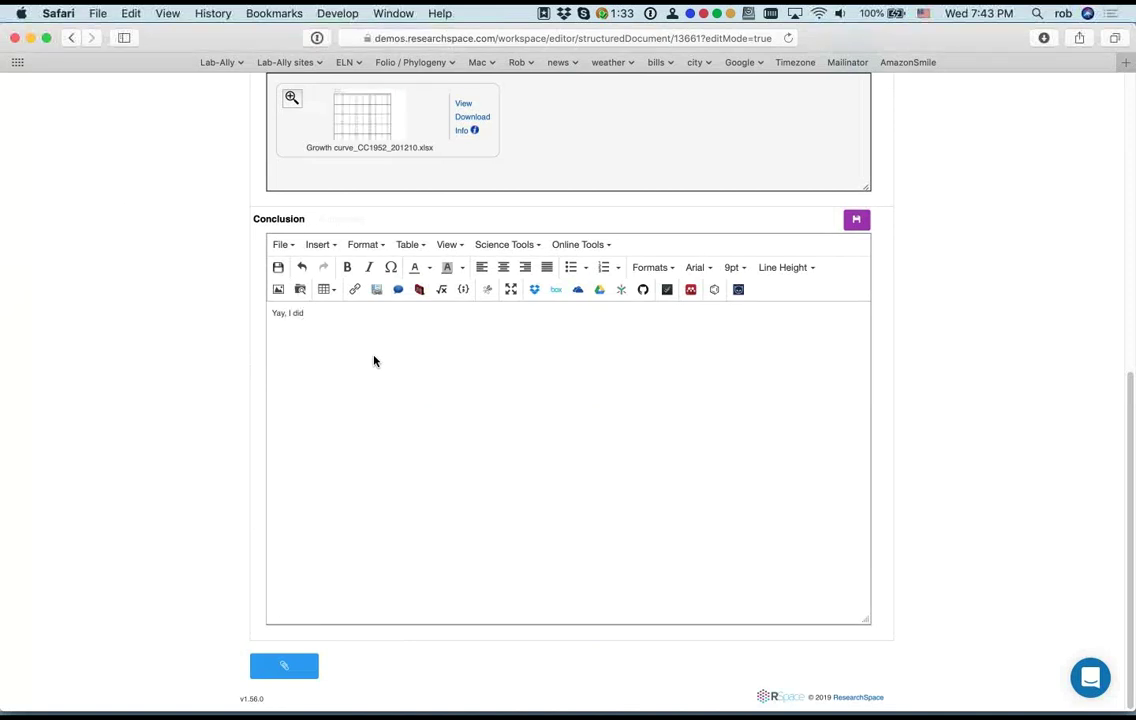
text(!)
click(856, 219)
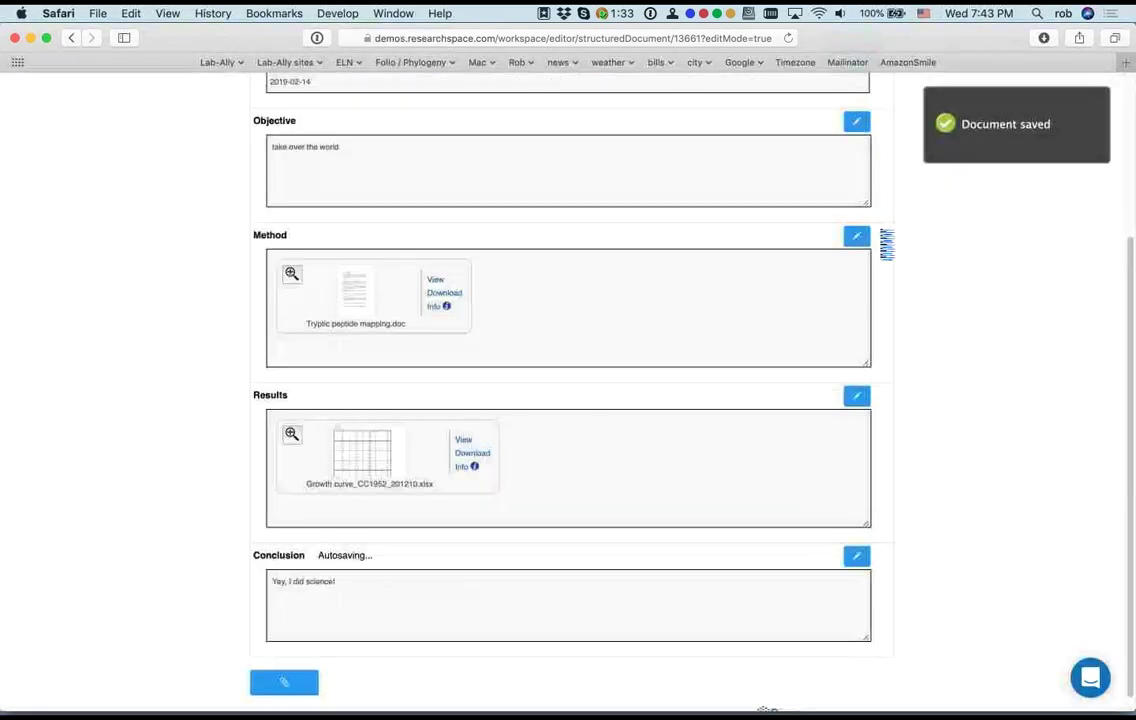
Step: Return to the Workspace and create a new document there from the Tissue Sample form
scroll(216, 258, up, 3)
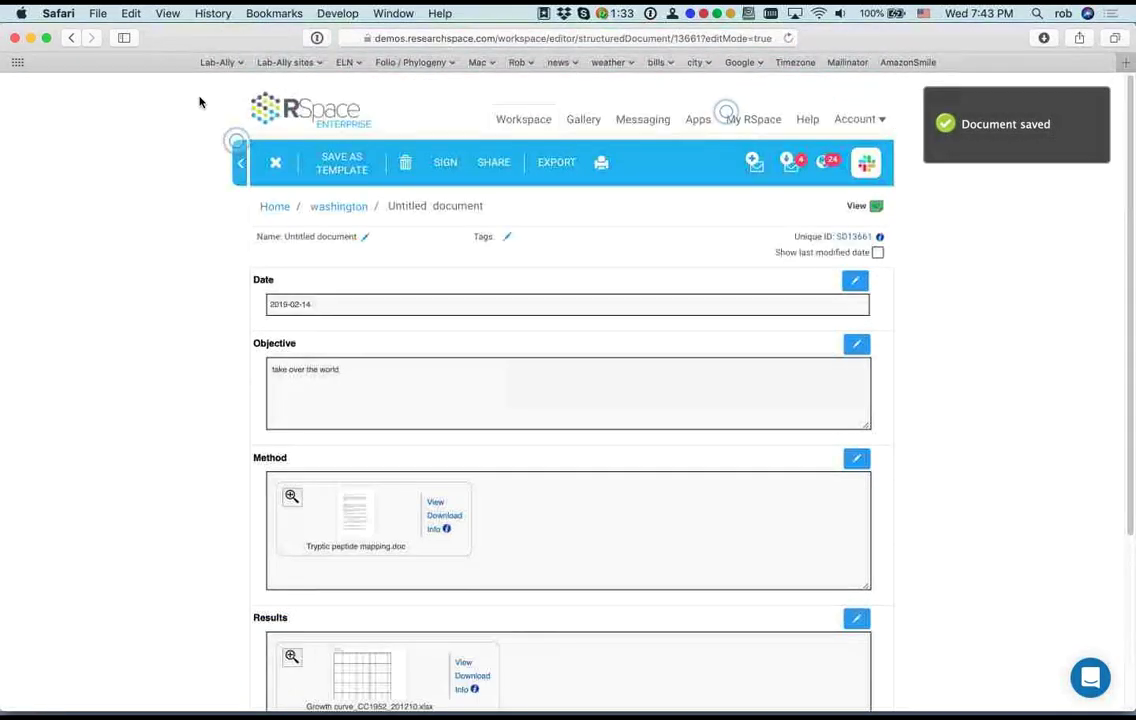
click(524, 120)
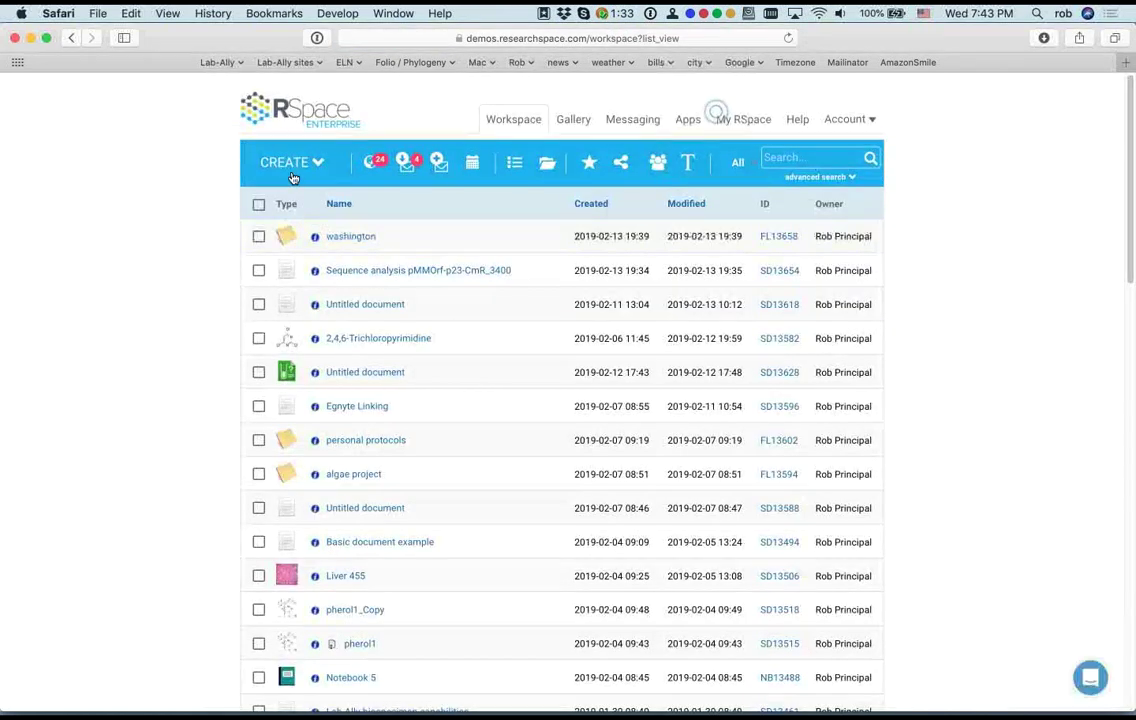
click(290, 162)
click(292, 309)
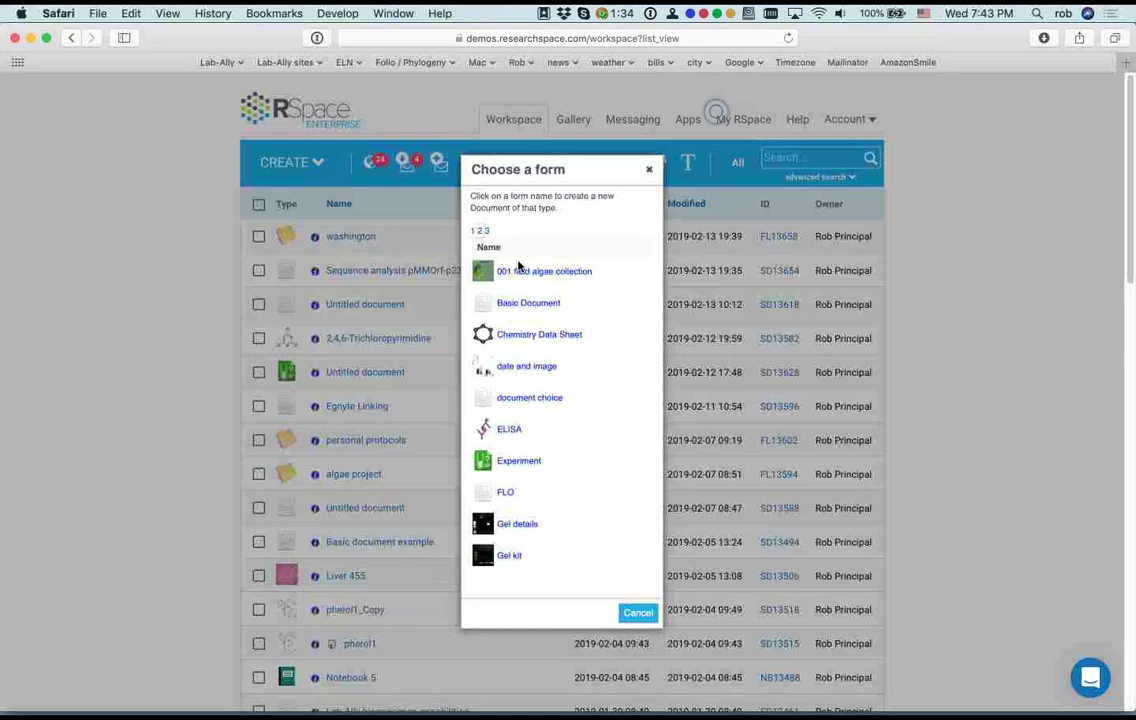
scroll(510, 337, down, 2)
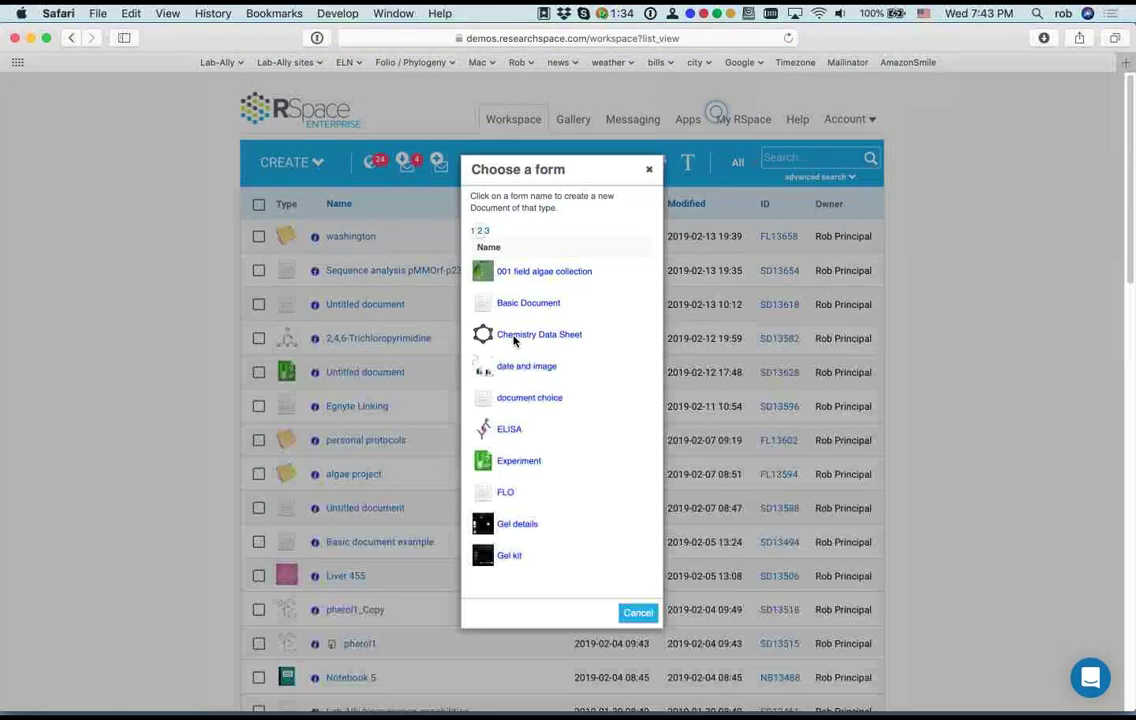
click(487, 232)
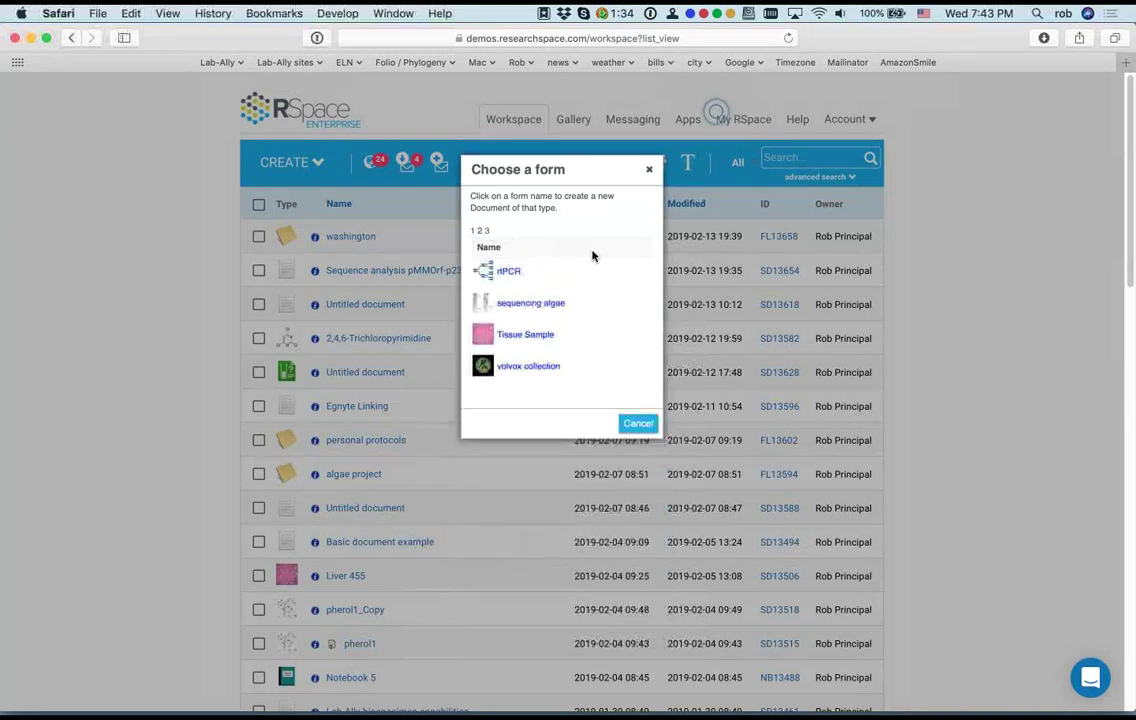
click(512, 336)
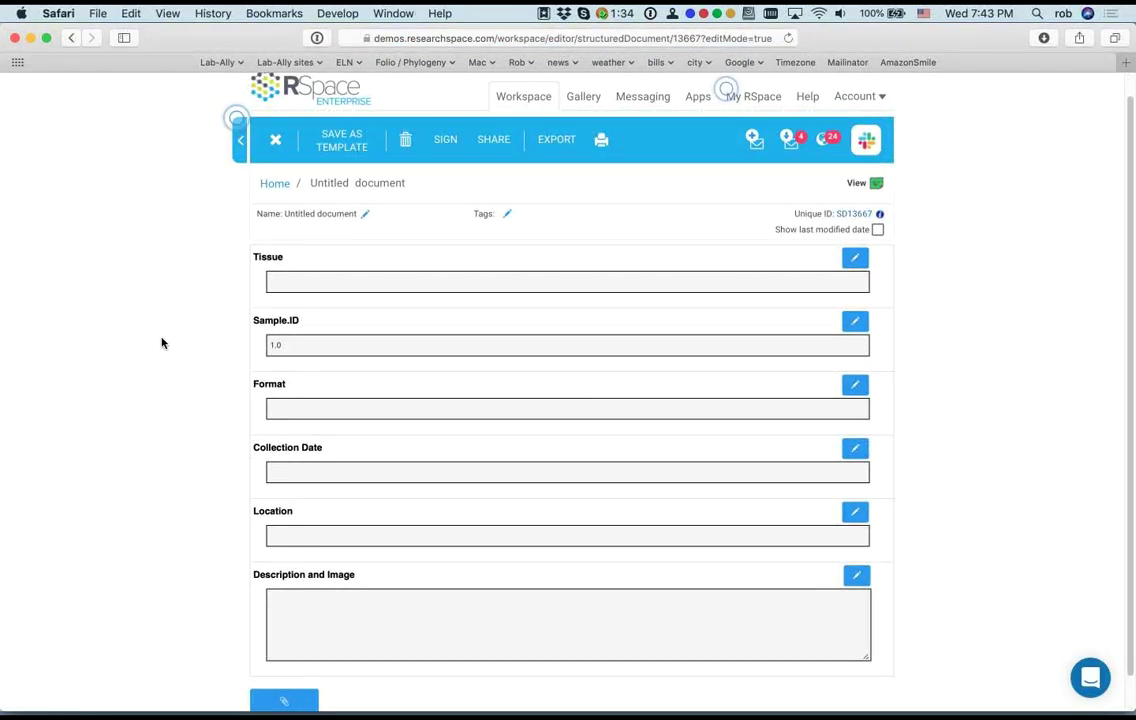
Step: Enter "liver" in the Tissue field of the new tissue sample document
scroll(162, 343, down, 1)
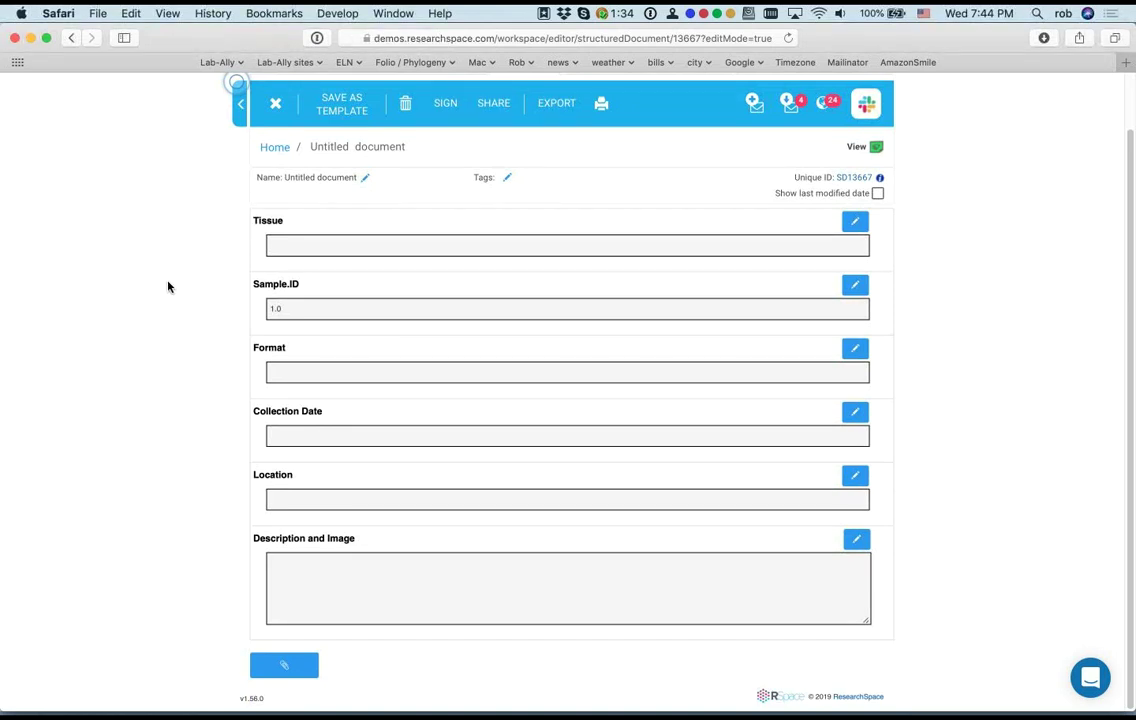
click(289, 244)
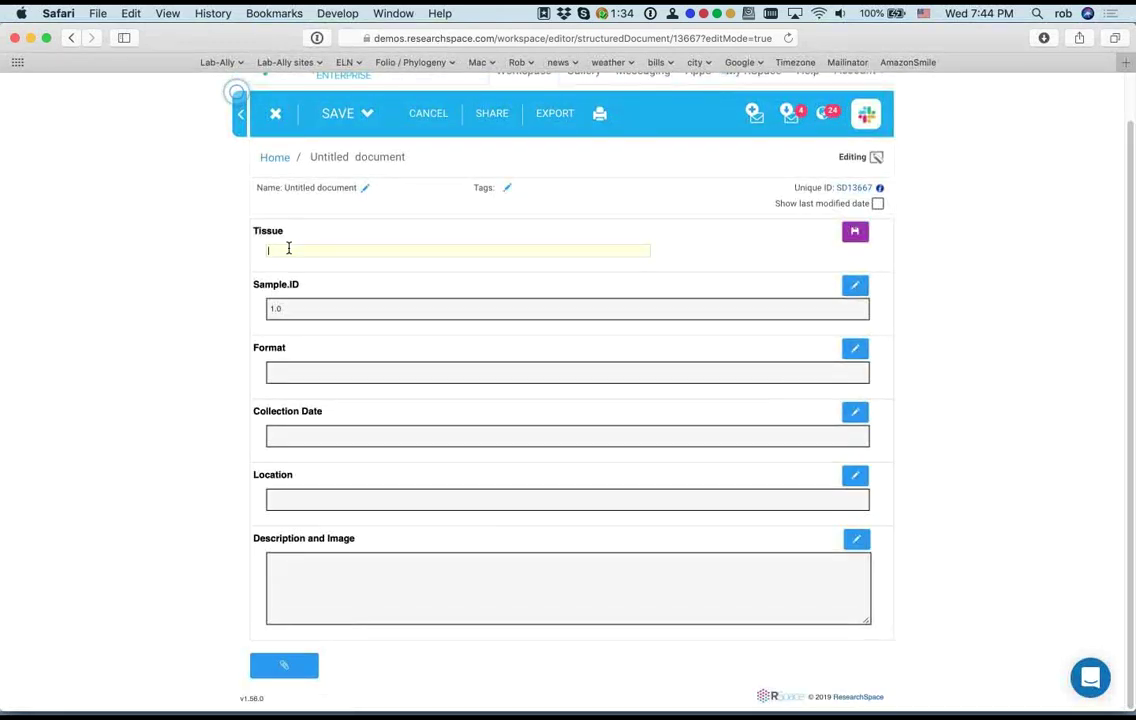
text(liver)
Step: Try to set the Sample.ID field to 5000000
click(300, 307)
click(296, 315)
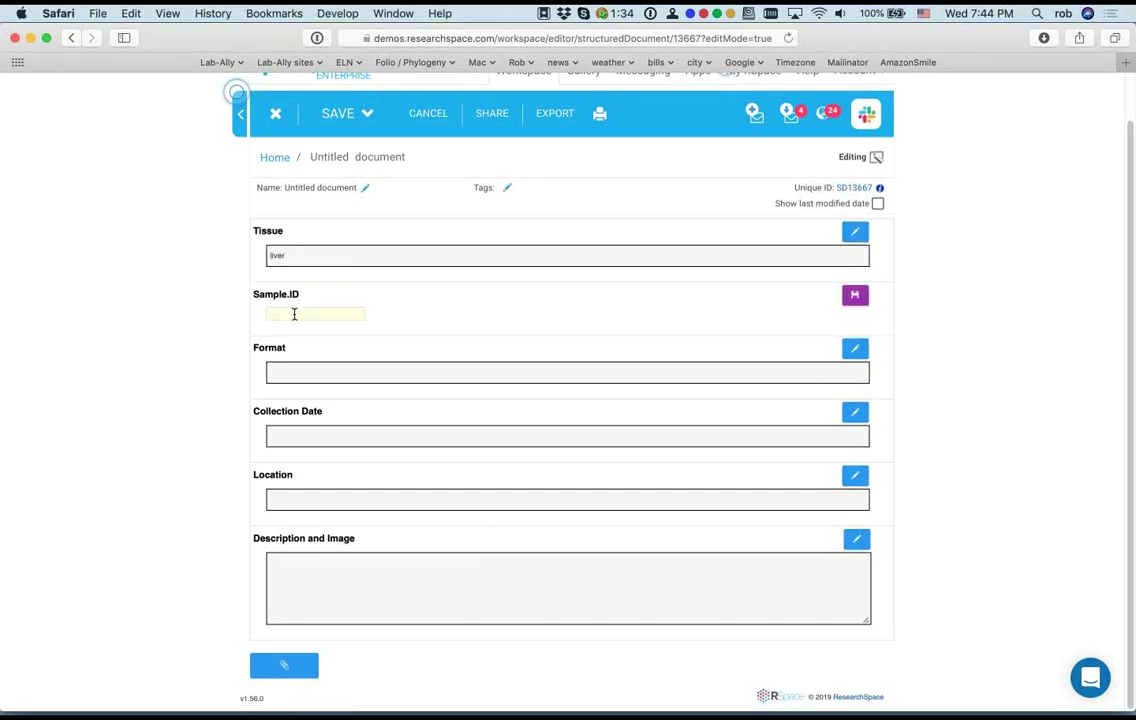
text(500000)
text(0)
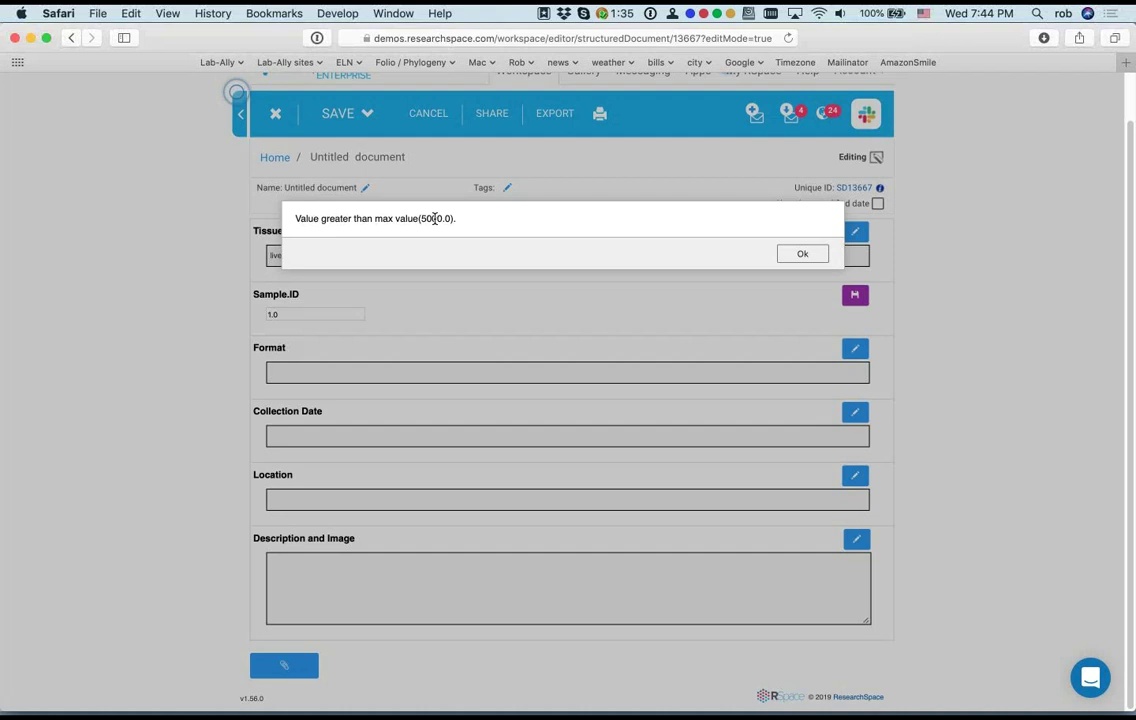
click(801, 256)
Step: Set the Sample.ID to 2000 and save it, and select FFPE as the sample's Format
click(287, 314)
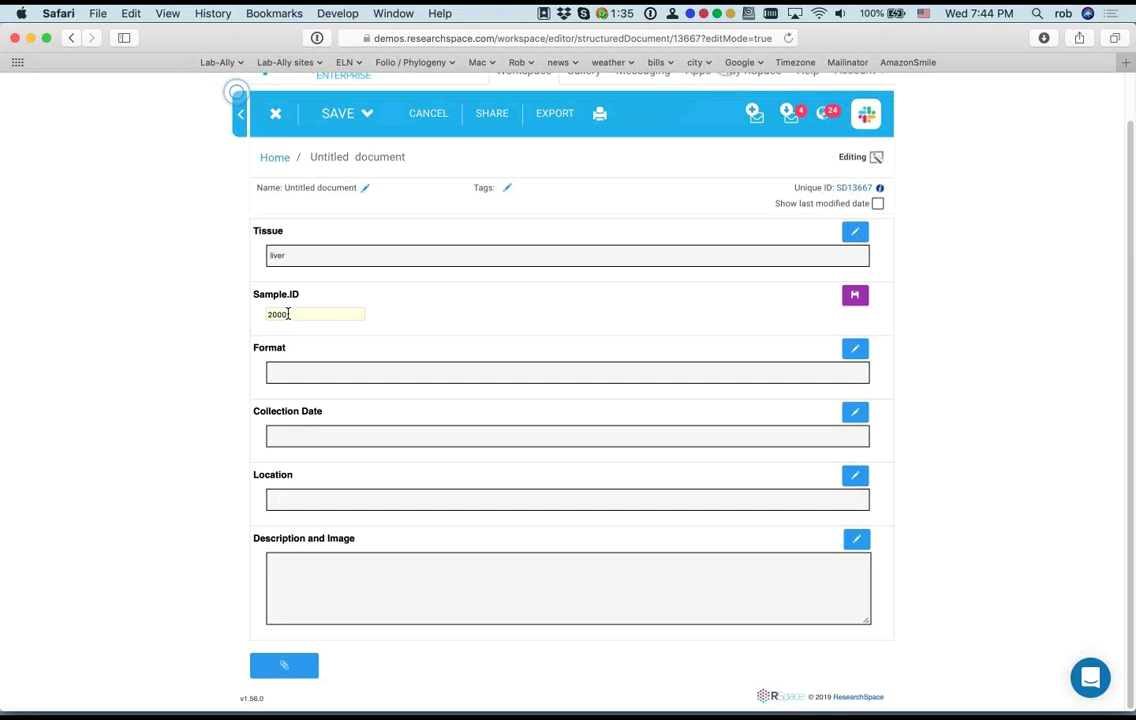
click(855, 295)
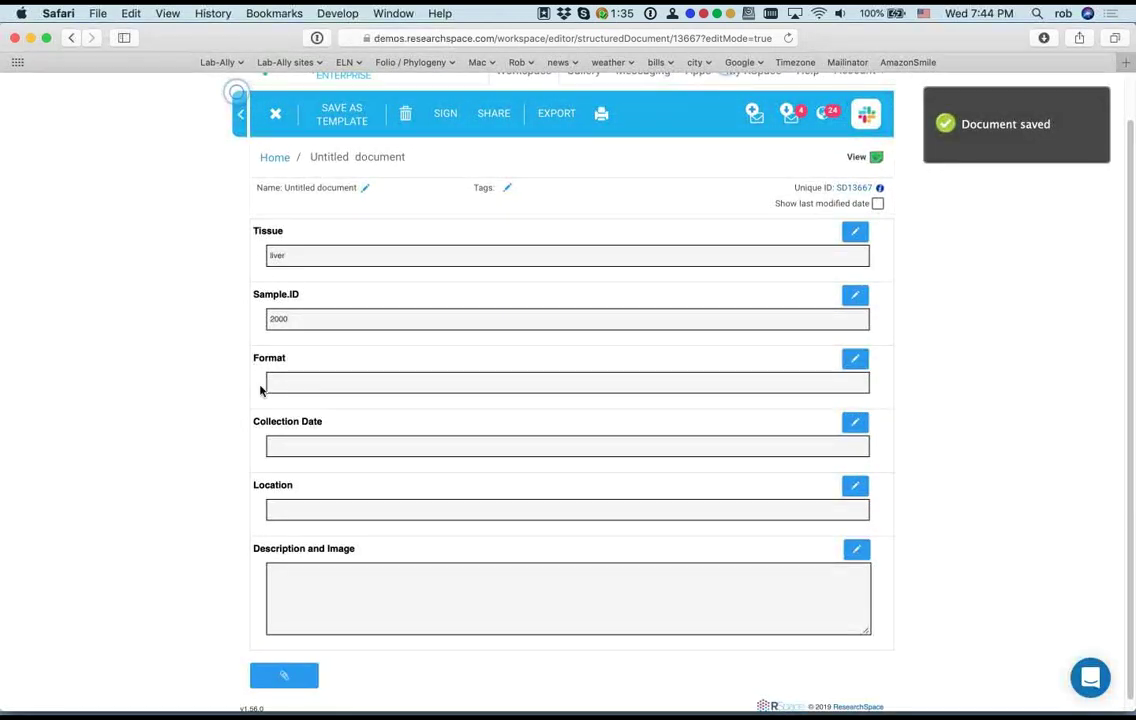
click(276, 386)
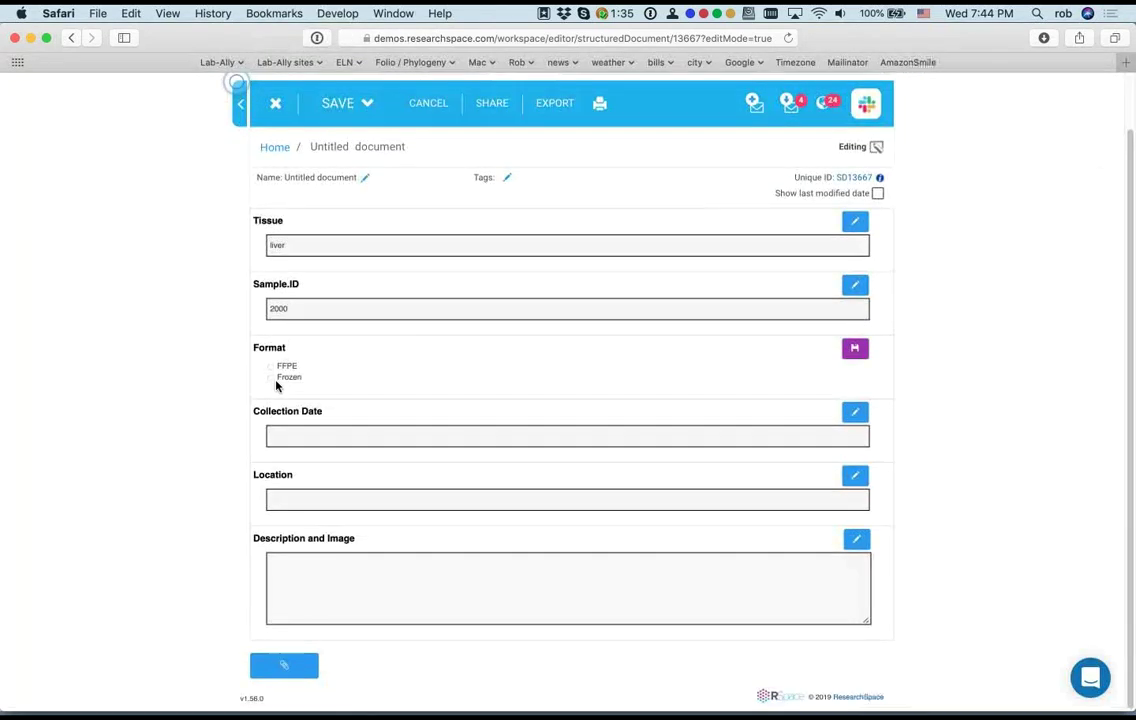
key(super+equal)
key(super+equal)
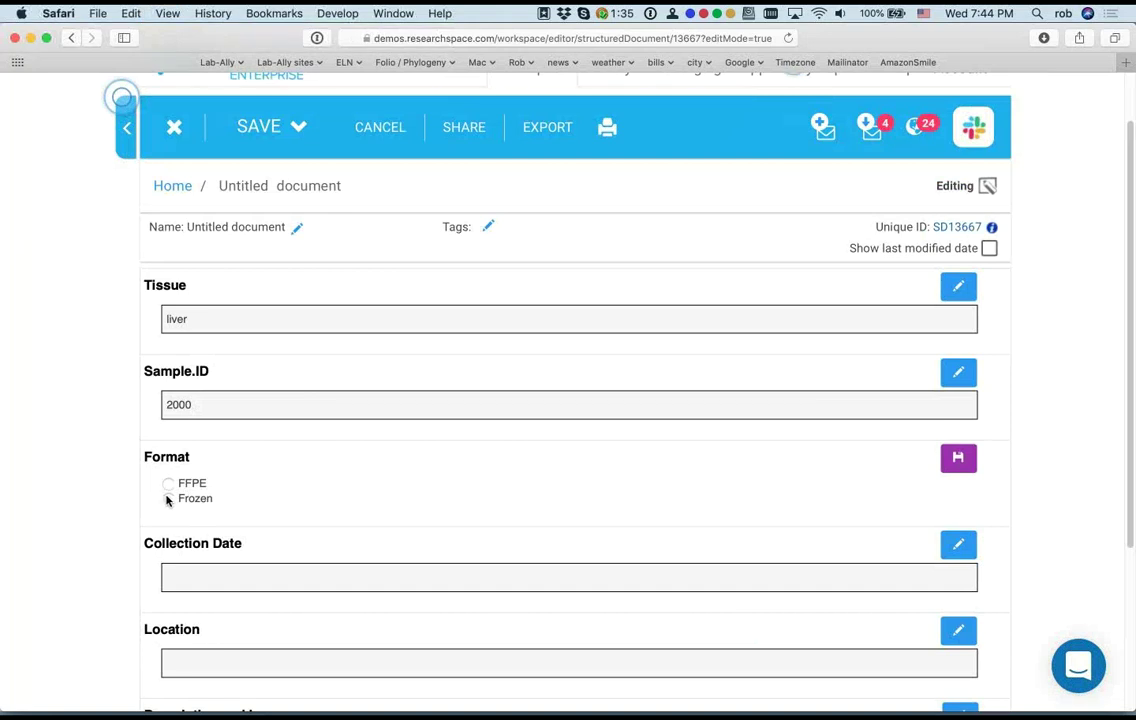
click(168, 484)
scroll(150, 450, down, 2)
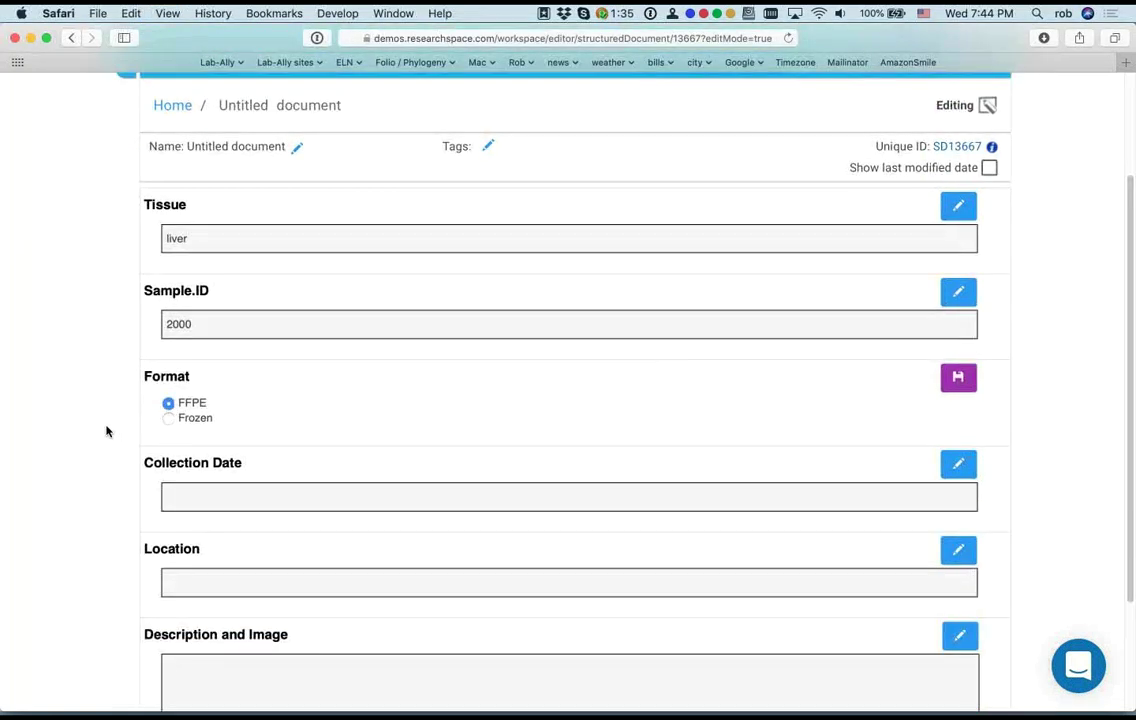
Step: Set the Collection Date to 15/02/2019 and the Location to Main Repository
scroll(107, 431, down, 4)
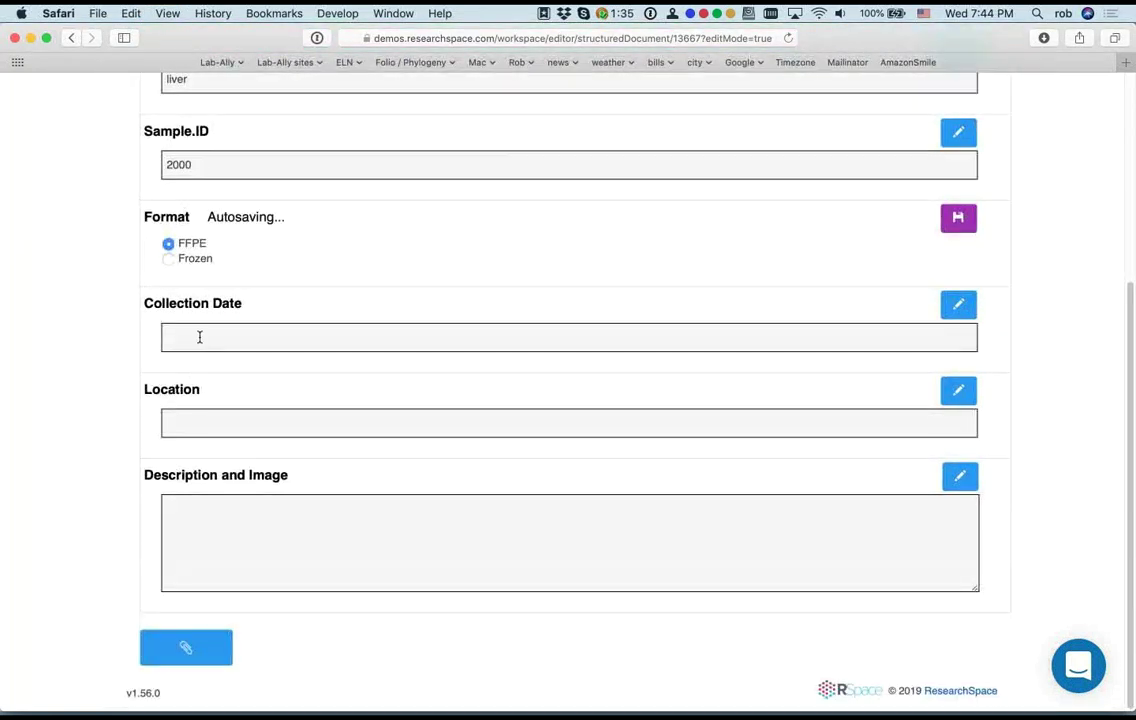
click(199, 337)
click(324, 463)
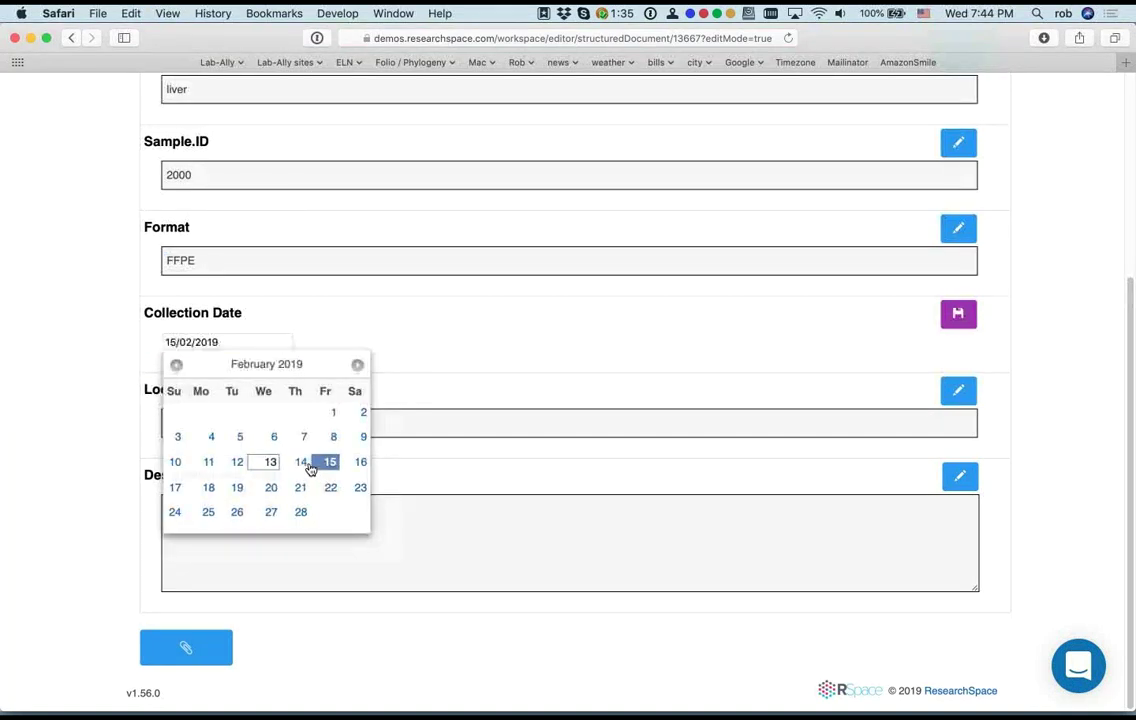
click(185, 423)
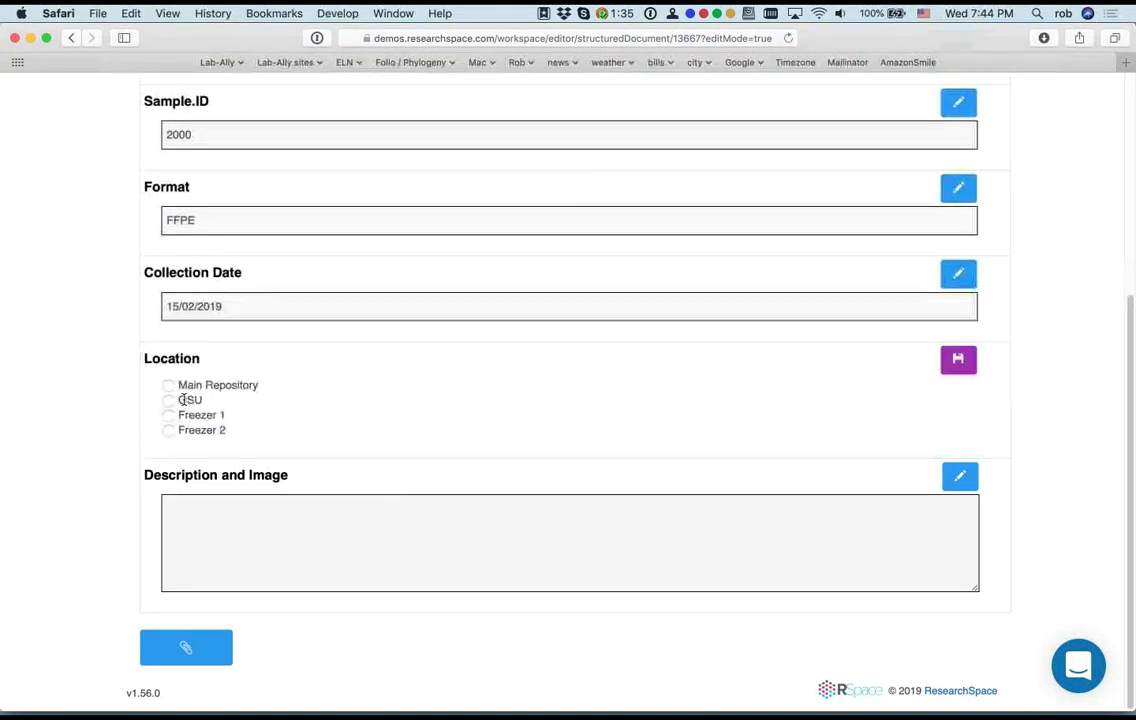
Step: Insert Normal_Liver.jpg from the RSpace Gallery into the Description and Image field, searching the gallery for "liver"
click(229, 537)
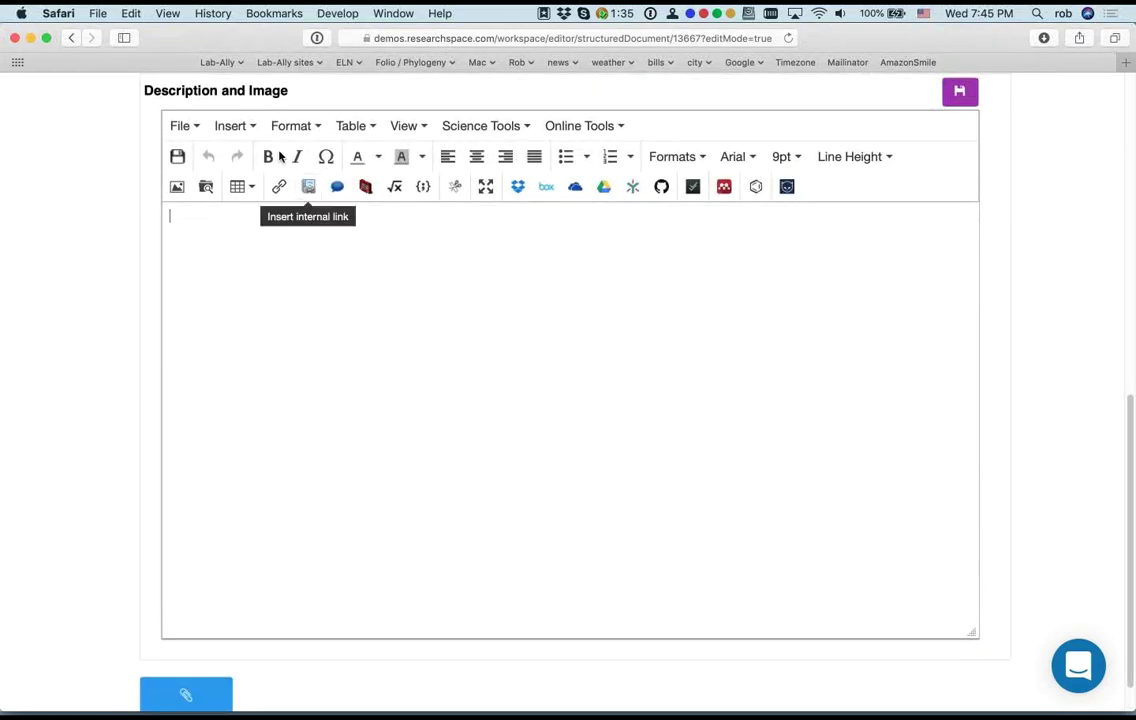
click(244, 130)
click(298, 156)
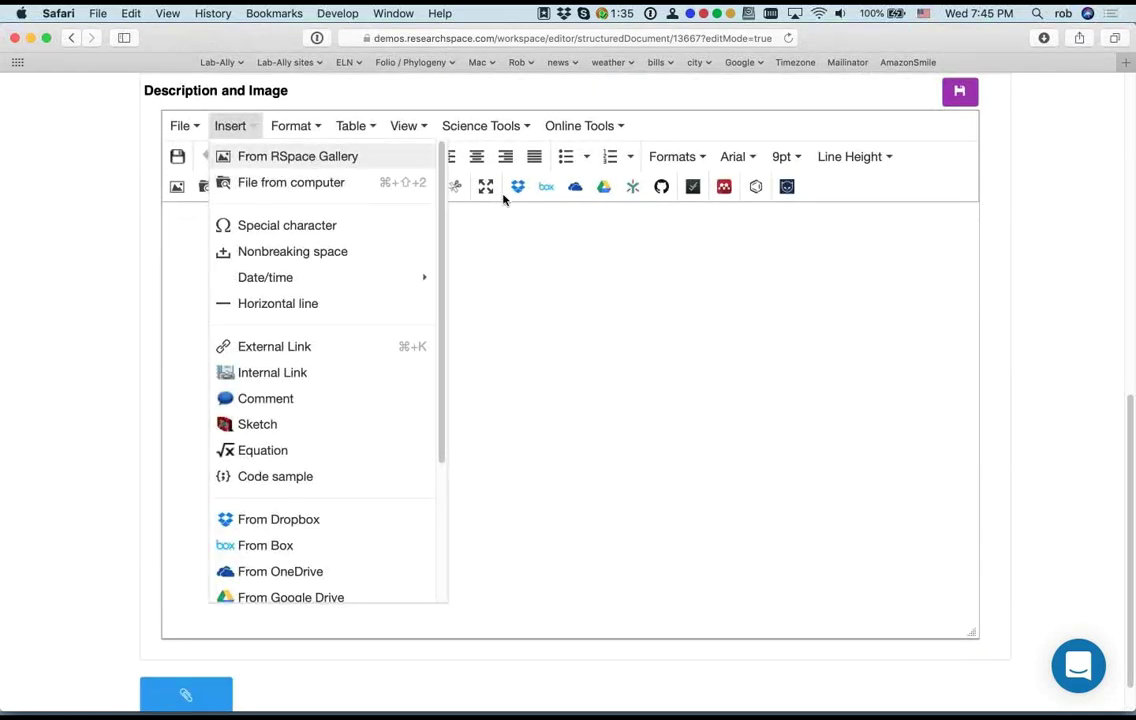
text(liver)
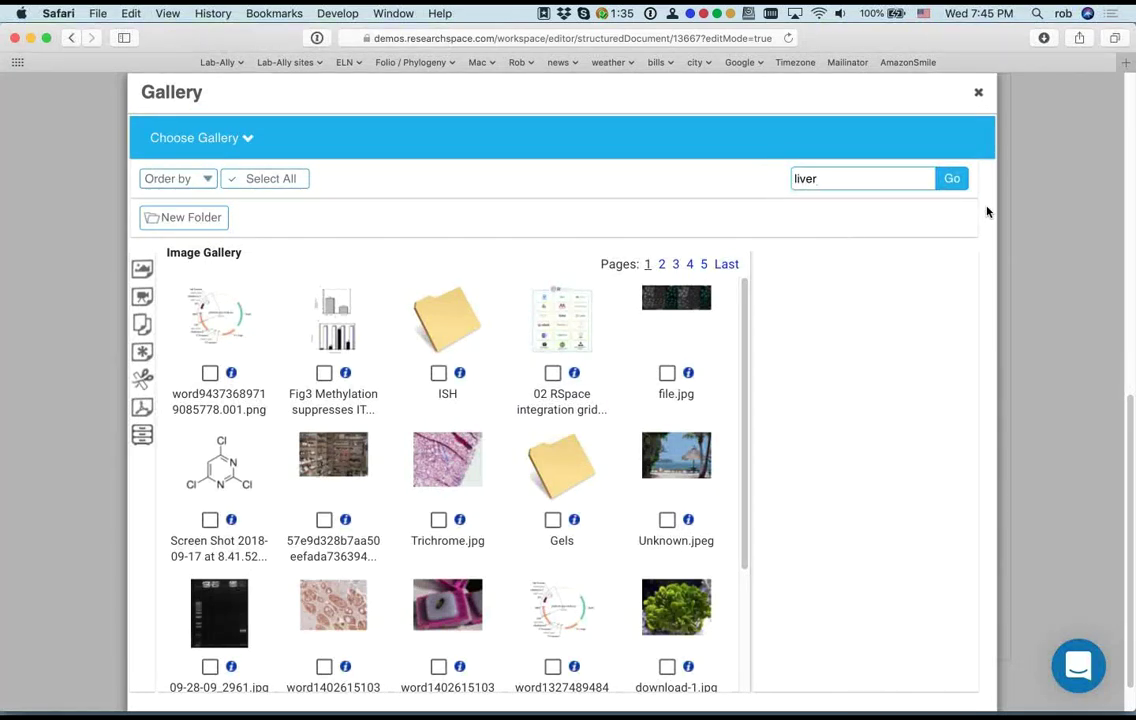
click(956, 181)
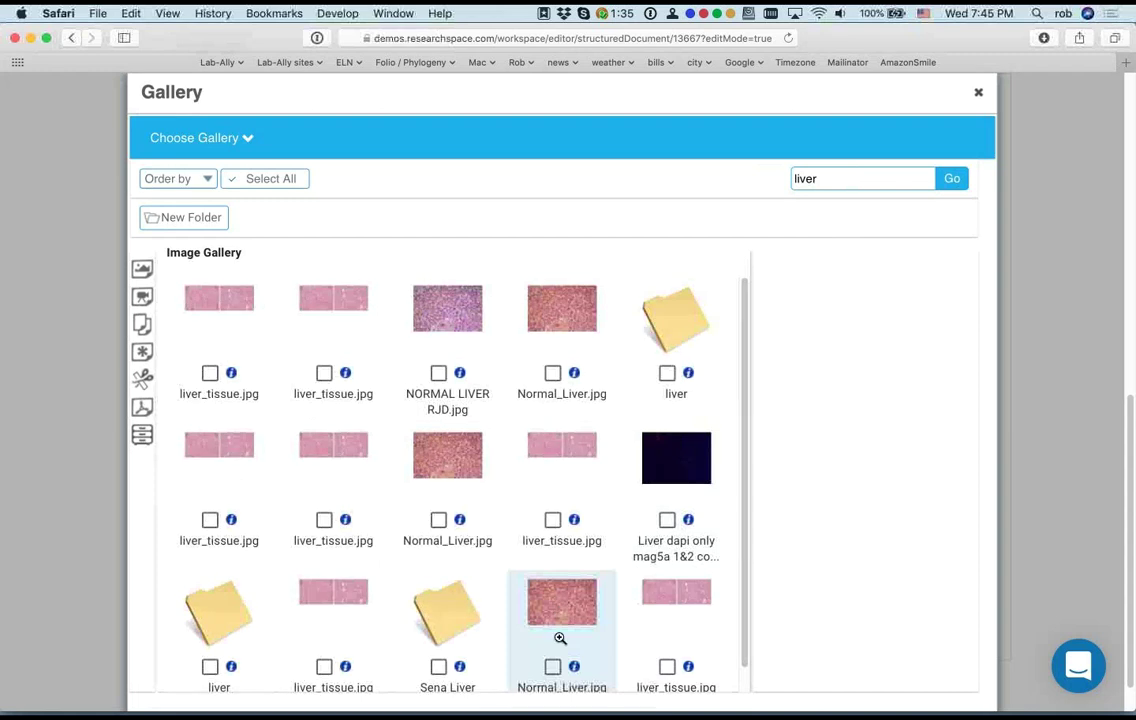
click(553, 666)
click(283, 218)
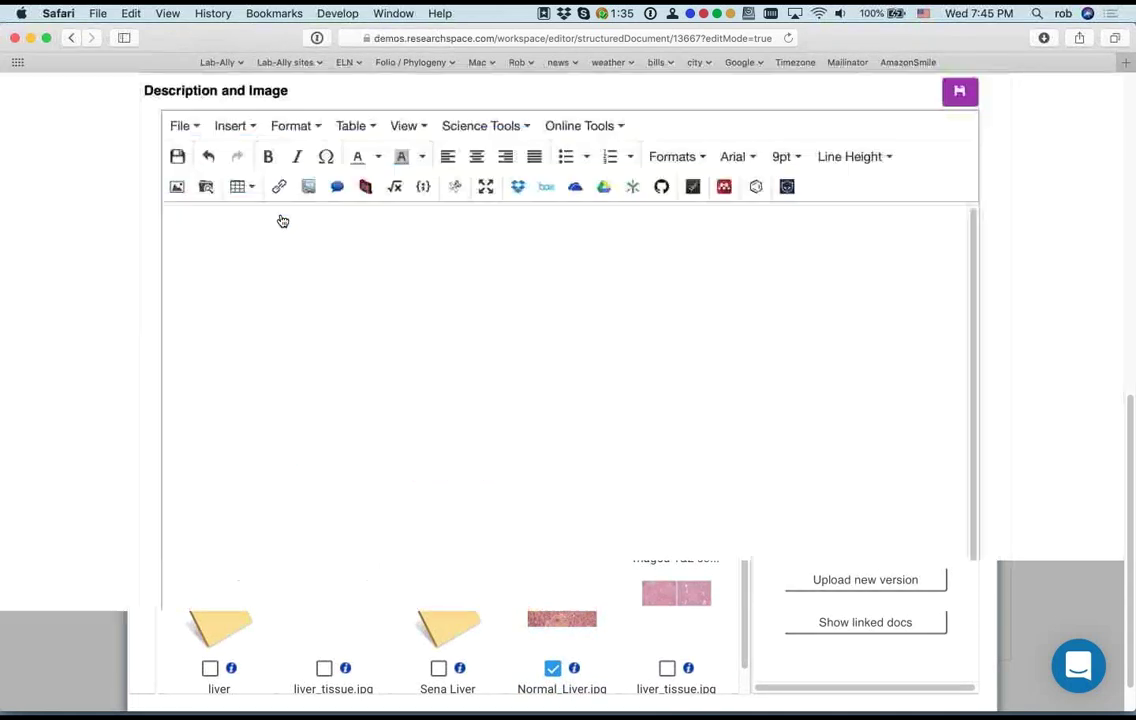
Step: Save the completed tissue sample document and switch it to view mode
scroll(87, 347, up, 10)
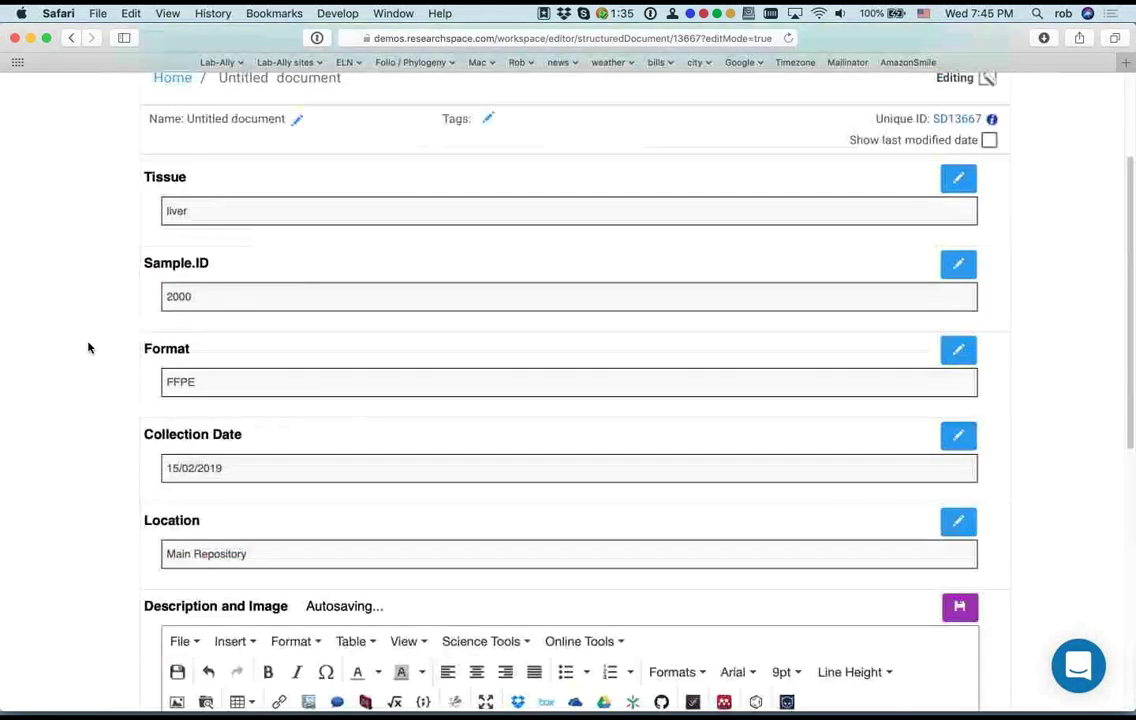
key(super+minus)
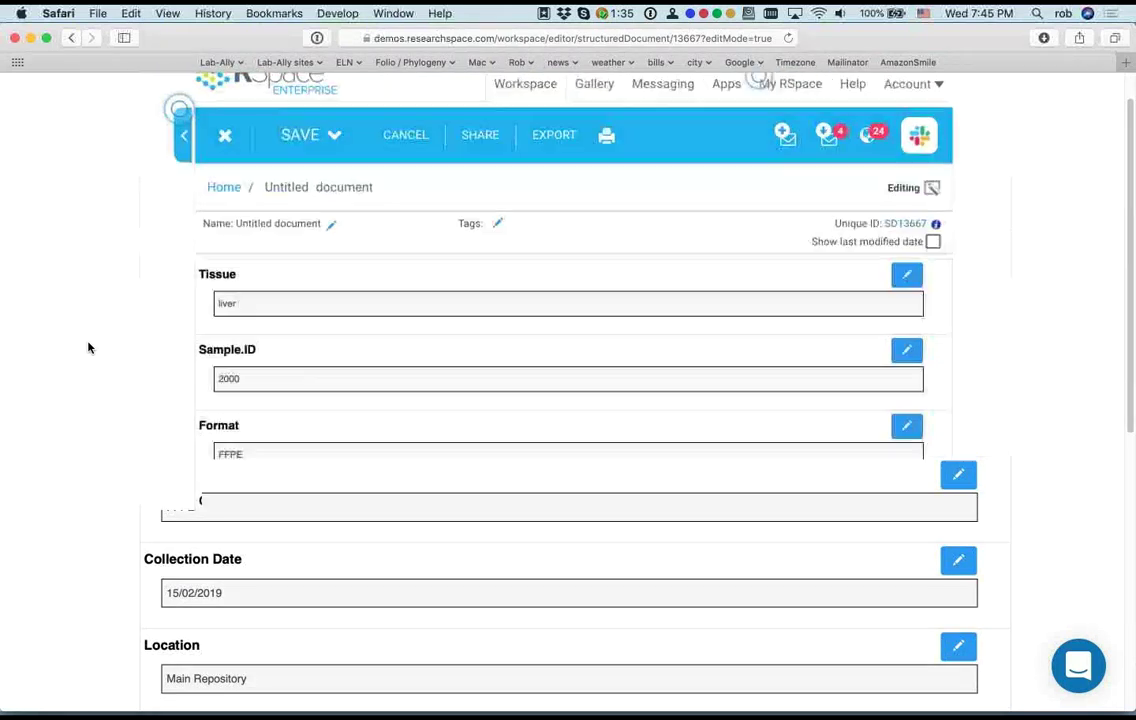
click(331, 134)
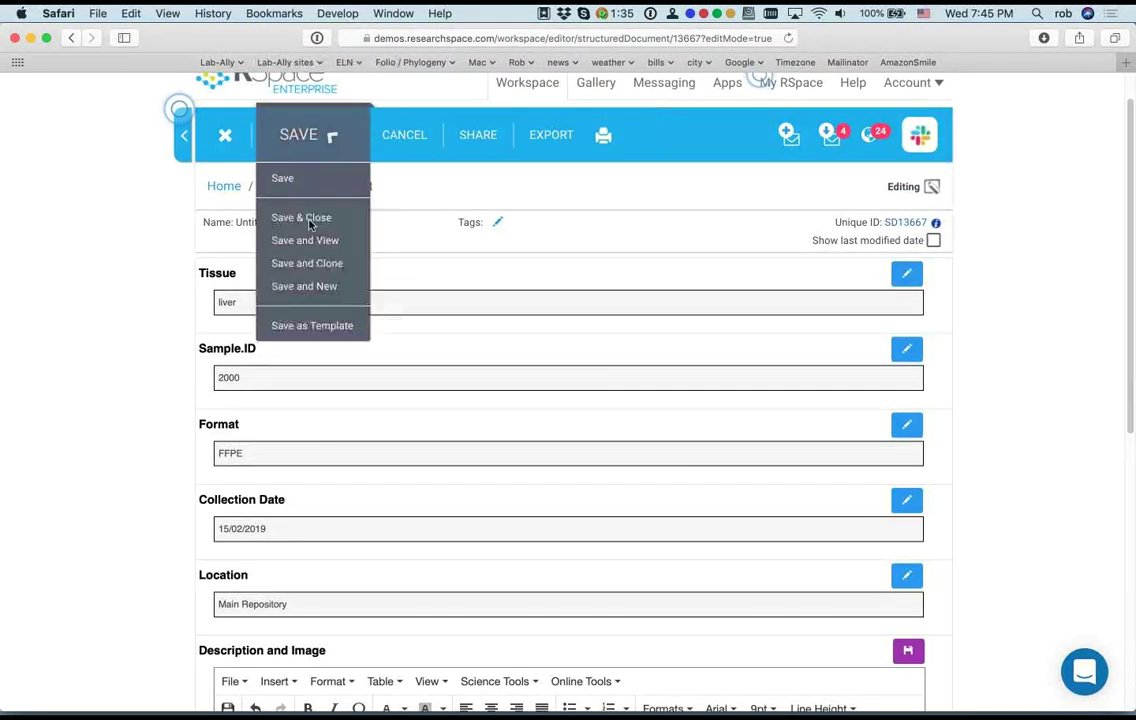
click(331, 242)
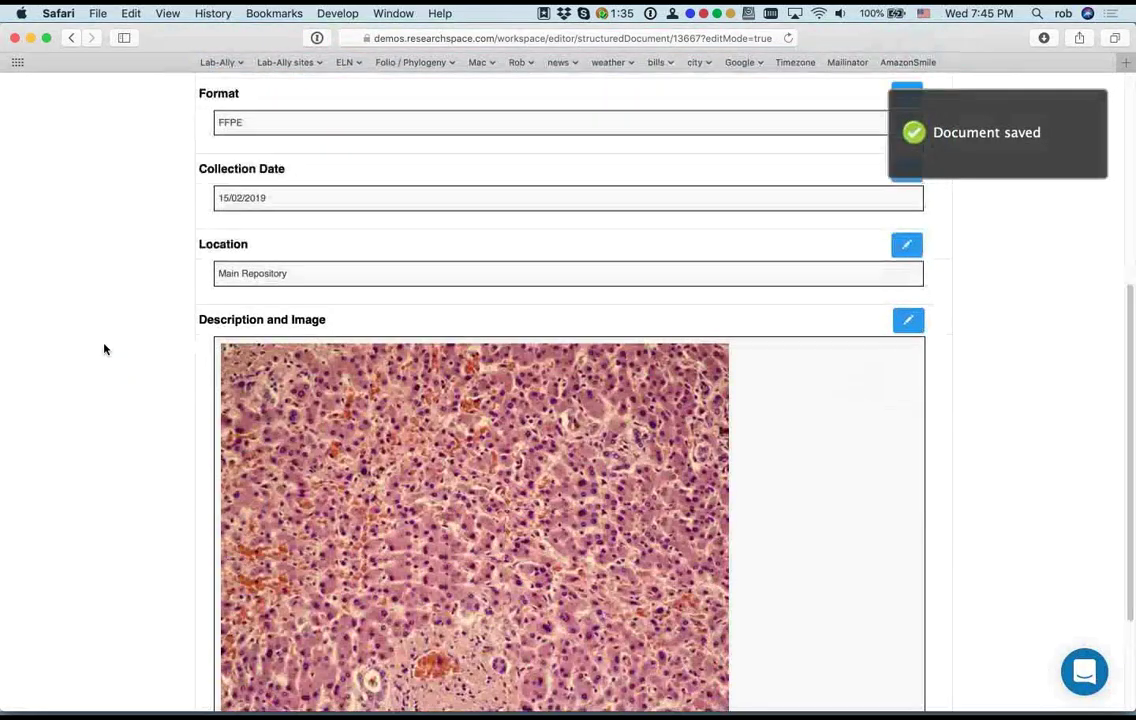
Step: Review the saved tissue sample document, from the Tissue field down to the liver image
scroll(193, 279, up, 5)
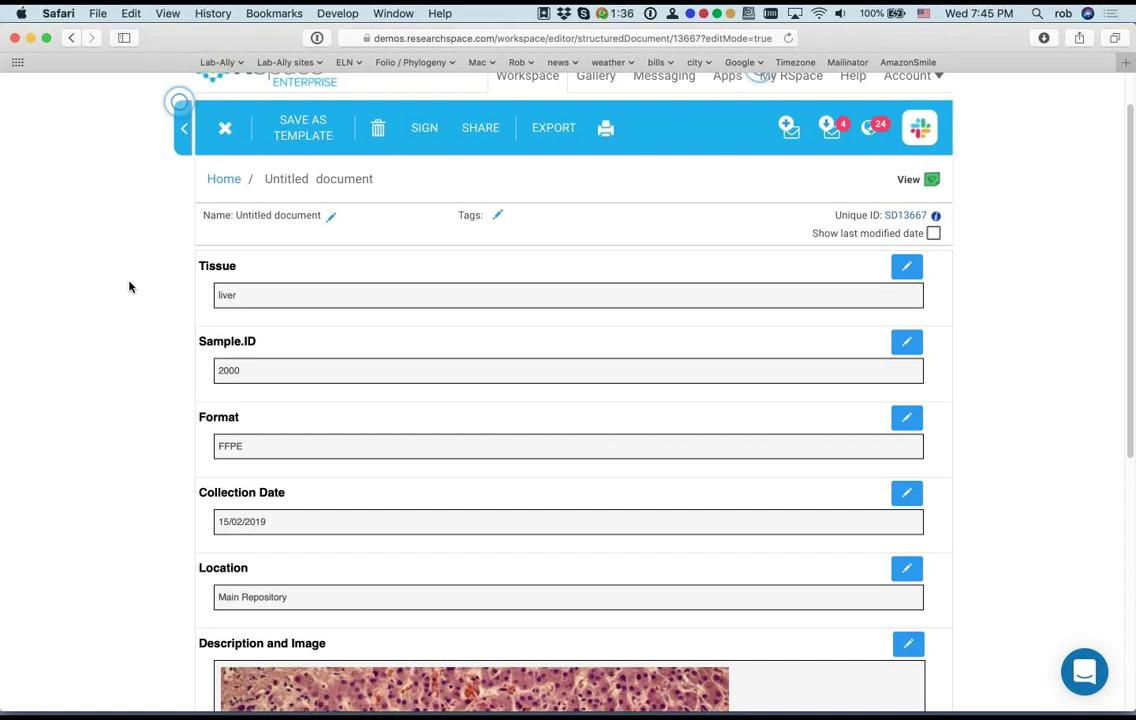
scroll(129, 287, down, 3)
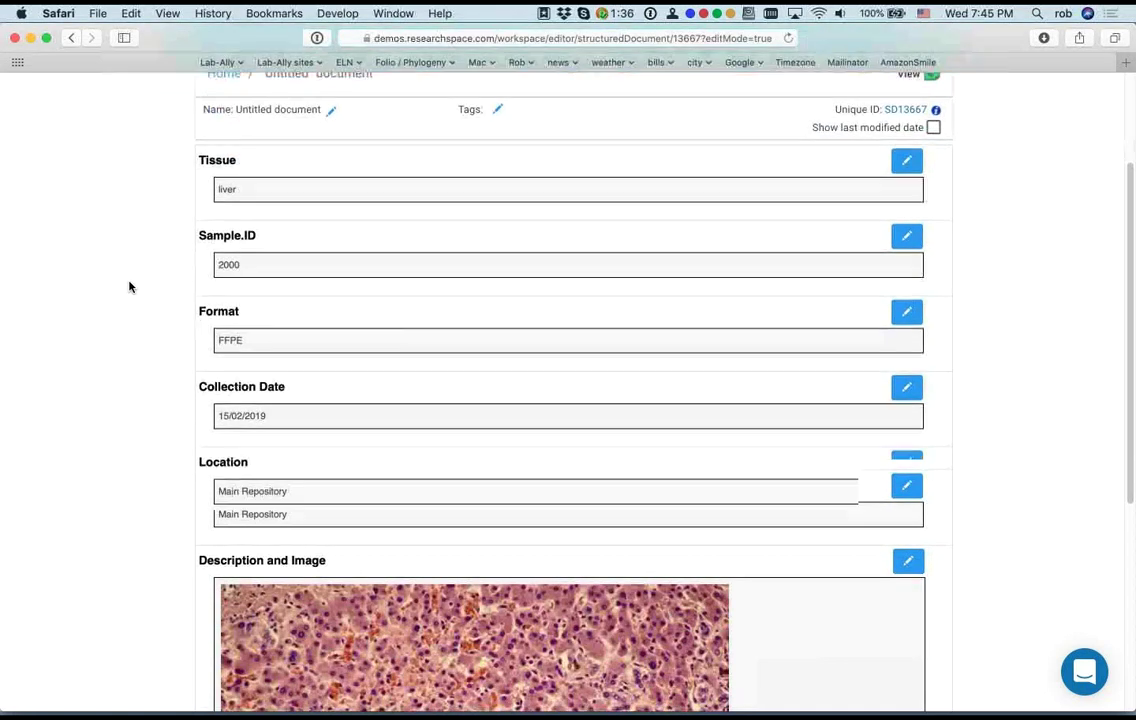
scroll(150, 431, down, 1)
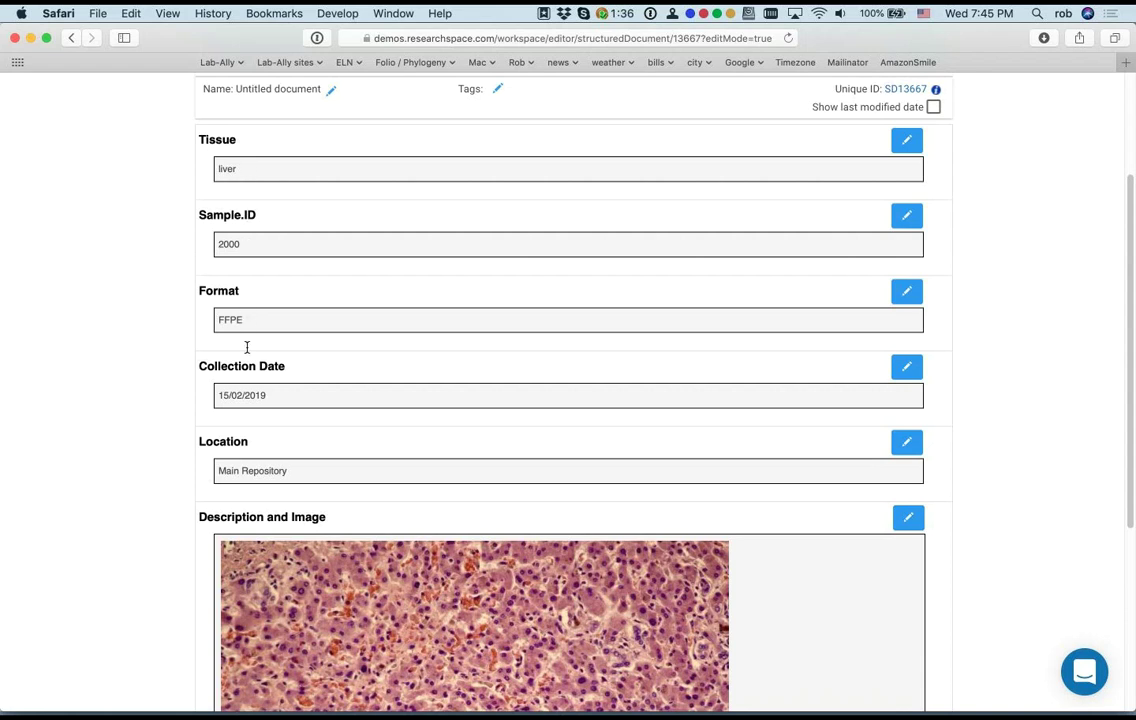
scroll(145, 550, down, 5)
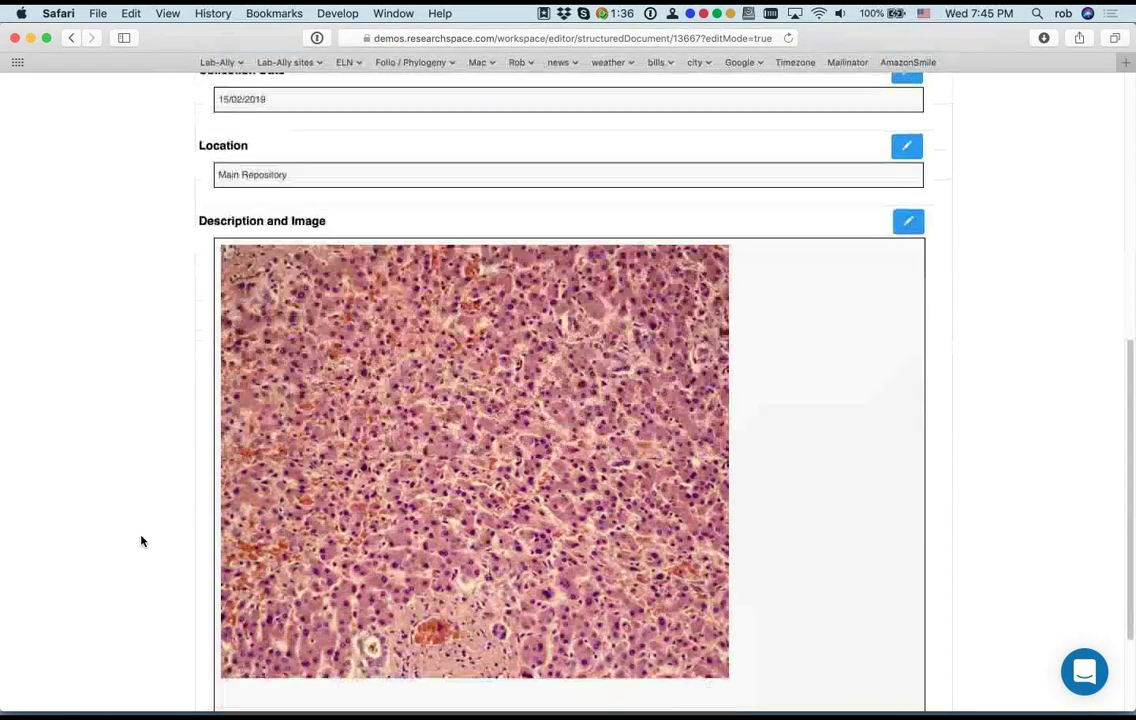
scroll(141, 541, up, 5)
scroll(141, 541, up, 3)
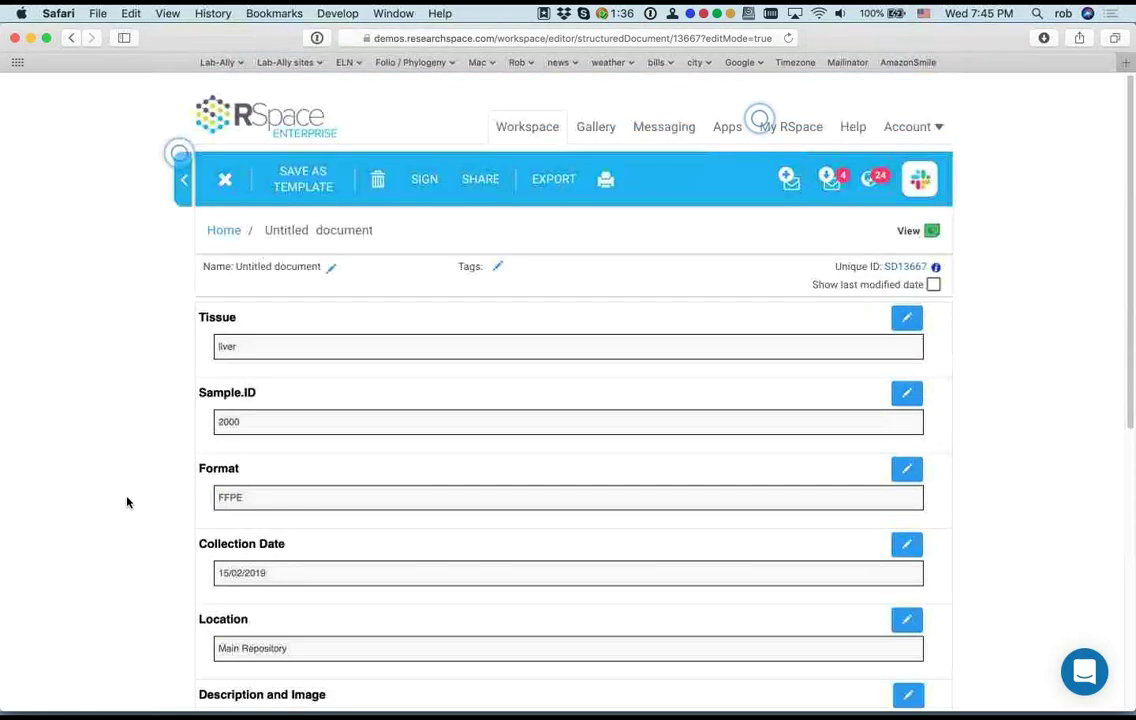
scroll(127, 502, down, 3)
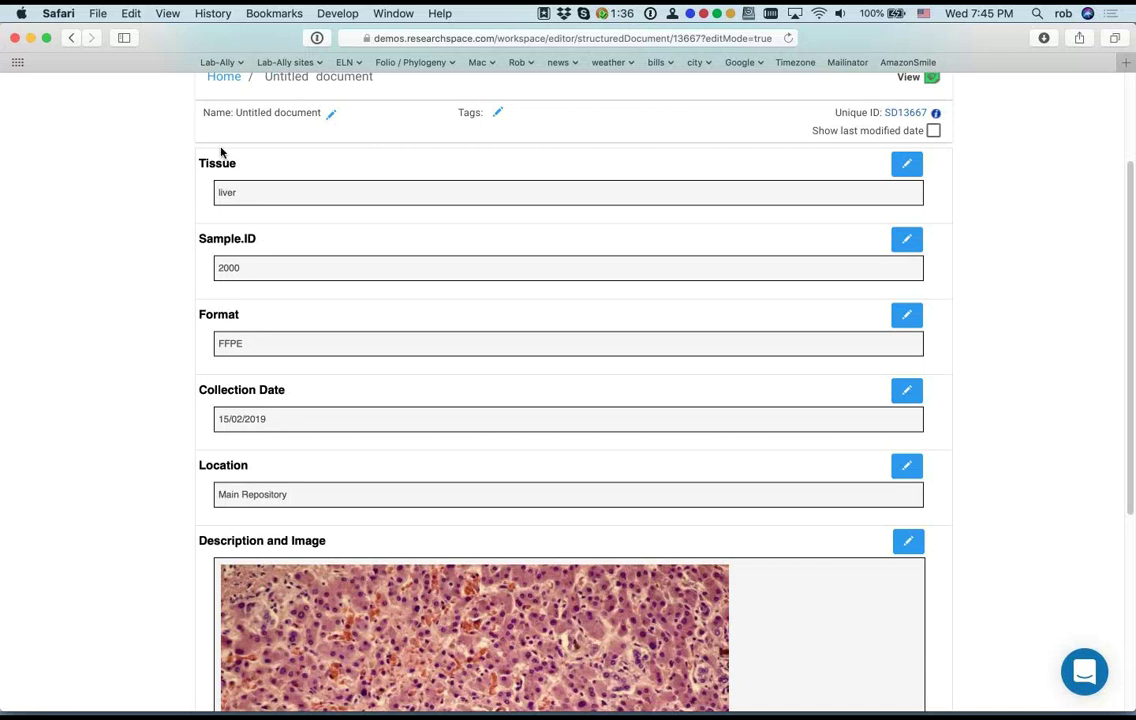
scroll(106, 522, down, 7)
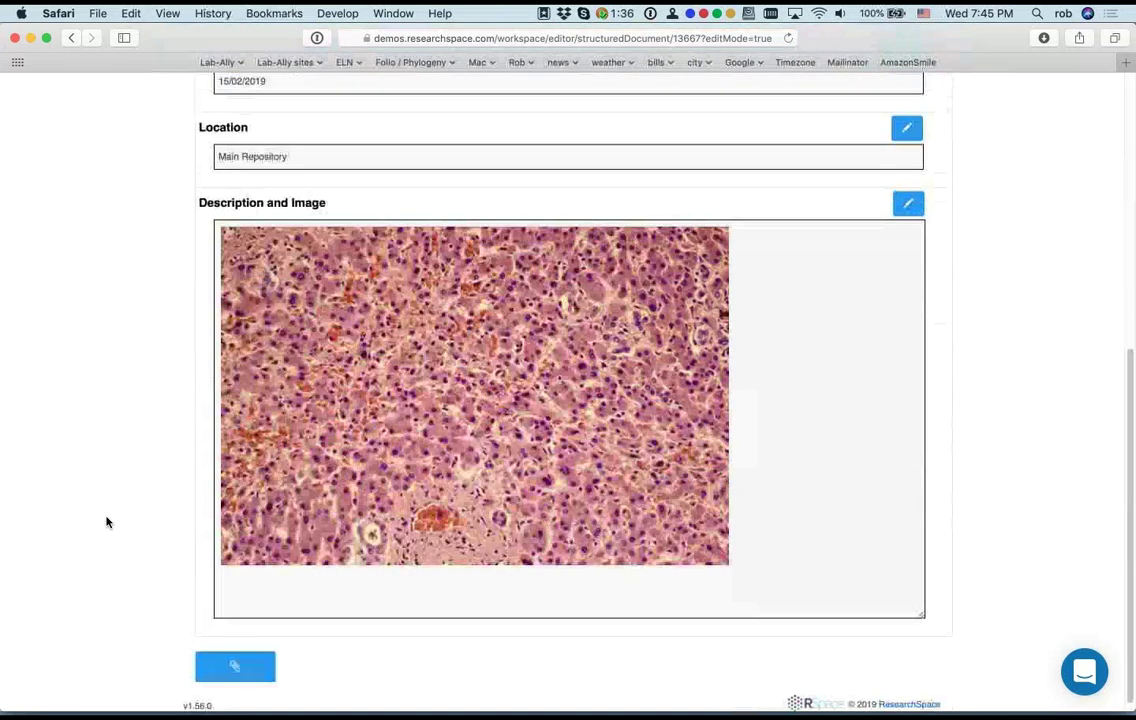
scroll(107, 522, up, 6)
click(300, 185)
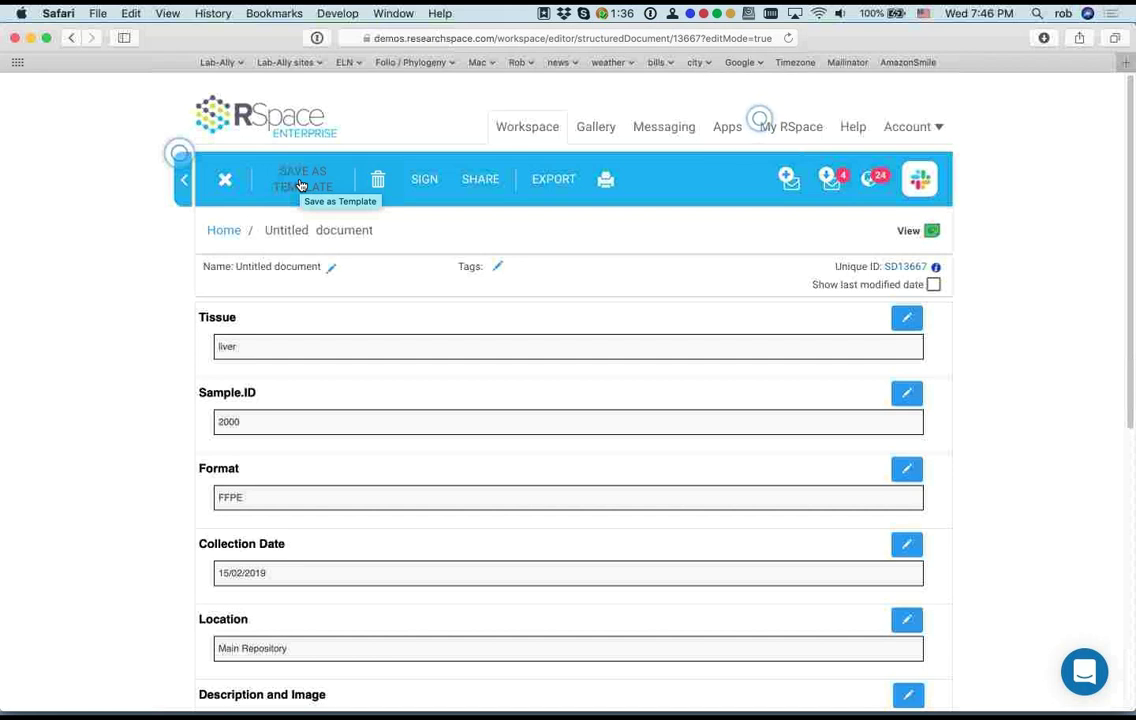
click(300, 185)
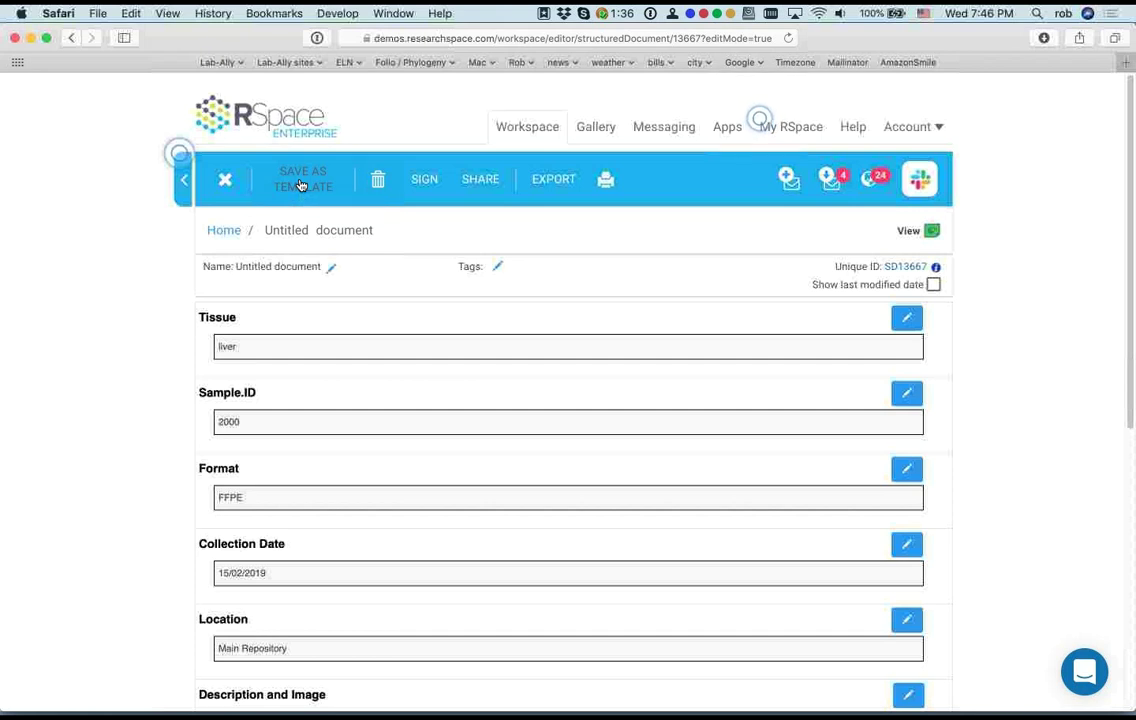
Step: Rename the untitled tissue sample document as "liver 2000" and save the name
scroll(349, 690, down, 5)
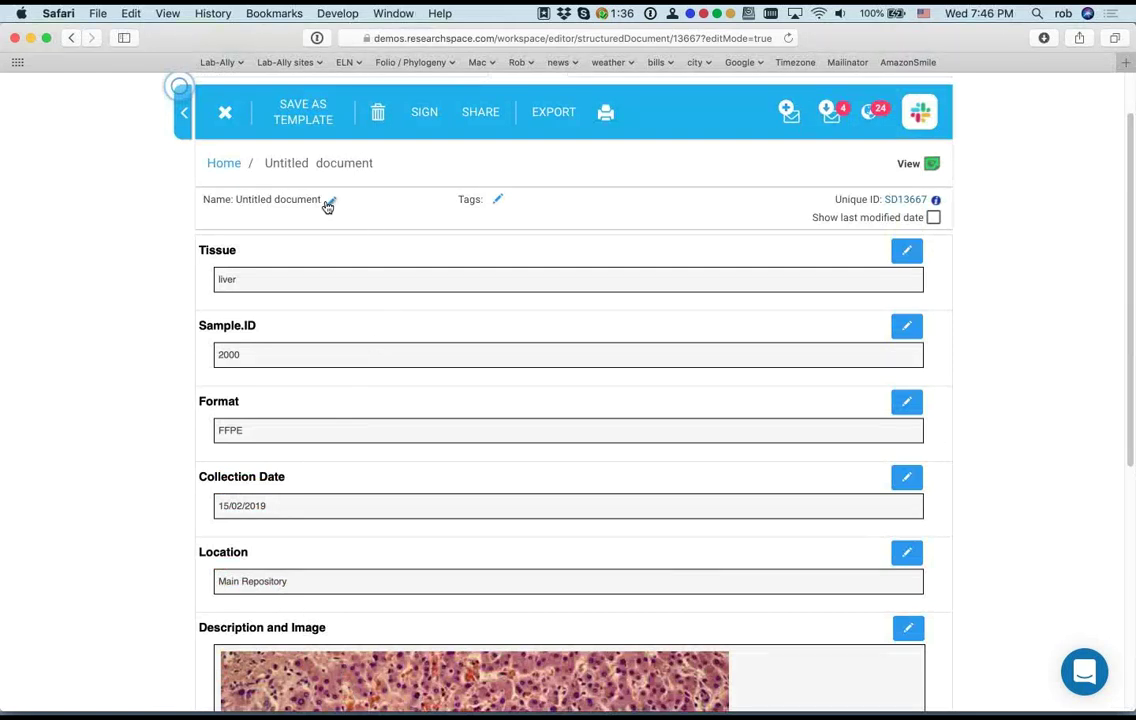
click(330, 201)
drag(341, 201, 220, 187)
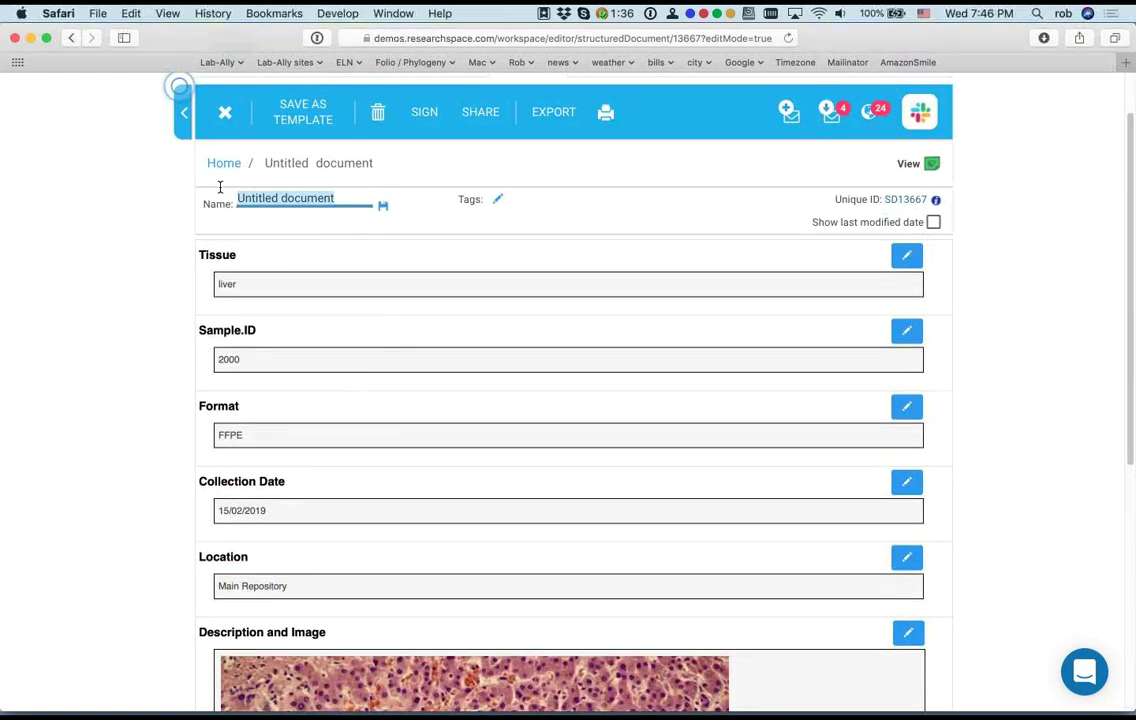
key(BackSpace)
text(liver )
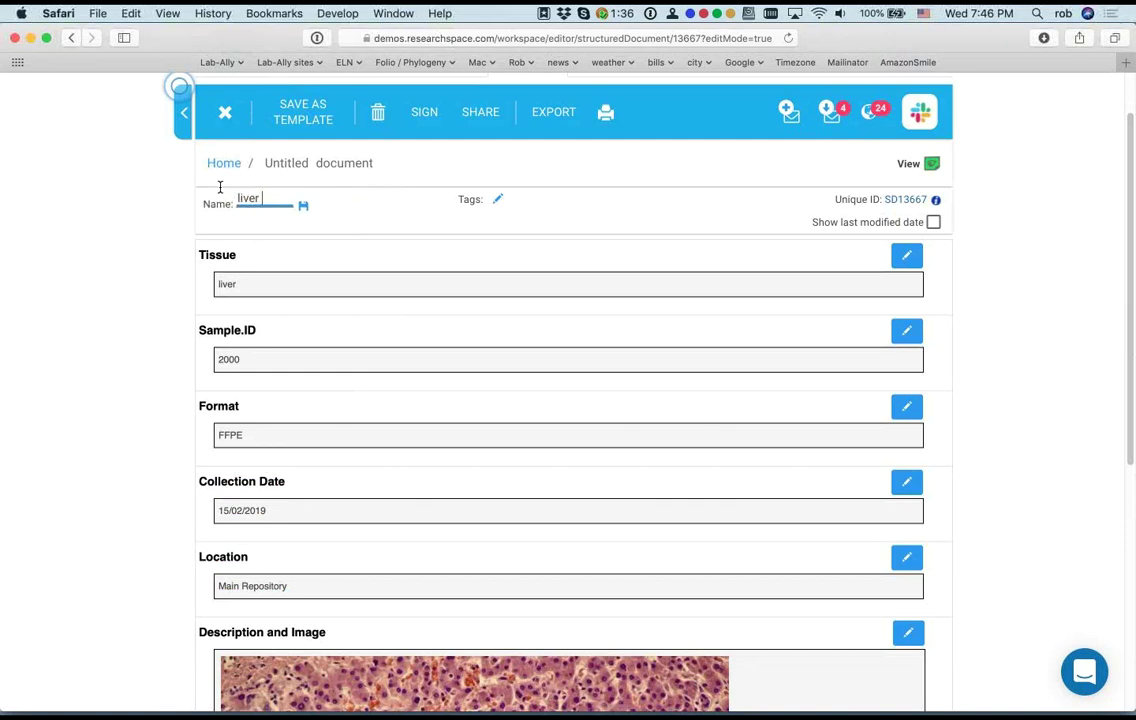
text(2000)
click(332, 205)
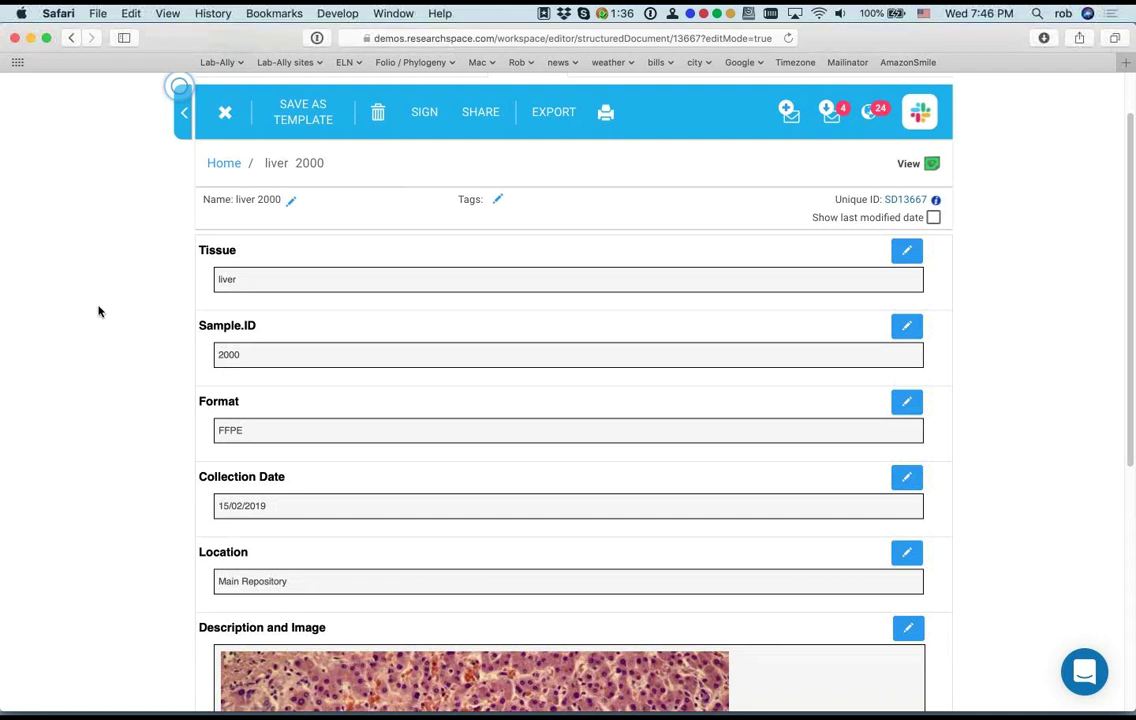
Step: Save the document as a template named "liver 2000_template", including the contents of all six fields
scroll(98, 311, down, 3)
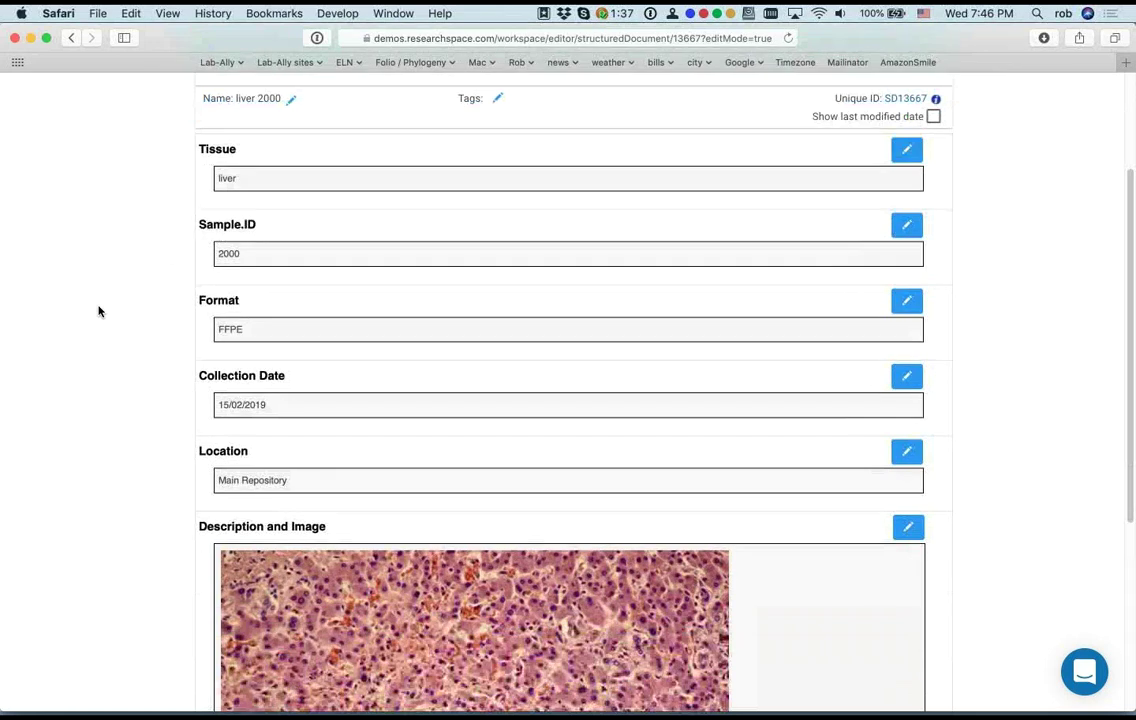
scroll(98, 311, up, 3)
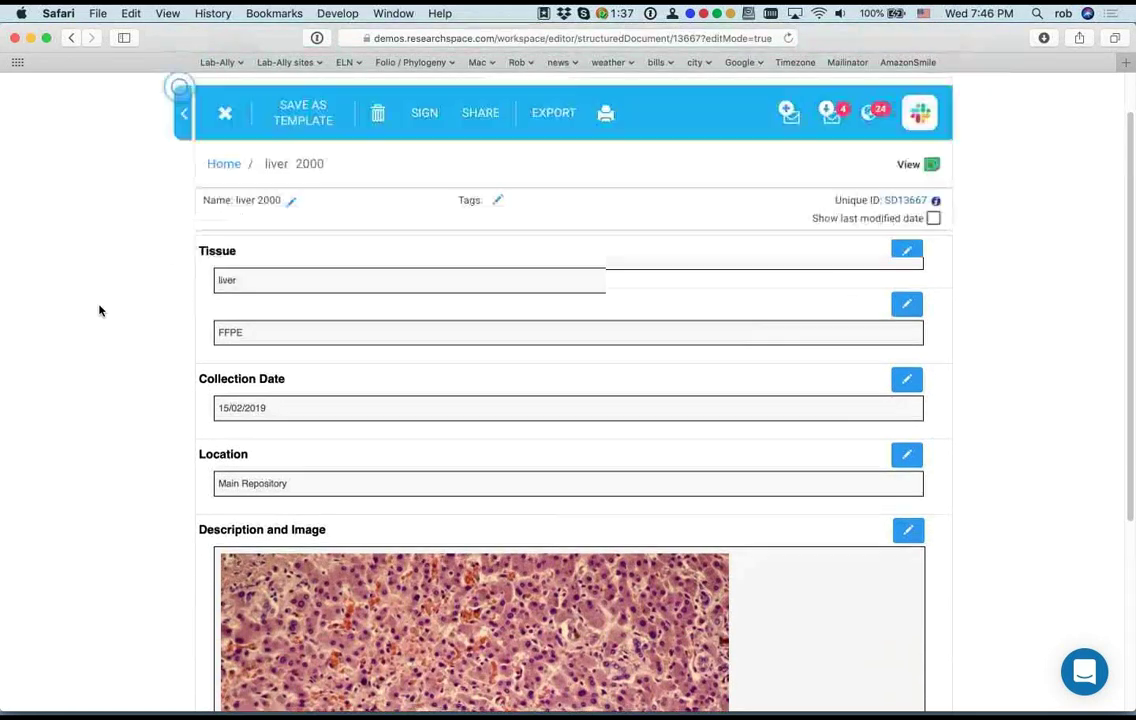
scroll(172, 400, down, 3)
scroll(173, 400, down, 2)
scroll(173, 399, up, 5)
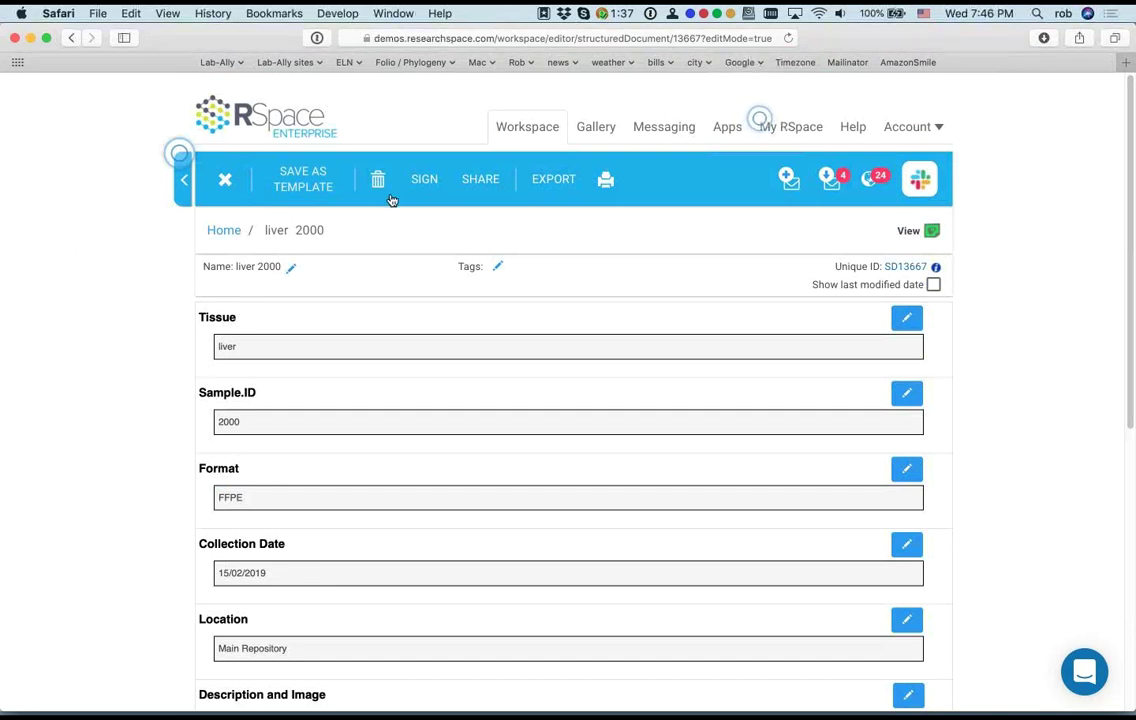
click(313, 186)
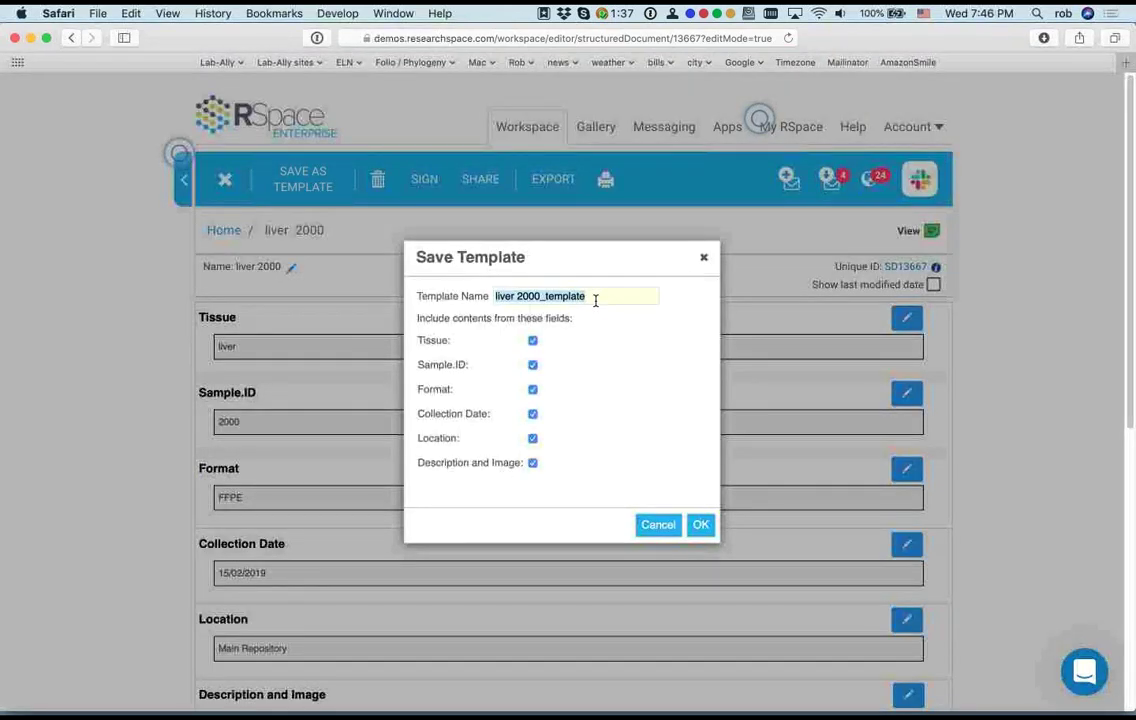
click(701, 526)
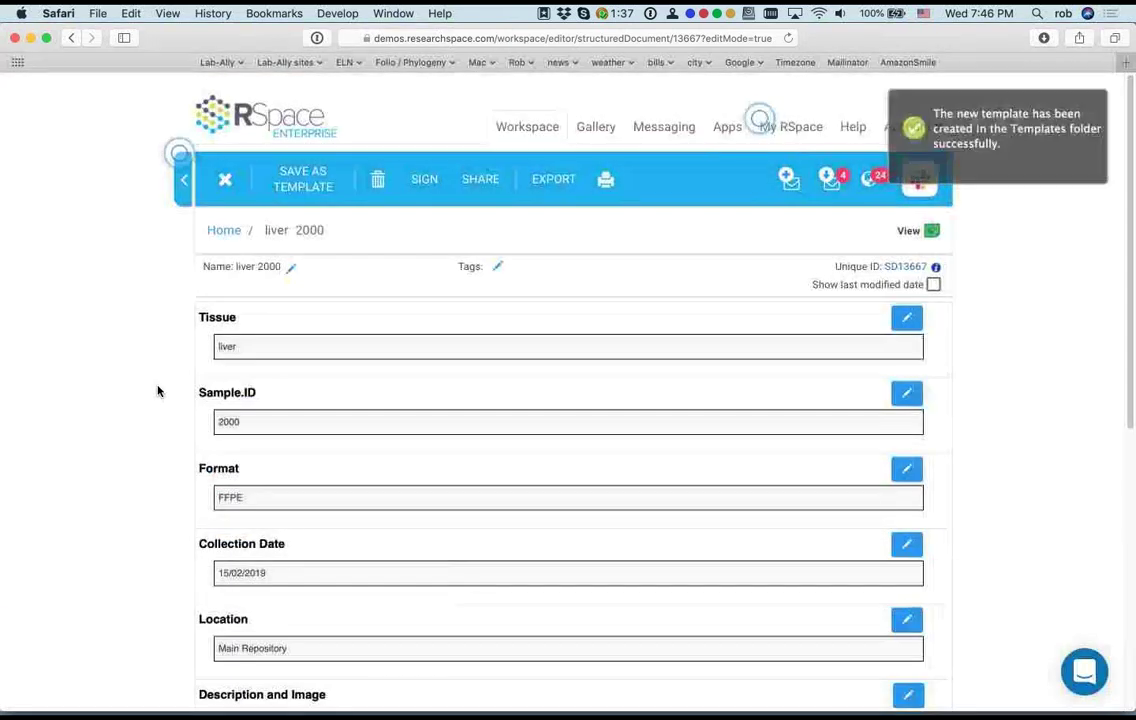
Step: Create a document from the "liver 2000_template" template, filtering the templates by "2000" and keeping the name "from_liver 2000_template"
click(520, 128)
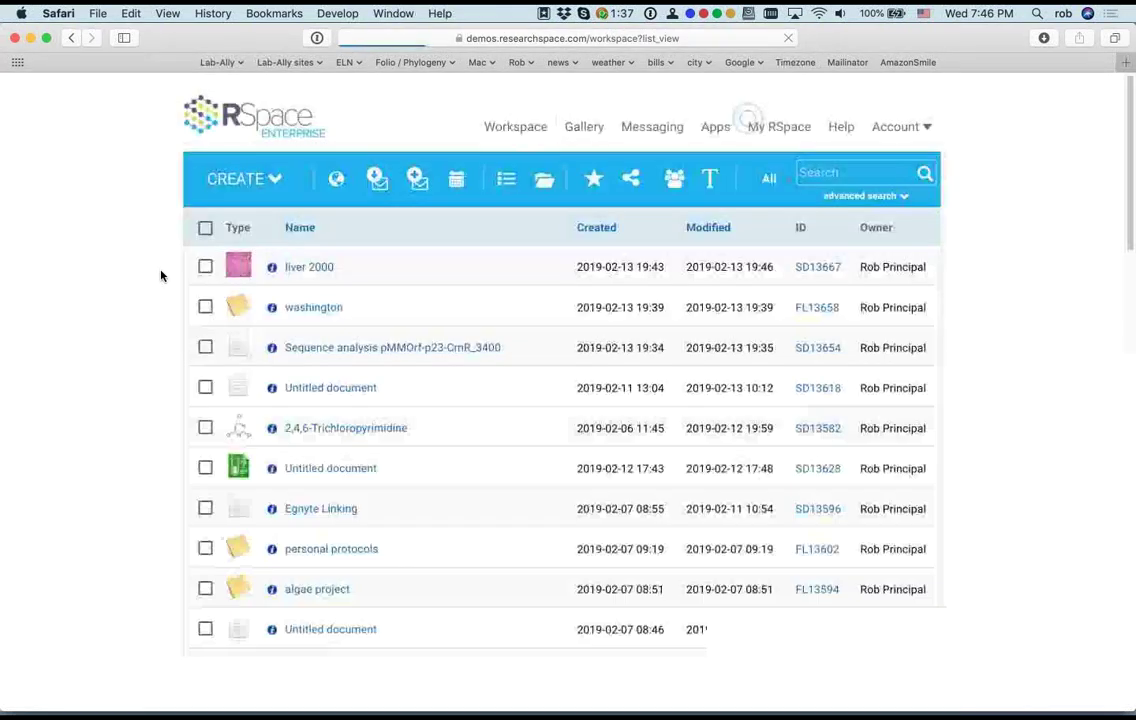
click(240, 184)
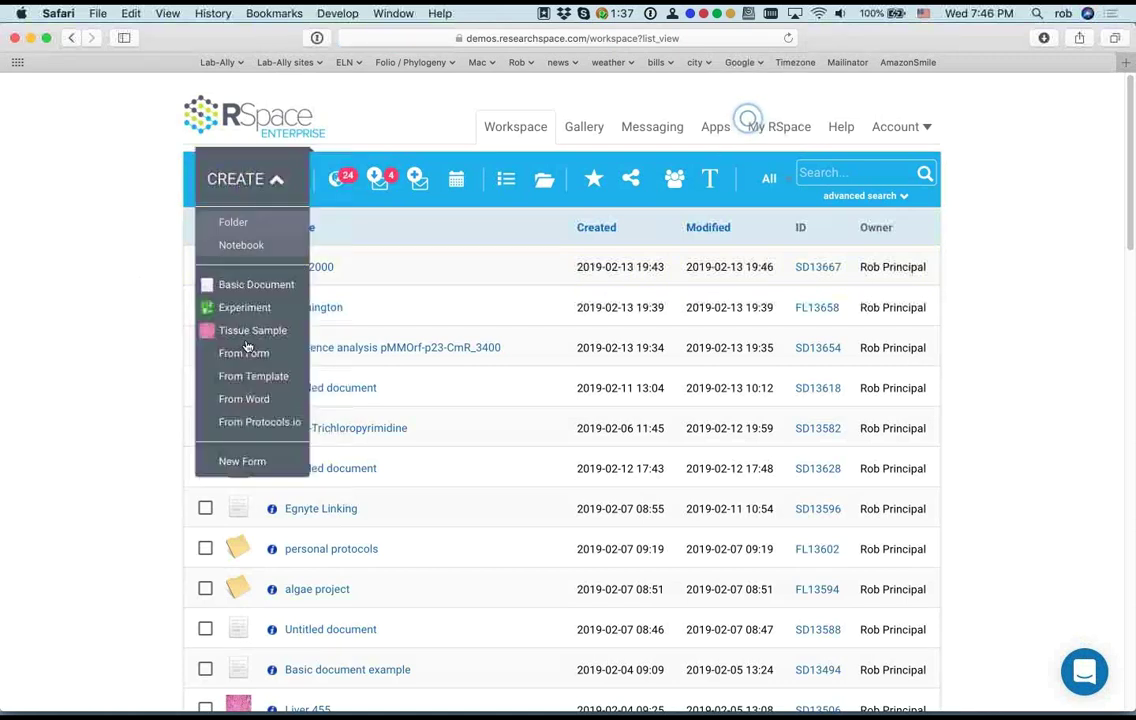
click(248, 375)
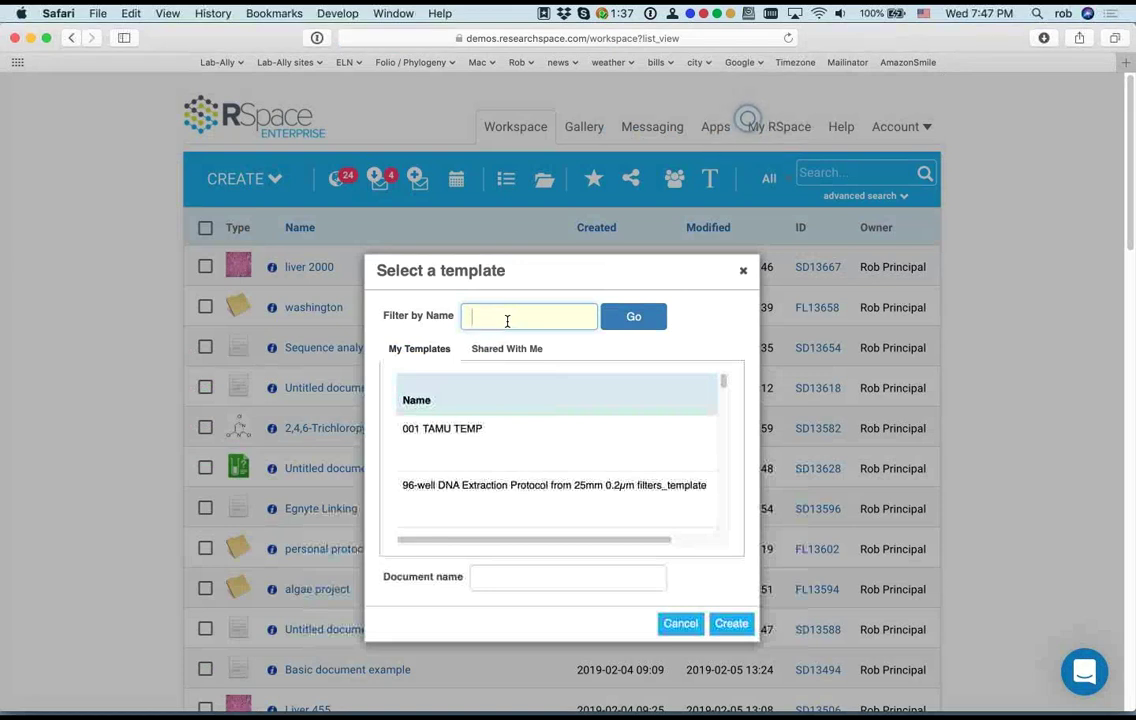
text(2000)
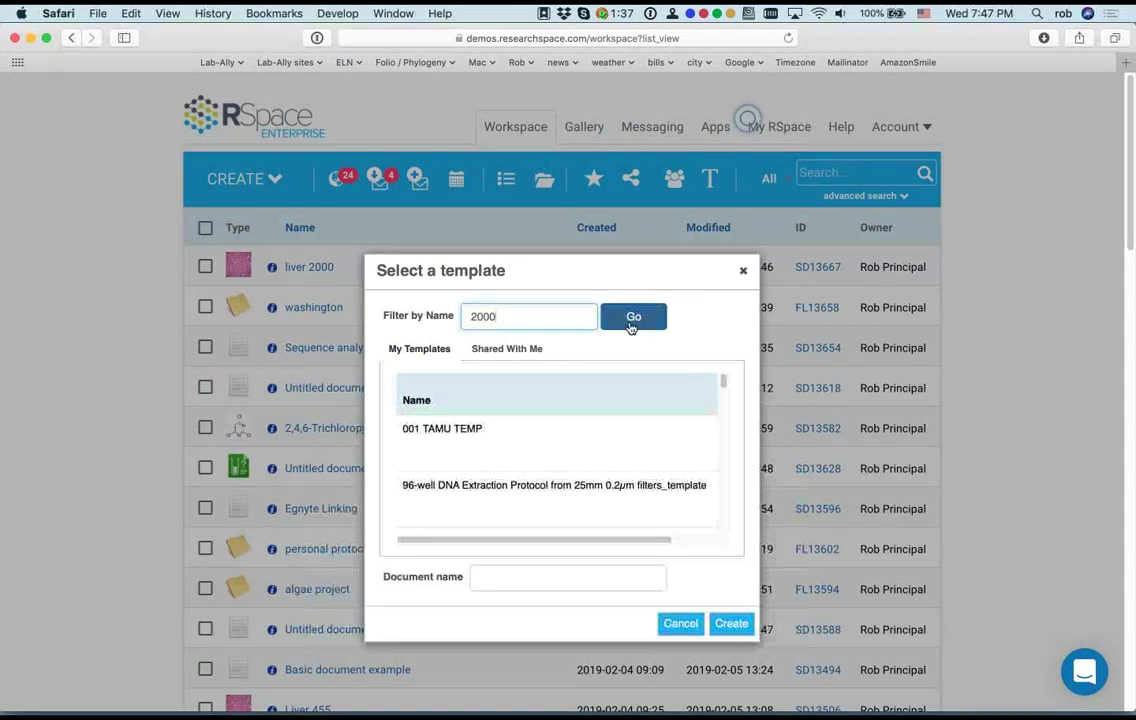
click(630, 317)
click(484, 416)
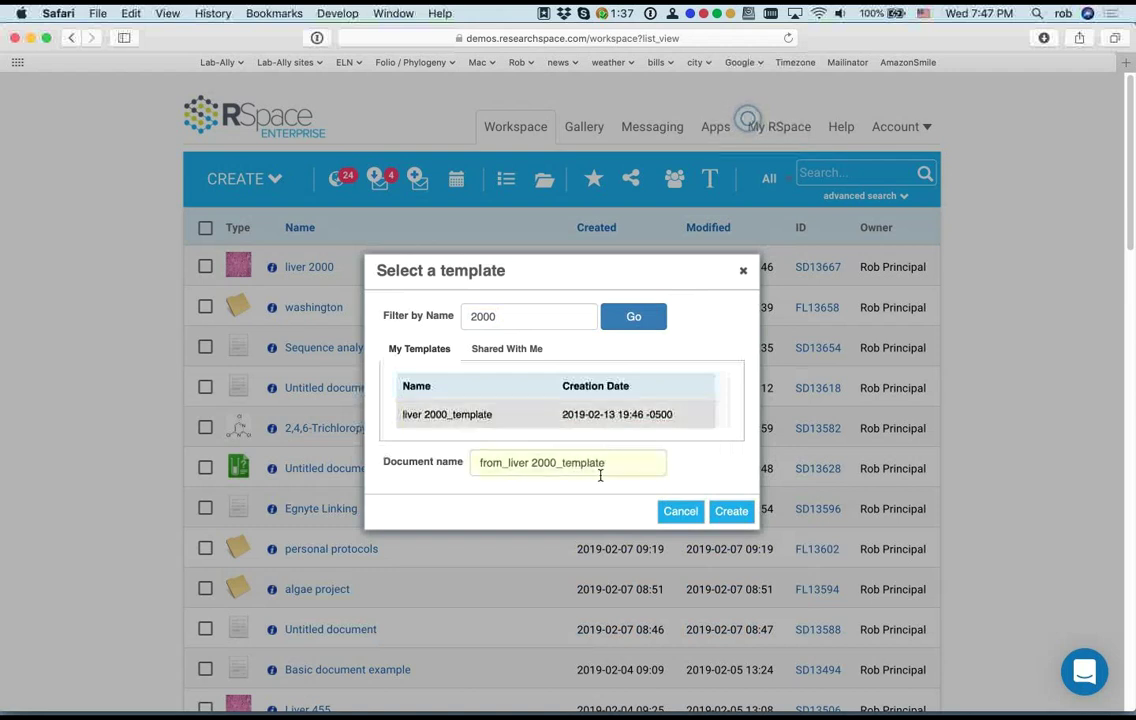
click(731, 511)
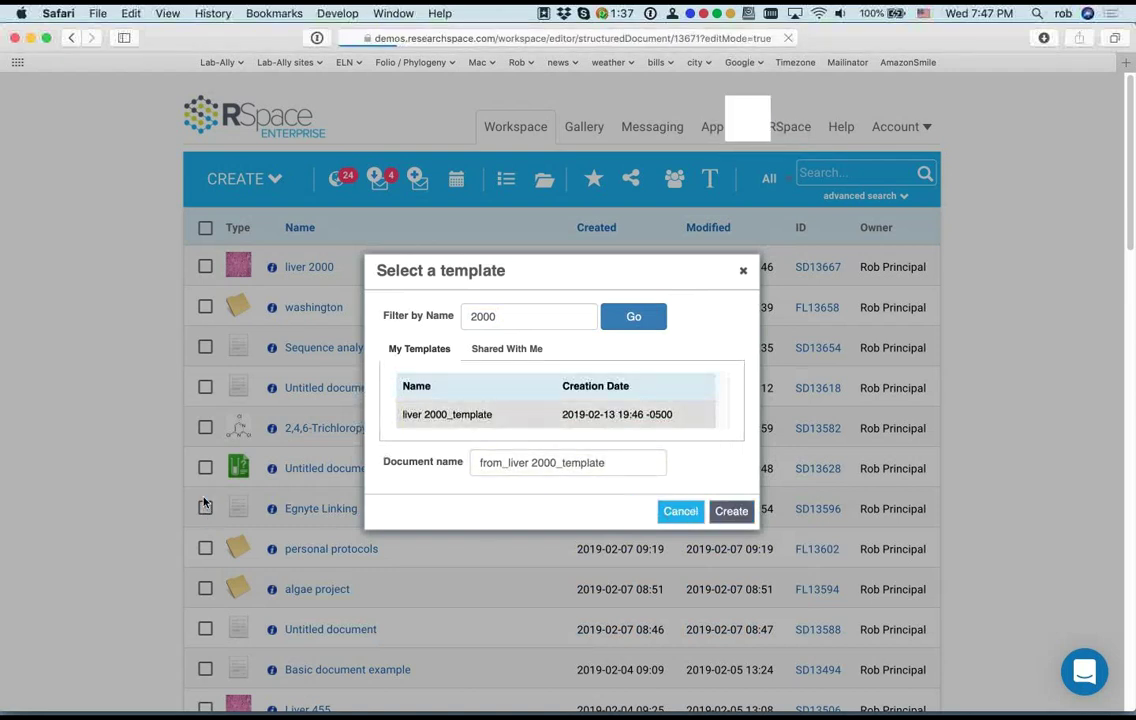
Step: Set the Sample.ID of the document created from the template to 2001
scroll(125, 478, down, 10)
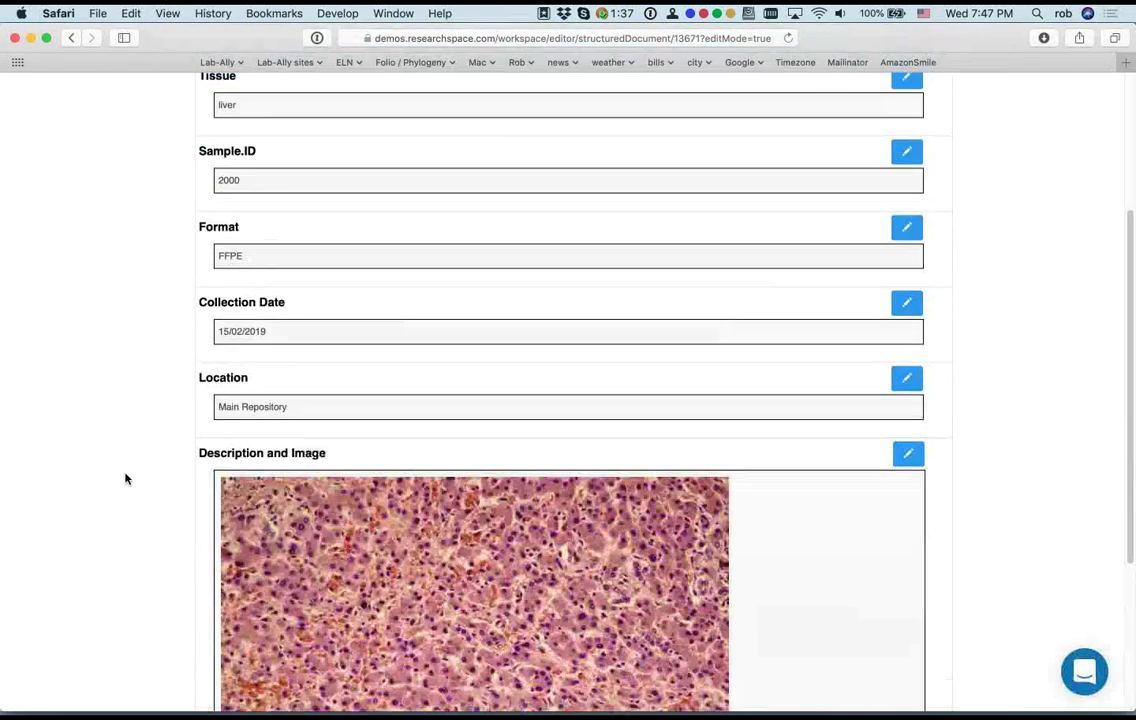
scroll(125, 478, up, 7)
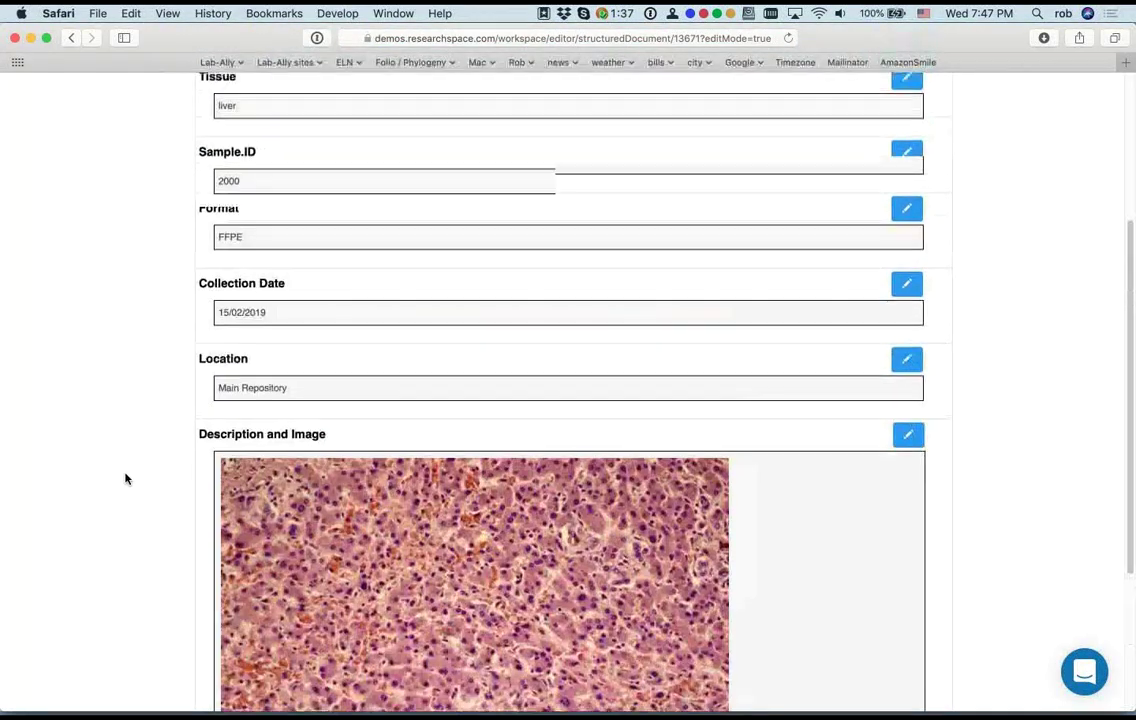
scroll(125, 478, up, 1)
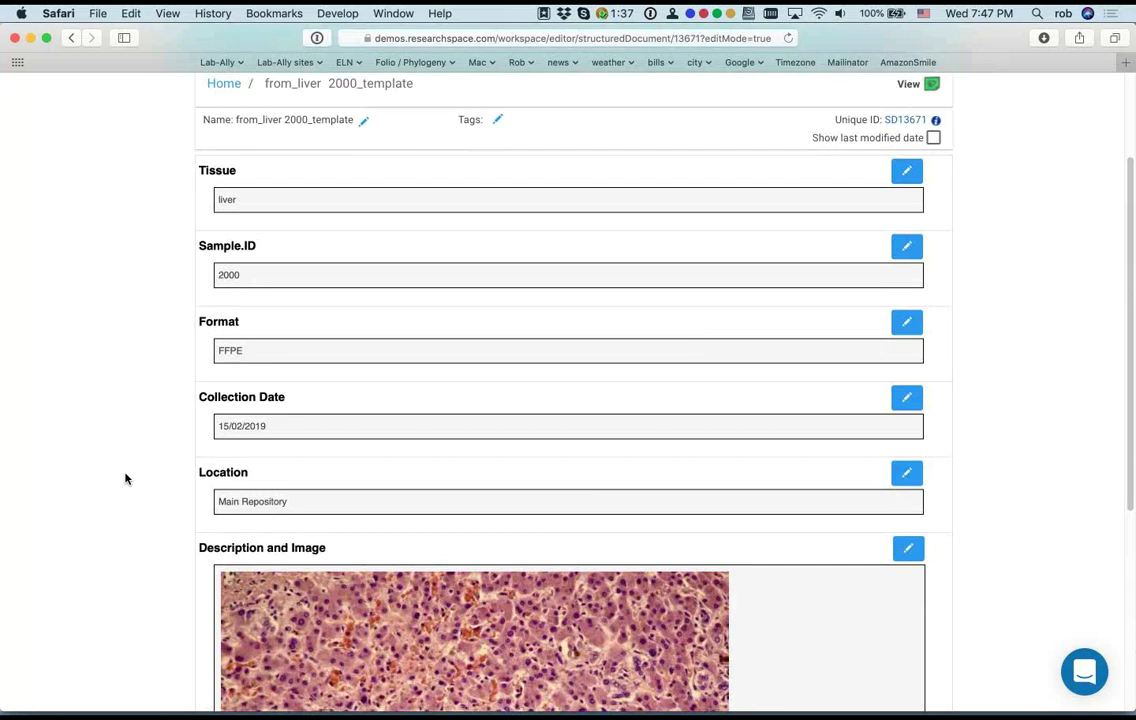
scroll(125, 478, down, 1)
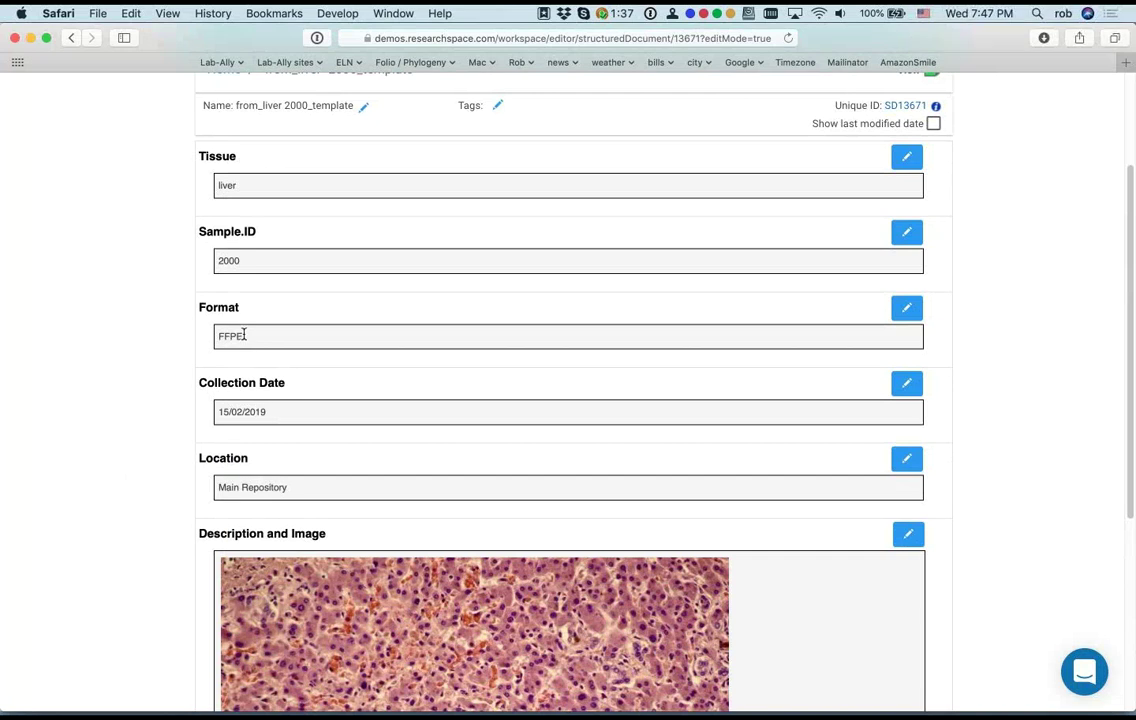
click(251, 261)
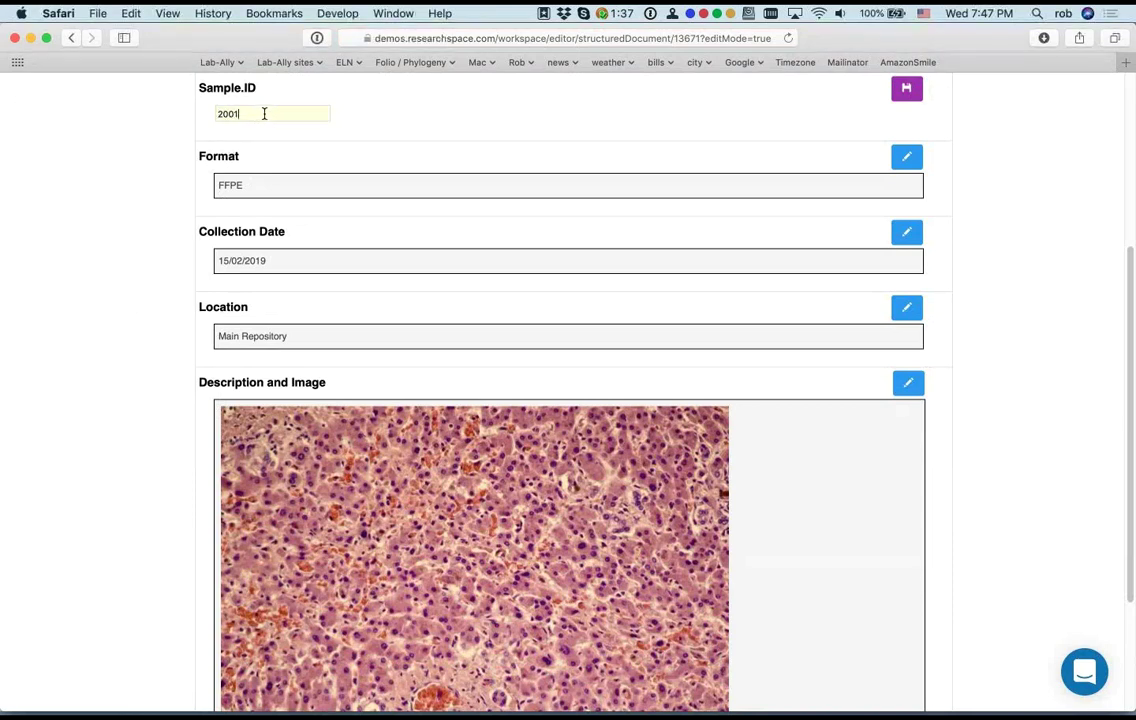
click(906, 439)
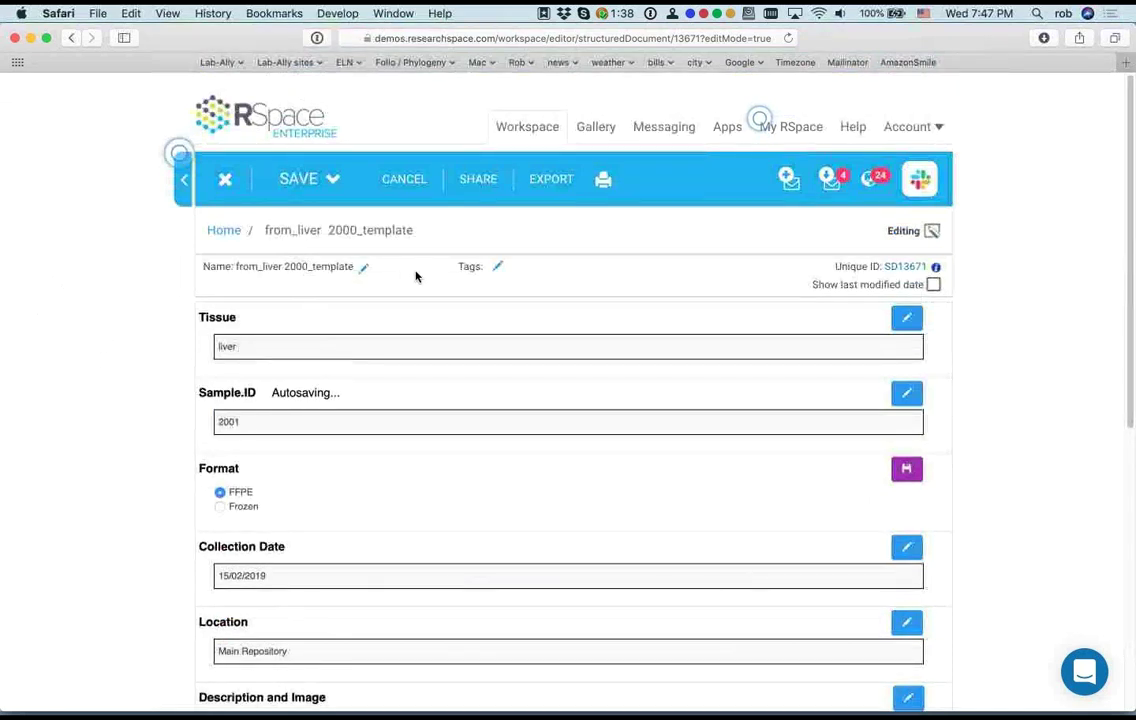
Step: Rename the document as "liver 2001"
click(364, 268)
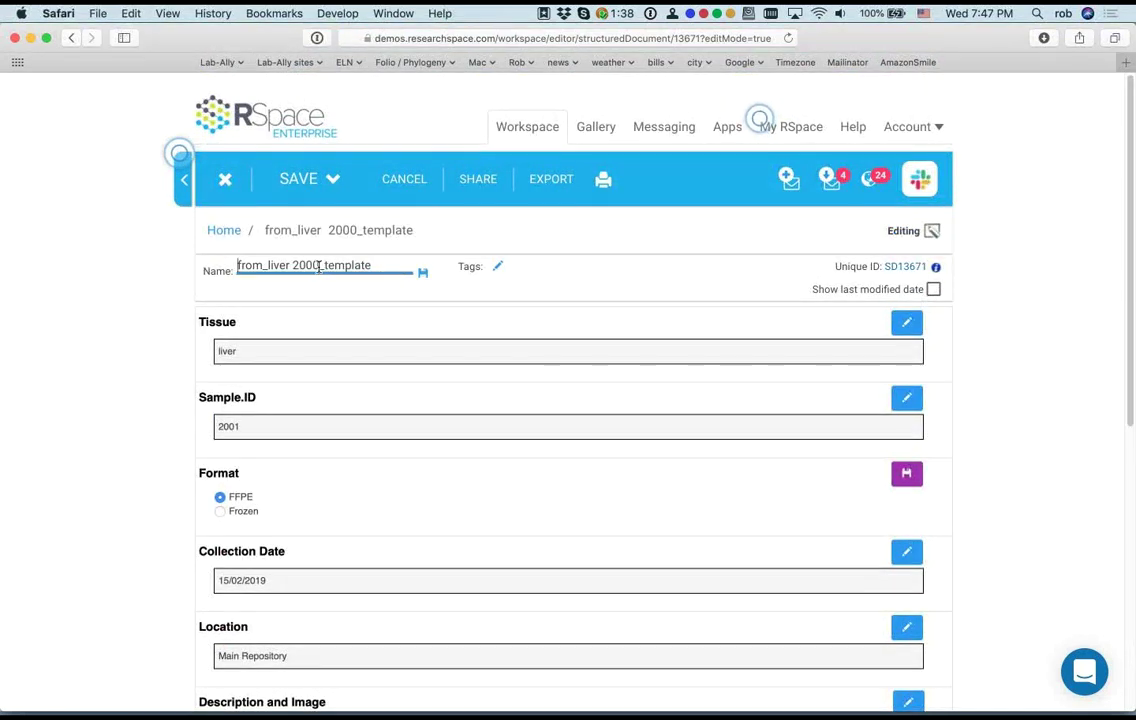
click(319, 267)
key(Delete)
key(Delete)
key(Delete)
key(Delete)
key(Delete)
key(Delete)
key(Delete)
key(Delete)
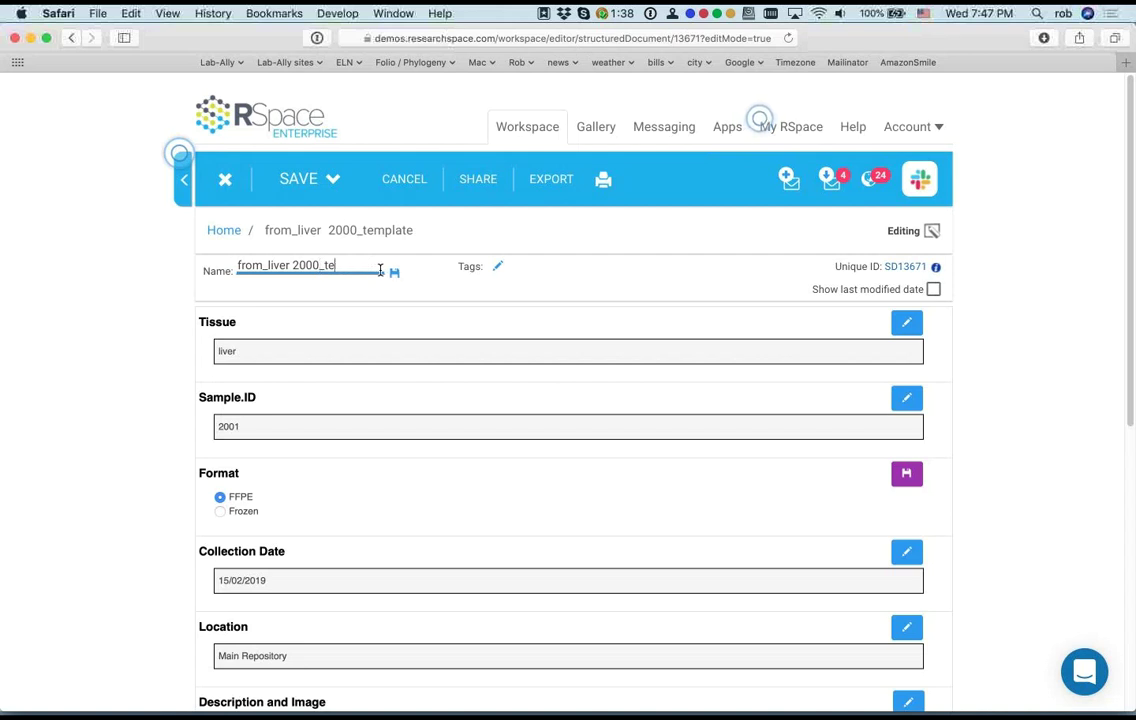
key(BackSpace)
key(BackSpace)
text(1)
key(Left)
key(Left)
key(Left)
key(Left)
key(Left)
key(Left)
key(Left)
key(Left)
key(Left)
key(Left)
key(BackSpace)
key(BackSpace)
key(BackSpace)
key(BackSpace)
key(BackSpace)
Step: Replace the liver image in the Description and Image field with Trichrome.jpg from the Image Gallery
scroll(103, 448, down, 10)
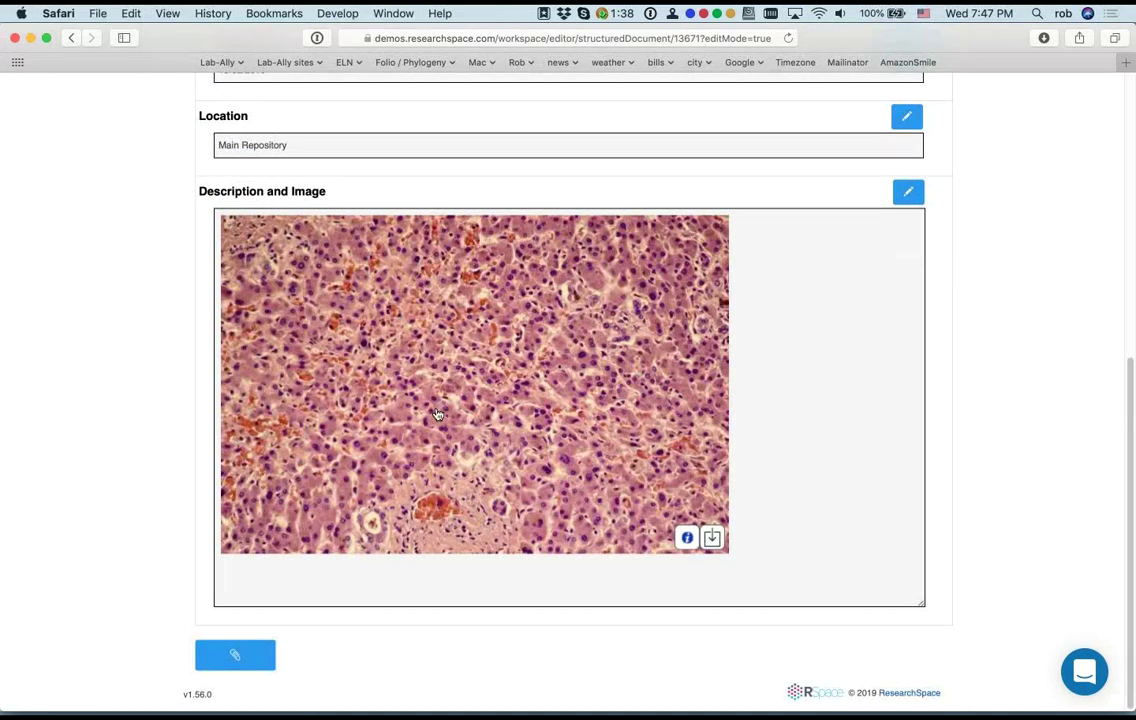
click(905, 191)
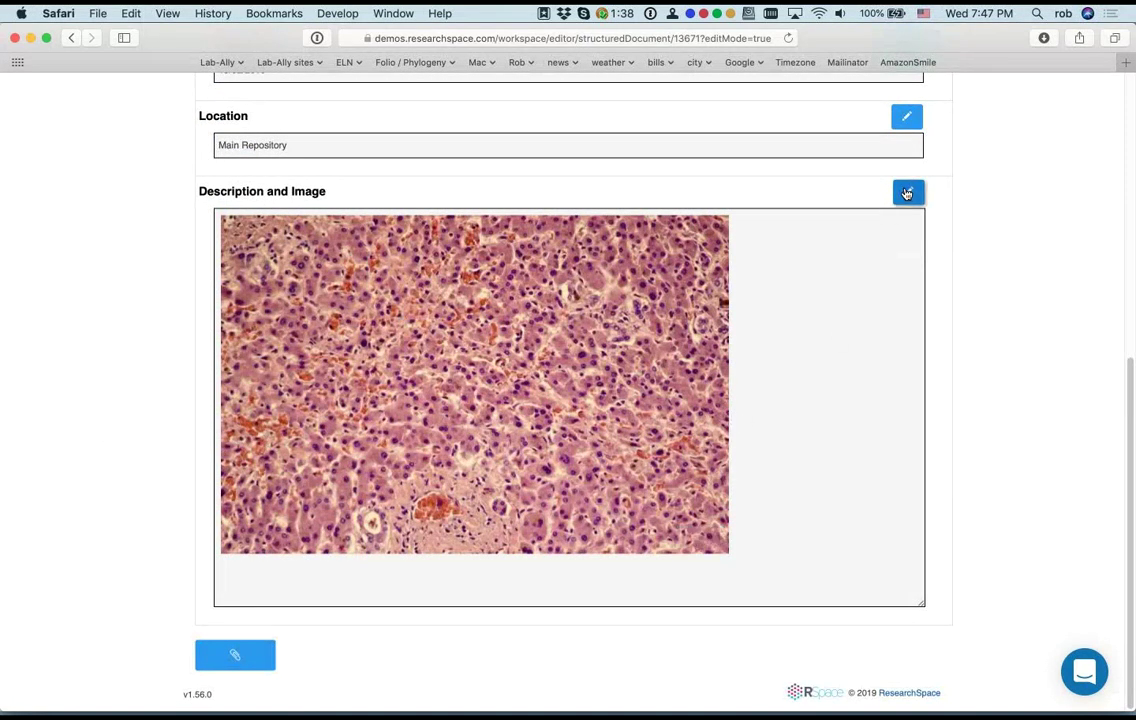
click(546, 395)
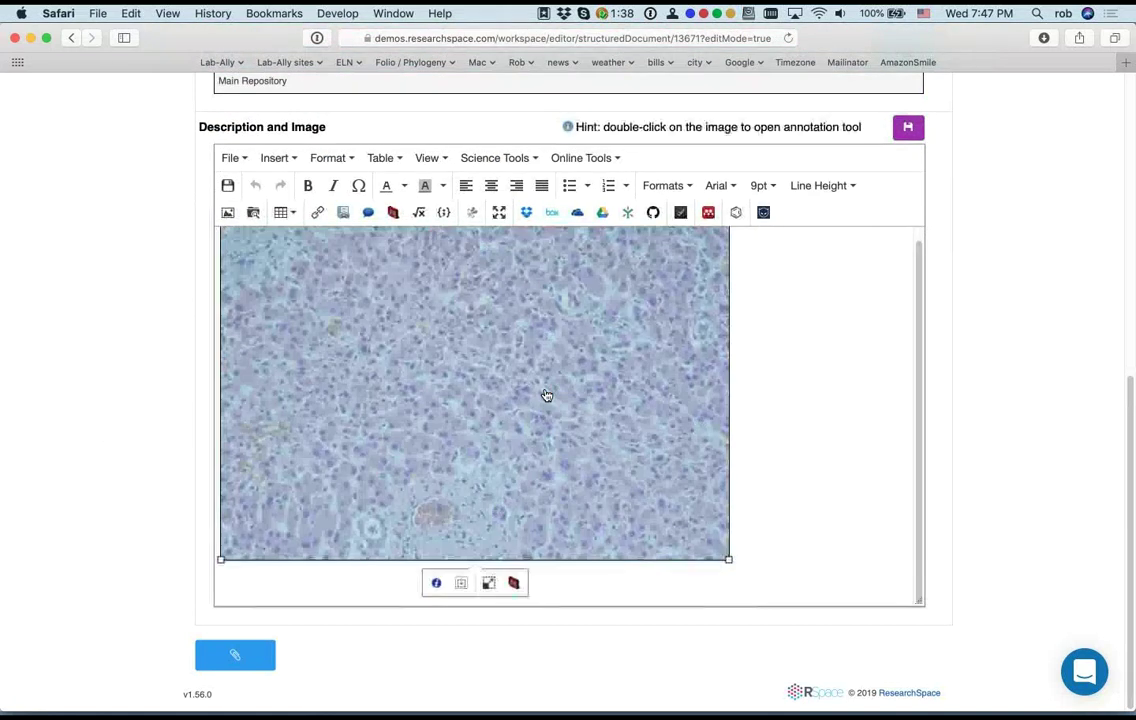
key(BackSpace)
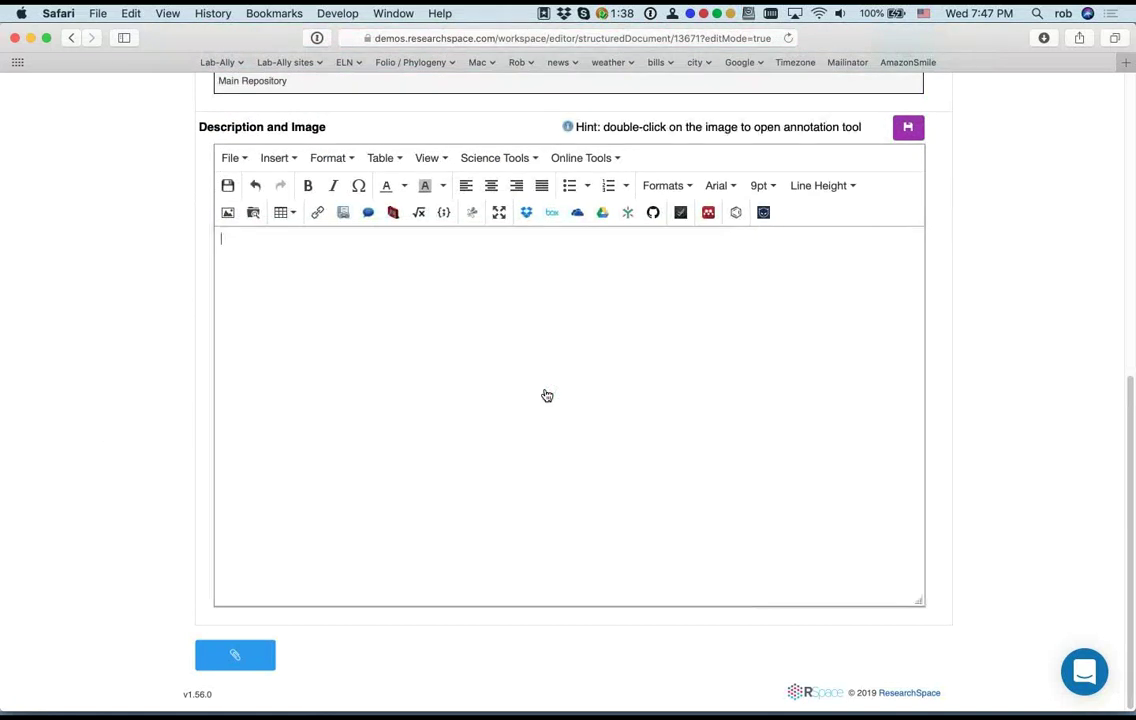
click(284, 160)
click(334, 185)
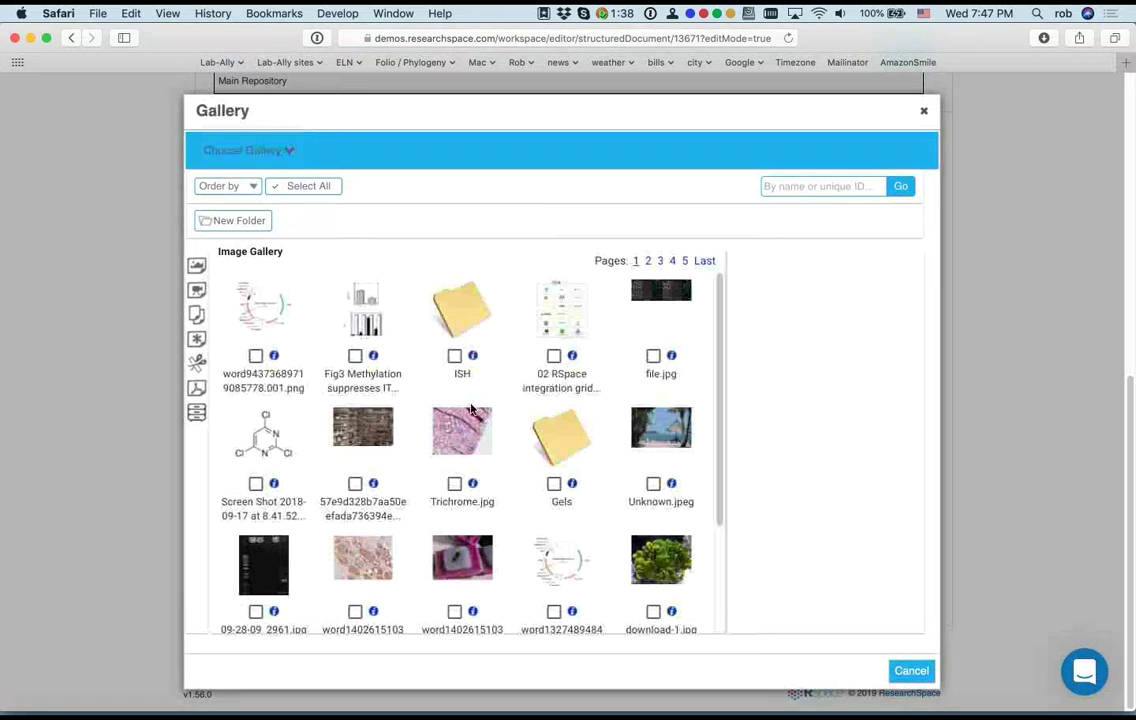
click(460, 440)
click(455, 483)
click(302, 220)
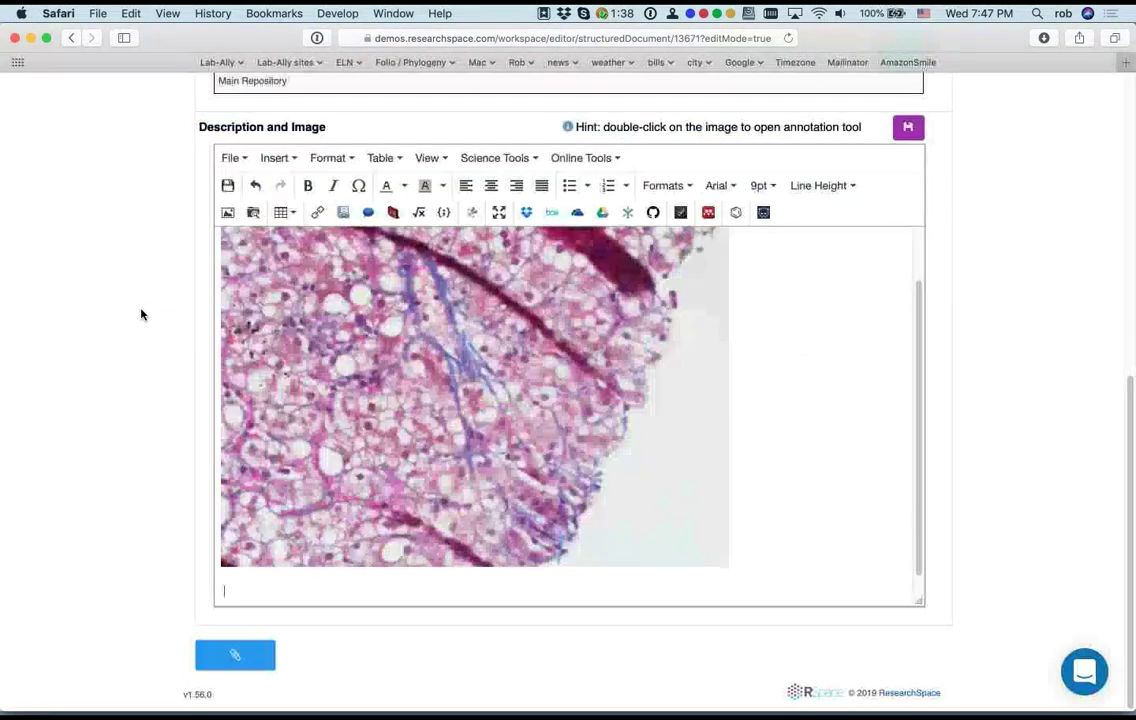
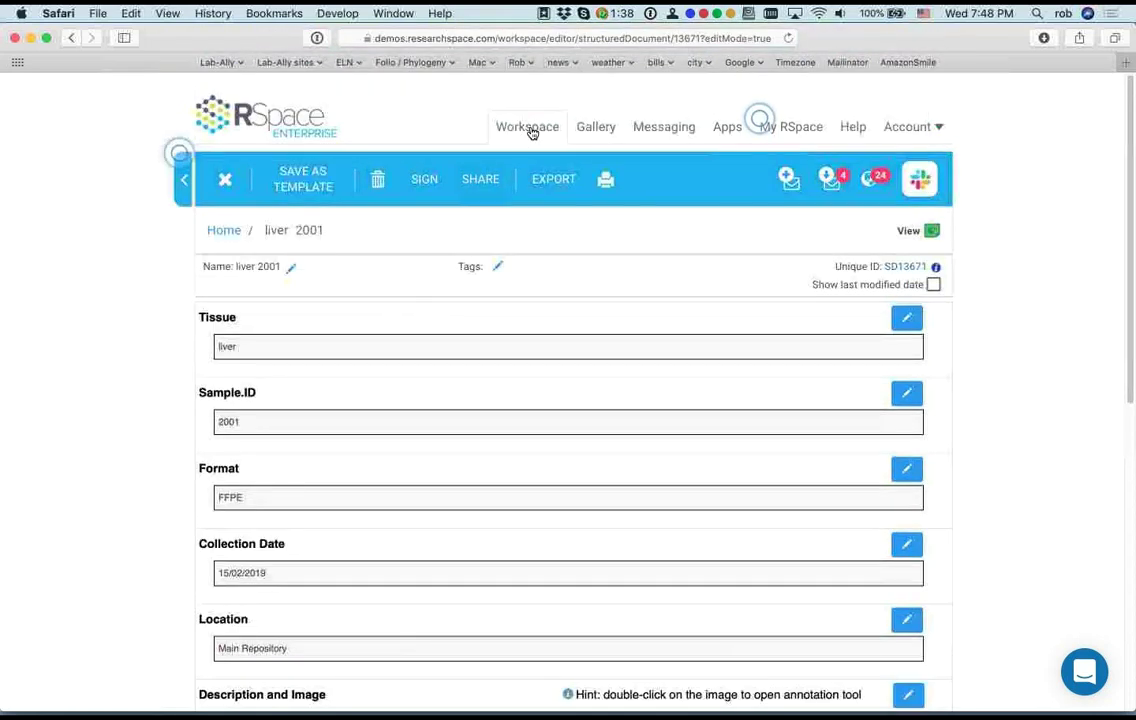
Step: Export the Workspace document "Sequence analysis pMMOrf-p23-CmR_3400" as a .DOC file with Letter page format, keeping the proposed file name
click(531, 132)
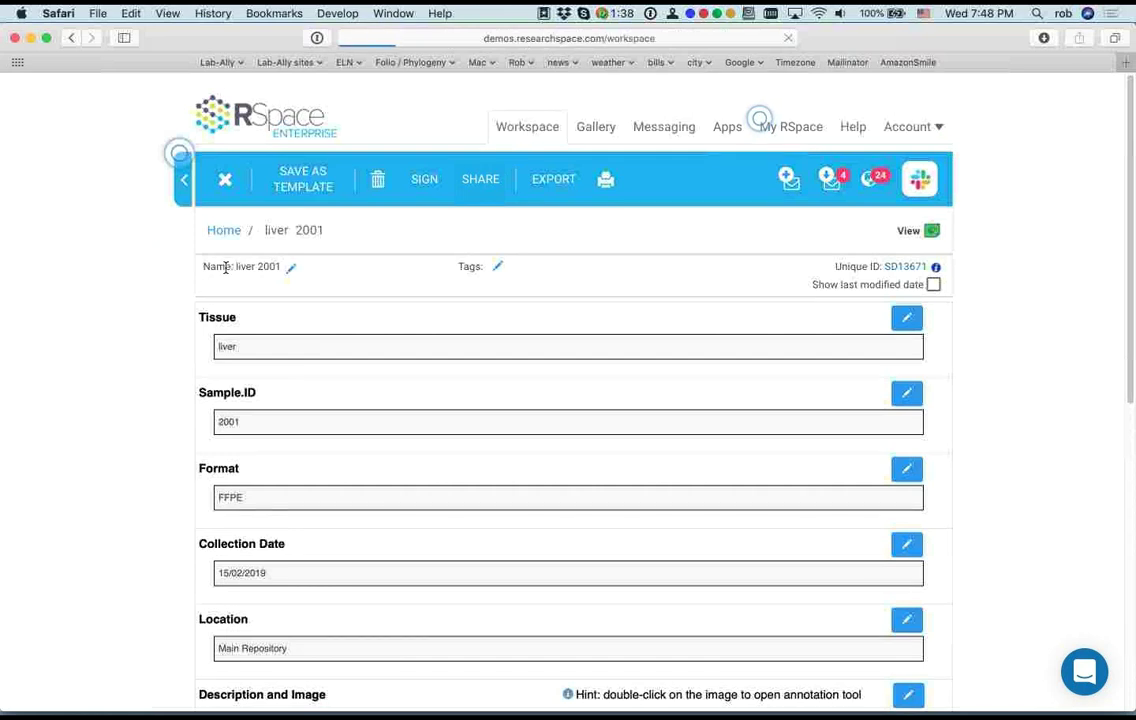
scroll(143, 309, down, 1)
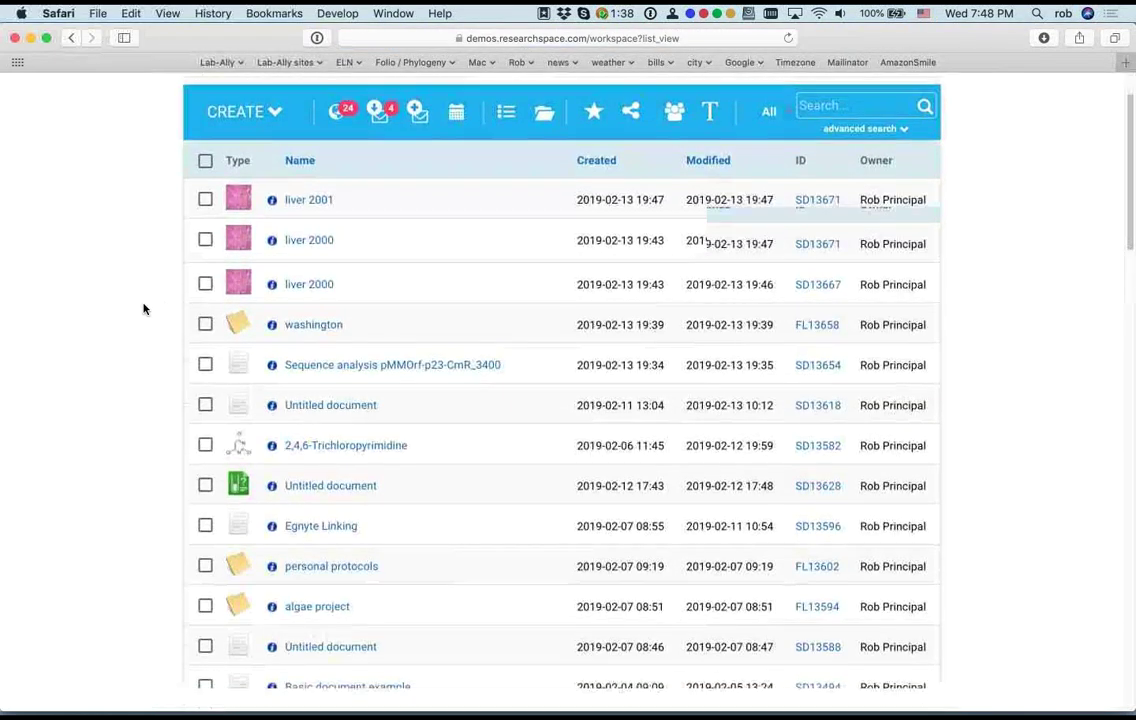
scroll(105, 317, down, 1)
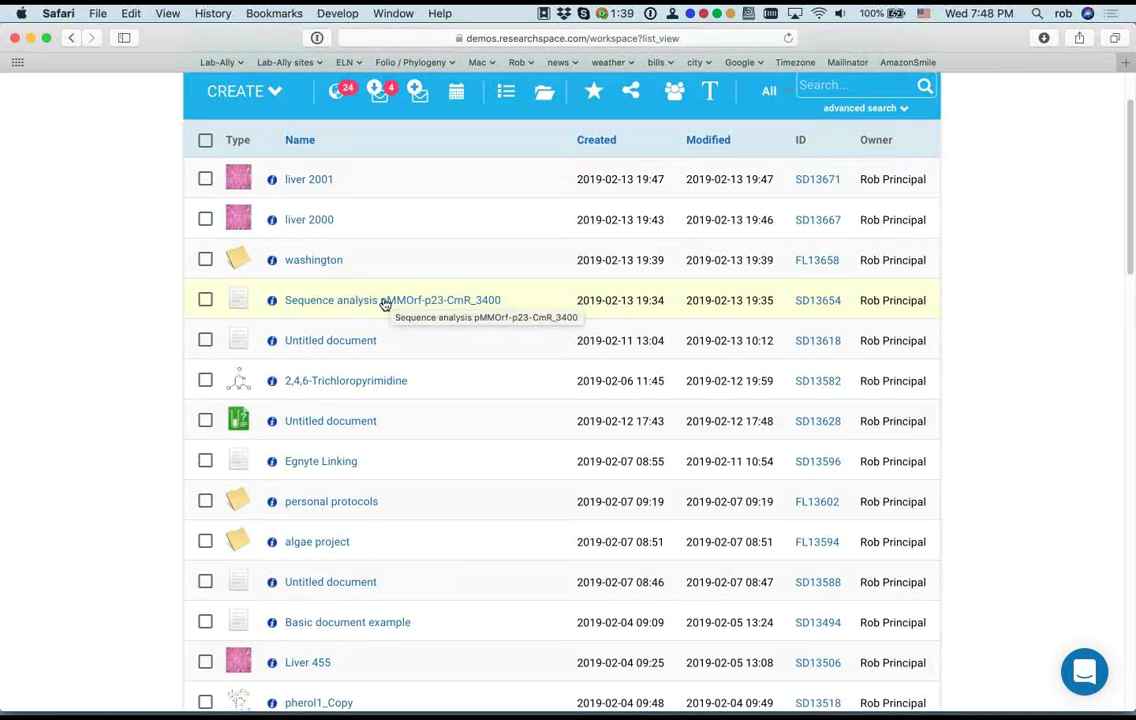
scroll(147, 310, up, 1)
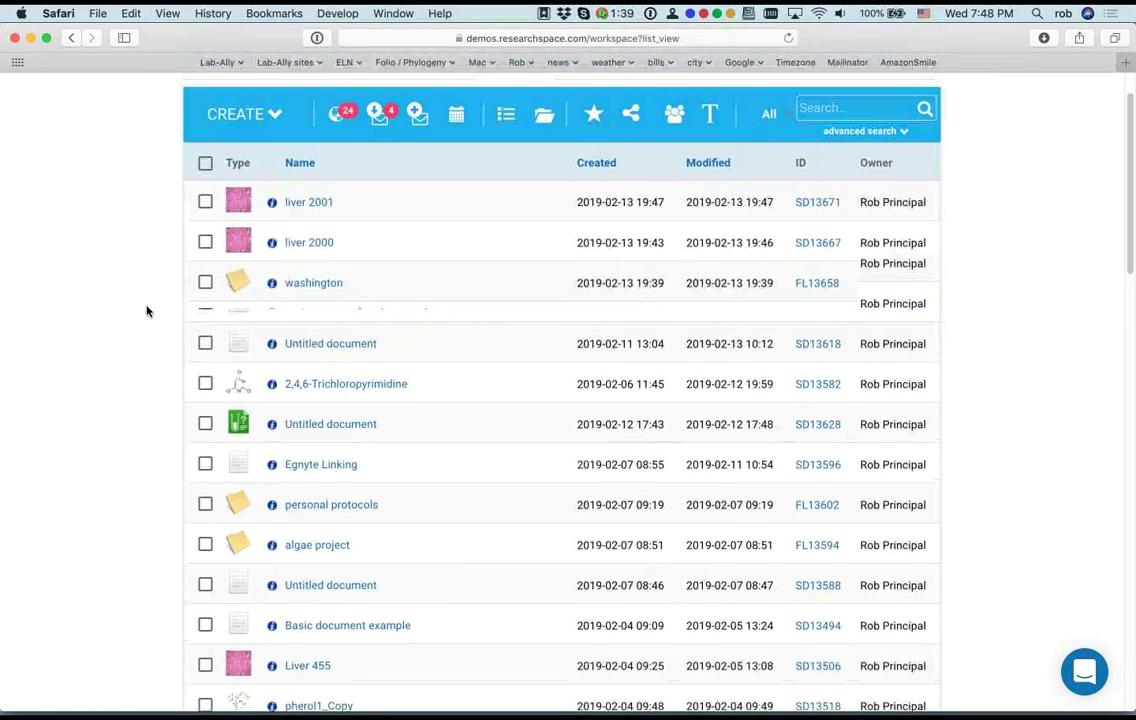
click(204, 323)
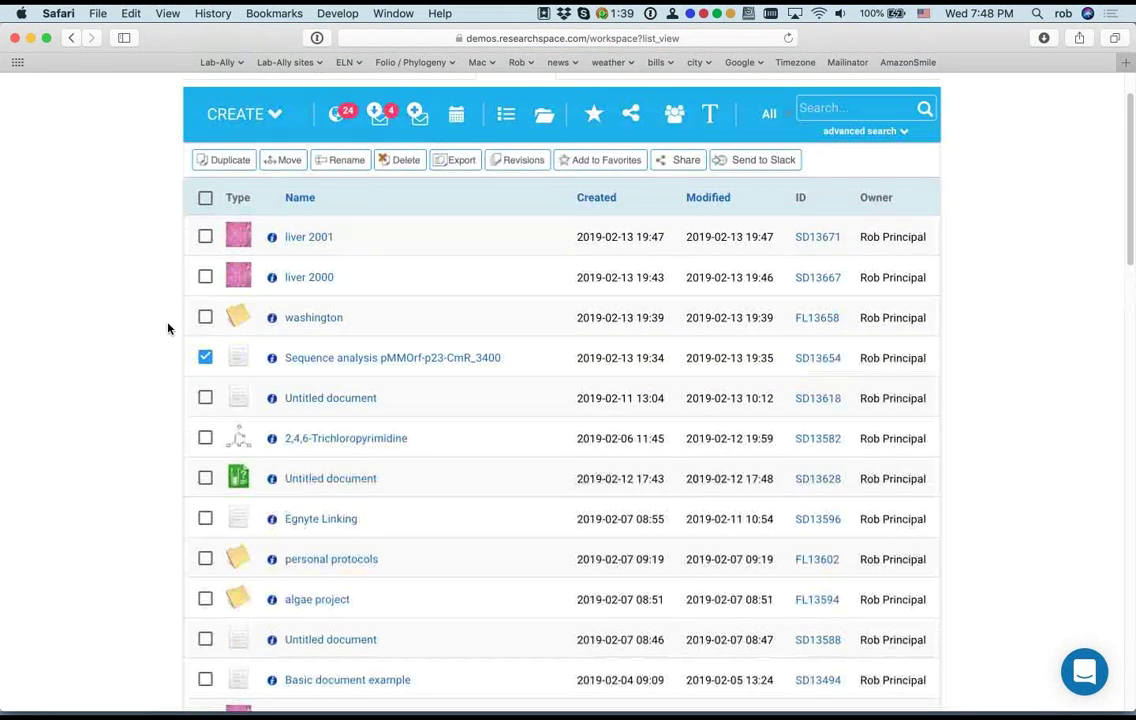
click(458, 161)
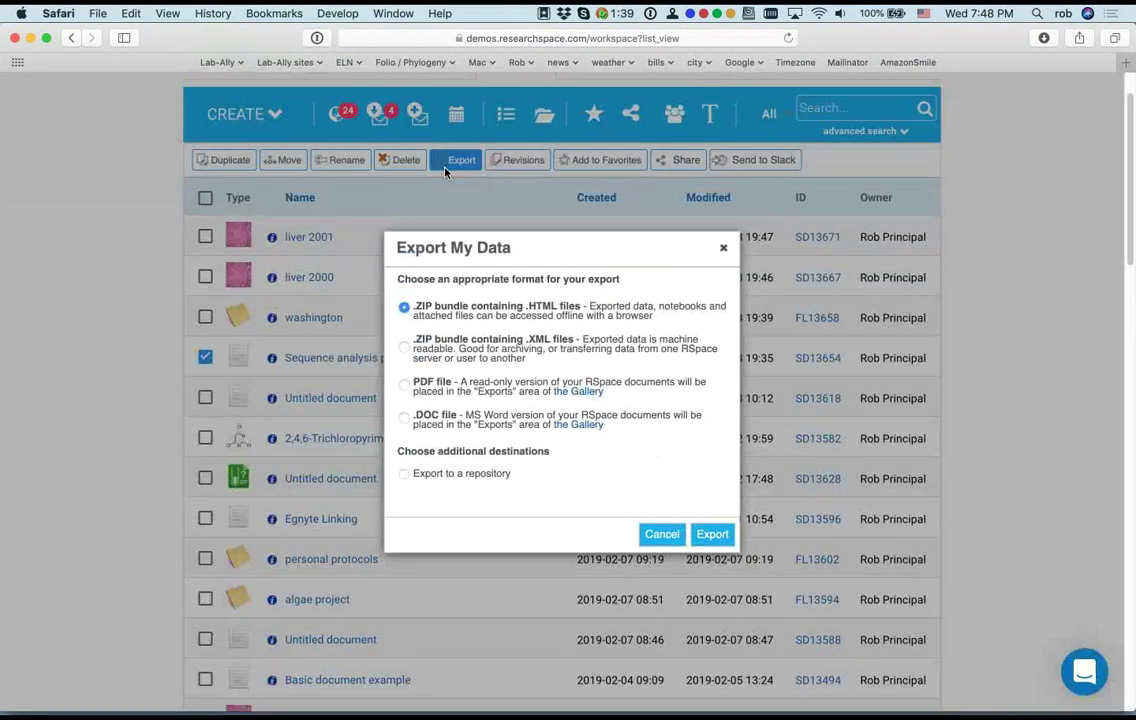
click(403, 418)
click(710, 533)
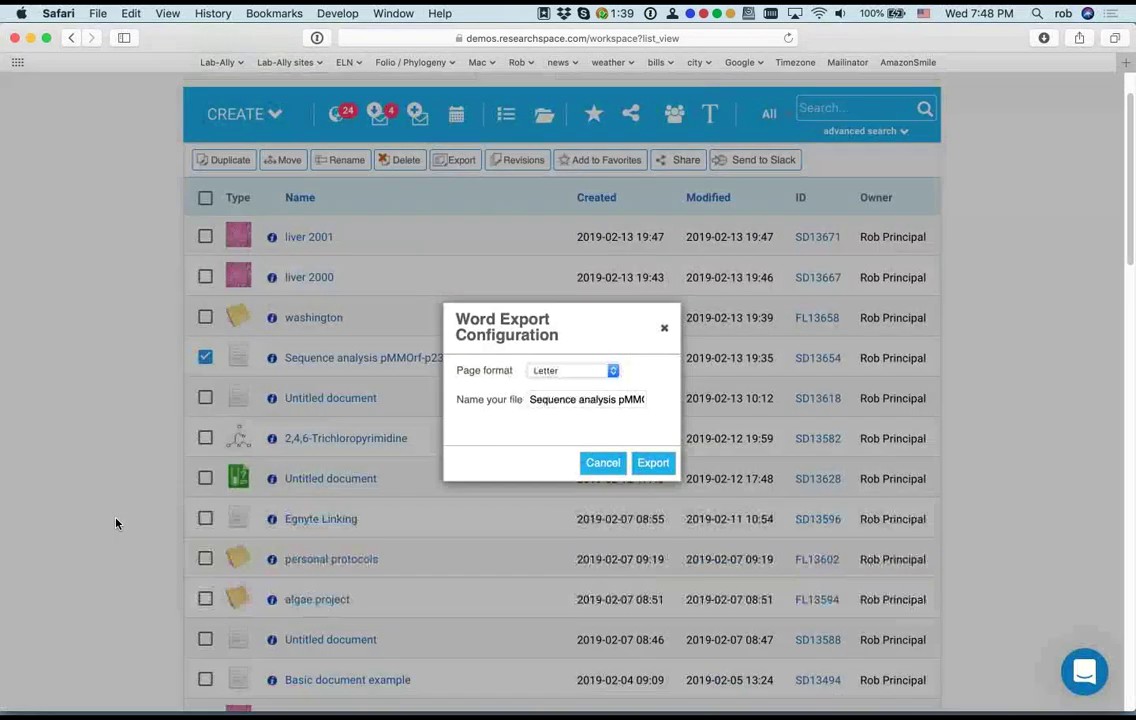
click(653, 462)
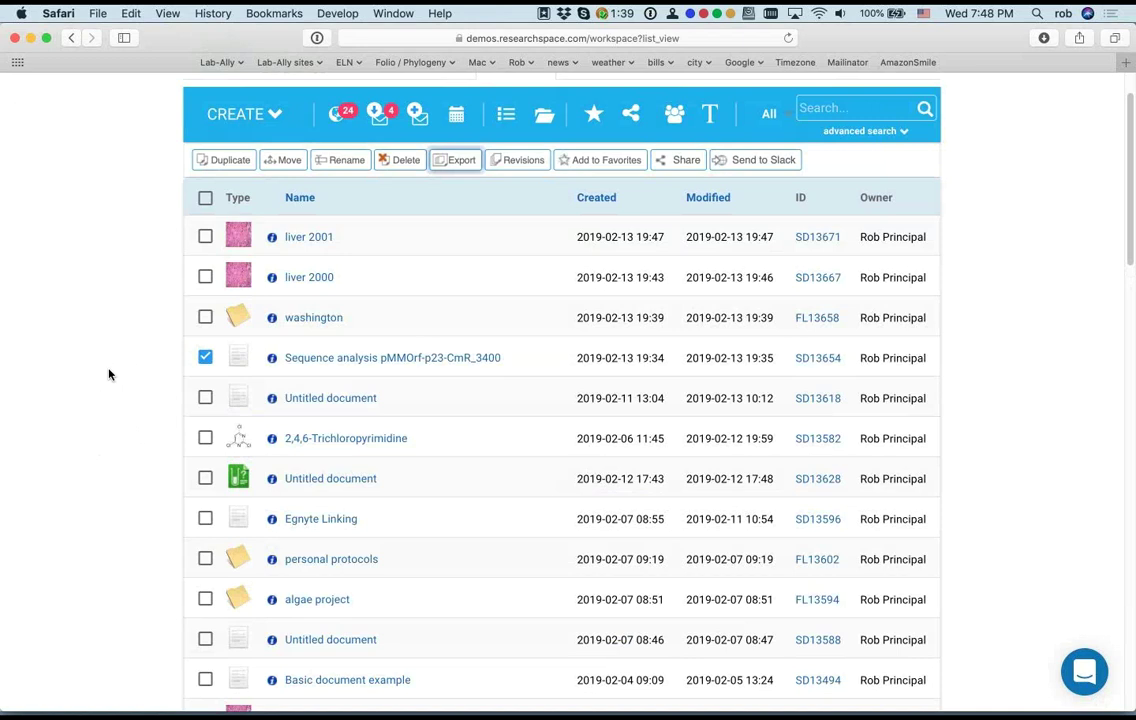
Step: Preview the exported "Sequence analysis pMMOrf-p23-CmR_3400.doc" in the Exports Gallery and close the preview
scroll(110, 375, up, 2)
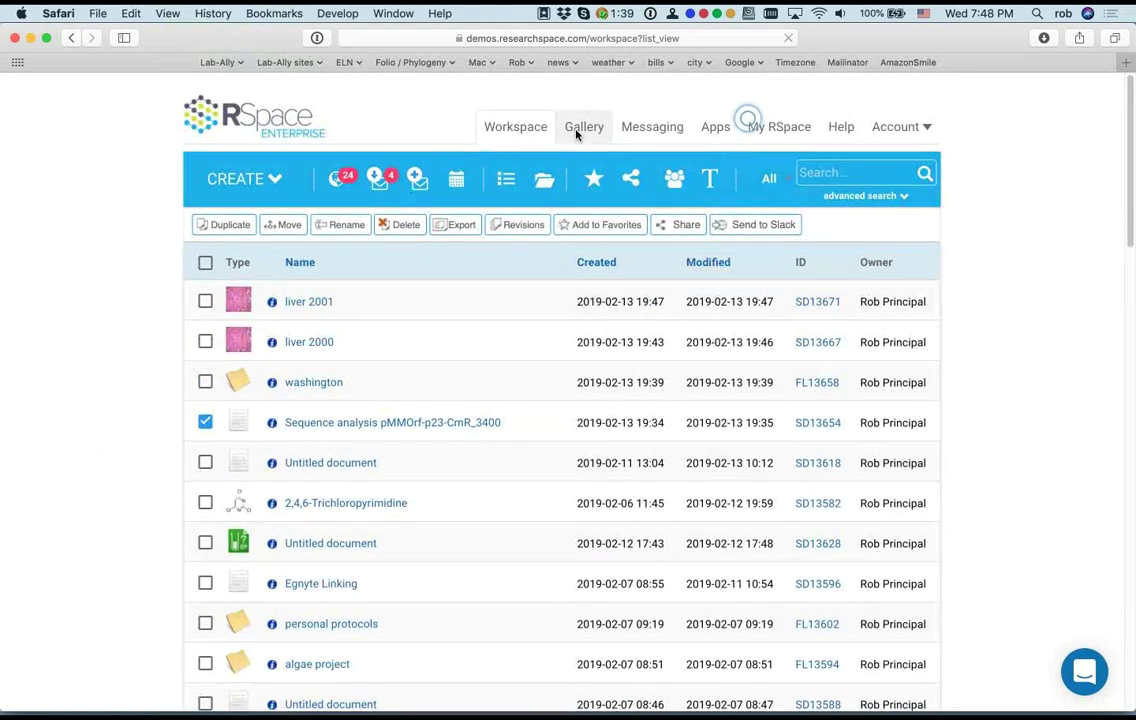
click(578, 130)
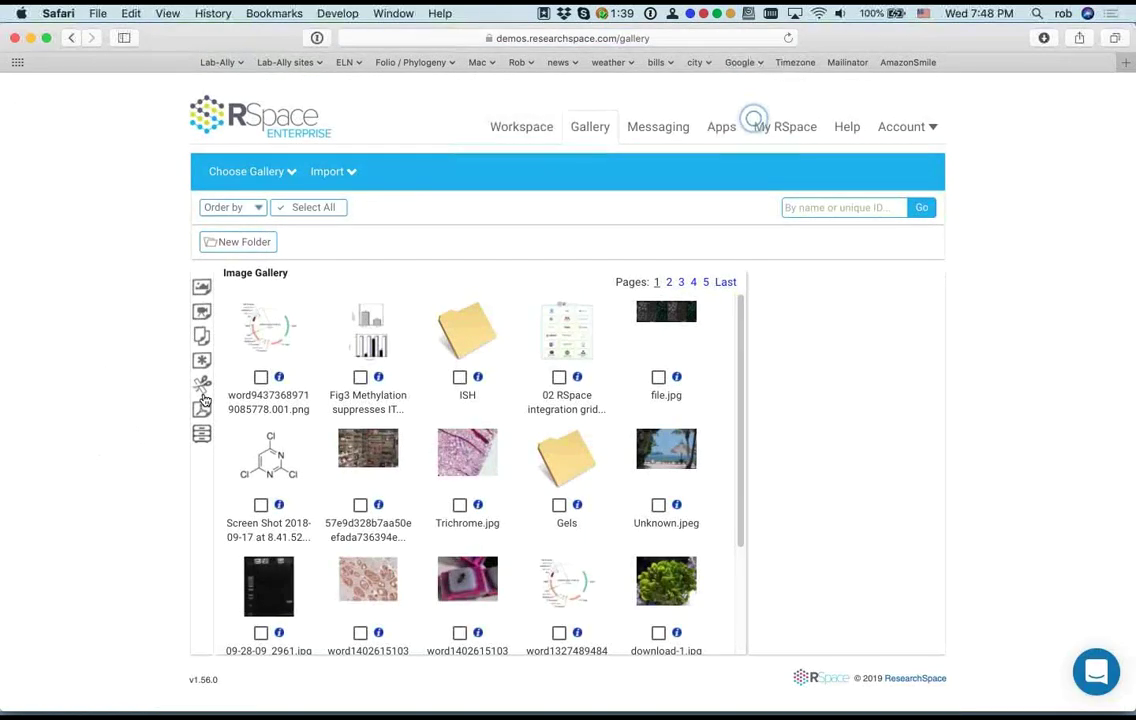
click(202, 412)
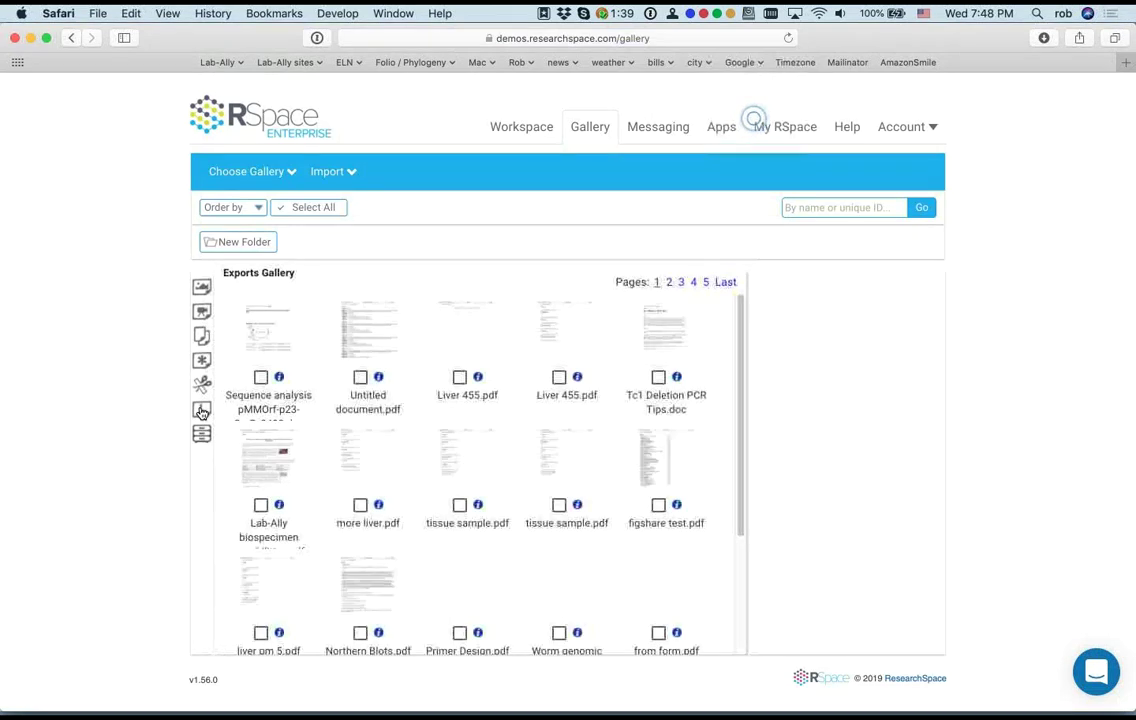
click(268, 341)
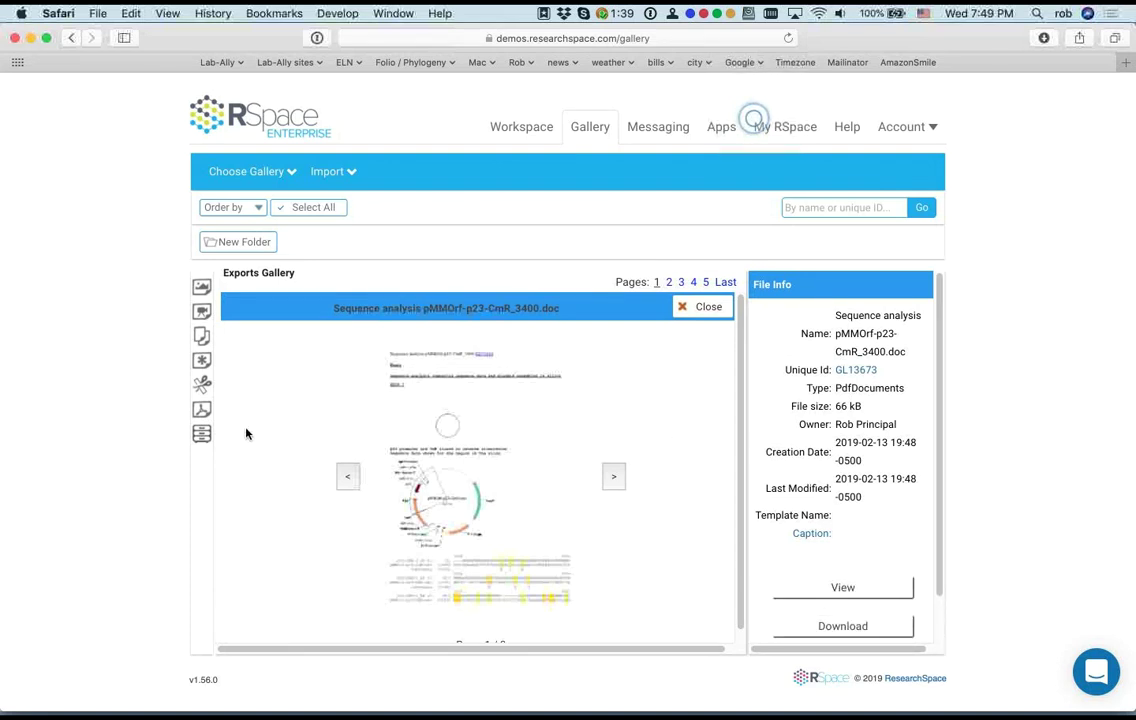
click(700, 307)
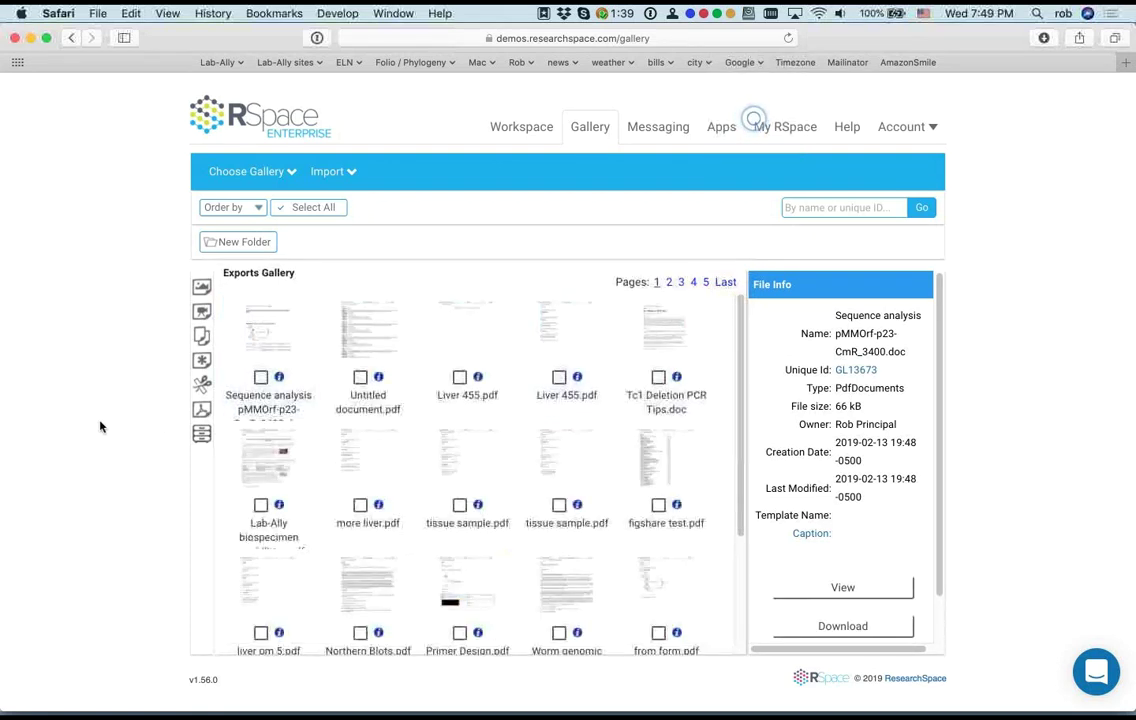
Step: Publish the exported "Sequence analysis pMMOrf-p23-CmR_3400.doc" from the Exports Gallery and close the public link dialog
click(235, 335)
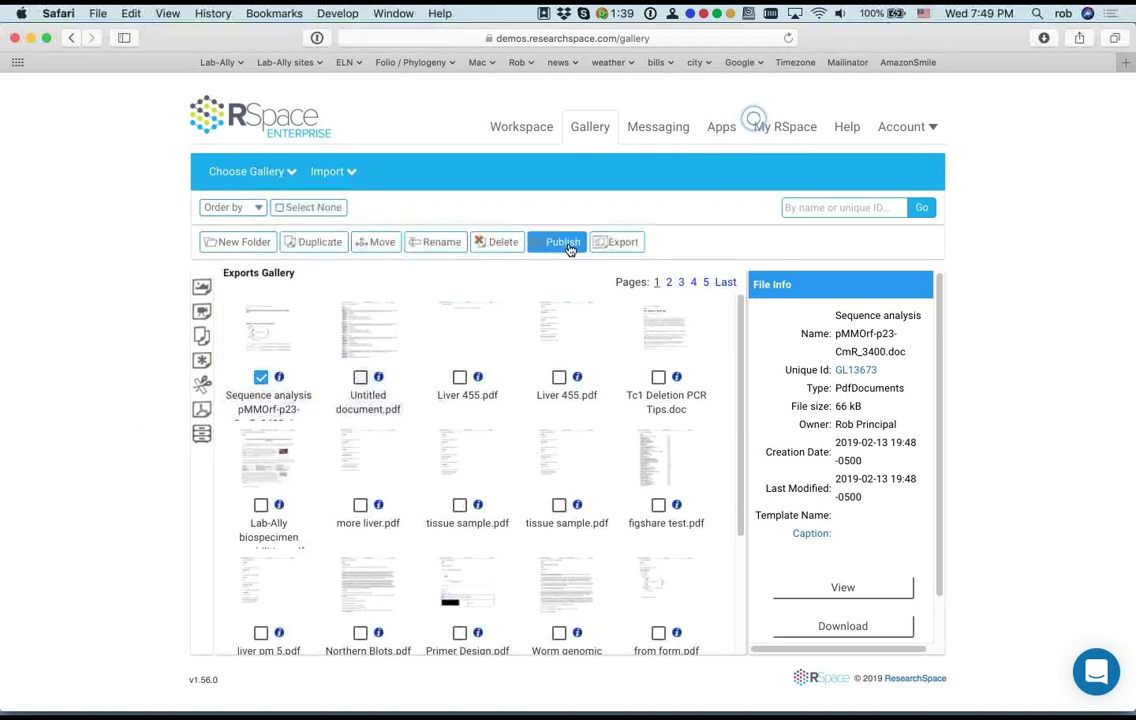
click(563, 243)
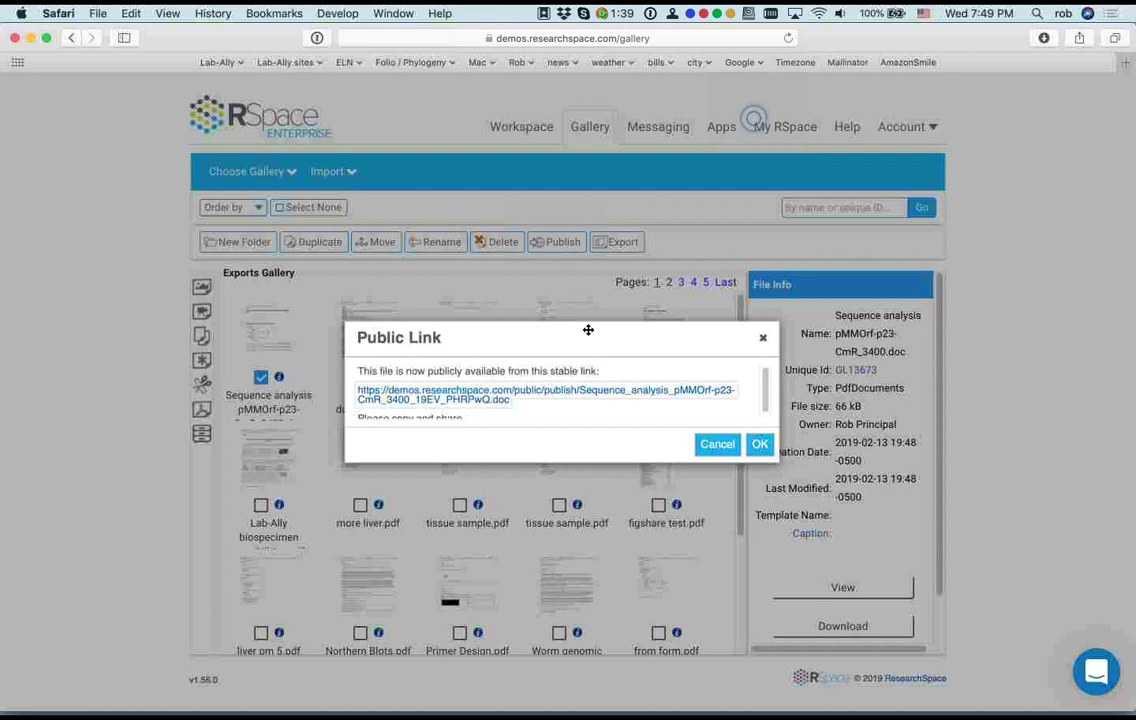
click(762, 337)
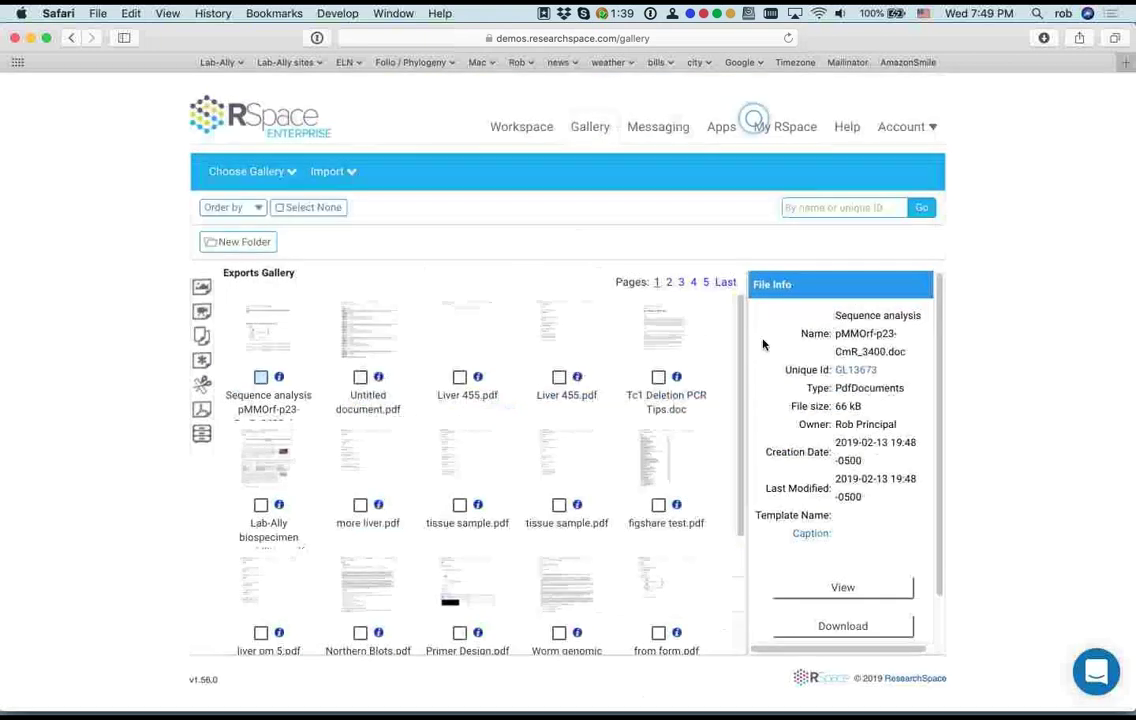
Step: Download the exported sequence analysis .doc file from the gallery and open the downloaded copy in Microsoft Word
click(261, 378)
click(866, 625)
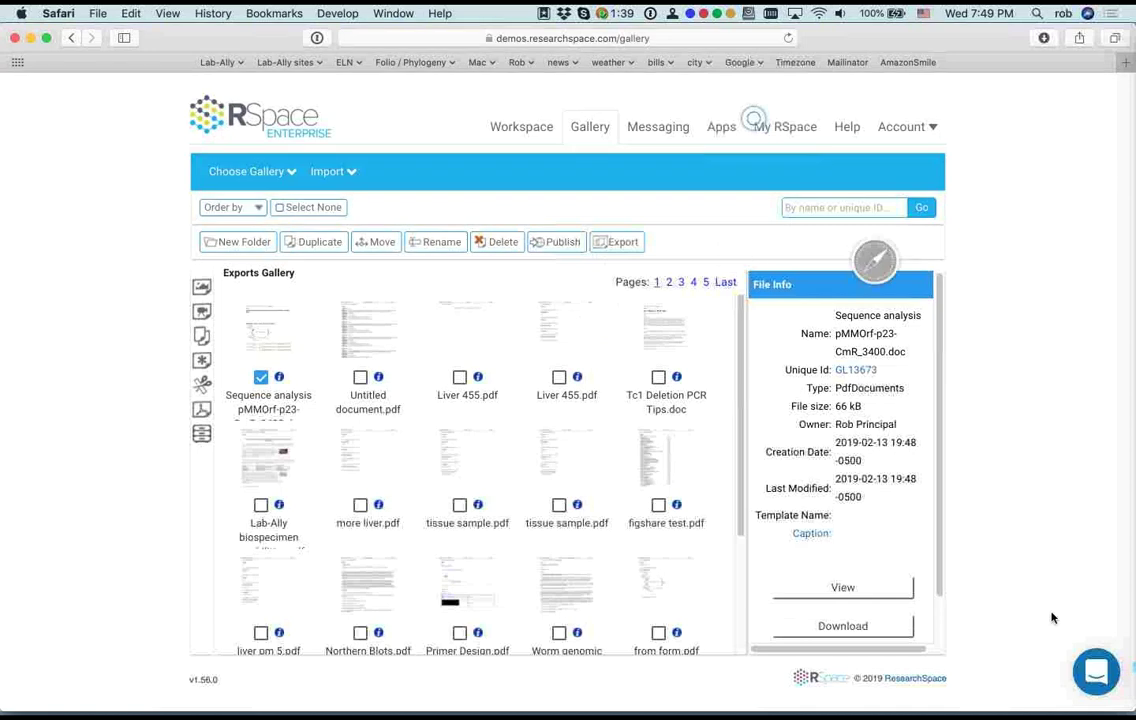
click(1093, 668)
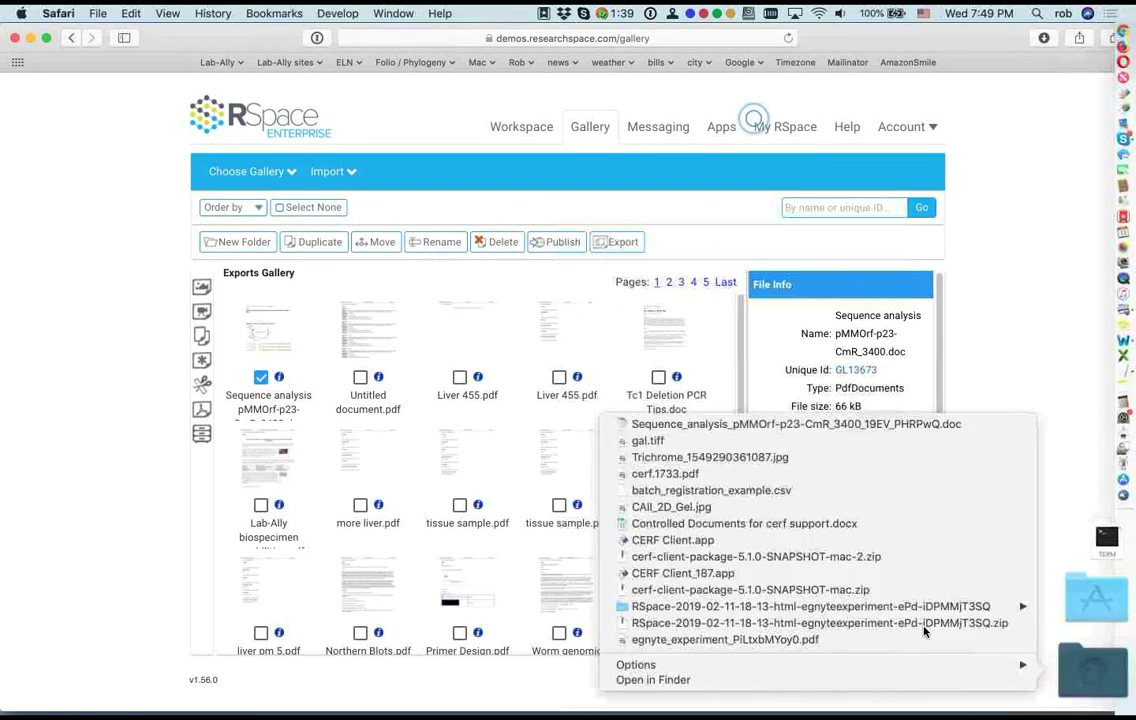
click(124, 341)
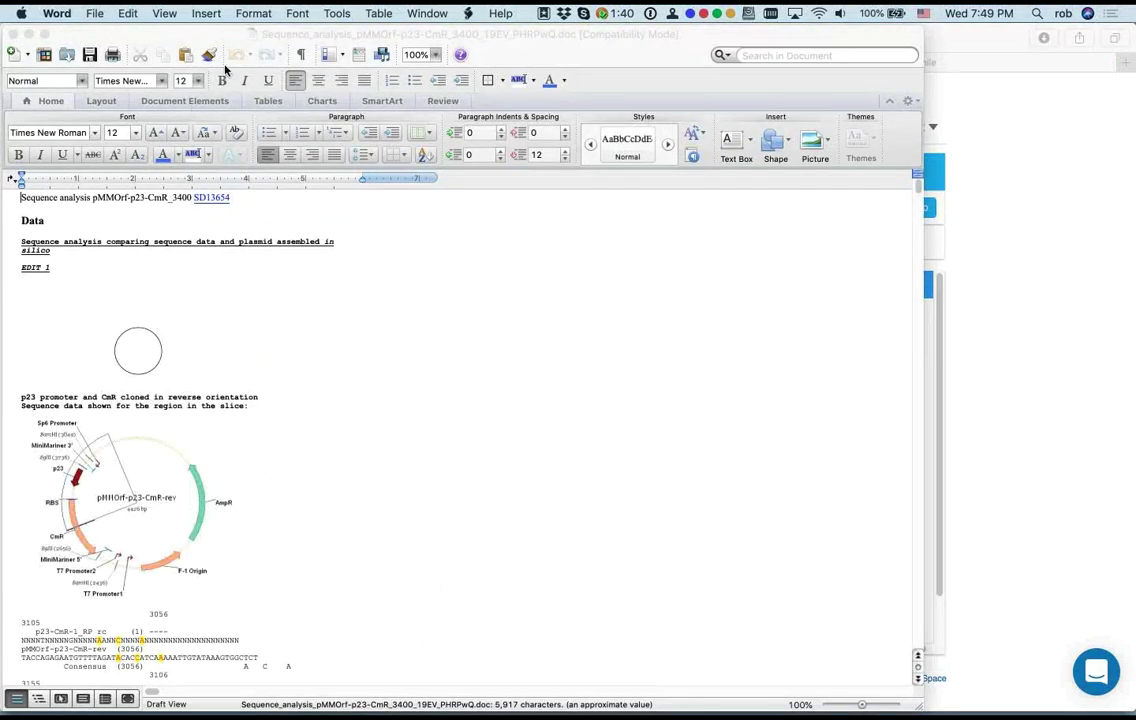
Step: Show the Word document in Print Layout at 150% zoom and look through its first page
click(165, 13)
mouse_move(125, 14)
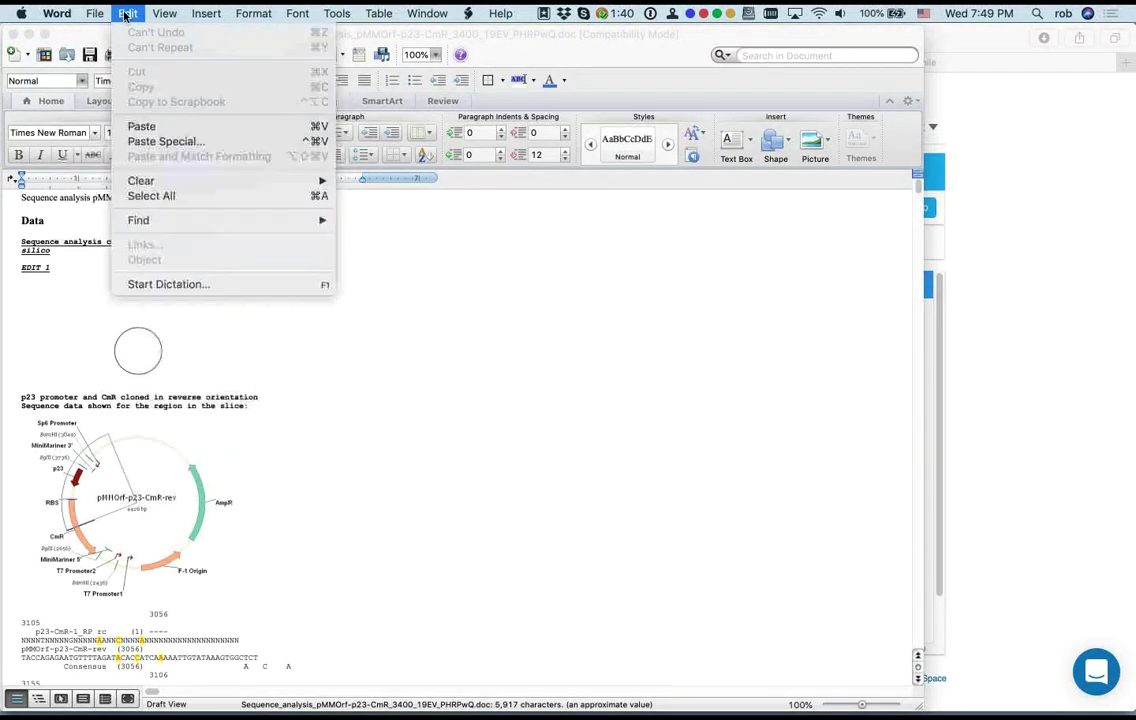
mouse_move(166, 14)
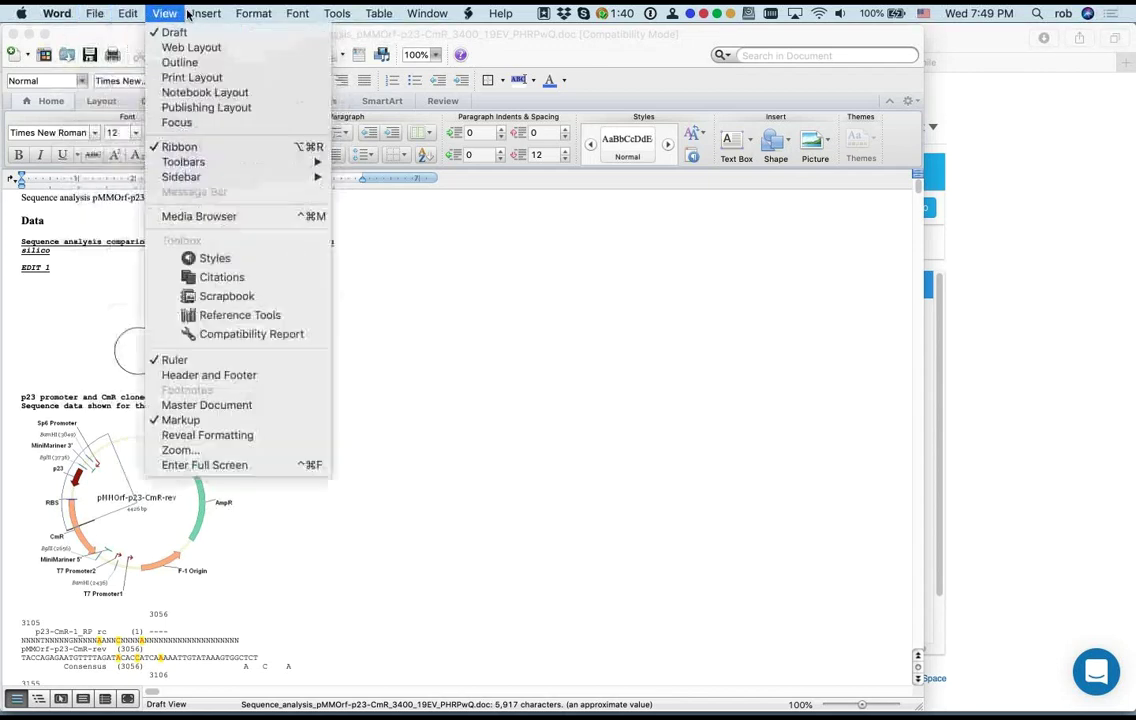
click(191, 77)
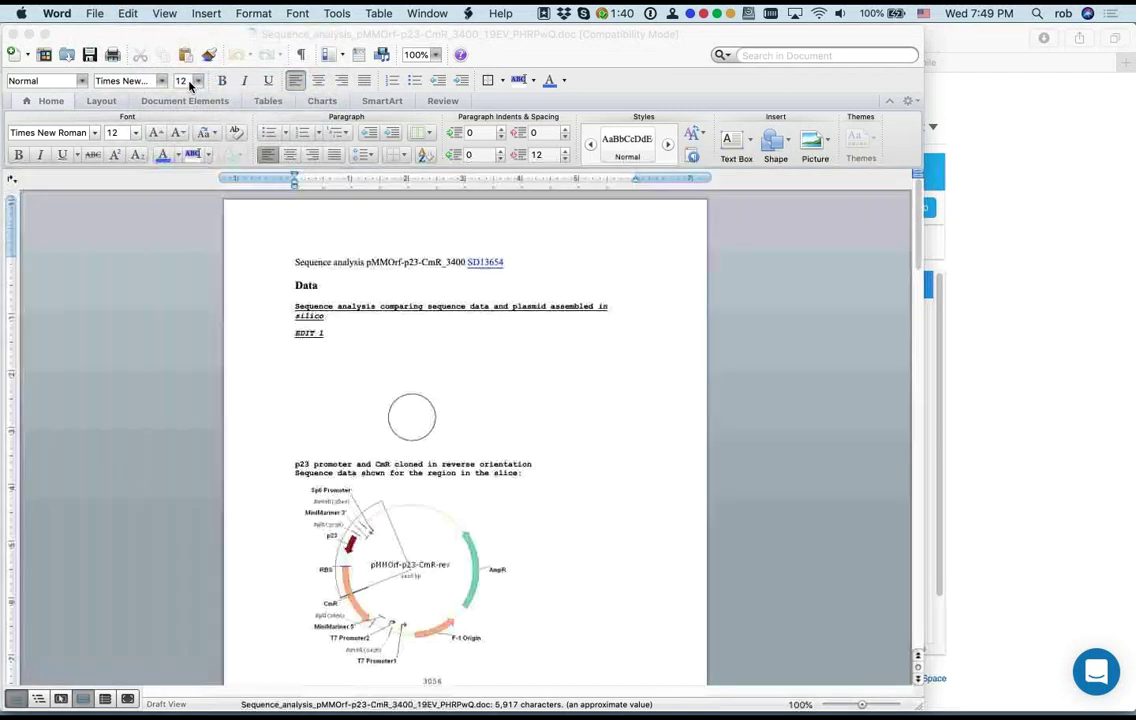
click(435, 54)
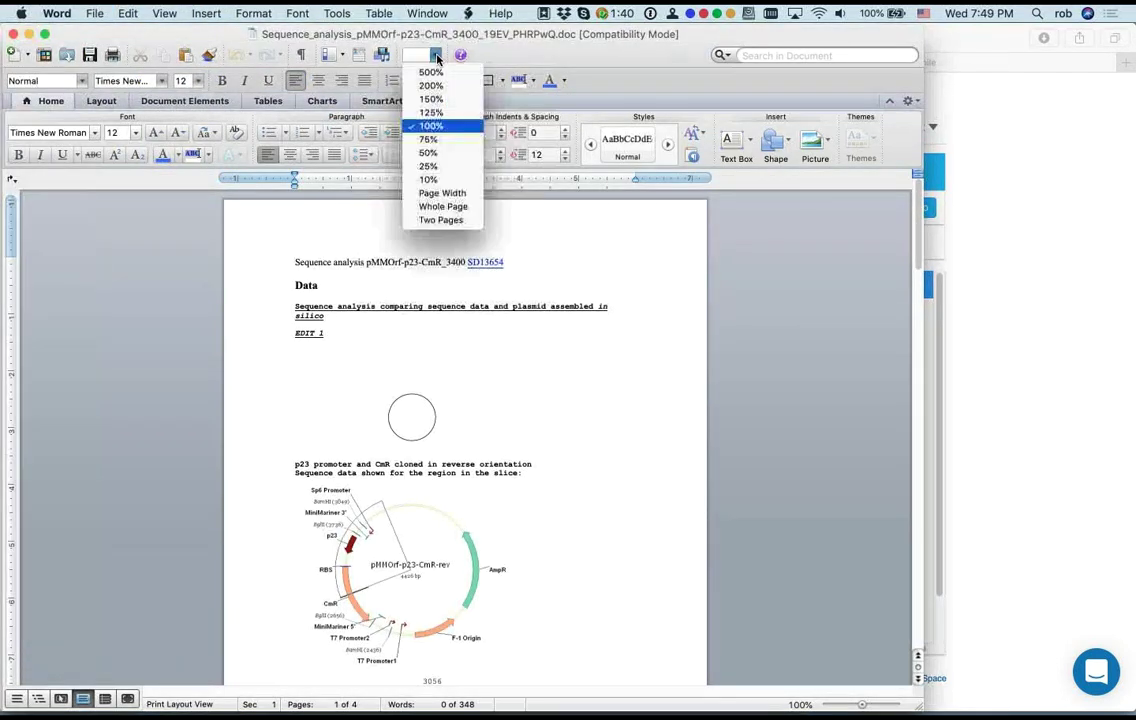
click(431, 99)
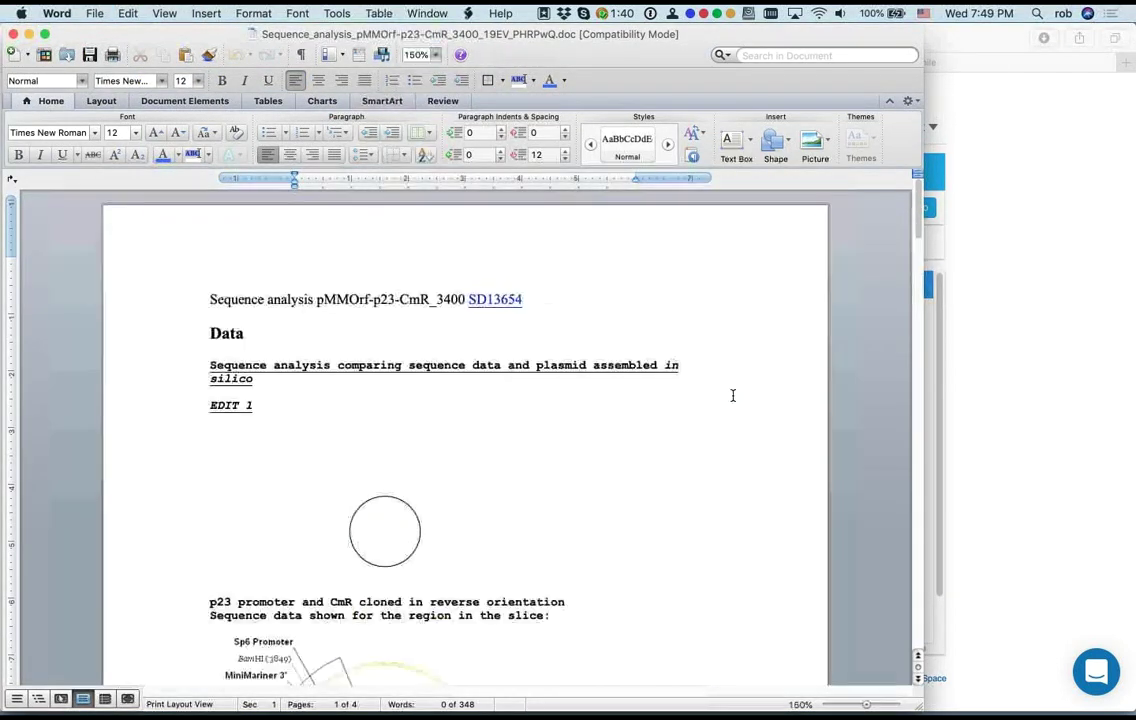
scroll(733, 392, down, 5)
scroll(733, 392, down, 15)
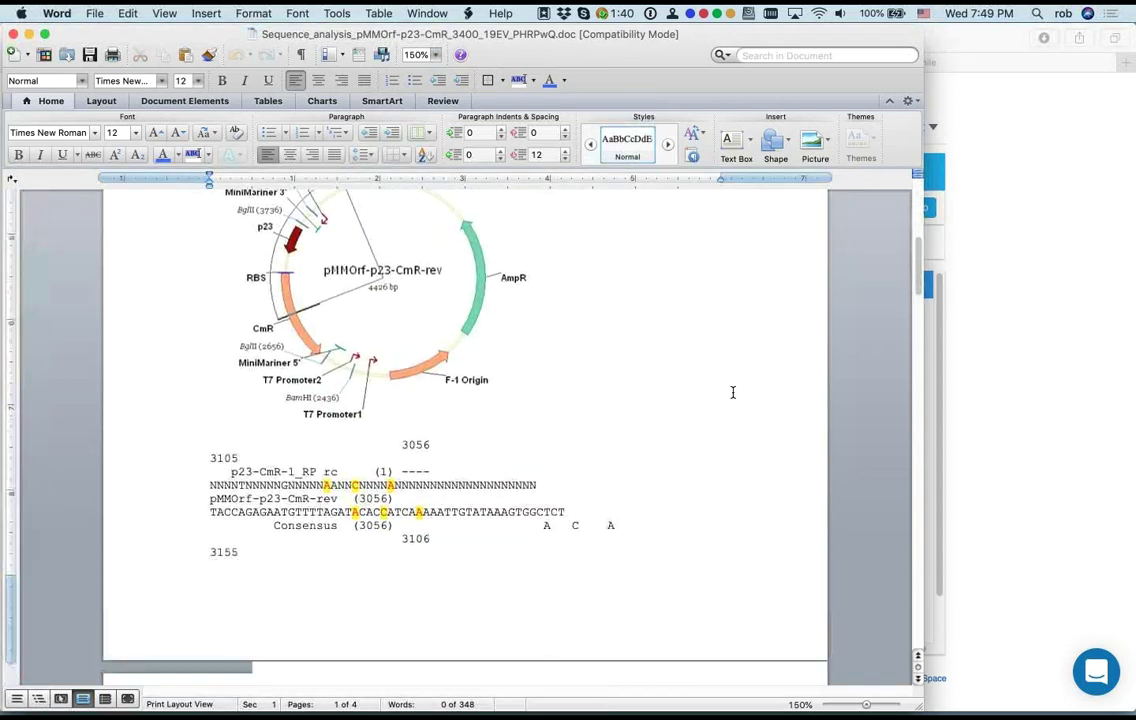
scroll(733, 392, up, 20)
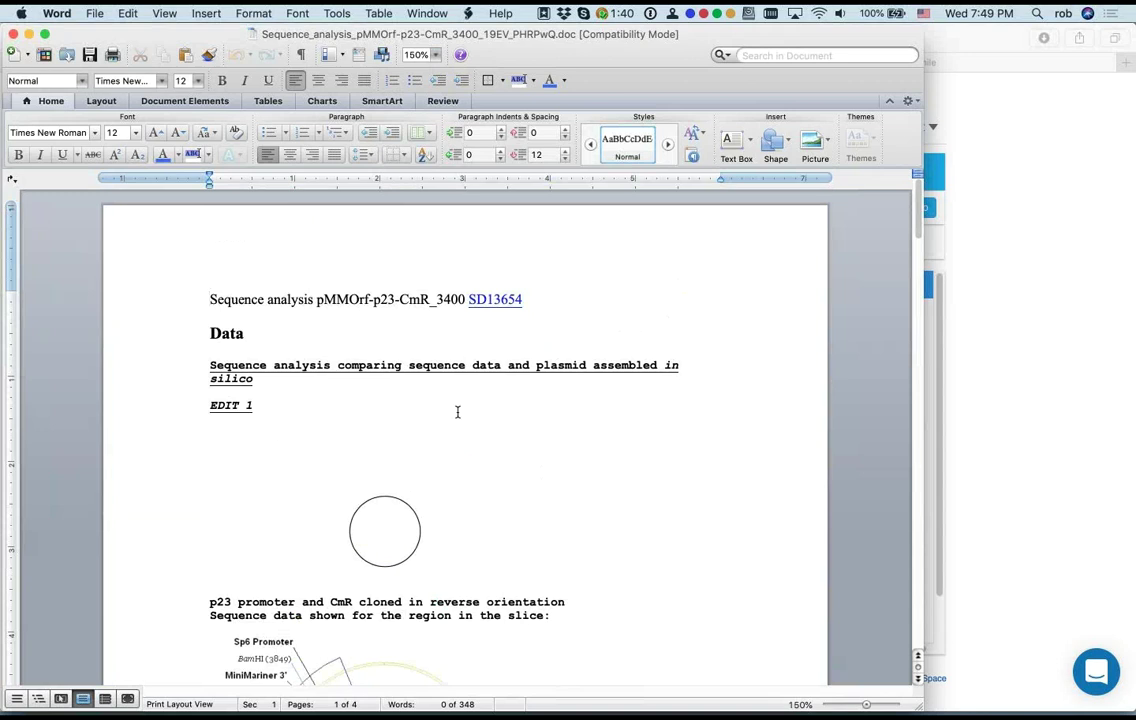
Step: Try to open the SD13654 hyperlink beside the document title directly from Word, and dismiss the alert
drag(526, 299, 468, 299)
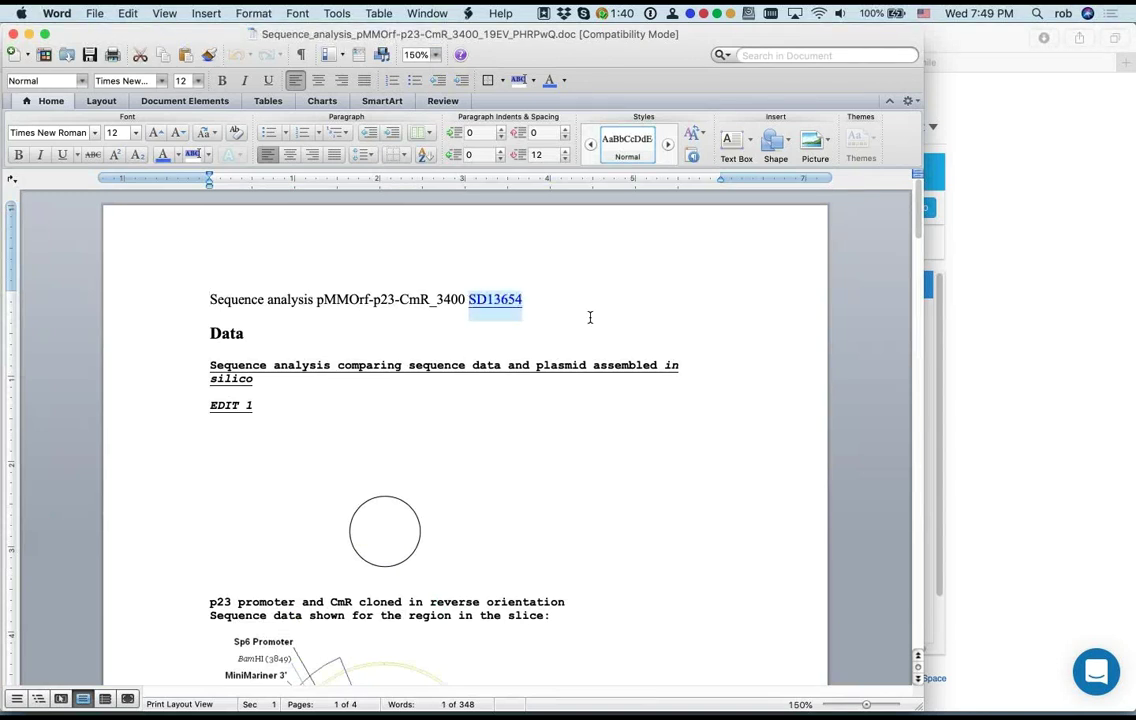
click(508, 302)
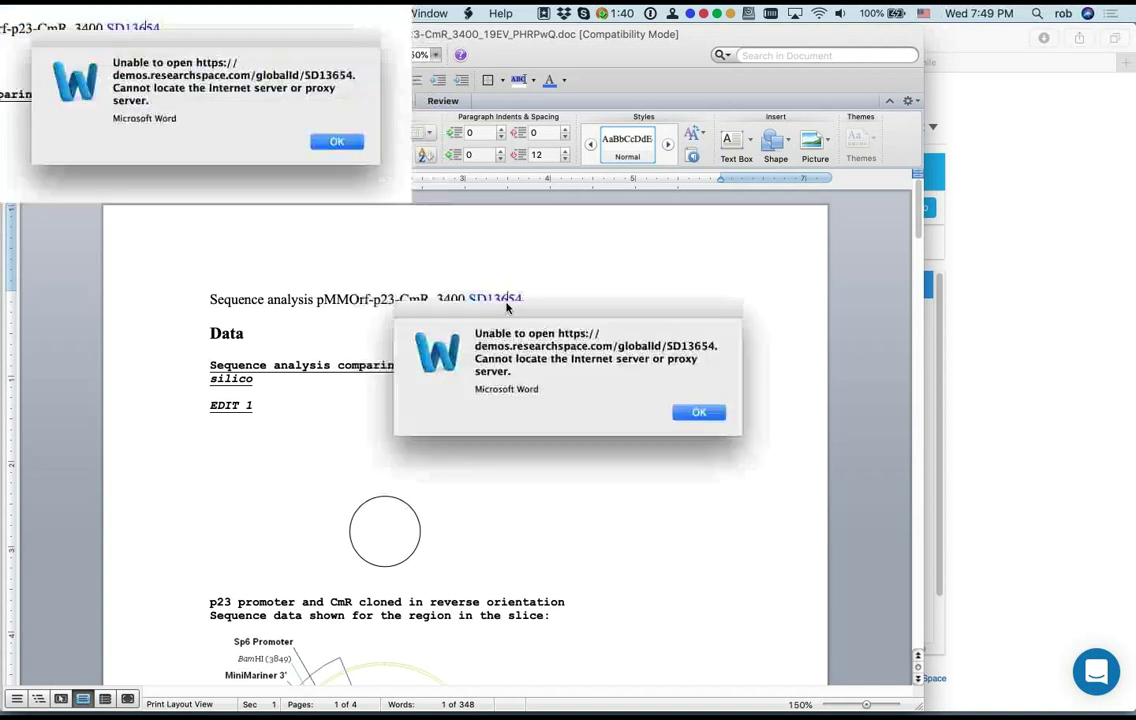
click(699, 412)
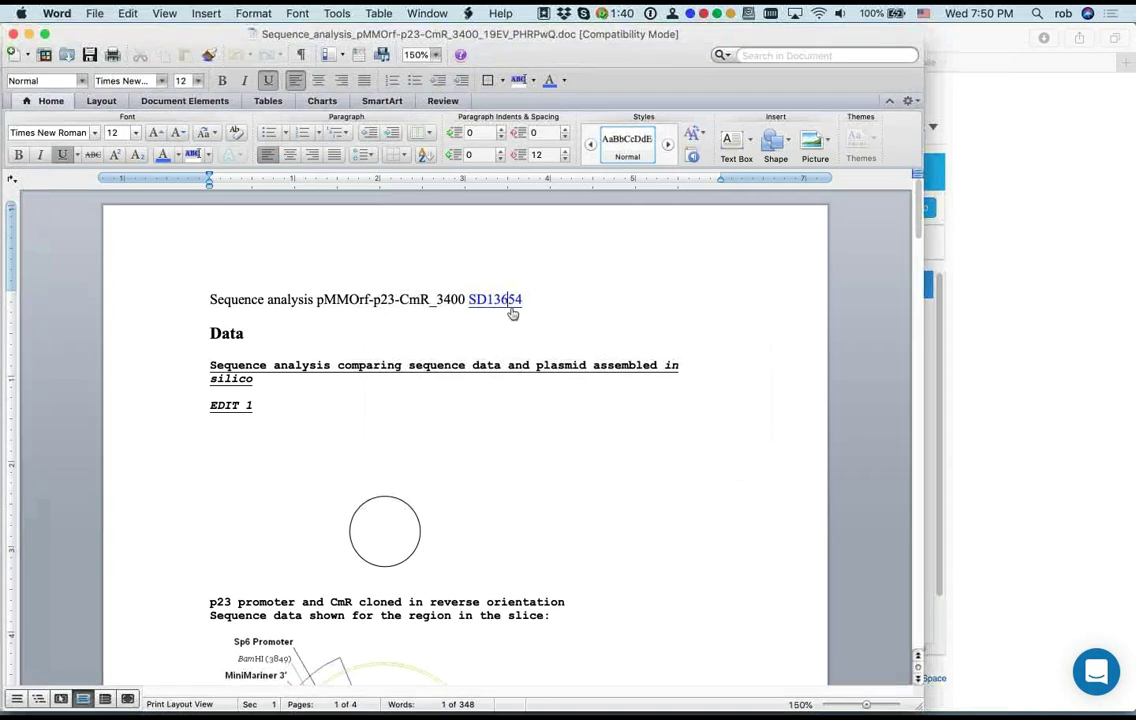
Step: Copy the SD13654 hyperlink from Word and try to paste it as the address in a new Safari tab
right_click(521, 302)
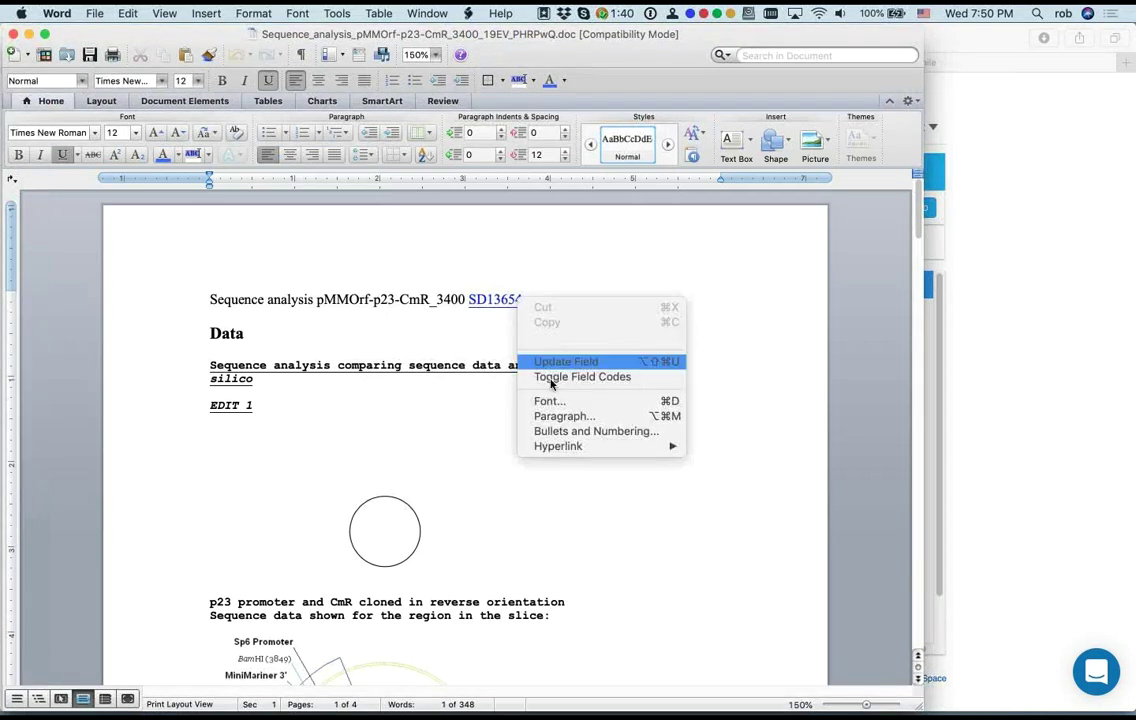
mouse_move(571, 449)
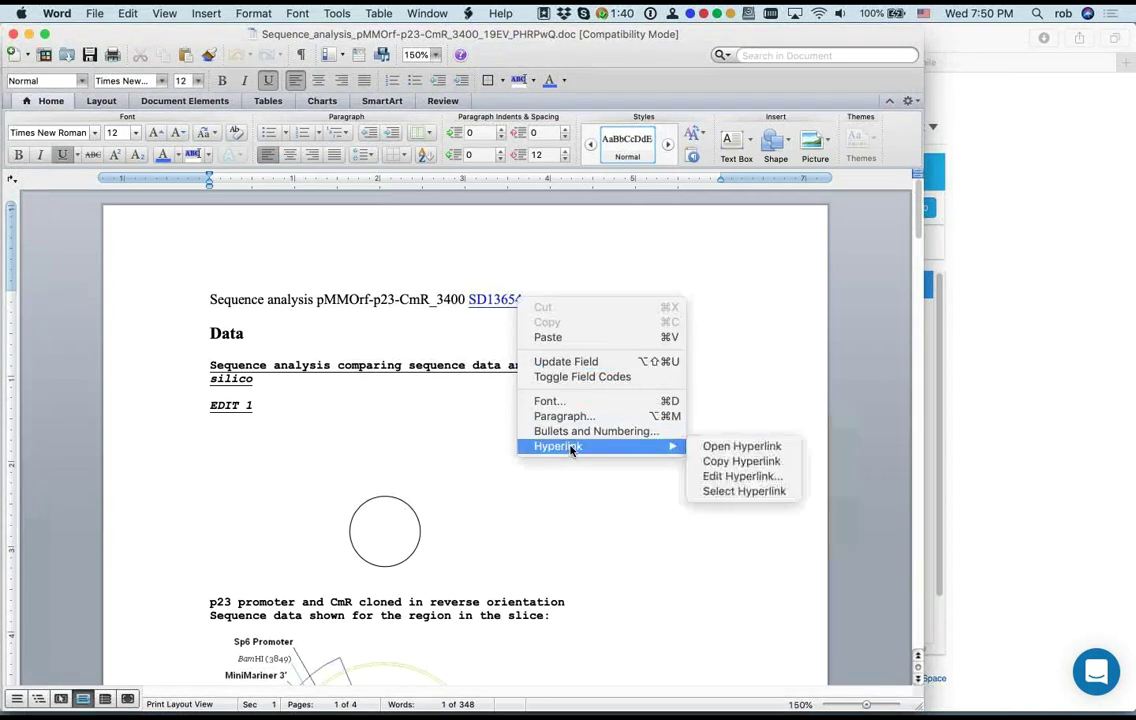
click(755, 463)
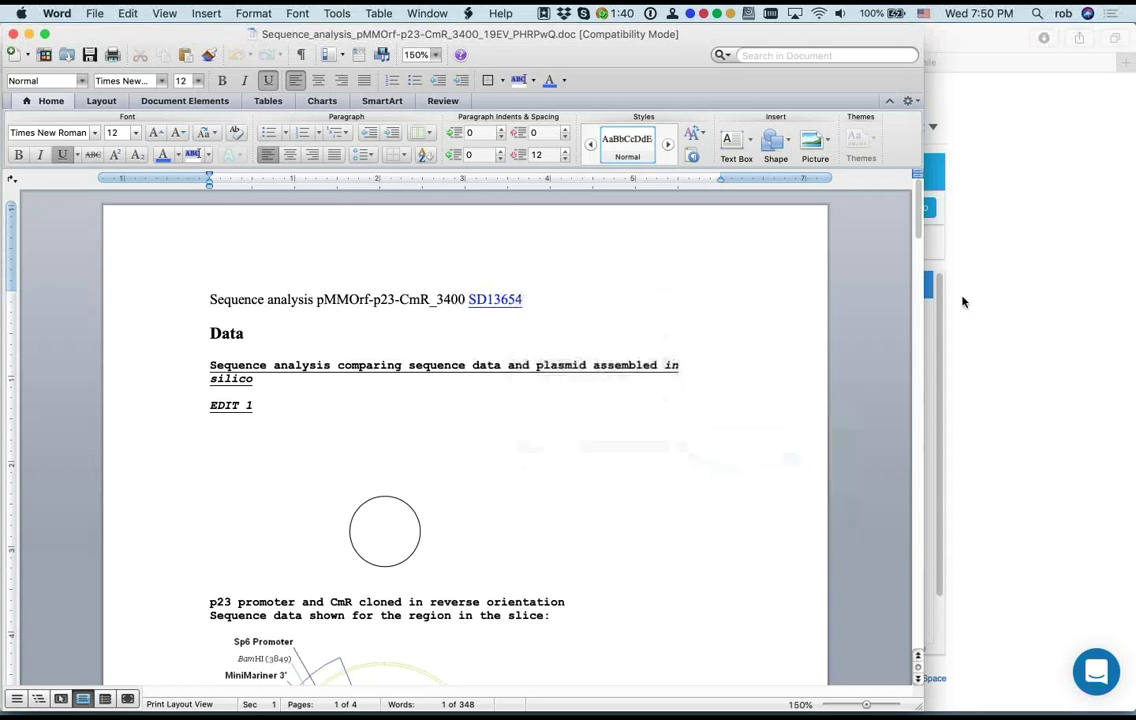
click(971, 163)
key(super+t)
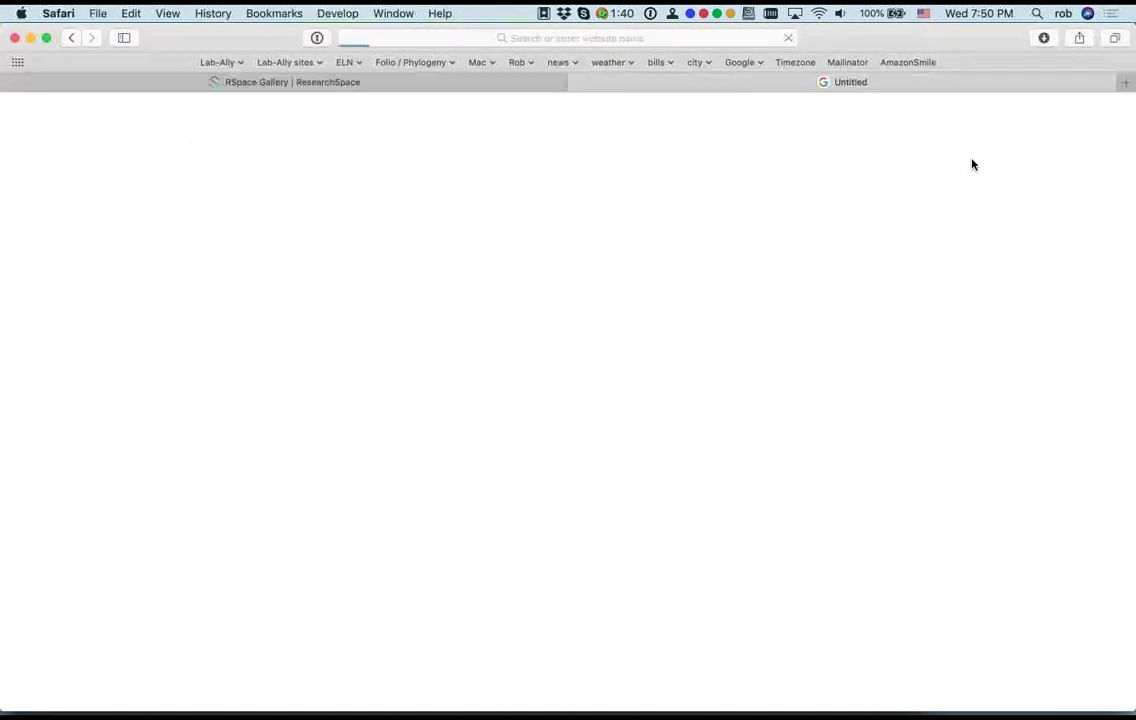
click(645, 39)
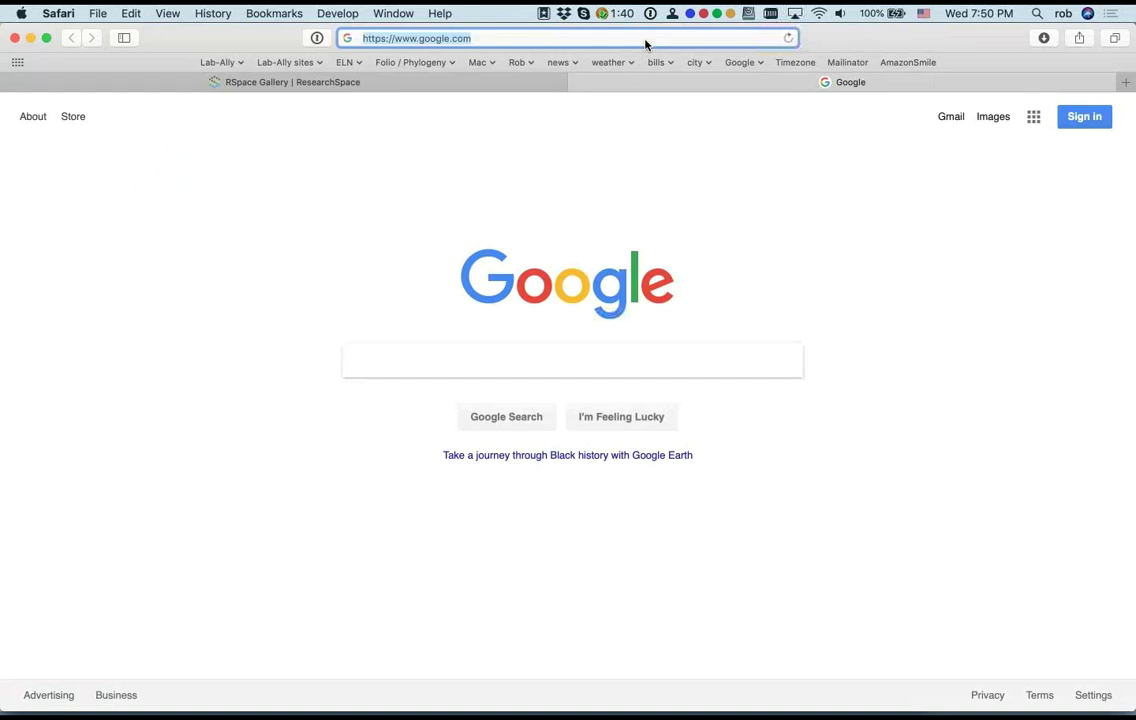
key(super+v)
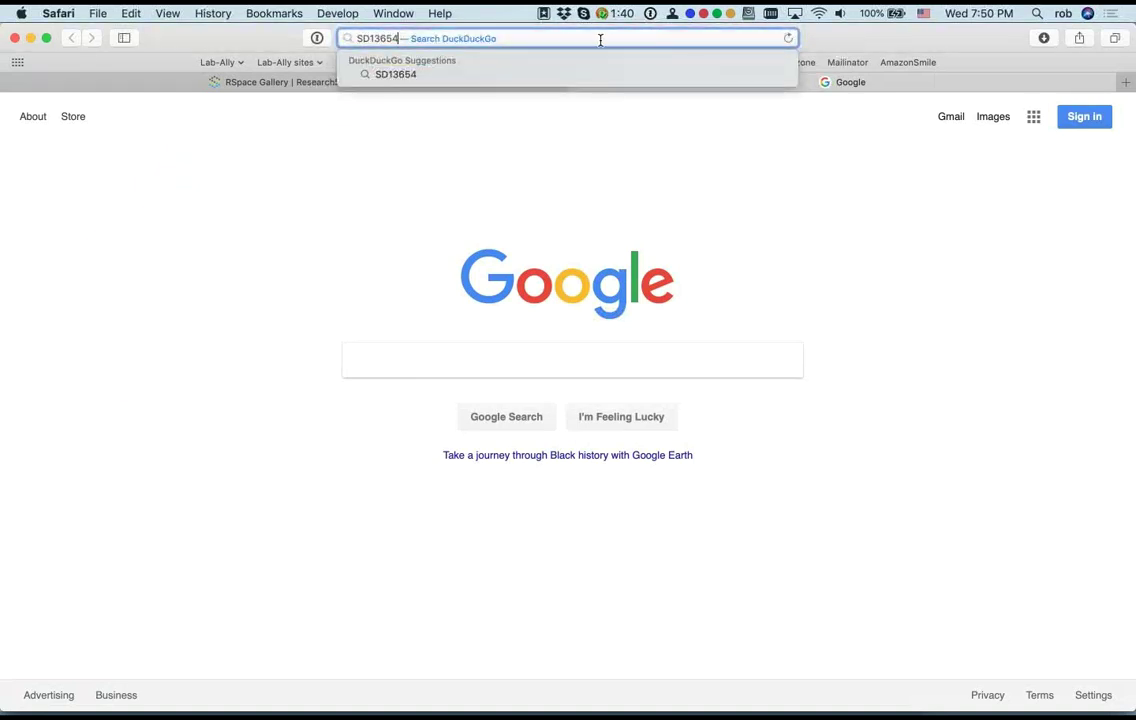
key(BackSpace)
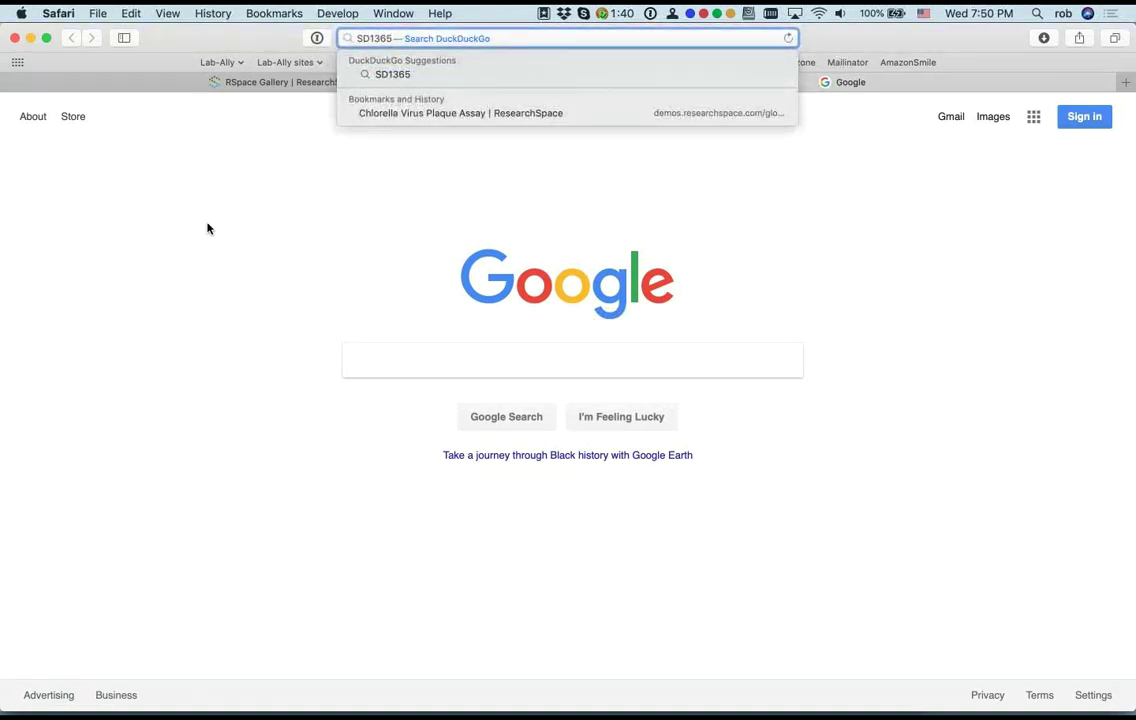
Step: Move the browser window aside and copy the web address from the SD13654 hyperlink's settings in Word, leaving the link as it is
click(208, 229)
drag(484, 42, 742, 42)
click(138, 384)
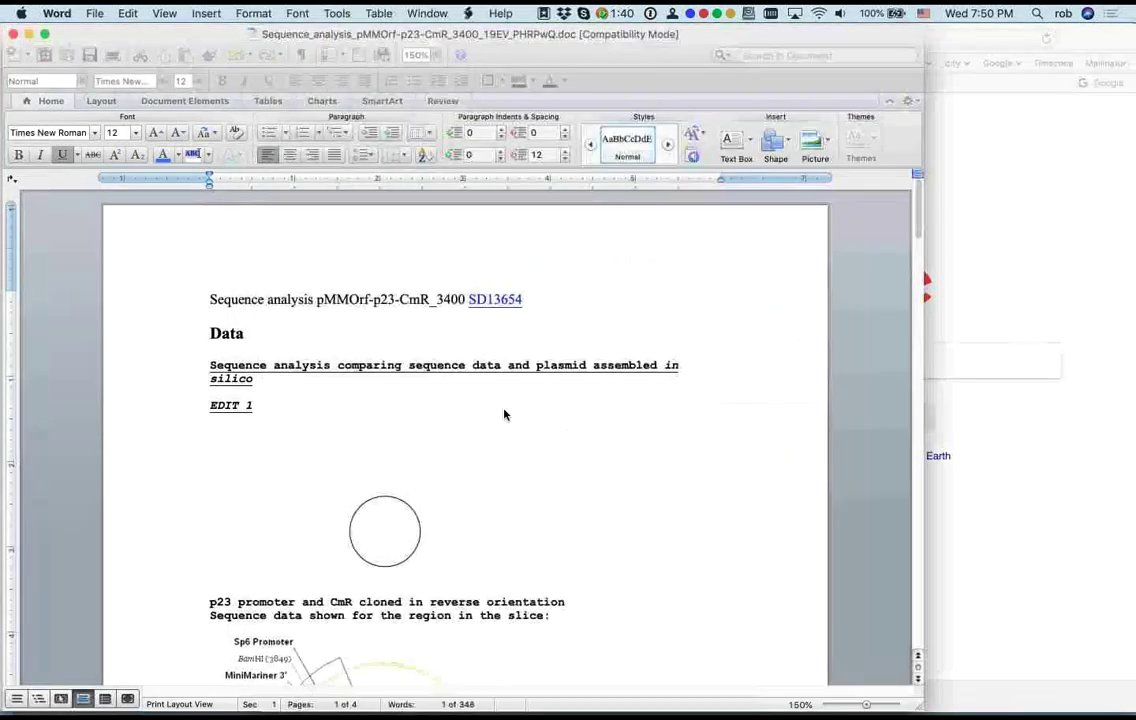
right_click(493, 305)
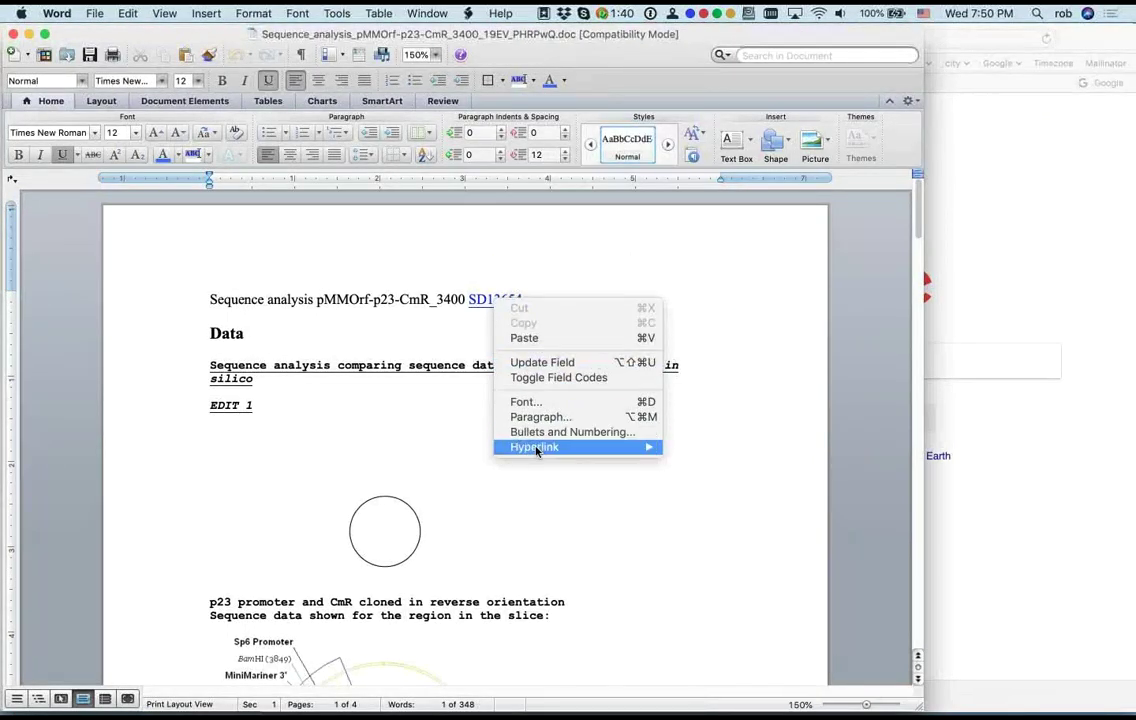
mouse_move(546, 447)
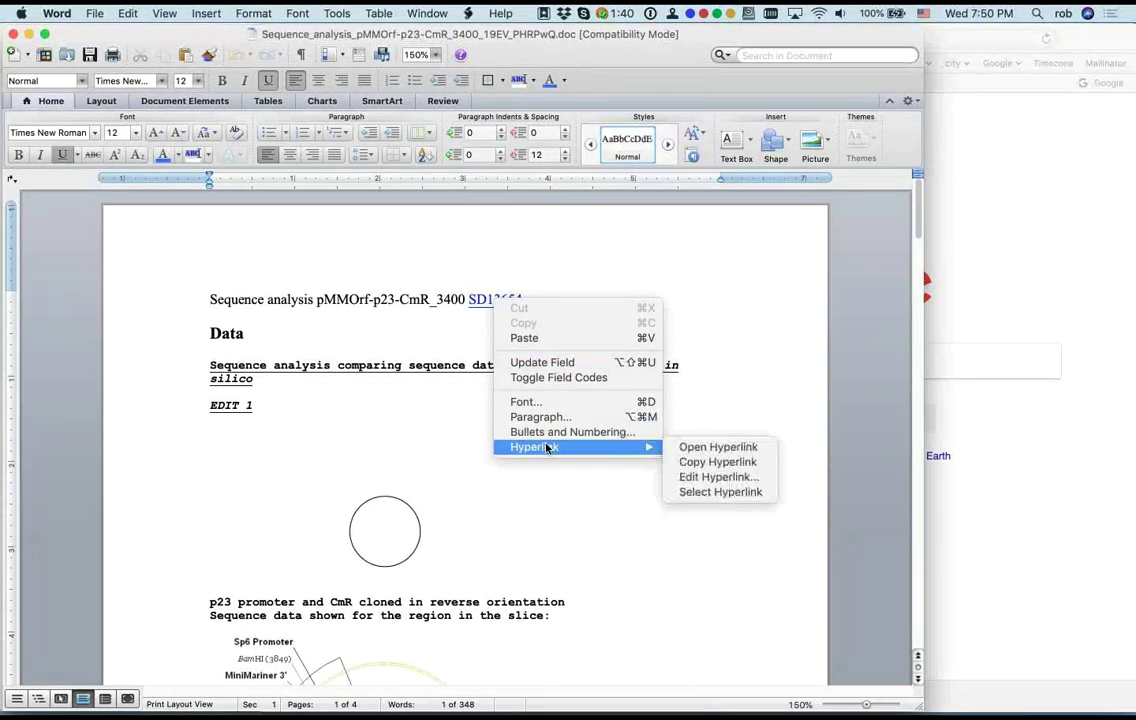
click(692, 477)
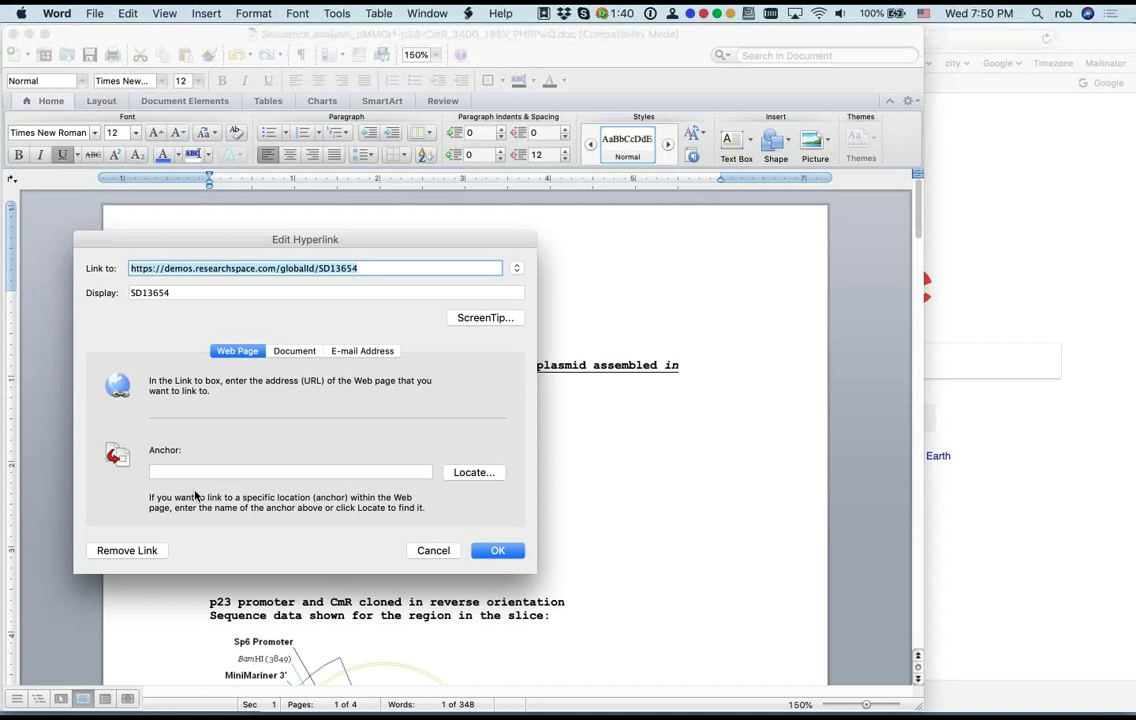
click(497, 553)
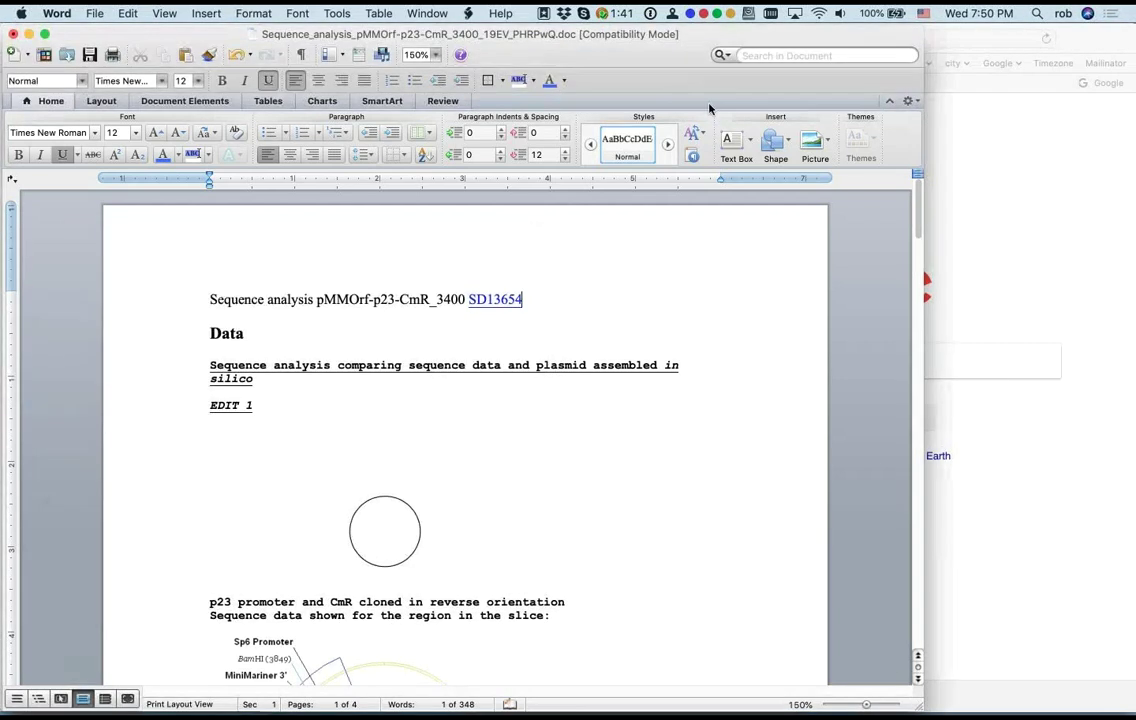
key(super+Tab)
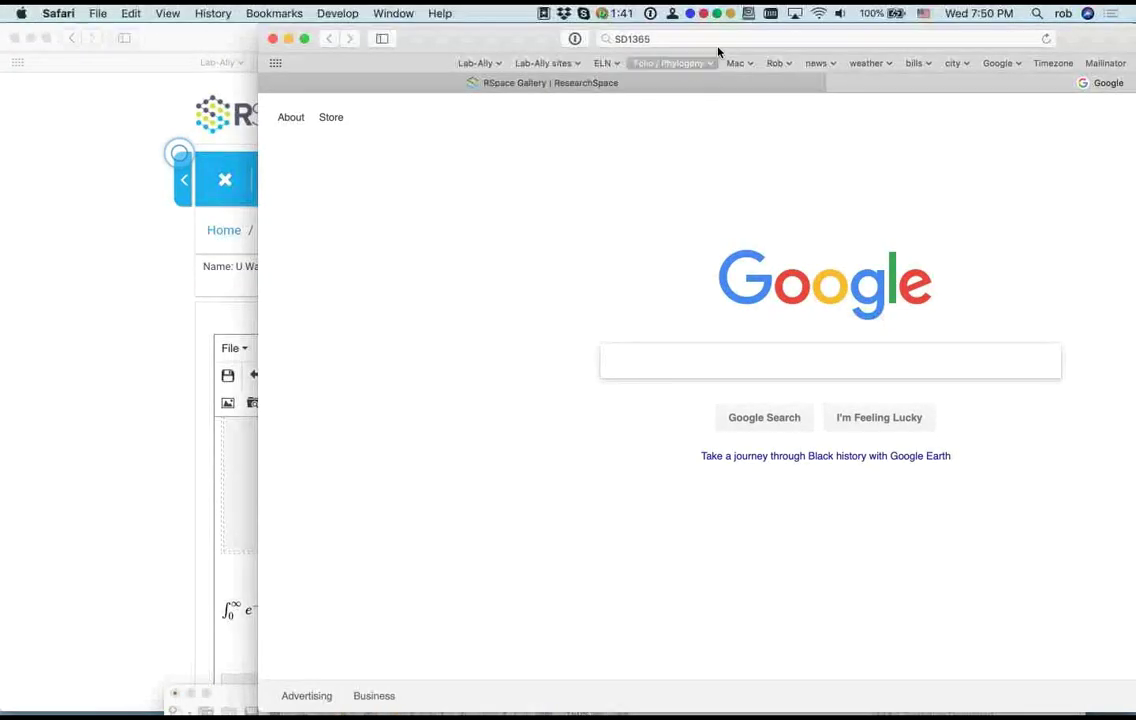
click(718, 42)
key(super+v)
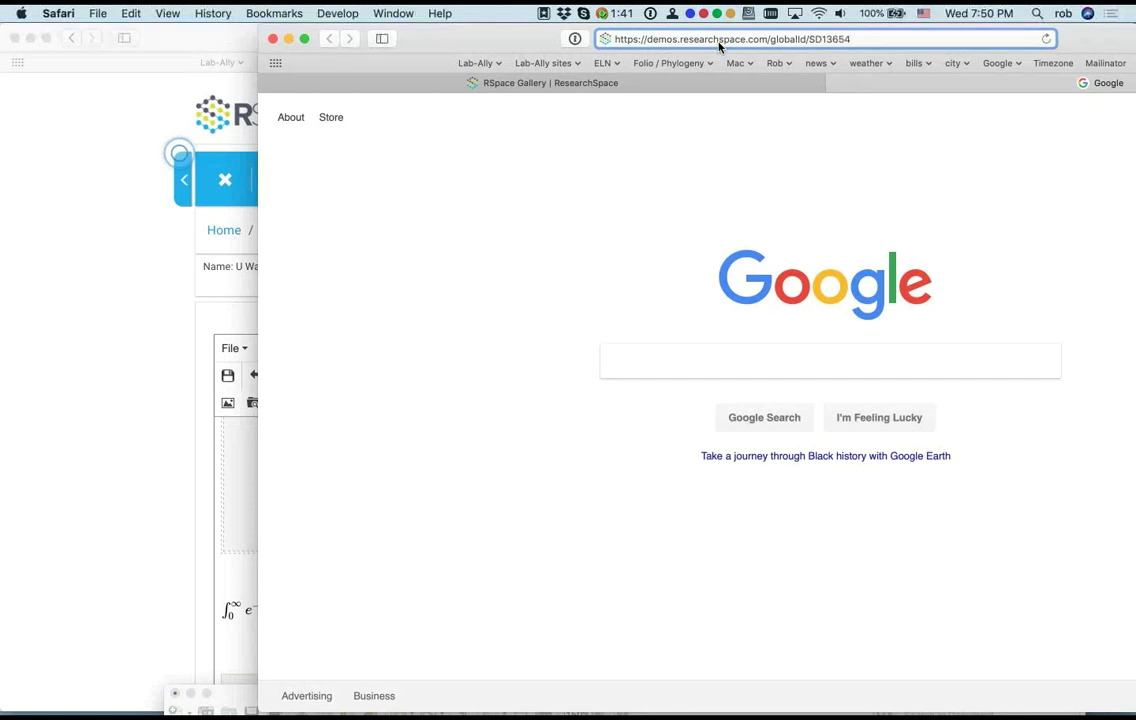
key(Return)
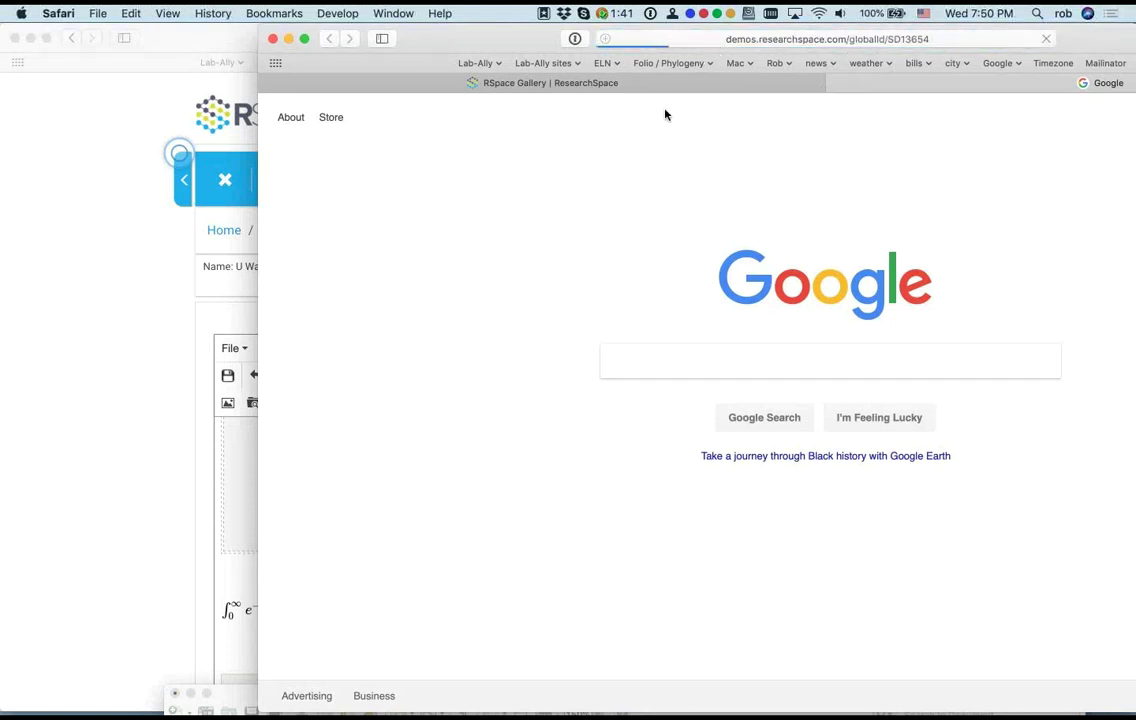
drag(484, 48, 270, 52)
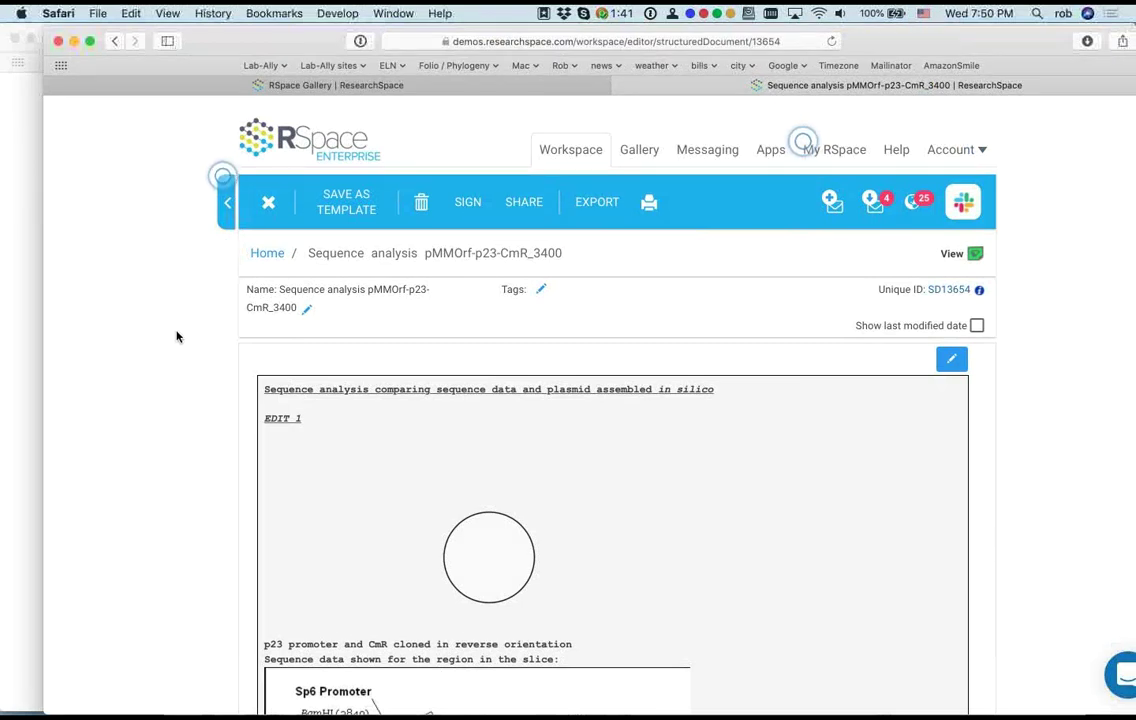
Step: Close the sequence analysis document's tab to return to the Exports Gallery, and reposition the browser window
drag(236, 45, 326, 42)
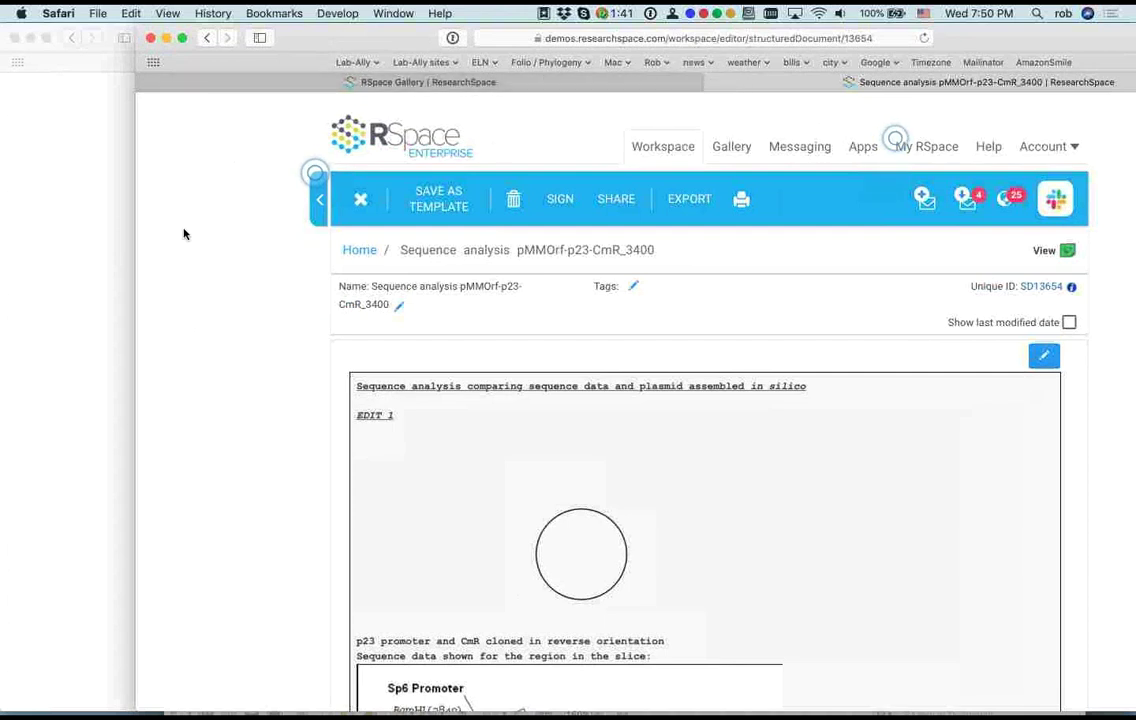
click(715, 83)
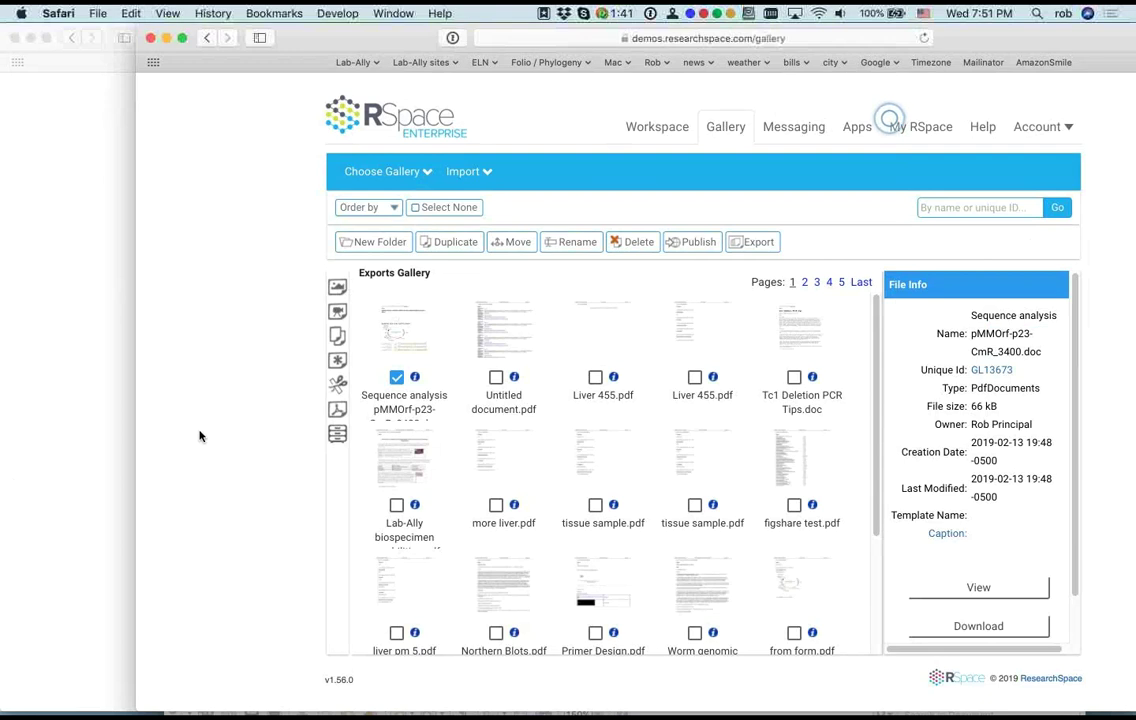
drag(314, 44, 272, 44)
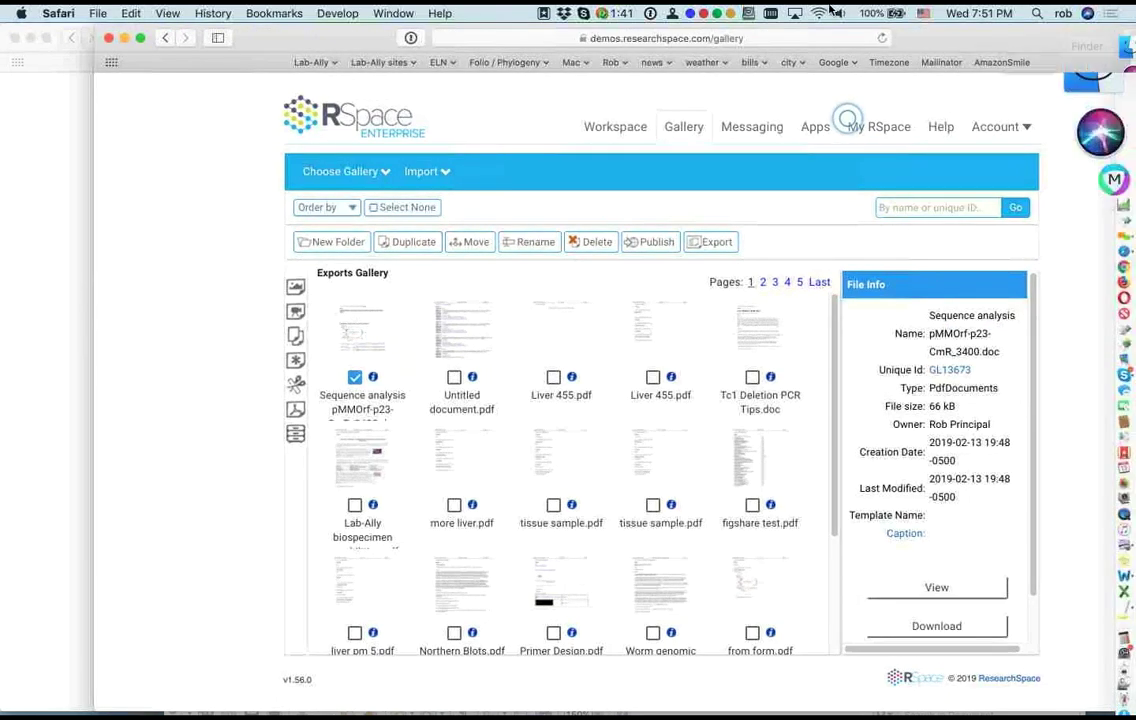
Step: Enlarge the browser window, then open the support chat to see its conversation options and close it again
double_click(948, 49)
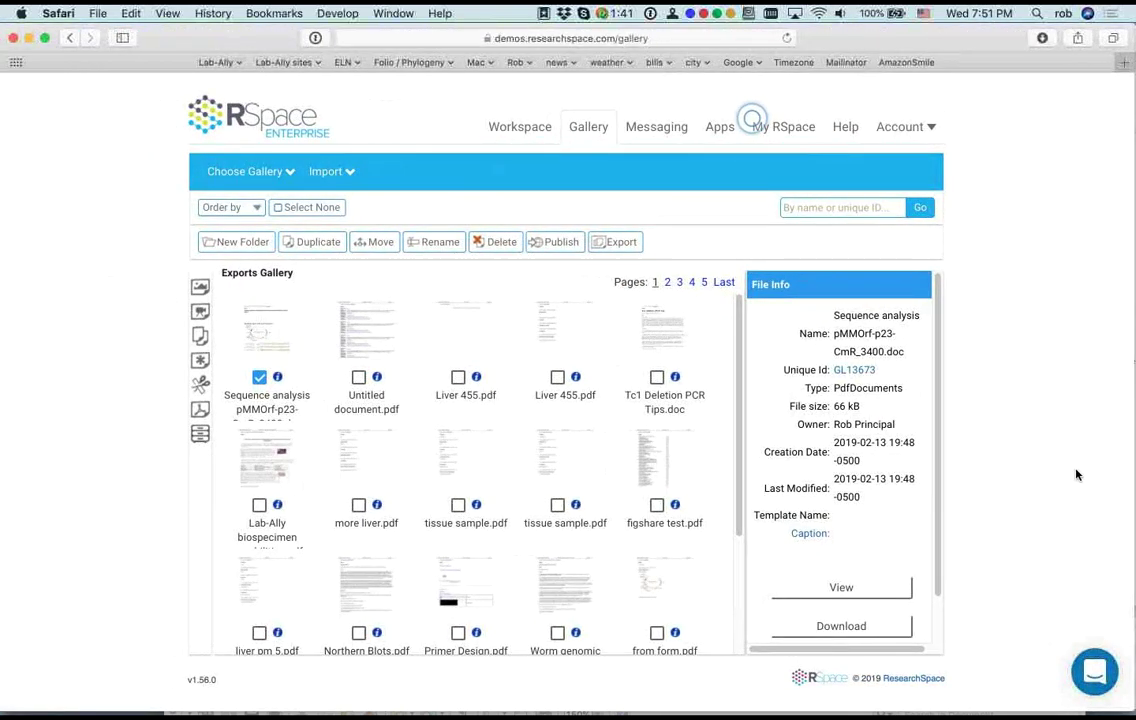
click(1094, 671)
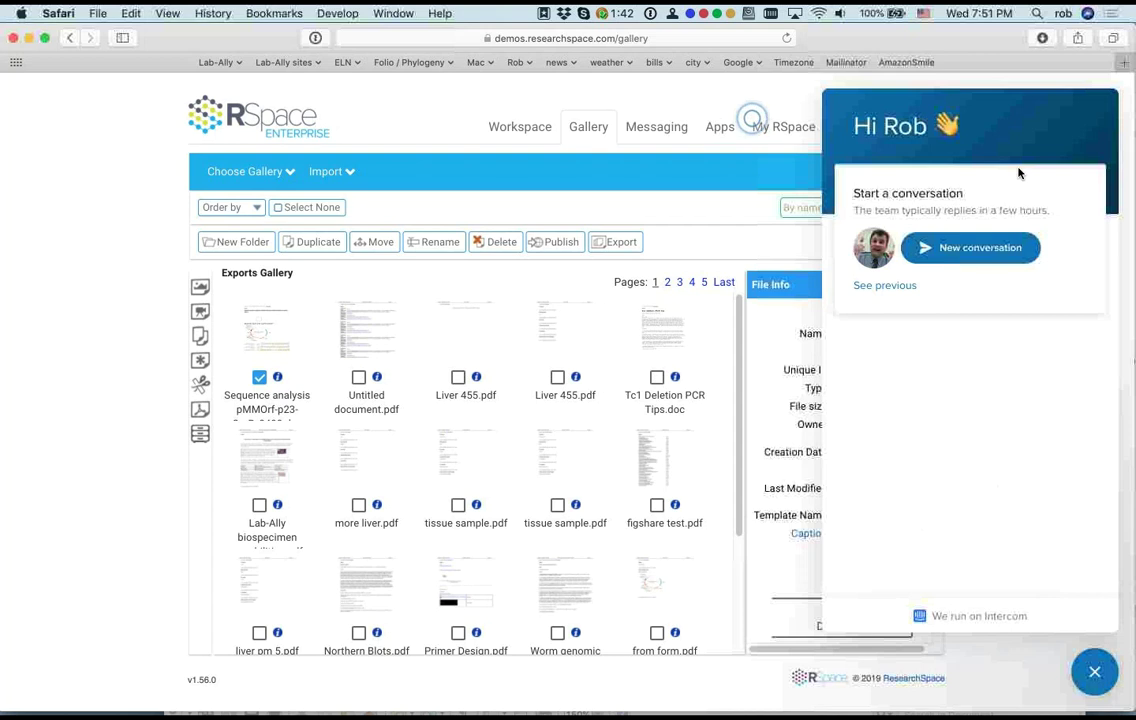
click(1097, 676)
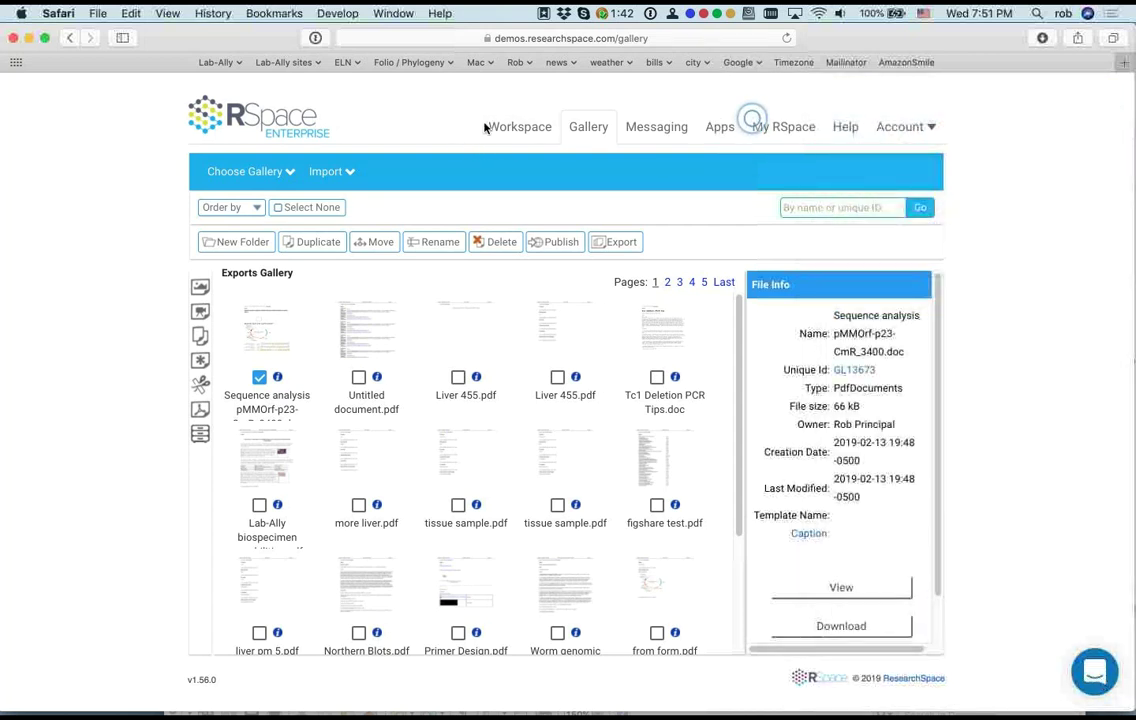
Step: Leave the Gallery for the Workspace, and start a new blank form from the My RSpace area
click(538, 135)
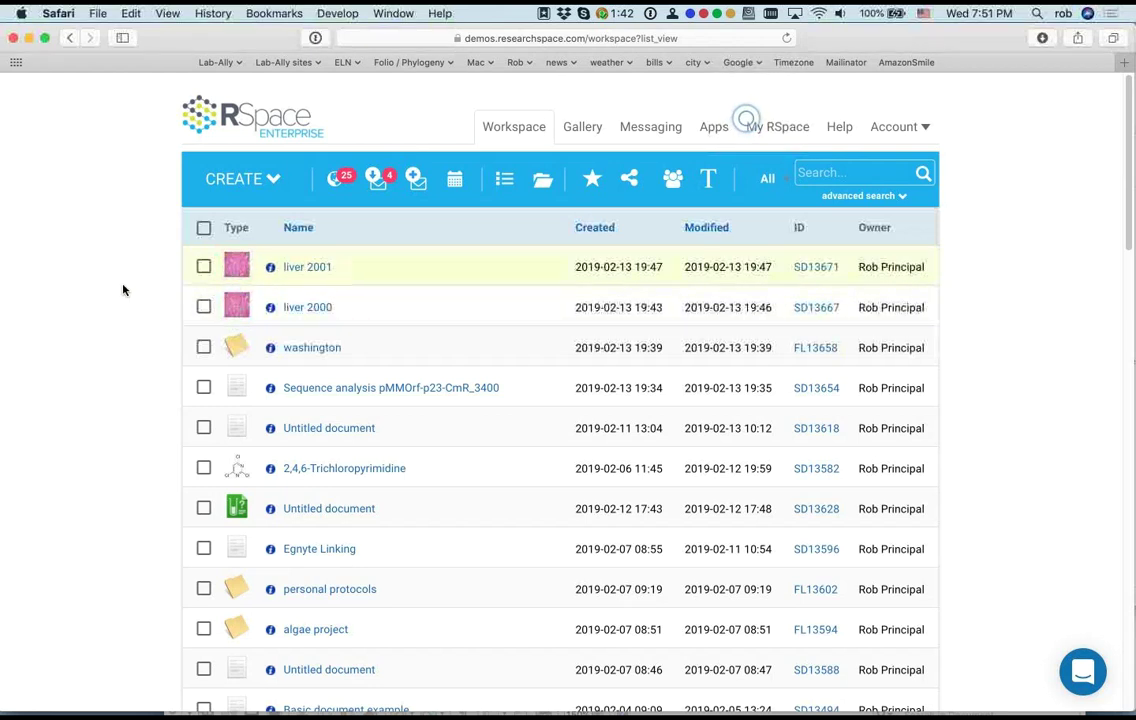
click(787, 134)
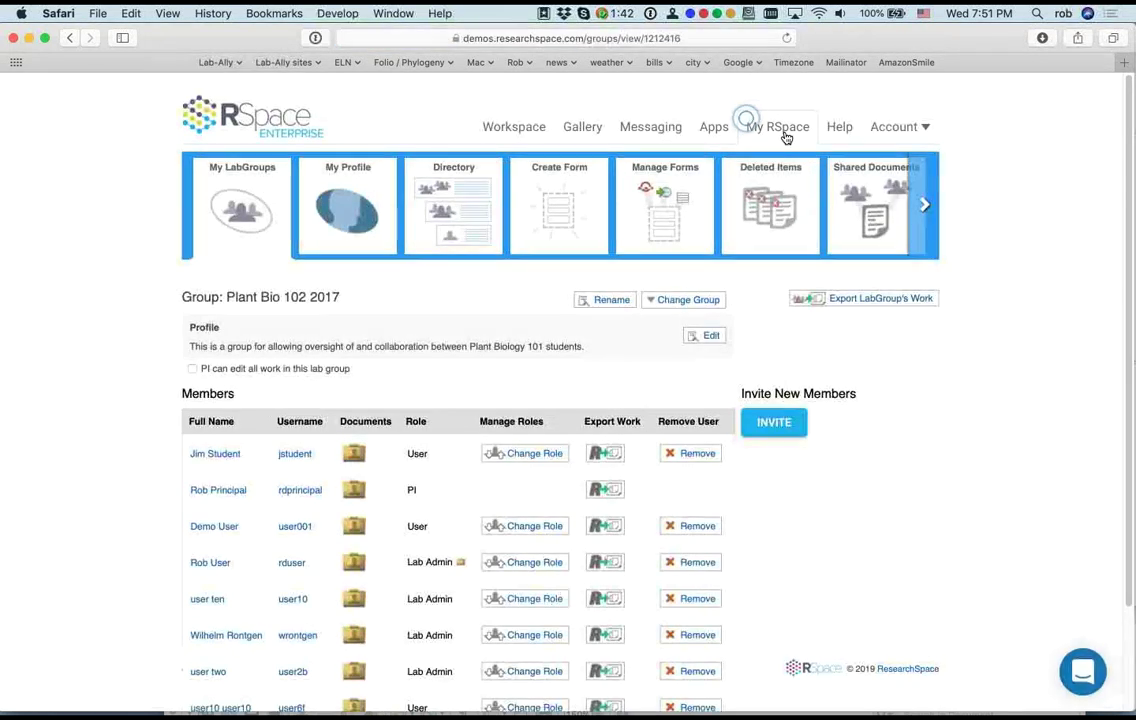
click(562, 193)
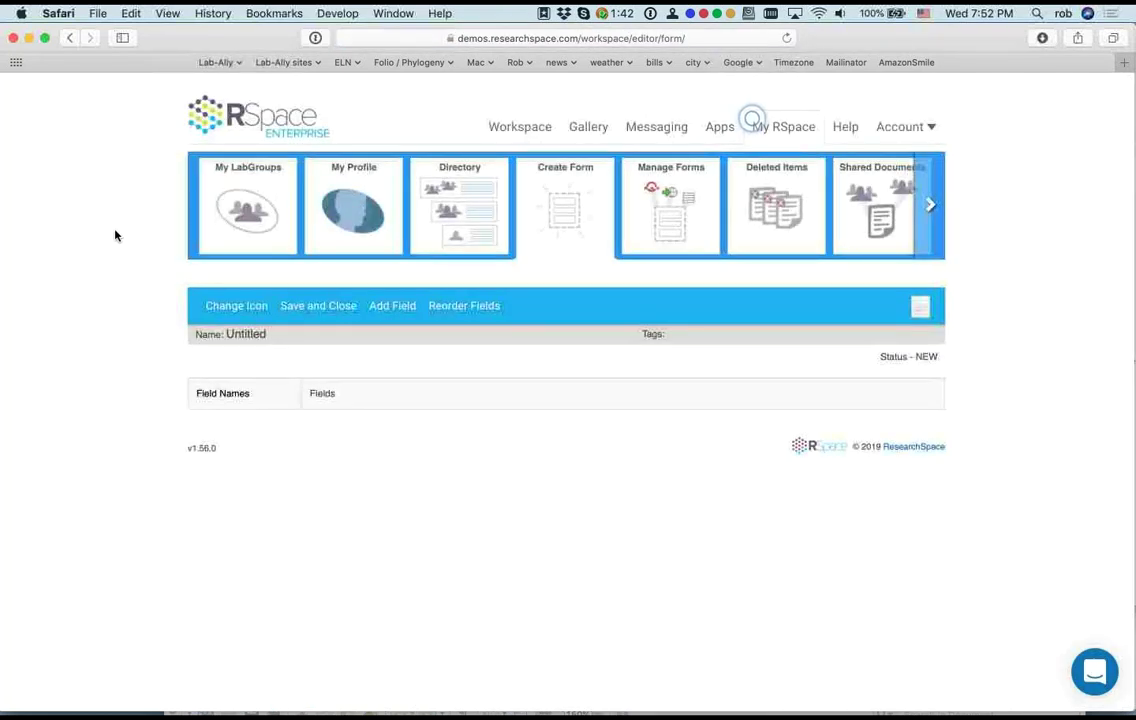
Step: Set the form's icon to 11-12-09_3473.jpg from the images folder in Server Demo Resources
click(219, 306)
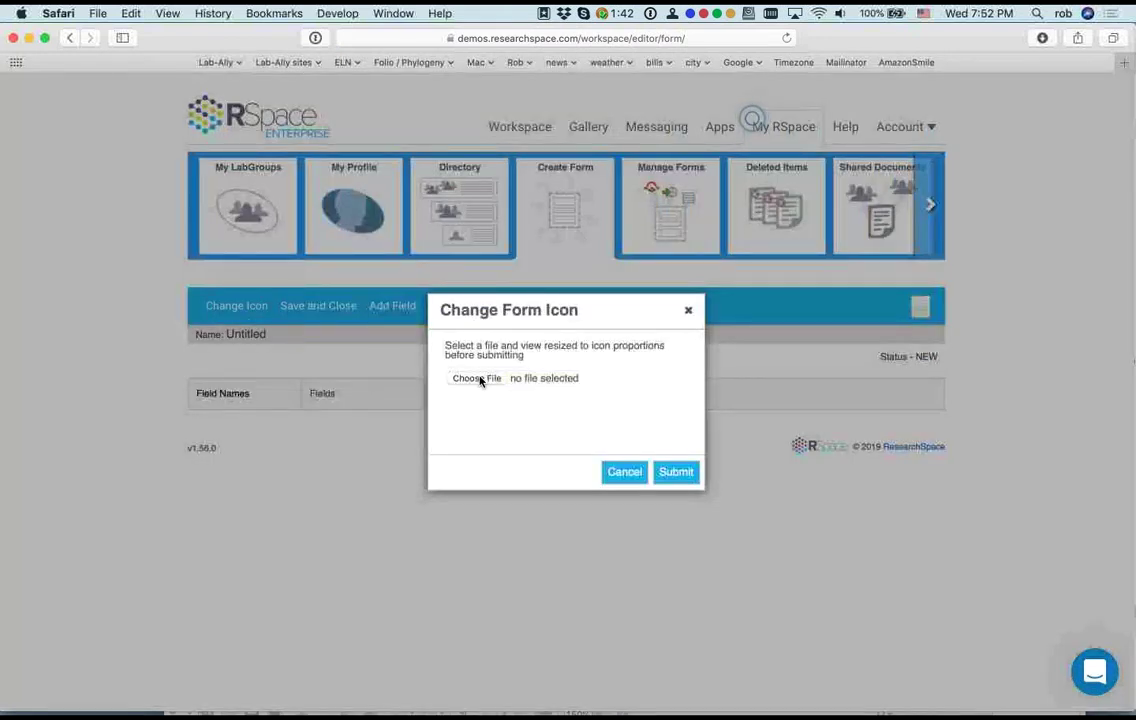
click(479, 379)
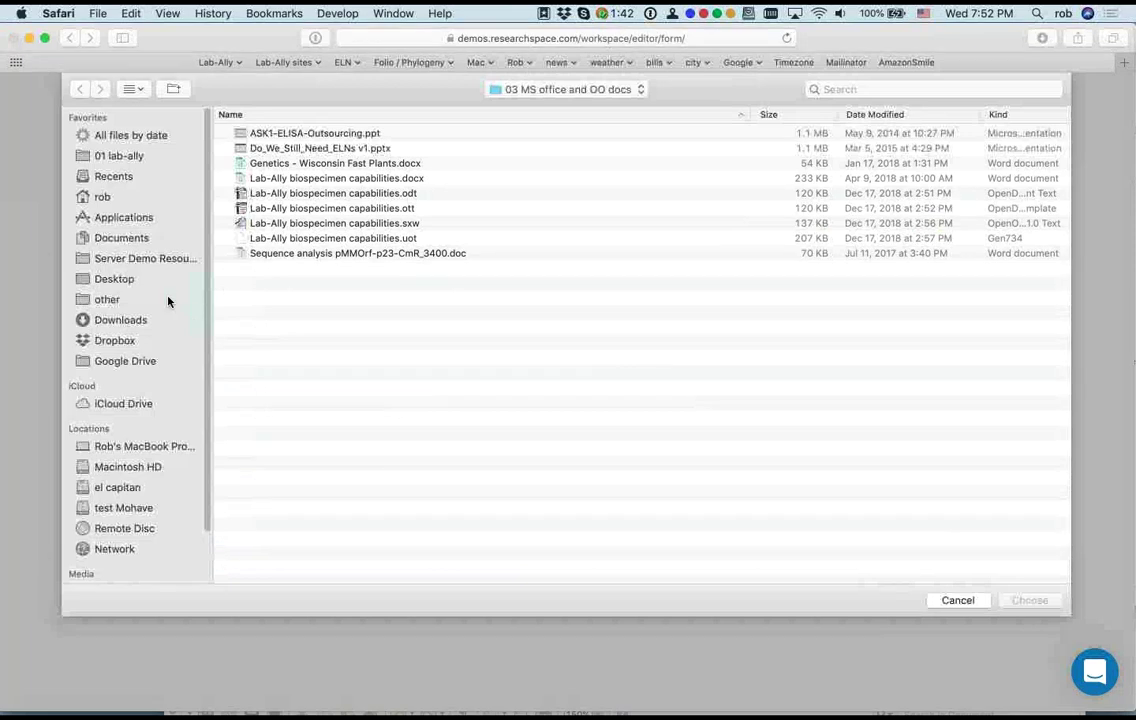
click(160, 258)
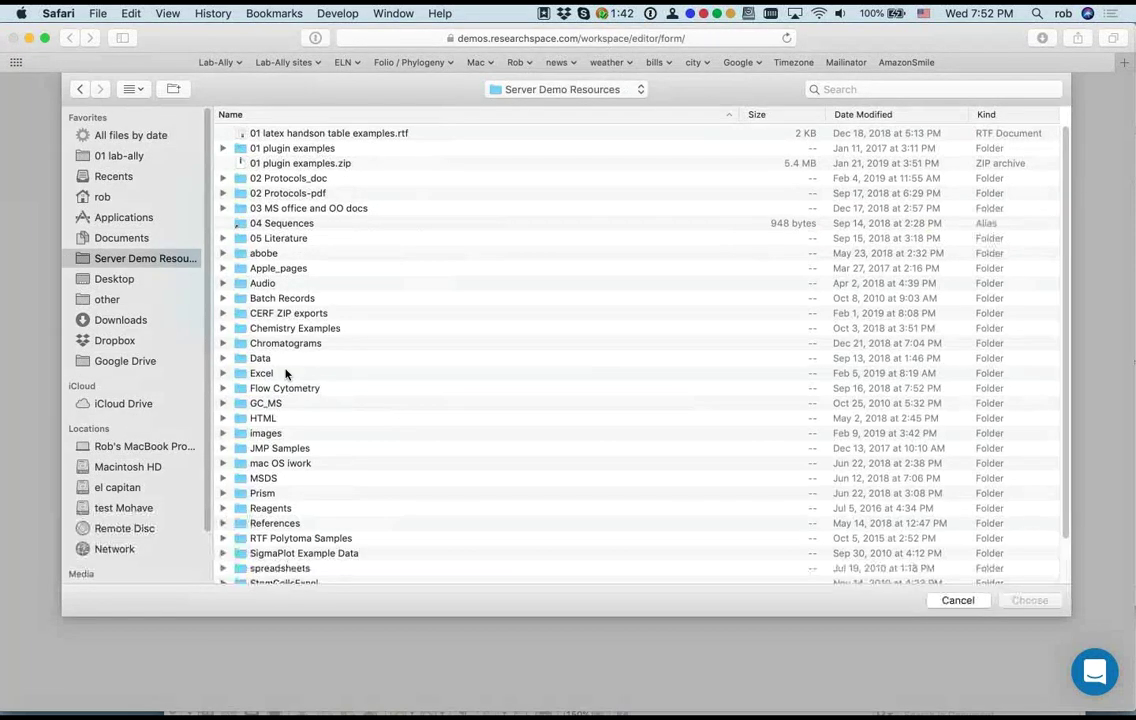
double_click(268, 436)
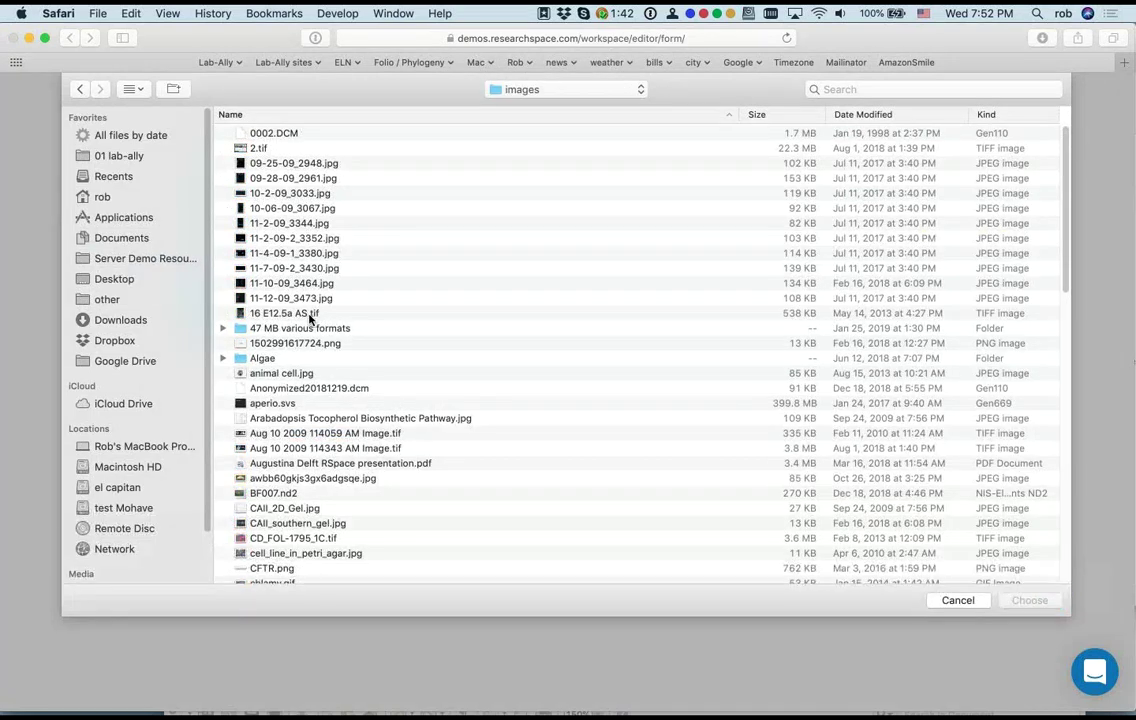
click(300, 299)
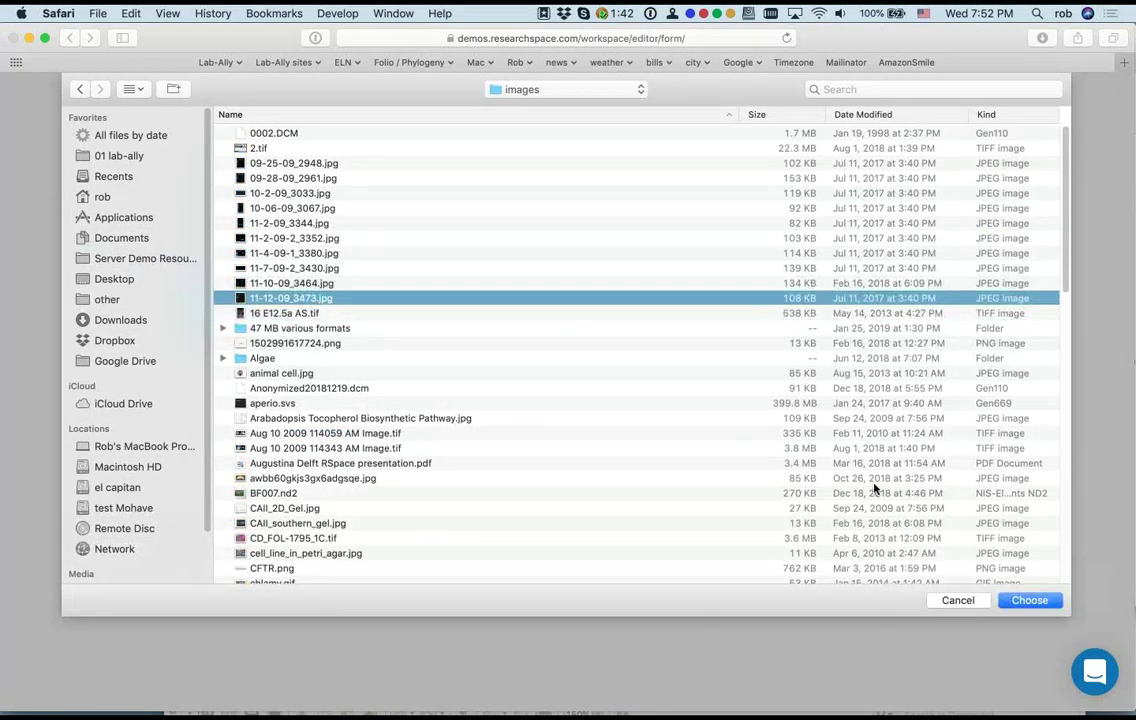
click(1029, 601)
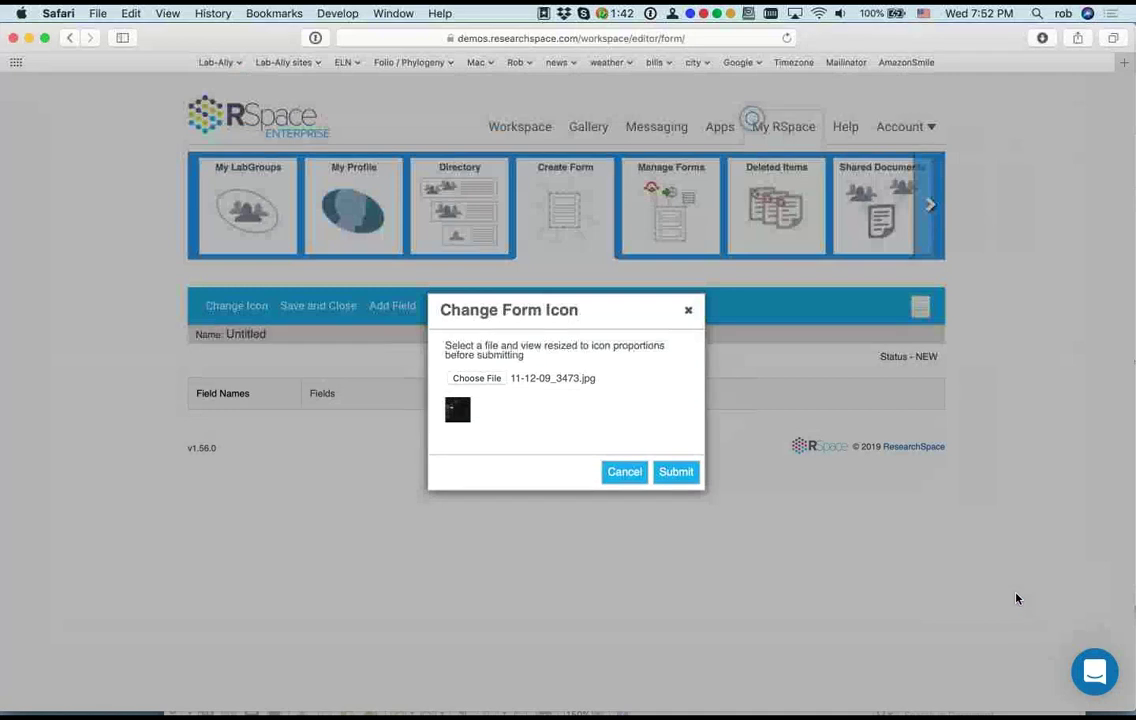
click(683, 474)
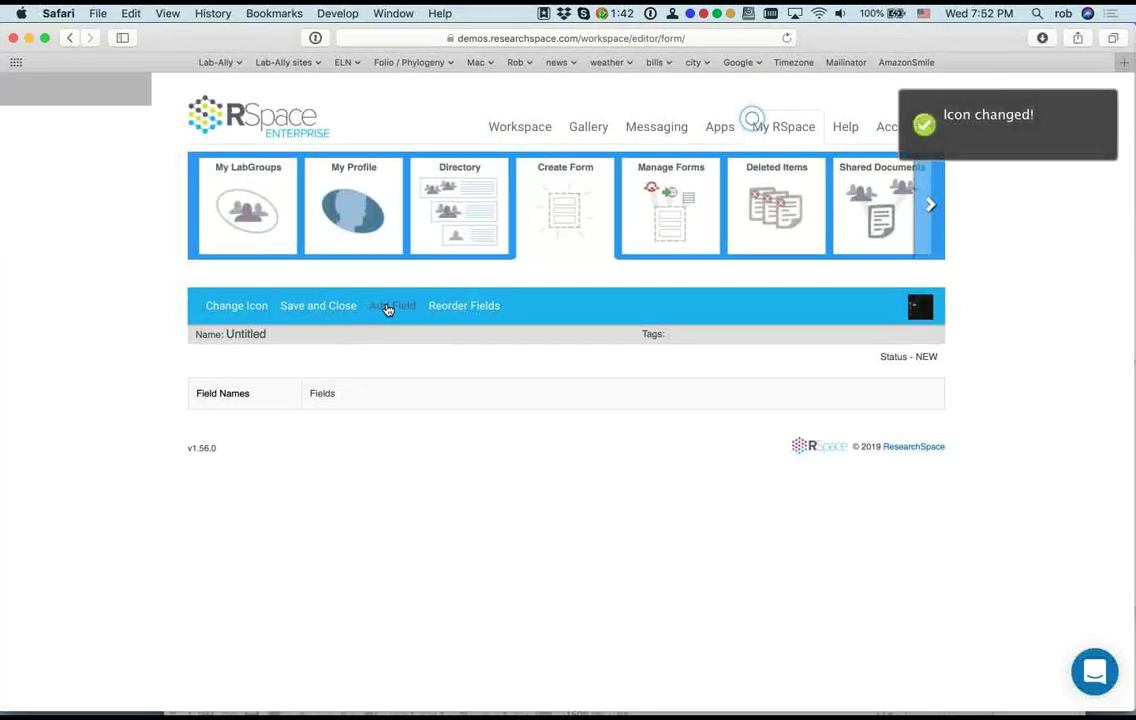
Step: Start a new Date field on the form and name it "date of run"
click(388, 306)
click(466, 265)
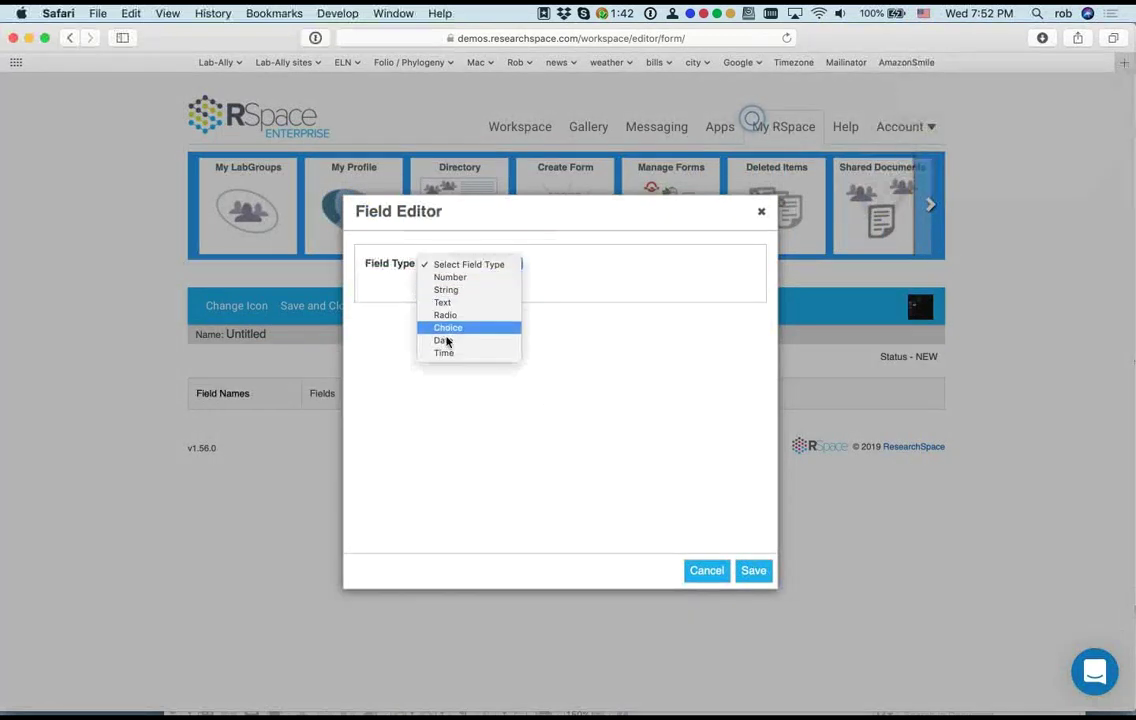
click(450, 352)
click(465, 265)
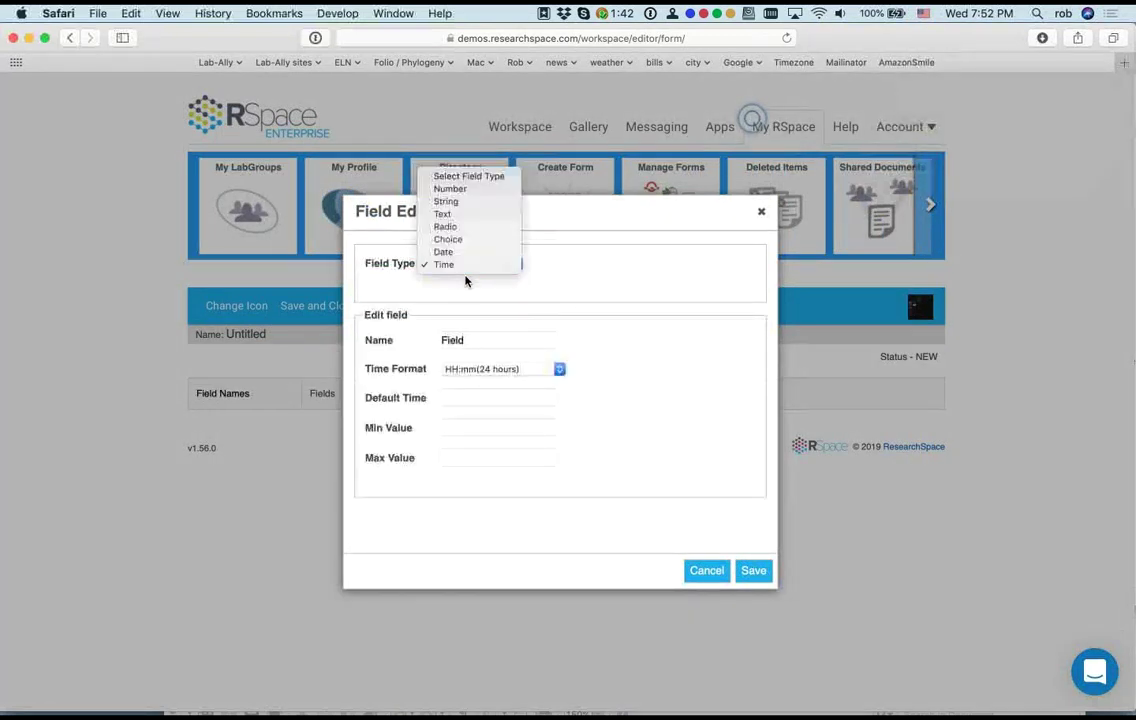
click(466, 256)
drag(474, 337, 421, 342)
text(date of run)
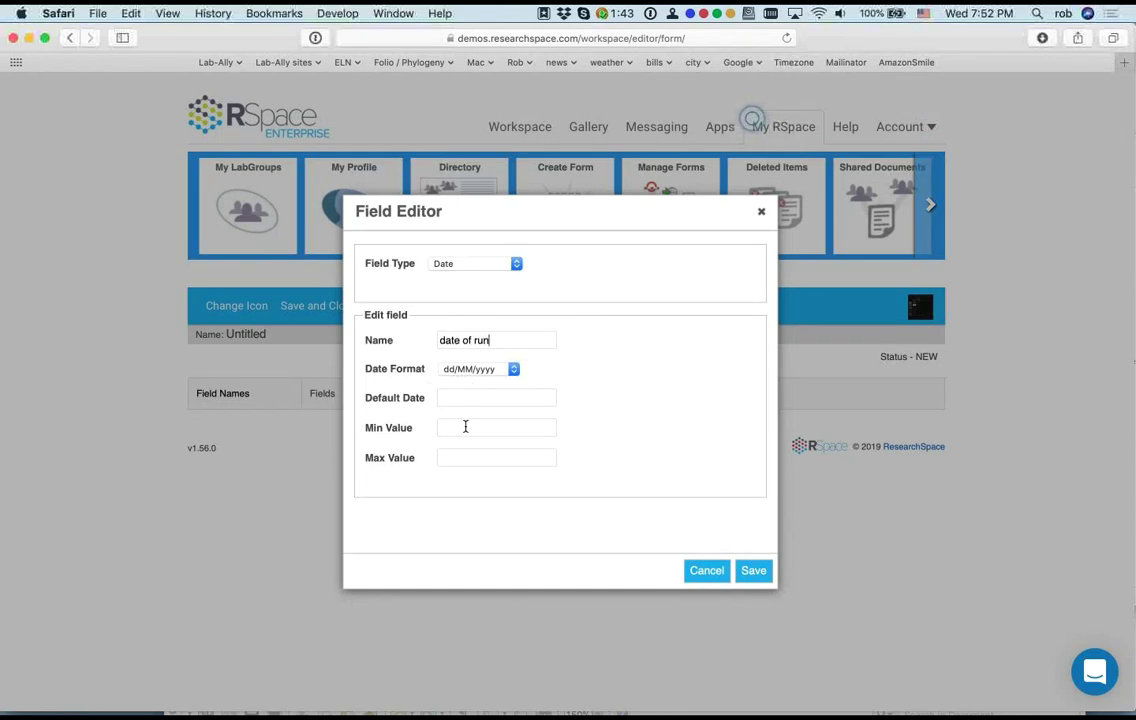
Step: Limit the "date of run" field to dates from 01/02/2019 to 16/02/2019 and save it
click(464, 427)
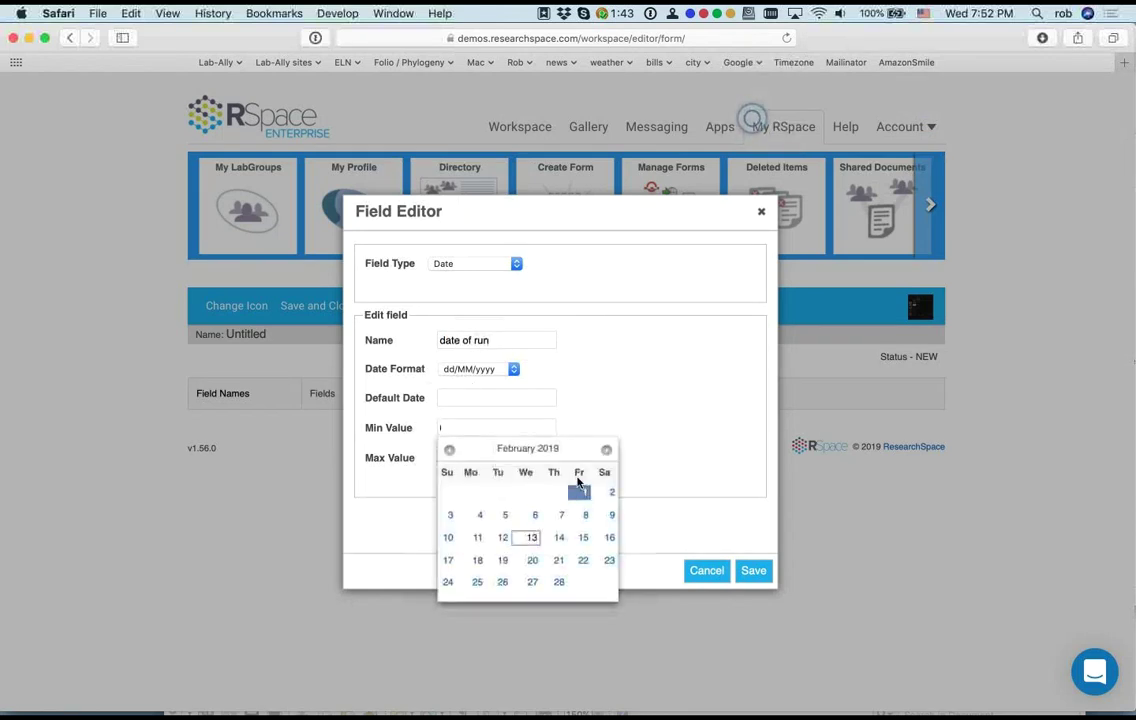
click(583, 493)
click(492, 458)
click(609, 565)
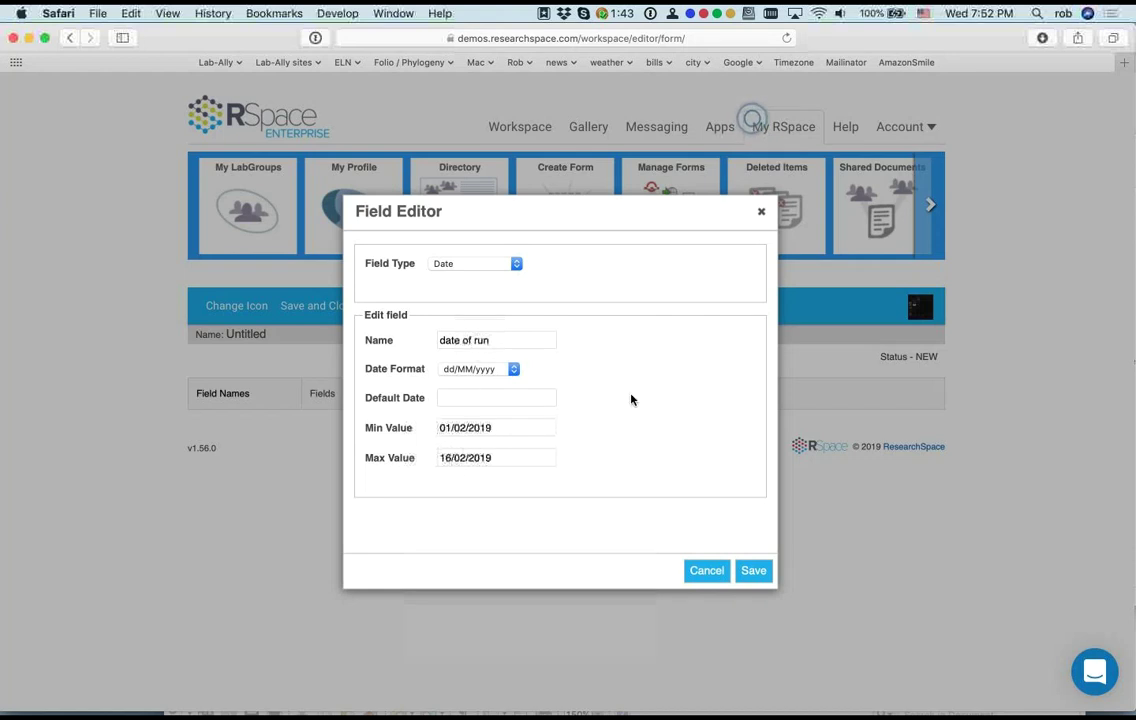
click(755, 570)
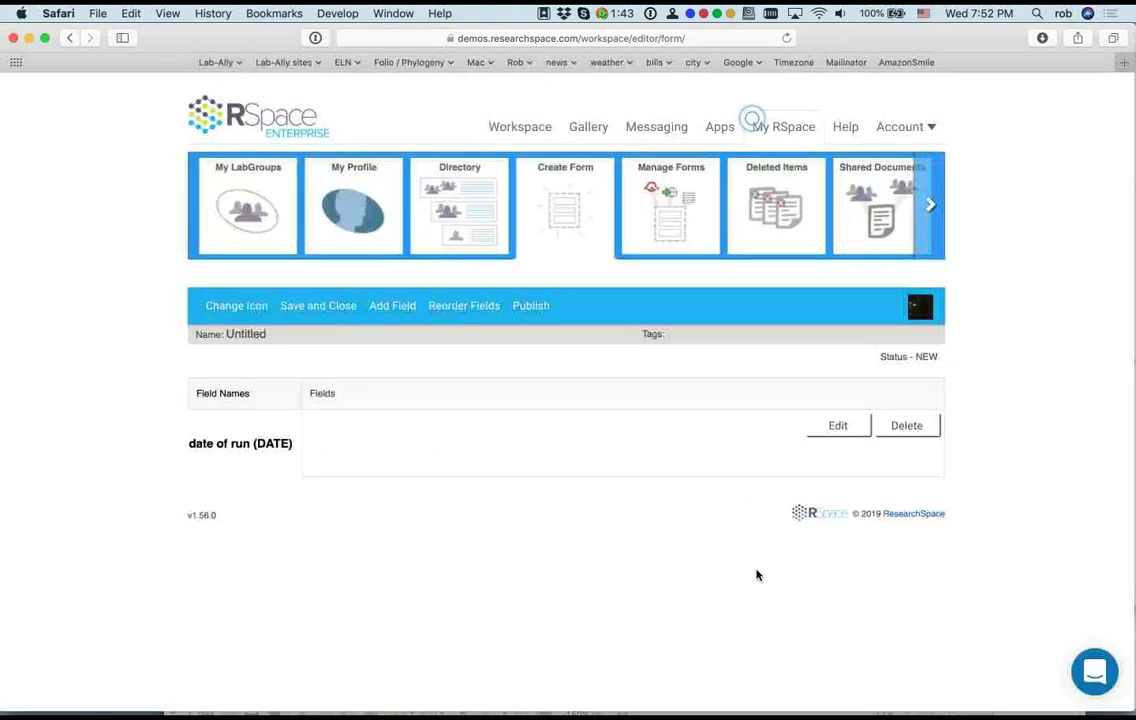
Step: Add a String field named "type of gel" to the form and save it
click(390, 310)
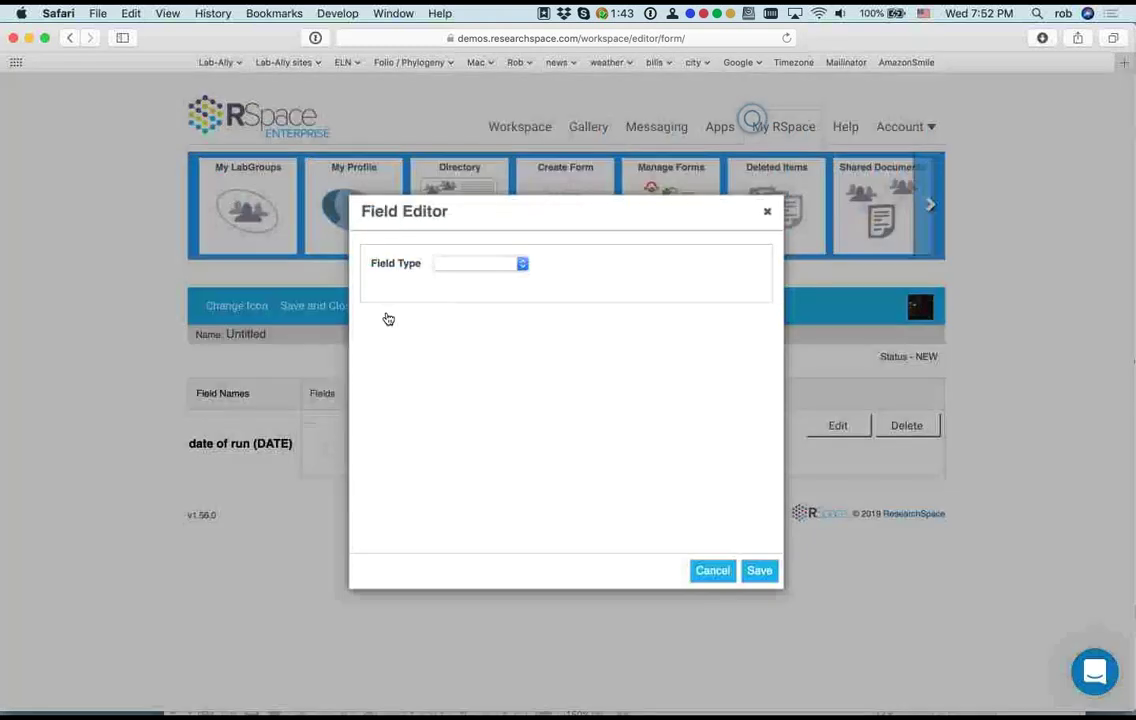
click(460, 264)
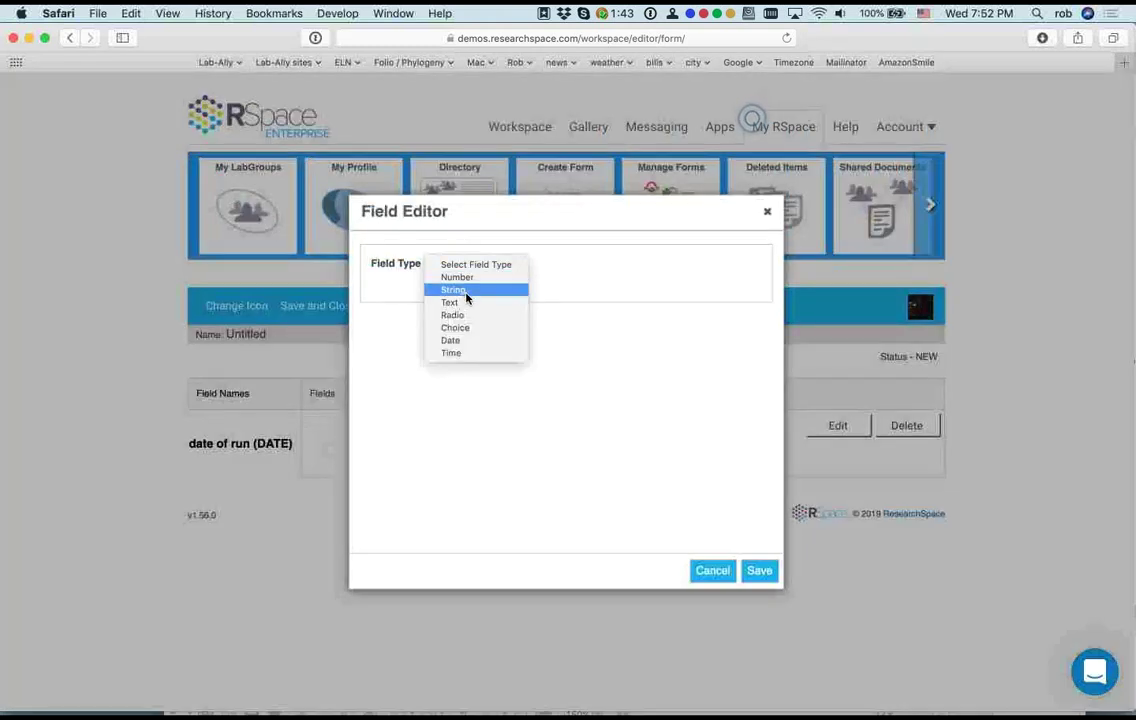
click(465, 295)
drag(483, 340, 436, 346)
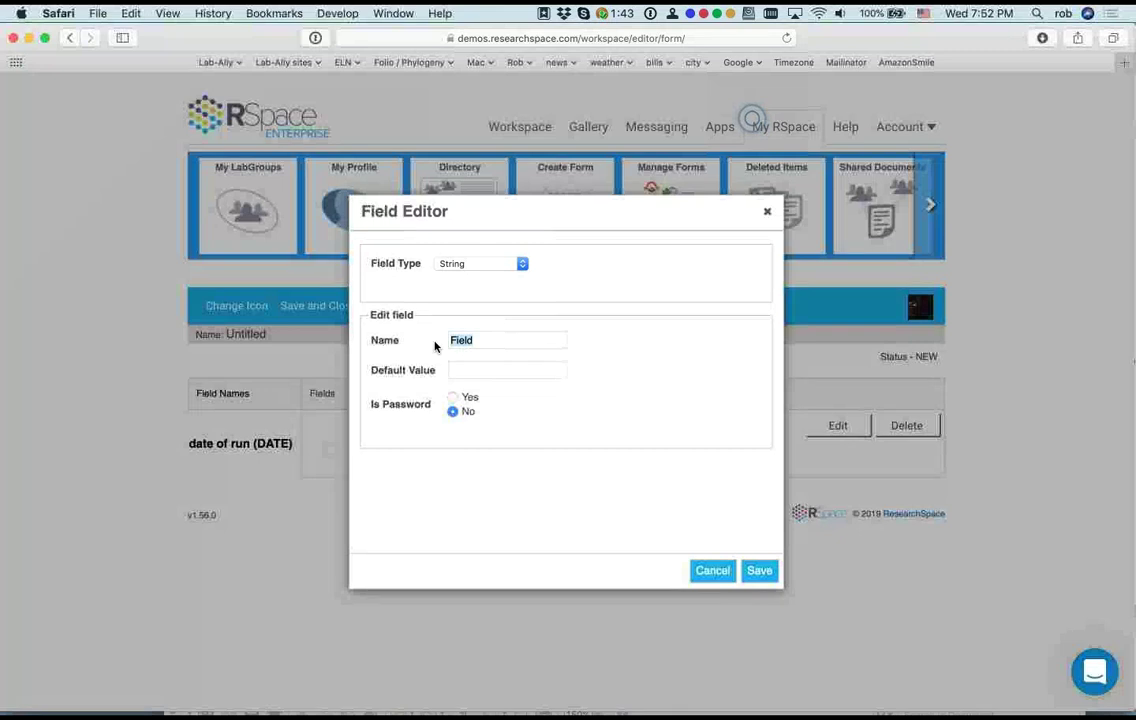
text(type of gel)
click(757, 571)
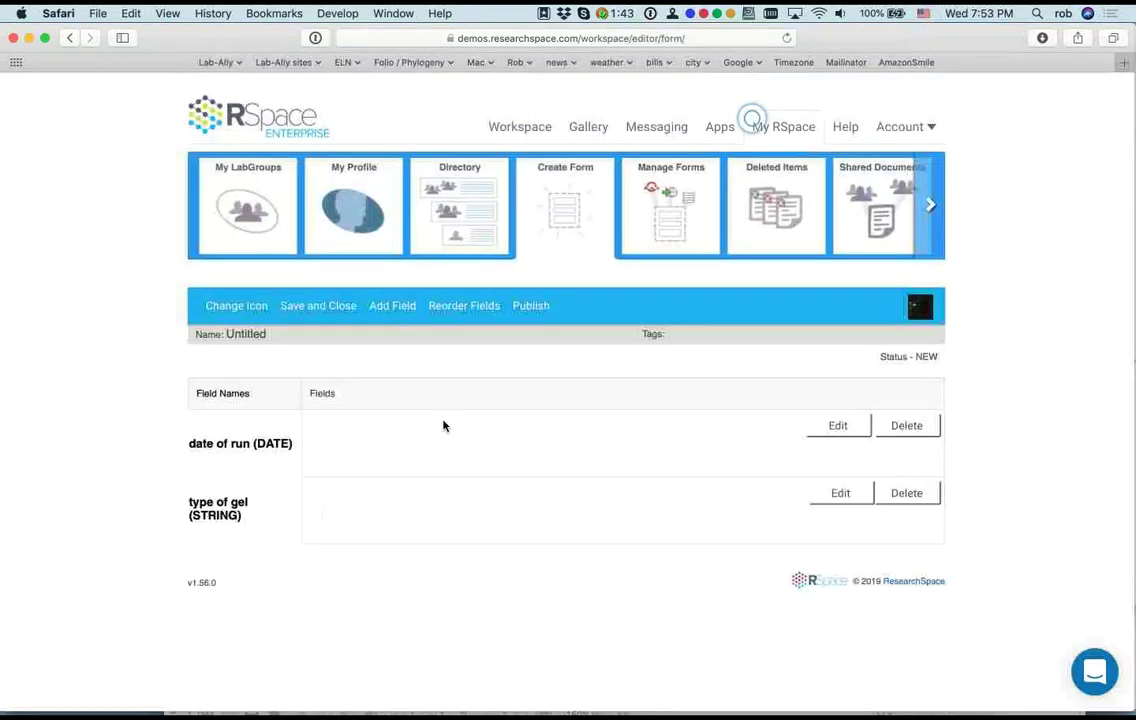
Step: Add a Number field named "percentage" to the form and save it
click(393, 307)
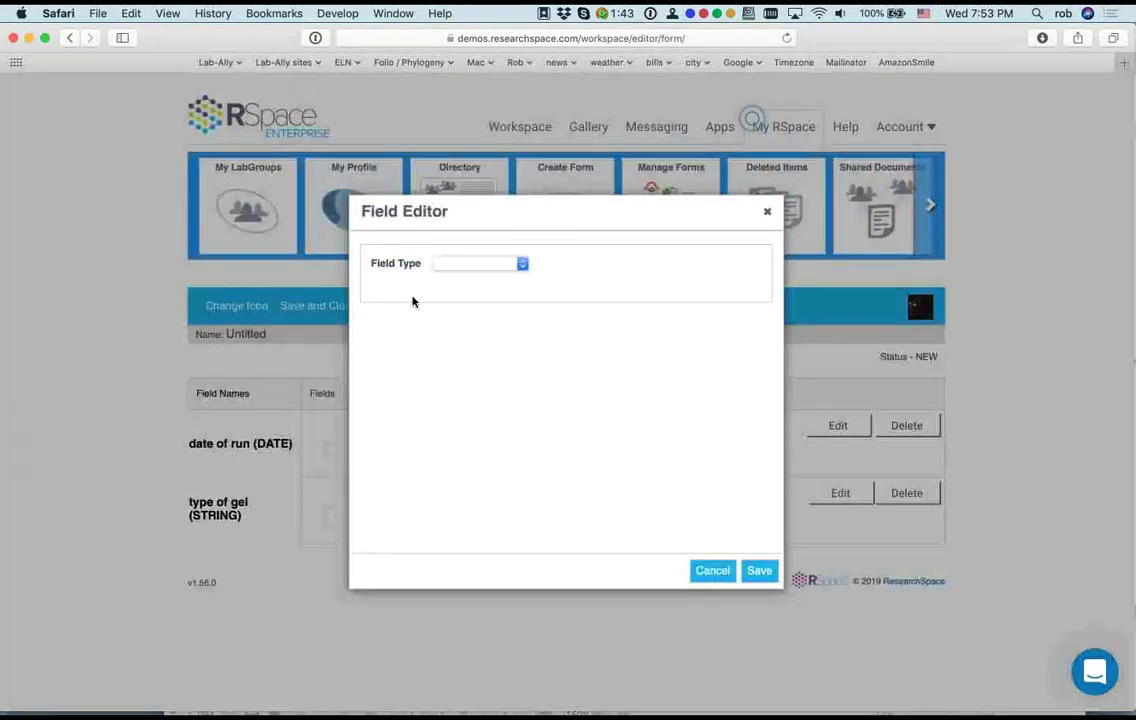
click(445, 265)
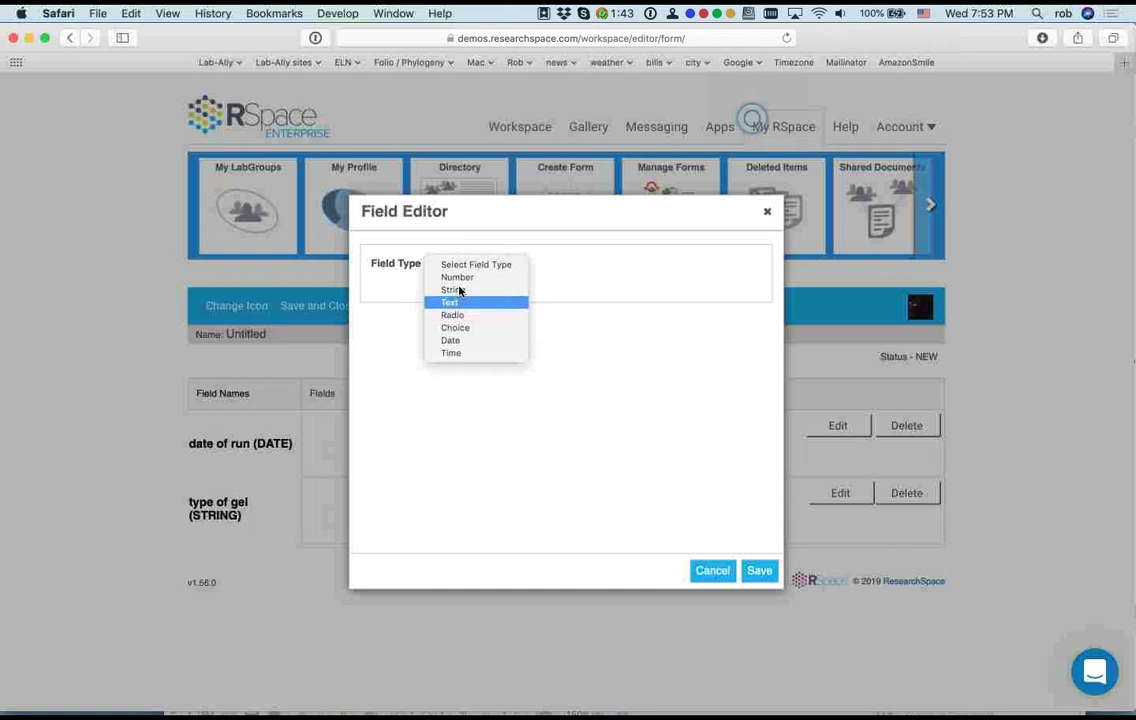
click(459, 279)
click(477, 343)
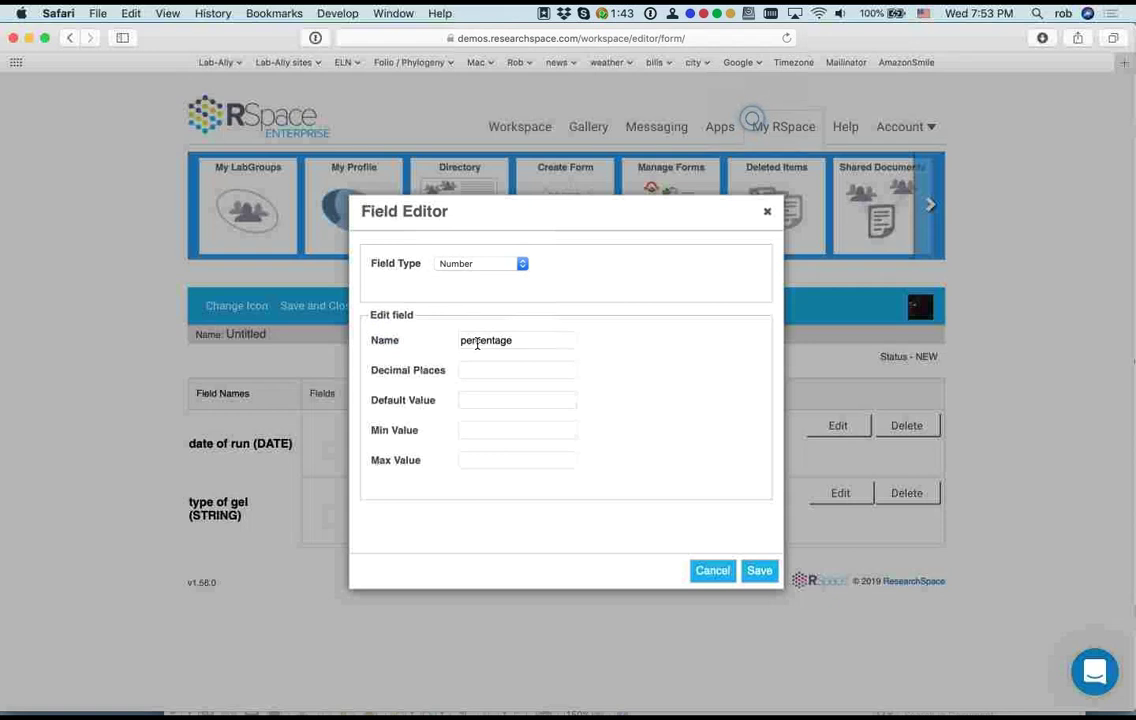
click(759, 572)
Step: Start a new Choice field on the form and name it "did the gel work?"
click(393, 308)
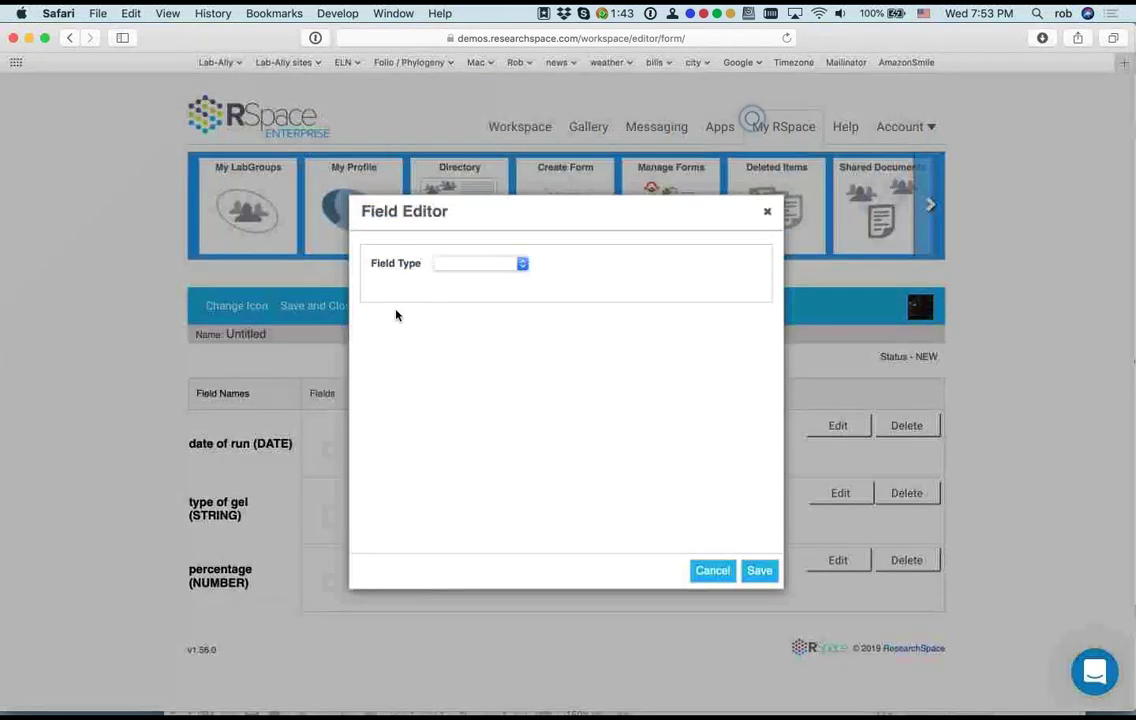
click(447, 265)
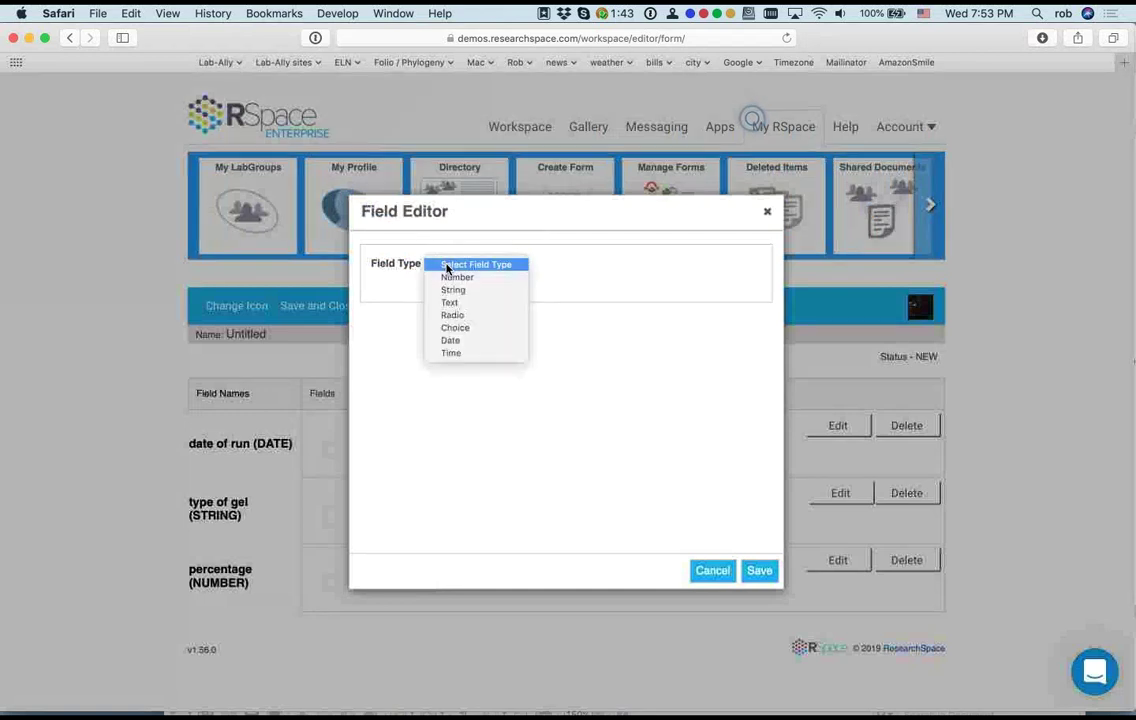
click(454, 319)
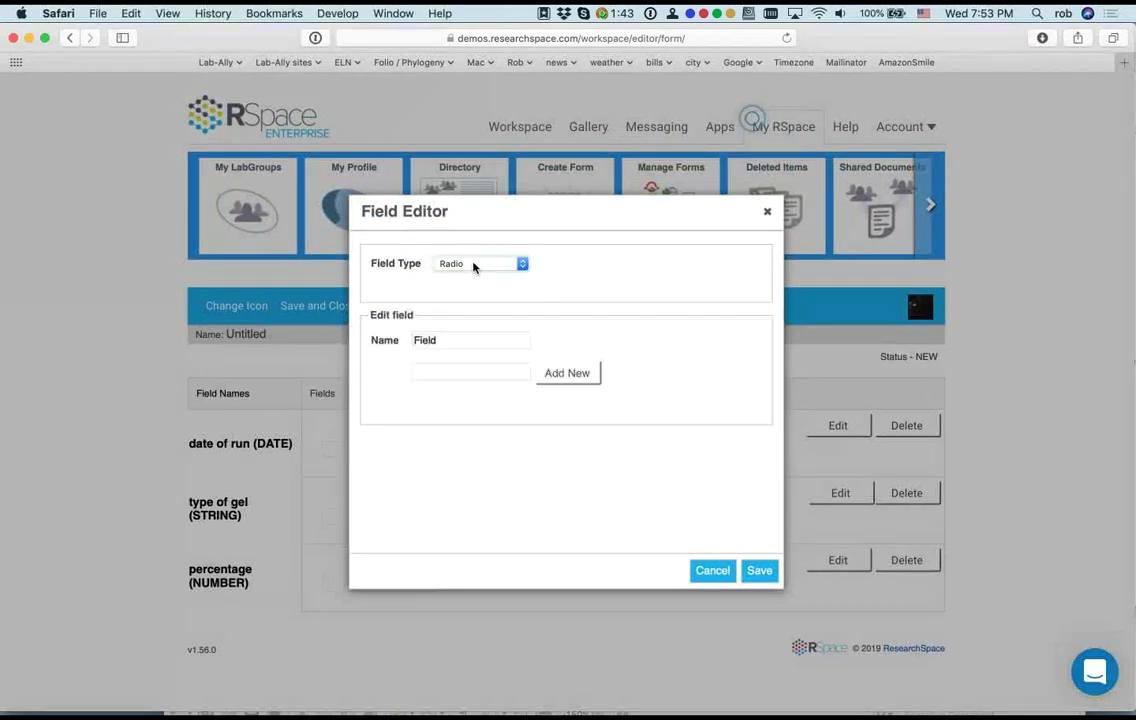
click(472, 264)
click(473, 279)
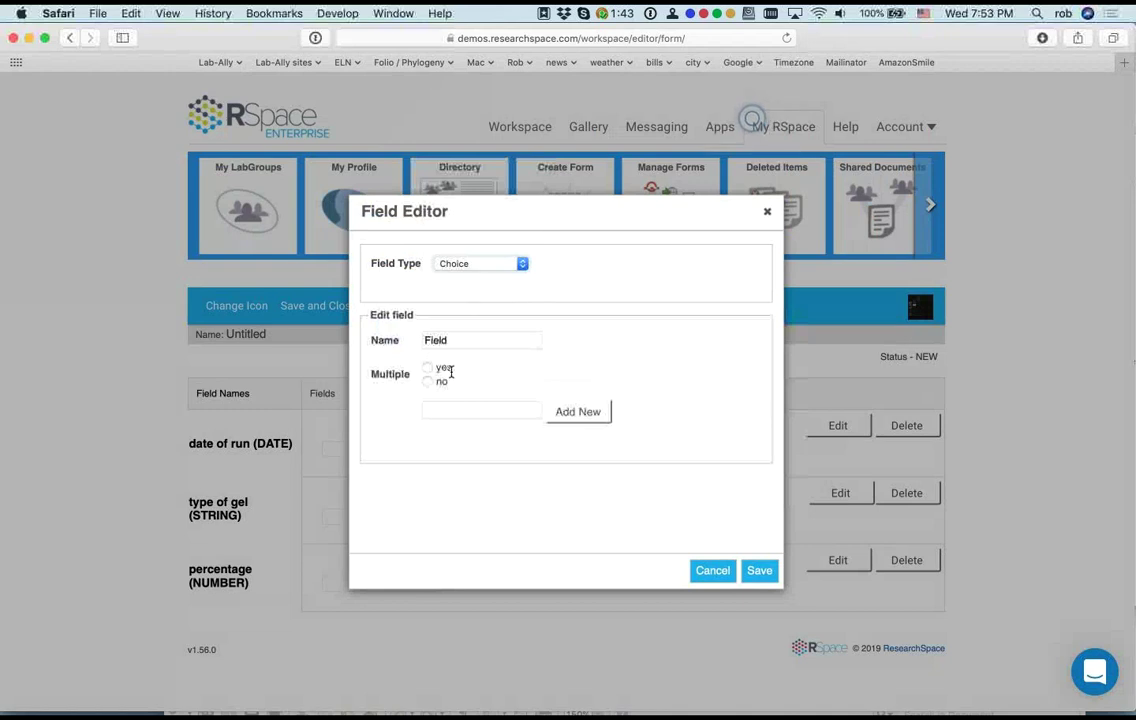
drag(459, 340, 409, 342)
text(did teh )
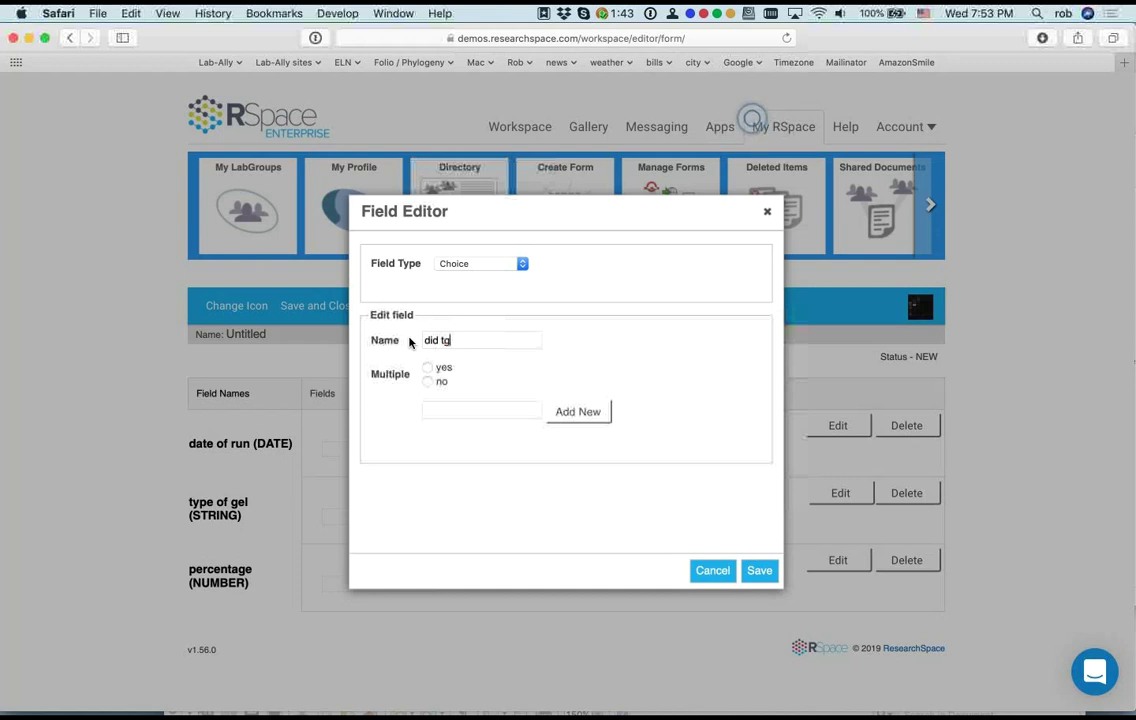
text(gel work?)
Step: Allow multiple choices in the "did the gel work?" field, add the options "YES!" and "unfortunately, no.", and save it
click(427, 367)
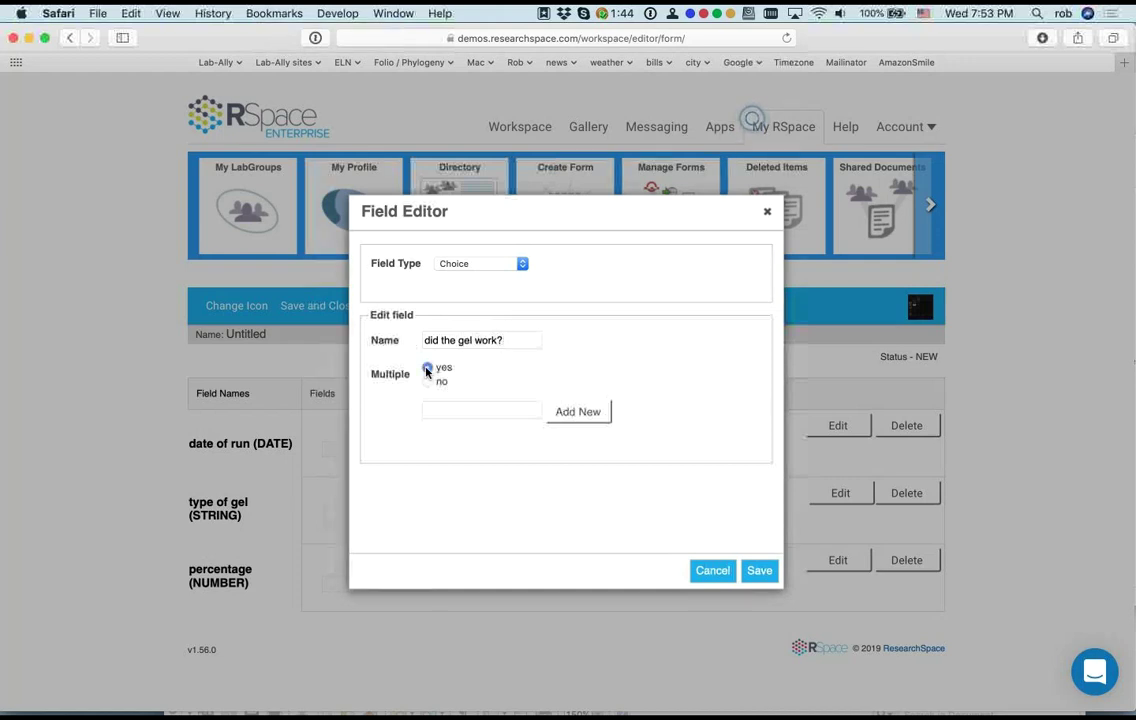
click(516, 419)
text(YES!)
click(574, 418)
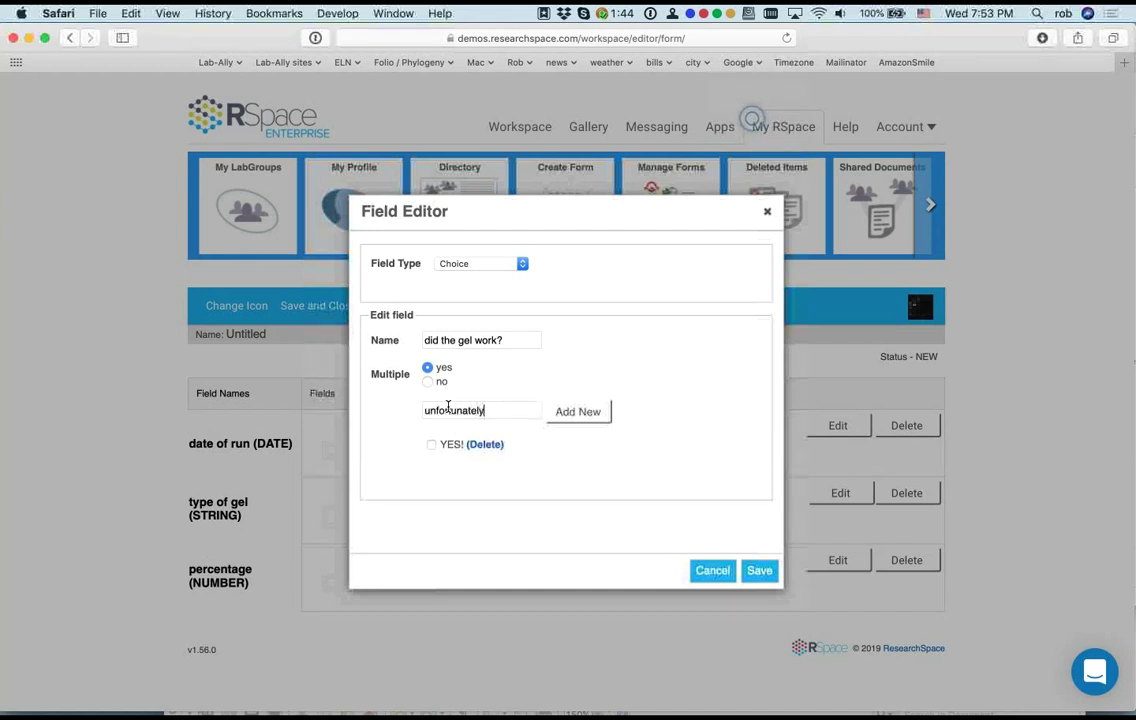
click(453, 407)
text(unfortunately, no.)
click(580, 412)
click(759, 572)
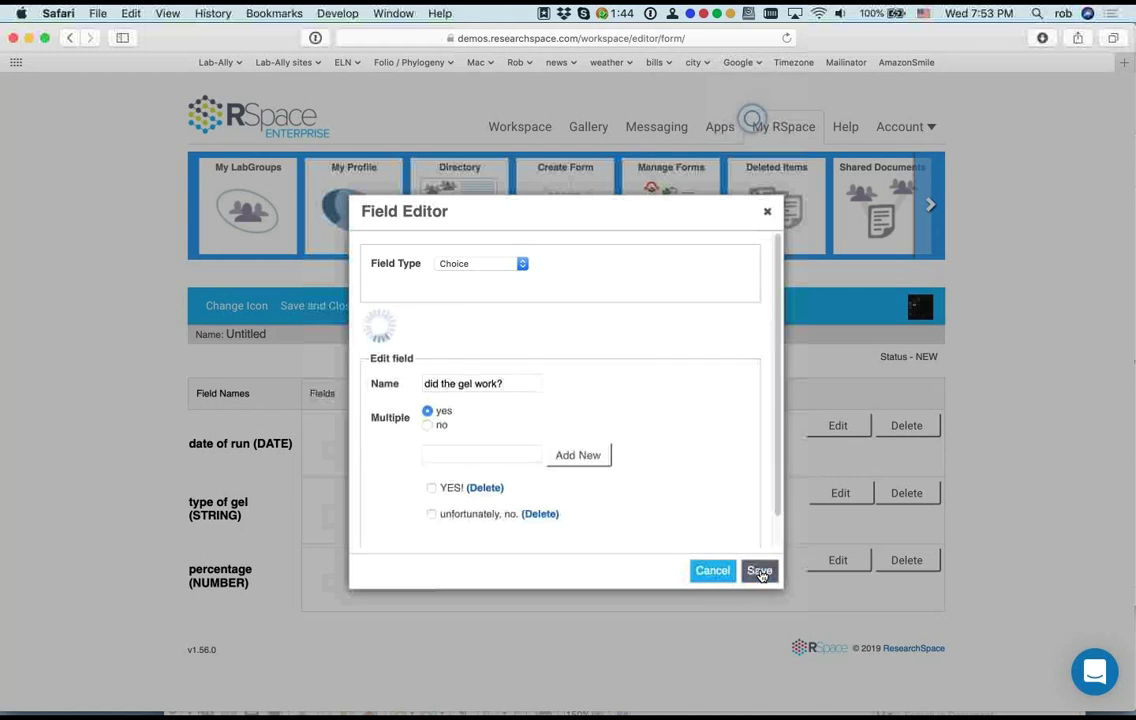
scroll(71, 540, down, 2)
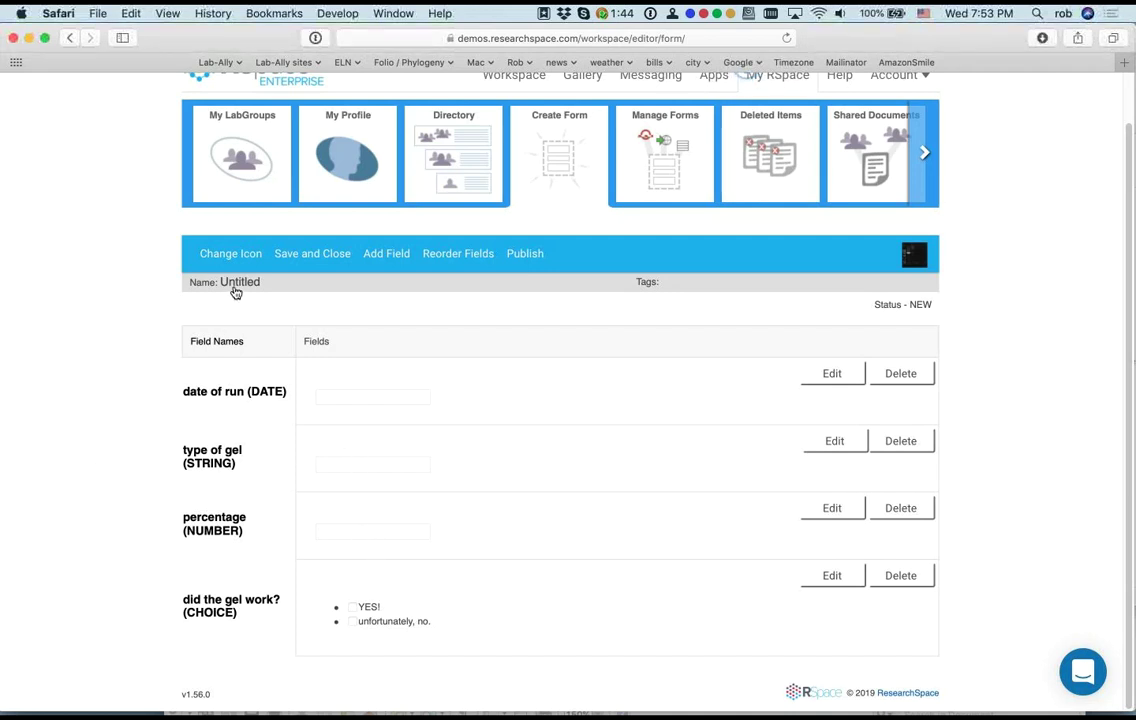
Step: Name the new form "washington gel"
click(238, 282)
text(washington gel)
click(646, 443)
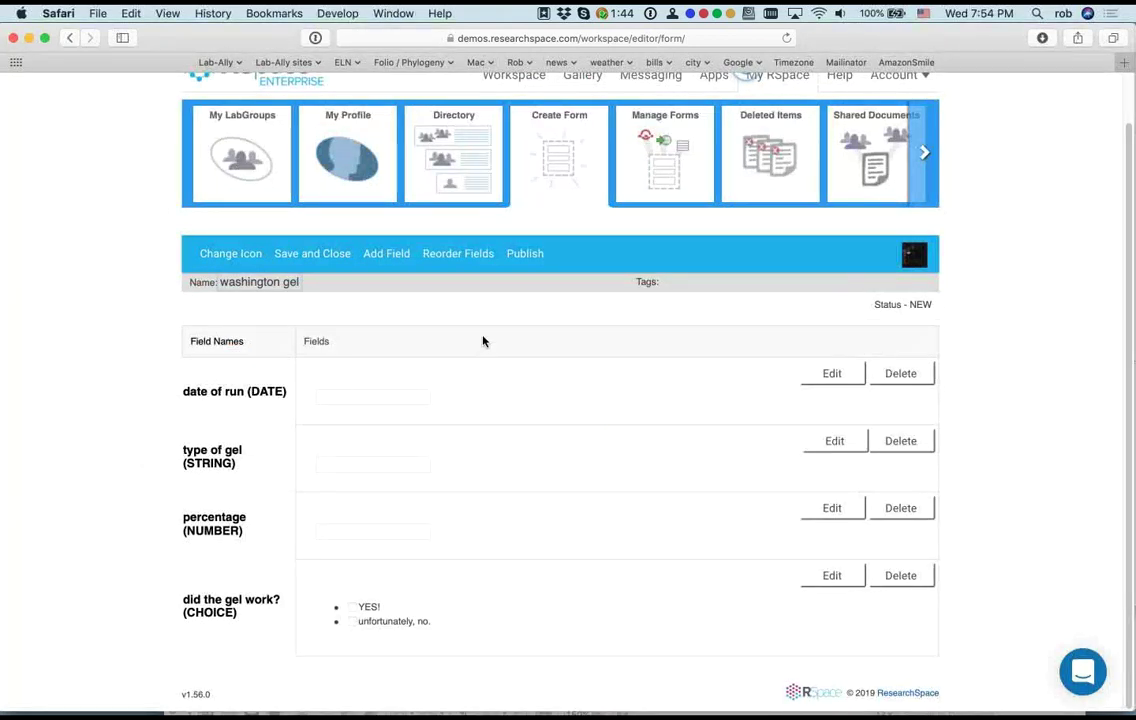
Step: Publish the form with WRITE access for the group and READ access for the world
click(540, 257)
click(592, 401)
click(546, 427)
click(659, 488)
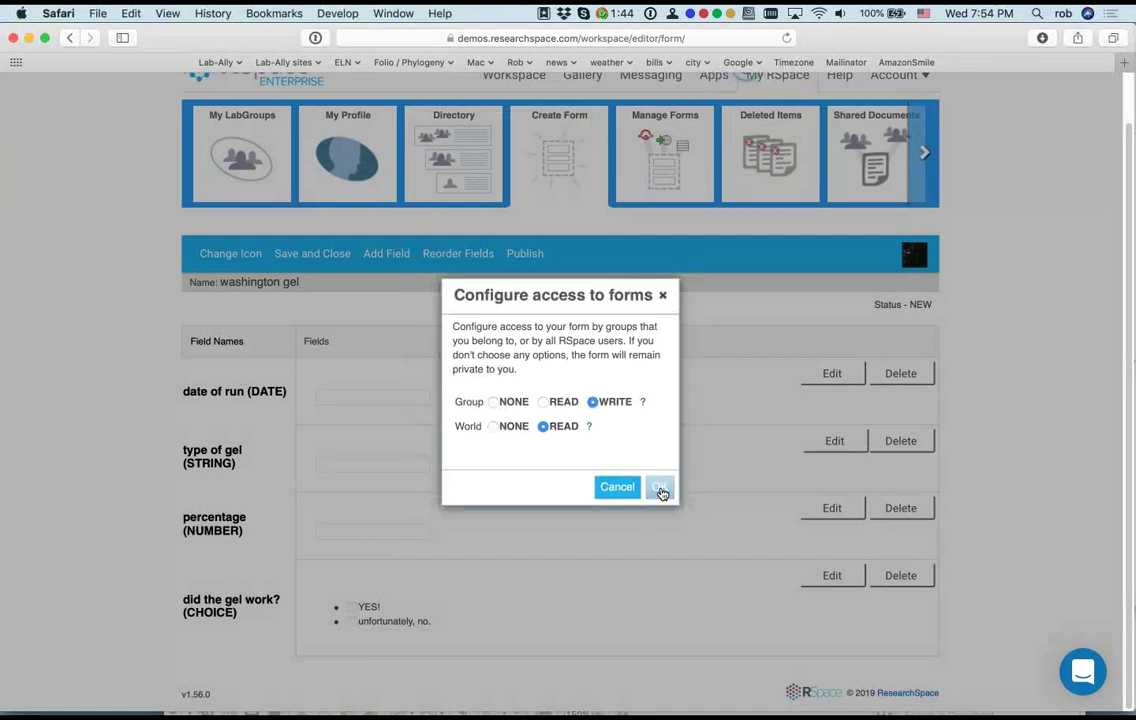
Step: Save and close the form, and add "washington gel" to the Create menu from the forms list
click(298, 263)
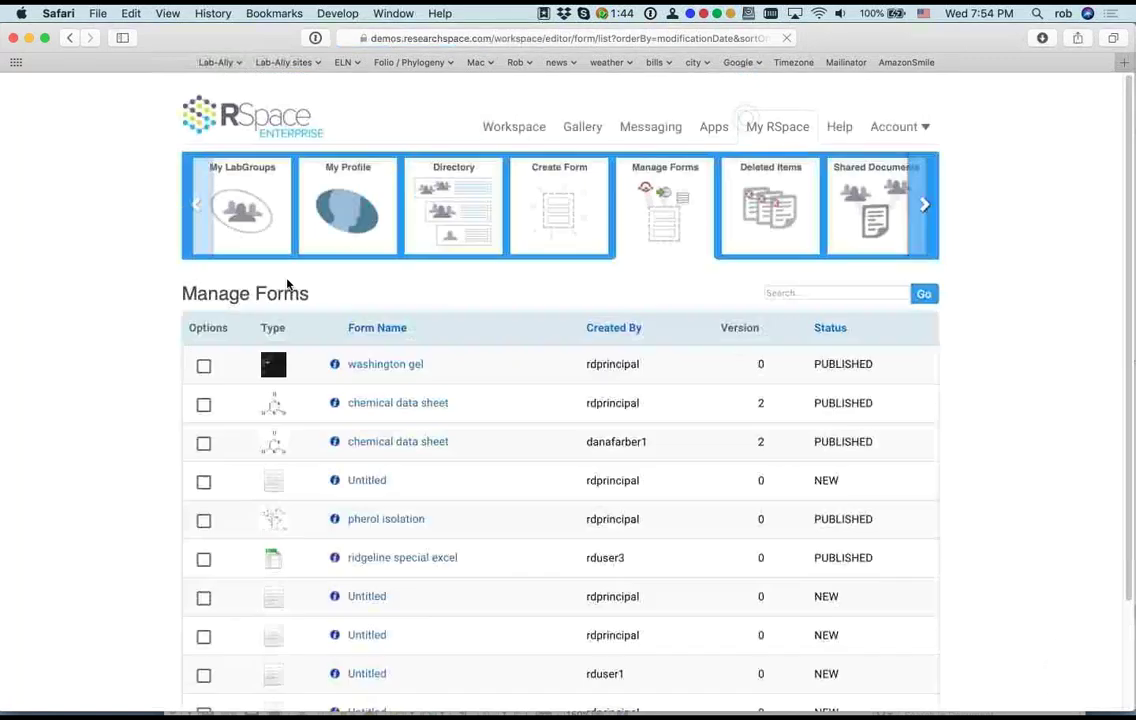
click(204, 368)
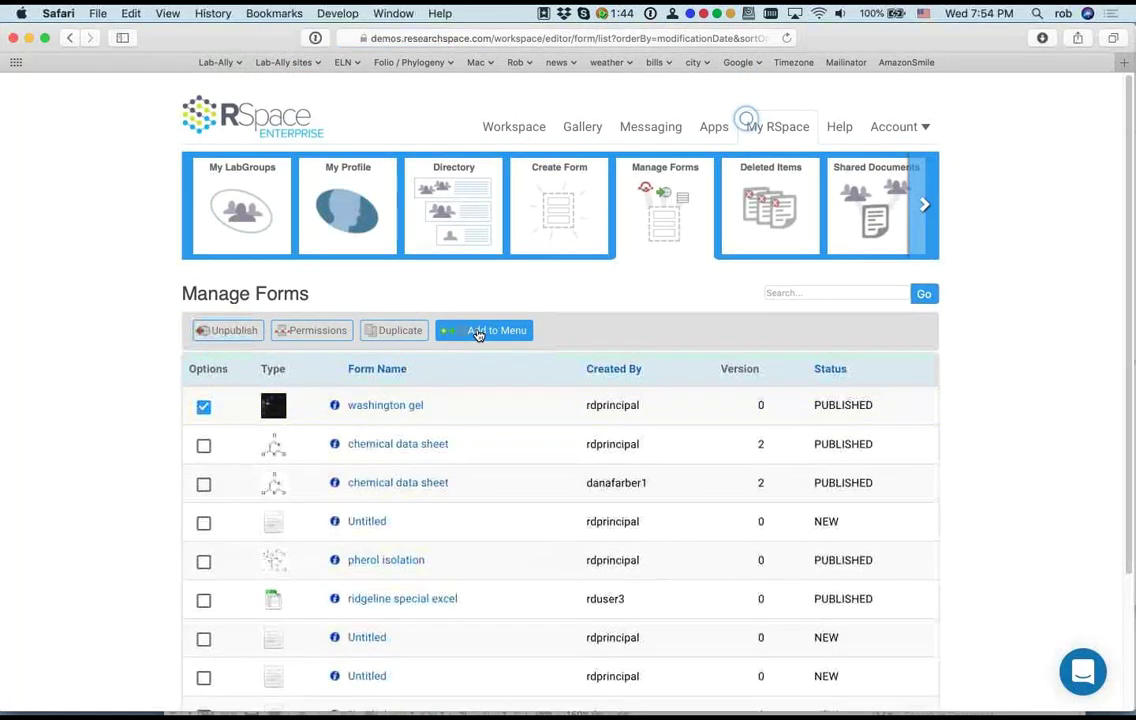
click(478, 336)
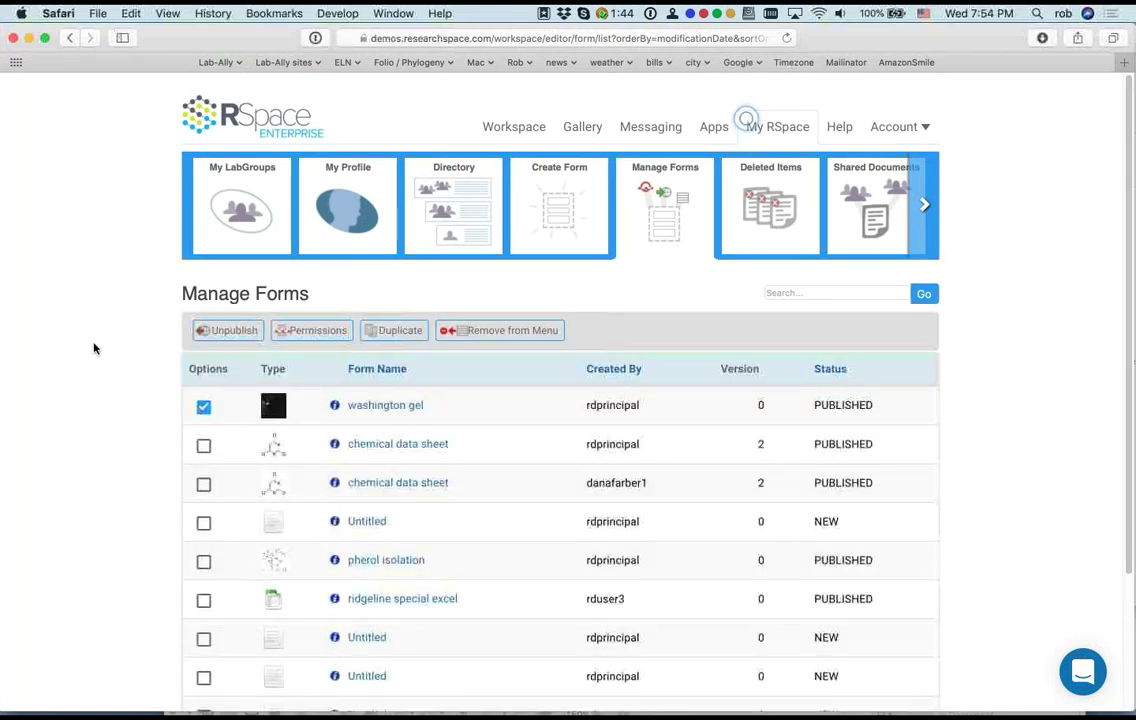
Step: Create a new document in the Workspace from the "washington gel" form
click(514, 127)
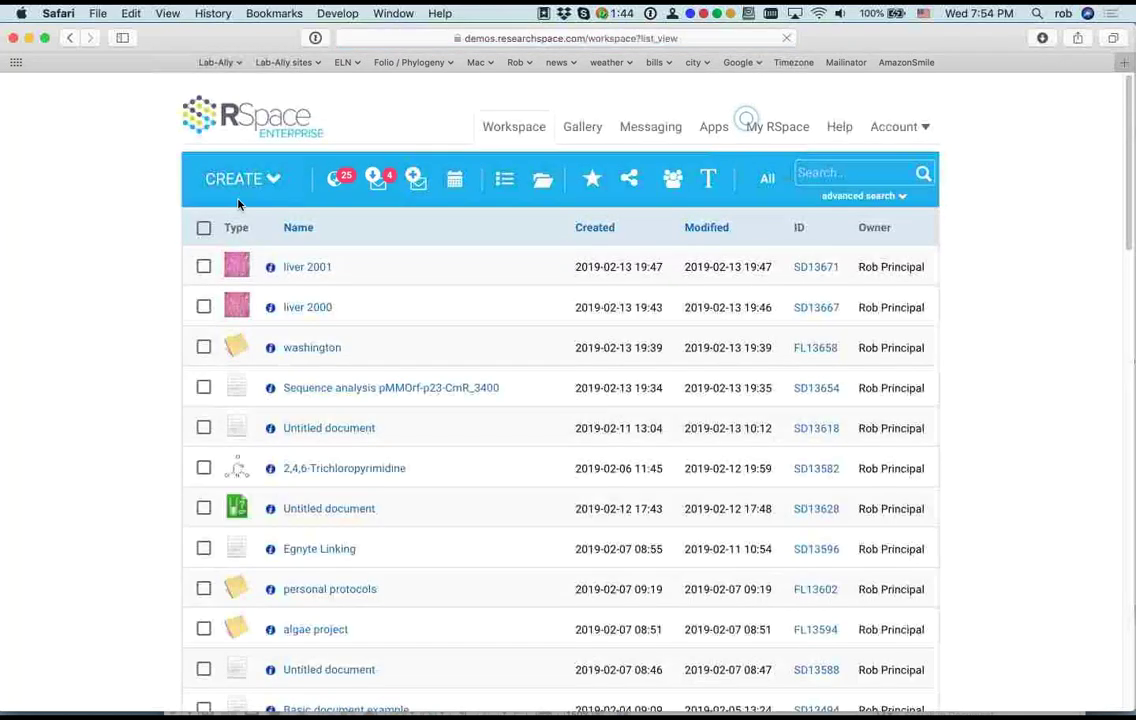
click(241, 184)
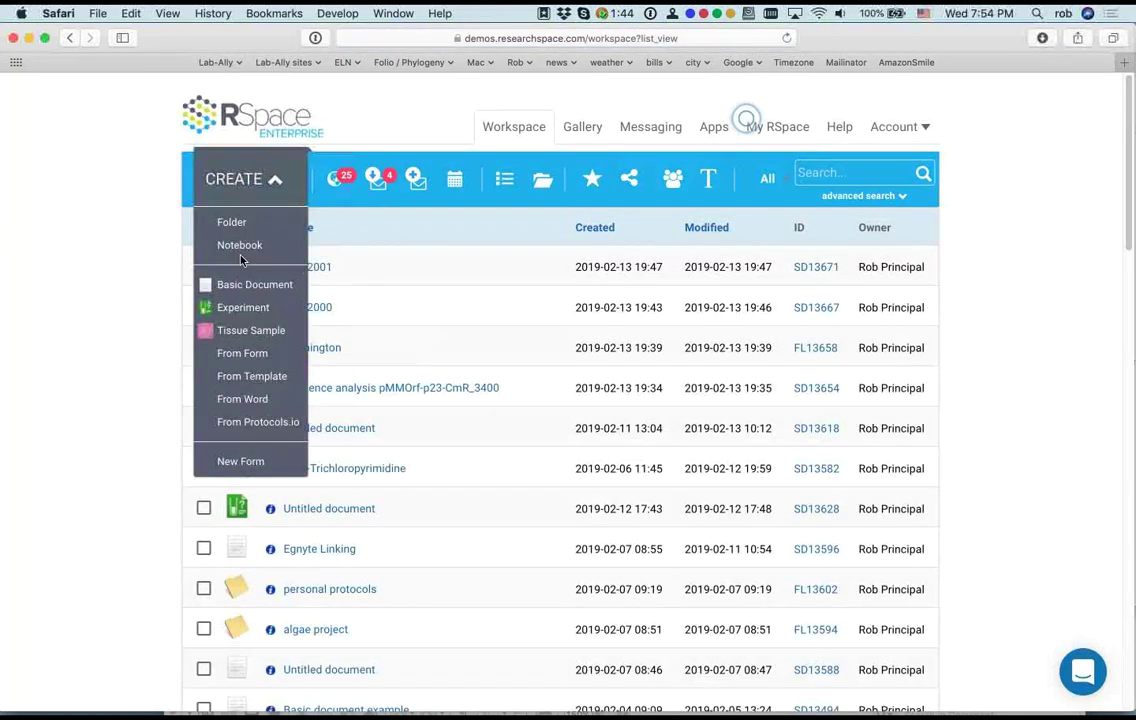
click(253, 367)
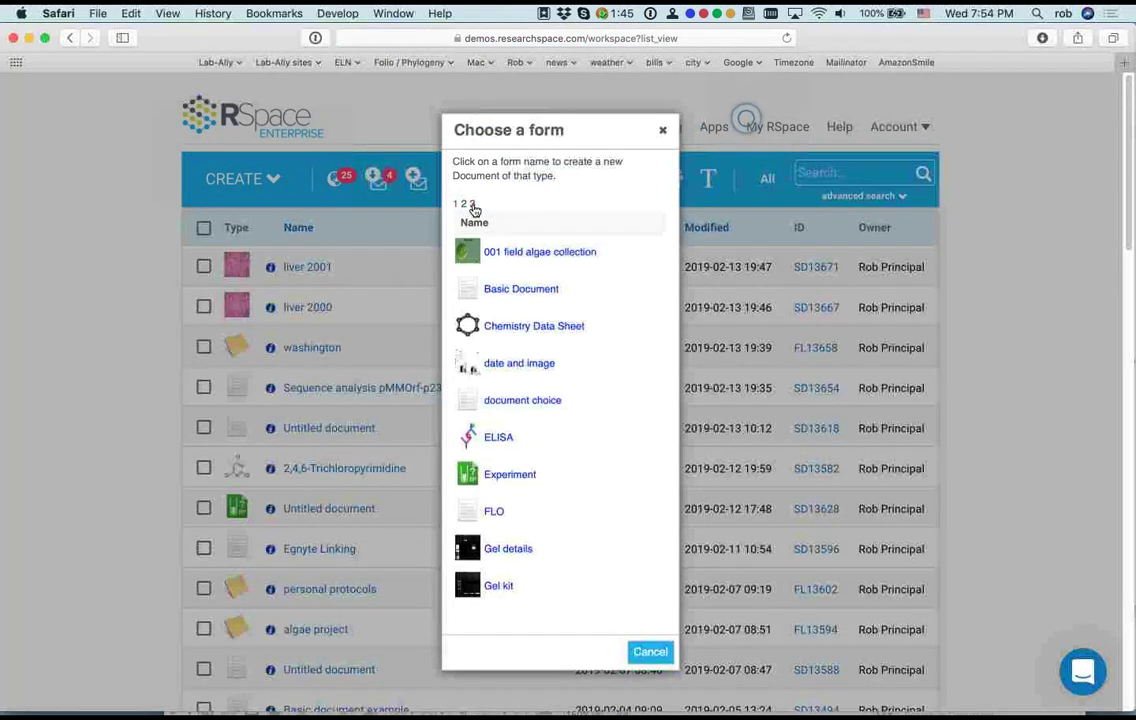
click(473, 205)
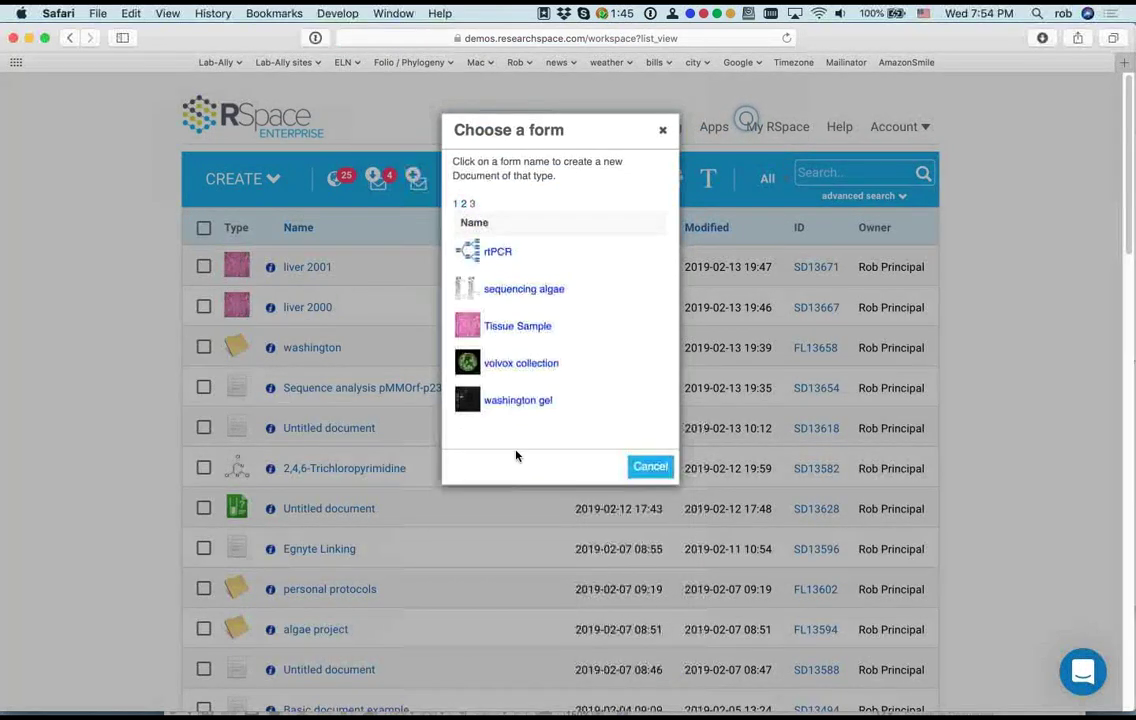
click(517, 401)
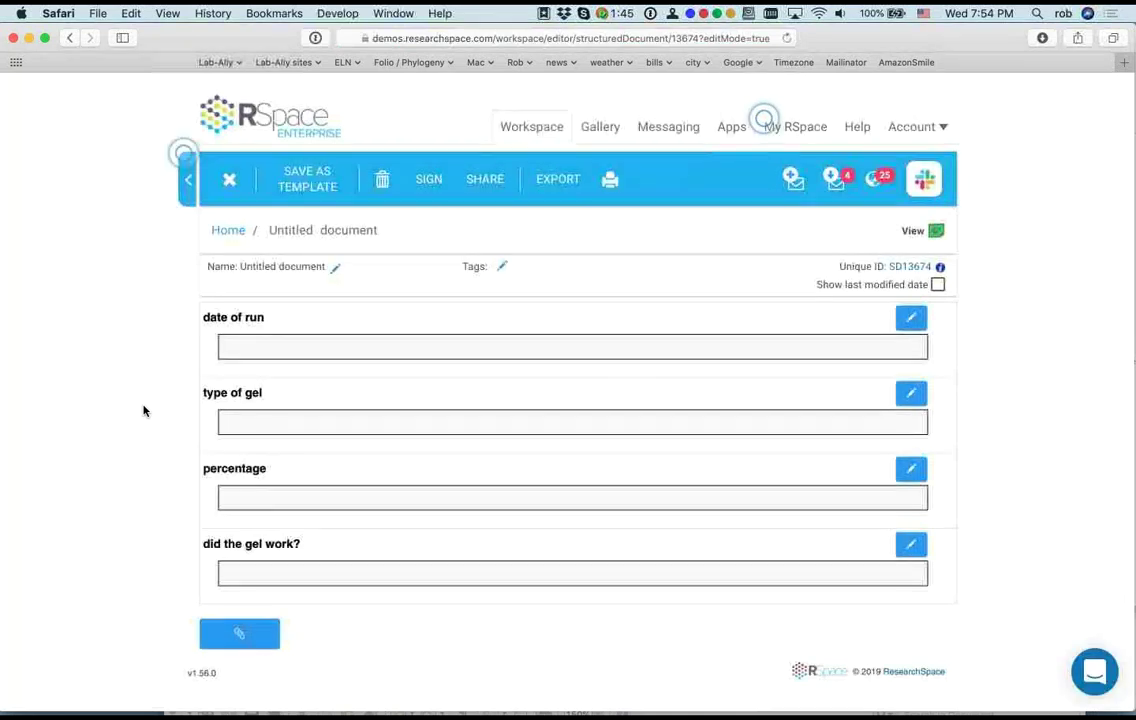
Step: Set the date of run to 14/02/2019, the type of gel to "agarose" and the percentage to .2, and save them
click(270, 343)
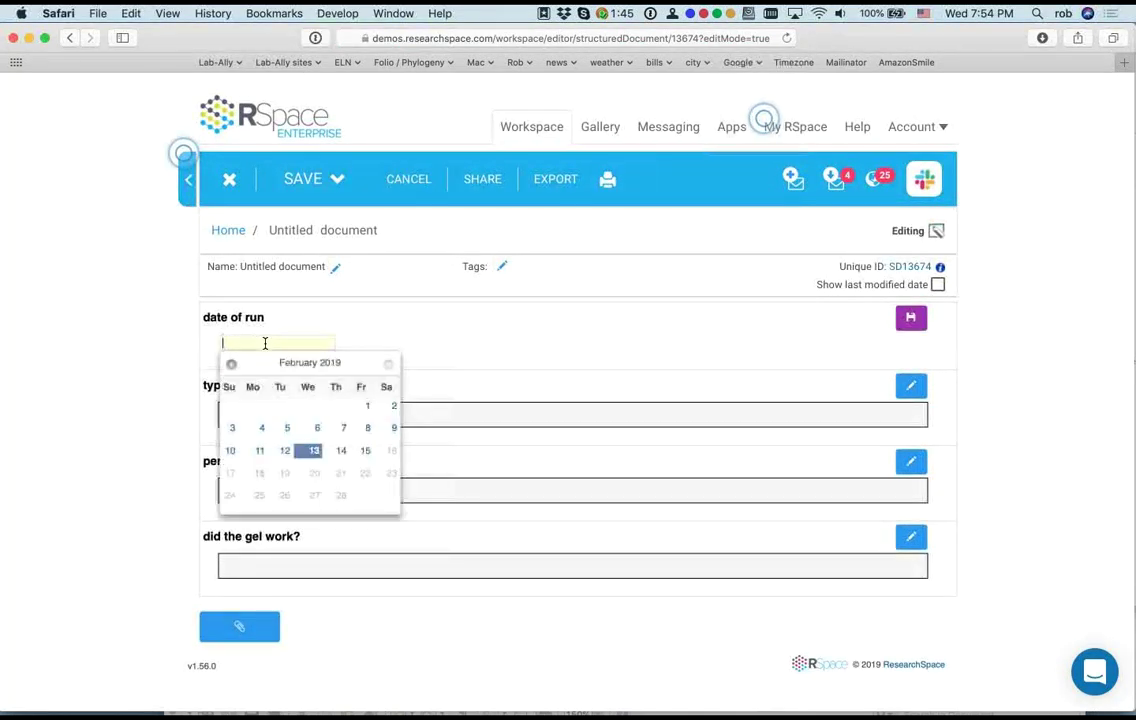
click(340, 451)
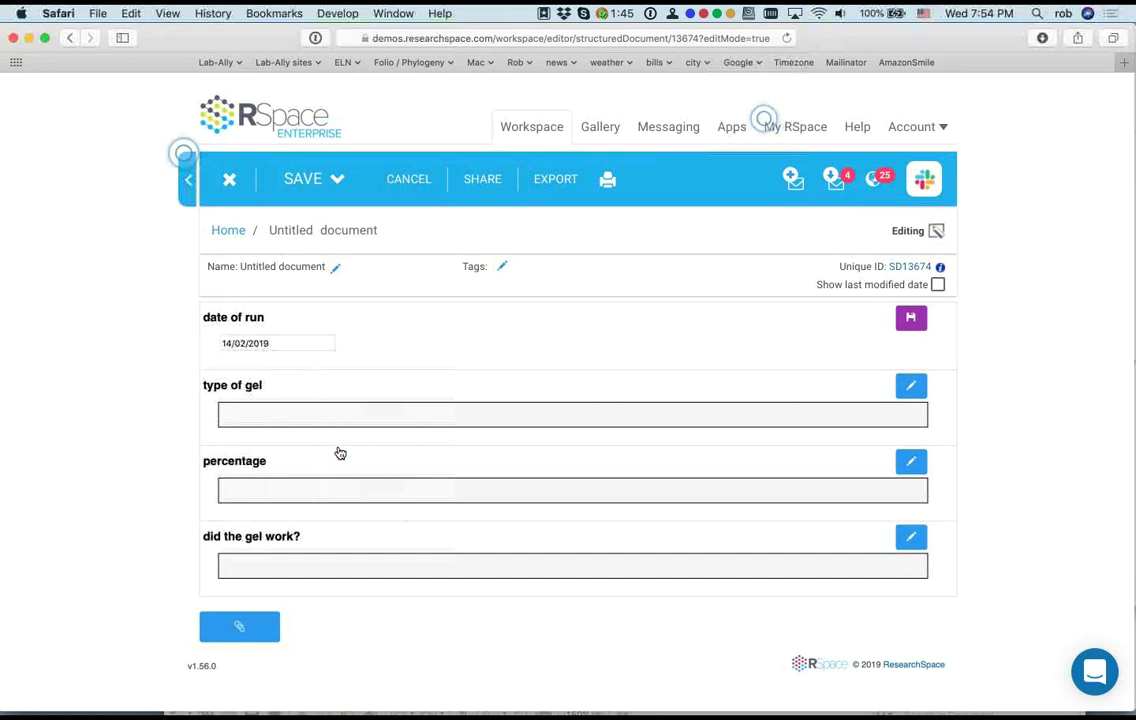
click(246, 409)
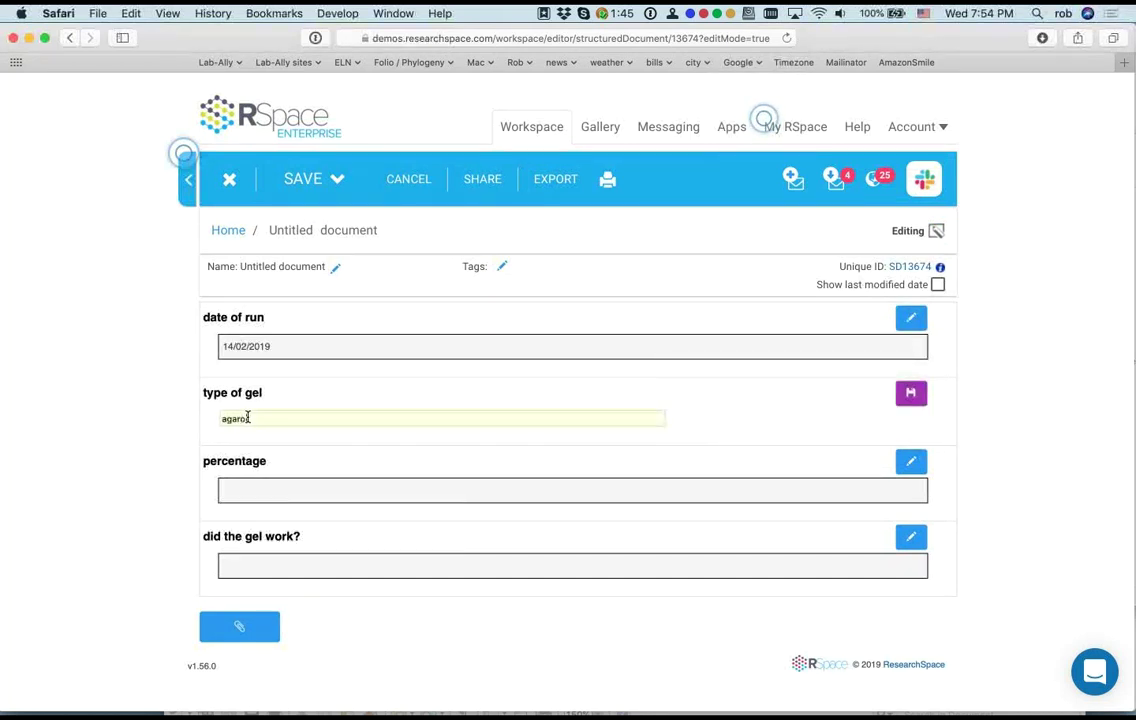
click(241, 494)
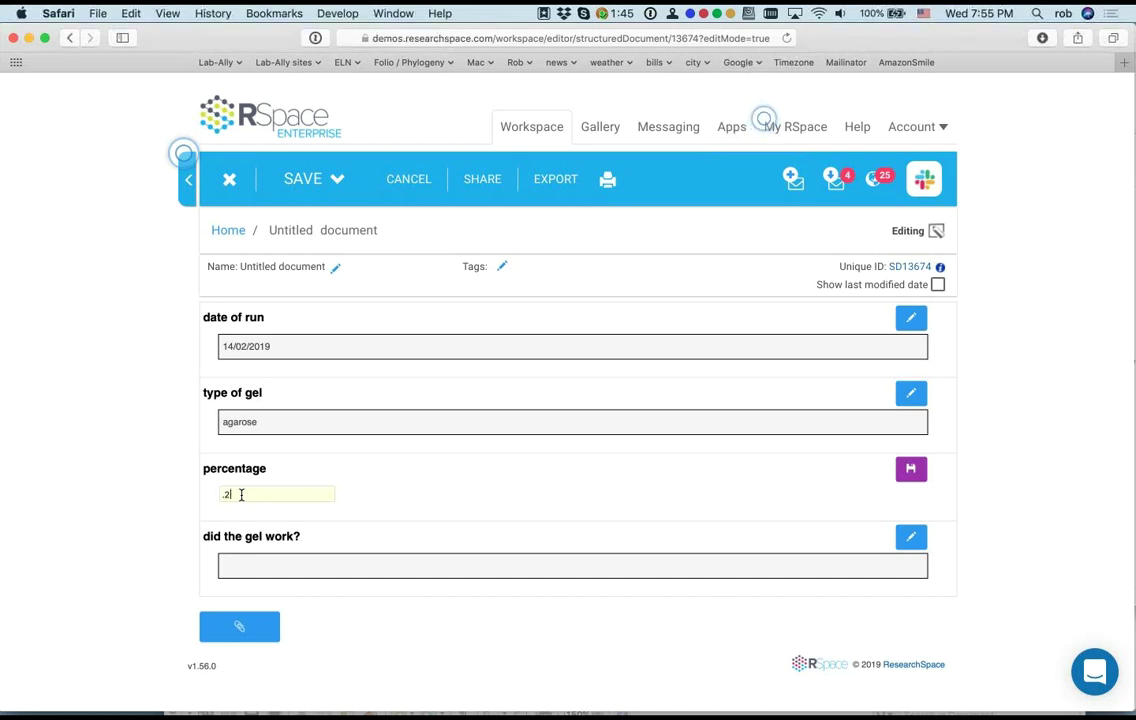
click(900, 472)
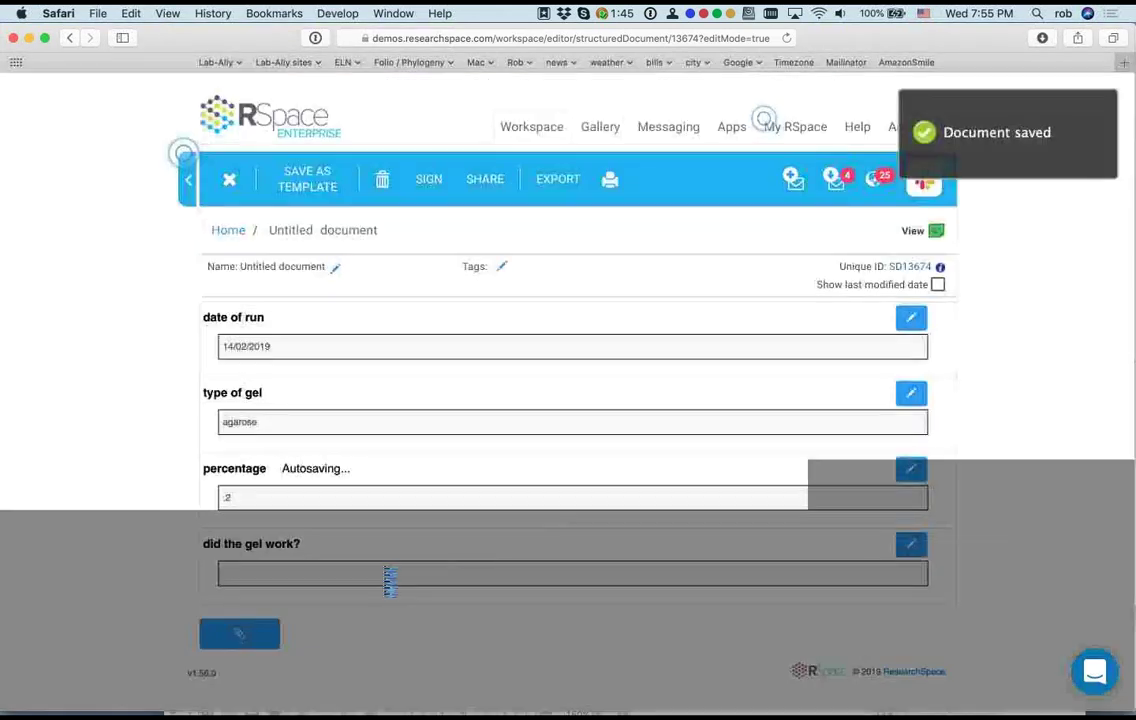
Step: Answer "did the gel work?" with "unfortunately, no." and save the field
click(337, 575)
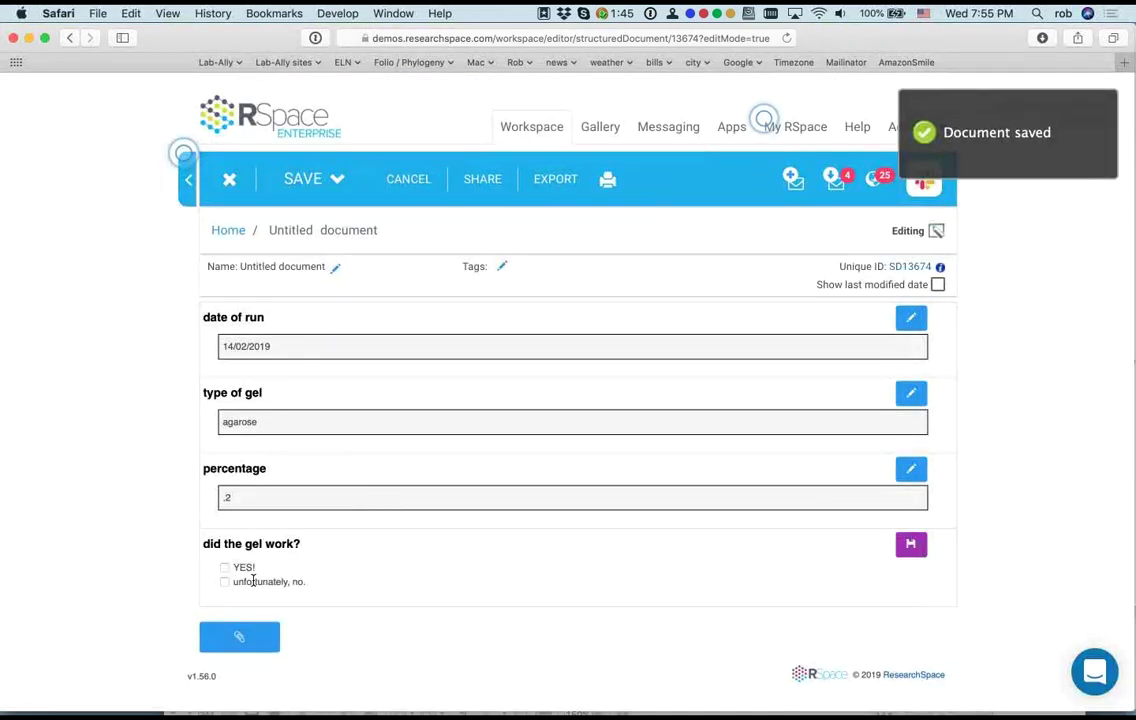
click(224, 581)
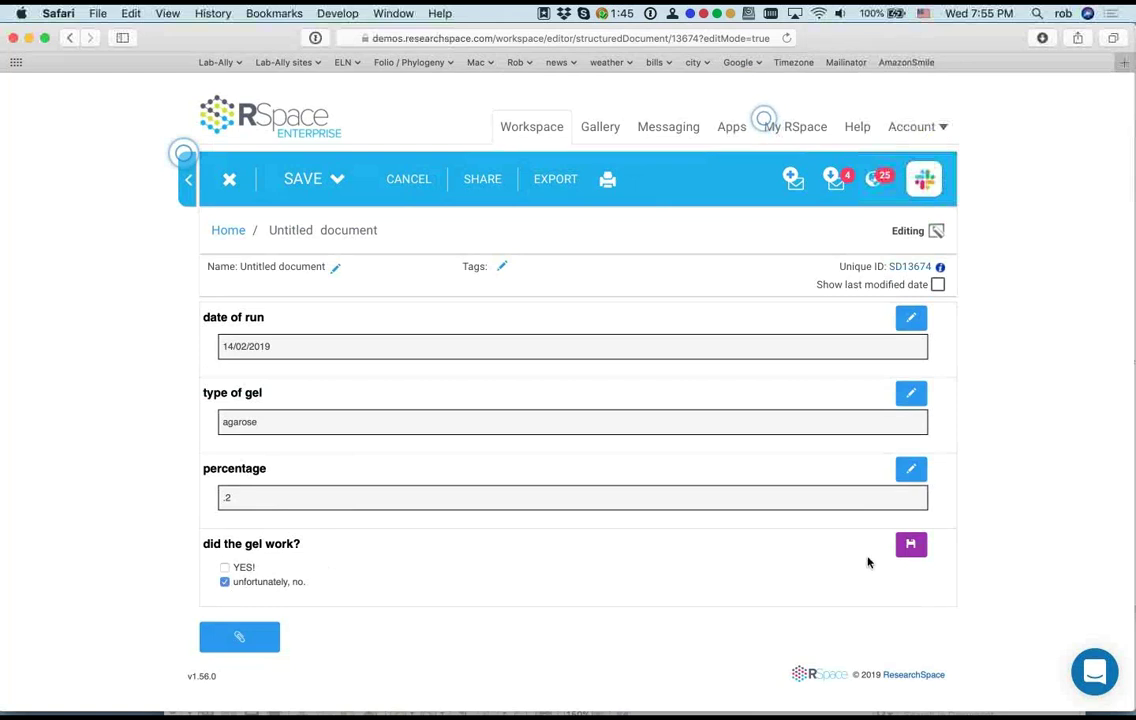
click(908, 544)
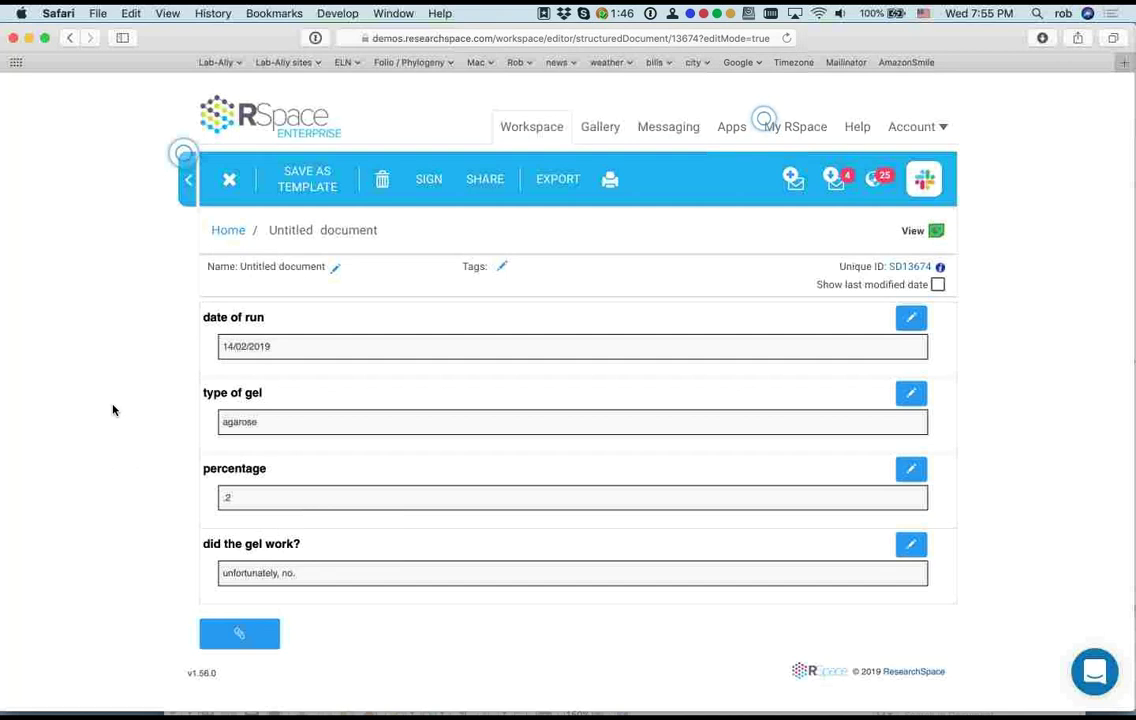
Step: Rename the untitled document as "failed gel" and save the name
double_click(336, 268)
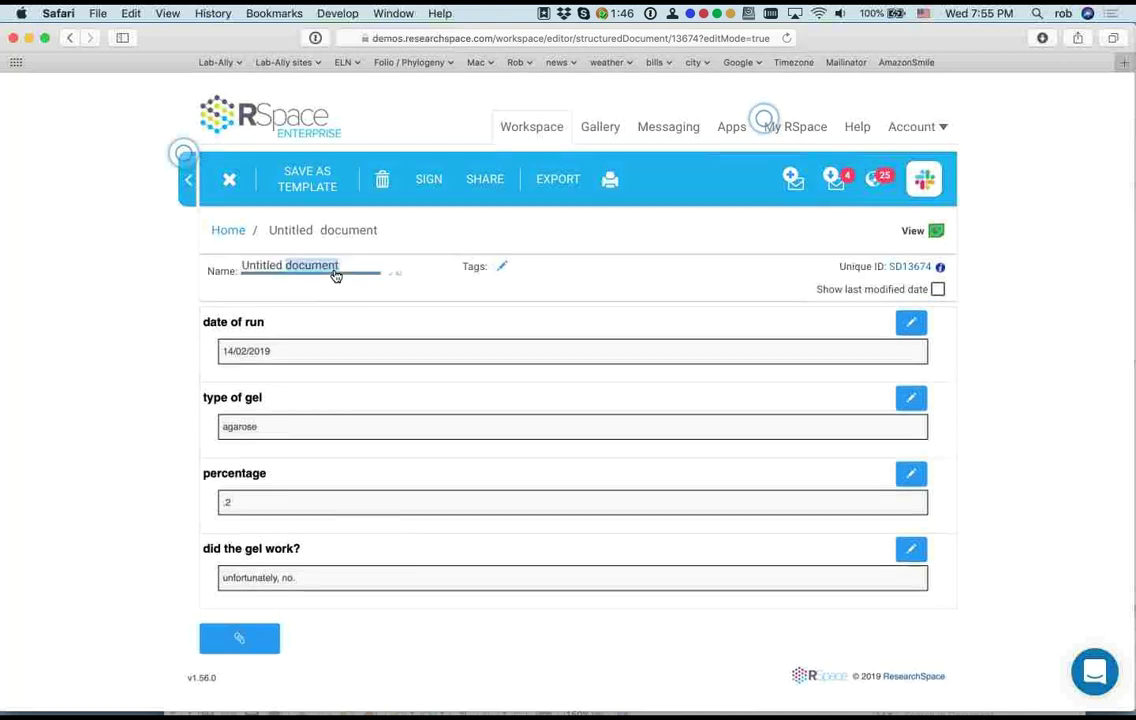
drag(345, 266, 236, 263)
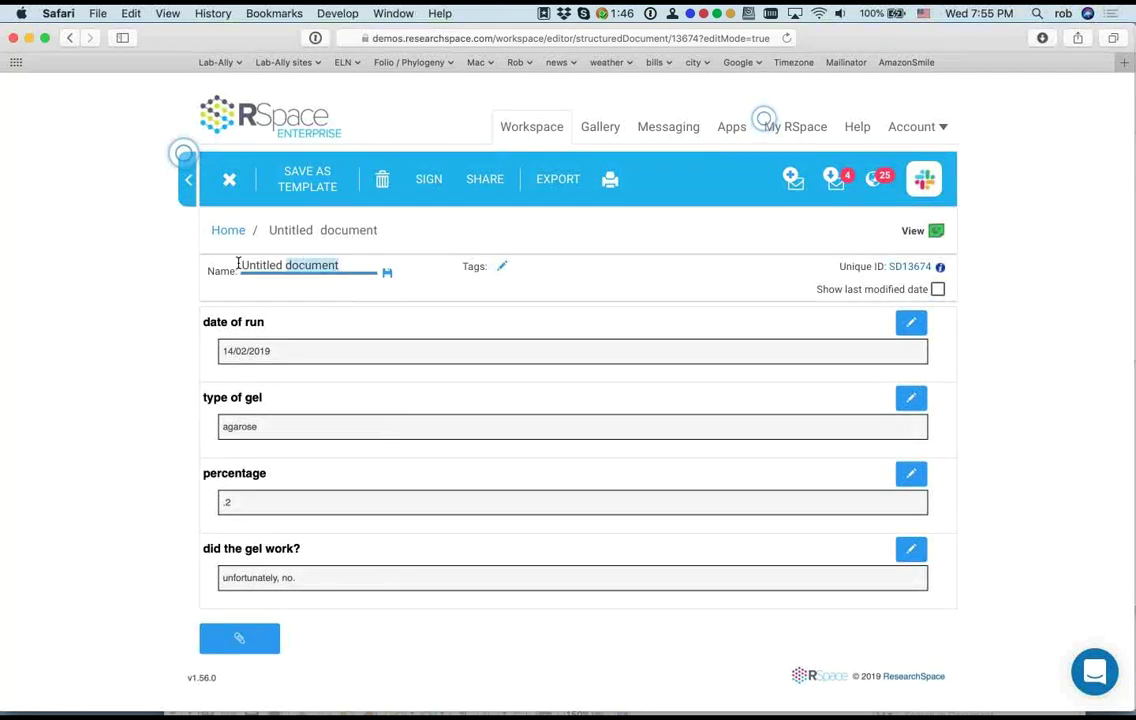
text(faile)
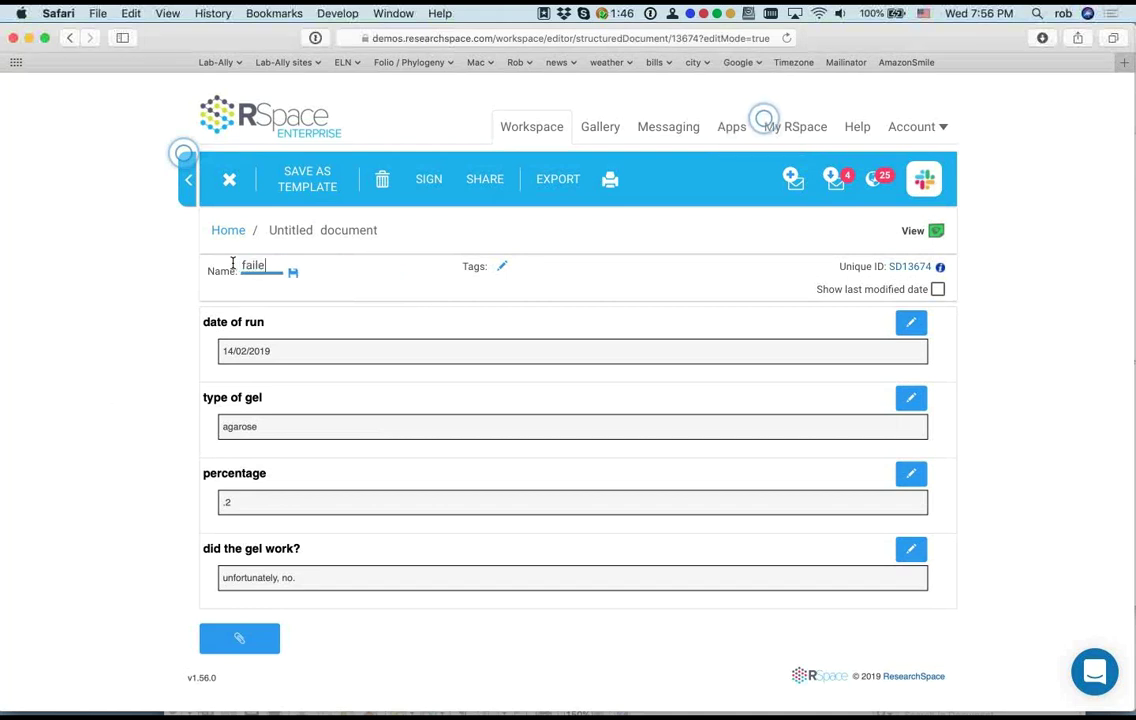
text(d gel)
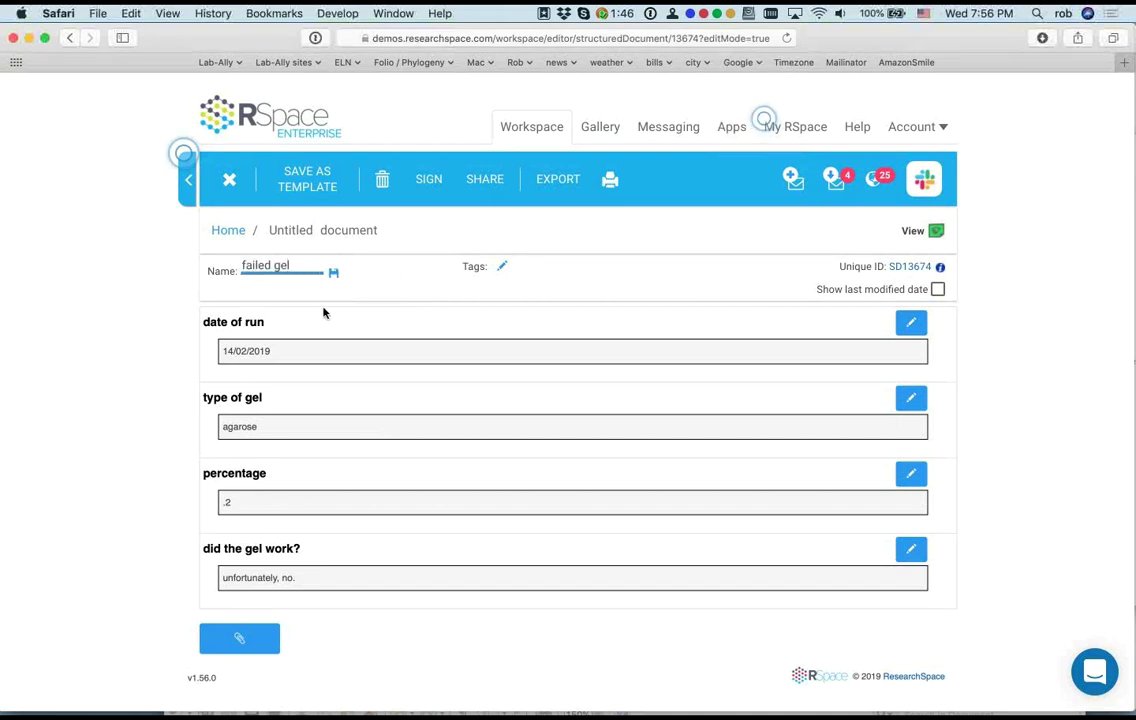
click(336, 273)
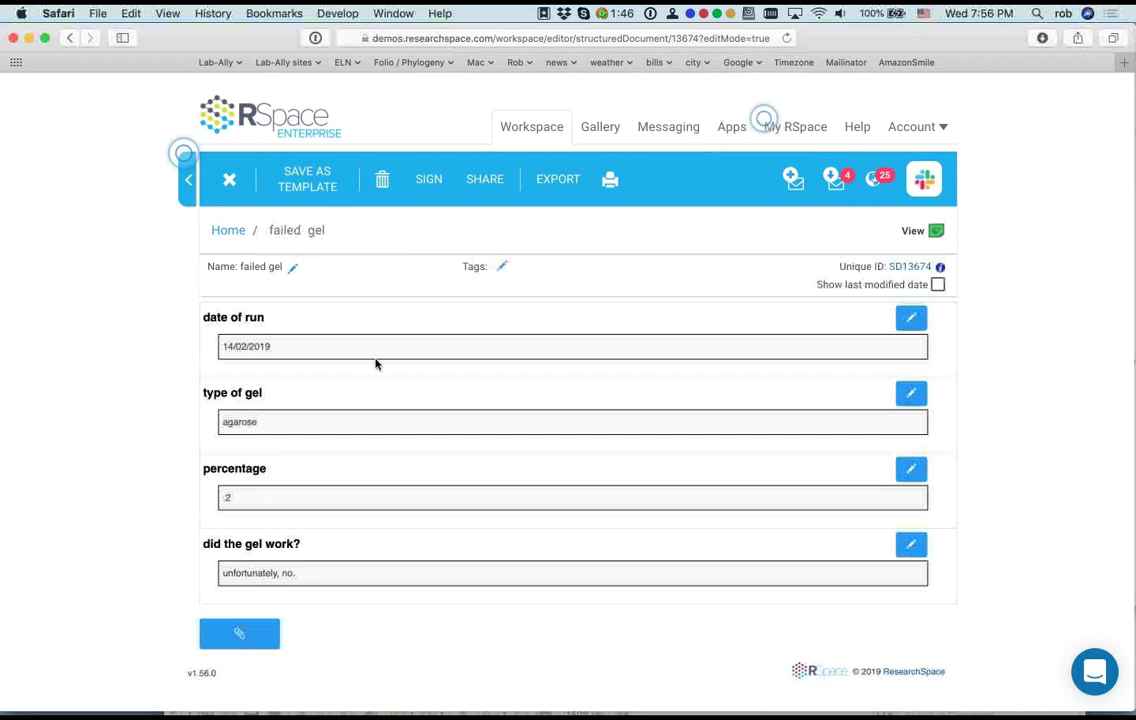
Step: Open the sharing options for the "failed gel" document and review the groups and individual users it can be shared with
click(484, 184)
click(424, 211)
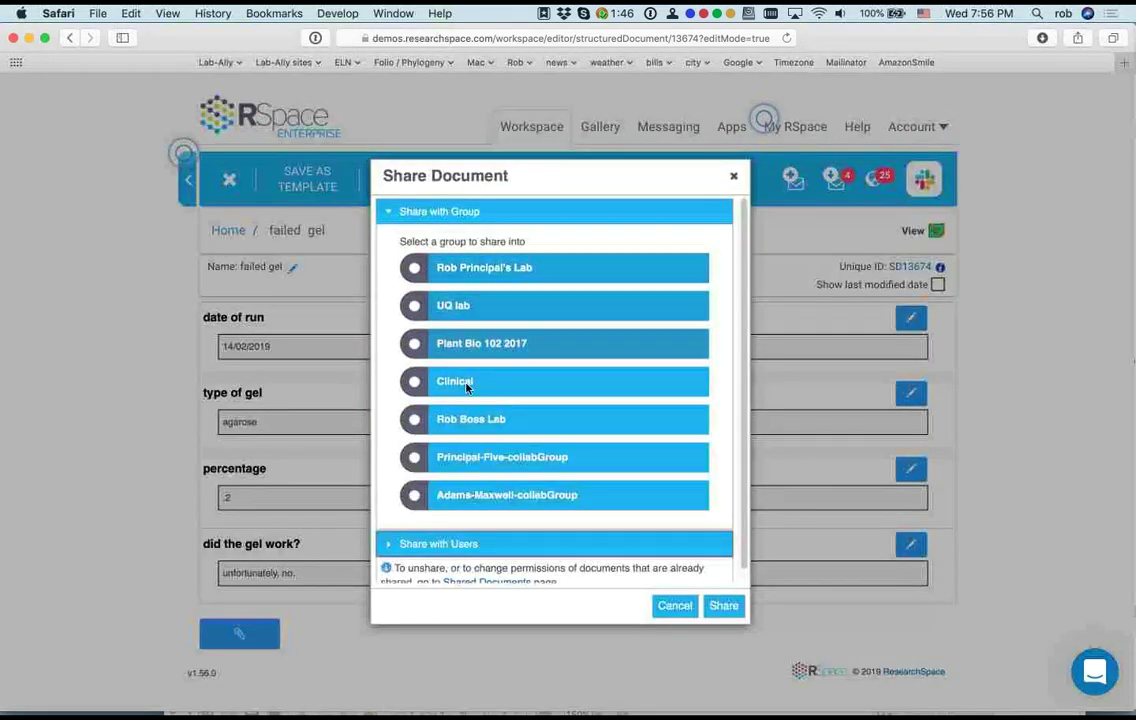
click(436, 213)
click(431, 242)
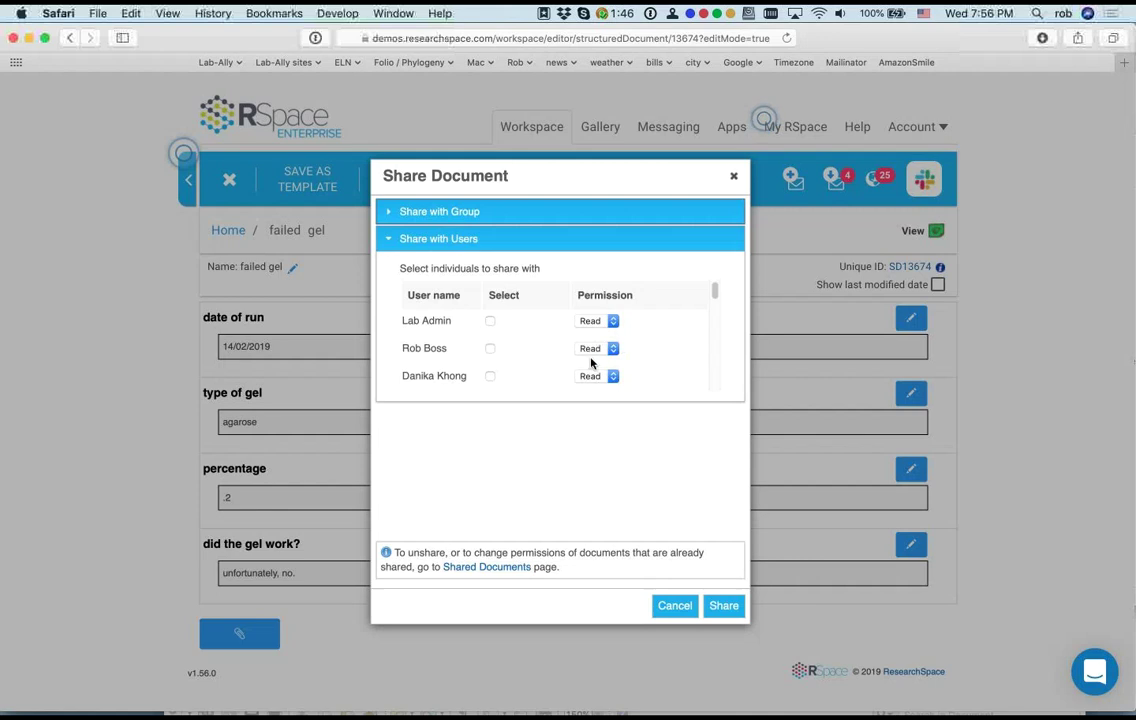
drag(711, 302, 718, 380)
scroll(718, 347, up, 10)
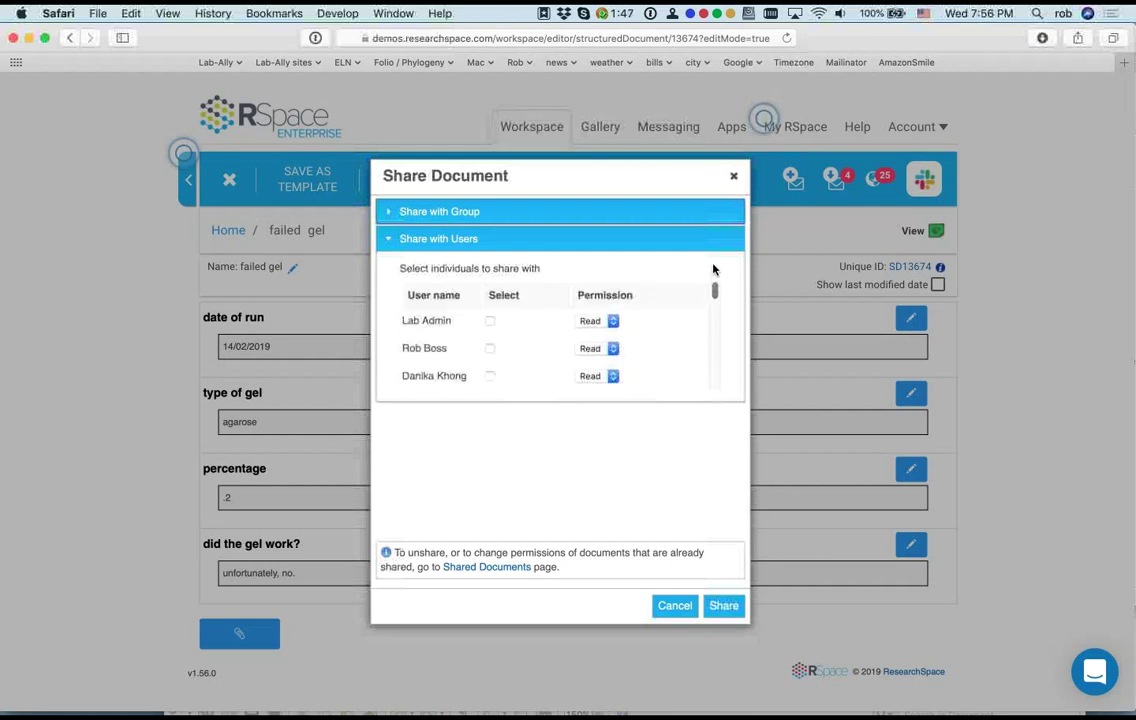
Step: Select the principal's own lab as the group to share with, and choose its top-level shared folder as the destination
click(452, 218)
click(464, 263)
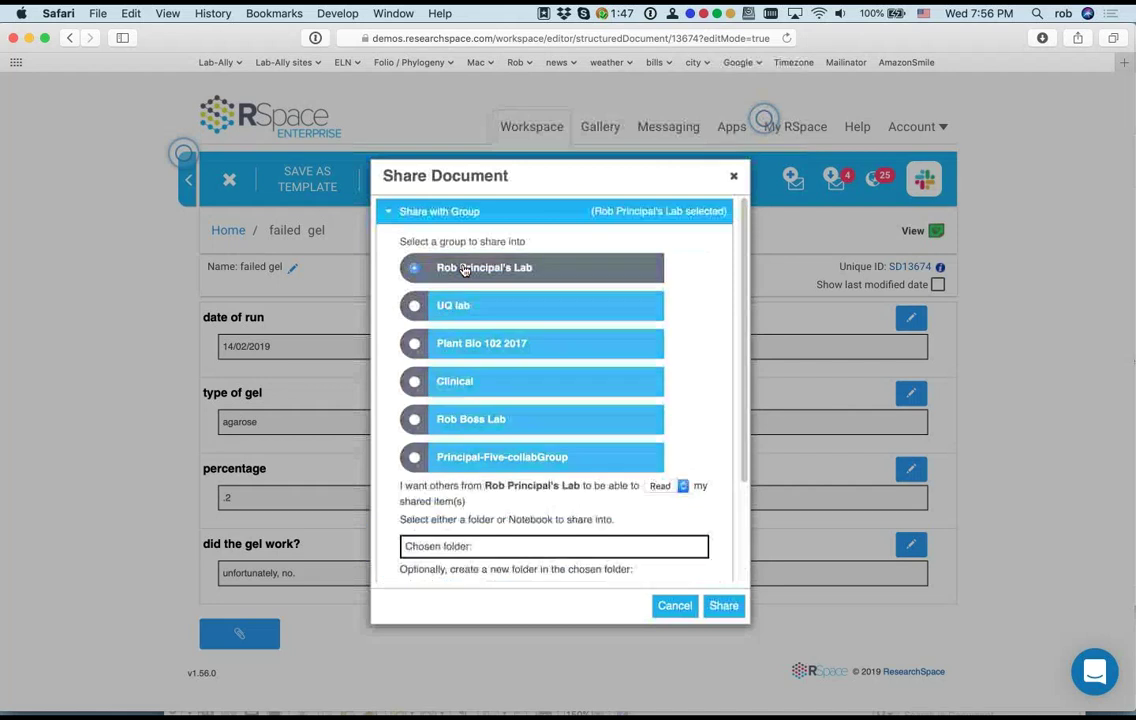
click(445, 294)
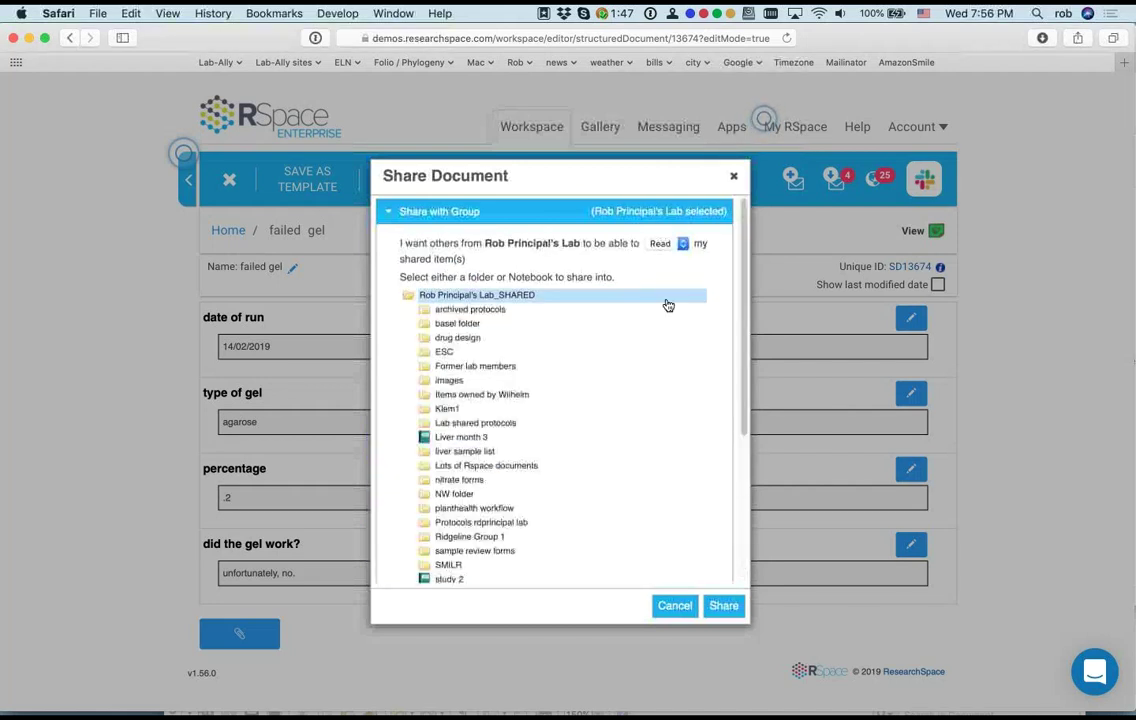
Step: Create a new folder named "gels" inside the lab's shared folder and share the document into it
scroll(744, 310, down, 1)
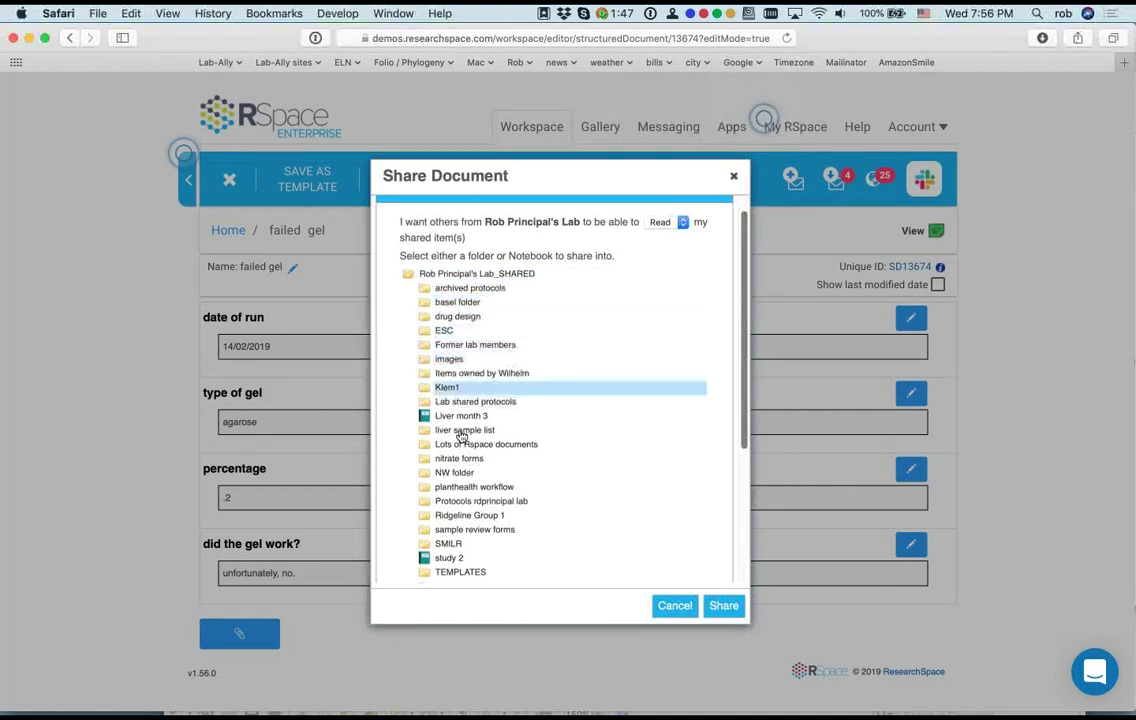
scroll(460, 433, down, 1)
scroll(462, 435, down, 5)
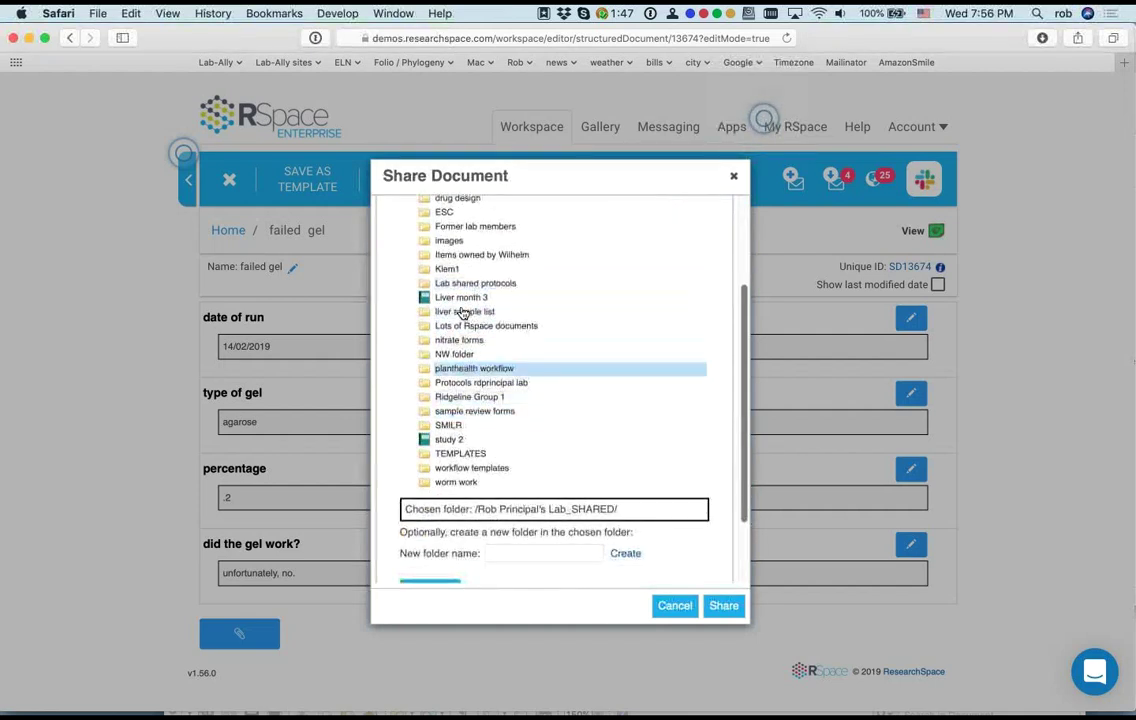
scroll(462, 300, up, 1)
scroll(462, 304, up, 3)
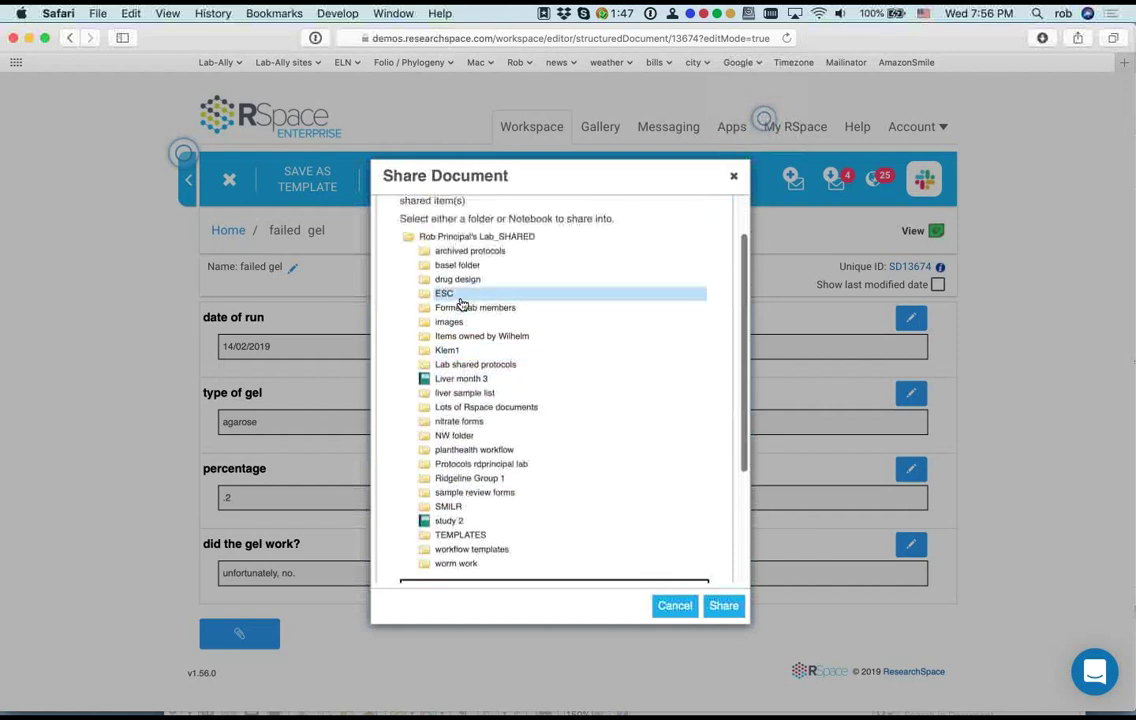
scroll(462, 304, down, 8)
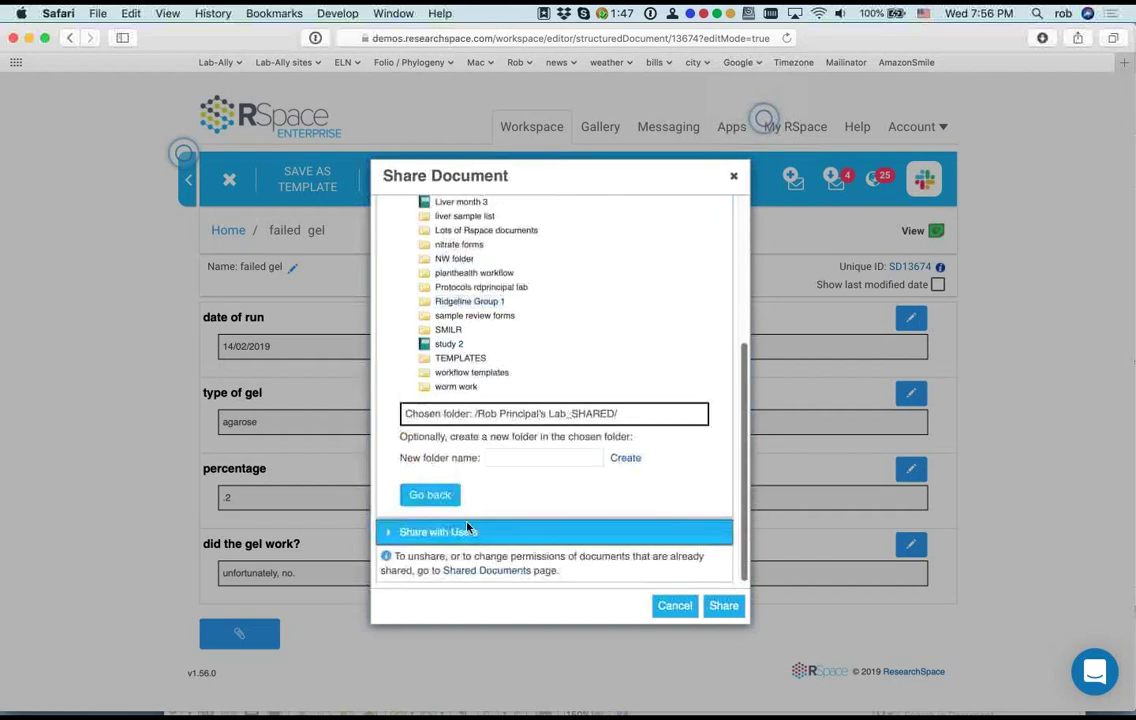
text(gels)
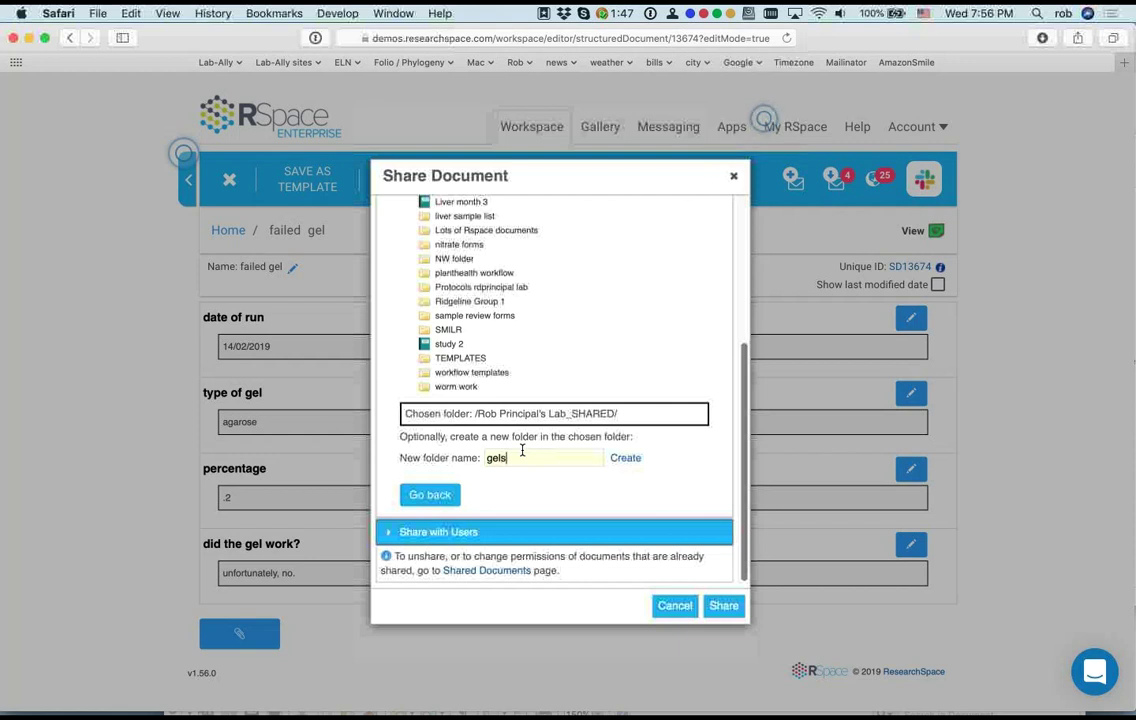
click(635, 462)
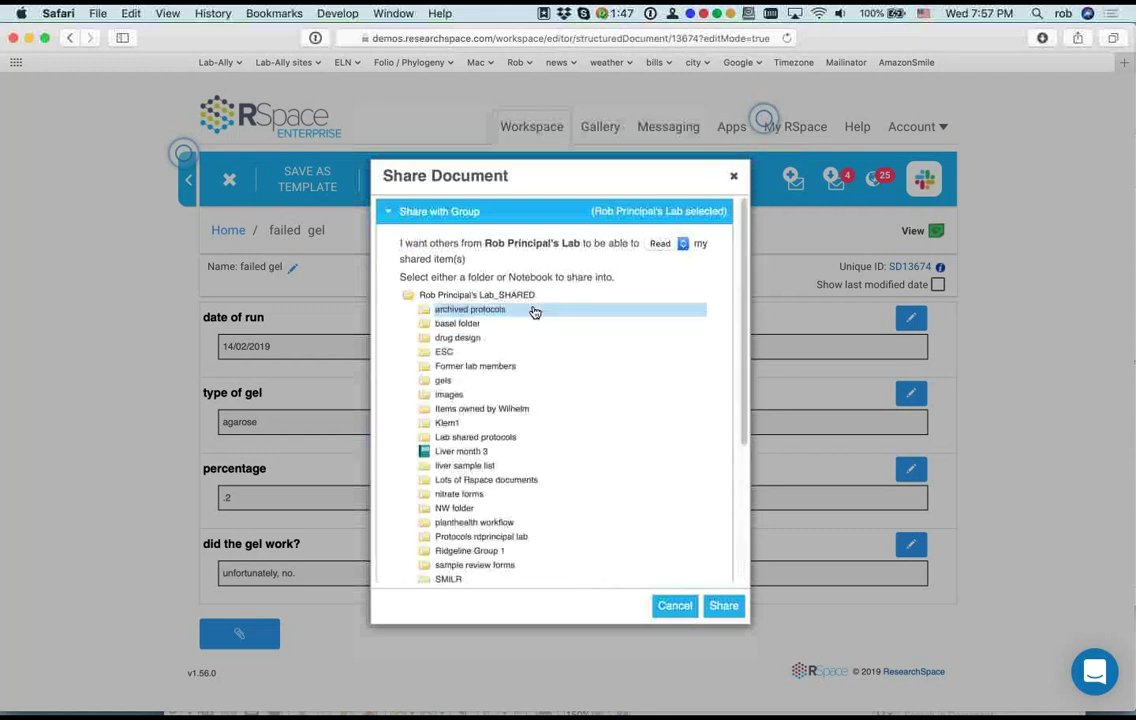
click(446, 381)
click(720, 608)
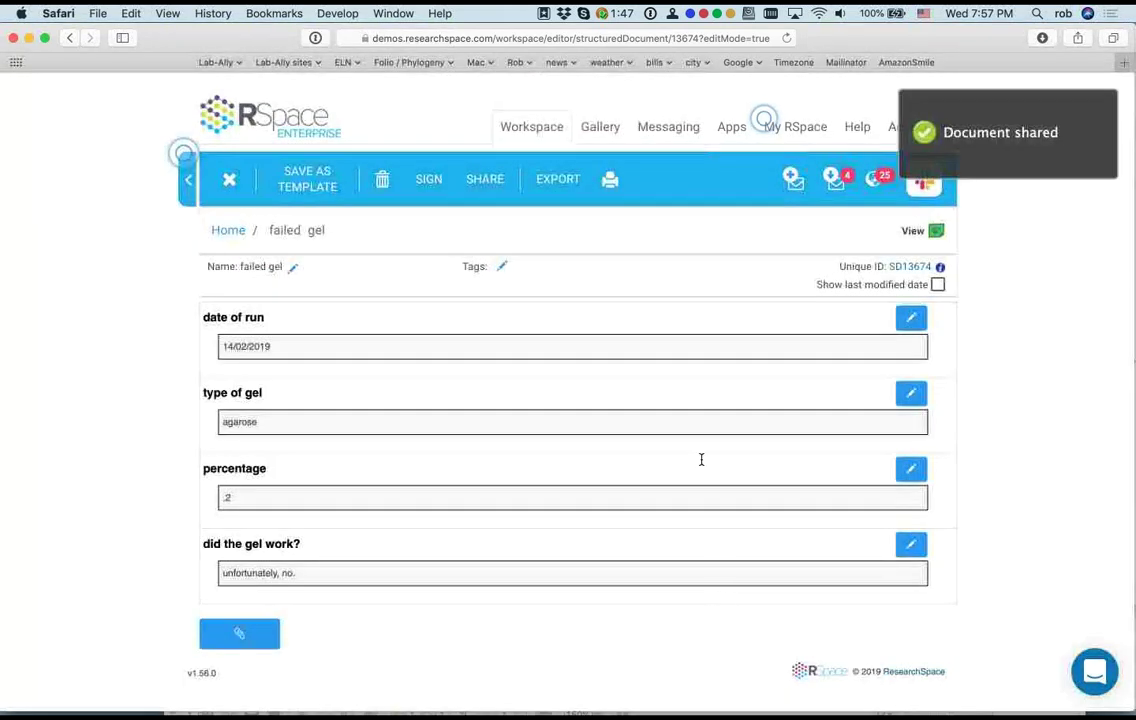
Step: Return to the workspace, list the lab group folders, and open the "gels" folder inside the principal's lab shared folder
click(234, 231)
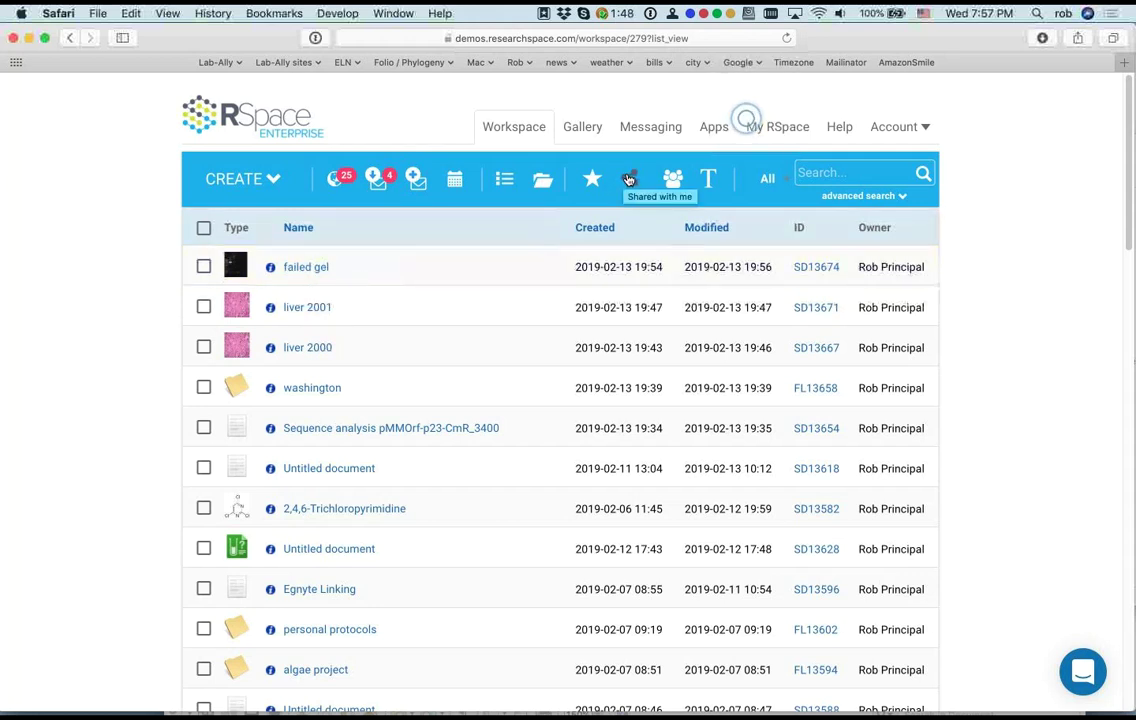
click(671, 185)
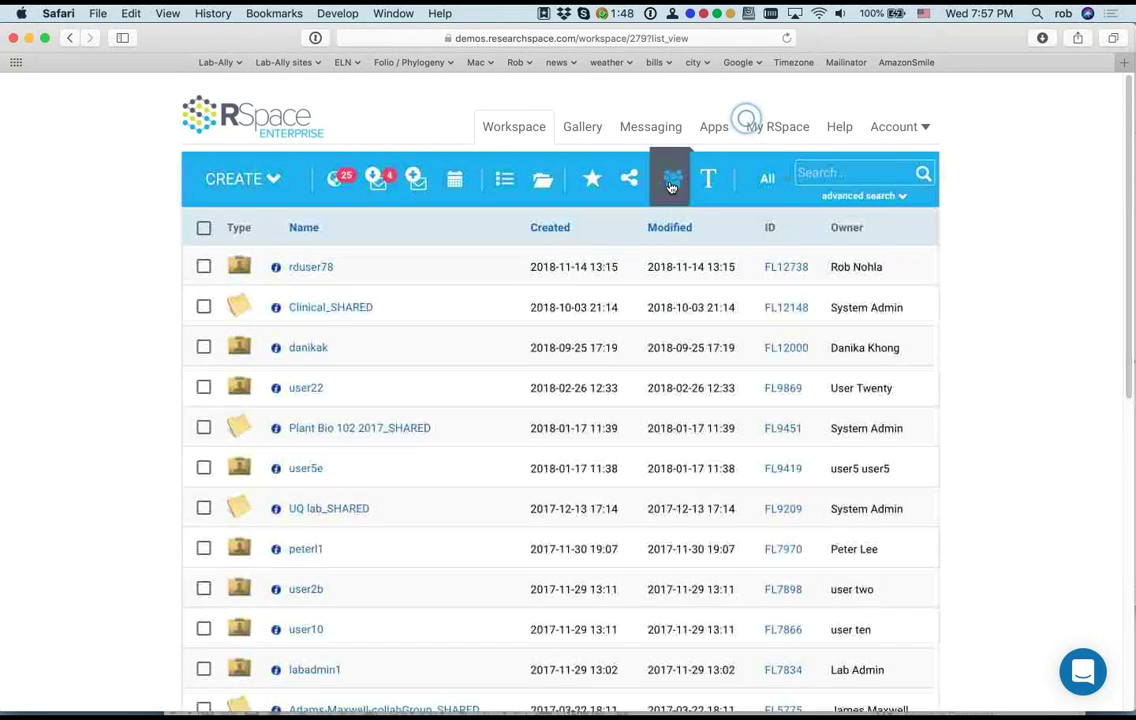
scroll(457, 327, down, 2)
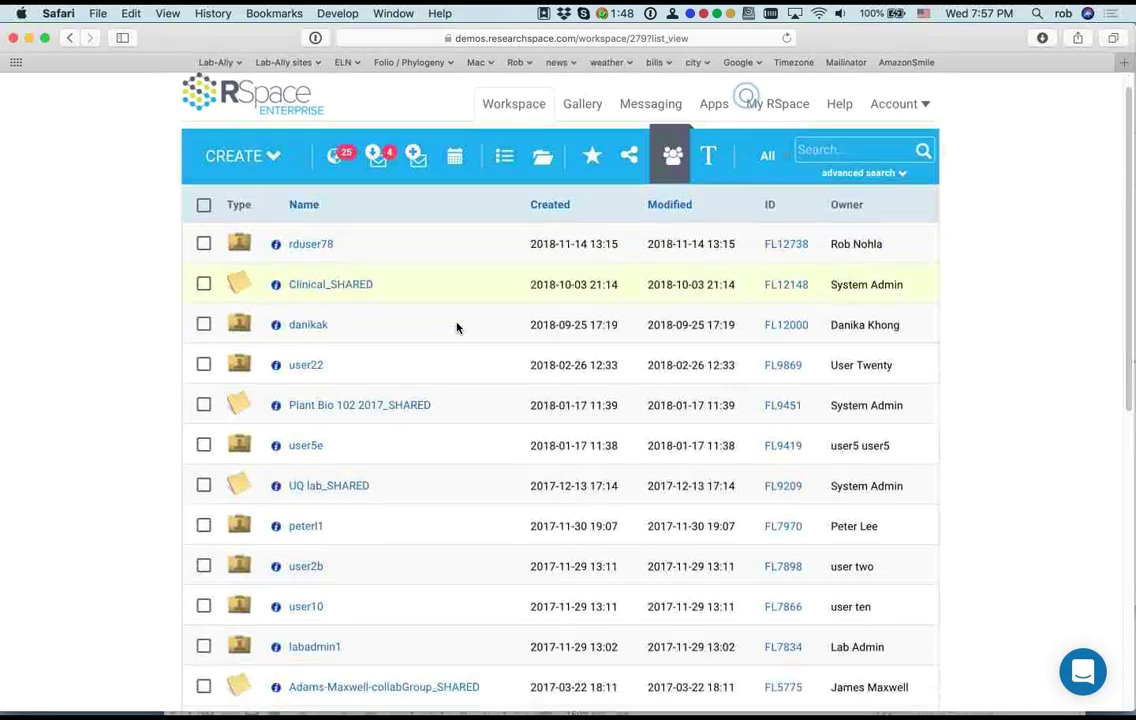
scroll(457, 327, down, 10)
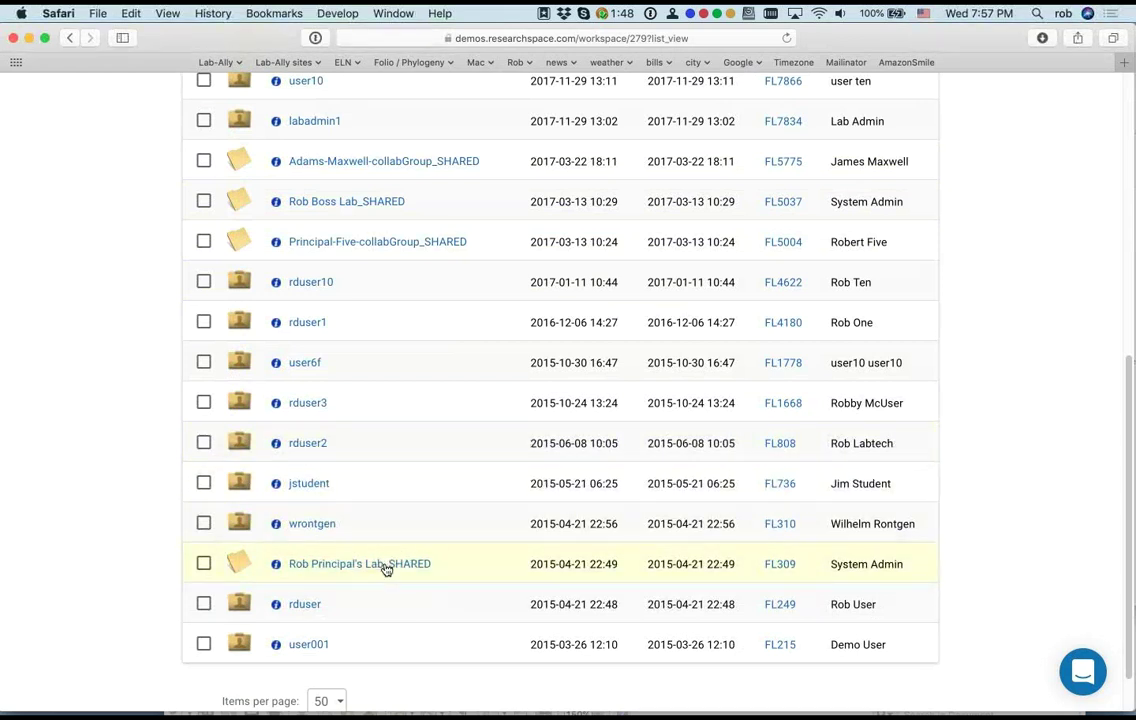
click(342, 568)
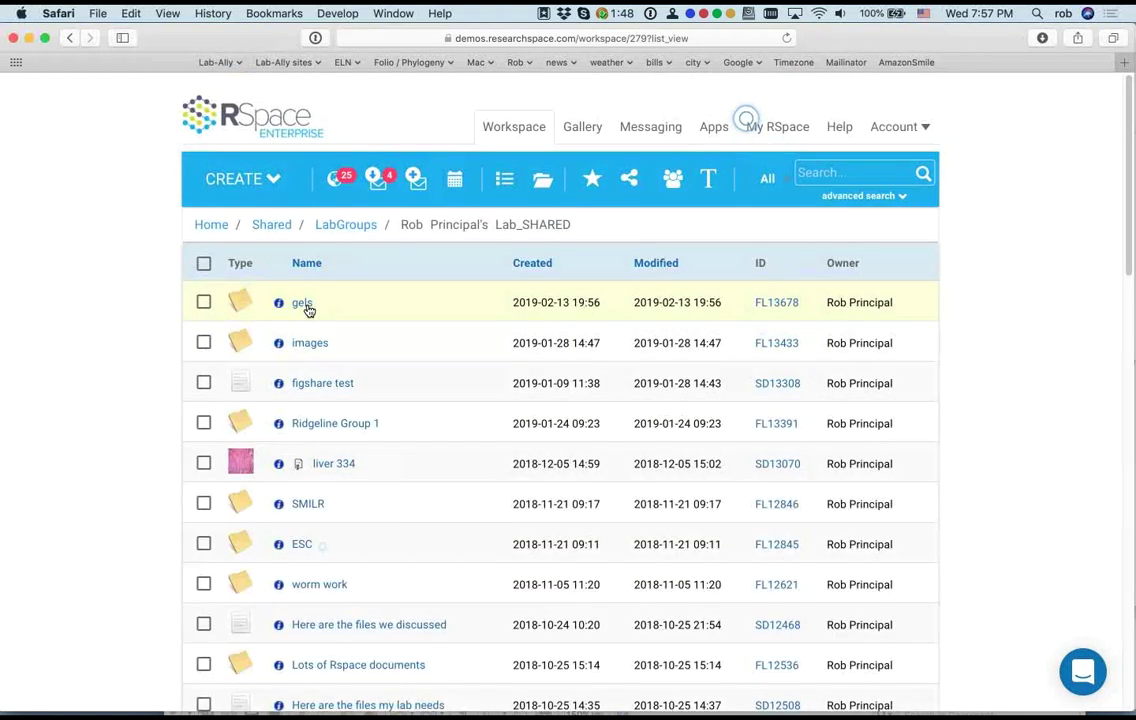
click(304, 305)
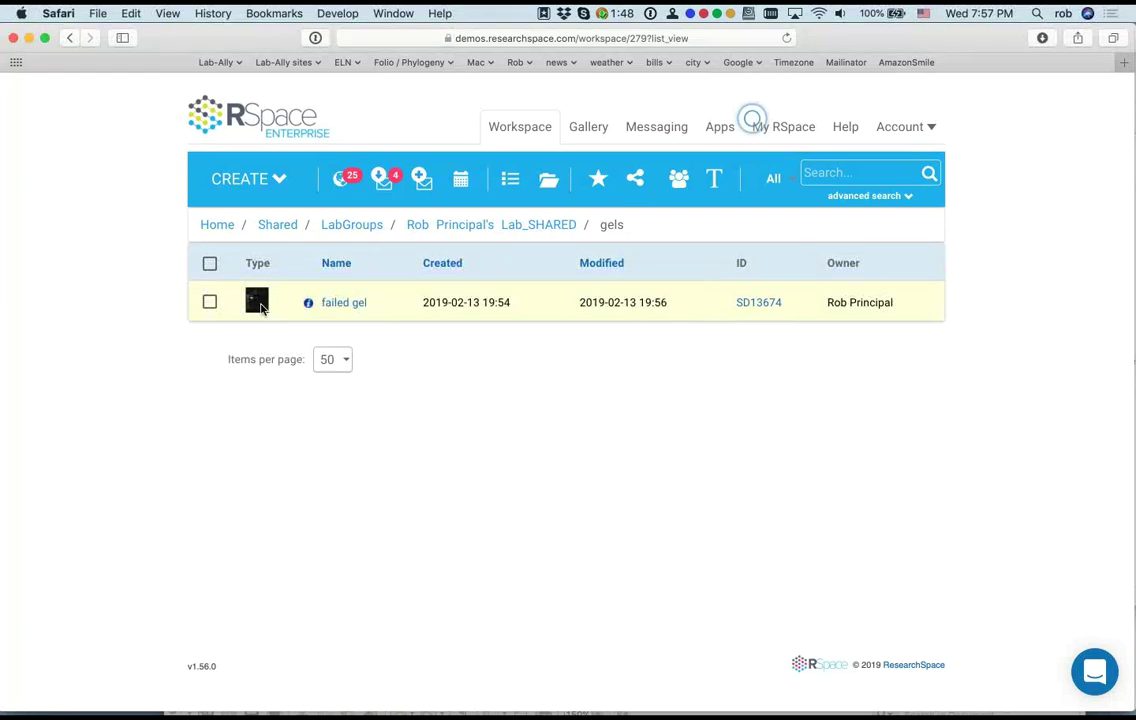
Step: Review the Slack message options for the shared "failed gel" document, leaving without sending and deselecting the document
click(210, 303)
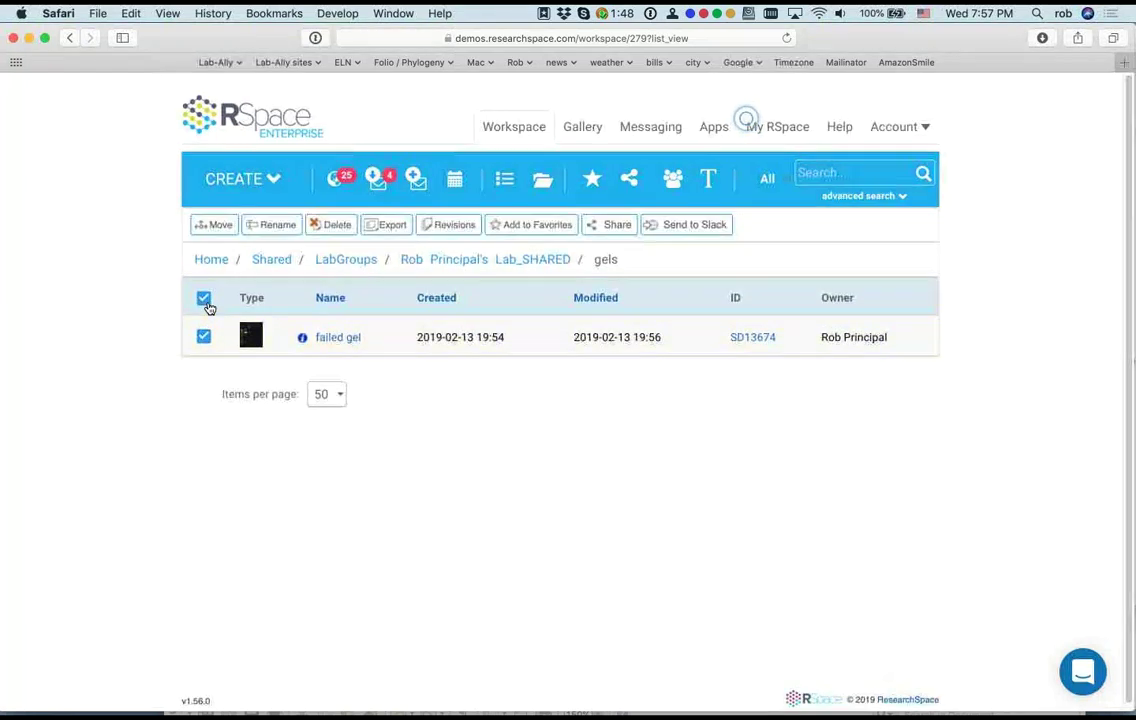
click(686, 226)
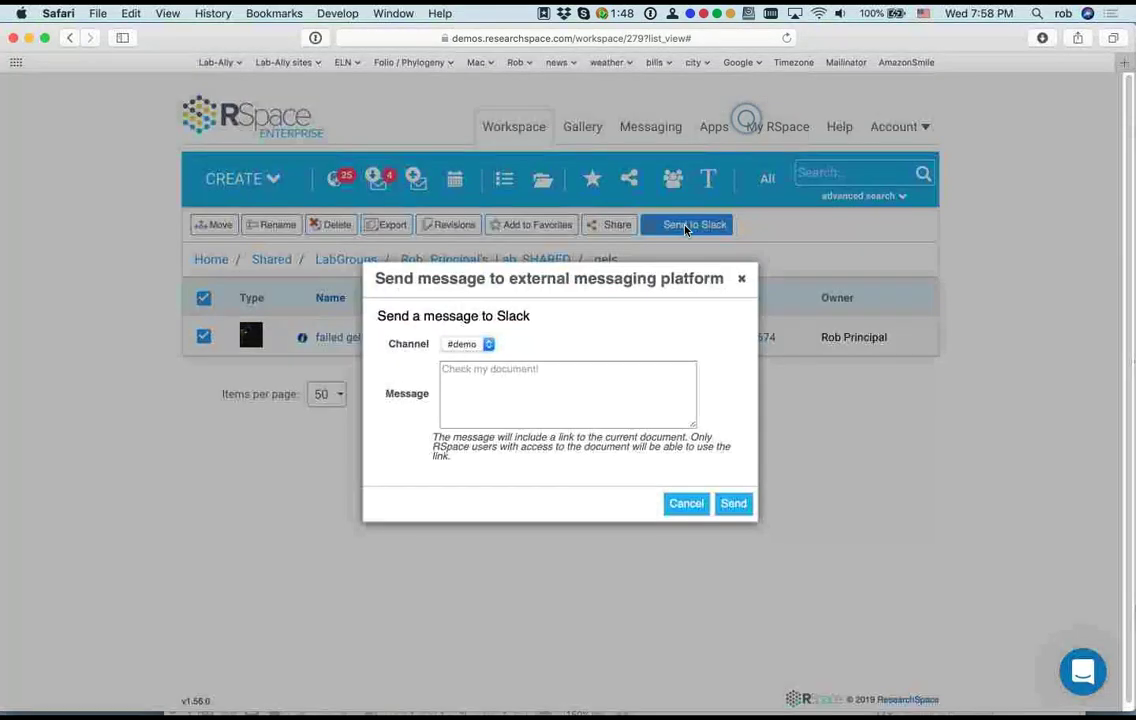
click(743, 282)
click(202, 337)
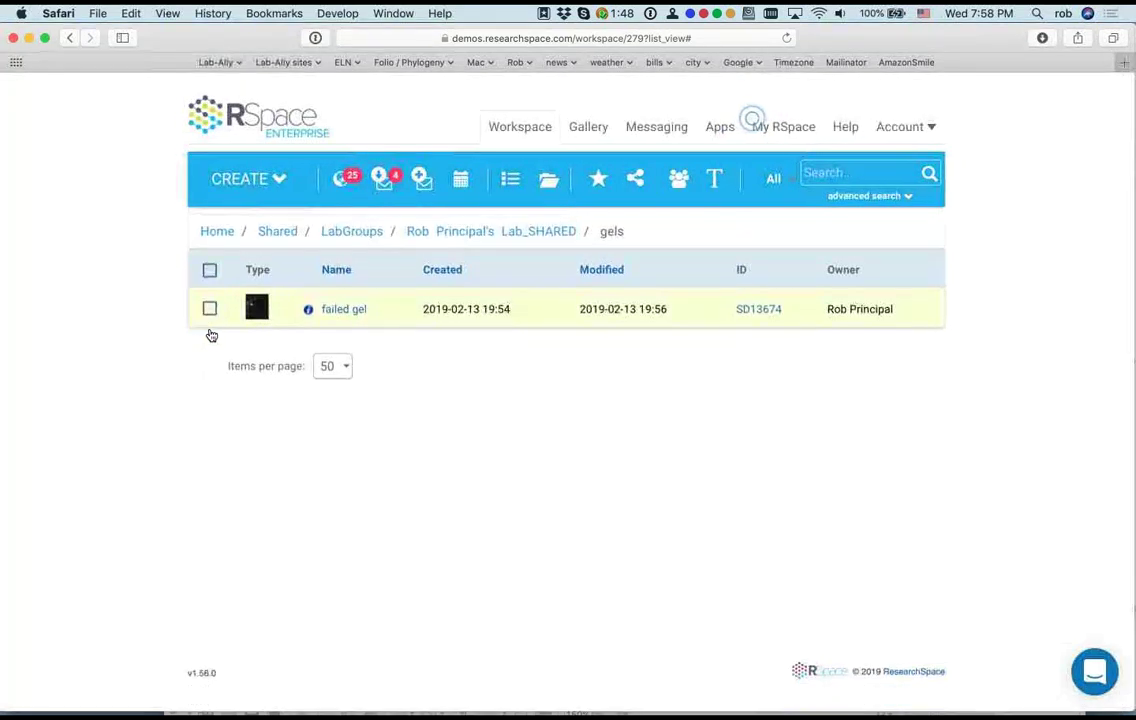
Step: Open the "failed gel" document and start a new message with the request type Review document
click(351, 304)
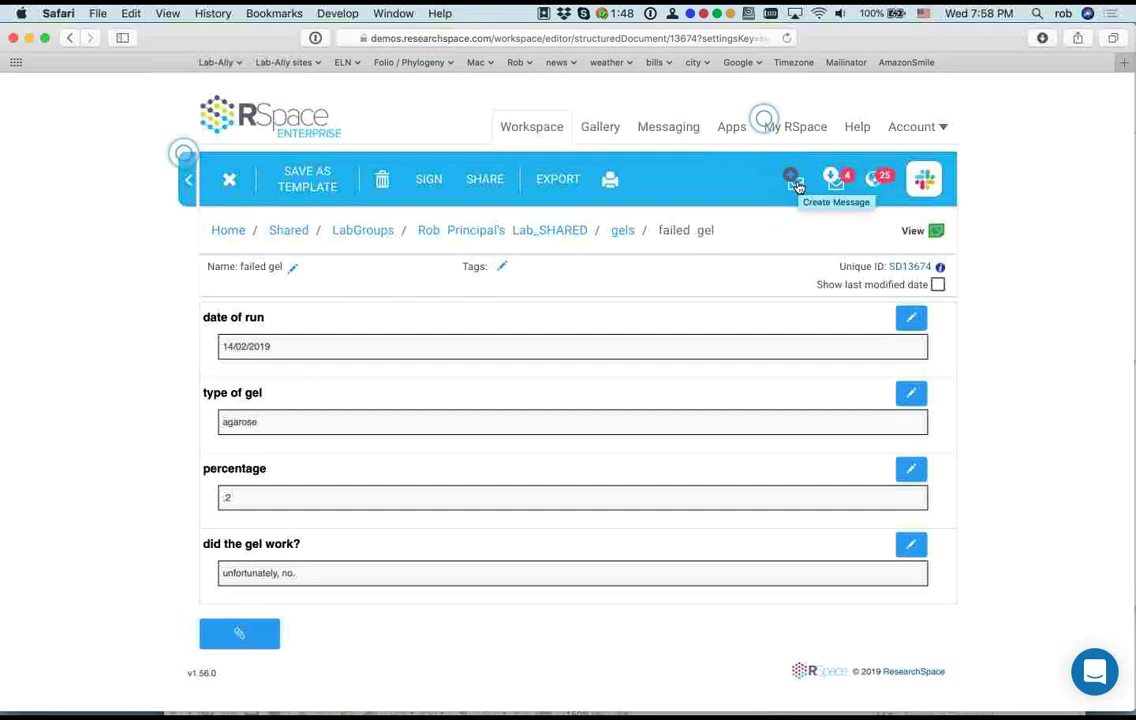
click(797, 188)
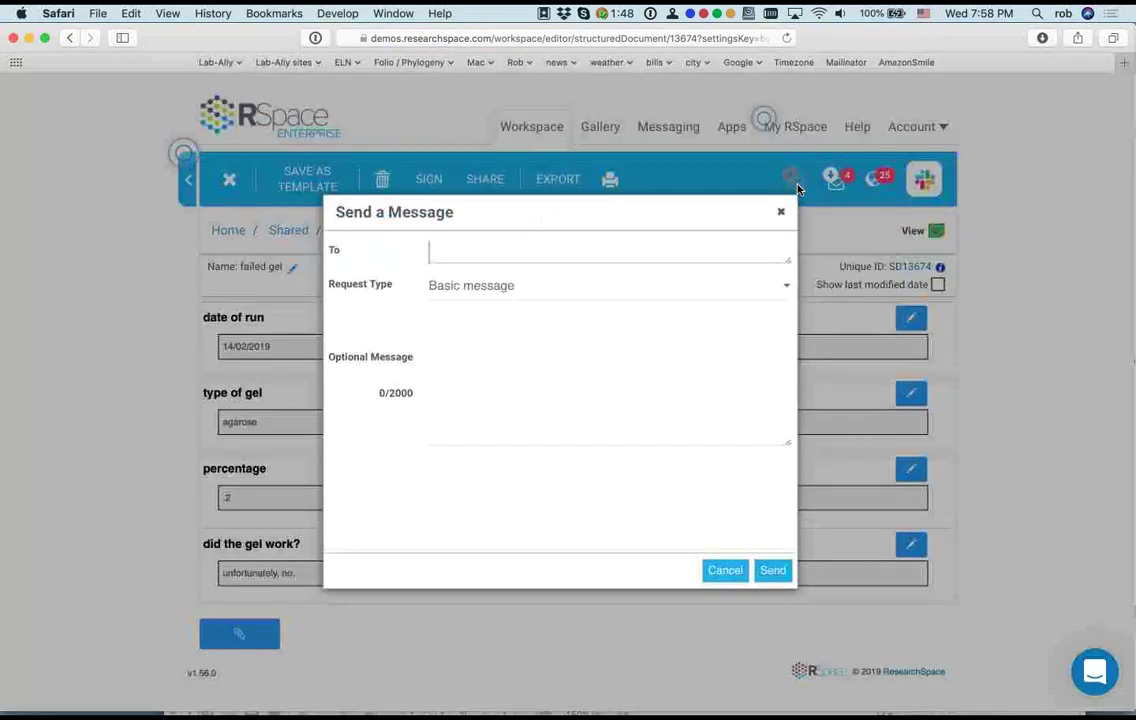
click(508, 285)
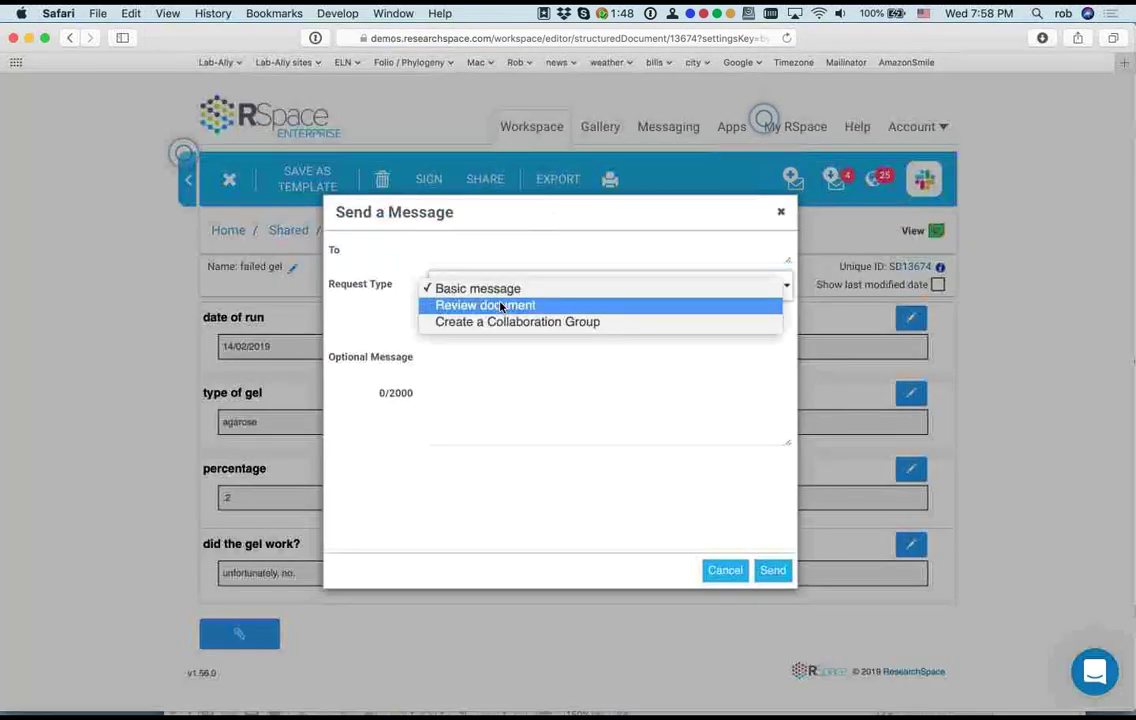
click(522, 305)
Step: Address the review request to the principal's account and a second lab member's username
click(494, 250)
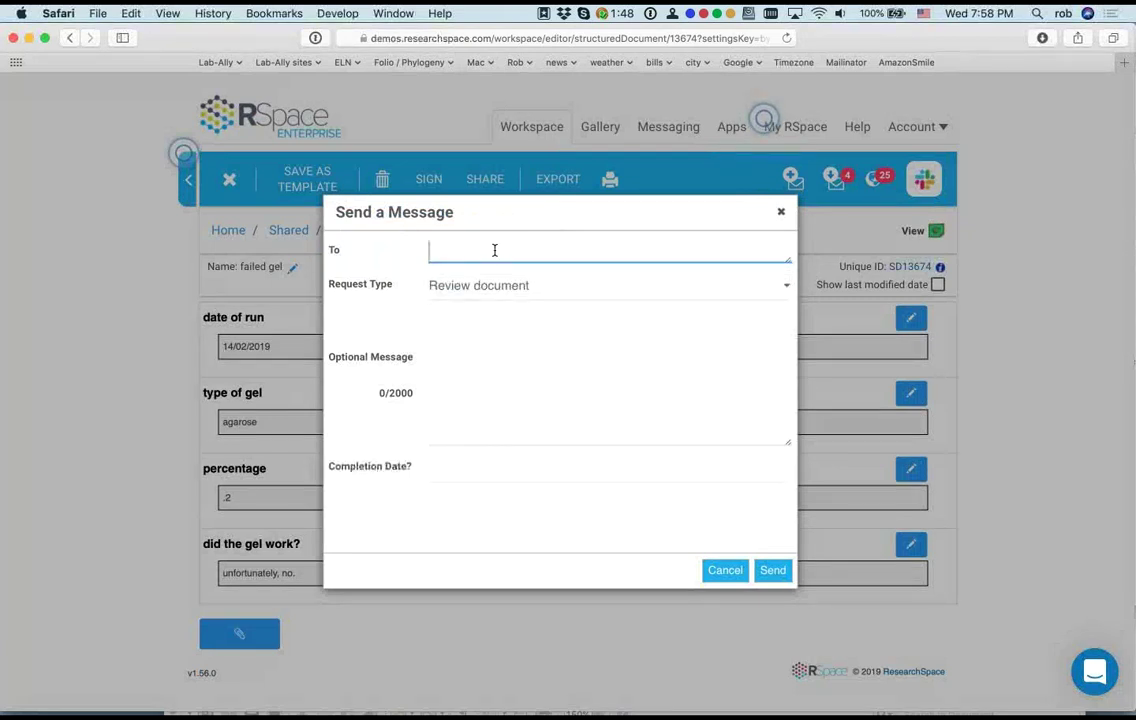
text(rob)
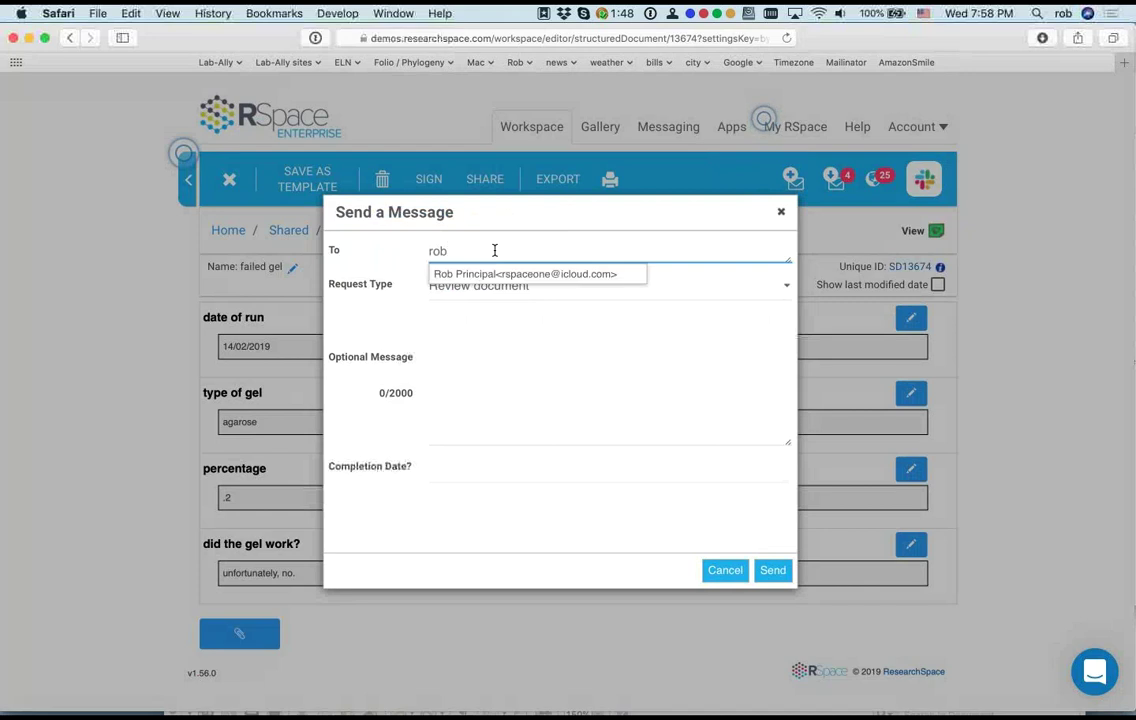
click(505, 274)
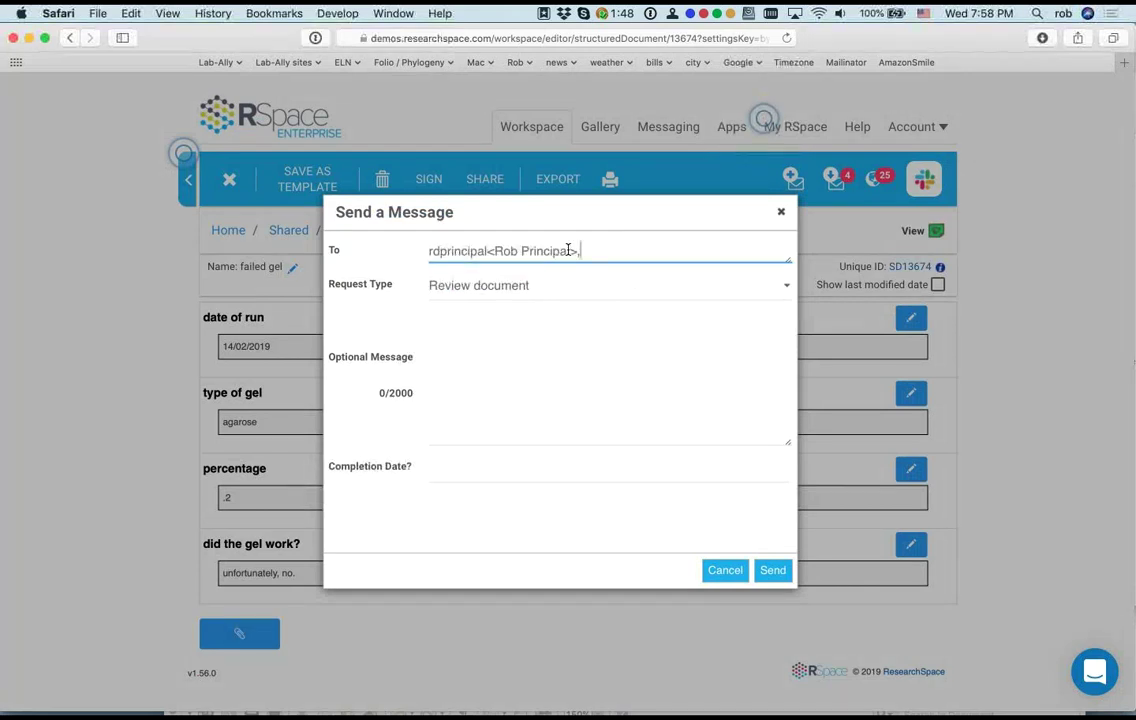
text(rduser1)
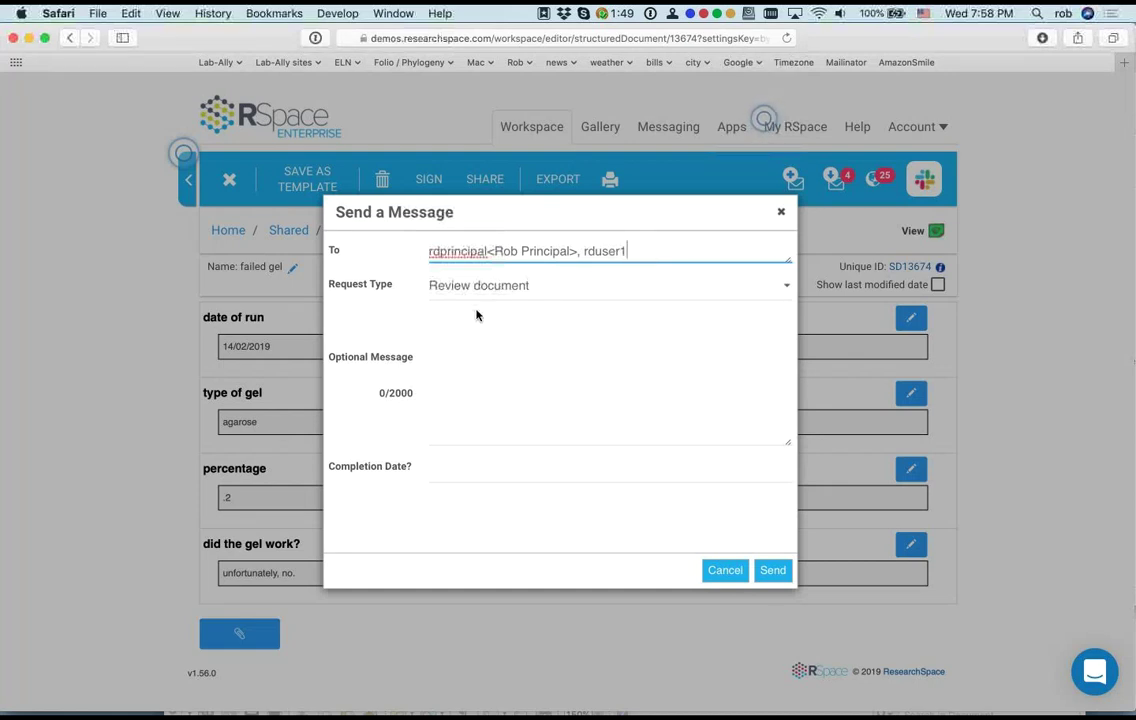
Step: Enter "please check this" as the optional message of the review request
click(427, 364)
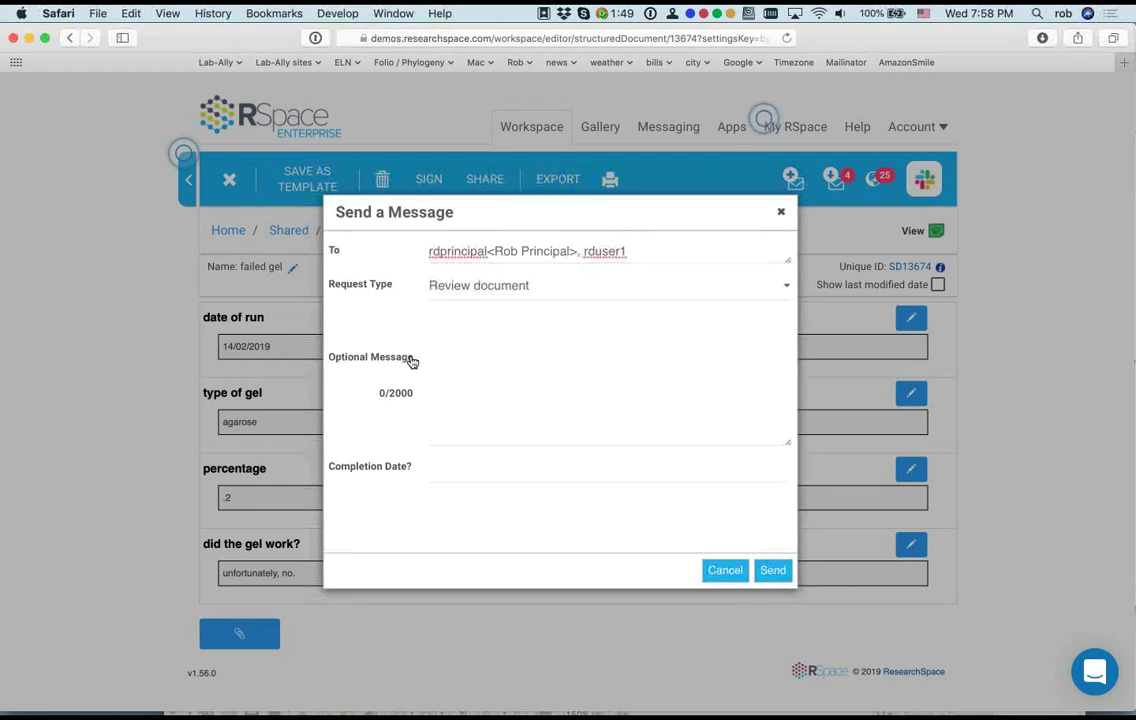
click(450, 357)
text(p)
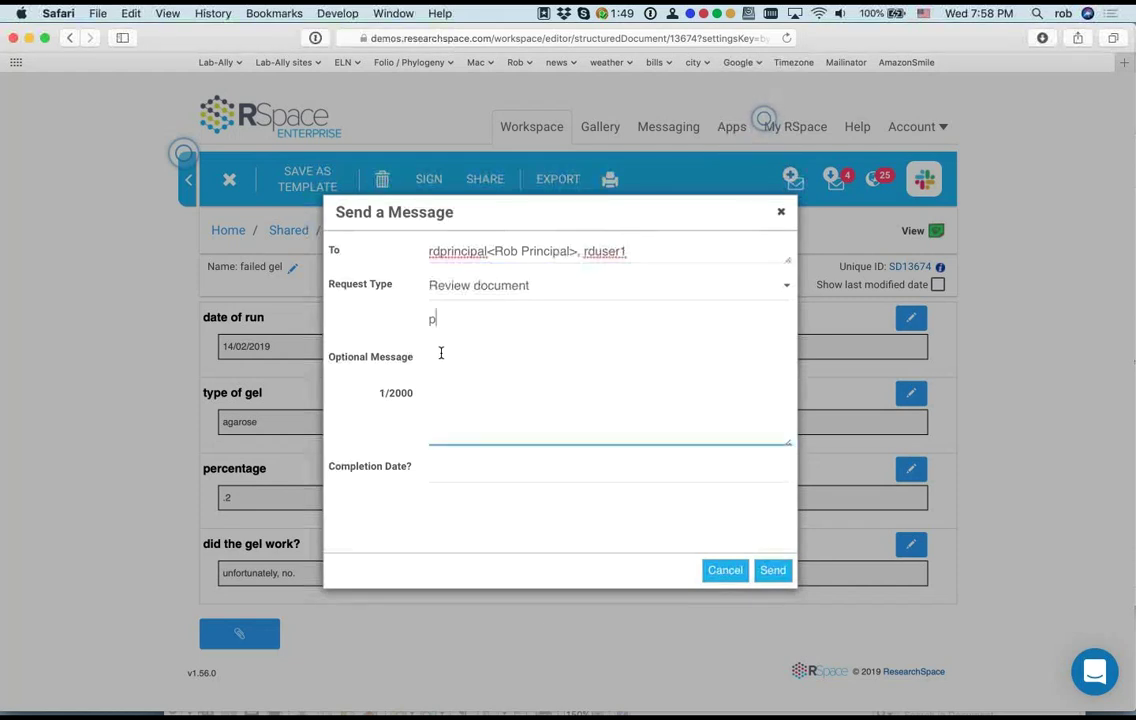
text(lease chec)
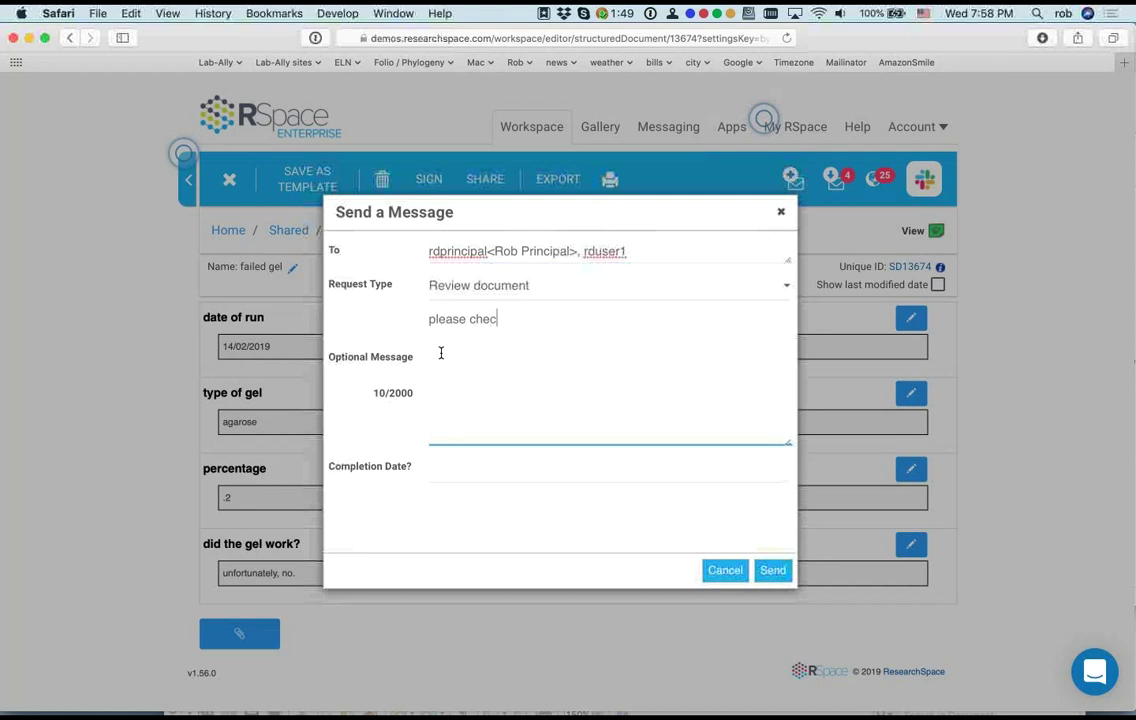
text(k this)
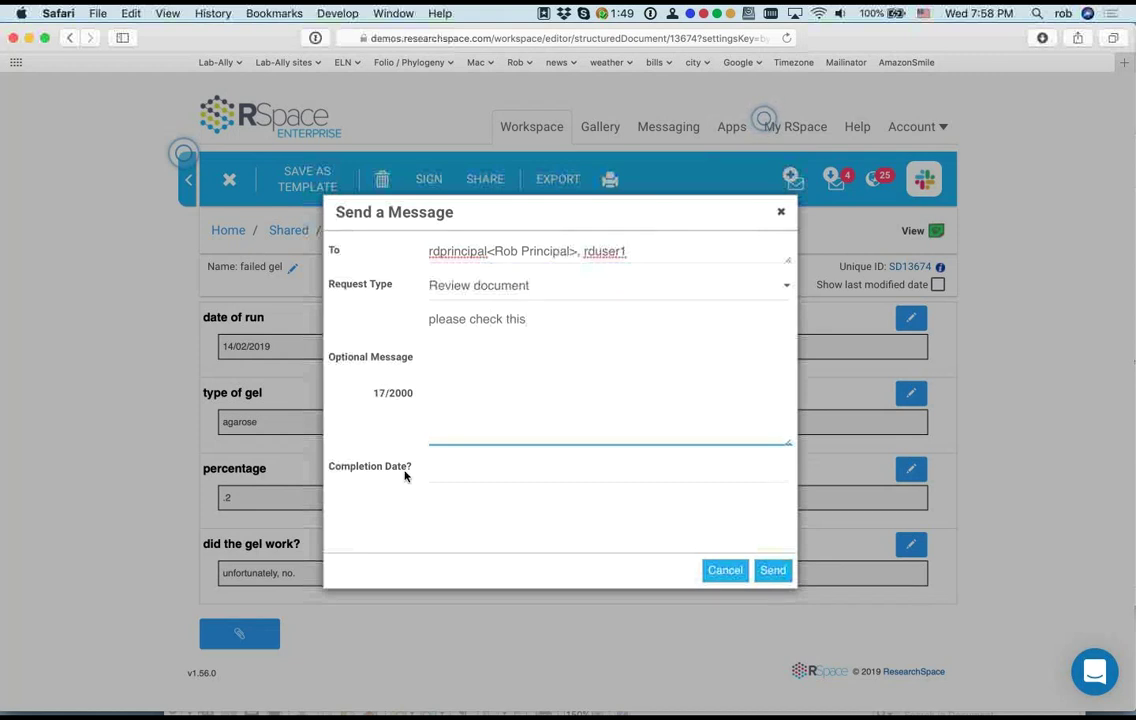
click(458, 461)
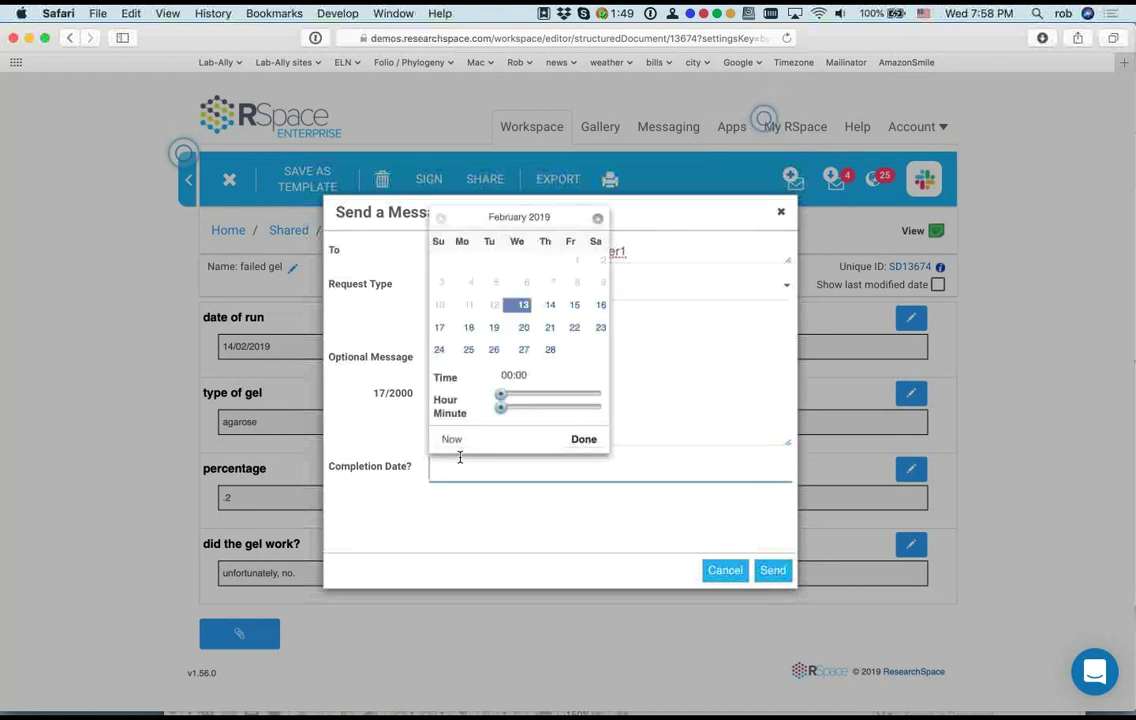
click(550, 305)
drag(505, 399, 579, 397)
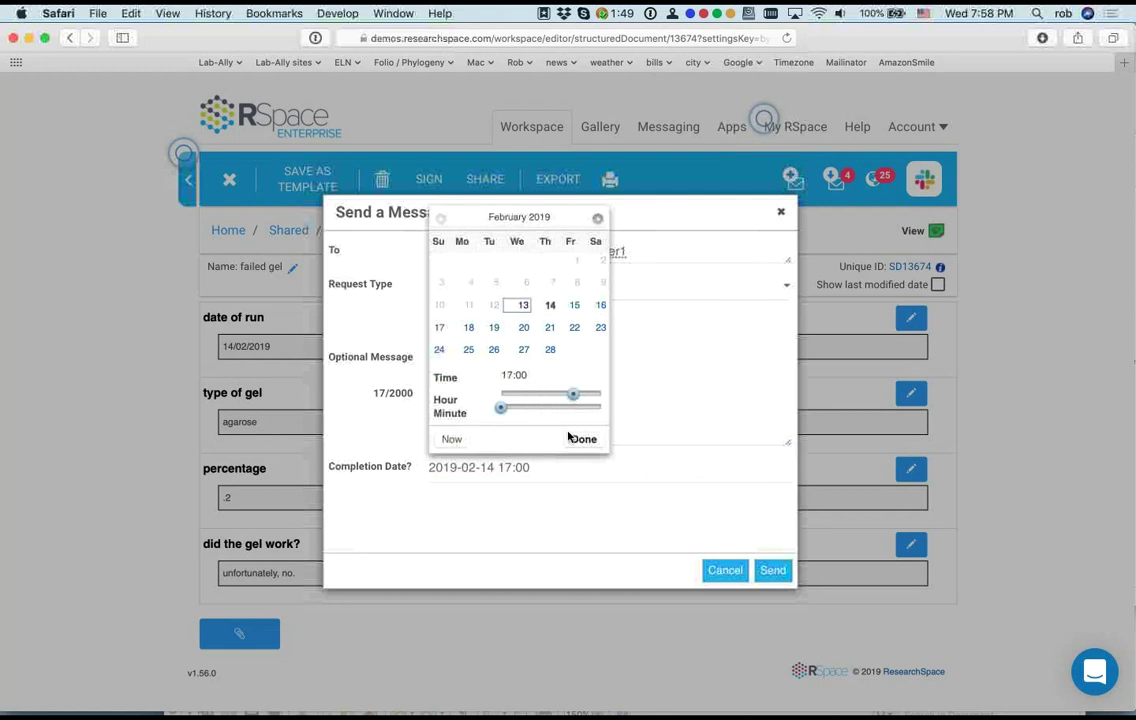
click(584, 440)
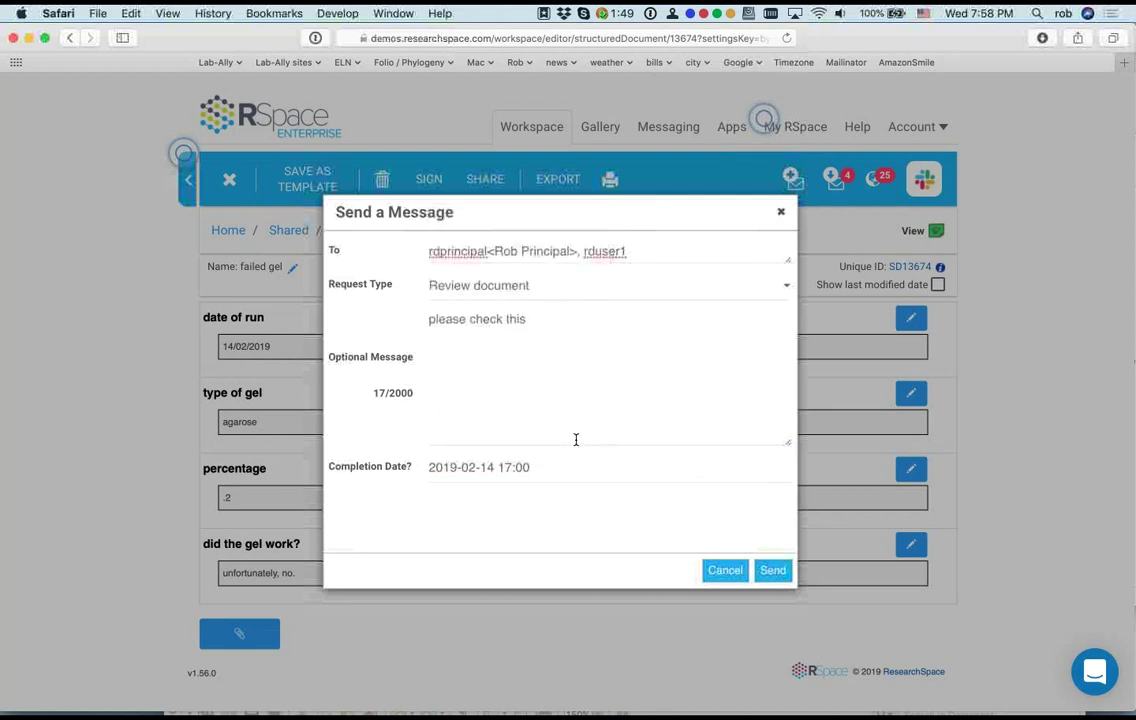
click(773, 570)
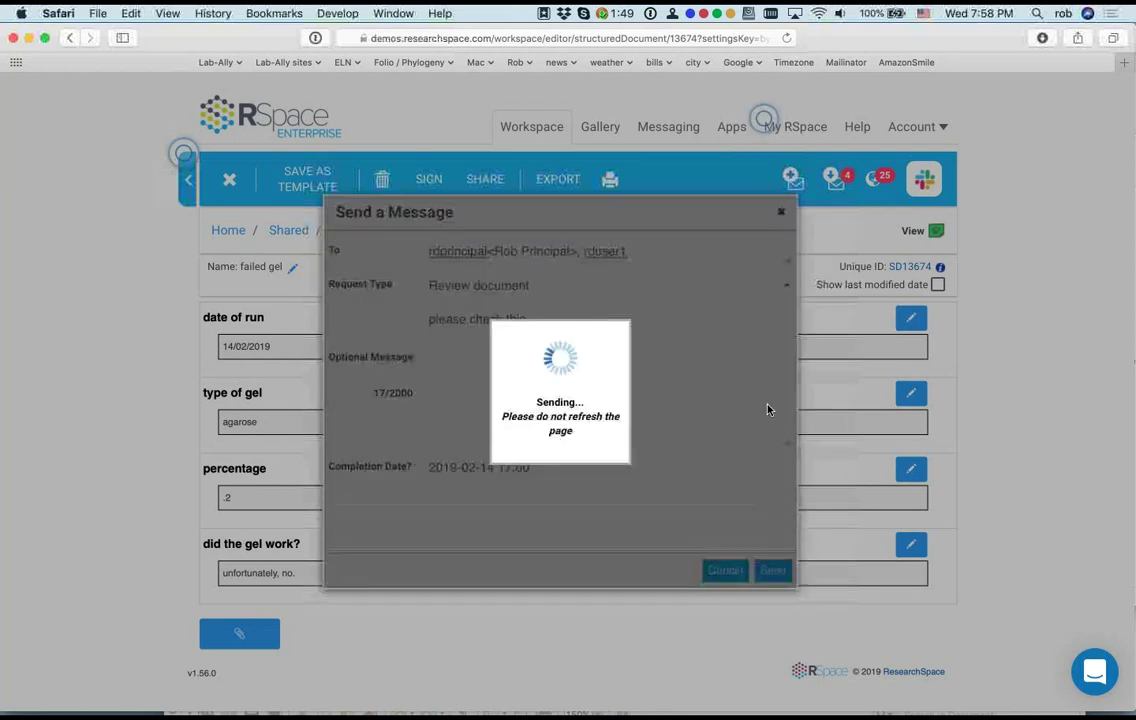
click(780, 213)
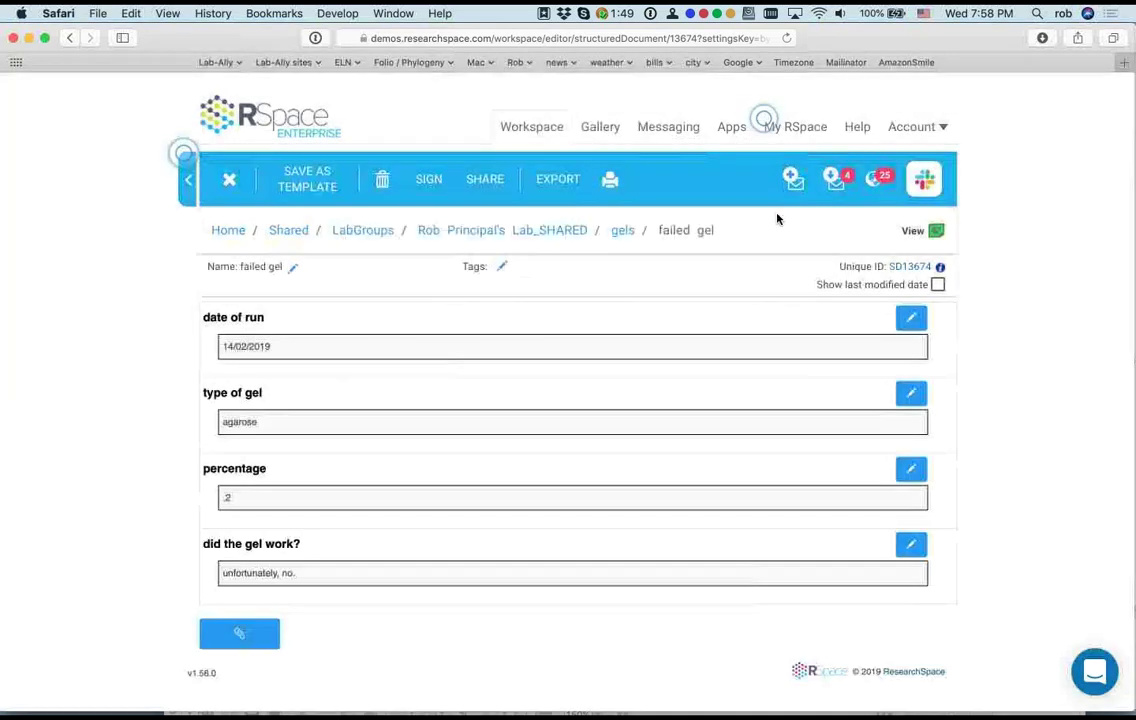
Step: Open the received messages and requests, and check the "failed gel" link of the newest review request in a separate window
click(834, 185)
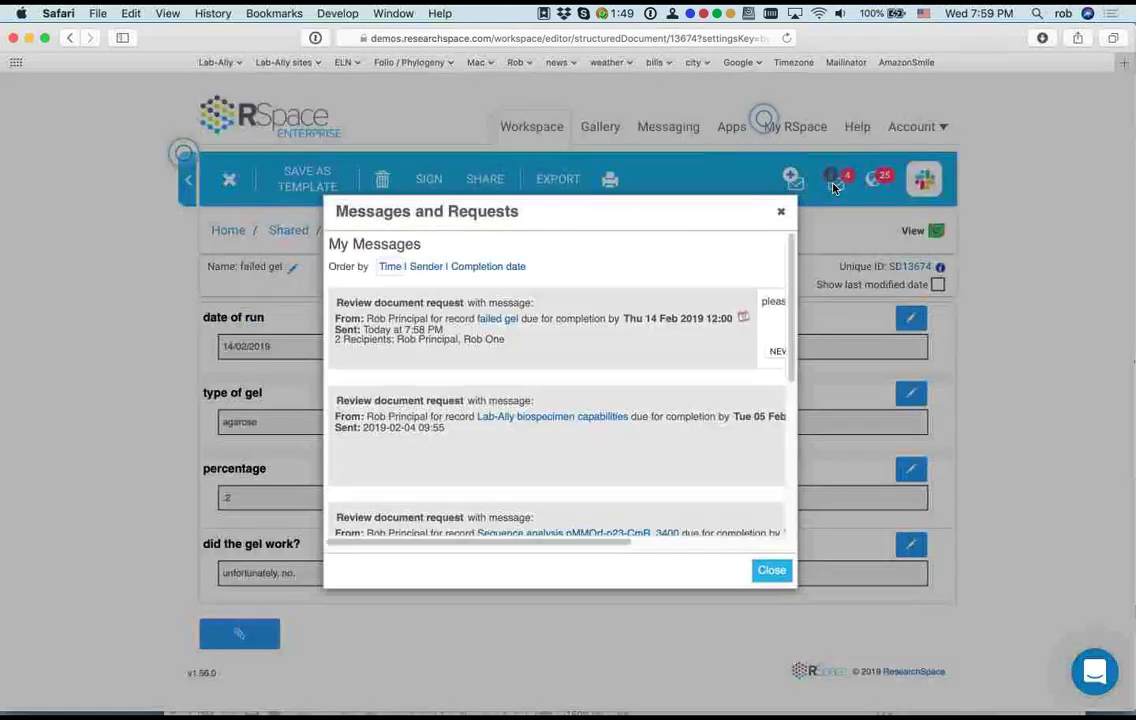
right_click(489, 325)
click(525, 341)
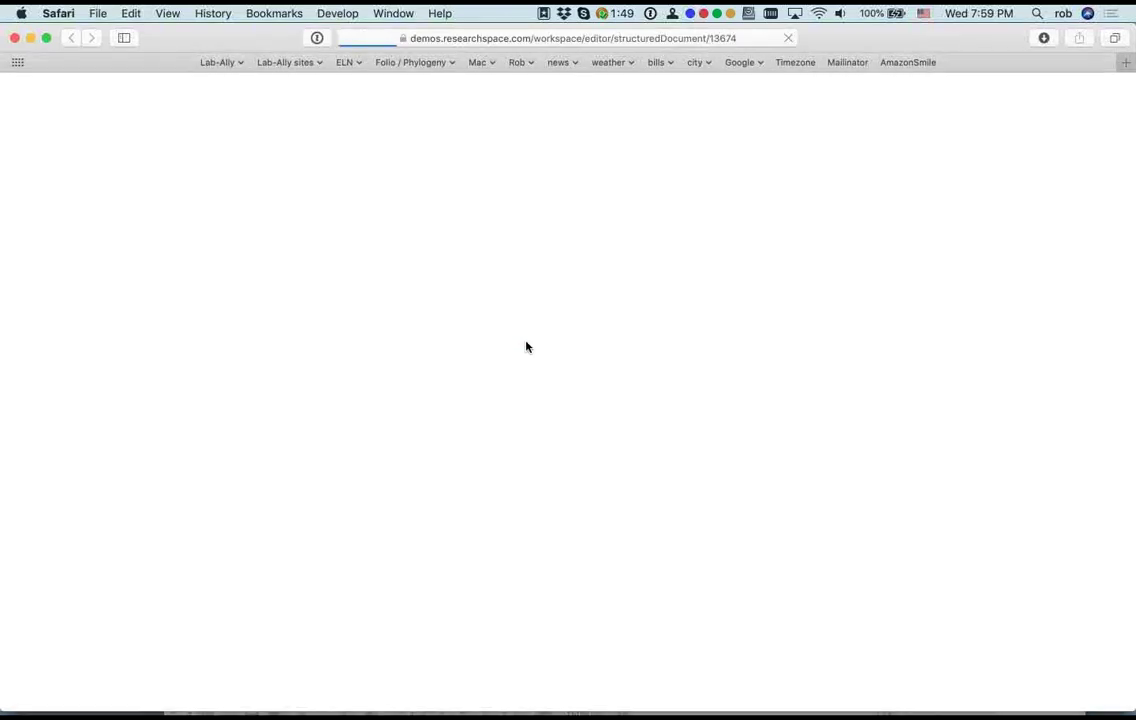
click(14, 37)
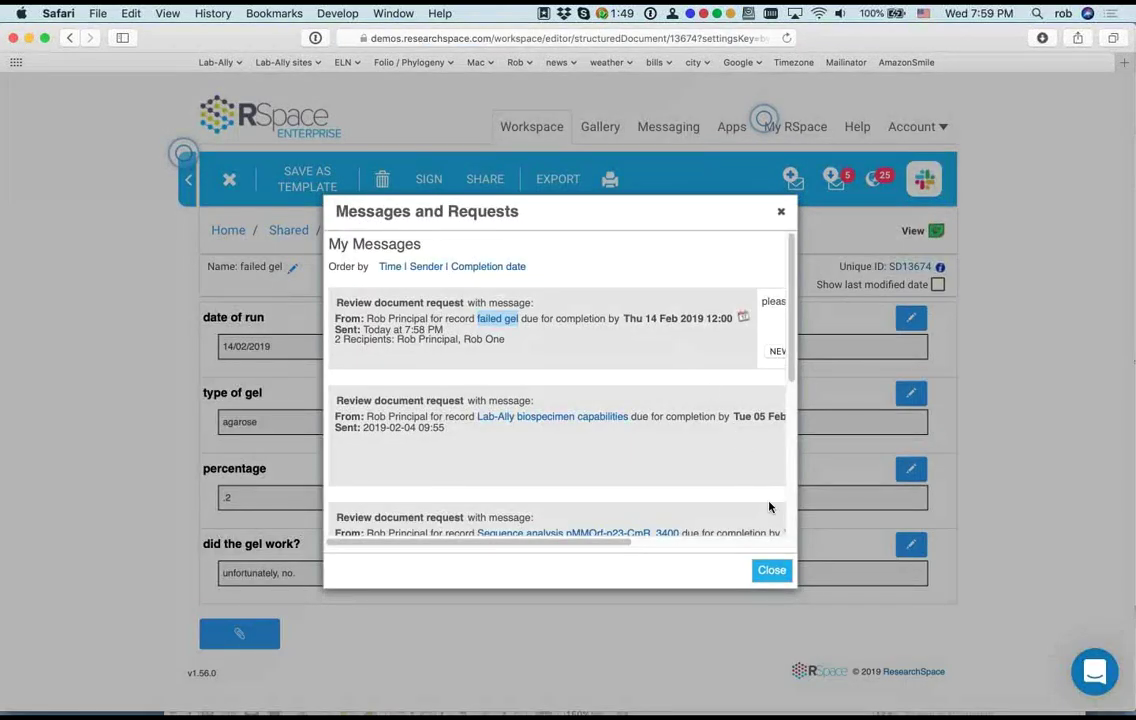
Step: Widen the messages dialog and preview the downloaded rspace.ics event in Calendar, cancelling its addition and closing Calendar
drag(799, 545, 866, 545)
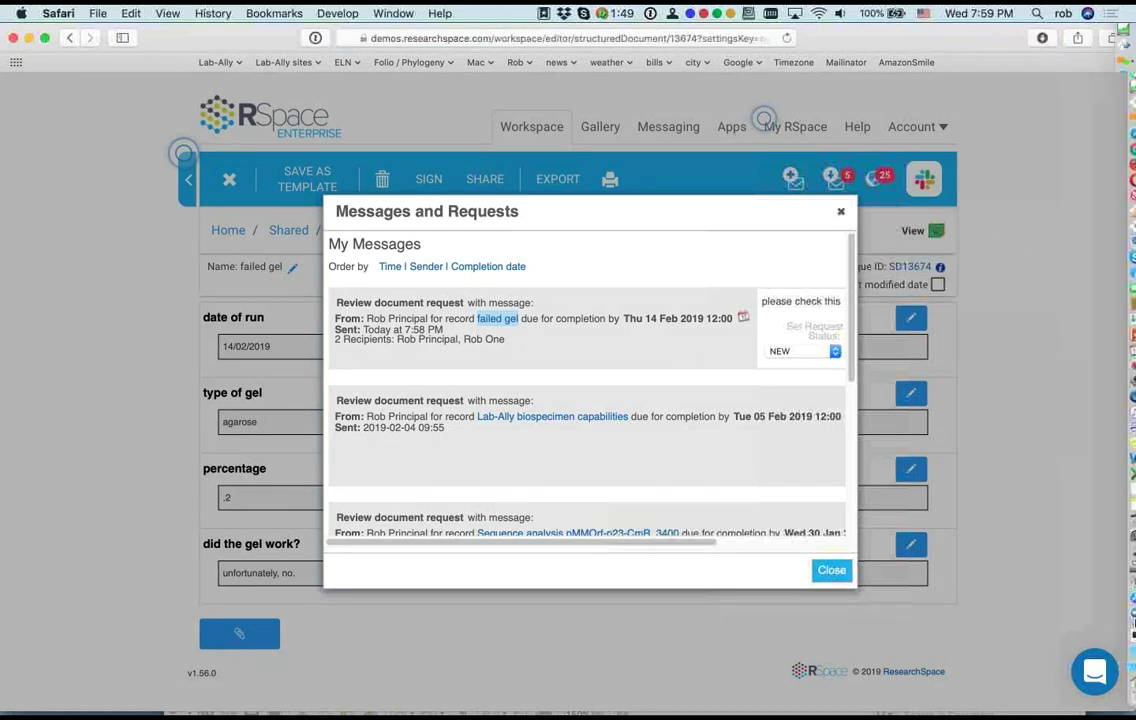
mouse_move(1125, 660)
click(1095, 675)
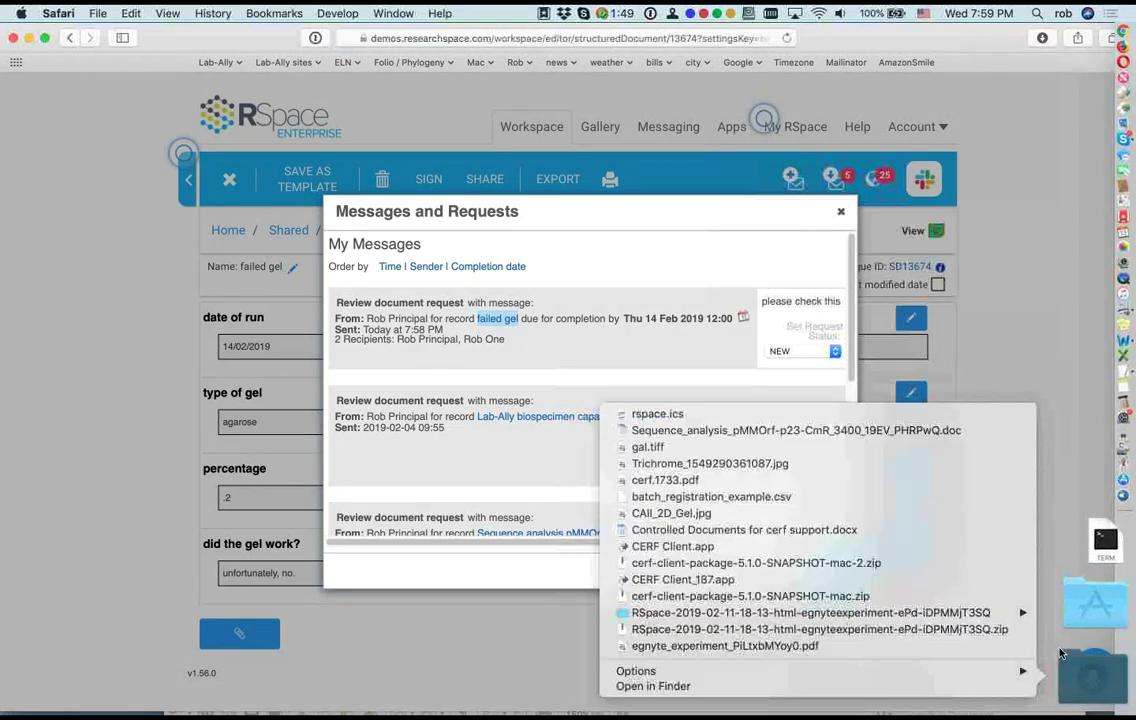
click(783, 418)
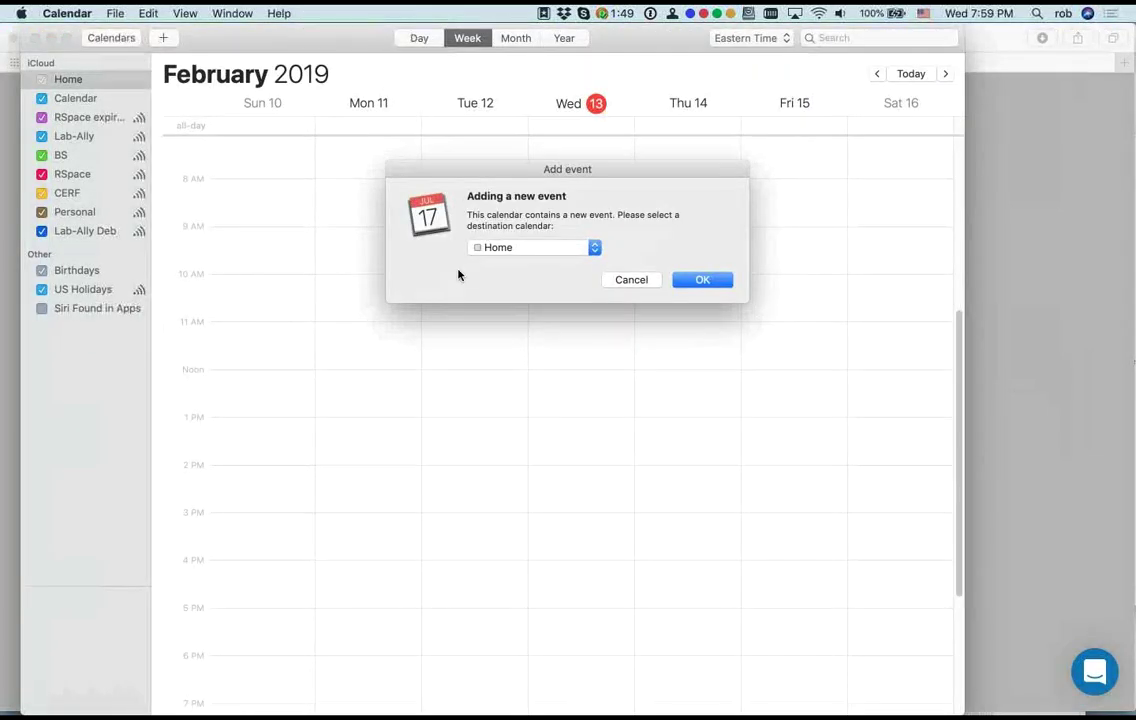
click(645, 281)
click(34, 38)
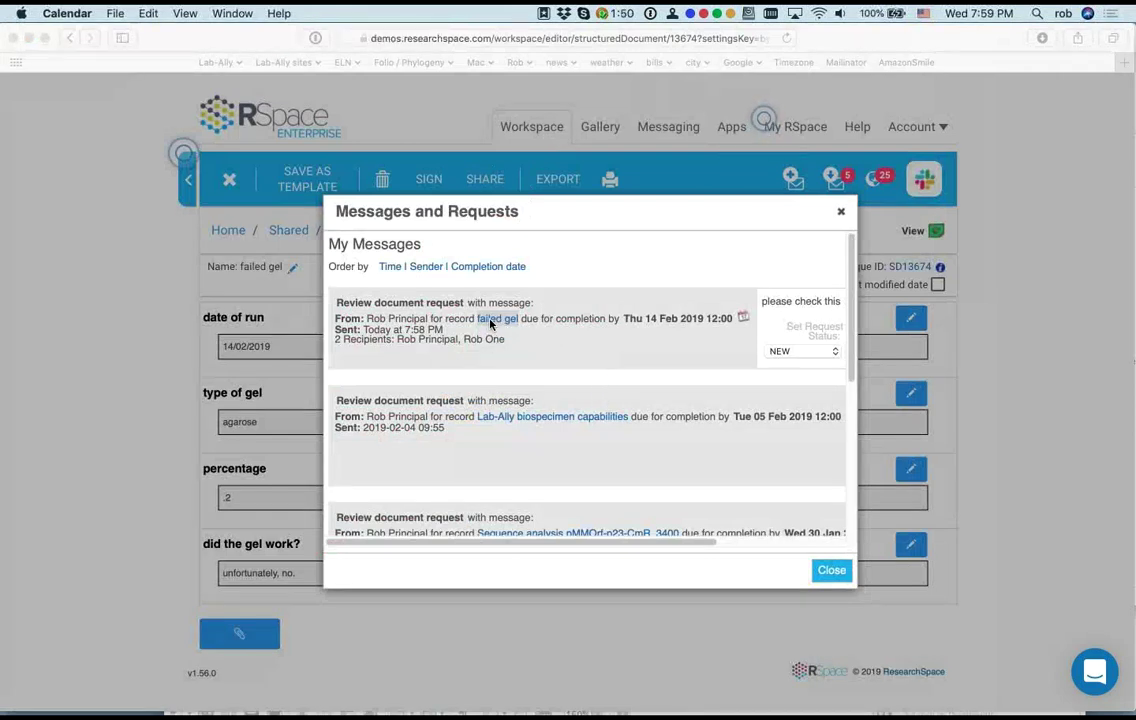
Step: Set the status of the "failed gel" review request to COMPLETED and close the messages and requests
click(807, 351)
click(806, 352)
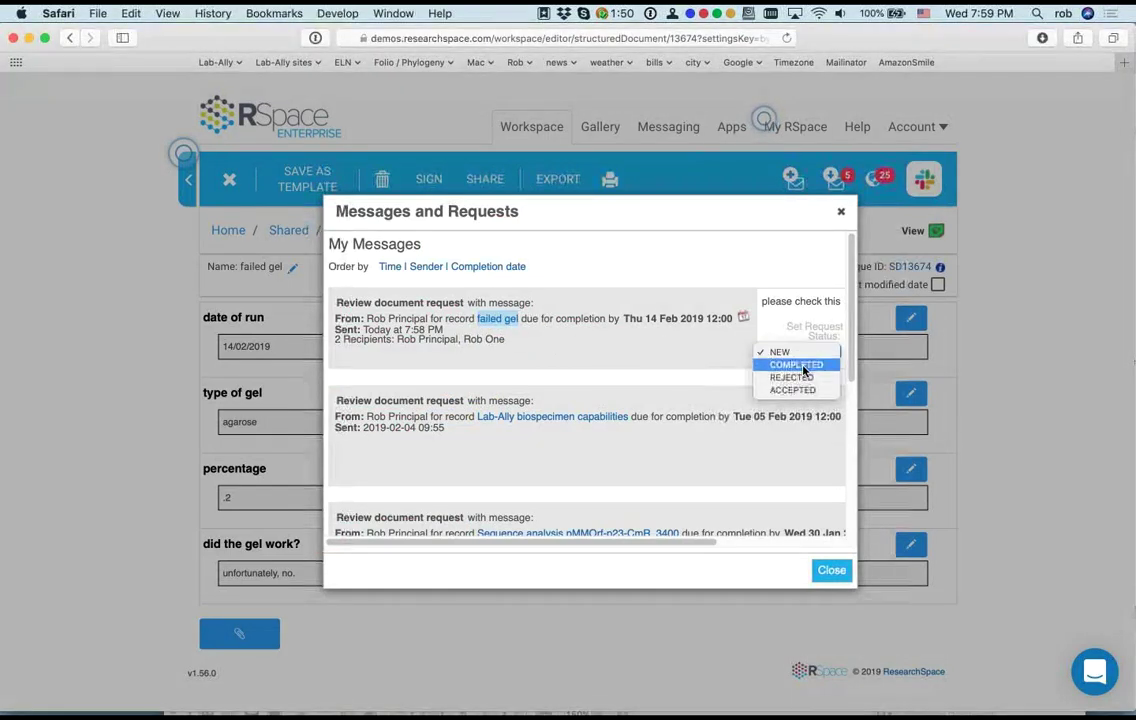
click(804, 366)
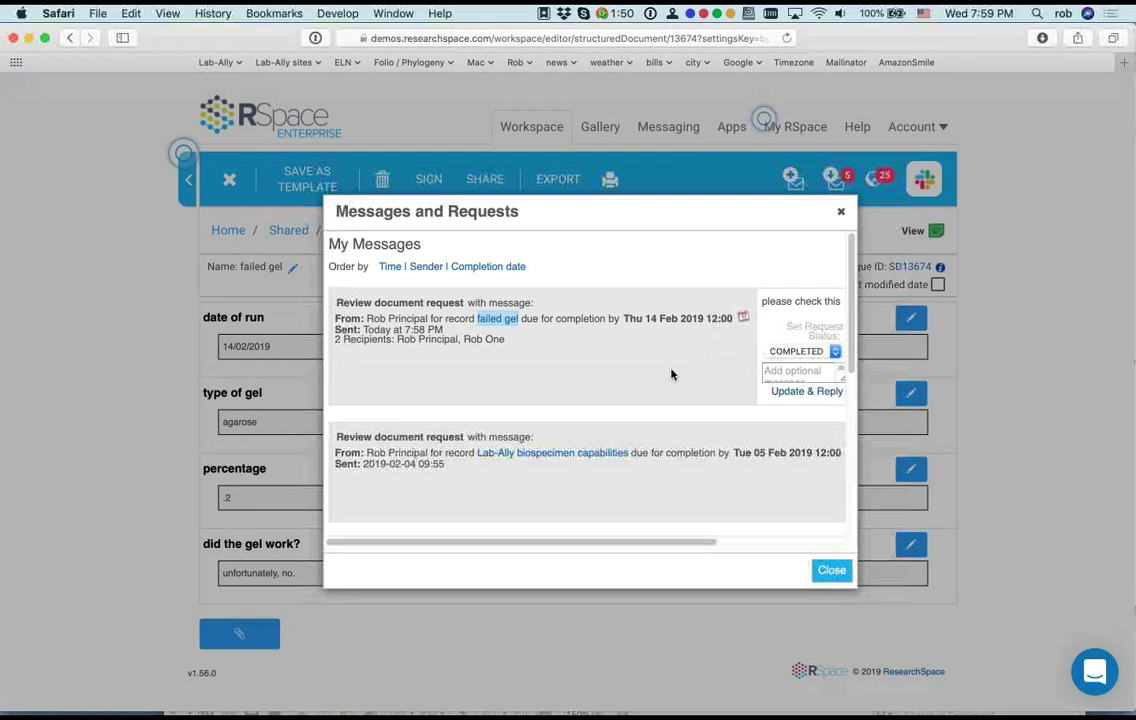
click(841, 215)
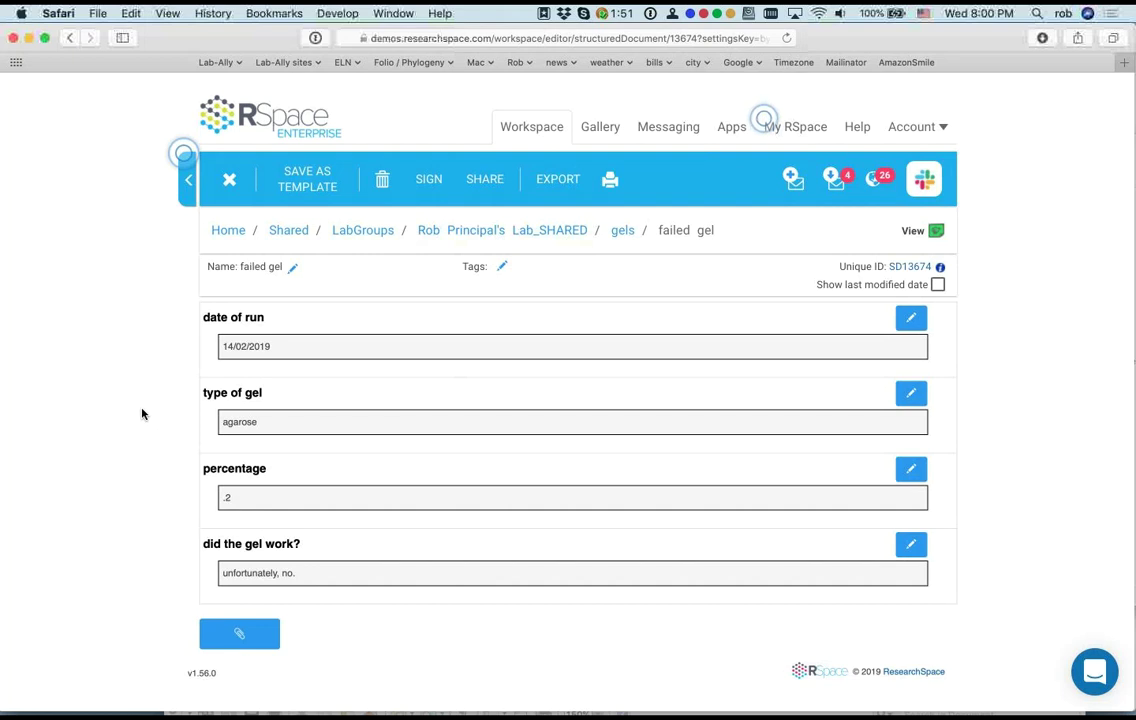
Step: Start signing the "failed gel" document, compare both signing statements and choose the one affirming a true and accurate description of work
click(427, 182)
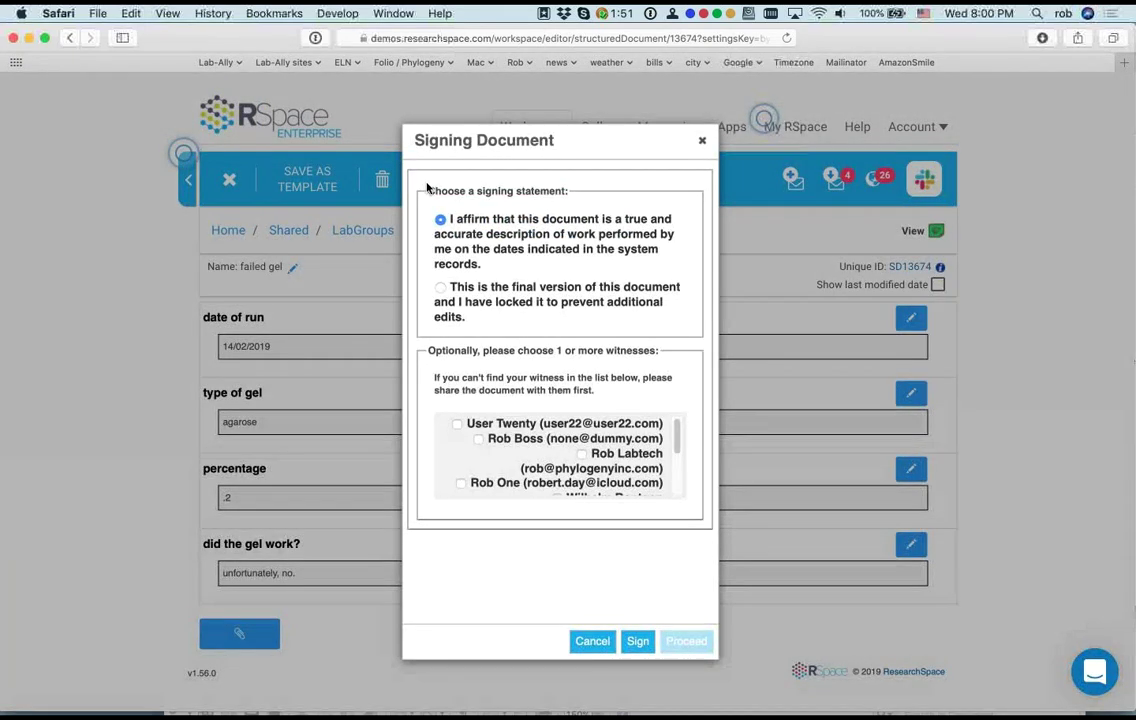
scroll(676, 430, down, 5)
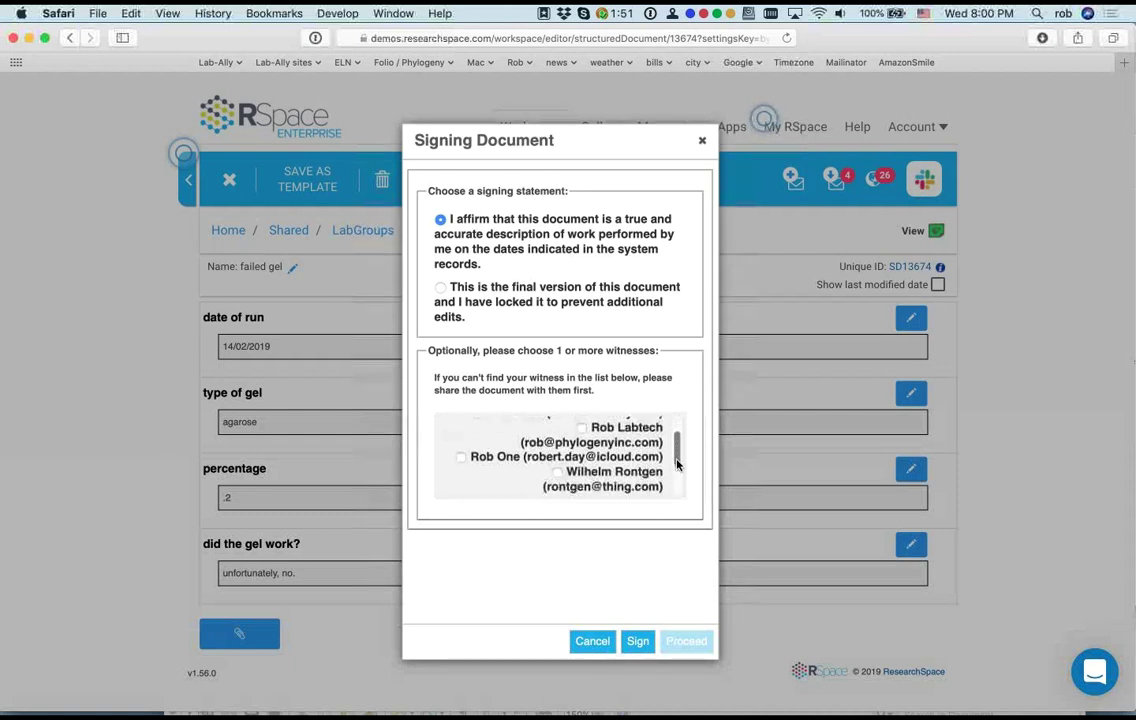
scroll(680, 428, up, 2)
scroll(680, 428, up, 3)
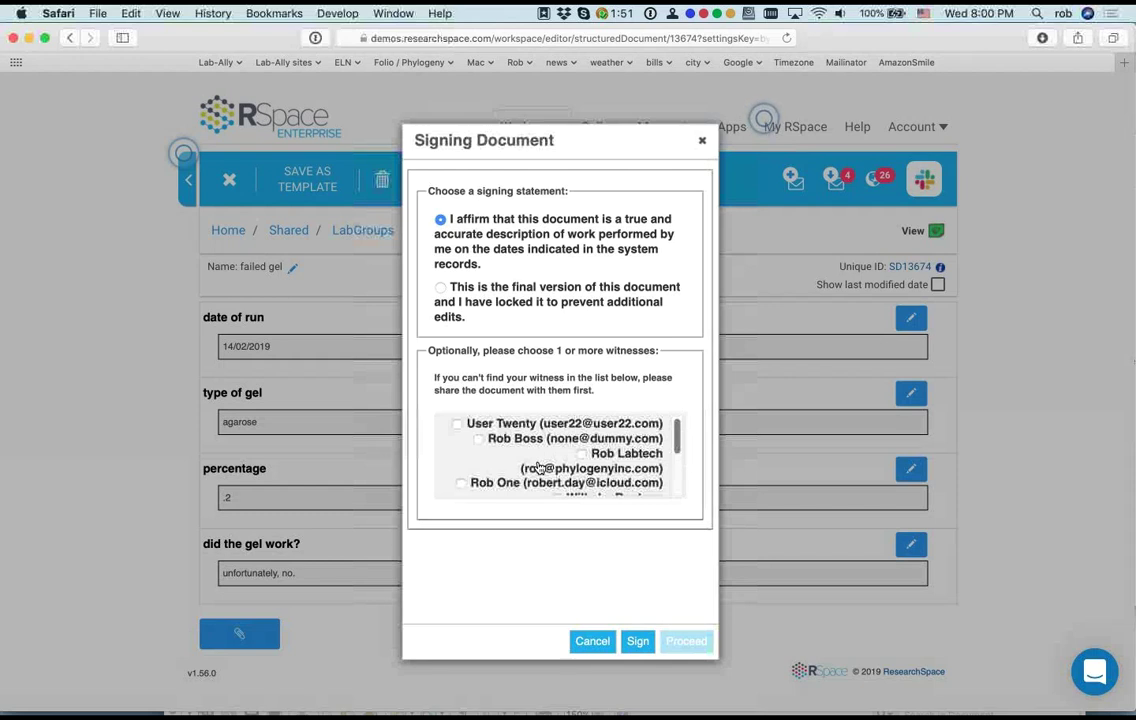
click(441, 288)
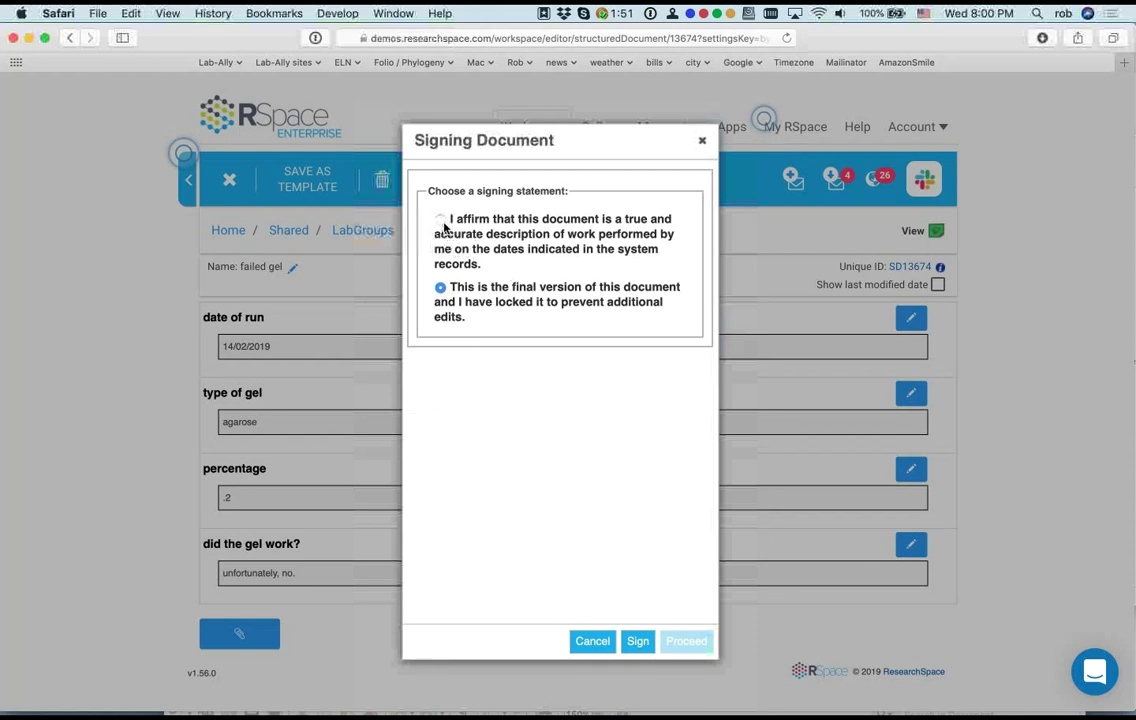
click(441, 221)
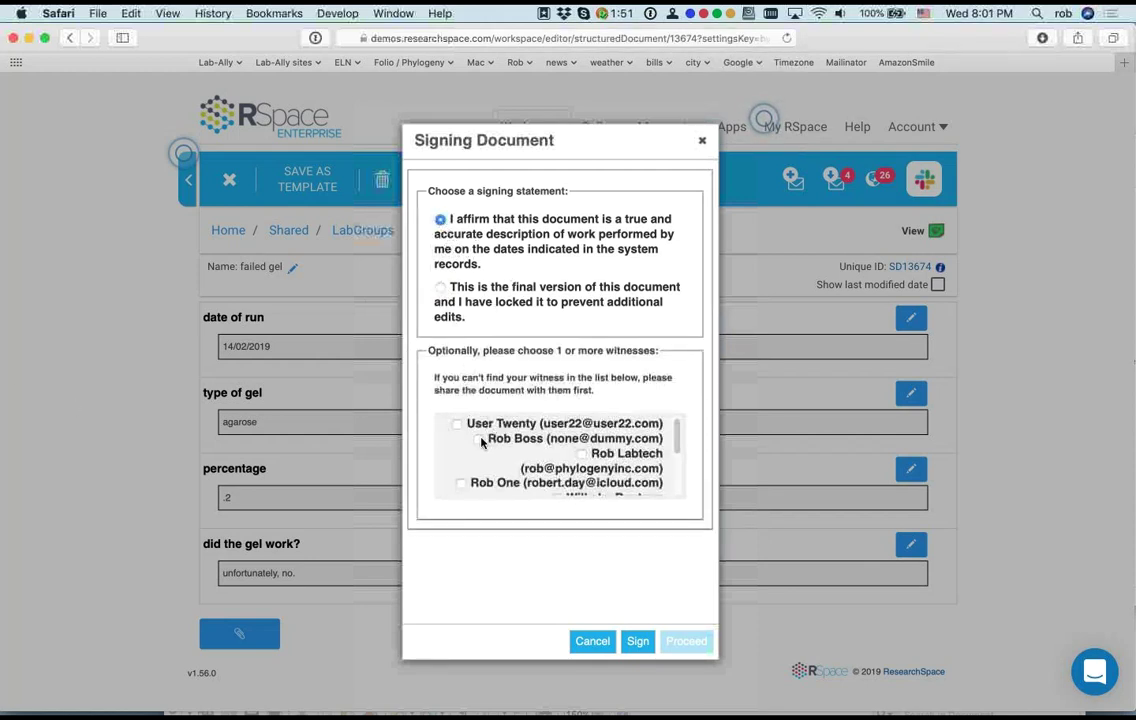
Step: Choose the second listed person as witness, enter the account password and complete the signing
scroll(481, 442, down, 3)
scroll(481, 442, up, 3)
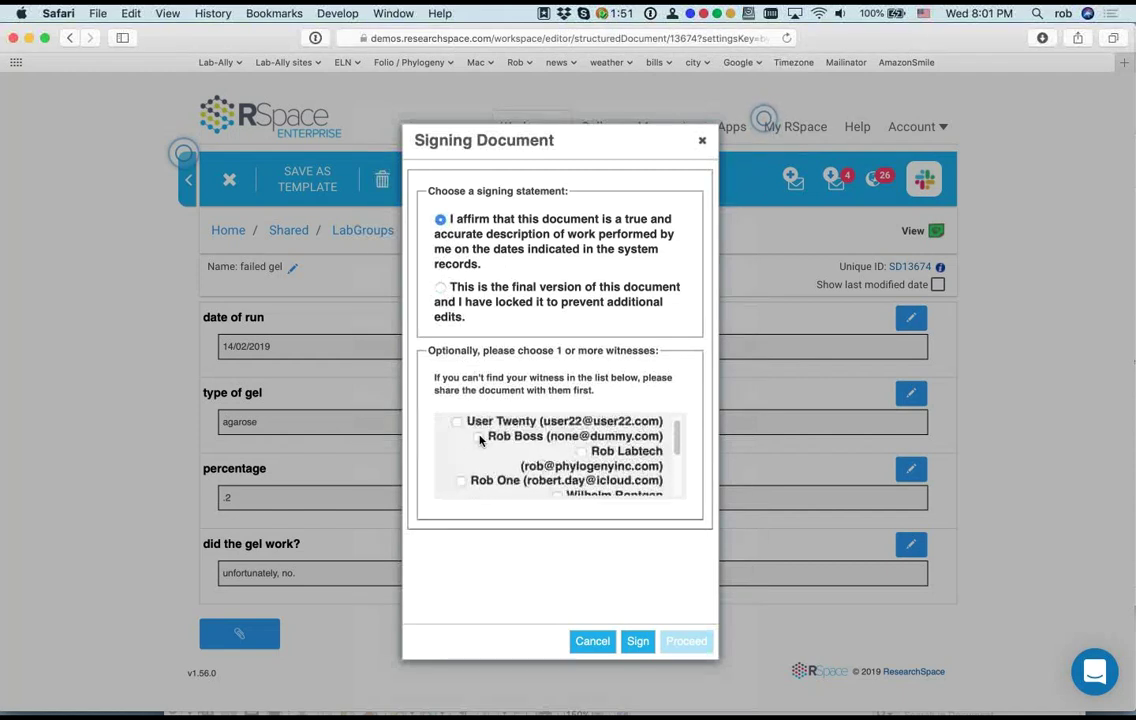
click(479, 437)
scroll(672, 440, down, 3)
scroll(672, 444, up, 3)
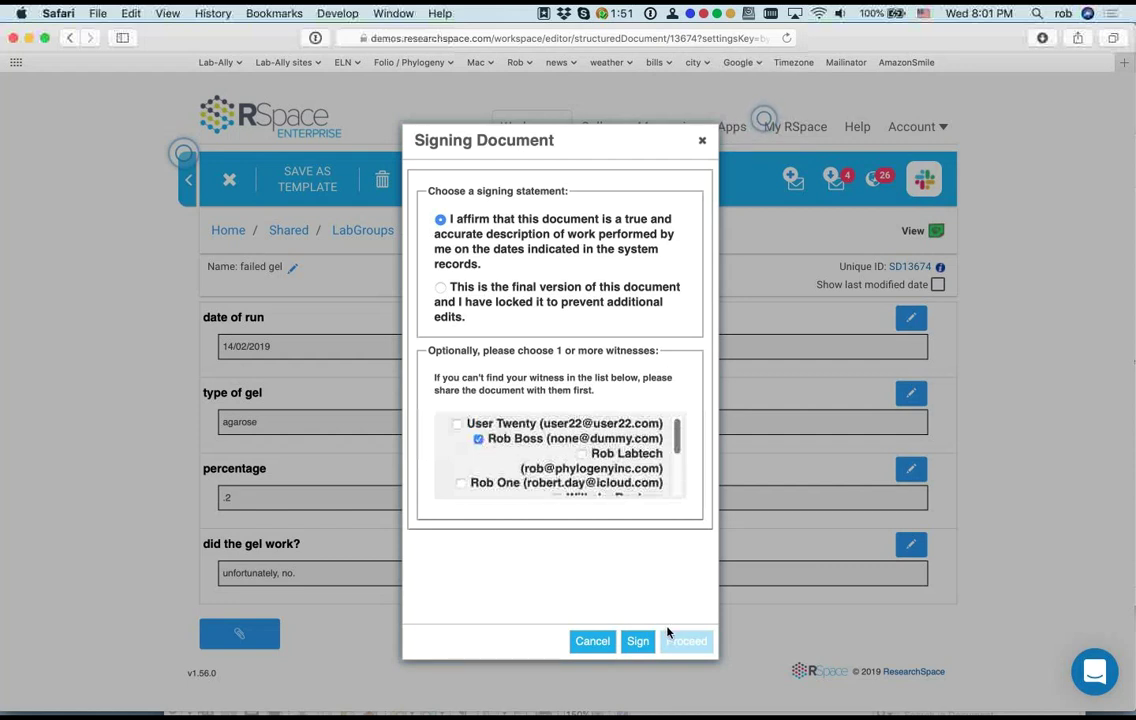
click(638, 643)
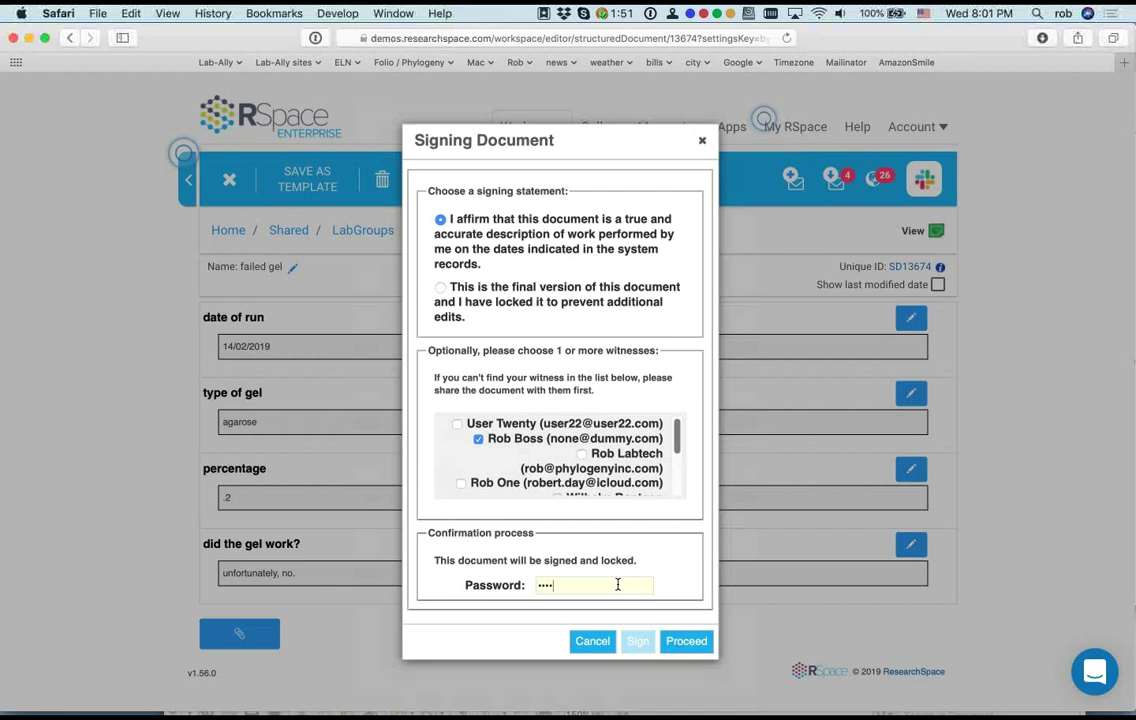
click(686, 641)
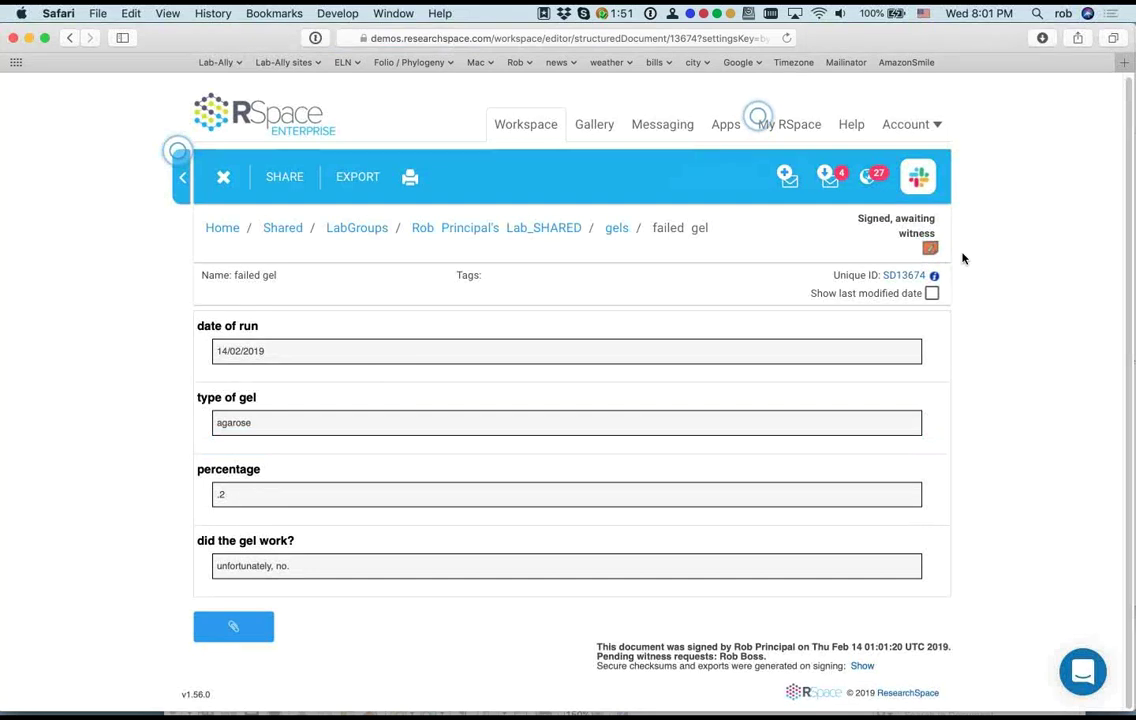
Step: Open the signed document's info, examine its signature status and sharing details, and close the info
click(934, 280)
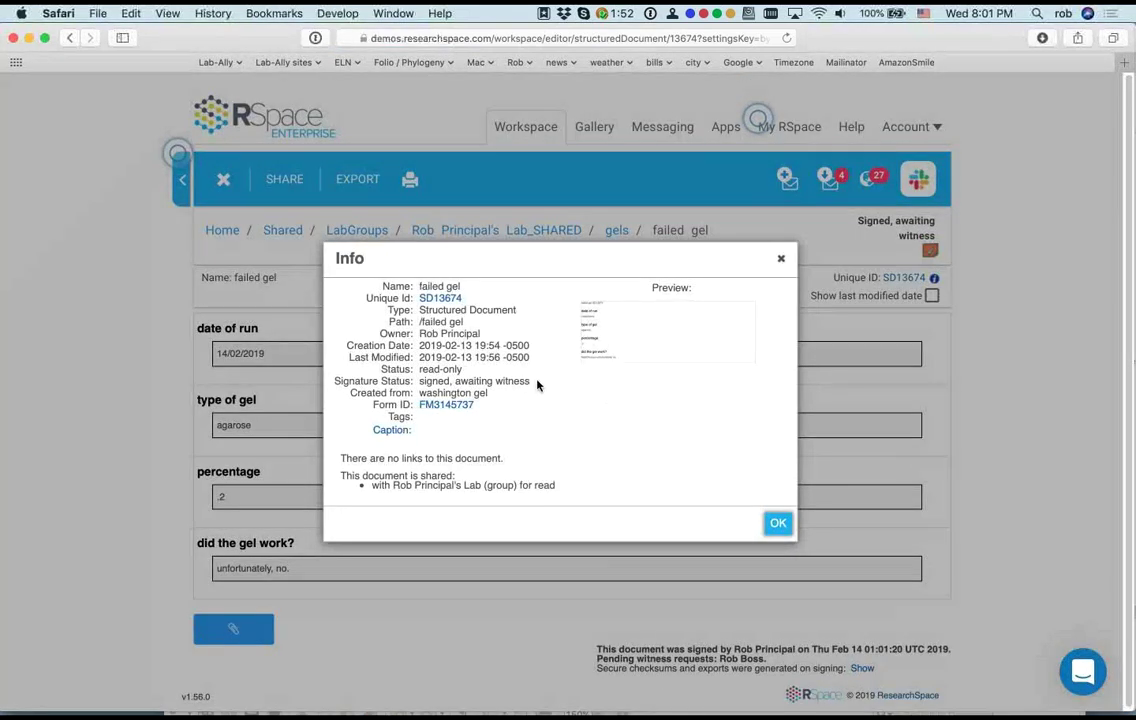
mouse_move(466, 380)
mouse_down()
mouse_move(520, 395)
mouse_move(417, 386)
mouse_move(531, 384)
mouse_up()
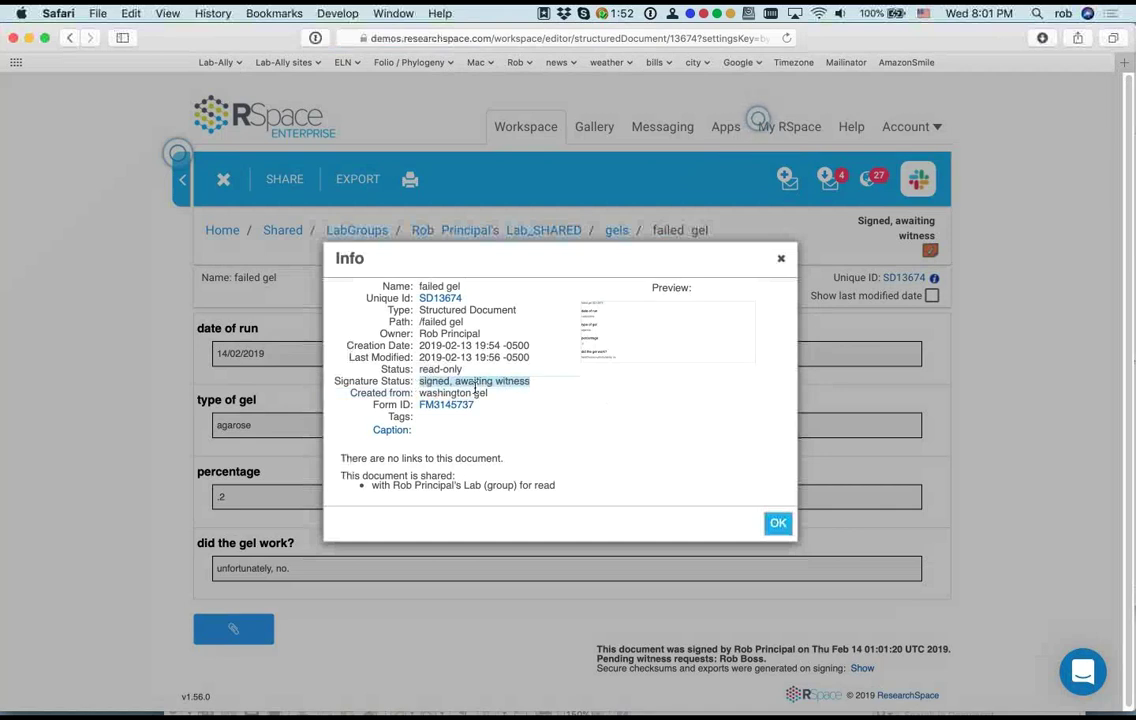
click(518, 463)
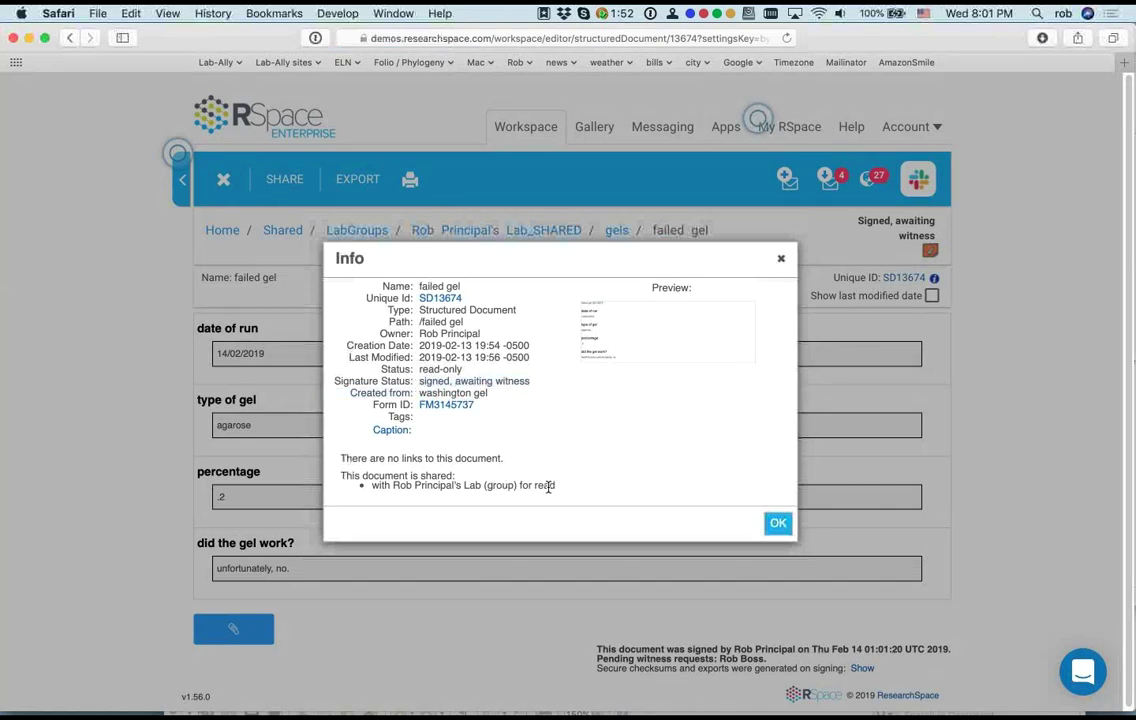
drag(372, 485, 573, 486)
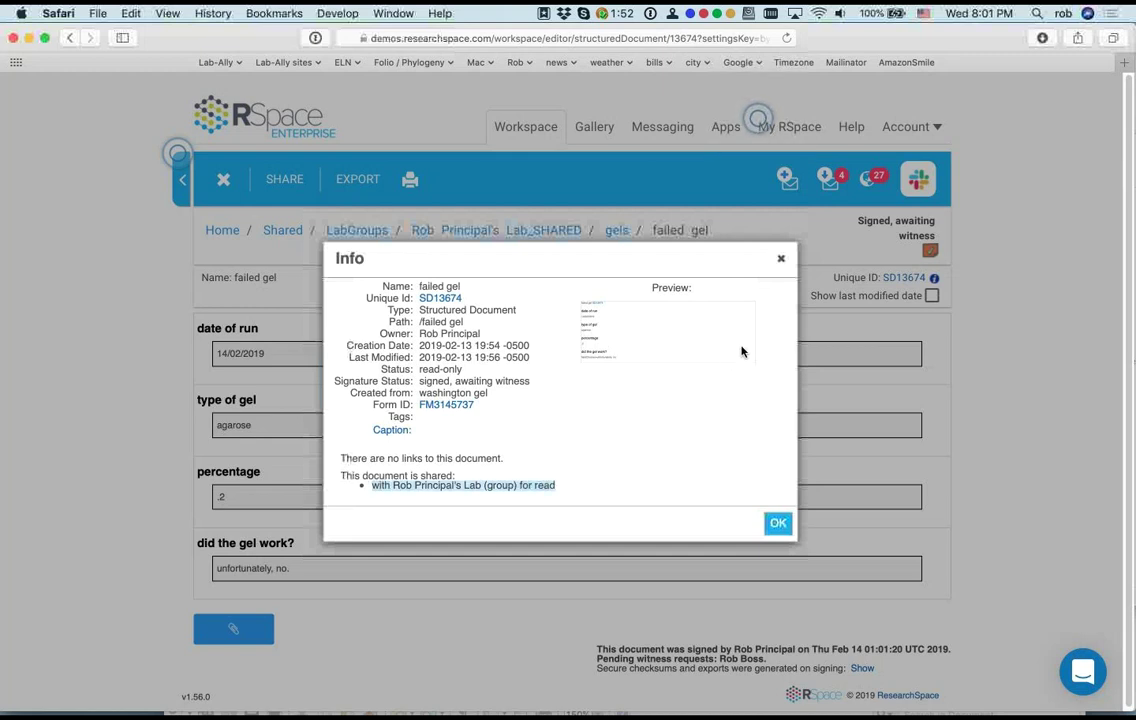
click(781, 258)
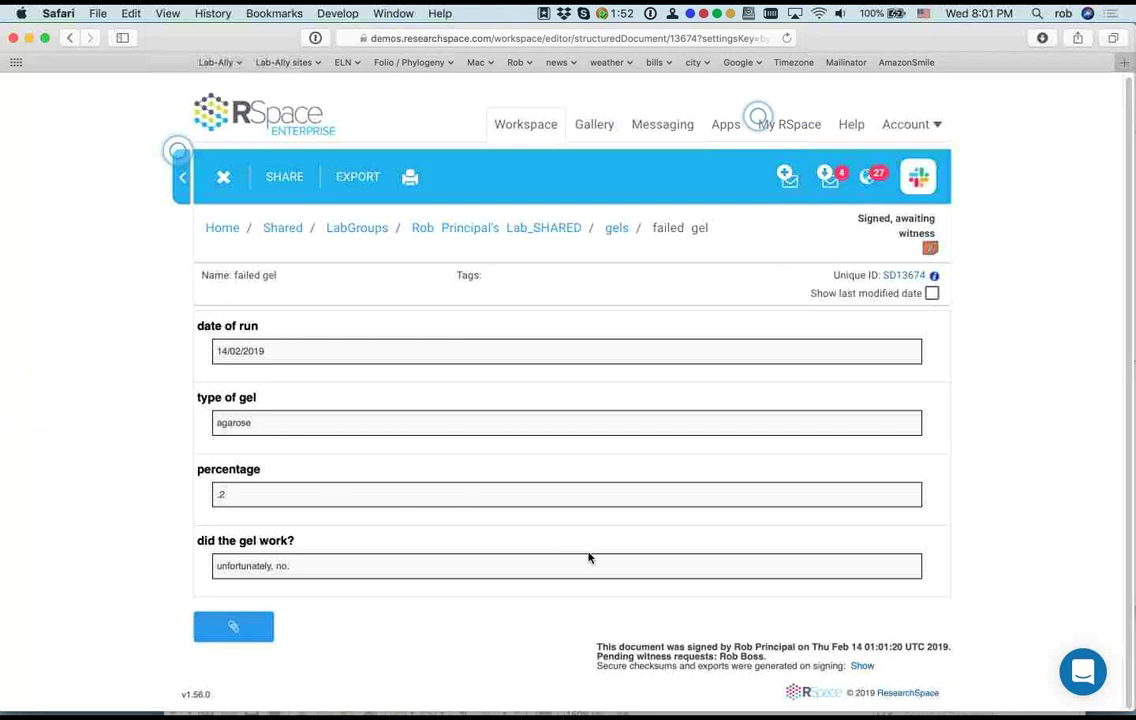
Step: Show the checksums and exports generated on signing, verify the signed content and highlight the PDF export's SHA-256 checksum
click(864, 669)
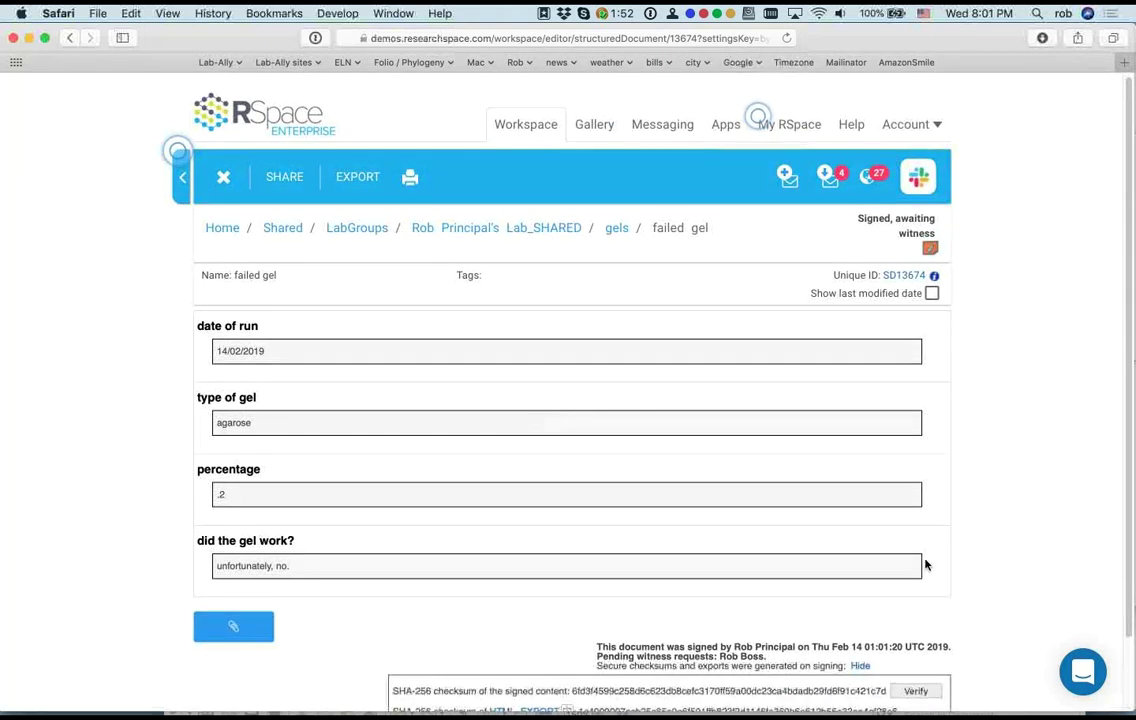
scroll(930, 545, down, 2)
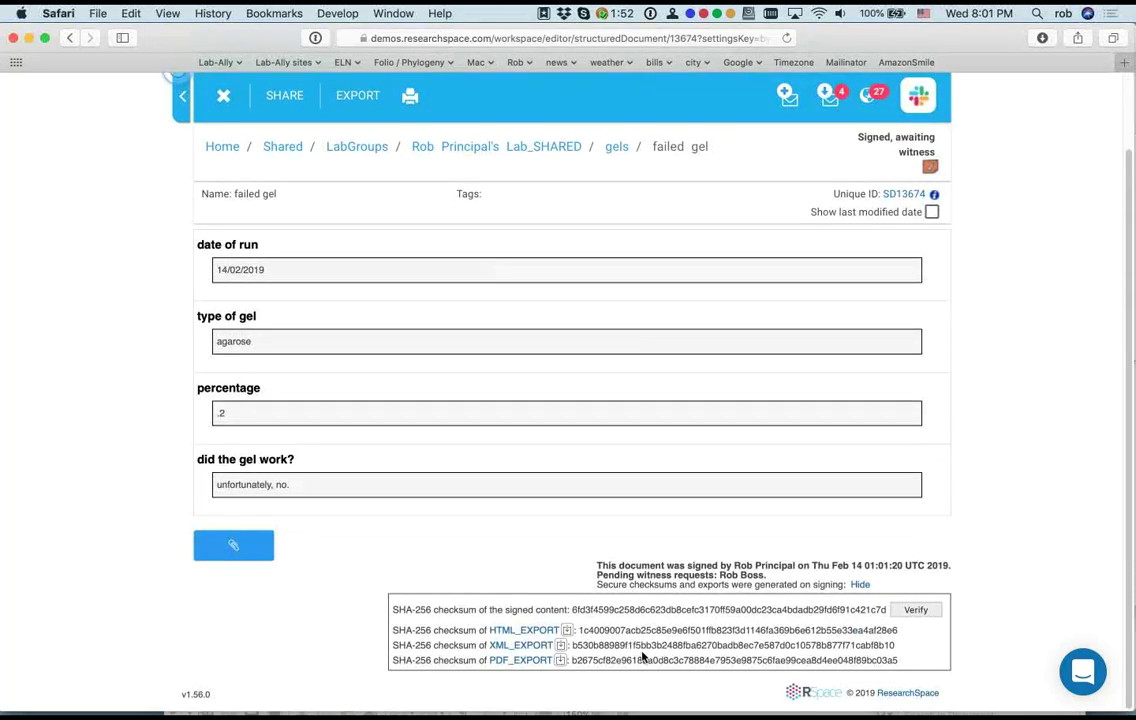
click(914, 611)
drag(898, 661, 573, 661)
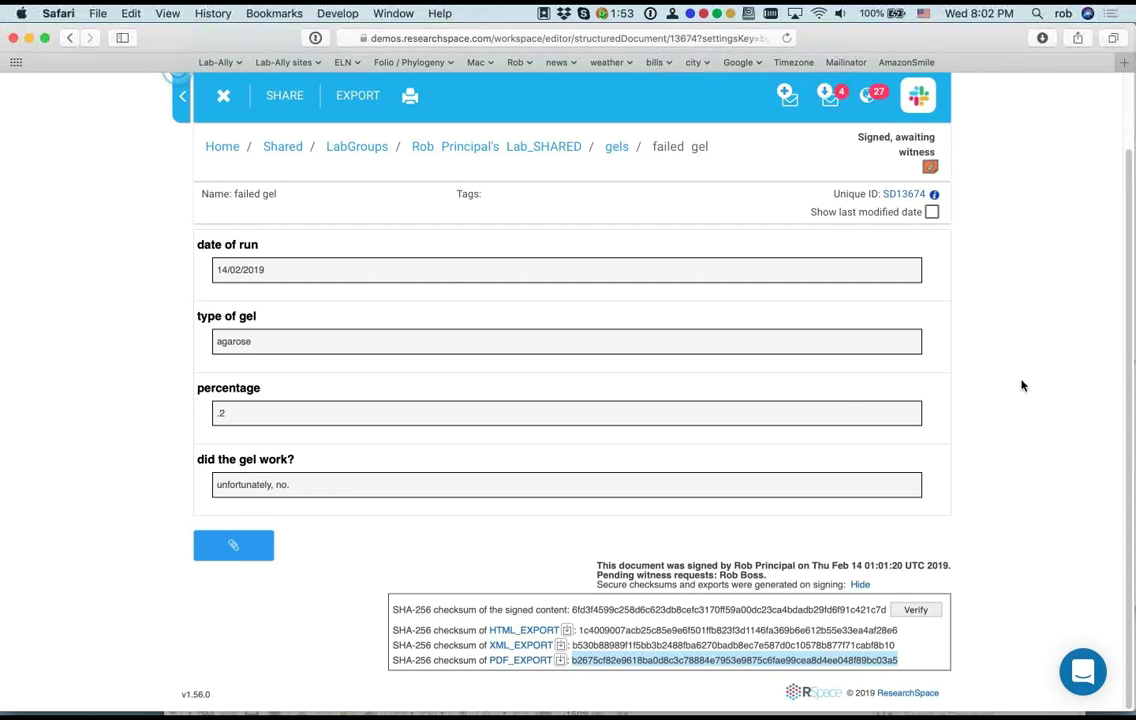
scroll(1021, 385, up, 2)
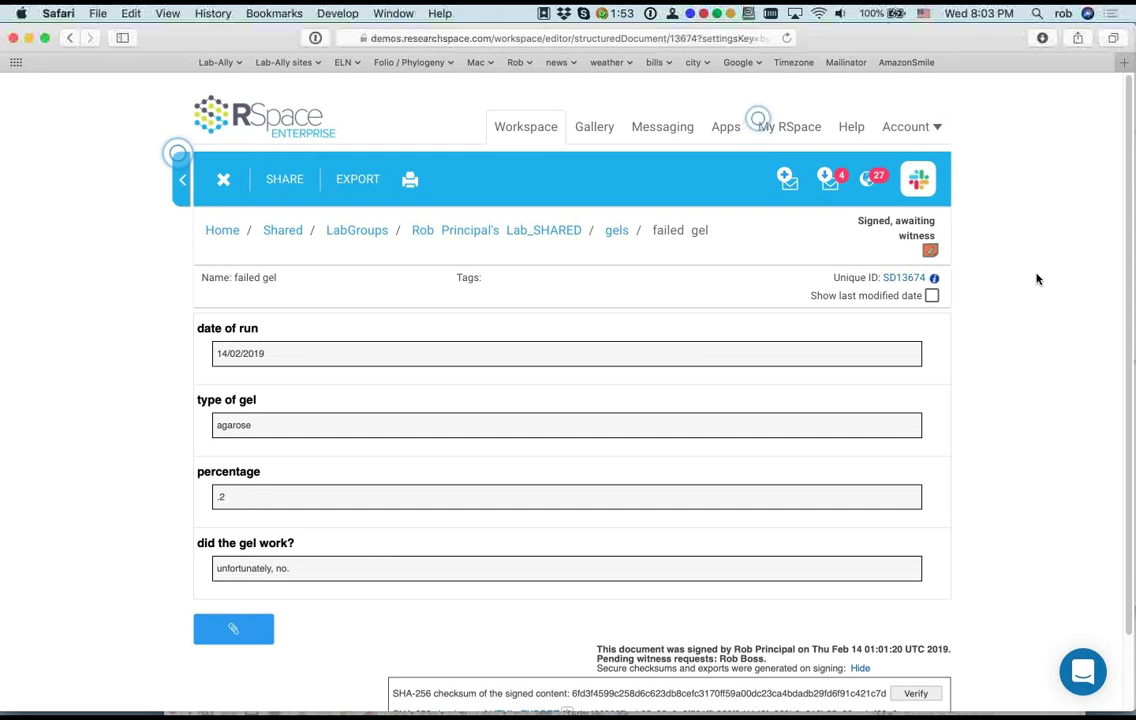
Step: Return to the workspace list, and open the video guides' YouTube playlists from the Help page
click(527, 128)
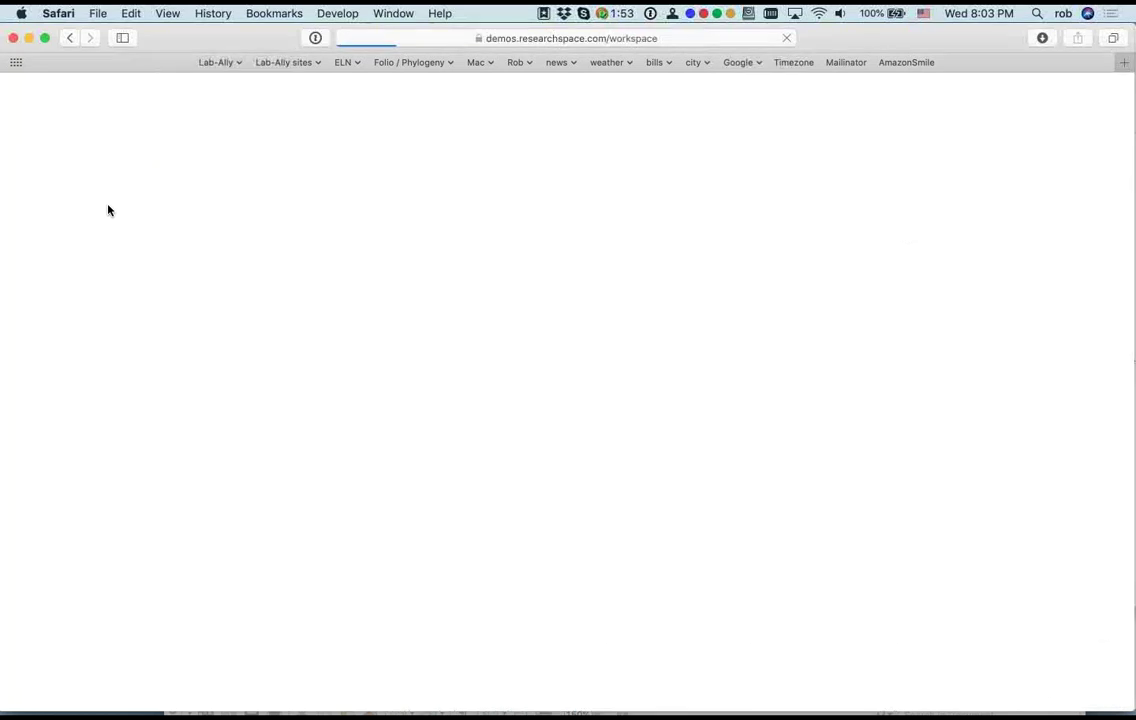
scroll(99, 214, down, 1)
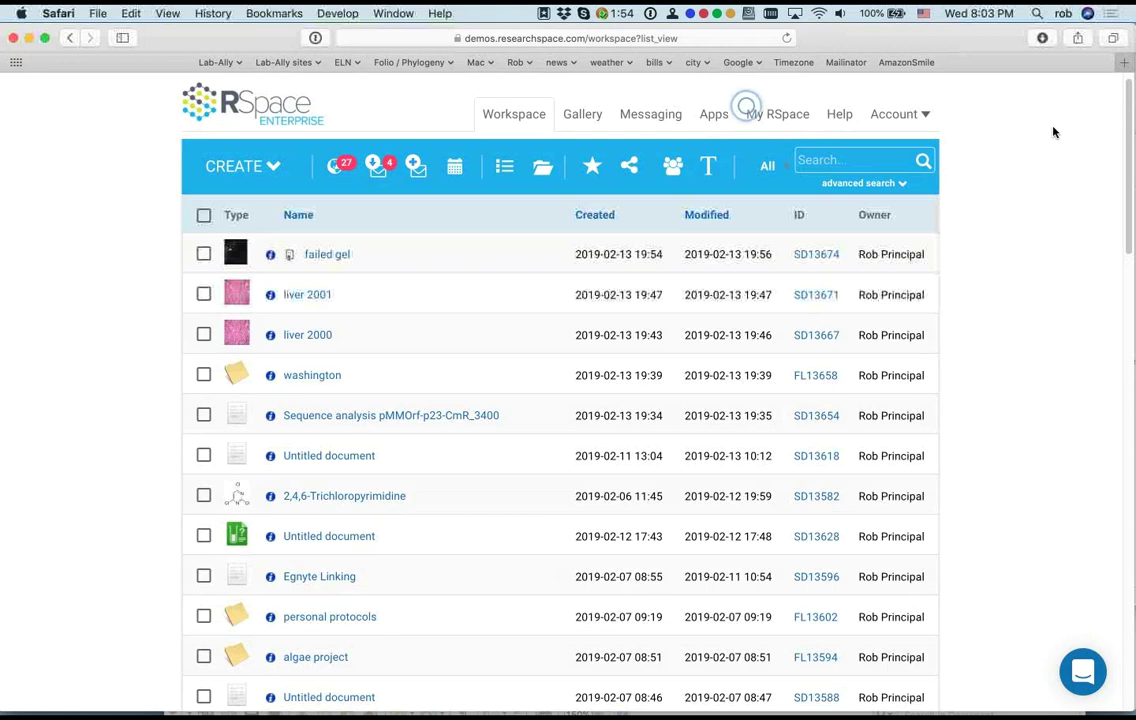
click(840, 117)
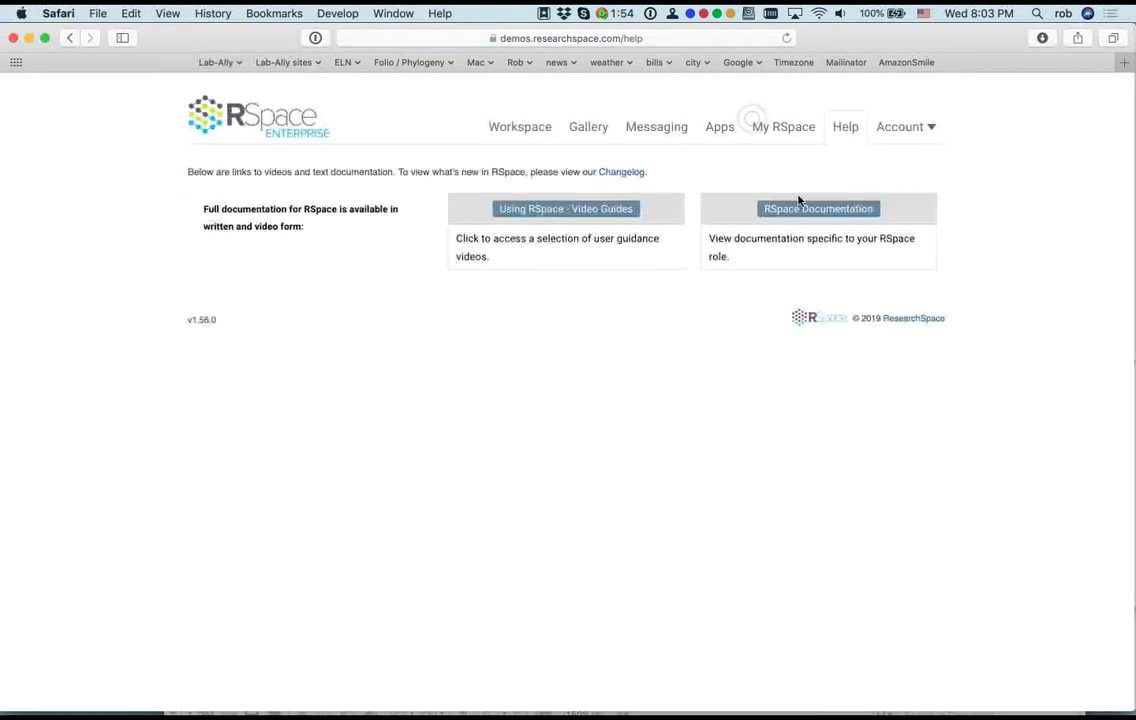
click(602, 212)
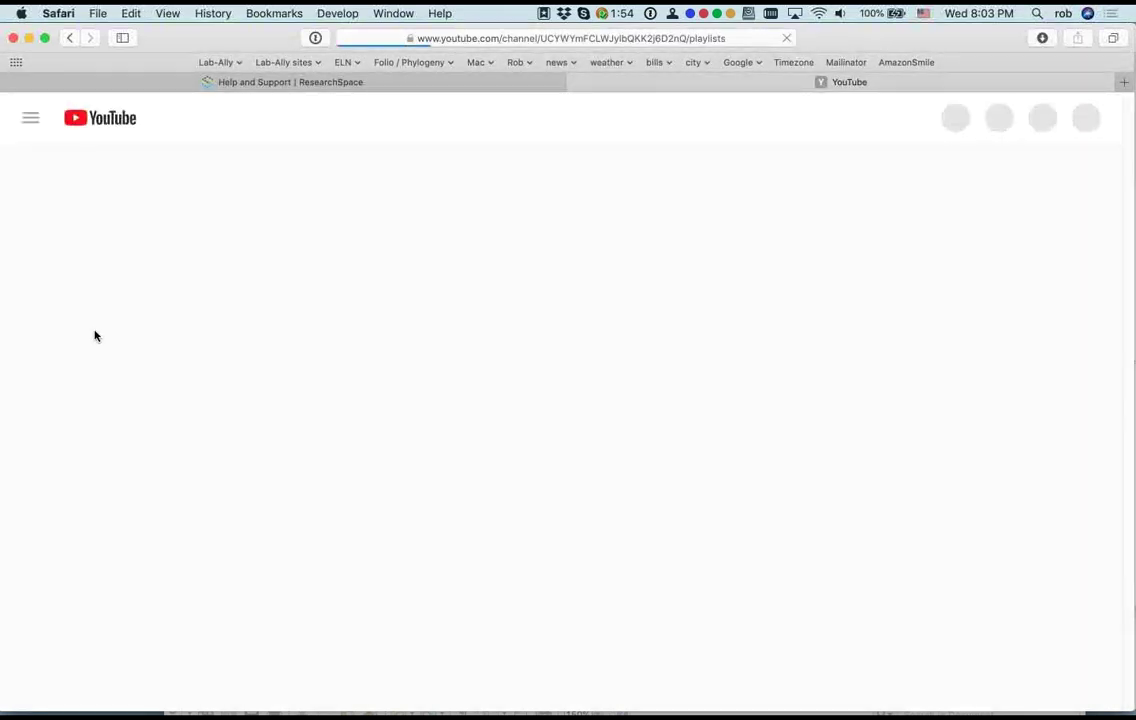
scroll(200, 330, down, 5)
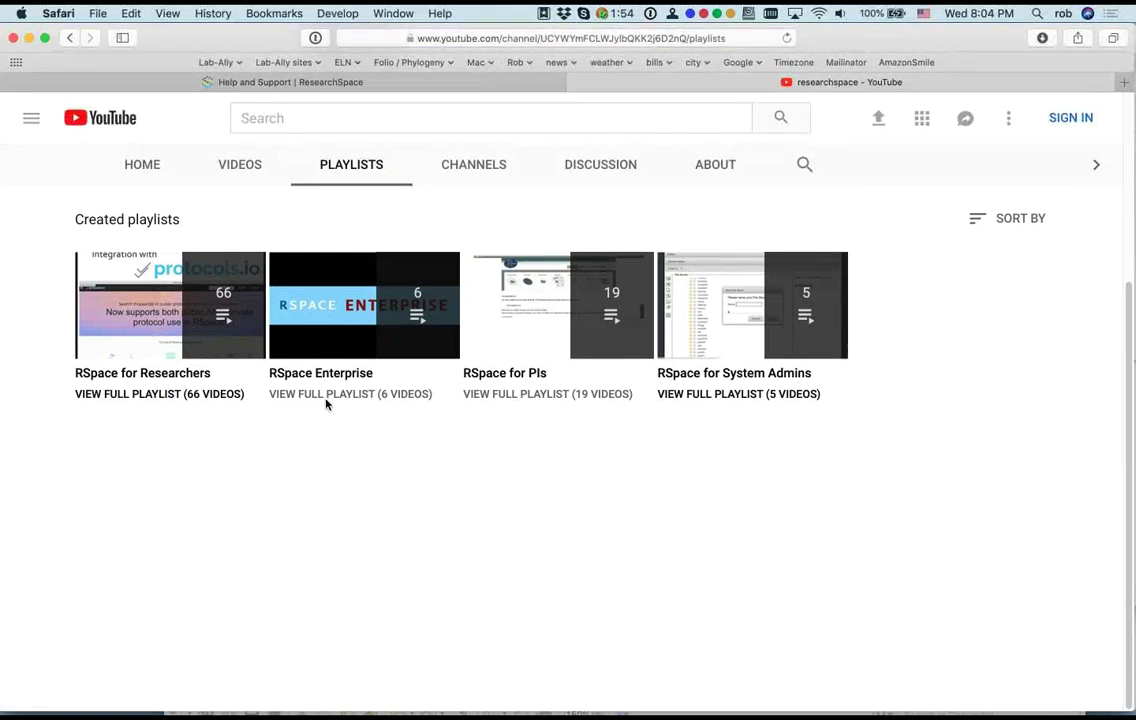
Step: Open the "RSpace for Researchers" playlist and play its "Overview of RSpace for Researchers" video
click(177, 374)
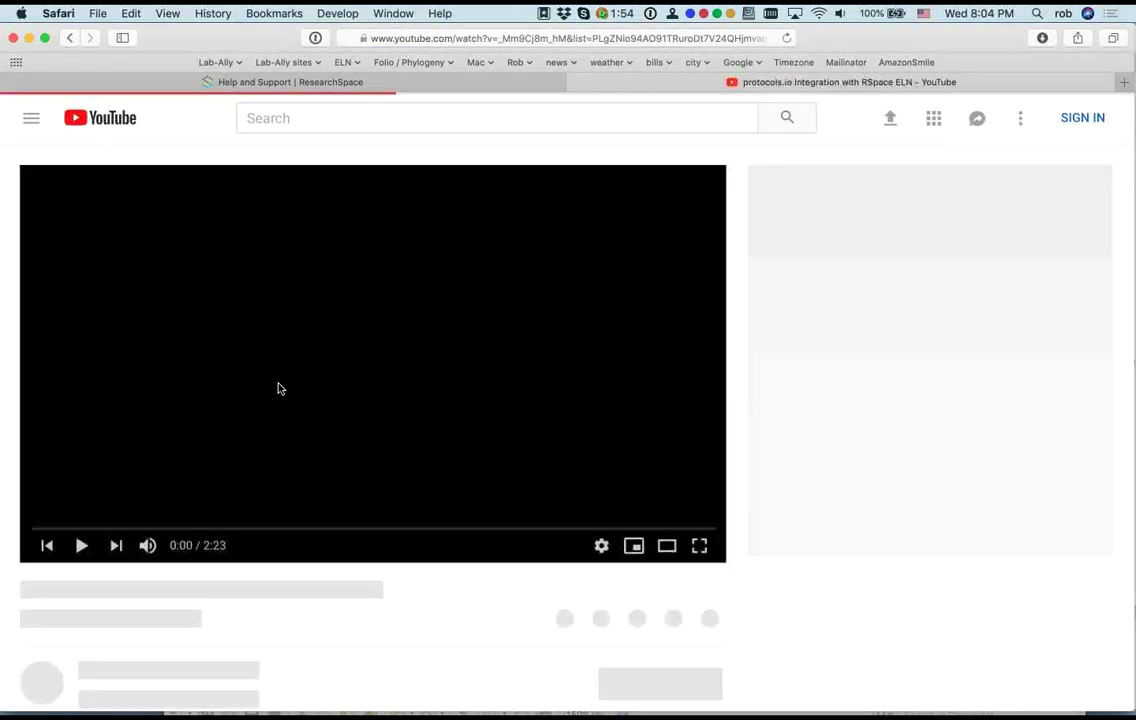
scroll(369, 443, down, 3)
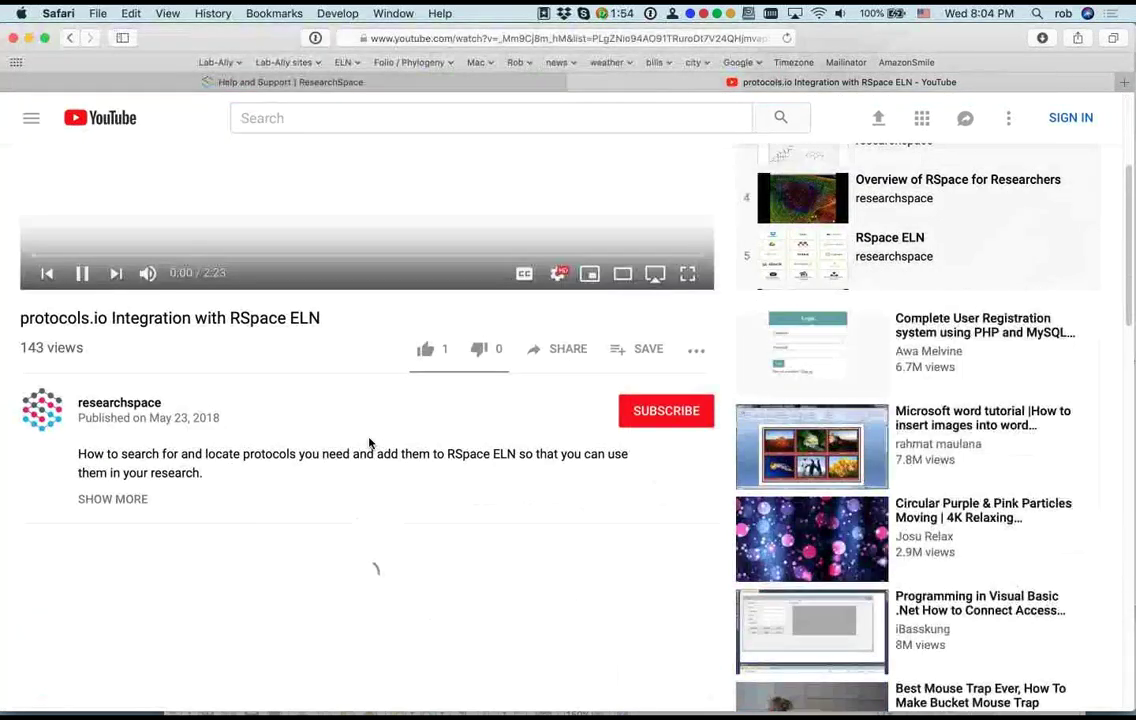
scroll(373, 446, up, 3)
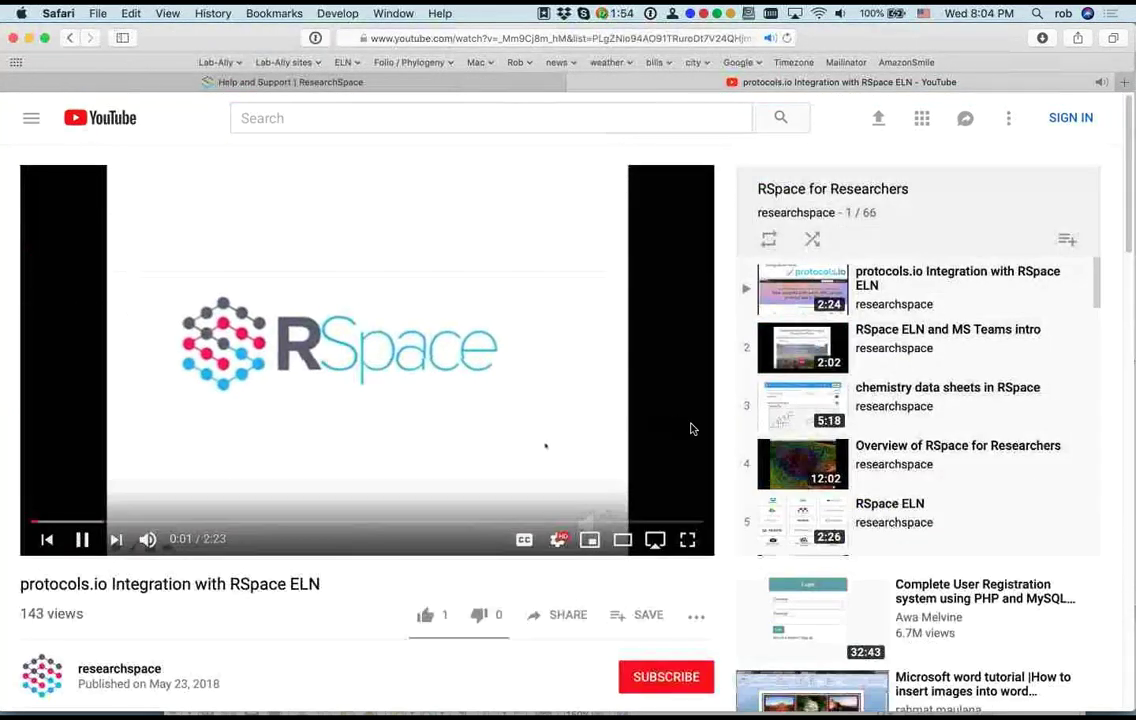
click(935, 447)
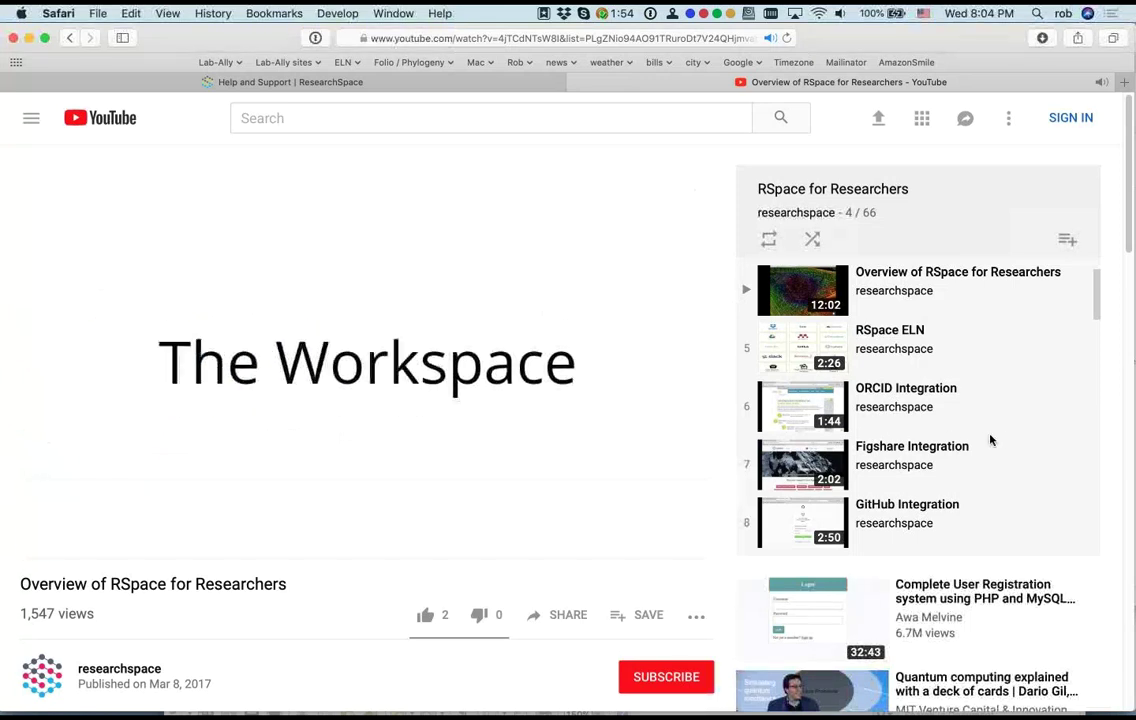
Step: Pause the overview video and examine the tutorial topics listed in the "RSpace for Researchers" playlist
scroll(1001, 437, down, 8)
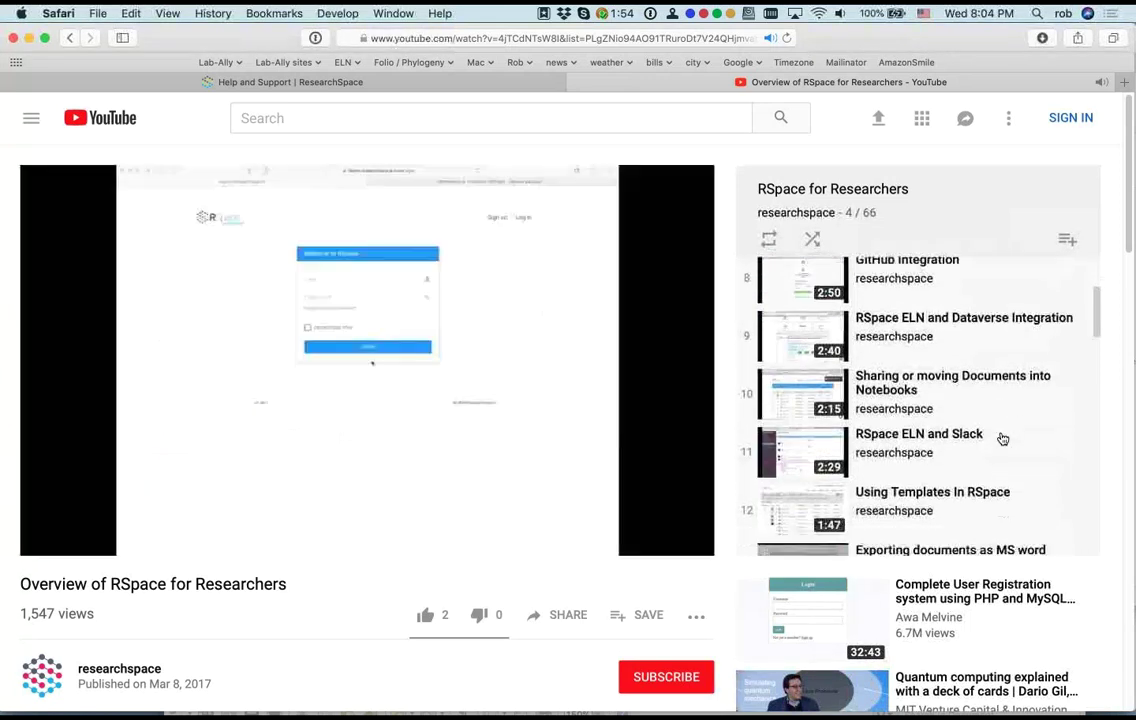
scroll(1002, 439, down, 2)
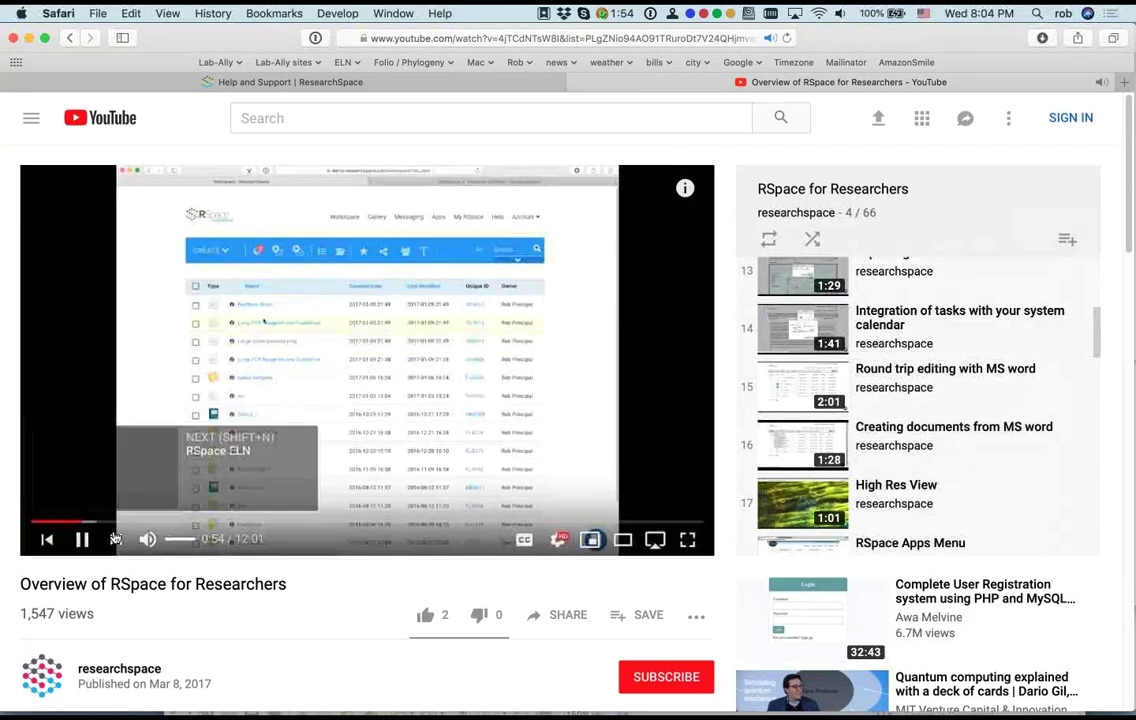
click(86, 540)
scroll(1040, 443, down, 2)
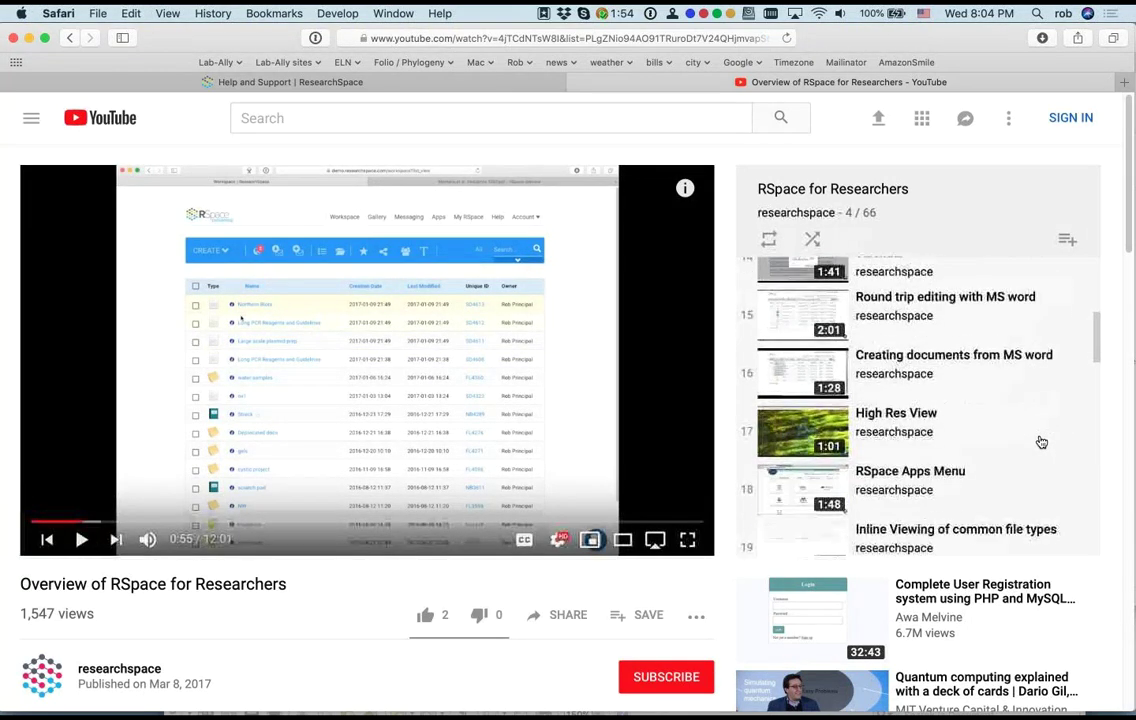
scroll(1041, 441, down, 3)
scroll(1030, 436, down, 4)
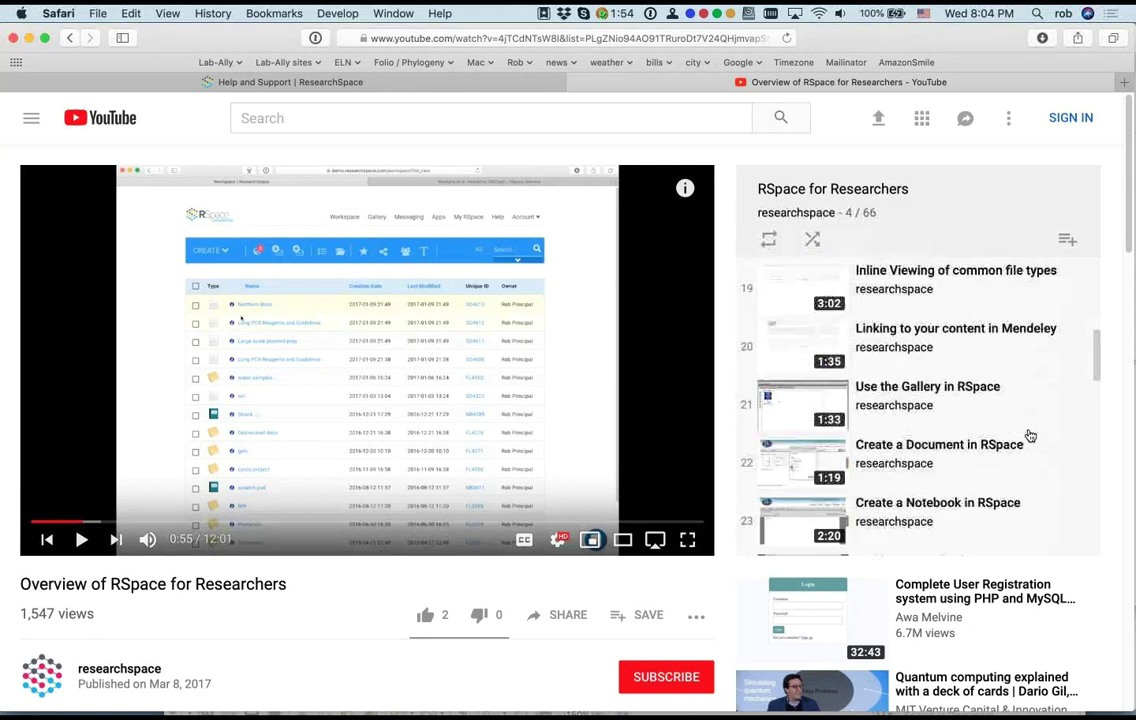
scroll(1030, 433, down, 8)
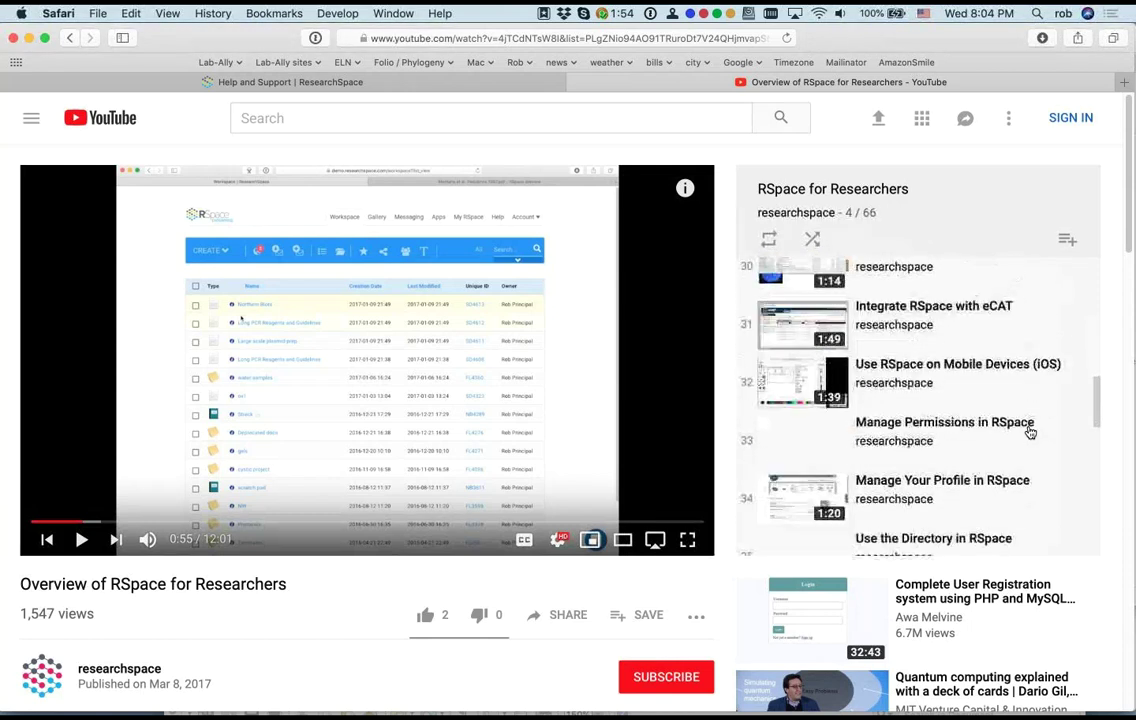
scroll(1030, 432, down, 1)
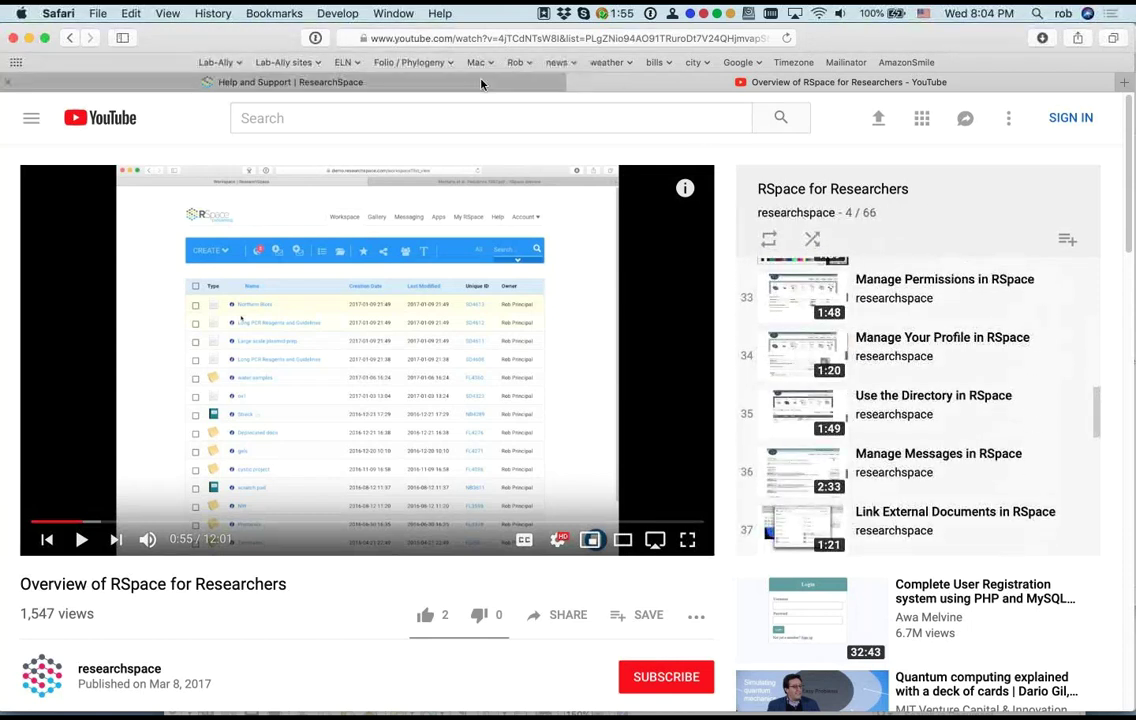
Step: Return to the RSpace Help and Support page and open the written RSpace documentation
click(484, 82)
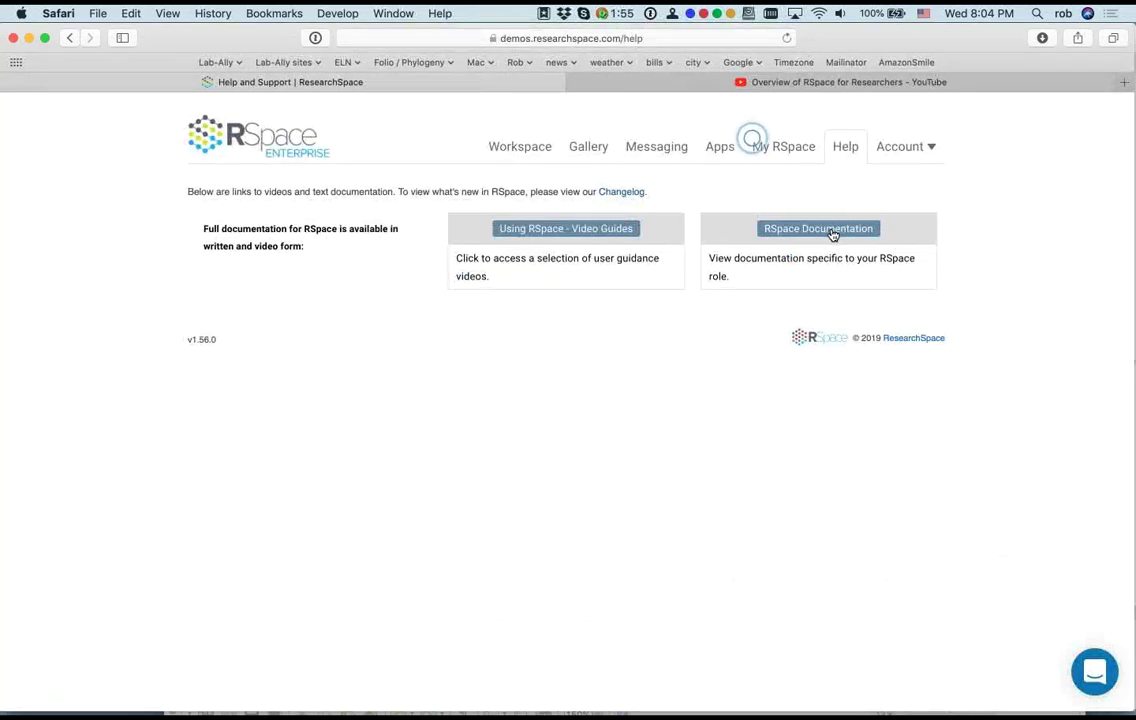
click(833, 230)
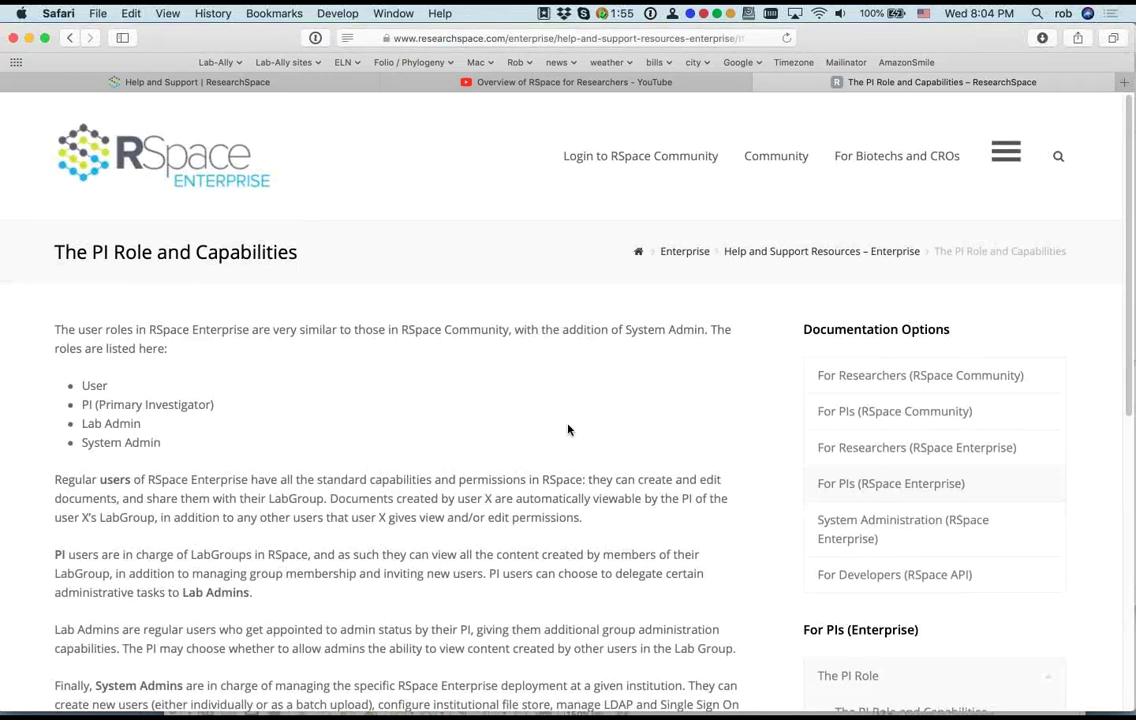
Step: Search the RSpace documentation site for "forms" and open the Forms article
scroll(568, 429, down, 5)
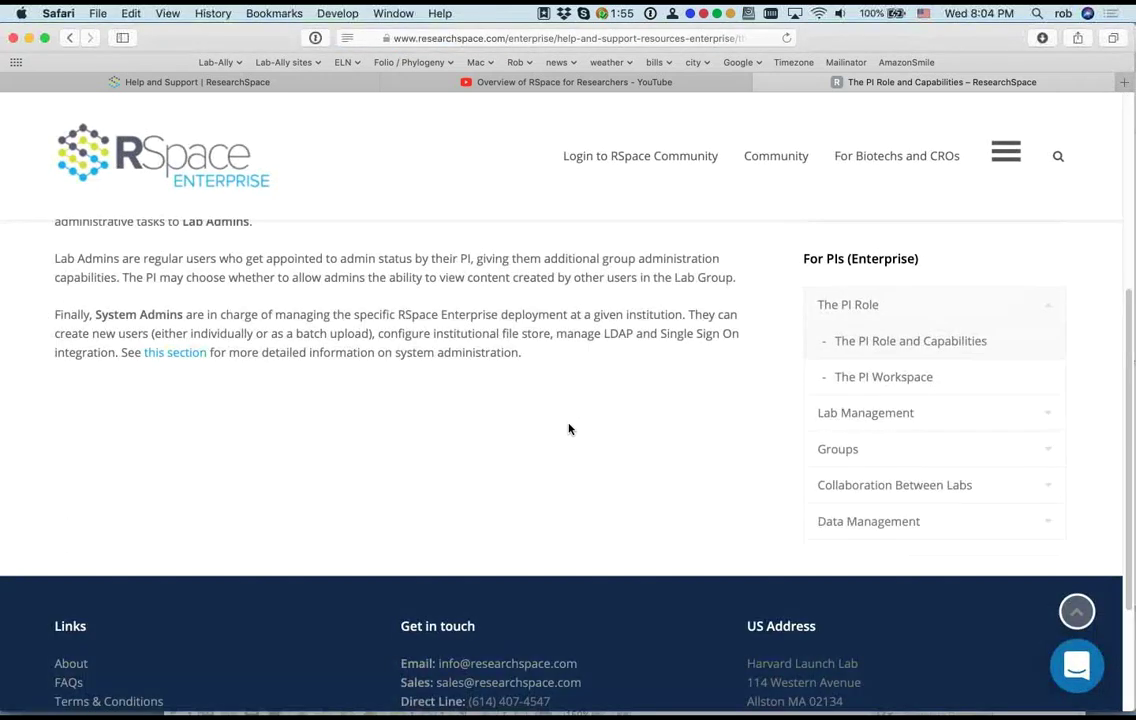
scroll(568, 429, up, 5)
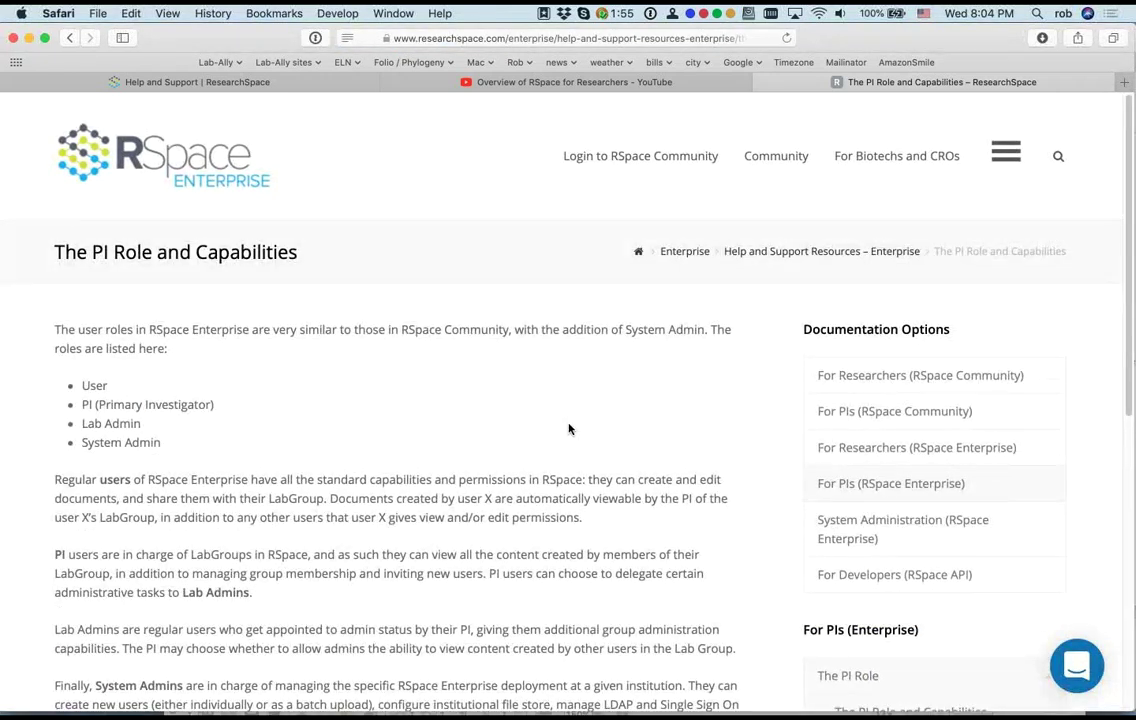
click(1058, 160)
text(forms)
key(Return)
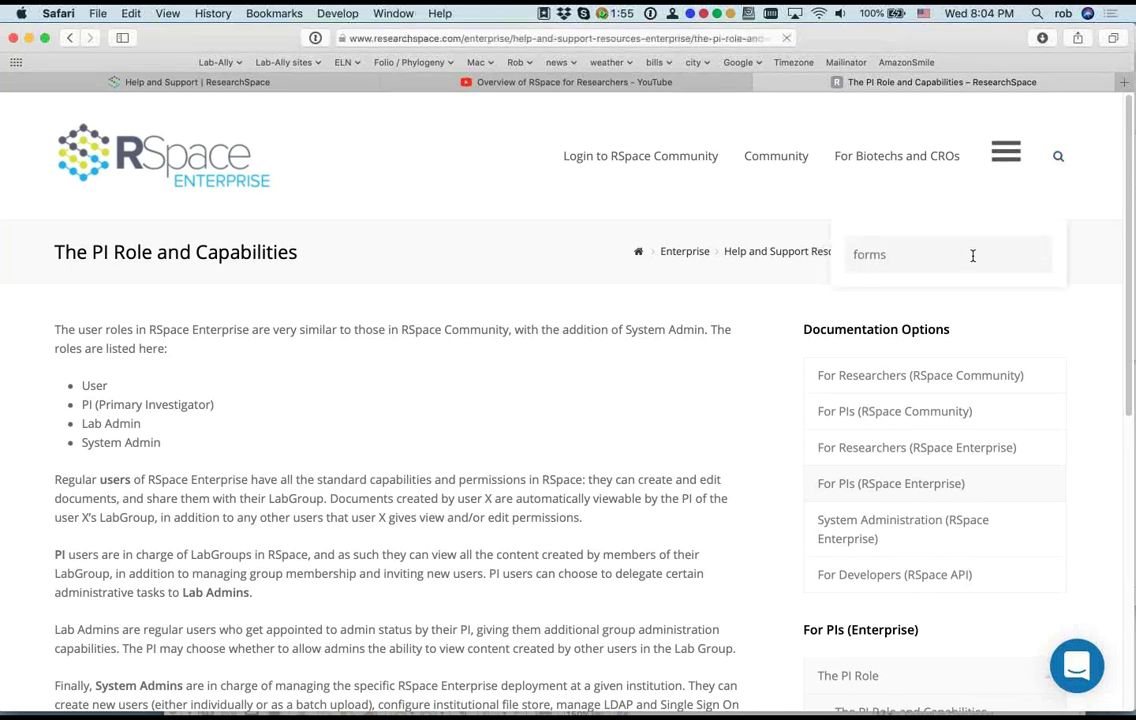
click(82, 353)
Step: Examine the Forms article's sections on creating forms, roles and permissions, creating documents from forms, and managing forms
scroll(631, 388, down, 2)
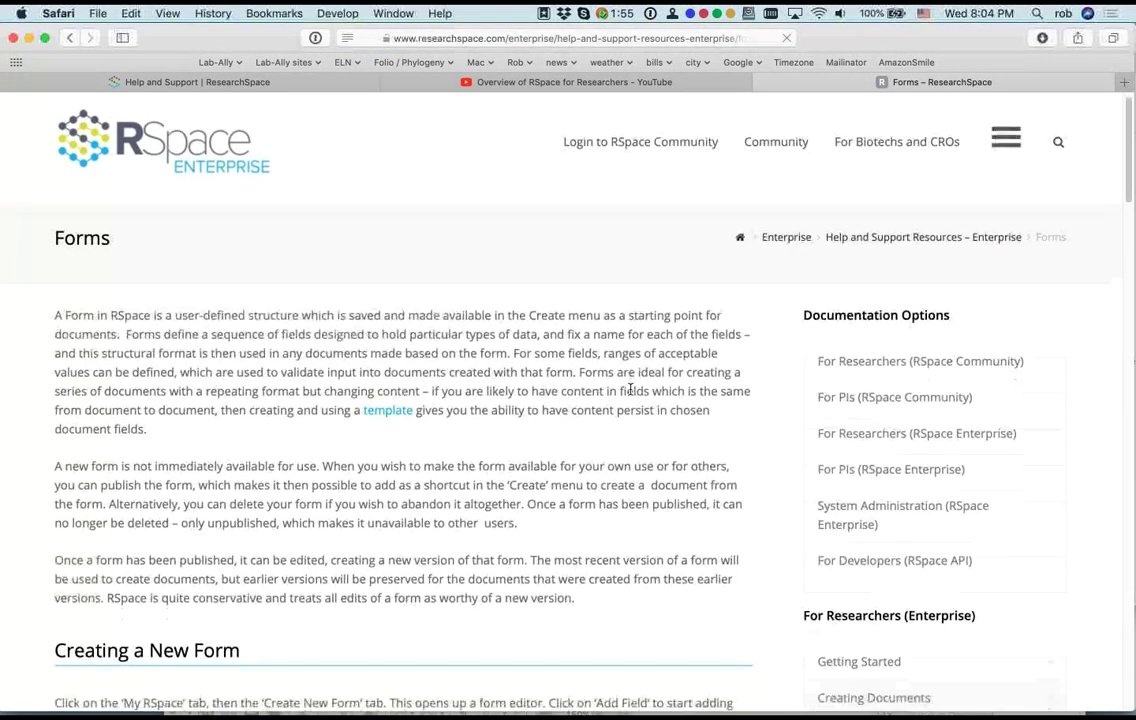
scroll(631, 388, down, 10)
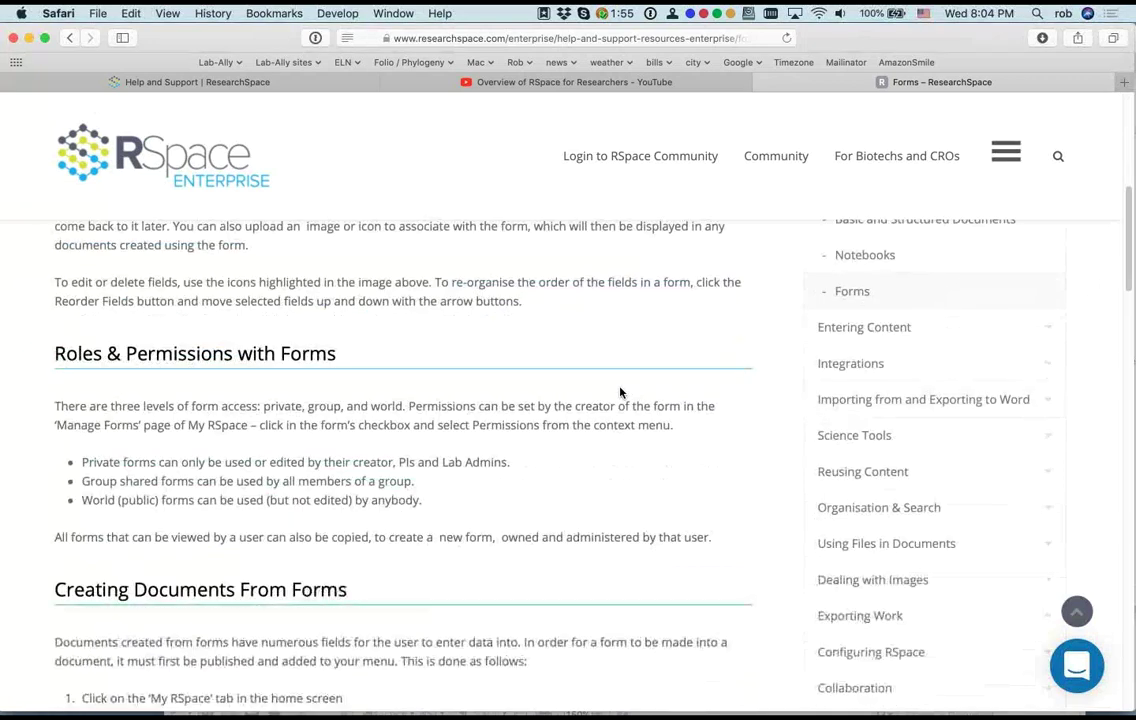
scroll(618, 392, down, 15)
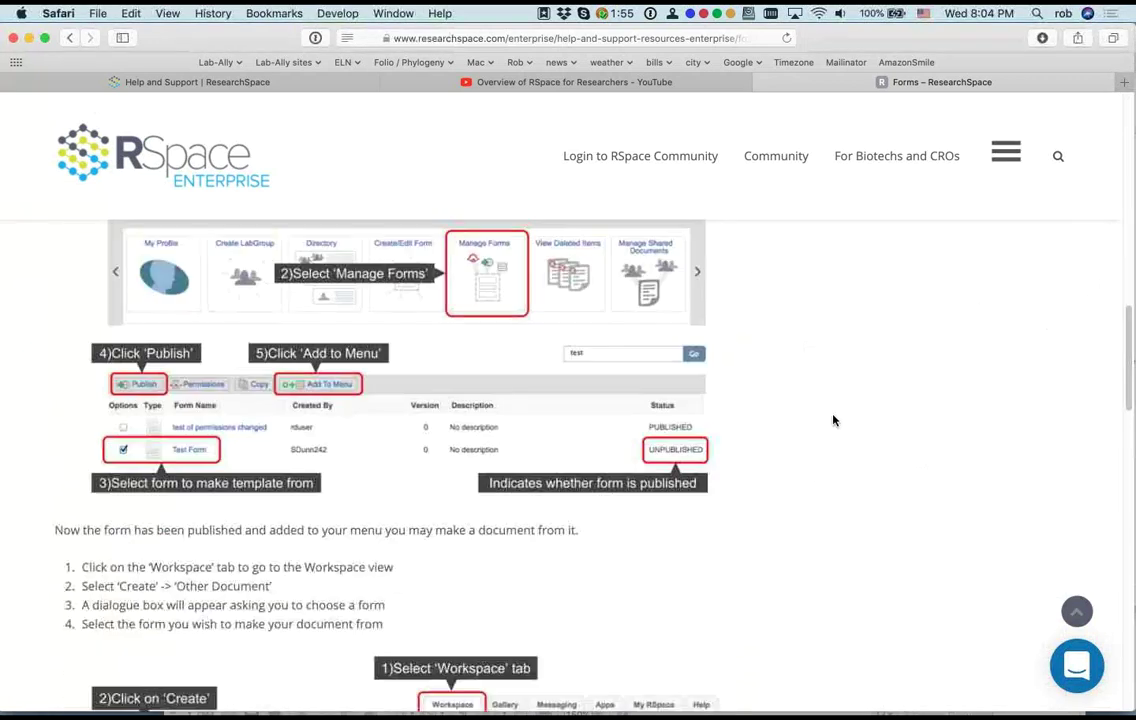
scroll(834, 420, down, 15)
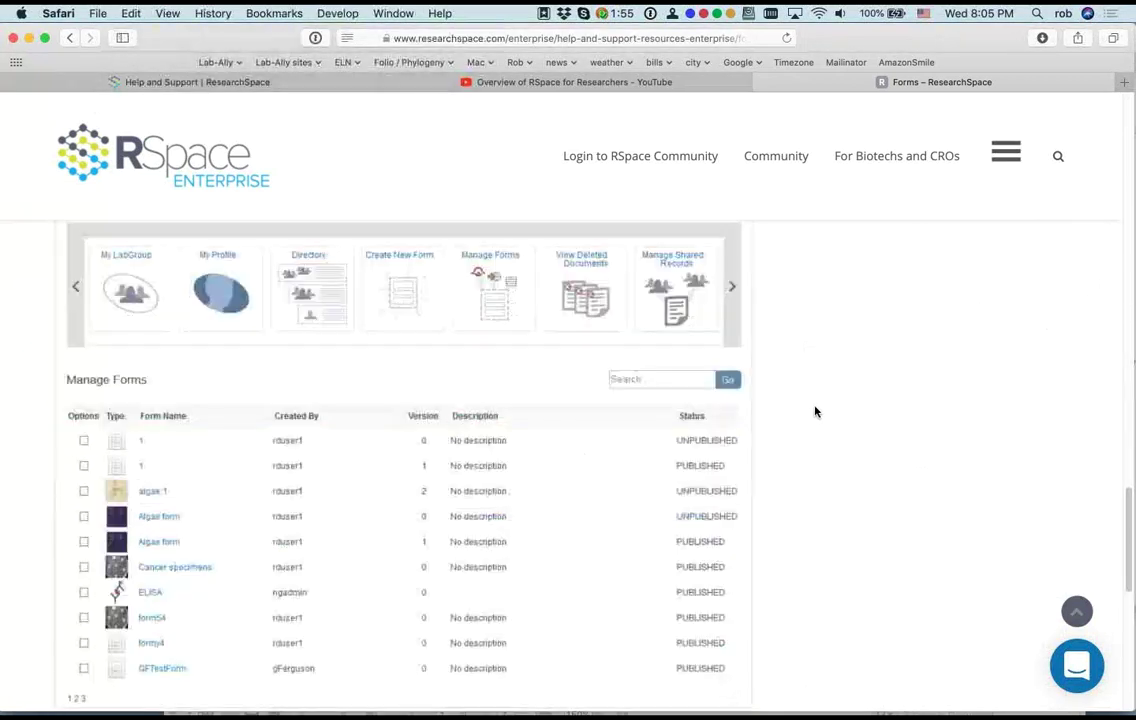
scroll(850, 410, down, 5)
scroll(850, 410, up, 20)
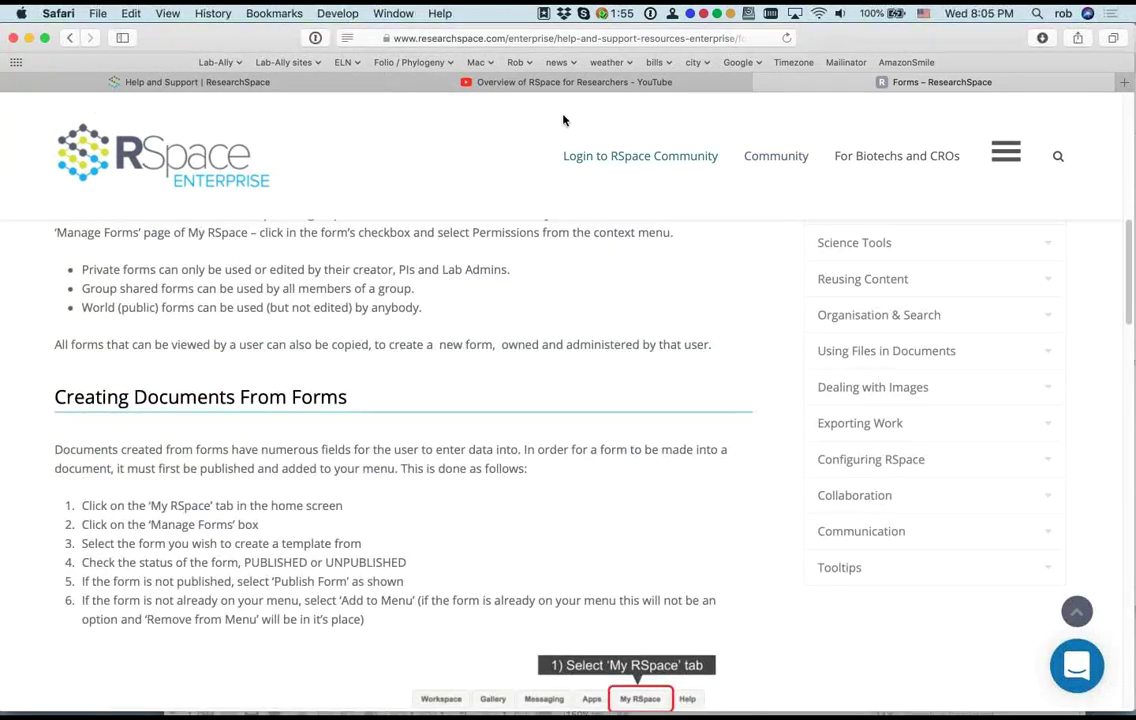
Step: From the RSpace Help page, open the changelog and compare its latest release with the installed version number
click(218, 82)
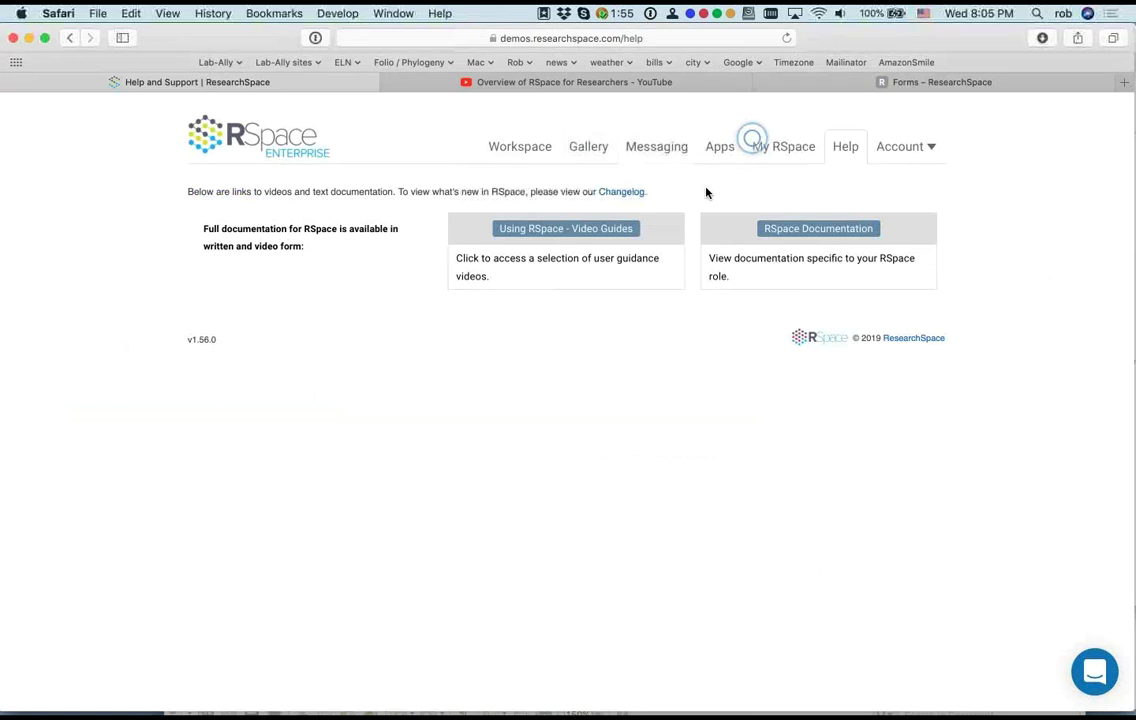
click(627, 191)
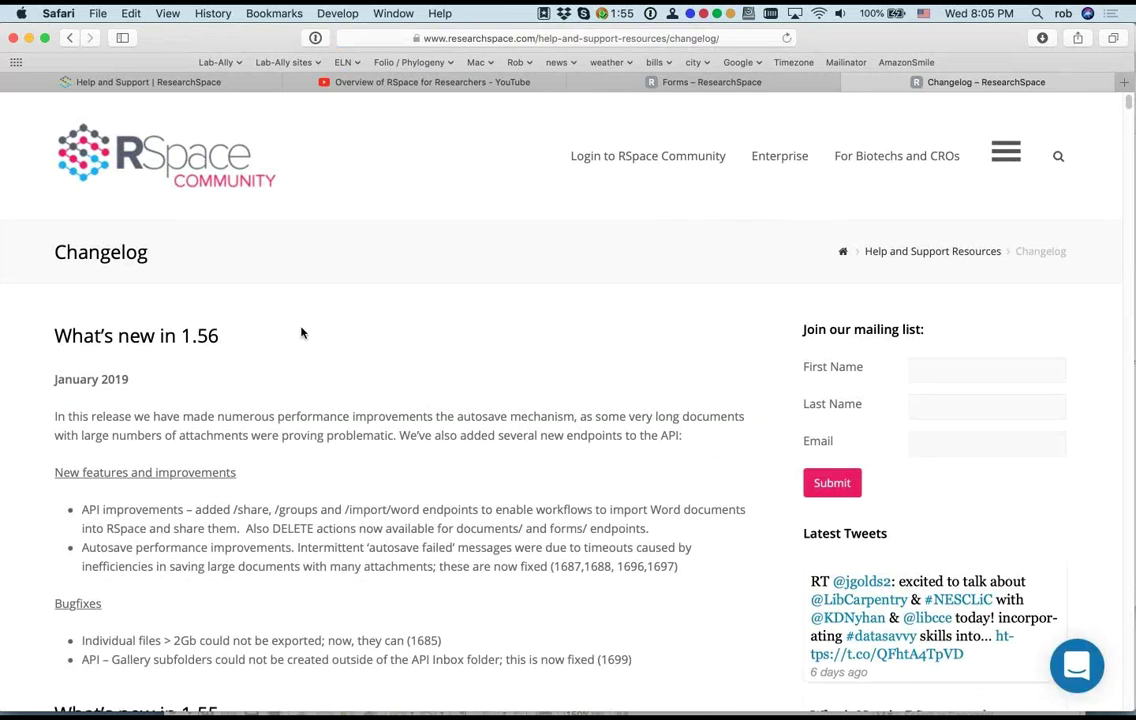
click(207, 82)
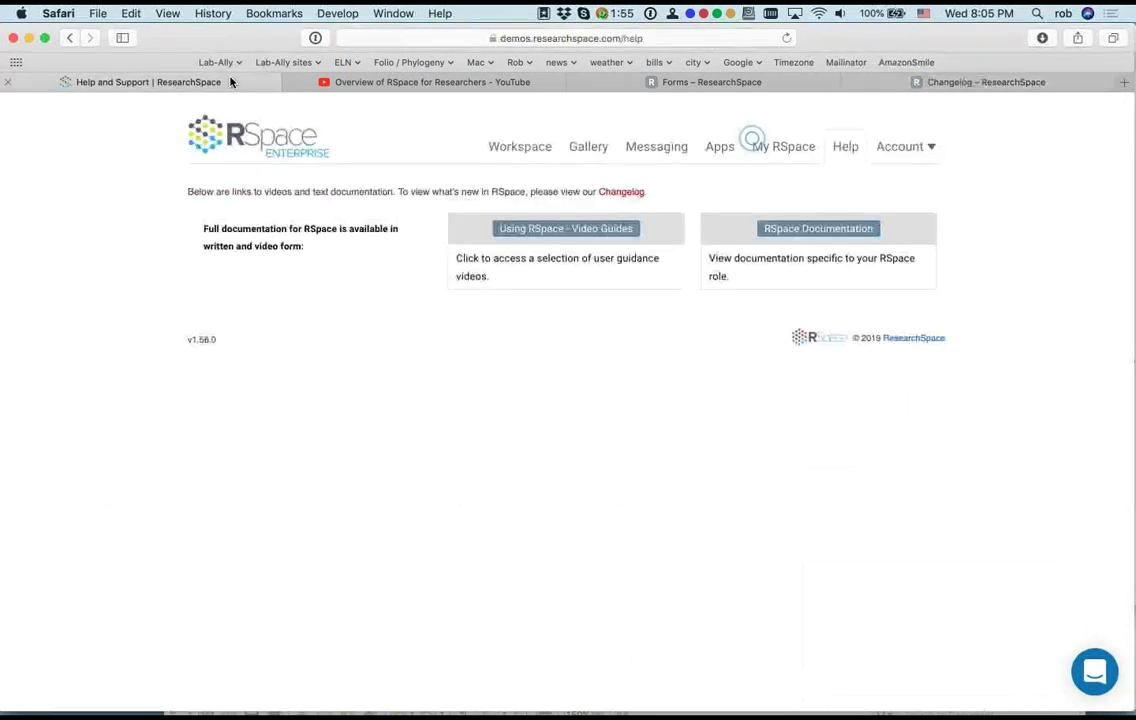
double_click(186, 337)
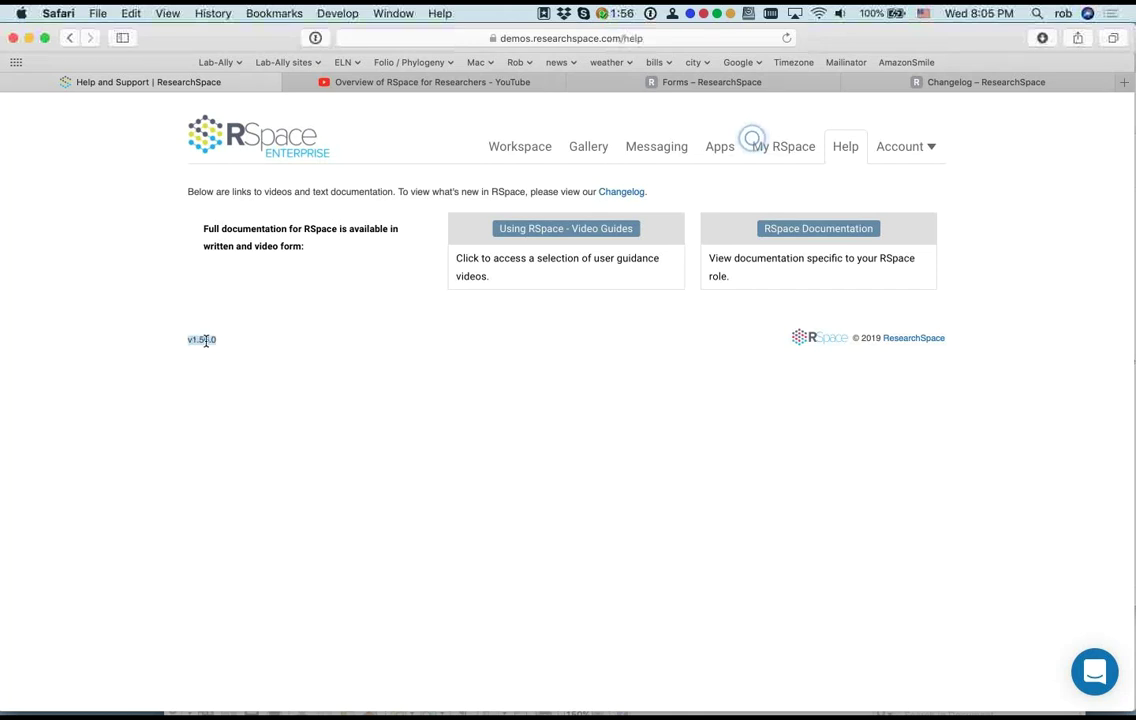
click(624, 193)
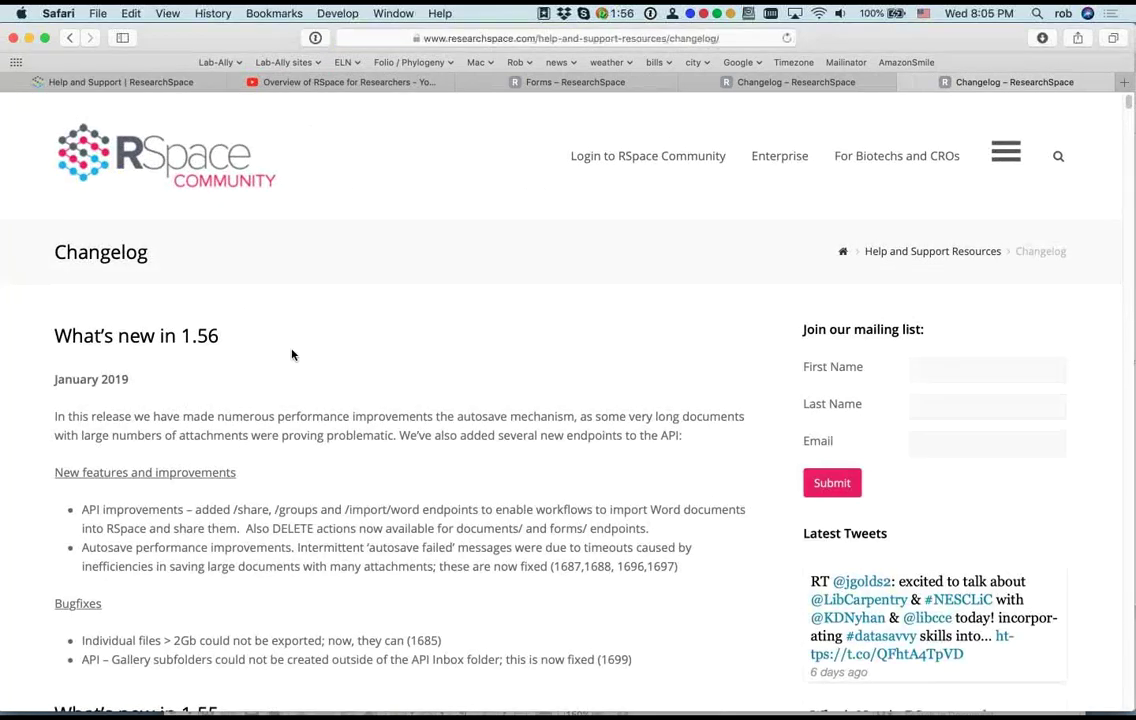
Step: Examine the changelog's release notes for new features, improvements and bugfixes, from the latest version back through older releases
scroll(292, 355, down, 5)
scroll(292, 355, down, 15)
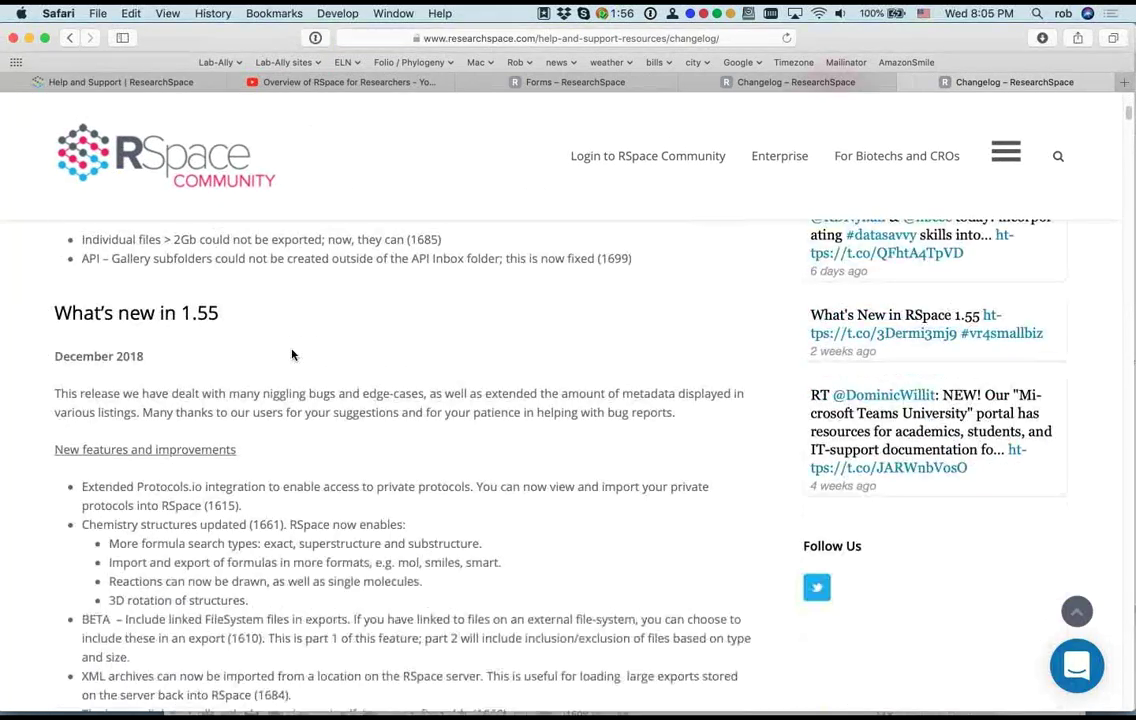
scroll(318, 356, down, 20)
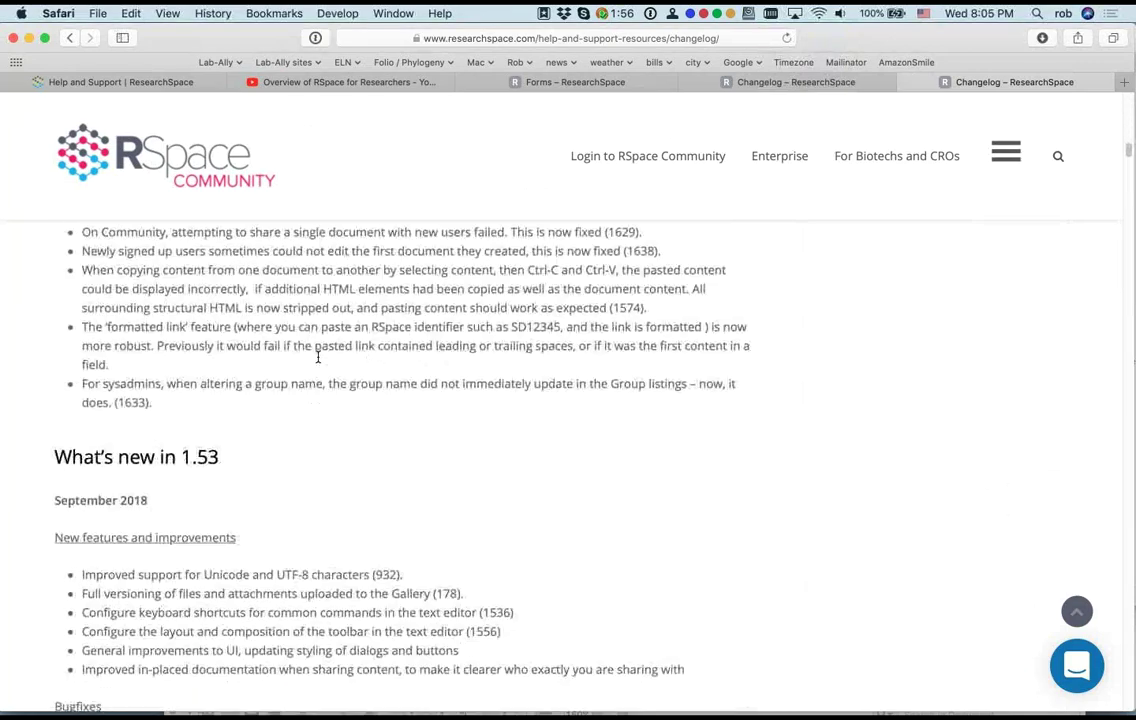
scroll(318, 356, down, 20)
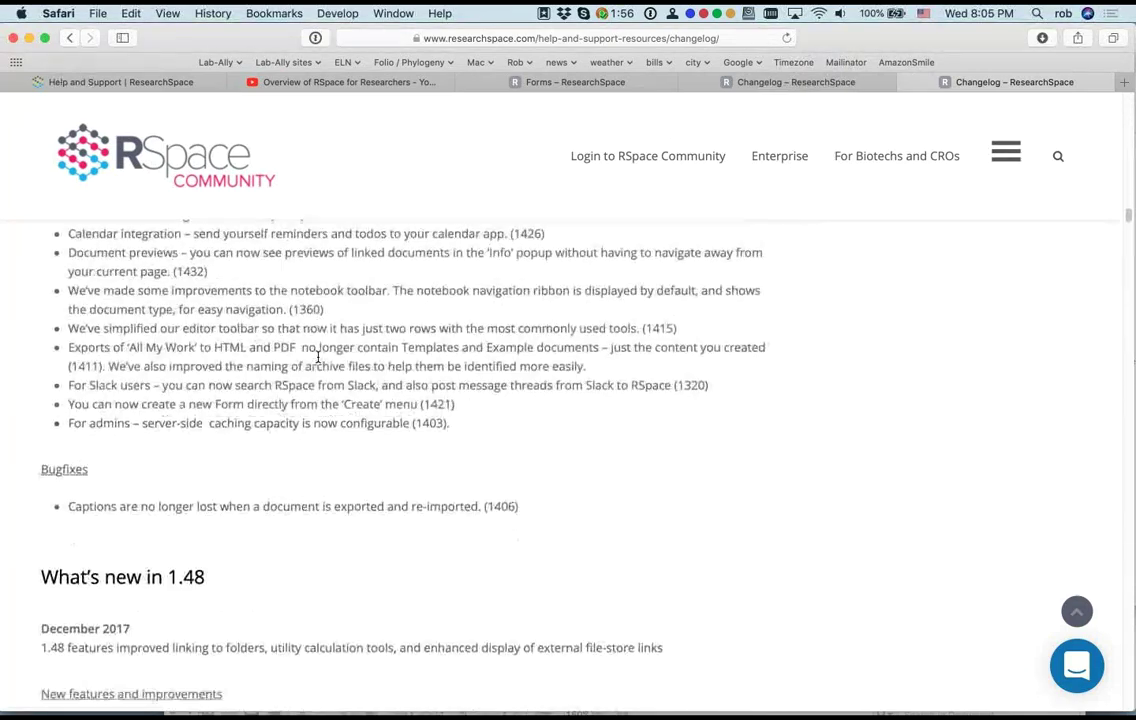
scroll(318, 356, down, 20)
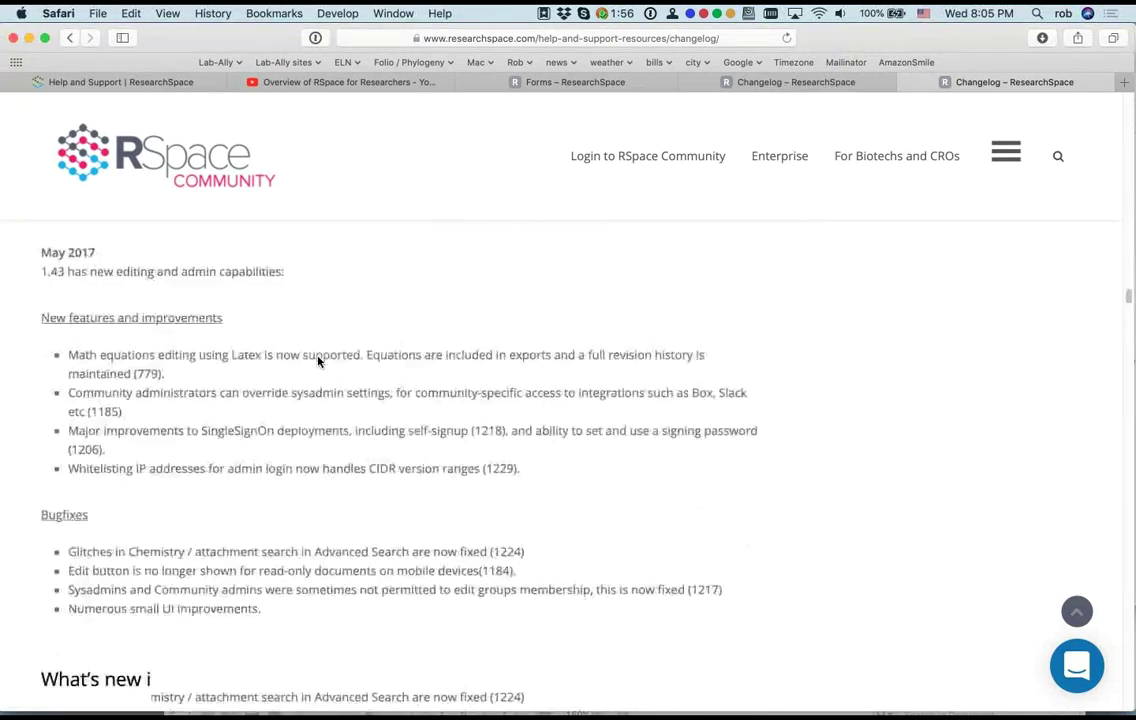
scroll(318, 356, down, 20)
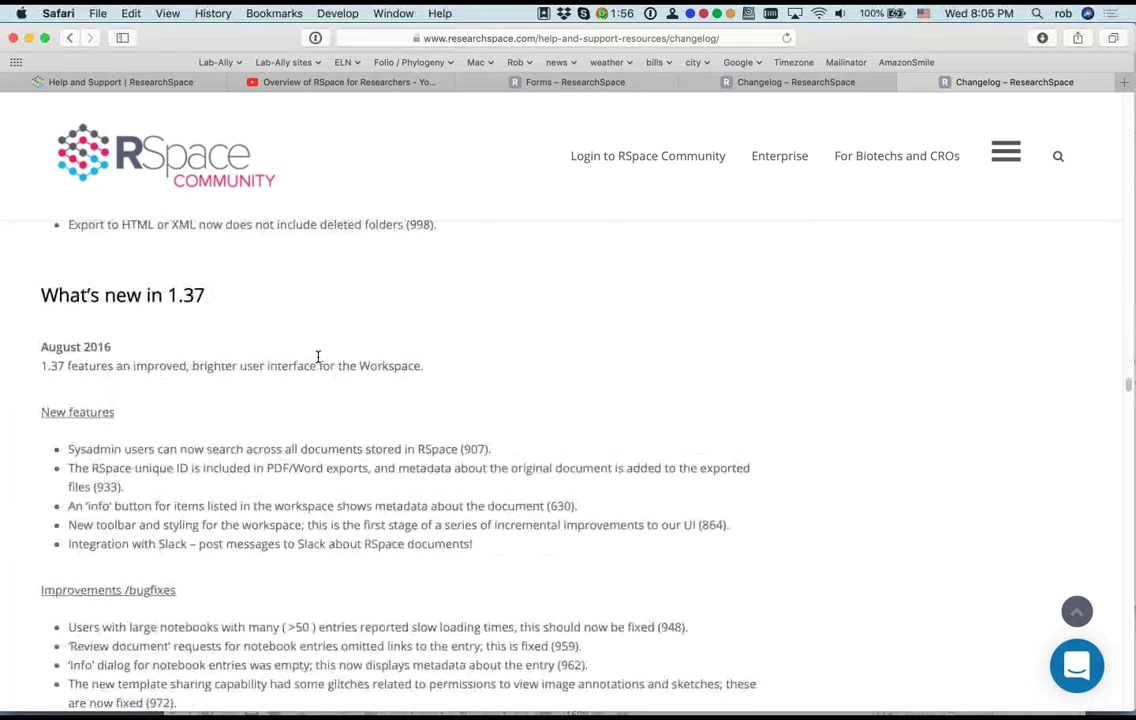
scroll(318, 357, up, 20)
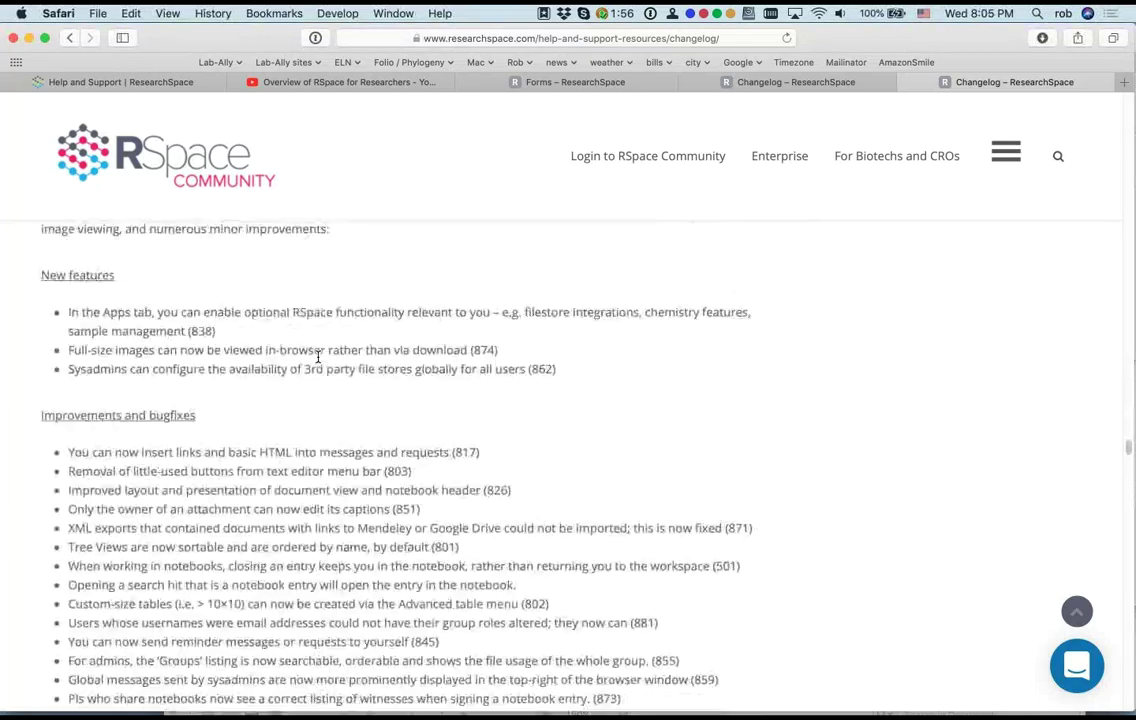
scroll(317, 358, up, 20)
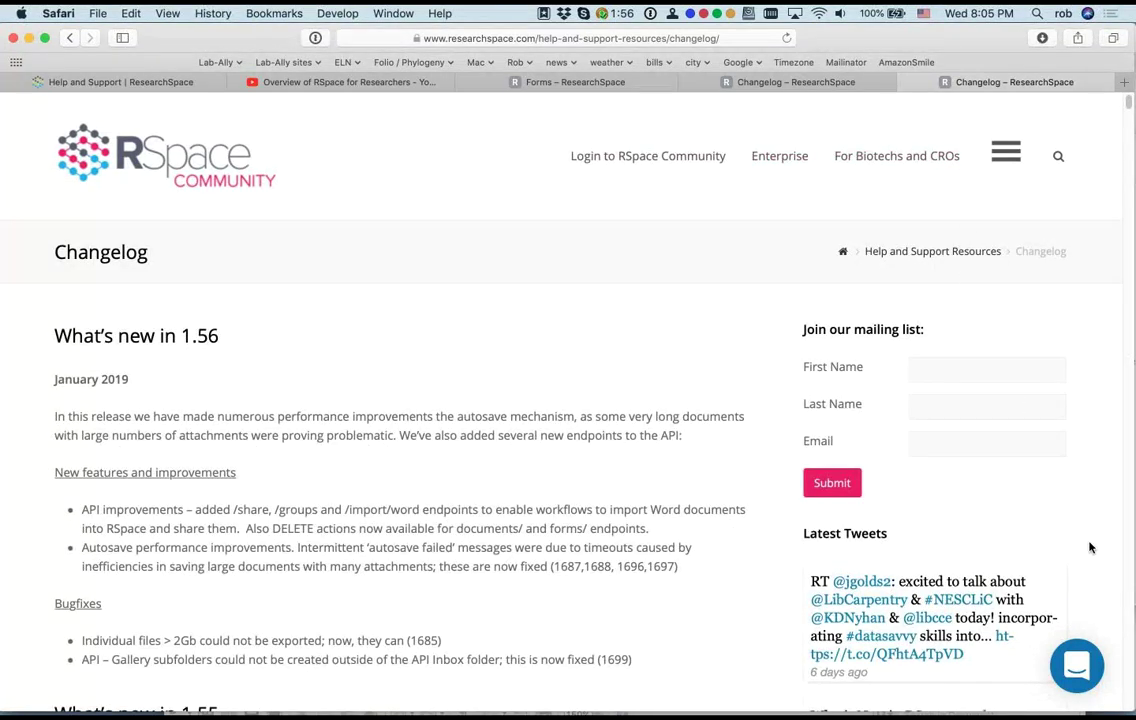
Step: Open the support chat to view its conversation options, and close it again
click(1077, 667)
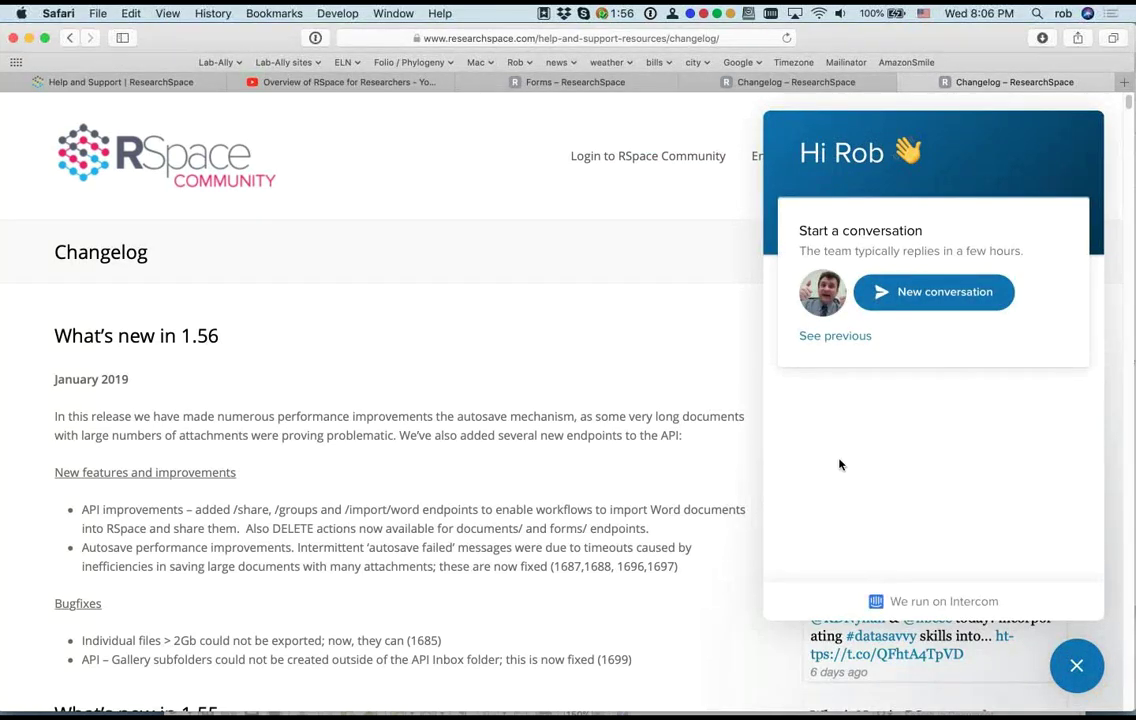
click(695, 372)
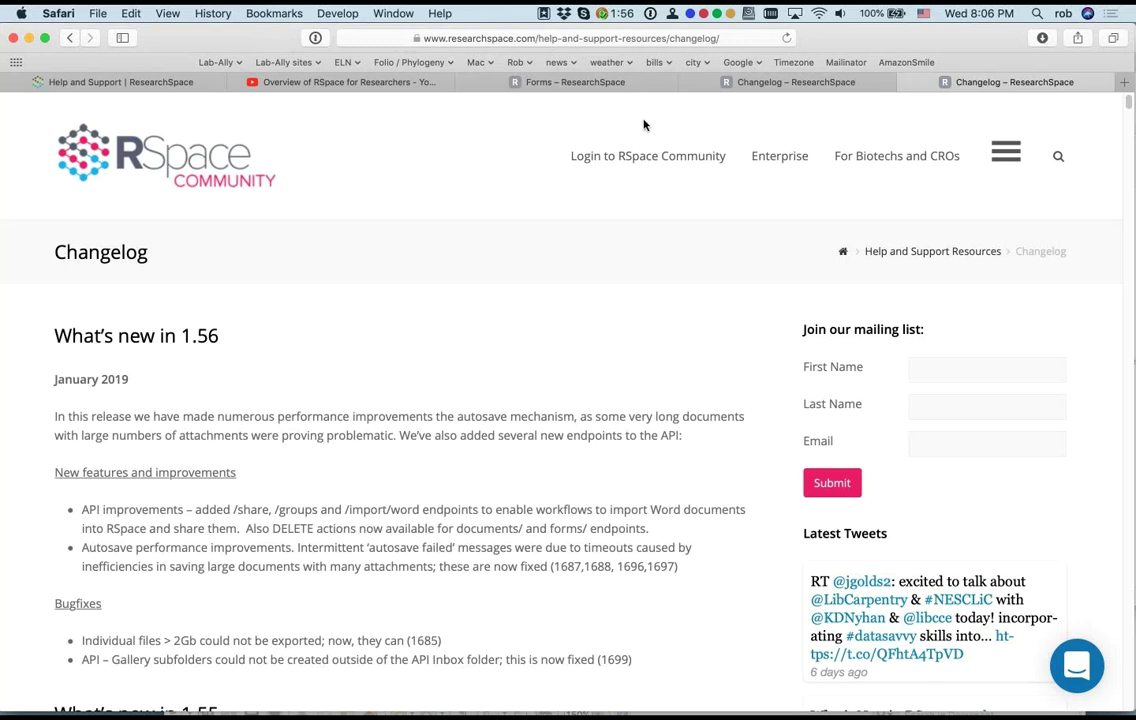
Step: Close the changelog, Forms article and YouTube pages, and return to the RSpace workspace list
click(905, 82)
click(858, 83)
click(762, 83)
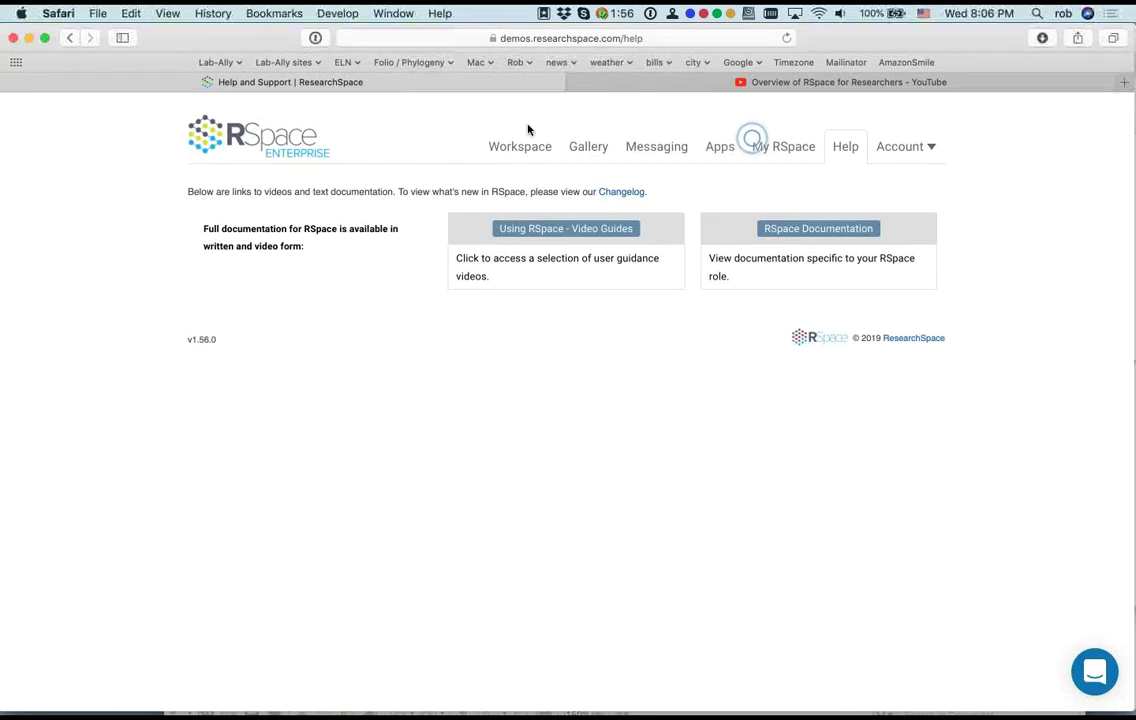
click(648, 84)
click(577, 84)
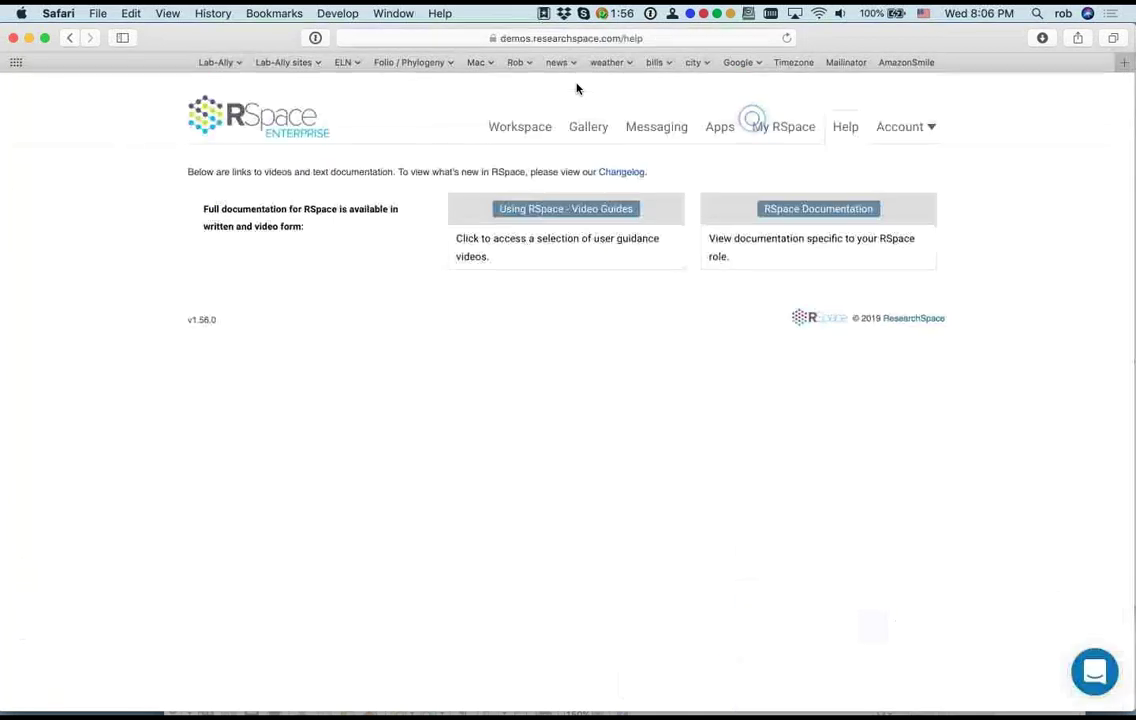
click(510, 131)
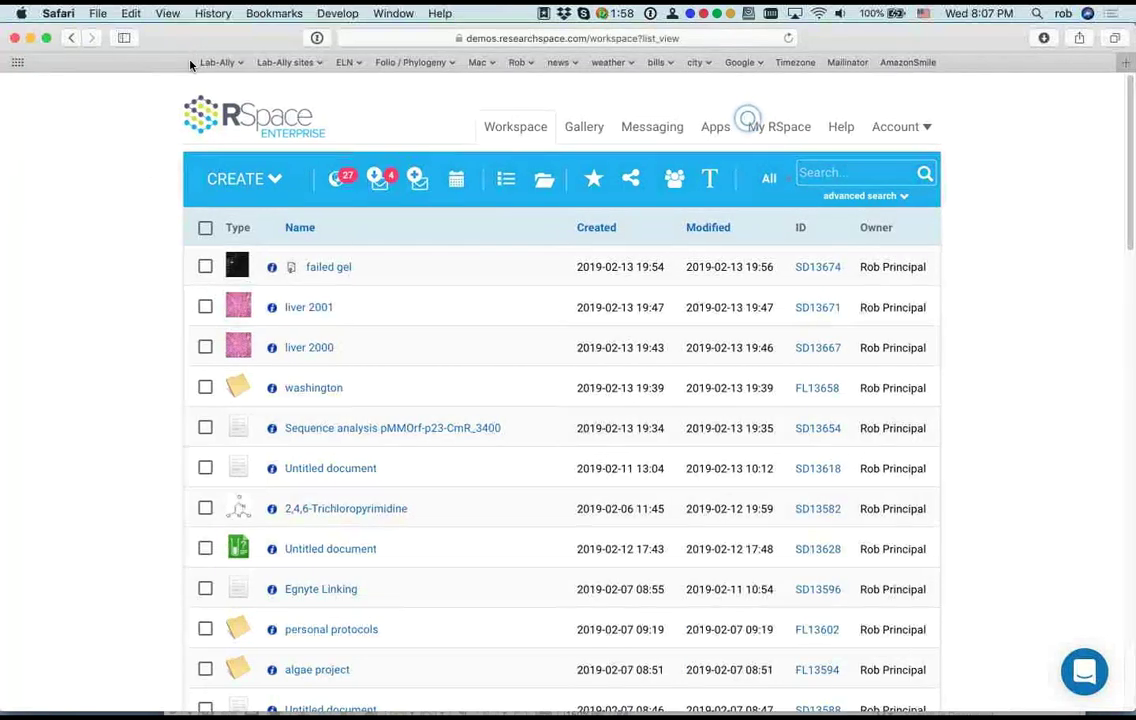
mouse_move(1098, 92)
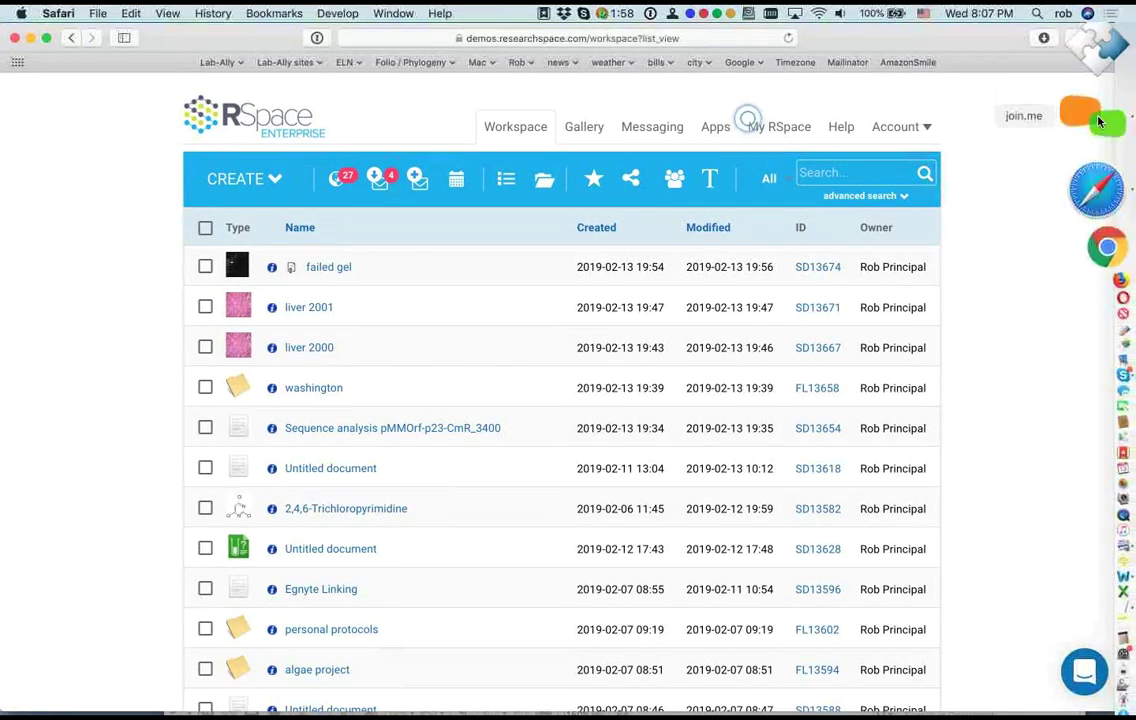